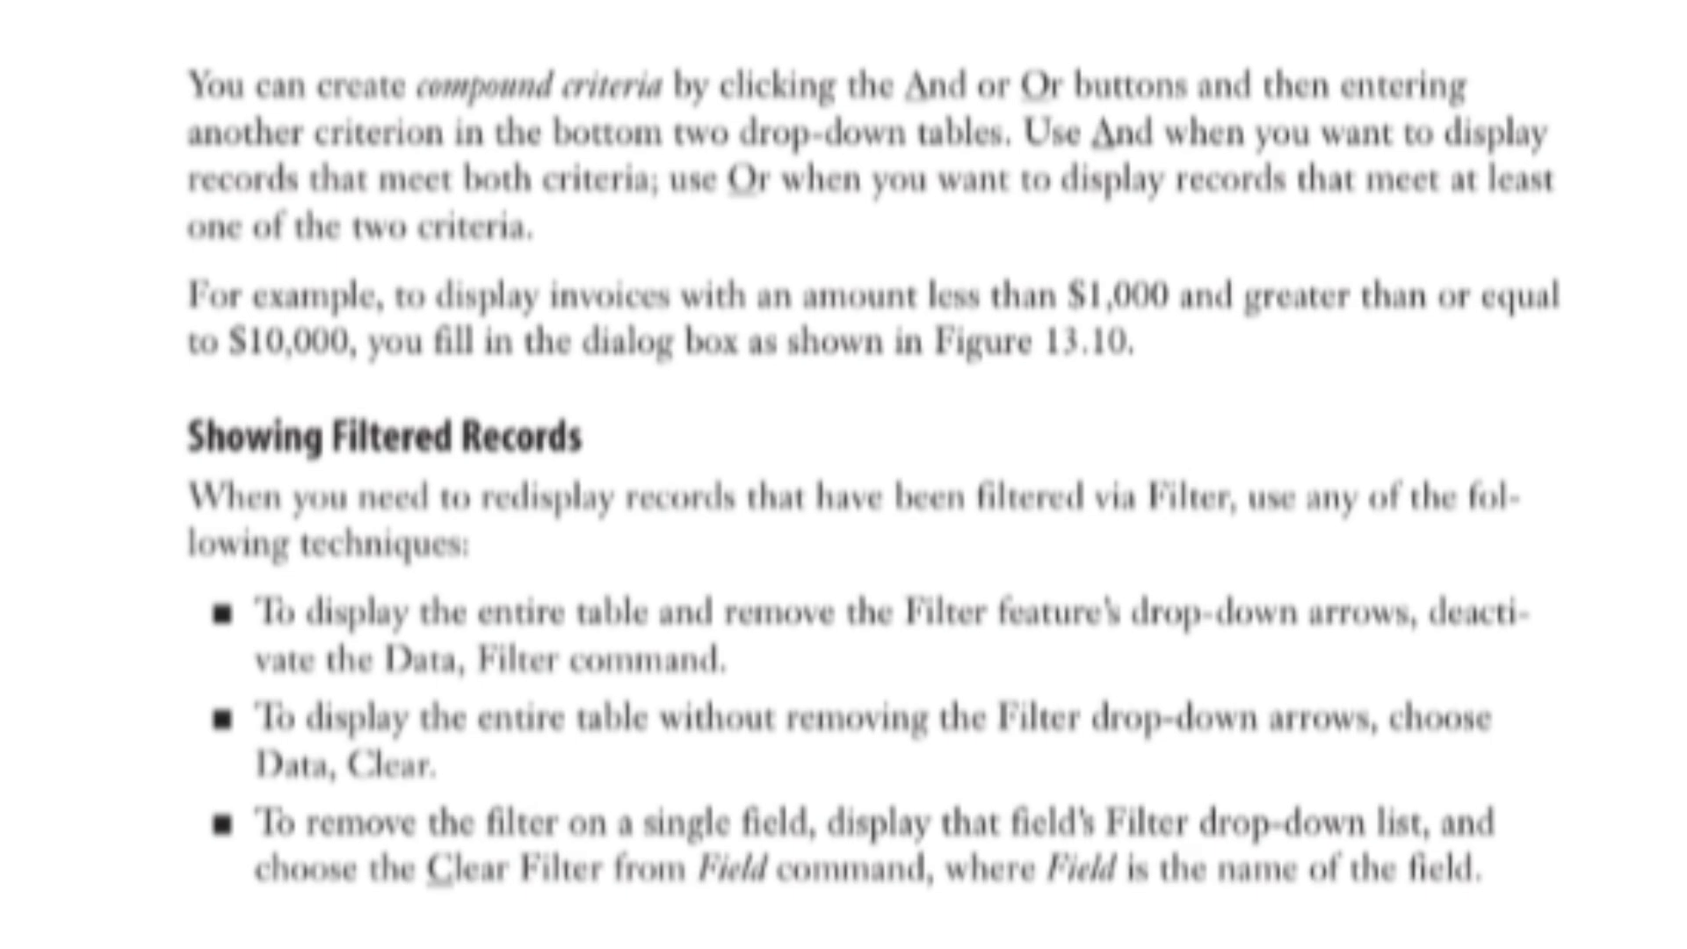
- Read the section on showing filtered records and examine the Custom AutoFilter dialog in Figure 13.10
{"action": "left_click_drag", "start_coordinate": [531, 550], "coordinate": [1054, 550]}
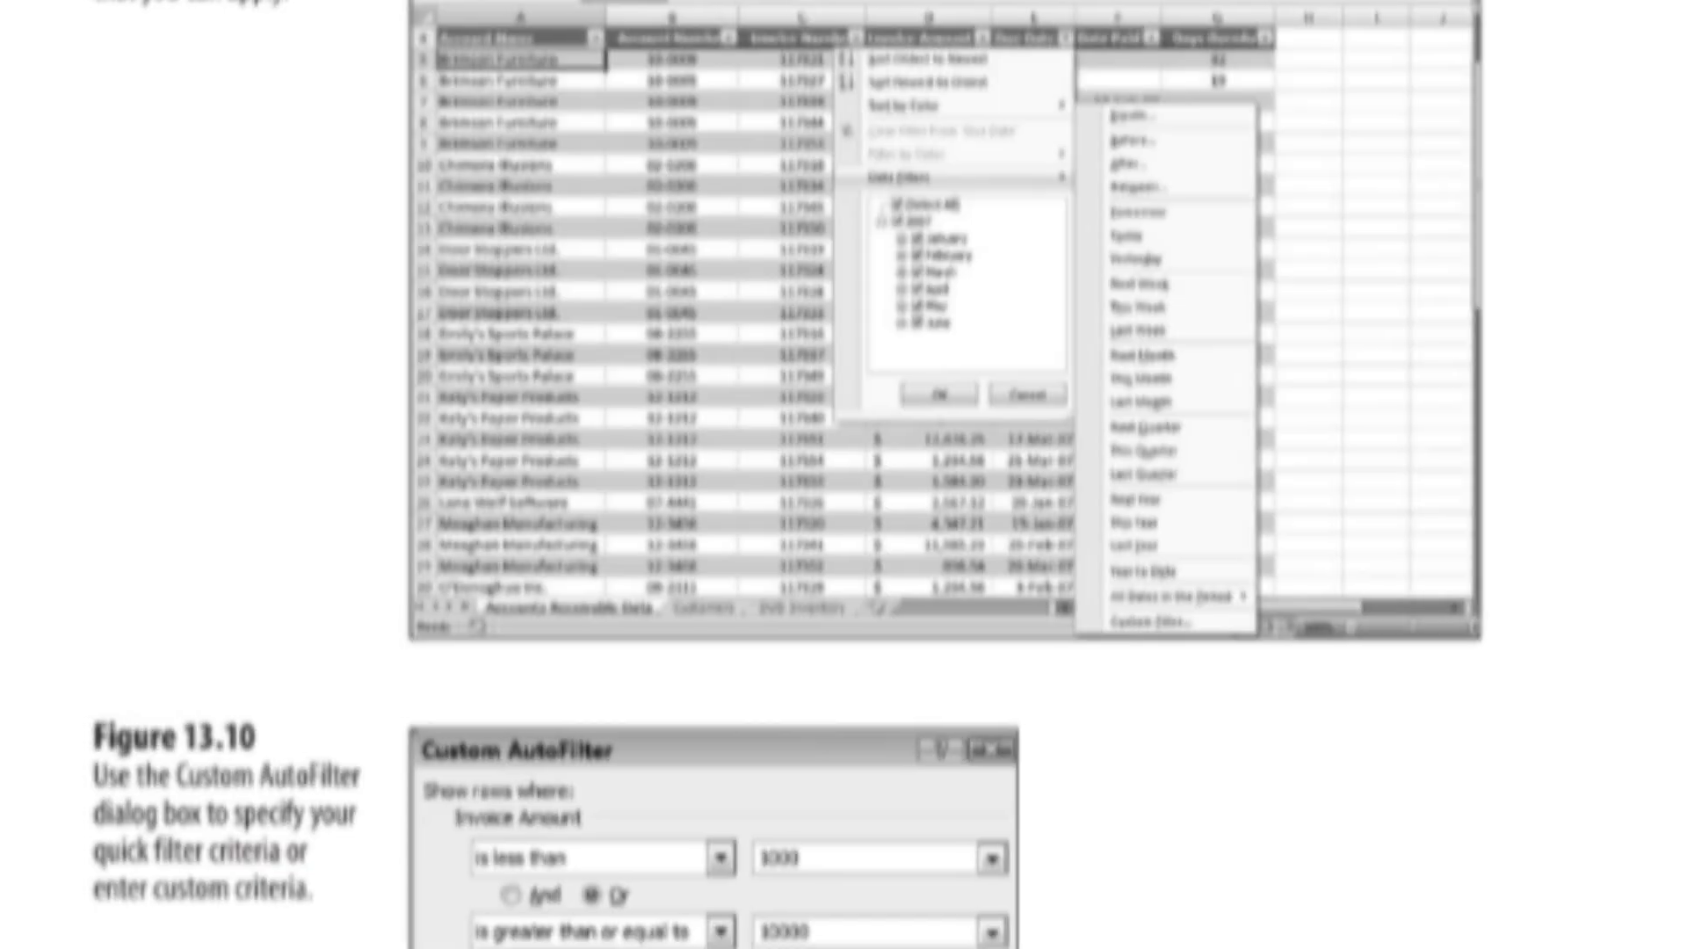
{"action": "scroll", "coordinate": [715, 387], "scroll_direction": "up", "scroll_amount": 4}
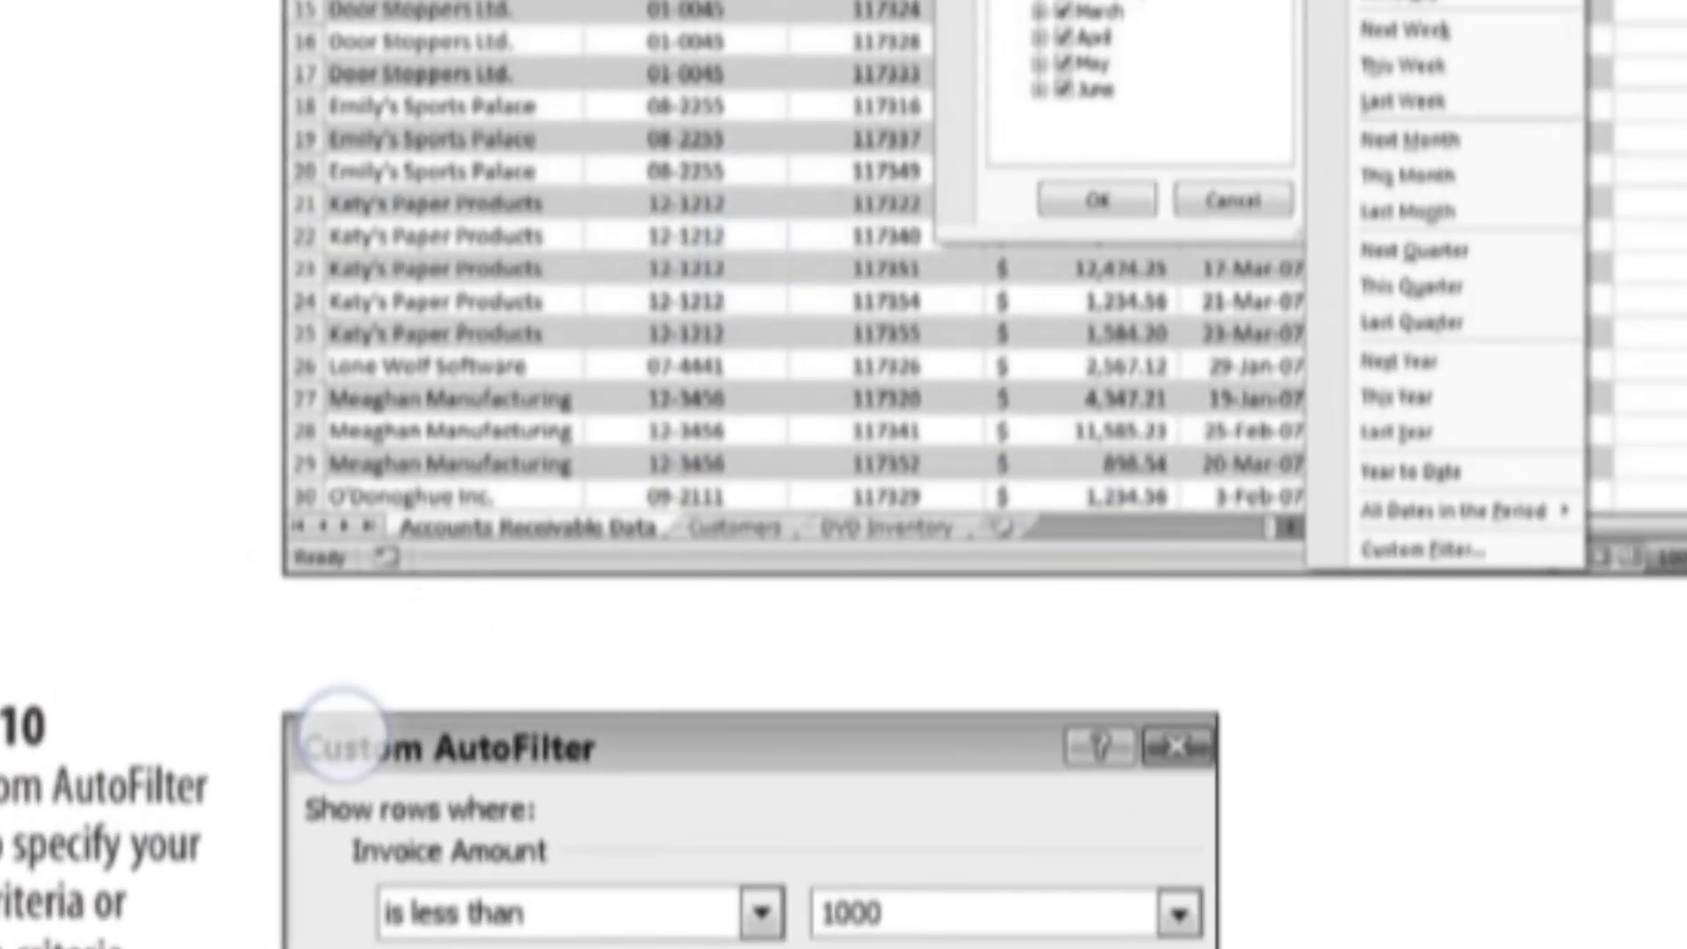
{"action": "scroll", "coordinate": [764, 457], "scroll_direction": "down", "scroll_amount": 4}
{"action": "left_click_drag", "start_coordinate": [1054, 492], "coordinate": [528, 492]}
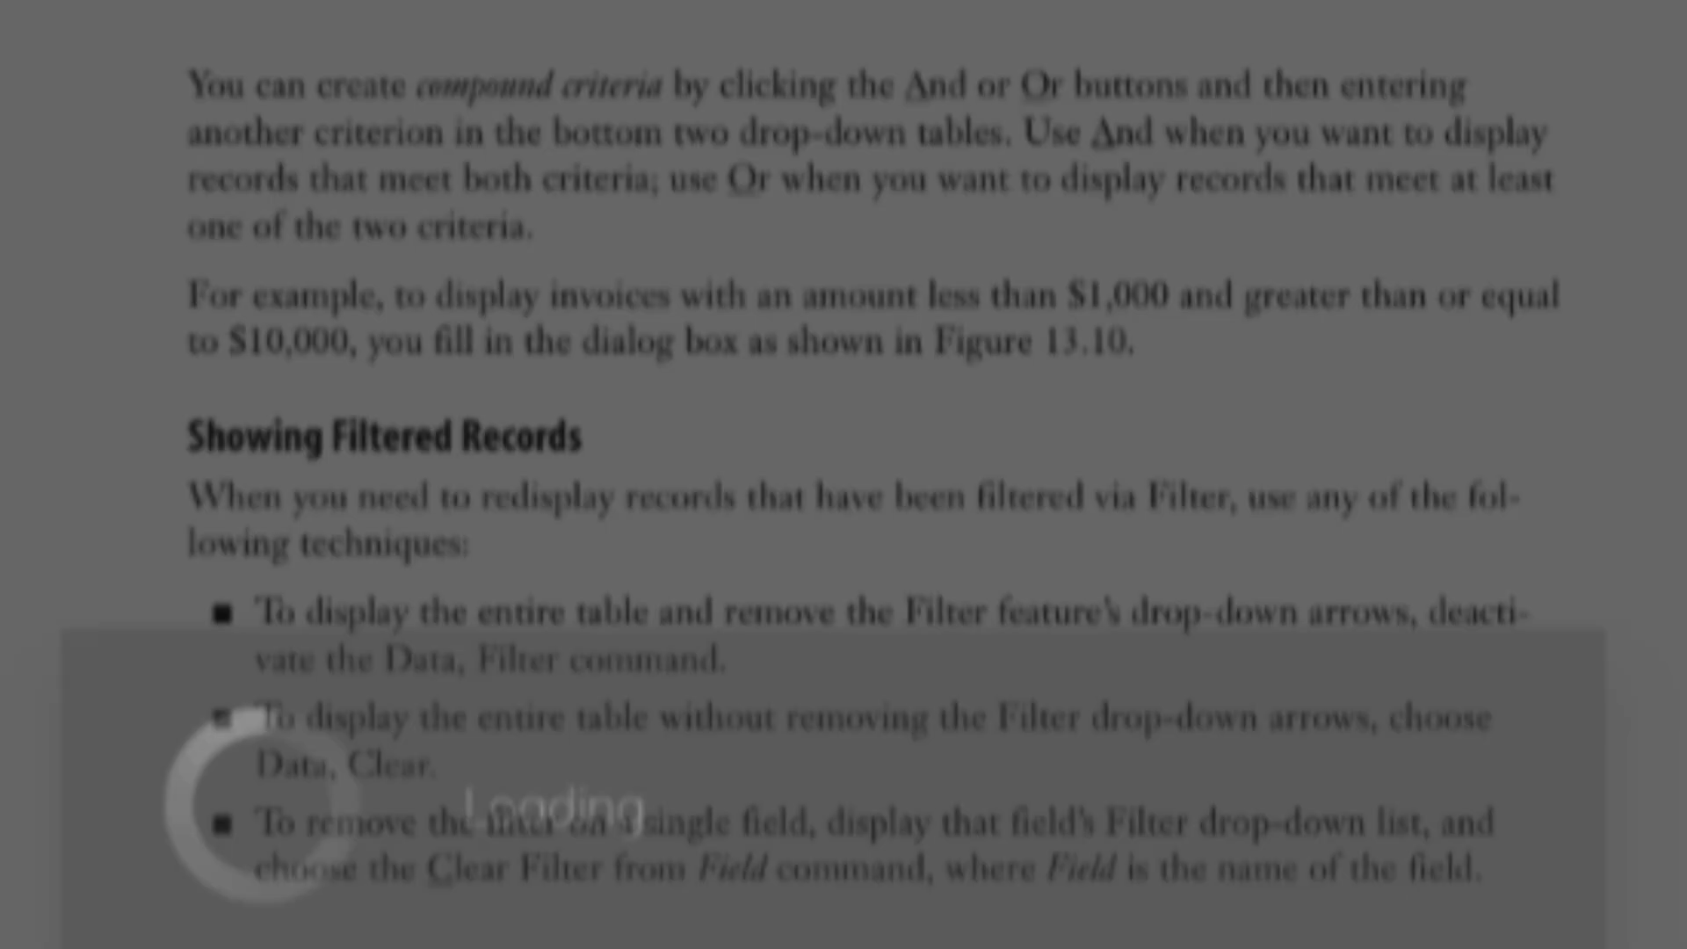
{"action": "scroll", "coordinate": [697, 82], "scroll_direction": "up", "scroll_amount": 2}
{"action": "scroll", "coordinate": [686, 106], "scroll_direction": "down", "scroll_amount": 2}
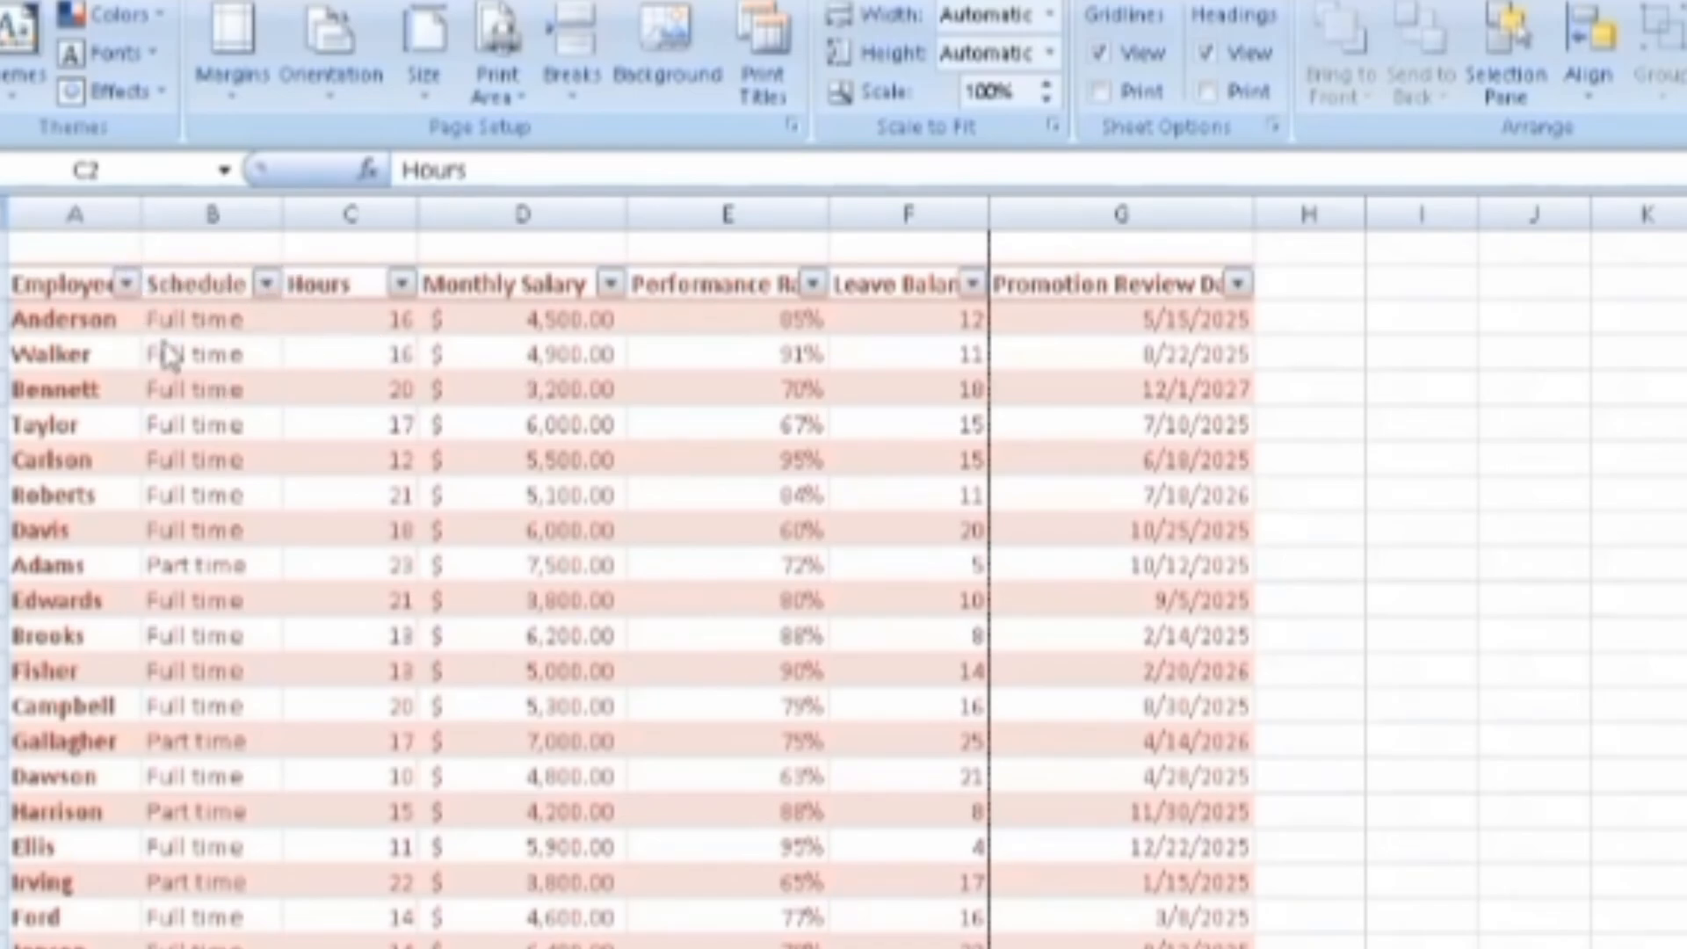
- Filter the Schedule column to show only the Part time rows
{"action": "left_click", "coordinate": [266, 283]}
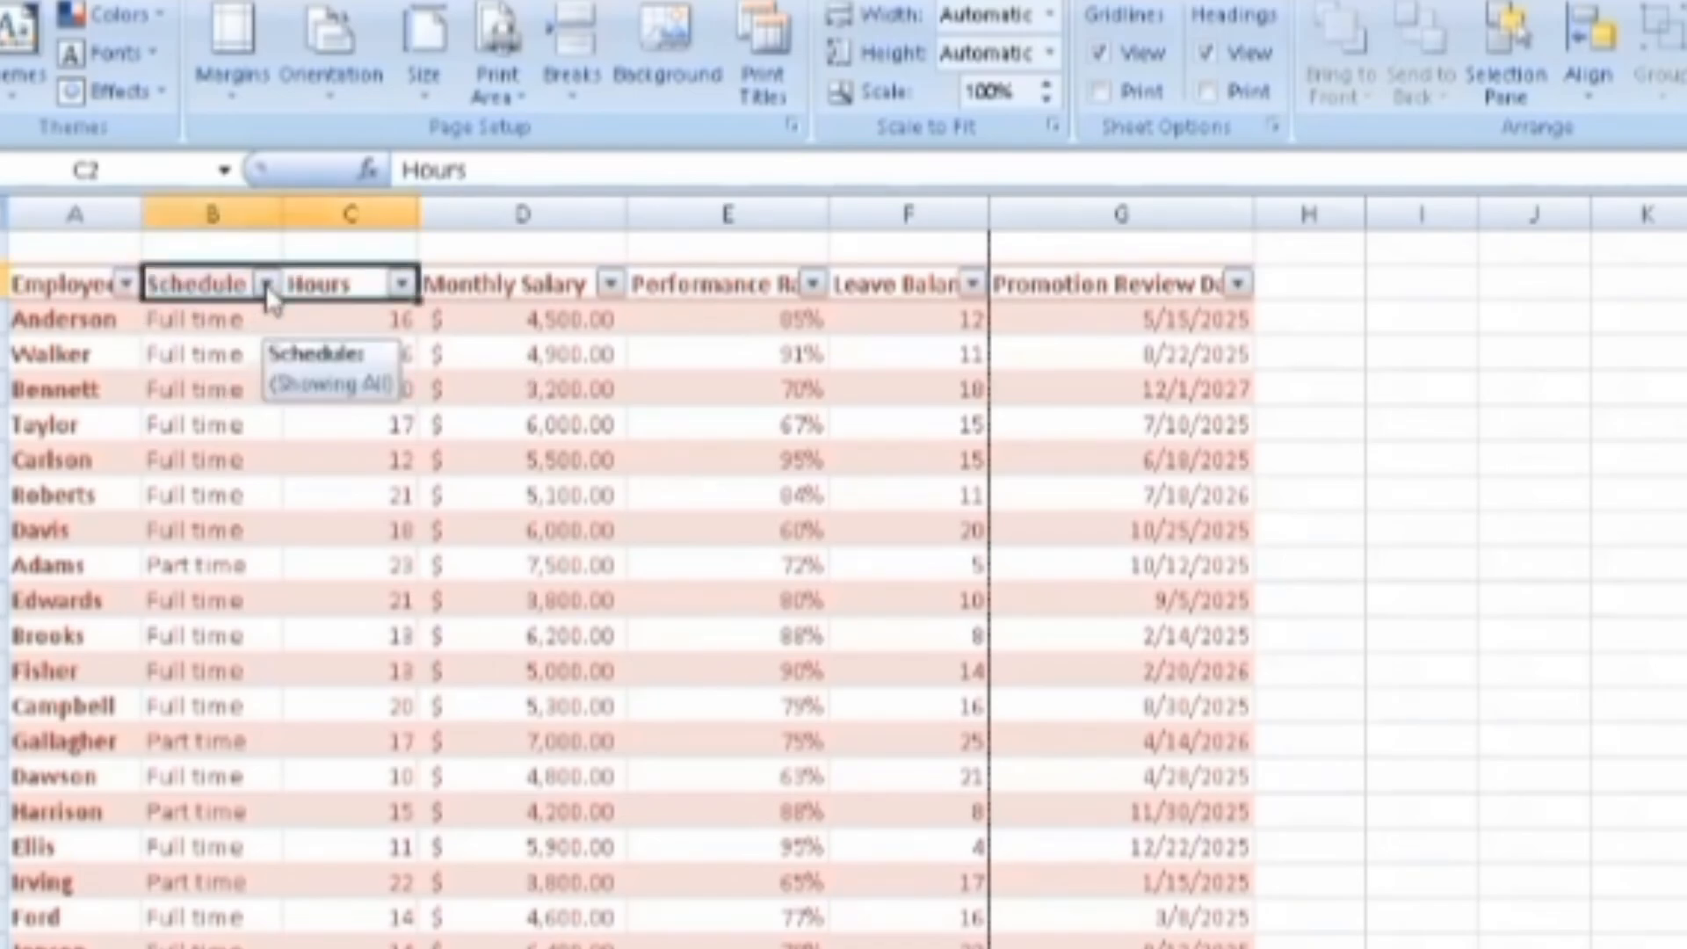
{"action": "left_click", "coordinate": [265, 283]}
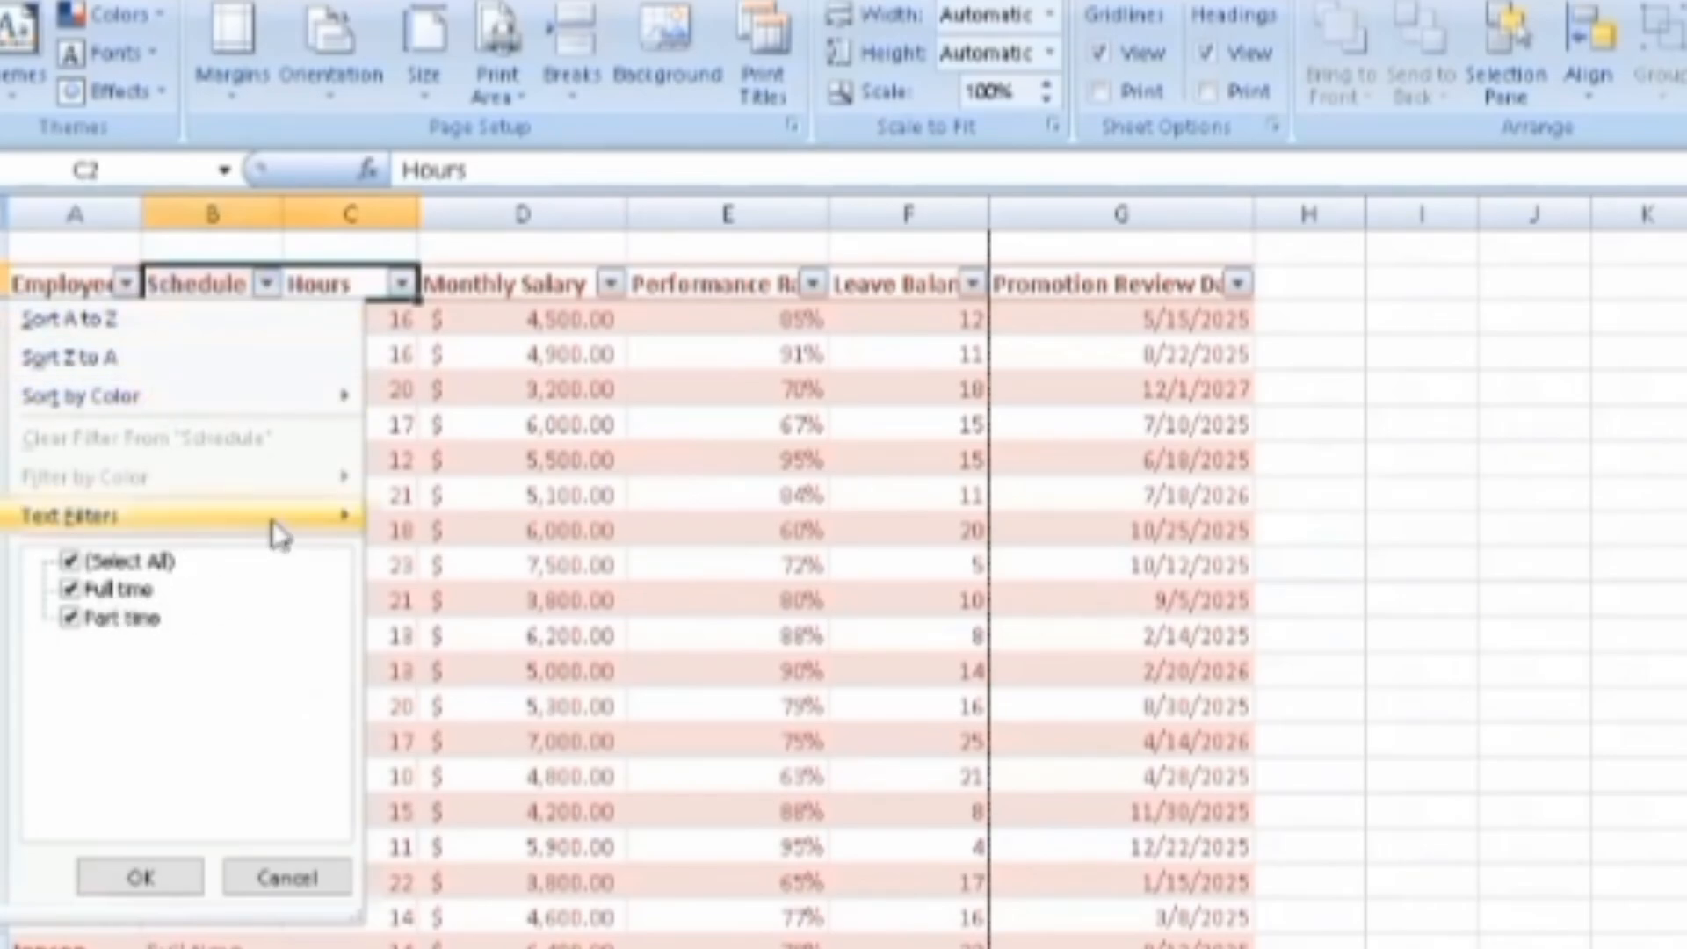
{"action": "left_click", "coordinate": [70, 589]}
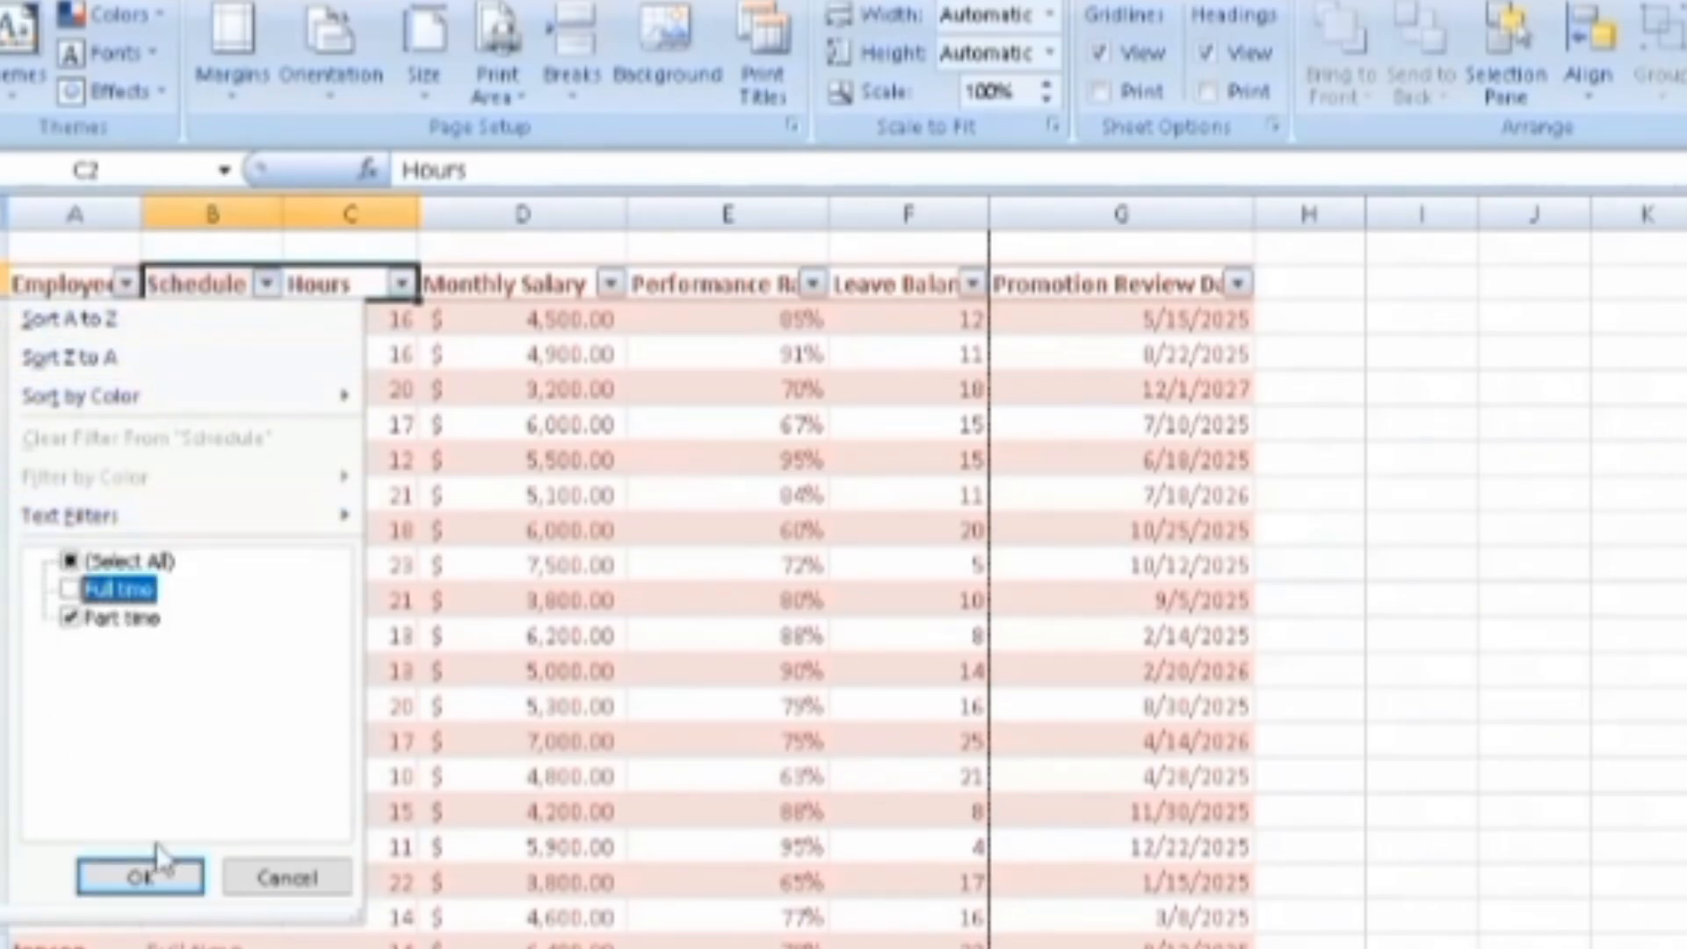
{"action": "left_click", "coordinate": [145, 876]}
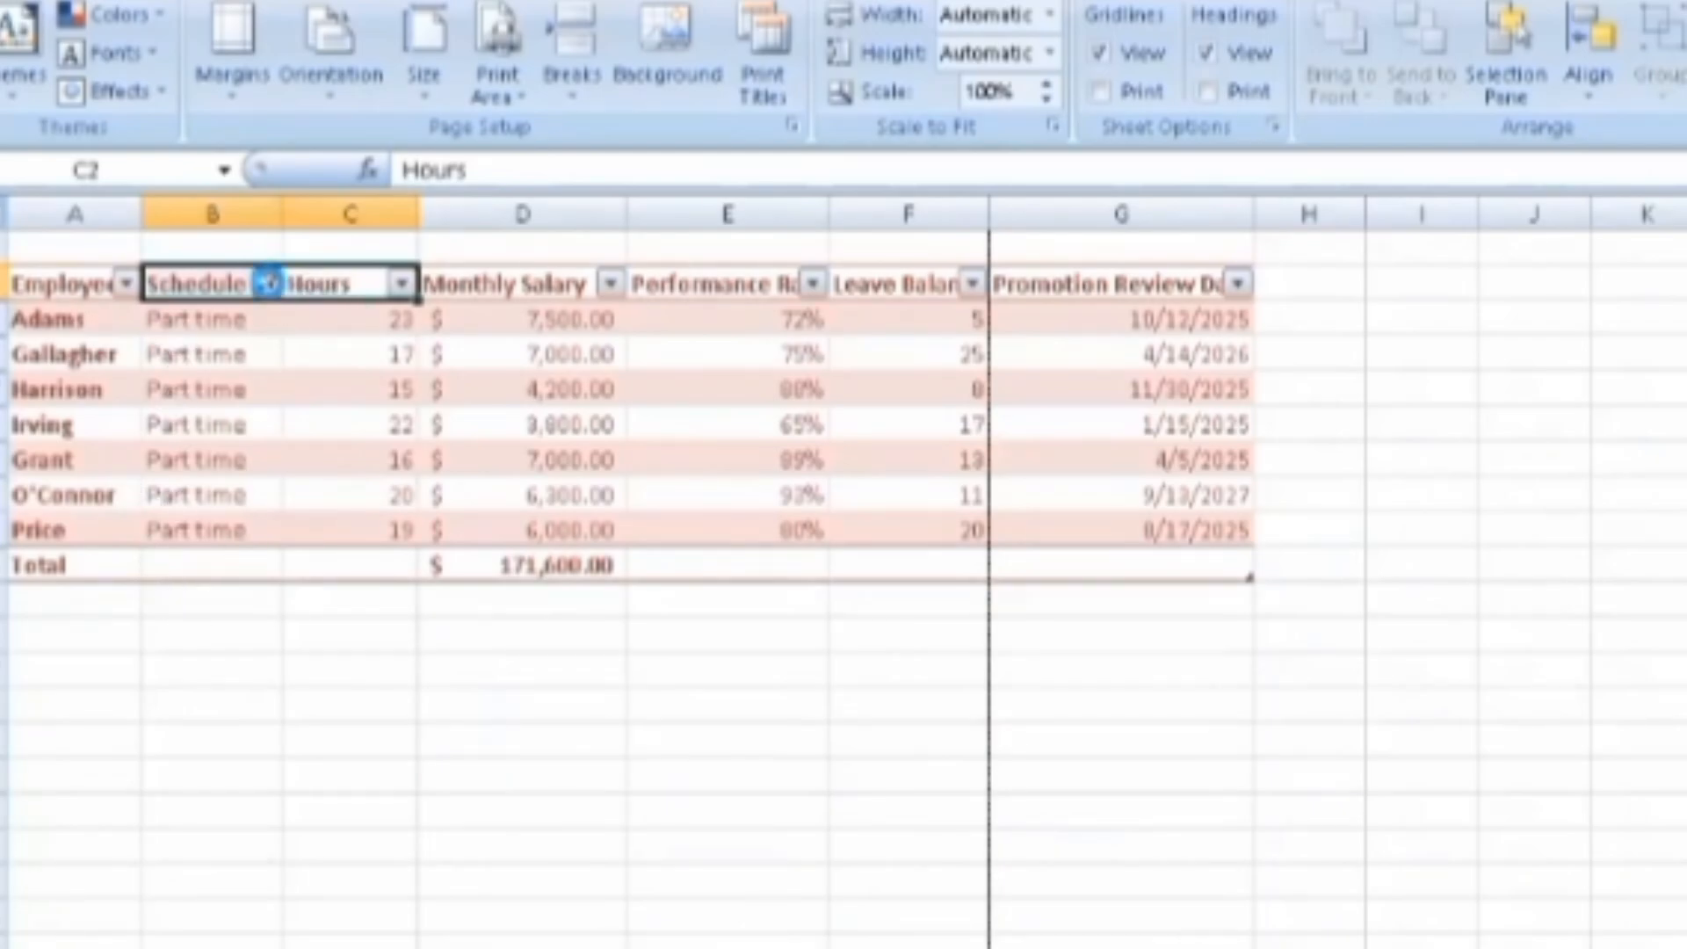
- Switch the Schedule filter to show only the Full time rows, and clear the filter from that column
{"action": "left_click", "coordinate": [269, 284]}
{"action": "left_click", "coordinate": [72, 588]}
{"action": "left_click", "coordinate": [77, 613]}
{"action": "left_click", "coordinate": [77, 618]}
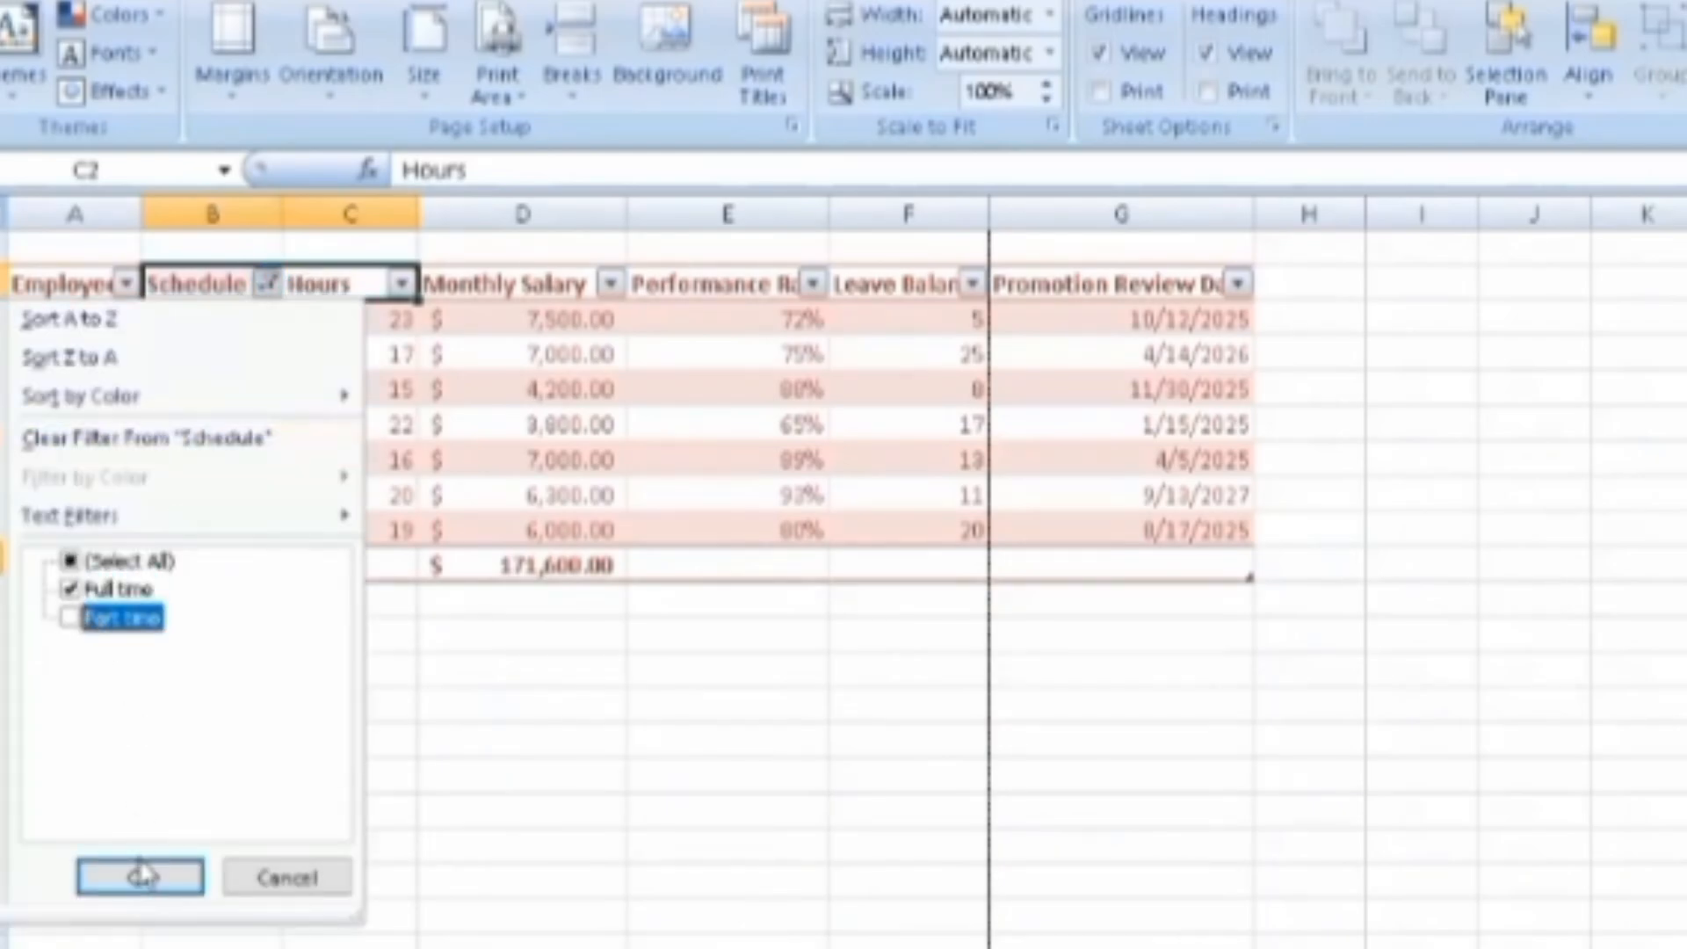
{"action": "left_click", "coordinate": [141, 876]}
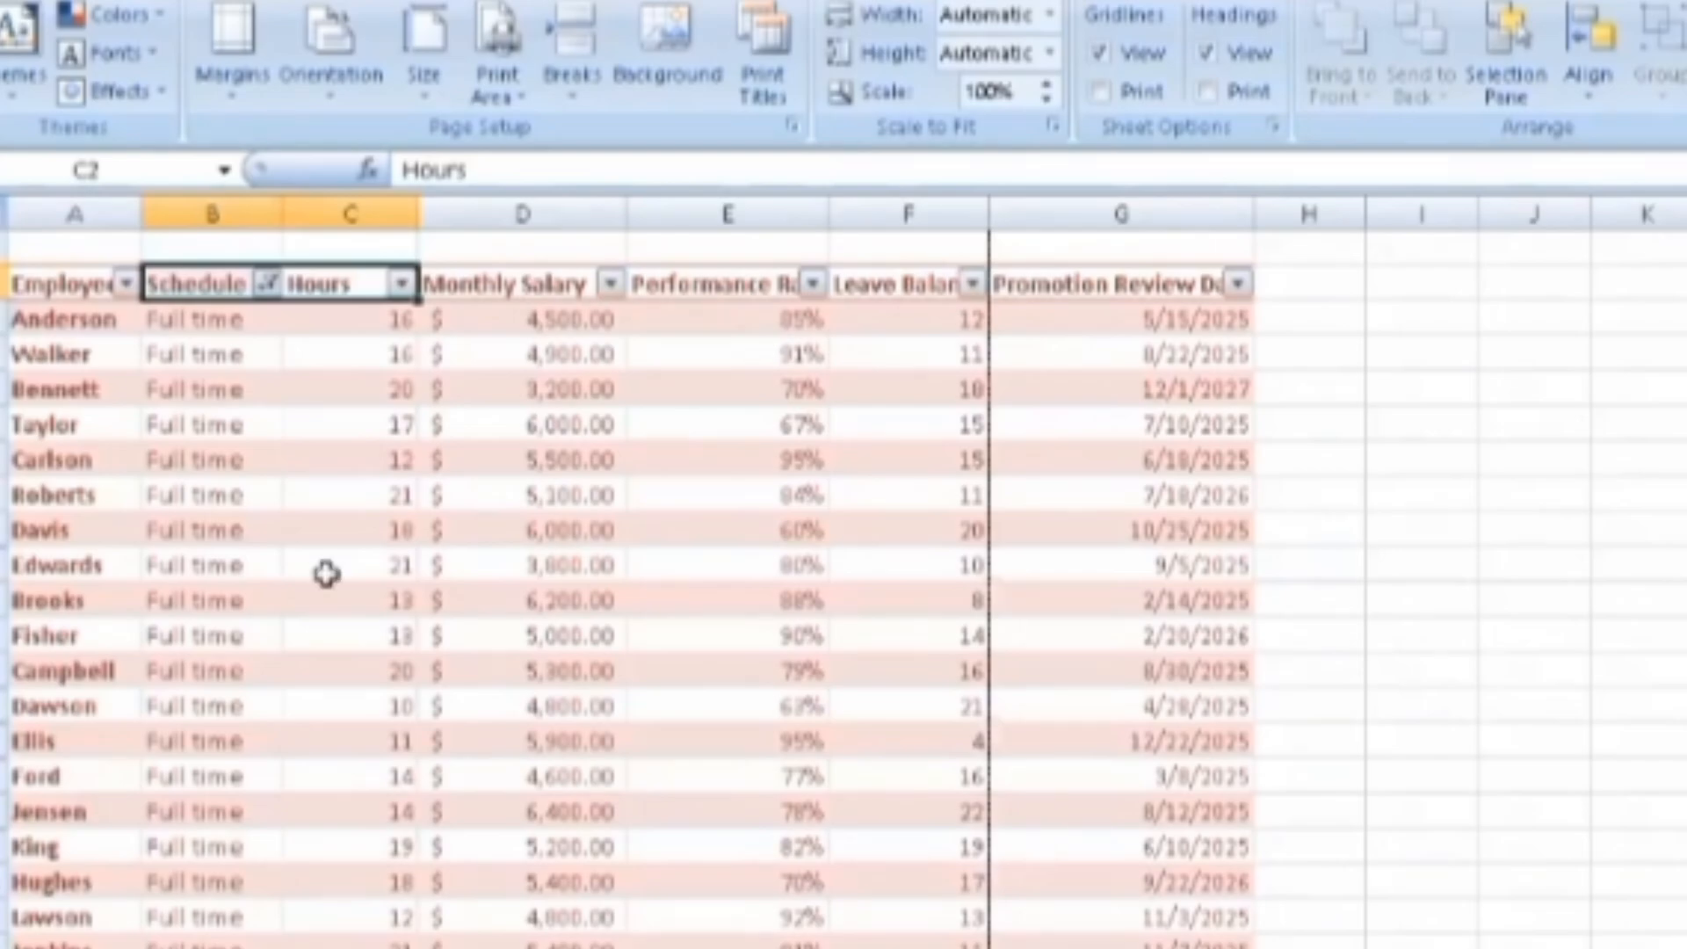
{"action": "left_click", "coordinate": [266, 283]}
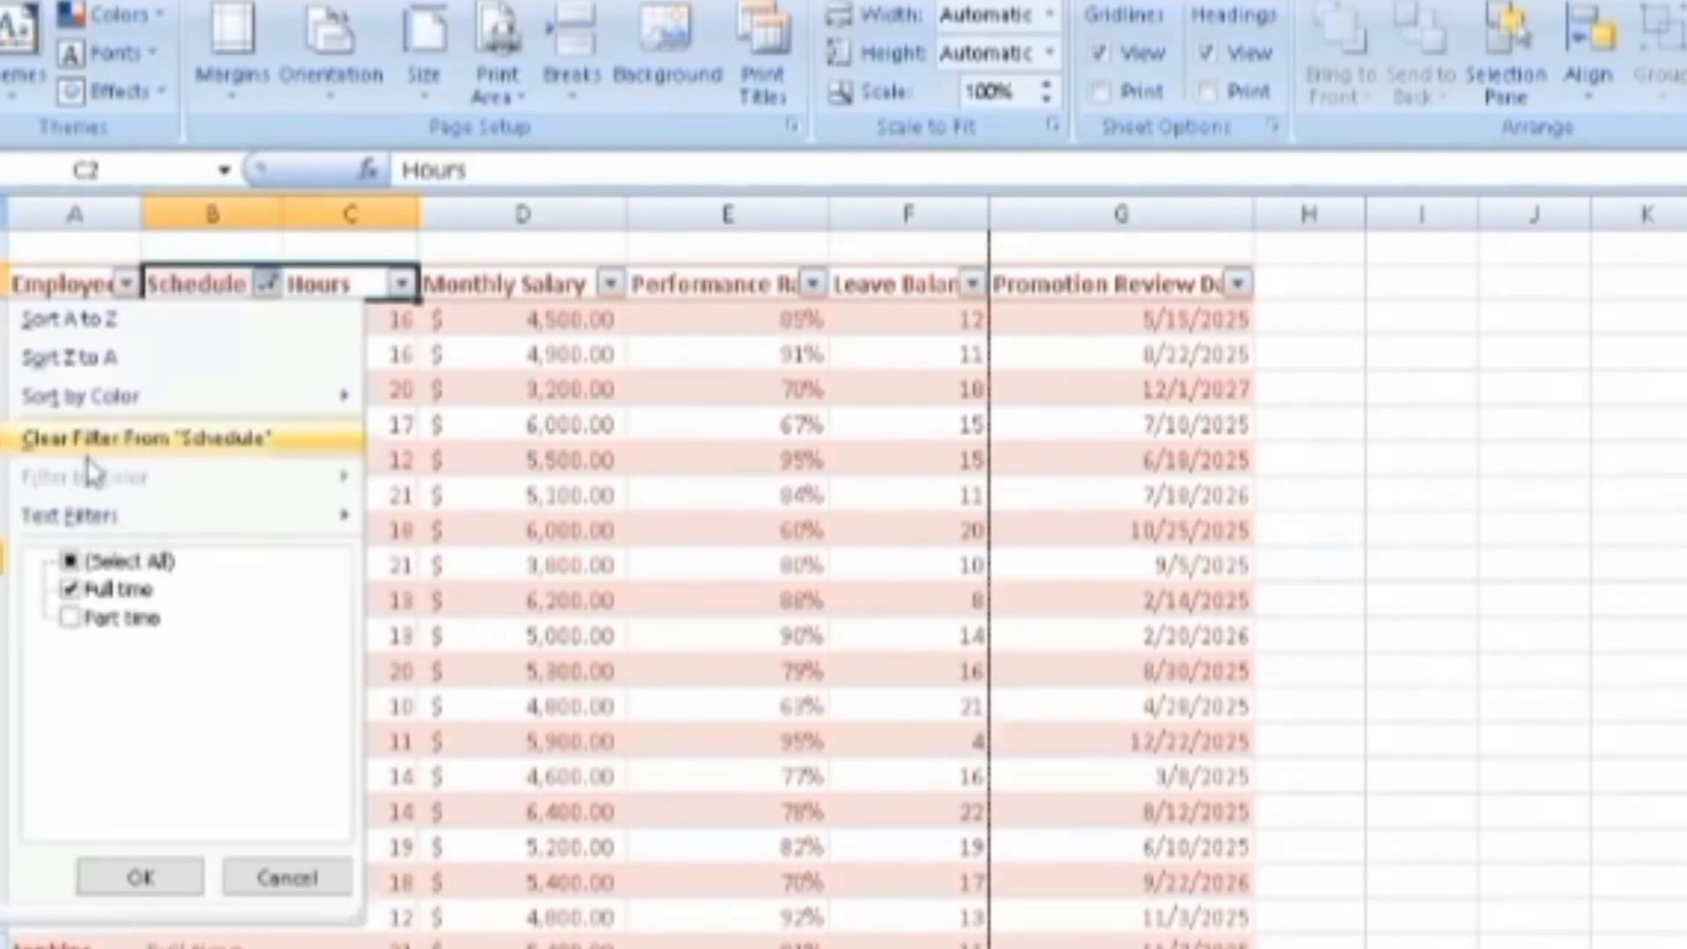
{"action": "left_click", "coordinate": [181, 439]}
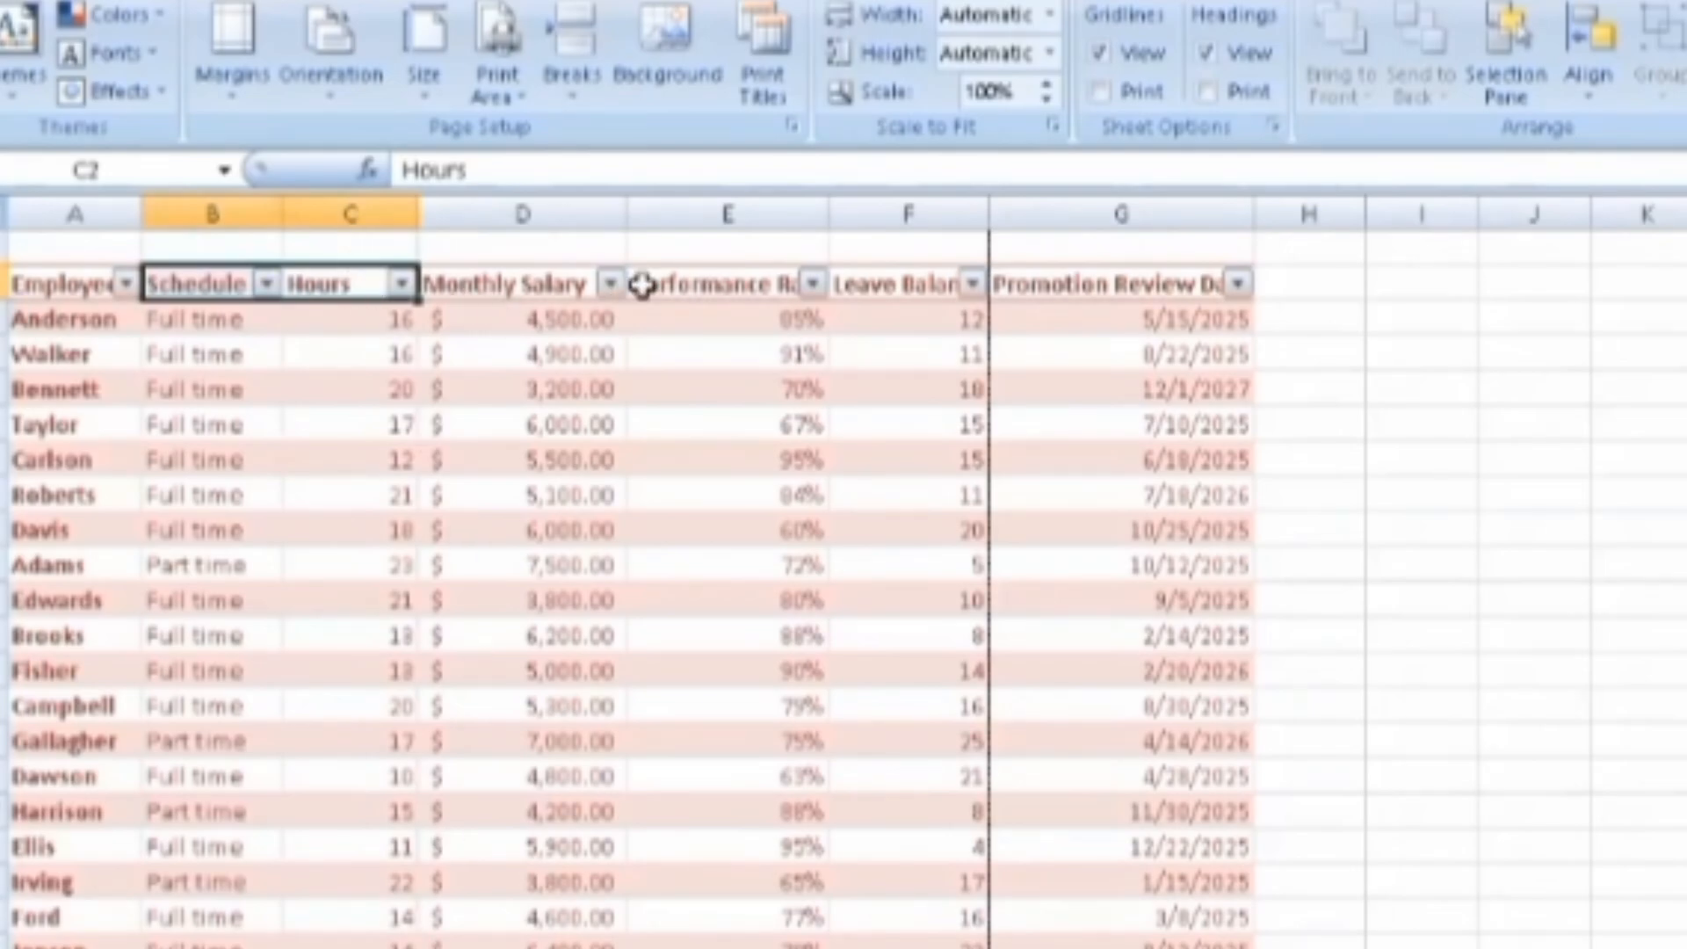
- Filter the Monthly Salary column for values that are less than 6000 and greater than 5000
{"action": "left_click", "coordinate": [606, 283]}
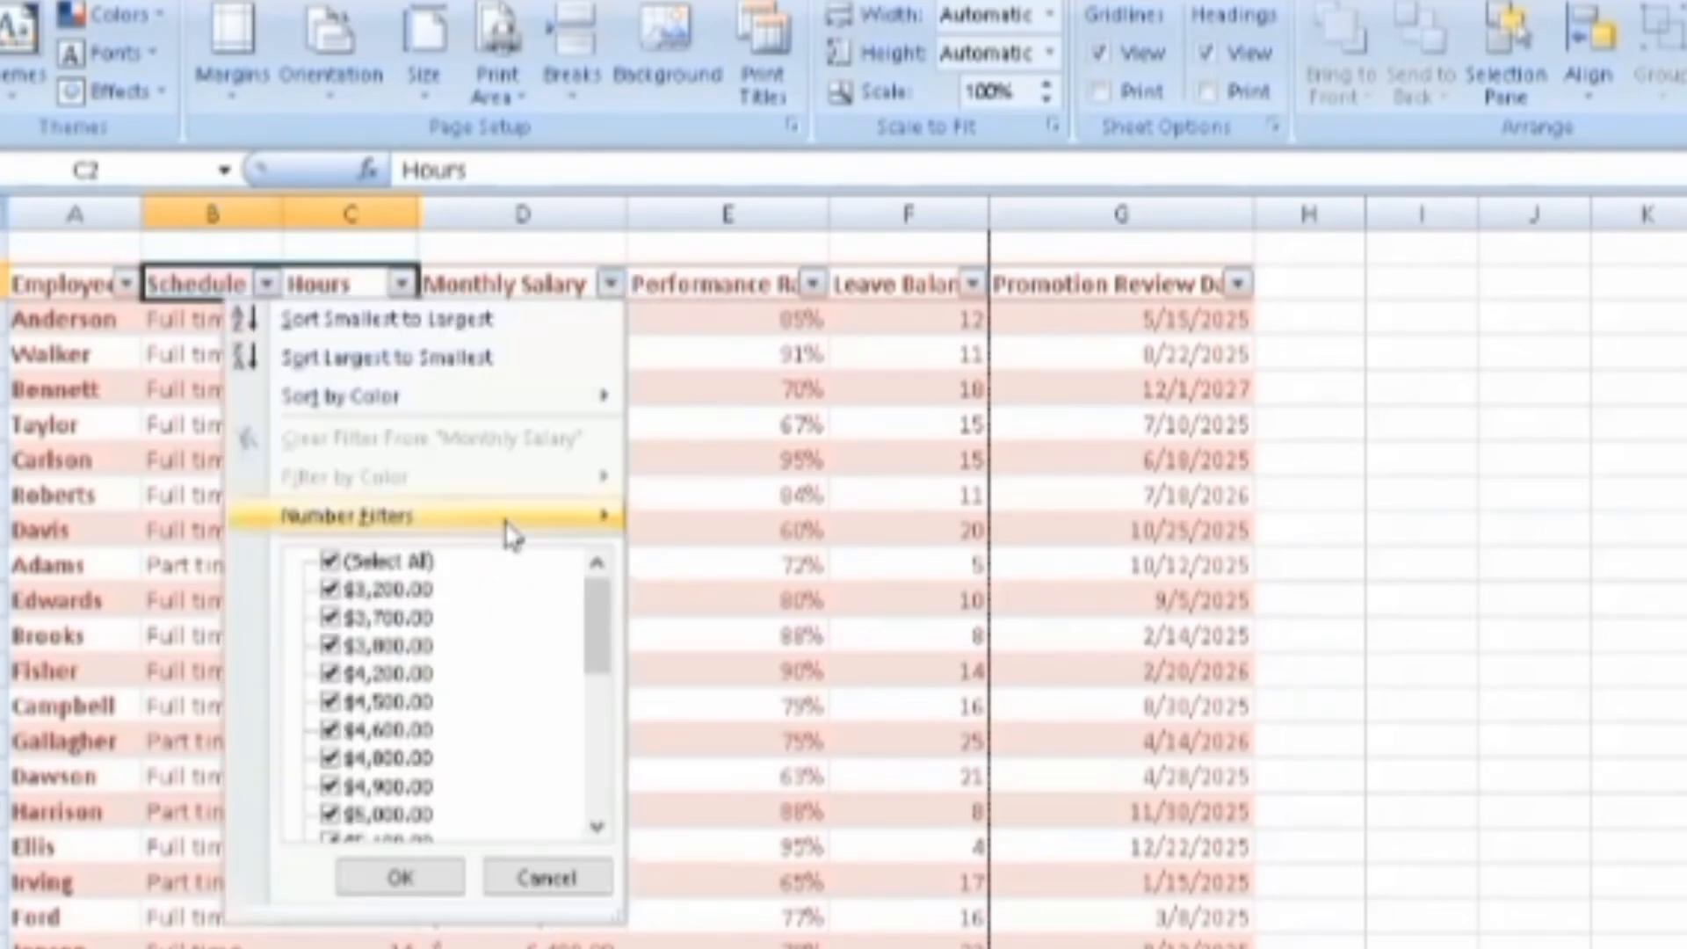
{"action": "mouse_move", "coordinate": [233, 528]}
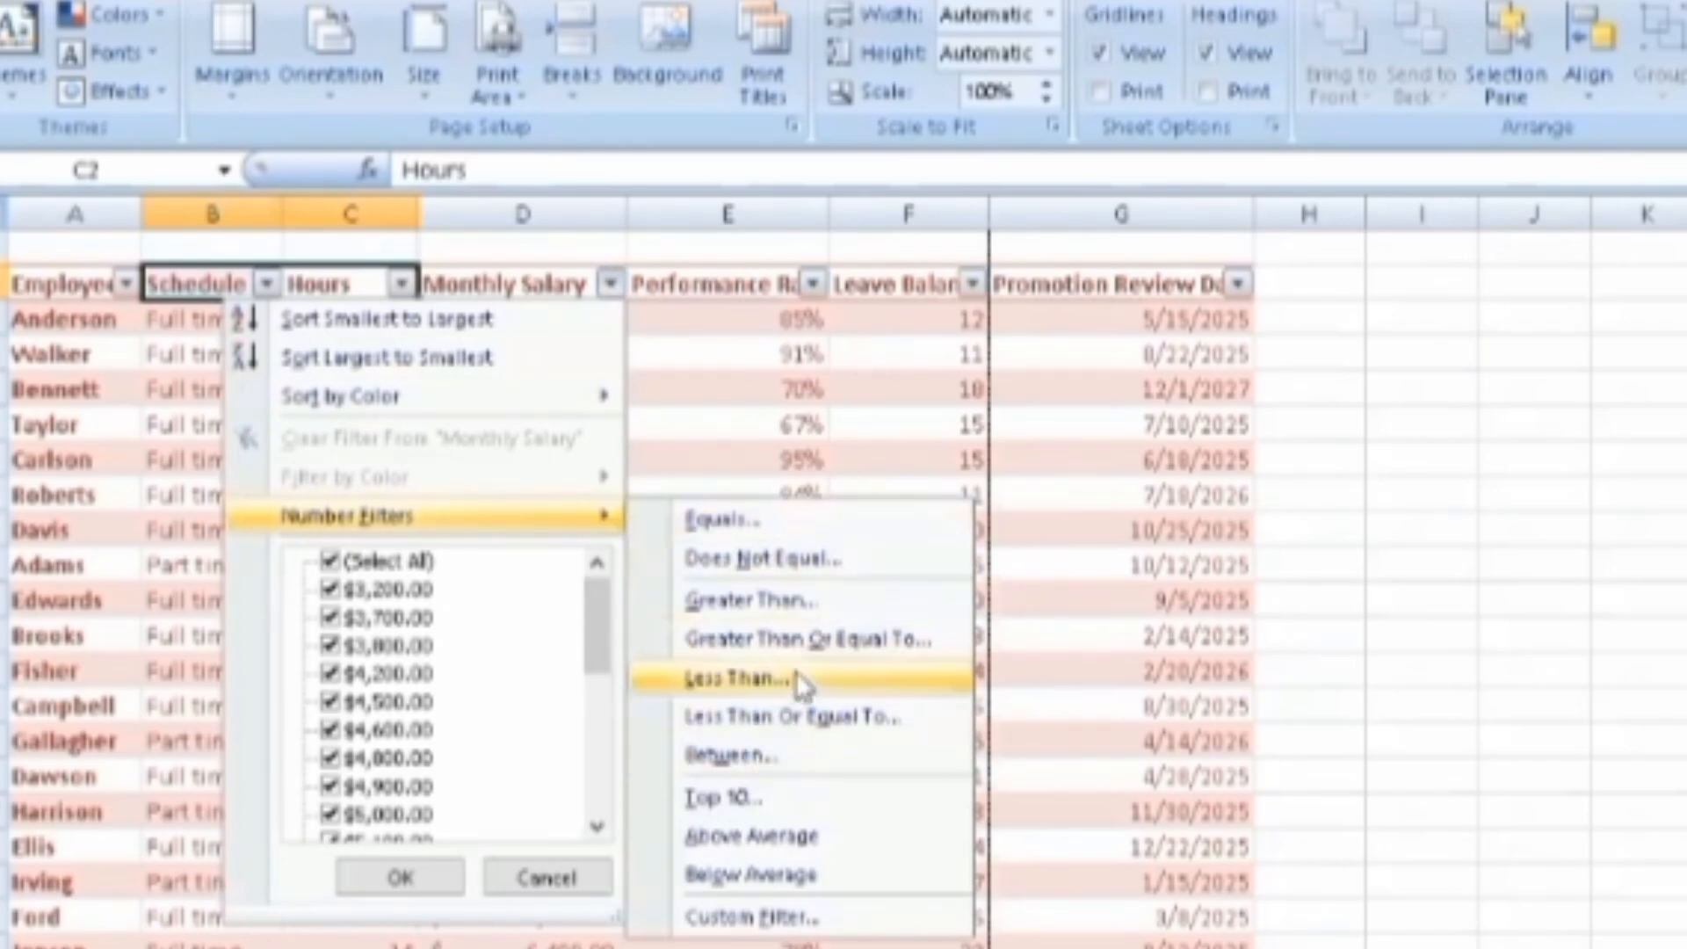
{"action": "left_click", "coordinate": [912, 690]}
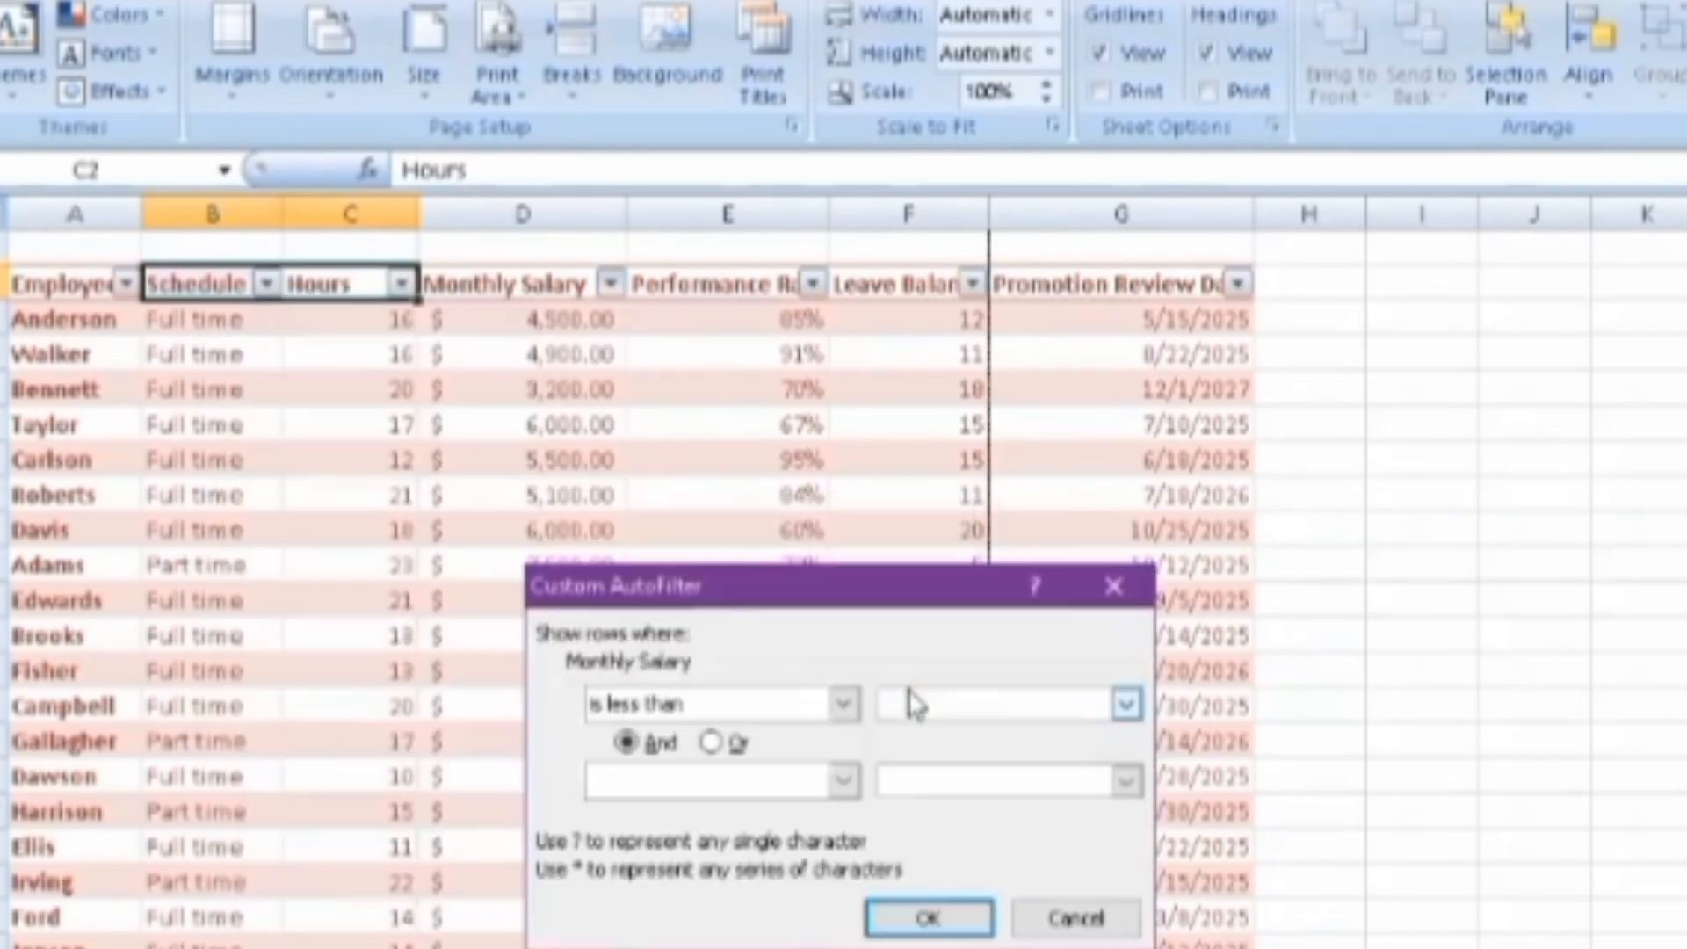
{"action": "type", "text": "6000"}
{"action": "left_click", "coordinate": [843, 780]}
{"action": "left_click", "coordinate": [707, 881]}
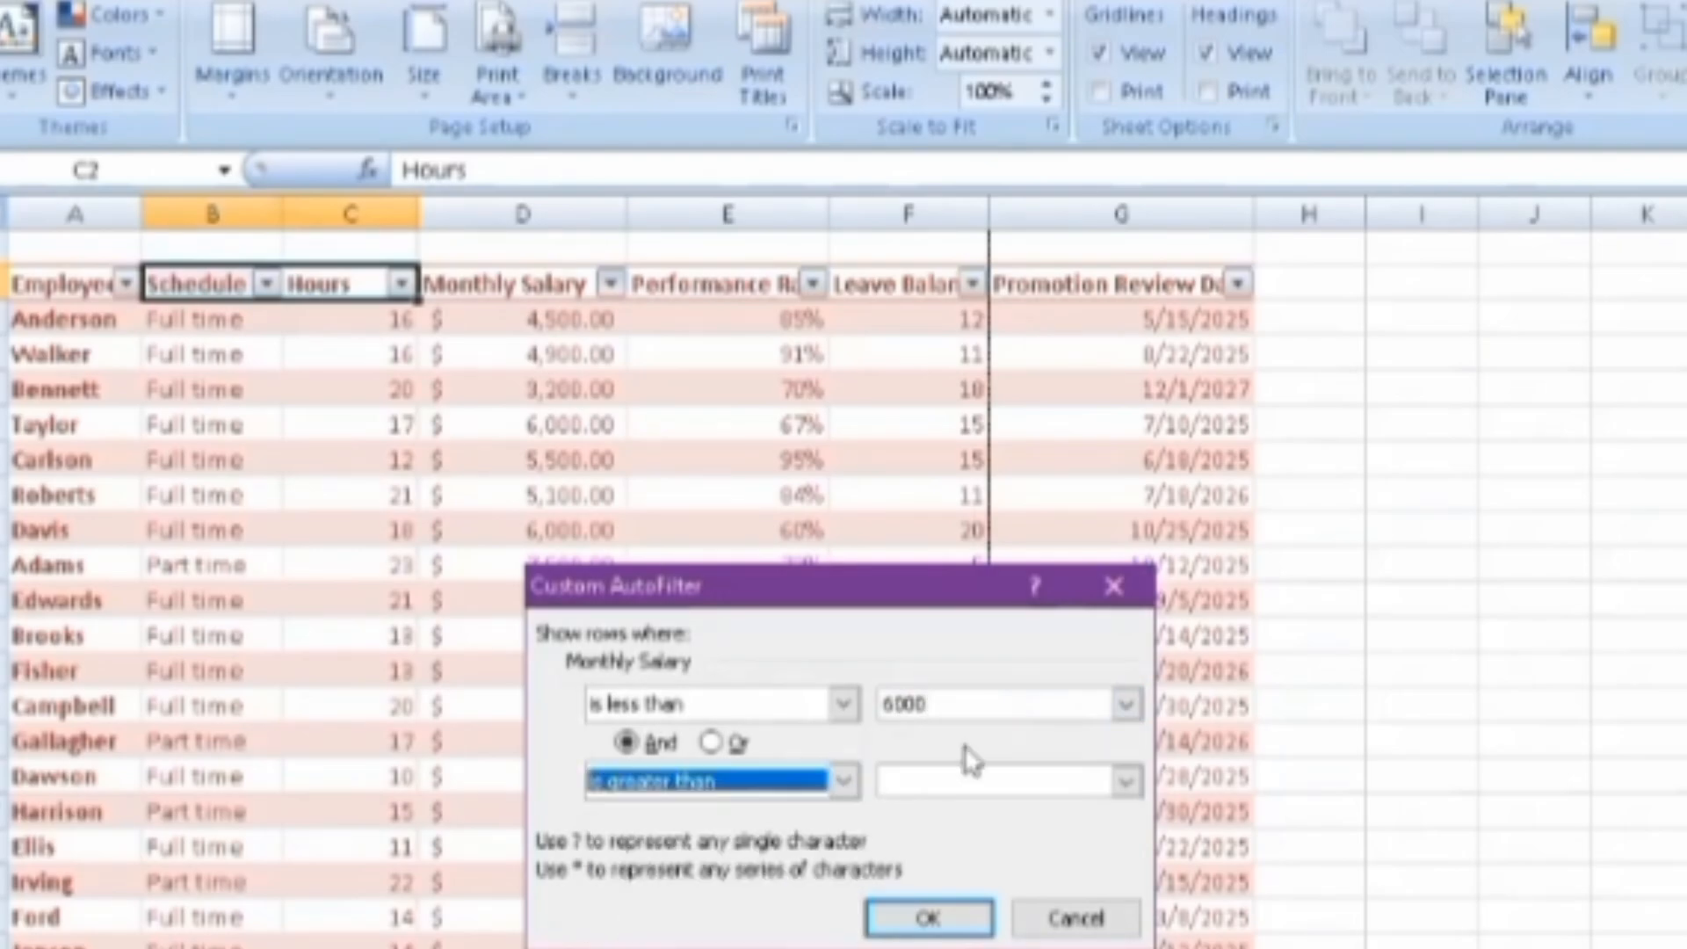
{"action": "key", "text": "alt+Down"}
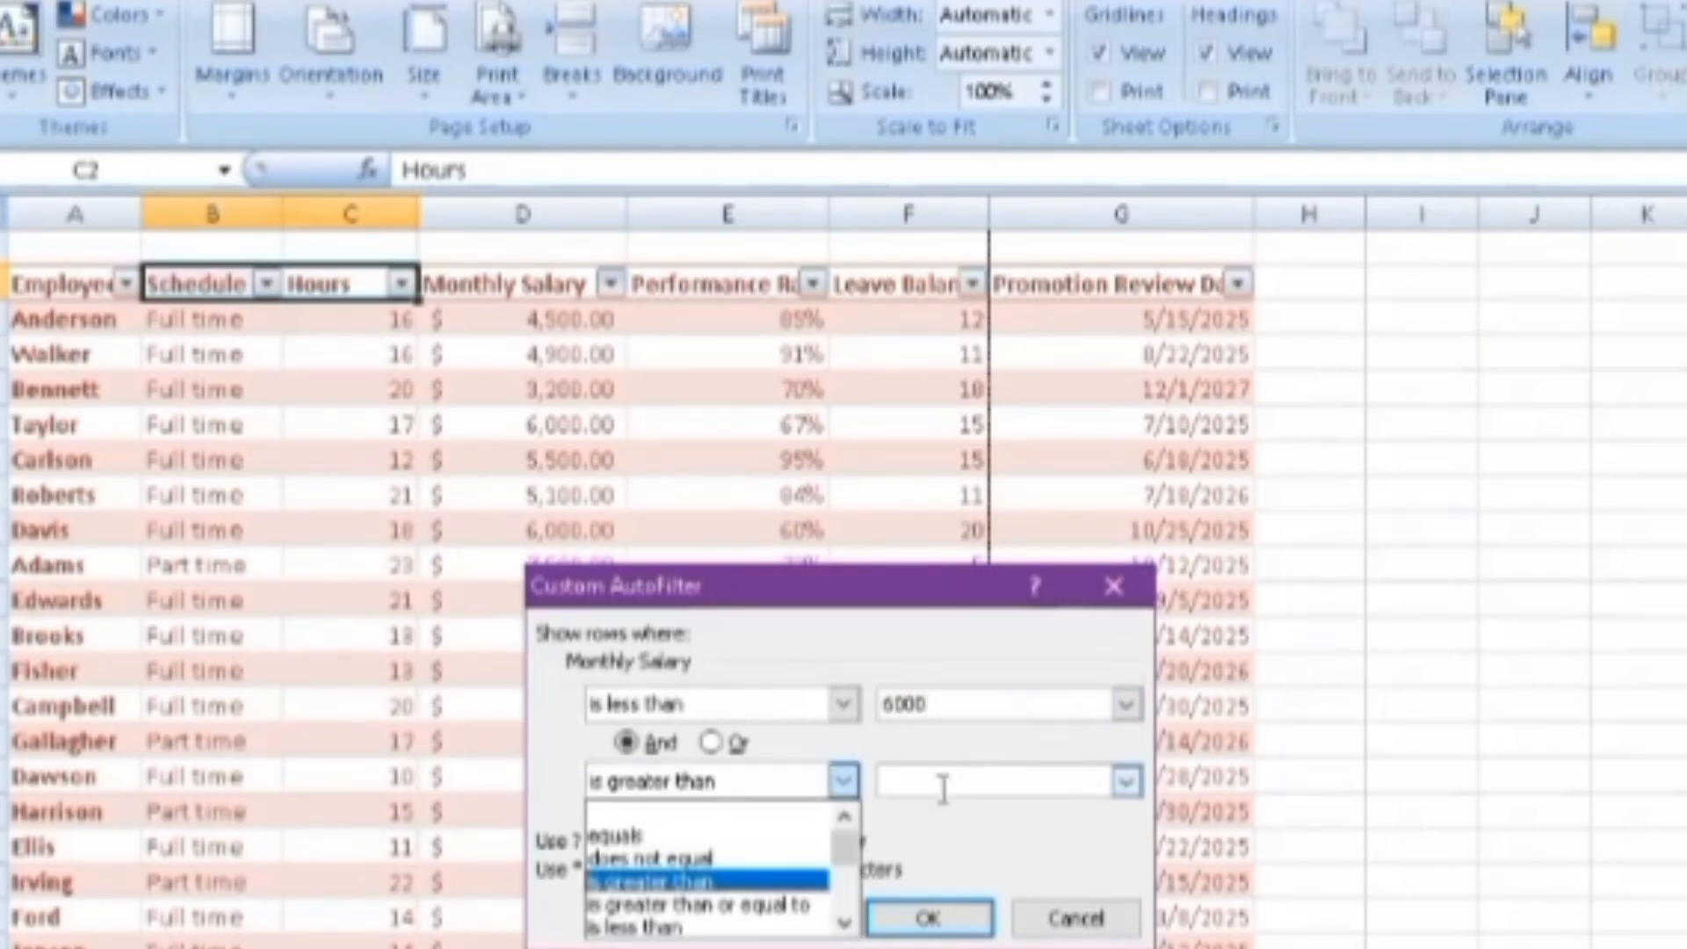
{"action": "left_click", "coordinate": [943, 778]}
{"action": "type", "text": "5000"}
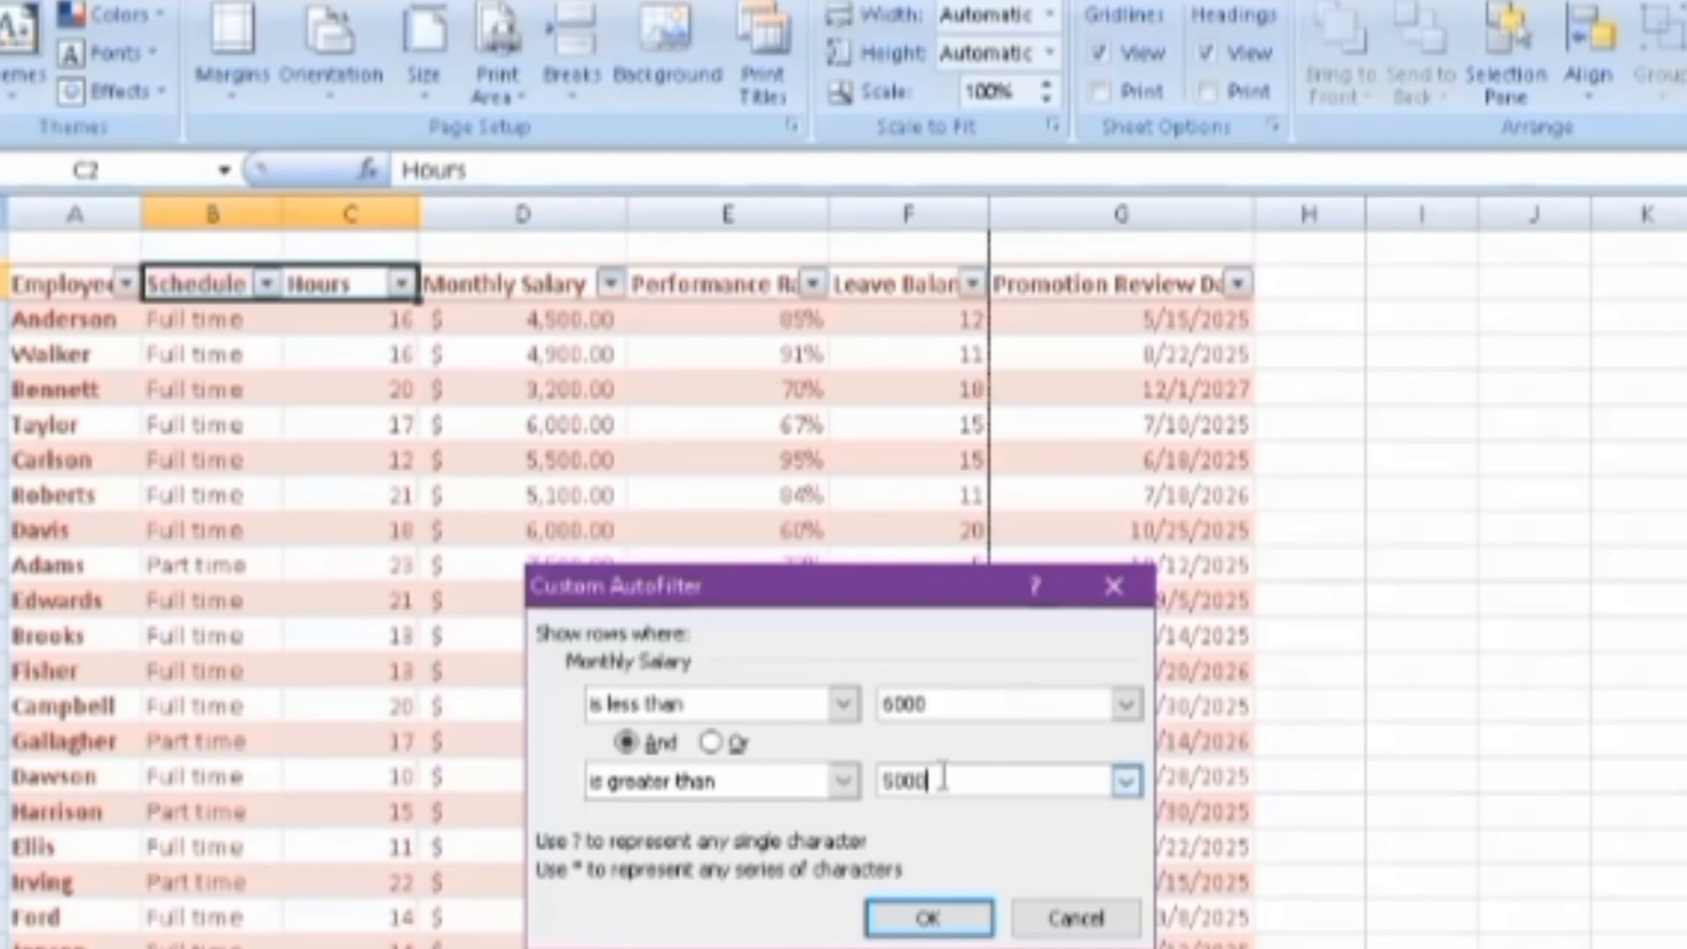
{"action": "left_click", "coordinate": [922, 917]}
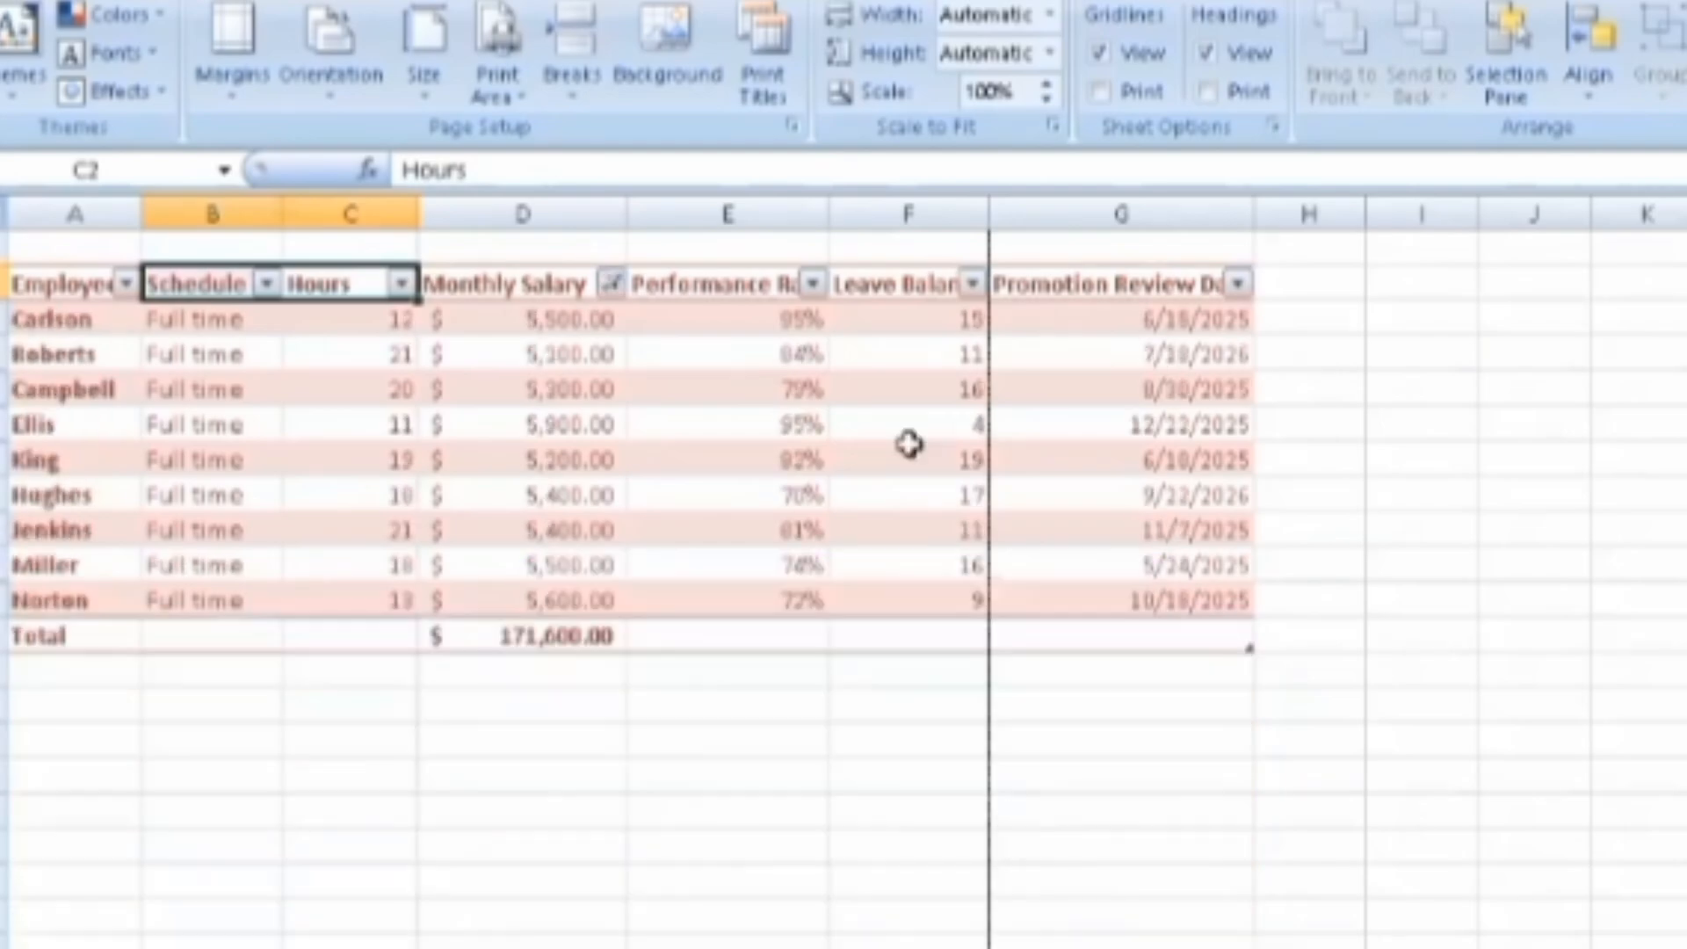
- Replace the salary filter with a Between filter: greater than or equal to 7000 and less than or equal to 5000
{"action": "left_click", "coordinate": [613, 290]}
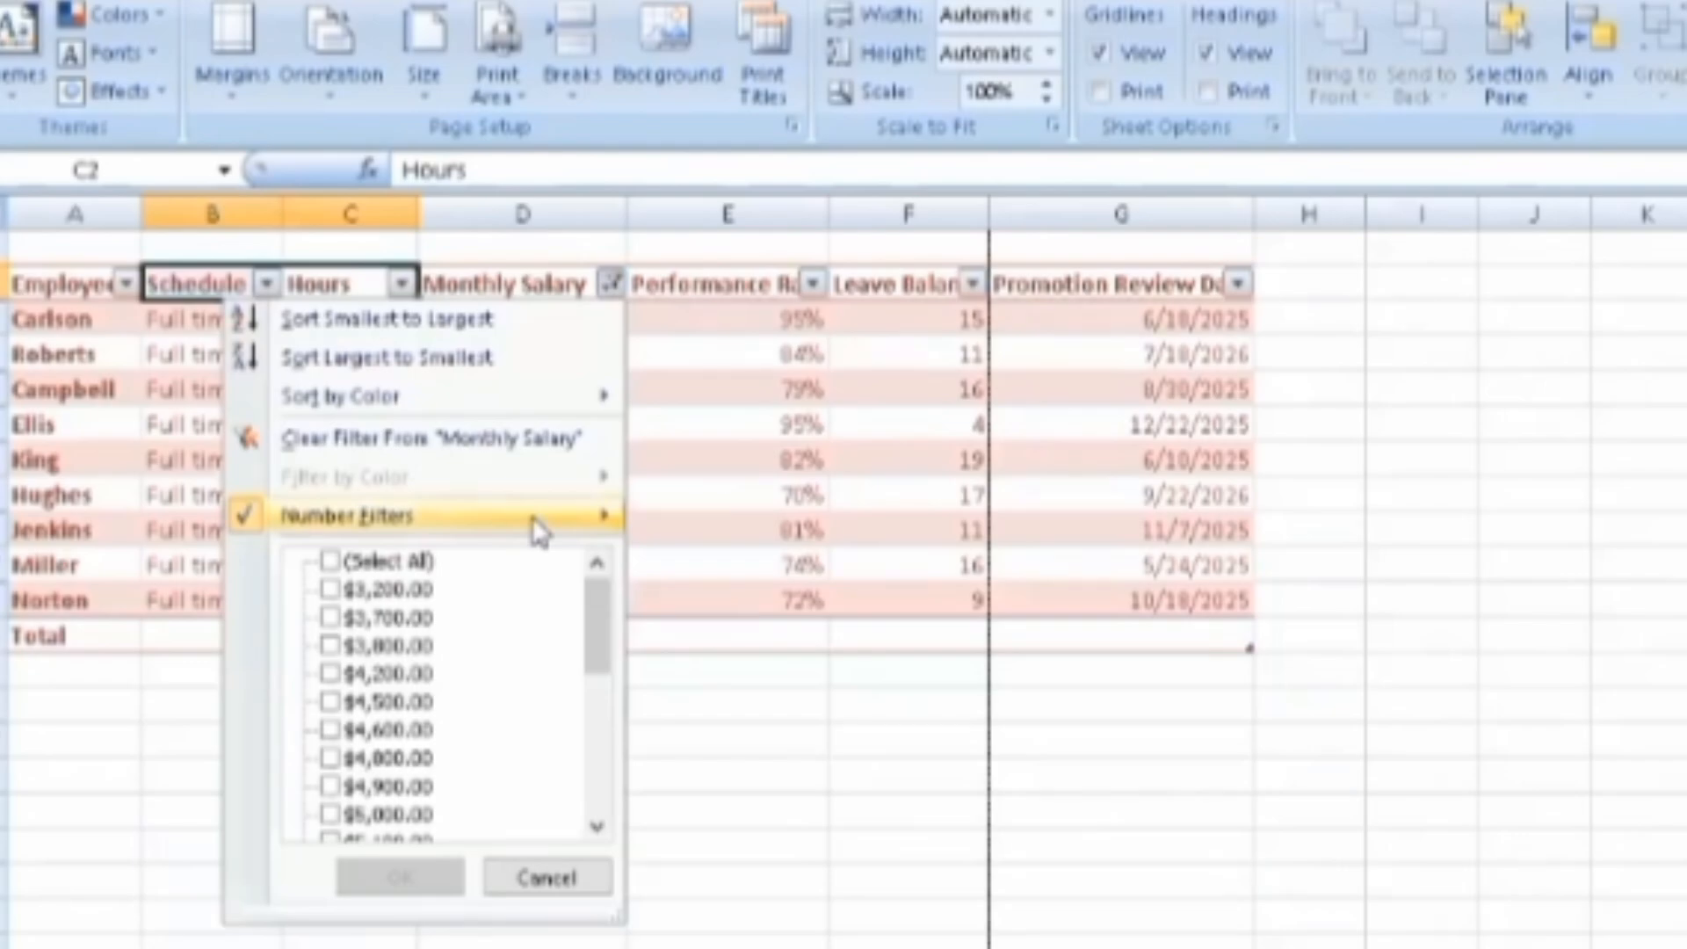
{"action": "mouse_move", "coordinate": [531, 515]}
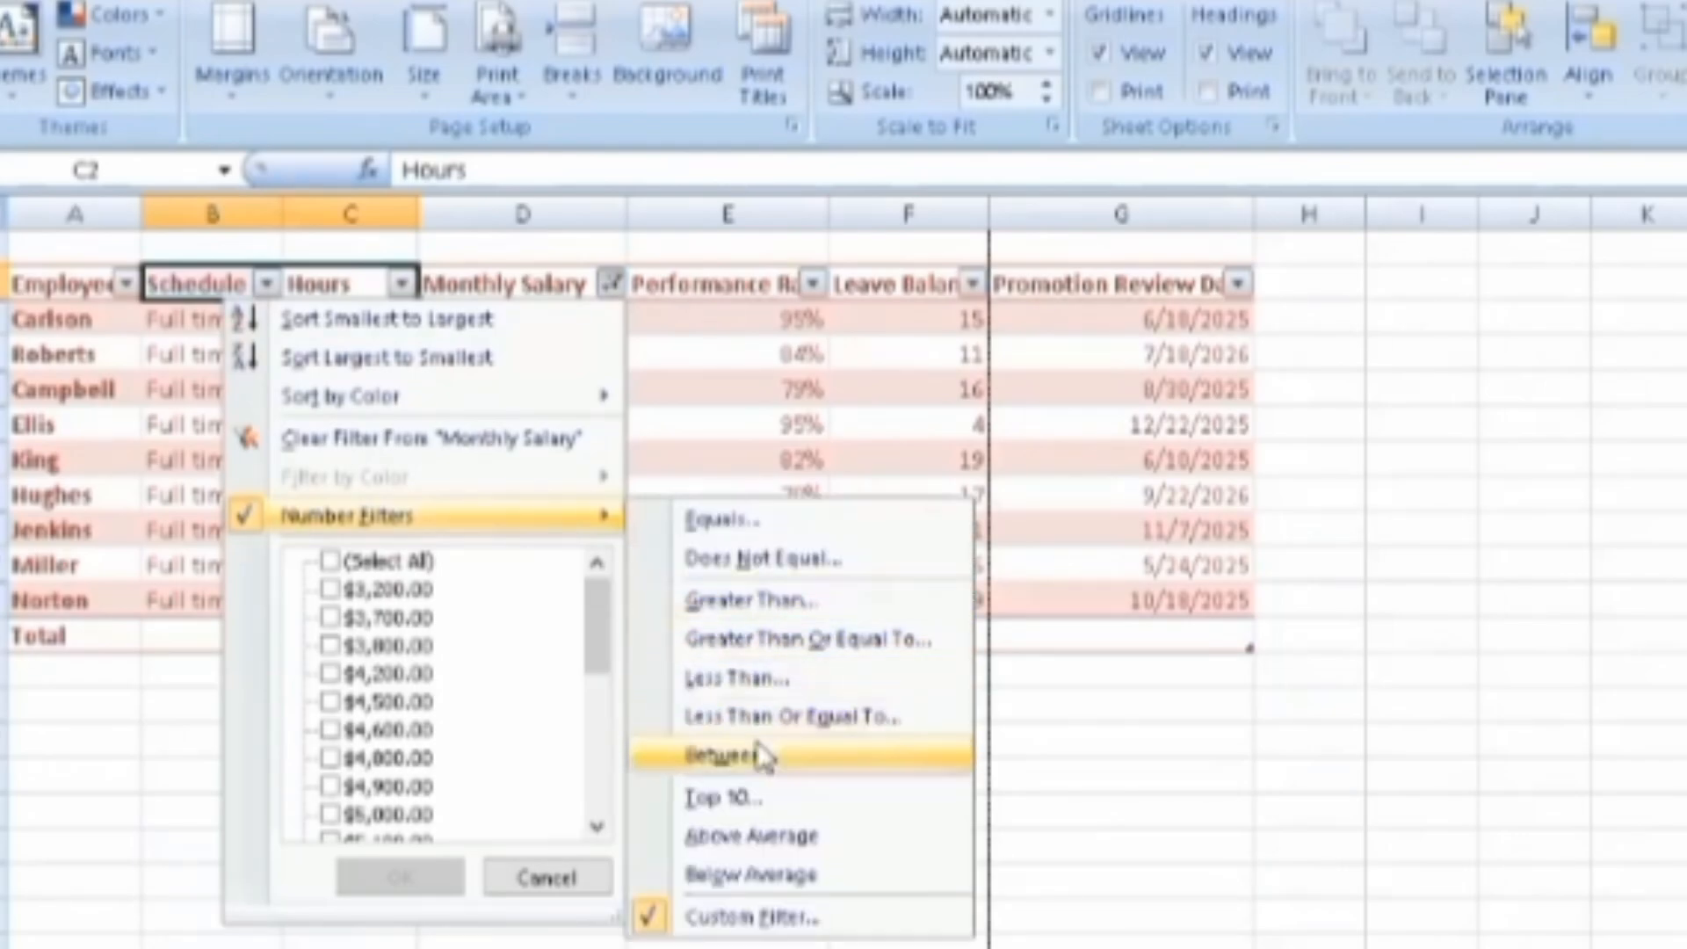
{"action": "left_click", "coordinate": [895, 755]}
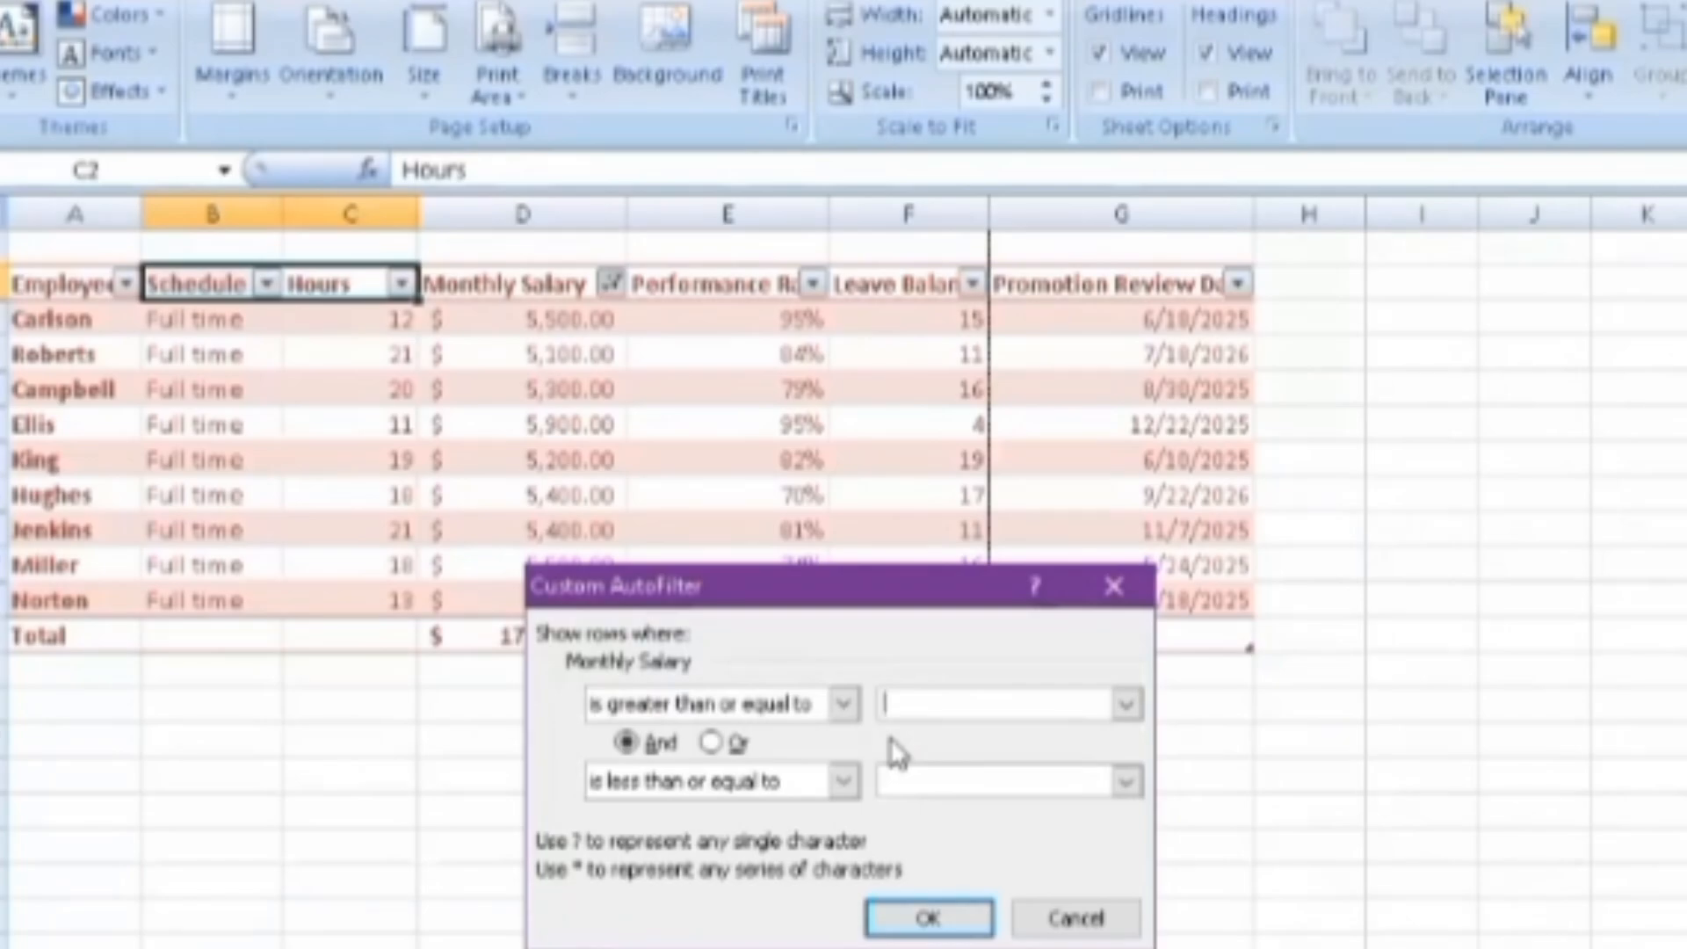
{"action": "type", "text": "7000"}
{"action": "left_click", "coordinate": [929, 778]}
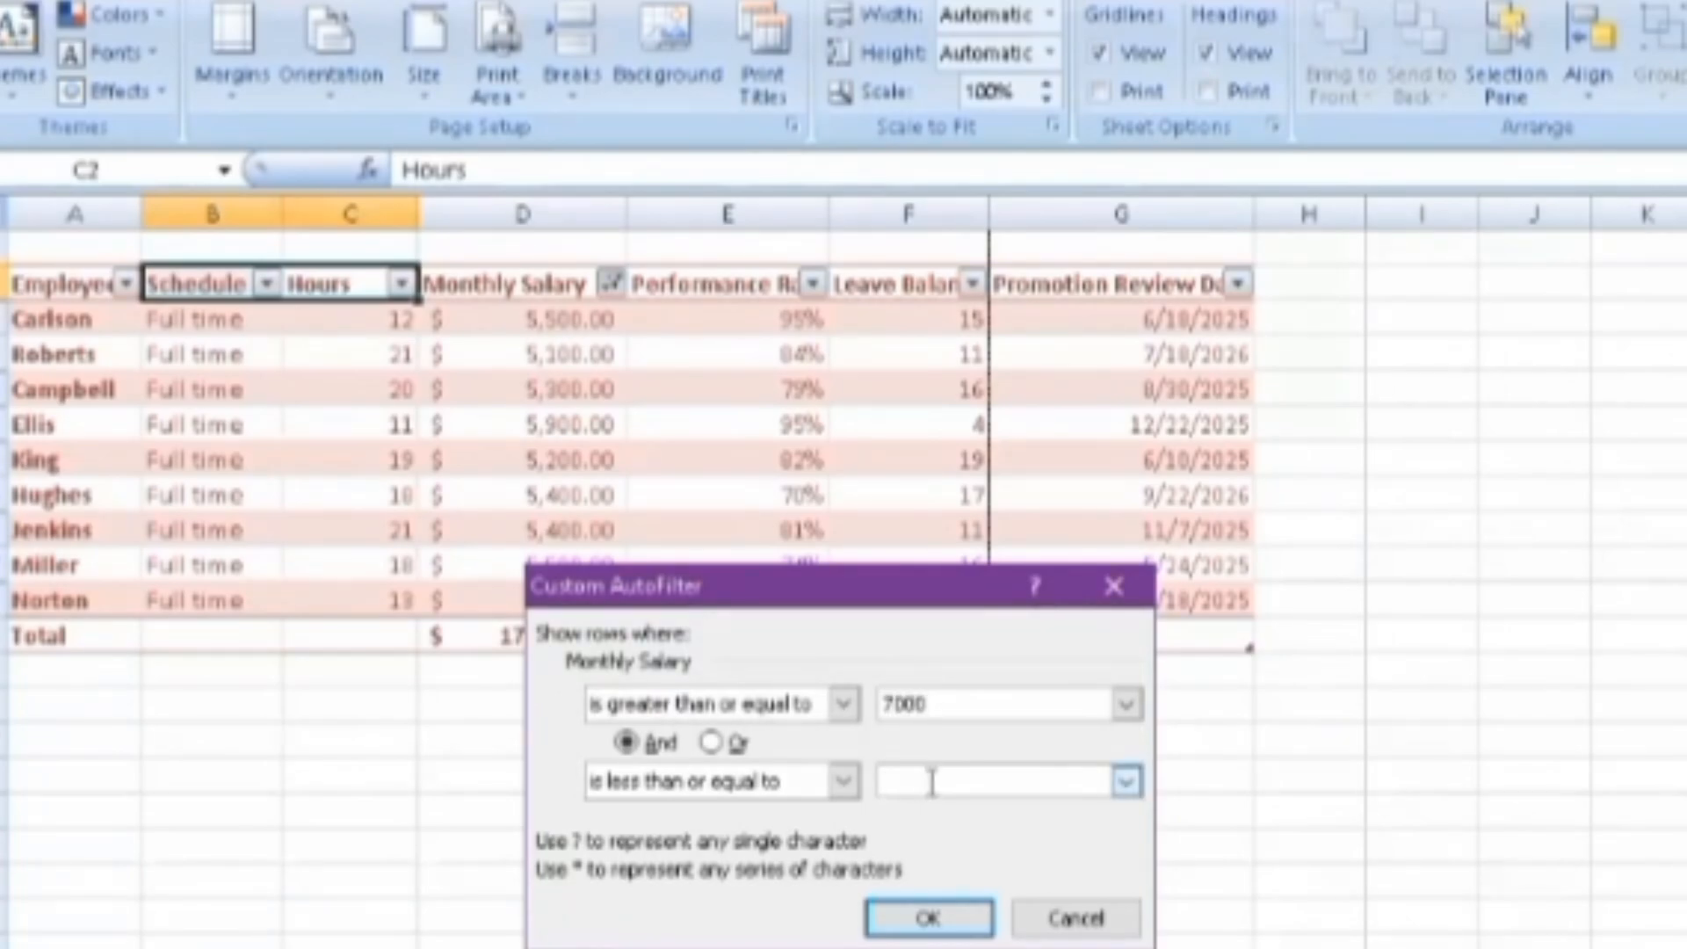
{"action": "type", "text": "5000"}
{"action": "left_click", "coordinate": [935, 916]}
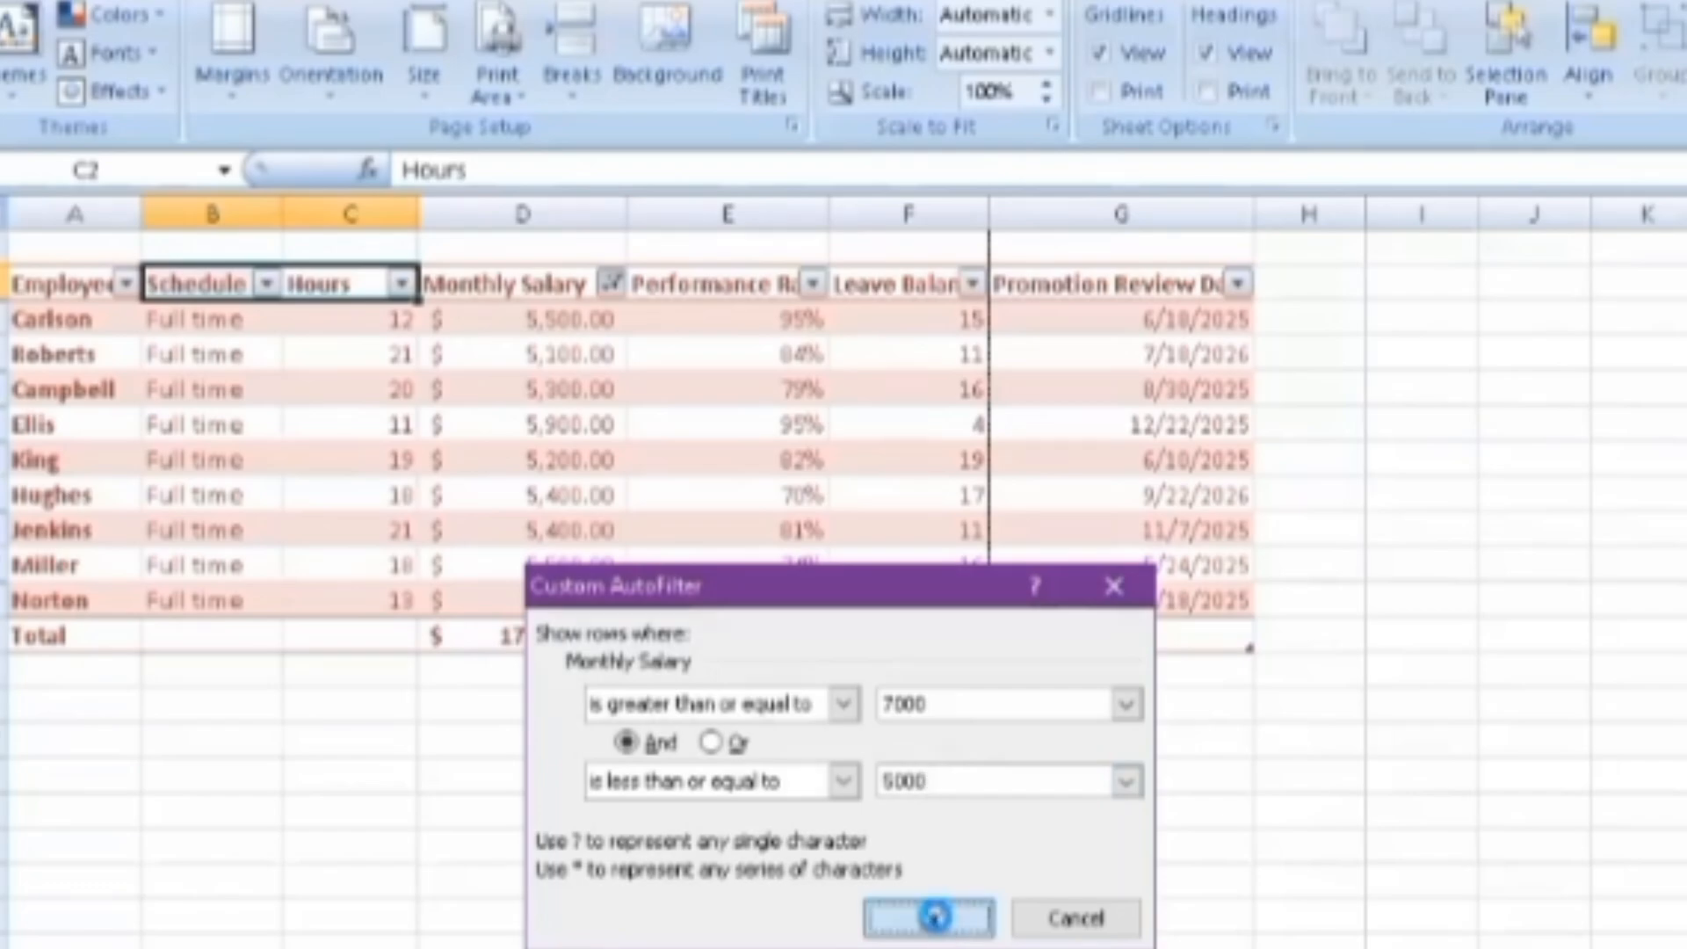
- Refilter Monthly Salary to less than 6000 and greater than 5000, and clear the filter from that column
{"action": "left_click", "coordinate": [606, 284]}
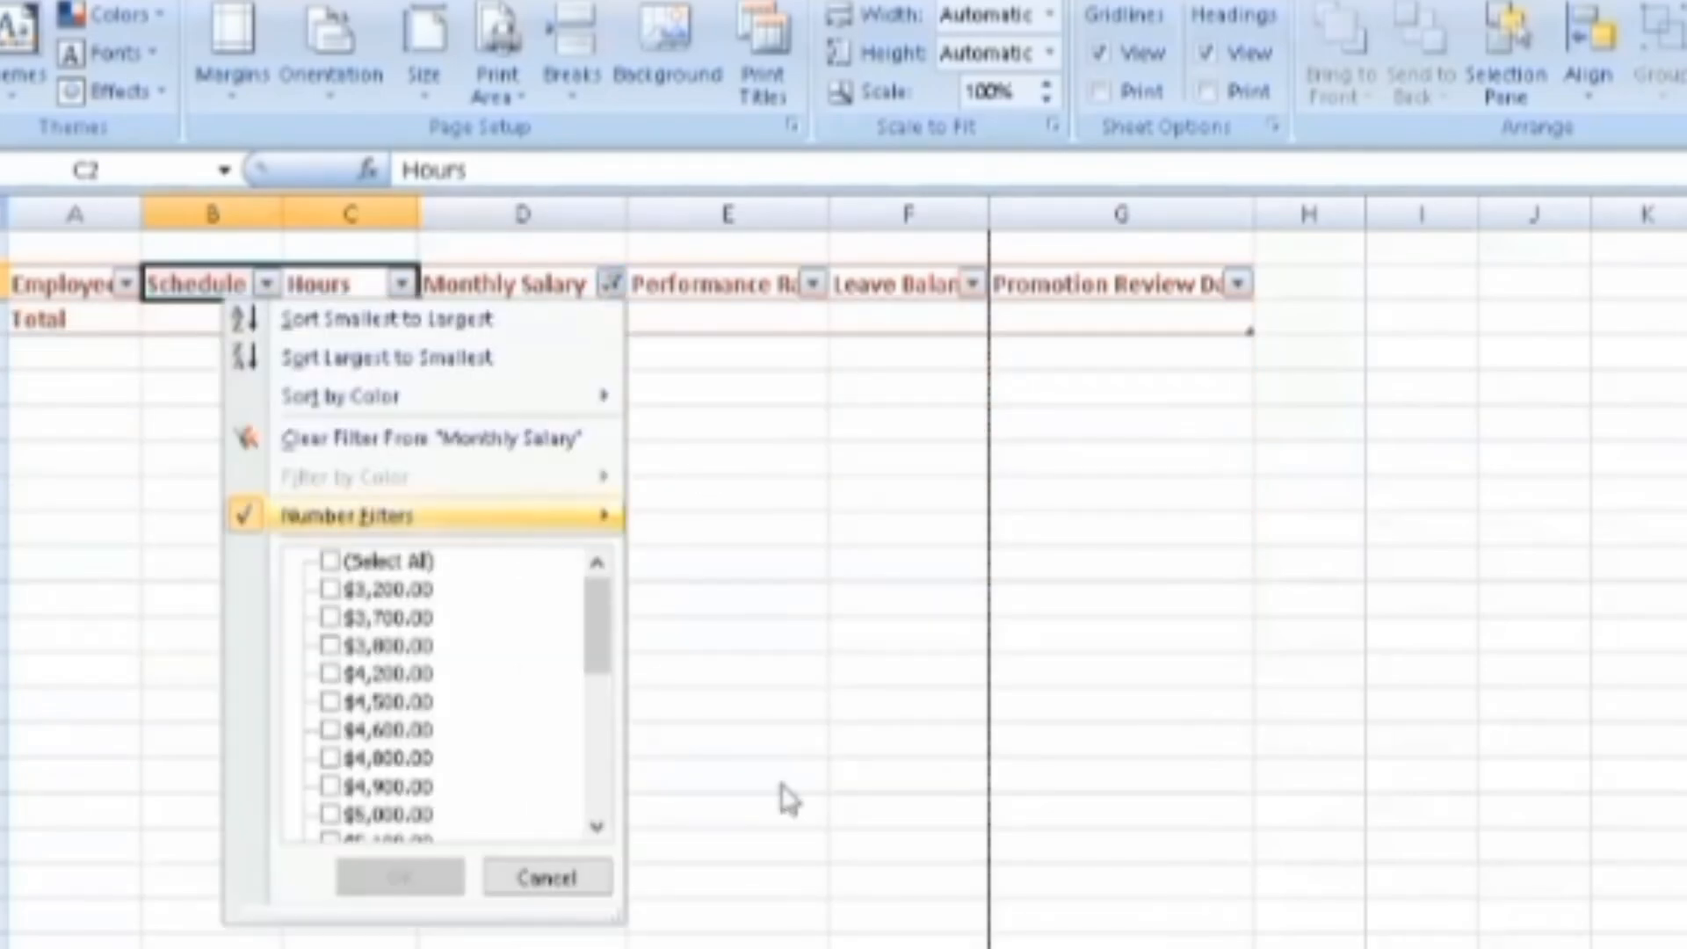
{"action": "mouse_move", "coordinate": [507, 517]}
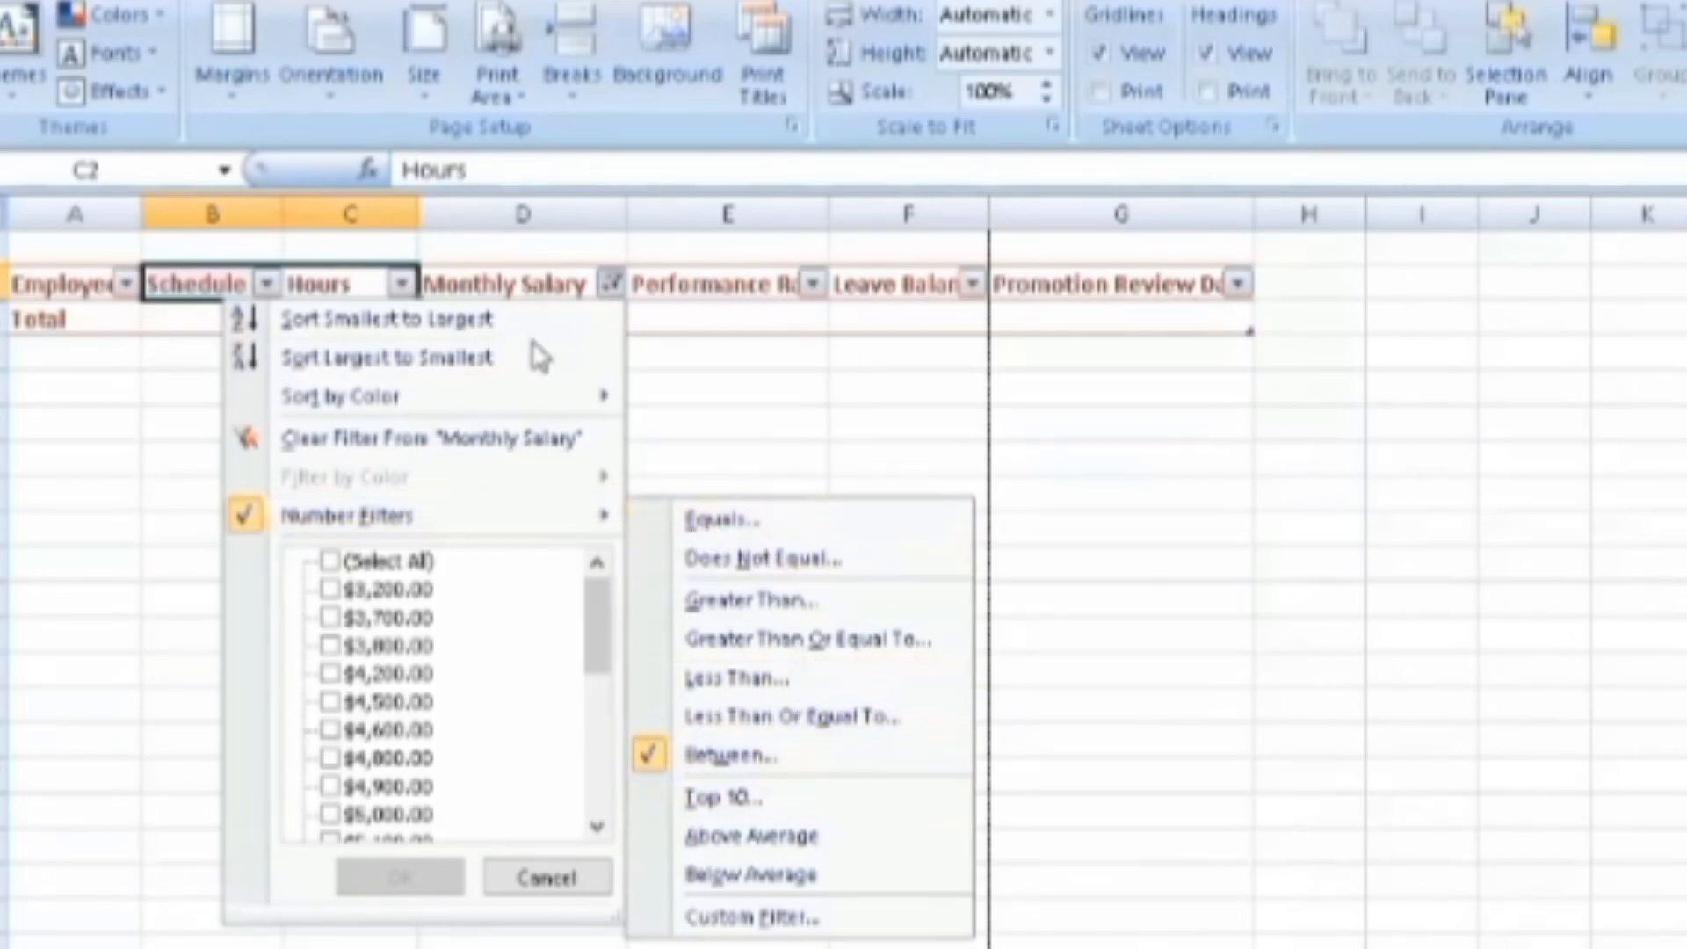
{"action": "left_click", "coordinate": [608, 288]}
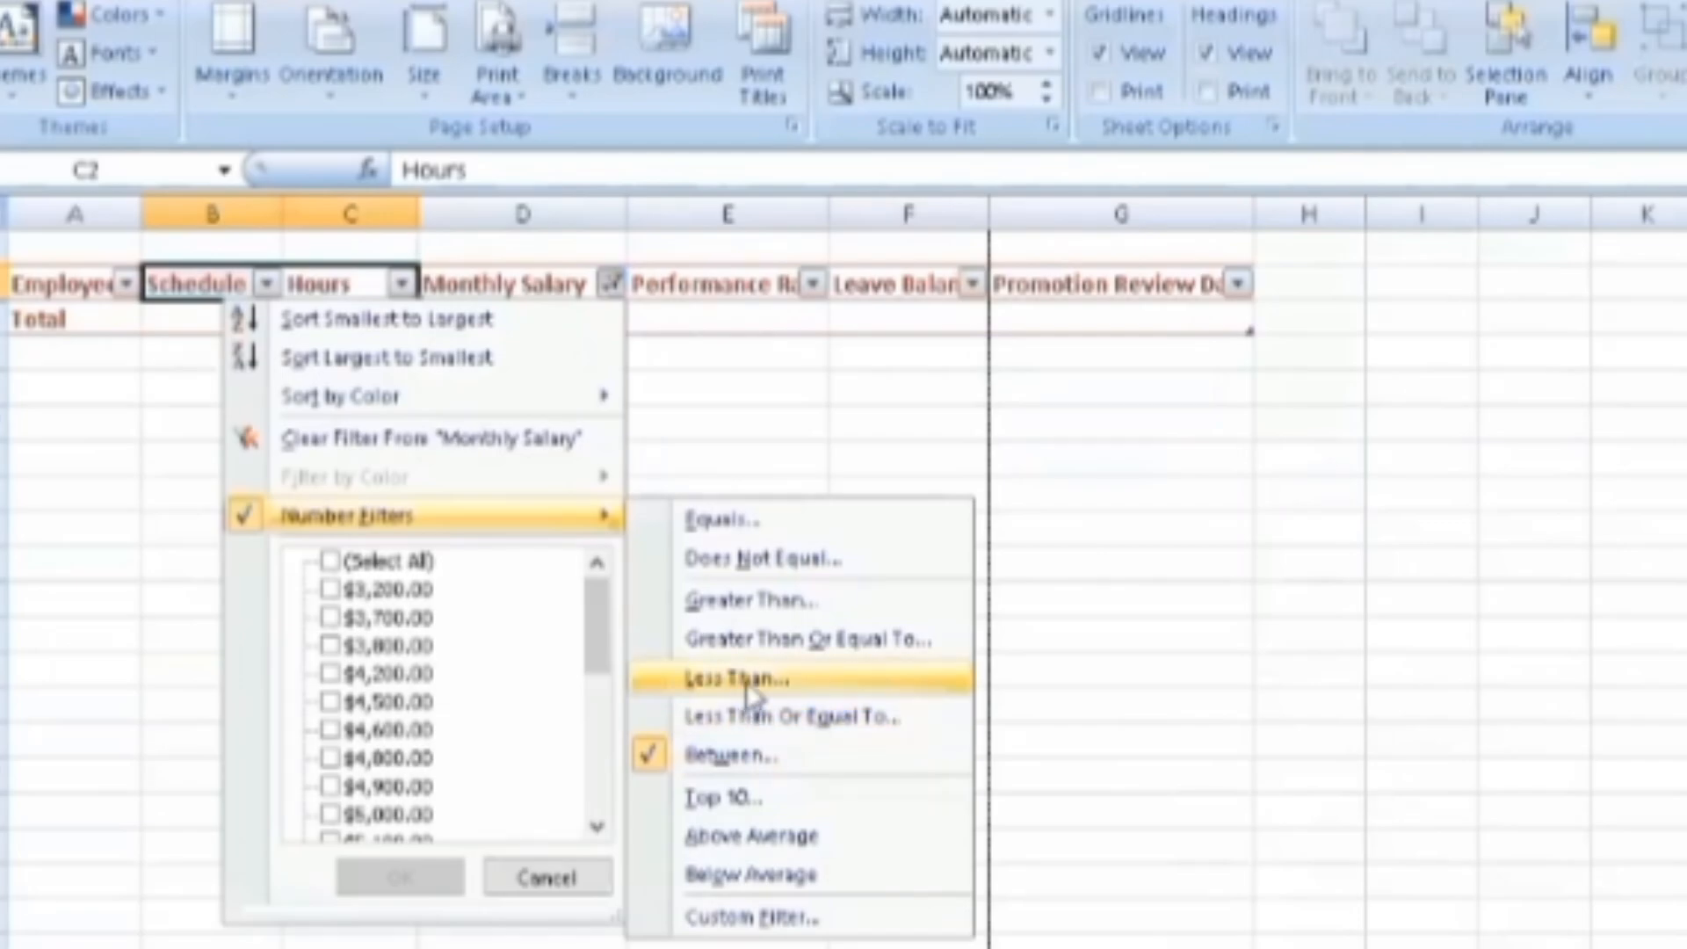
{"action": "key", "text": "Return"}
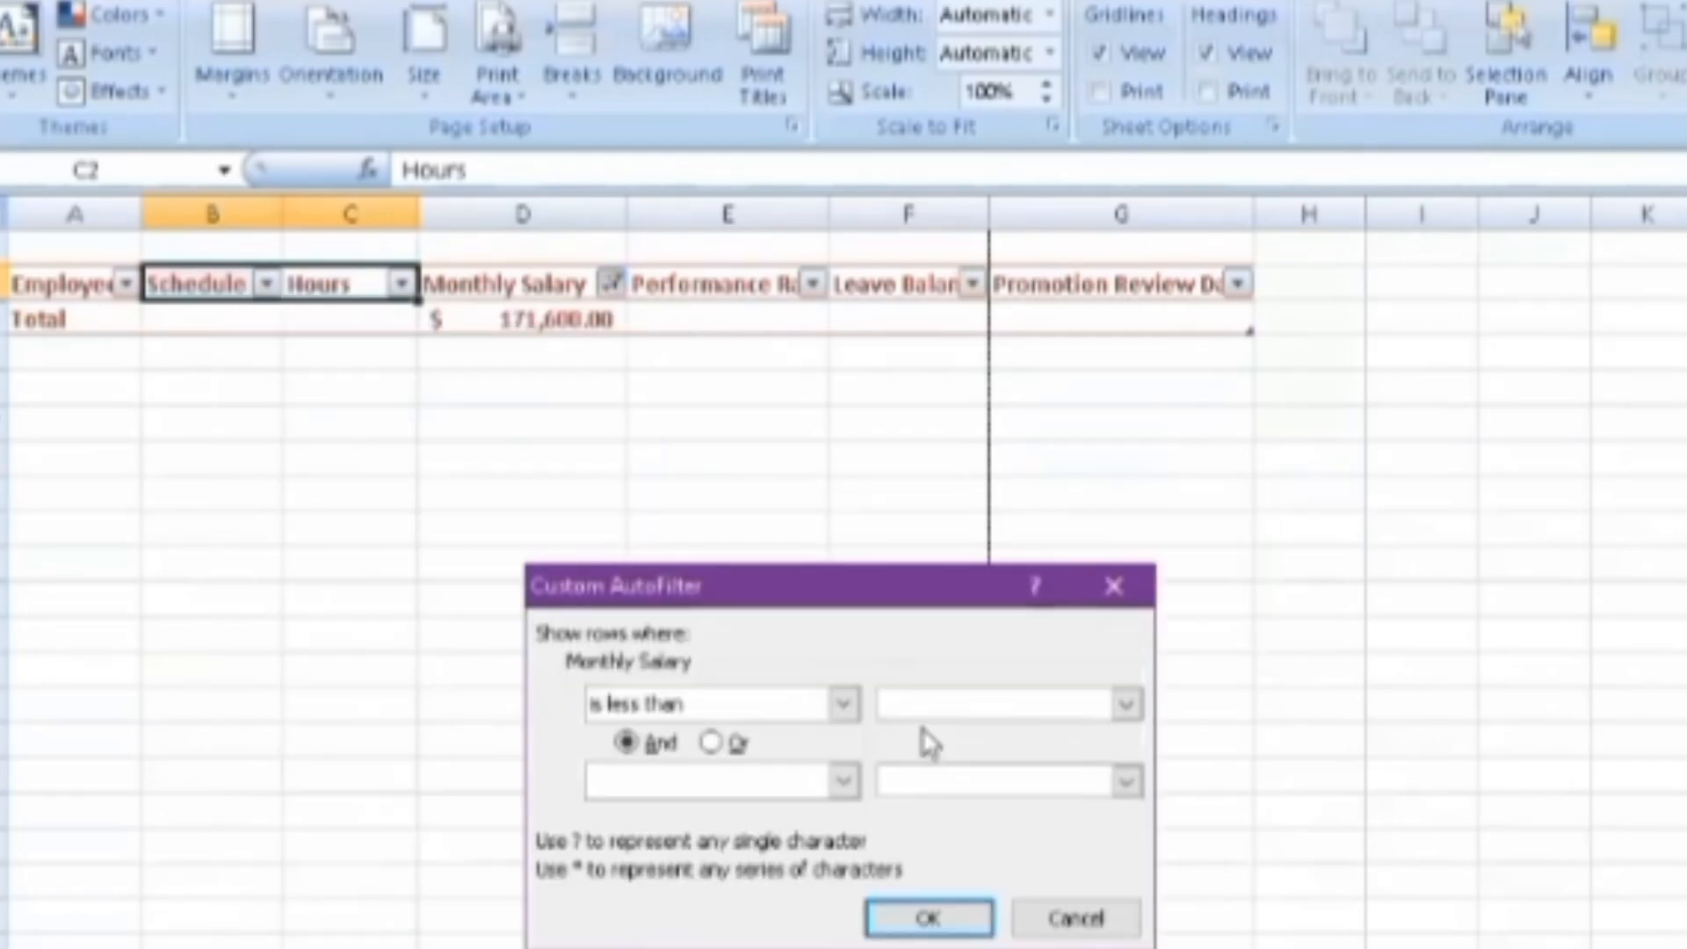
{"action": "type", "text": "6000"}
{"action": "left_click", "coordinate": [785, 788]}
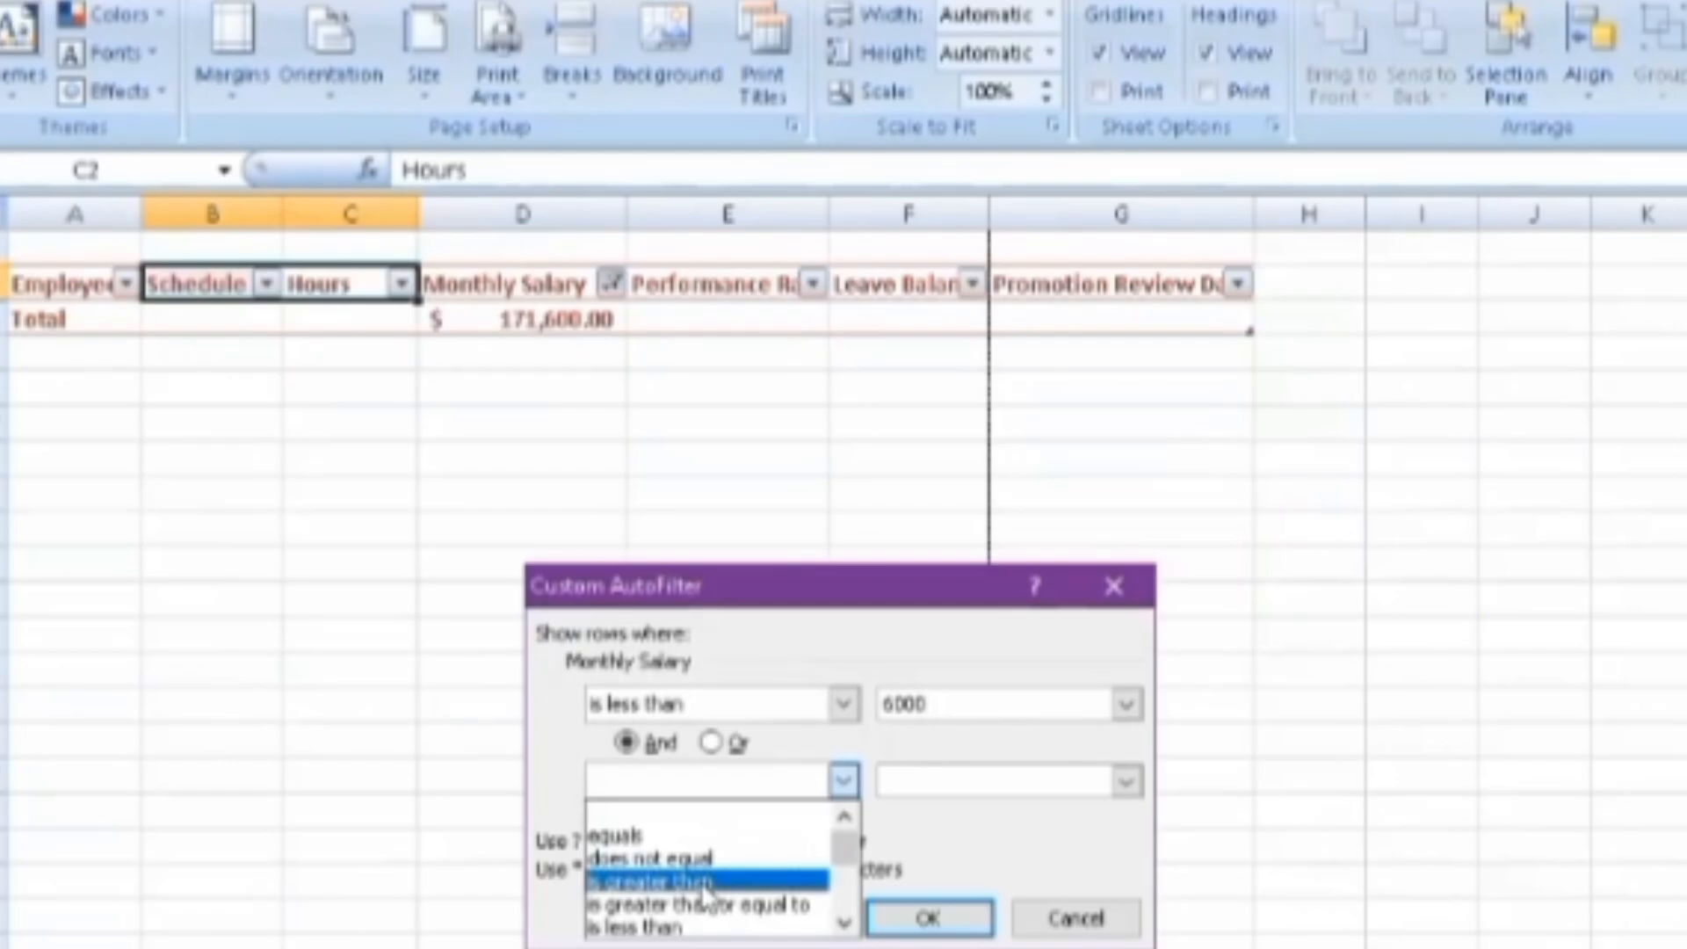
{"action": "left_click", "coordinate": [708, 881]}
{"action": "left_click", "coordinate": [913, 778]}
{"action": "type", "text": "5000"}
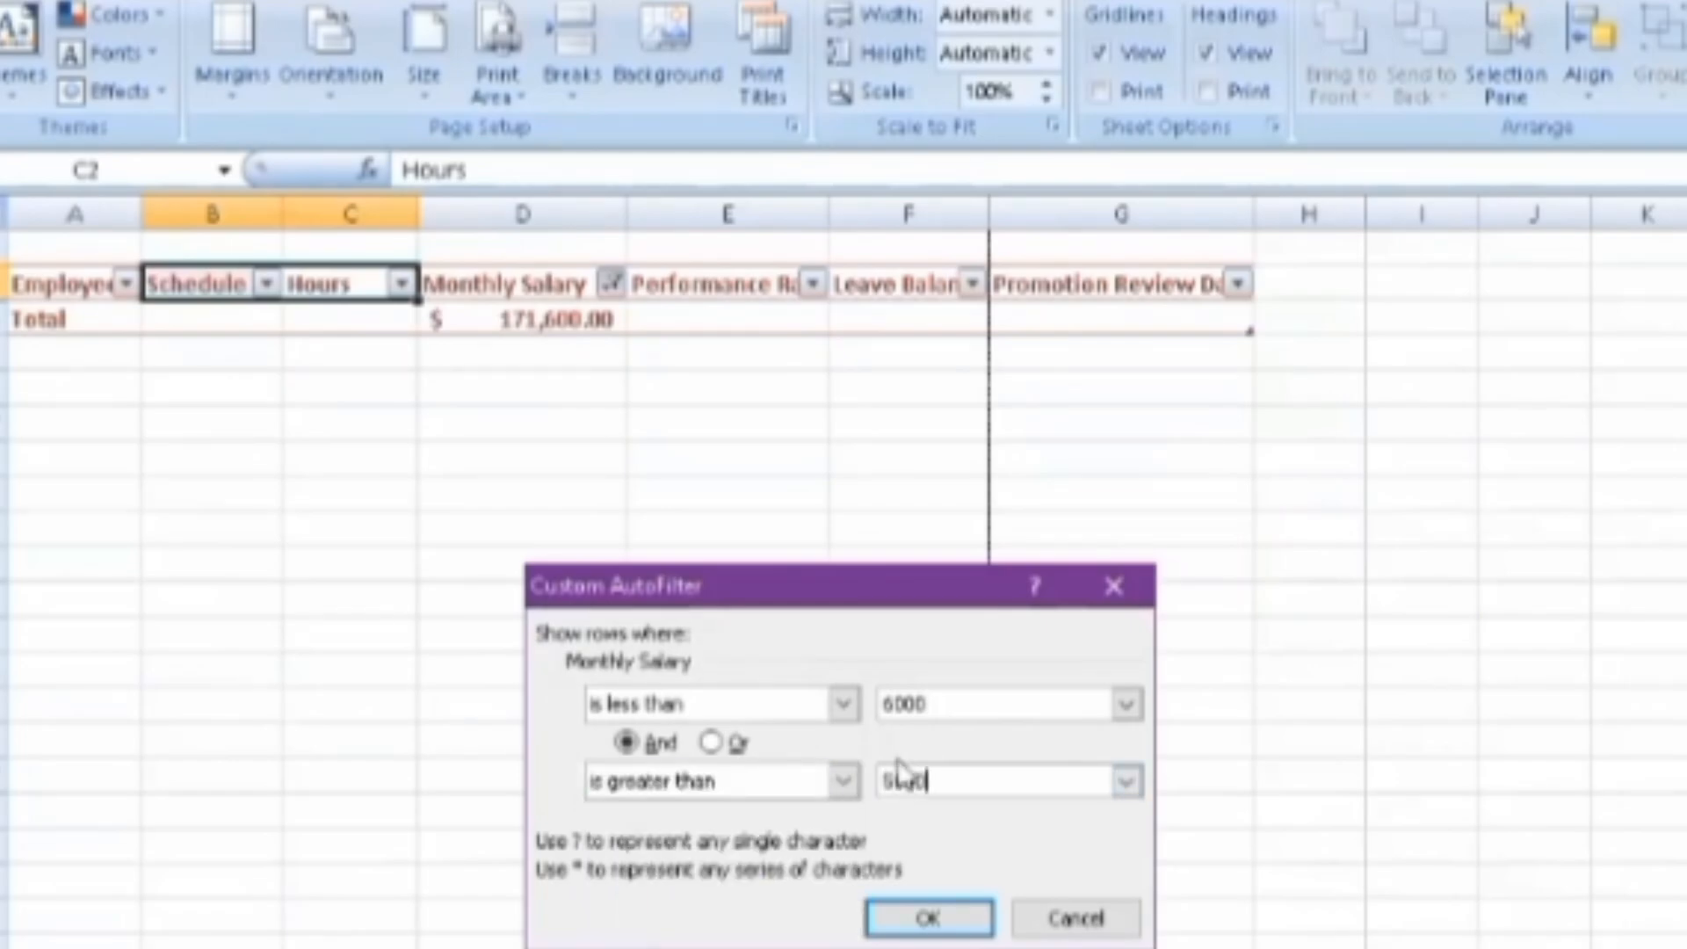
{"action": "left_click", "coordinate": [928, 916]}
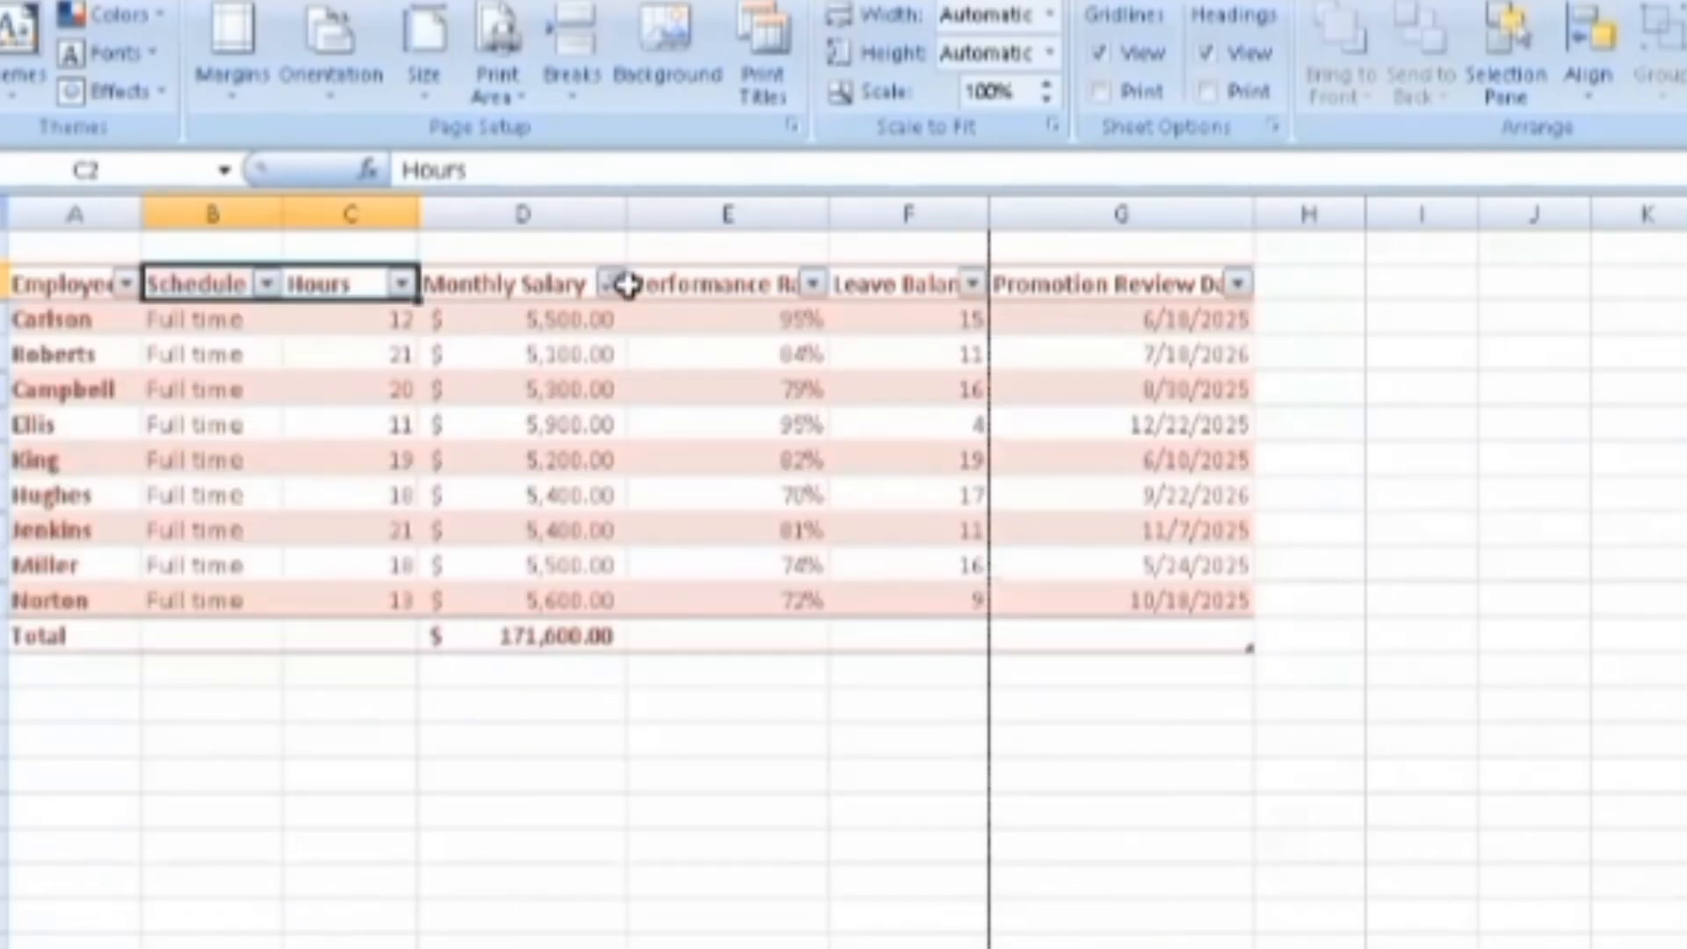
{"action": "left_click", "coordinate": [612, 284]}
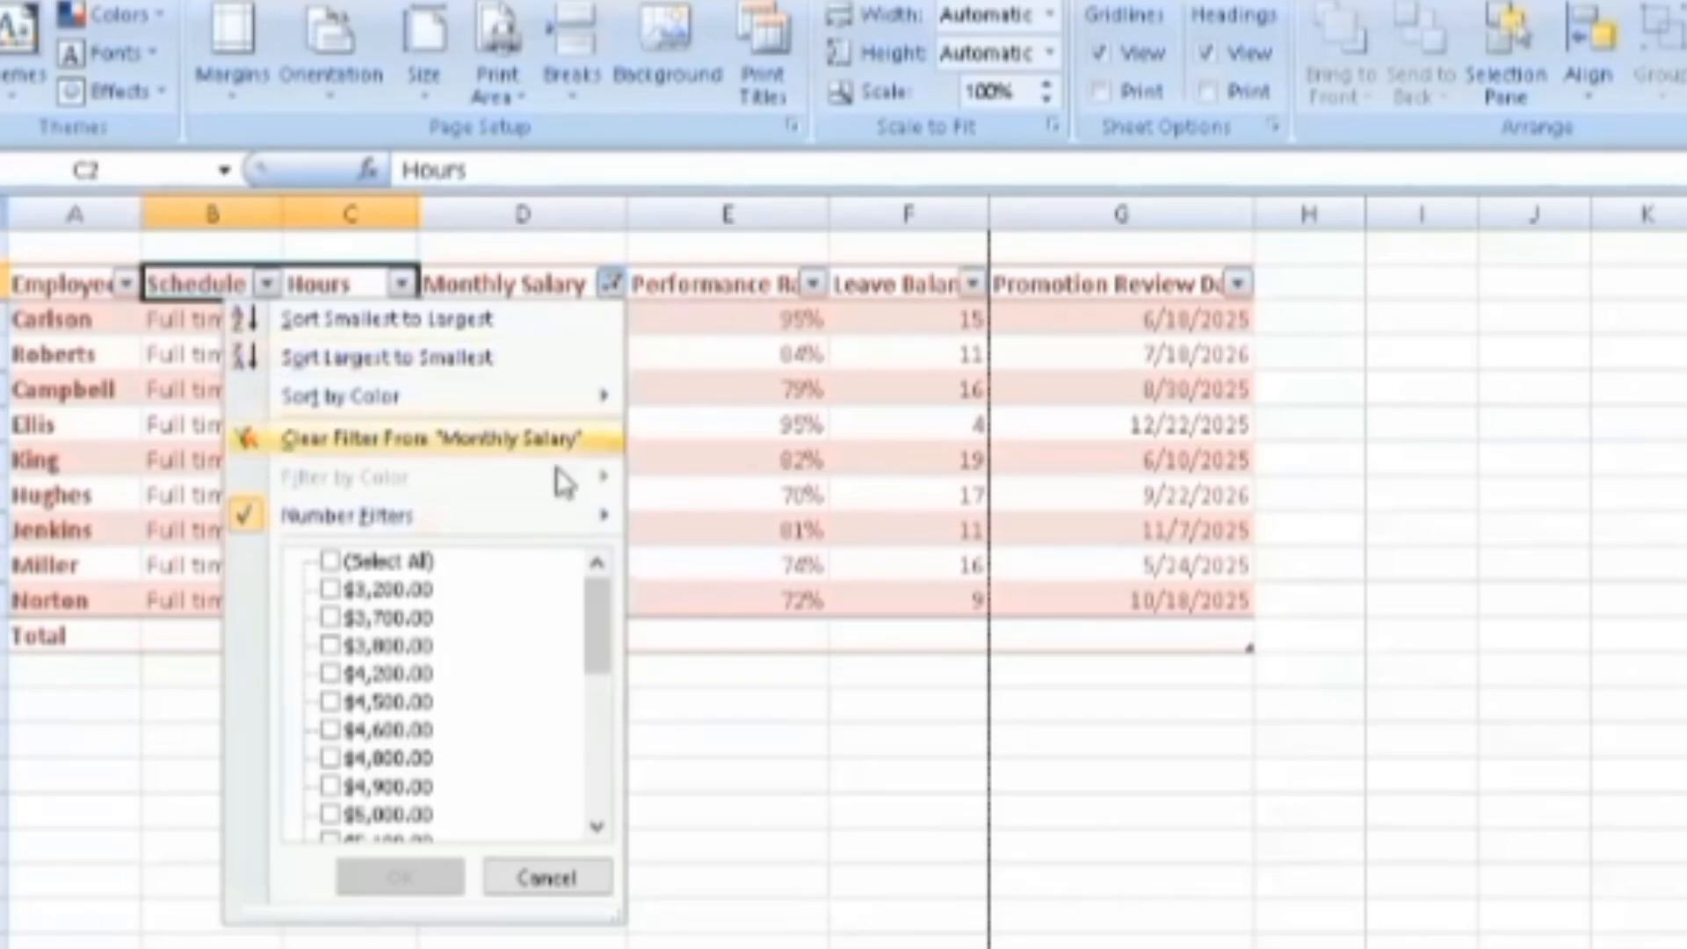
{"action": "left_click", "coordinate": [518, 439]}
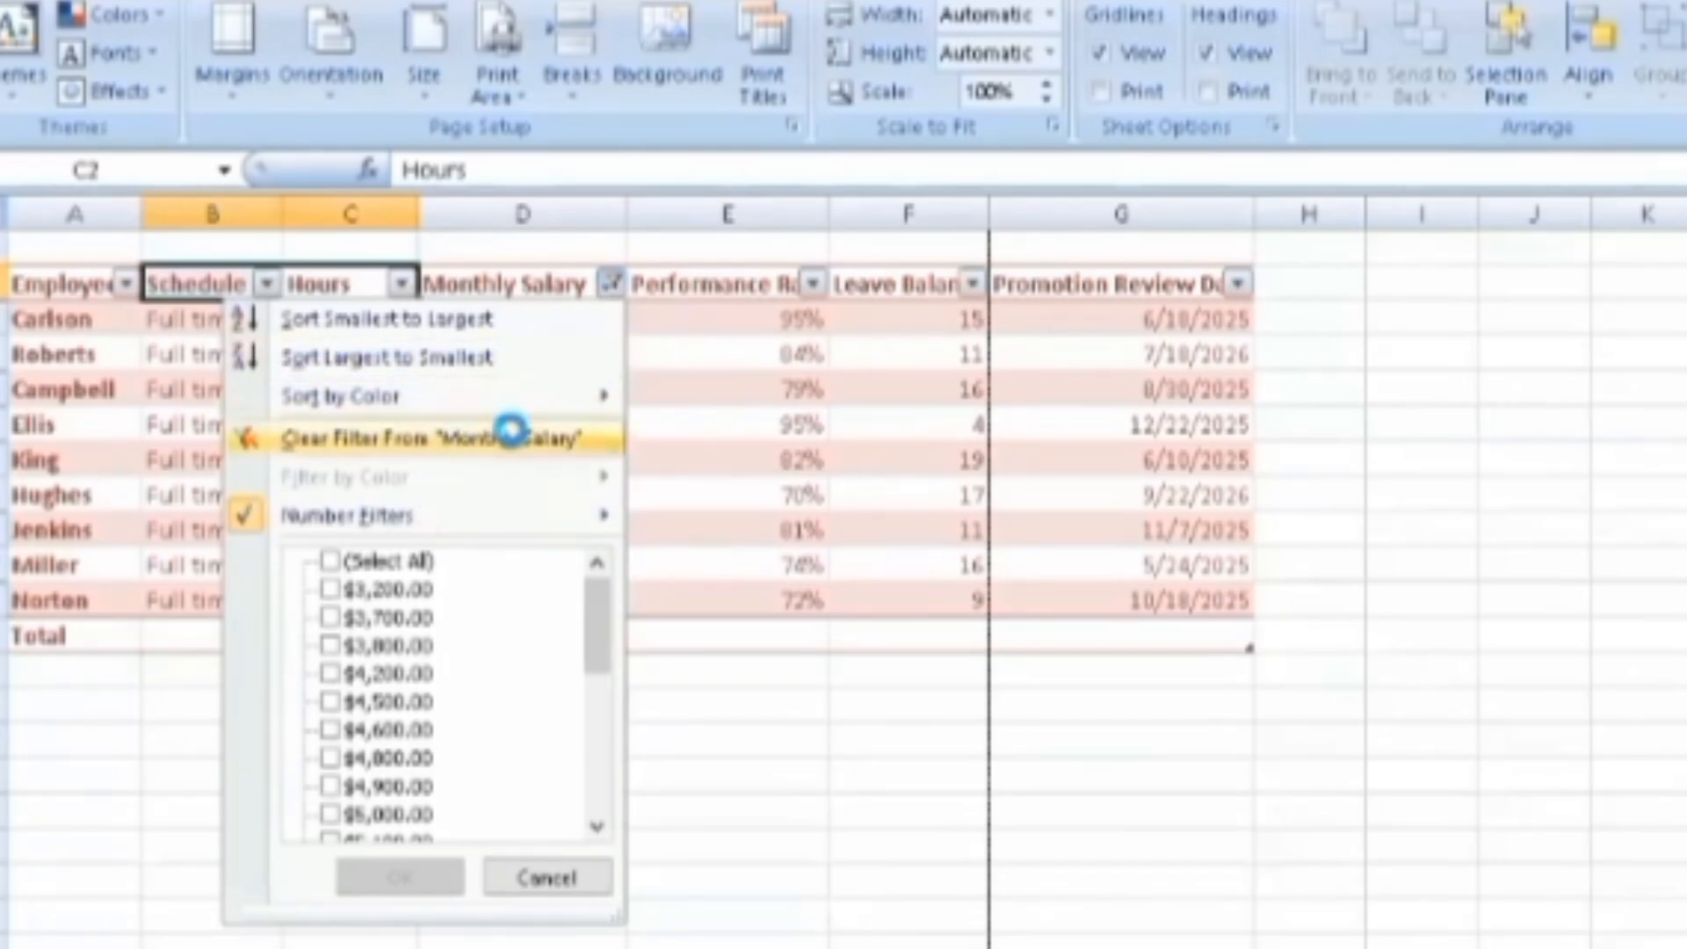
- Apply a date filter to the promotion review date column to show only the April 2025 rows
{"action": "left_click", "coordinate": [1235, 282]}
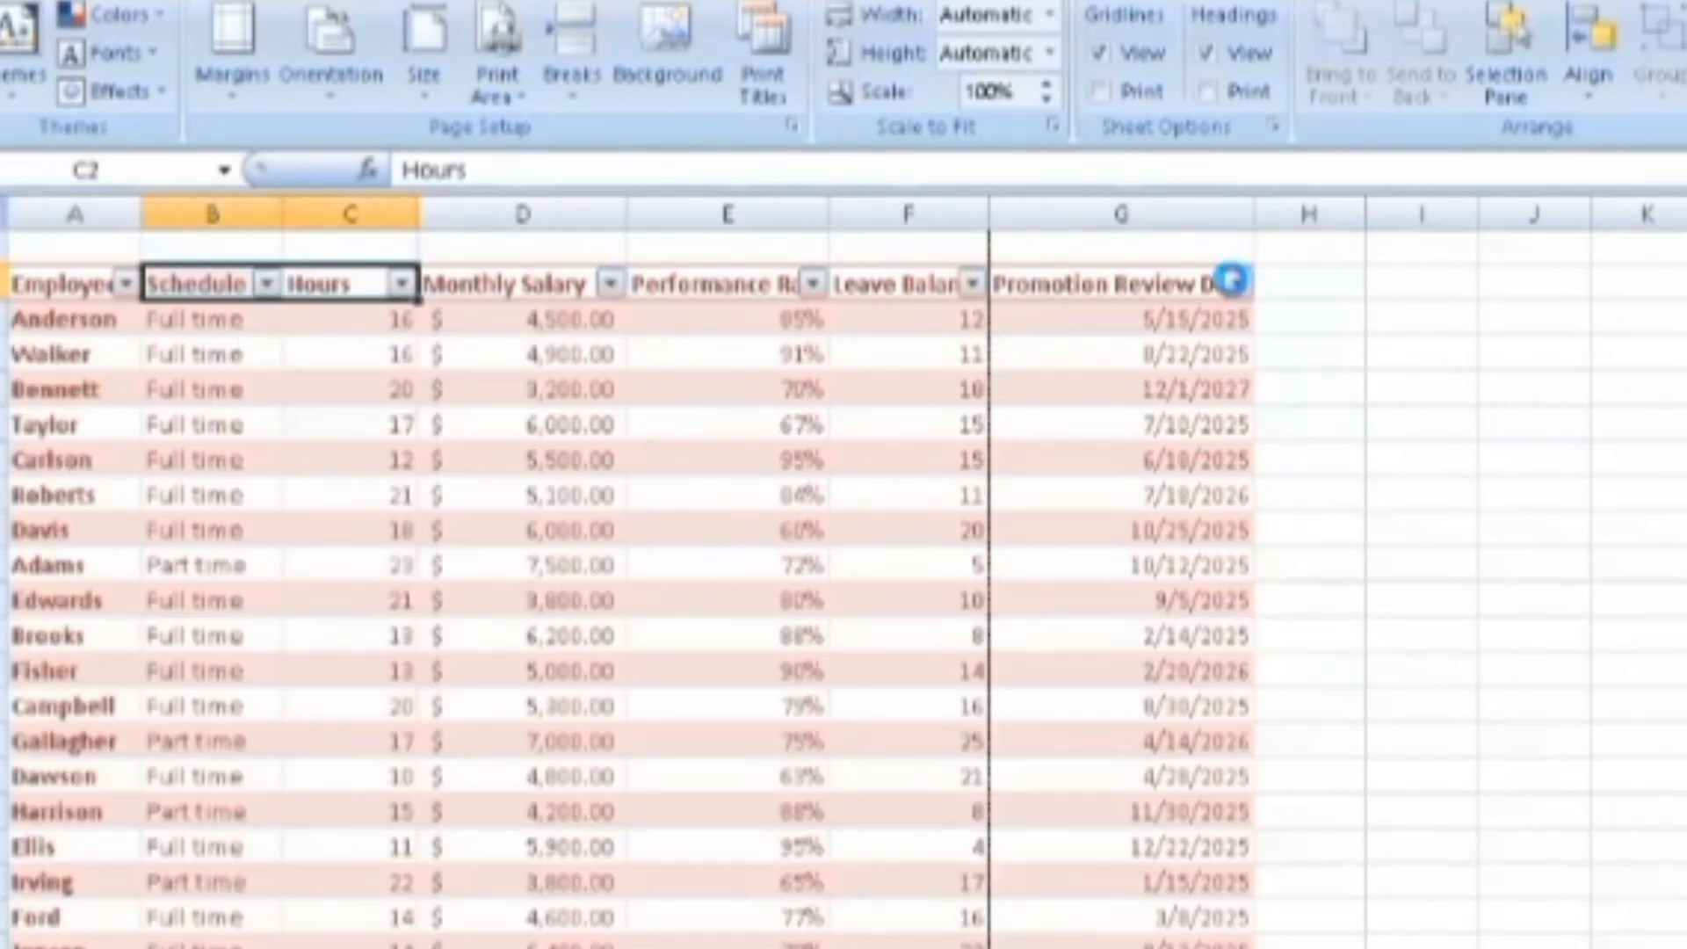
{"action": "mouse_move", "coordinate": [1090, 527]}
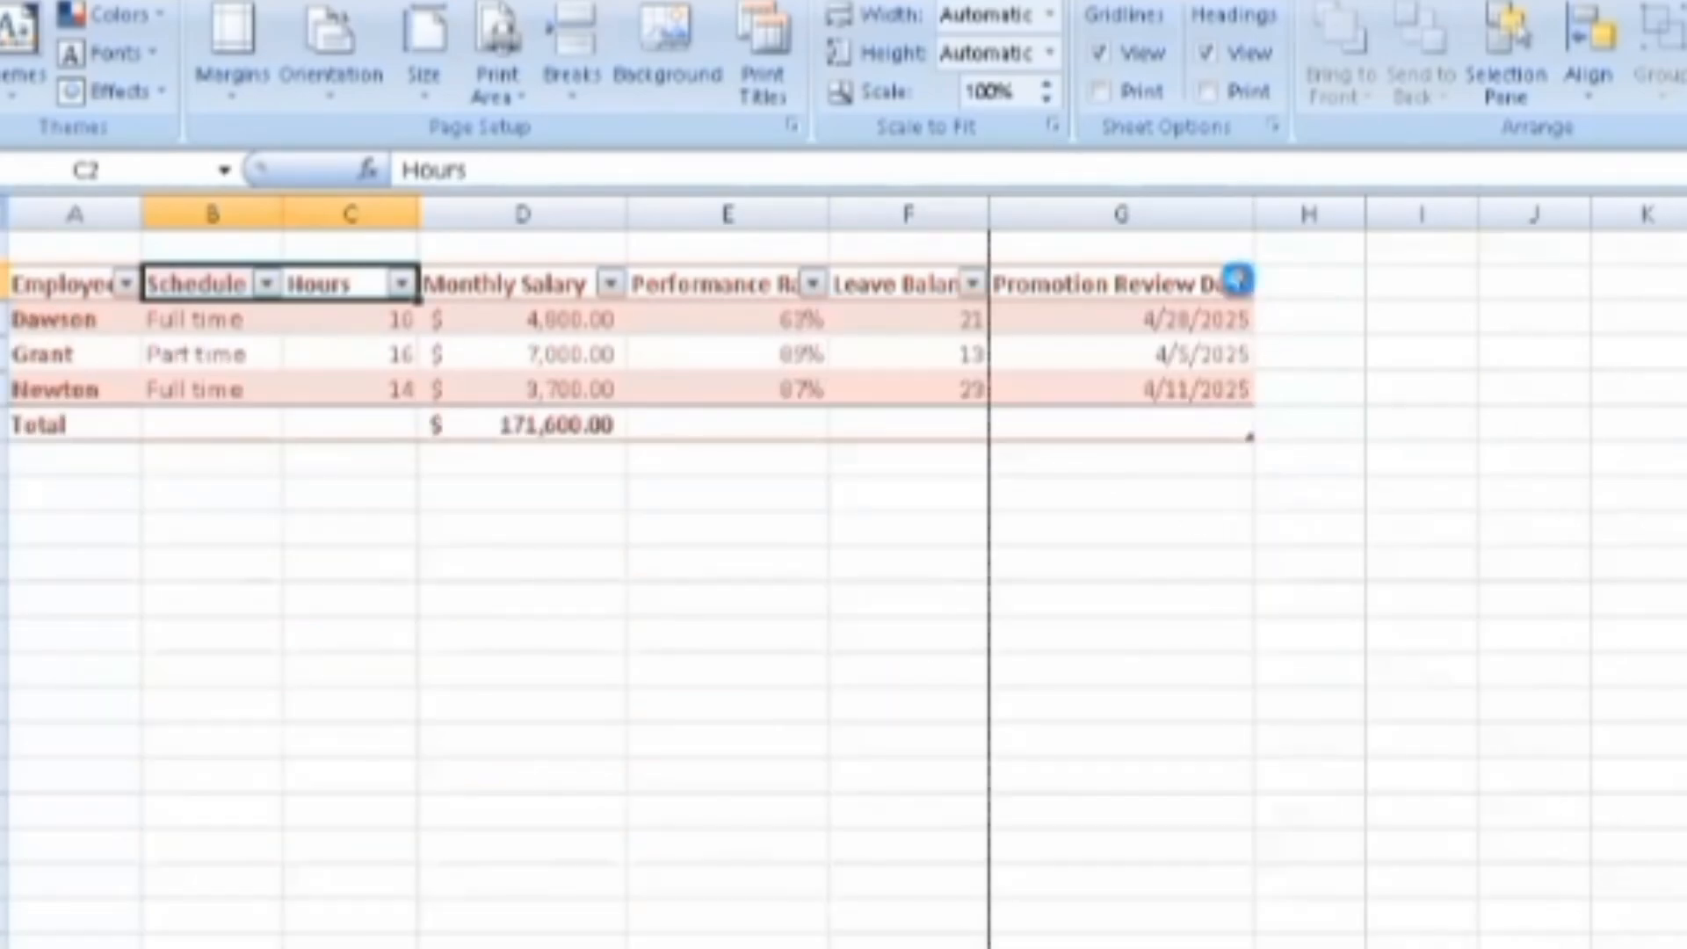
- Refilter the promotion review date column by date to the 2026 rows, and switch the date filter to March 2025
{"action": "left_click", "coordinate": [1237, 281]}
{"action": "mouse_move", "coordinate": [1178, 524]}
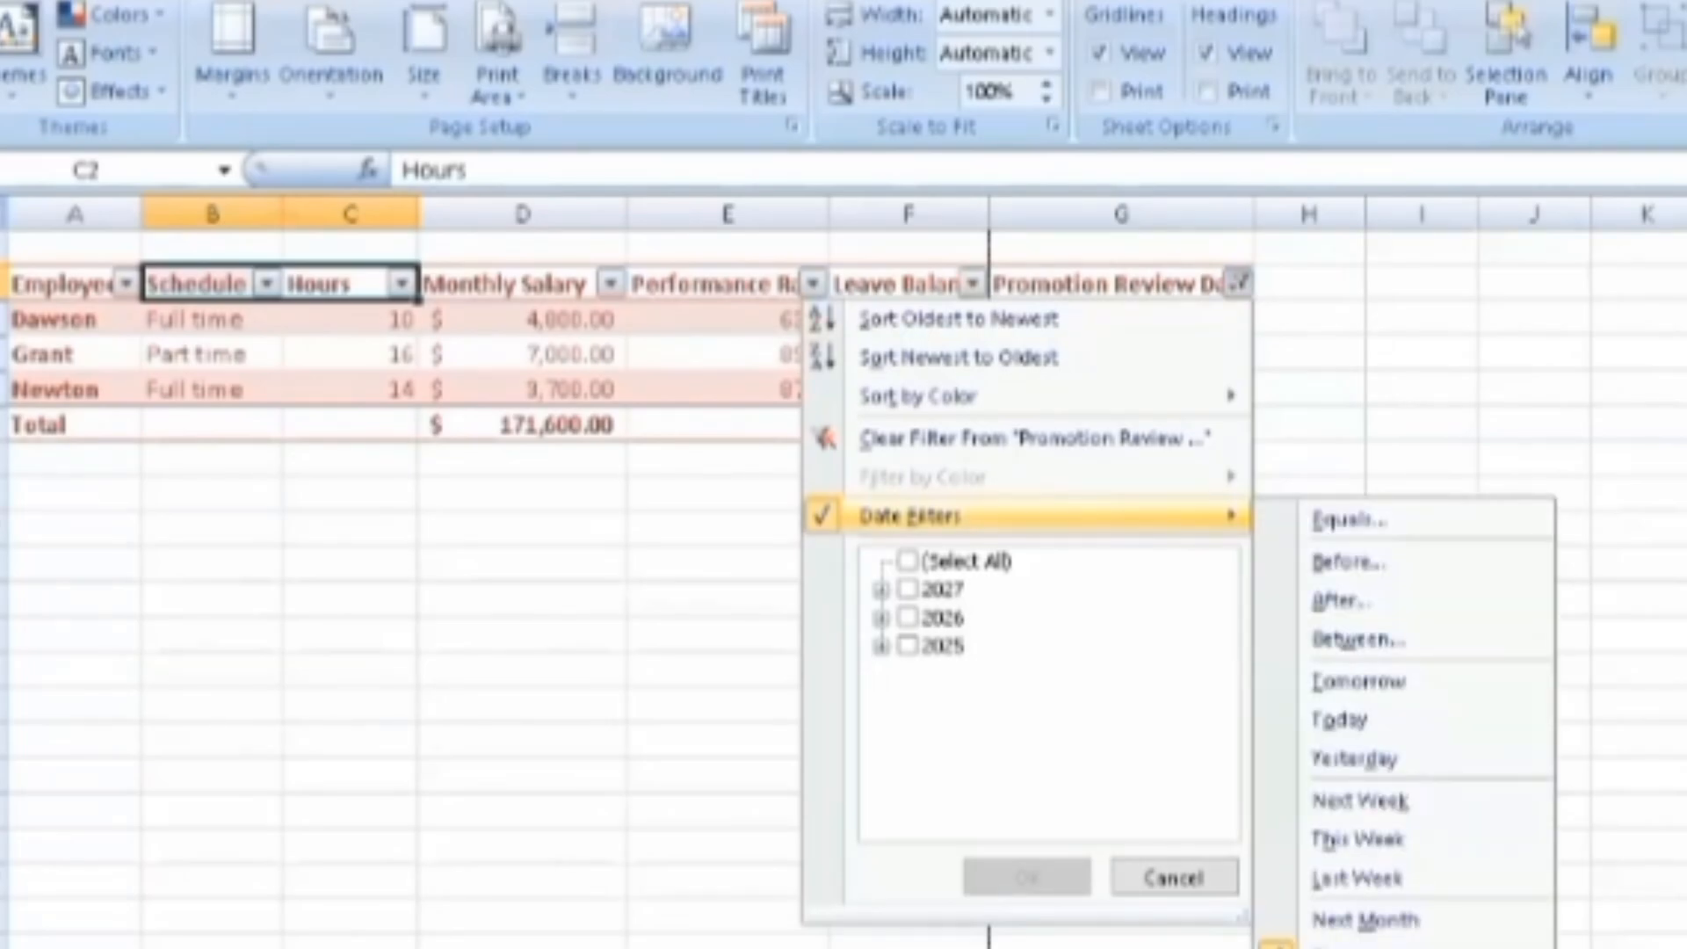
{"action": "left_click", "coordinate": [1357, 947]}
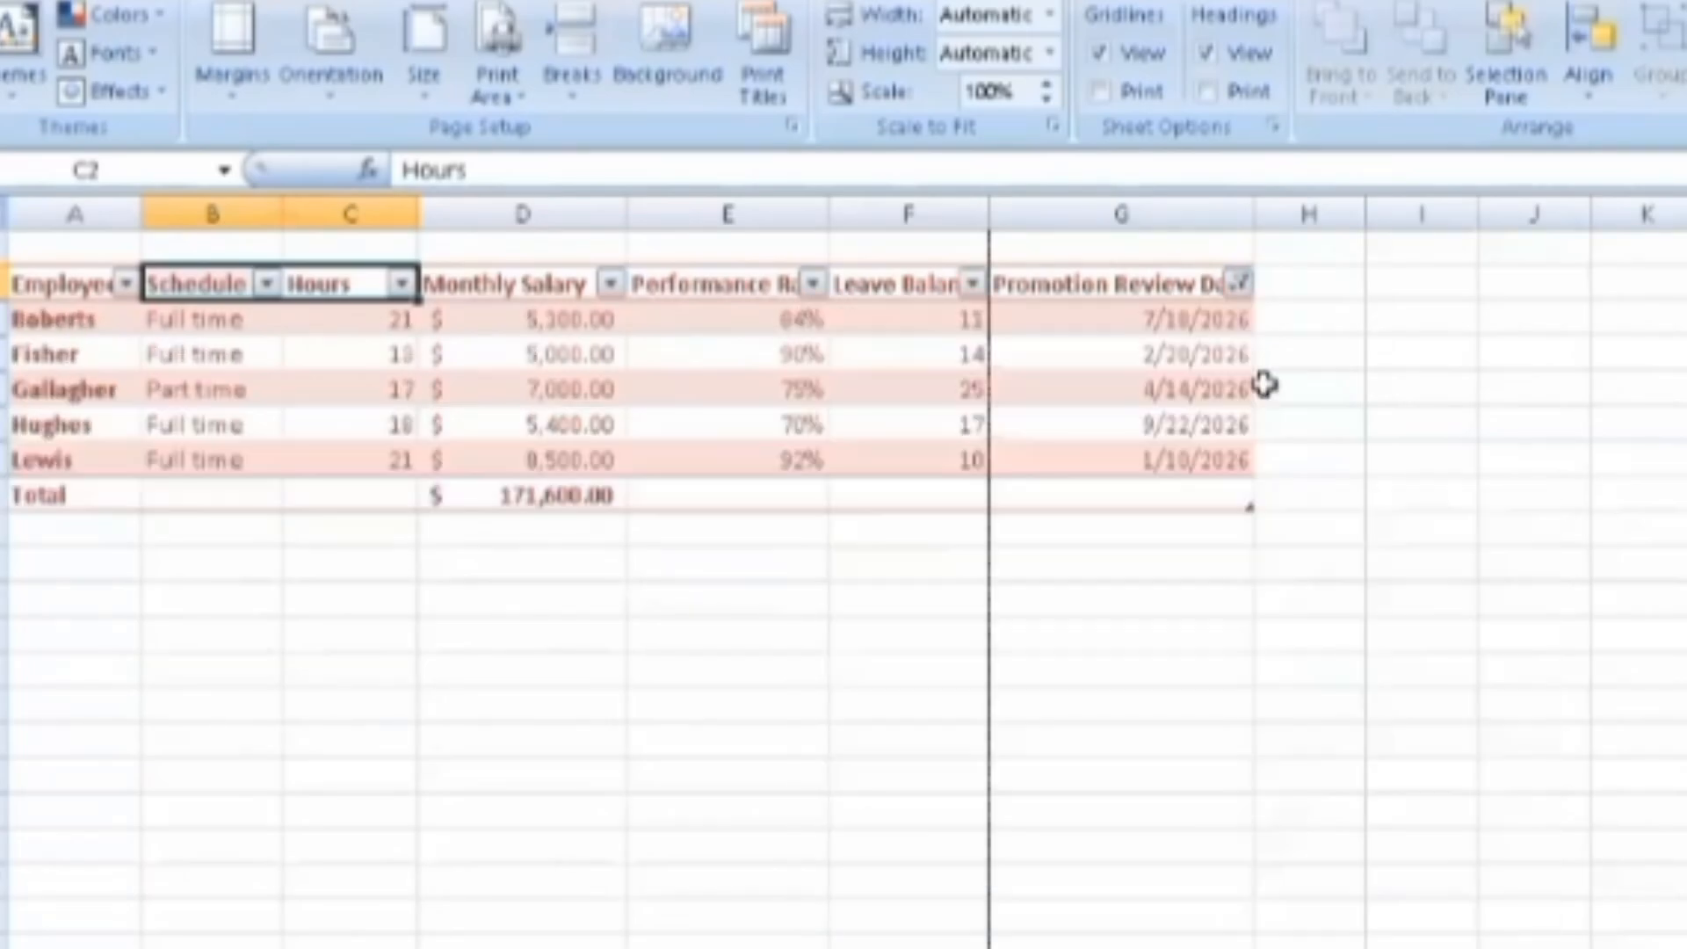
{"action": "left_click", "coordinate": [1238, 283]}
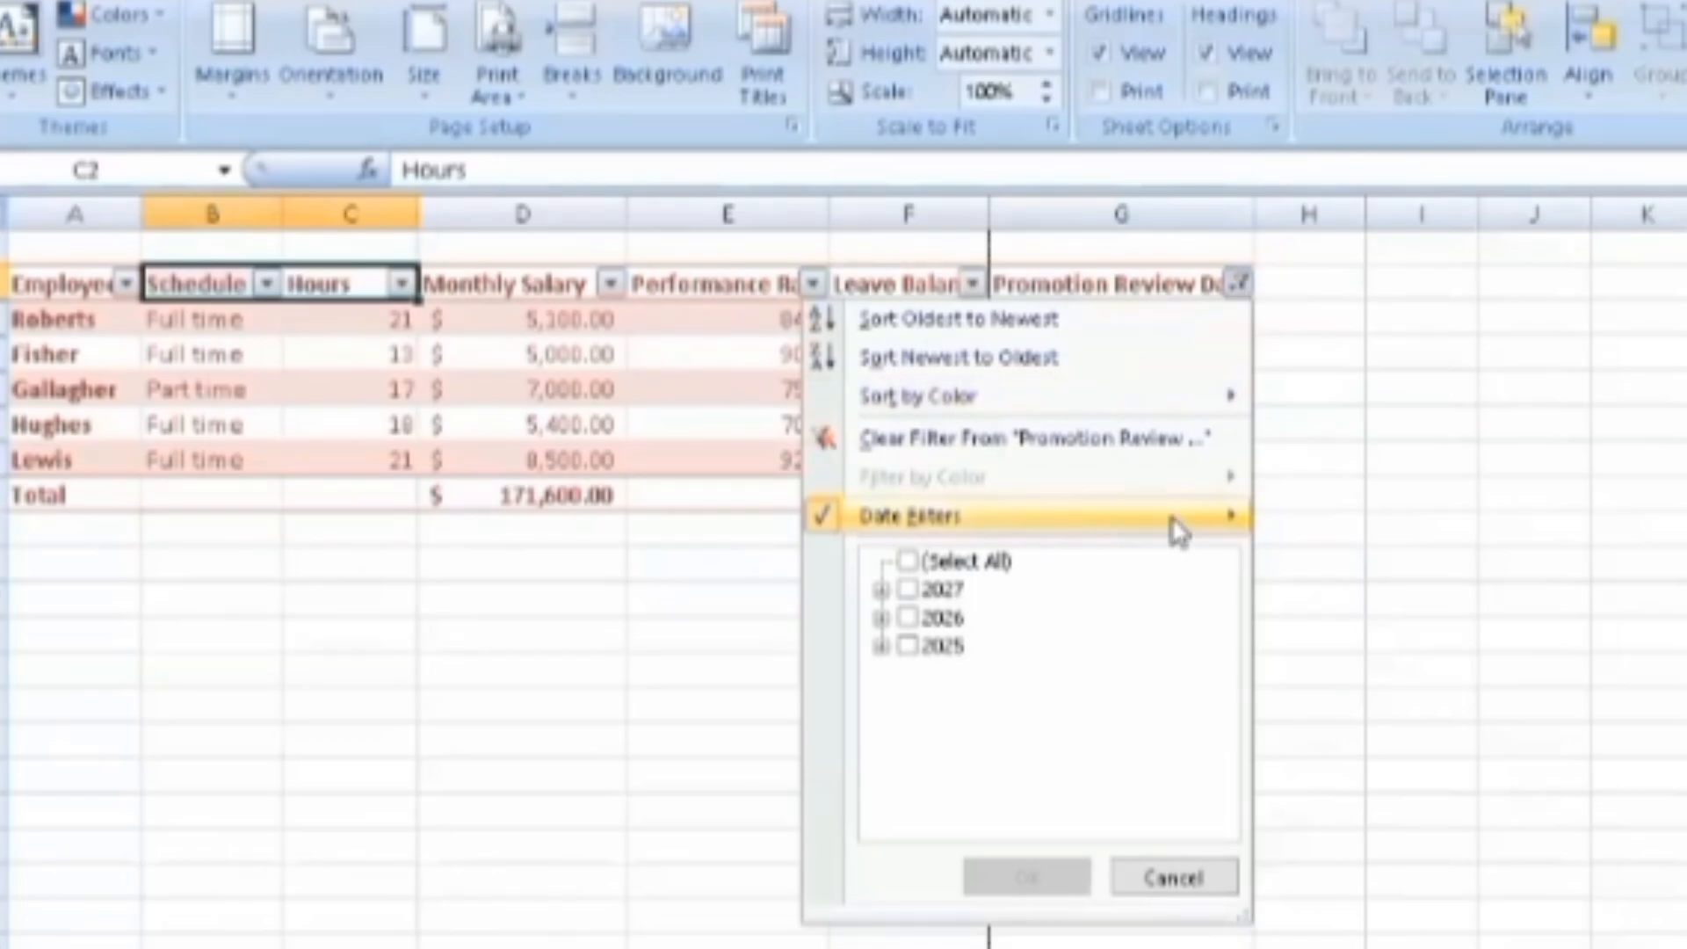
{"action": "mouse_move", "coordinate": [1177, 527]}
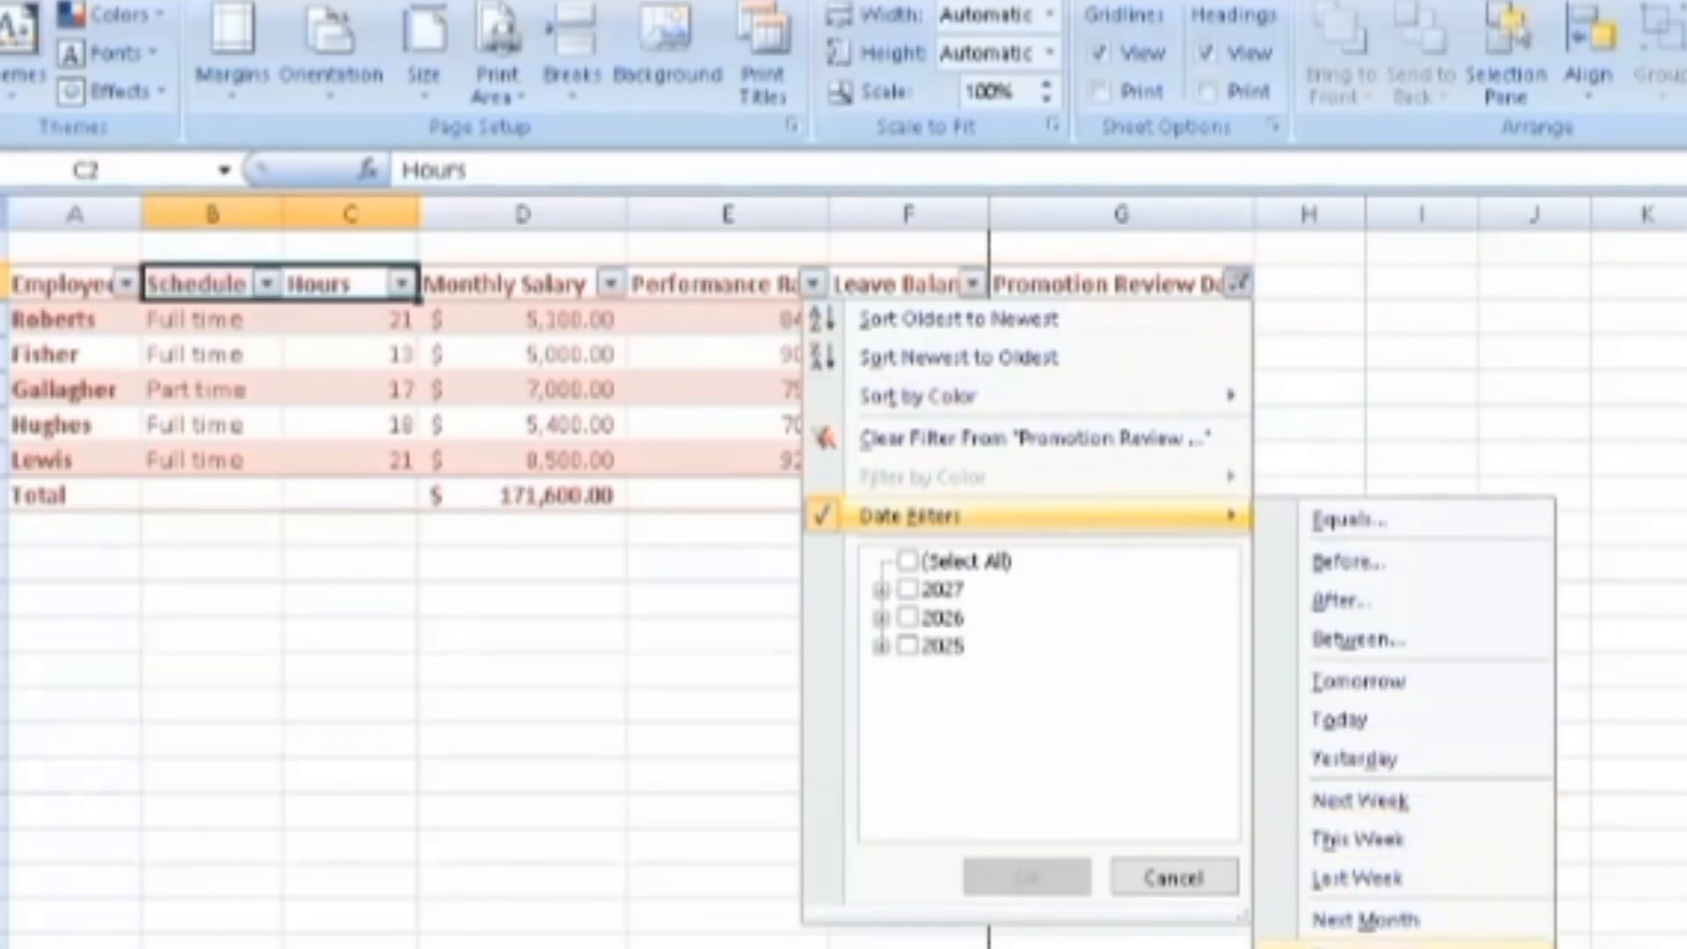
{"action": "left_click", "coordinate": [1366, 947]}
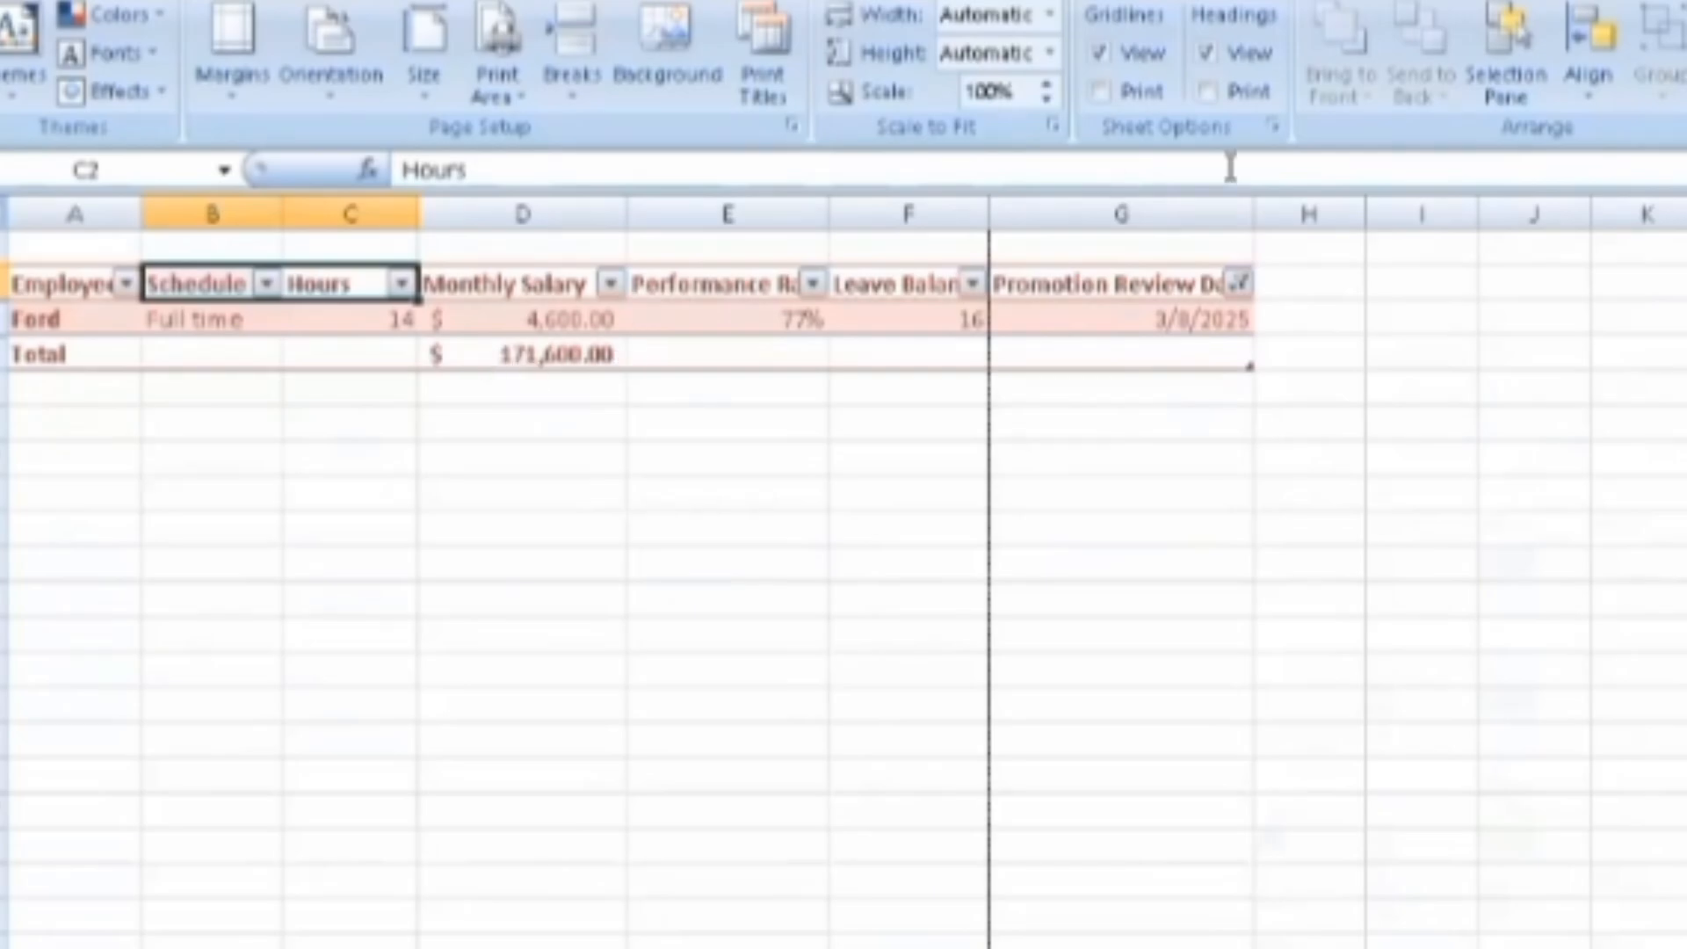
- Switch the promotion review date filter to the 2025 rows, and clear the filter from that column
{"action": "left_click", "coordinate": [1240, 283]}
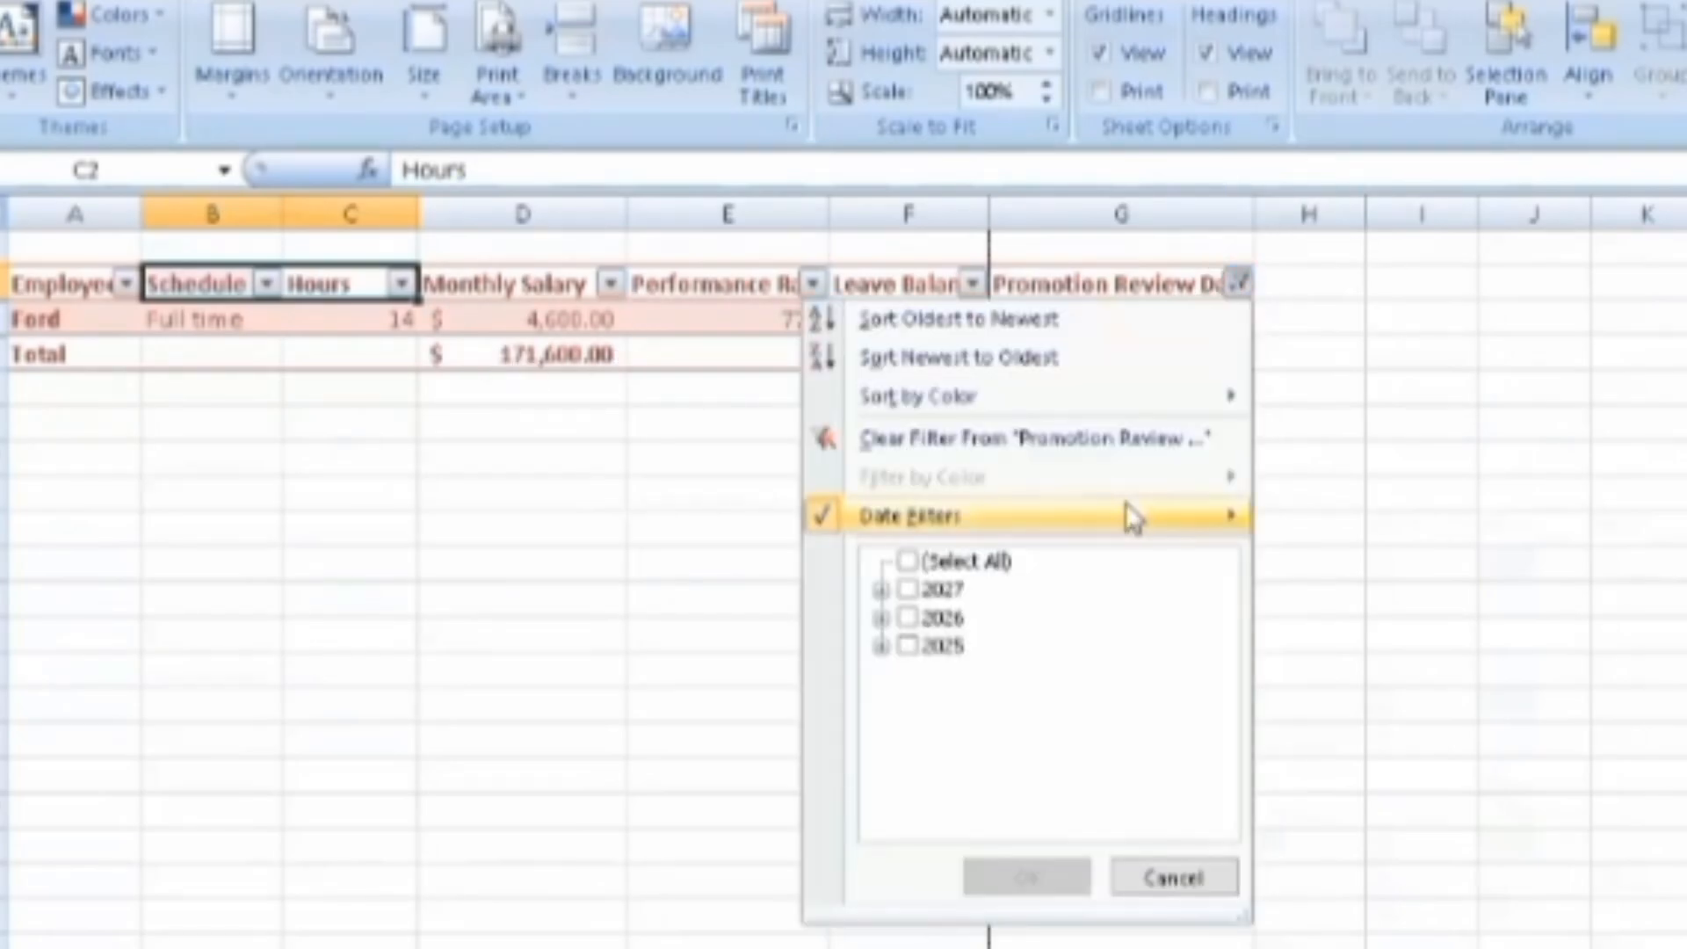
{"action": "mouse_move", "coordinate": [1133, 518]}
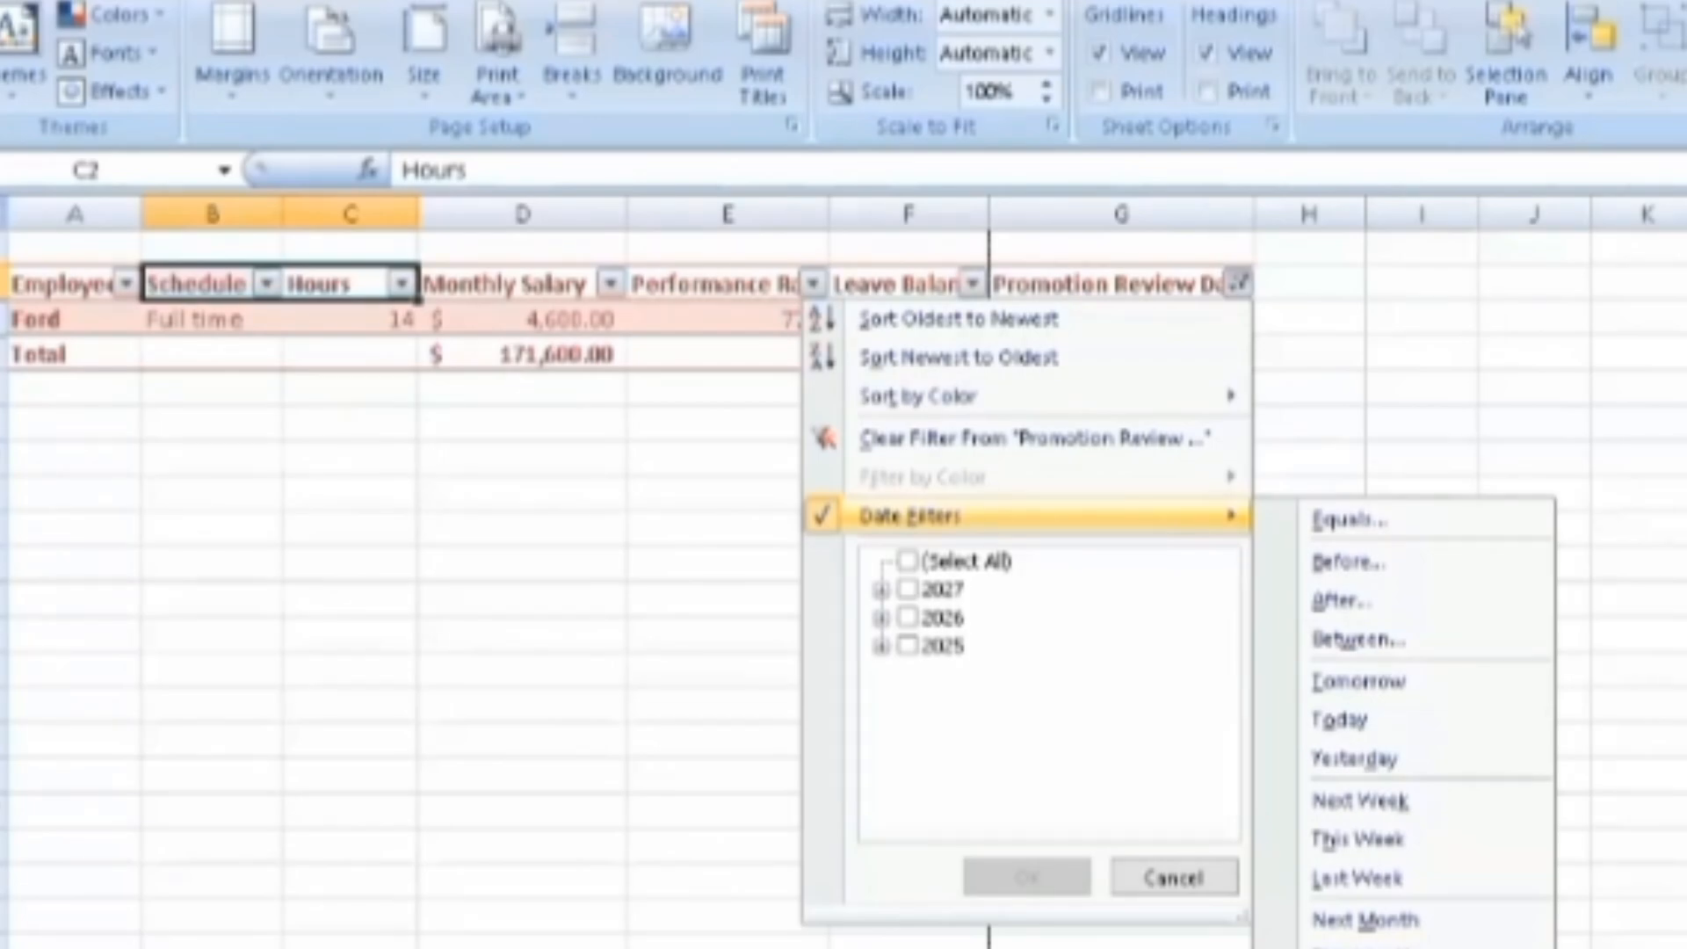
{"action": "left_click", "coordinate": [1357, 948]}
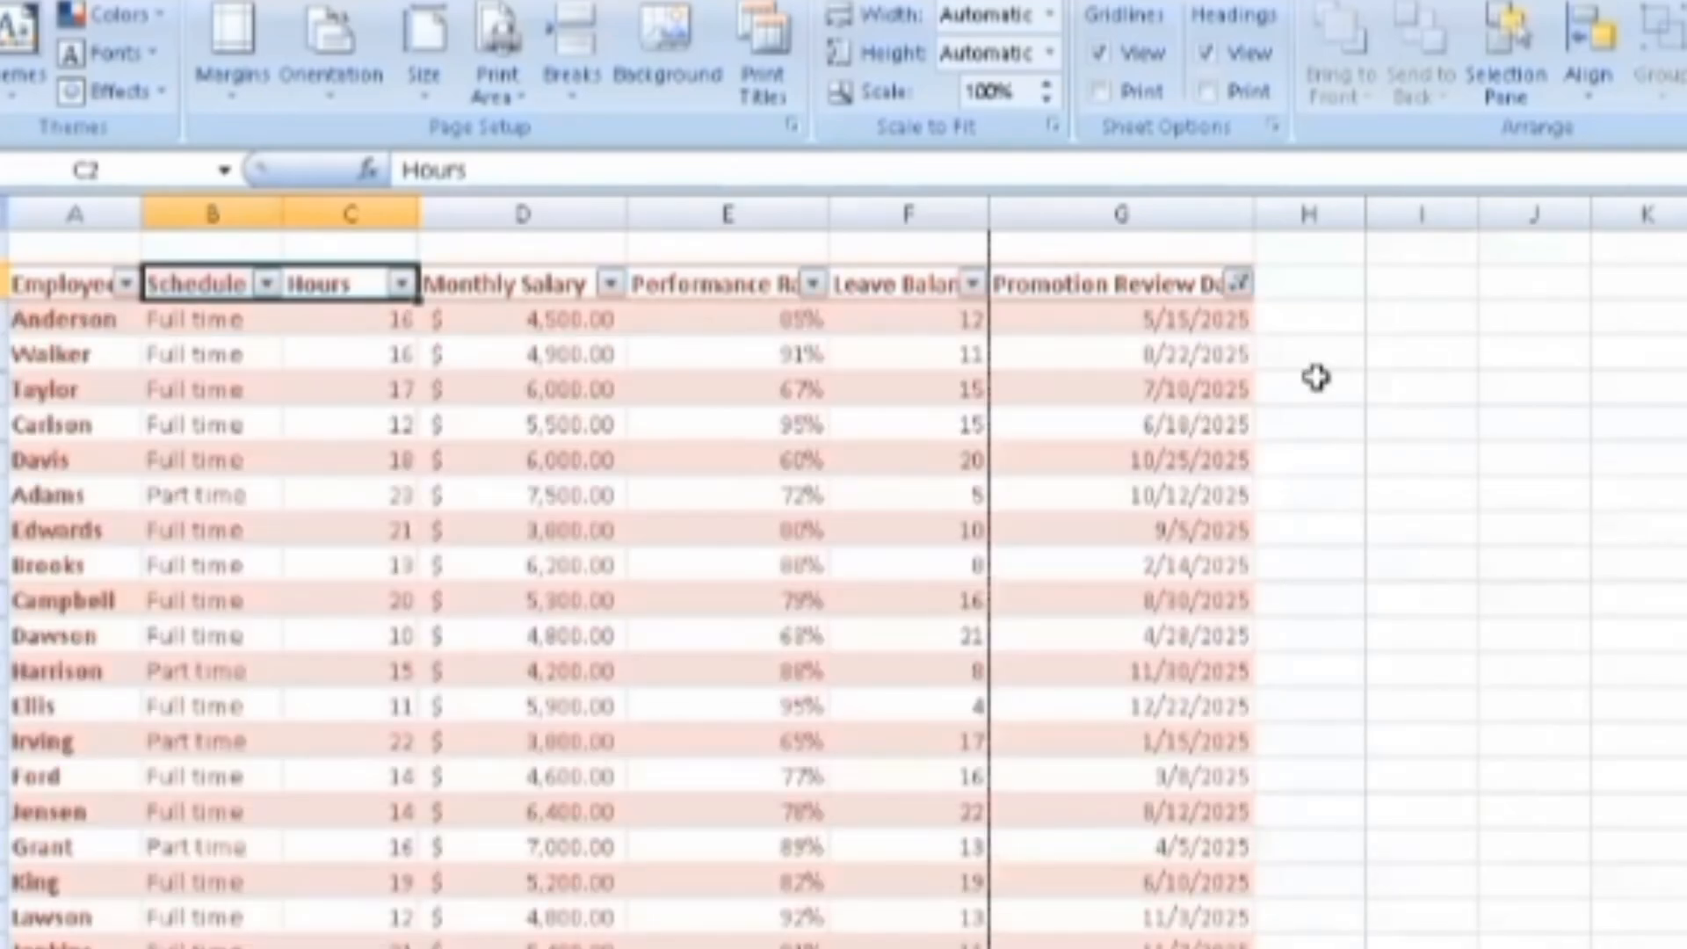
{"action": "left_click", "coordinate": [1239, 283]}
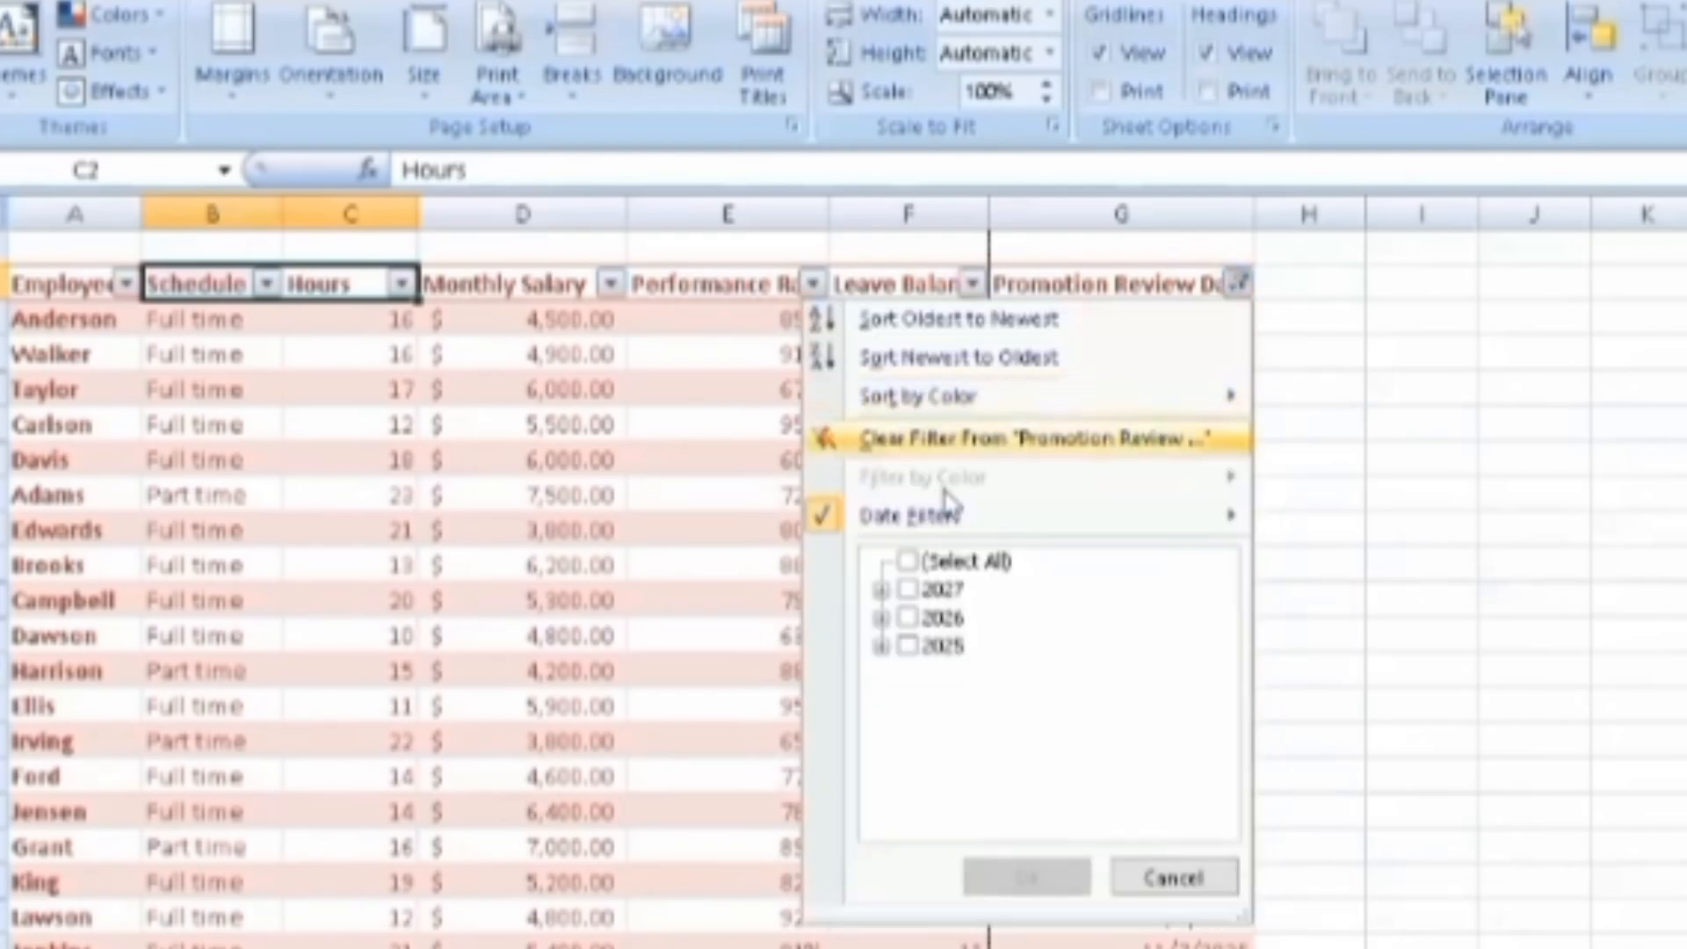
{"action": "left_click", "coordinate": [1108, 426]}
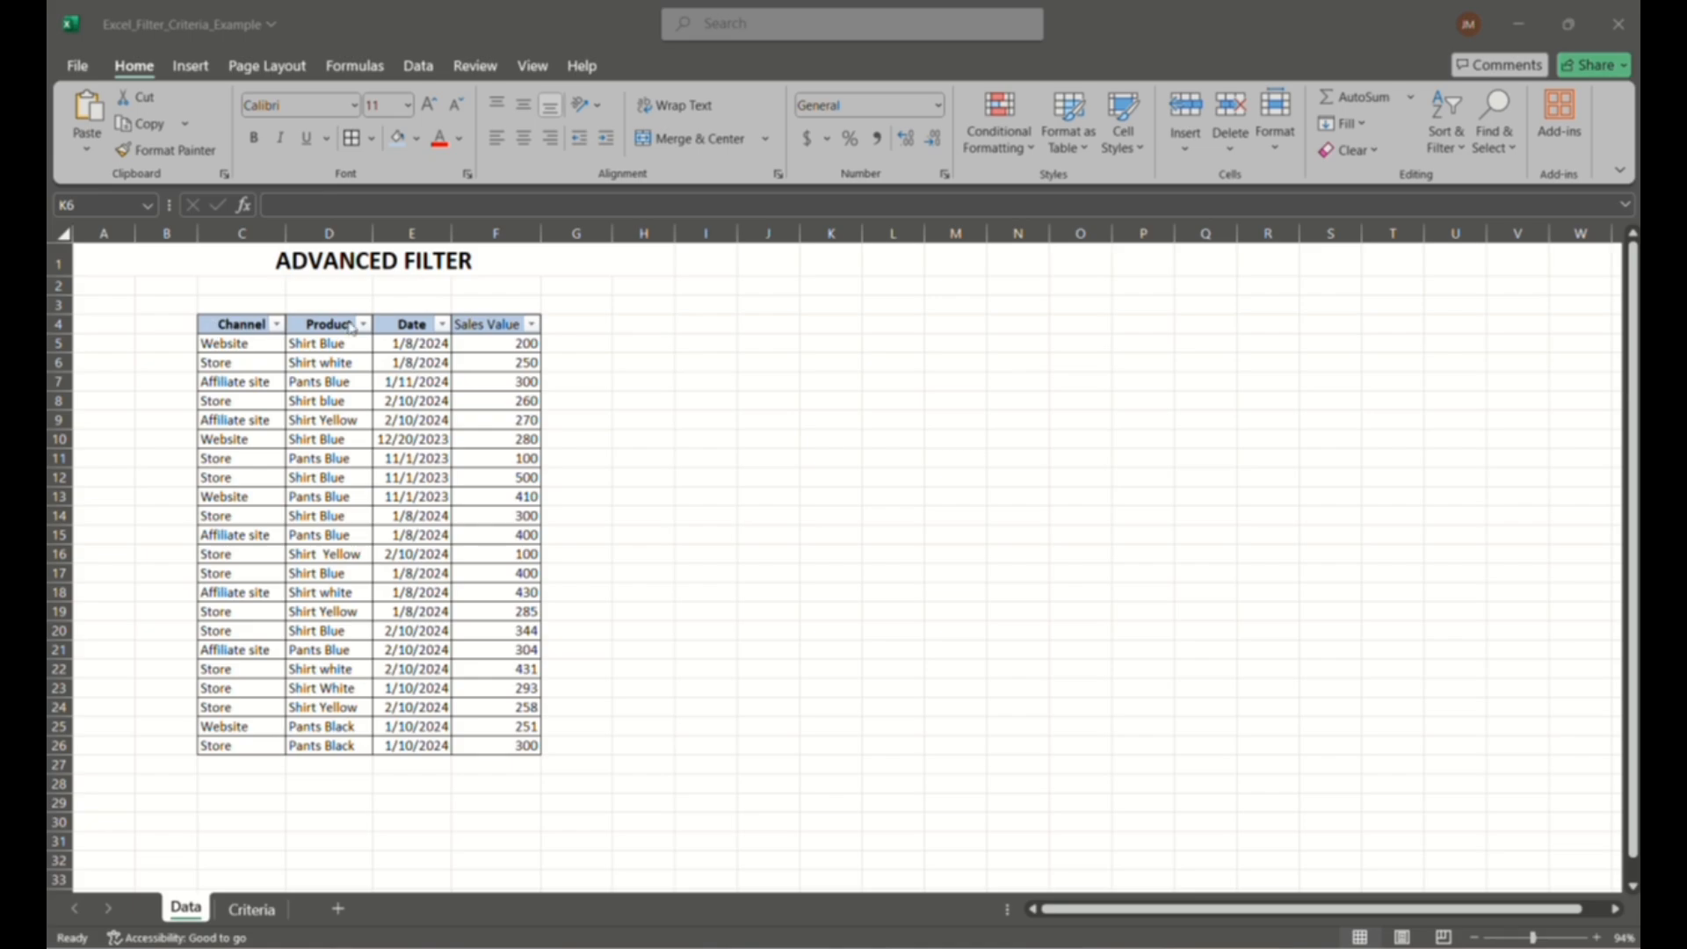
- Make the Sales Value header bold in the Advanced Filter sales table
{"action": "left_click", "coordinate": [502, 332]}
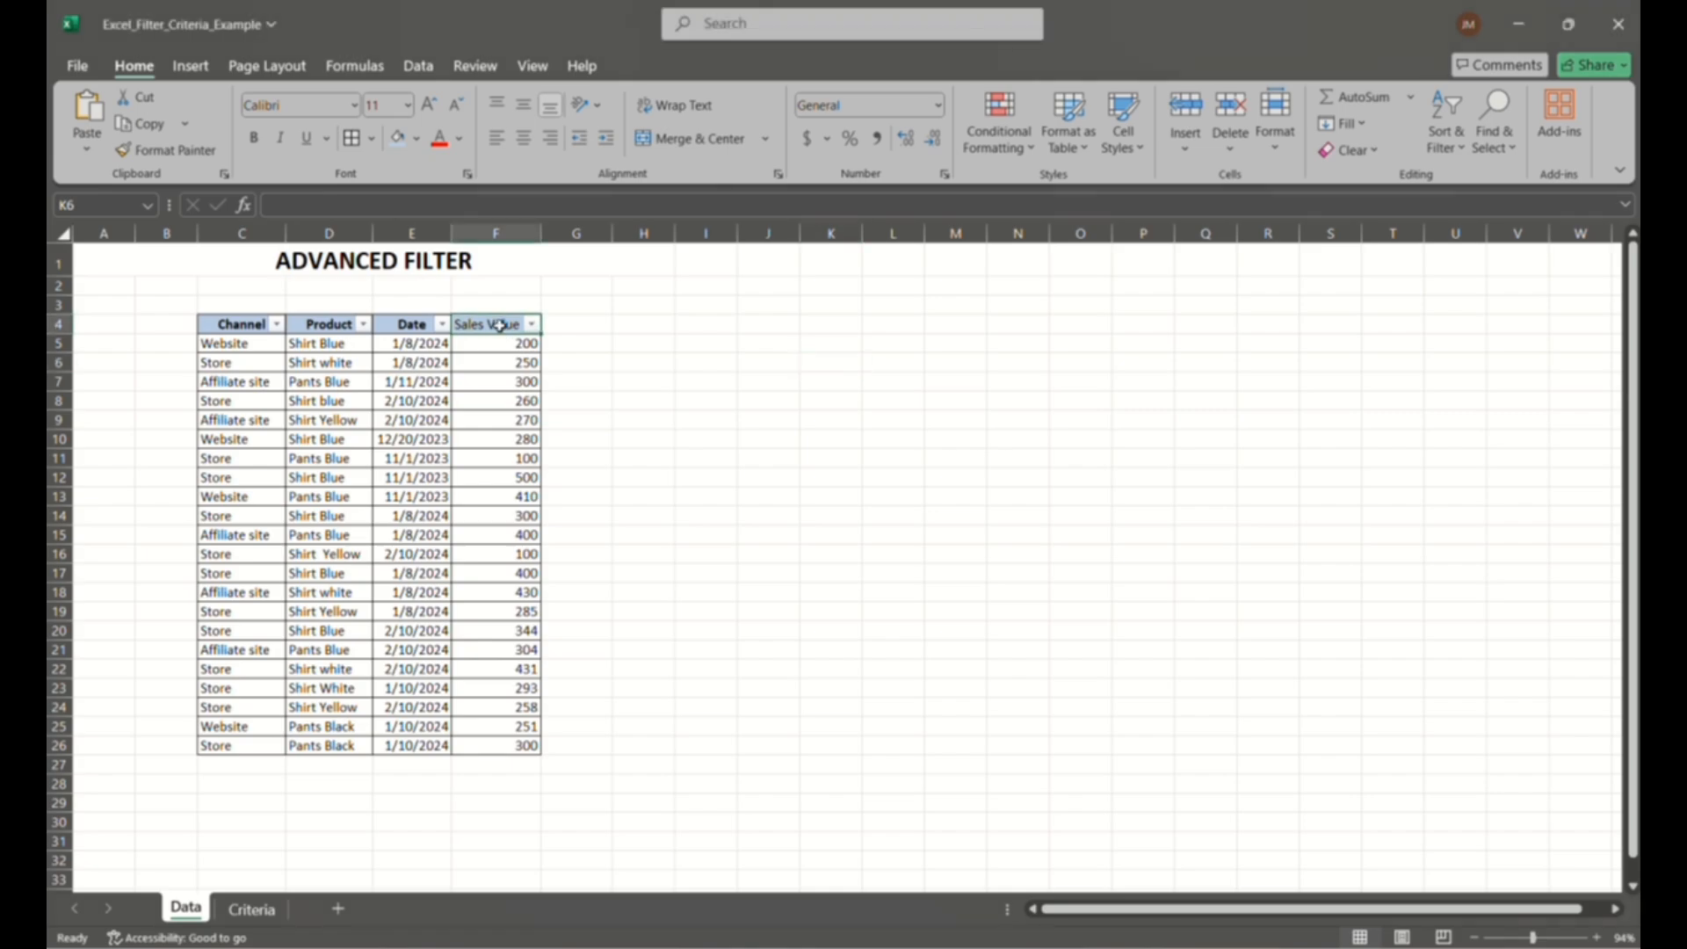
{"action": "left_click", "coordinate": [252, 139]}
{"action": "left_click", "coordinate": [663, 344]}
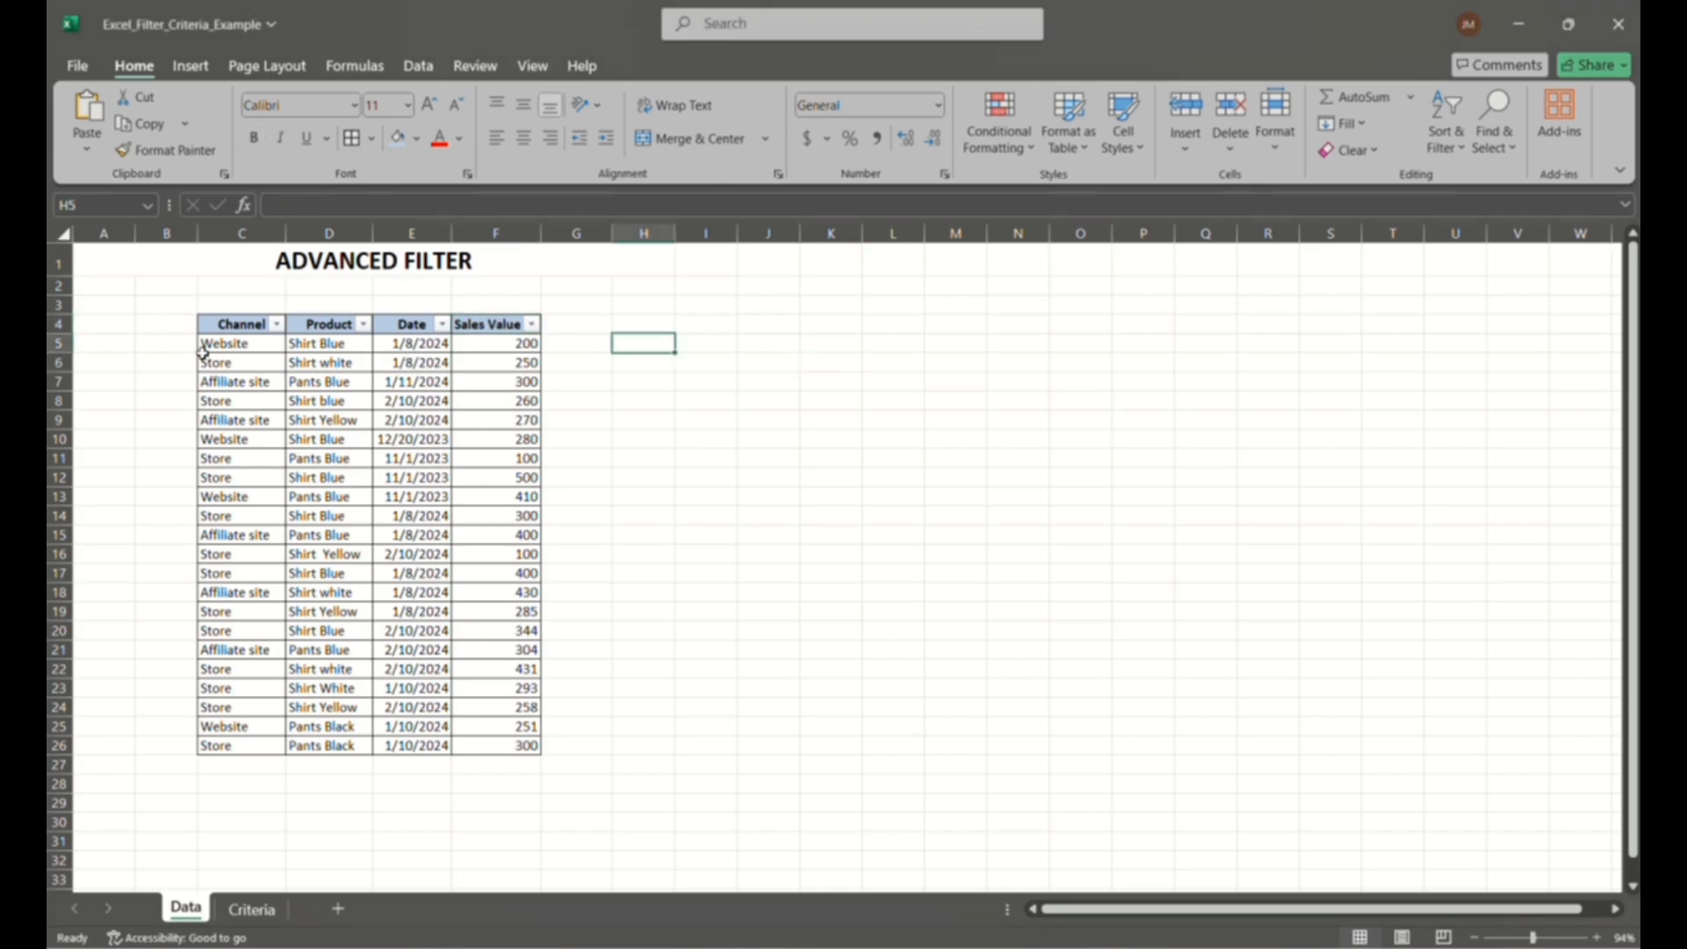
- Filter the Channel column to show only Store, excluding Affiliate site and Website
{"action": "left_click", "coordinate": [275, 325]}
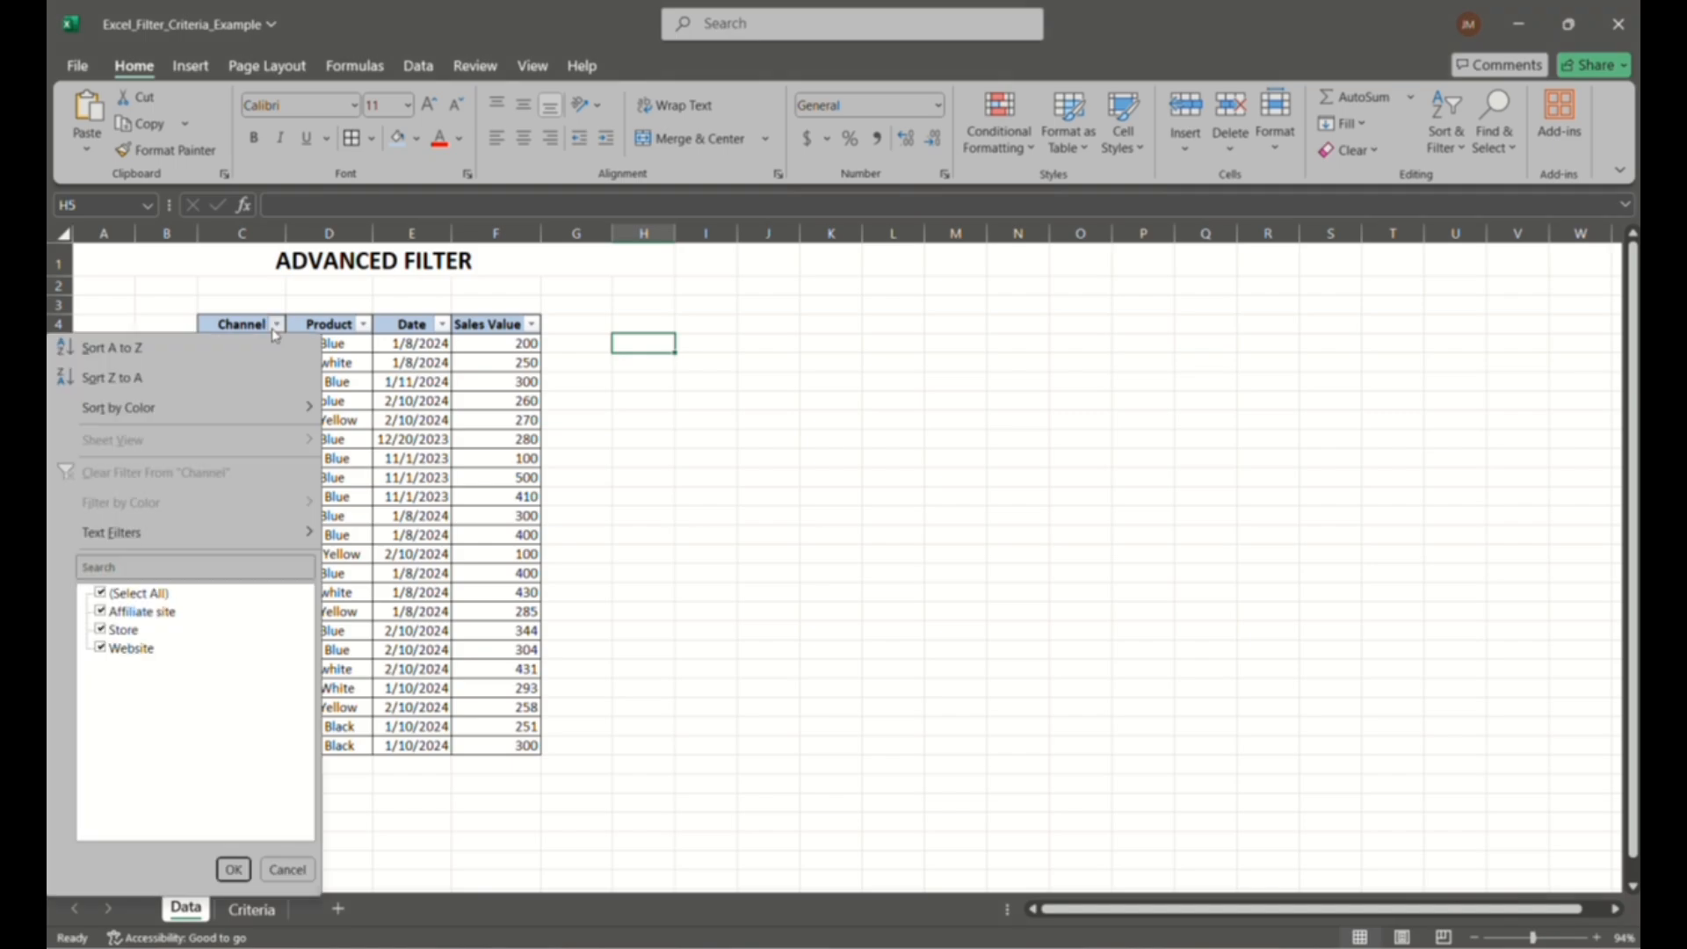
{"action": "left_click", "coordinate": [275, 327]}
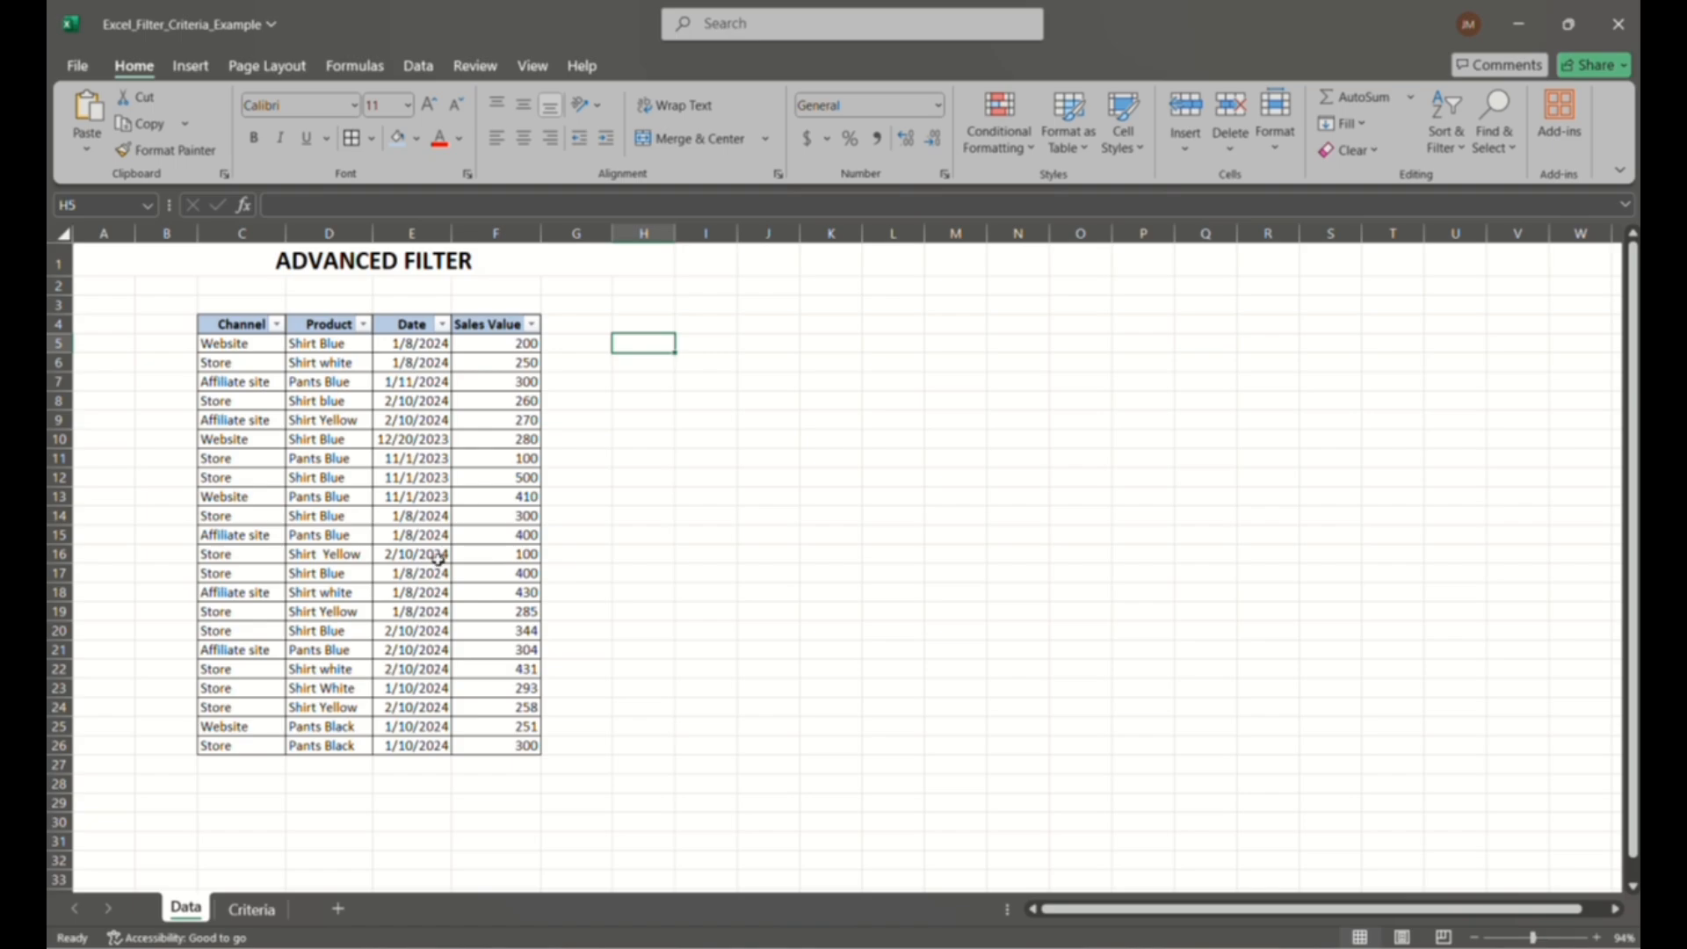
{"action": "left_click", "coordinate": [276, 325]}
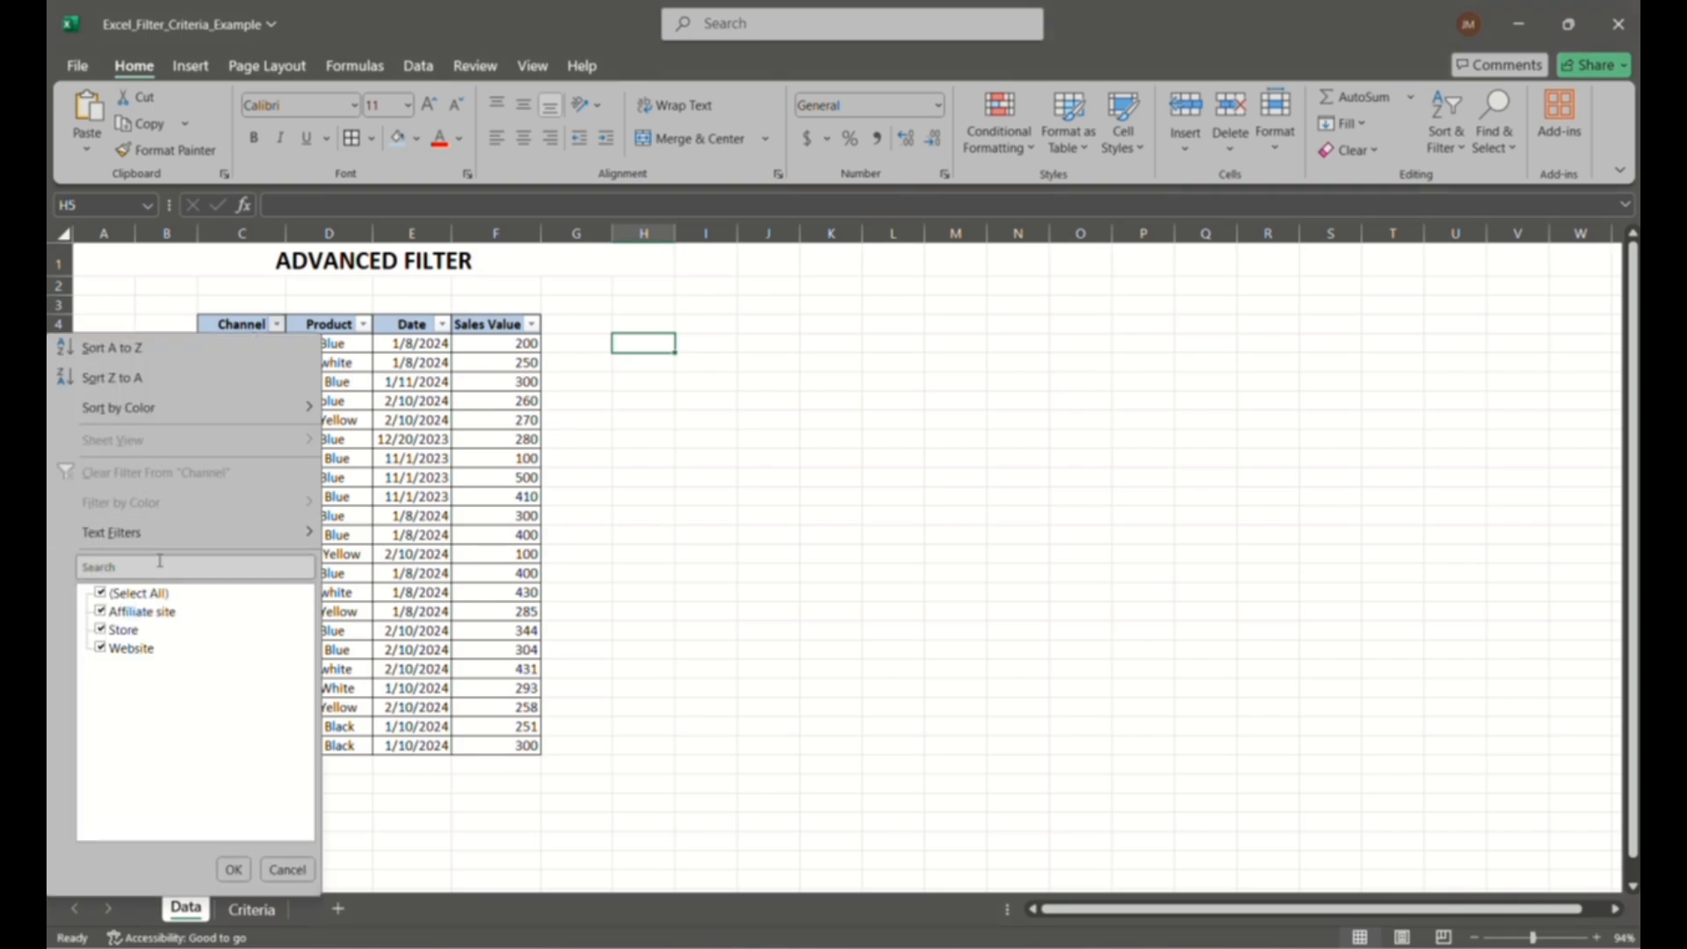
{"action": "left_click", "coordinate": [123, 628]}
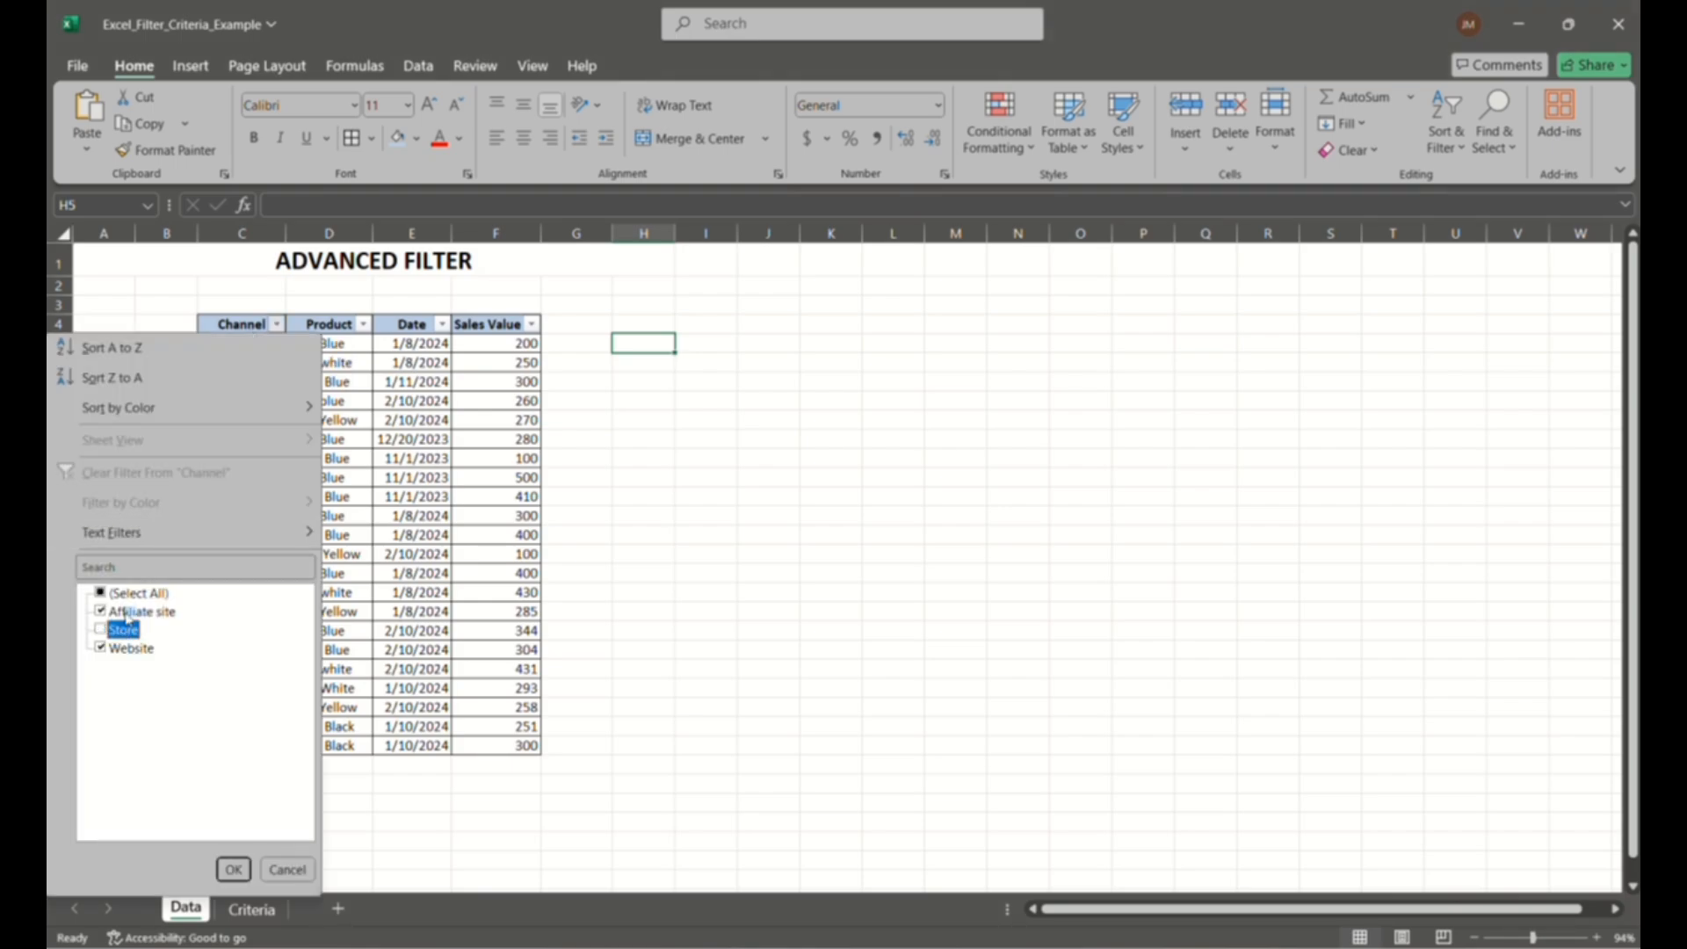
{"action": "left_click", "coordinate": [130, 594]}
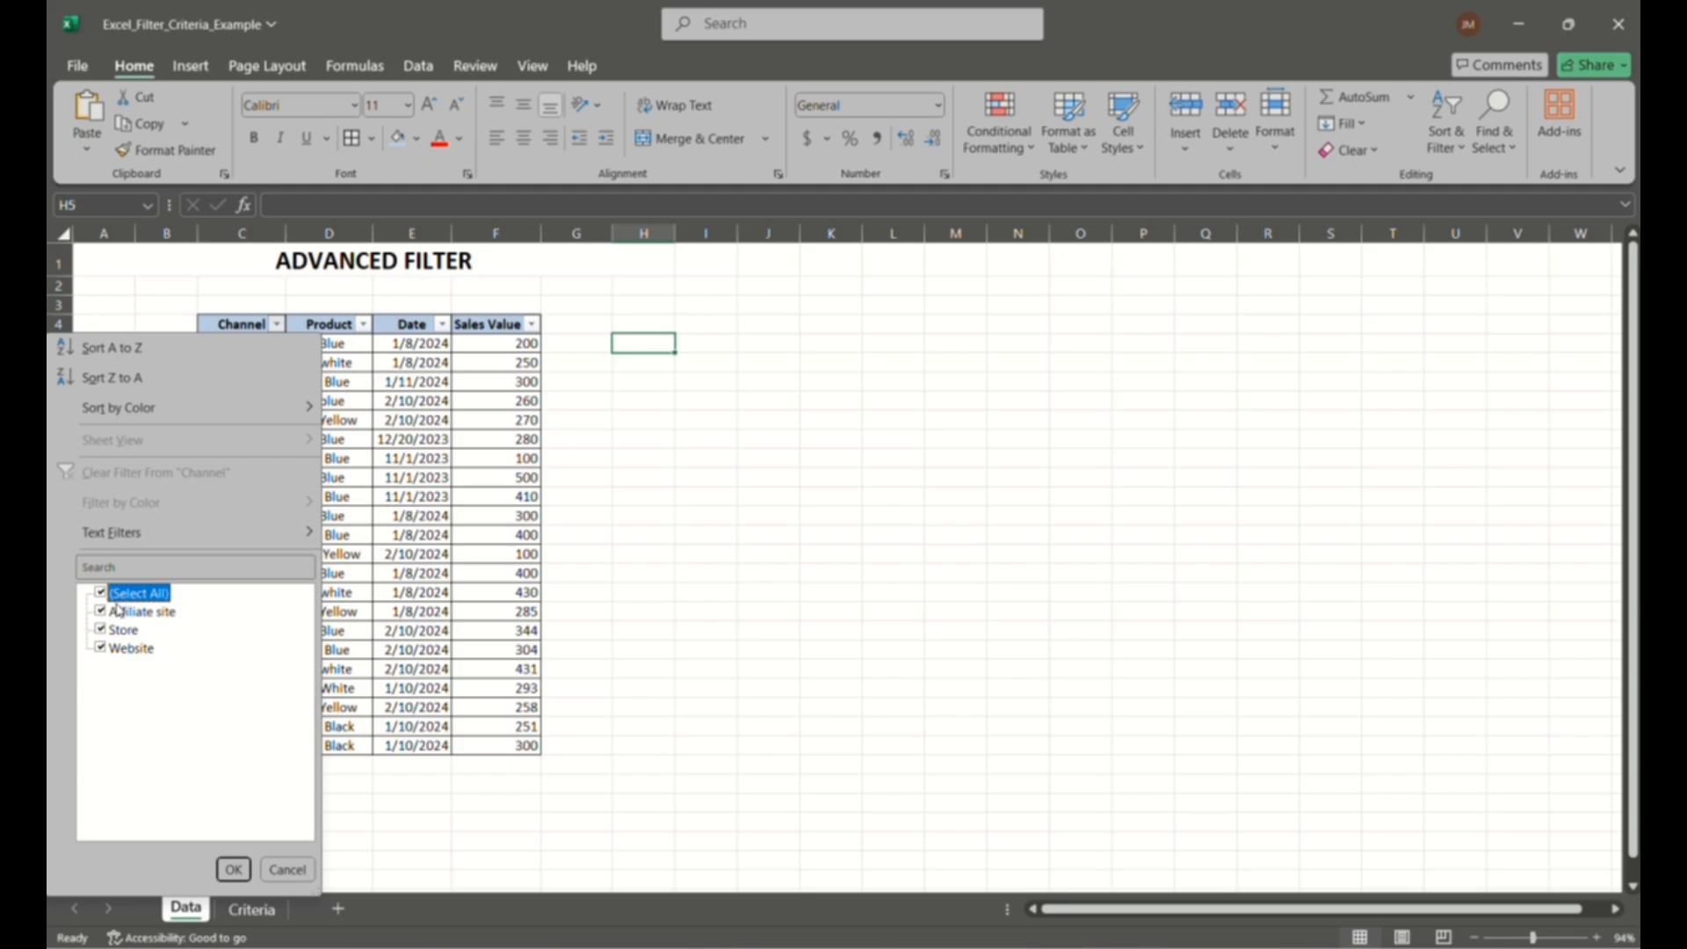
{"action": "left_click", "coordinate": [101, 611]}
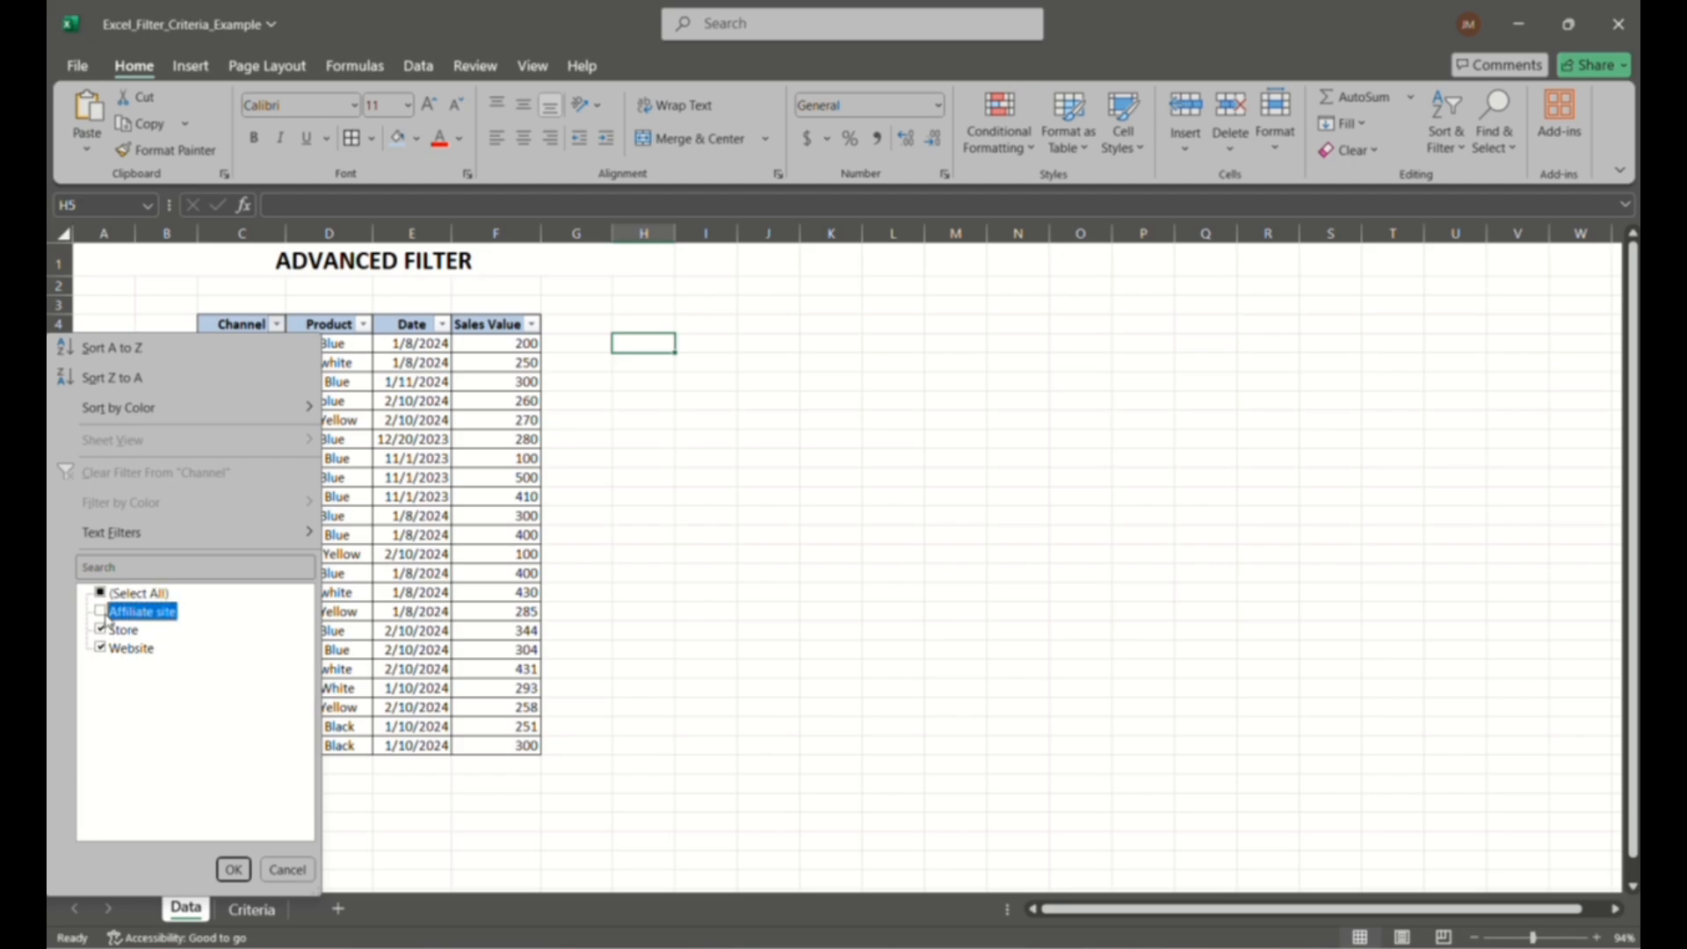
{"action": "left_click", "coordinate": [104, 648]}
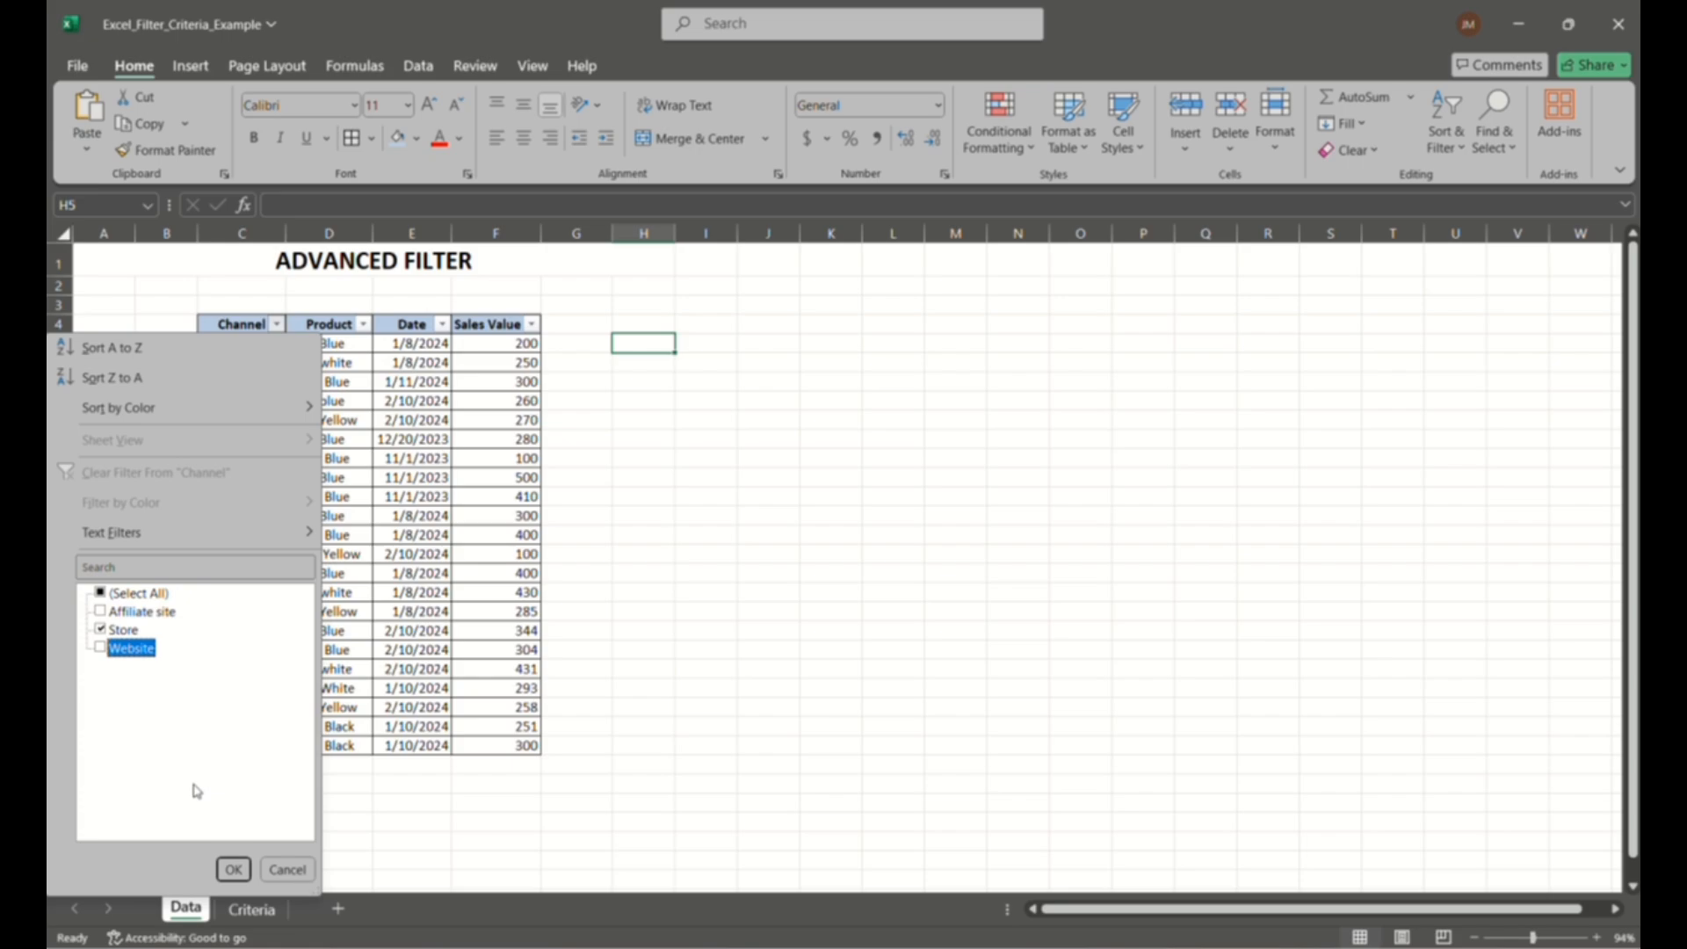
{"action": "left_click", "coordinate": [233, 869]}
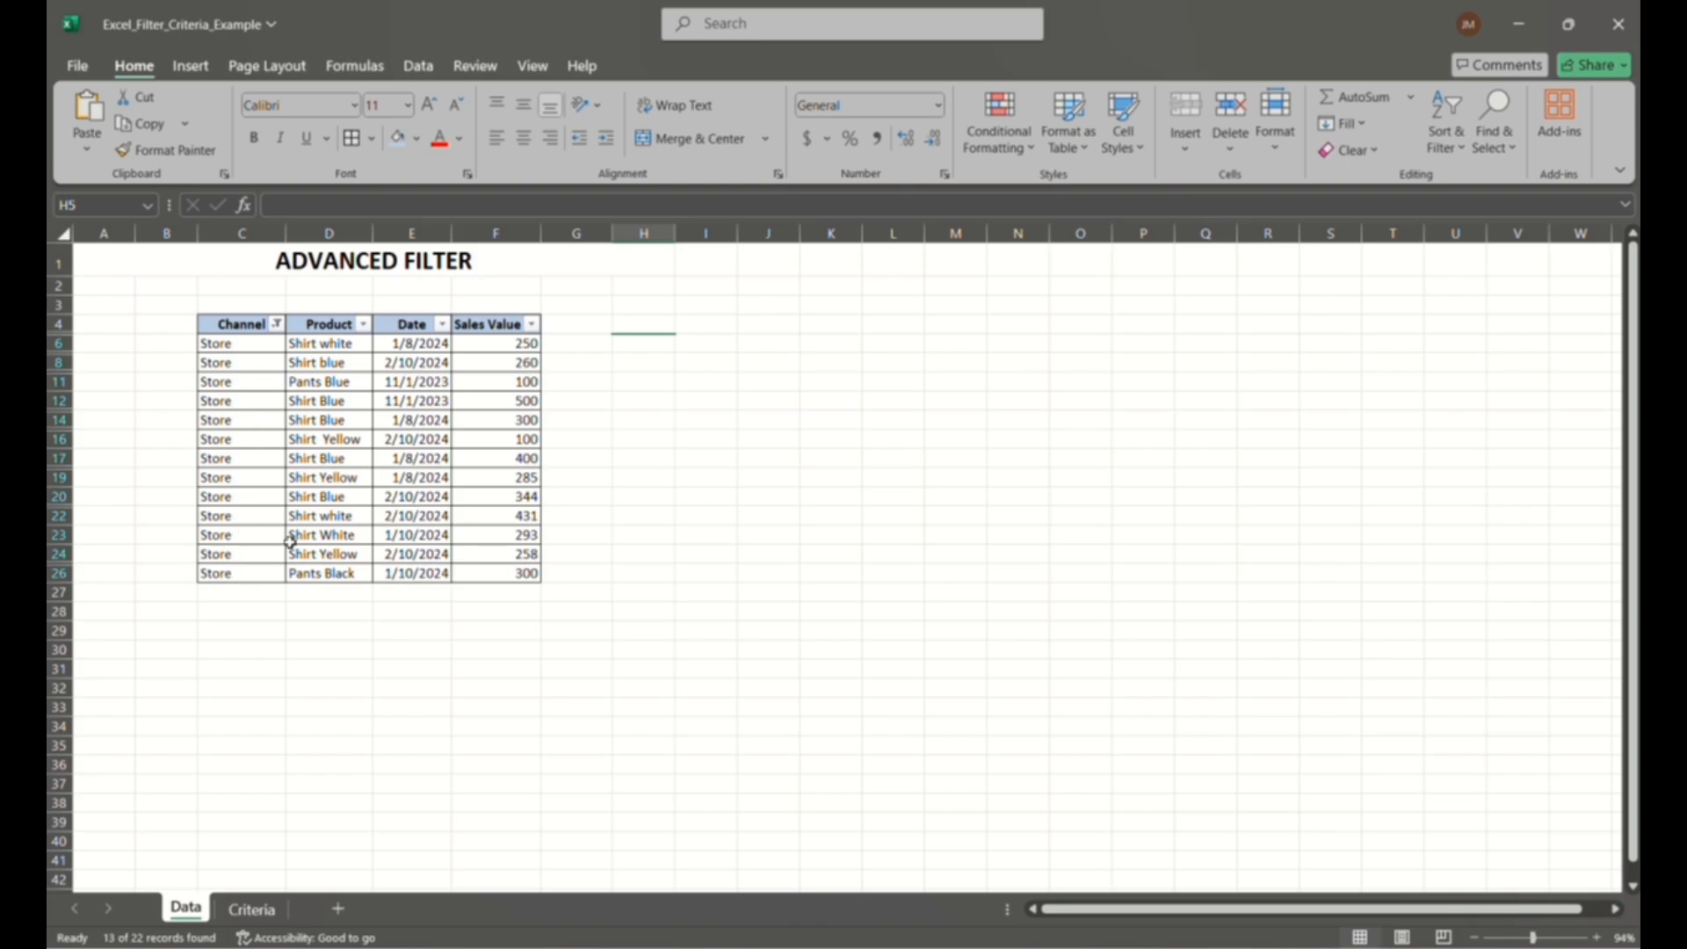
- Filter the Product column to show only Pants Blue, deselecting Pants Black and all shirt entries
{"action": "left_click", "coordinate": [362, 325]}
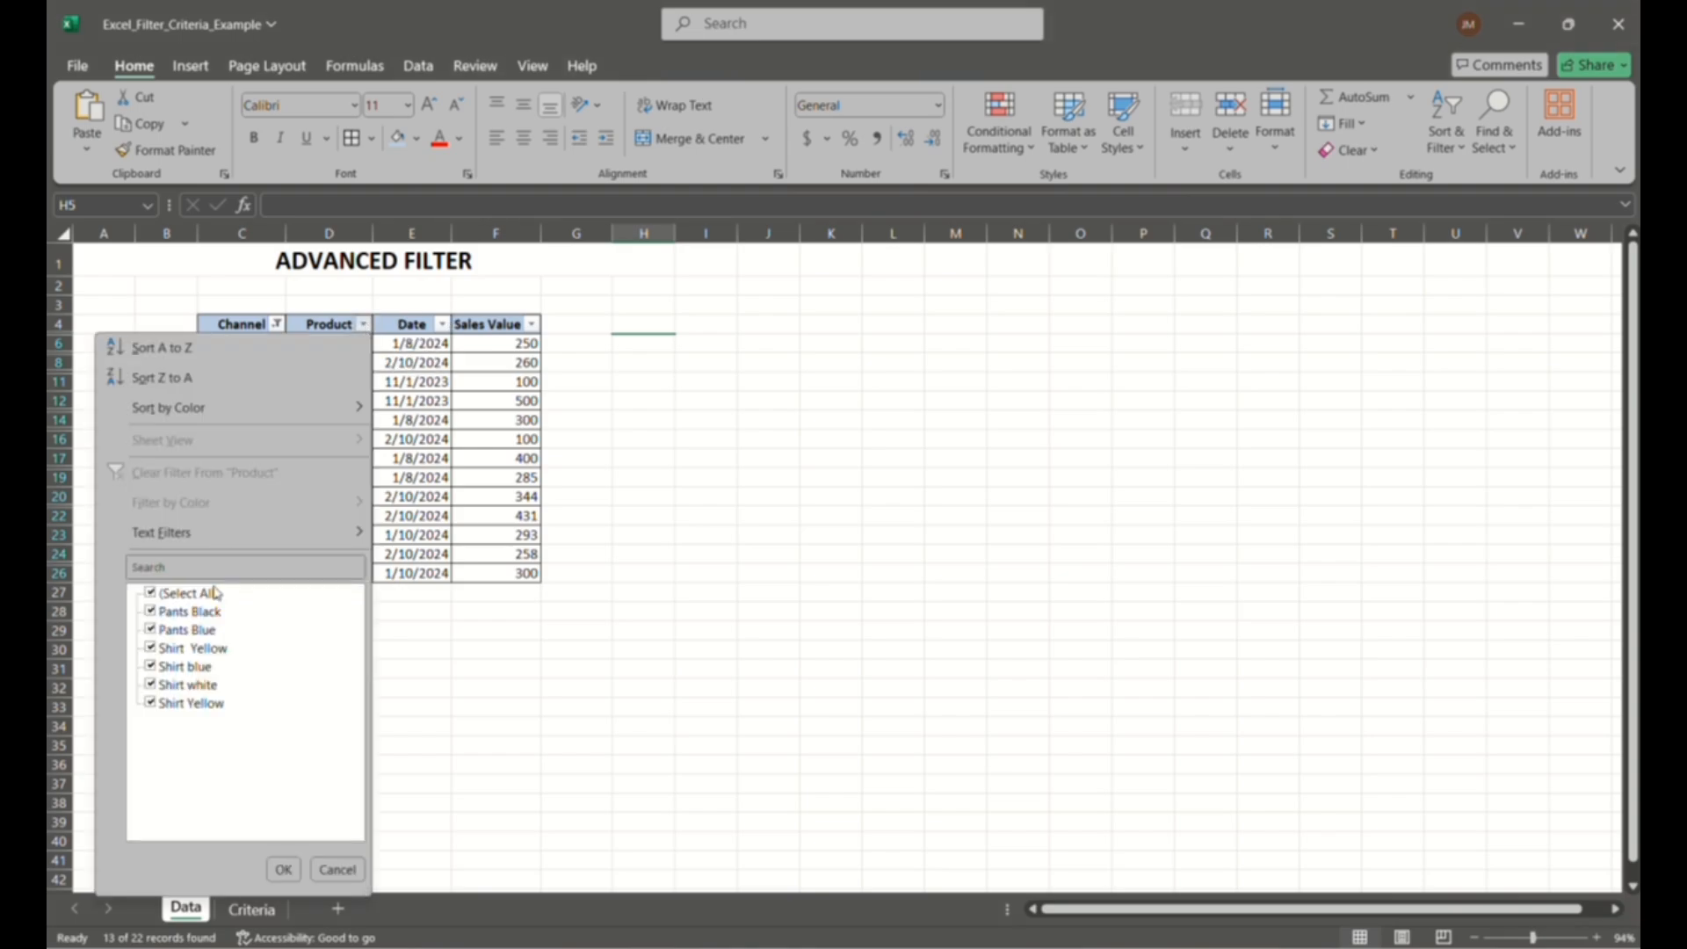
{"action": "left_click", "coordinate": [151, 613]}
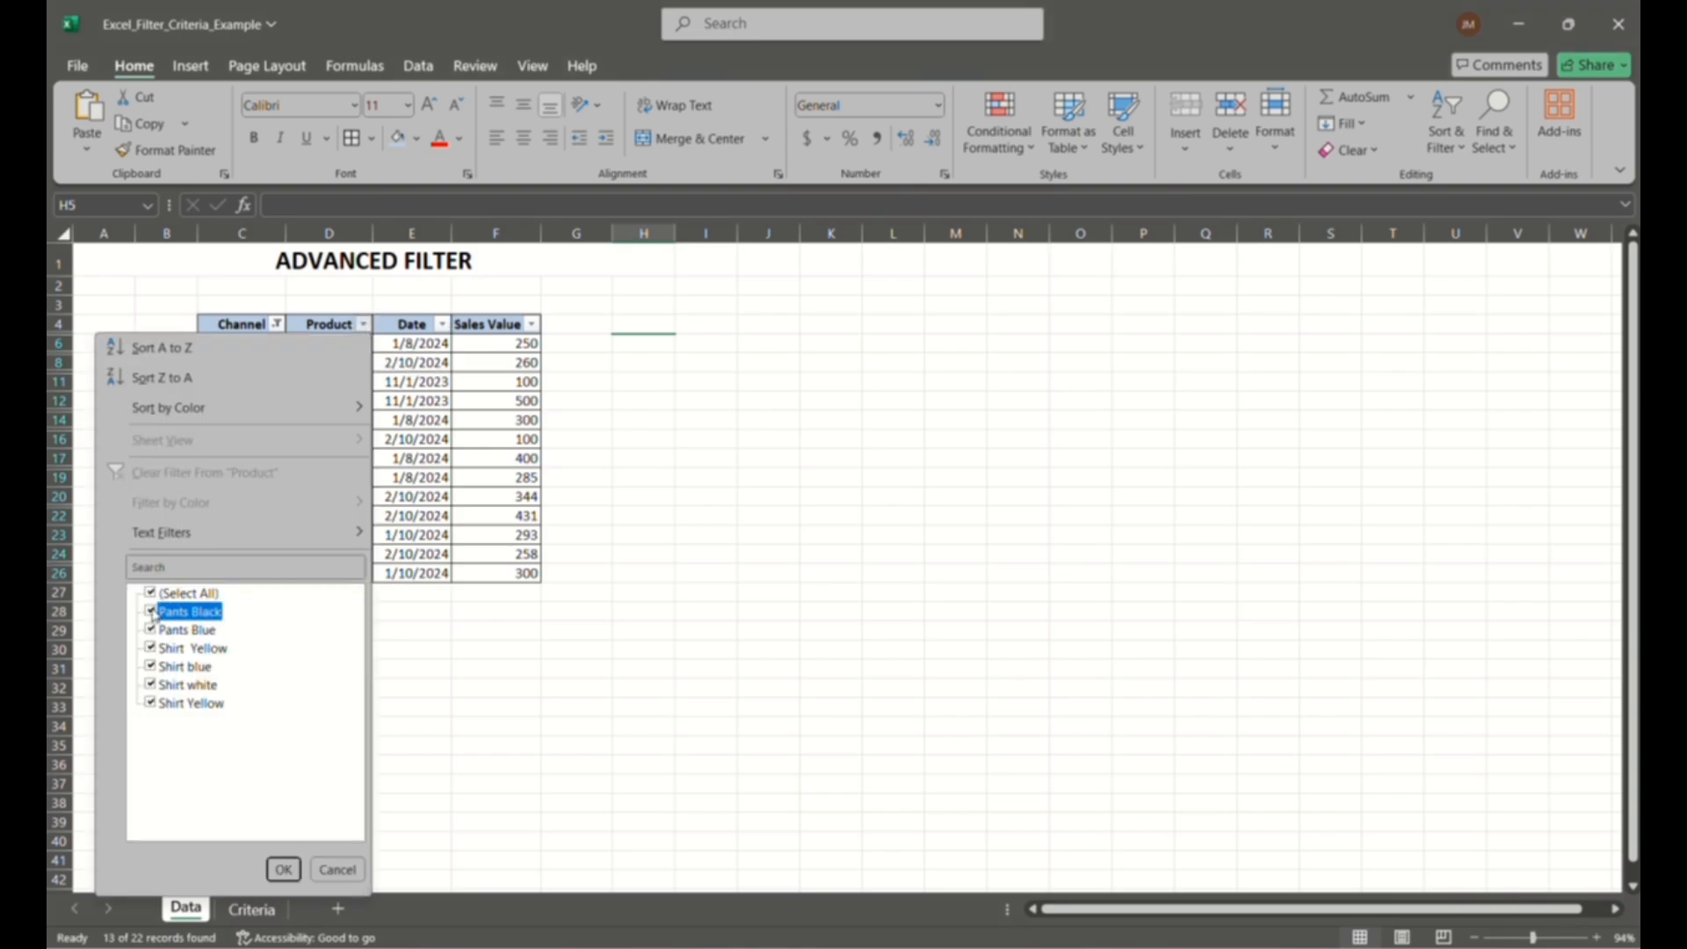
{"action": "left_click", "coordinate": [151, 649]}
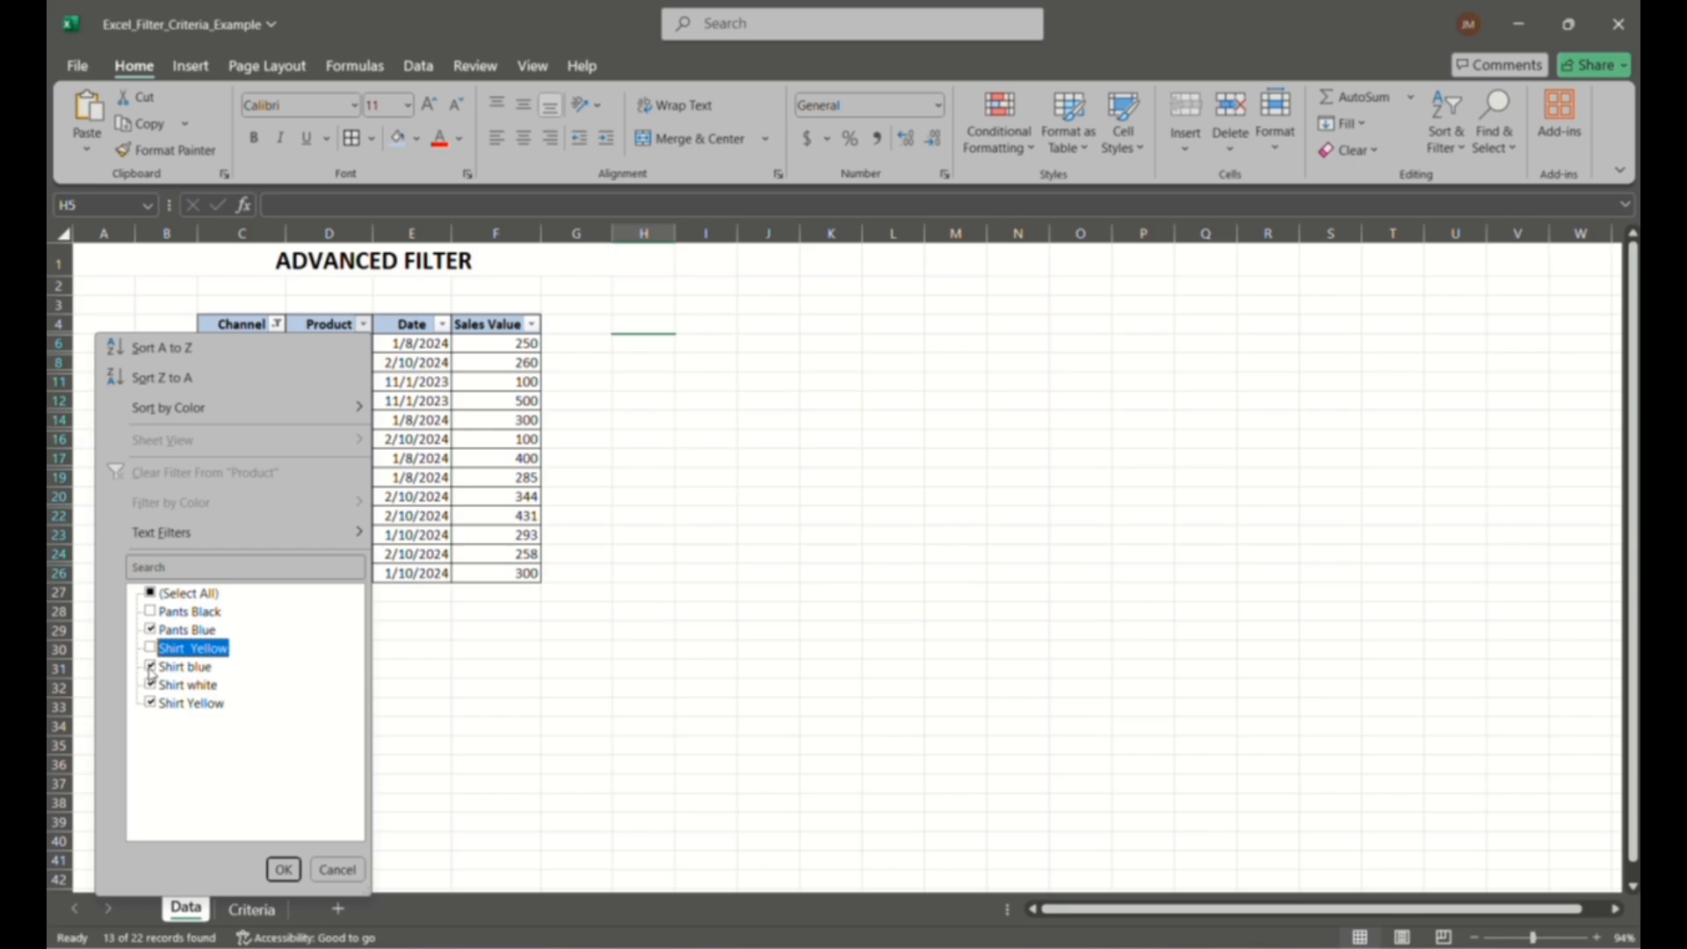
{"action": "left_click", "coordinate": [150, 667]}
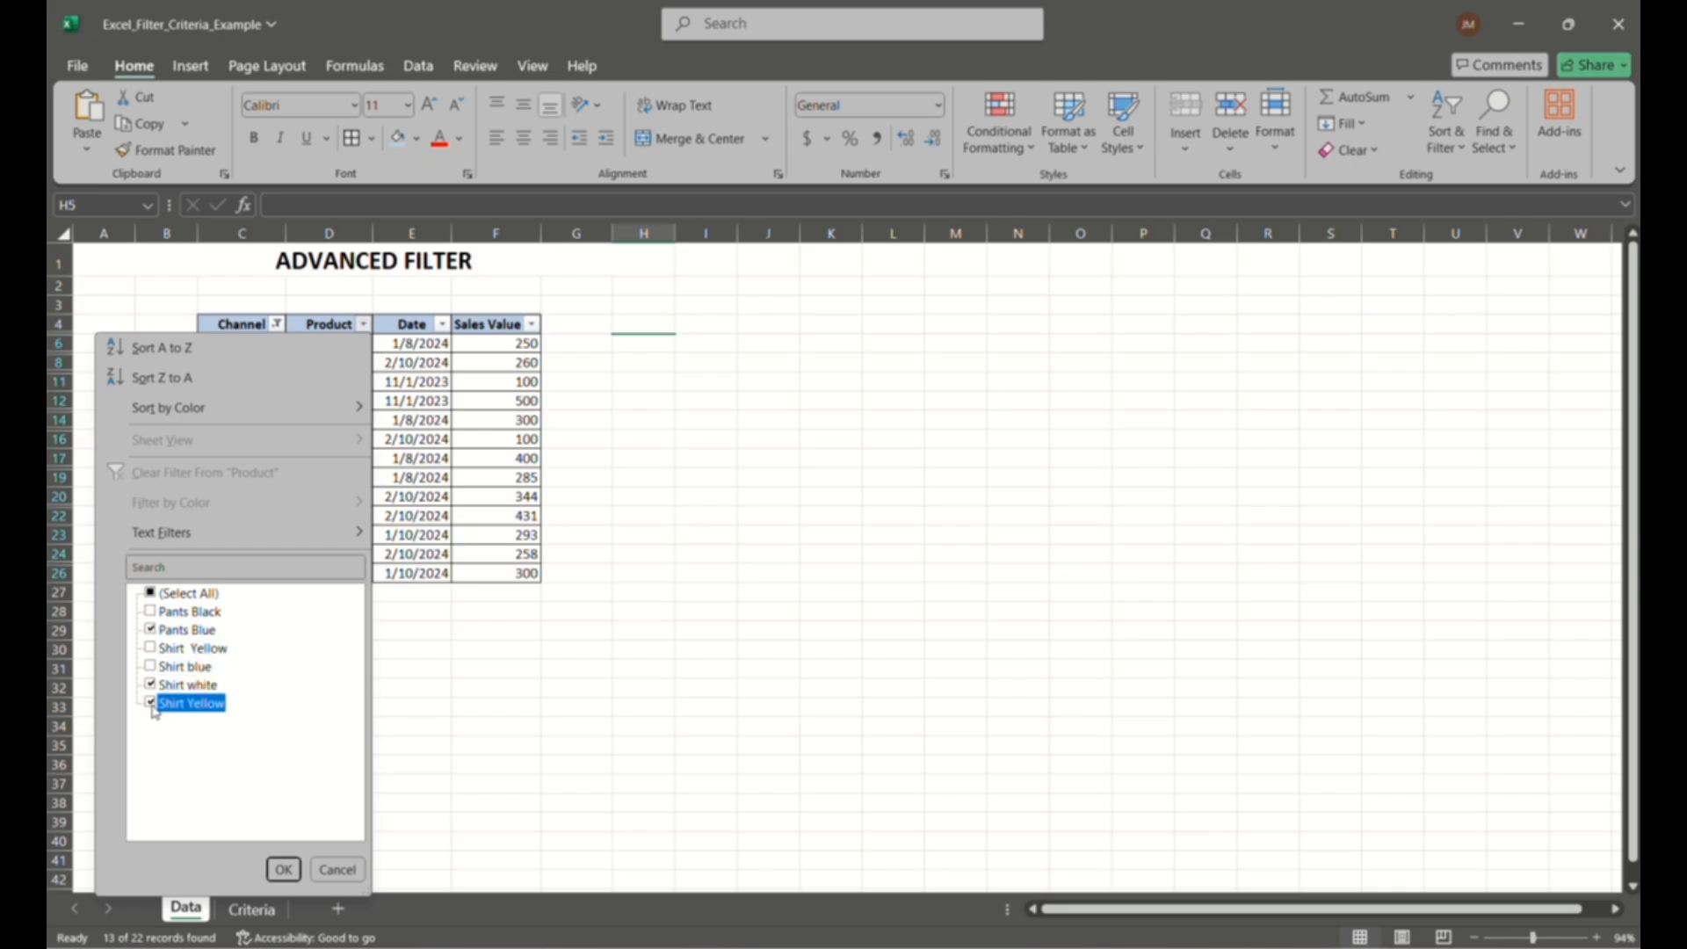
{"action": "left_click", "coordinate": [151, 703]}
{"action": "left_click", "coordinate": [152, 685]}
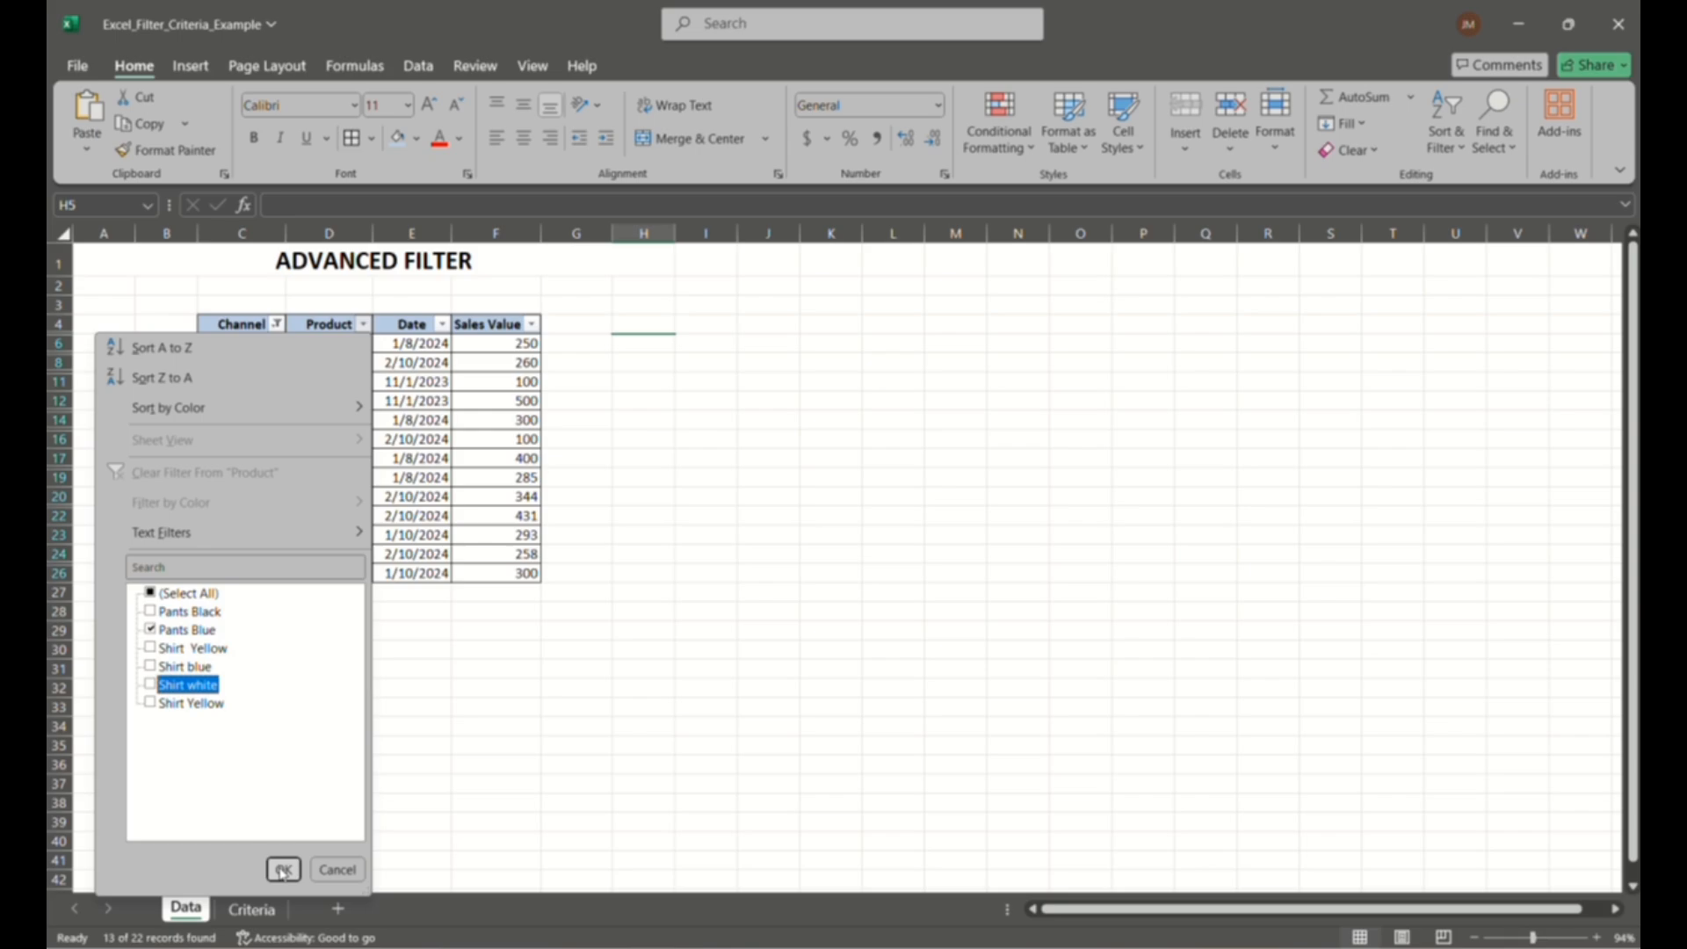
{"action": "left_click", "coordinate": [283, 869]}
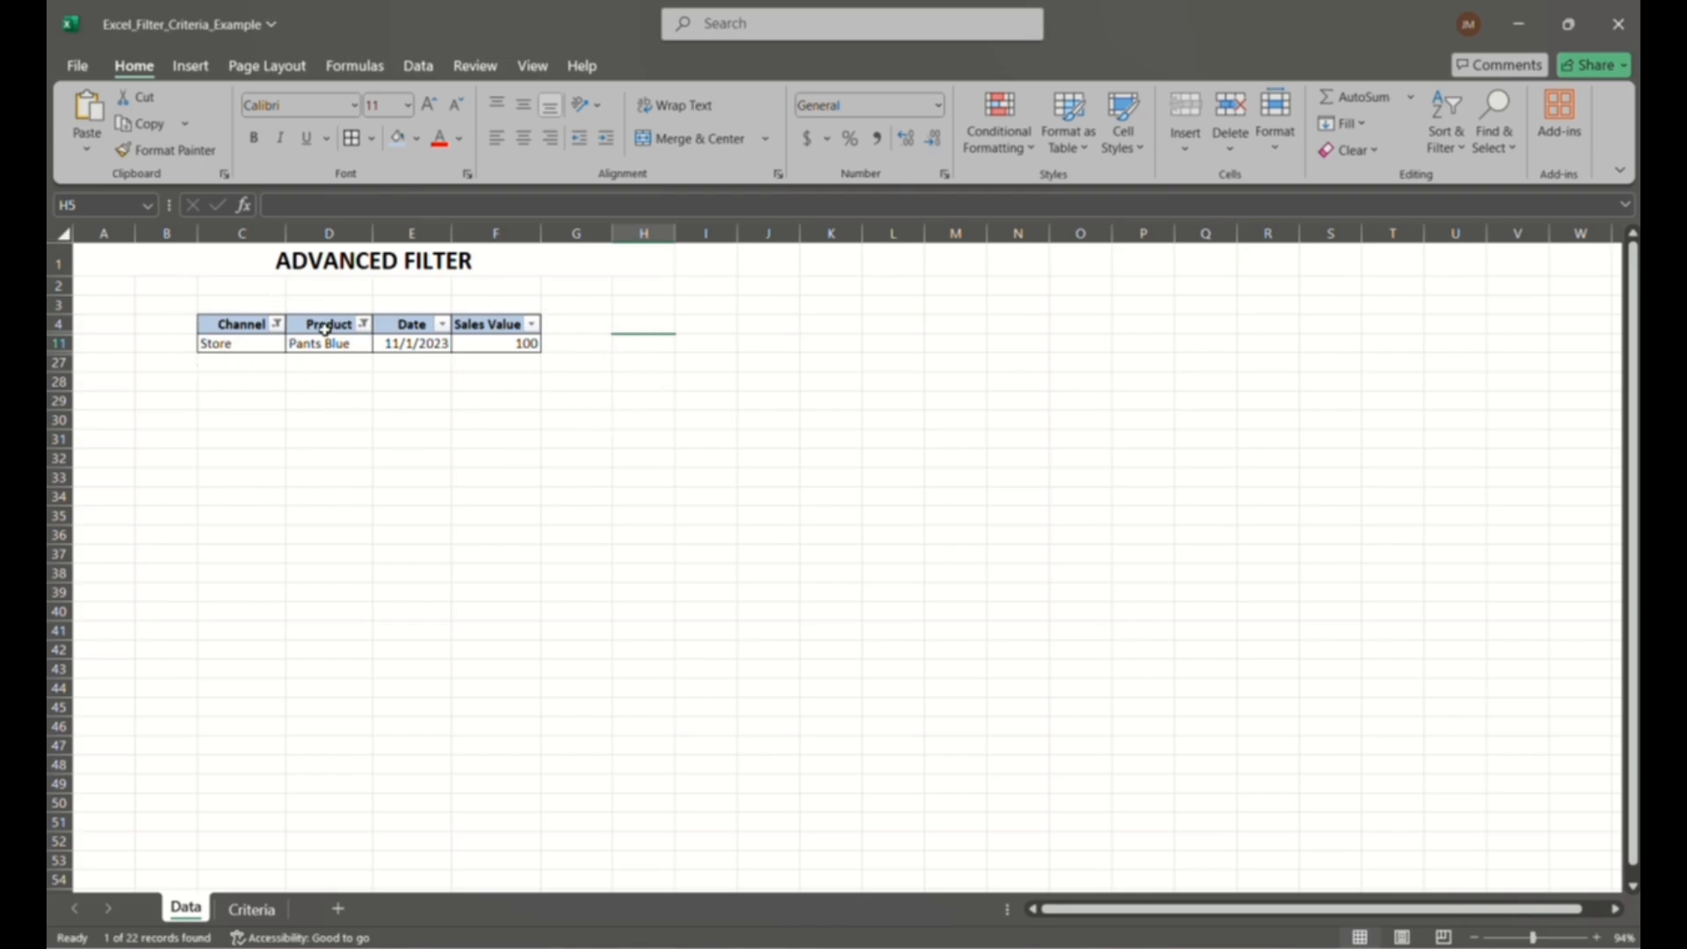
- Undo the Product and Channel filters on the sales table
{"action": "key", "text": "ctrl+z"}
{"action": "key", "text": "ctrl+z"}
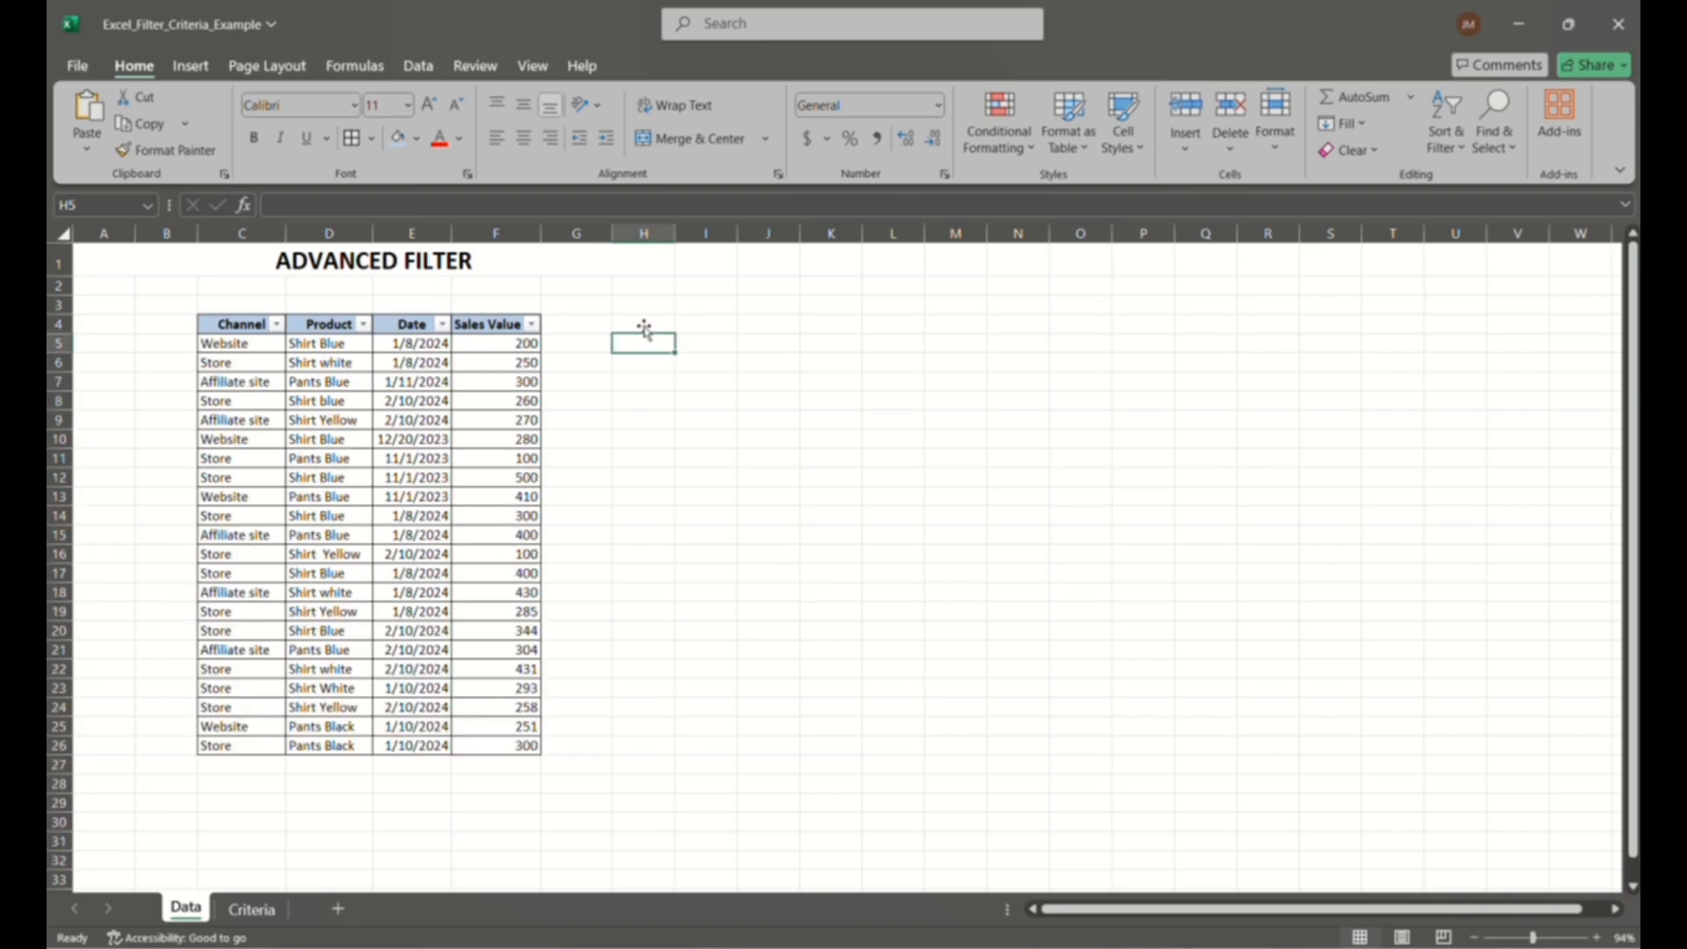
{"action": "left_click", "coordinate": [214, 265]}
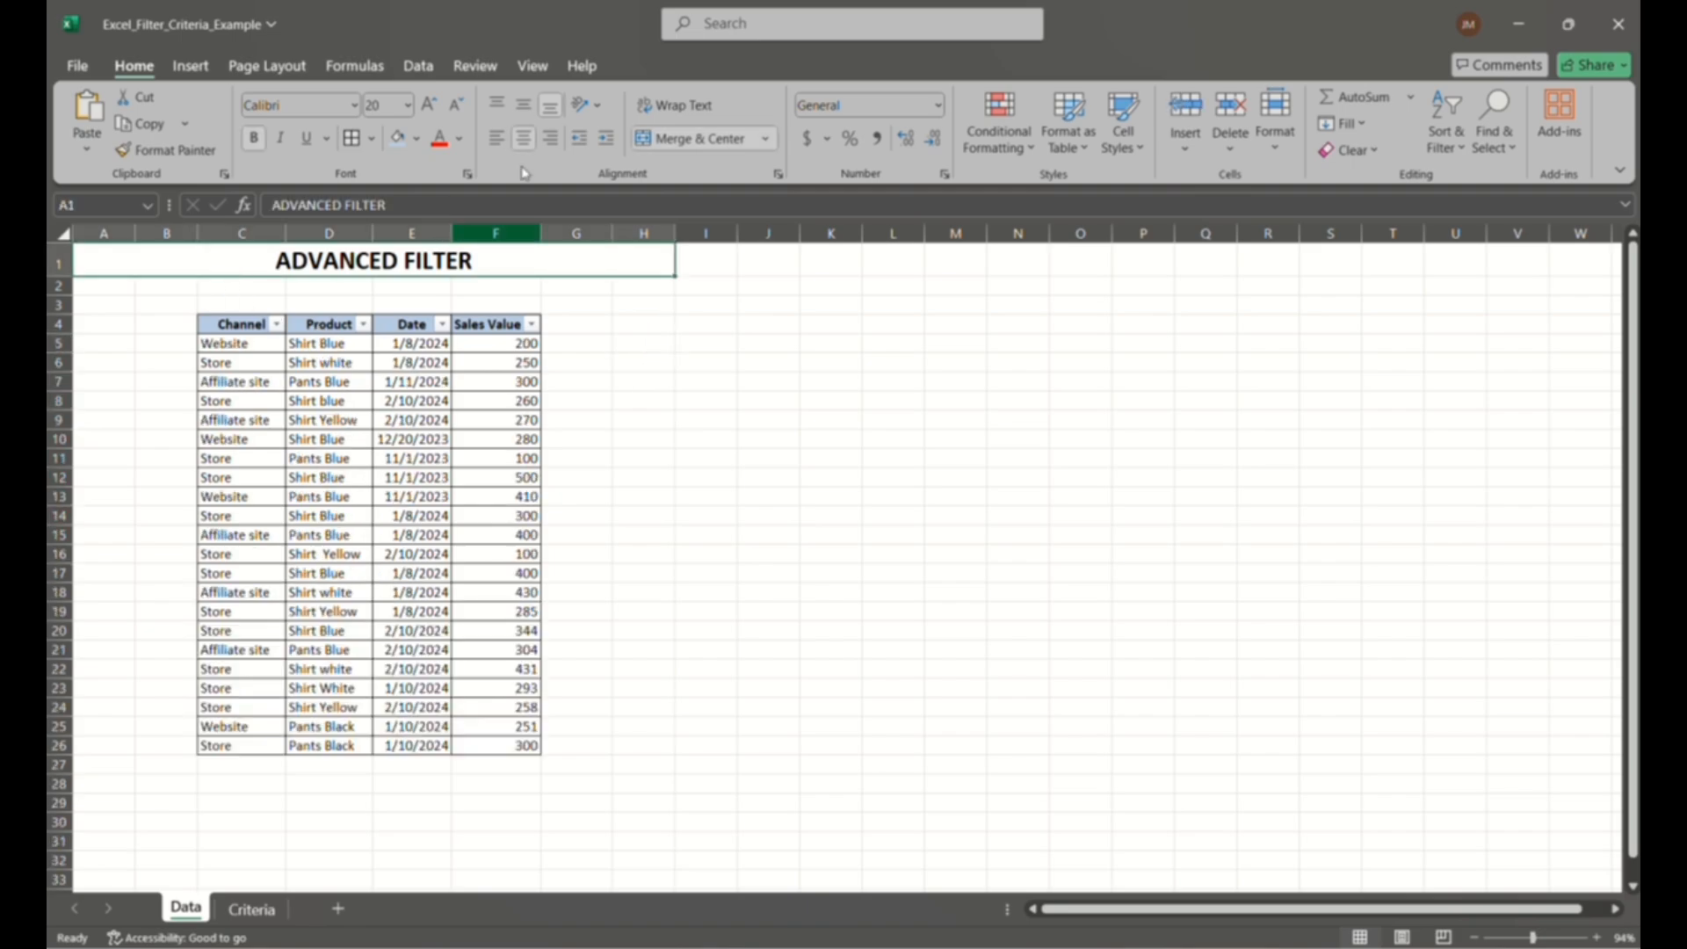
{"action": "left_click", "coordinate": [645, 325]}
{"action": "left_click", "coordinate": [282, 252]}
- Undo the Sales Value header bolding, the column widening and the addition of filter buttons to the header row
{"action": "key", "text": "ctrl+z"}
{"action": "key", "text": "ctrl+z"}
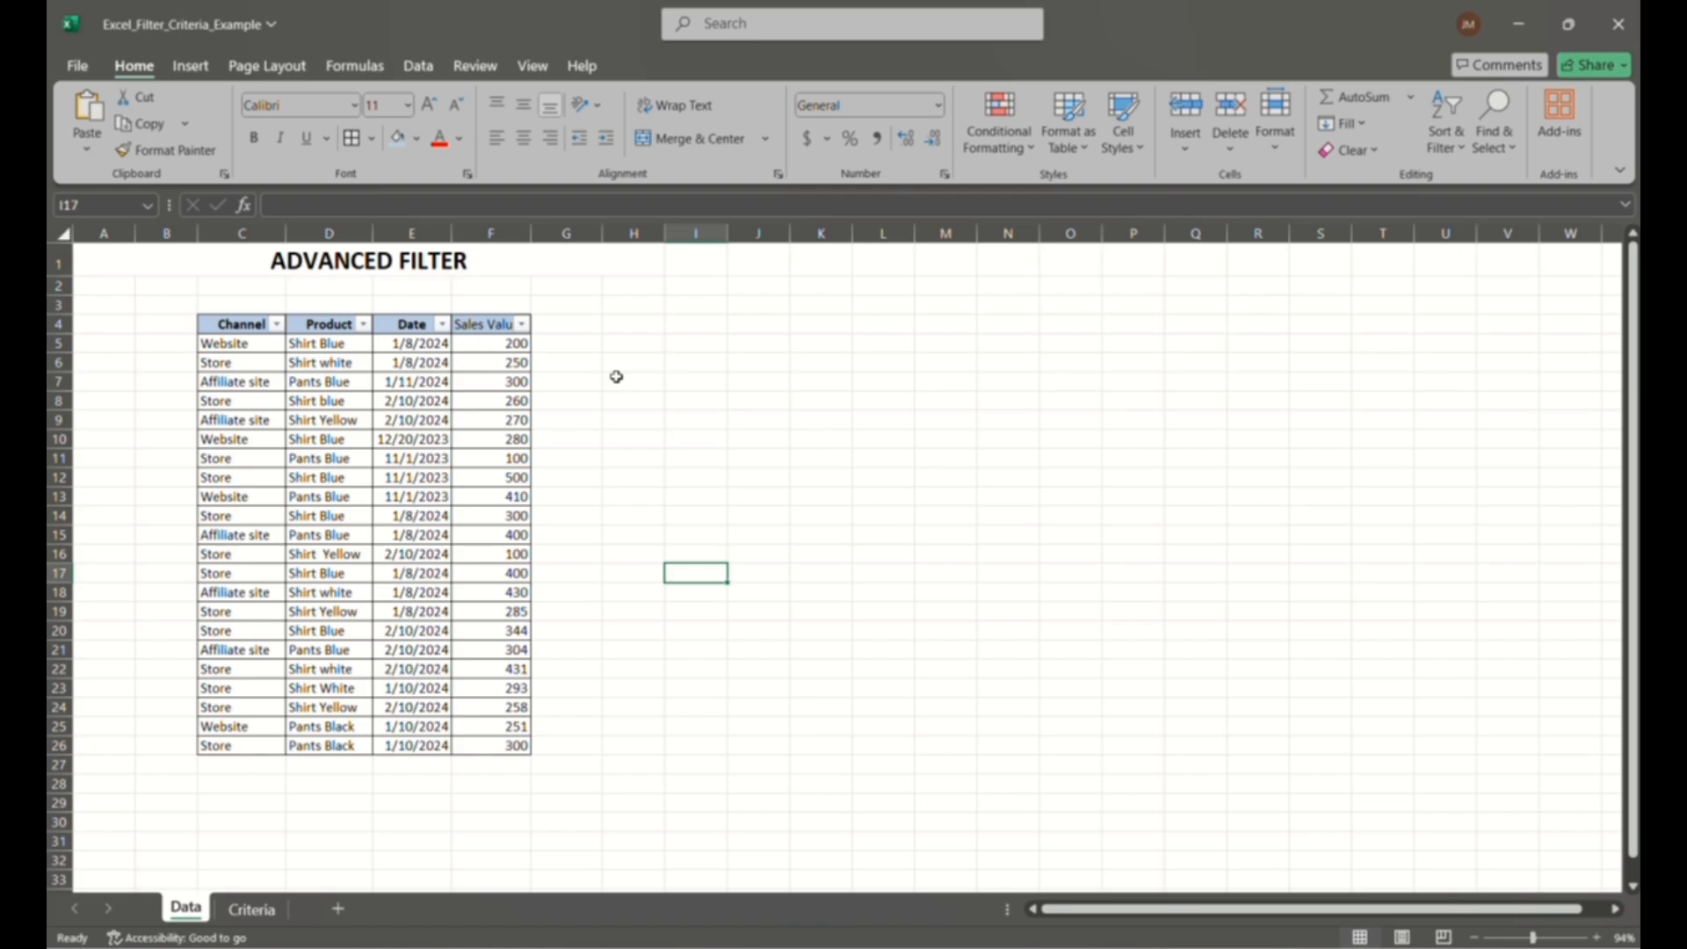
{"action": "key", "text": "ctrl+z"}
{"action": "key", "text": "ctrl+z"}
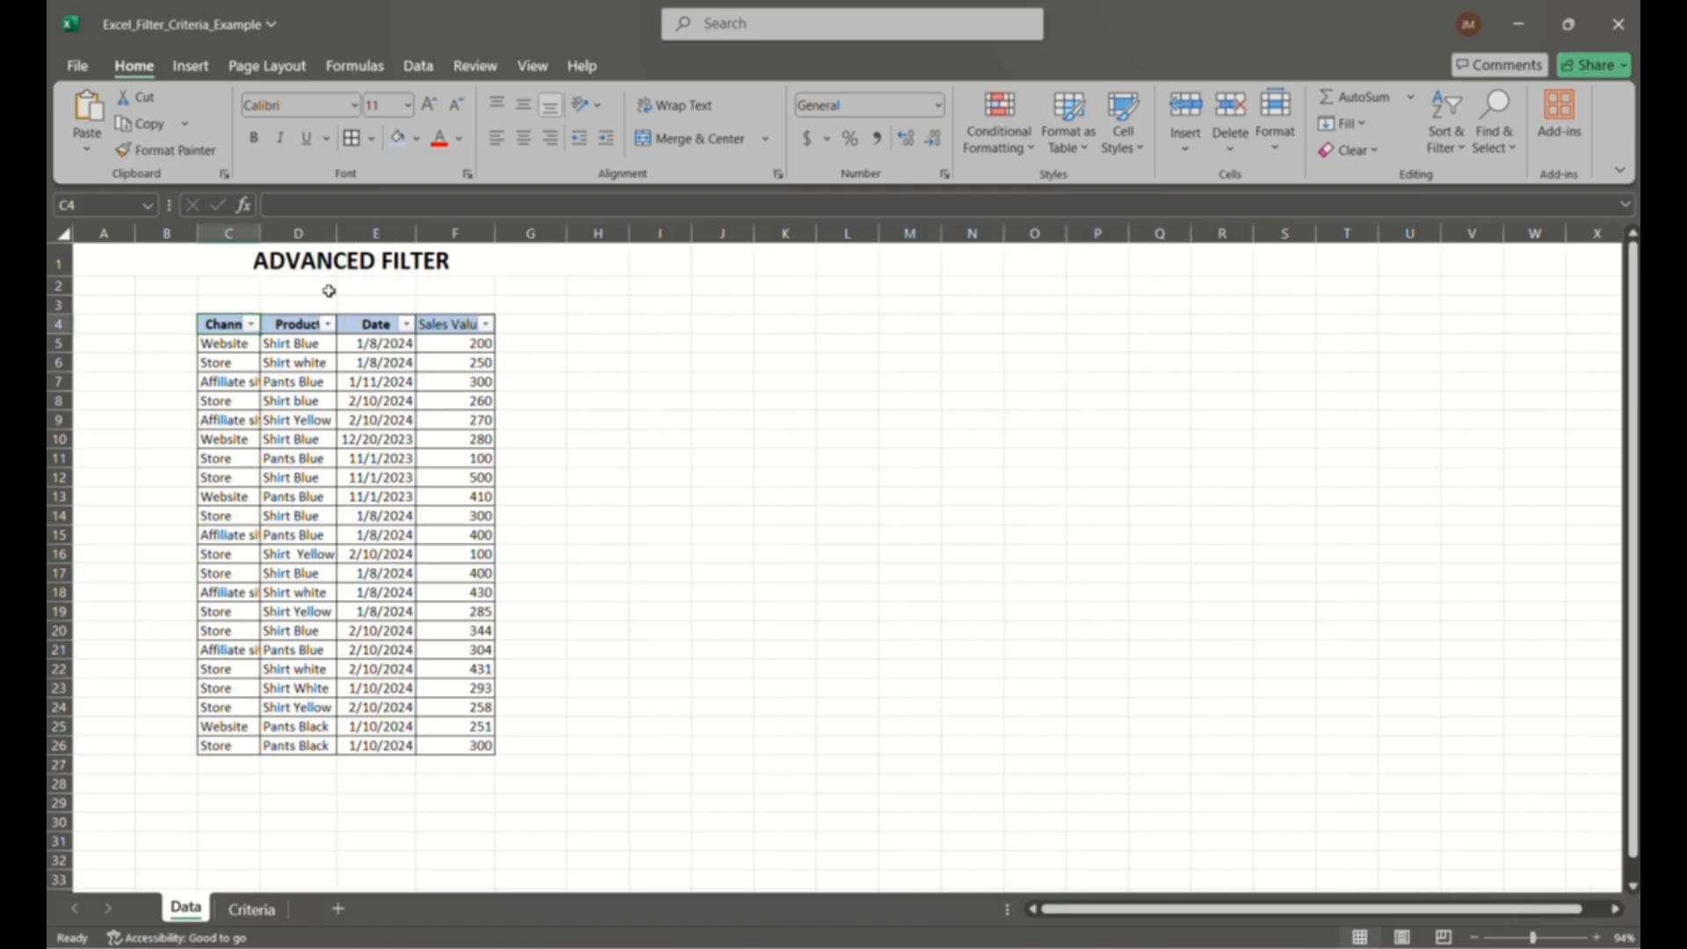
{"action": "left_click", "coordinate": [261, 238]}
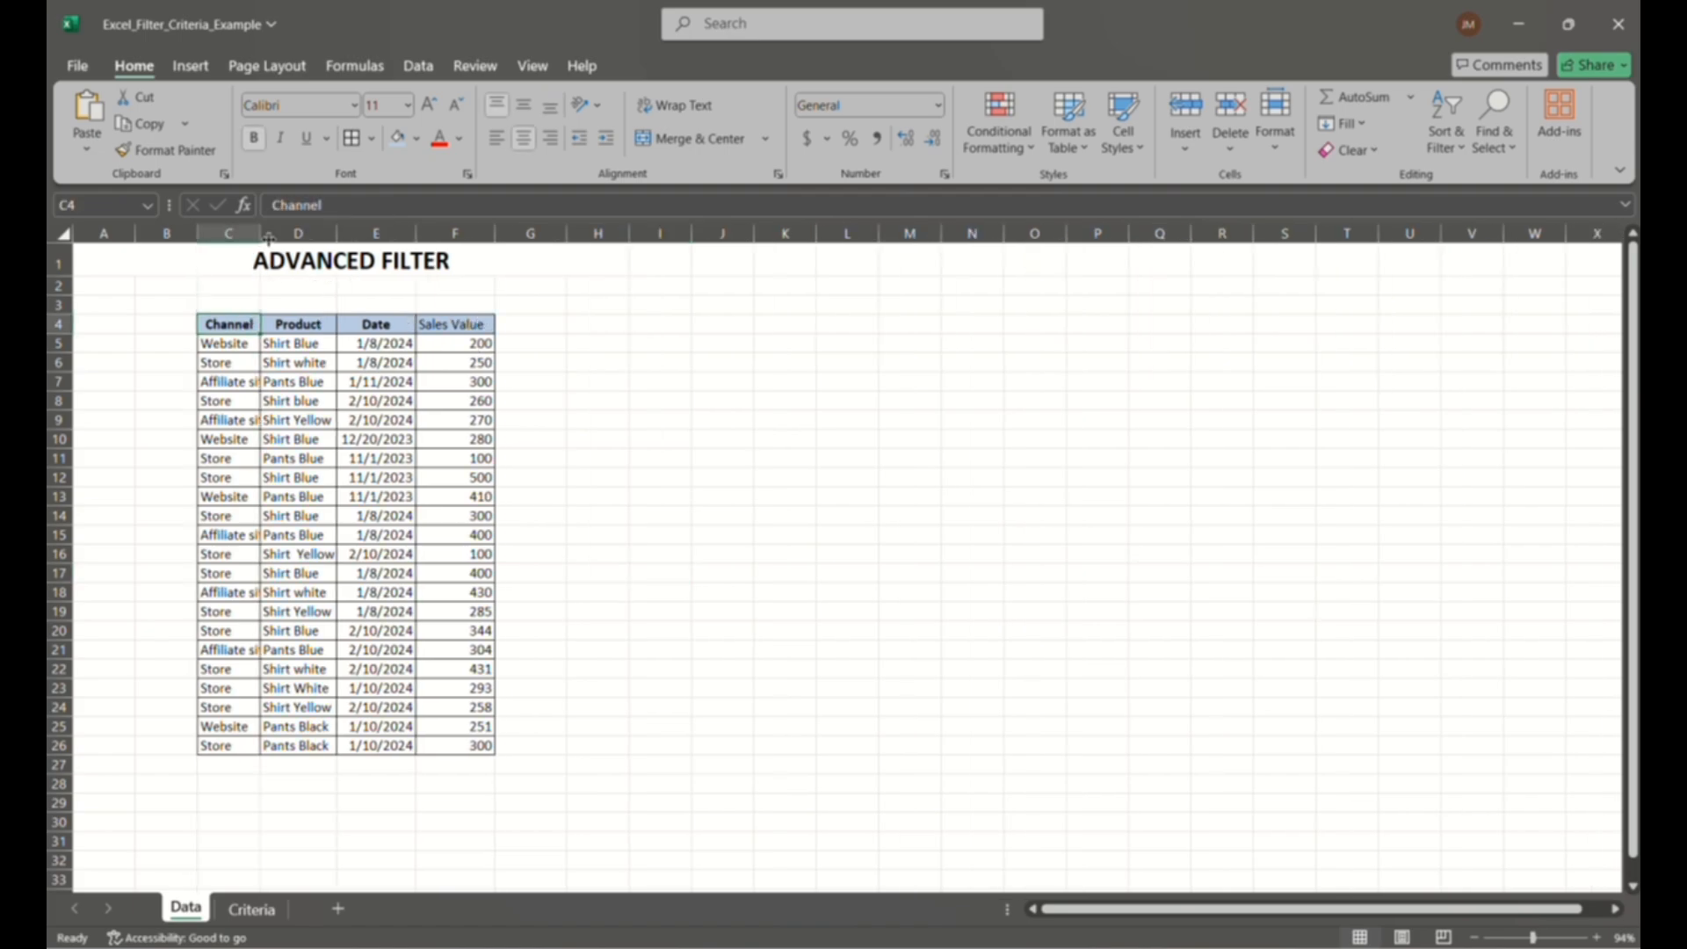
{"action": "left_click_drag", "start_coordinate": [265, 229], "coordinate": [265, 229]}
{"action": "left_click", "coordinate": [416, 233]}
{"action": "left_click_drag", "start_coordinate": [495, 234], "coordinate": [495, 238]}
{"action": "left_click", "coordinate": [419, 67]}
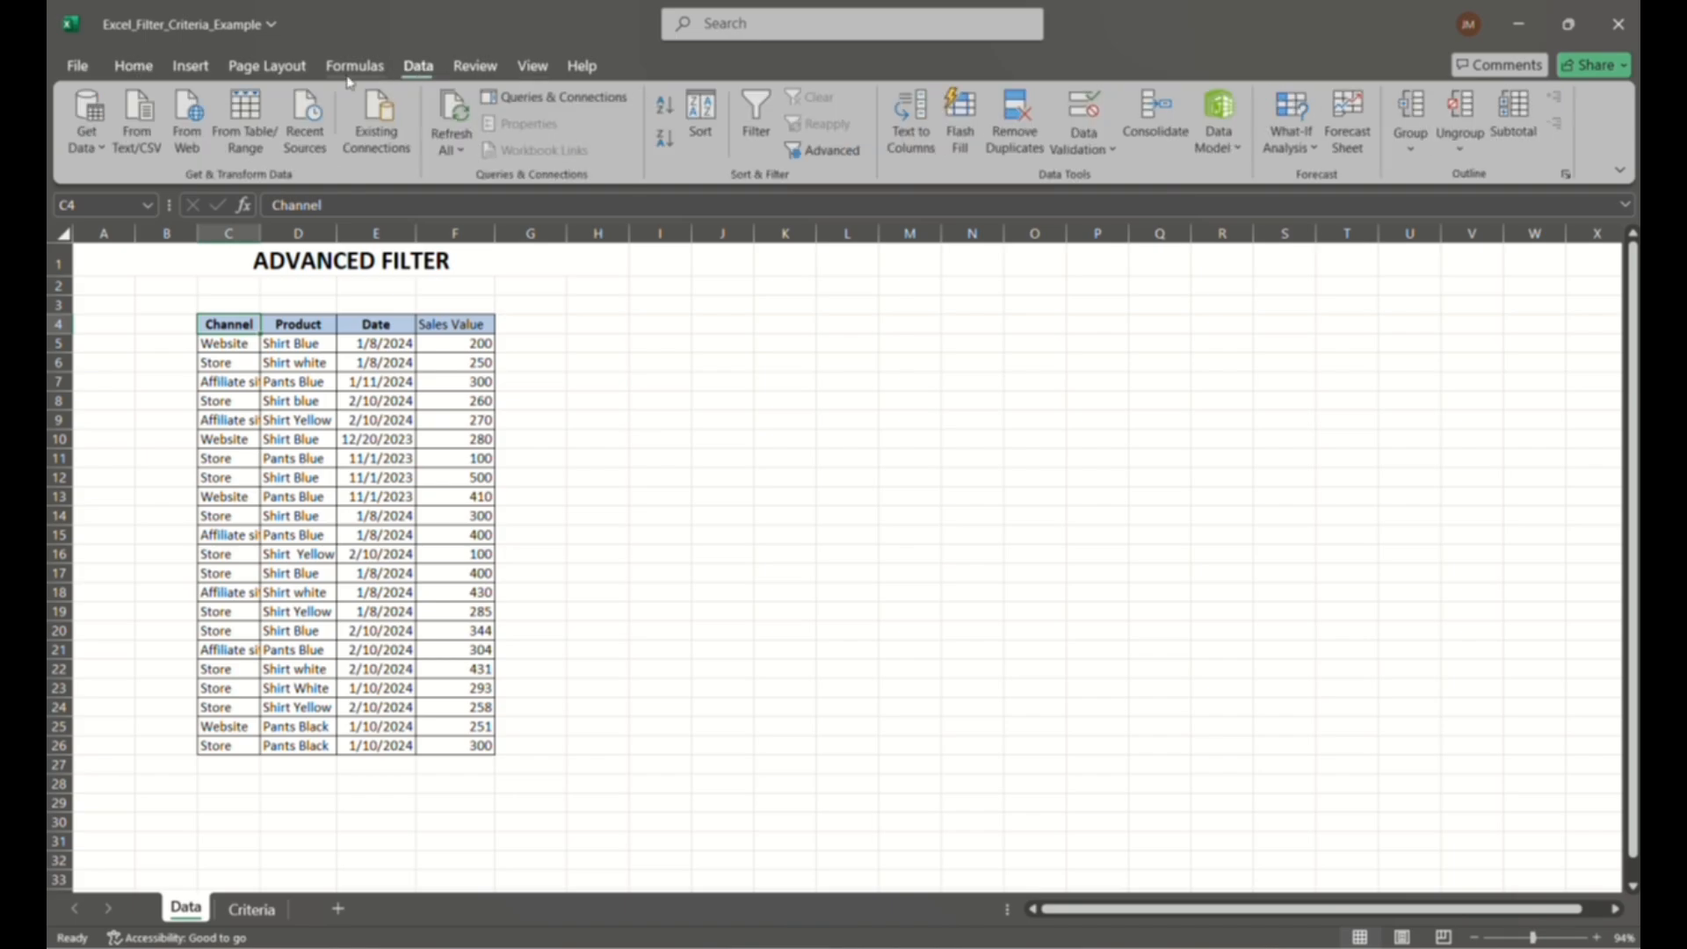
{"action": "left_click", "coordinate": [831, 153]}
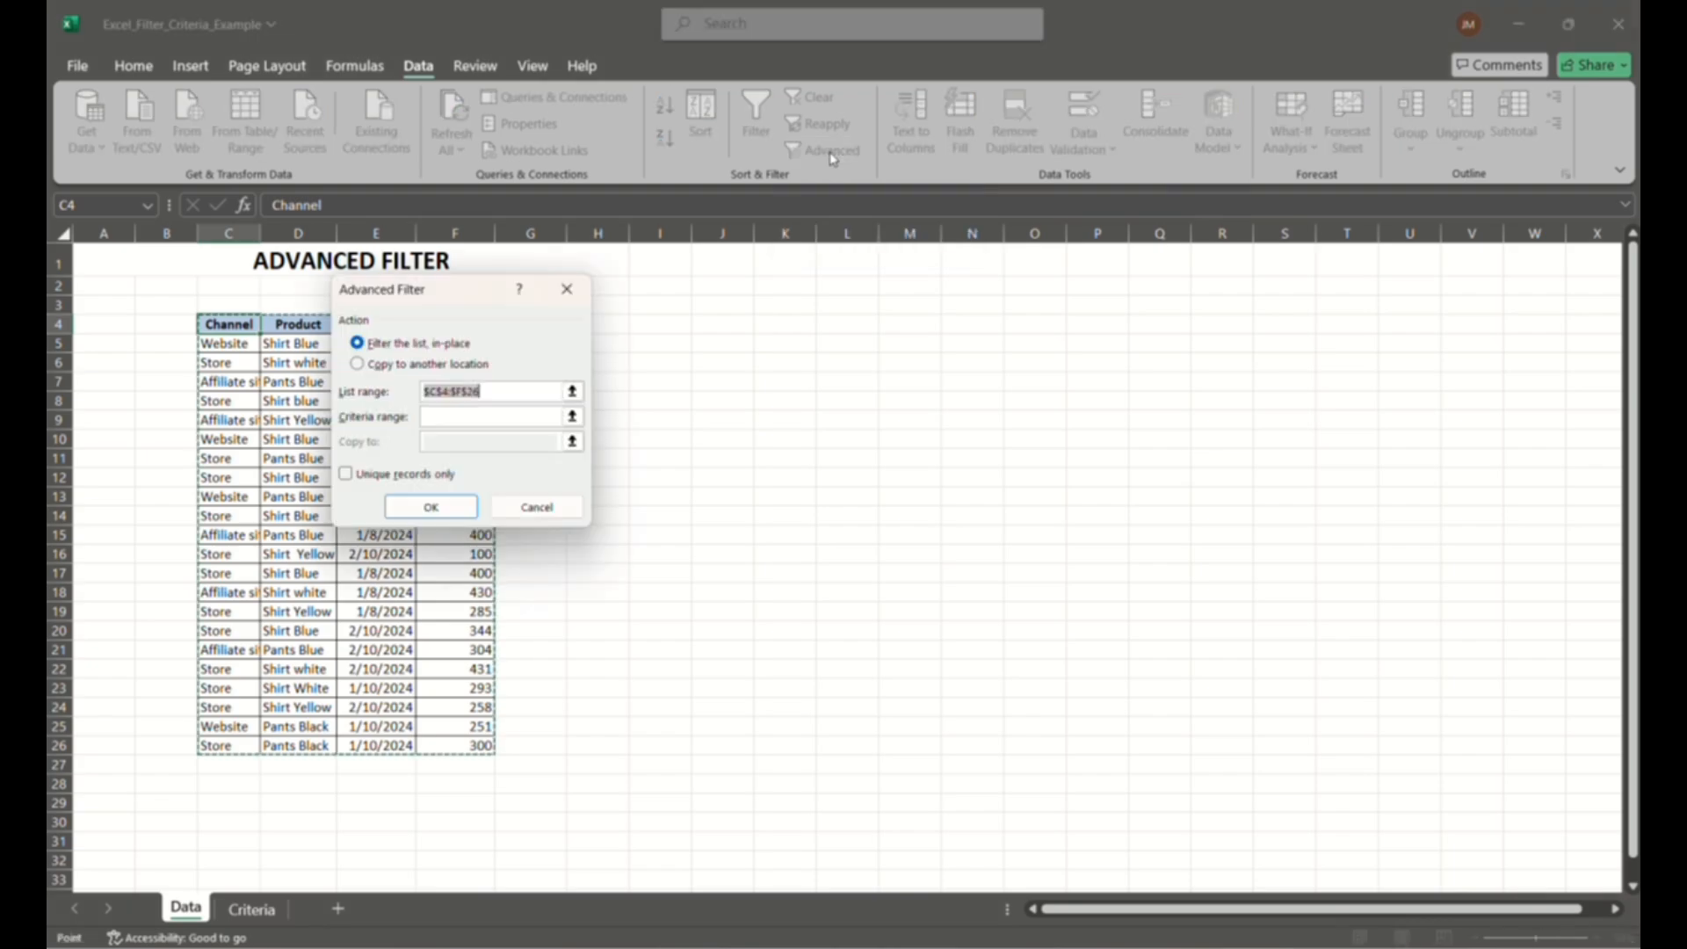
{"action": "left_click_drag", "start_coordinate": [452, 296], "coordinate": [759, 307]}
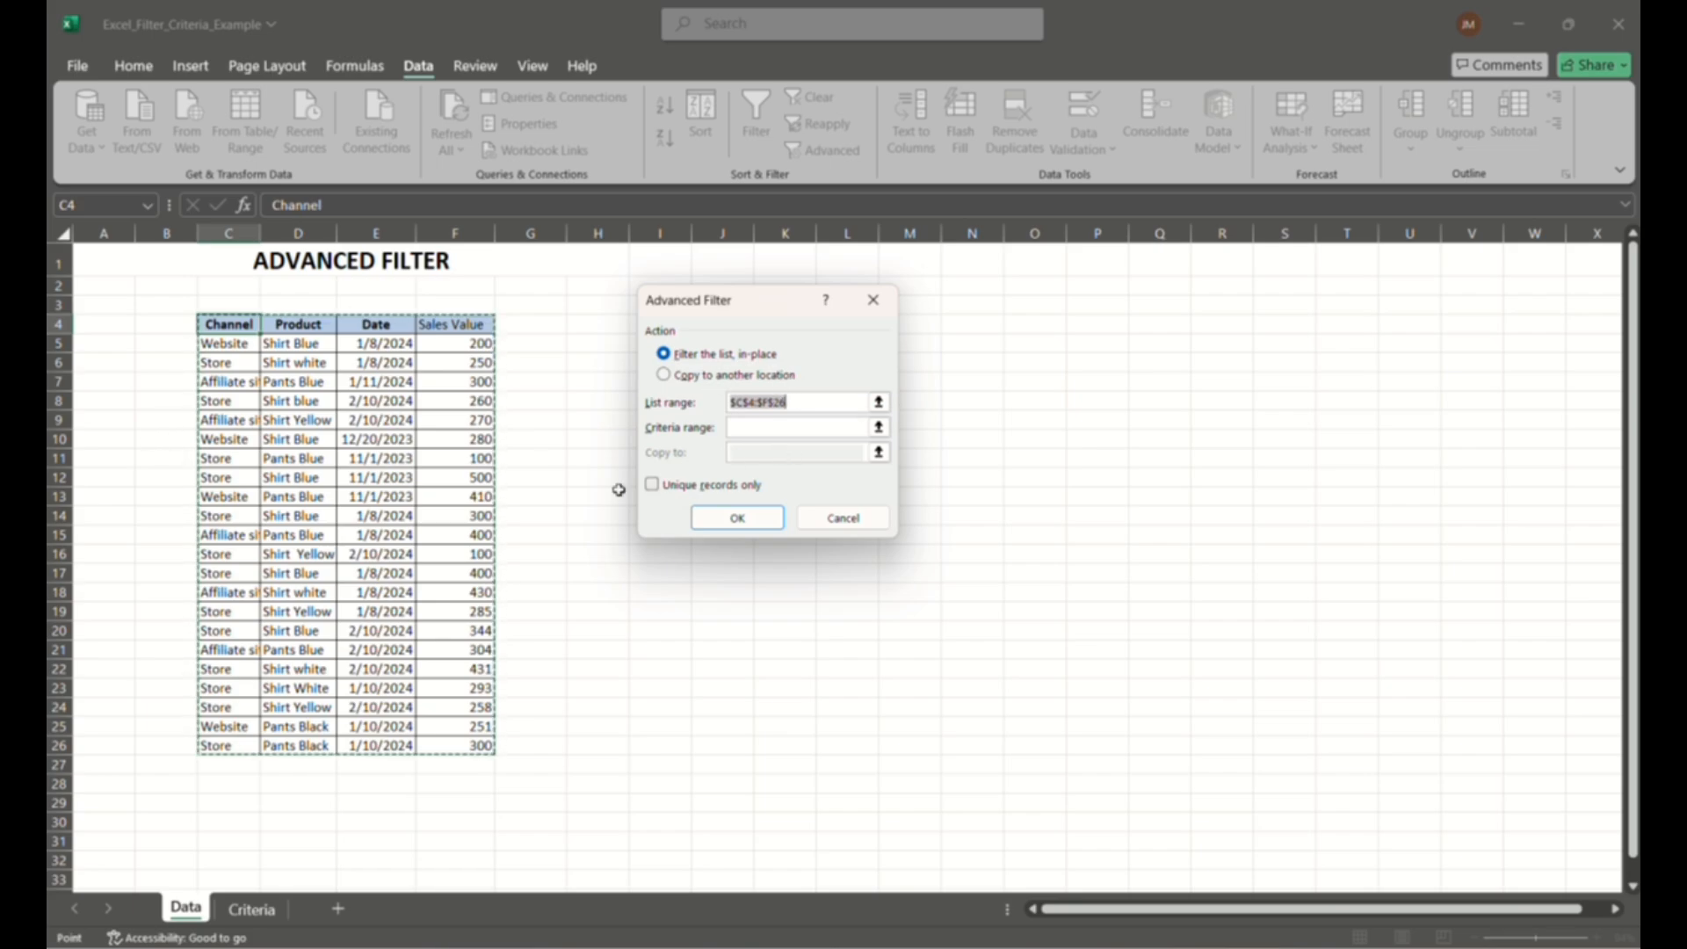
{"action": "left_click_drag", "start_coordinate": [749, 296], "coordinate": [1006, 314]}
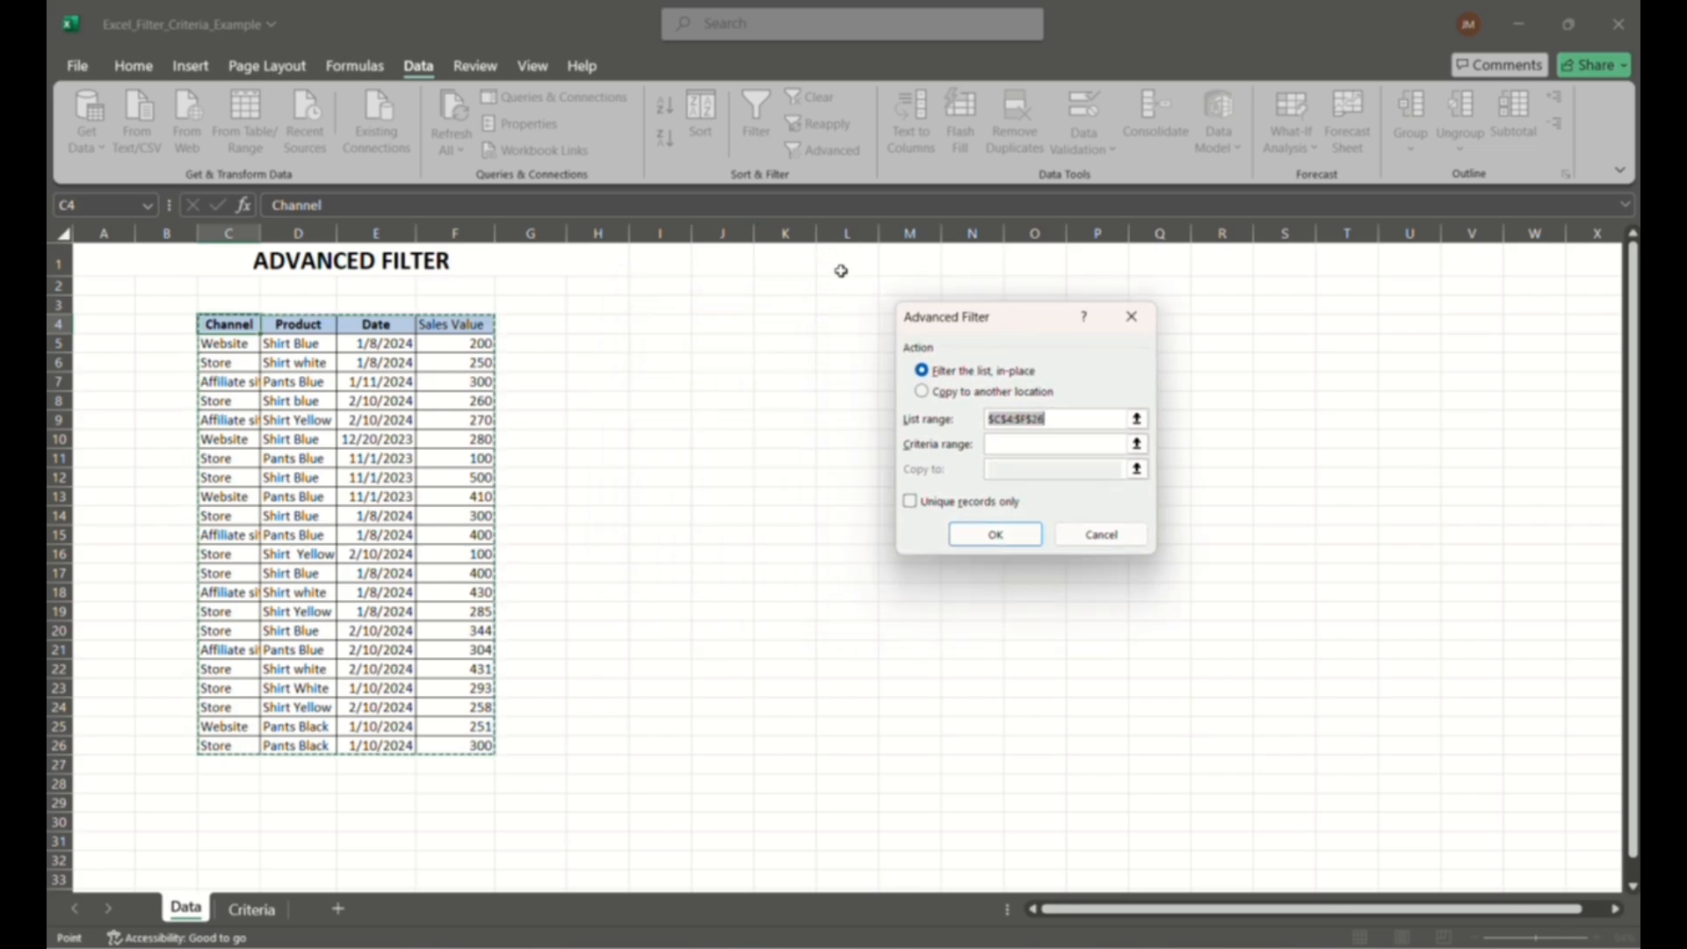
{"action": "left_click", "coordinate": [842, 262]}
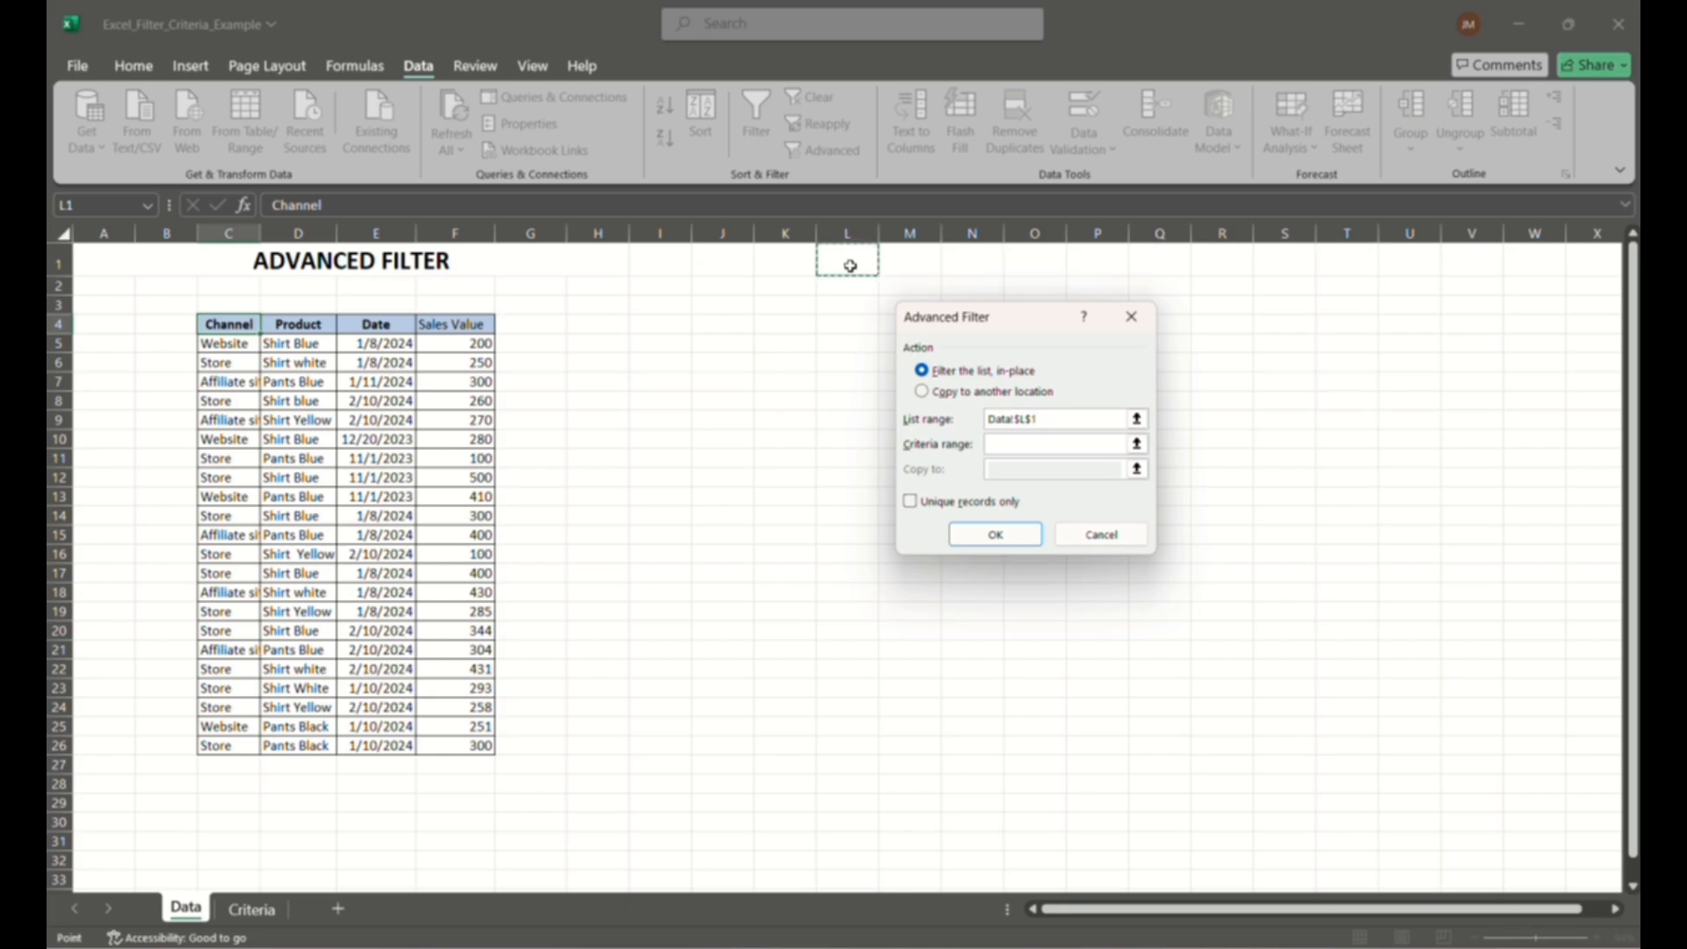
{"action": "type", "text": "W"}
{"action": "key", "text": "BackSpace"}
{"action": "left_click", "coordinate": [1089, 532]}
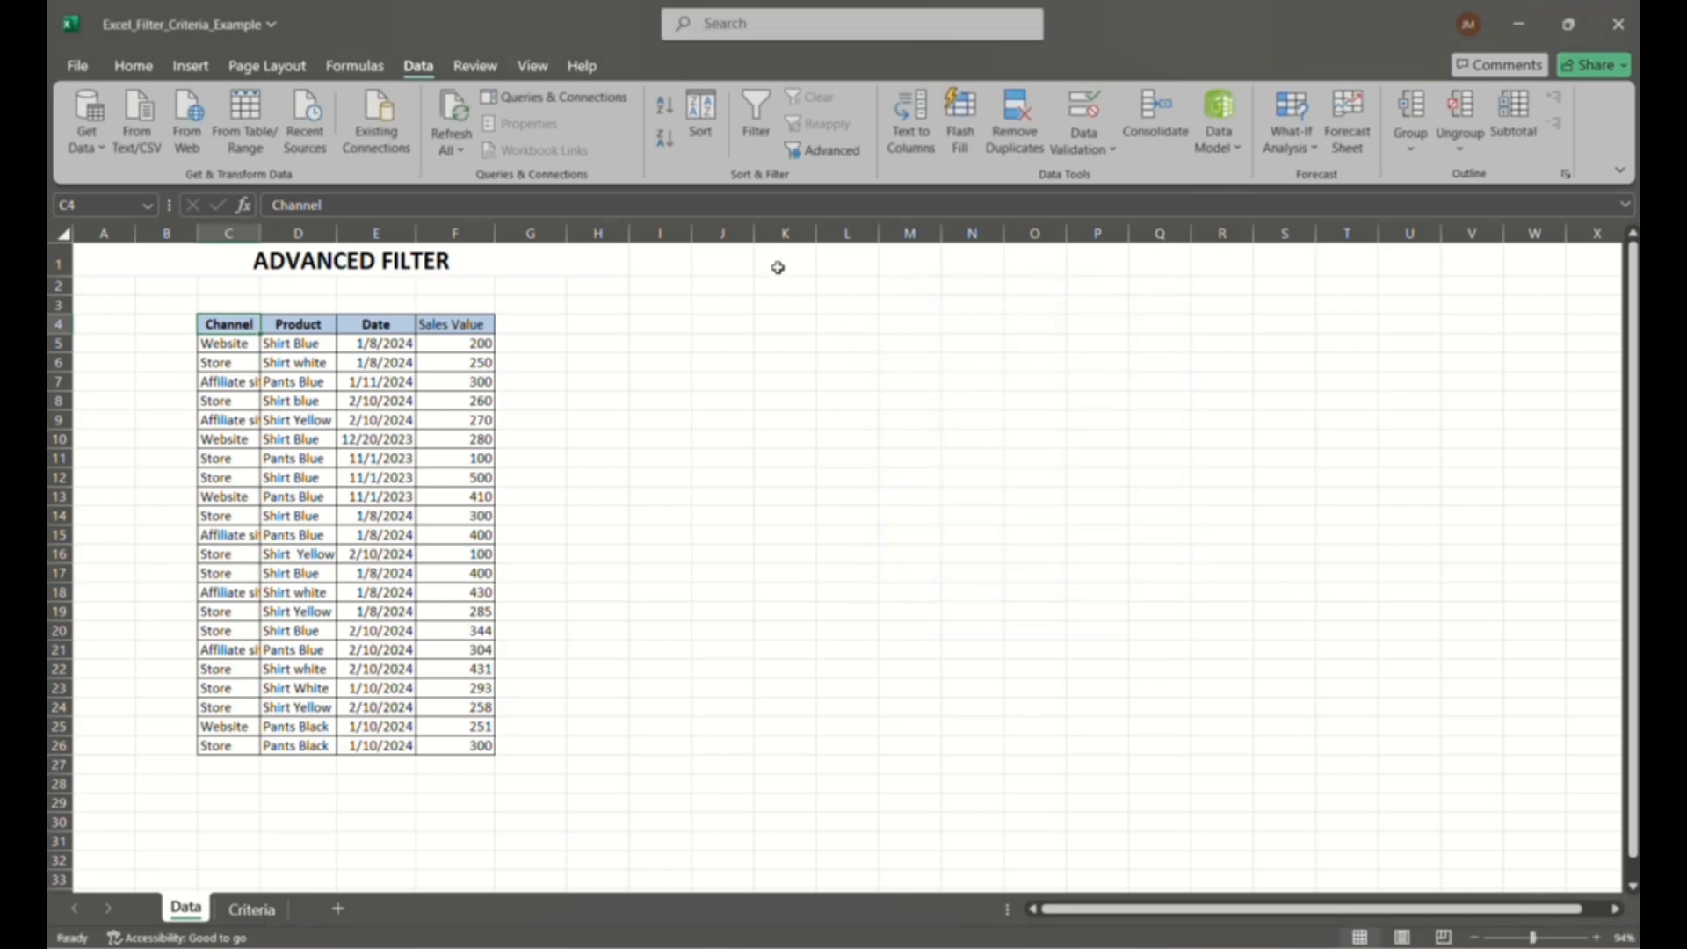
- Enter the filter criteria heading Channel in cell I1 and the value Website beneath it in I2
{"action": "left_click", "coordinate": [661, 262]}
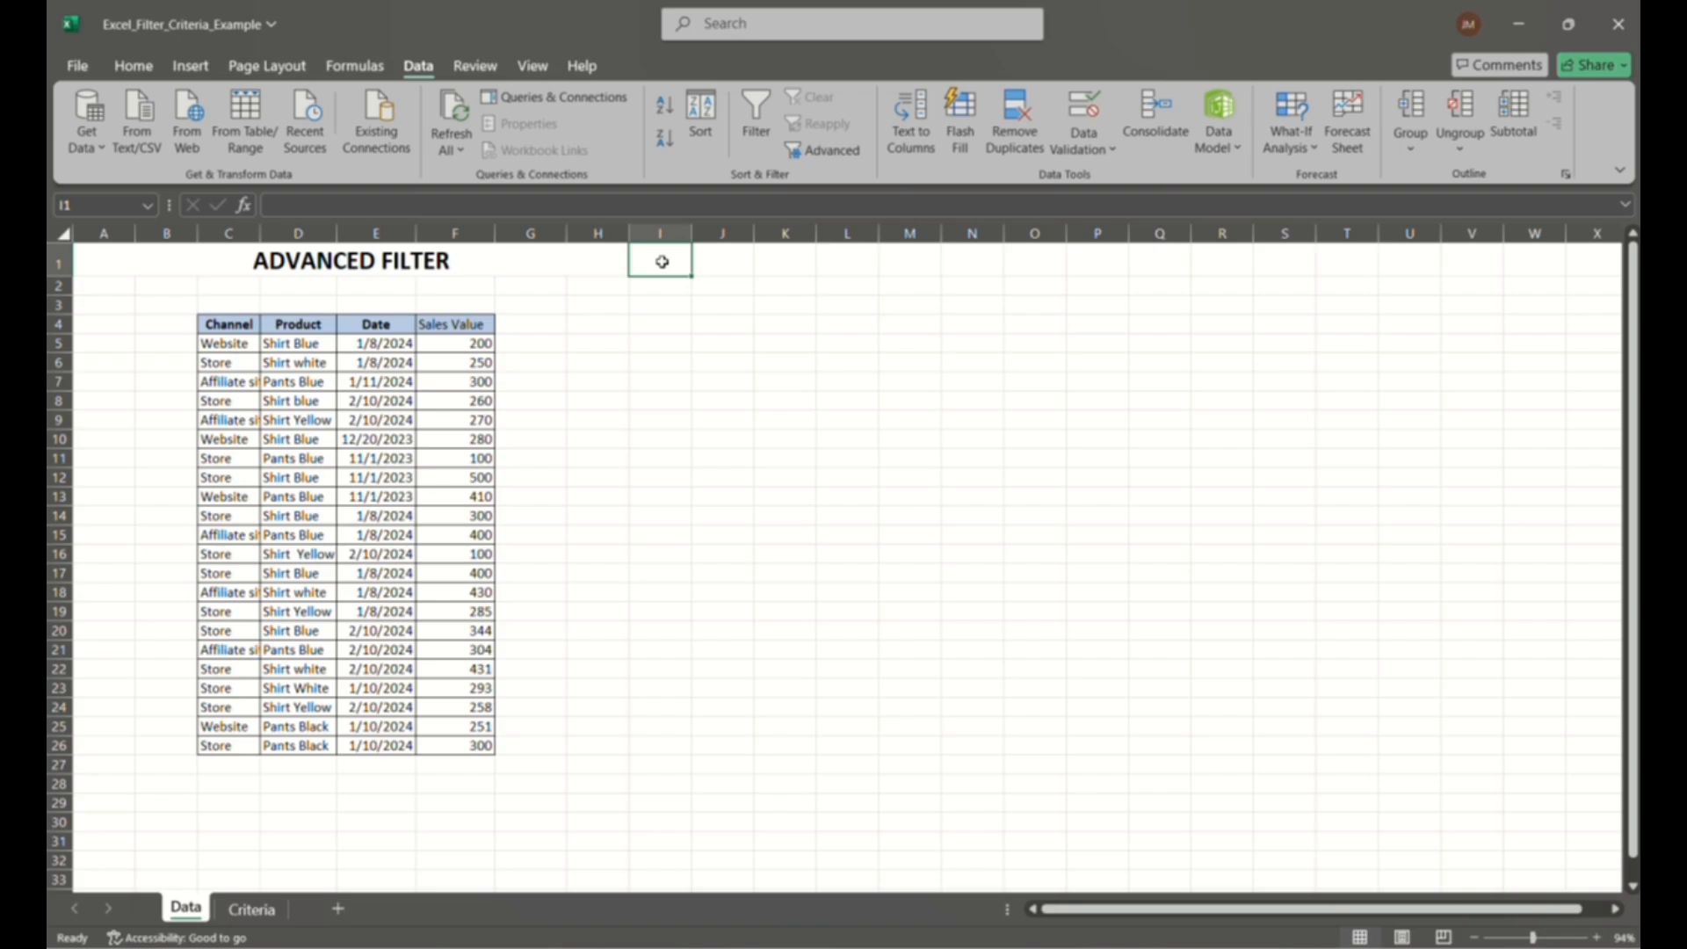
{"action": "type", "text": "Web"}
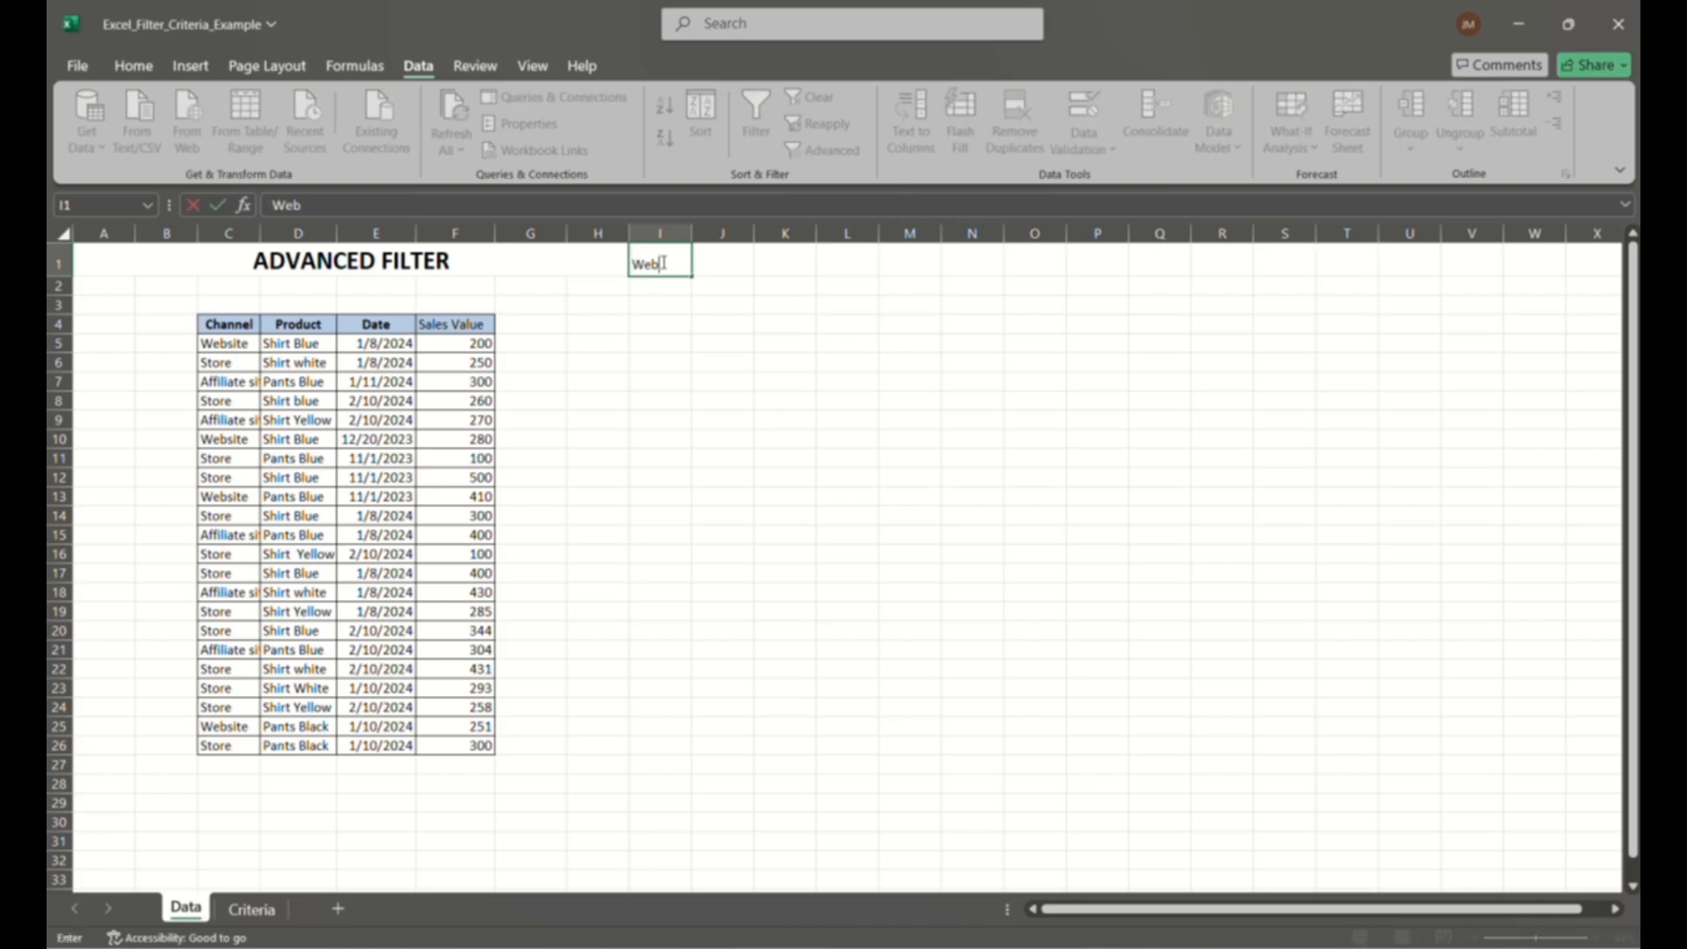
{"action": "type", "text": "site"}
{"action": "key", "text": "BackSpace"}
{"action": "key", "text": "BackSpace"}
{"action": "key", "text": "BackSpace"}
{"action": "key", "text": "BackSpace"}
{"action": "key", "text": "BackSpace"}
{"action": "key", "text": "BackSpace"}
{"action": "key", "text": "BackSpace"}
{"action": "type", "text": "Channel"}
{"action": "key", "text": "Return"}
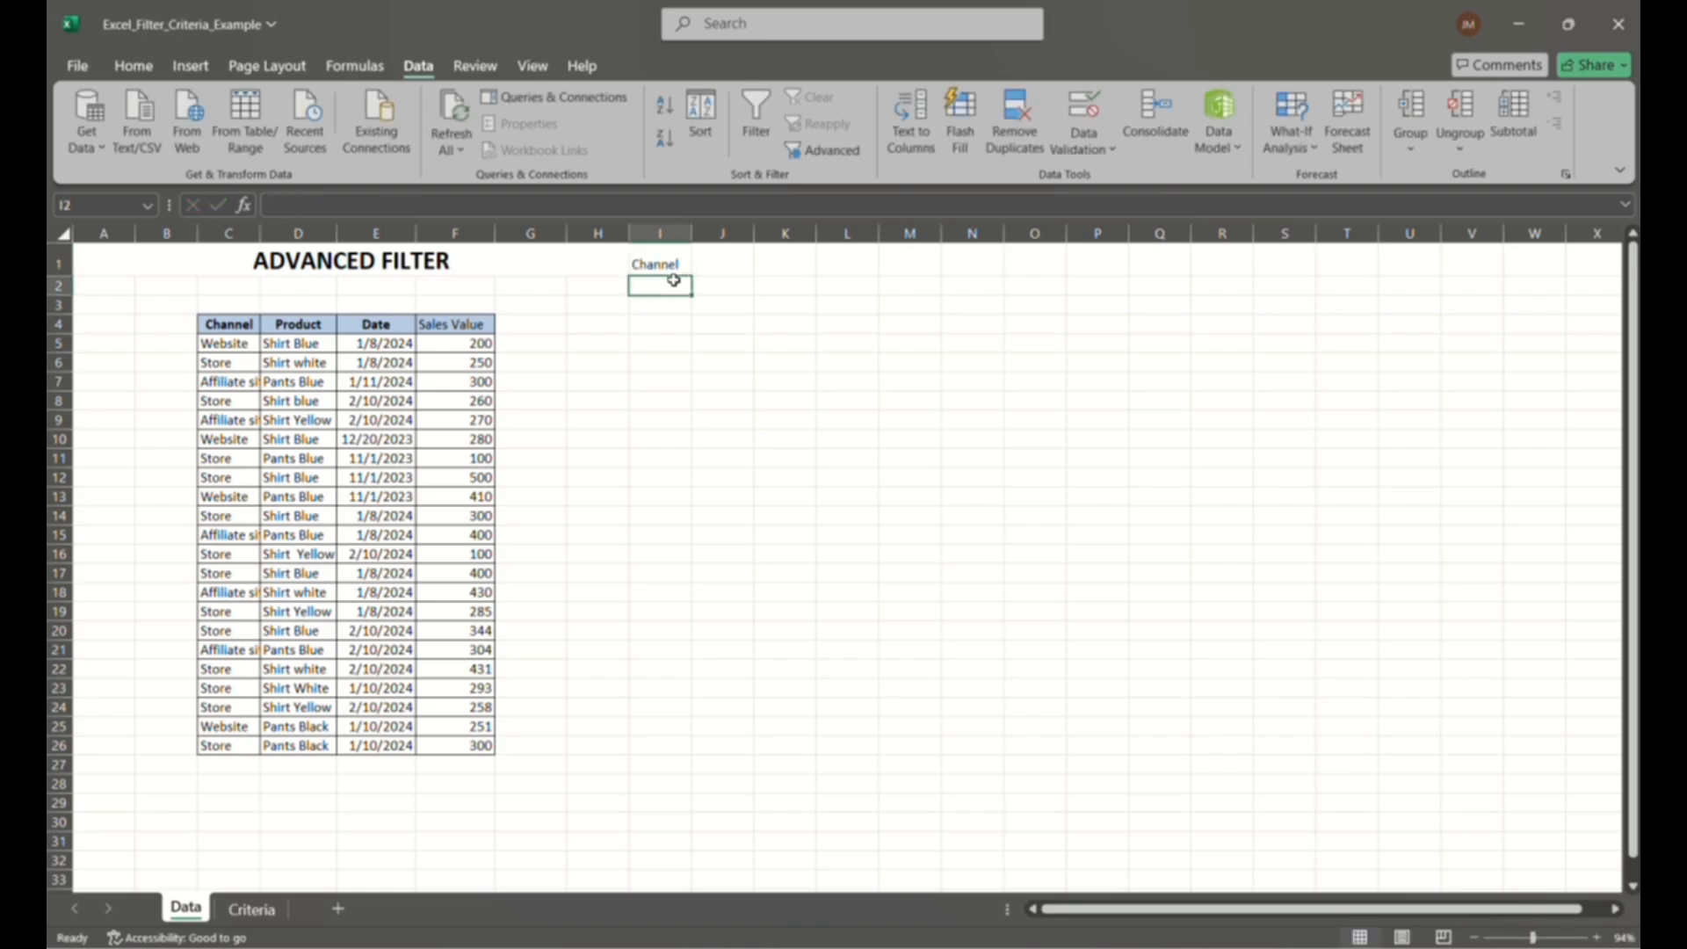
{"action": "type", "text": "Website"}
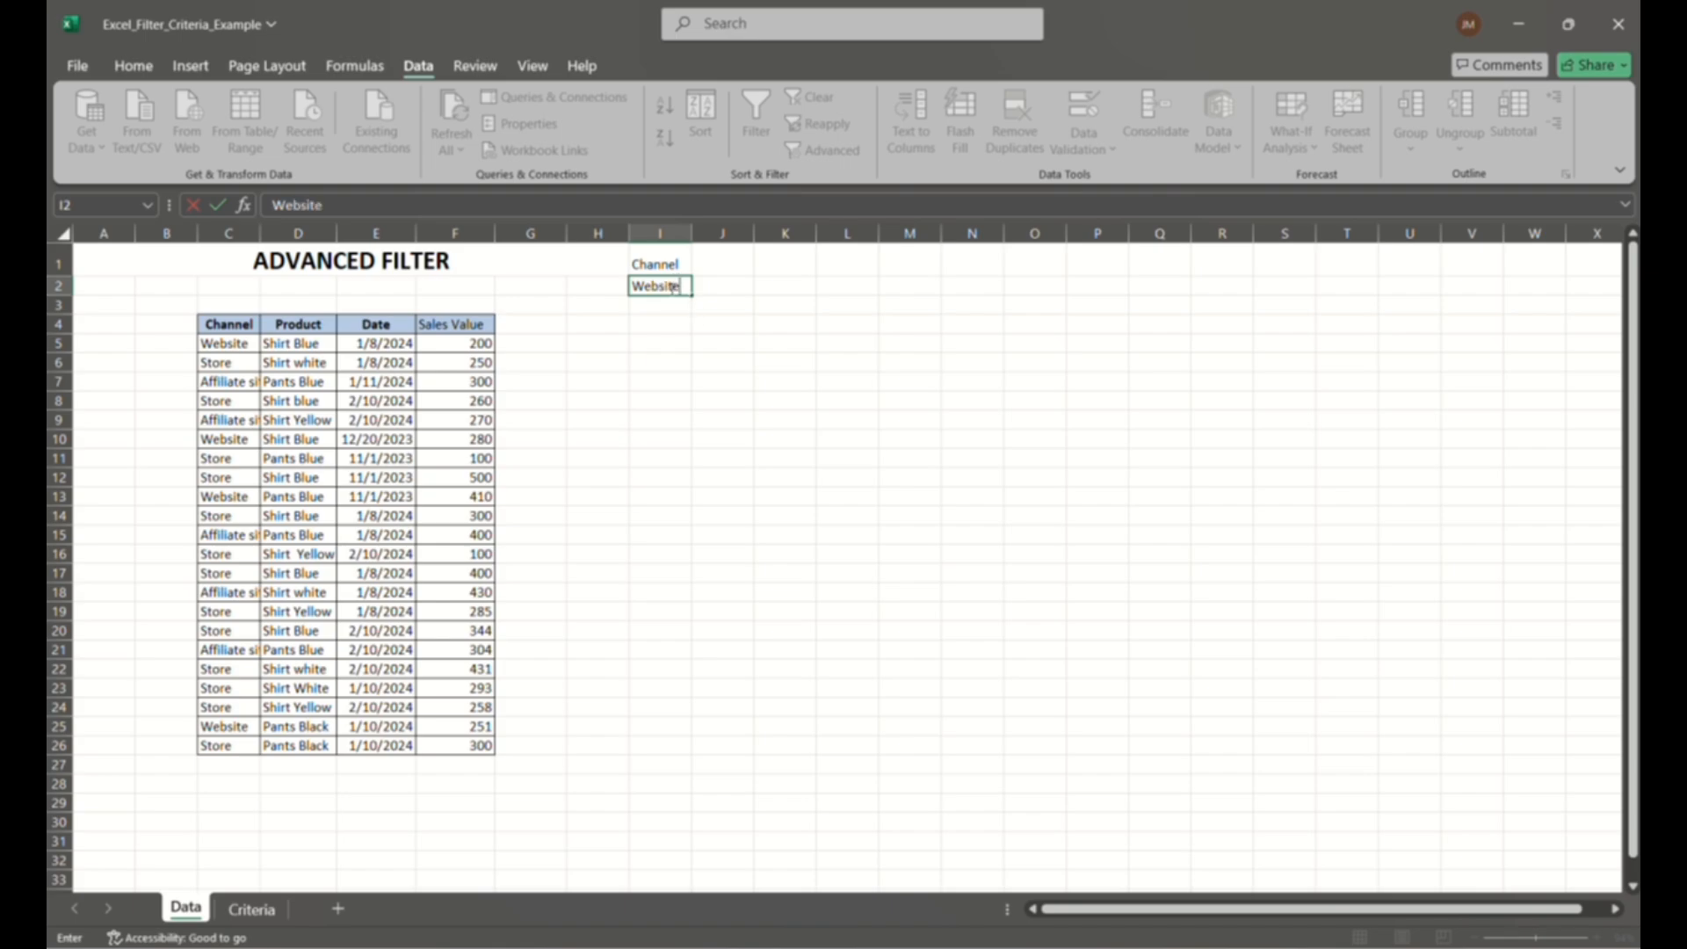
{"action": "left_click", "coordinate": [748, 343]}
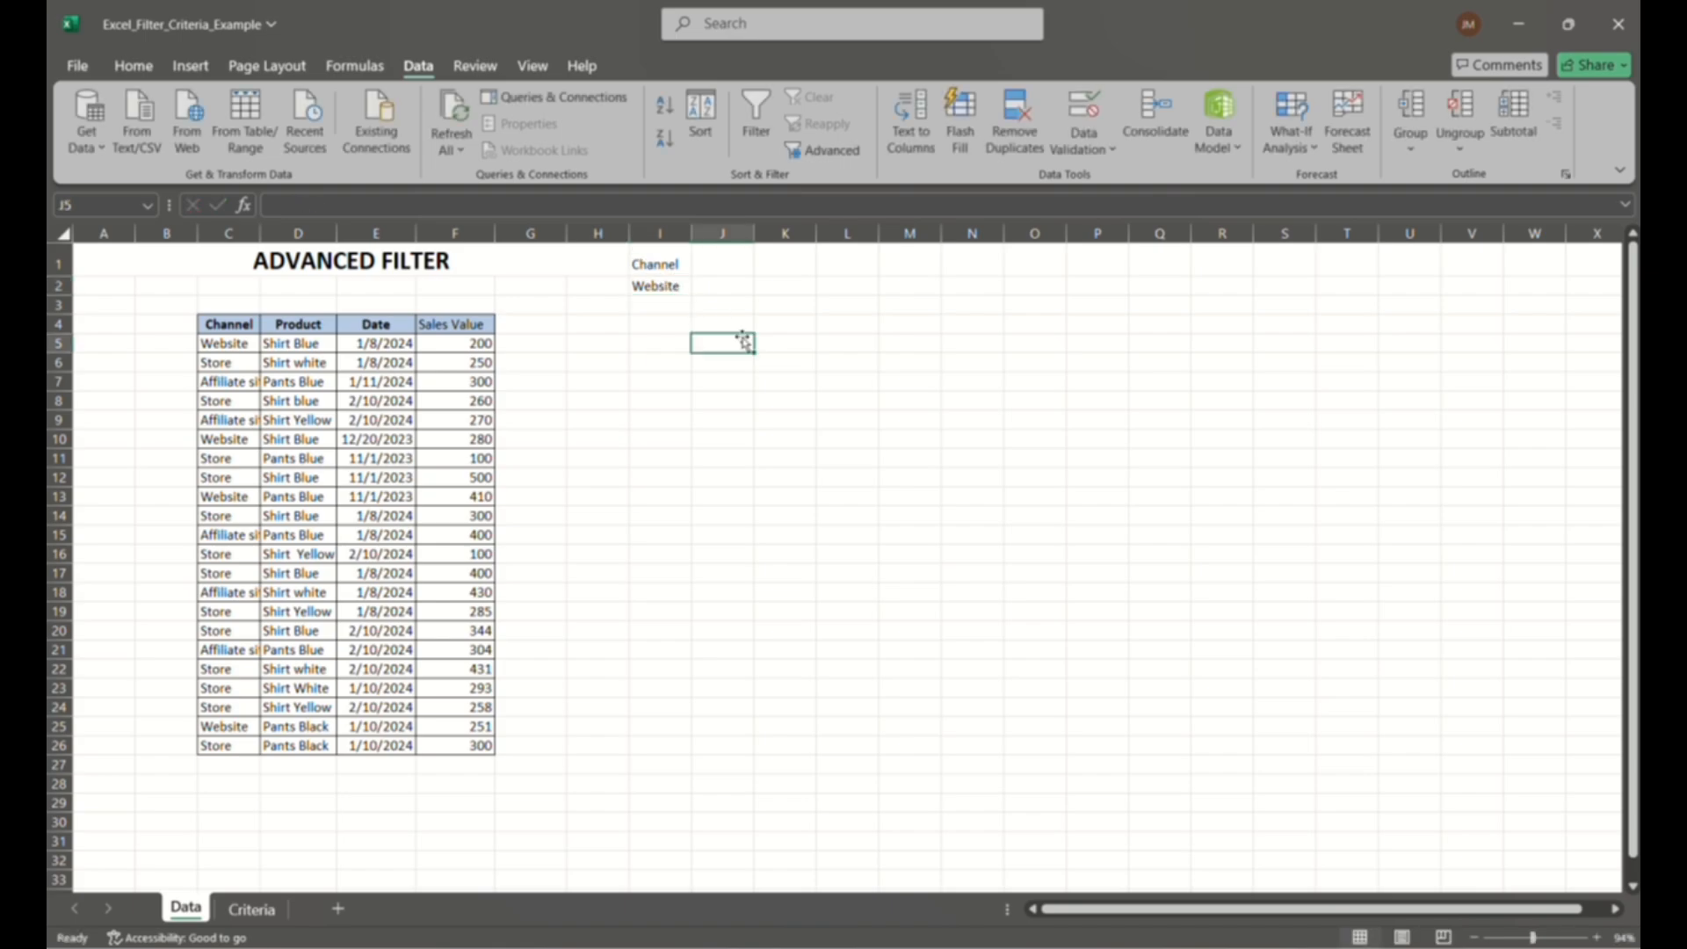
{"action": "left_click", "coordinate": [735, 41]}
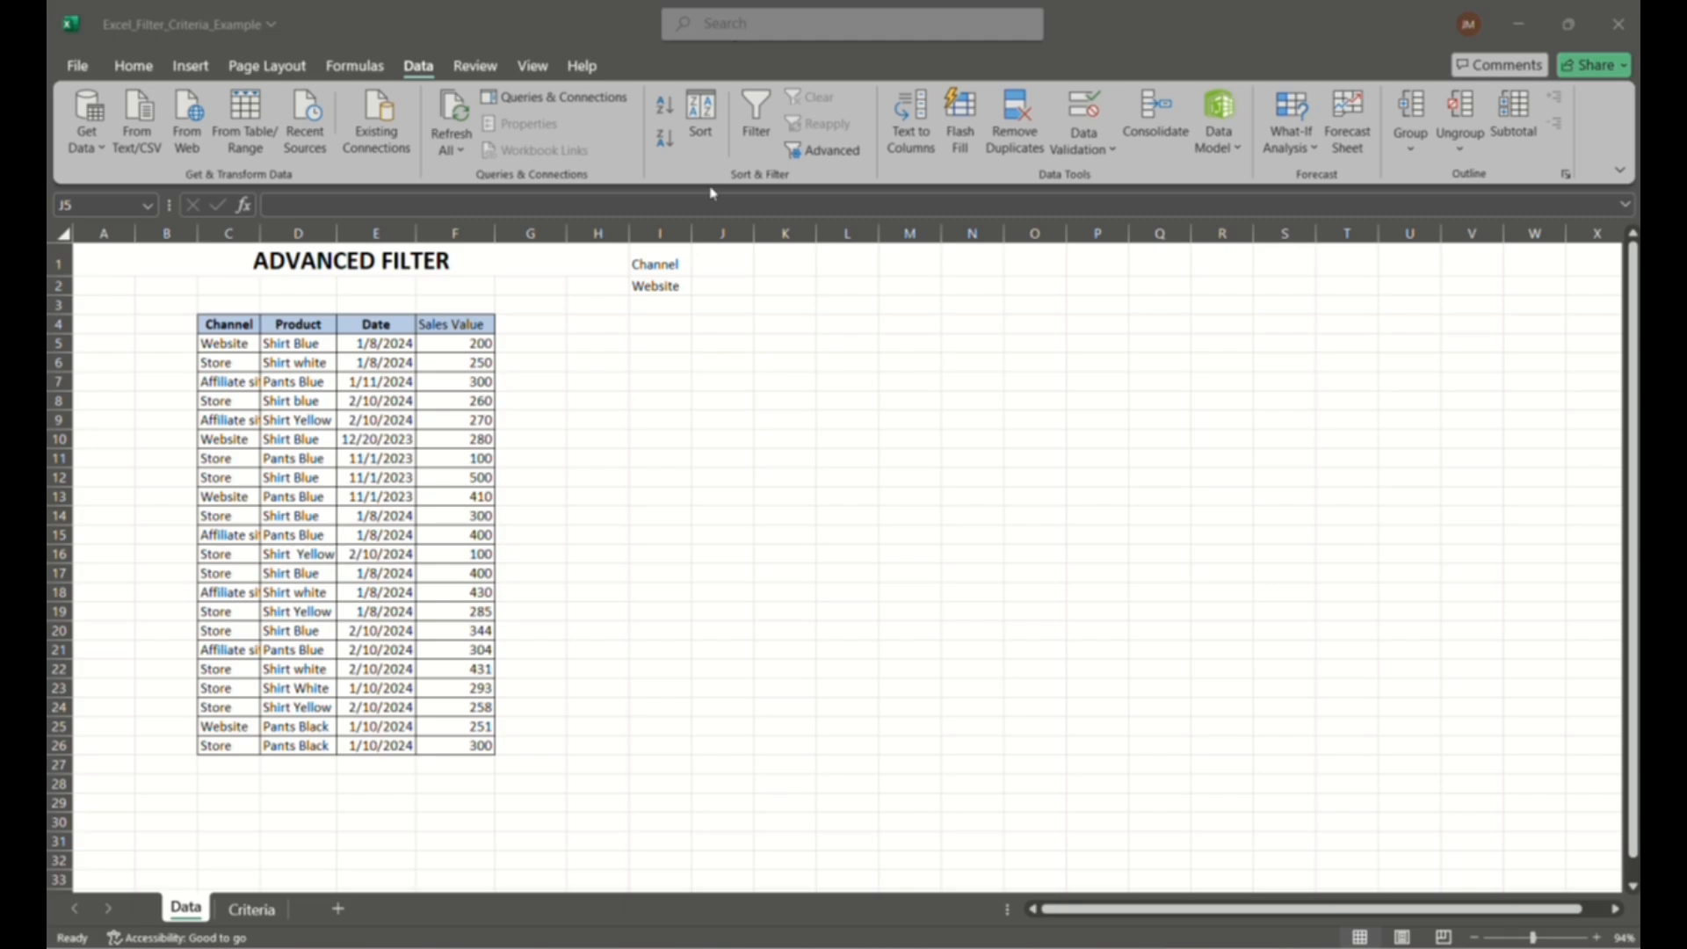
{"action": "left_click", "coordinate": [826, 152]}
{"action": "left_click", "coordinate": [826, 153]}
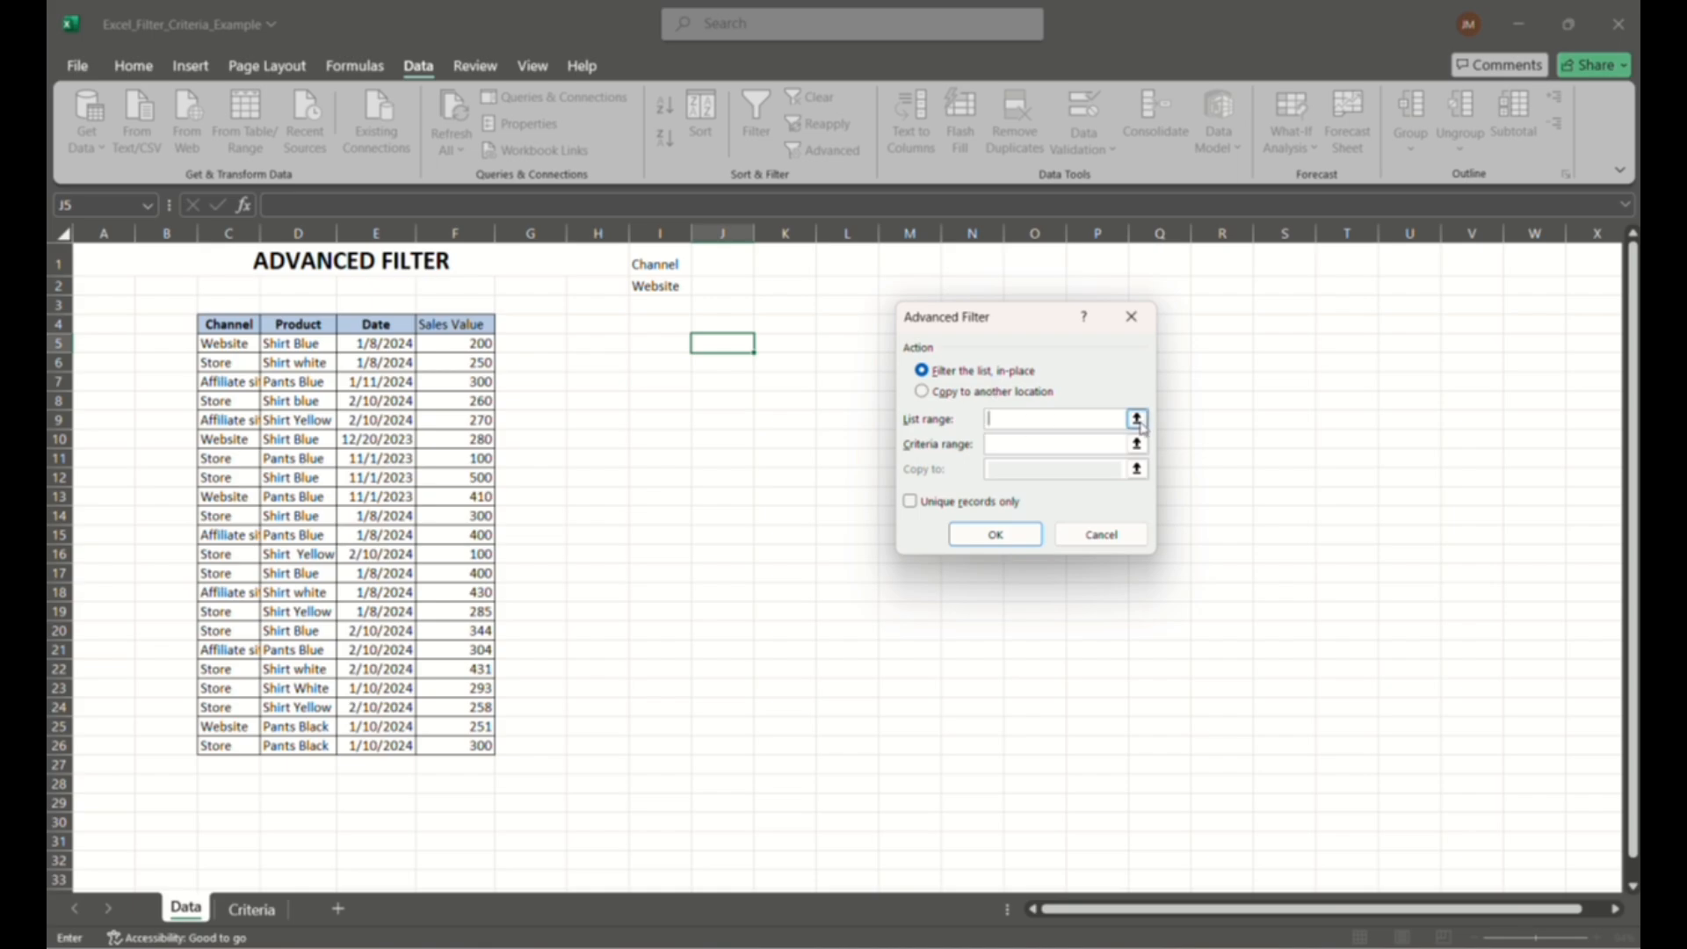
{"action": "left_click", "coordinate": [1136, 419]}
{"action": "left_click", "coordinate": [1143, 343]}
{"action": "left_click", "coordinate": [1060, 538]}
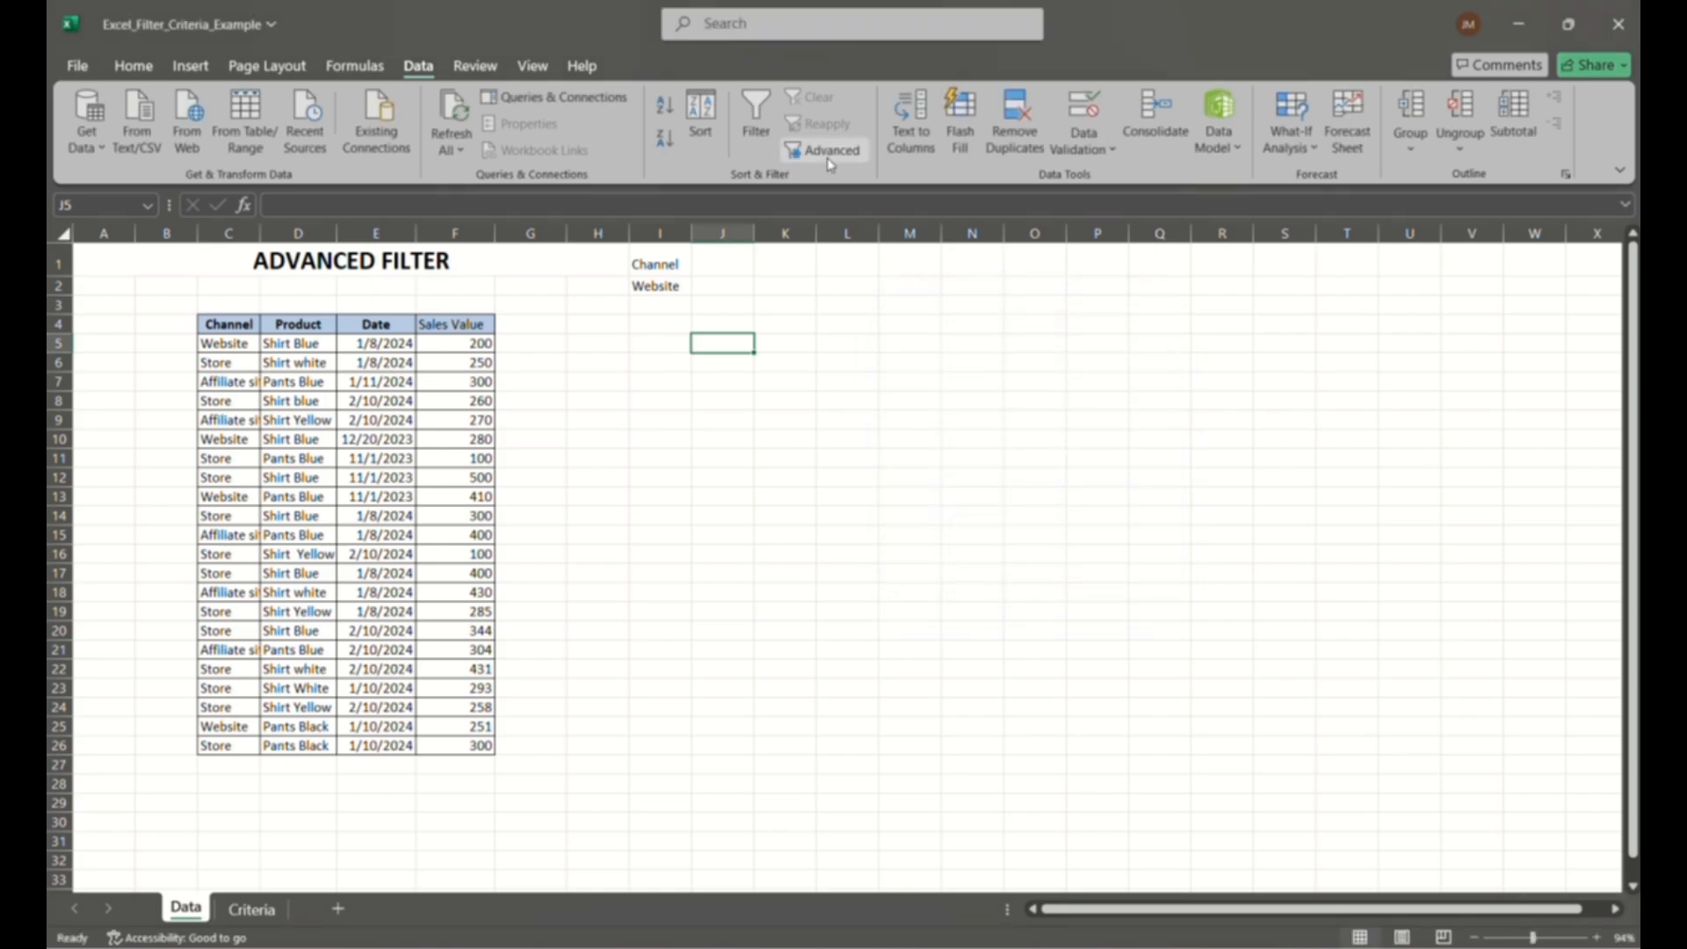
{"action": "left_click", "coordinate": [827, 157]}
{"action": "left_click", "coordinate": [814, 342]}
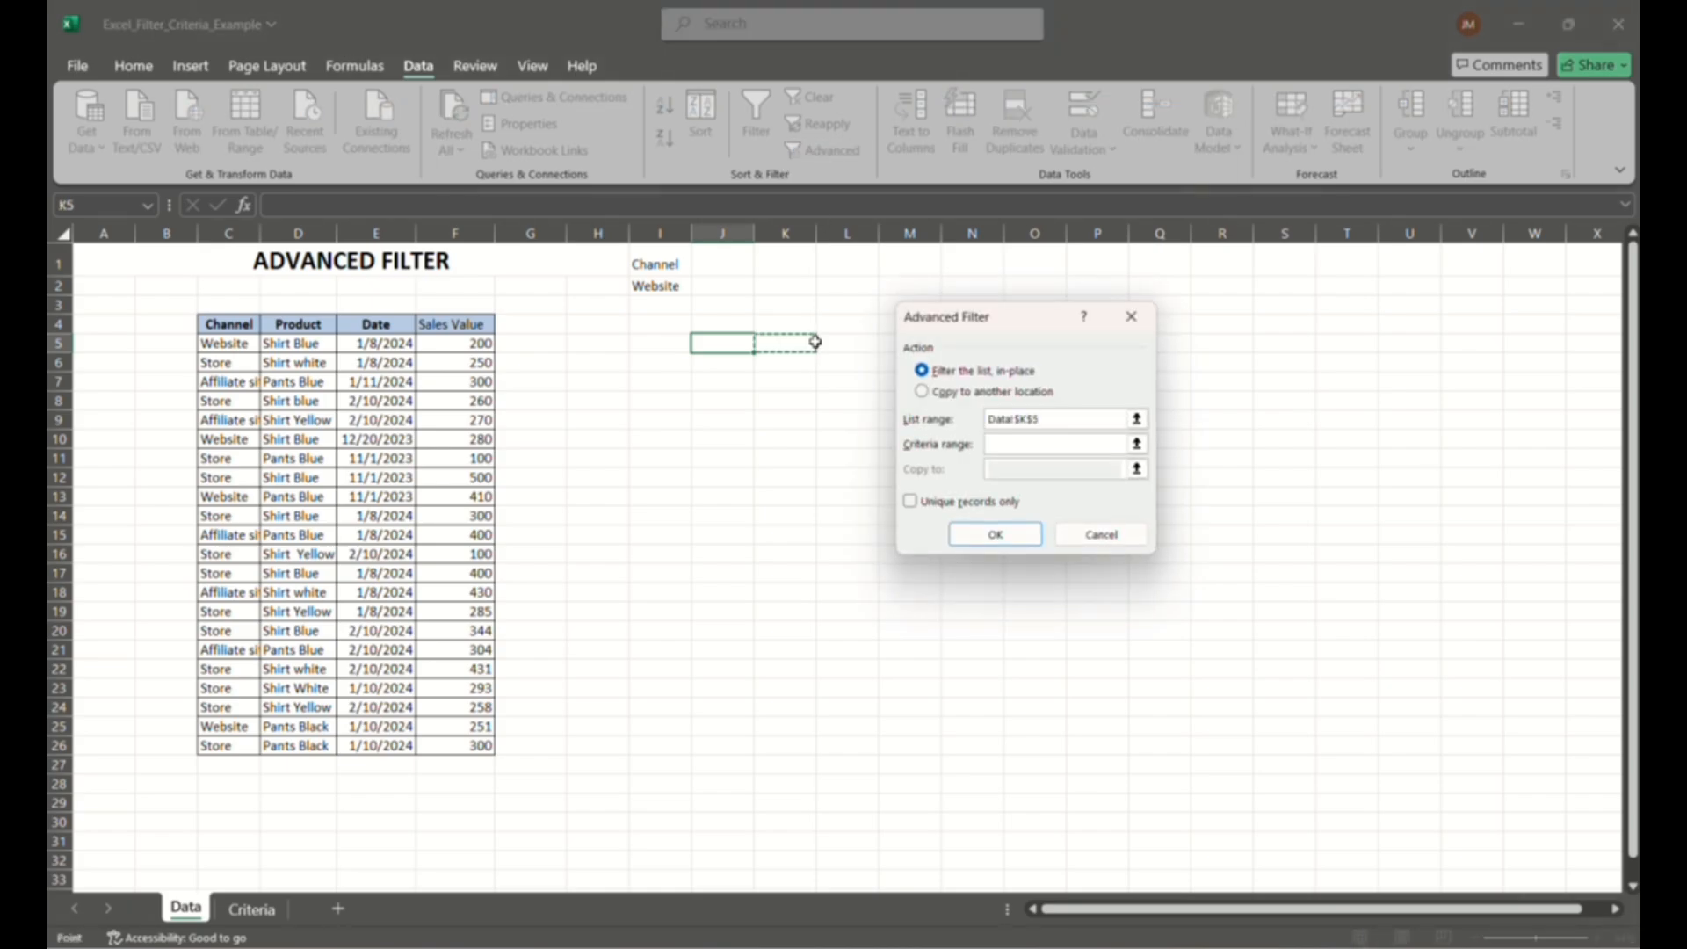
{"action": "left_click", "coordinate": [1131, 317]}
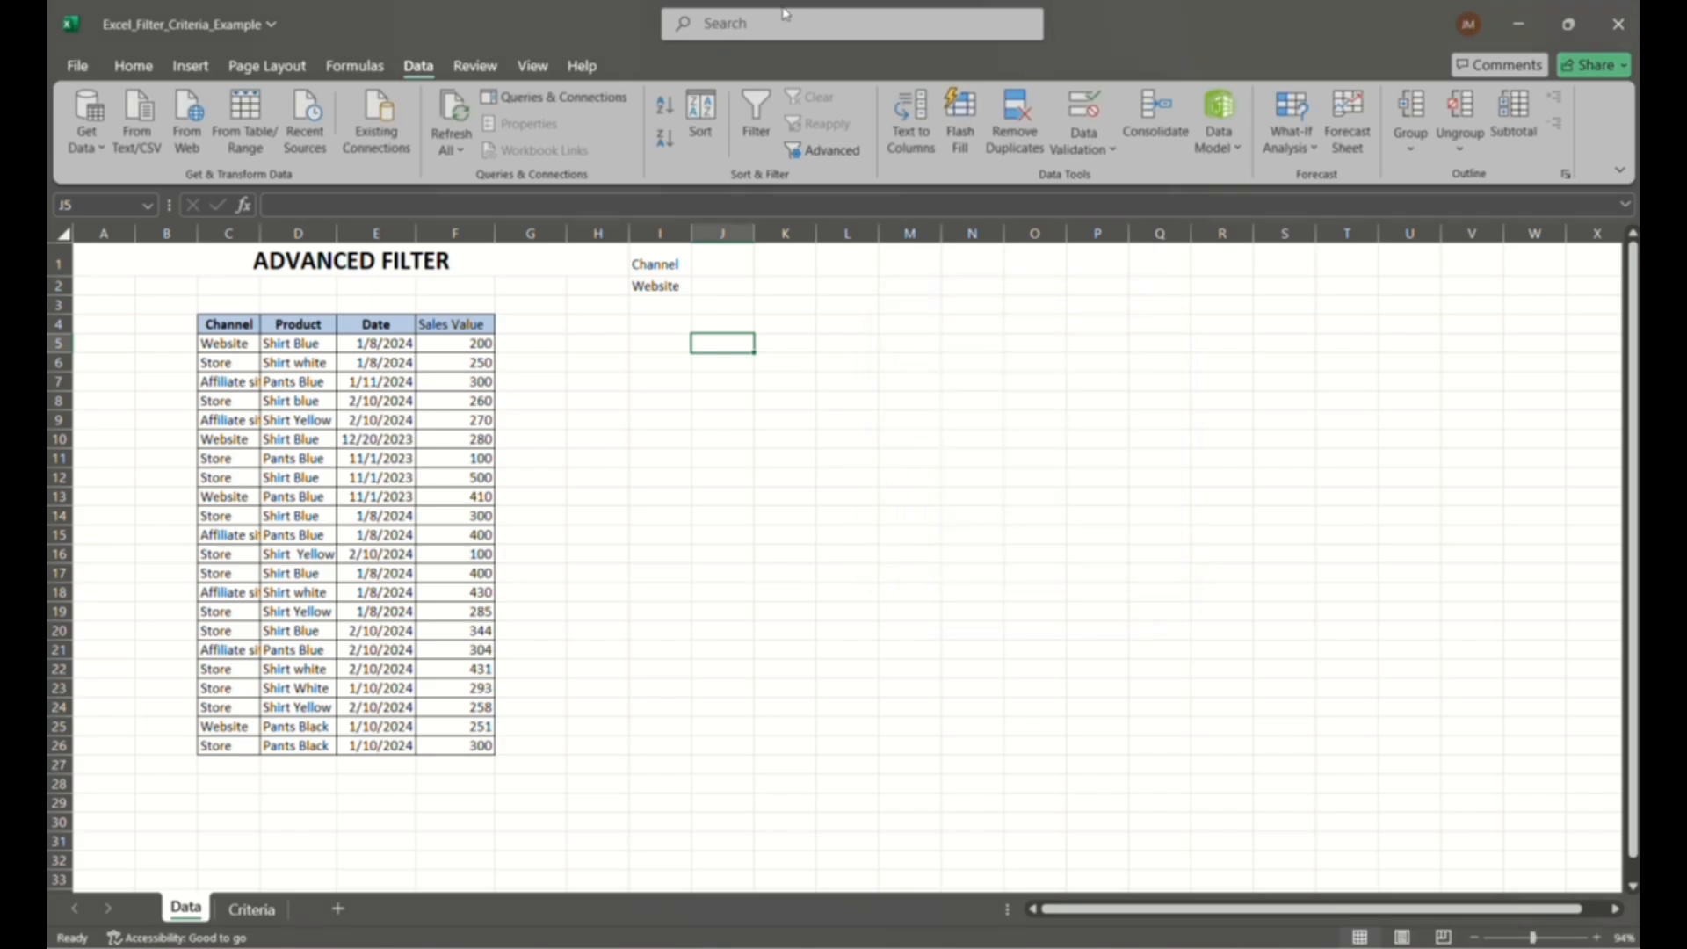
- Filter the sales table C4:F26 in place with an Advanced Filter using criteria range I1:I2, and undo the filter
{"action": "left_click", "coordinate": [823, 152]}
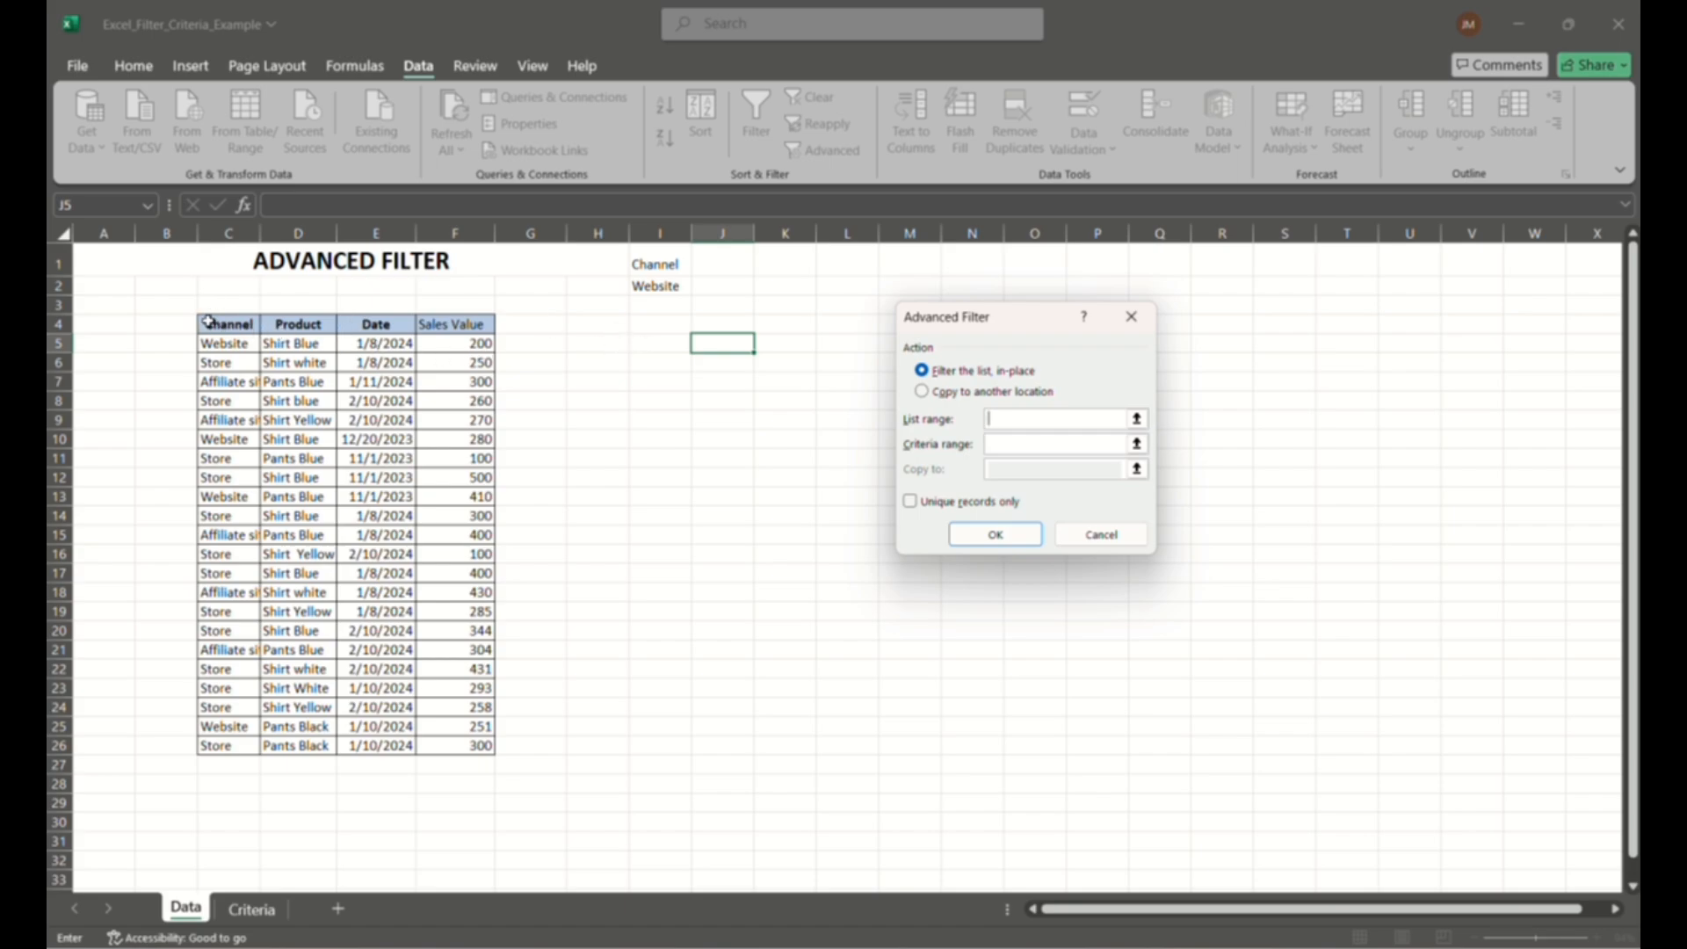
{"action": "left_click_drag", "start_coordinate": [209, 321], "coordinate": [472, 752]}
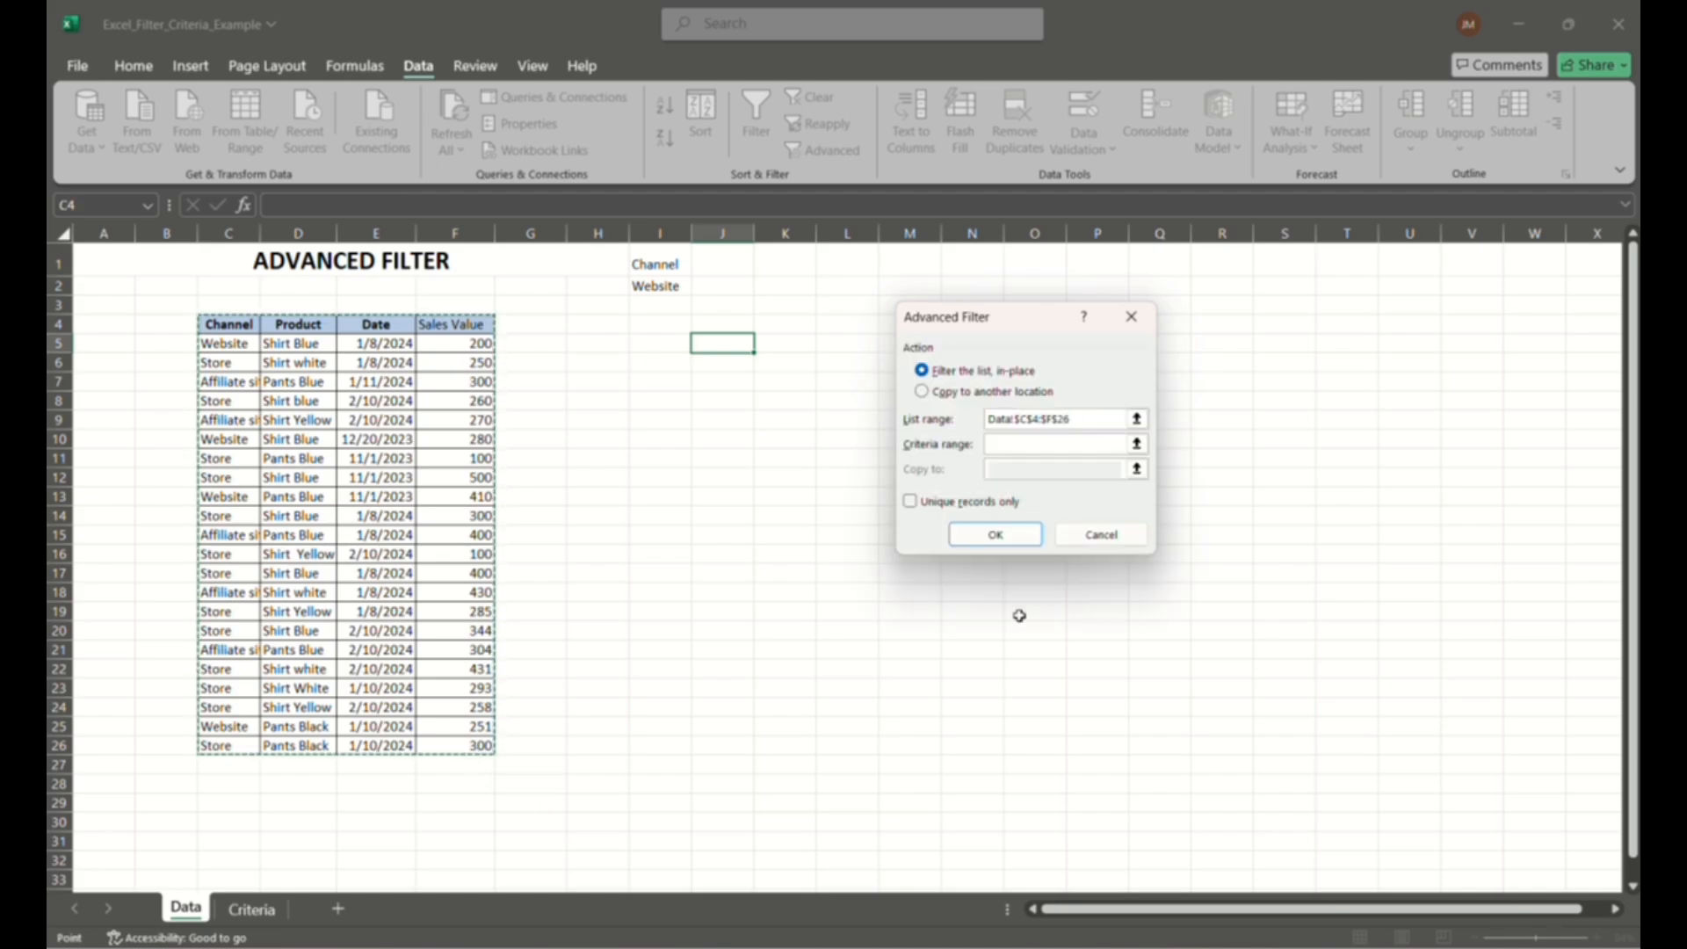
{"action": "left_click", "coordinate": [1063, 444]}
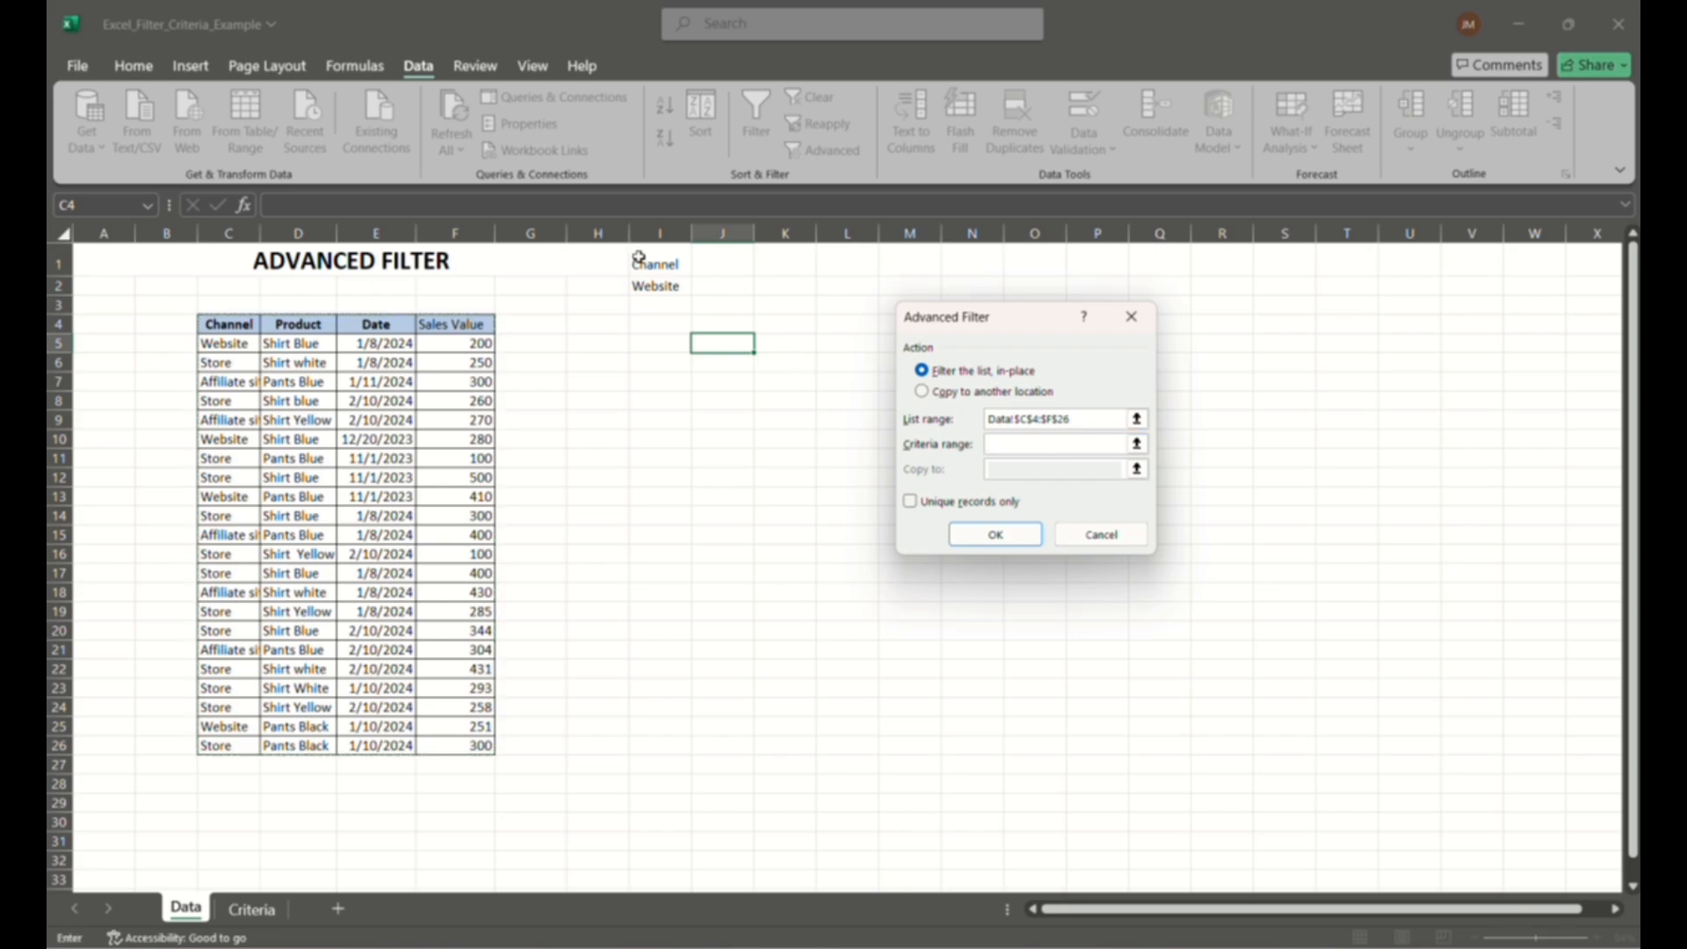
{"action": "left_click_drag", "start_coordinate": [638, 258], "coordinate": [670, 291]}
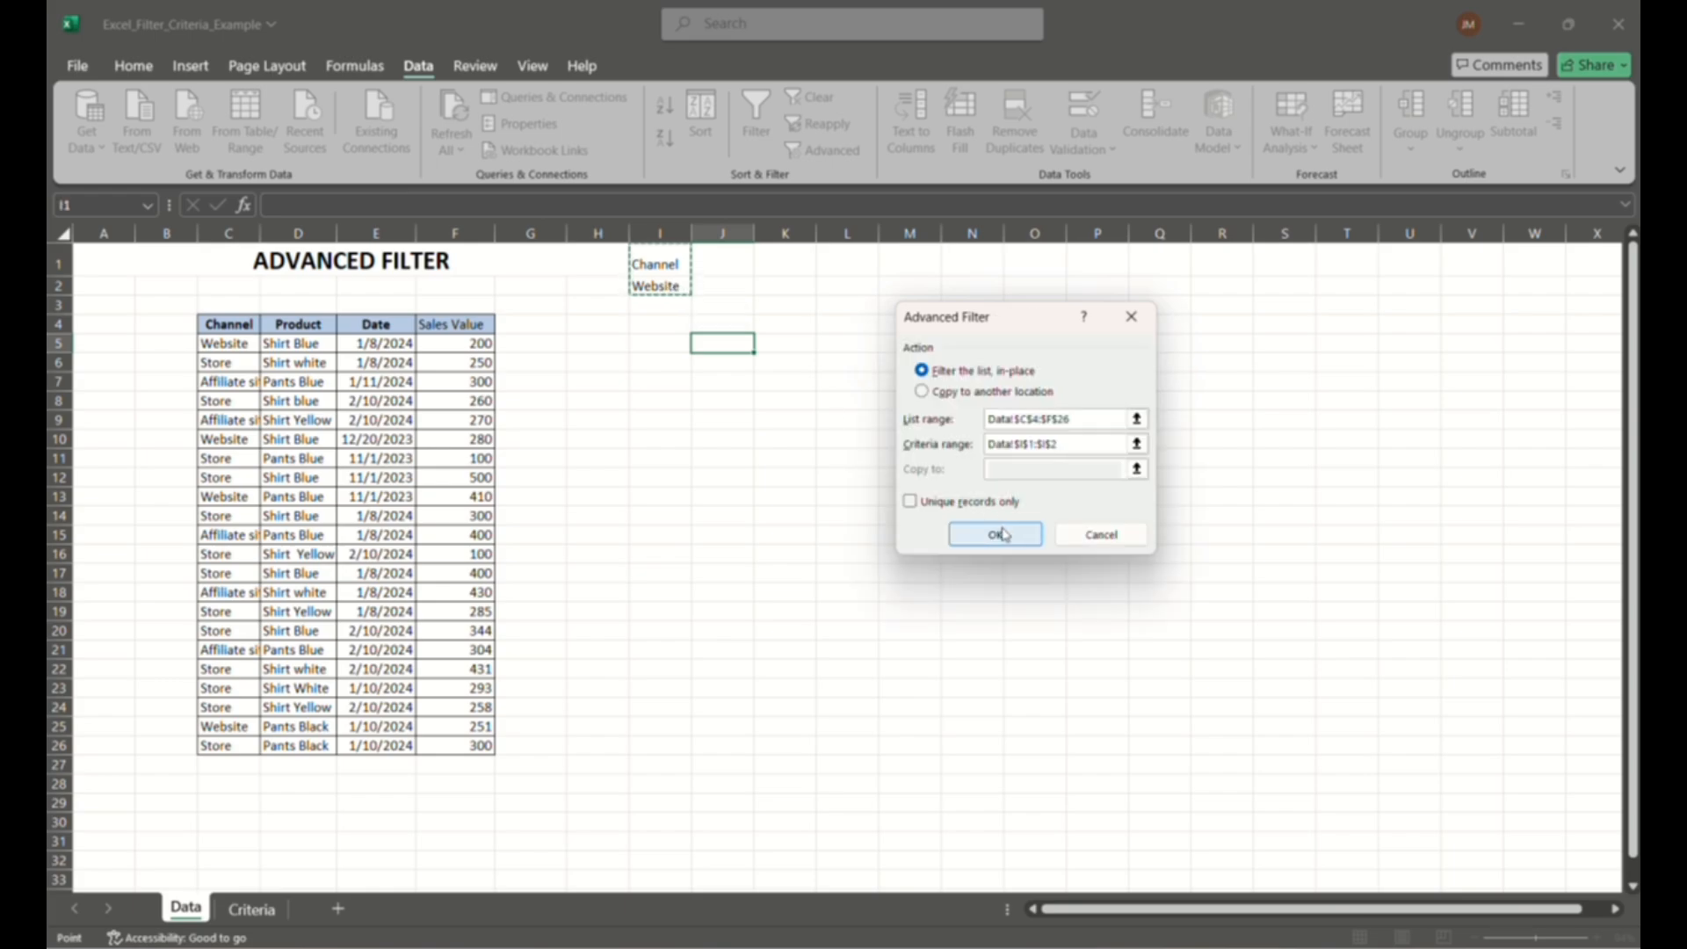
{"action": "left_click", "coordinate": [1002, 533]}
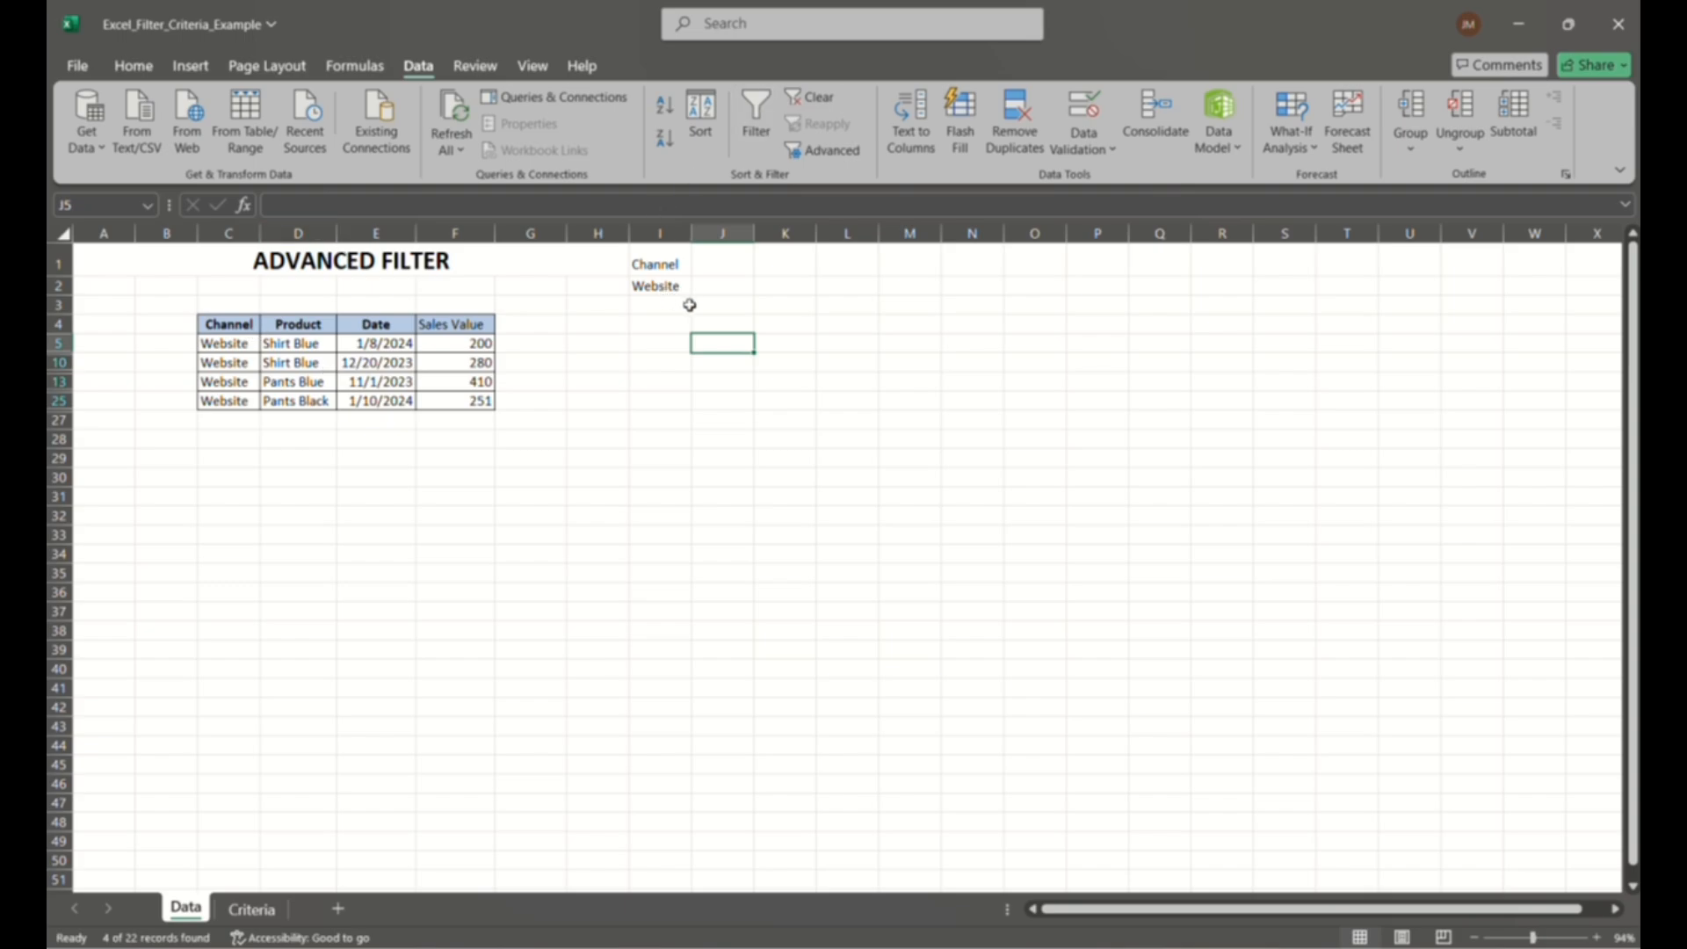
{"action": "key", "text": "ctrl+z"}
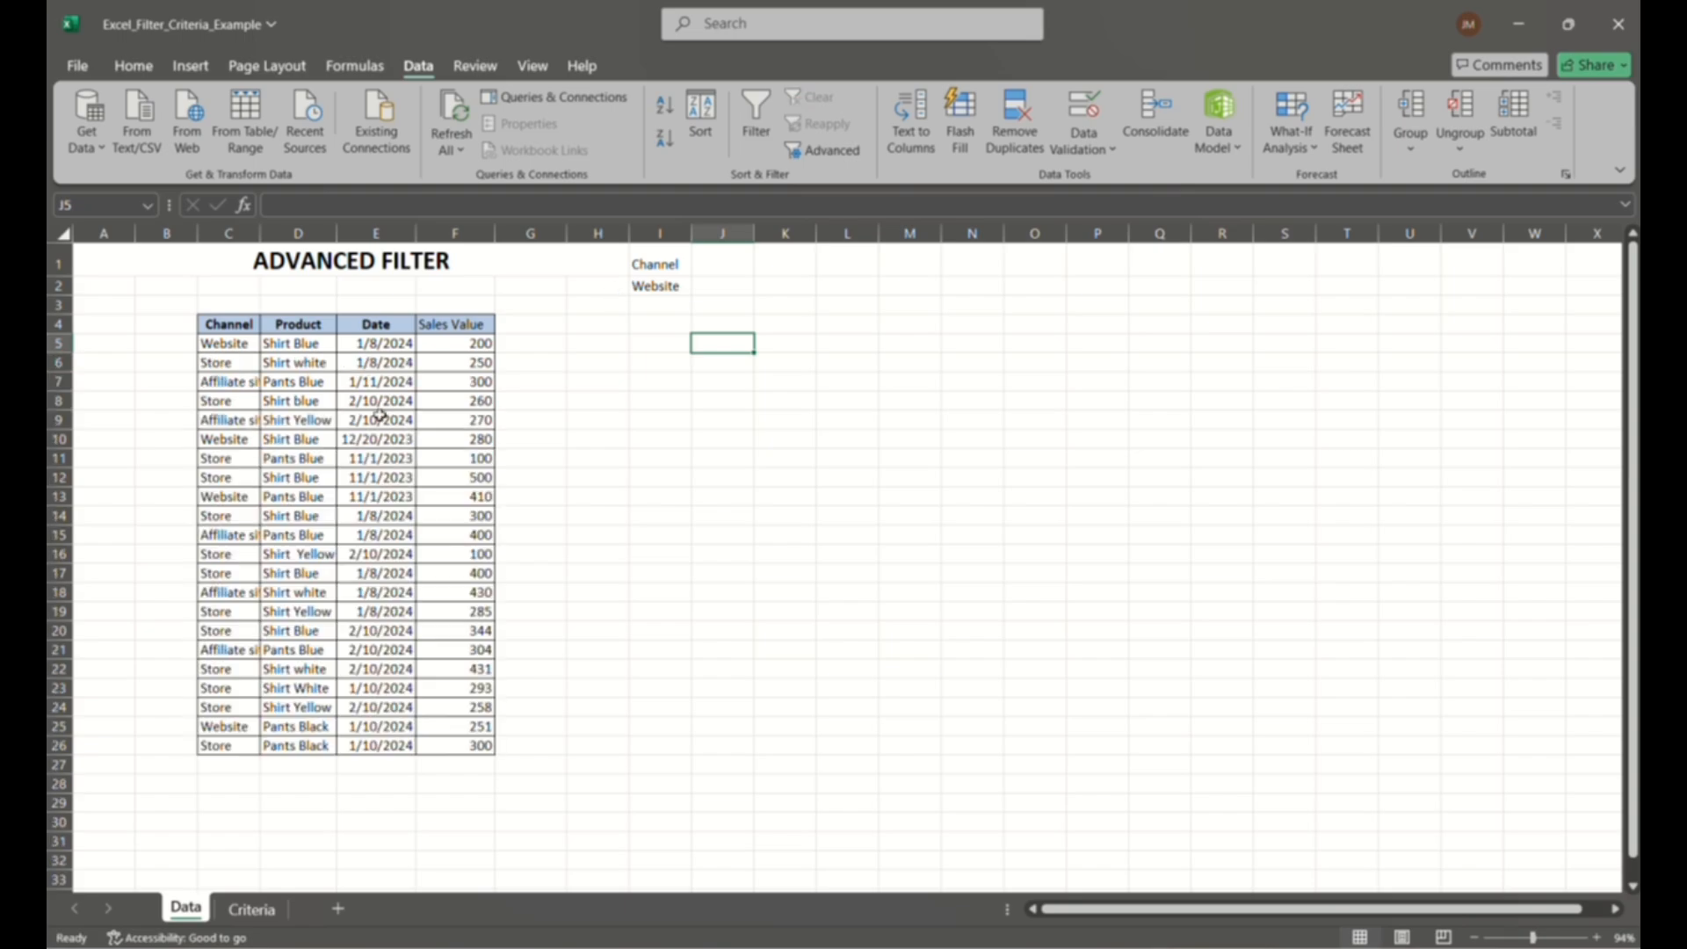
- Change the criteria heading in I1 to Product and the criteria value in I2 to Shirt Yellow
{"action": "left_click", "coordinate": [672, 287]}
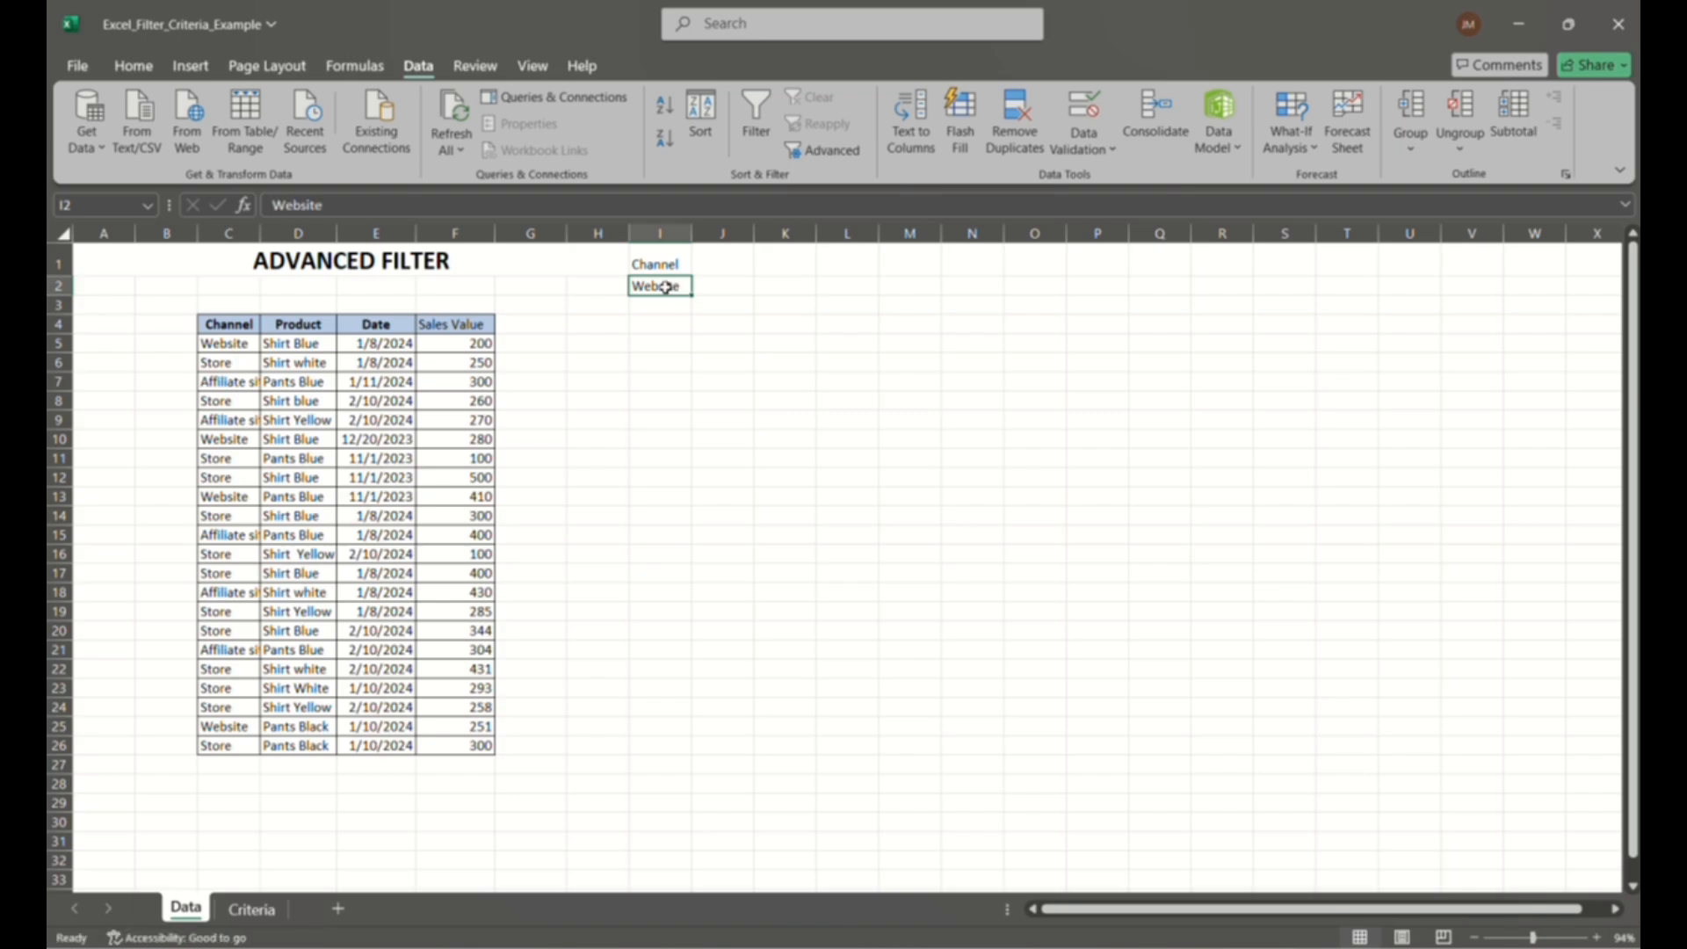
{"action": "double_click", "coordinate": [657, 264]}
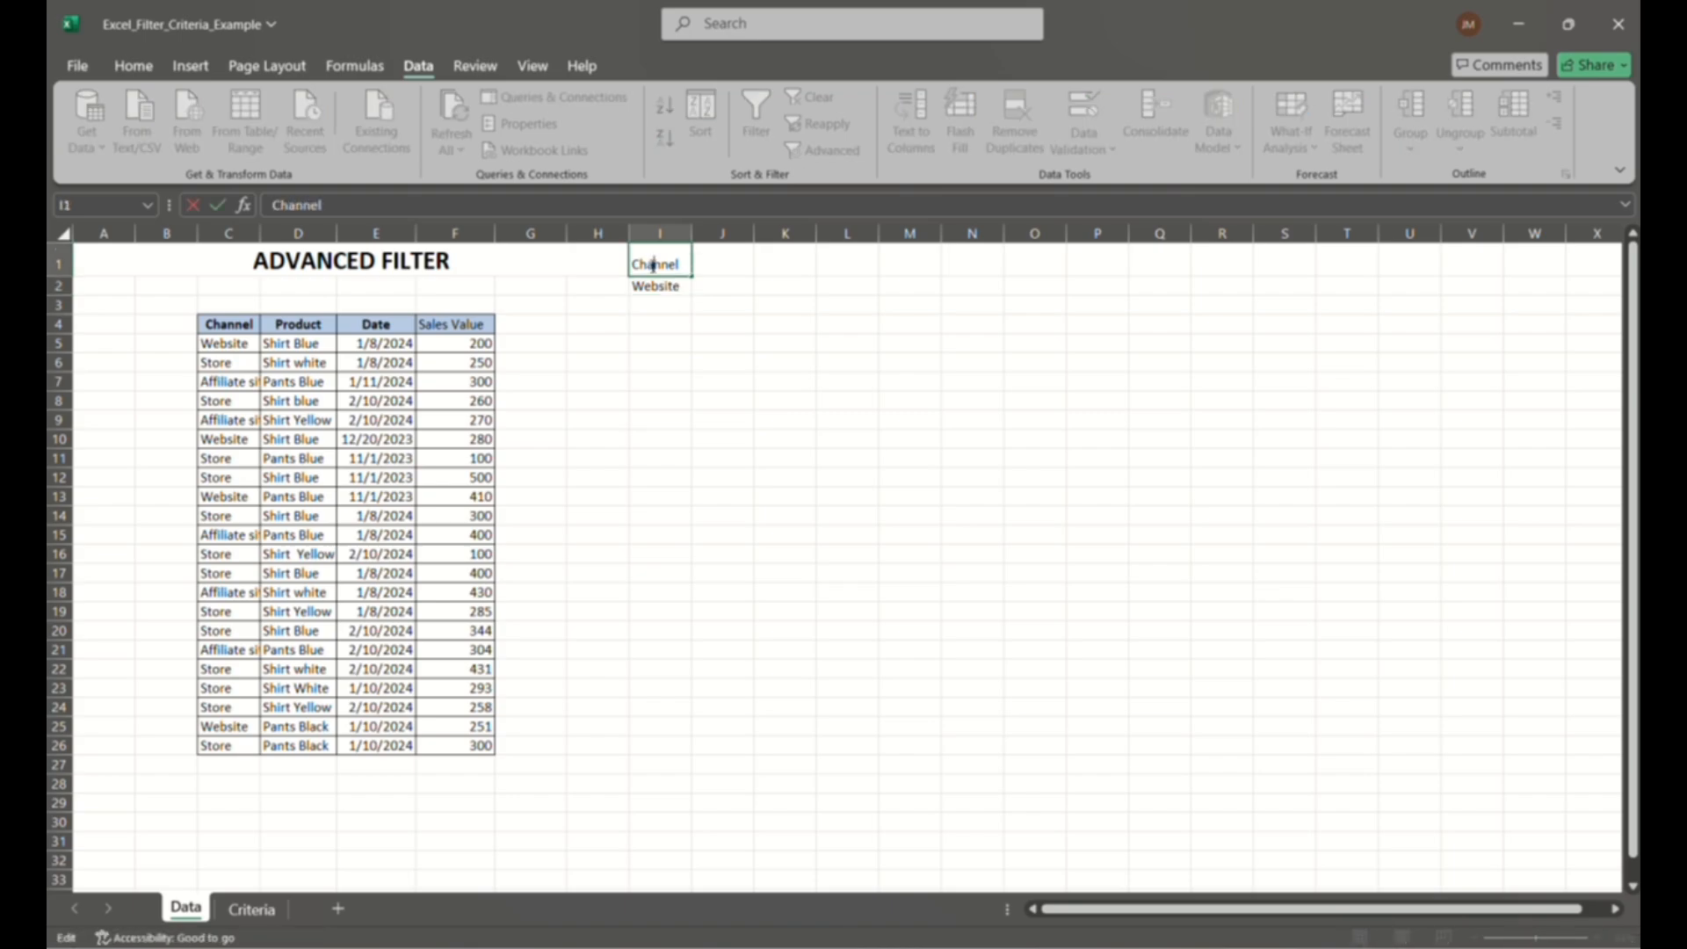
{"action": "left_click_drag", "start_coordinate": [682, 265], "coordinate": [631, 264]}
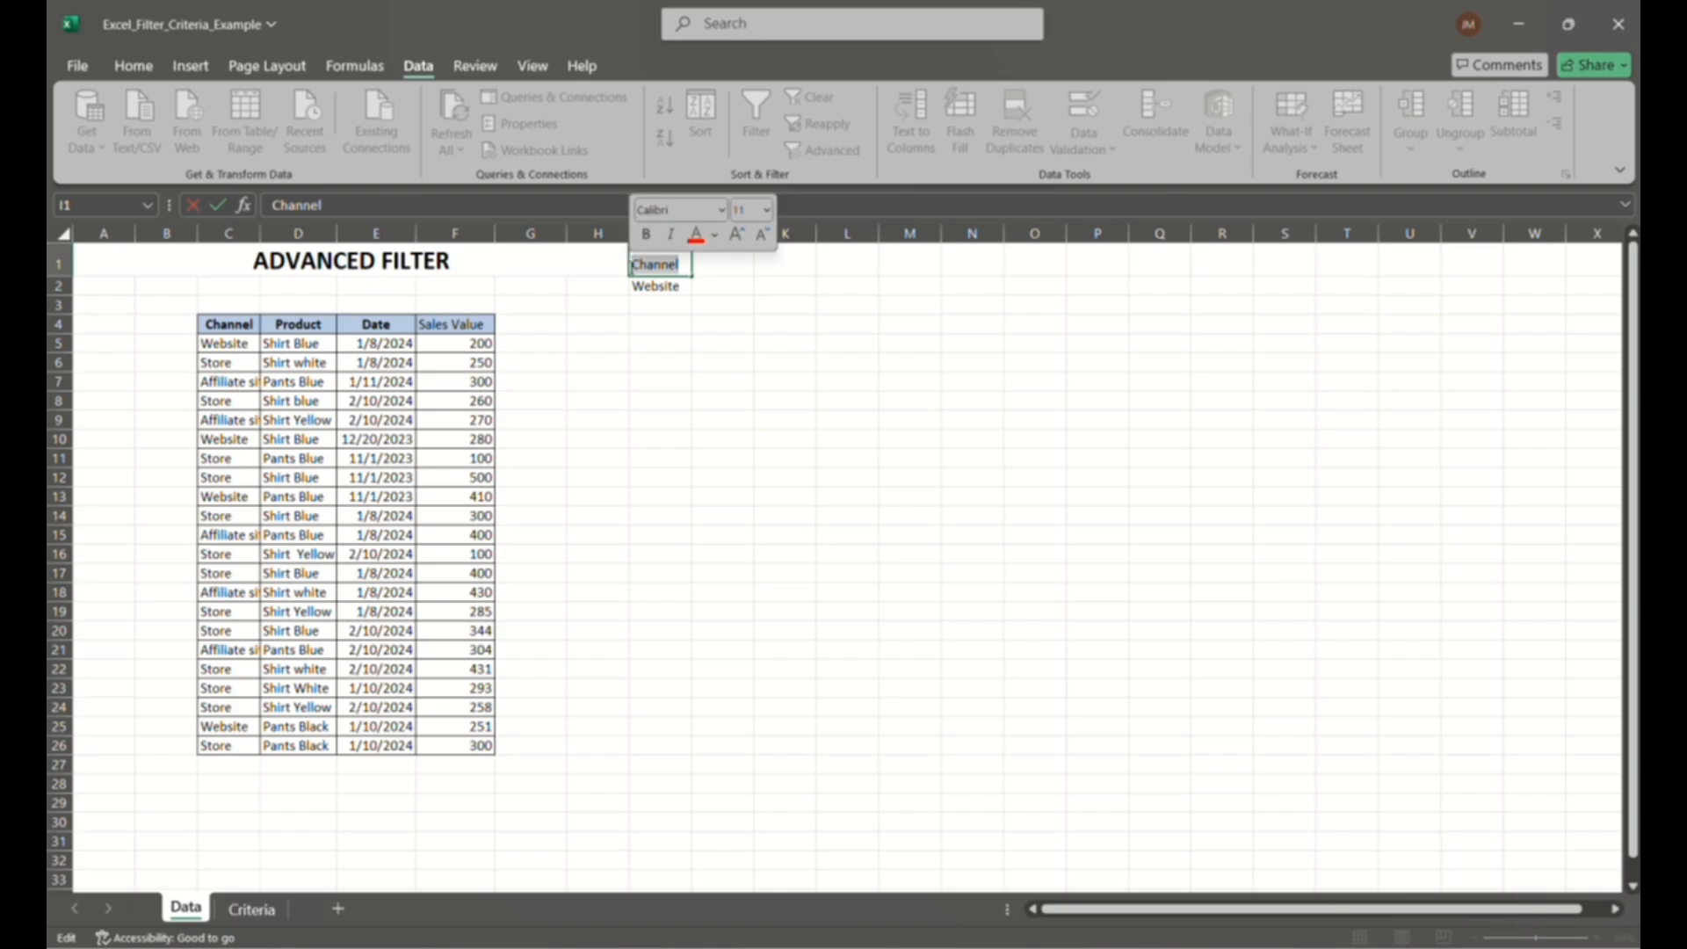
{"action": "type", "text": "Product"}
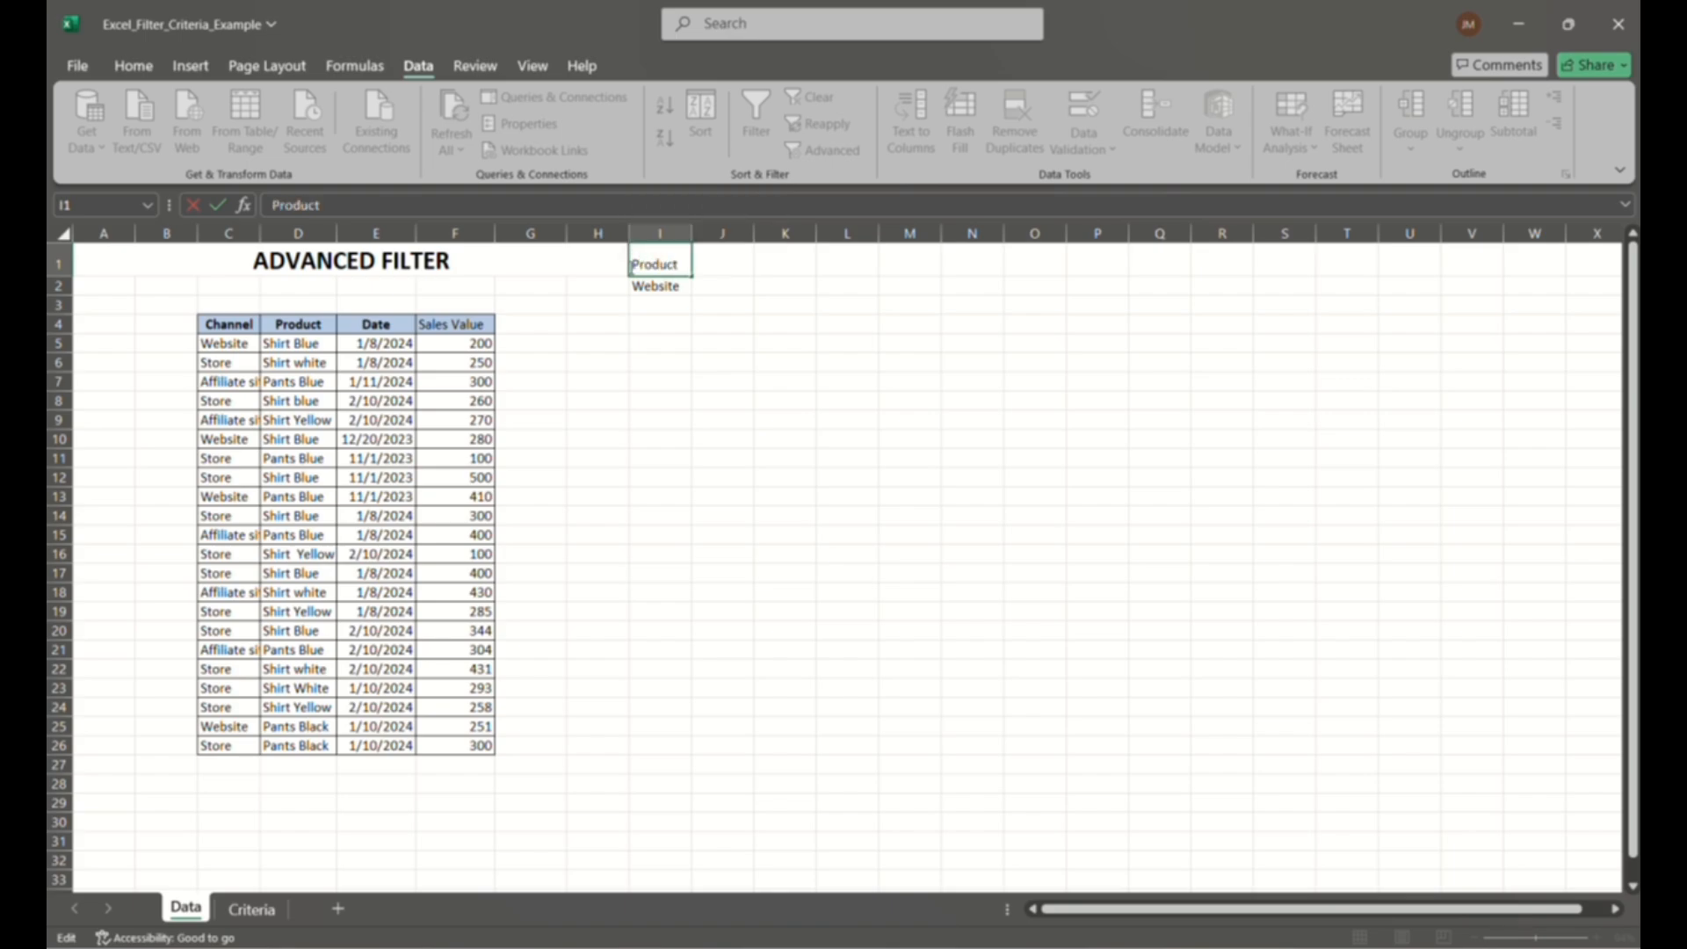
{"action": "left_click", "coordinate": [655, 287]}
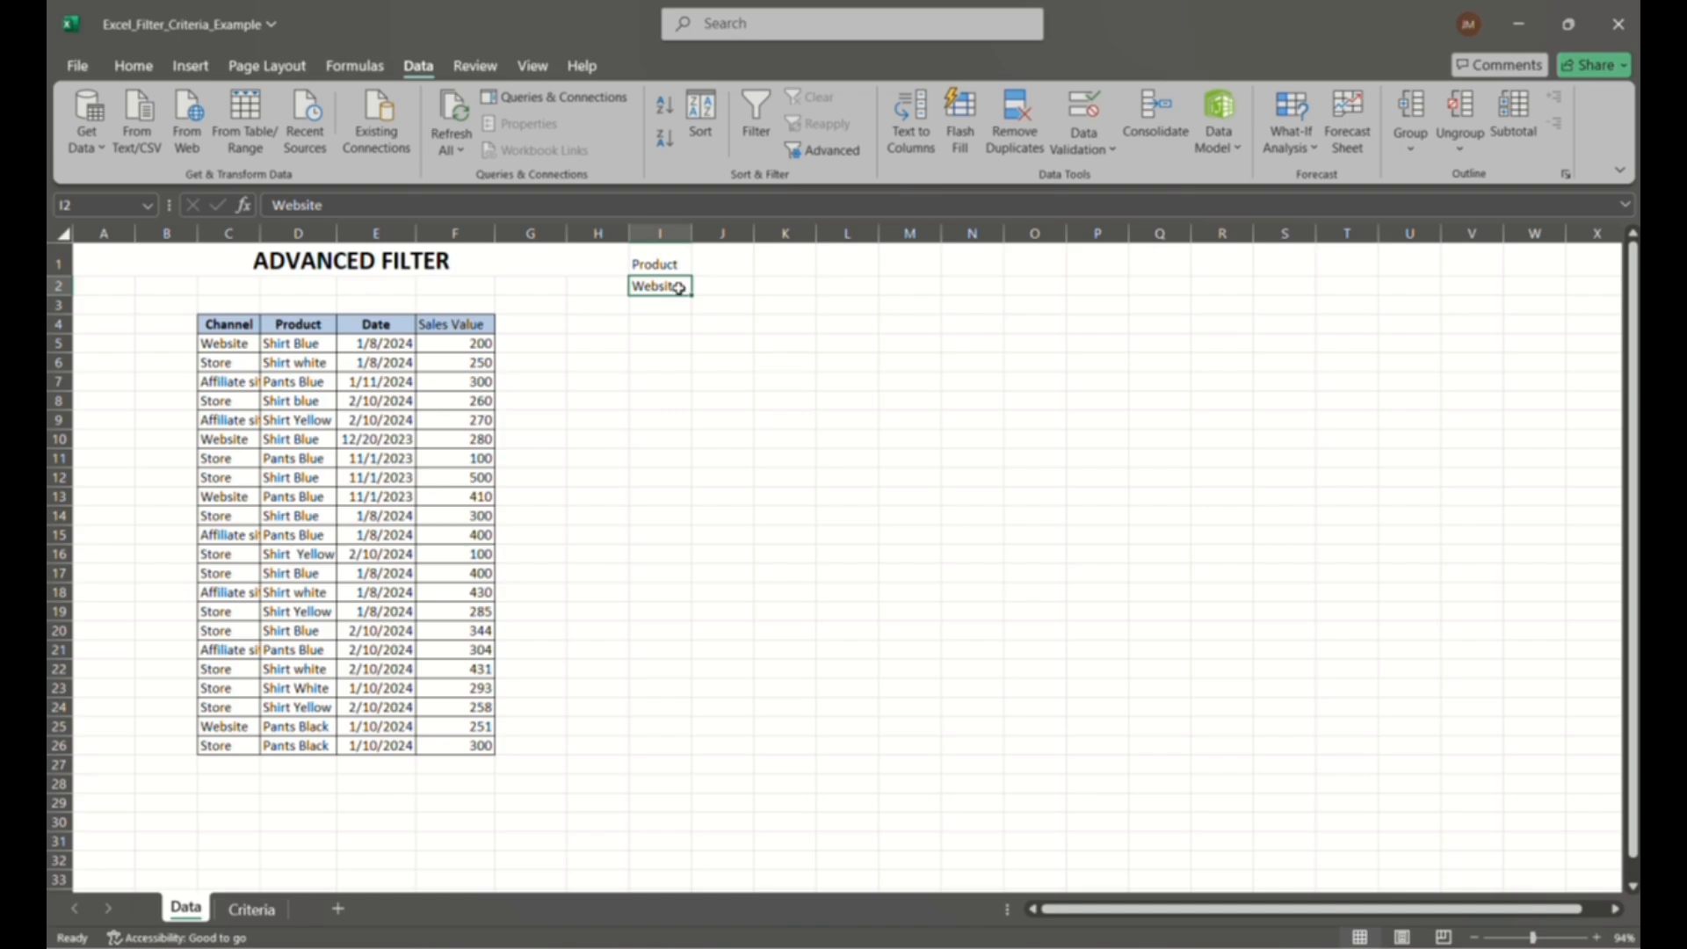
{"action": "type", "text": "Shirt"}
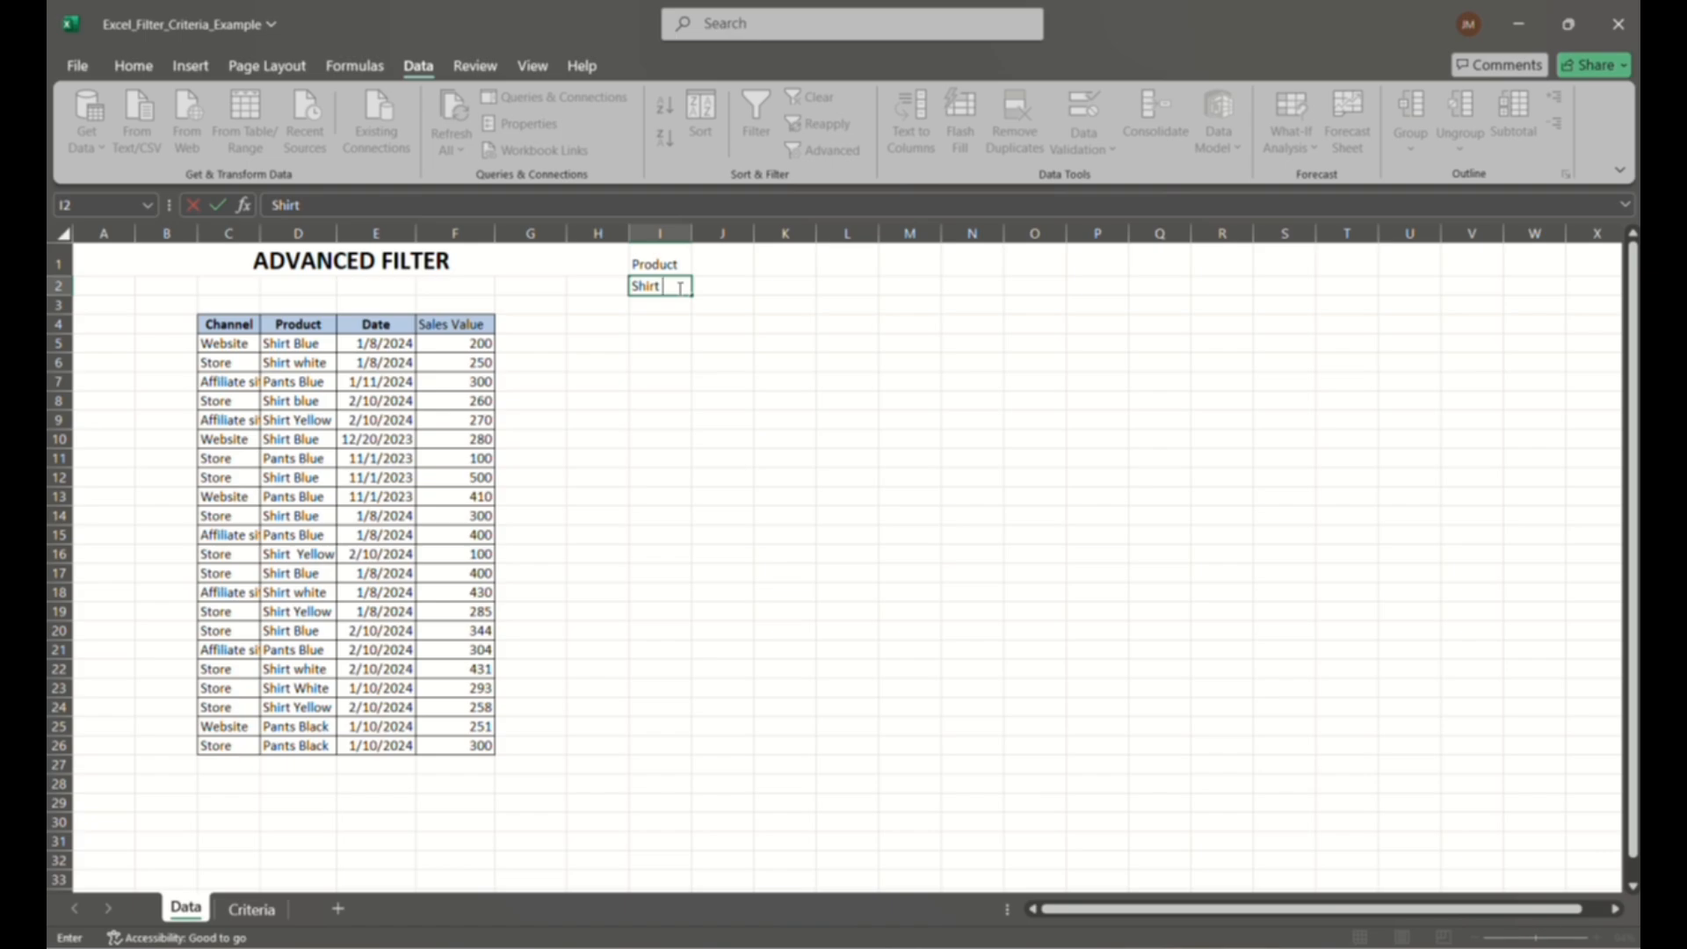
{"action": "type", "text": "Yellow"}
{"action": "key", "text": "Return"}
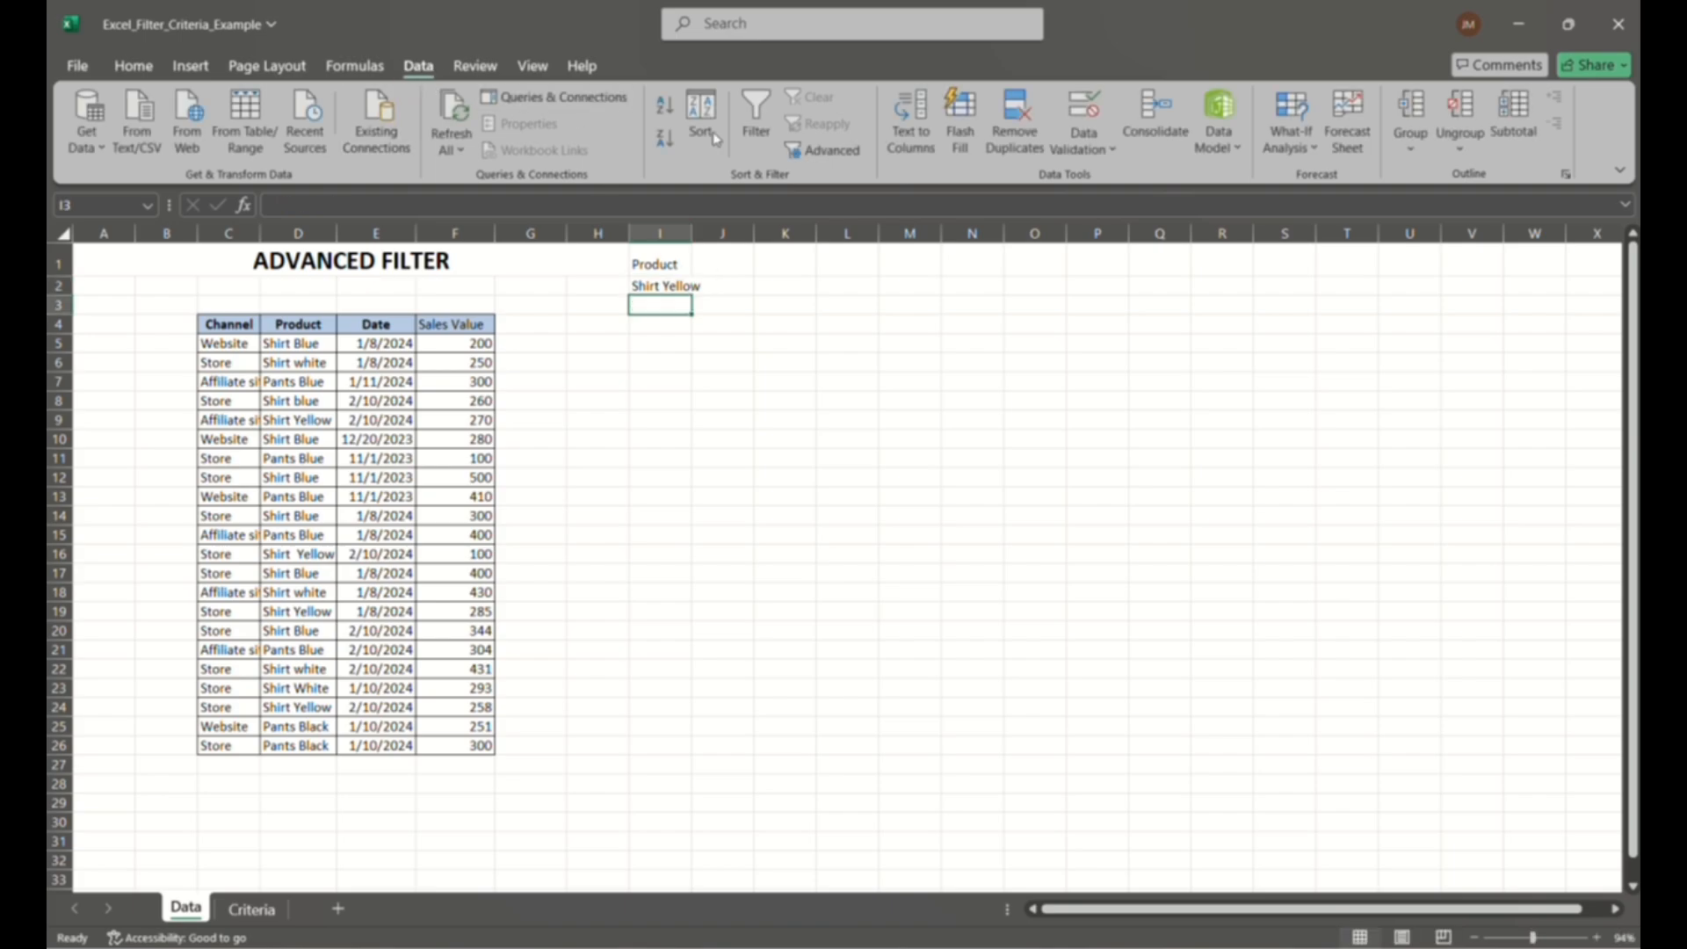
- Apply an in-place Advanced Filter to list range C4:F26, using the Product criteria in I1:I2
{"action": "left_click", "coordinate": [821, 150]}
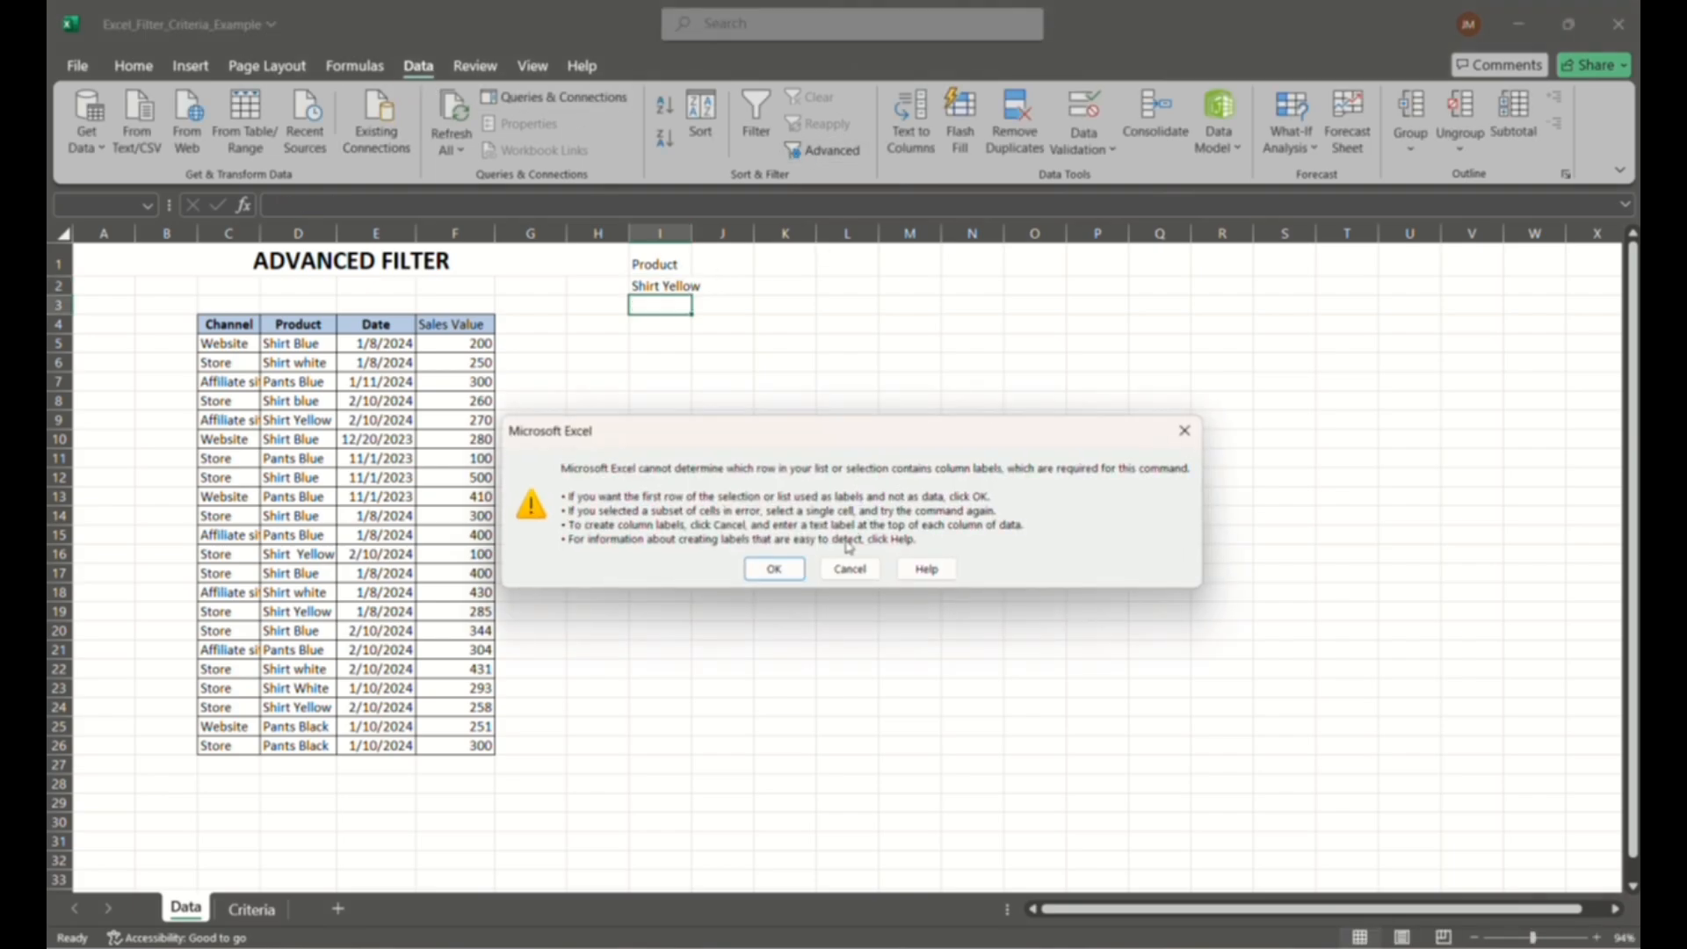
{"action": "left_click", "coordinate": [773, 569]}
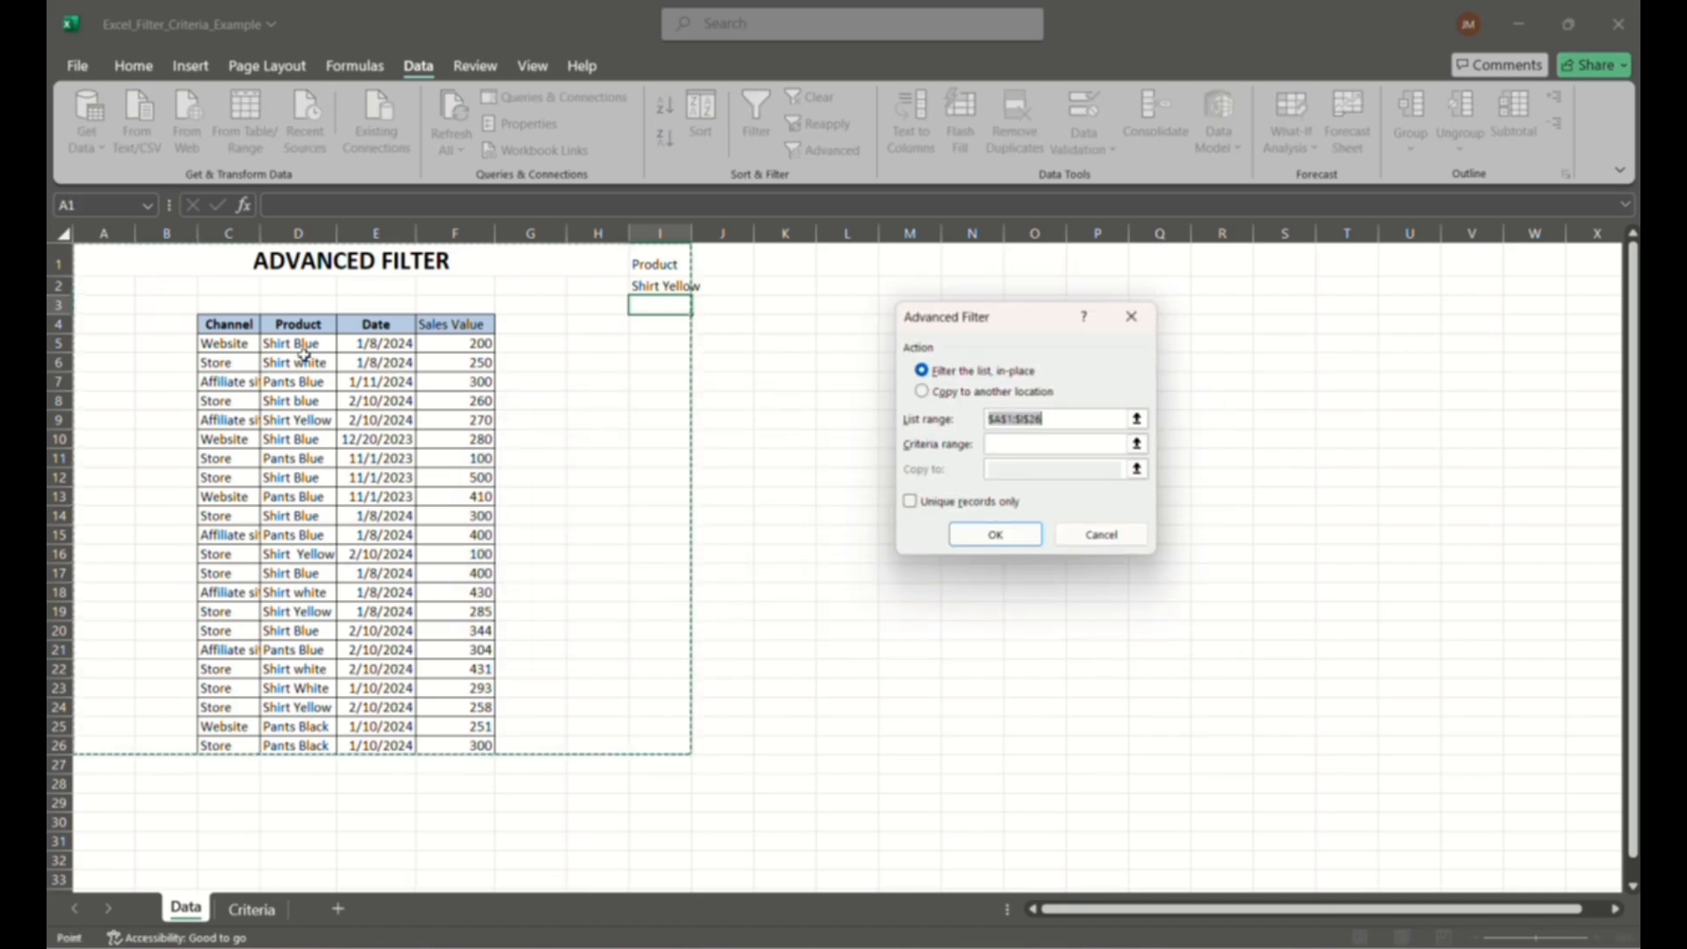
{"action": "left_click_drag", "start_coordinate": [214, 327], "coordinate": [452, 743]}
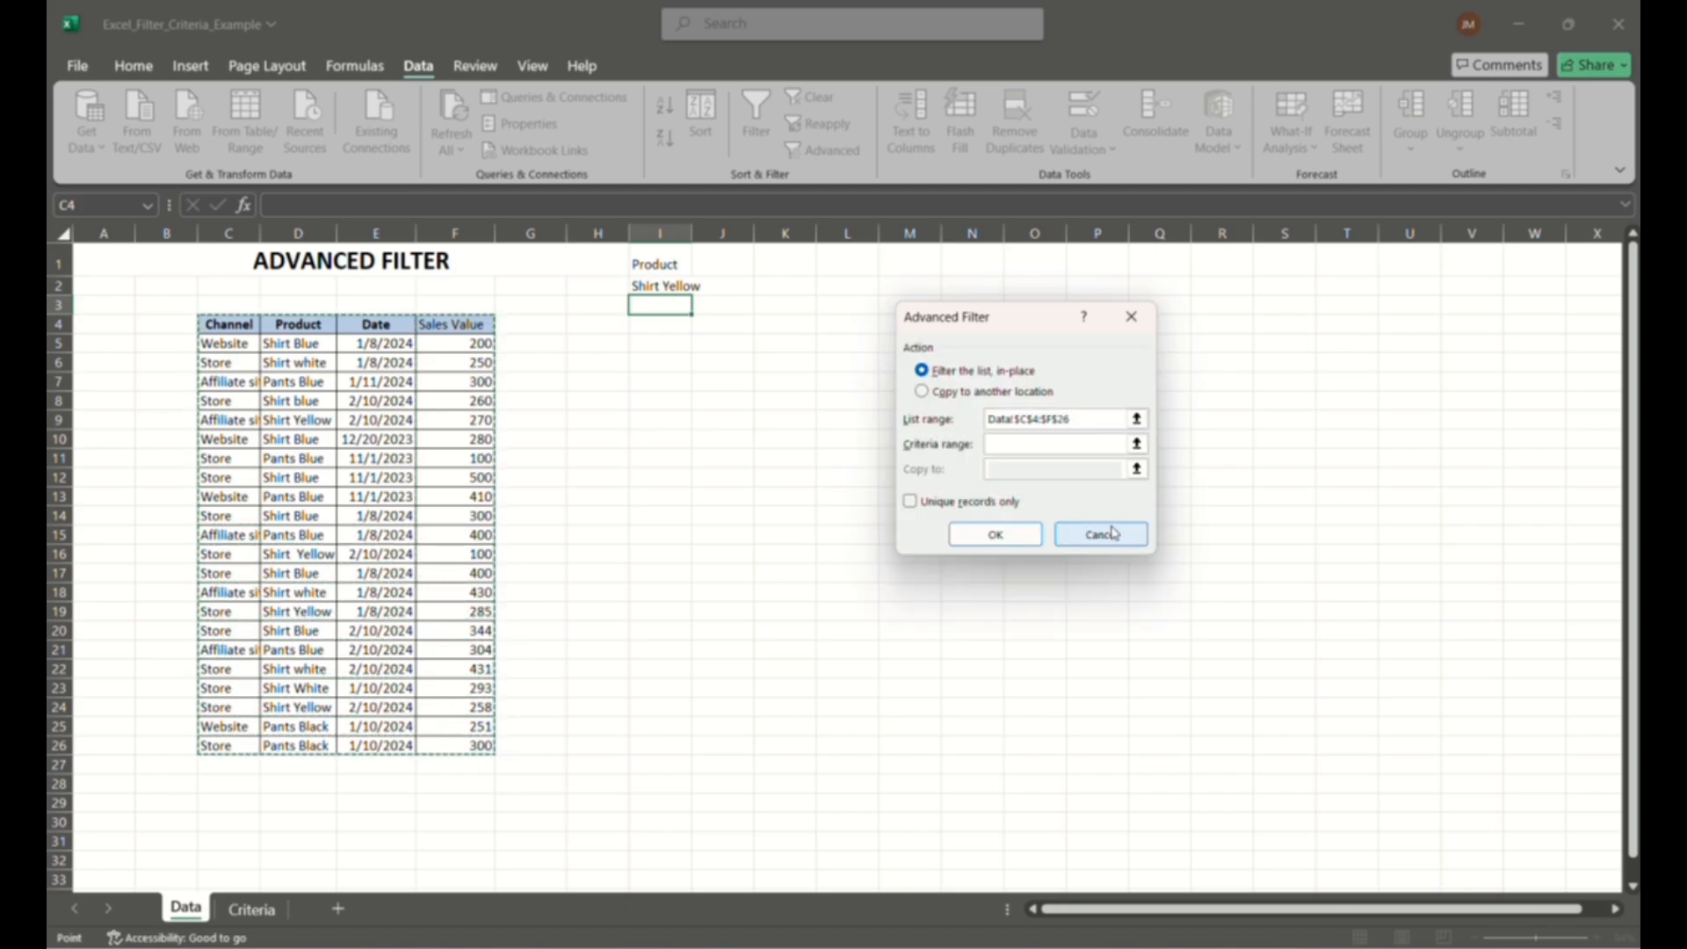
{"action": "left_click", "coordinate": [1019, 443]}
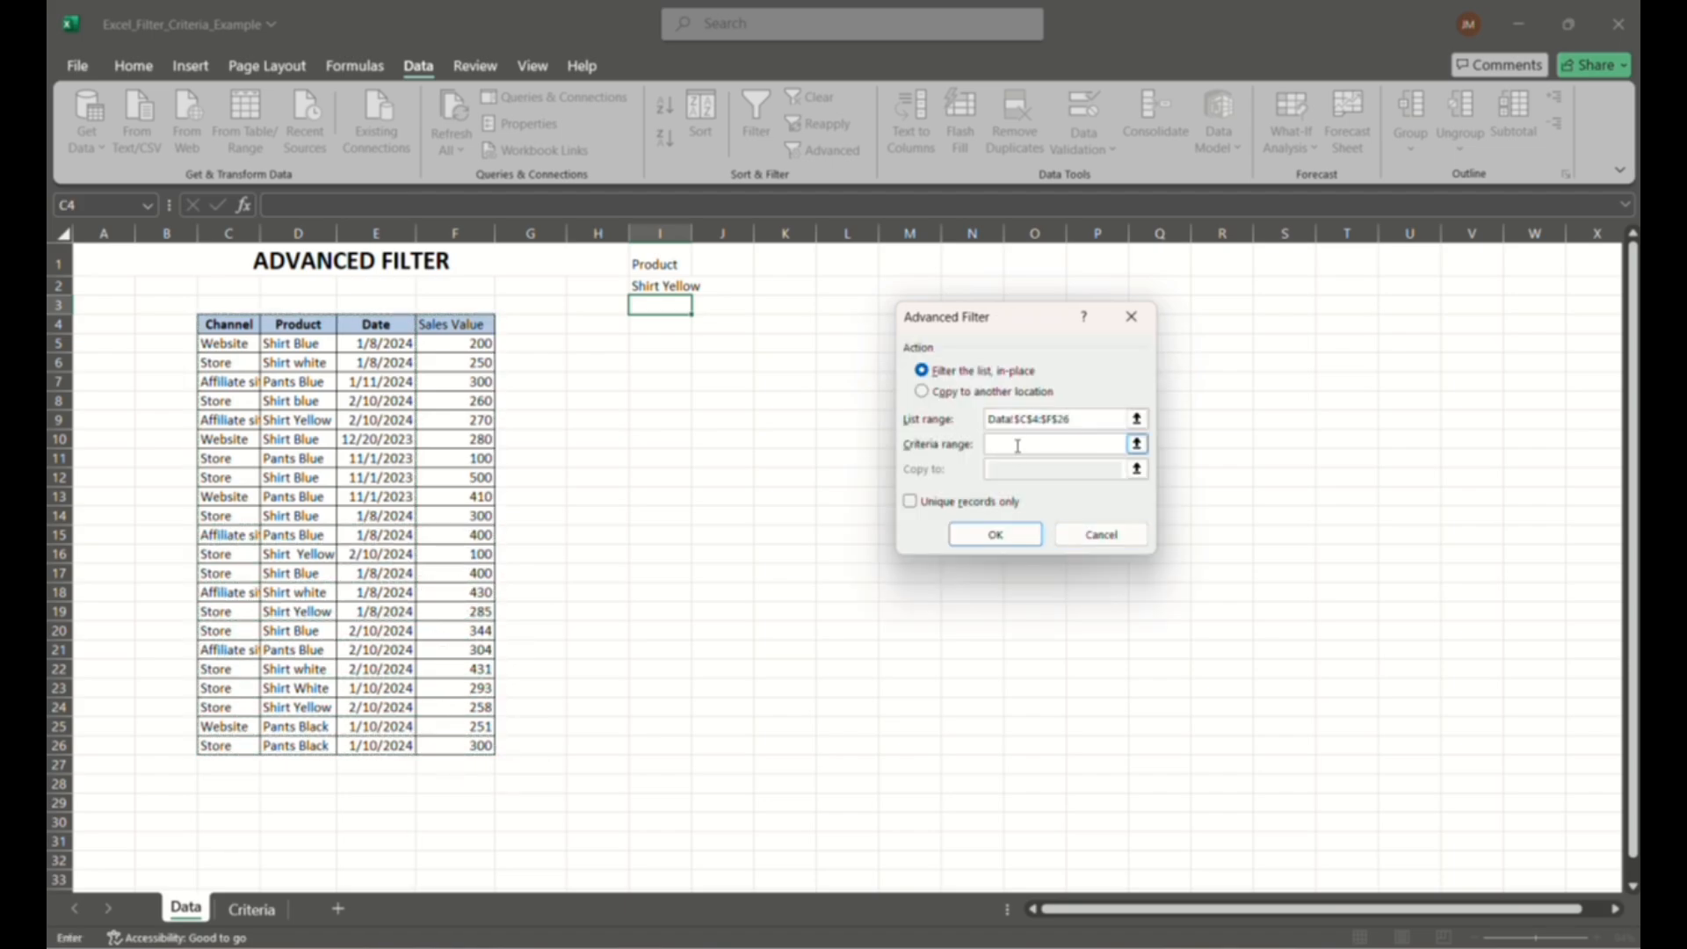
{"action": "left_click_drag", "start_coordinate": [655, 261], "coordinate": [660, 284]}
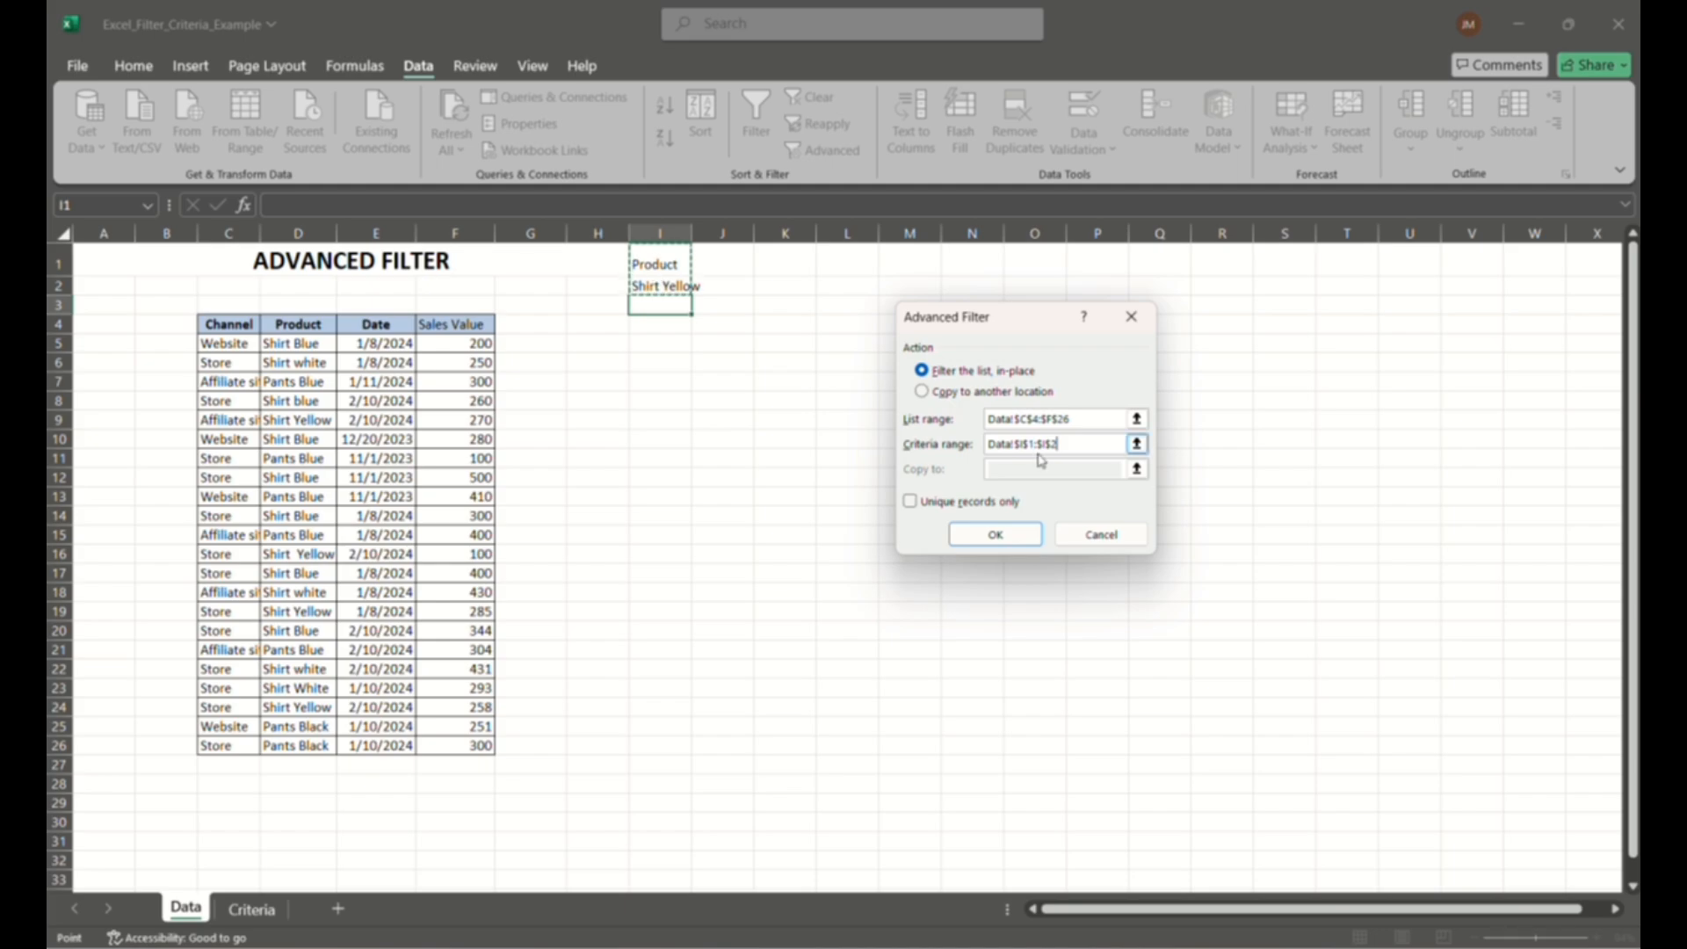
{"action": "left_click", "coordinate": [1017, 534]}
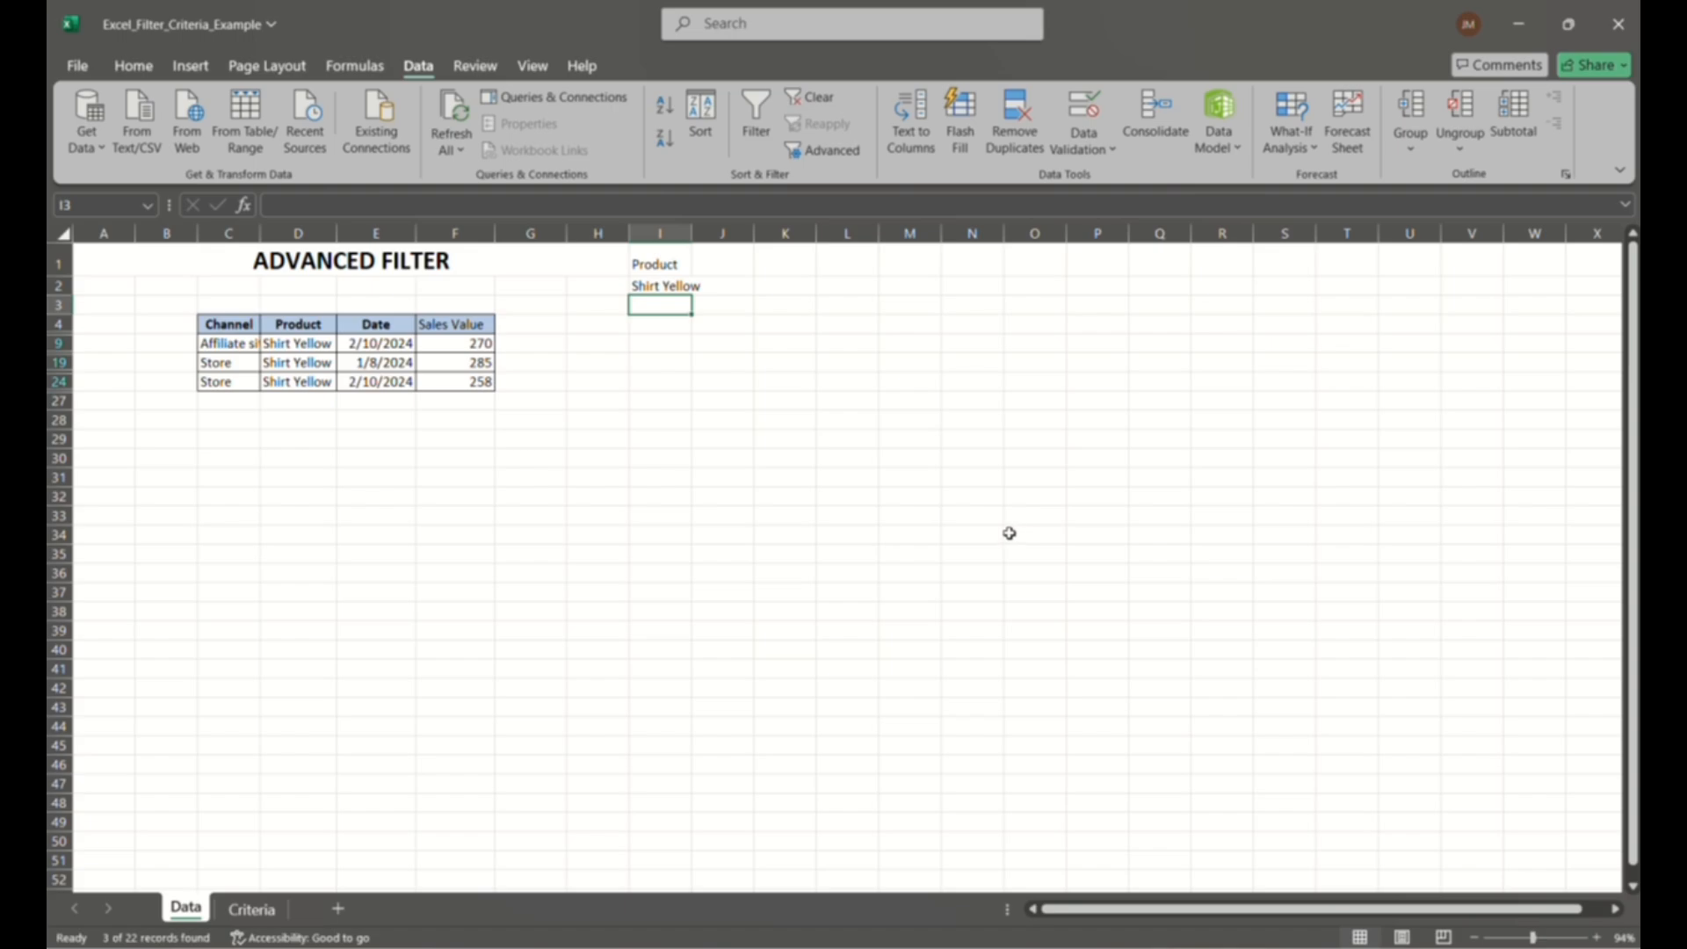
- Fit the width of column C to the Channel entries in the filtered sales table
{"action": "left_click", "coordinate": [236, 341]}
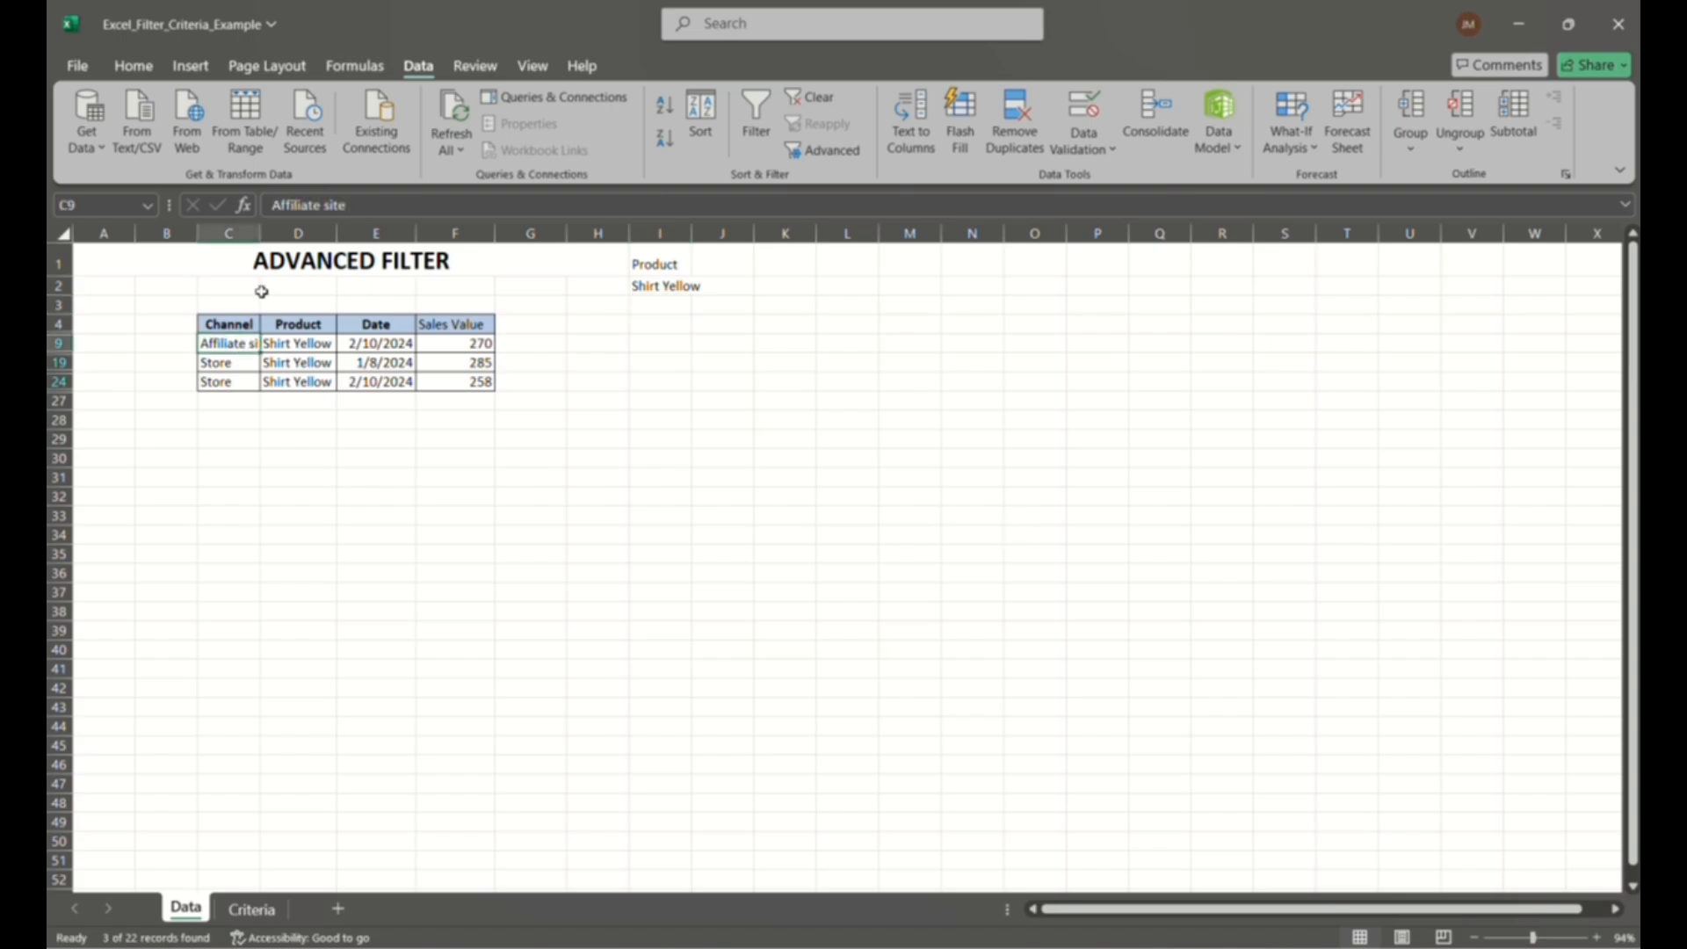
{"action": "double_click", "coordinate": [260, 234]}
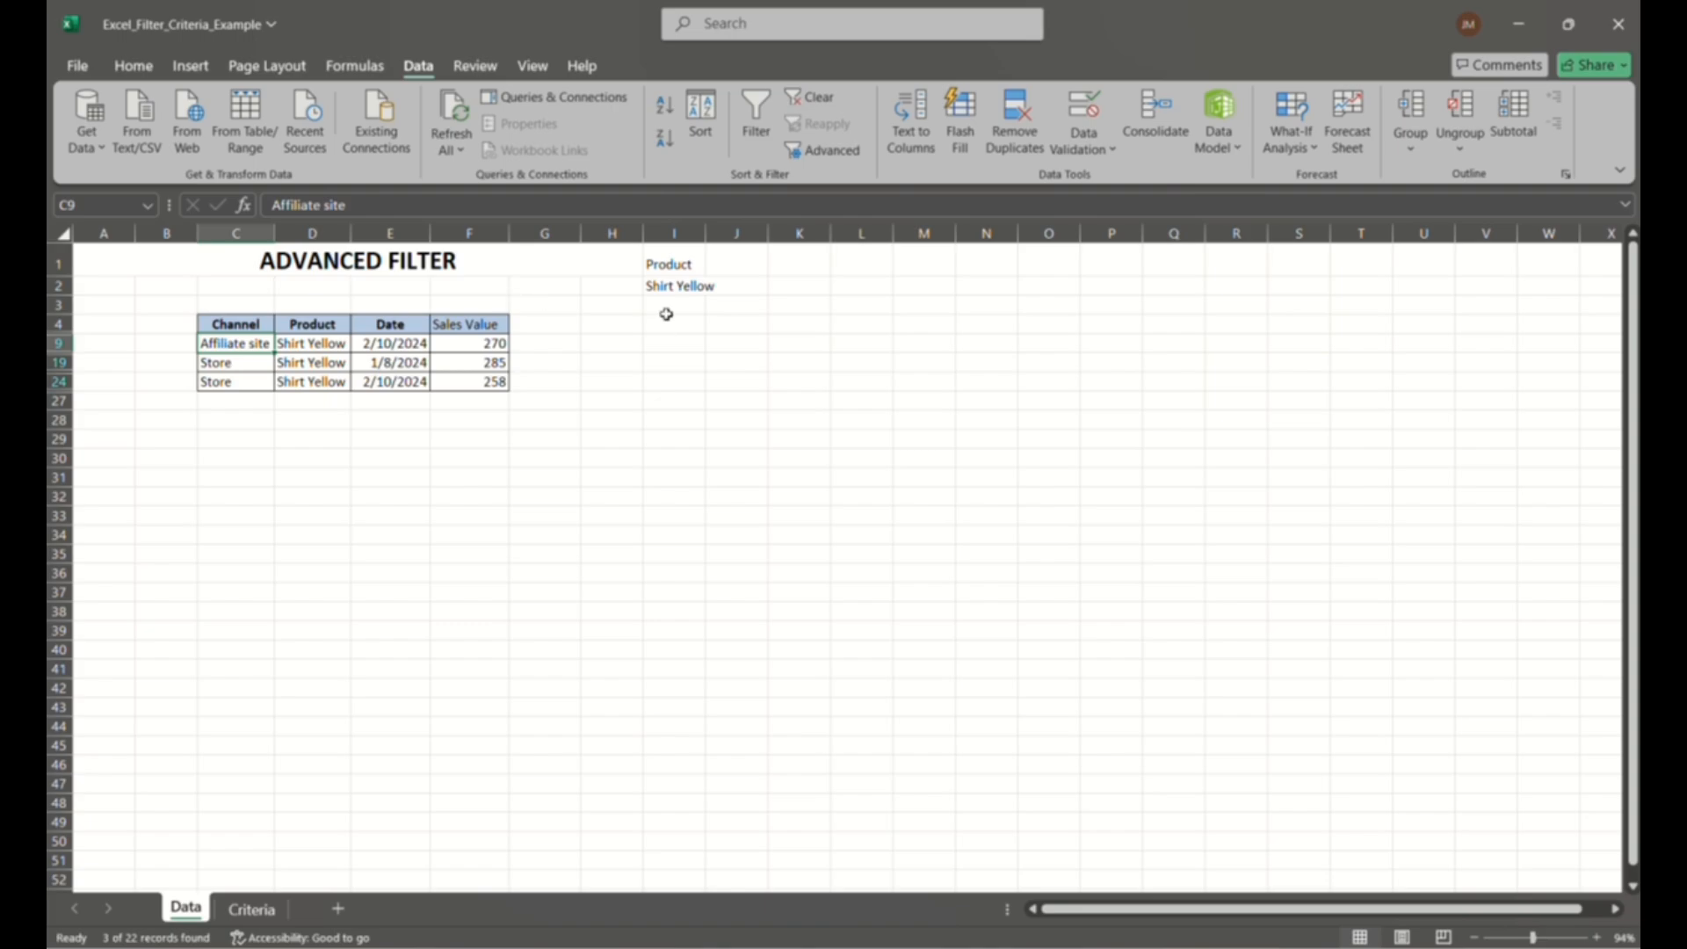
{"action": "left_click", "coordinate": [674, 263]}
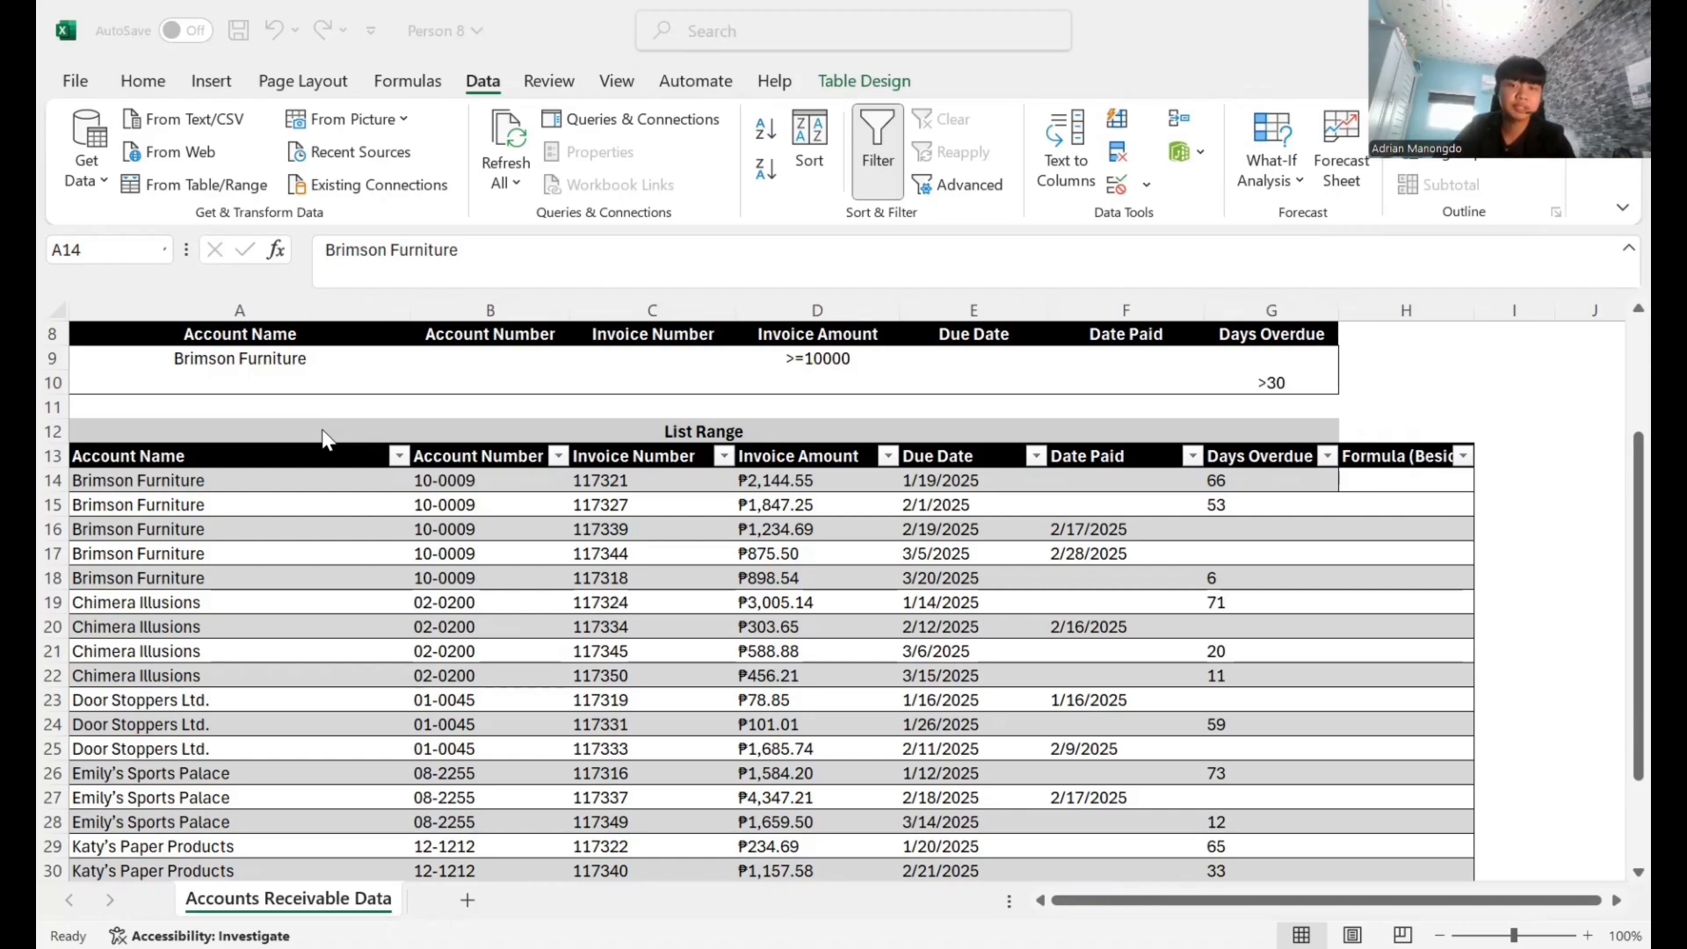
- Examine the Accounts Receivable Data records in A14:H34 and the List Range headings in row 13
{"action": "left_click", "coordinate": [294, 475]}
{"action": "key", "text": "ctrl+shift+Right"}
{"action": "key", "text": "ctrl+shift+Right"}
{"action": "key", "text": "ctrl+shift+Right"}
{"action": "key", "text": "ctrl+shift+Down"}
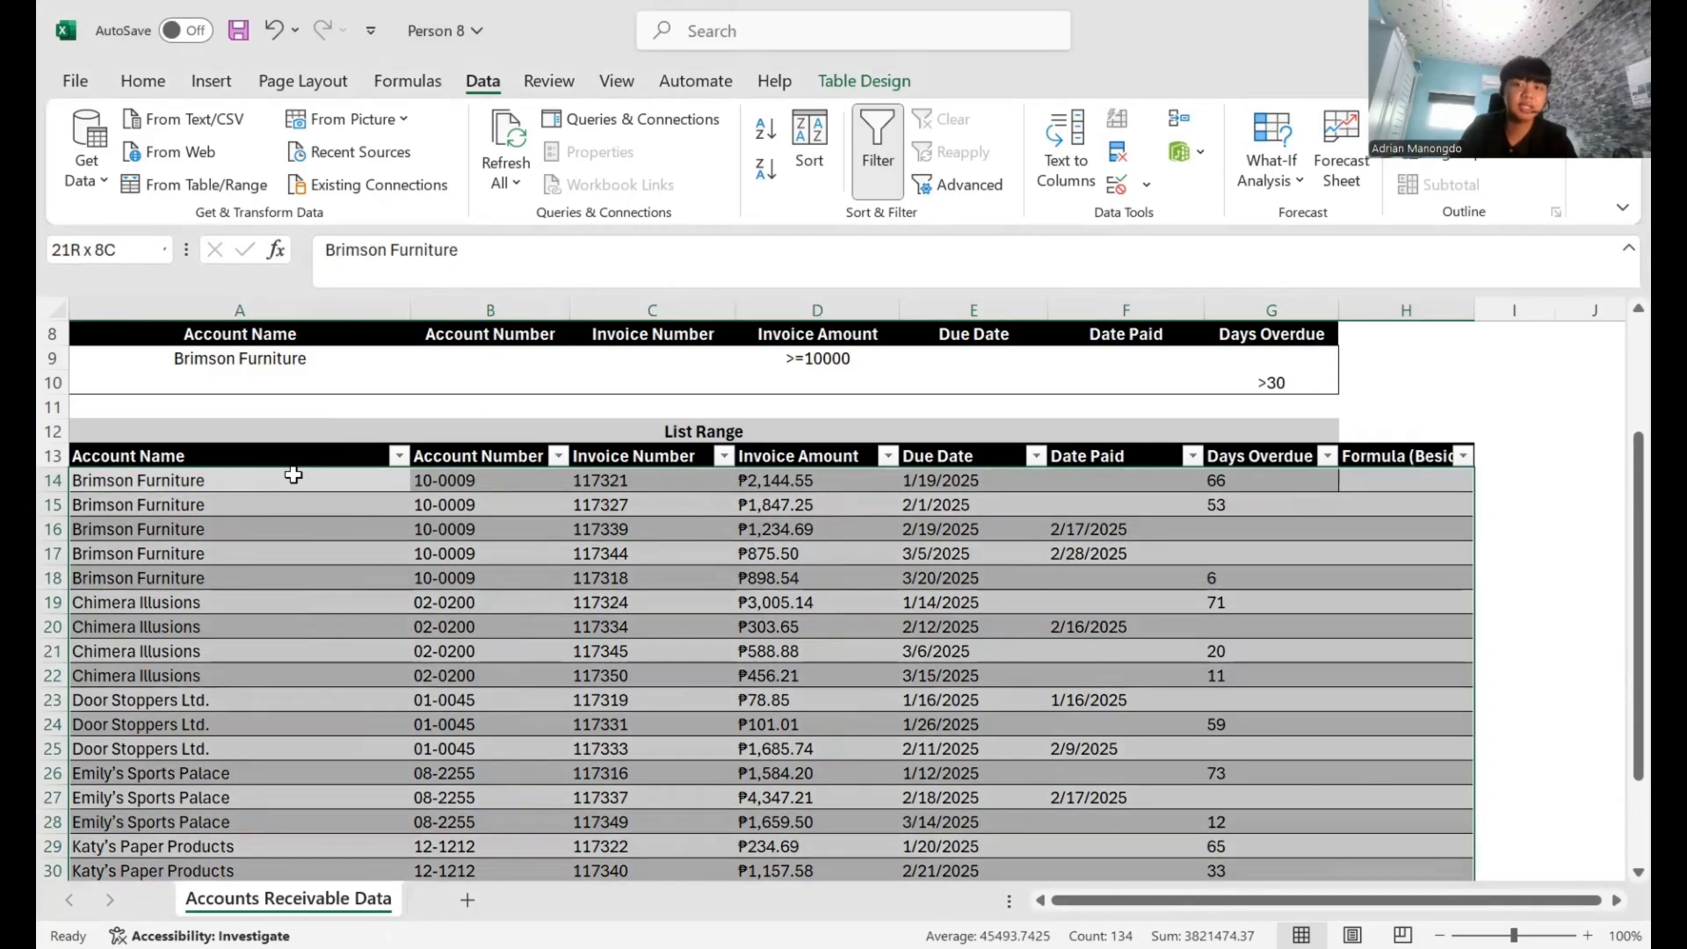
{"action": "key", "text": "Up"}
{"action": "key", "text": "Up"}
{"action": "key", "text": "Down"}
{"action": "key", "text": "Right"}
{"action": "key", "text": "Right"}
{"action": "key", "text": "Right"}
{"action": "key", "text": "Right"}
{"action": "key", "text": "Right"}
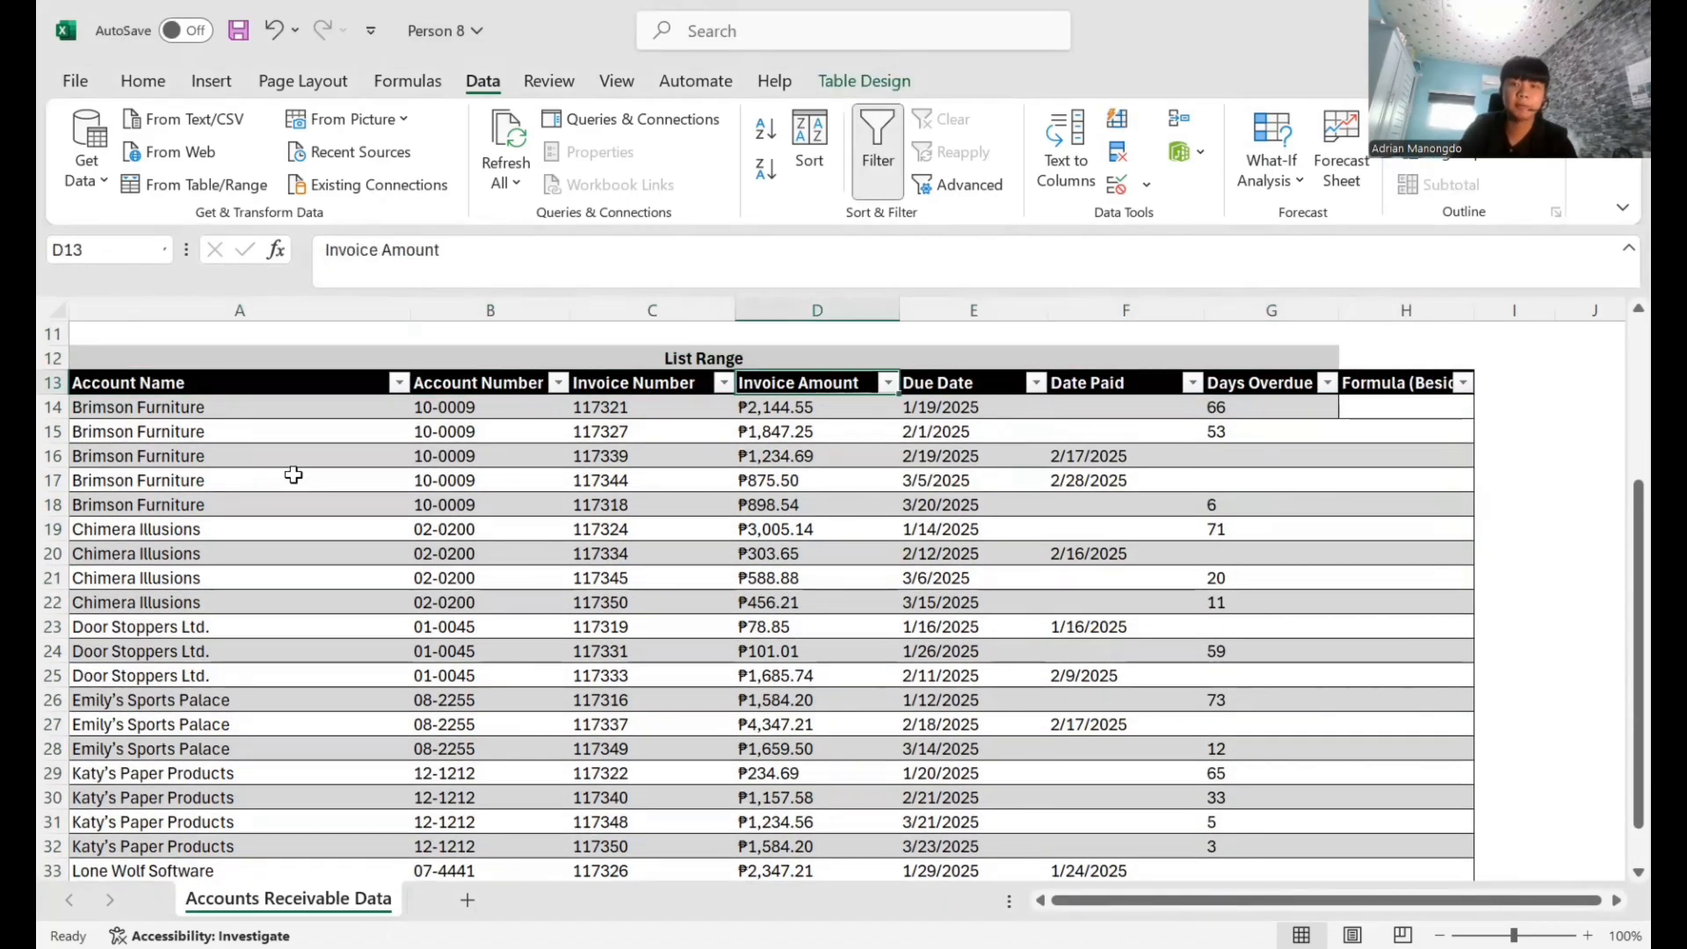
{"action": "key", "text": "Left"}
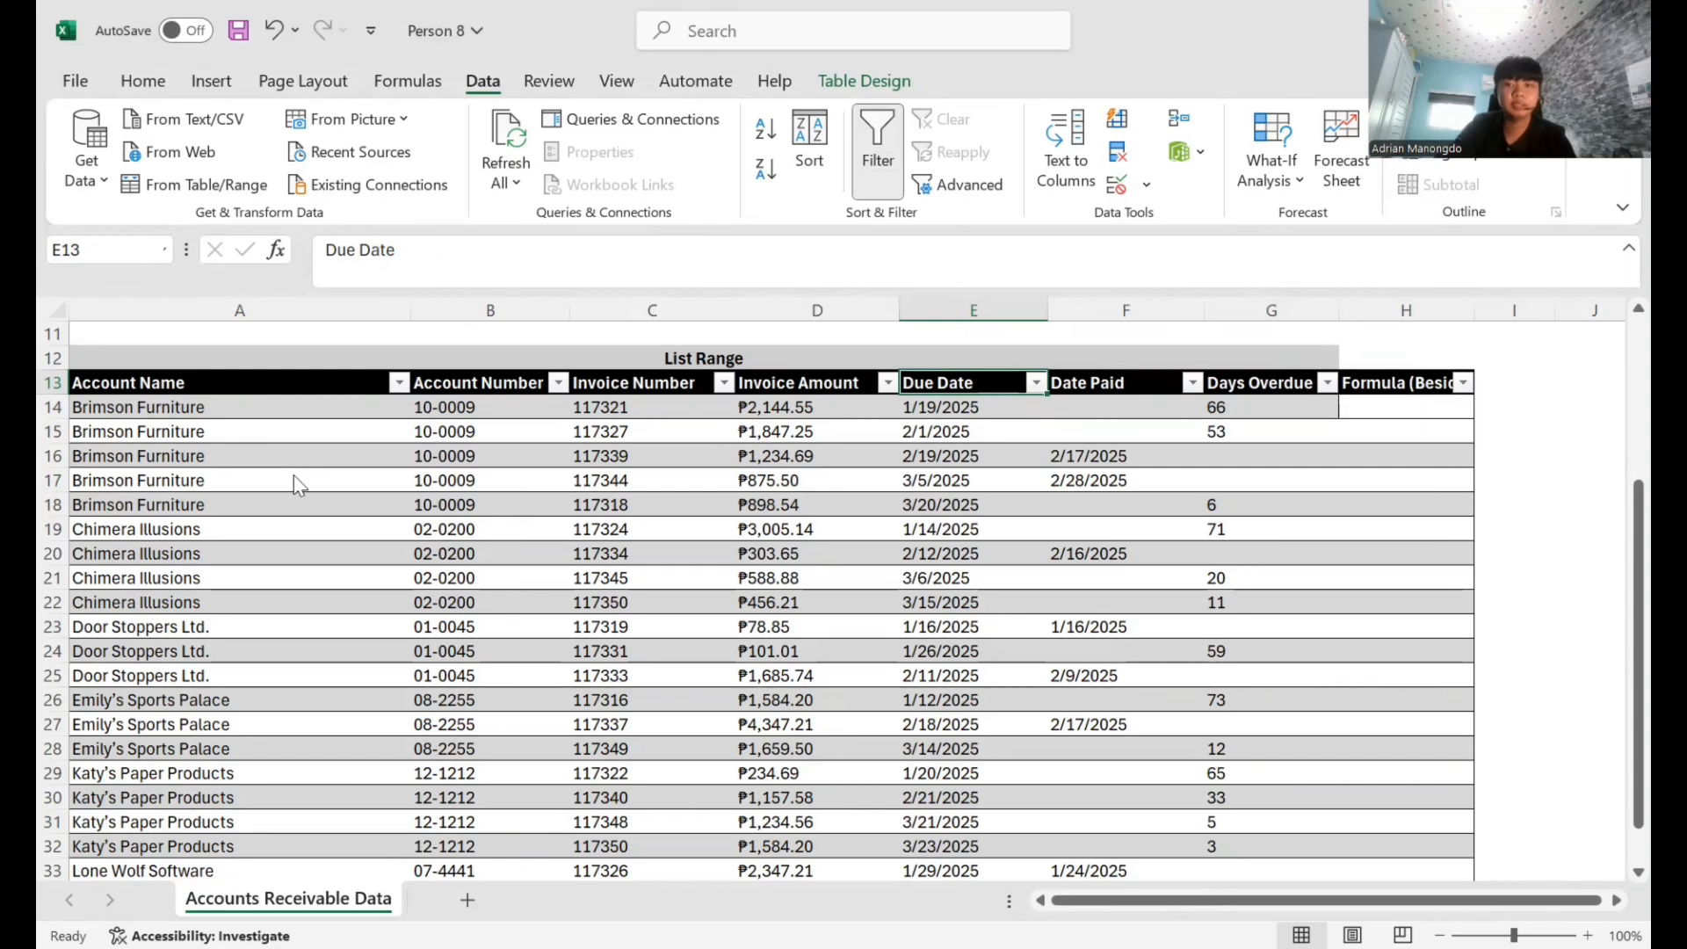
{"action": "key", "text": "alt+Tab"}
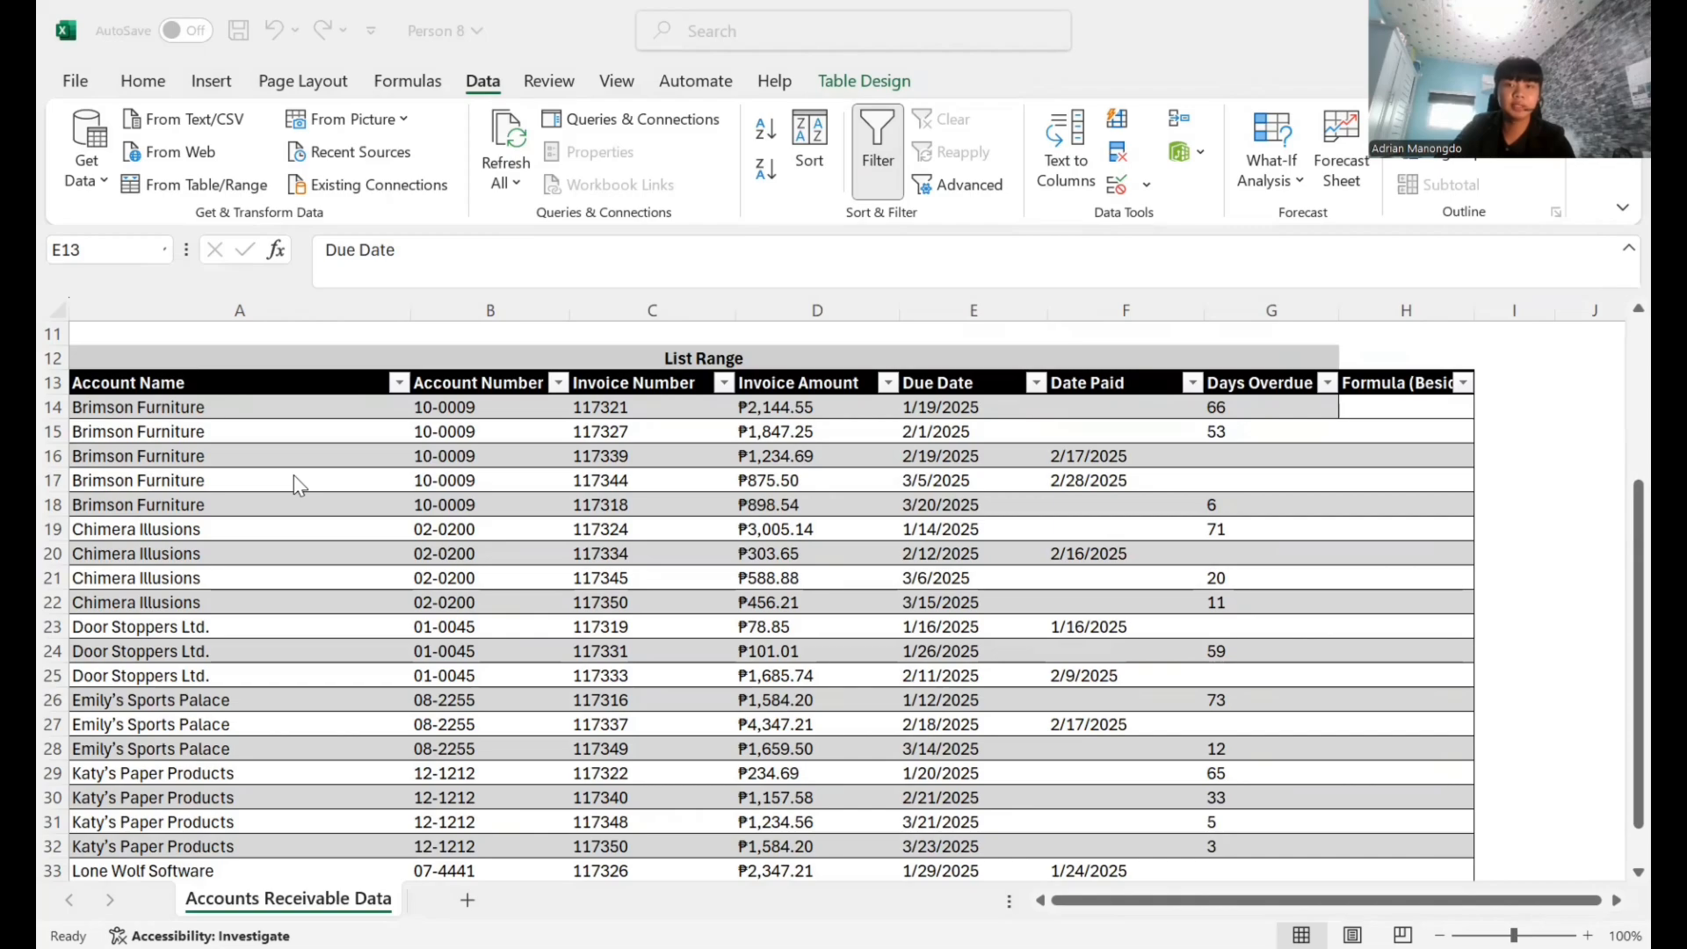
{"action": "key", "text": "alt+Tab"}
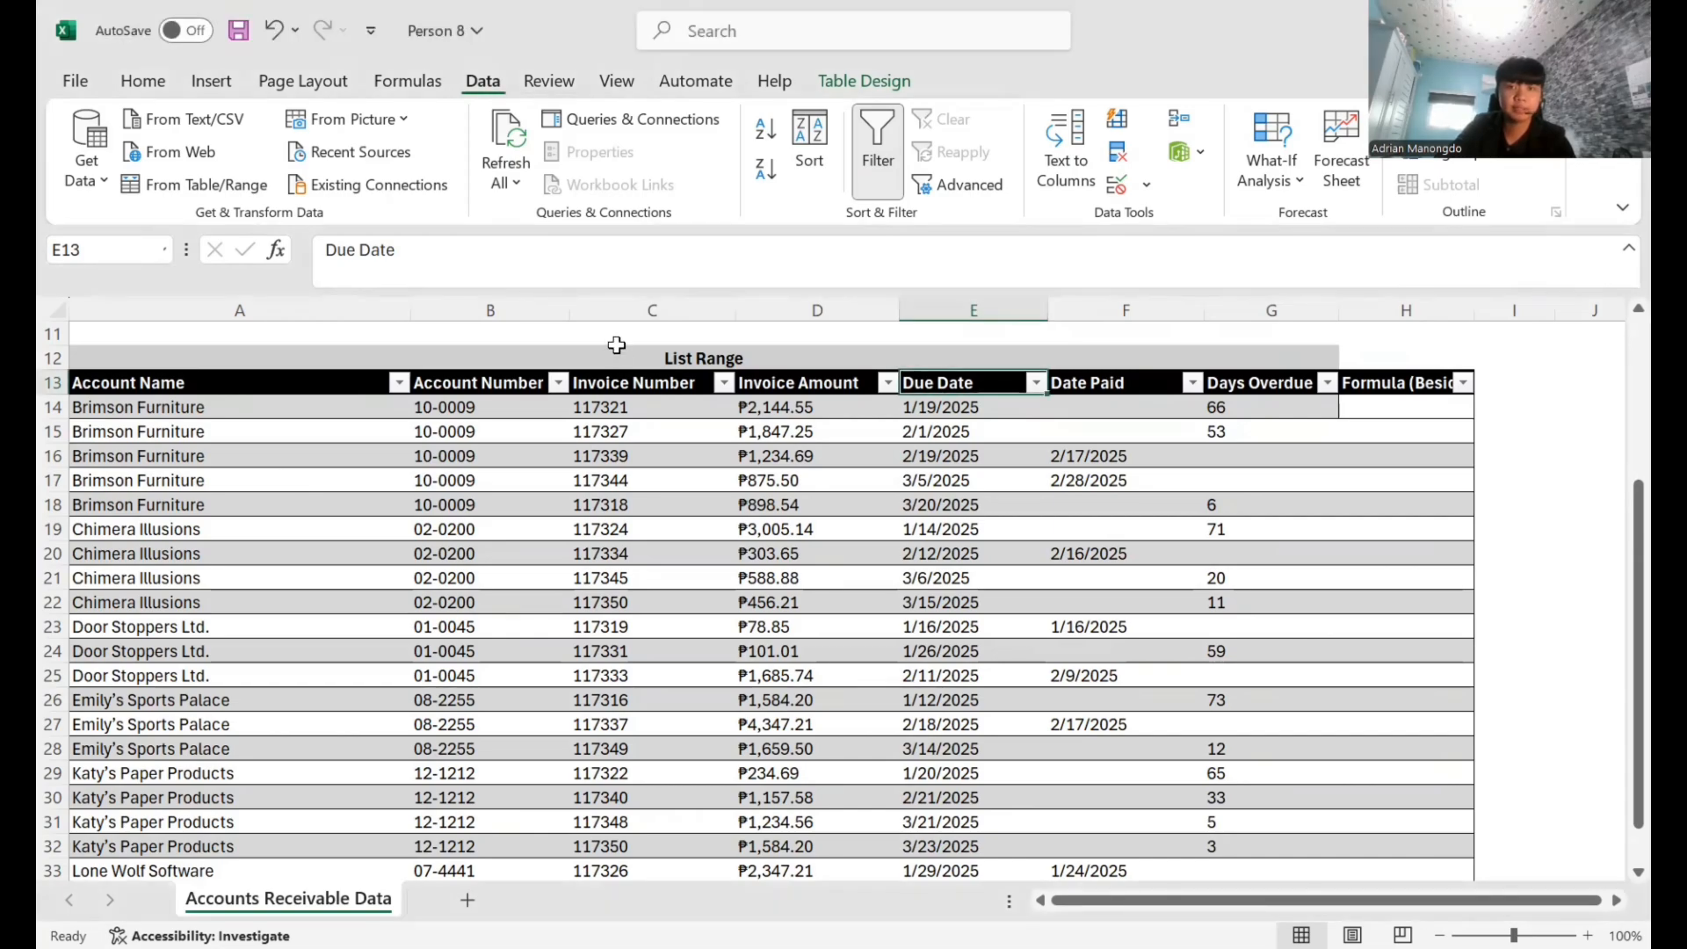
- Filter the Date Paid column of the accounts receivable list to exclude blanks, and review the remaining rows
{"action": "left_click", "coordinate": [878, 144]}
{"action": "left_click", "coordinate": [878, 131]}
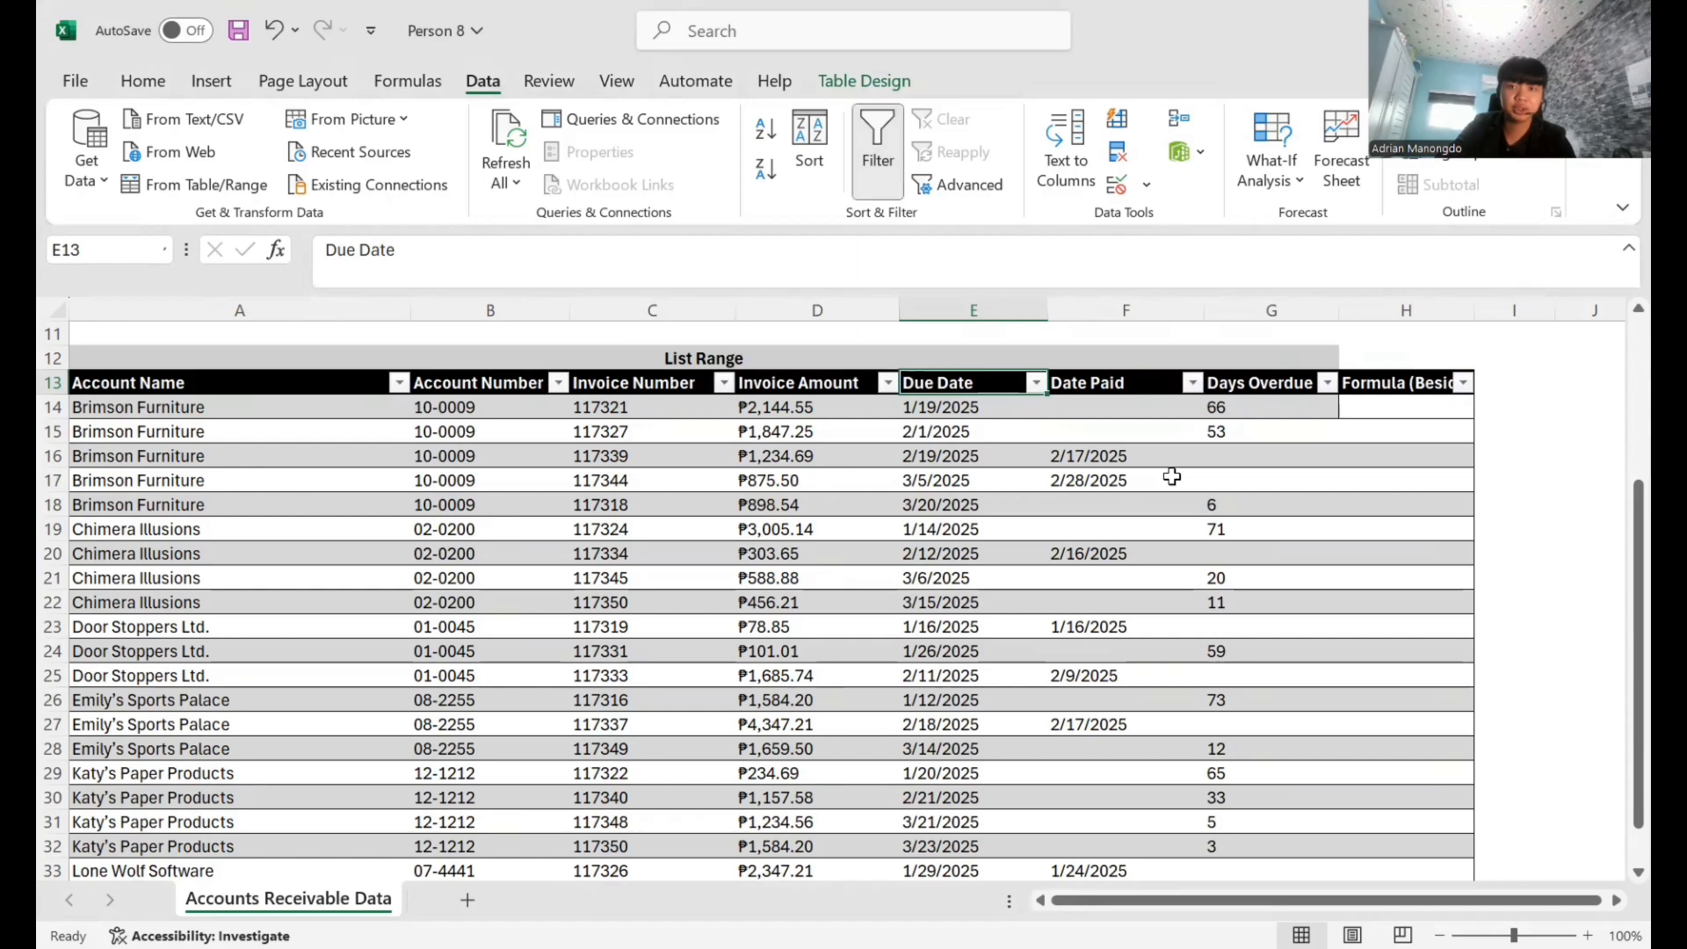
{"action": "scroll", "coordinate": [1172, 476], "scroll_direction": "up", "scroll_amount": 1}
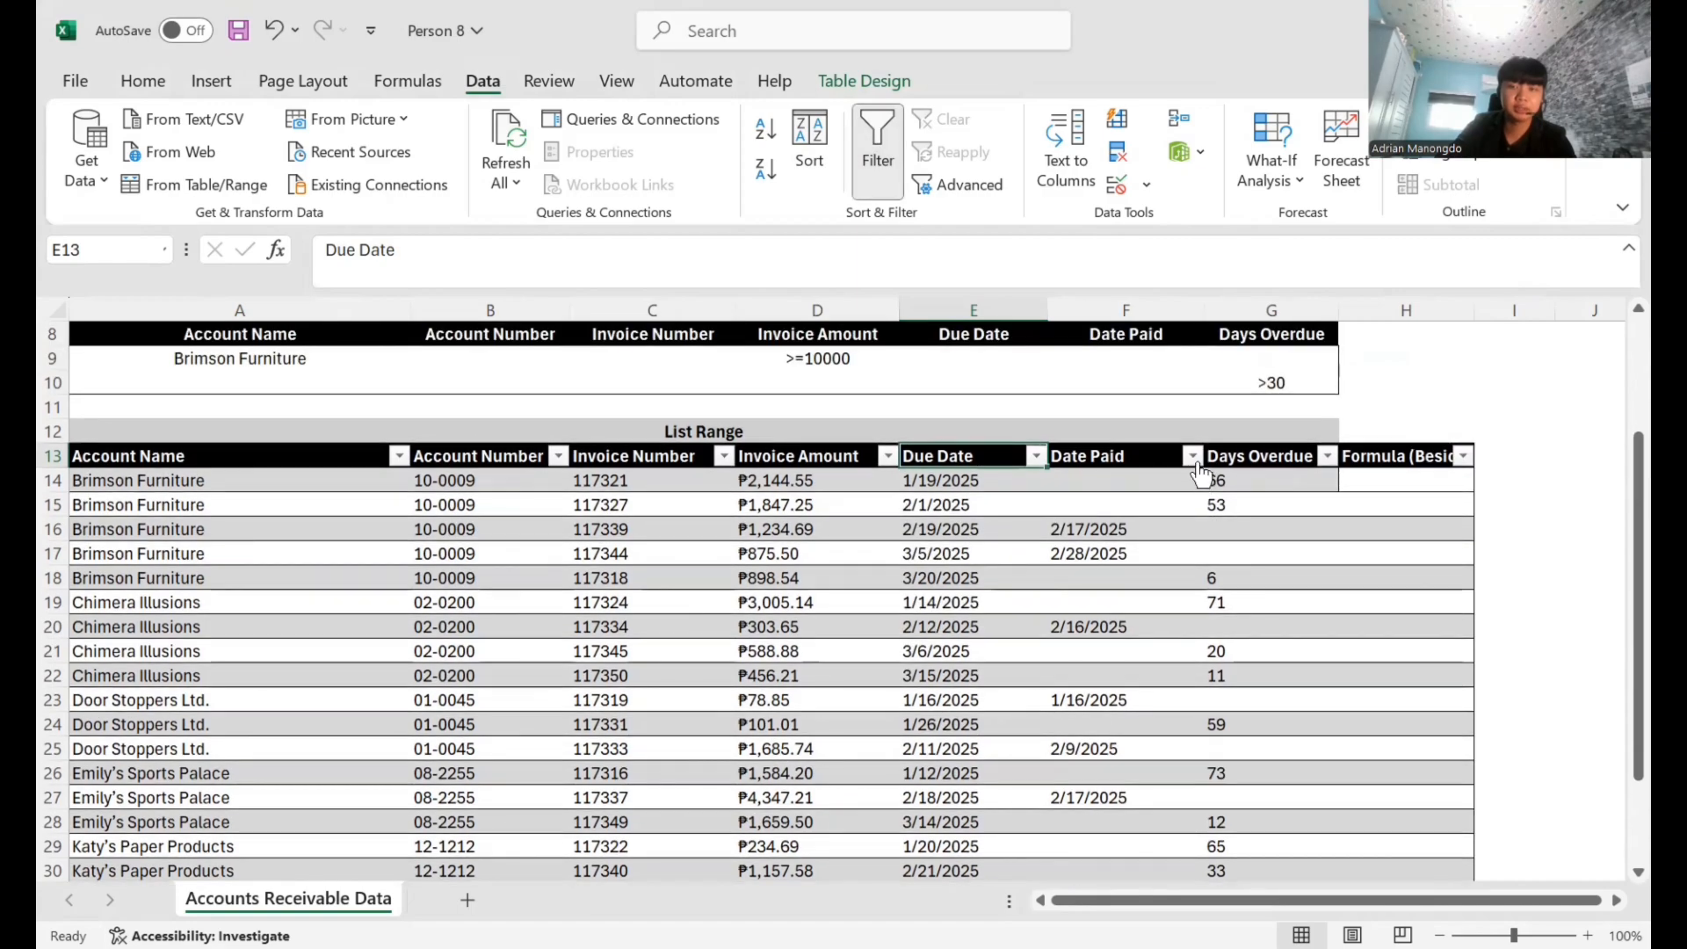
{"action": "left_click", "coordinate": [1193, 456]}
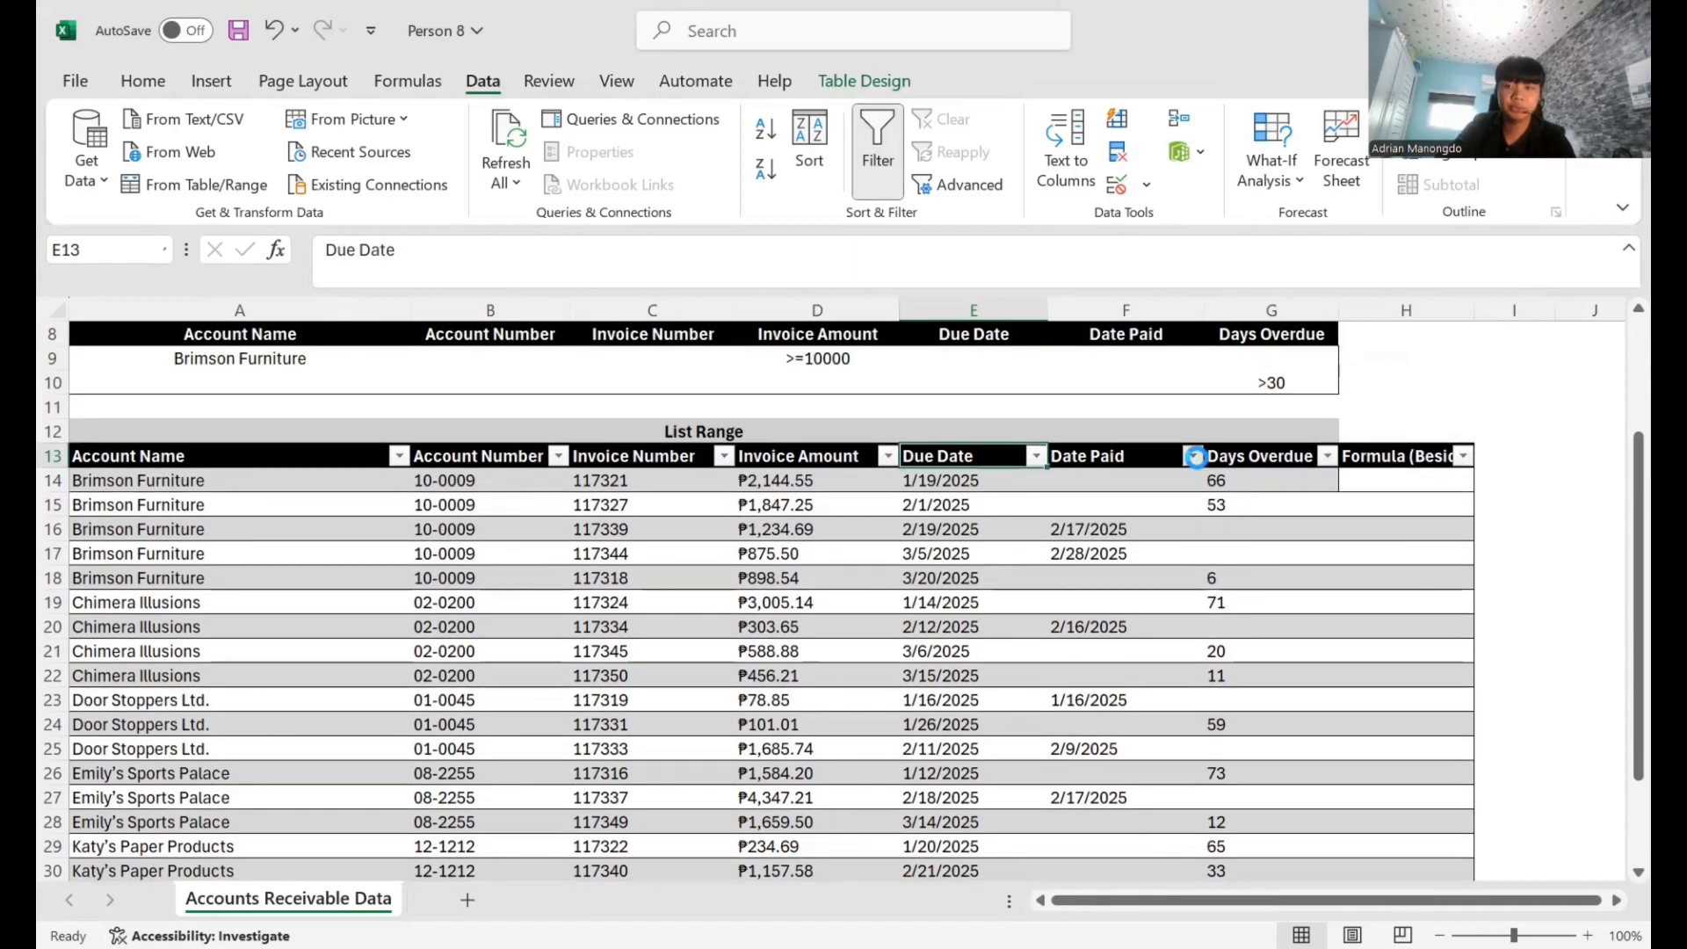
{"action": "left_click", "coordinate": [1241, 567]}
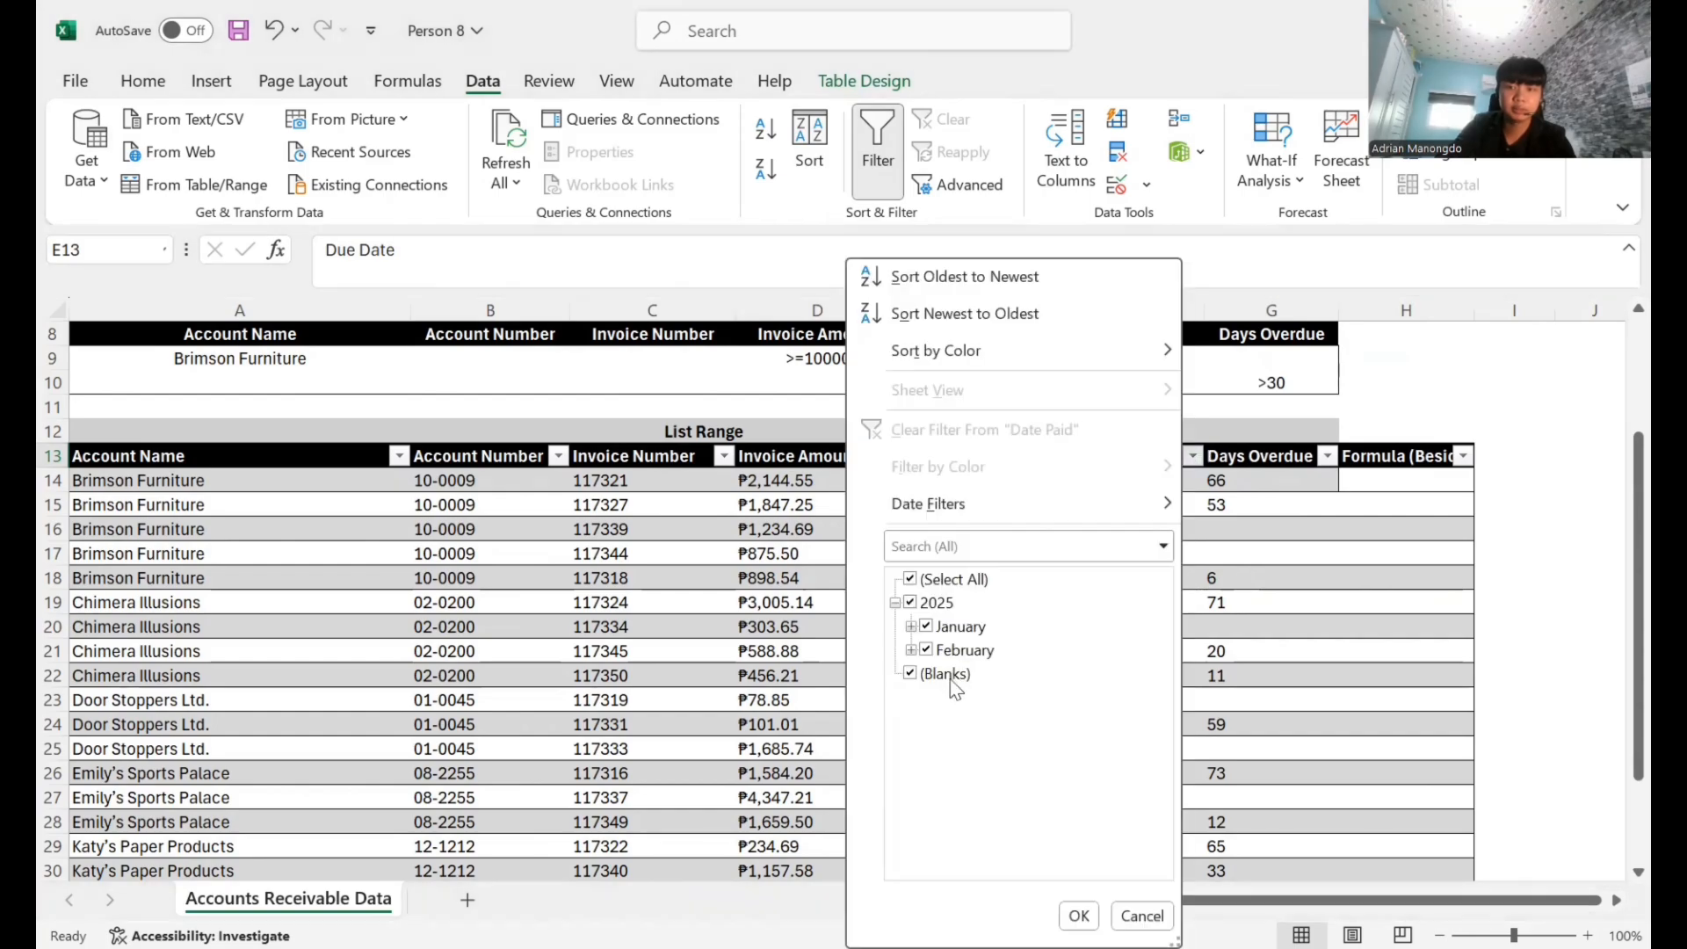
{"action": "left_click", "coordinate": [933, 675]}
{"action": "left_click", "coordinate": [1077, 916]}
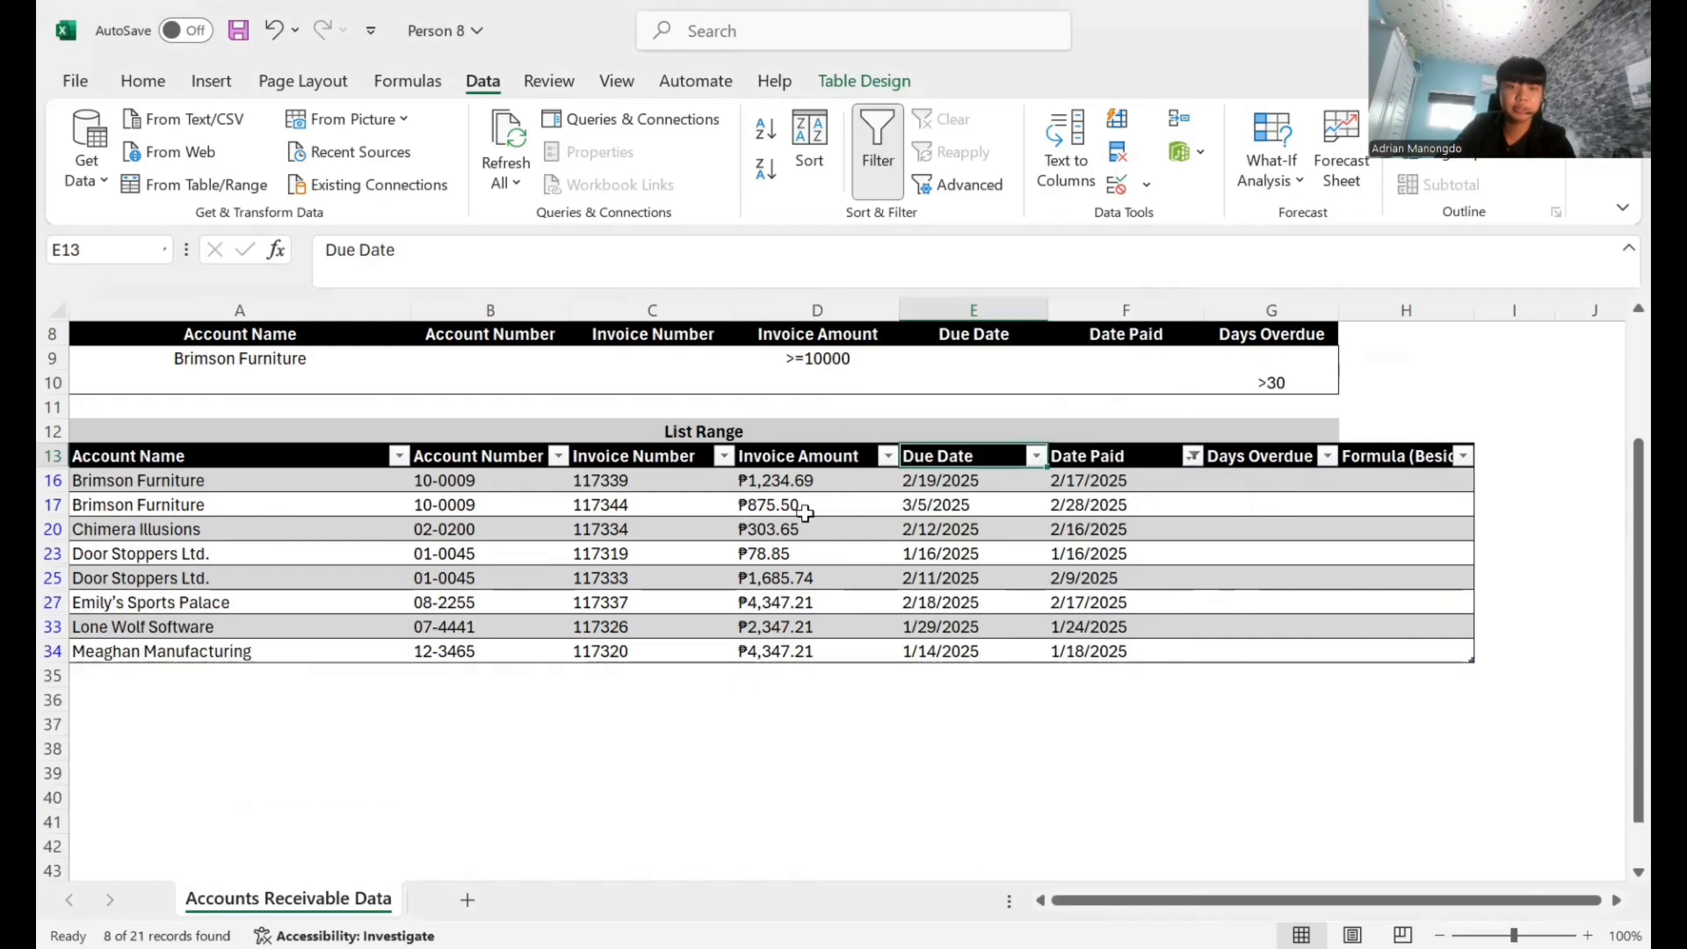
{"action": "left_click_drag", "start_coordinate": [1424, 475], "coordinate": [253, 659]}
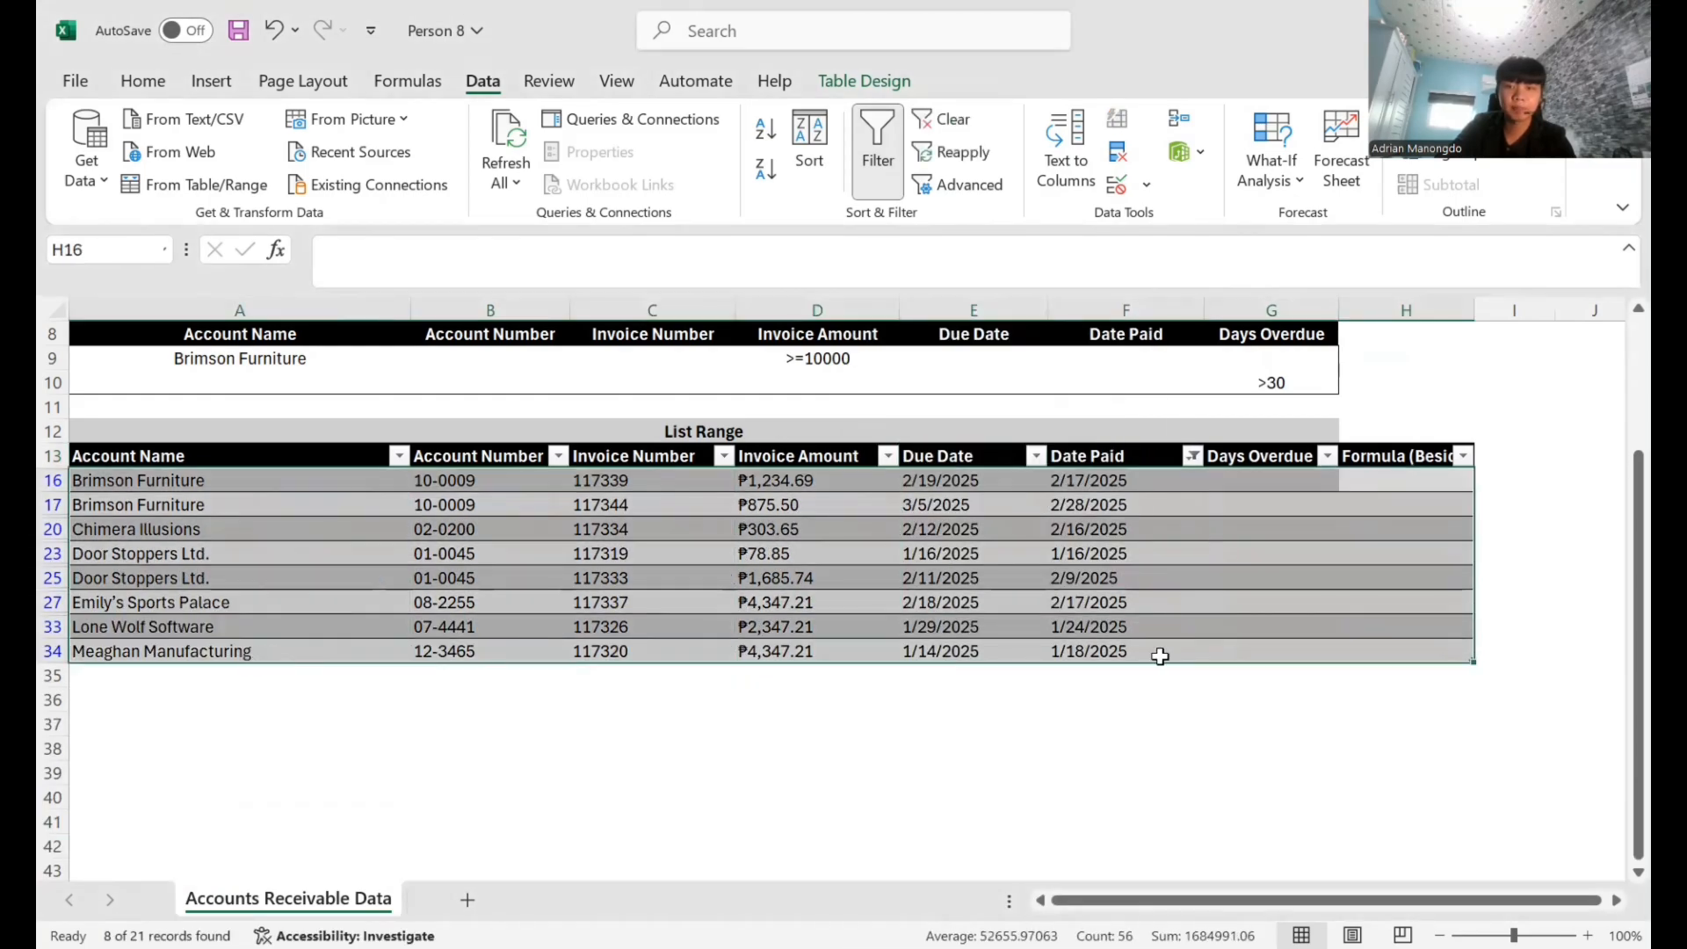
{"action": "scroll", "coordinate": [1203, 630], "scroll_direction": "up", "scroll_amount": 2}
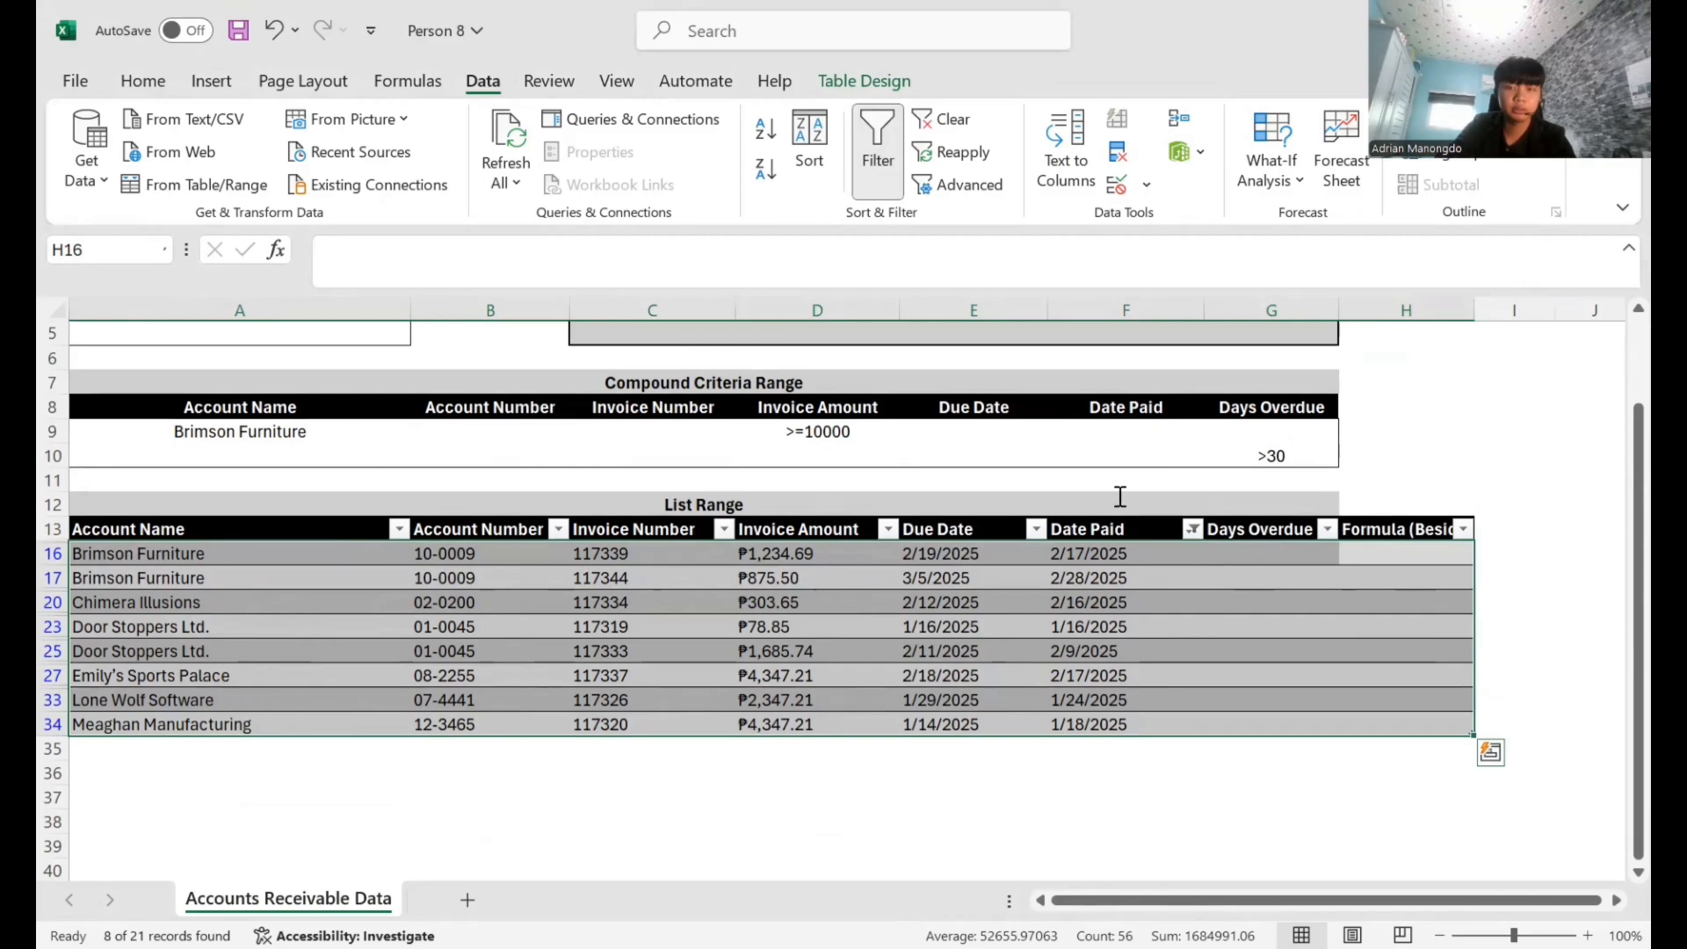
{"action": "left_click", "coordinate": [1120, 497]}
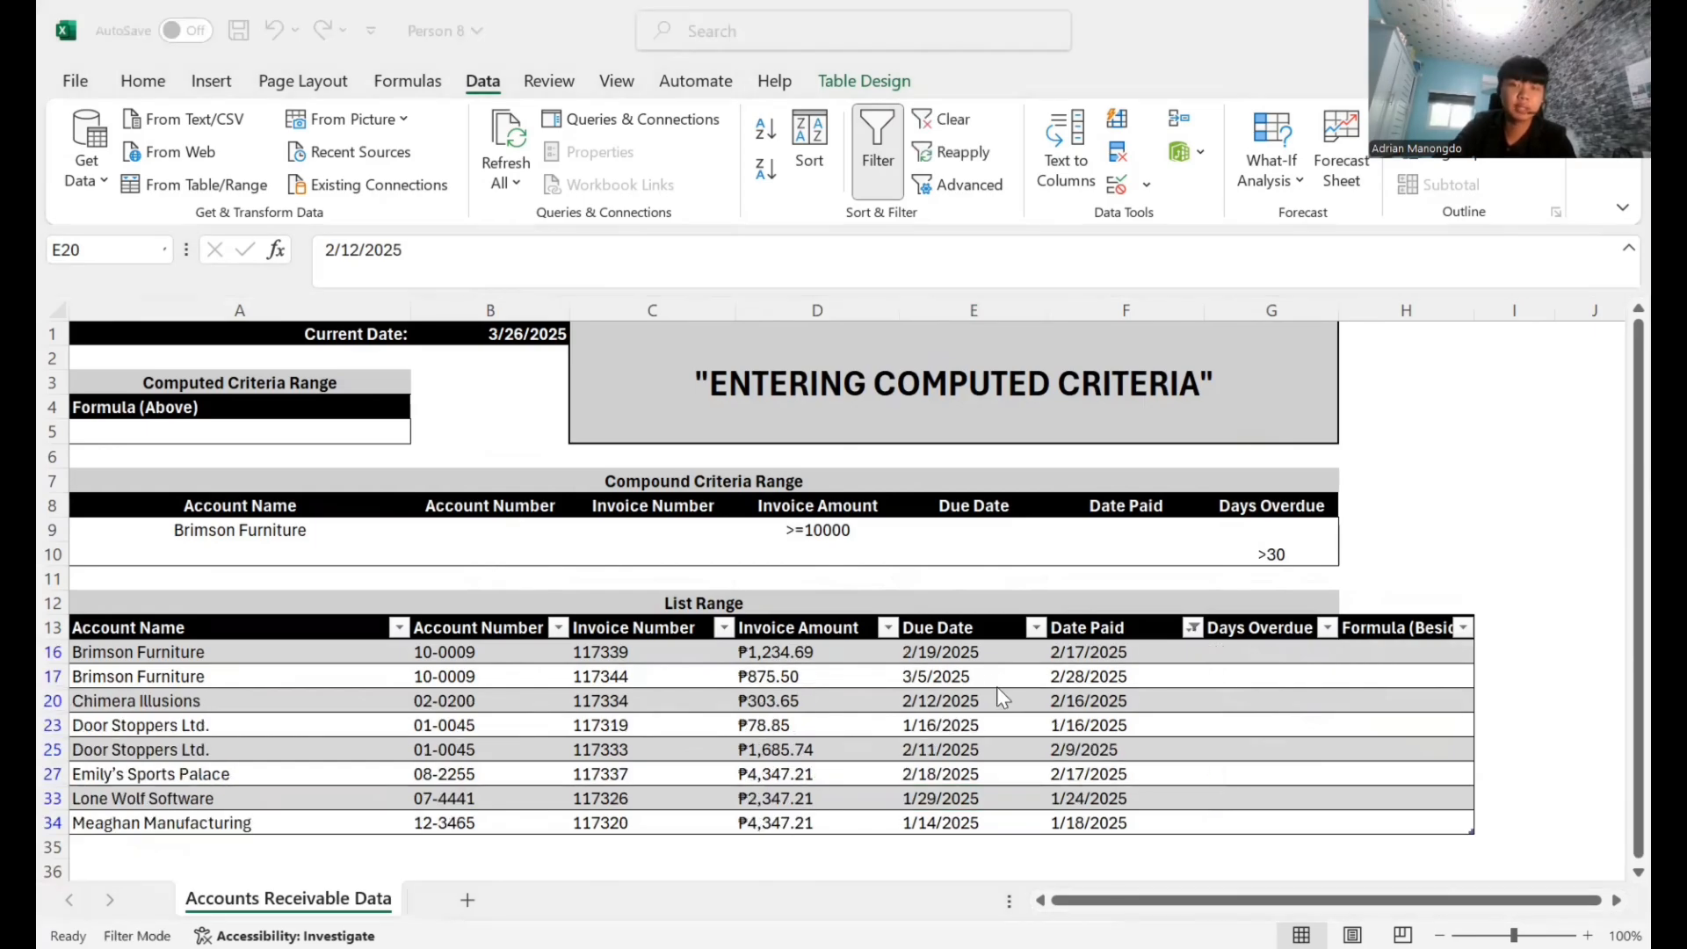
- Turn off filtering on the accounts receivable list so that all records are included again
{"action": "left_click", "coordinate": [993, 703]}
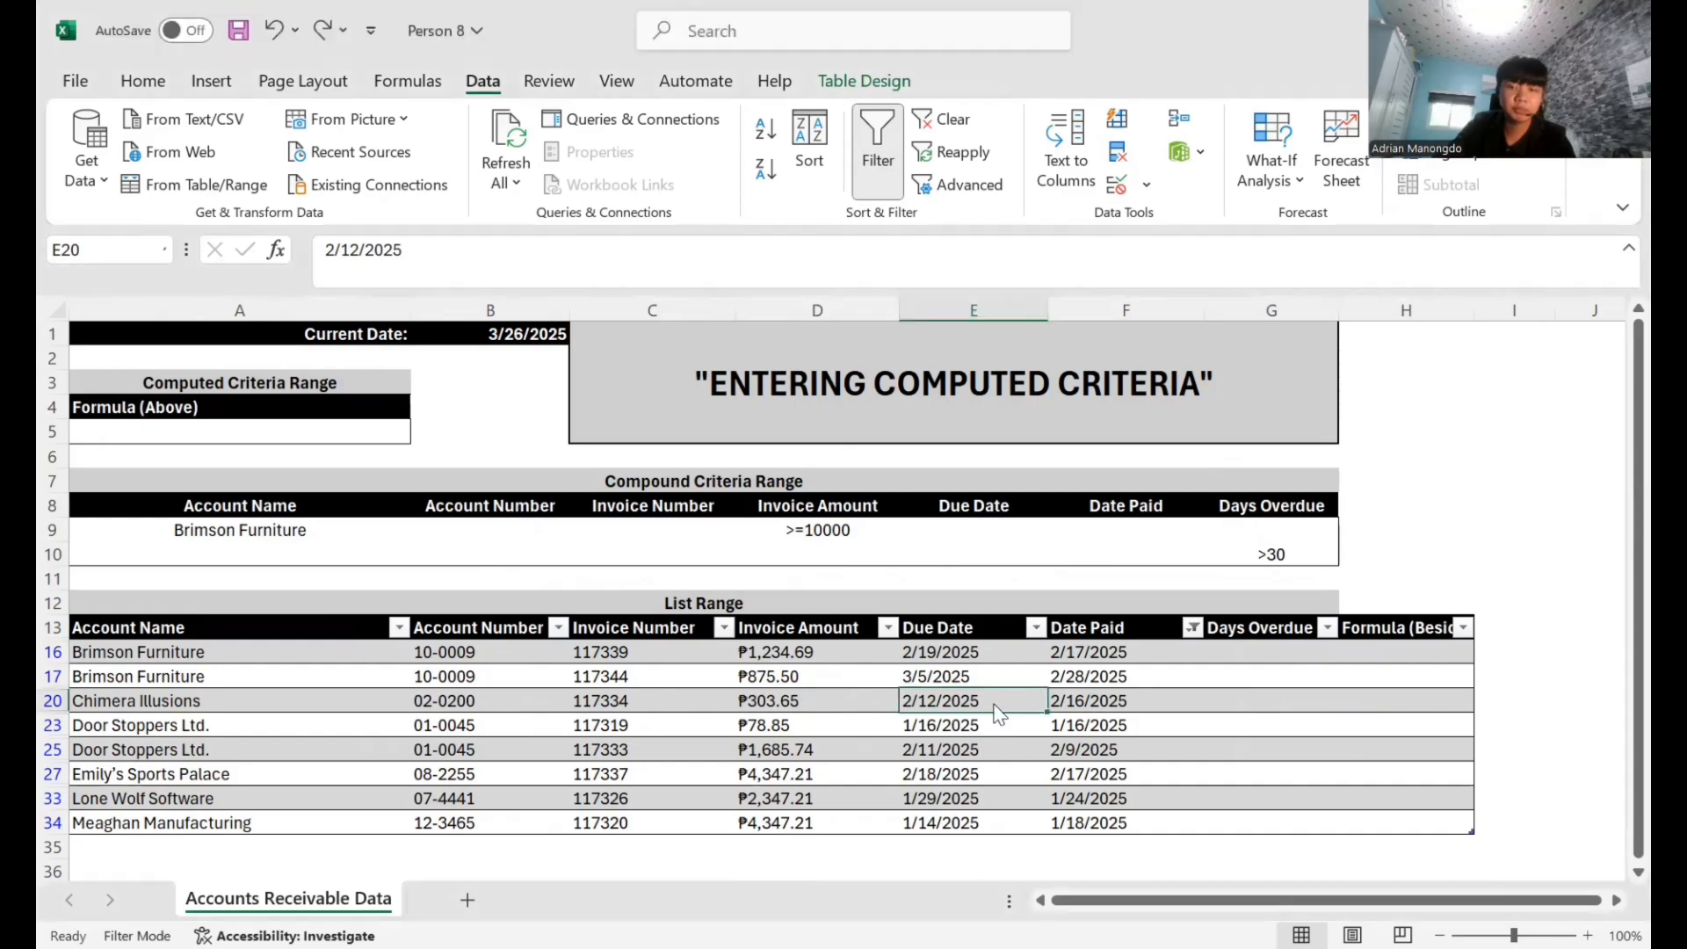
{"action": "key", "text": "alt"}
{"action": "key", "text": "t"}
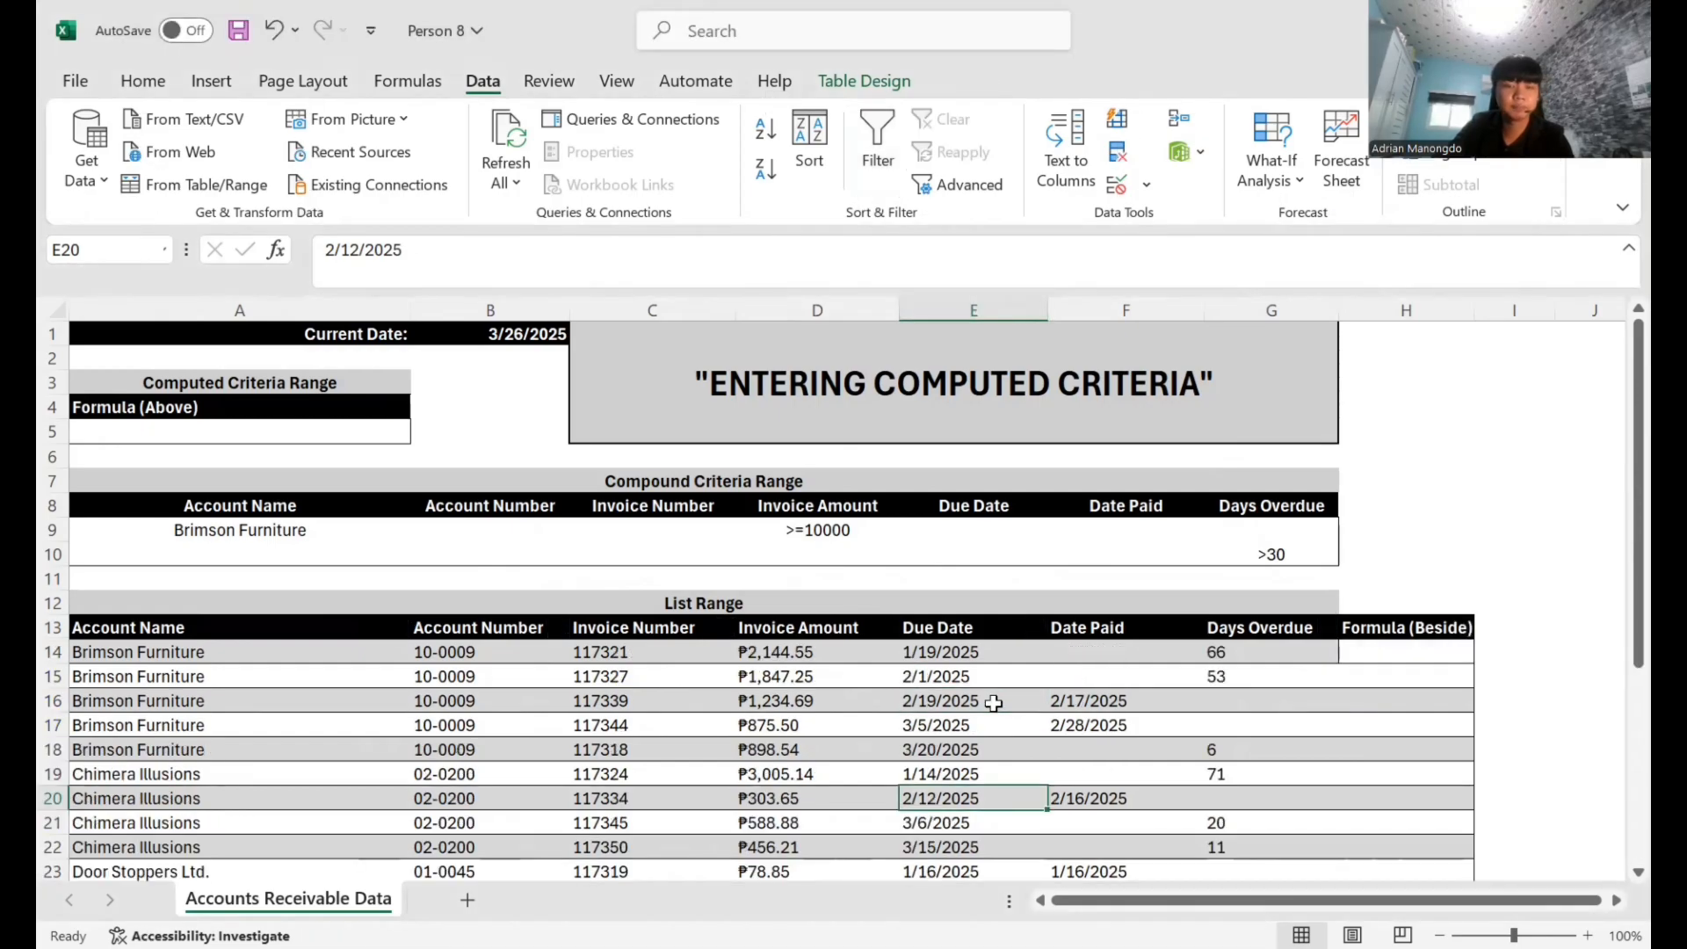
{"action": "key", "text": "alt"}
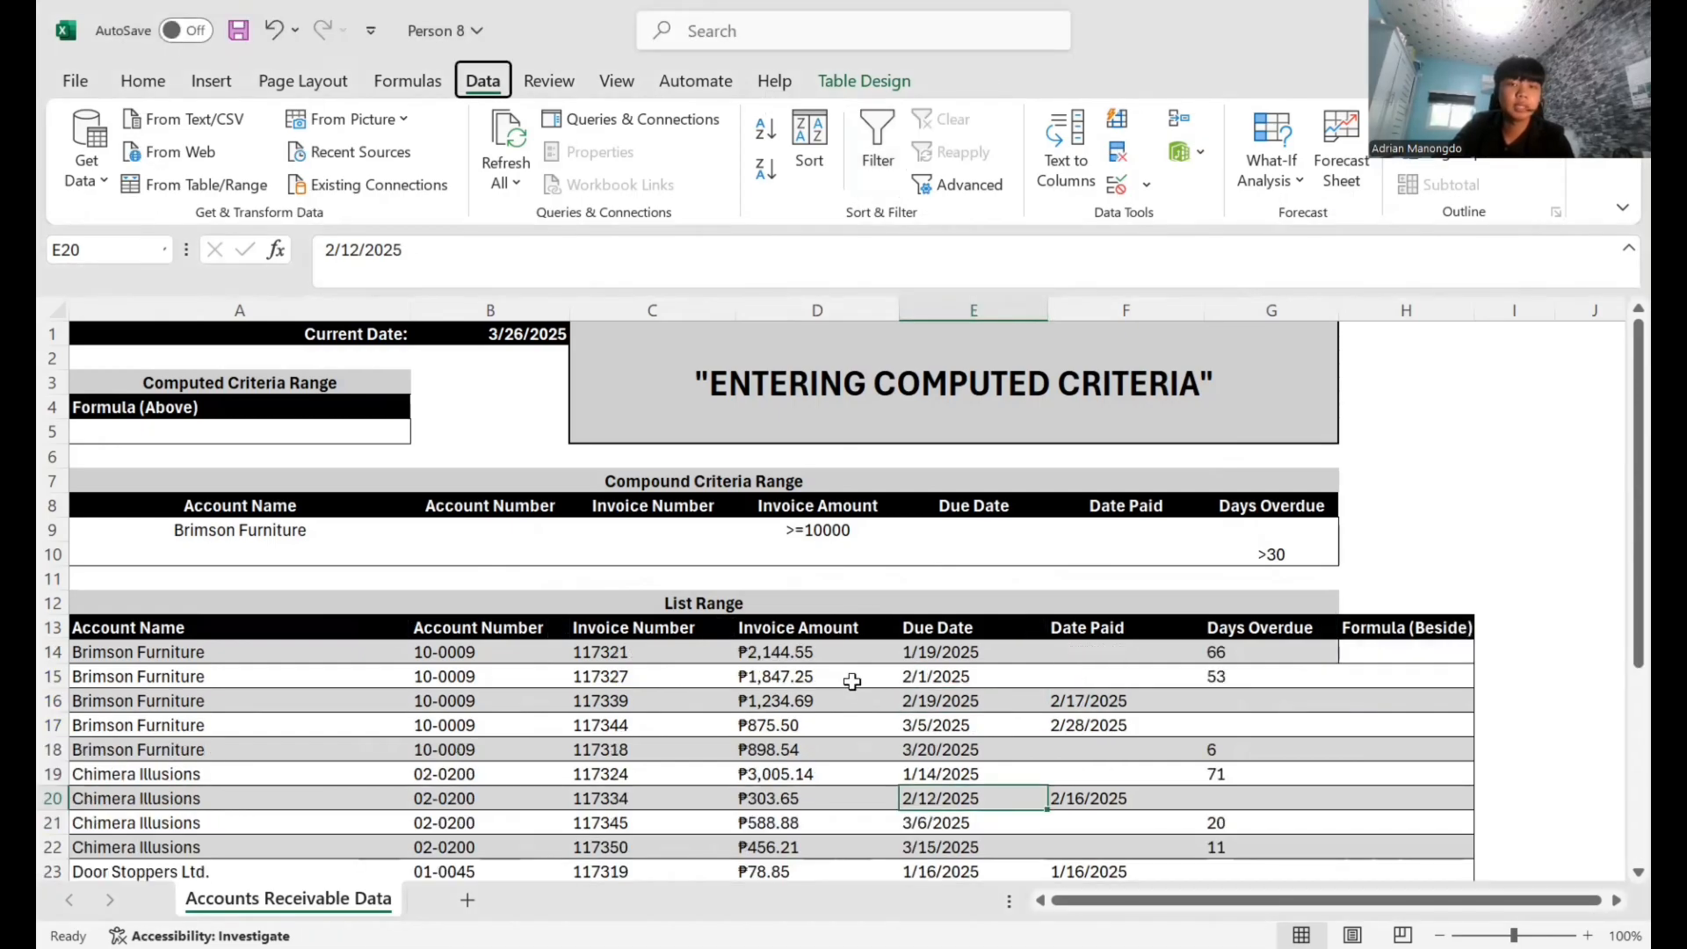
{"action": "key", "text": "a"}
- Examine the Compound Criteria Range A7:G10, the Computed Criteria Range A3:A5 and the Formula (Beside) column of the list
{"action": "left_click_drag", "start_coordinate": [317, 482], "coordinate": [837, 528]}
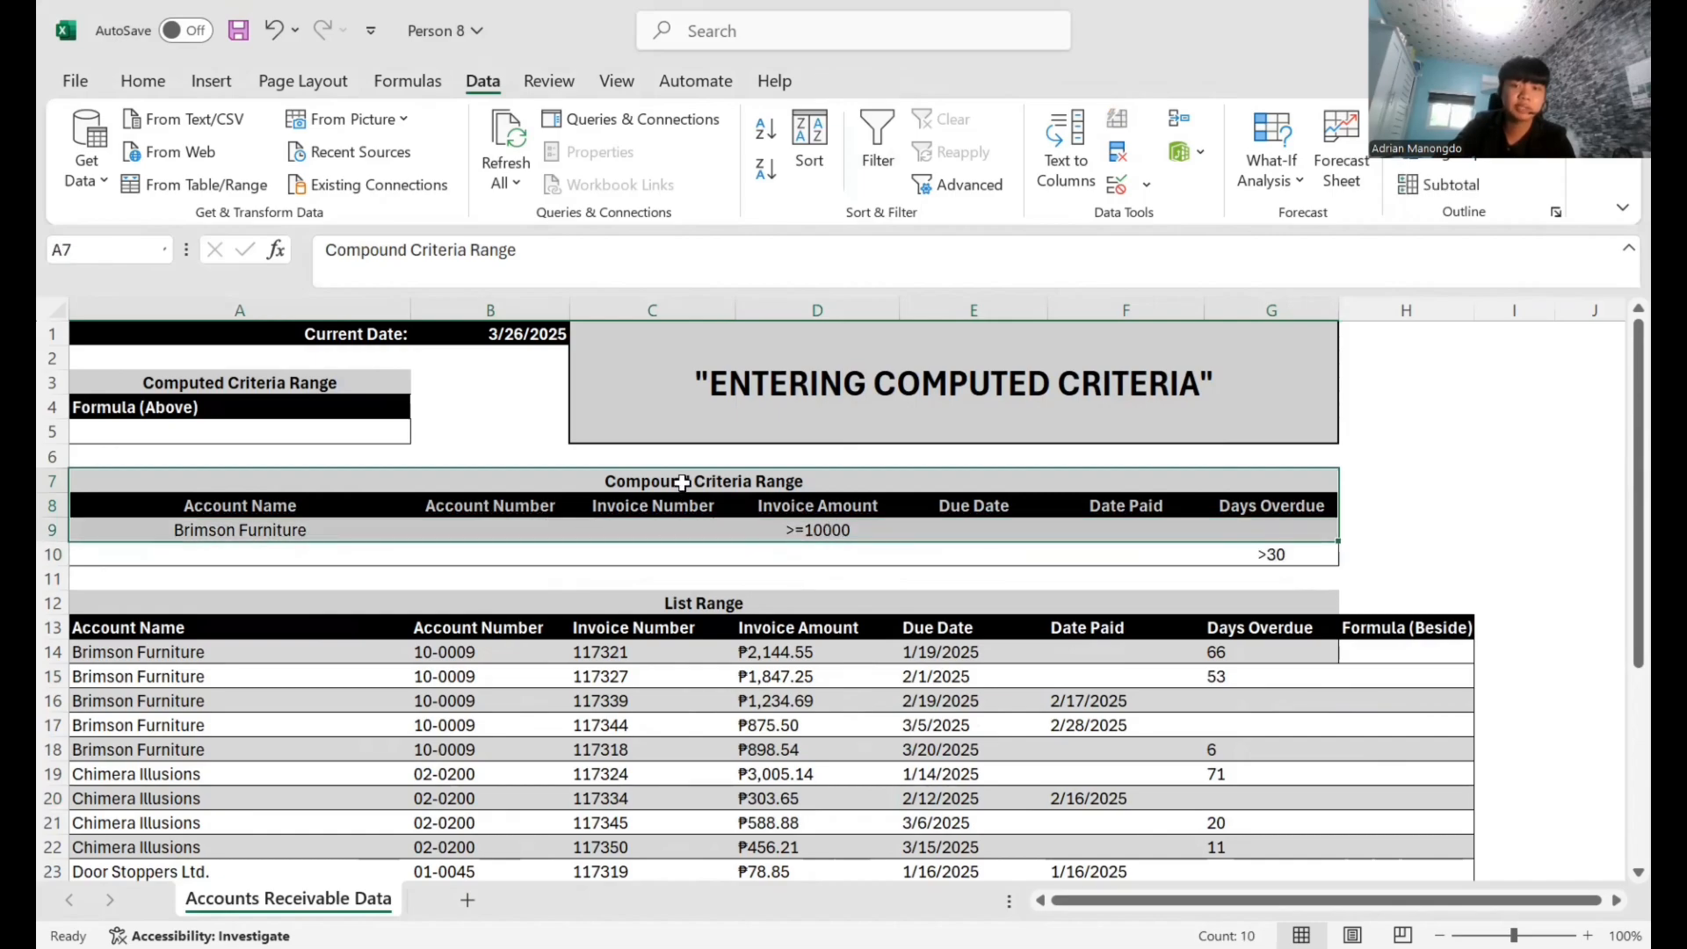
{"action": "left_click", "coordinate": [290, 571]}
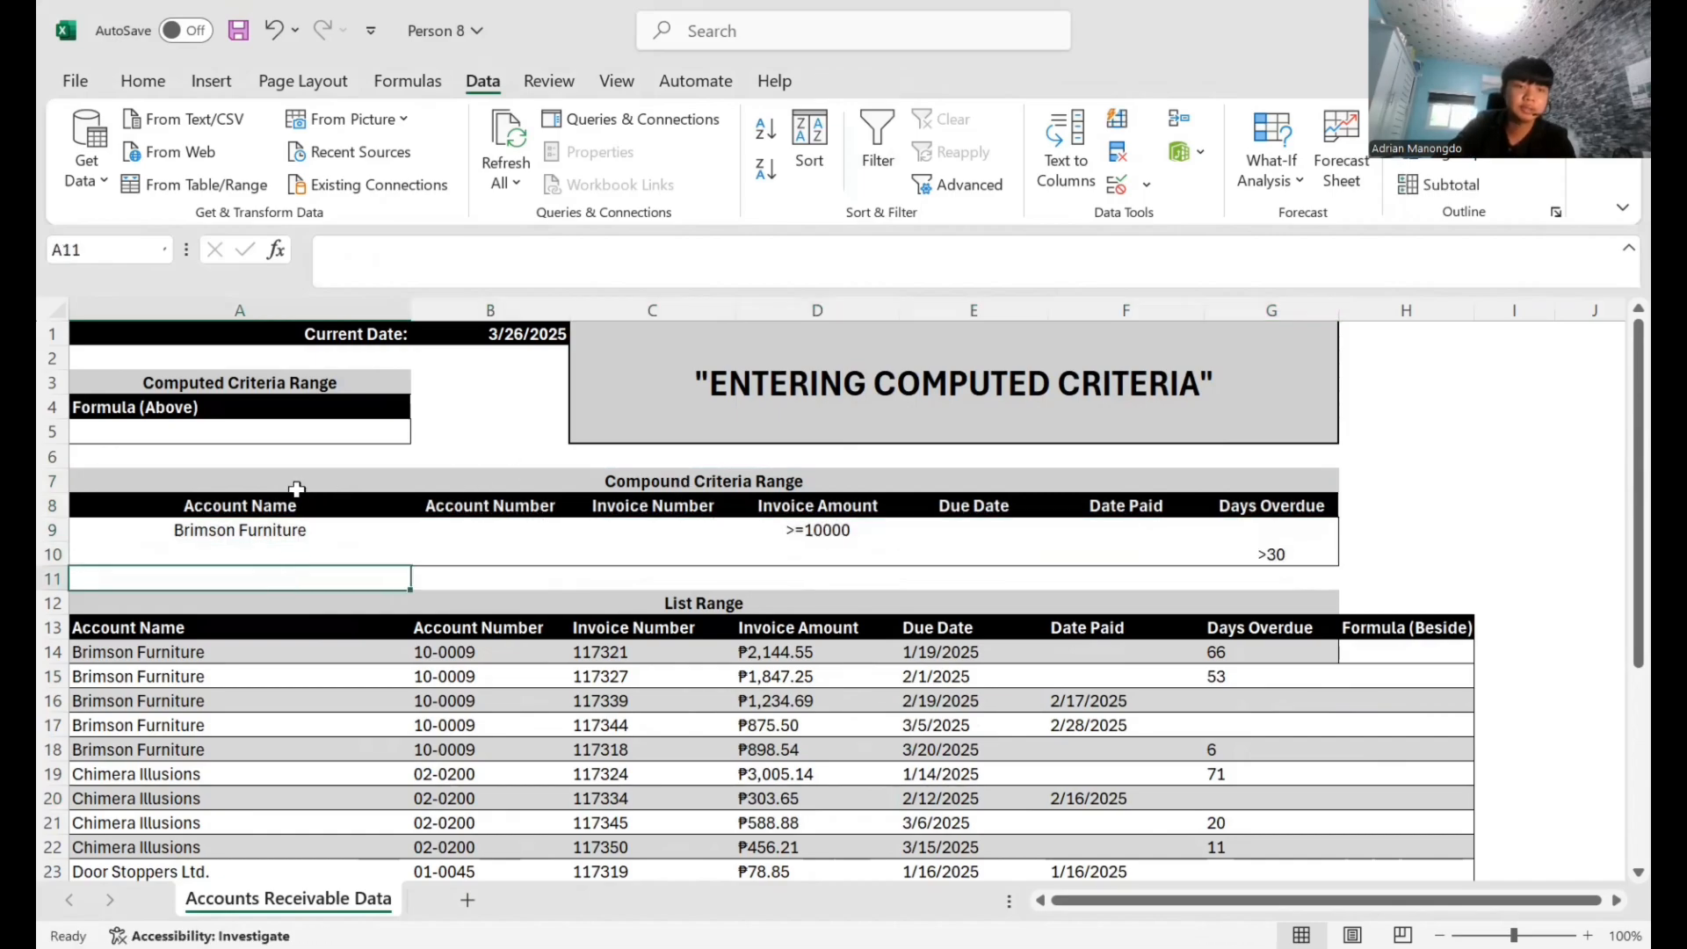
{"action": "left_click_drag", "start_coordinate": [296, 486], "coordinate": [767, 556]}
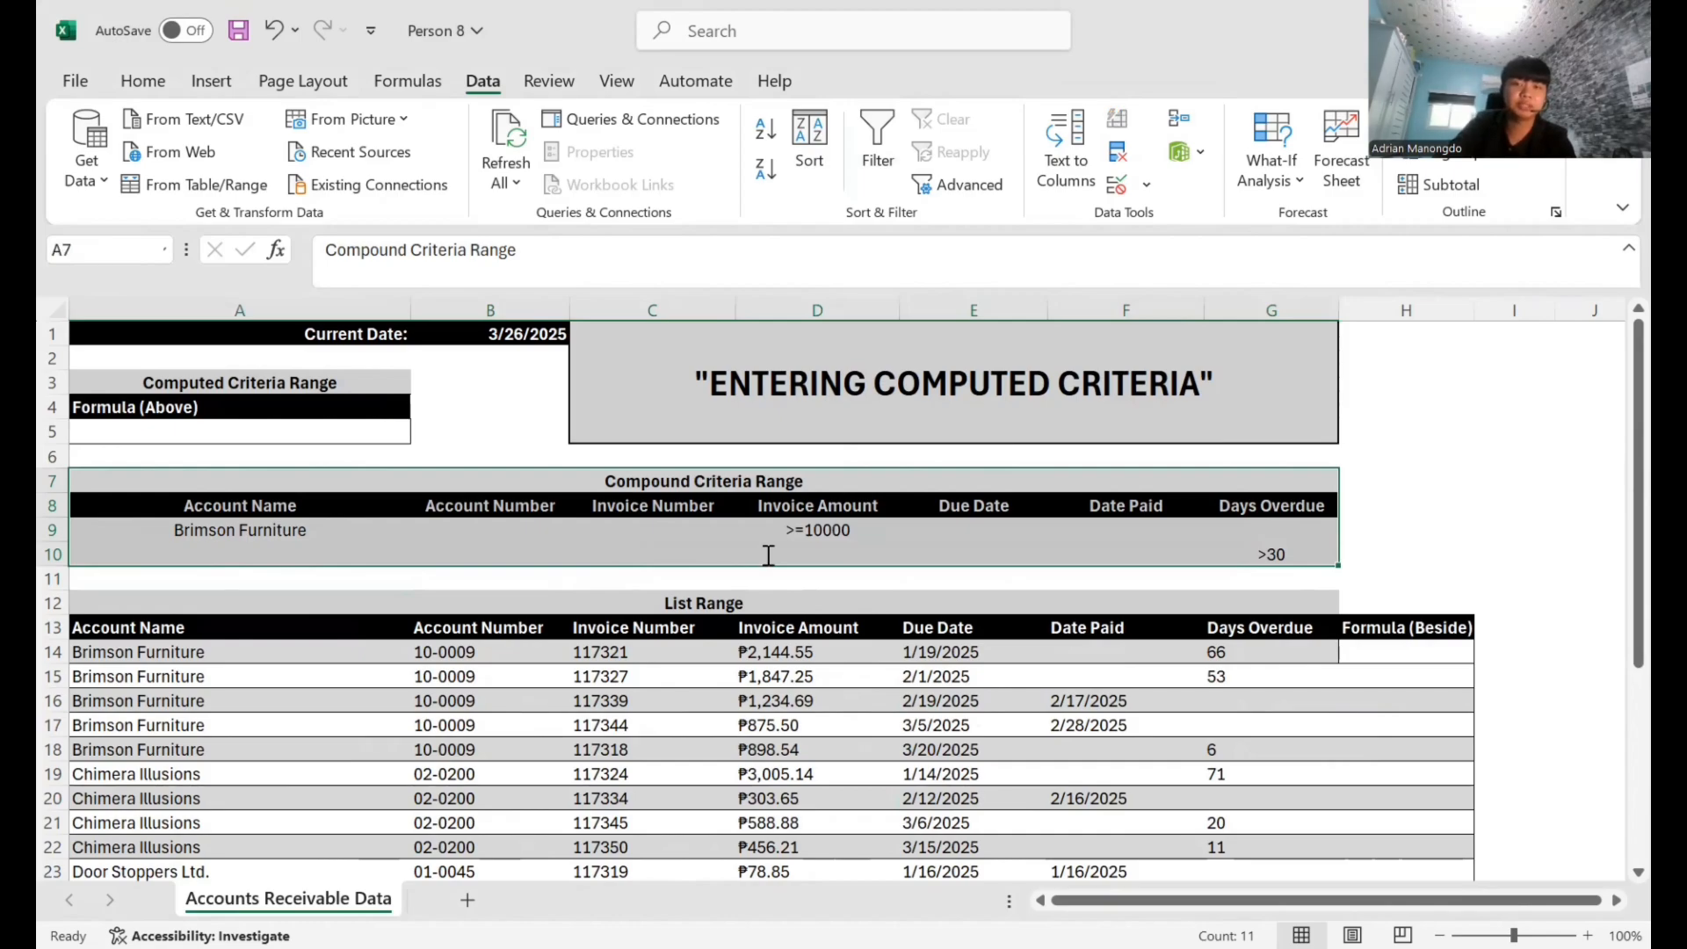
{"action": "left_click", "coordinate": [768, 555]}
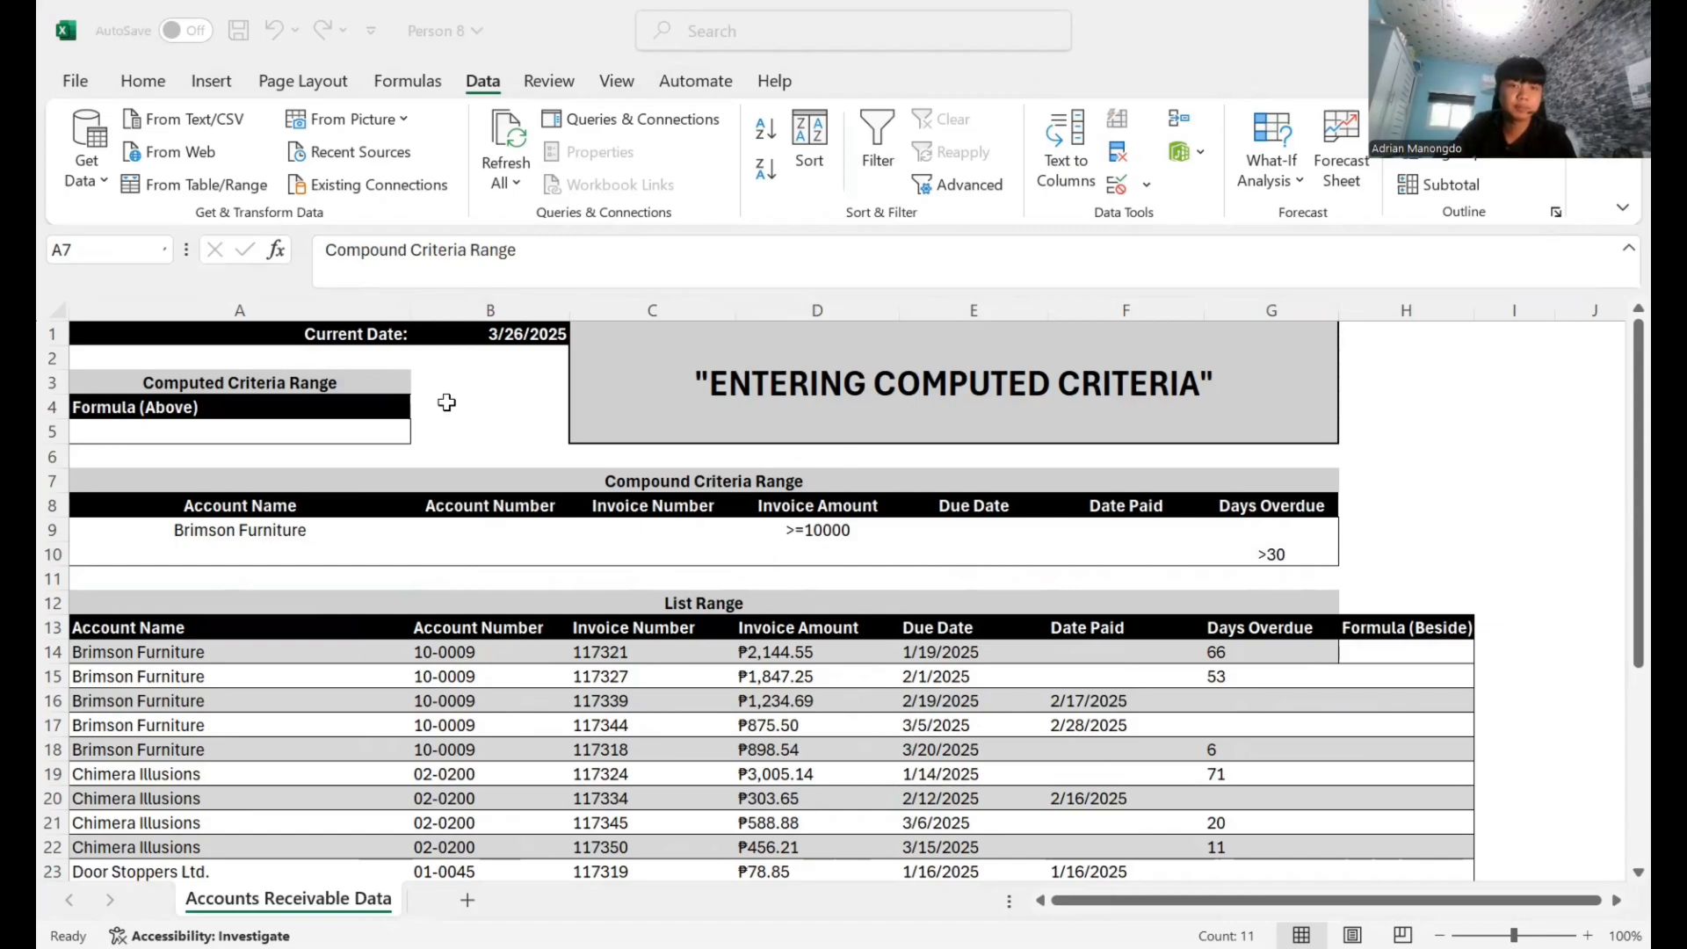
{"action": "left_click_drag", "start_coordinate": [325, 391], "coordinate": [317, 434]}
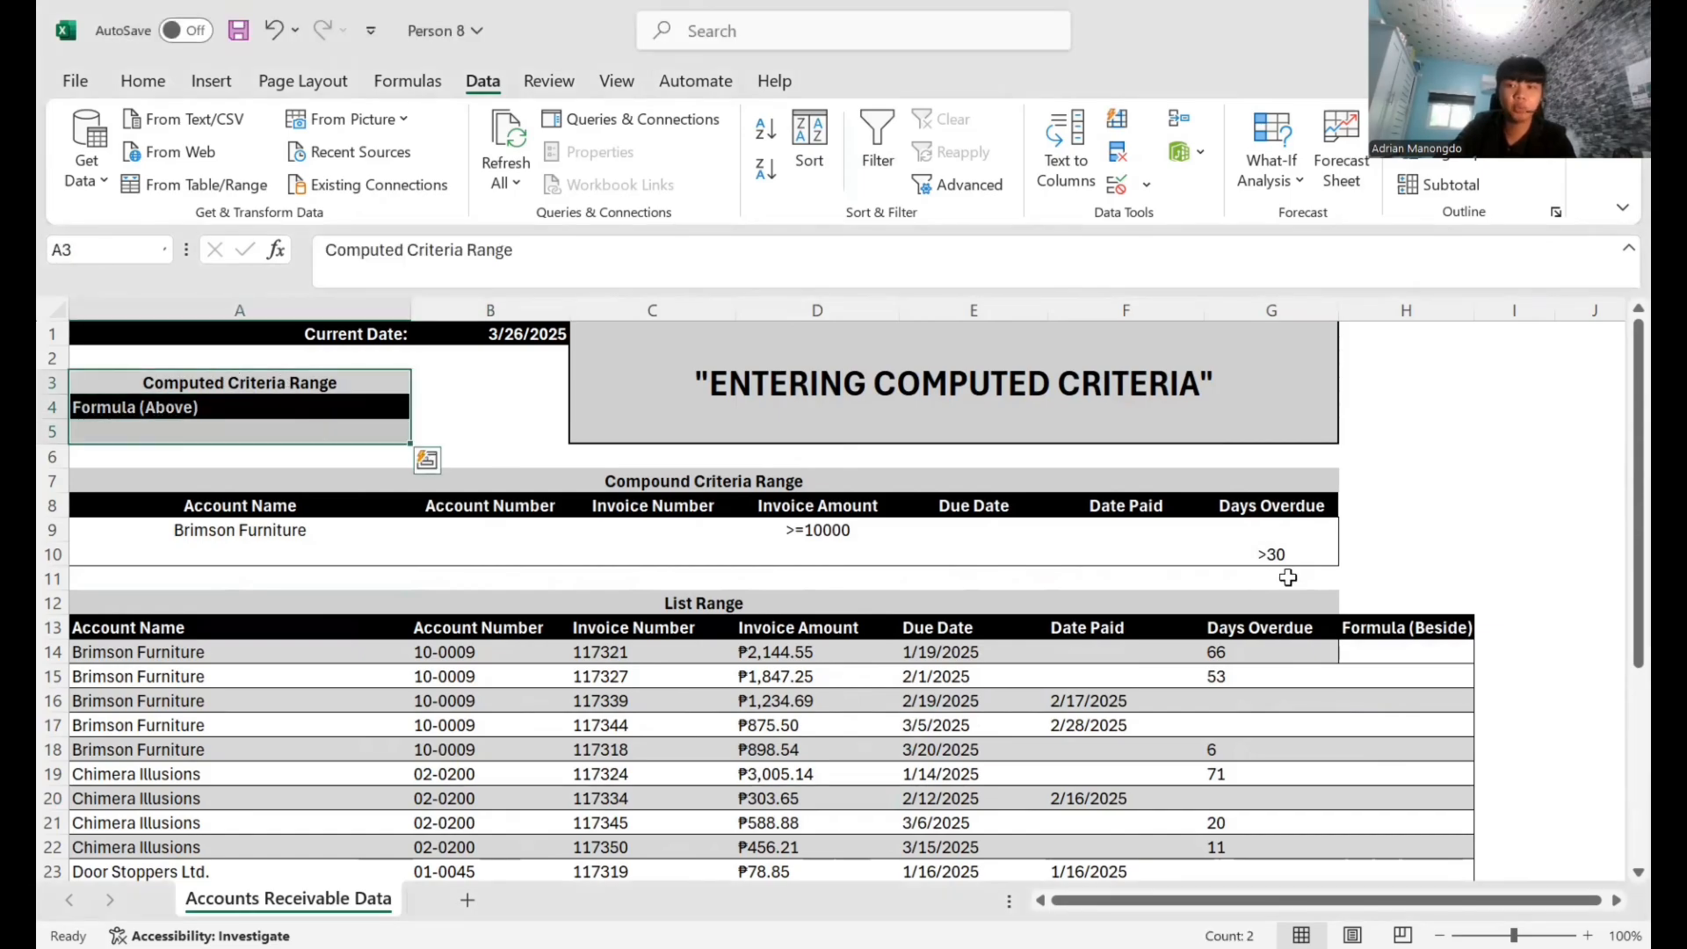
{"action": "scroll", "coordinate": [1375, 571], "scroll_direction": "down", "scroll_amount": 2}
{"action": "left_click_drag", "start_coordinate": [1418, 486], "coordinate": [1407, 771]}
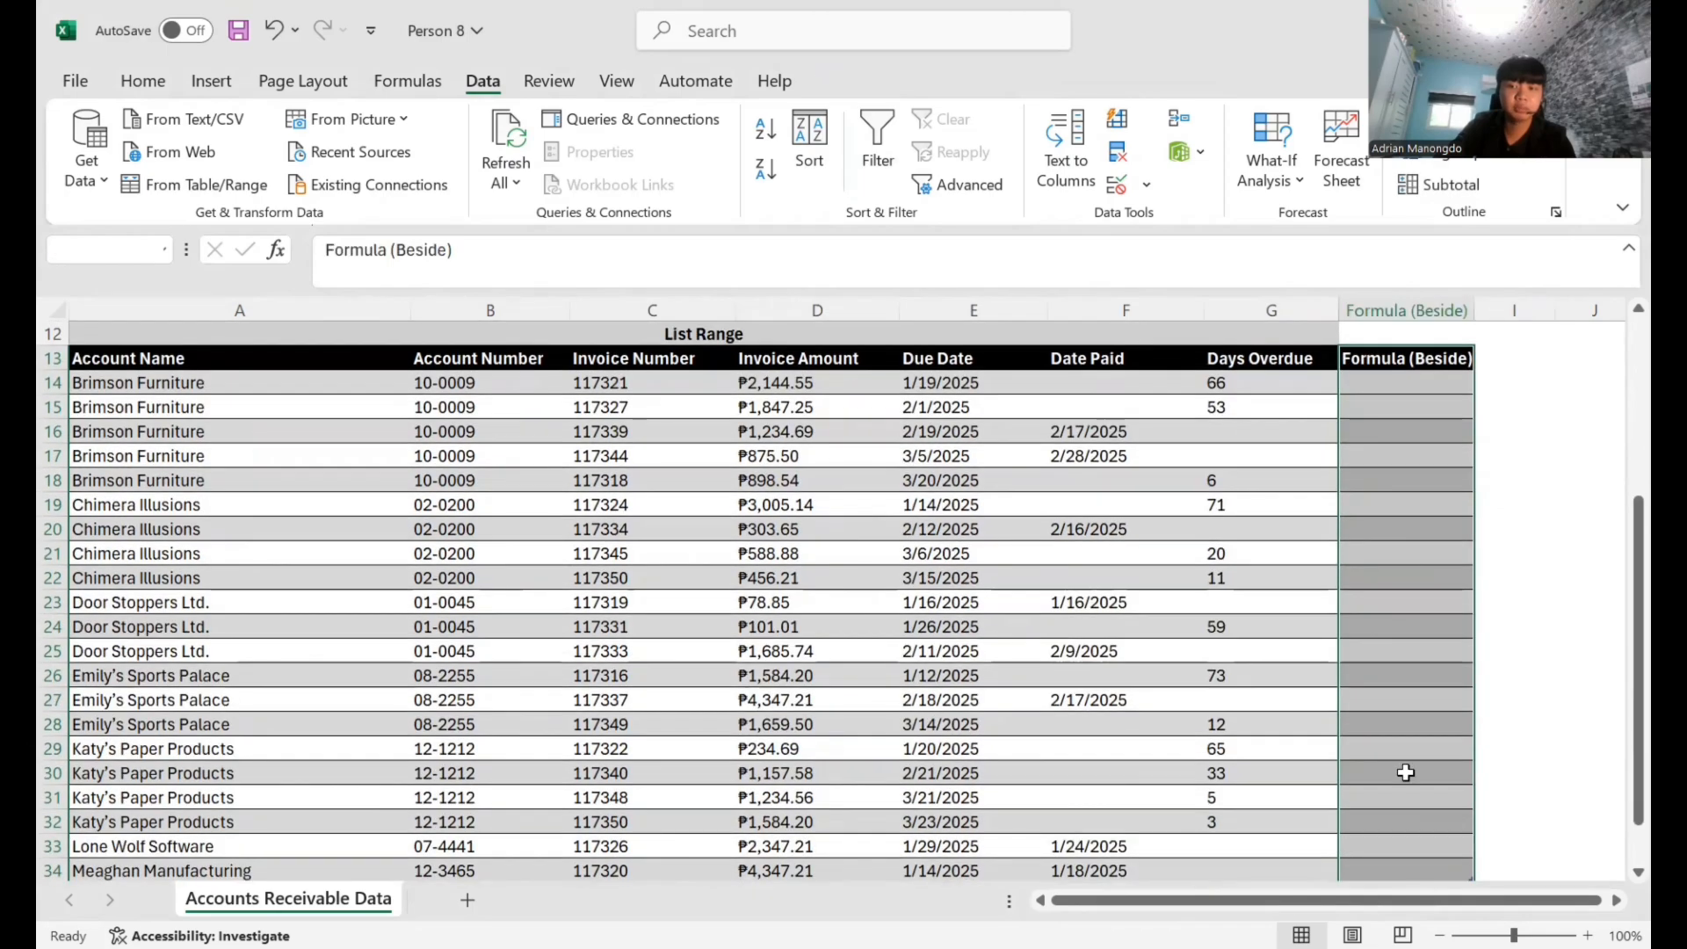
{"action": "scroll", "coordinate": [499, 446], "scroll_direction": "up", "scroll_amount": 5}
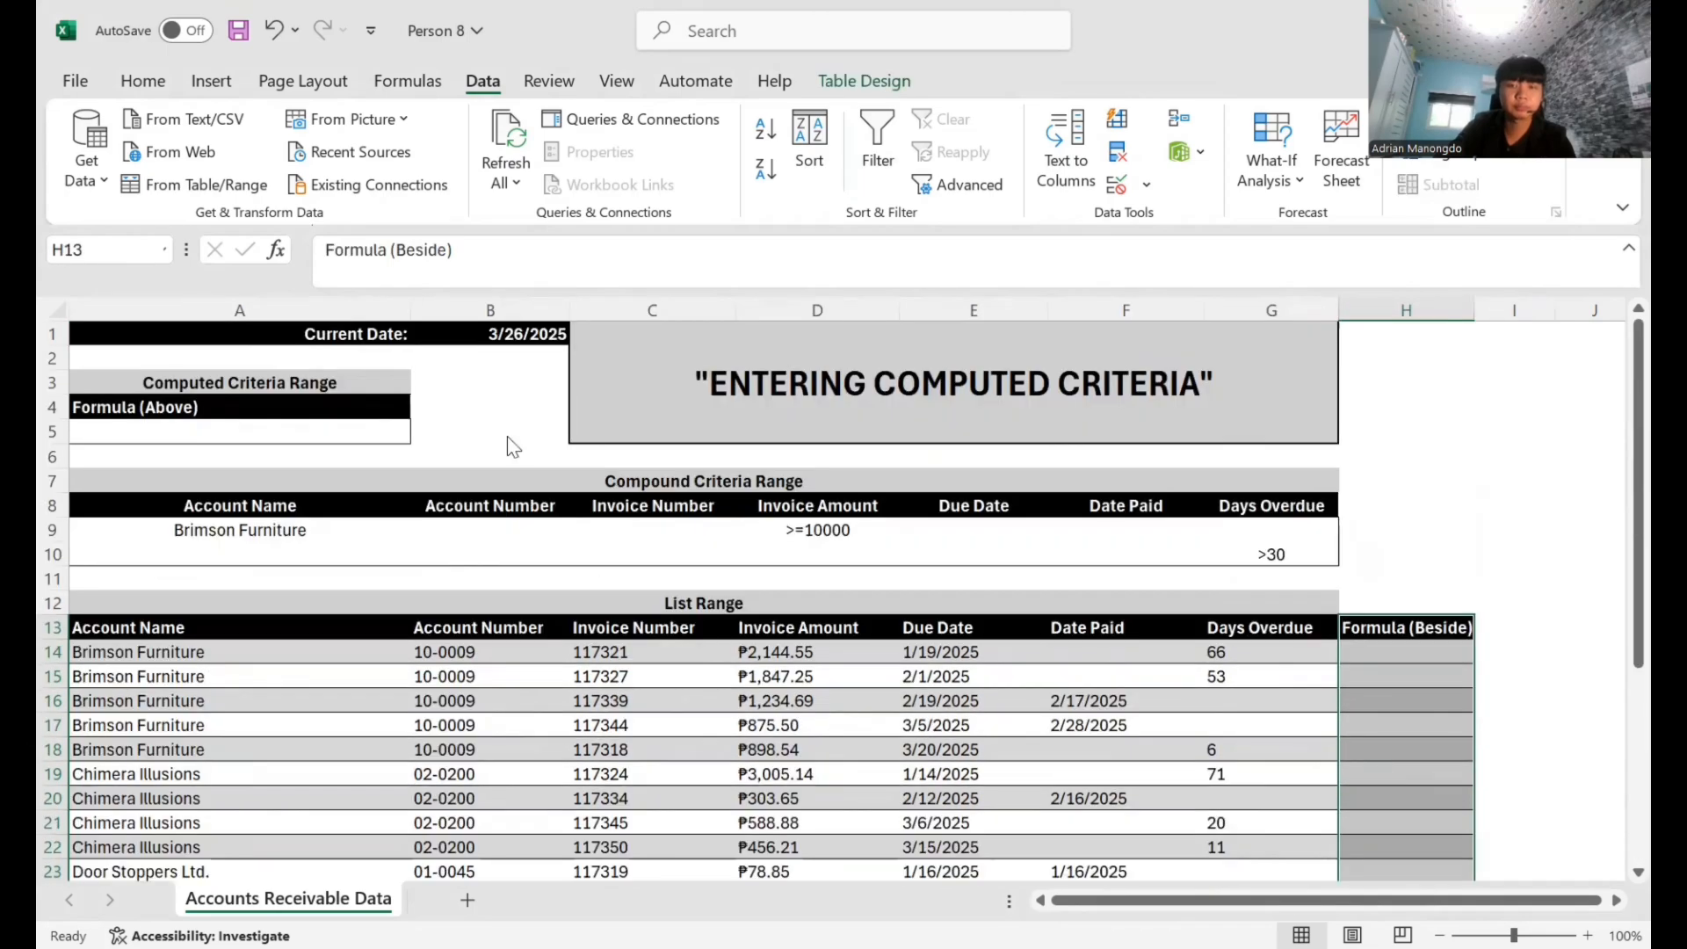
{"action": "left_click", "coordinate": [507, 436]}
{"action": "key", "text": "alt+Tab"}
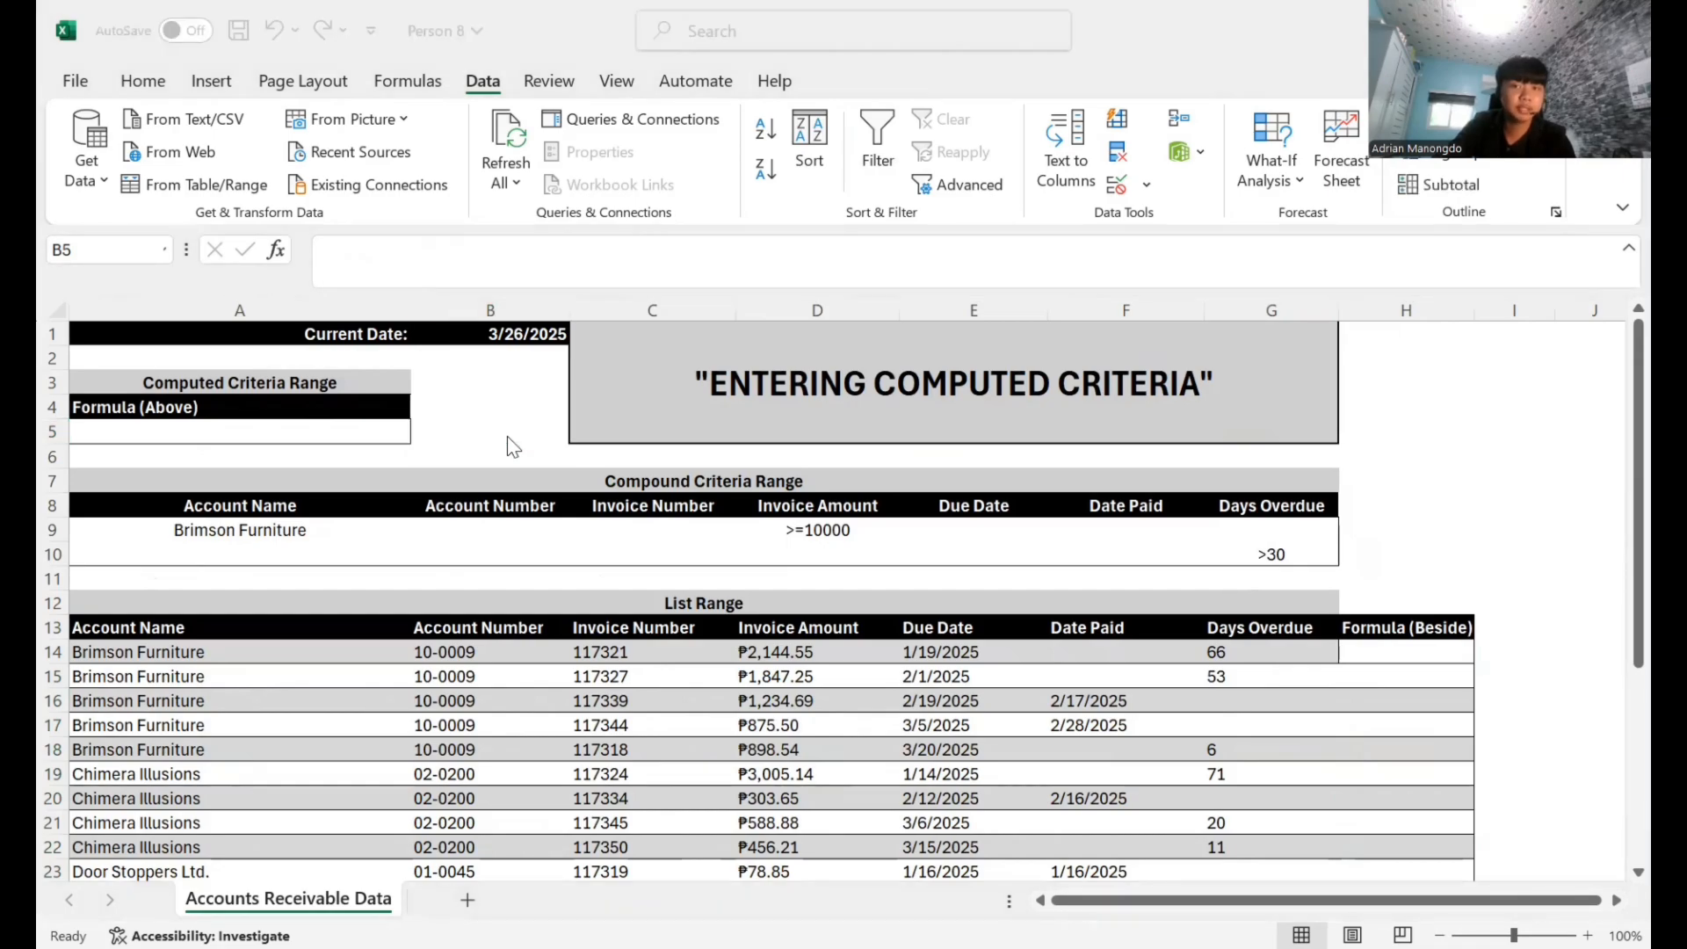
- Review the Formula (Above) criteria cells A4:A5, the Formula (Beside) heading in H13 and the Compound Criteria Range heading
{"action": "left_click", "coordinate": [964, 181]}
{"action": "left_click_drag", "start_coordinate": [365, 405], "coordinate": [362, 429]}
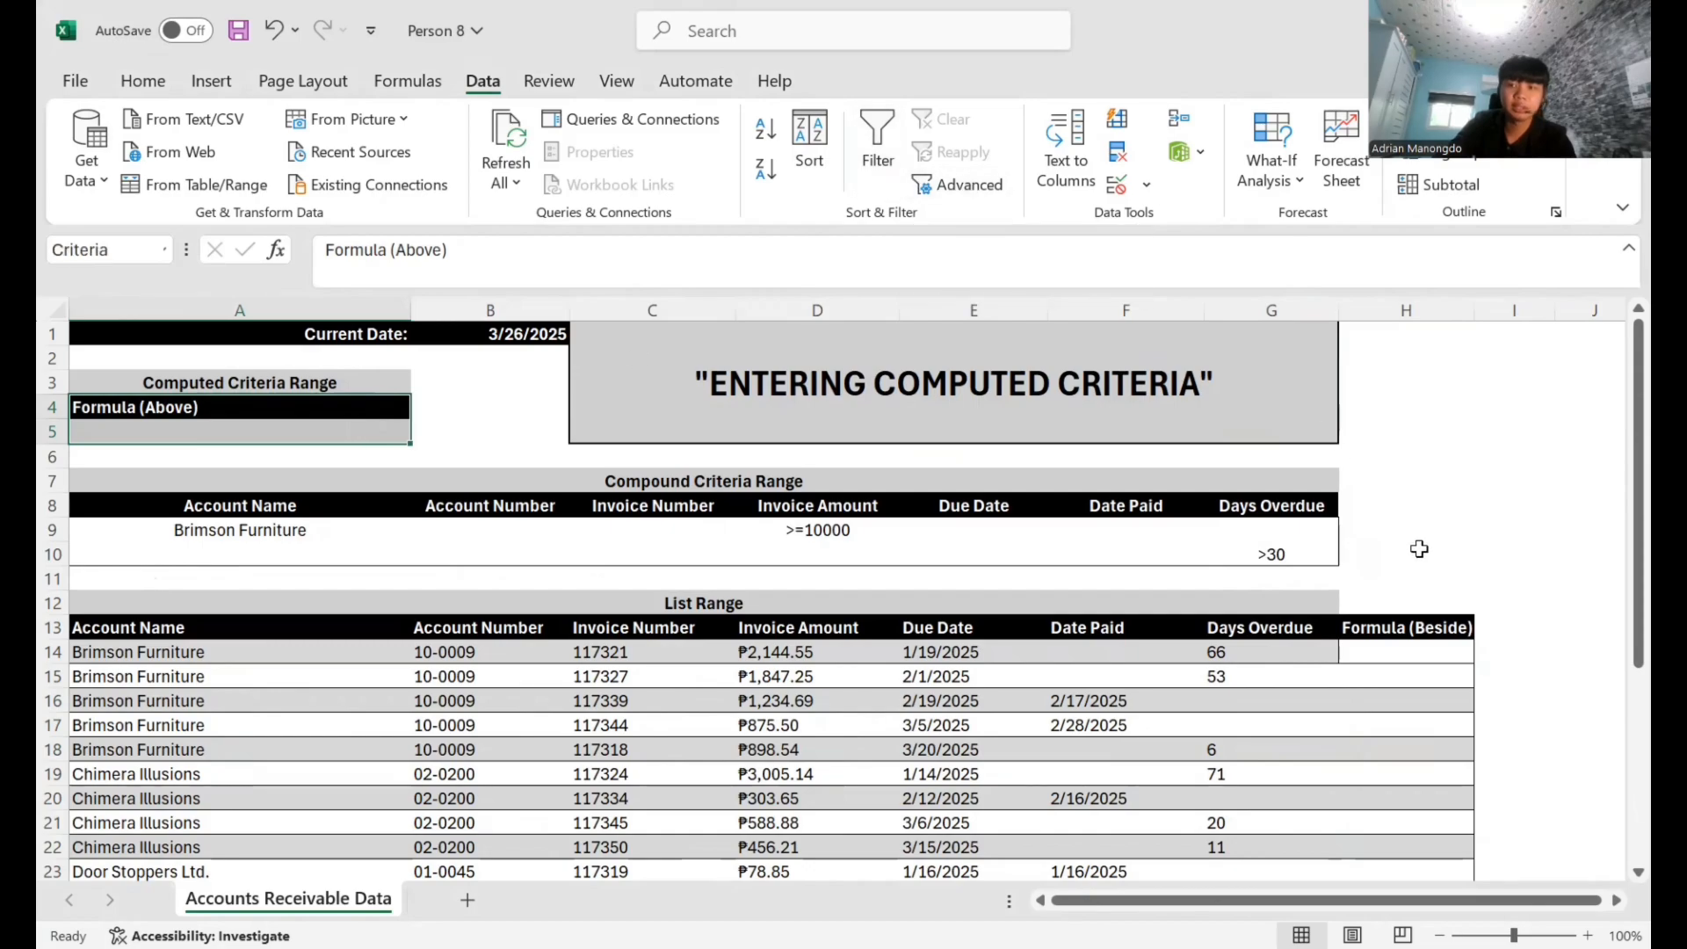
{"action": "scroll", "coordinate": [1420, 549], "scroll_direction": "down", "scroll_amount": 1}
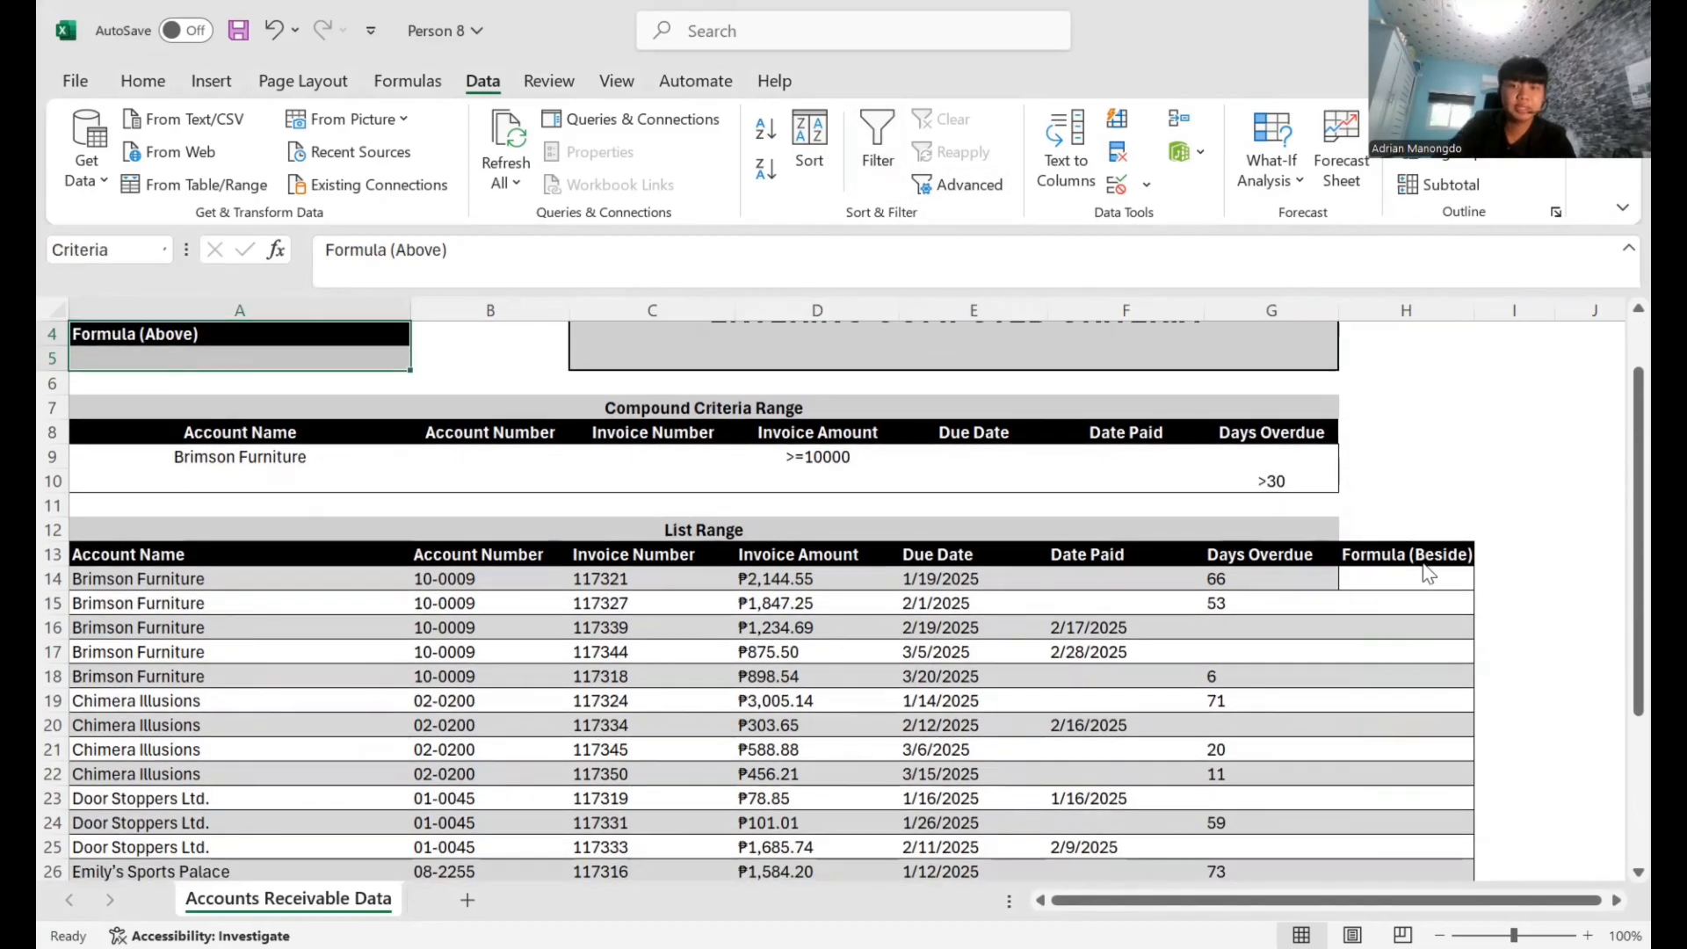
{"action": "key", "text": "alt+Tab"}
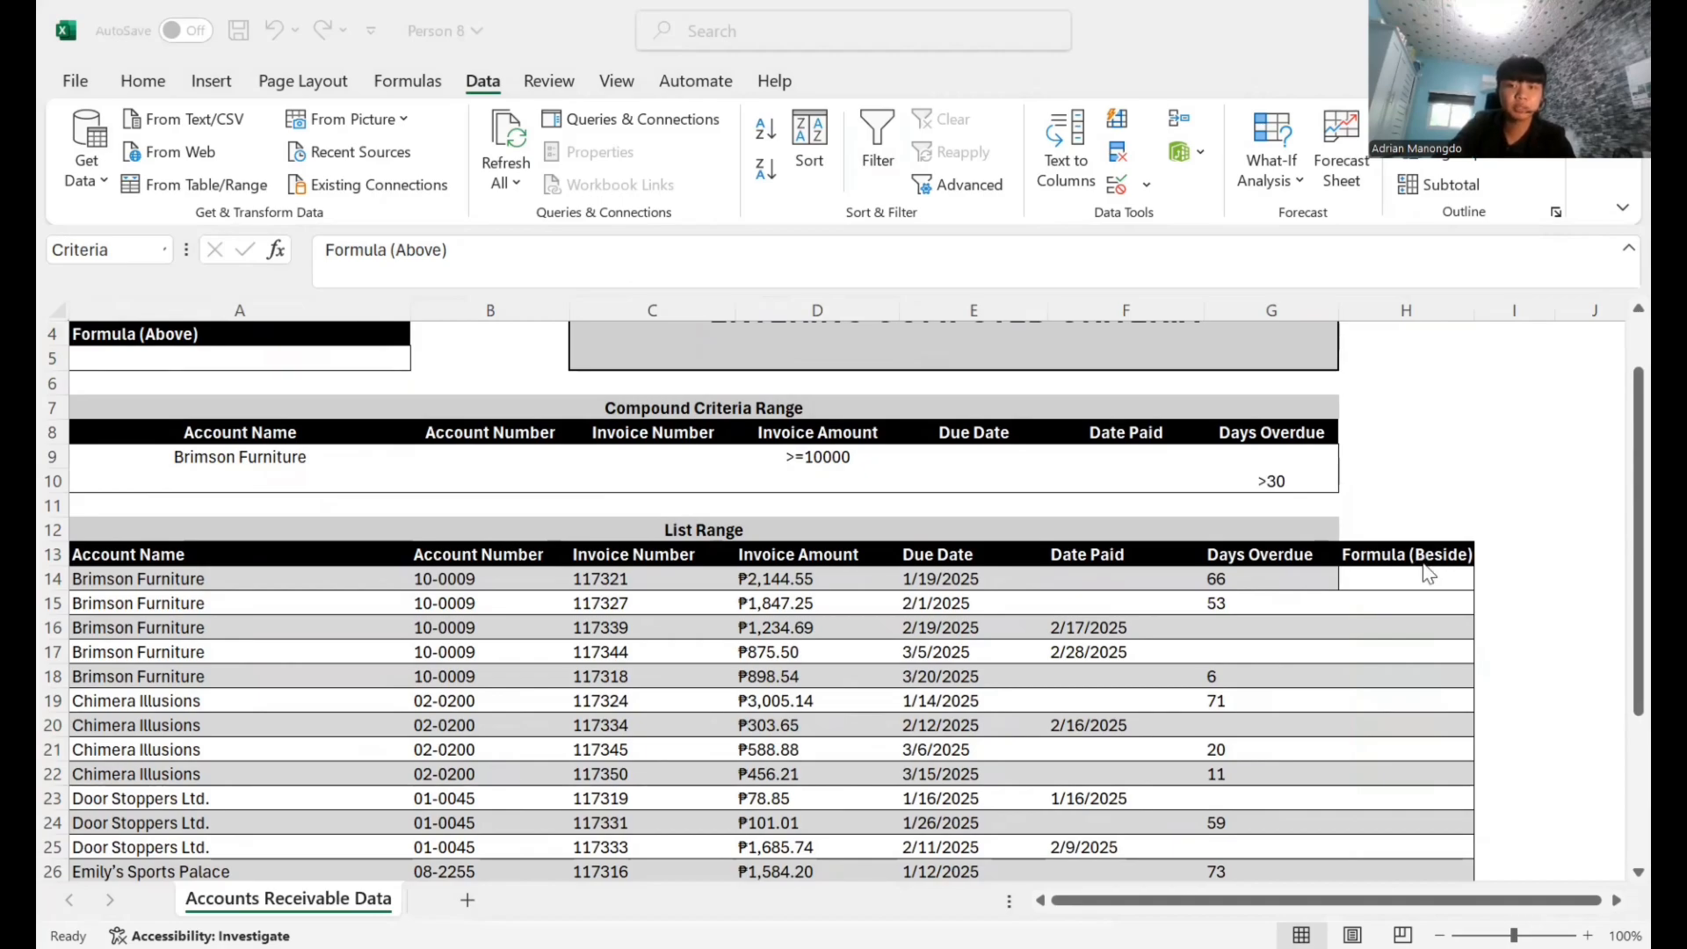
{"action": "left_click", "coordinate": [1424, 565]}
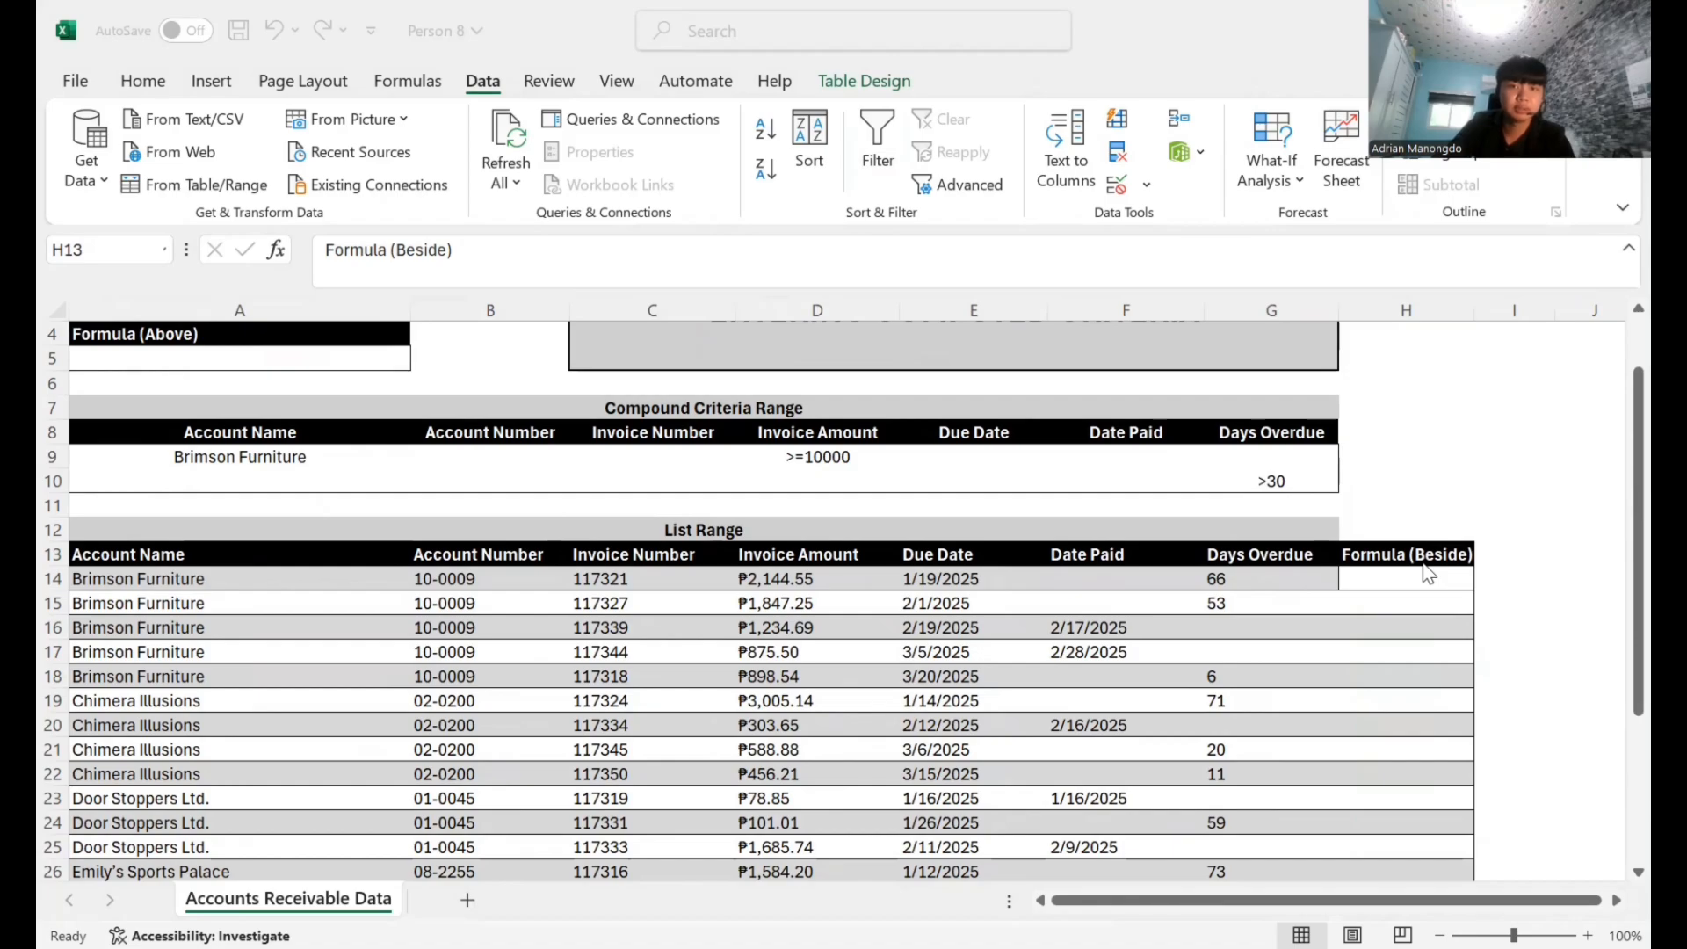
{"action": "left_click", "coordinate": [888, 179]}
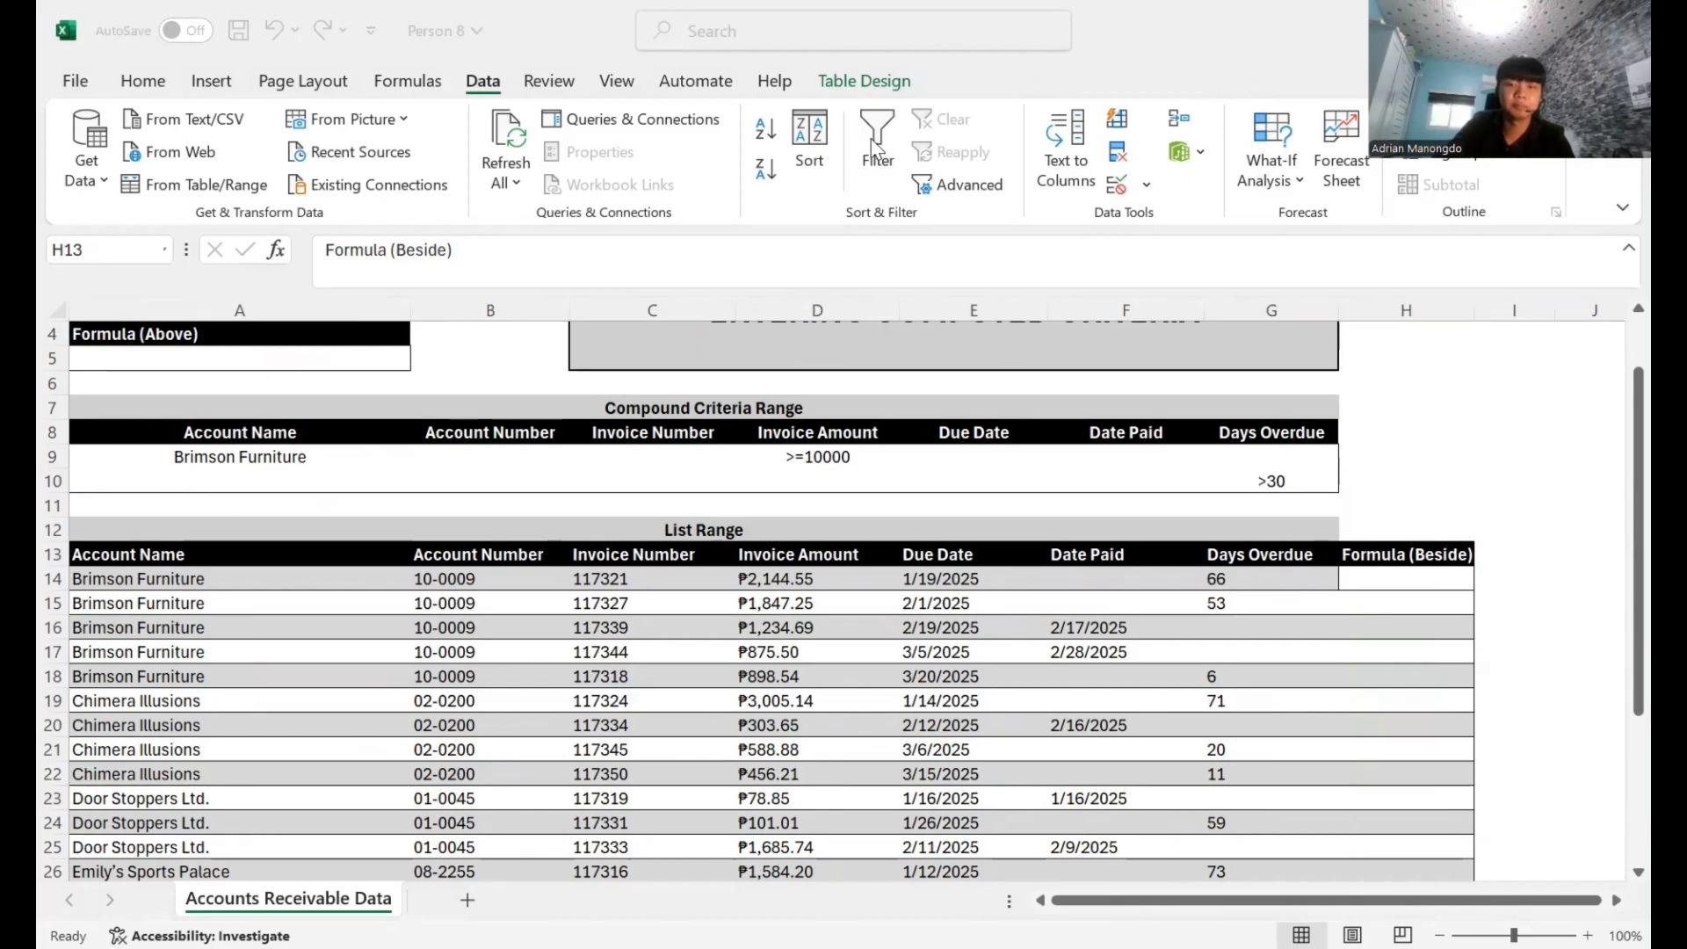
{"action": "left_click", "coordinate": [235, 409]}
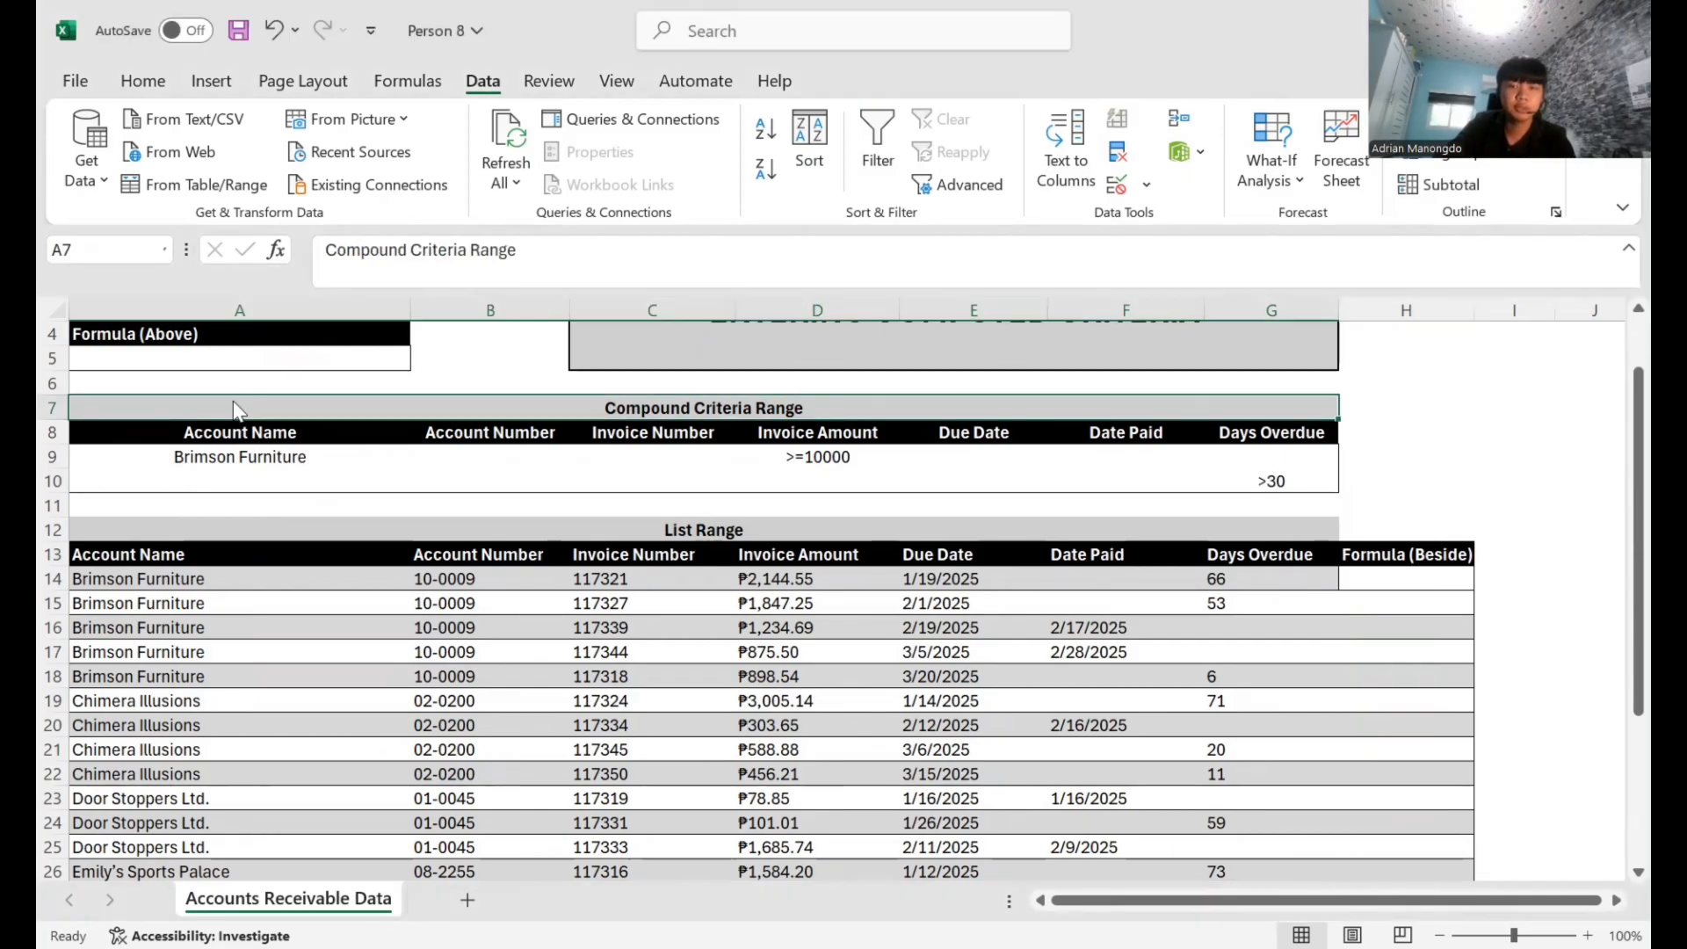
{"action": "key", "text": "alt+Tab"}
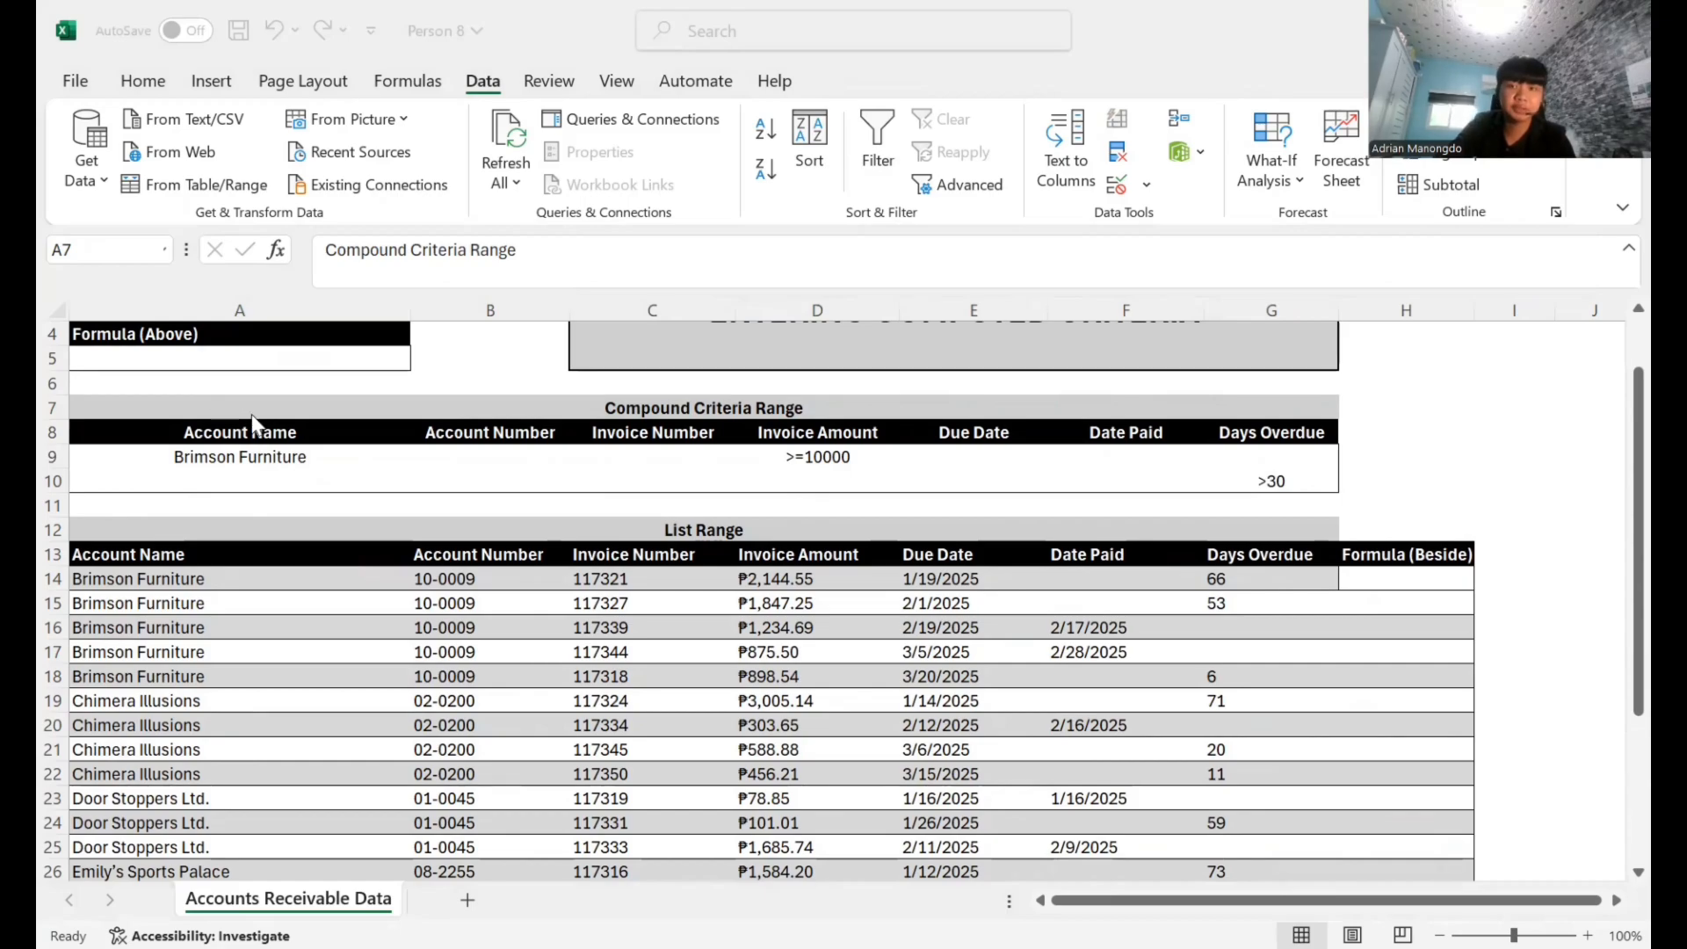
{"action": "scroll", "coordinate": [251, 414], "scroll_direction": "up", "scroll_amount": 1}
{"action": "left_click", "coordinate": [255, 416]}
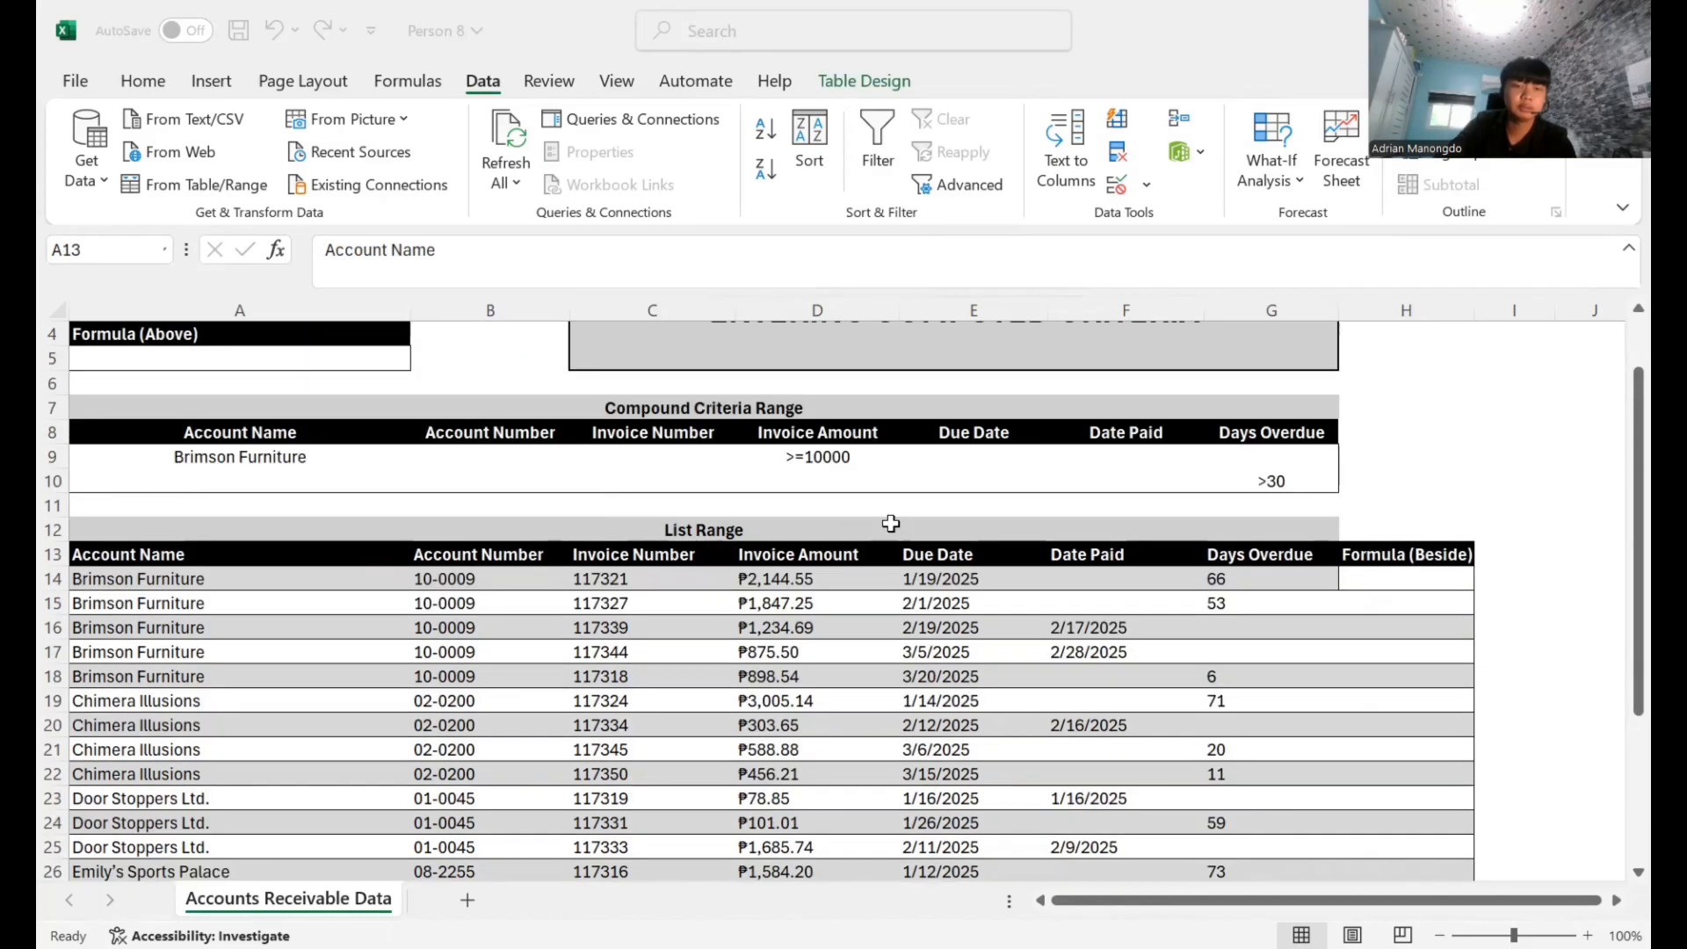
- Enter a computed criterion in A5 comparing the list's Due Date and Date Paid values, and check the Computed Criteria Range A3:A5
{"action": "scroll", "coordinate": [891, 523], "scroll_direction": "up", "scroll_amount": 1}
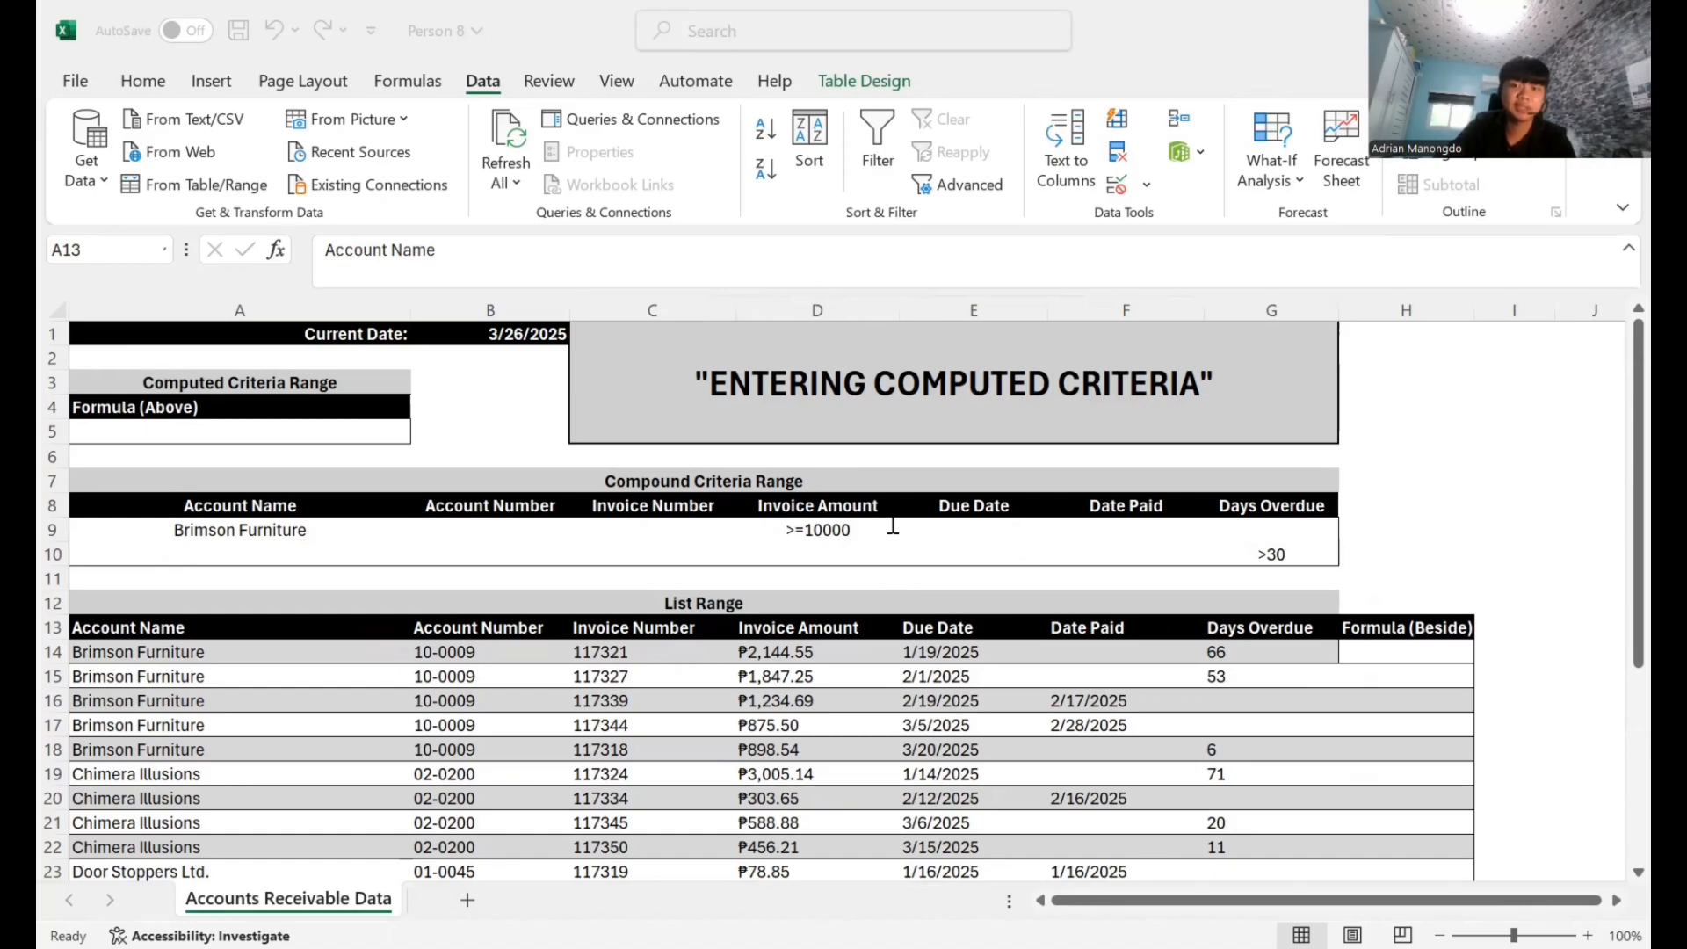
{"action": "left_click", "coordinate": [1086, 631]}
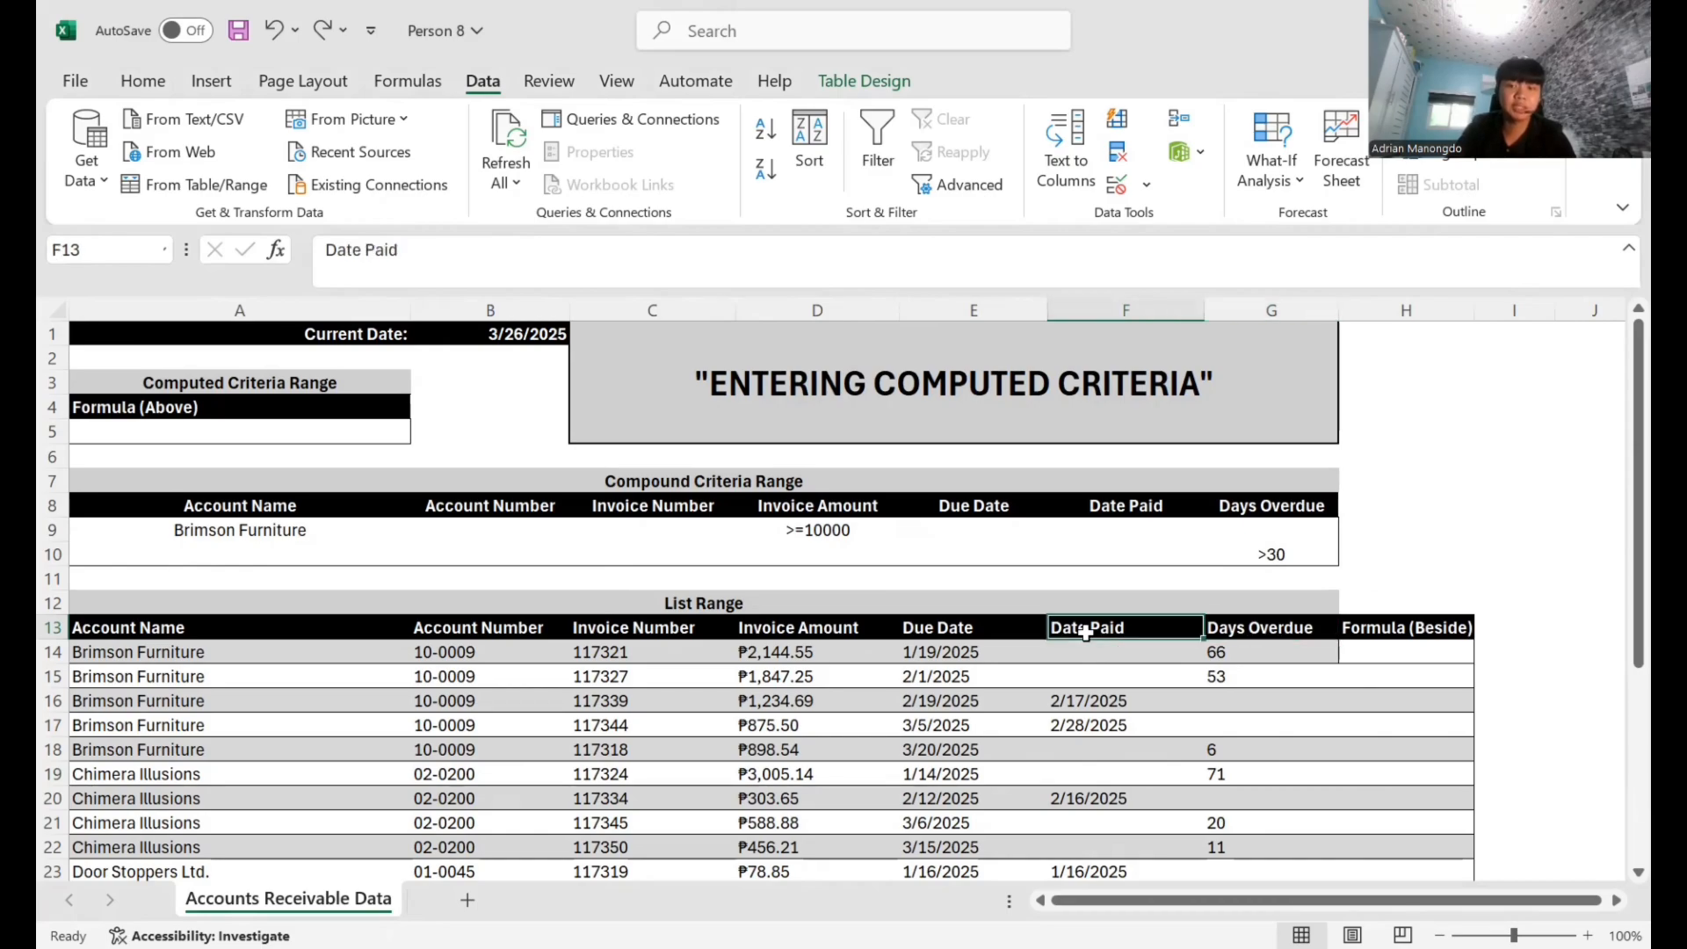
{"action": "key", "text": "shift+Left"}
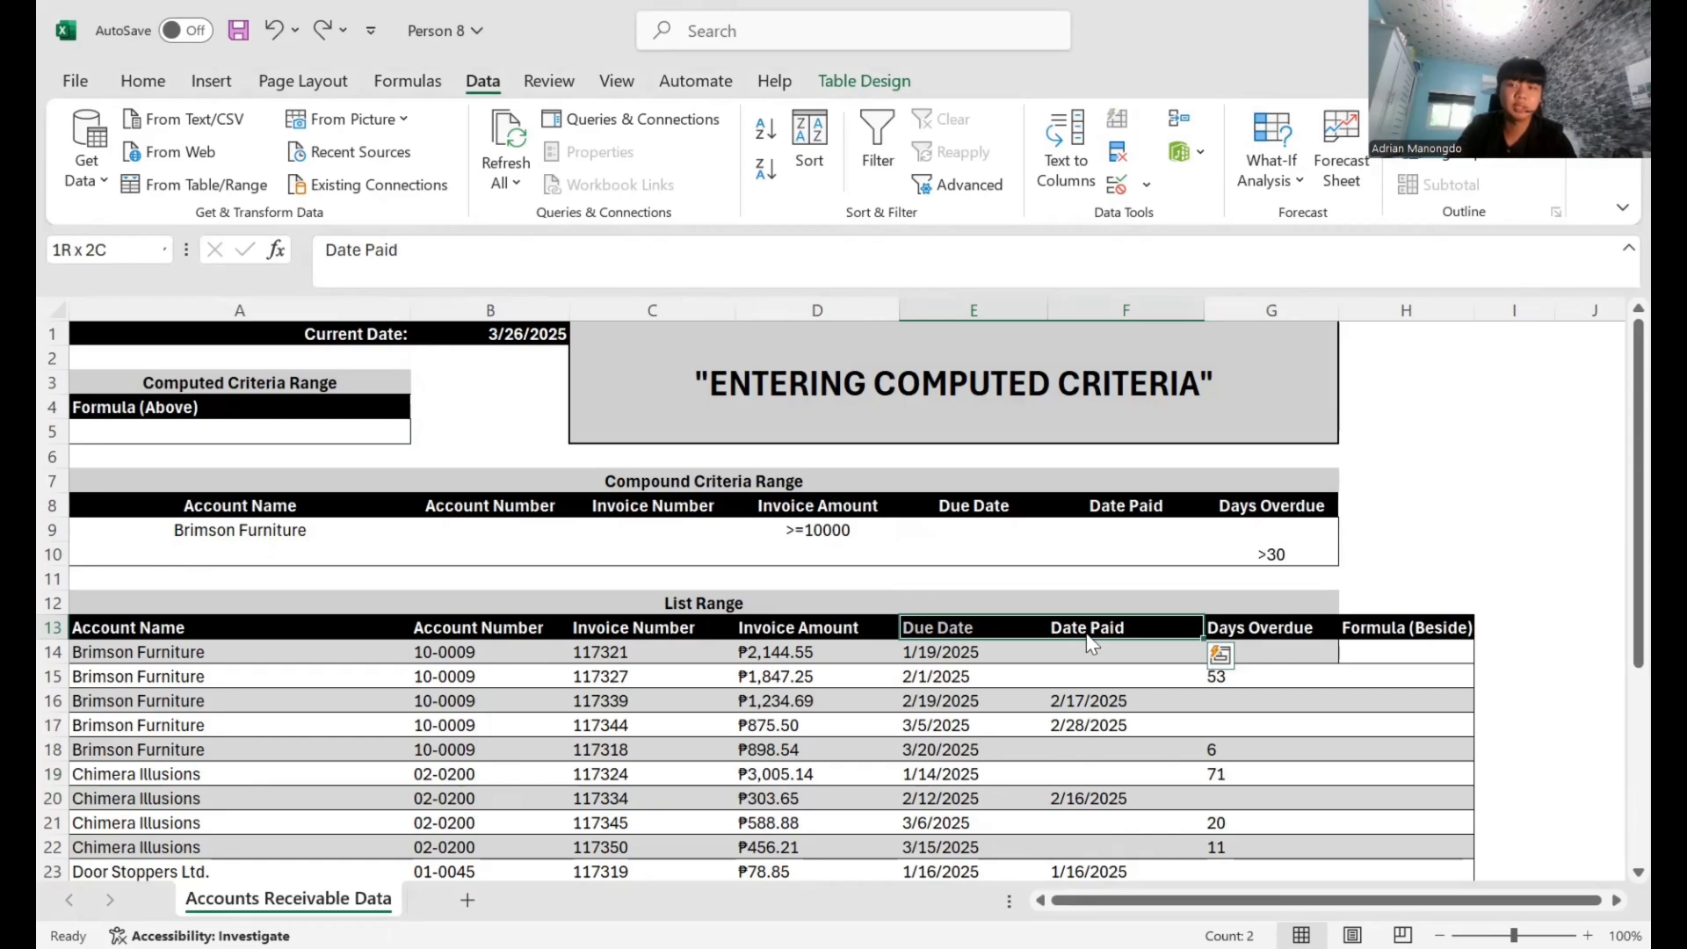
{"action": "key", "text": "alt+Tab"}
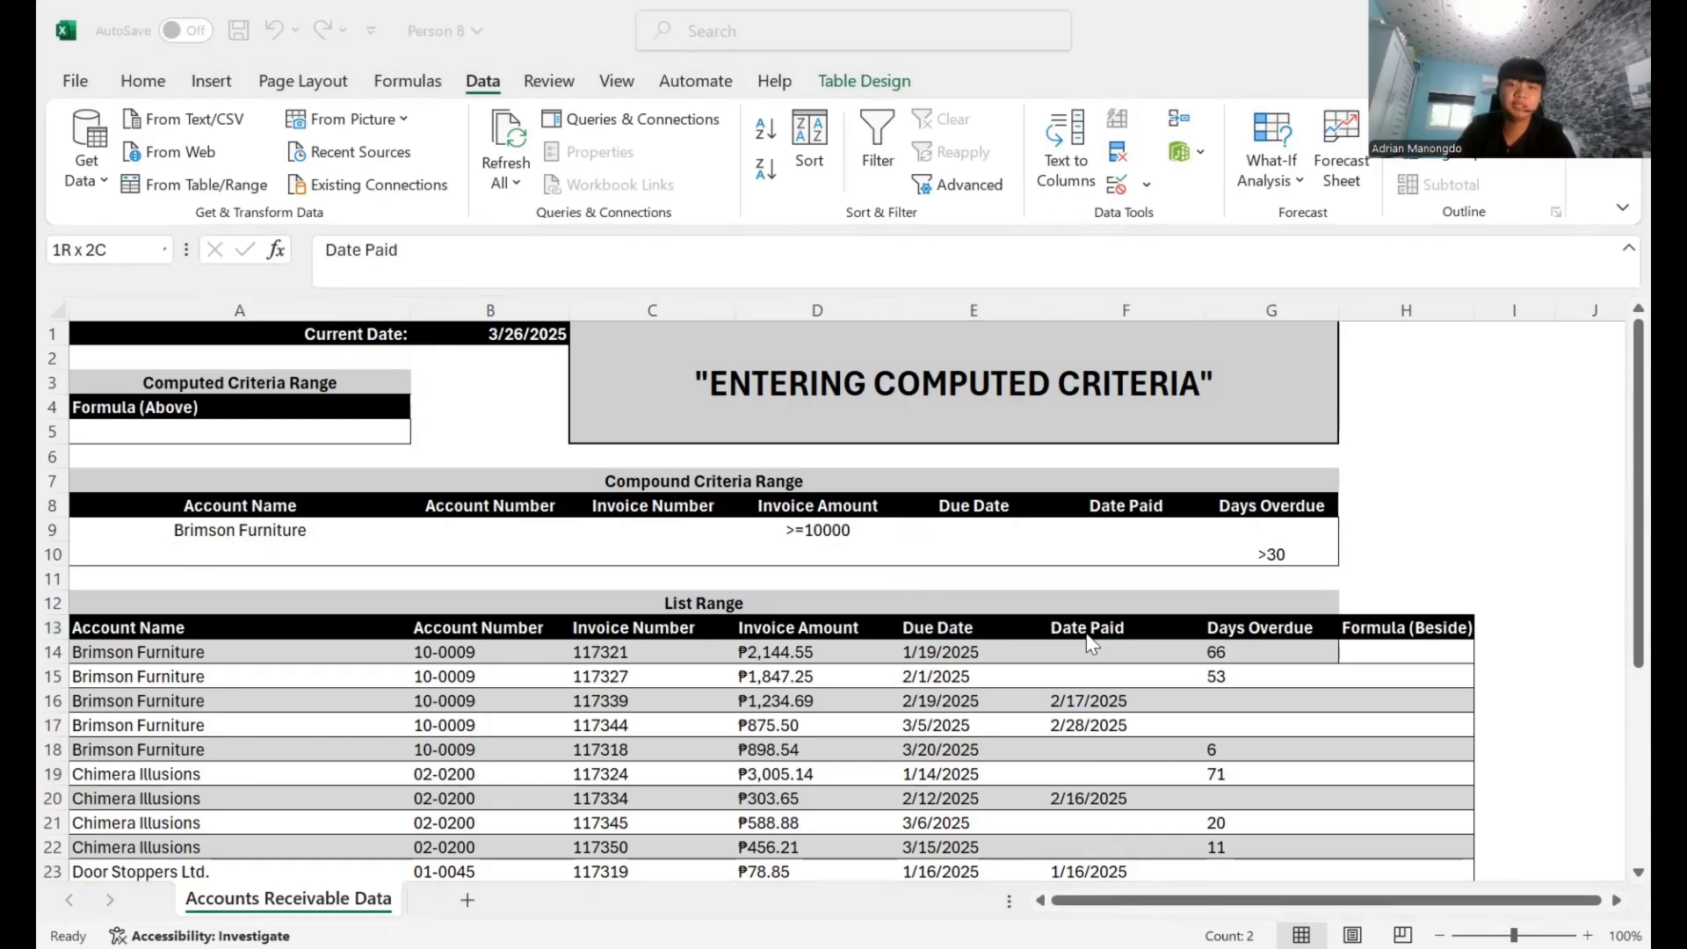
{"action": "left_click", "coordinate": [1089, 648]}
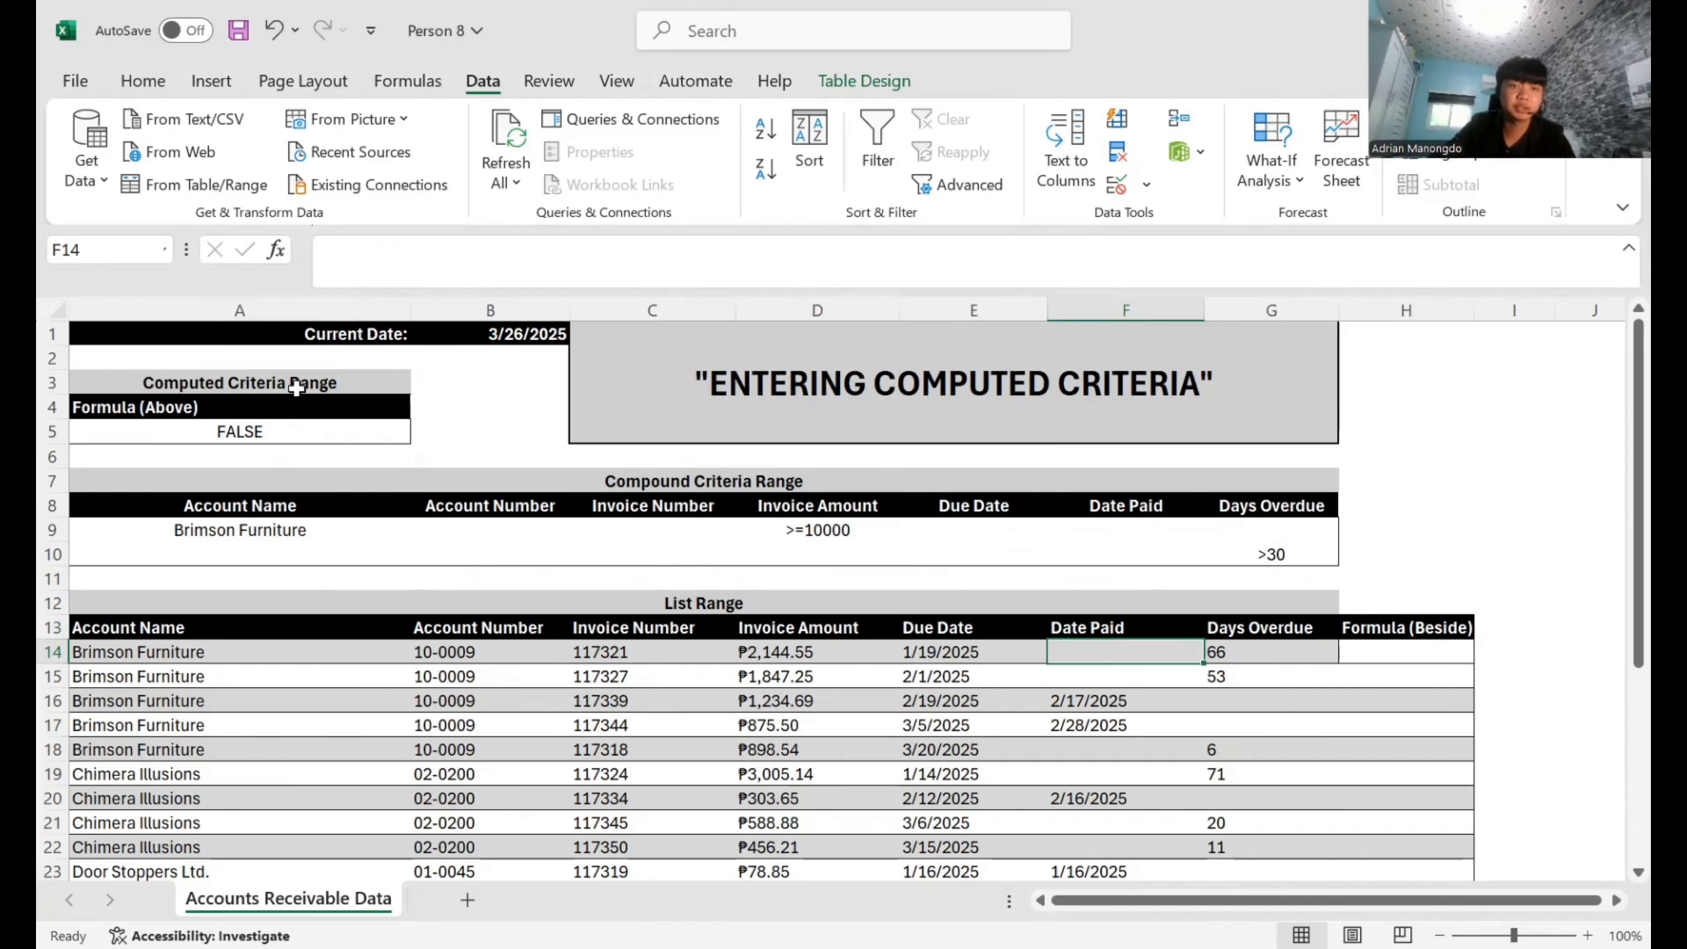
{"action": "left_click", "coordinate": [244, 451]}
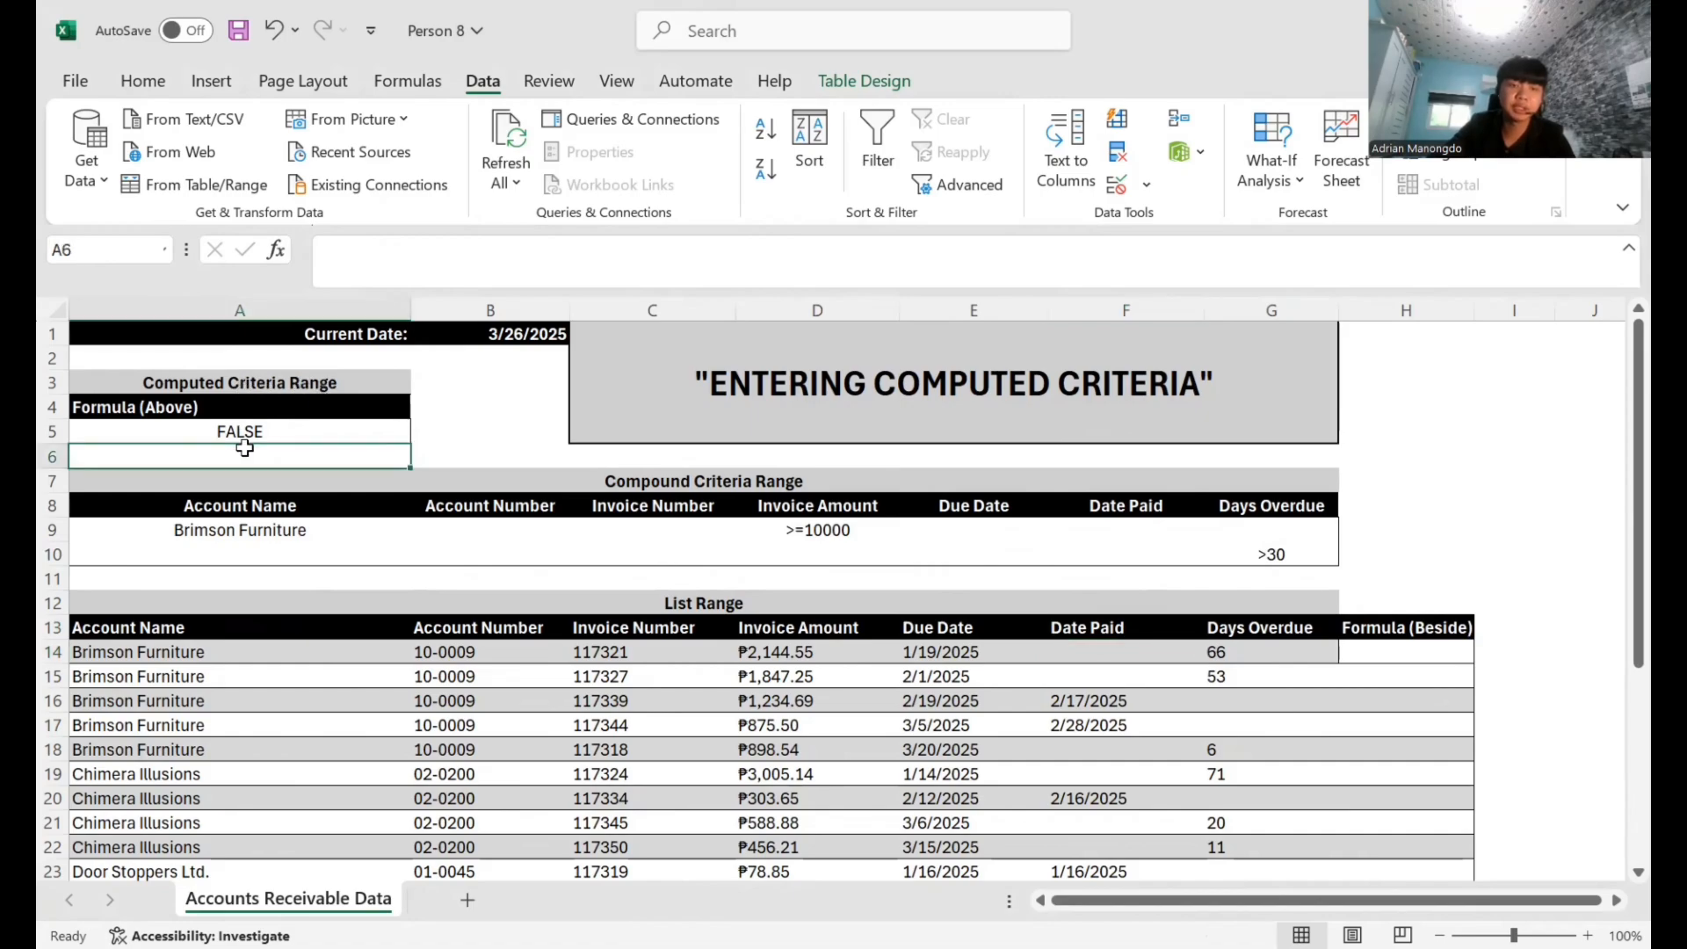
{"action": "left_click", "coordinate": [222, 407]}
{"action": "left_click", "coordinate": [425, 376]}
{"action": "left_click_drag", "start_coordinate": [396, 383], "coordinate": [346, 425]}
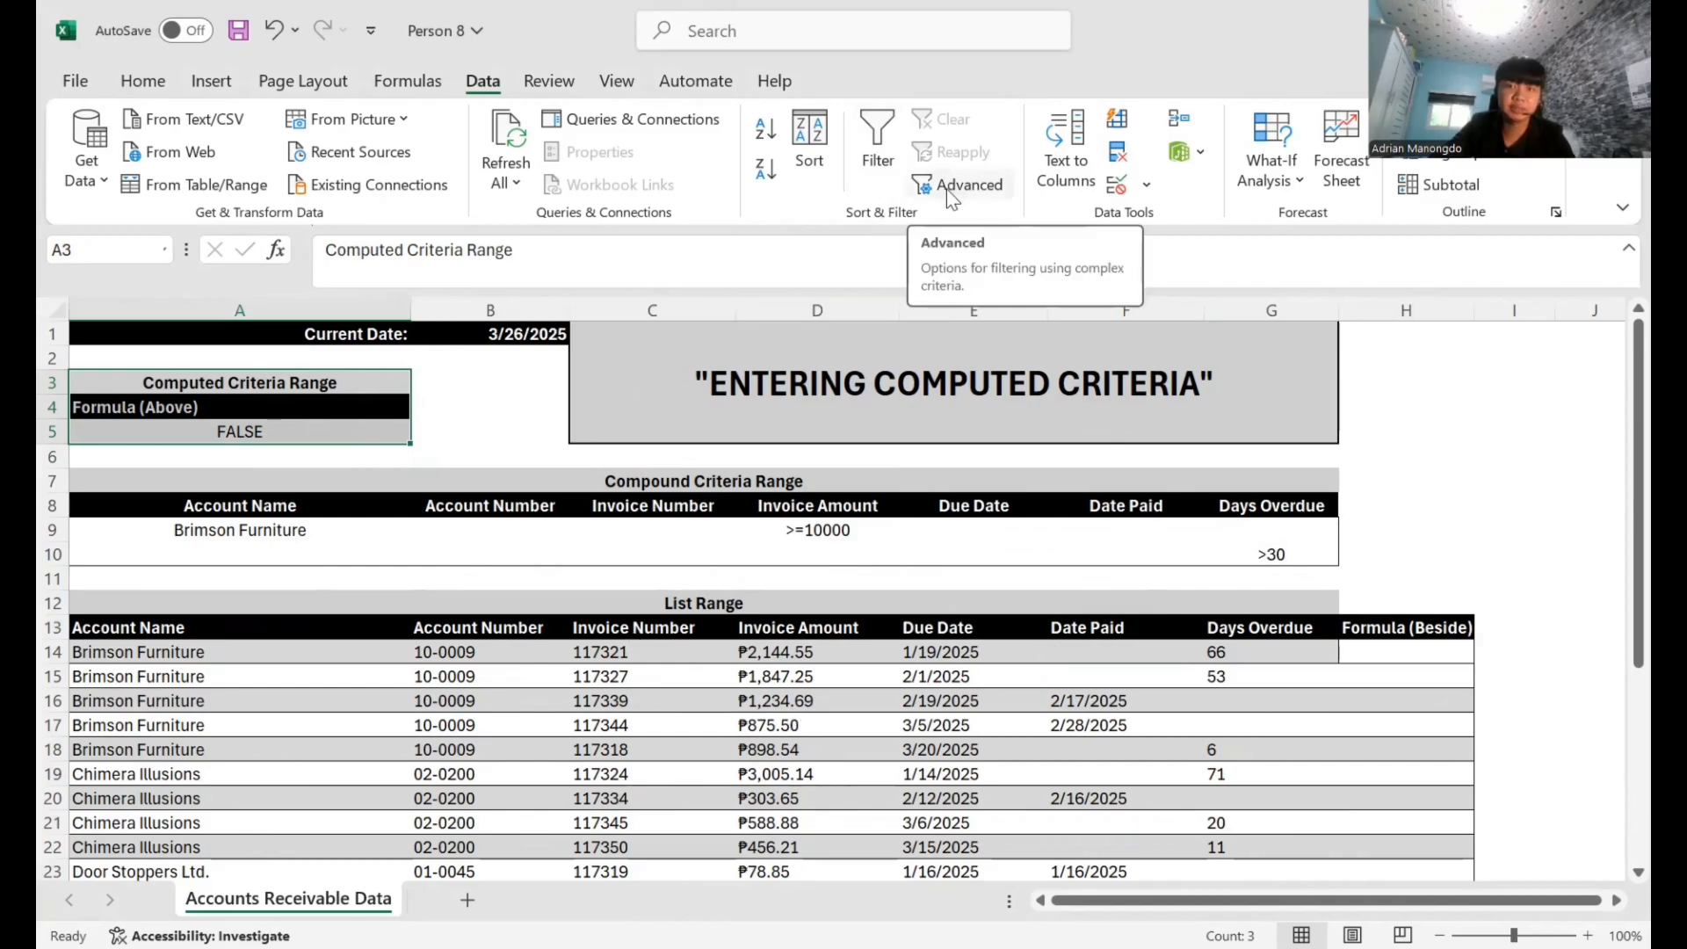
- Apply an Advanced Filter in place to list range A13:H34, using the computed criteria range A4:A5
{"action": "scroll", "coordinate": [967, 615], "scroll_direction": "down", "scroll_amount": 1}
{"action": "left_click", "coordinate": [1082, 582]}
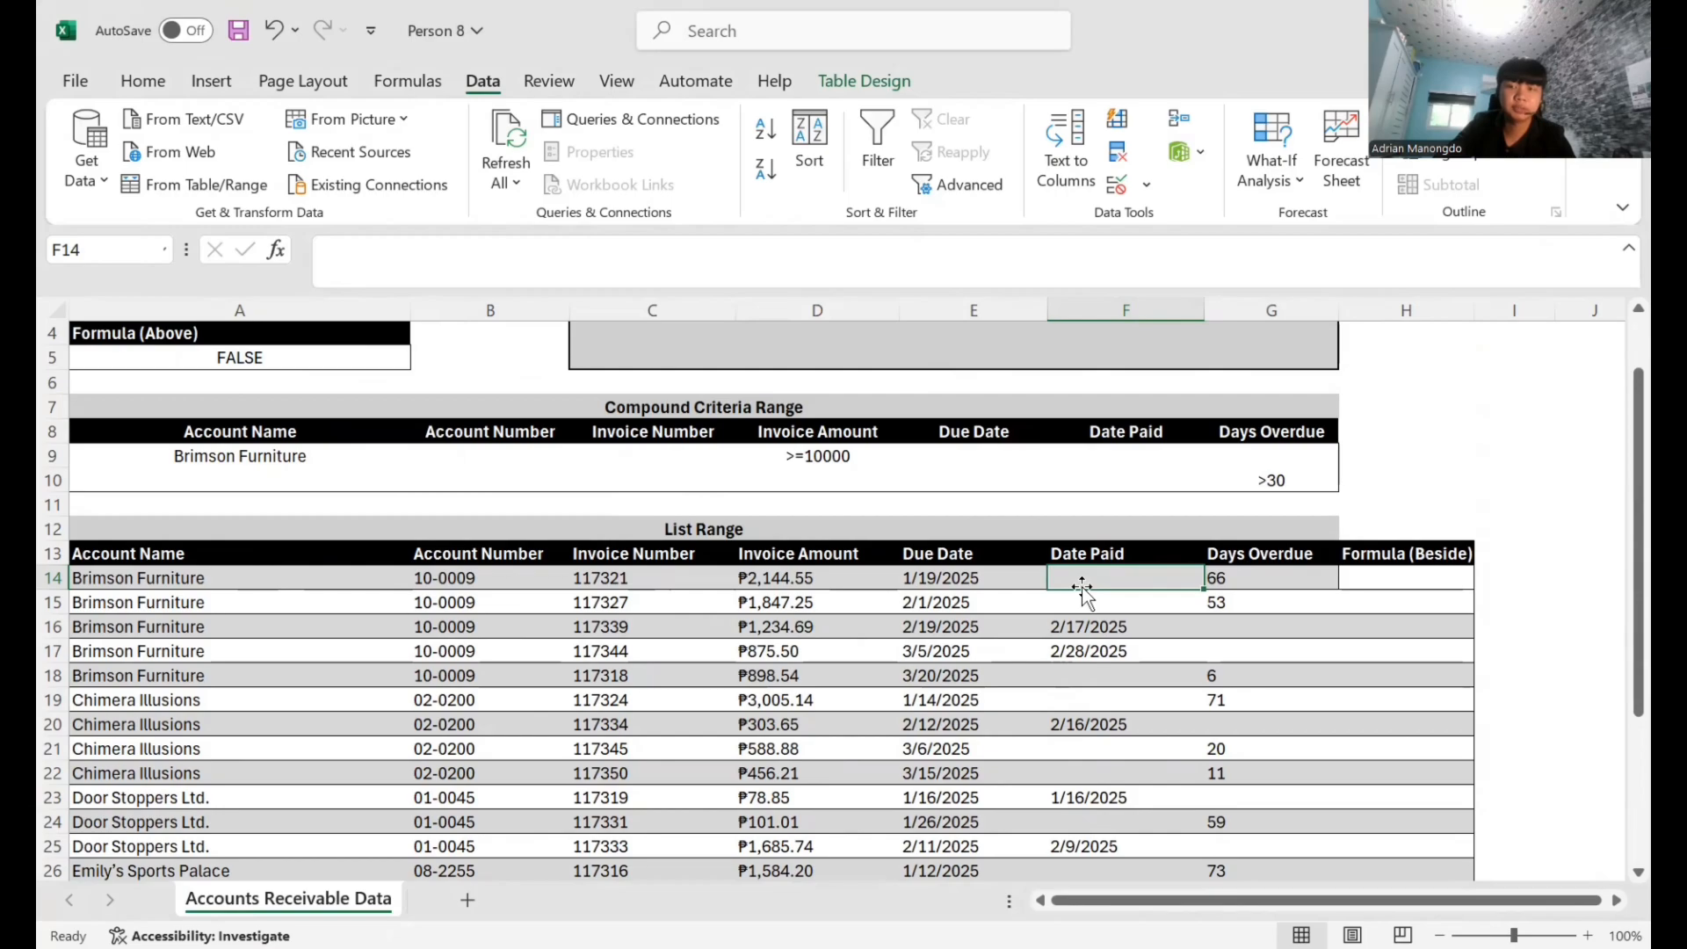
{"action": "key", "text": "alt"}
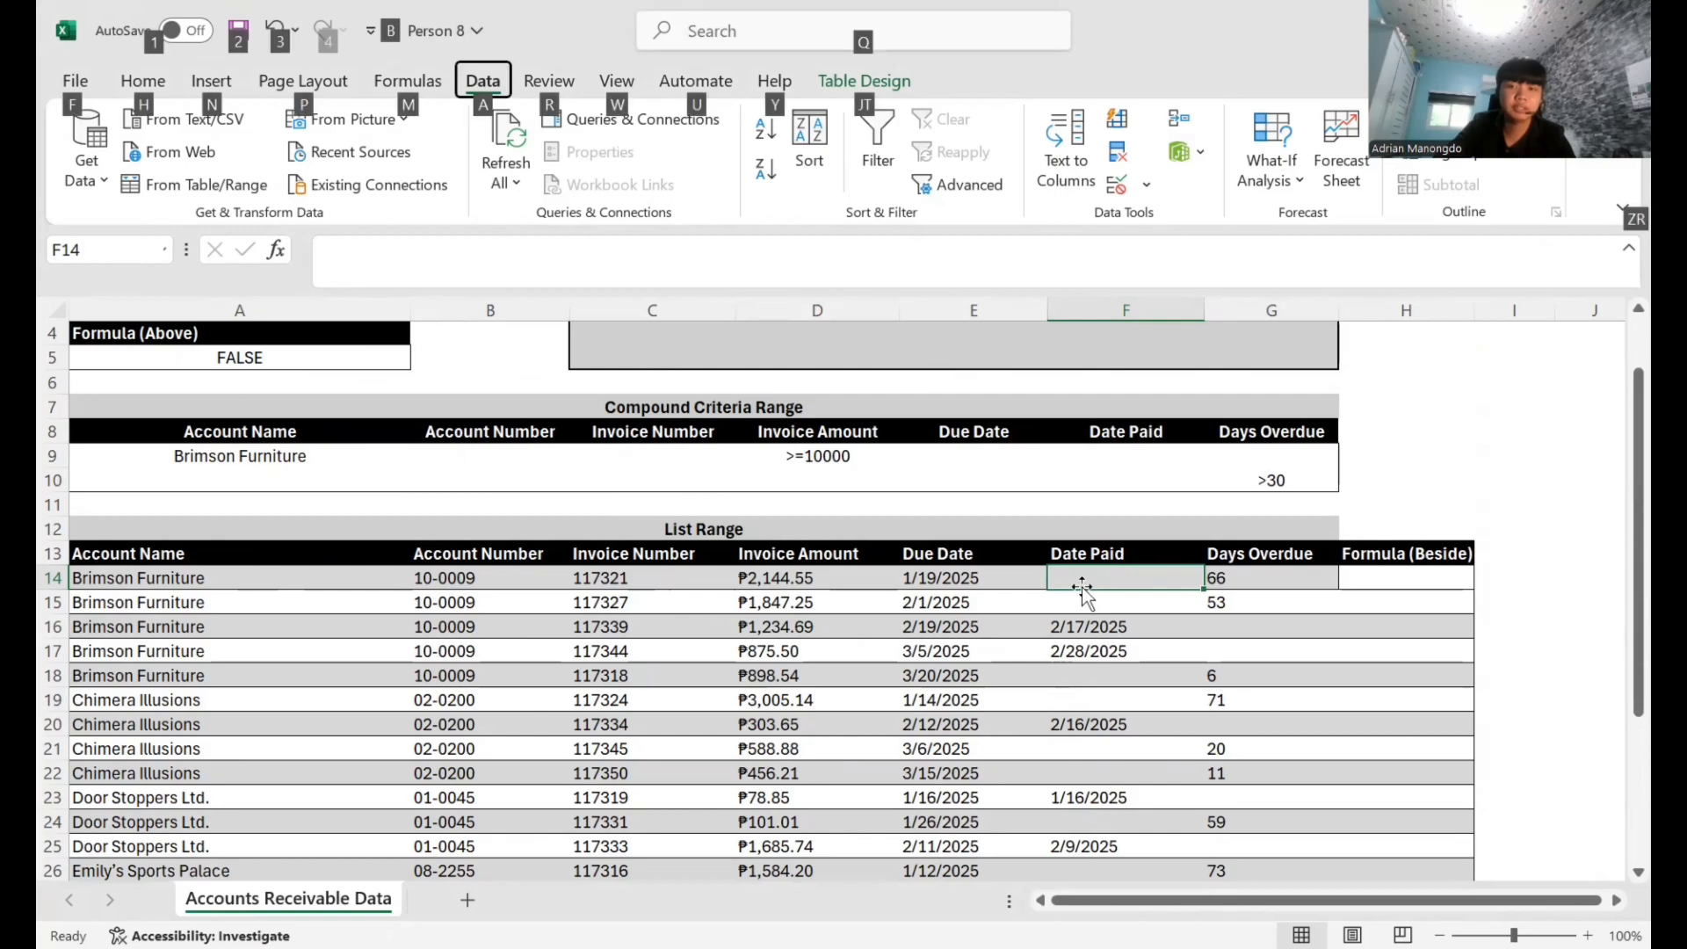
{"action": "key", "text": "a"}
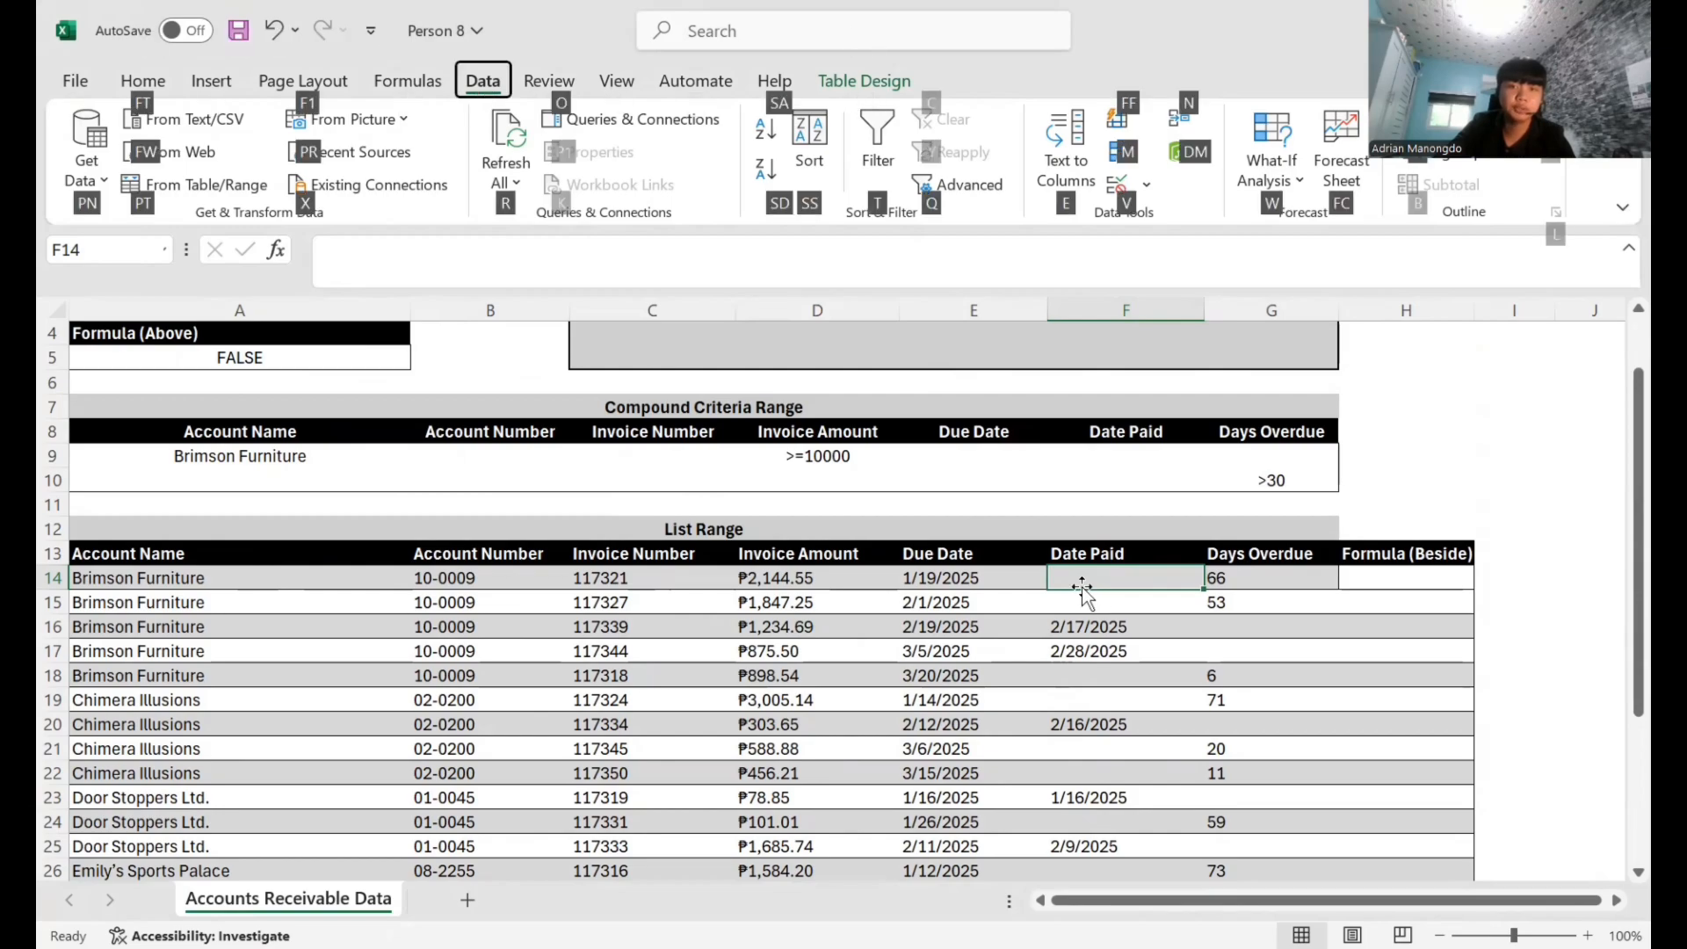
{"action": "key", "text": "q"}
{"action": "scroll", "coordinate": [764, 246], "scroll_direction": "up", "scroll_amount": 4}
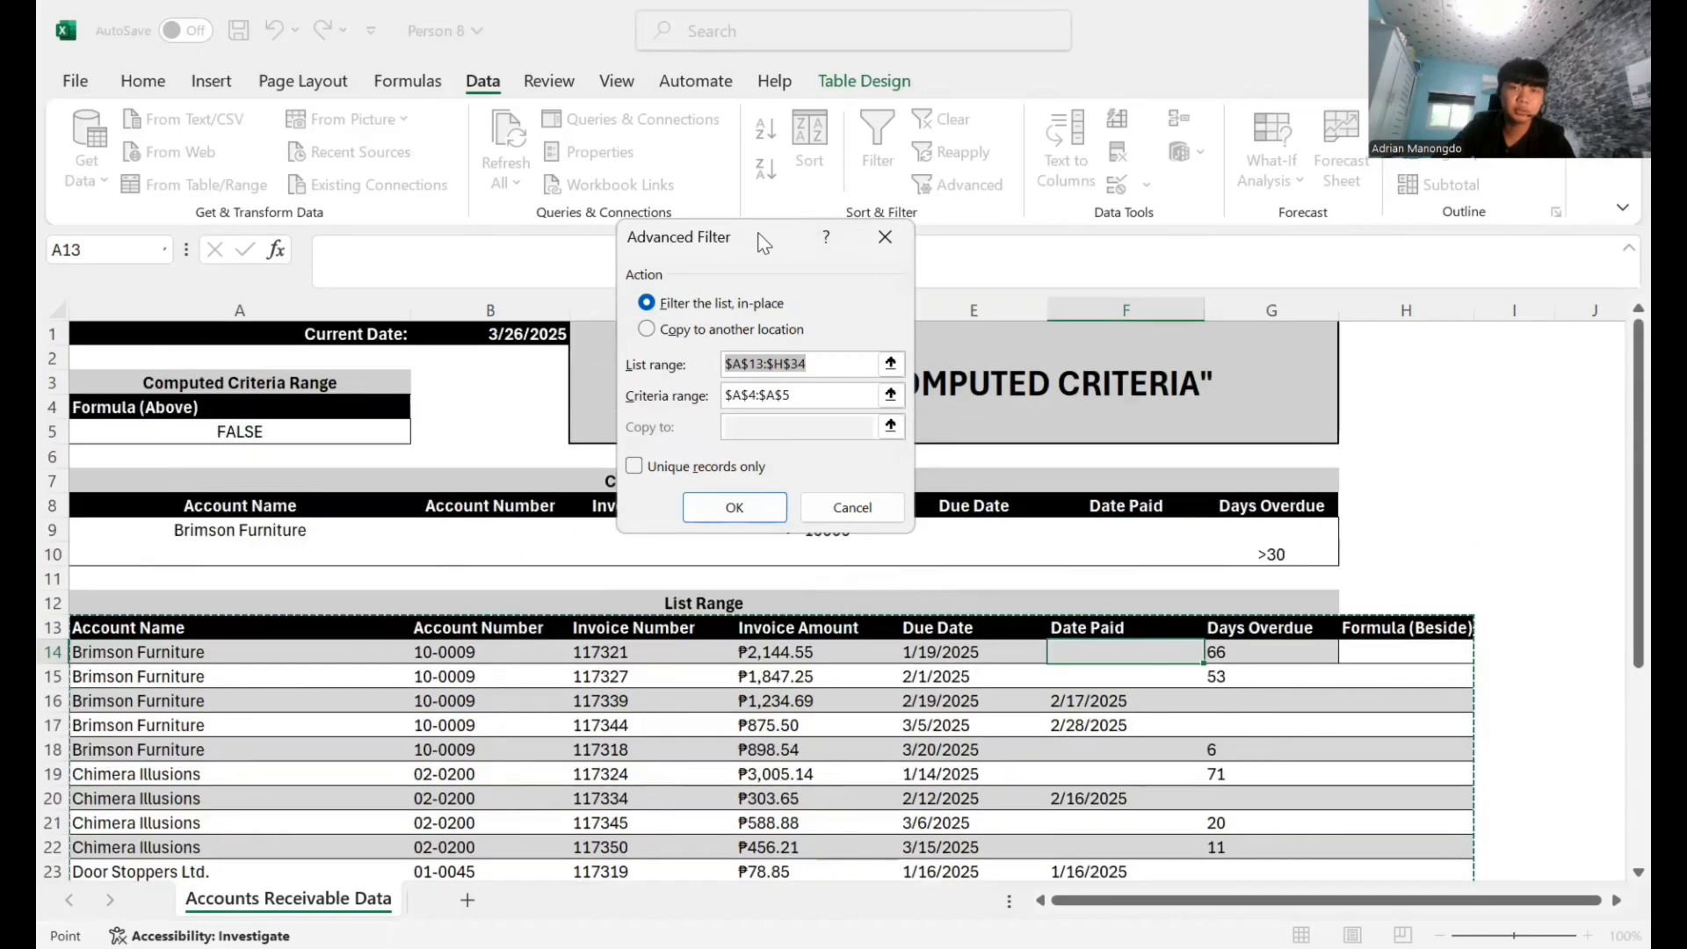
{"action": "left_click_drag", "start_coordinate": [763, 243], "coordinate": [772, 230]}
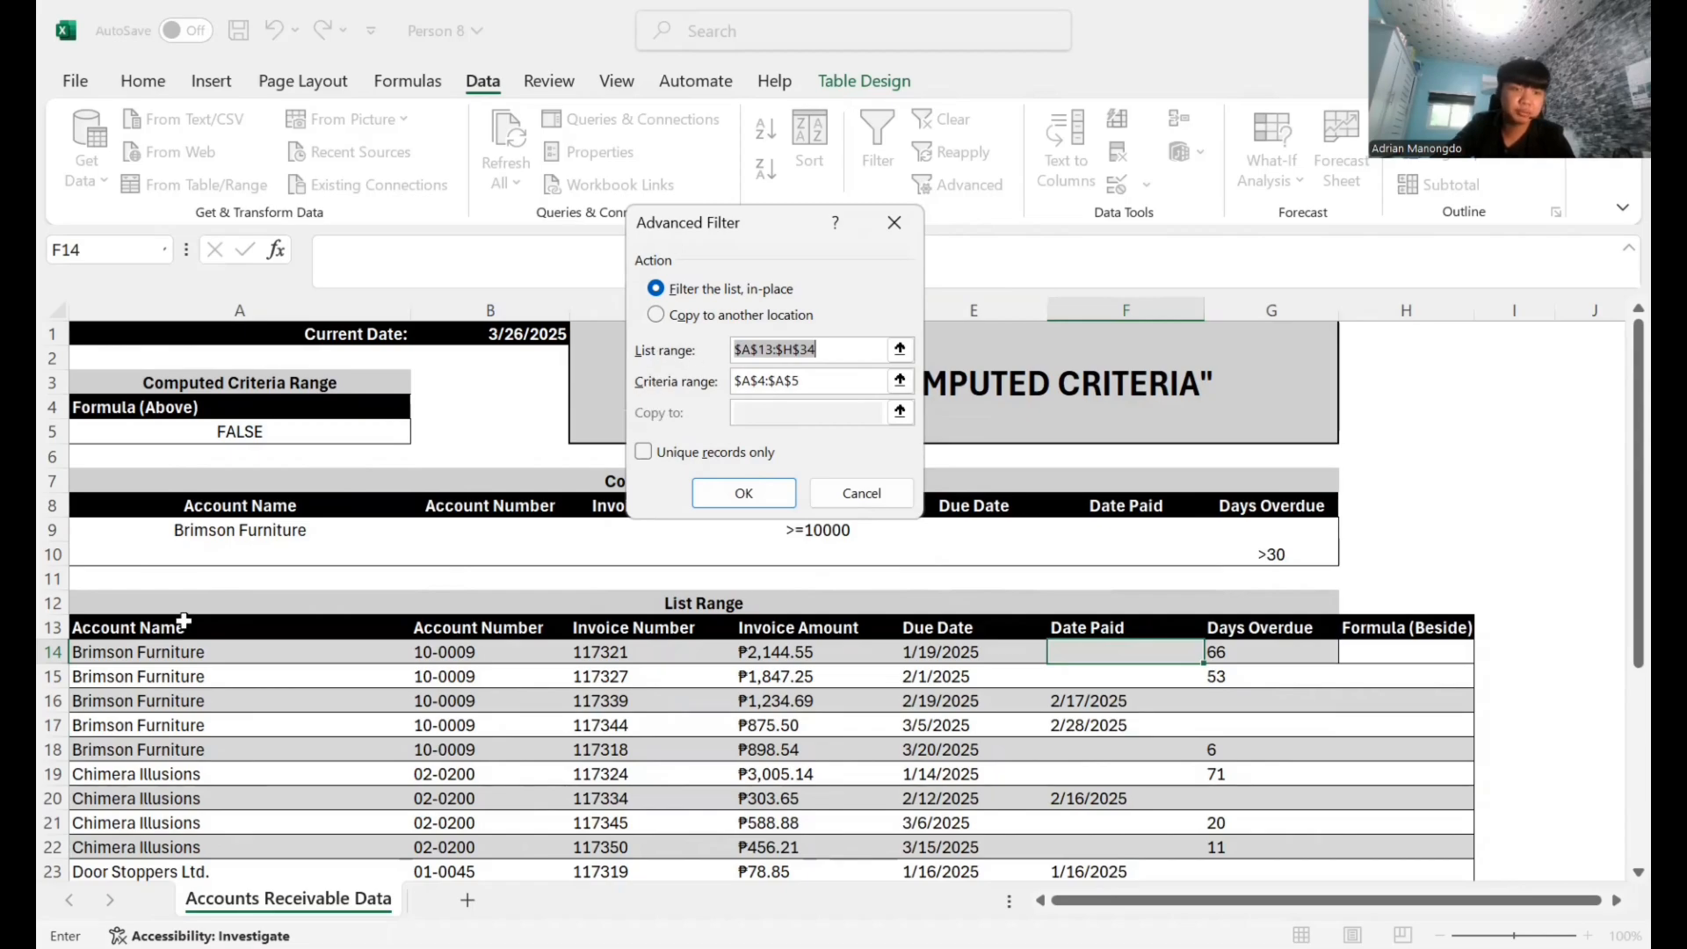
{"action": "scroll", "coordinate": [1095, 750], "scroll_direction": "down", "scroll_amount": 3}
{"action": "scroll", "coordinate": [1096, 749], "scroll_direction": "up", "scroll_amount": 3}
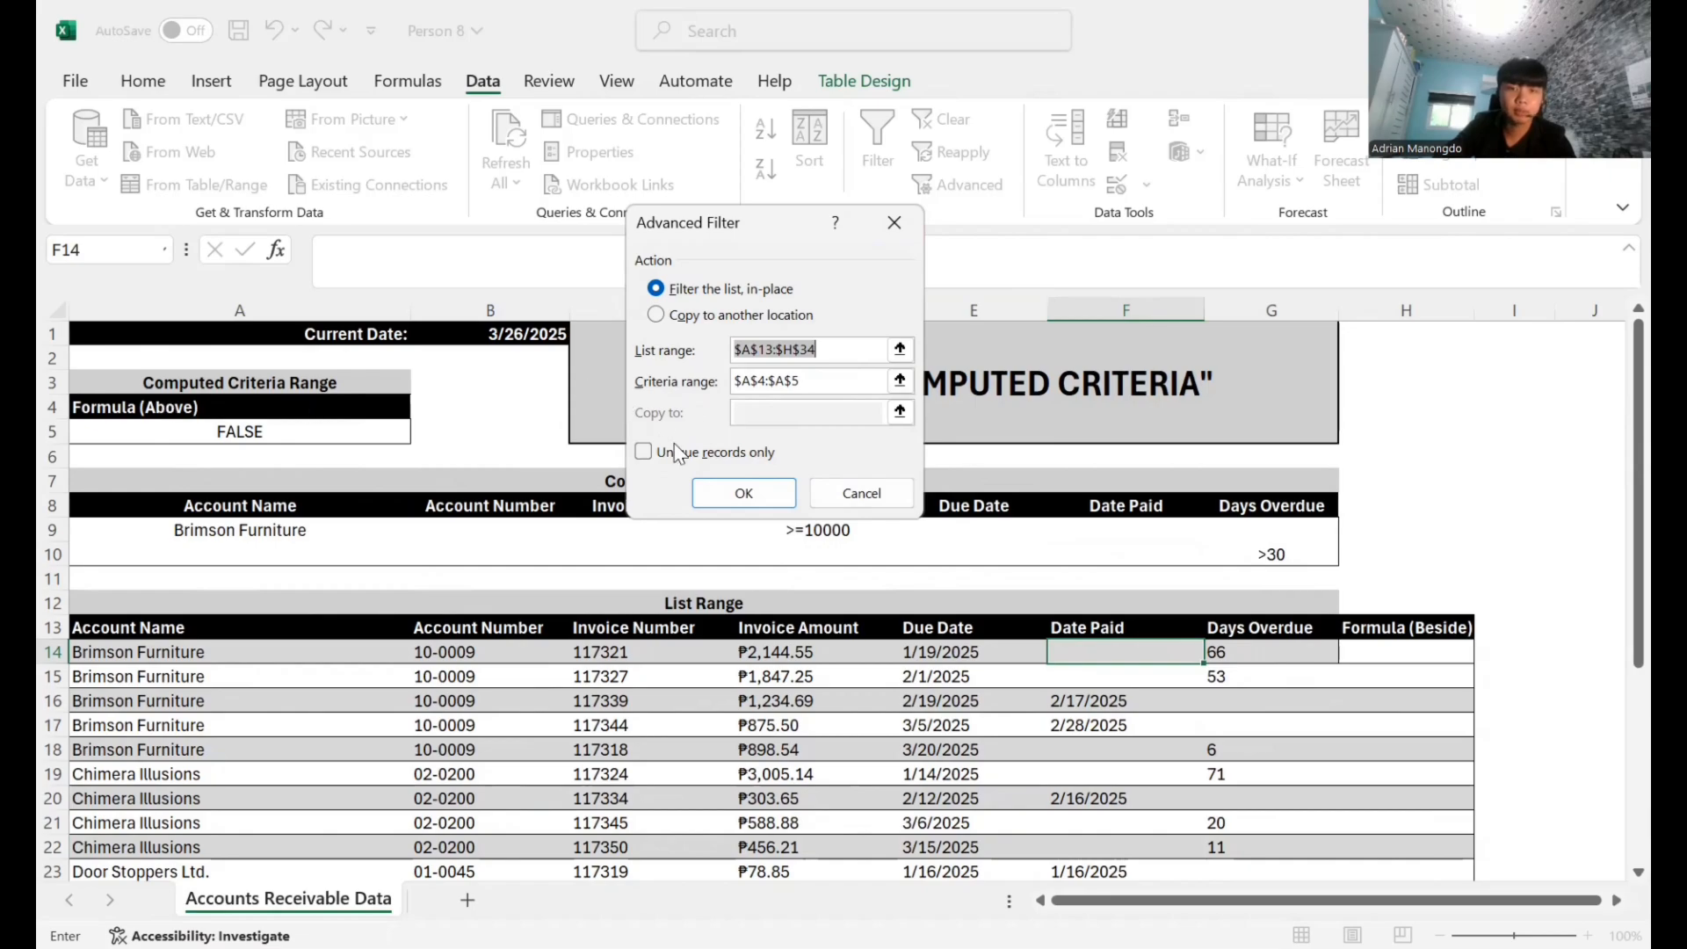
{"action": "left_click", "coordinate": [729, 490]}
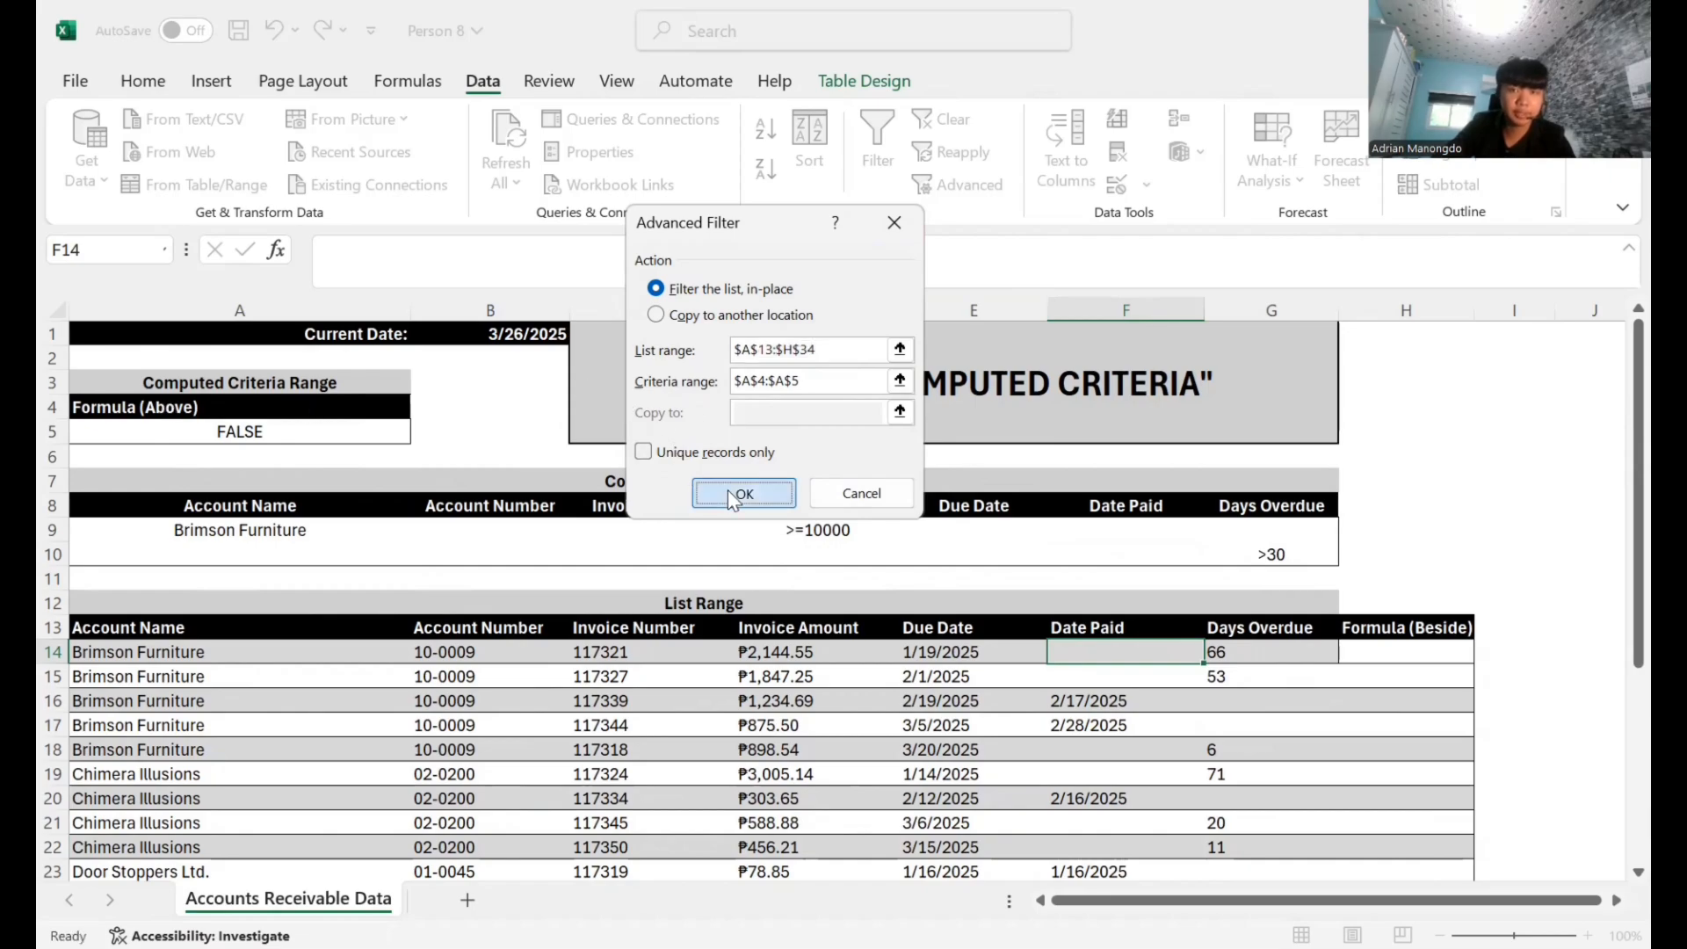
{"action": "left_click", "coordinate": [729, 490]}
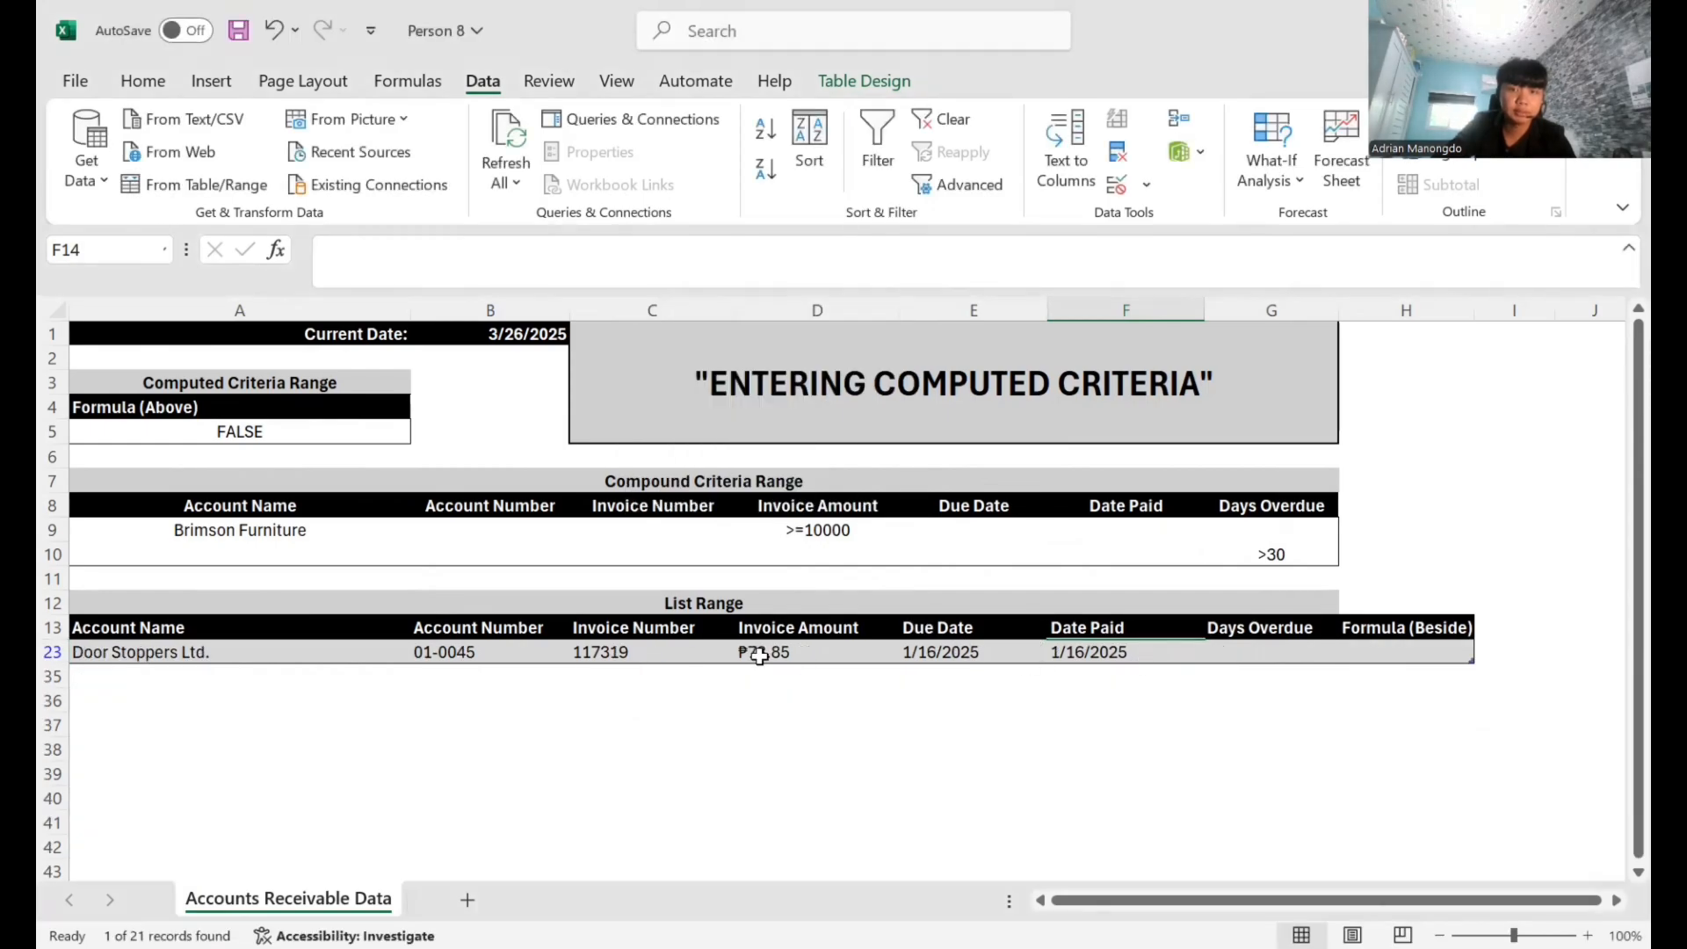
- Compare the Due Date and Date Paid of the filtered record with the computed criterion in A3:A5
{"action": "left_click", "coordinate": [1077, 680]}
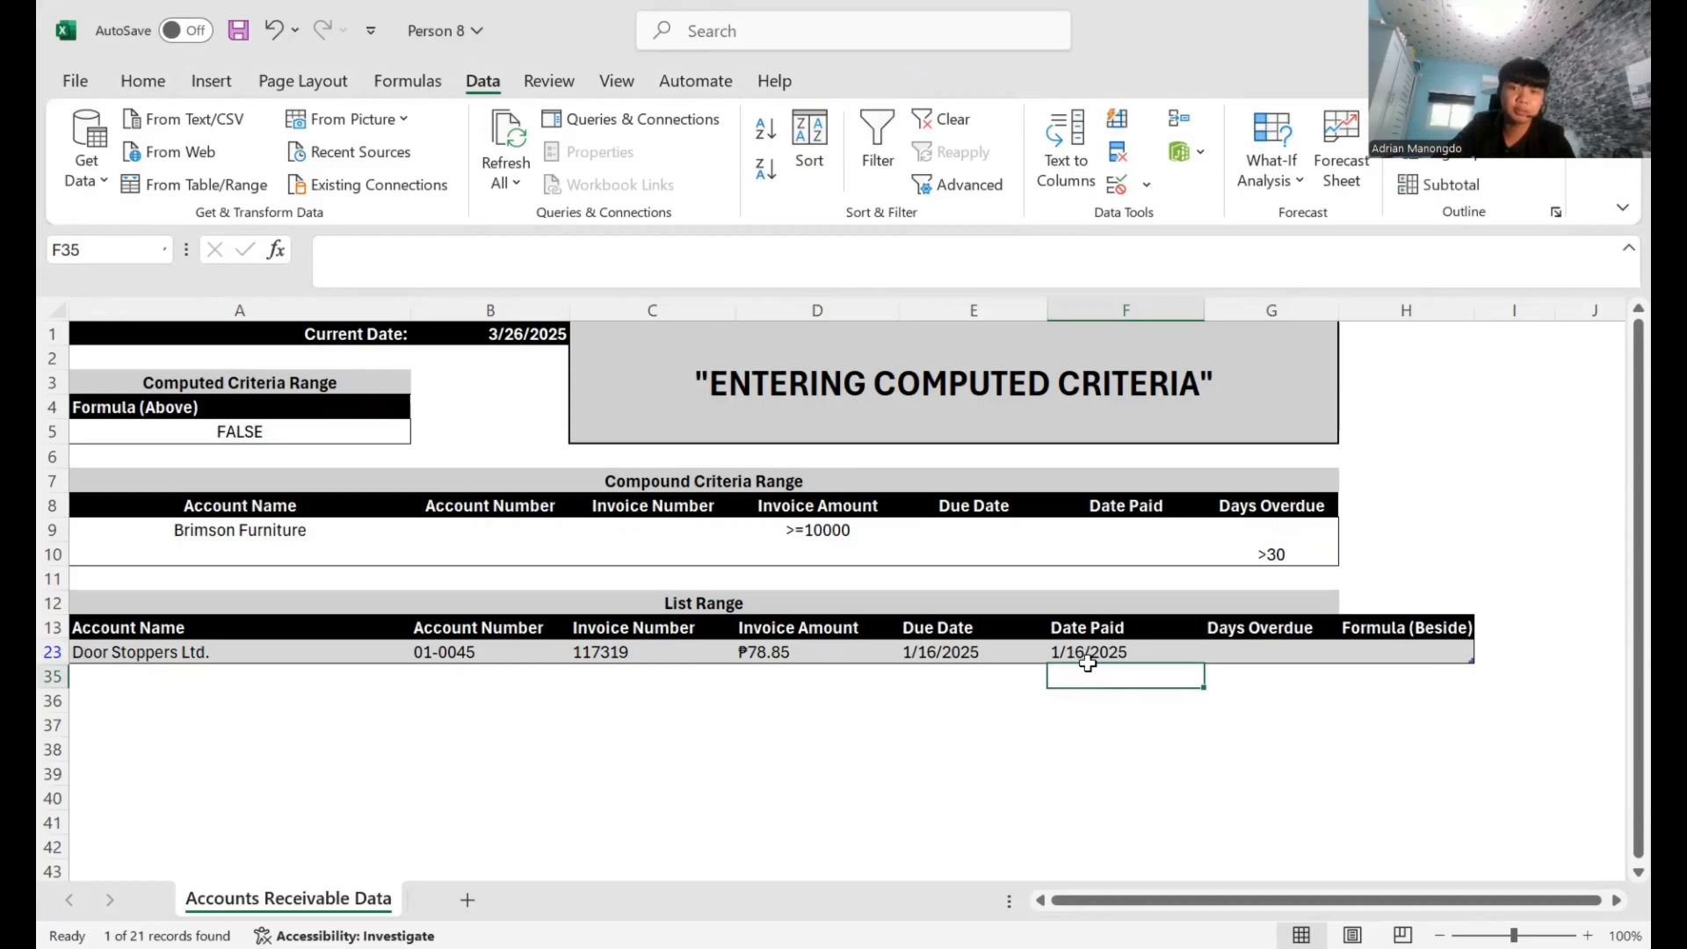
{"action": "left_click", "coordinate": [1086, 655]}
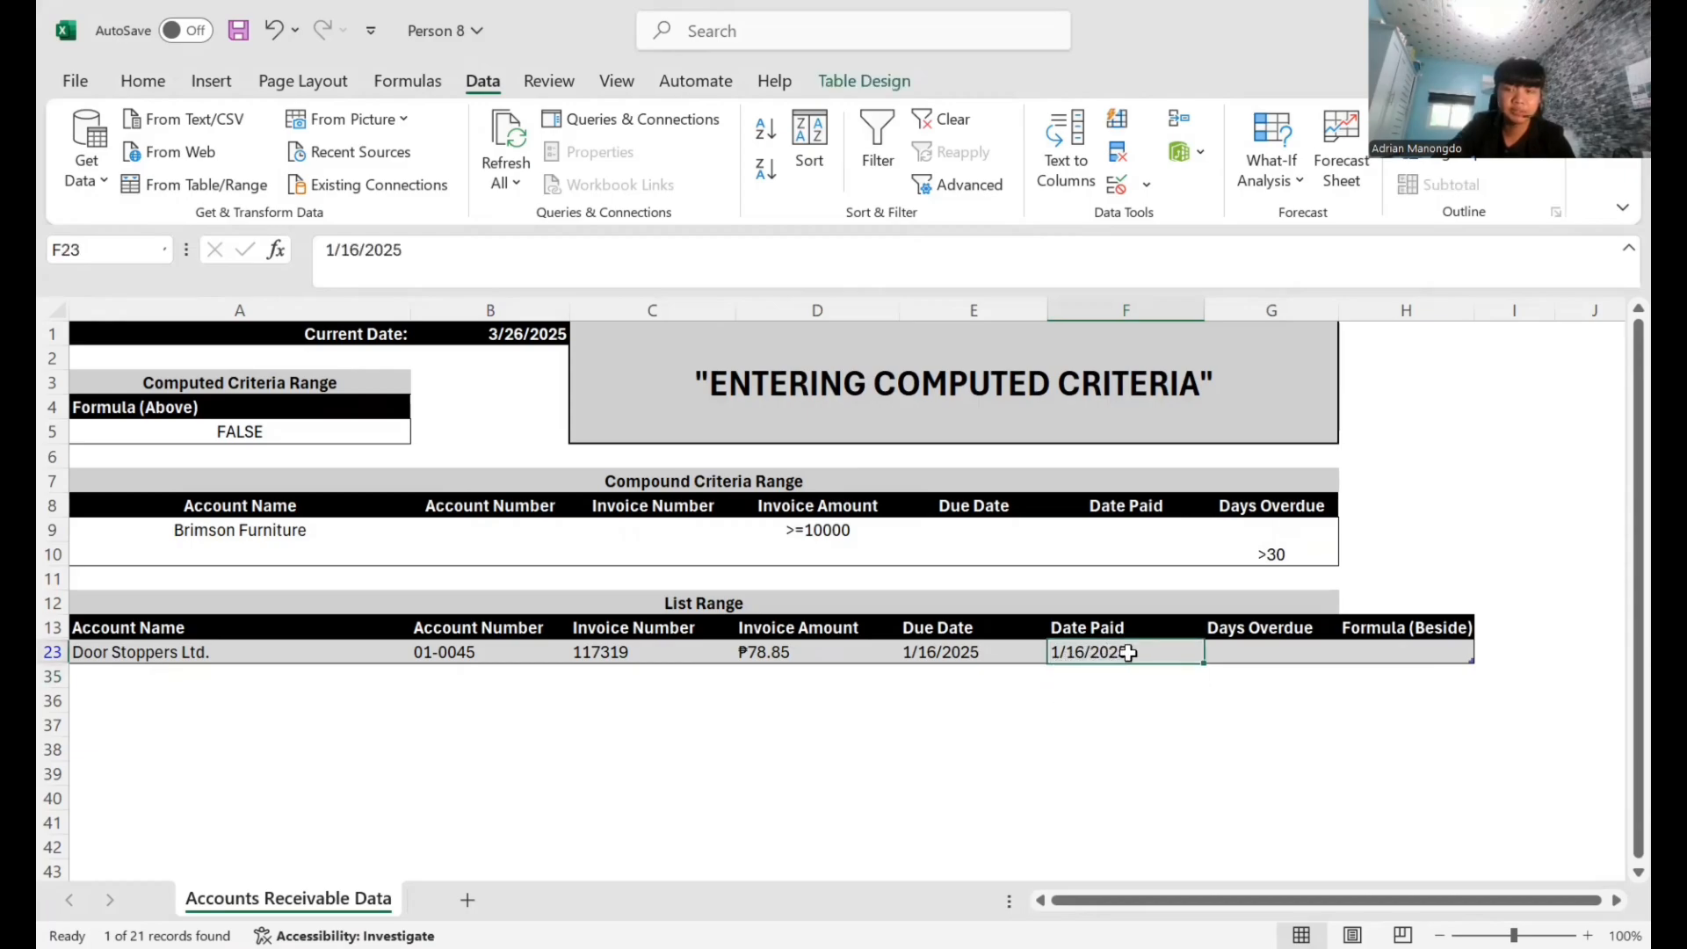
{"action": "left_click", "coordinate": [923, 654]}
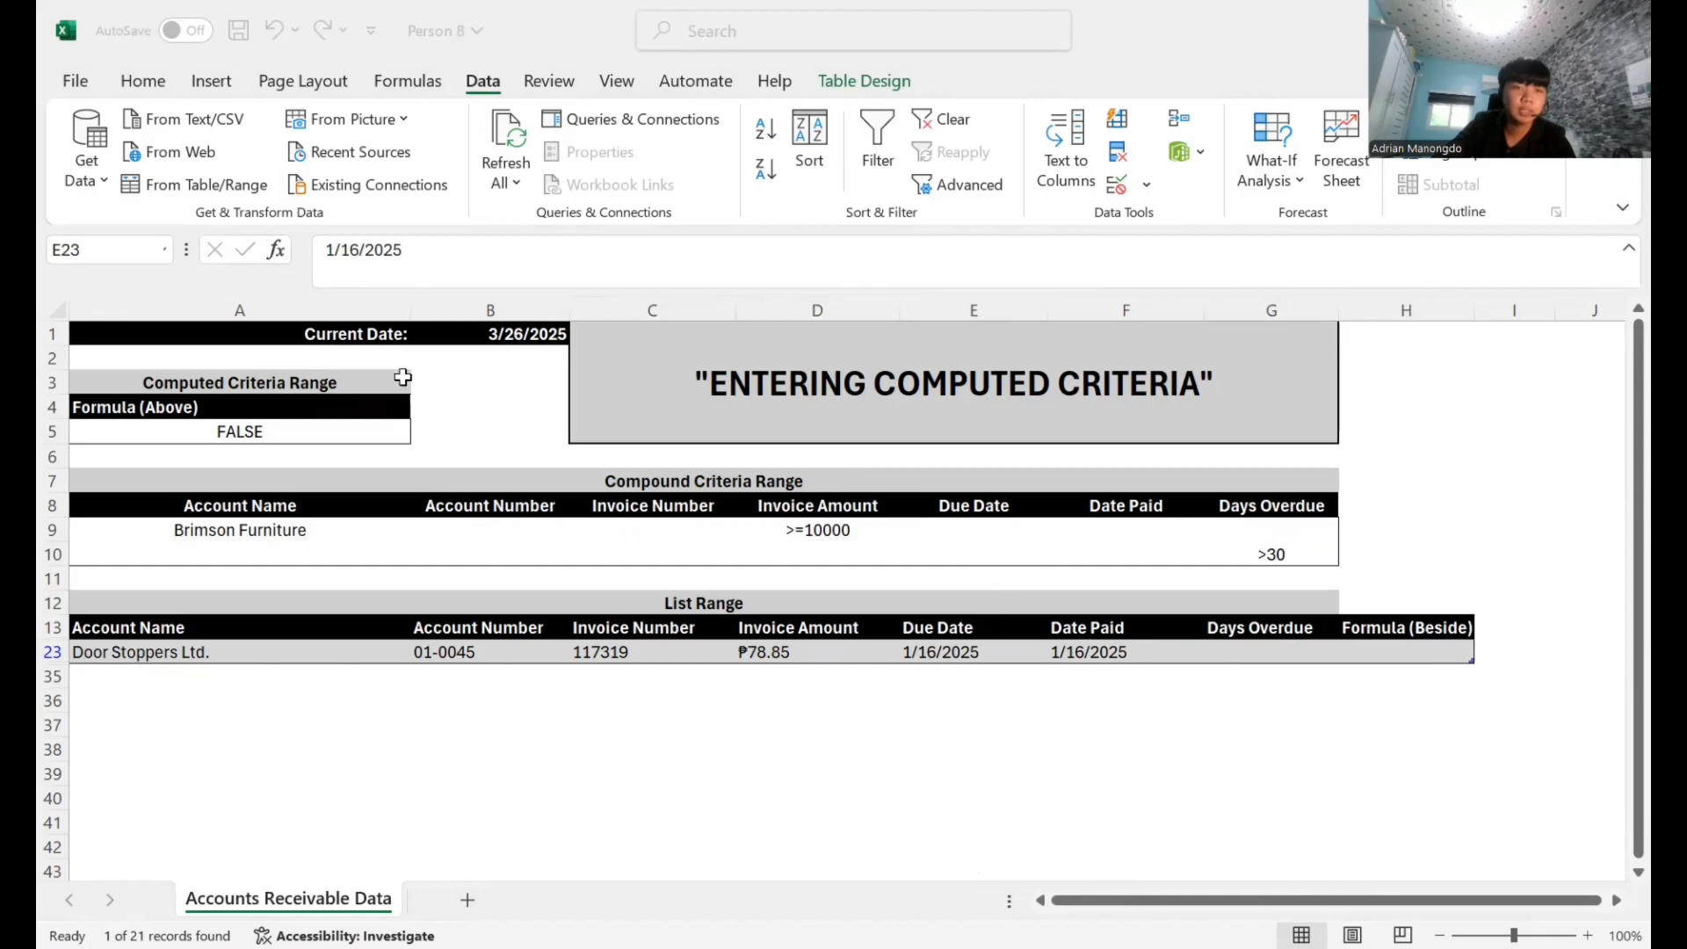
{"action": "left_click_drag", "start_coordinate": [395, 383], "coordinate": [292, 427]}
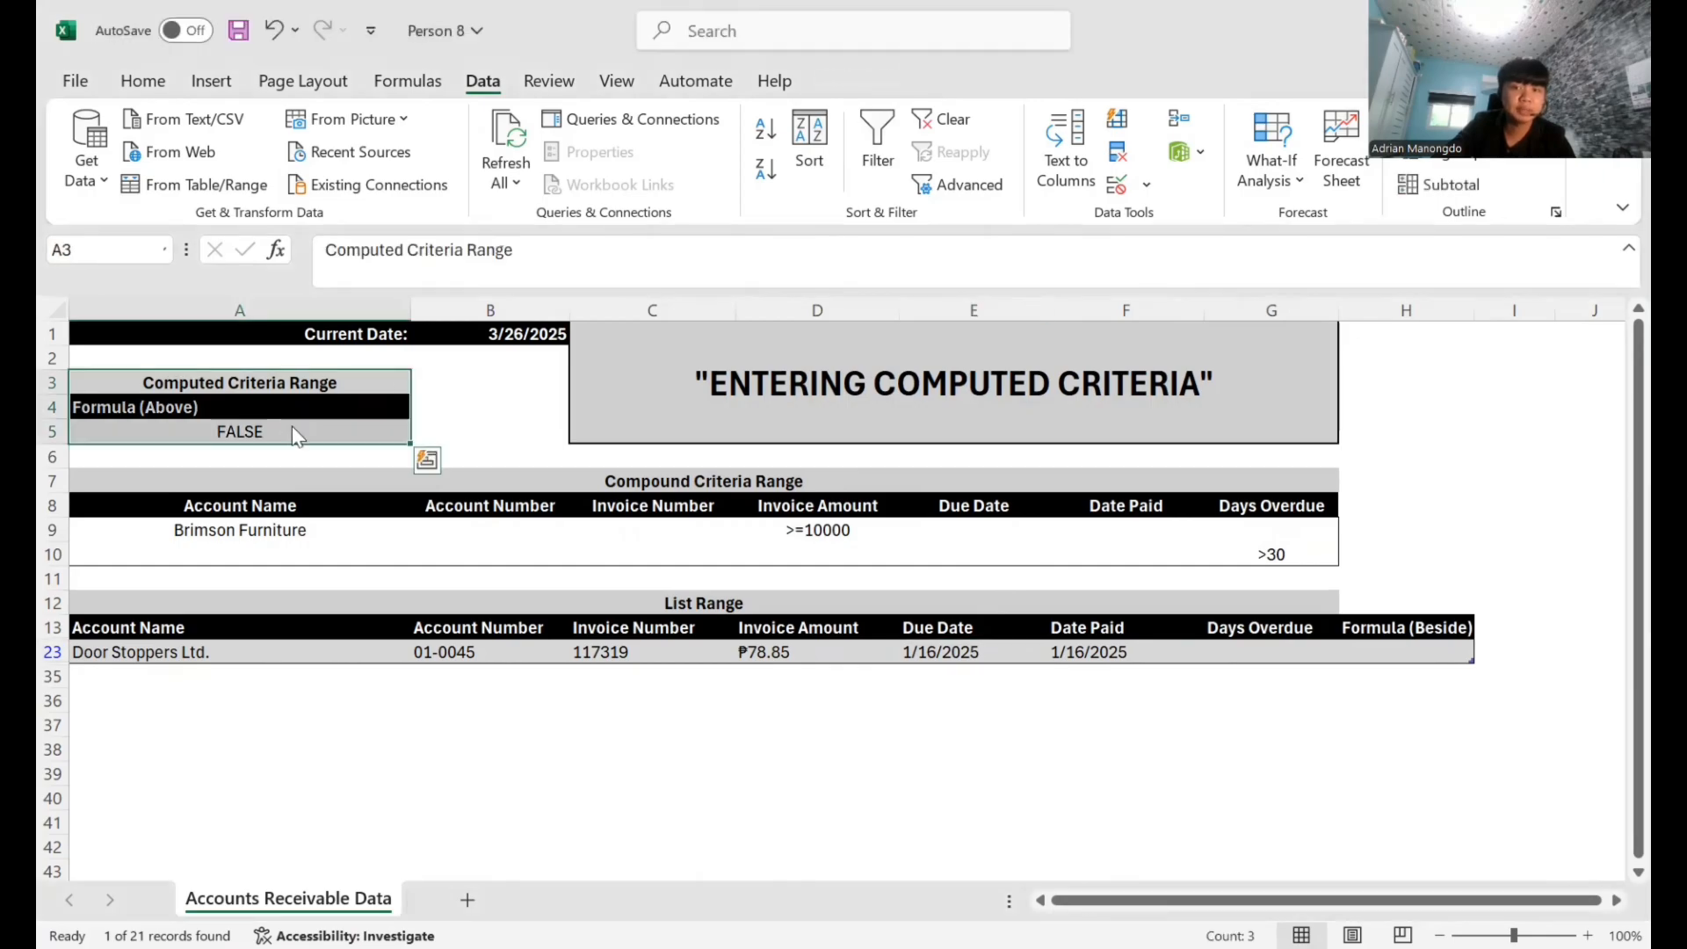
{"action": "key", "text": "alt+Tab"}
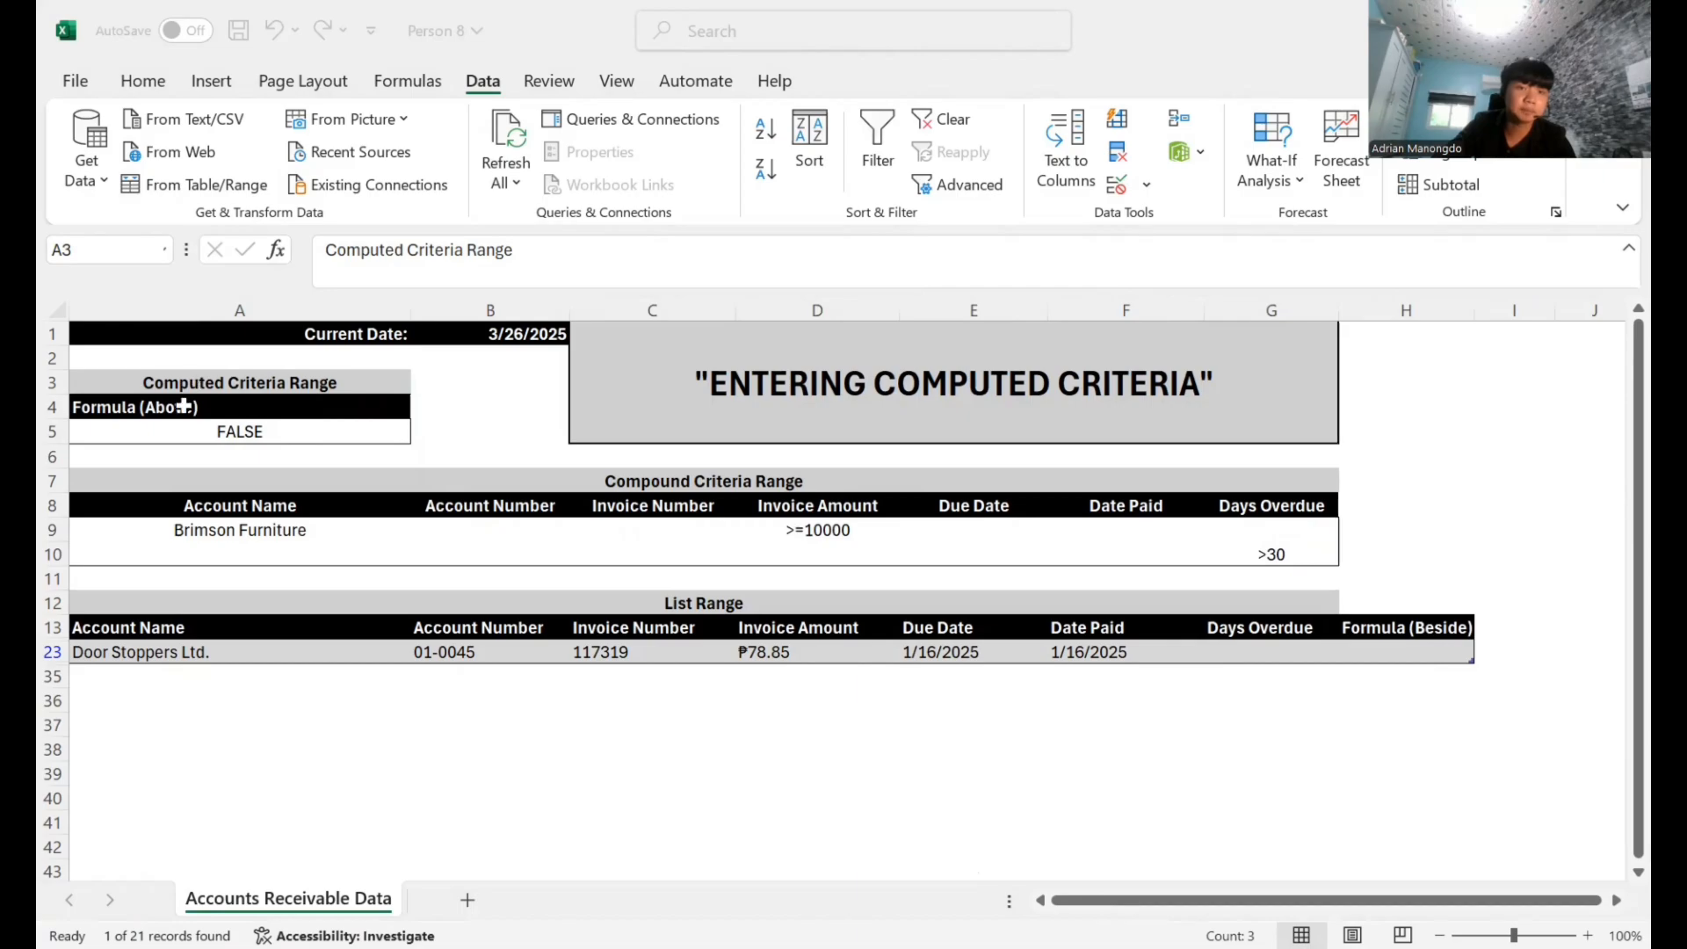
- Remove the advanced filter to restore all records, and turn on the filter controls in the list's header row
{"action": "left_click", "coordinate": [962, 651]}
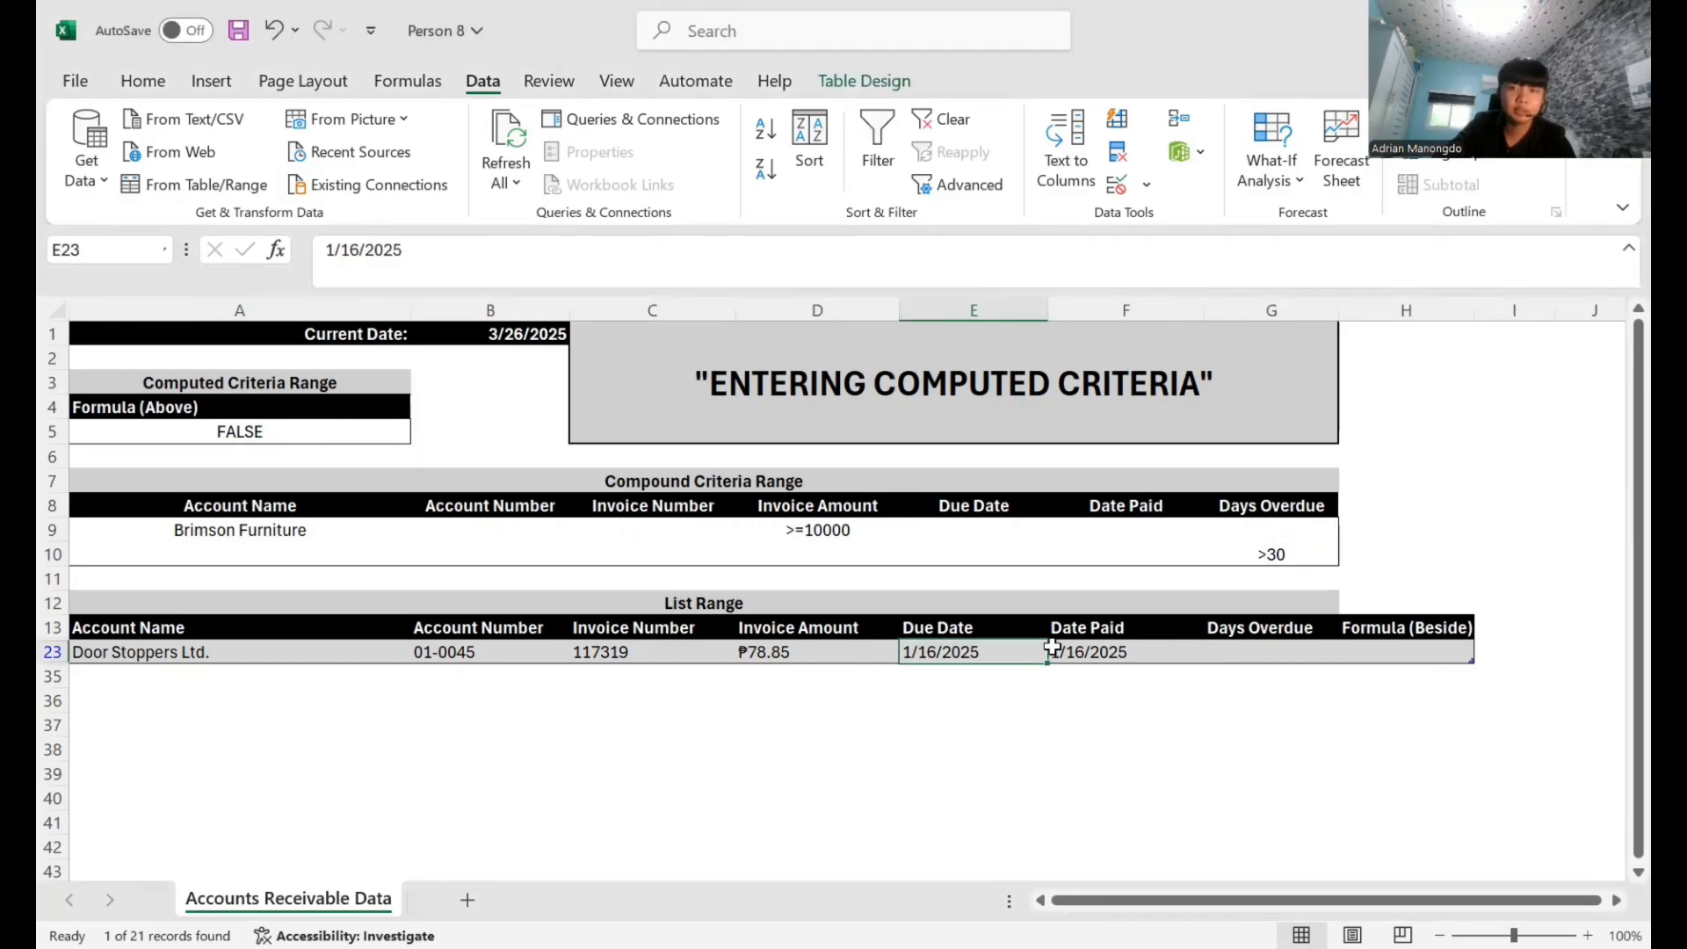
{"action": "type", "text": "a"}
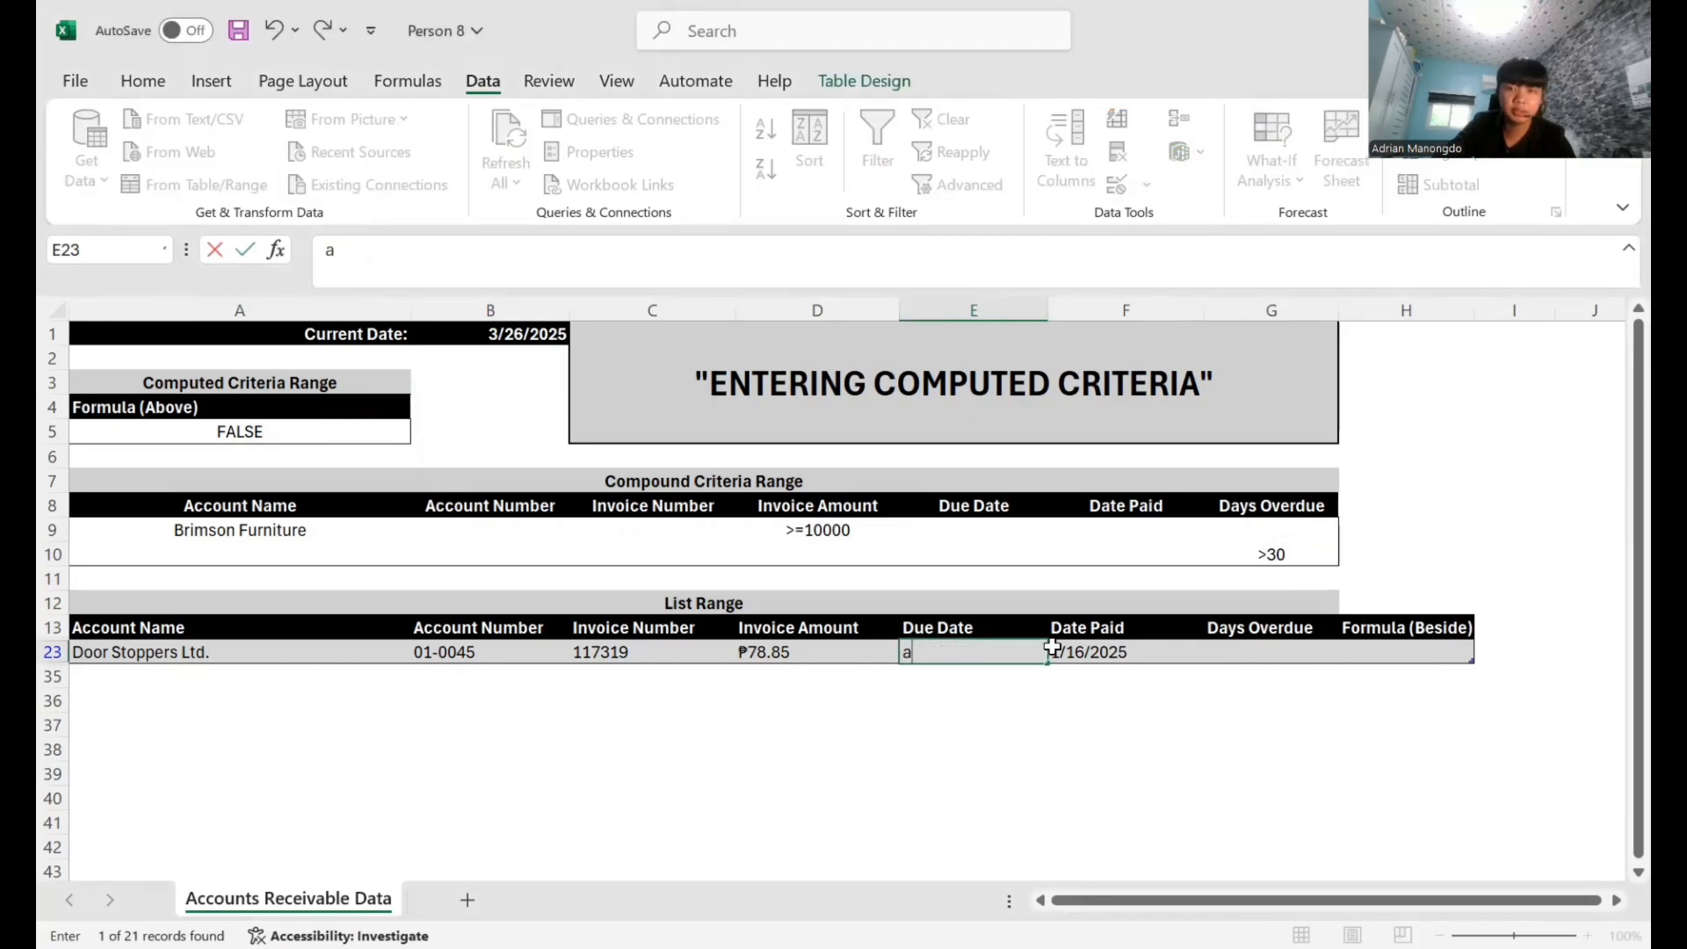
{"action": "key", "text": "Escape"}
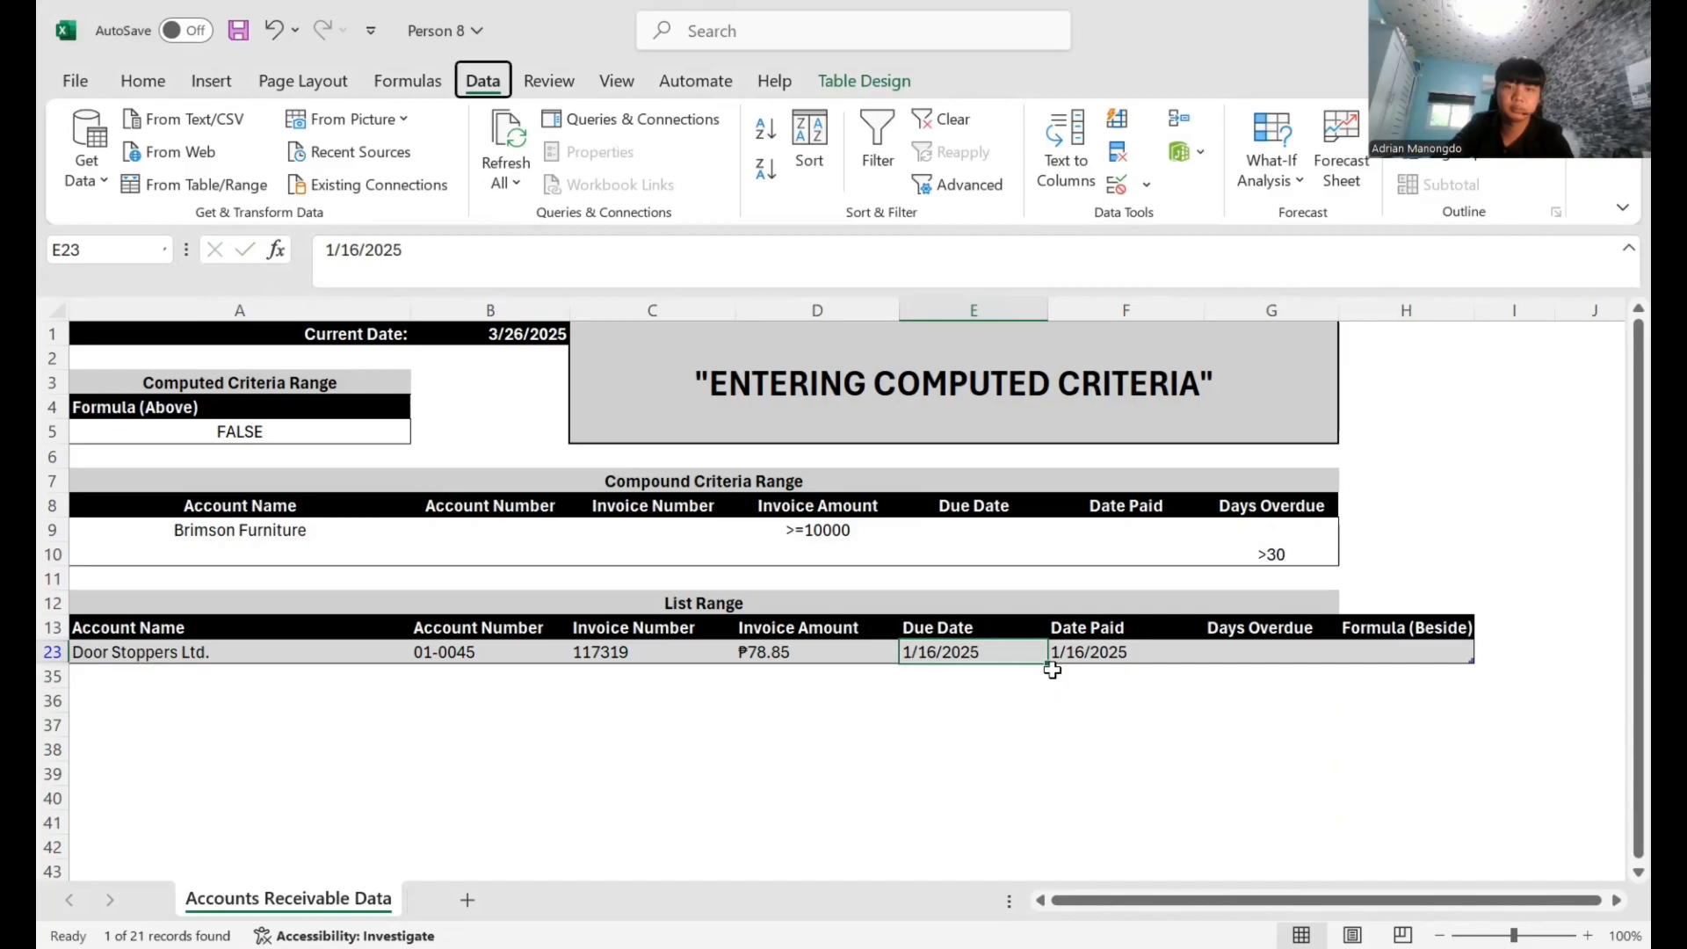
{"action": "key", "text": "ctrl+shift+l"}
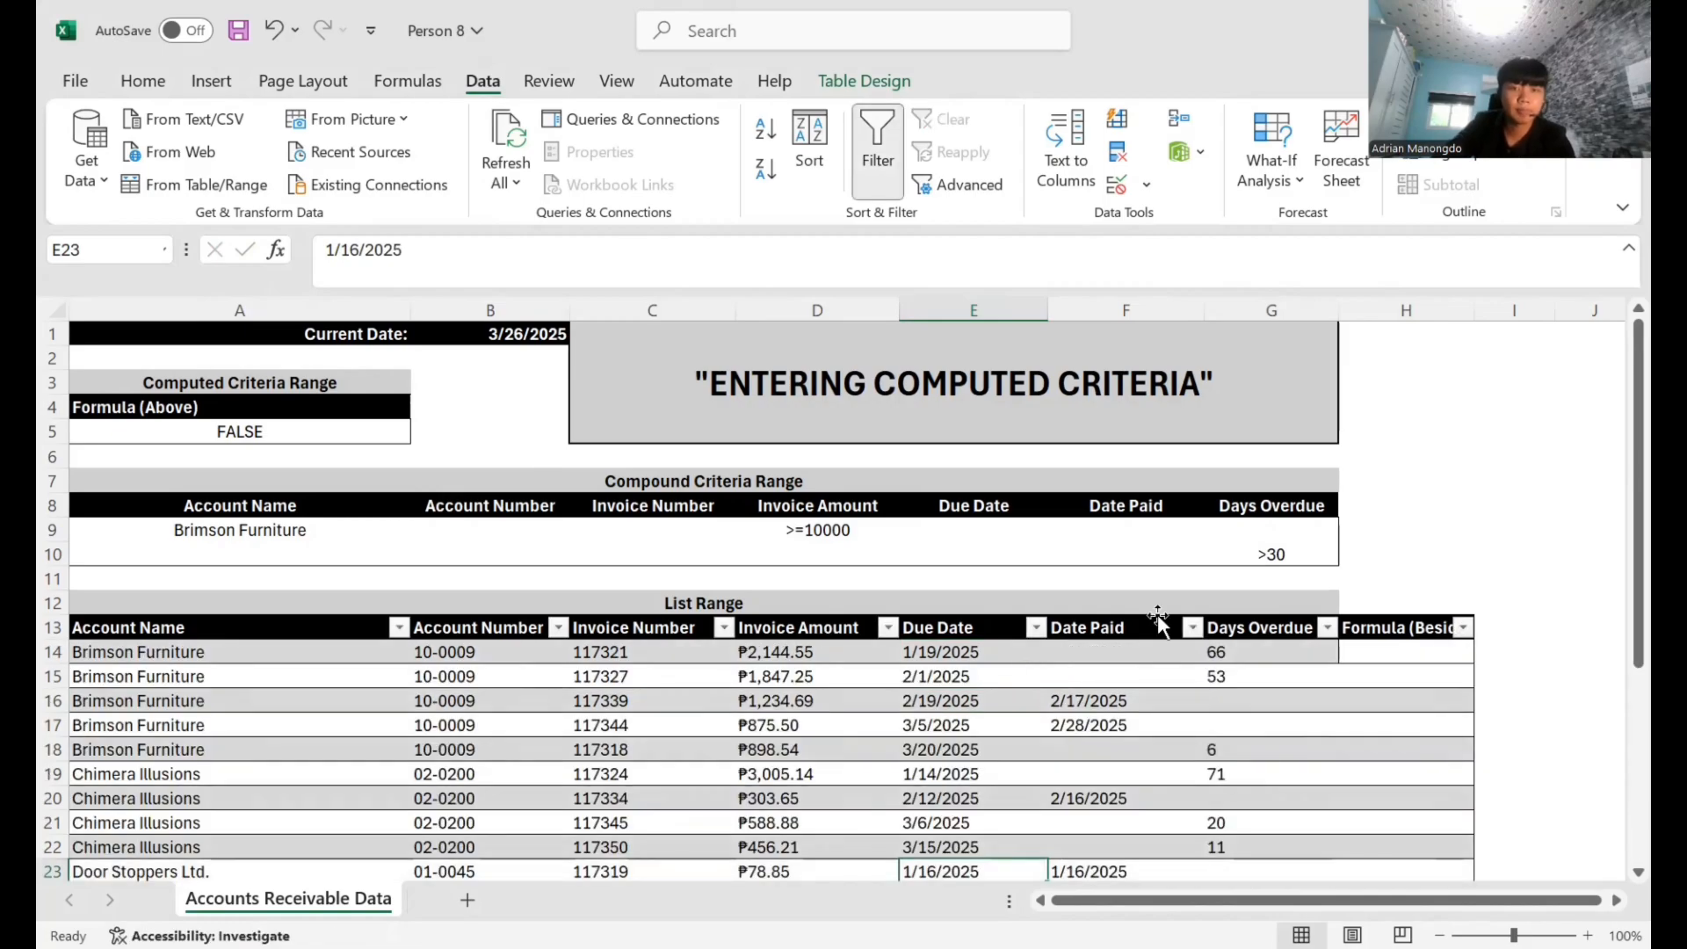
- Replace the Formula (Above) heading in A4 with a copy of the list's Account Name heading from A13
{"action": "left_click", "coordinate": [181, 630]}
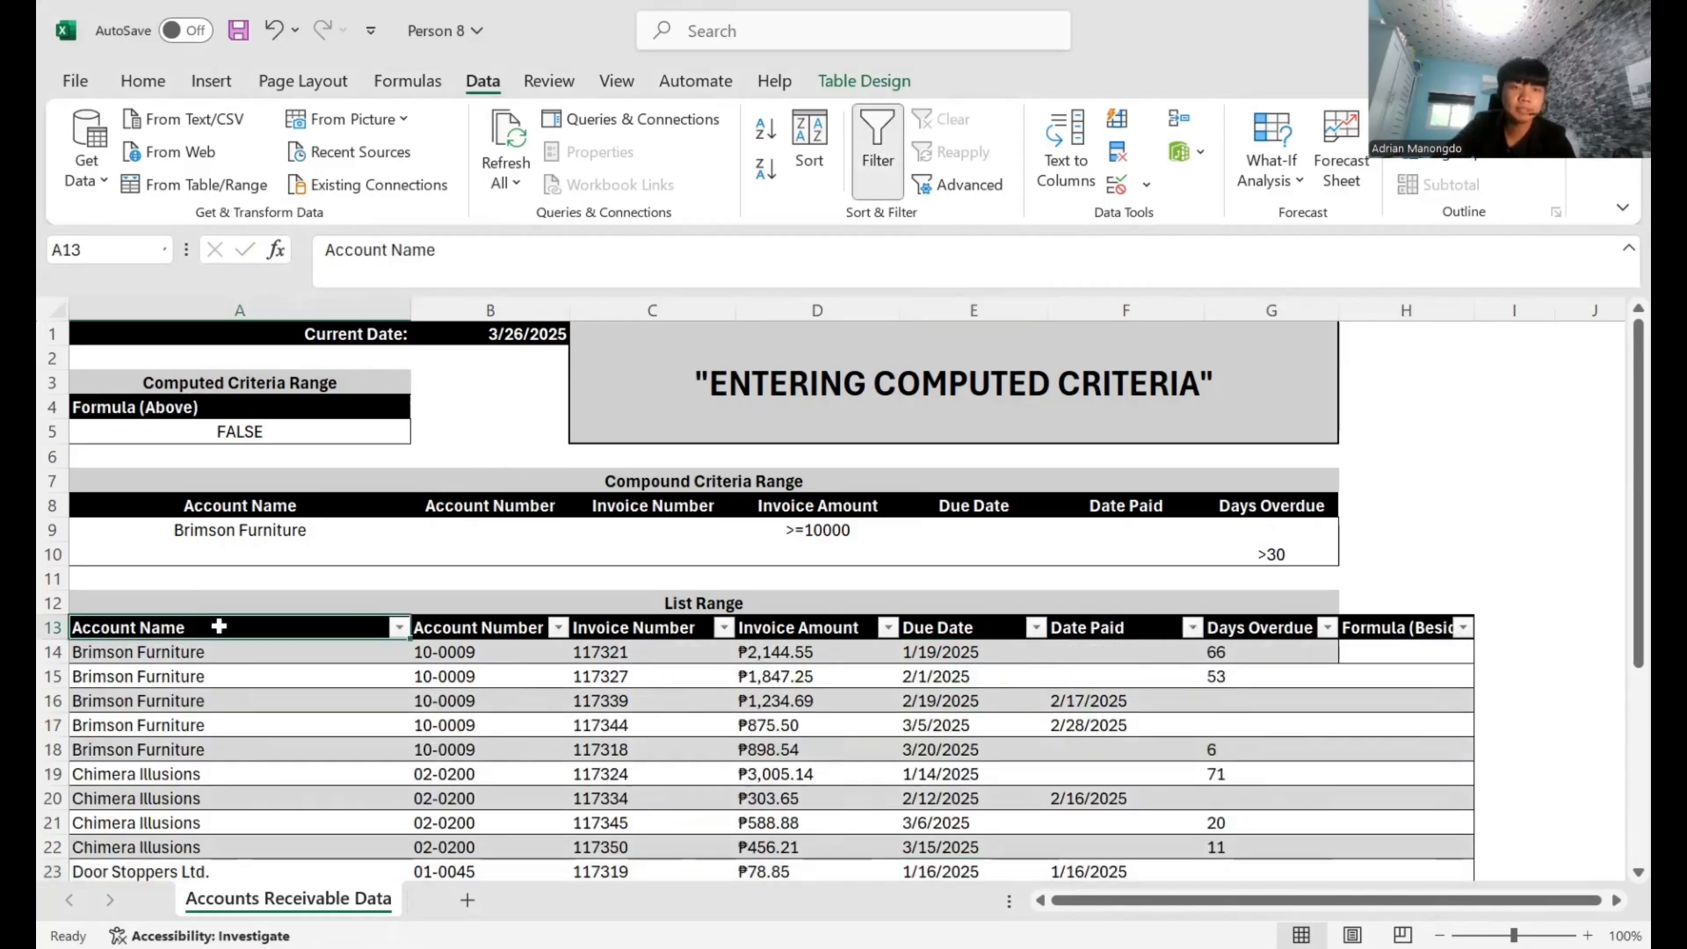
{"action": "key", "text": "ctrl+c"}
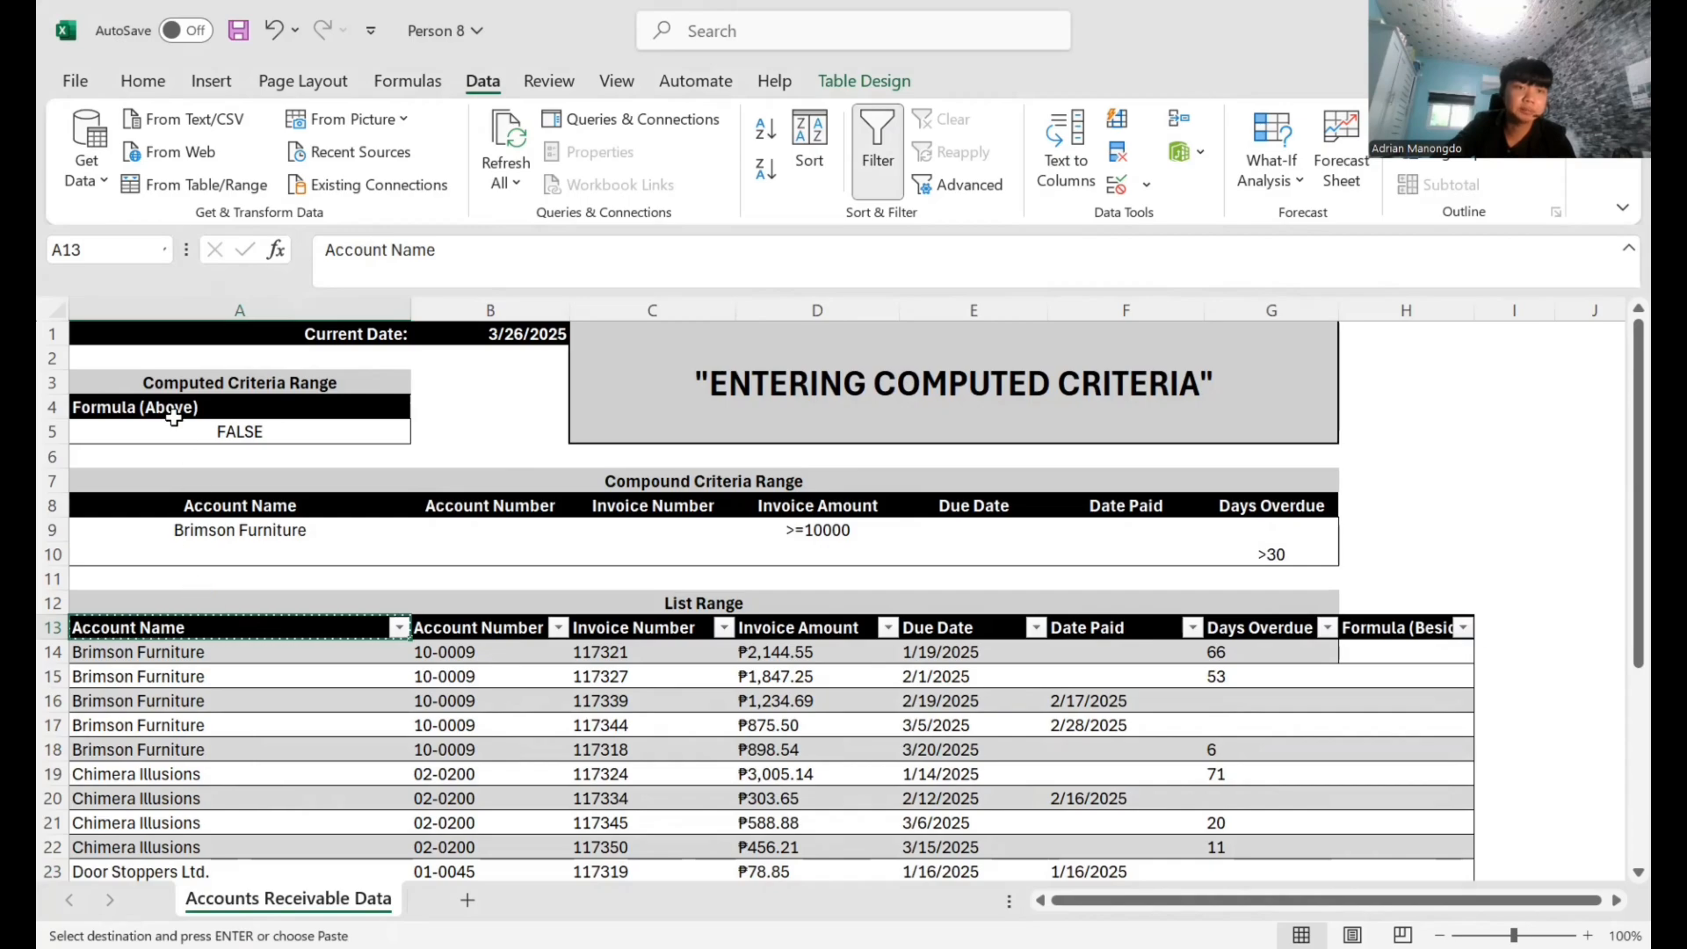
{"action": "left_click", "coordinate": [173, 410]}
{"action": "left_click_drag", "start_coordinate": [405, 252], "coordinate": [203, 263]}
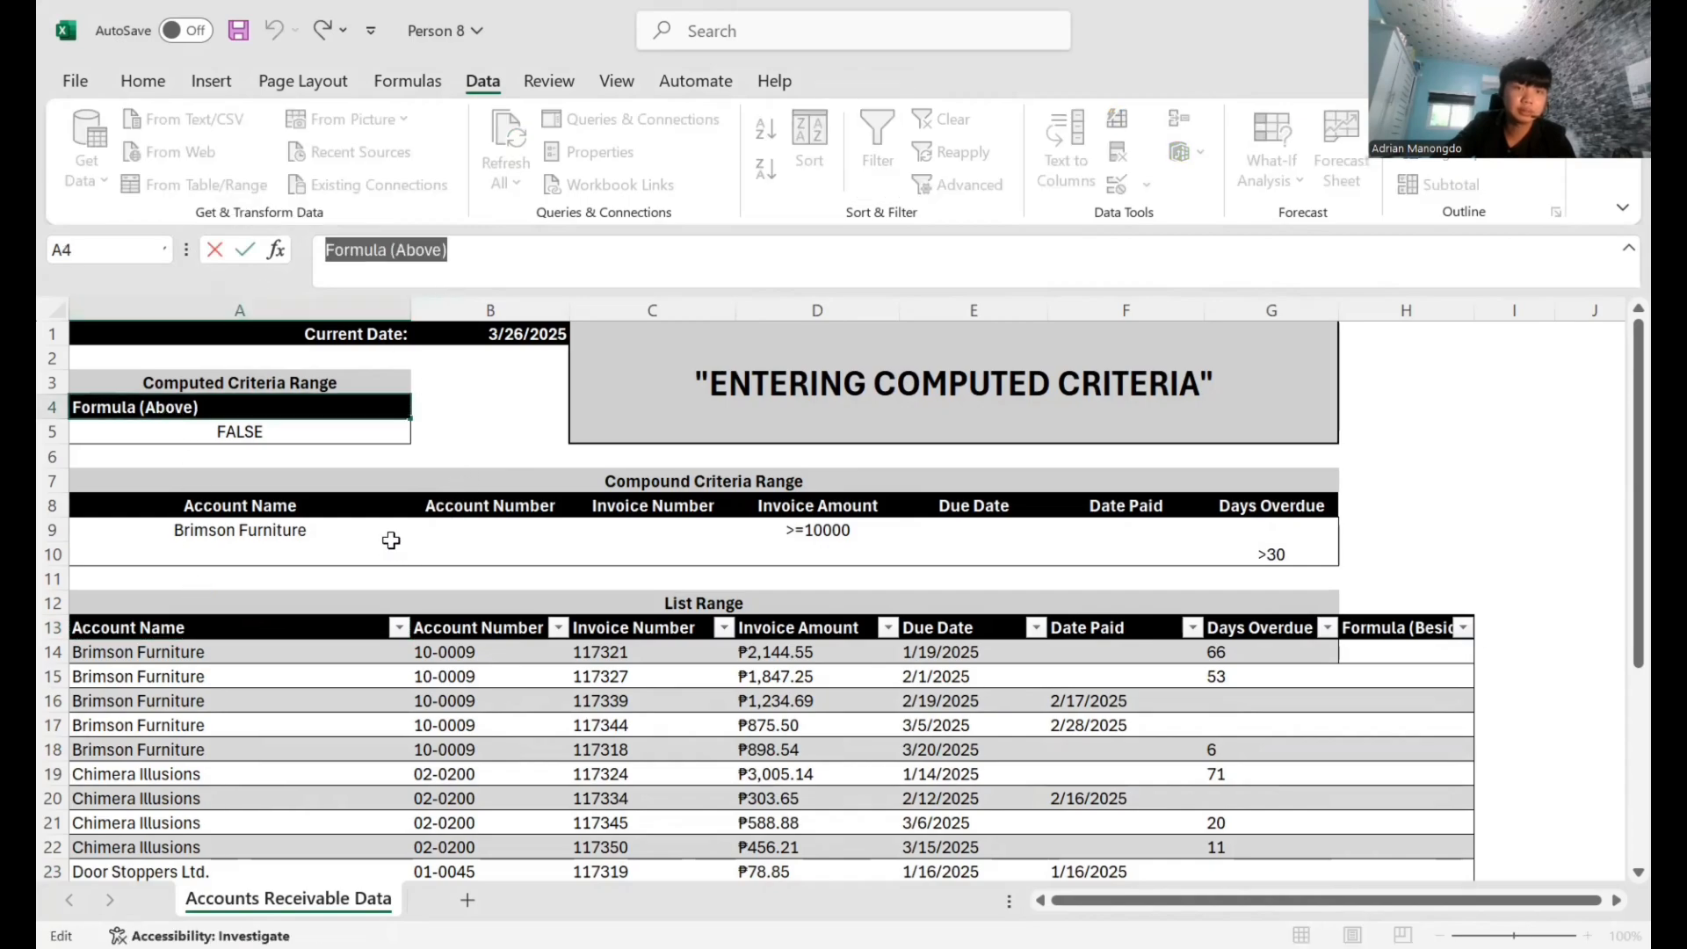
{"action": "left_click", "coordinate": [174, 624]}
{"action": "key", "text": "ctrl+c"}
{"action": "left_click", "coordinate": [195, 409]}
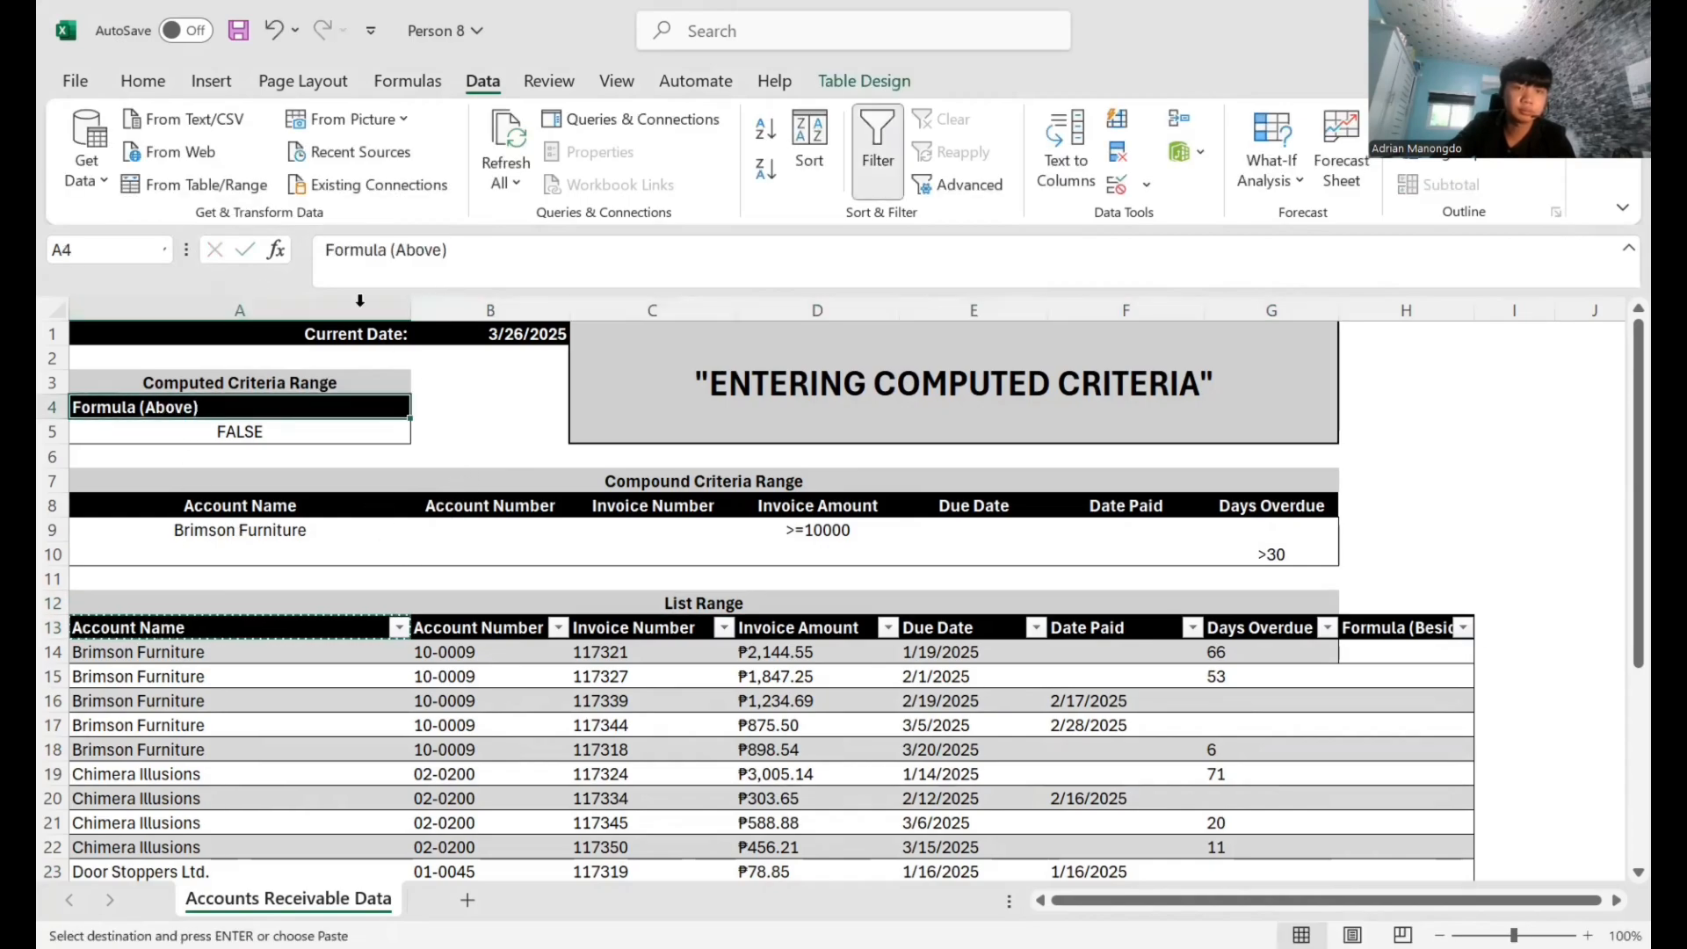
{"action": "key", "text": "ctrl+v"}
{"action": "left_click_drag", "start_coordinate": [484, 725], "coordinate": [483, 700]}
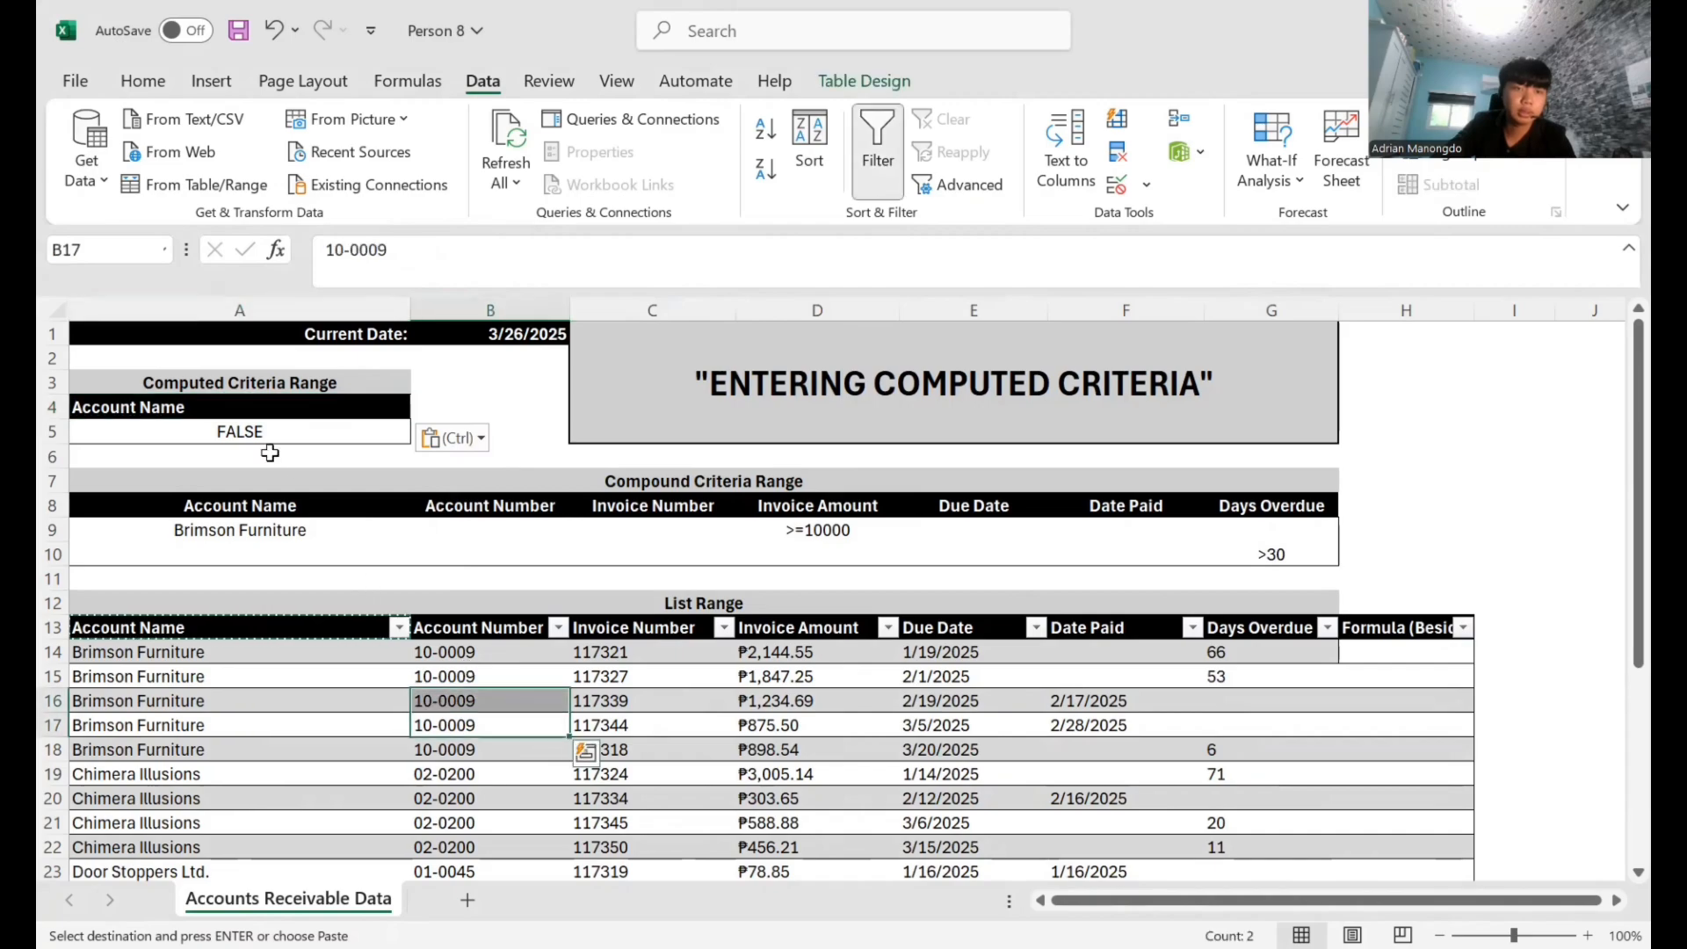
- Run the Advanced Filter in place again on A13:H34 with criteria range A4:A5, using Account Name as the criteria heading
{"action": "left_click", "coordinate": [936, 749]}
{"action": "left_click", "coordinate": [1098, 675]}
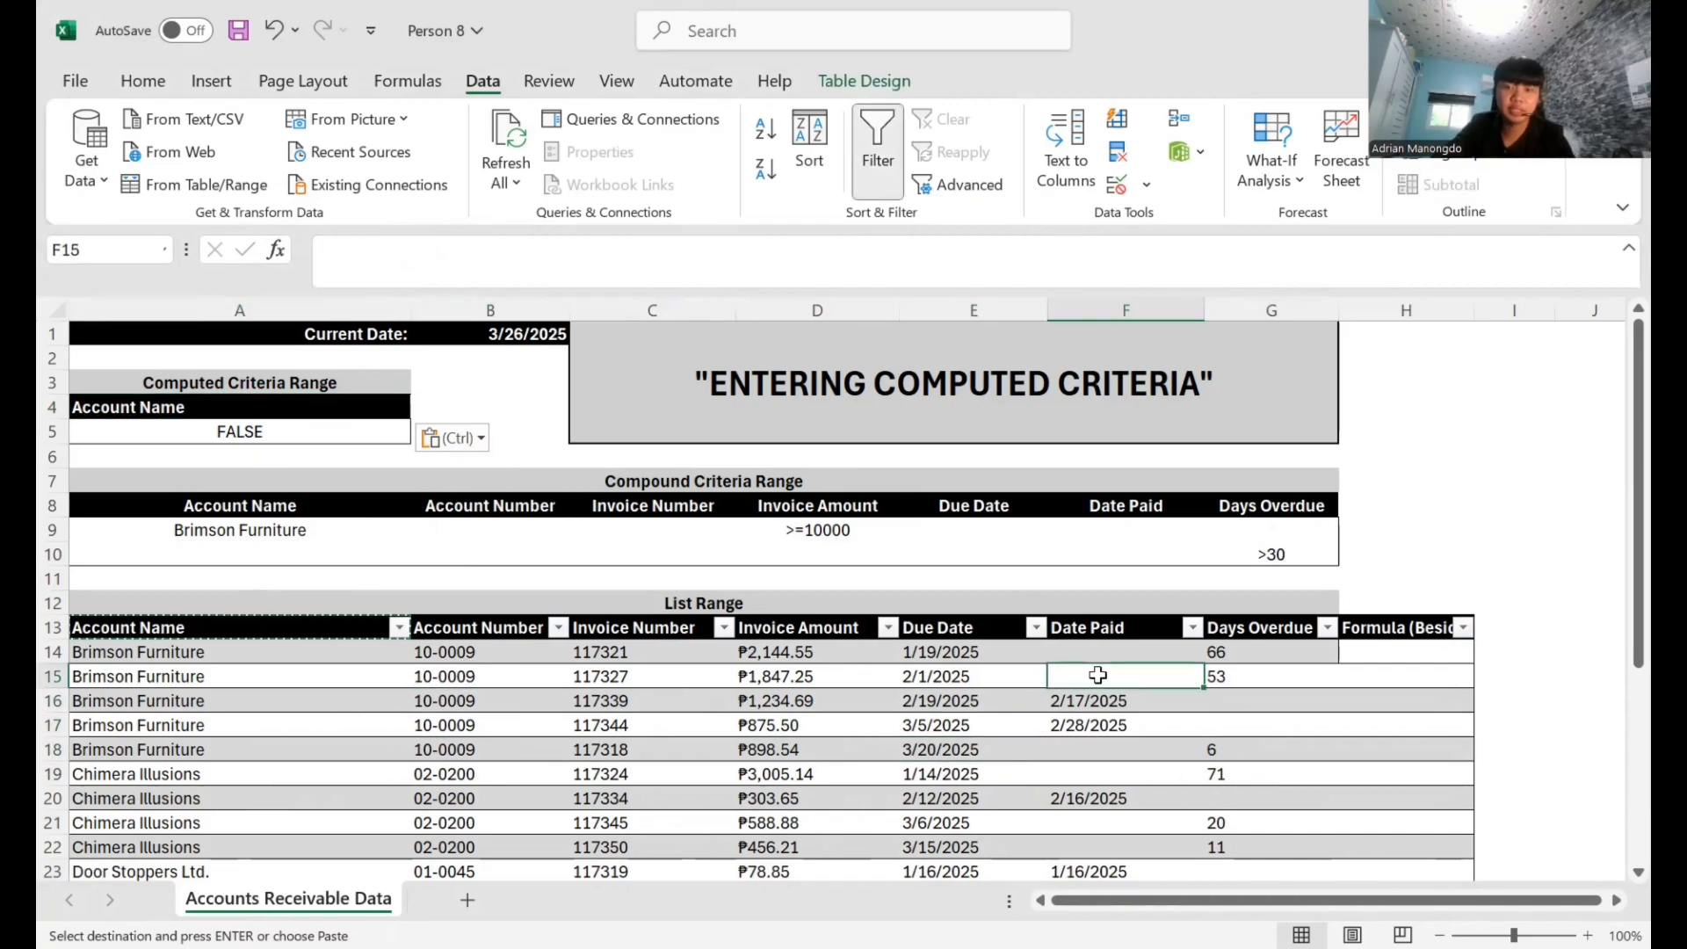
{"action": "left_click", "coordinate": [1100, 717]}
{"action": "left_click", "coordinate": [1090, 655]}
{"action": "left_click", "coordinate": [1081, 720]}
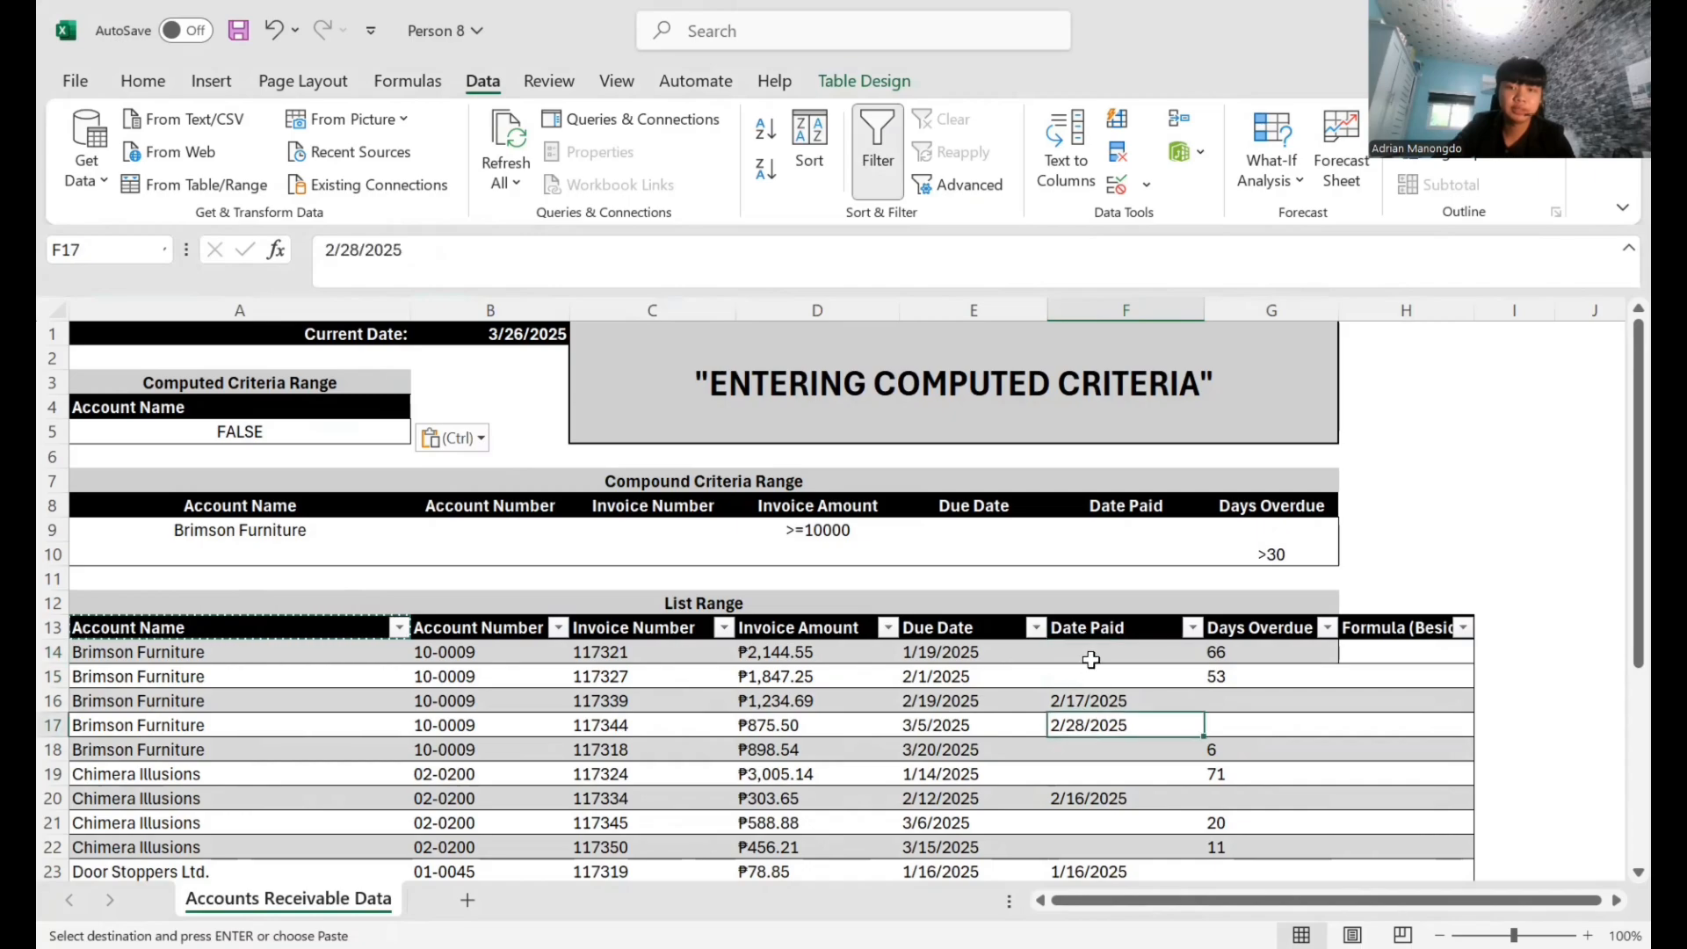
{"action": "left_click", "coordinate": [1091, 660]}
{"action": "key", "text": "alt"}
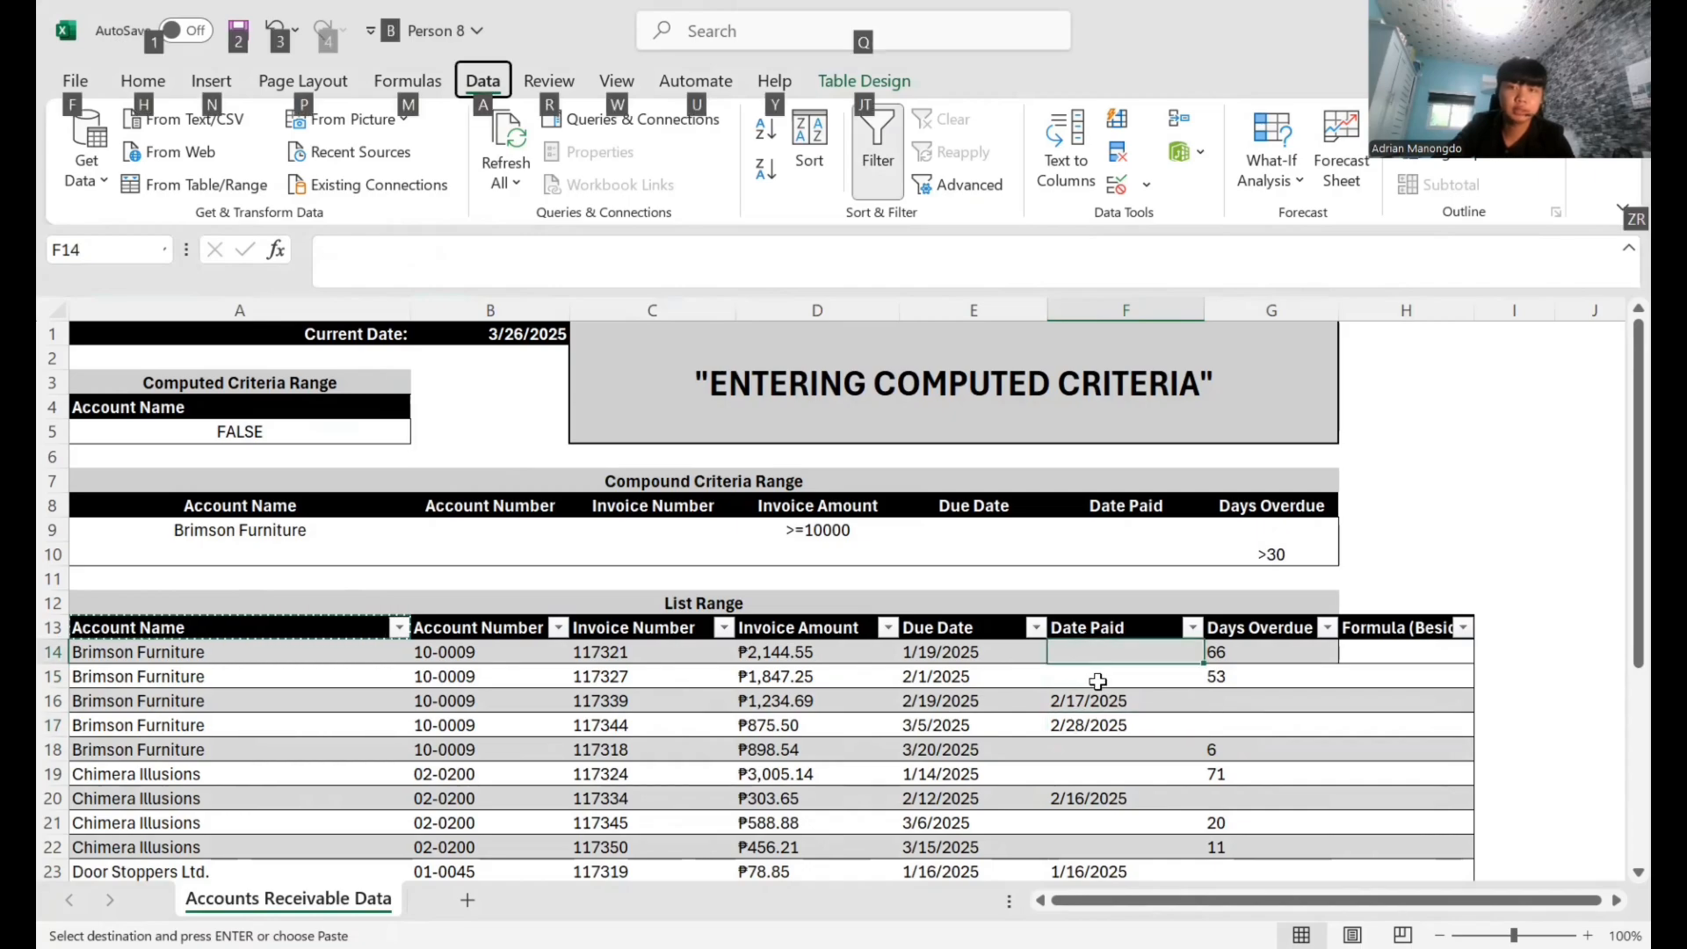
{"action": "key", "text": "a"}
{"action": "key", "text": "q"}
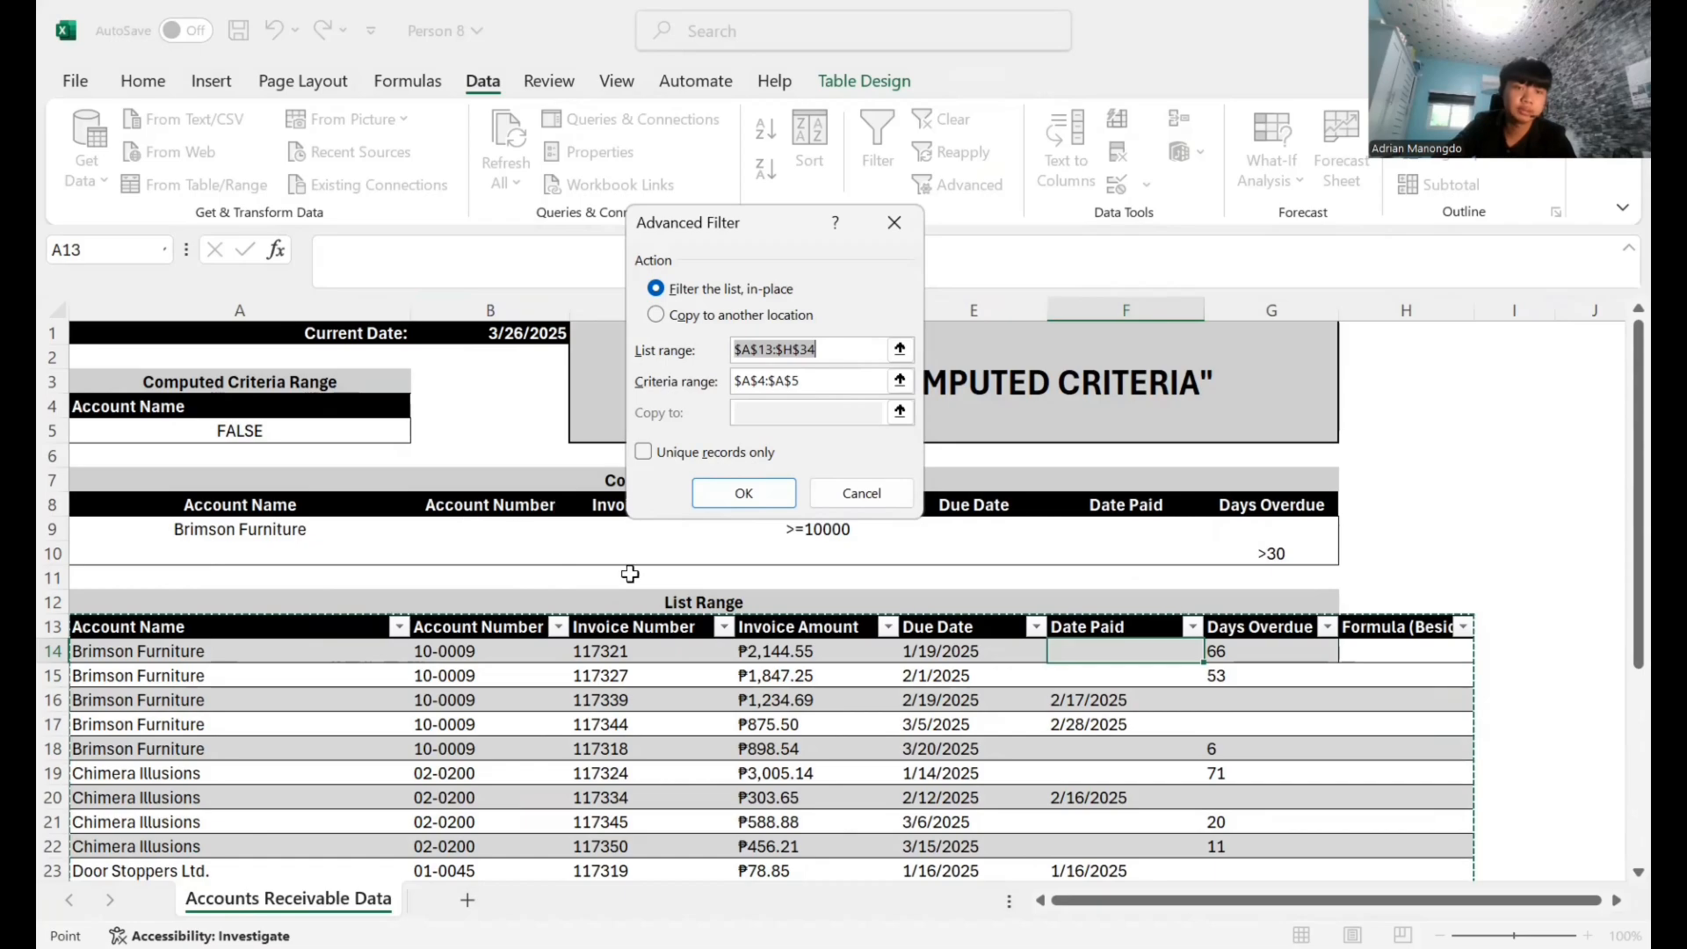
{"action": "left_click", "coordinate": [744, 494]}
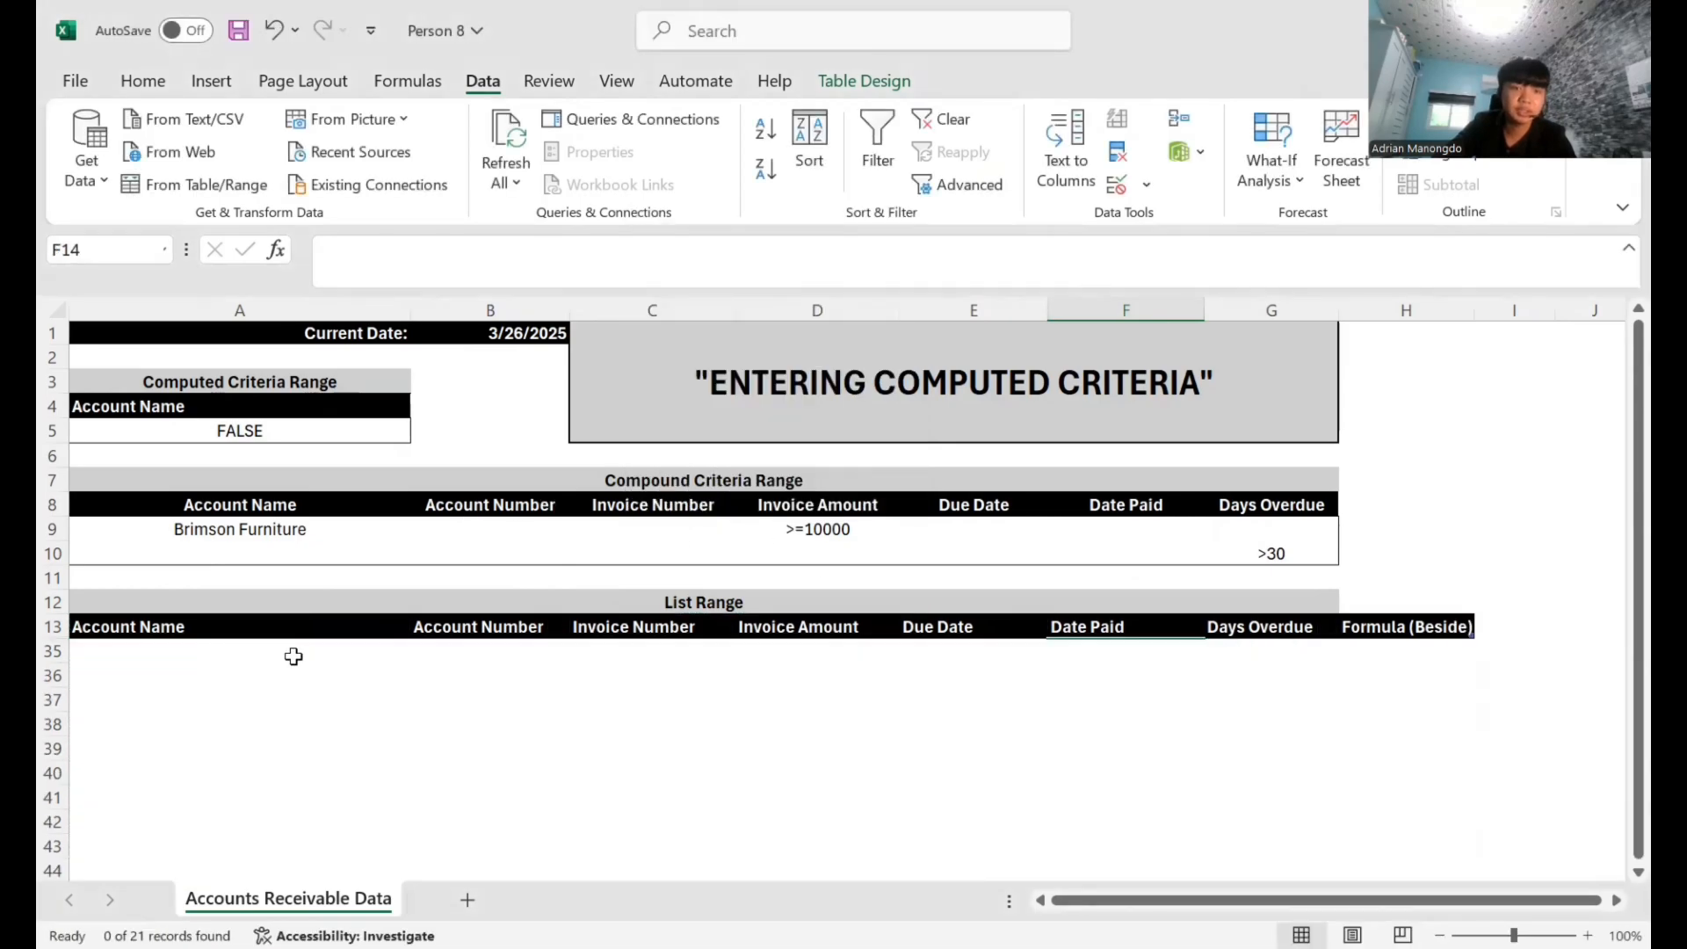
- Examine the area beneath the list headings, from Account Name to Formula (Beside), for records matching the criteria
{"action": "left_click_drag", "start_coordinate": [294, 656], "coordinate": [1414, 659]}
{"action": "left_click", "coordinate": [1274, 700]}
{"action": "left_click_drag", "start_coordinate": [149, 650], "coordinate": [1400, 669]}
{"action": "left_click", "coordinate": [1151, 655]}
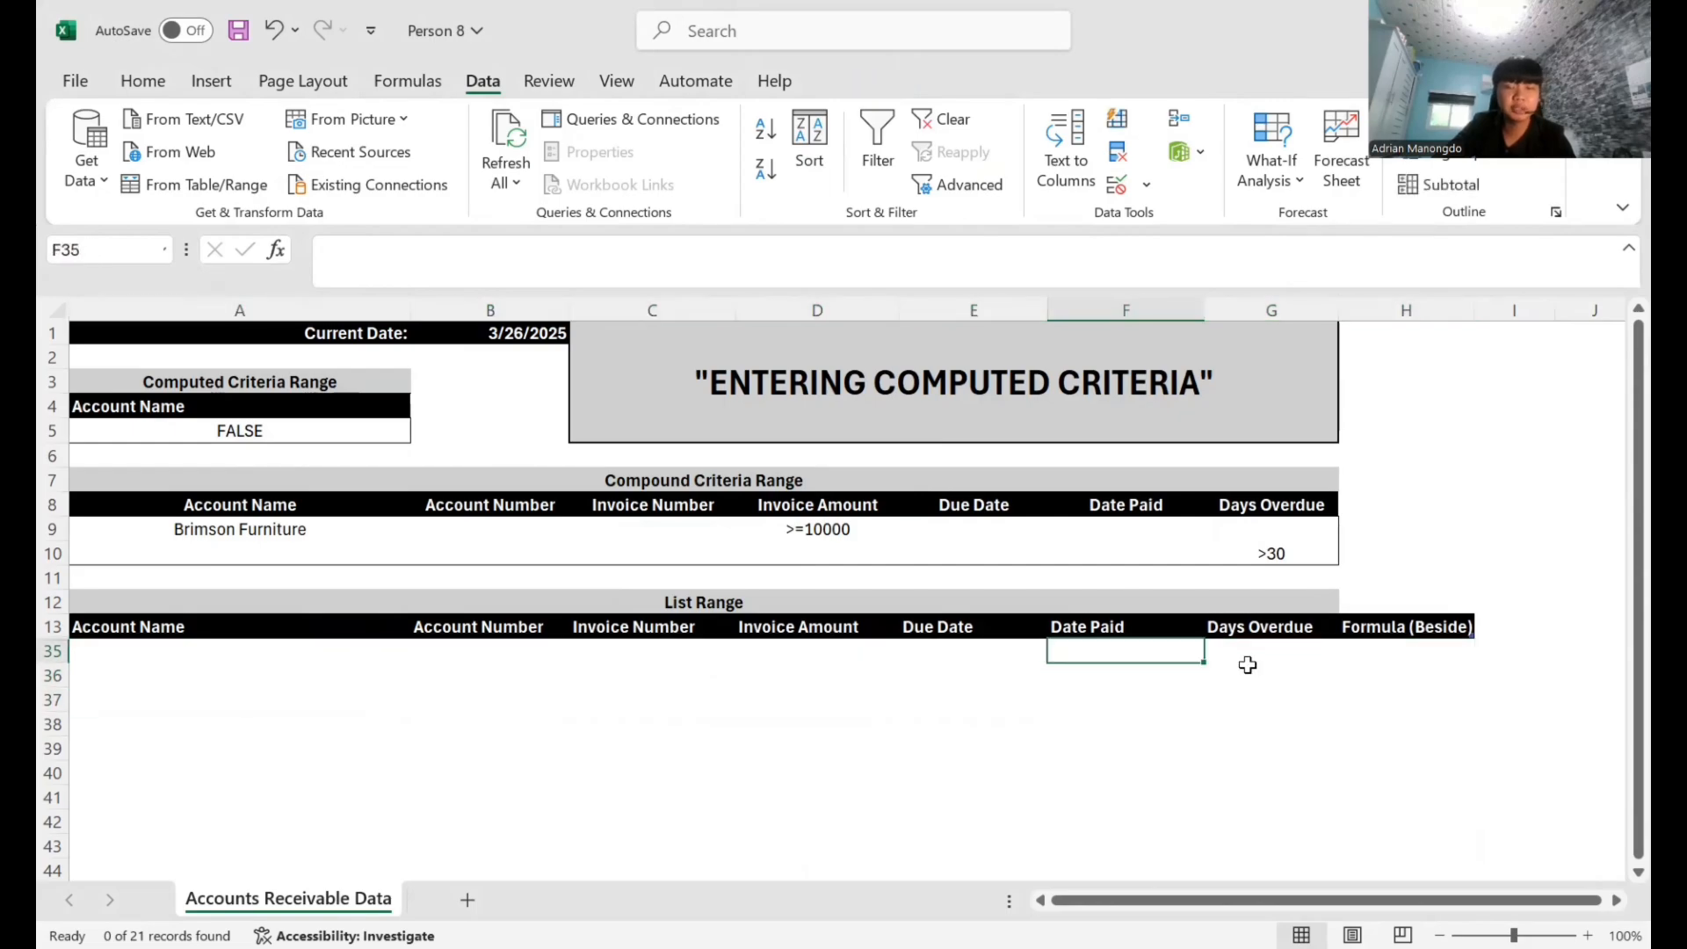
- Clear the Advanced Filter so that all records in the list are shown again
{"action": "left_click_drag", "start_coordinate": [933, 659], "coordinate": [949, 675]}
{"action": "left_click_drag", "start_coordinate": [654, 655], "coordinate": [1271, 722]}
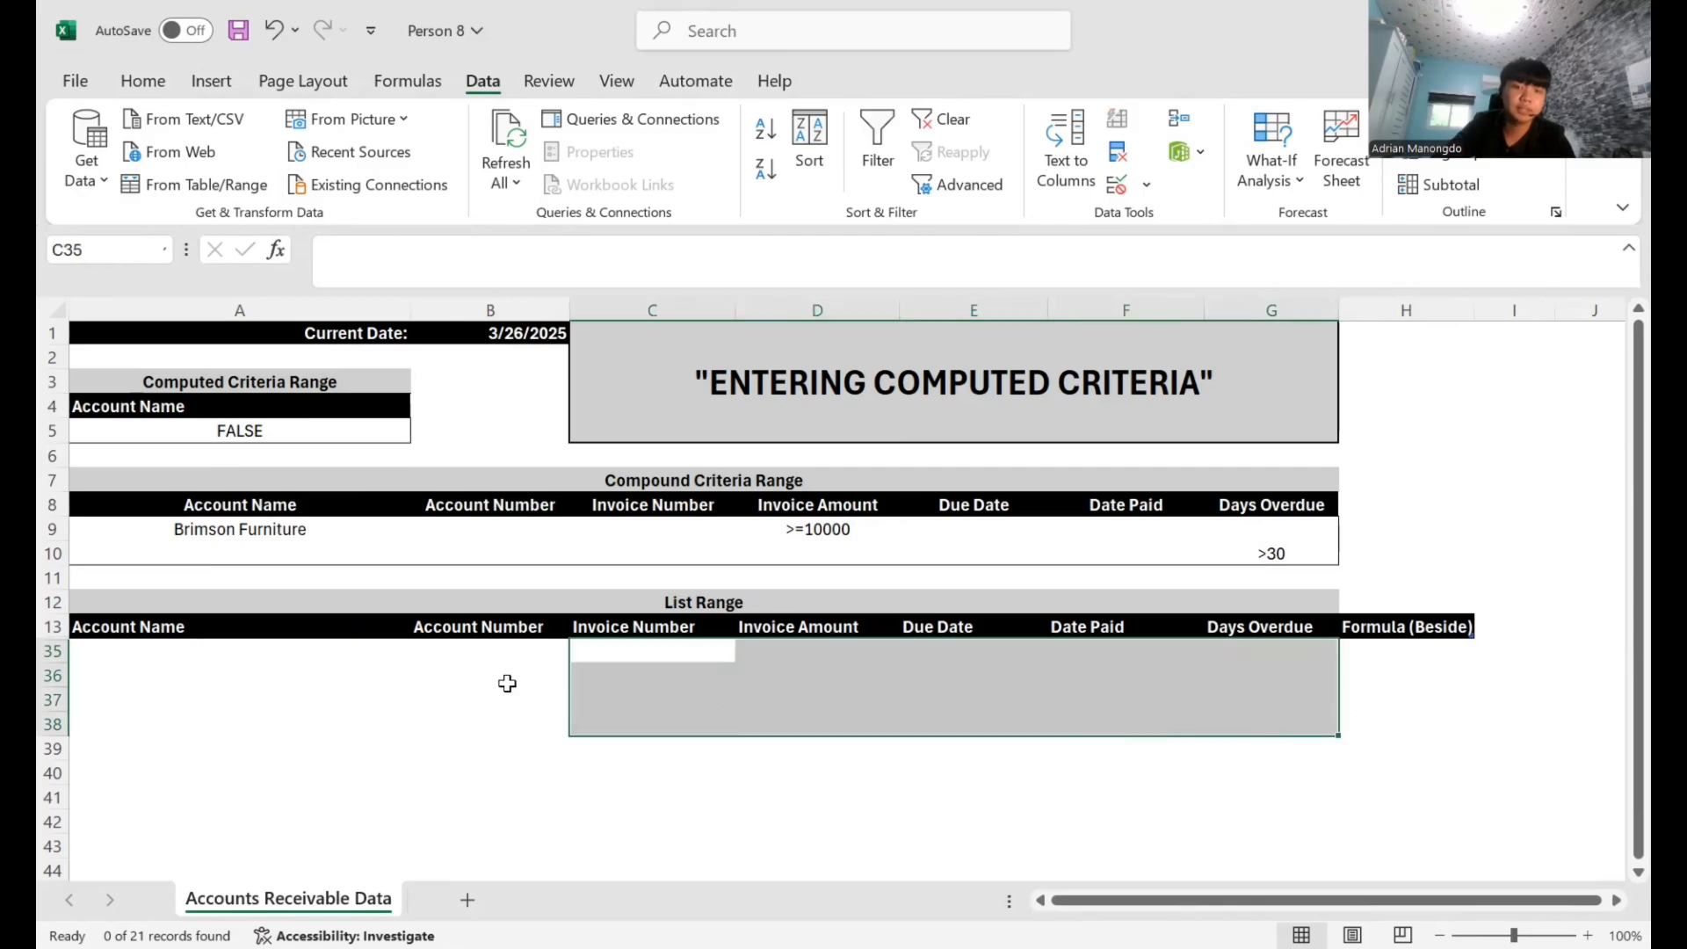
{"action": "left_click_drag", "start_coordinate": [504, 683], "coordinate": [492, 697]}
{"action": "left_click_drag", "start_coordinate": [203, 652], "coordinate": [1434, 674]}
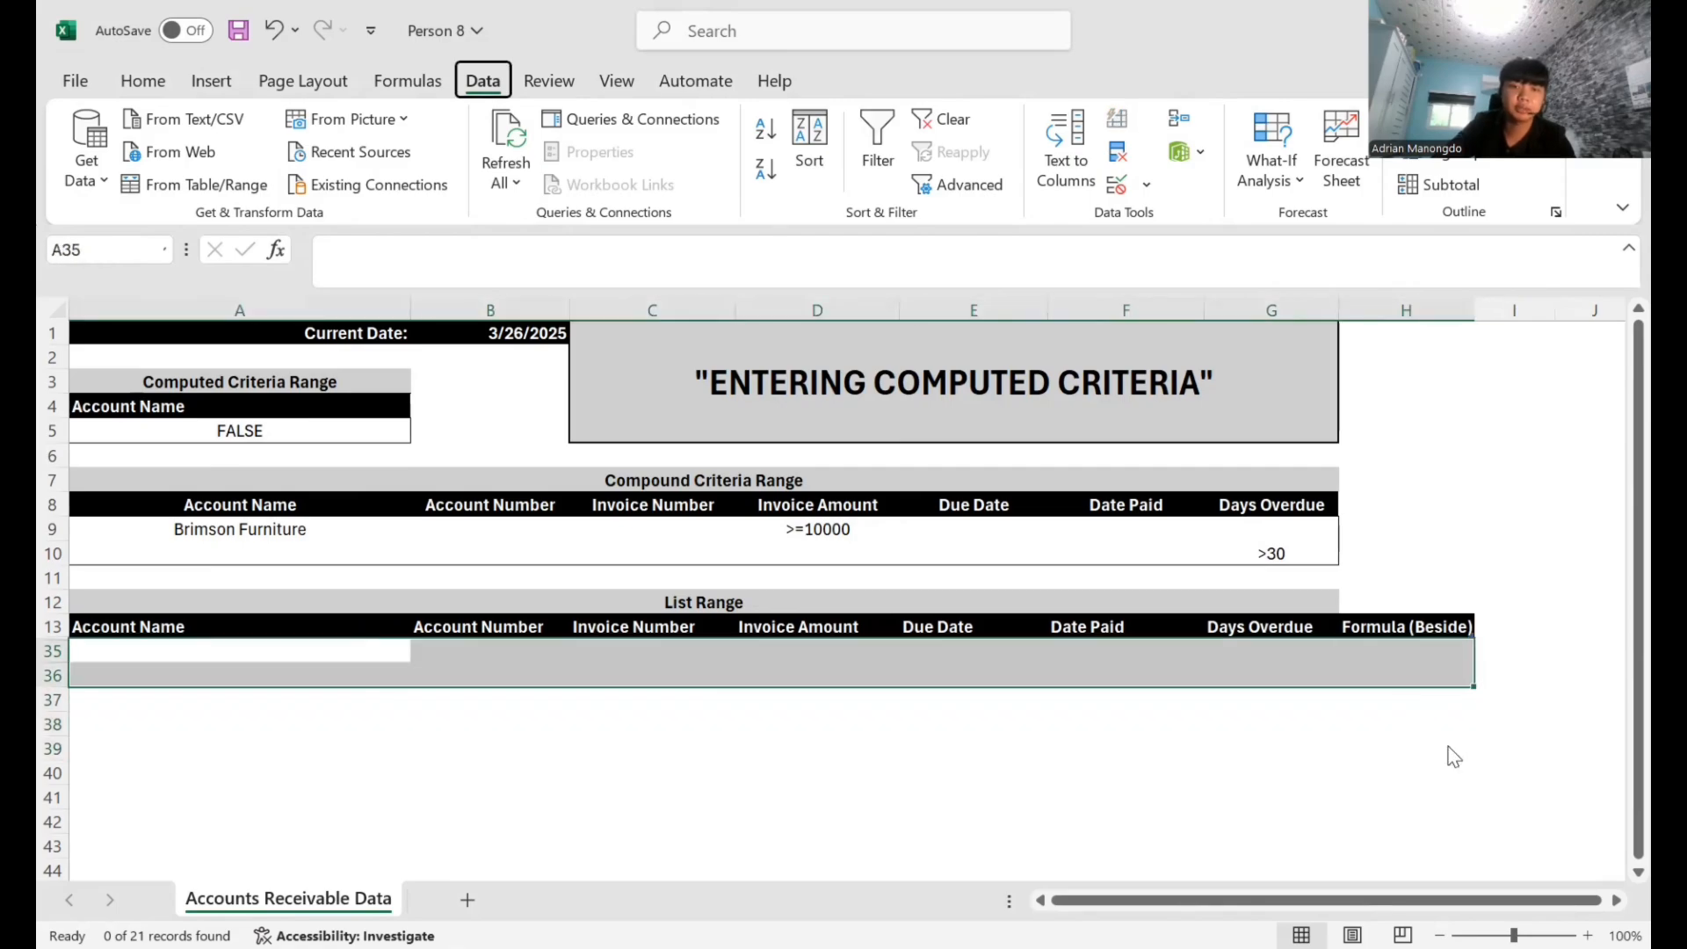
{"action": "key", "text": "alt"}
{"action": "key", "text": "c"}
{"action": "left_click", "coordinate": [1395, 655]}
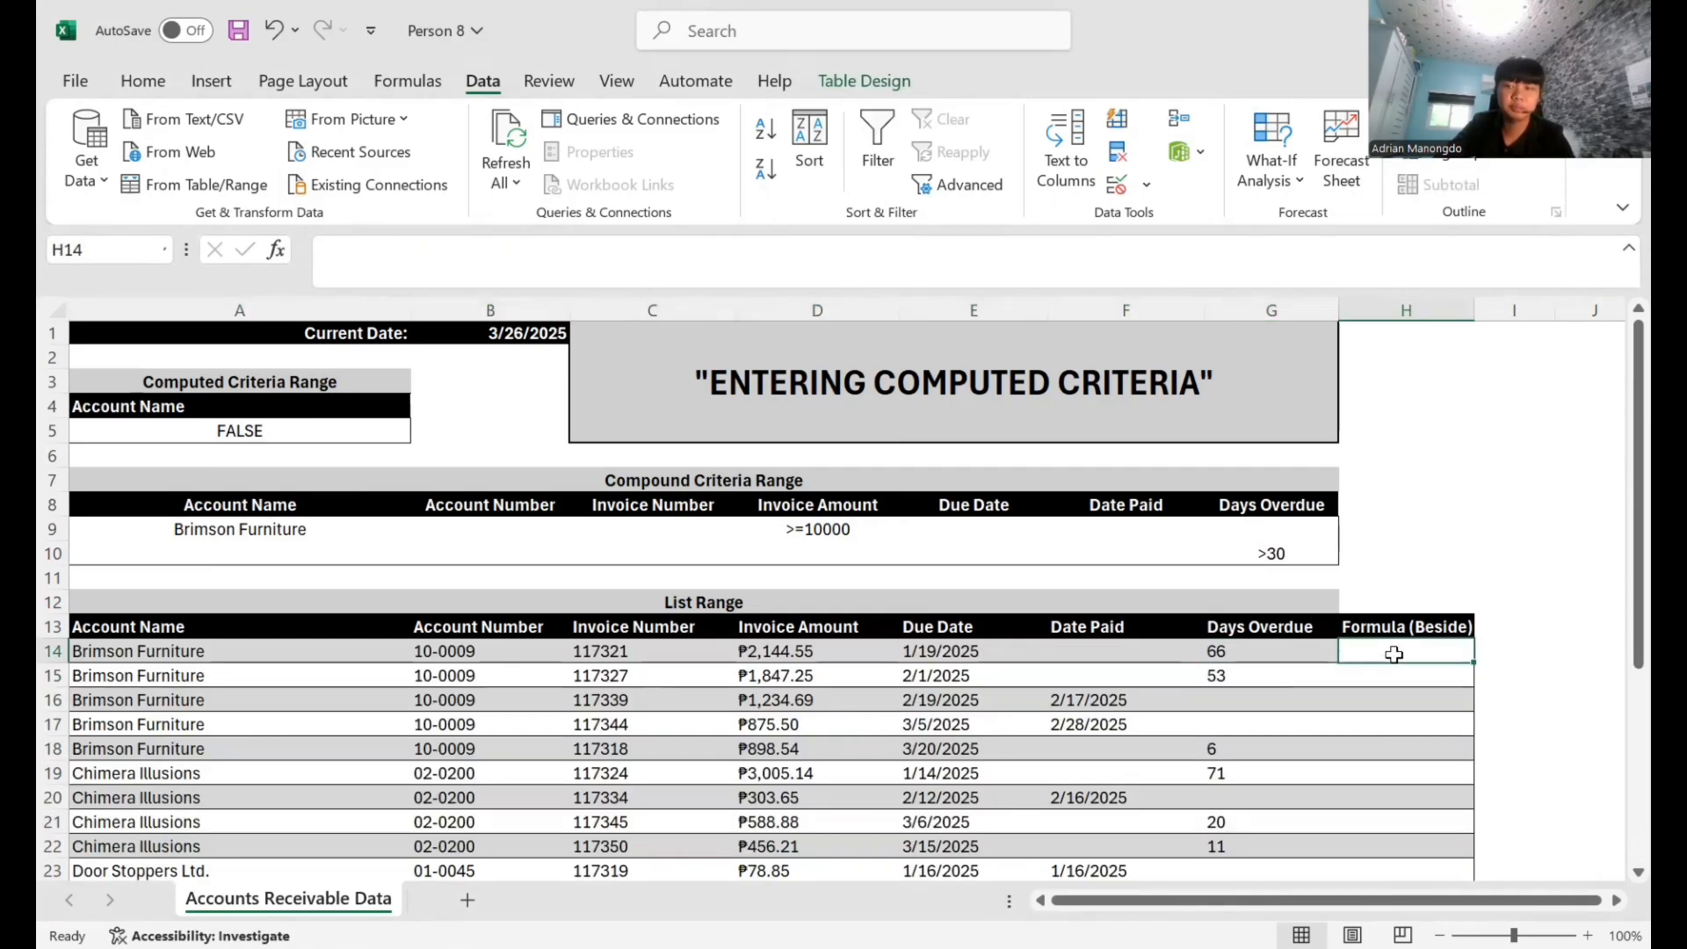
- Copy the criteria formula =F14=E14 from A5 into H14 under the Formula (Beside) heading
{"action": "mouse_move", "coordinate": [1405, 578]}
{"action": "left_mouse_down"}
{"action": "mouse_move", "coordinate": [1404, 716]}
{"action": "mouse_move", "coordinate": [1411, 557]}
{"action": "left_mouse_up"}
{"action": "left_click", "coordinate": [1408, 675]}
{"action": "left_click", "coordinate": [1412, 665]}
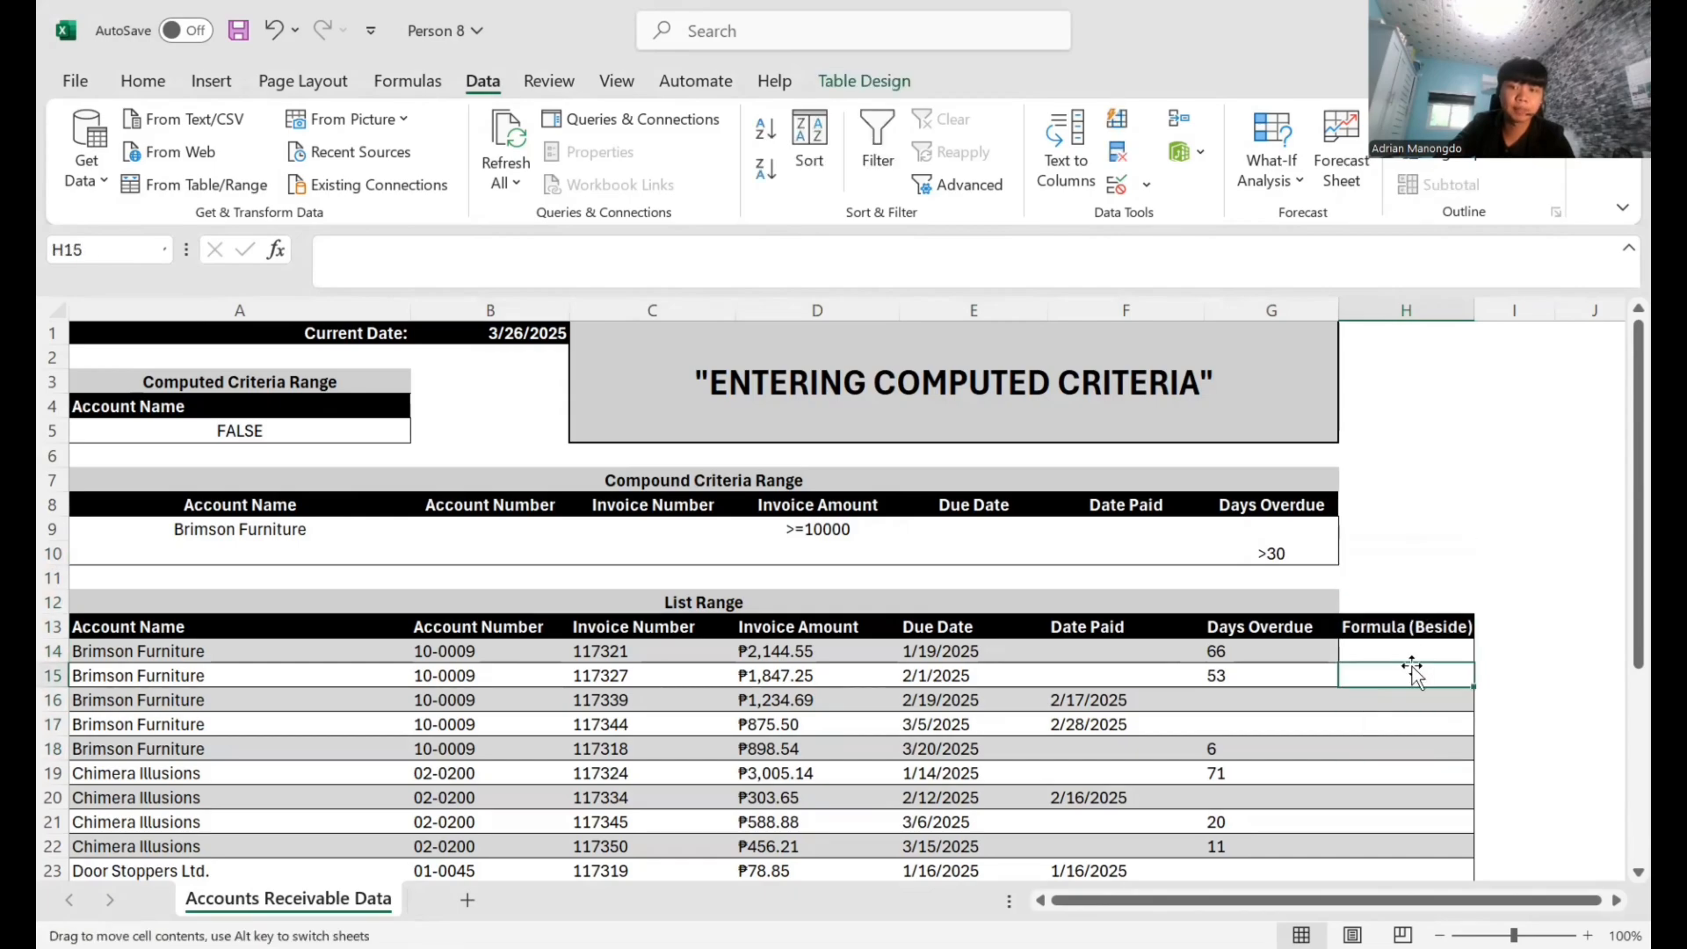
{"action": "left_click", "coordinate": [1412, 653]}
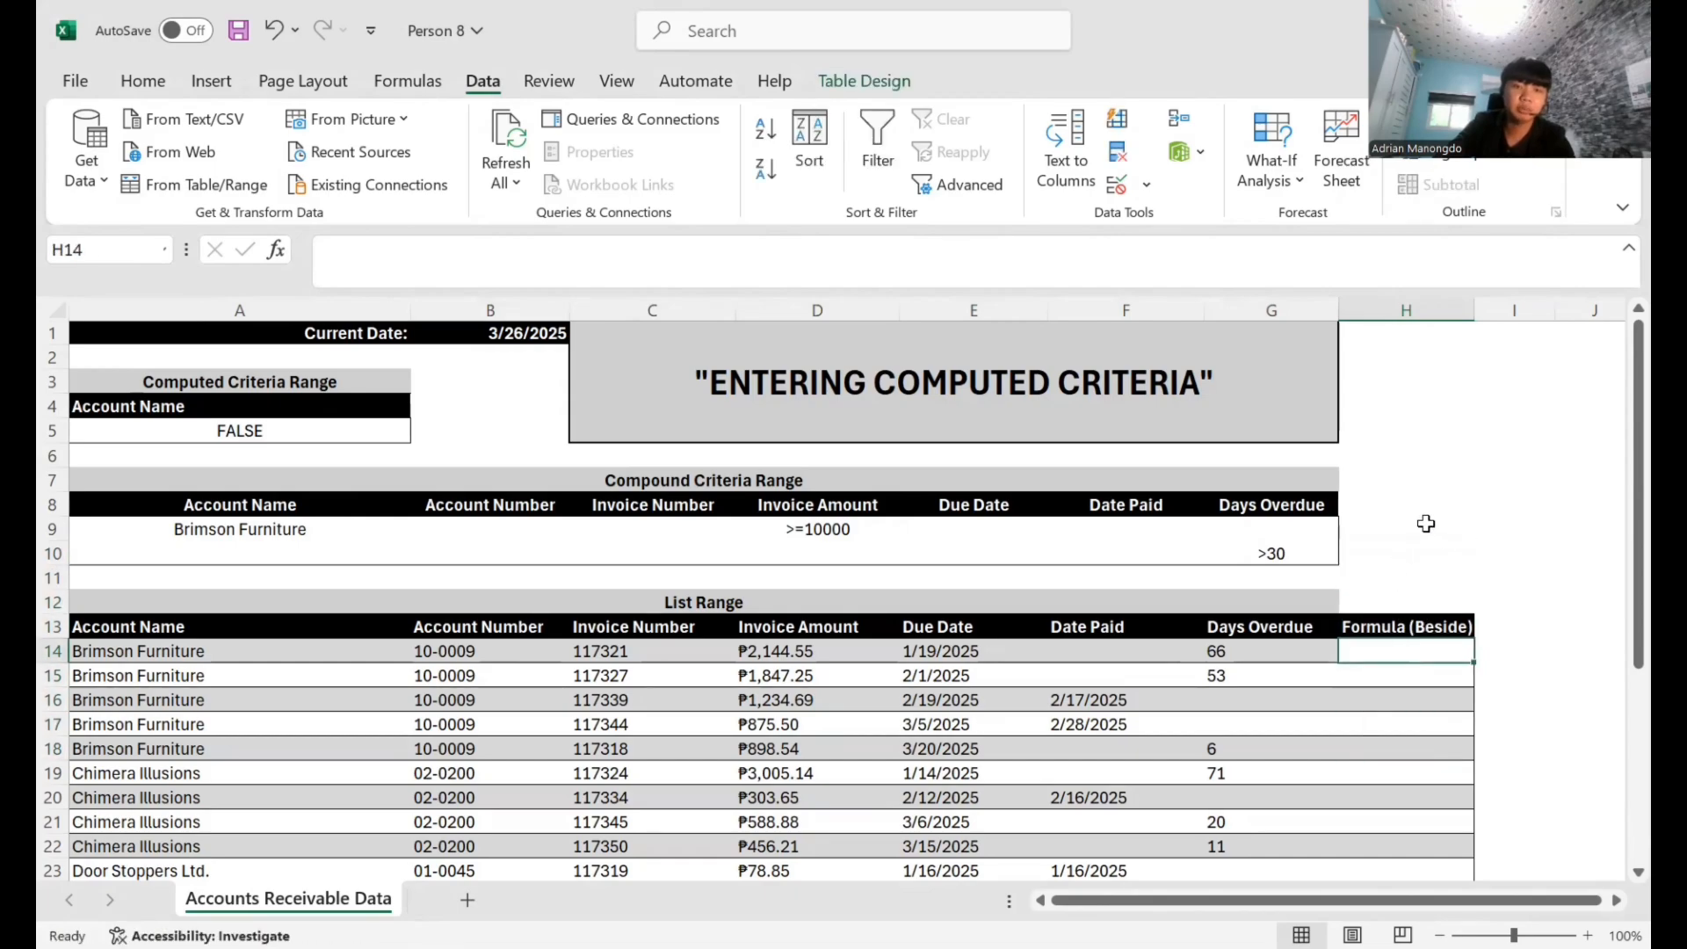
{"action": "left_click", "coordinate": [312, 438]}
{"action": "left_click_drag", "start_coordinate": [475, 257], "coordinate": [320, 283]}
{"action": "key", "text": "ctrl+c"}
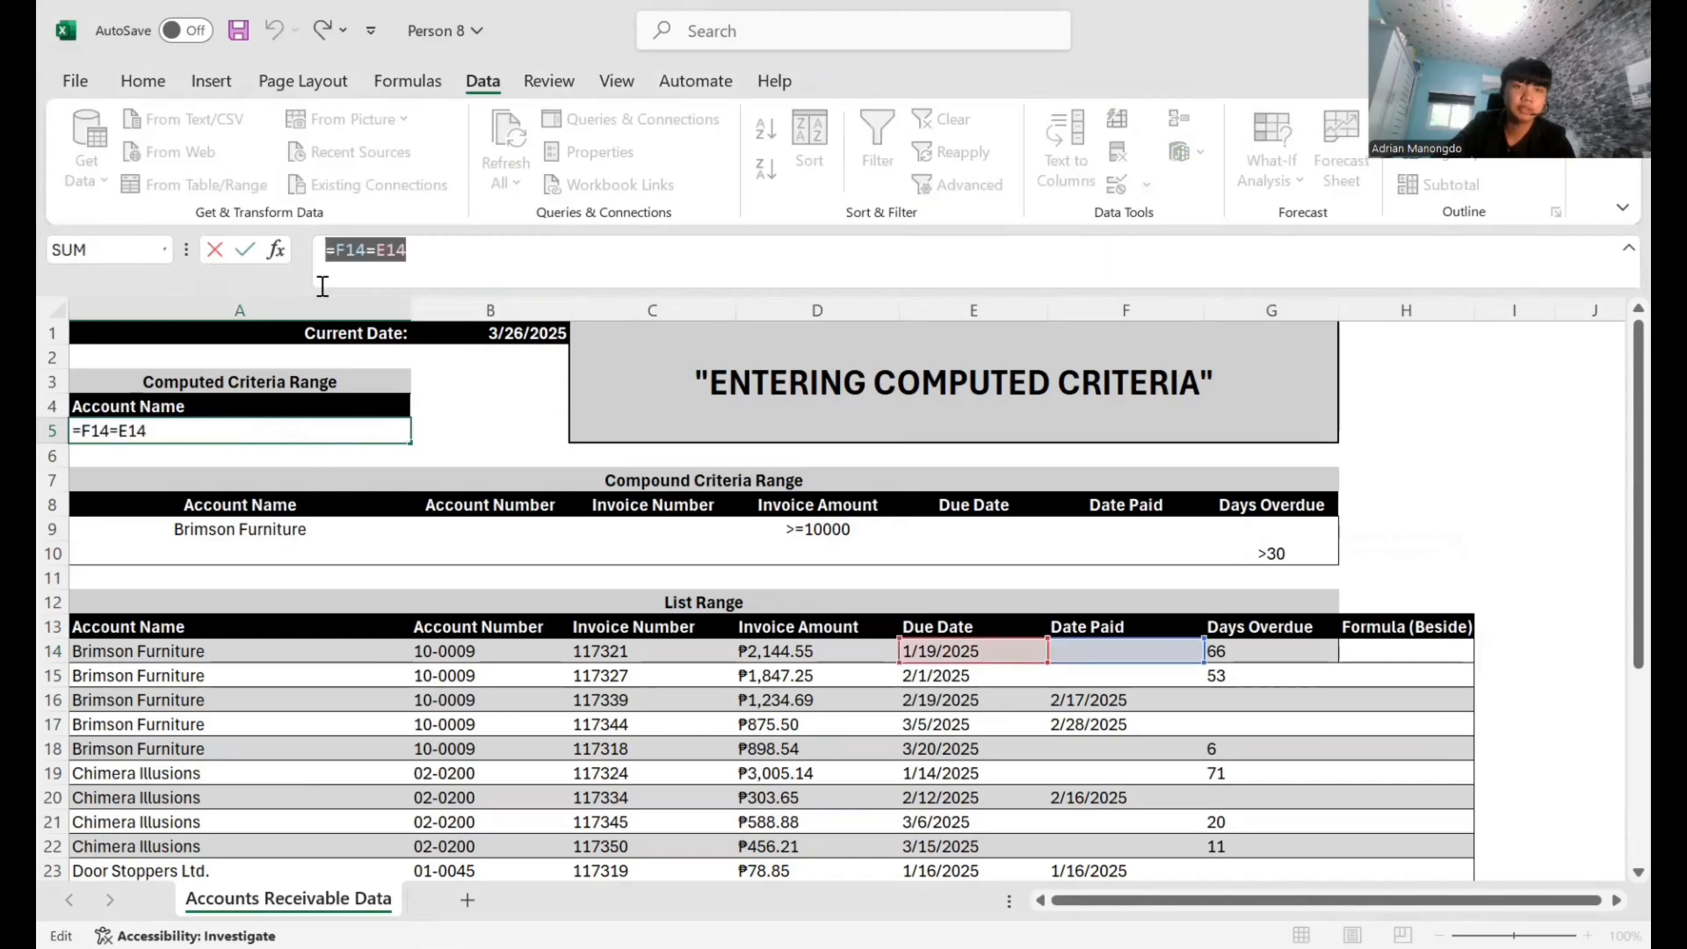
{"action": "left_click", "coordinate": [1406, 554]}
{"action": "left_click", "coordinate": [1404, 651]}
{"action": "key", "text": "Return"}
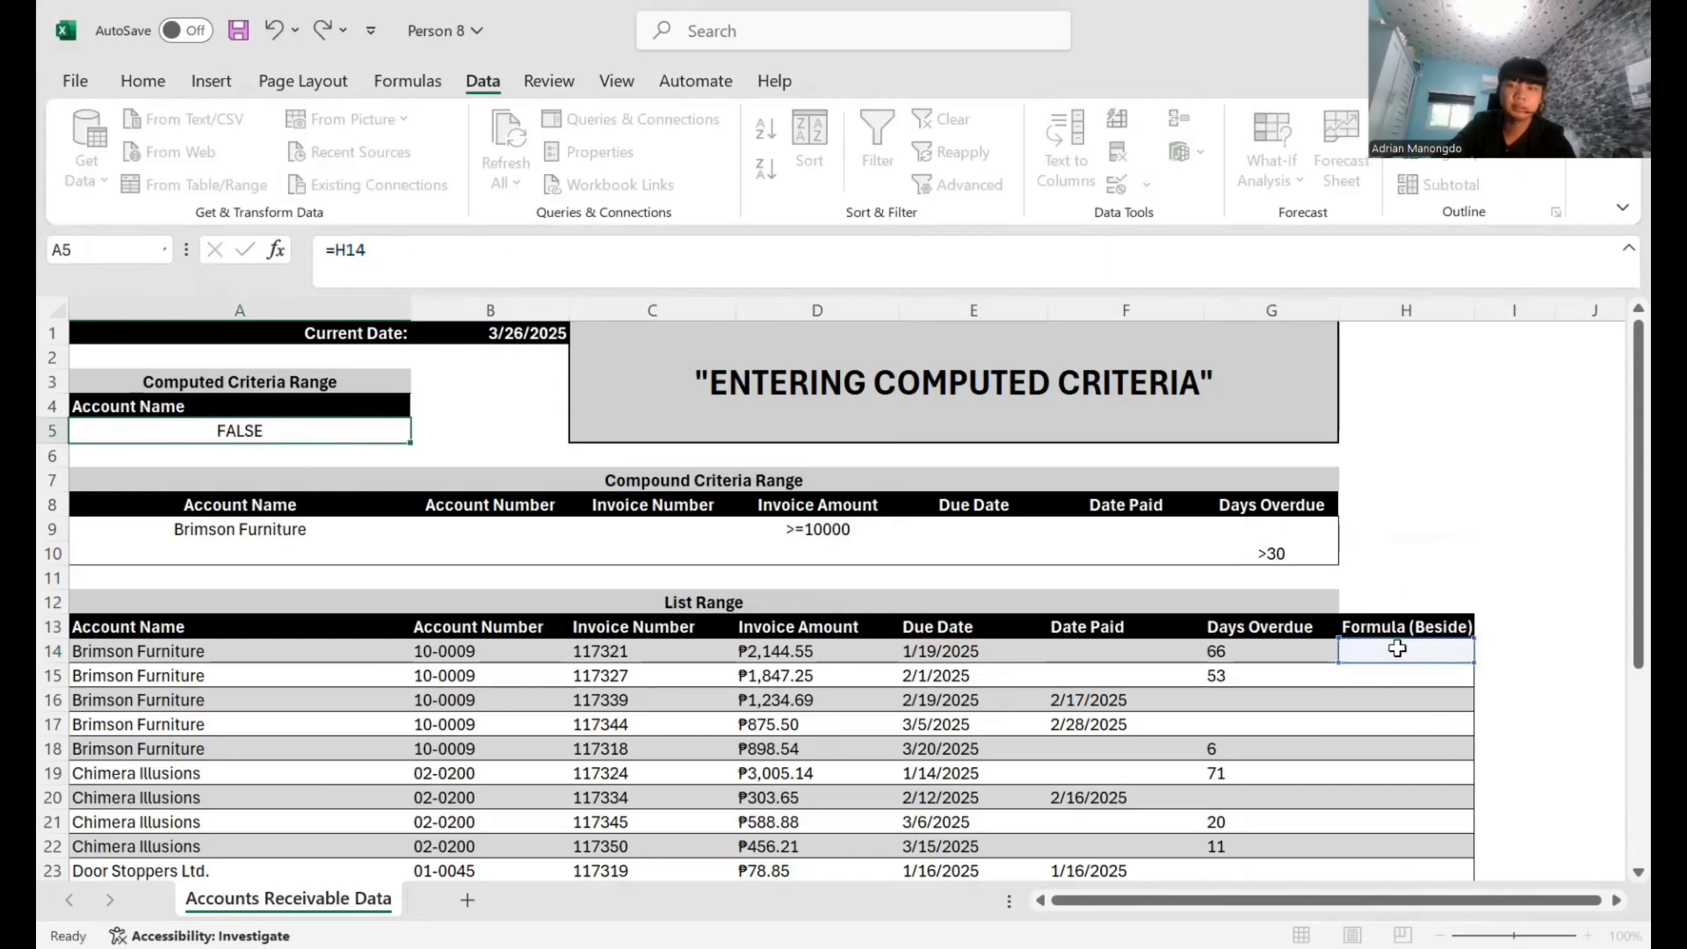
{"action": "left_click", "coordinate": [1396, 654]}
{"action": "key", "text": "ctrl+v"}
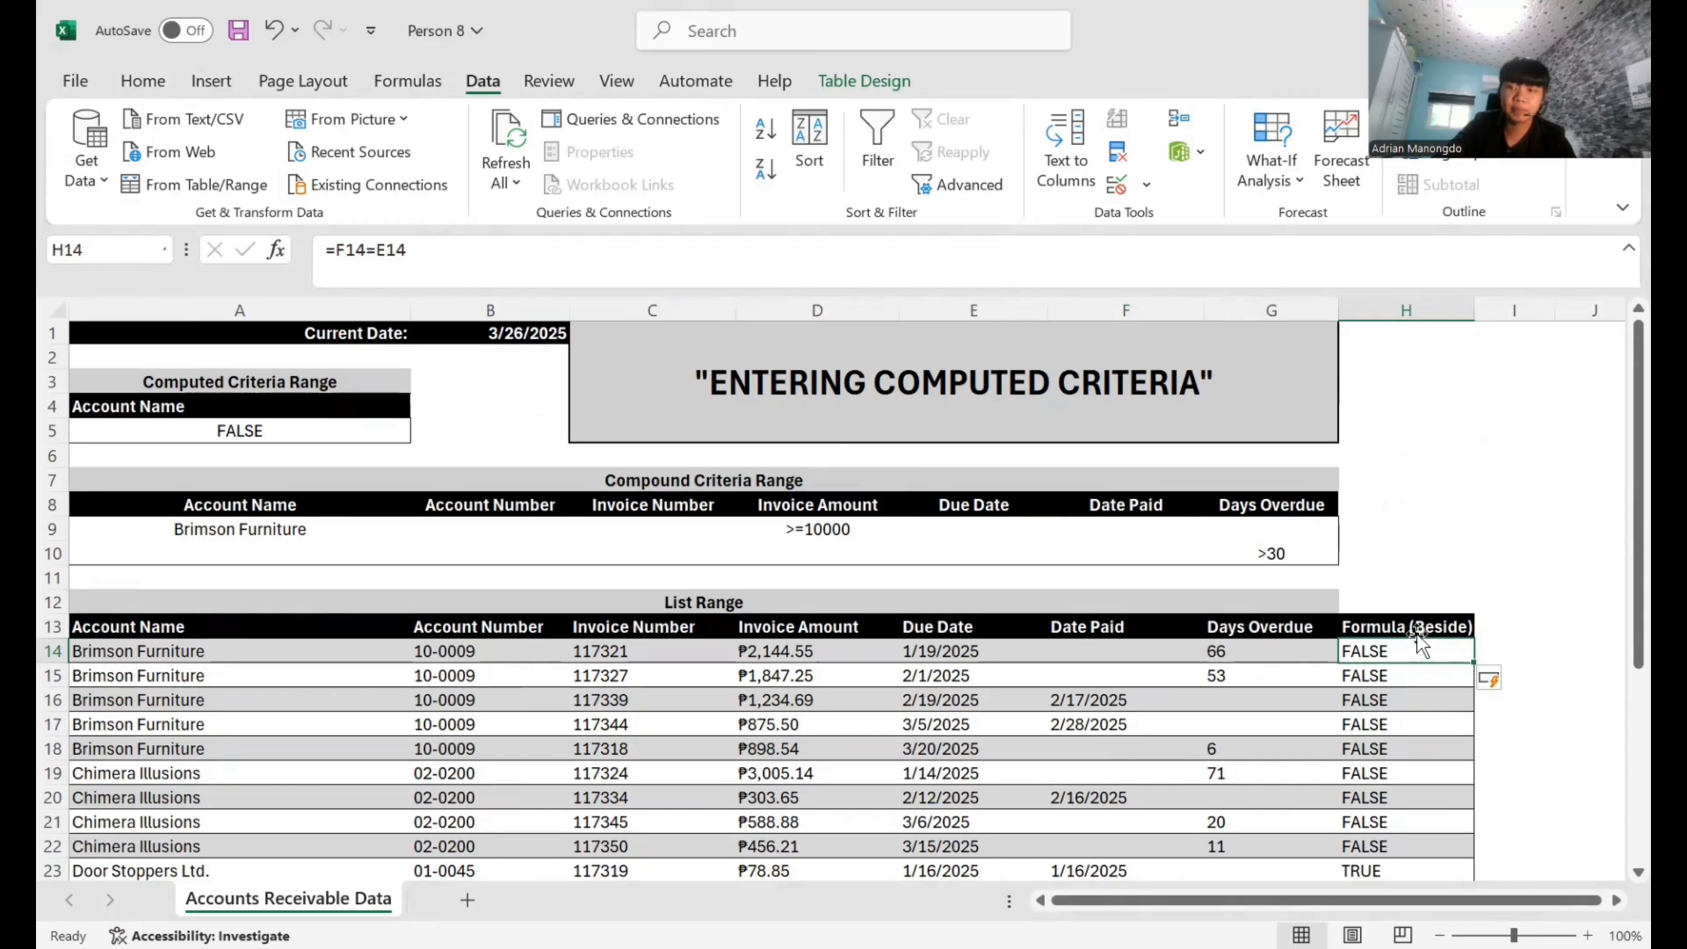
- Turn on the list's header filters and filter the Formula (Beside) column to TRUE only
{"action": "left_click", "coordinate": [1413, 628]}
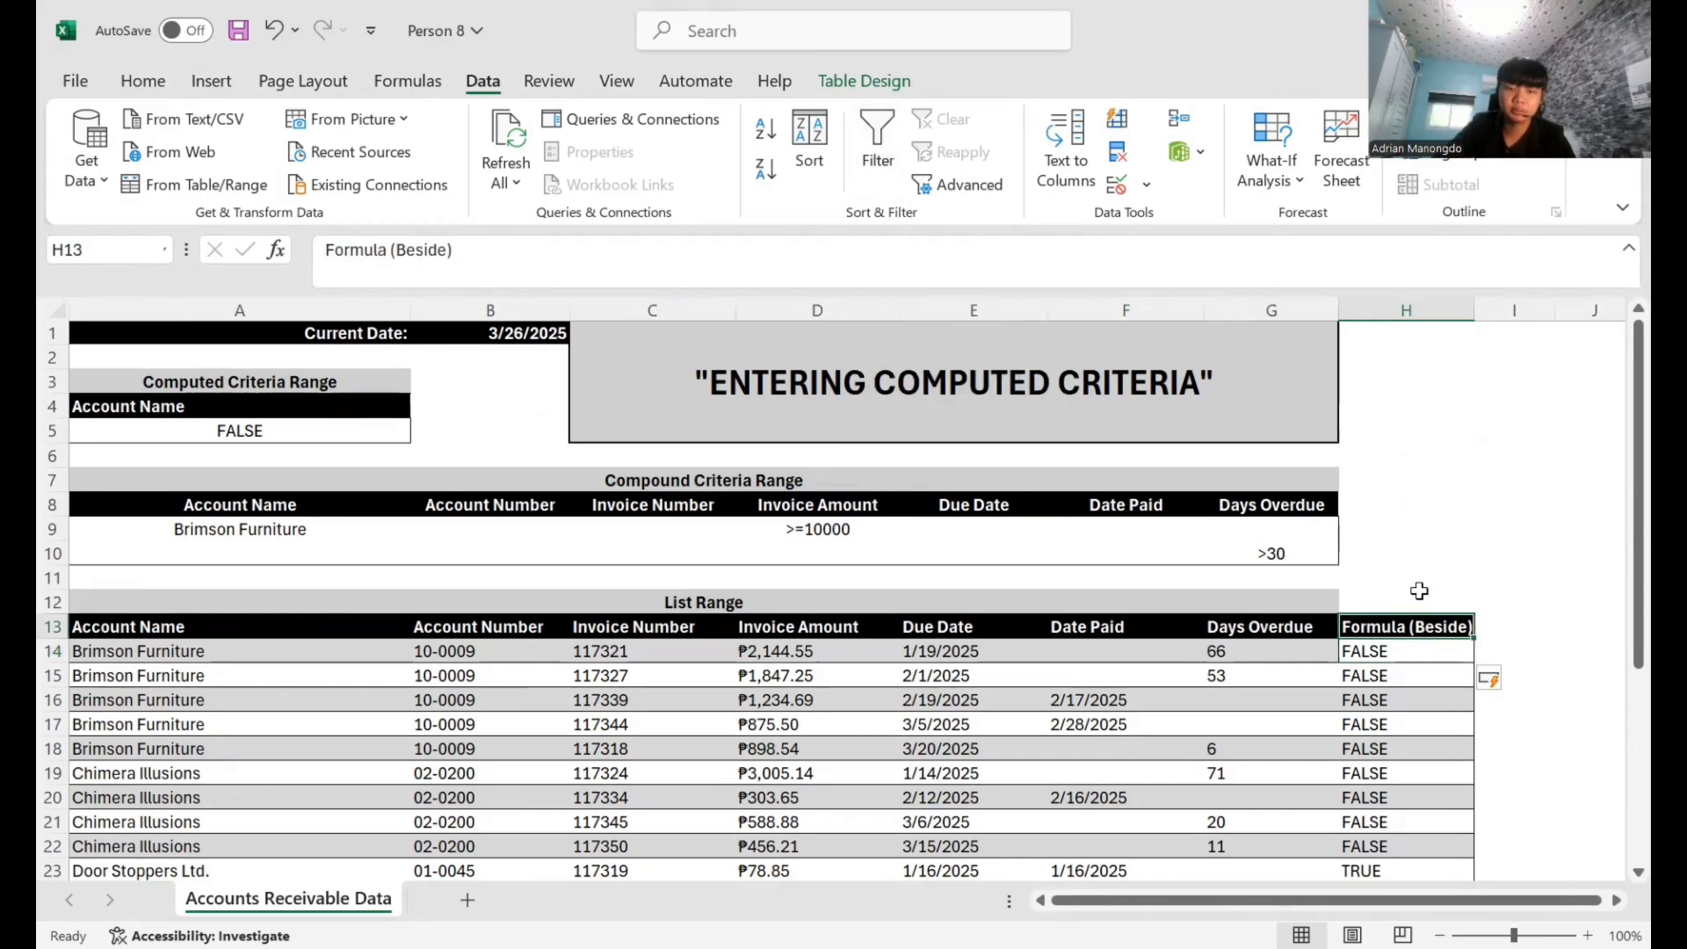
{"action": "key", "text": "alt"}
{"action": "key", "text": "a"}
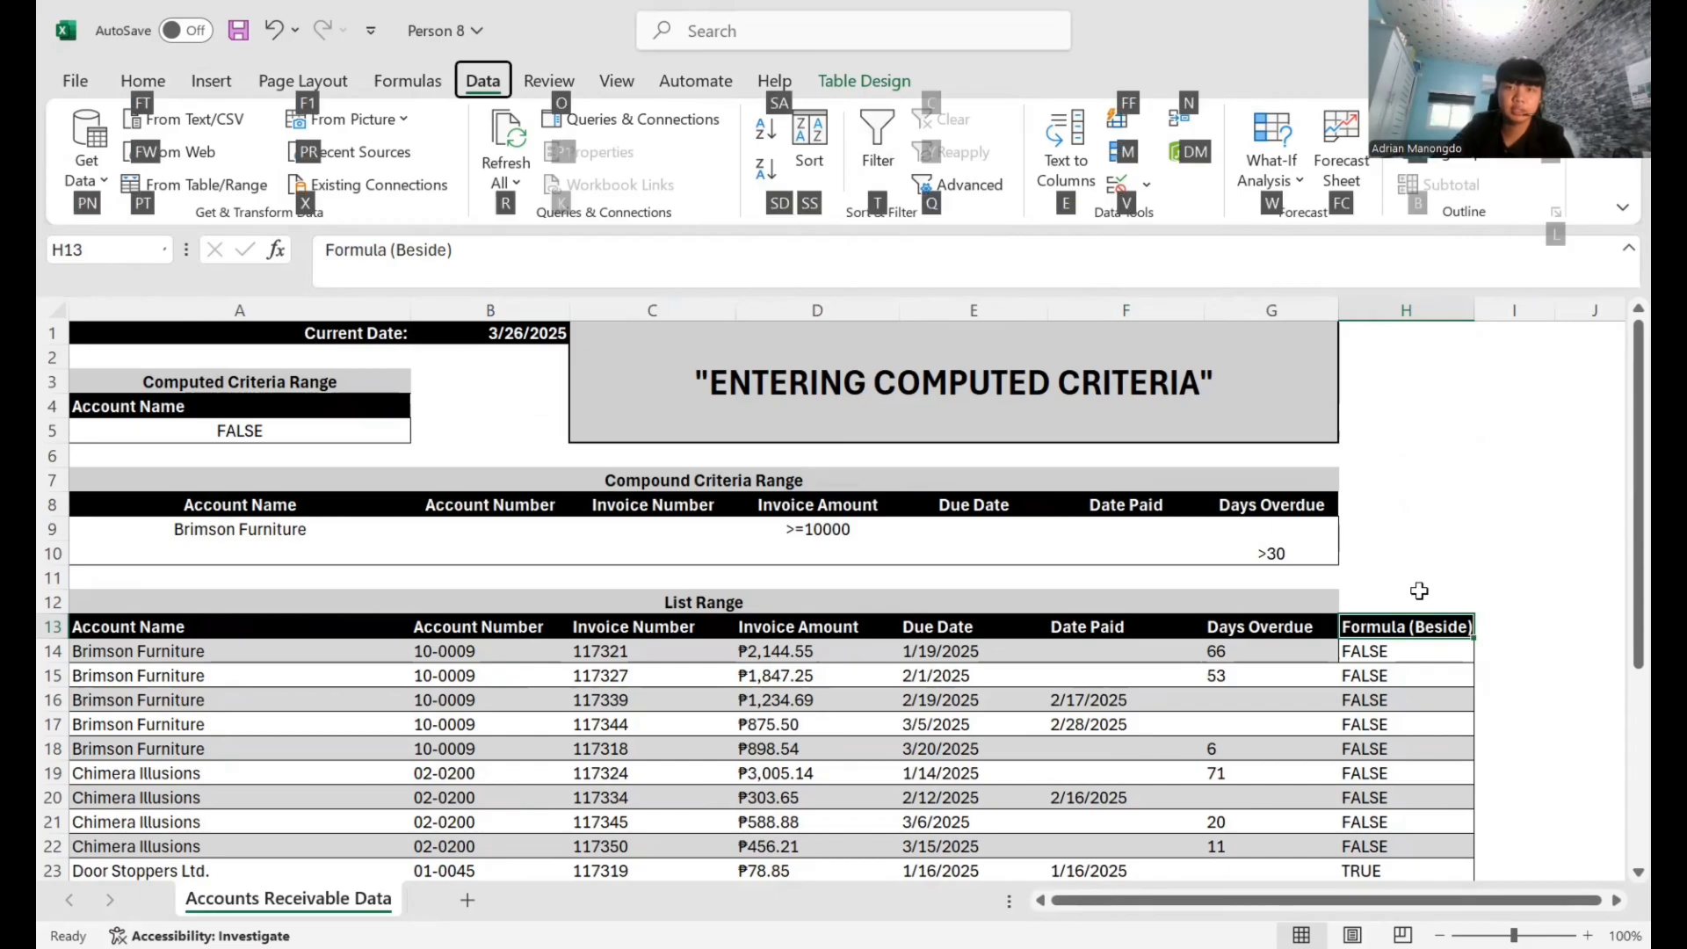
{"action": "key", "text": "t"}
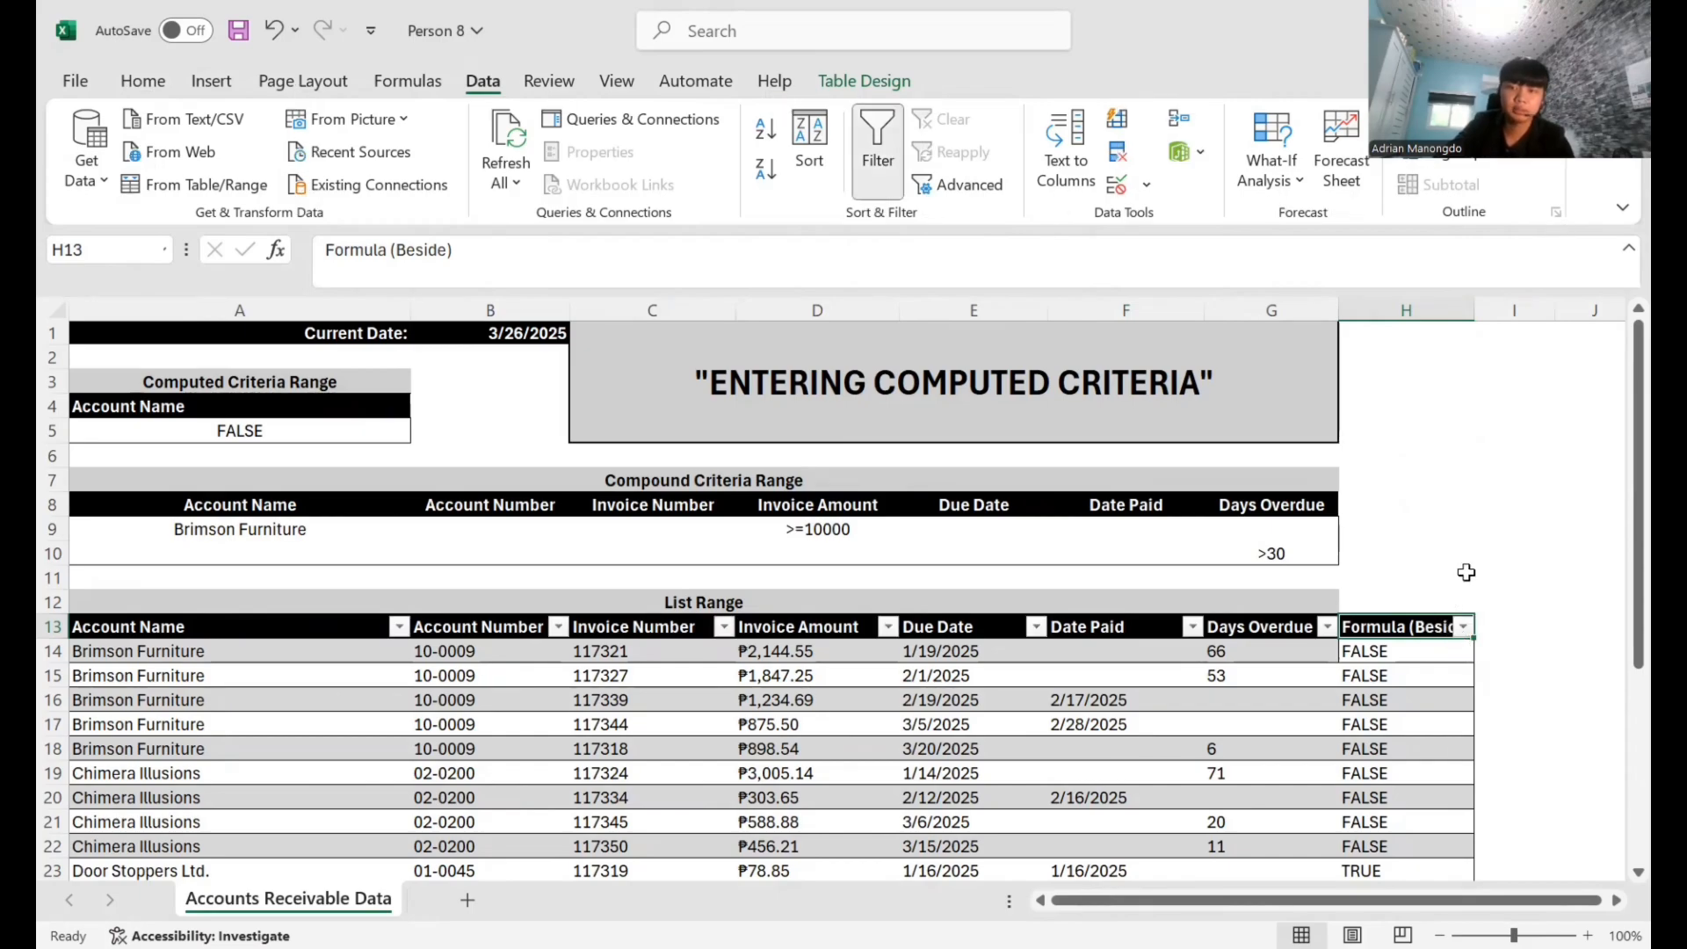
{"action": "left_click", "coordinate": [1463, 626]}
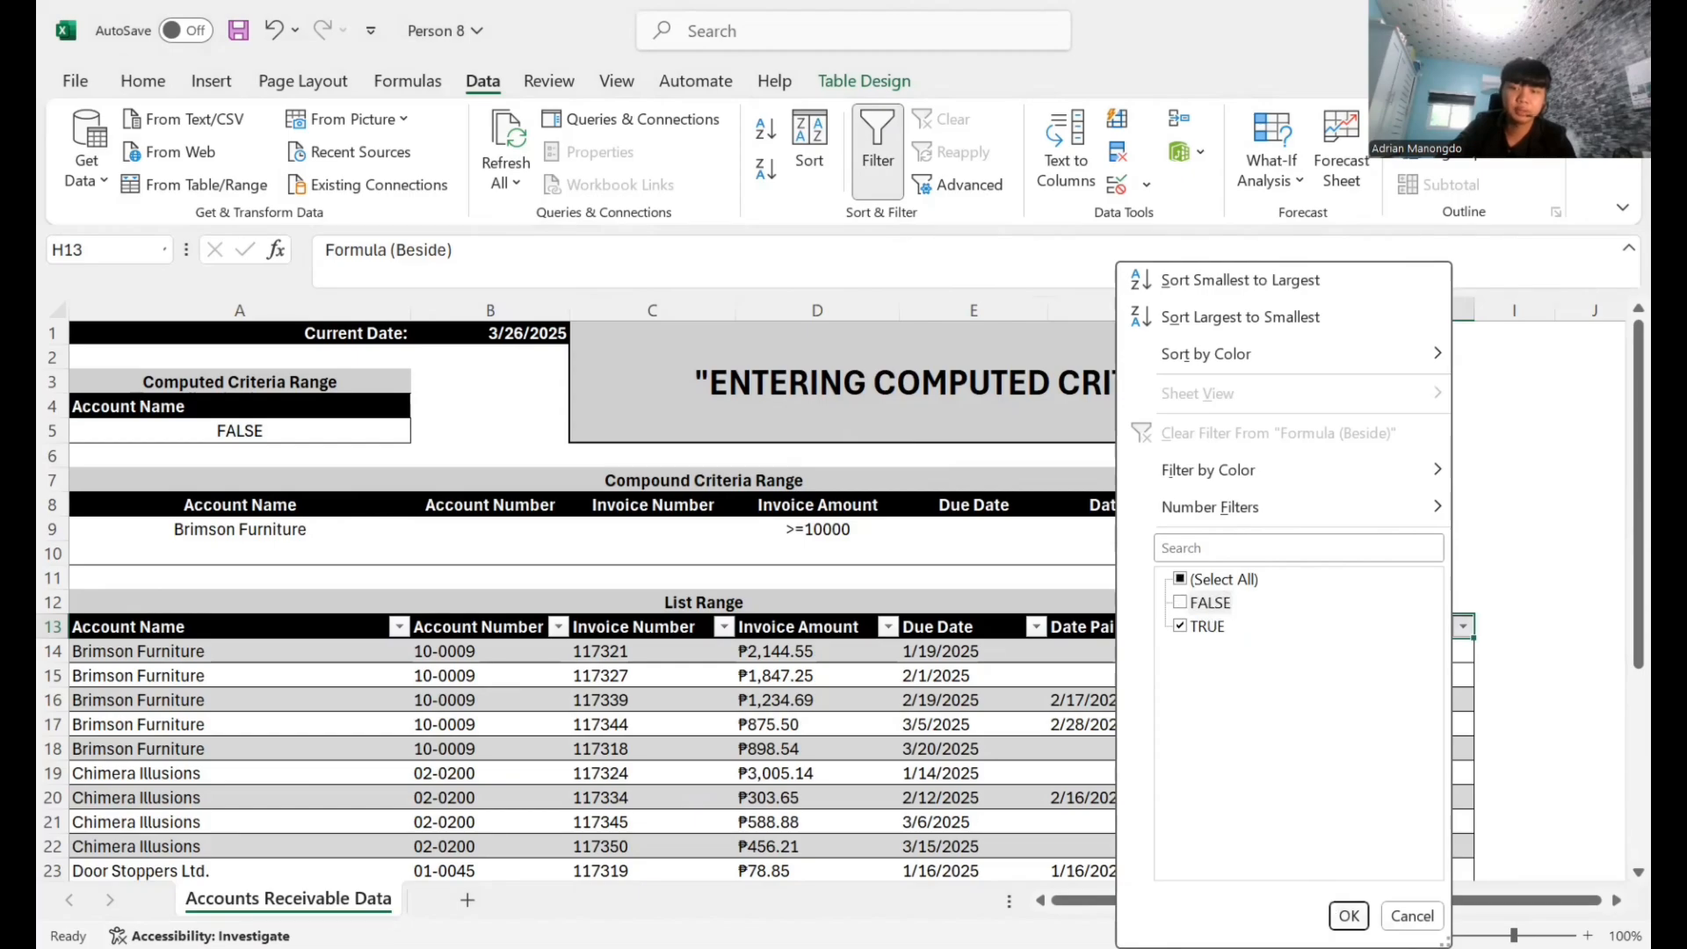
{"action": "left_click", "coordinate": [1348, 916]}
- Compare the filtered record's Due Date and Date Paid with the computed criteria range A3:A5
{"action": "left_click", "coordinate": [915, 700]}
{"action": "left_click_drag", "start_coordinate": [919, 648], "coordinate": [1094, 666]}
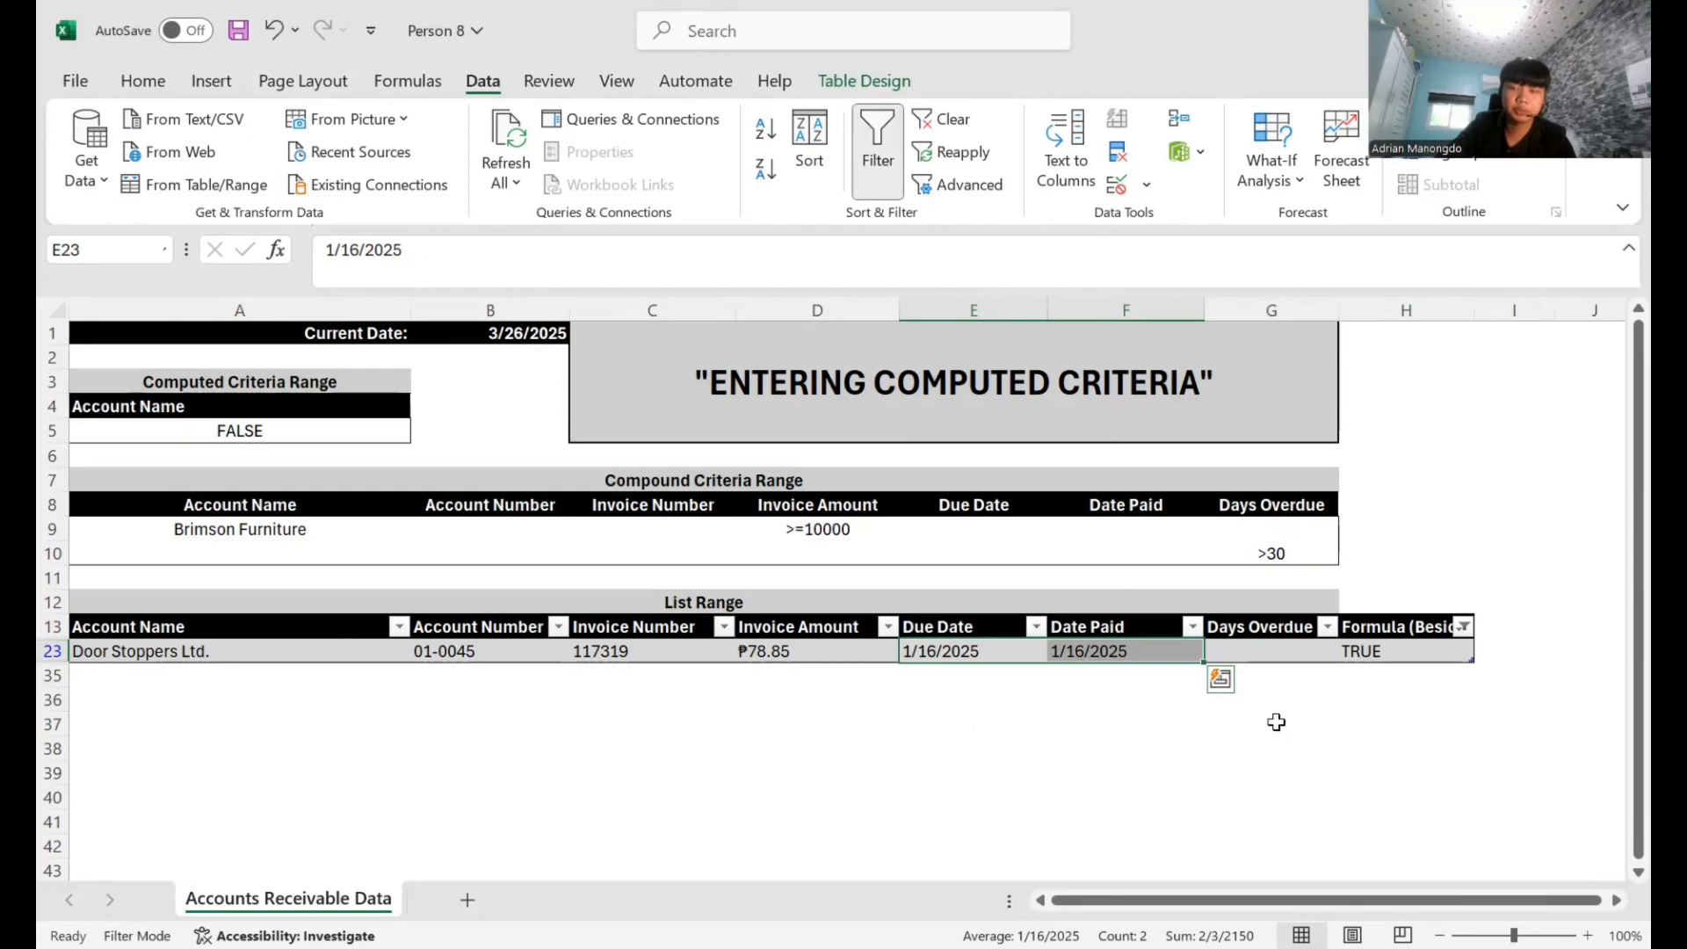
{"action": "left_click", "coordinate": [1376, 682]}
{"action": "left_click_drag", "start_coordinate": [262, 380], "coordinate": [289, 435]}
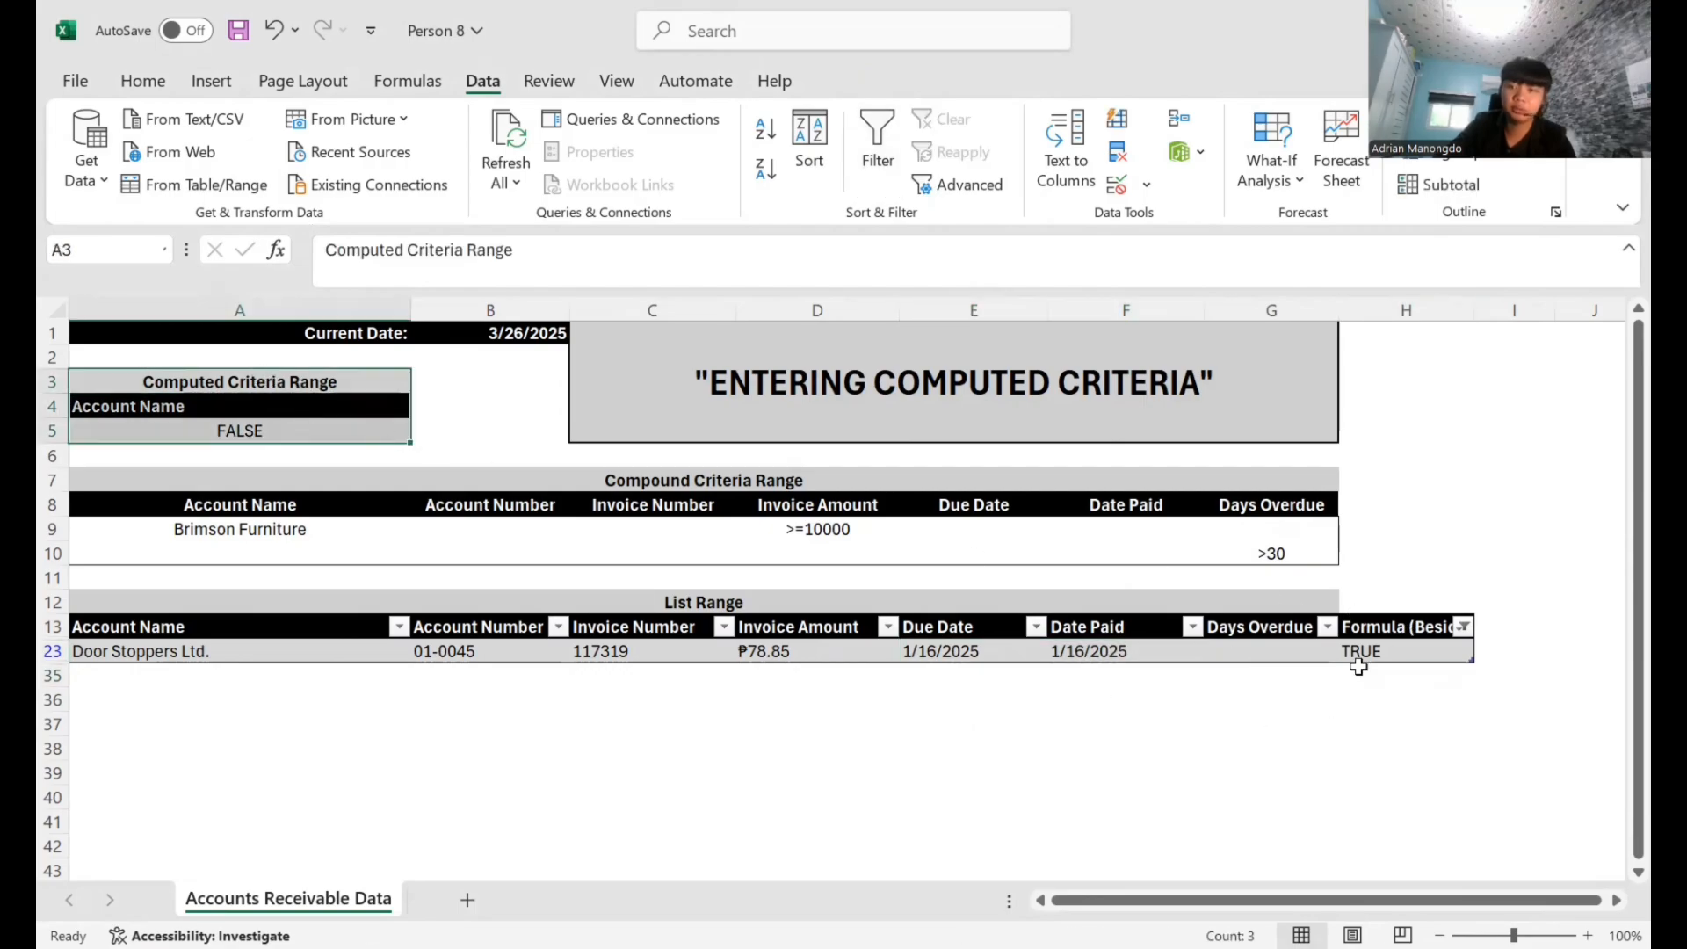
- Turn off the header filters to restore all records in the list
{"action": "left_click", "coordinate": [1398, 652]}
{"action": "key", "text": "alt"}
{"action": "key", "text": "a"}
{"action": "key", "text": "t"}
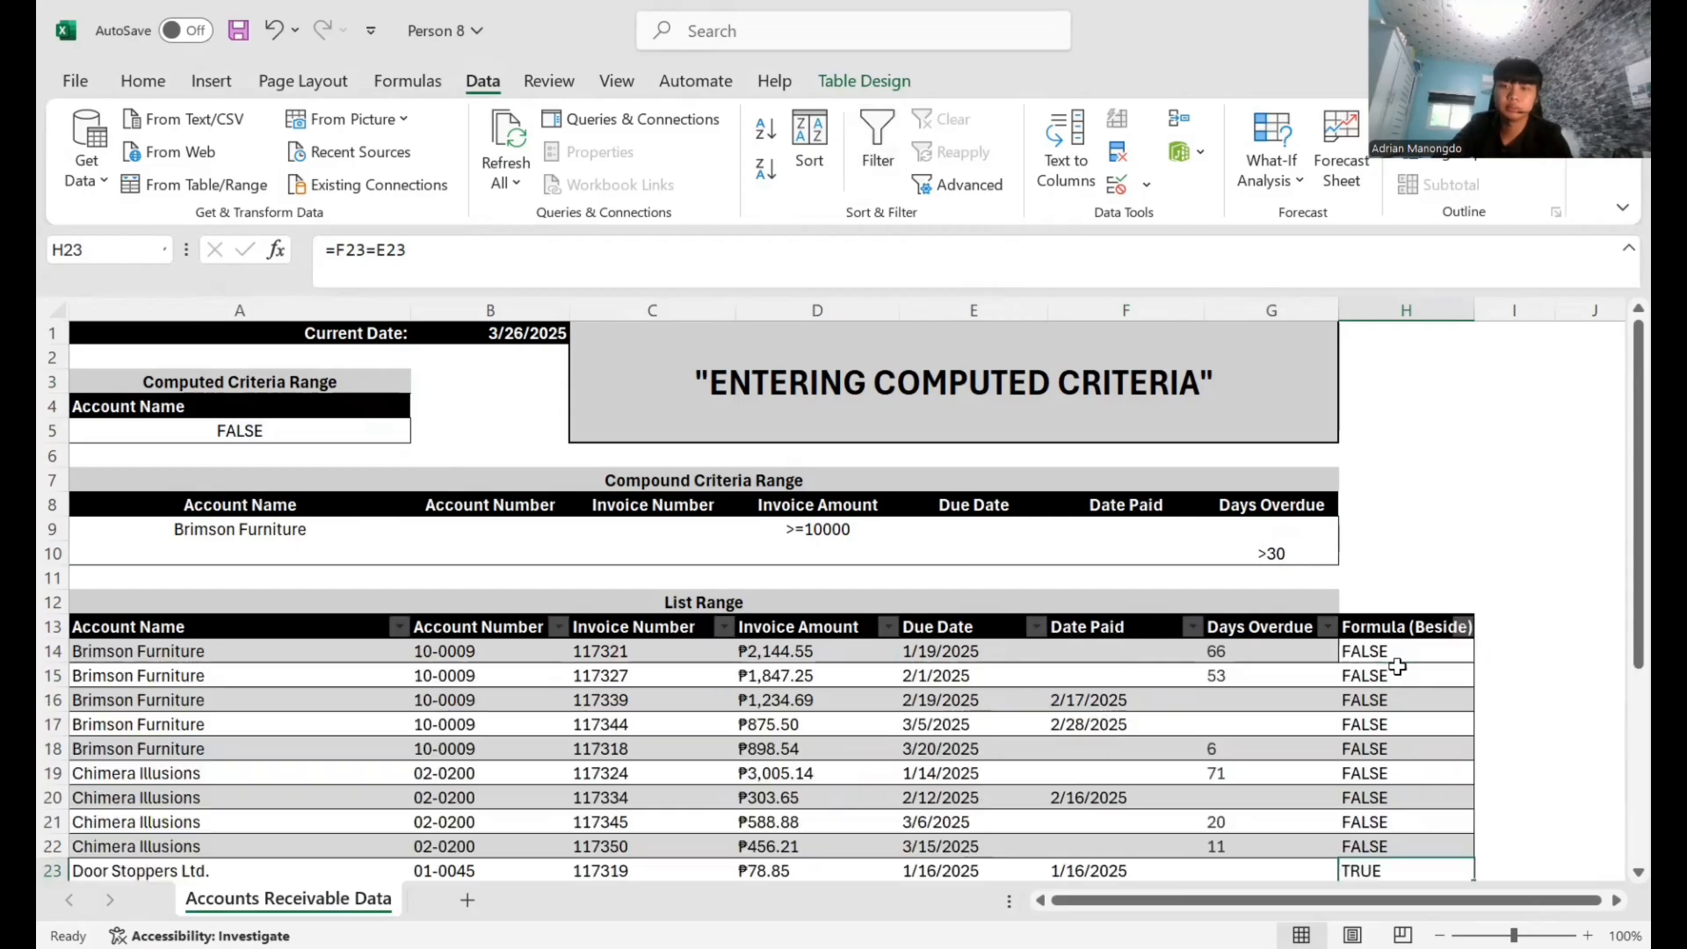
{"action": "scroll", "coordinate": [1397, 667], "scroll_direction": "down", "scroll_amount": 1}
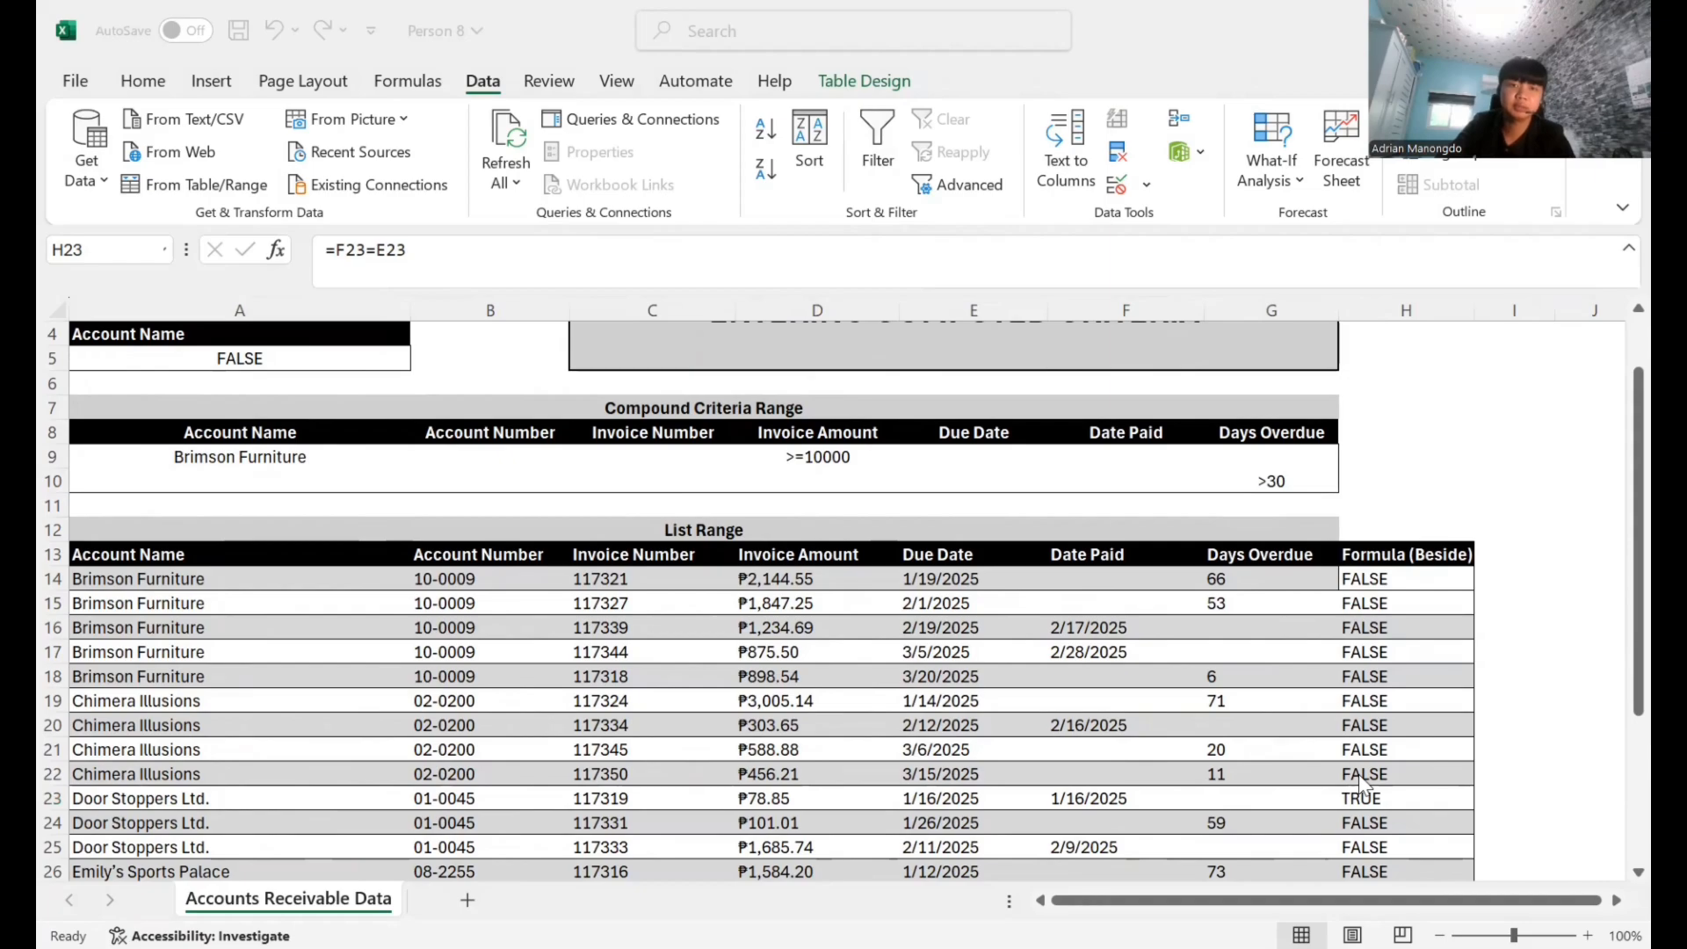
{"action": "scroll", "coordinate": [988, 612], "scroll_direction": "up", "scroll_amount": 1}
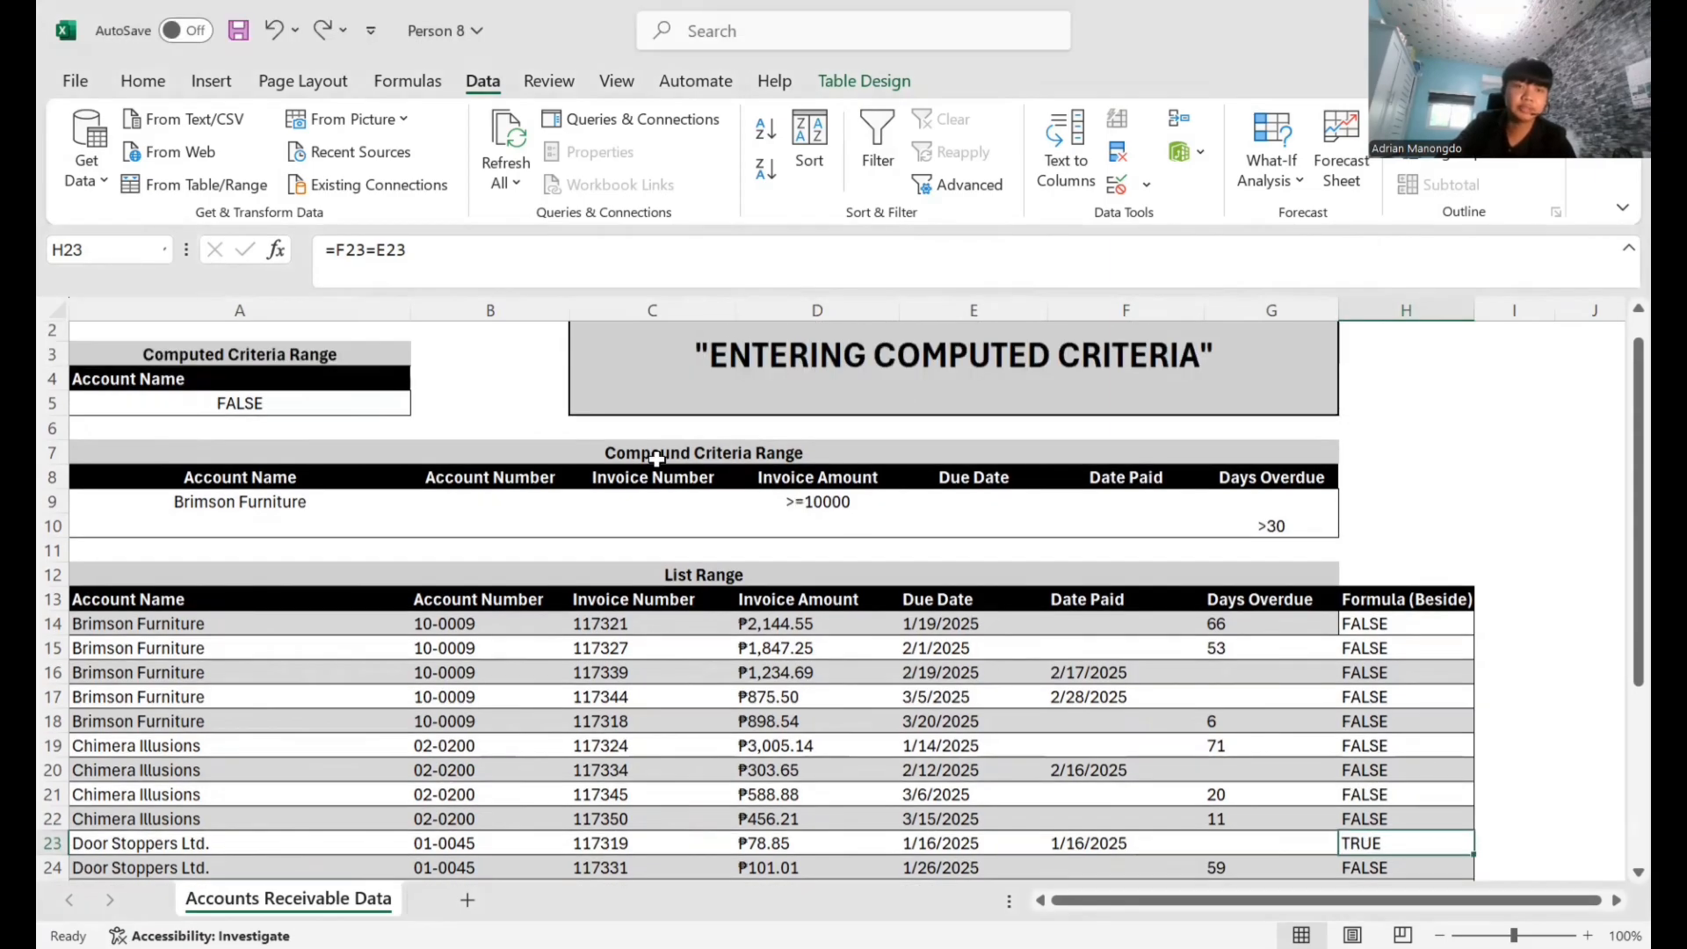
- Change the computed criteria formula in A5 to =F14>E14 to match invoices paid after their due date
{"action": "scroll", "coordinate": [358, 403], "scroll_direction": "up", "scroll_amount": 1}
{"action": "left_click", "coordinate": [290, 430]}
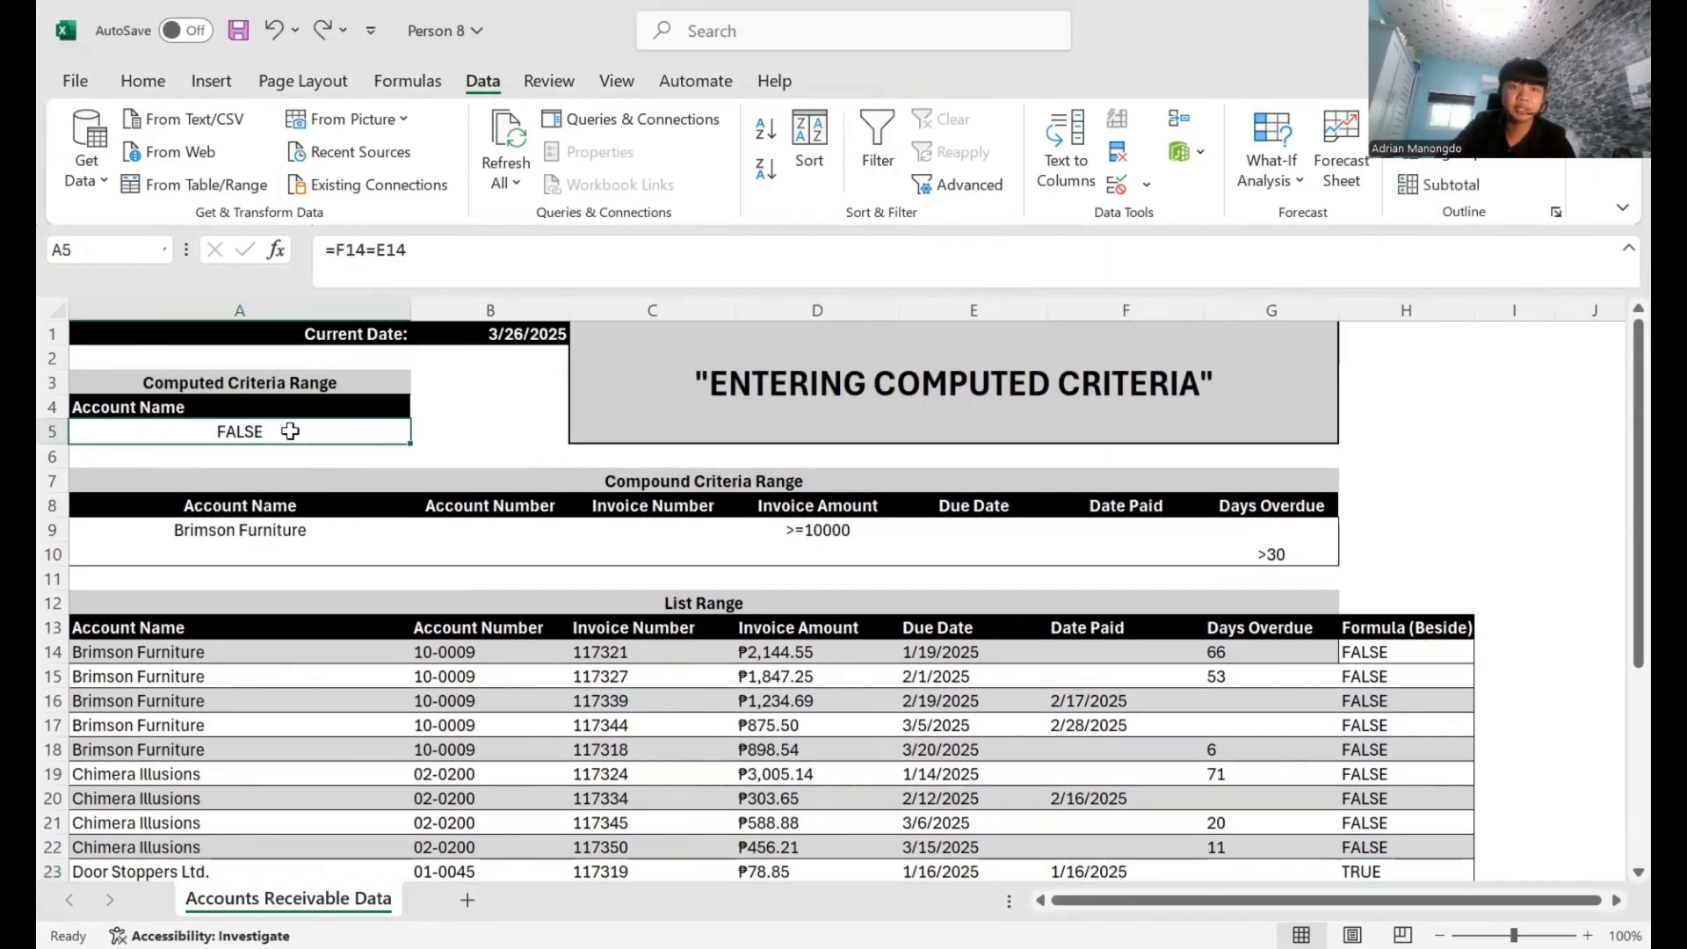
{"action": "left_click", "coordinate": [378, 252]}
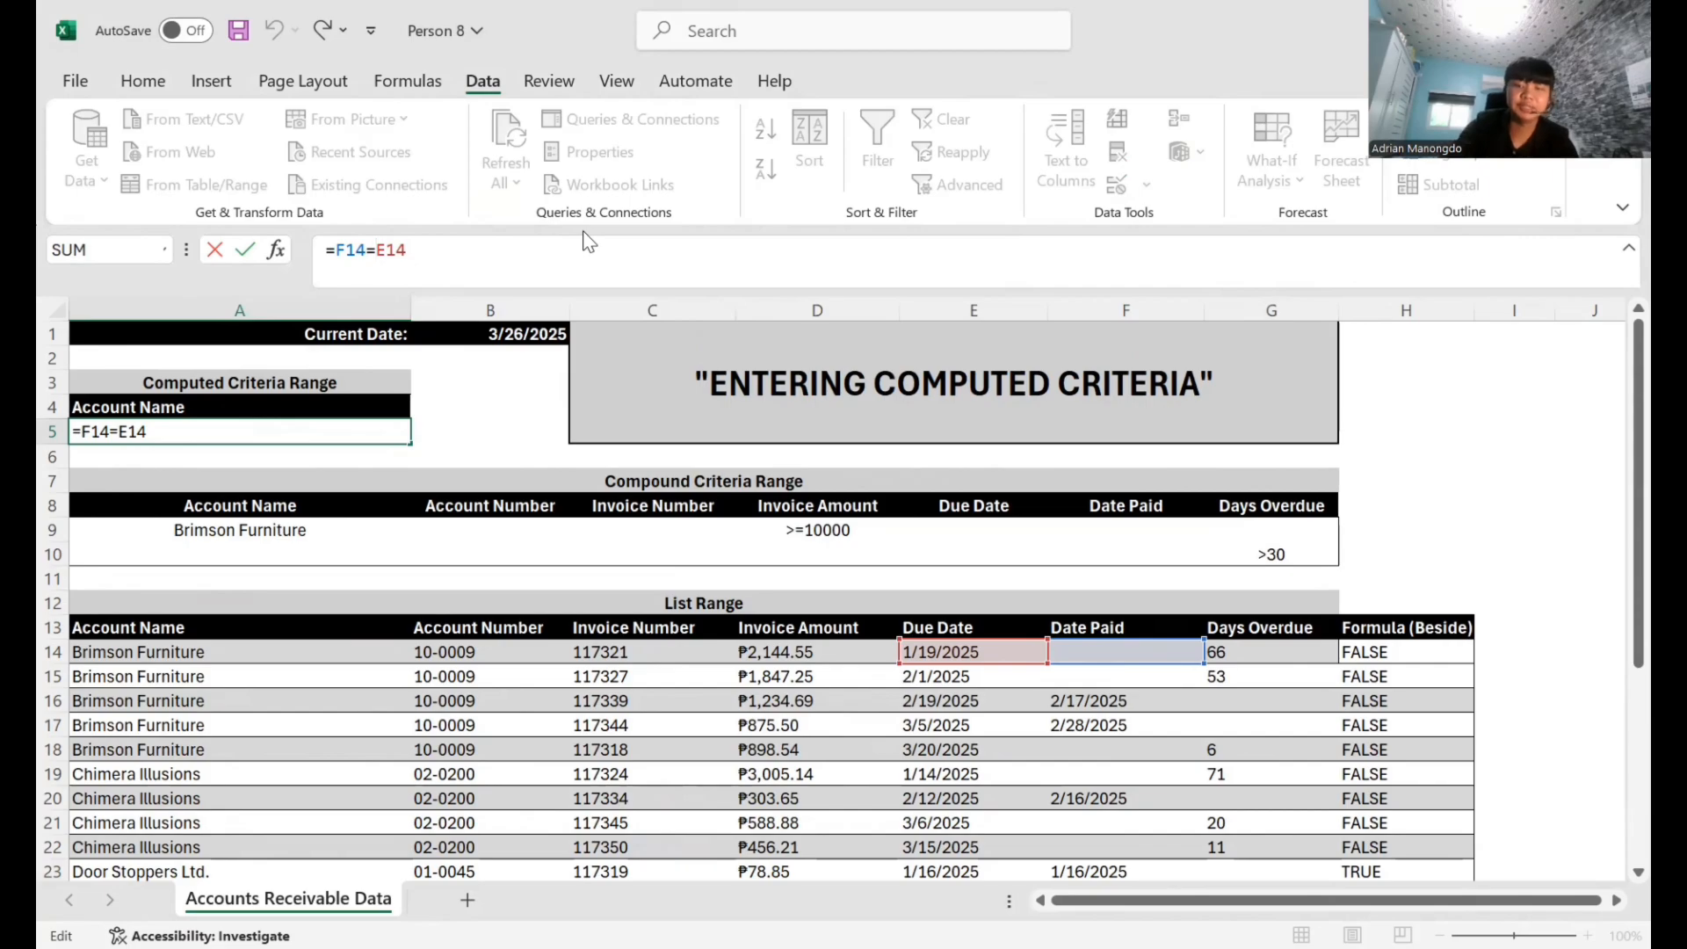
{"action": "key", "text": "BackSpace"}
{"action": "type", "text": ">"}
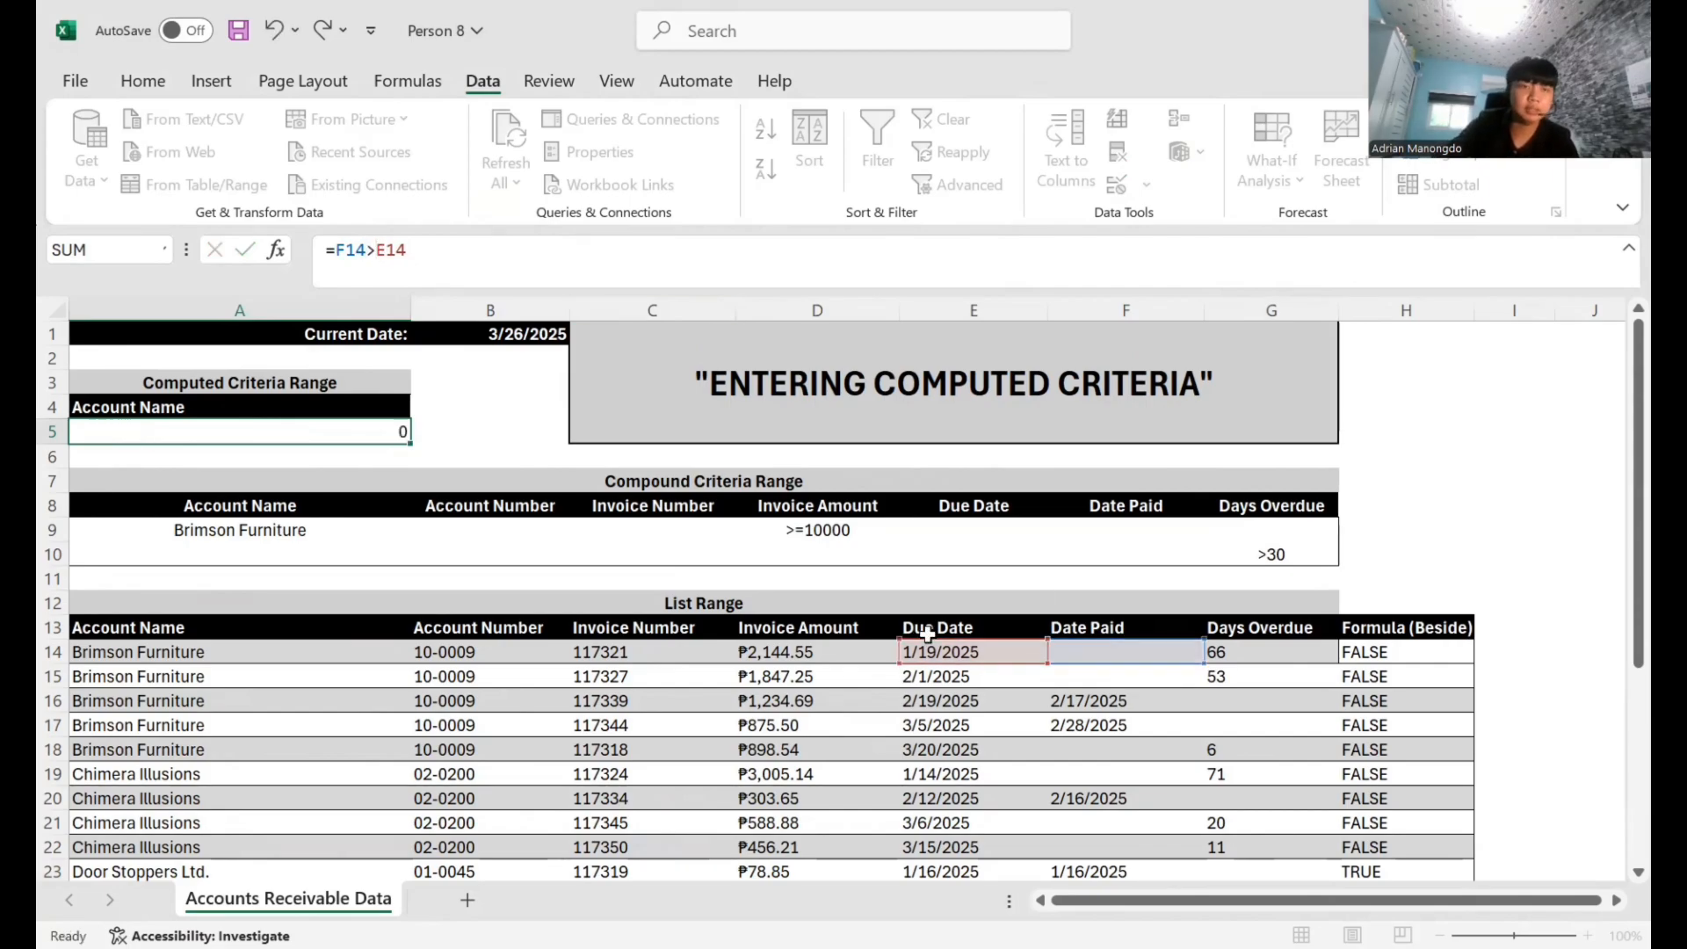
{"action": "key", "text": "Return"}
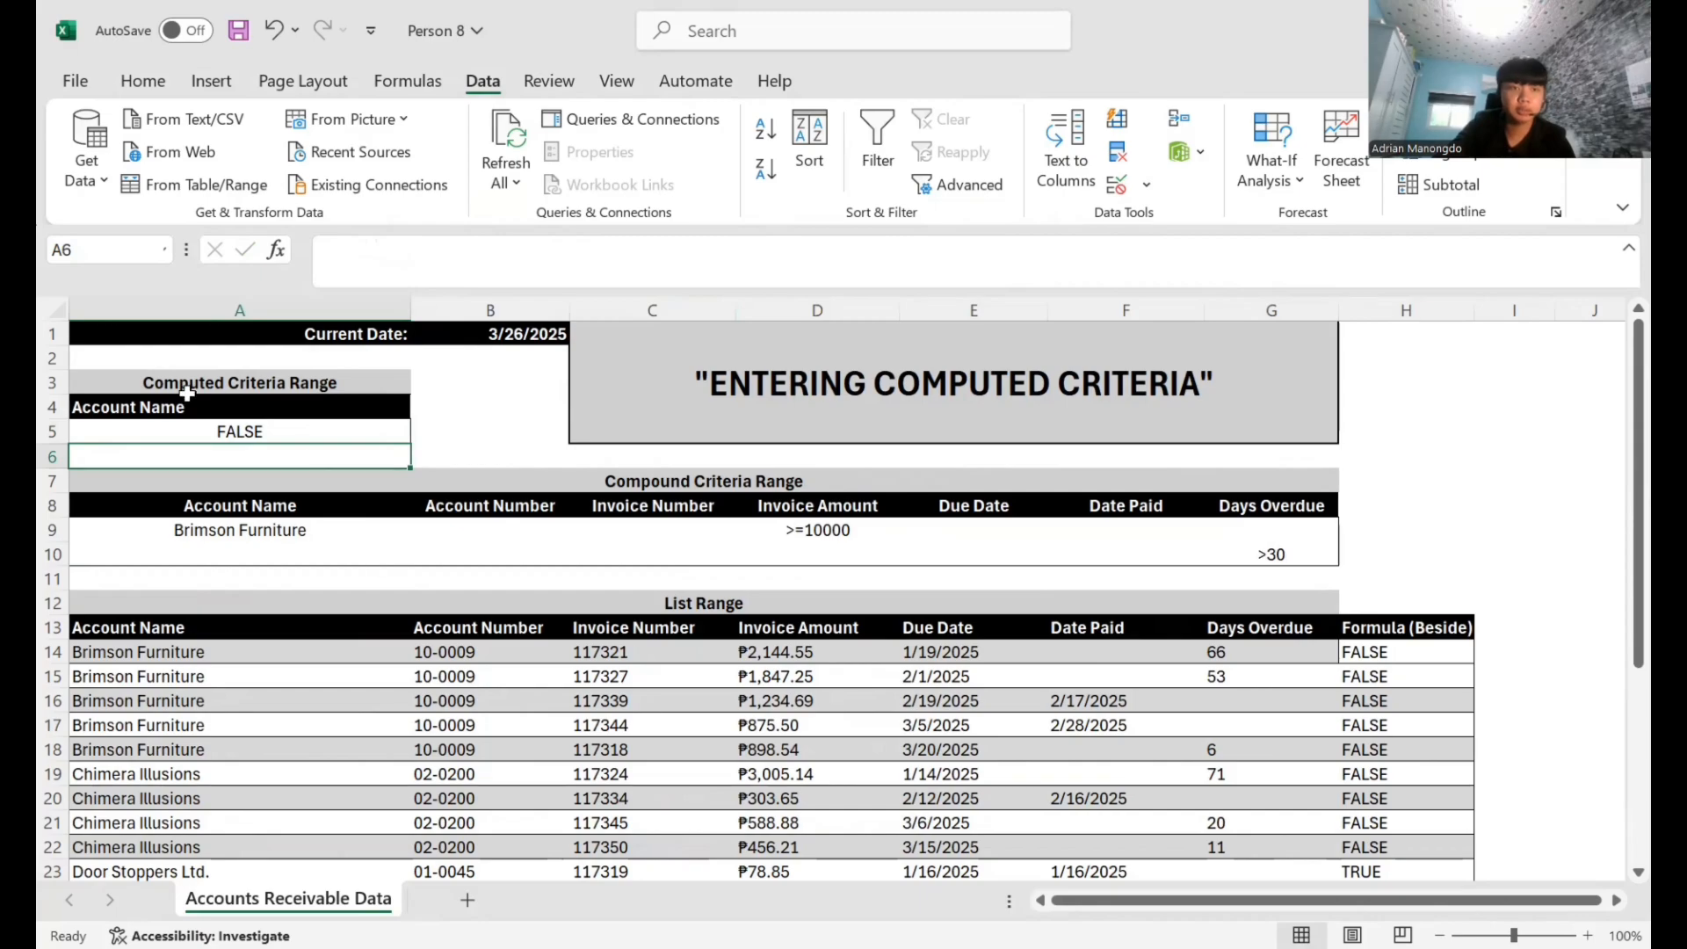
- Replace the Account Name heading in A4 with Formula (Above)
{"action": "left_click", "coordinate": [145, 408]}
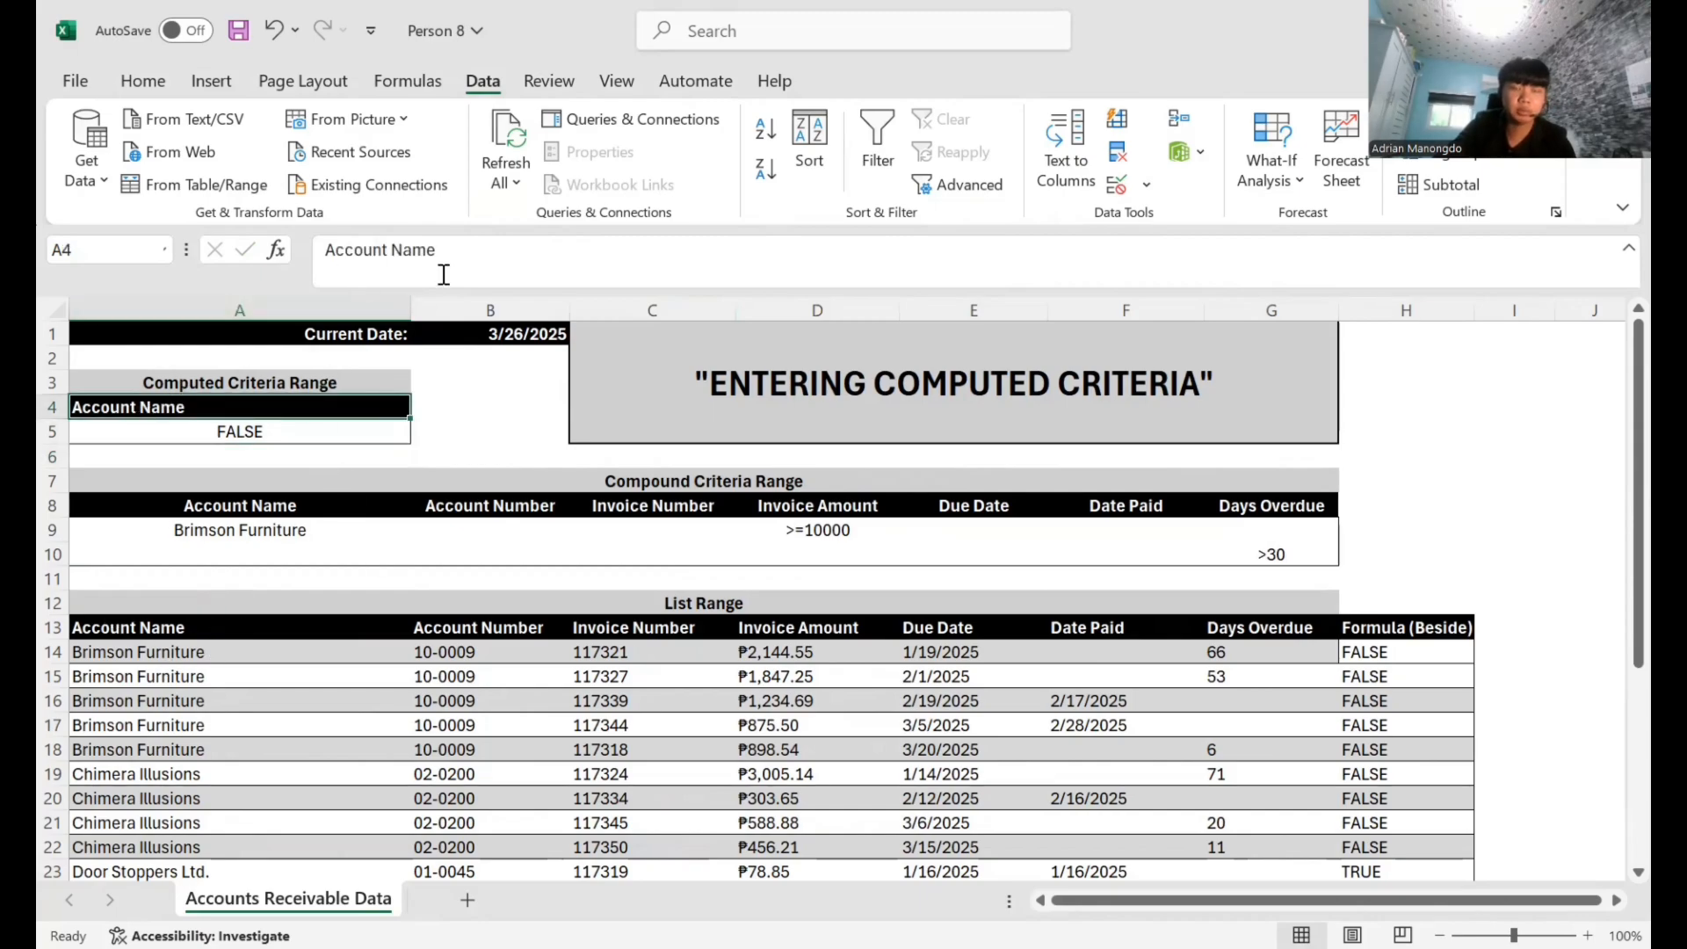
{"action": "left_click_drag", "start_coordinate": [485, 259], "coordinate": [236, 253]}
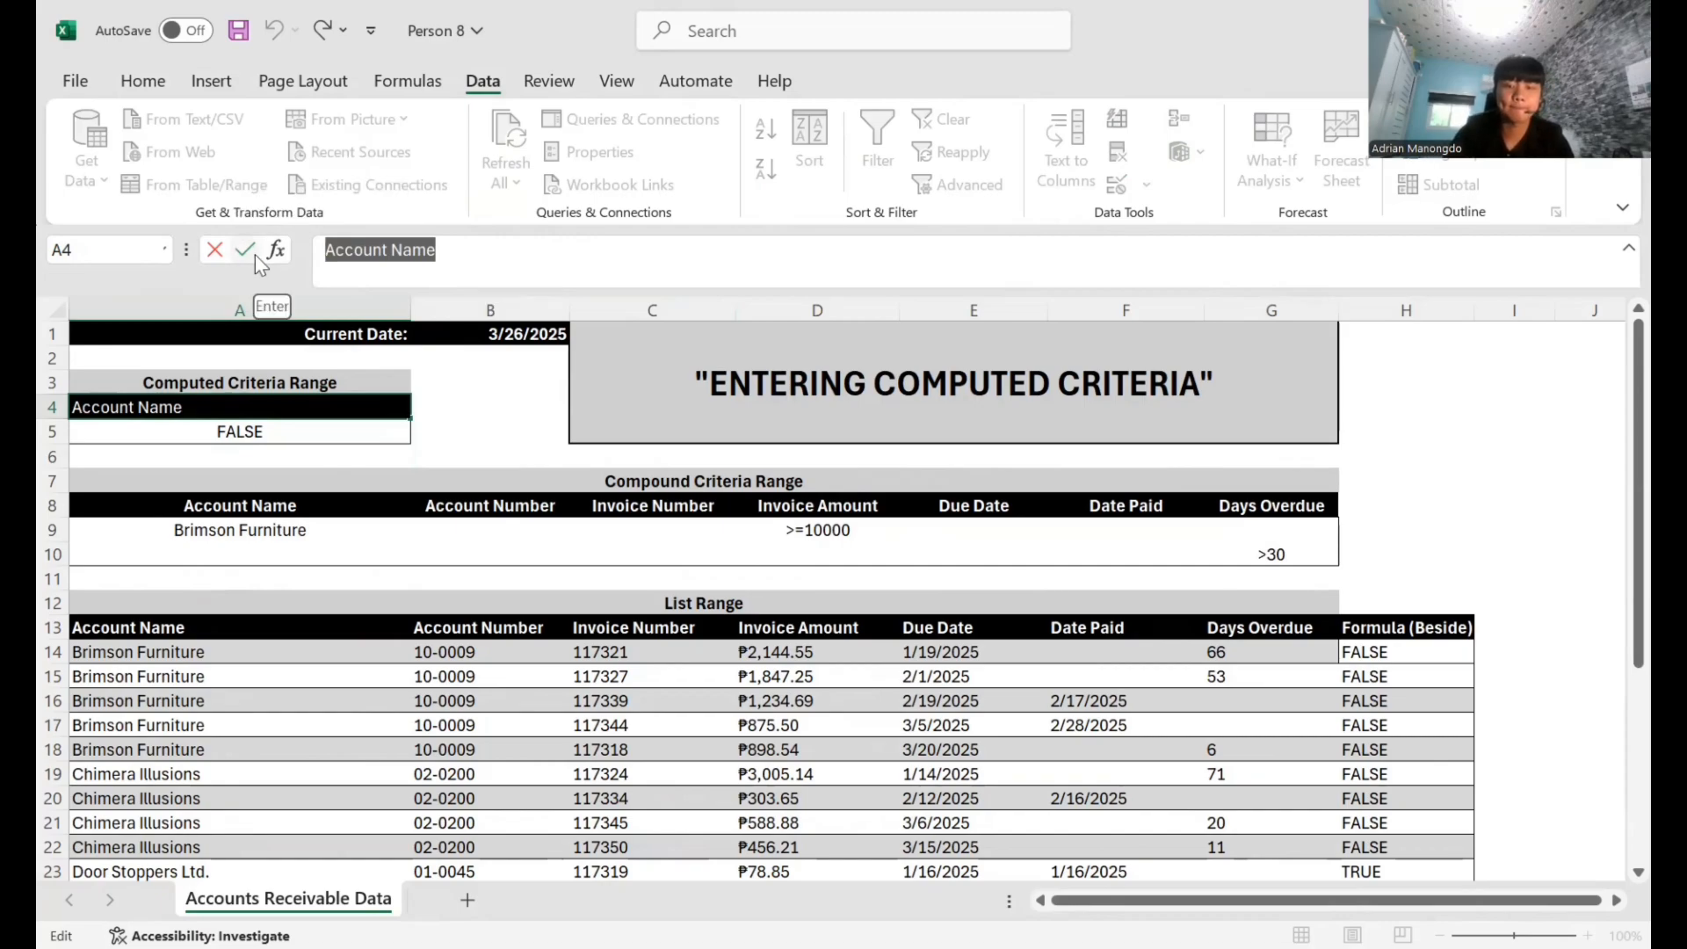
{"action": "type", "text": "Formula"}
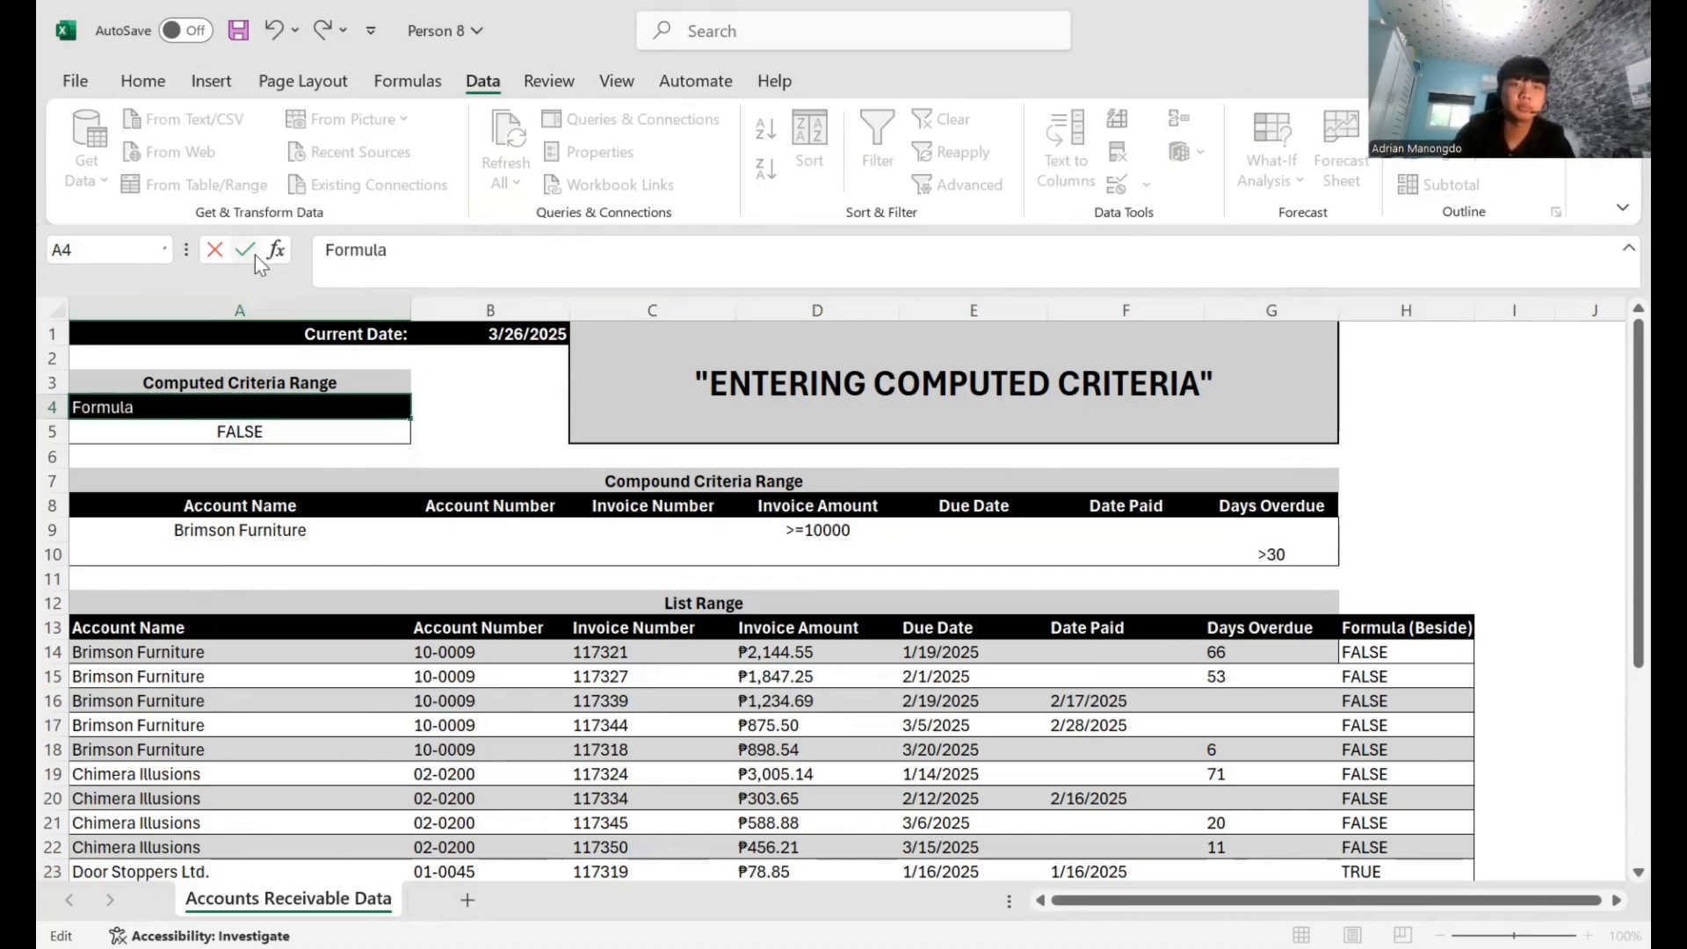
{"action": "type", "text": " (Ab"}
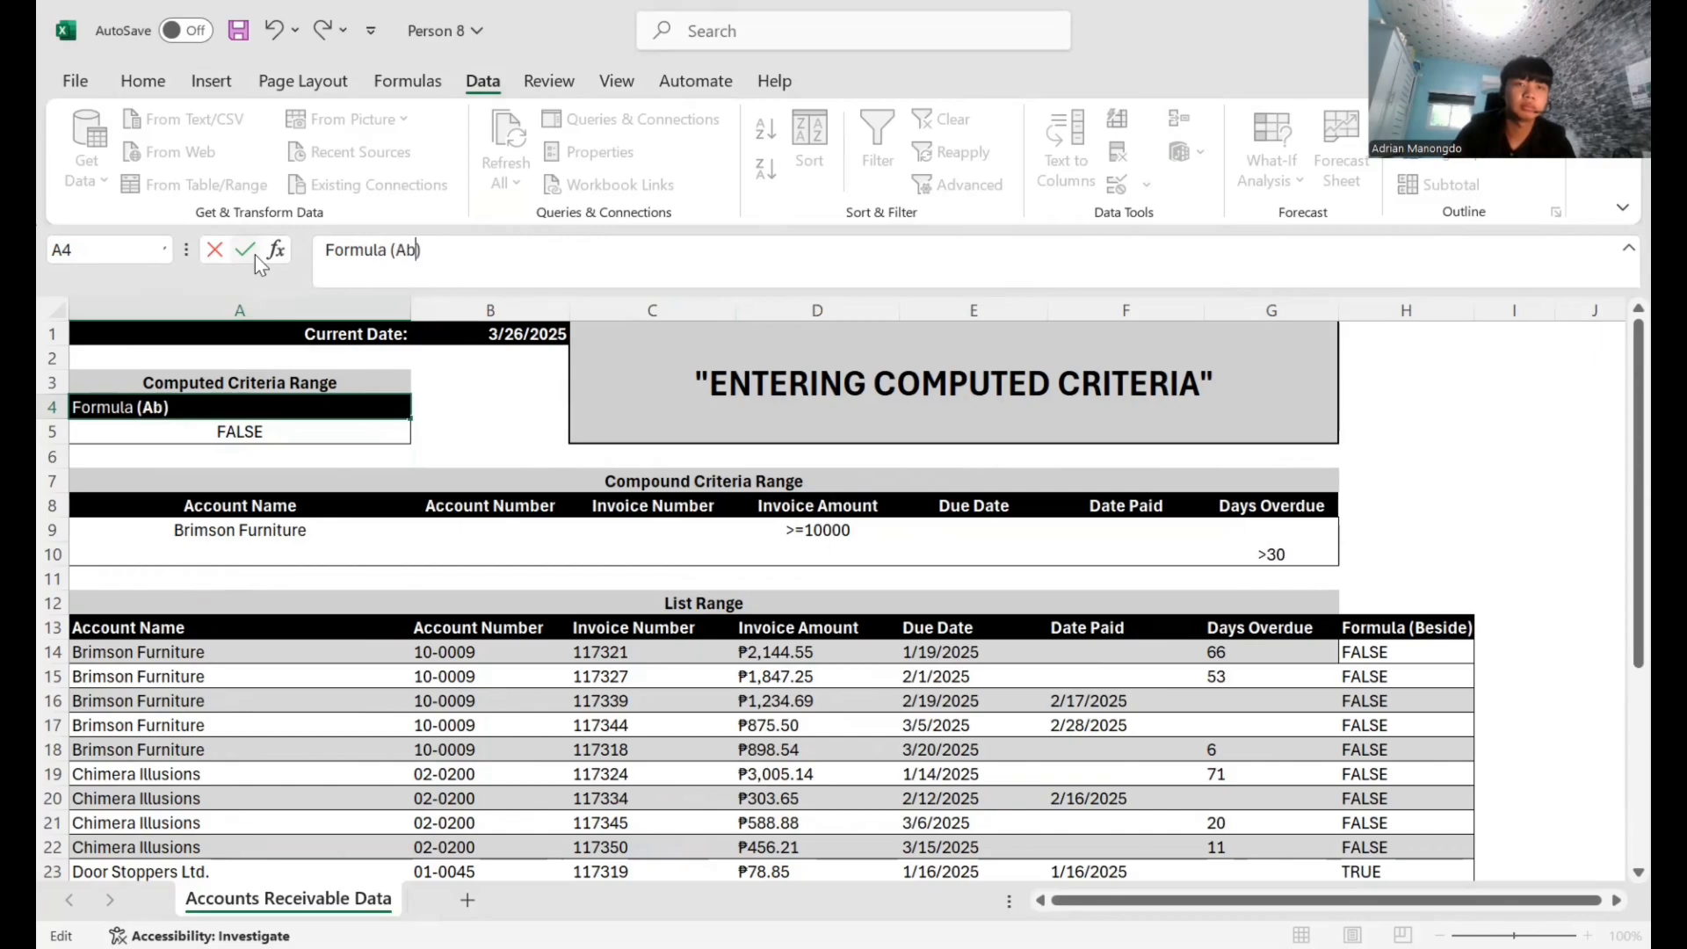
{"action": "type", "text": "ove)"}
{"action": "key", "text": "Return"}
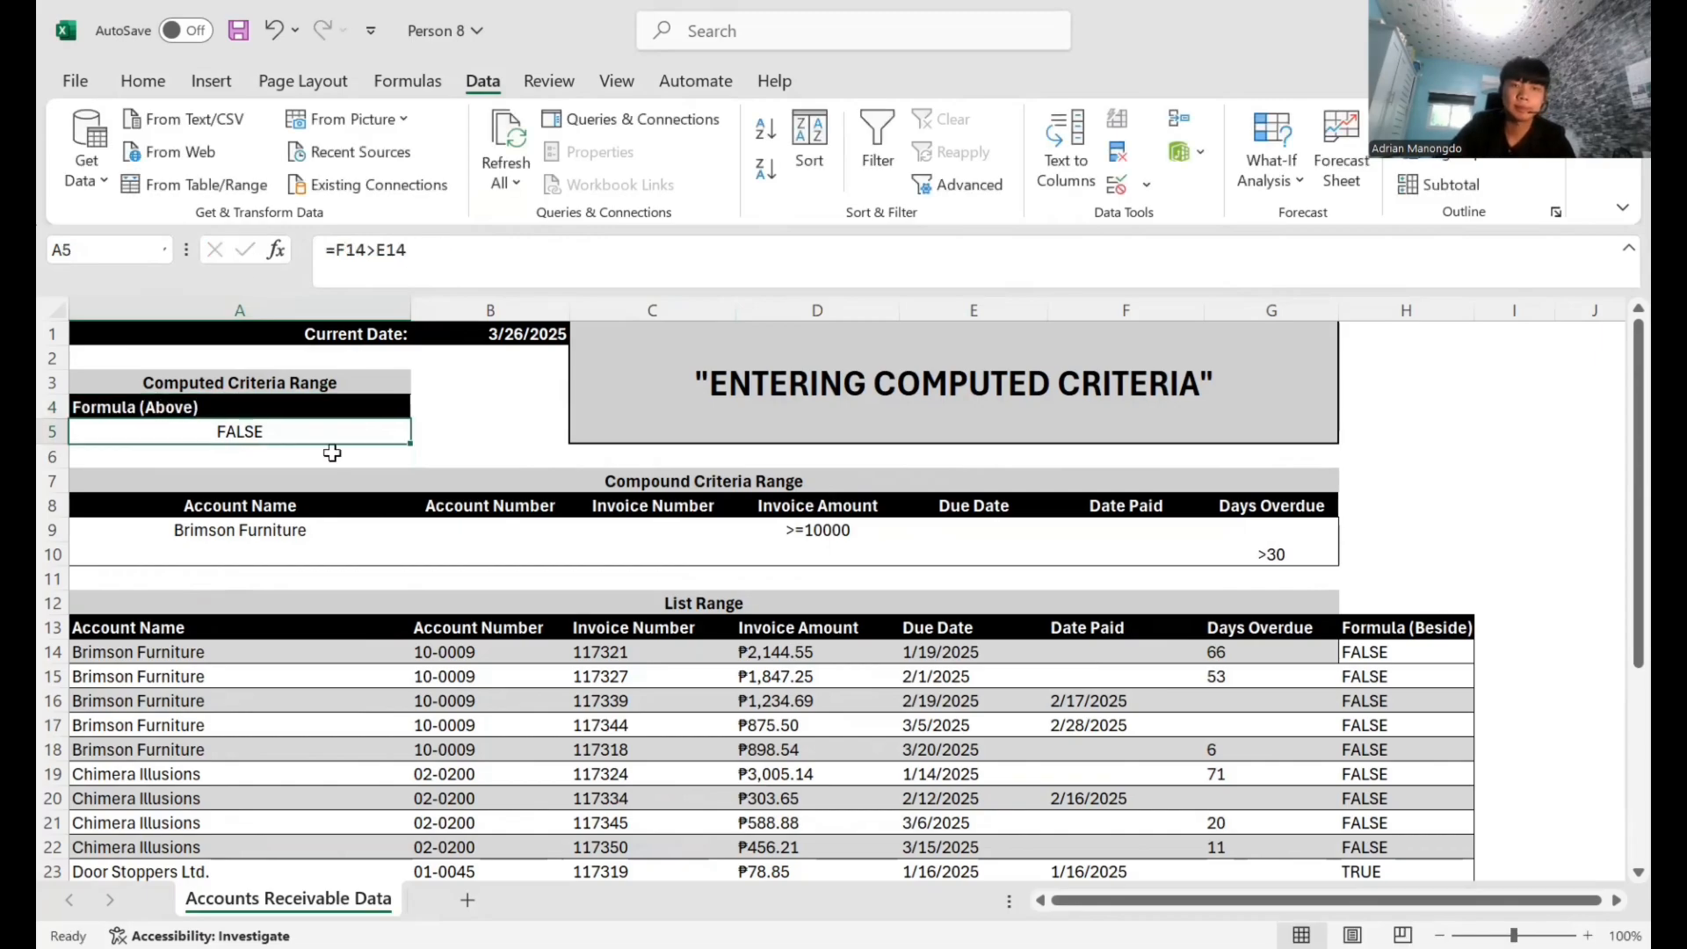
- Run the Advanced Filter in place on the list with the computed criteria range and review the matching records
{"action": "left_click", "coordinate": [445, 726]}
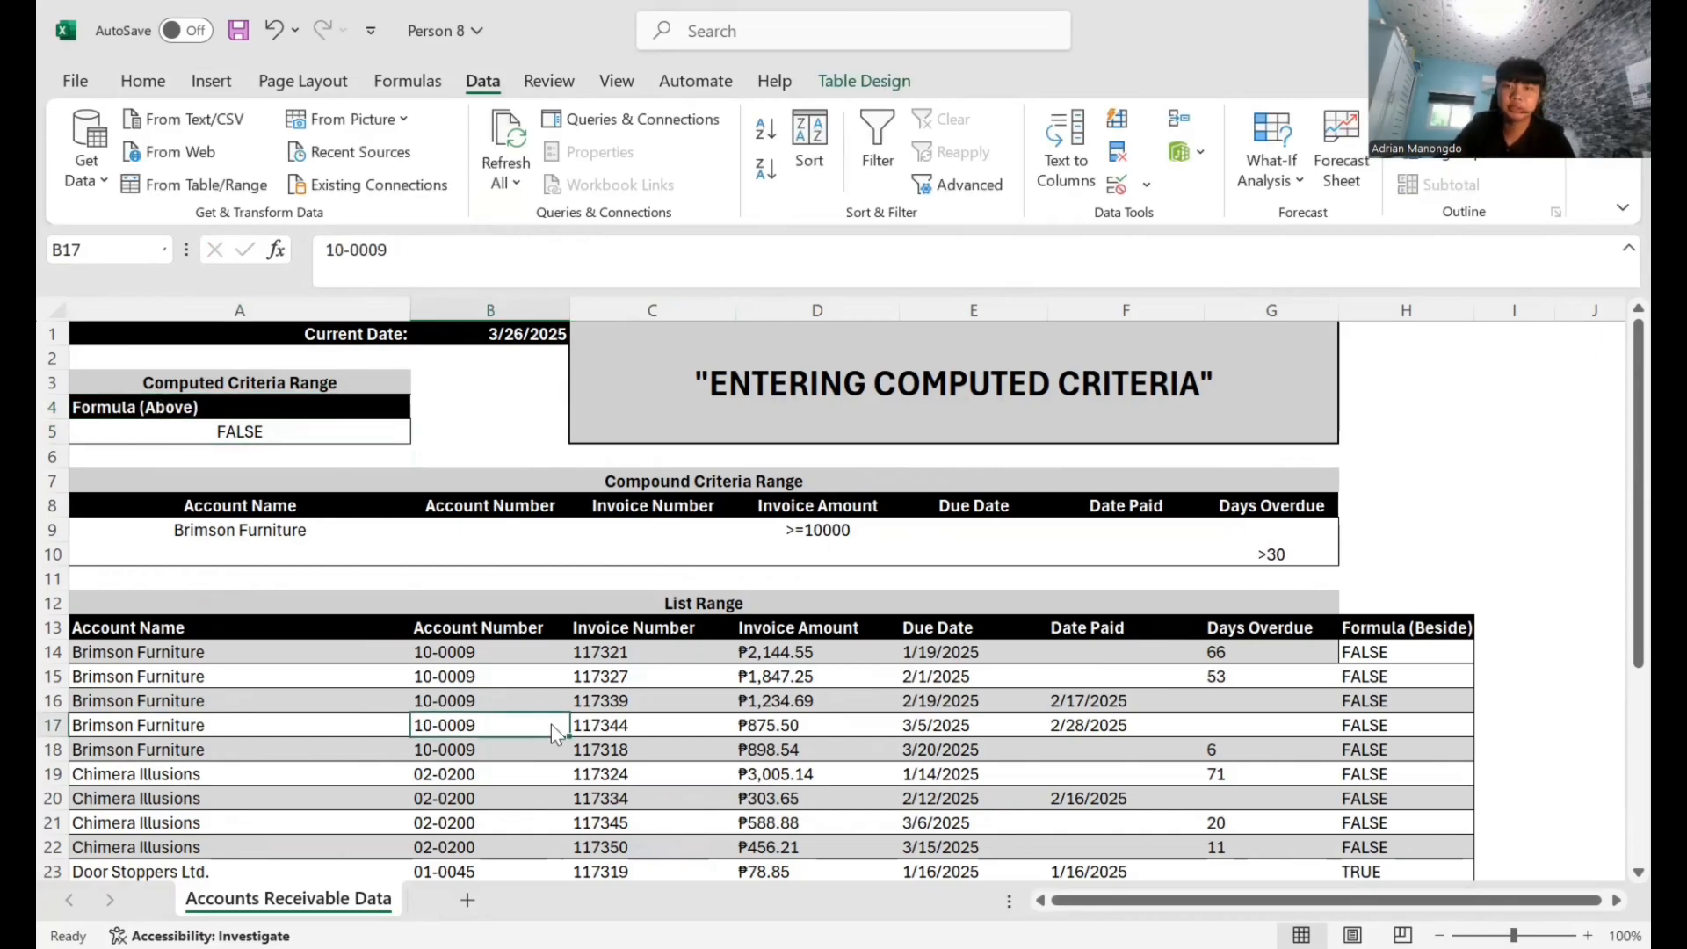
{"action": "key", "text": "alt"}
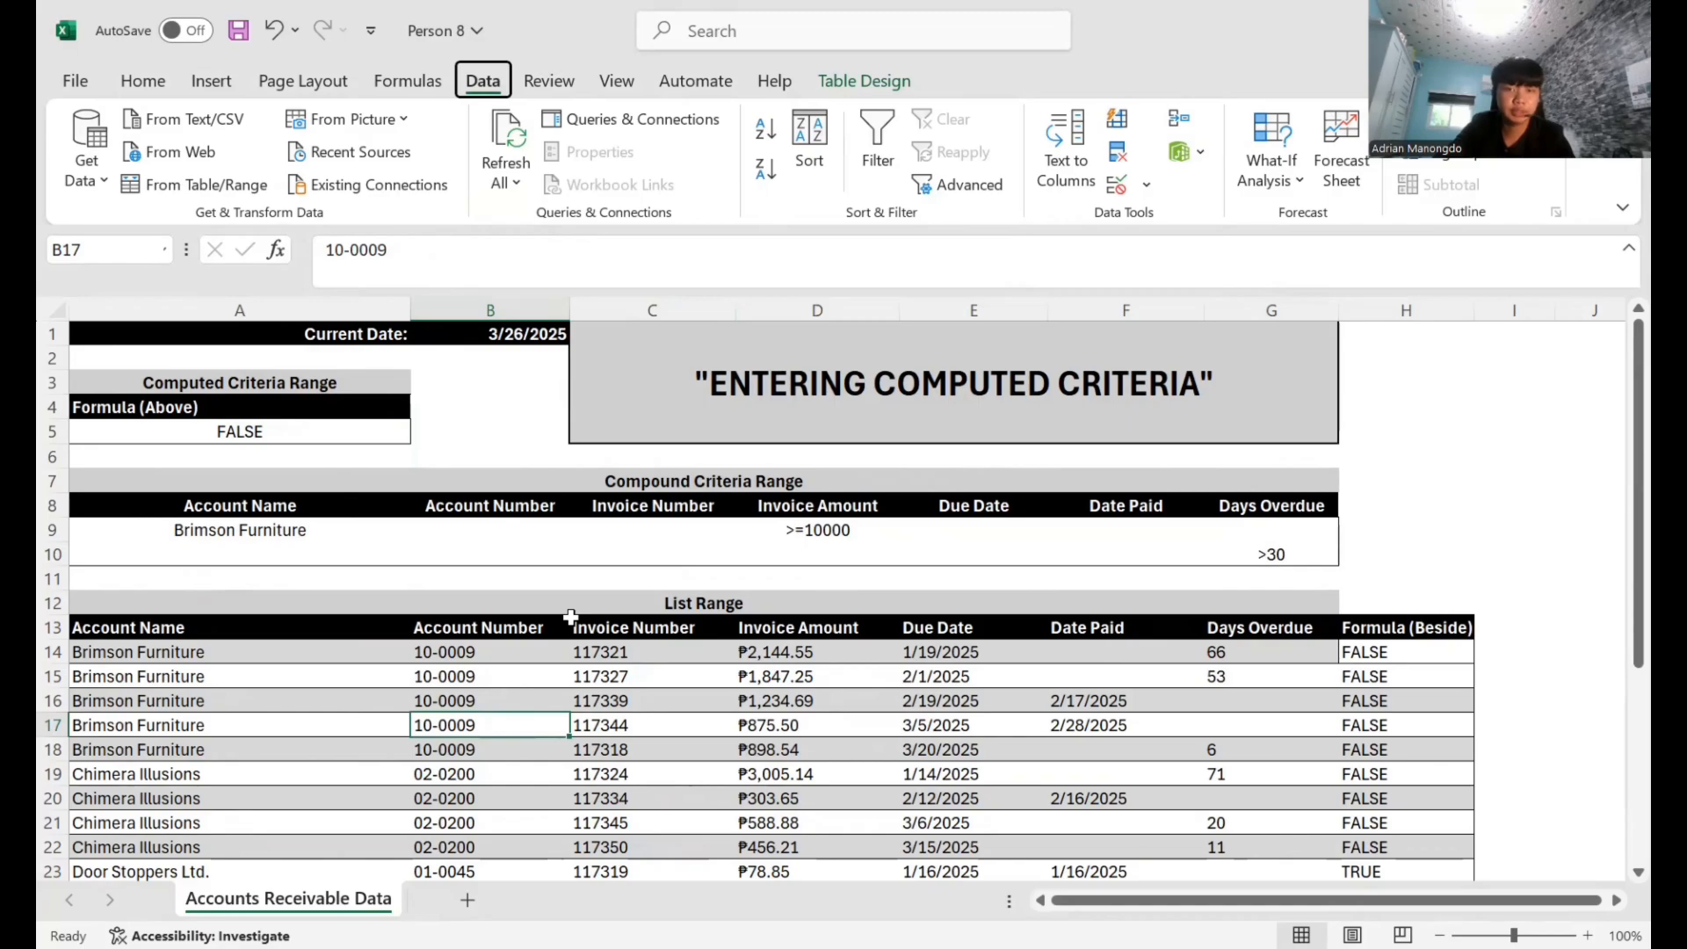
{"action": "key", "text": "a"}
{"action": "key", "text": "q"}
{"action": "left_click", "coordinate": [743, 494]}
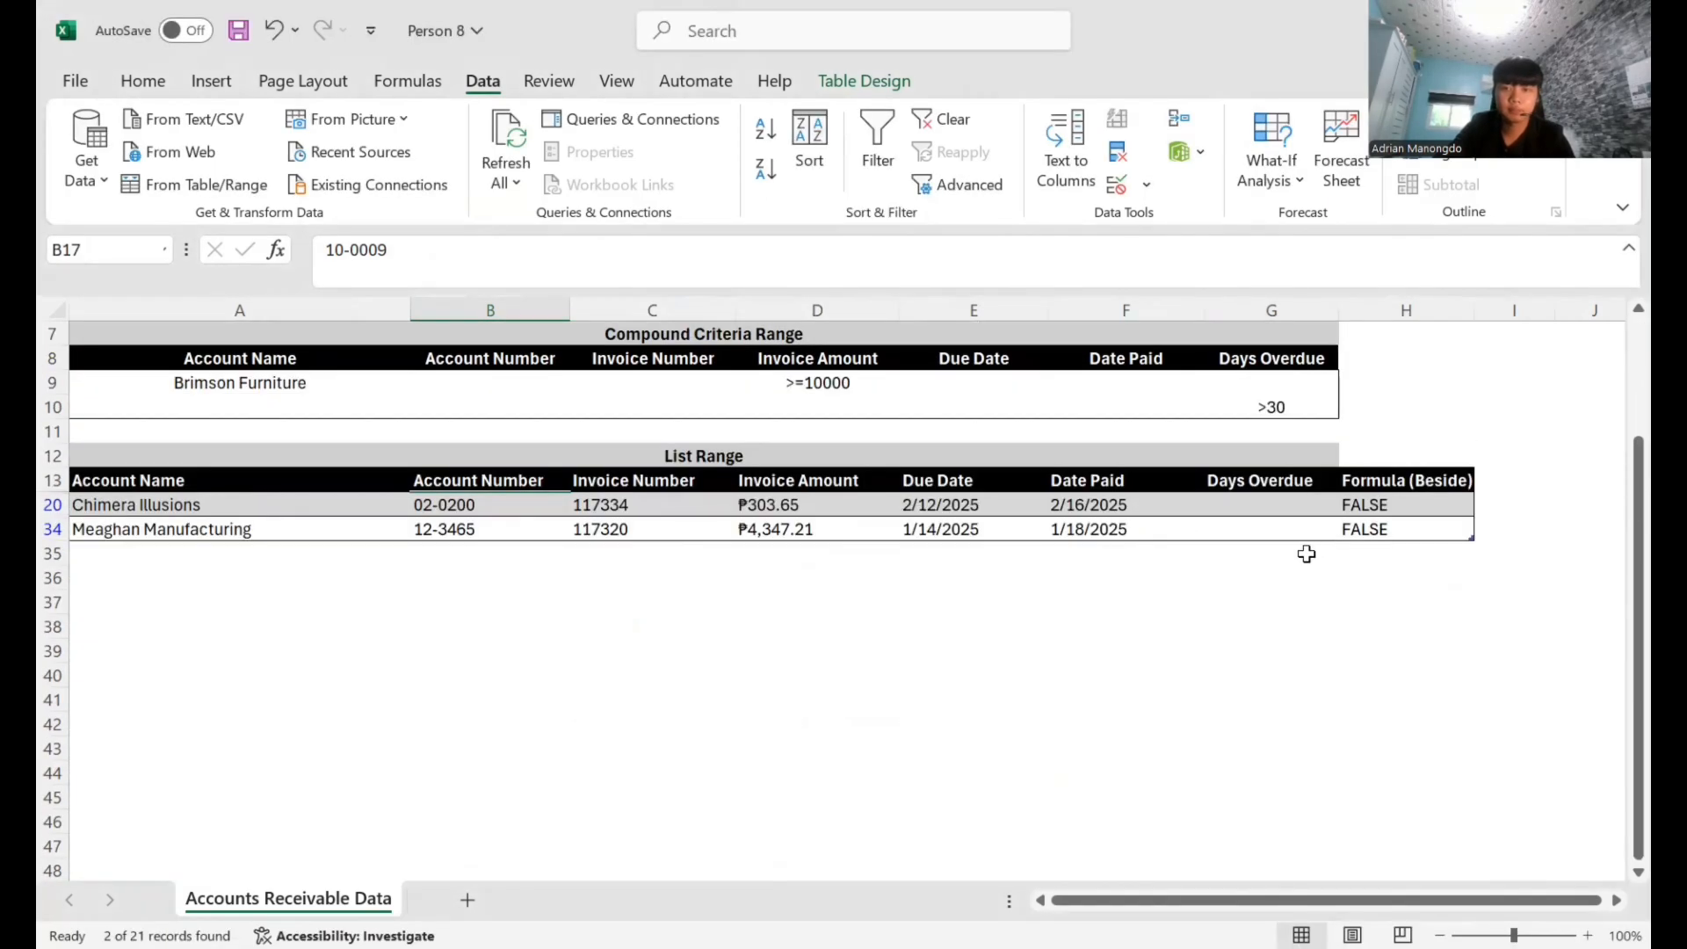
{"action": "scroll", "coordinate": [1307, 554], "scroll_direction": "up", "scroll_amount": 1}
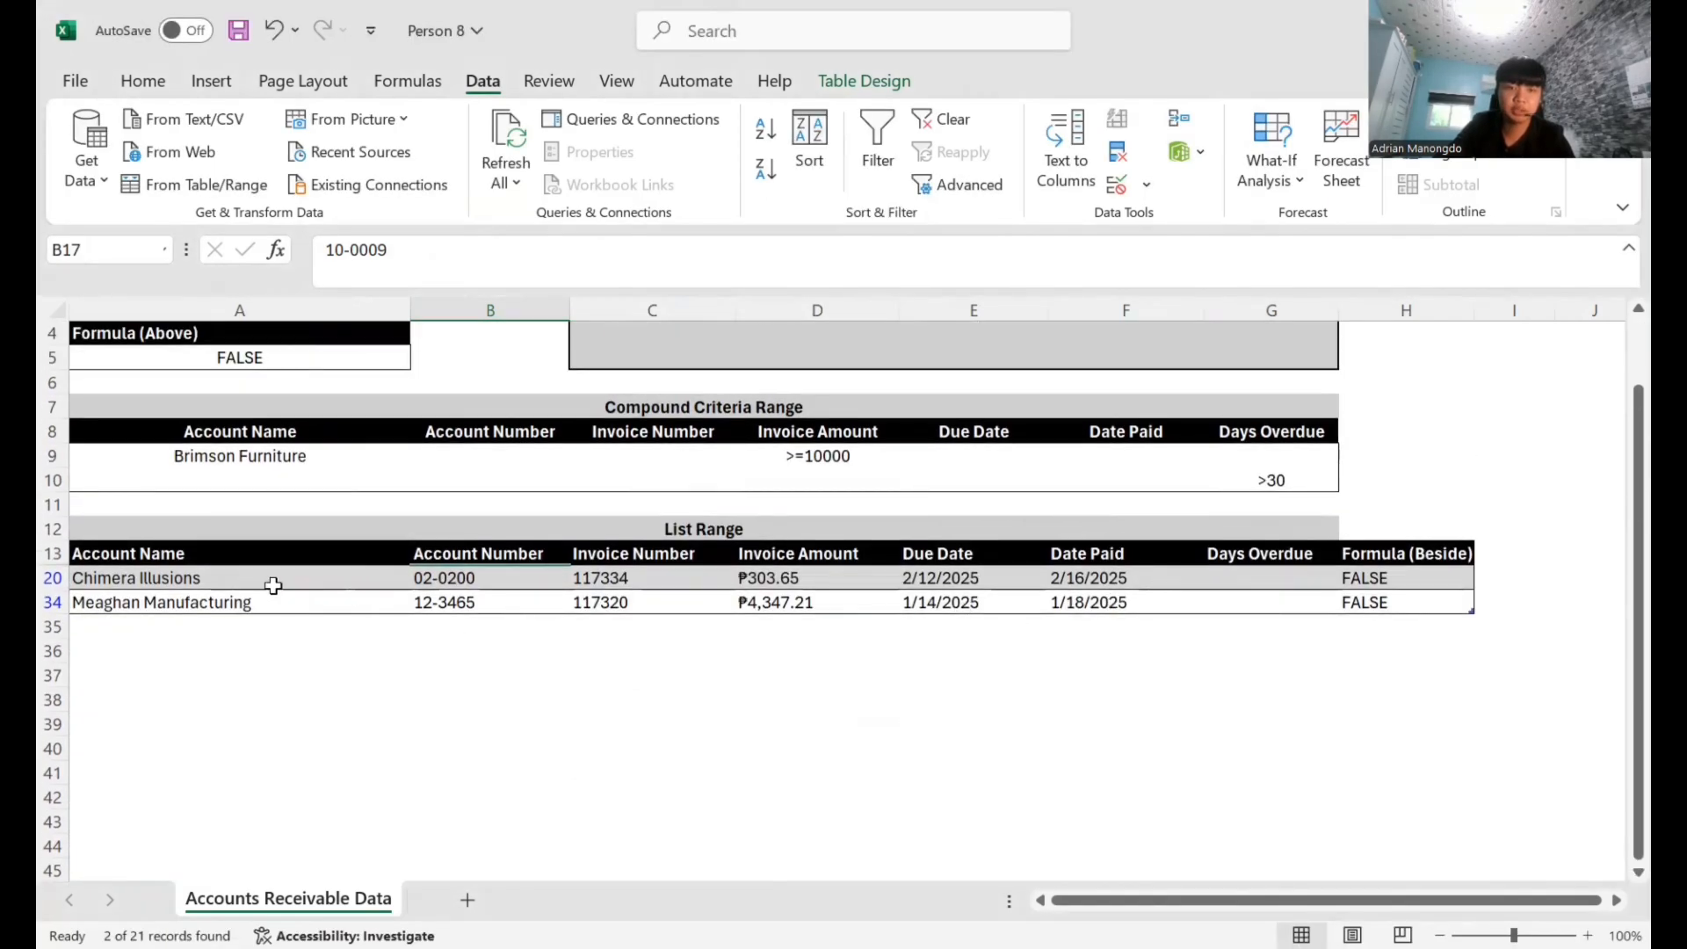
{"action": "left_click_drag", "start_coordinate": [273, 585], "coordinate": [1409, 591]}
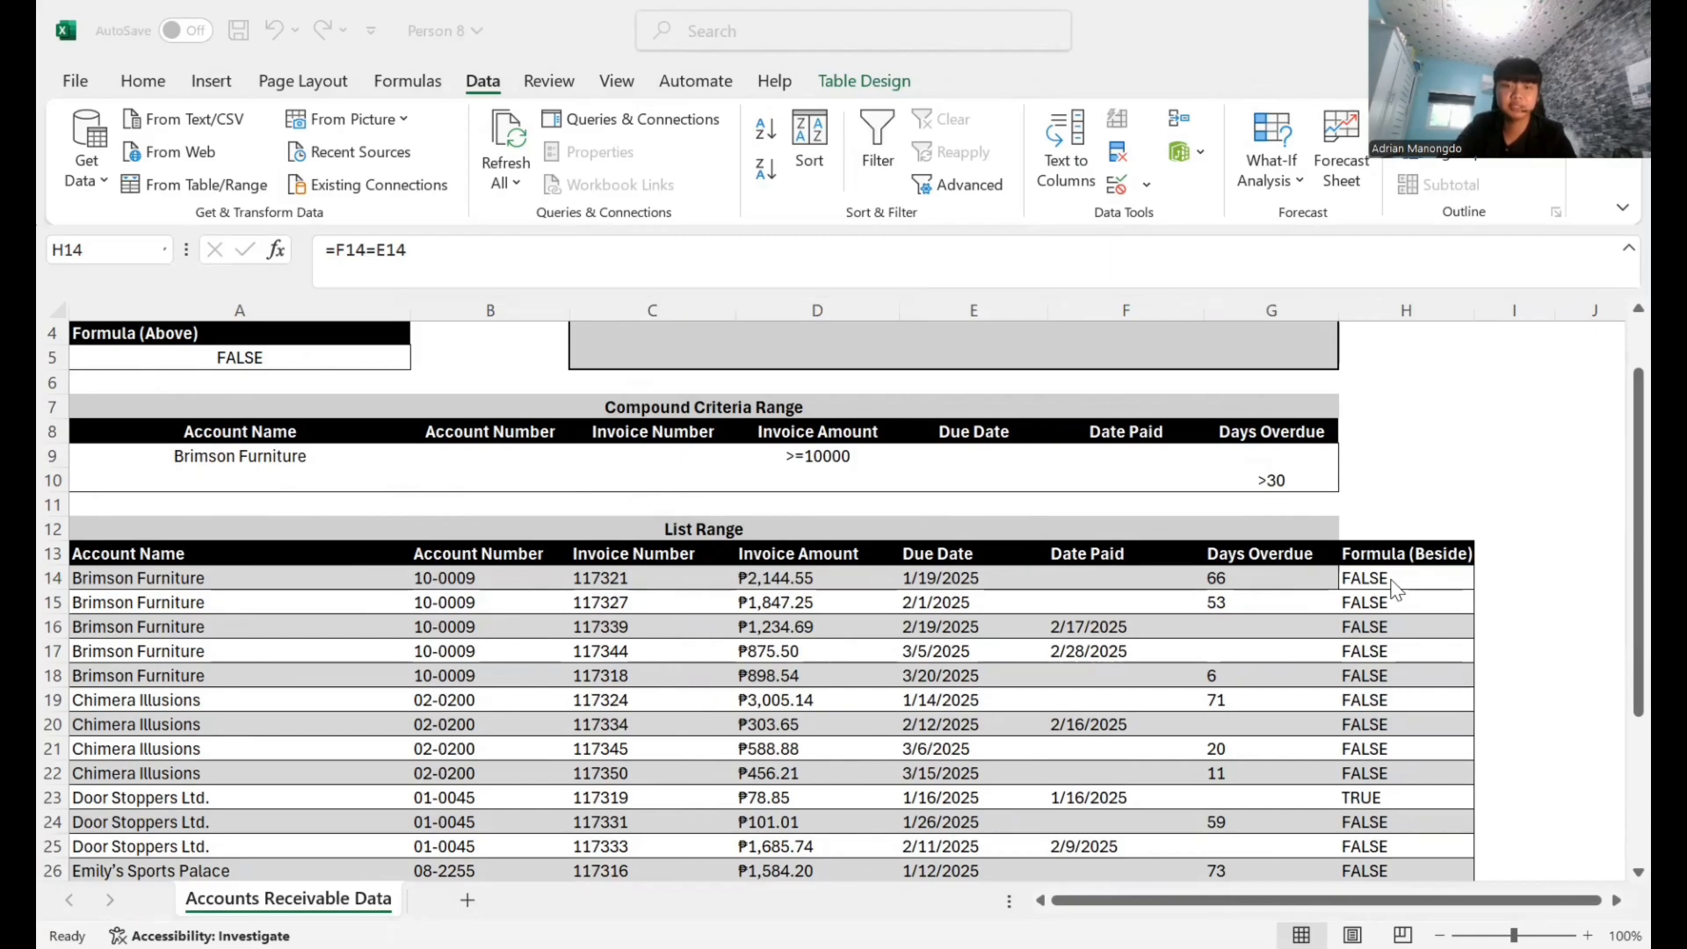
- Examine the compound criteria in A9:G10 and the computed criteria formula in A5
{"action": "left_click", "coordinate": [279, 456]}
{"action": "left_click", "coordinate": [307, 477]}
{"action": "left_click", "coordinate": [277, 457]}
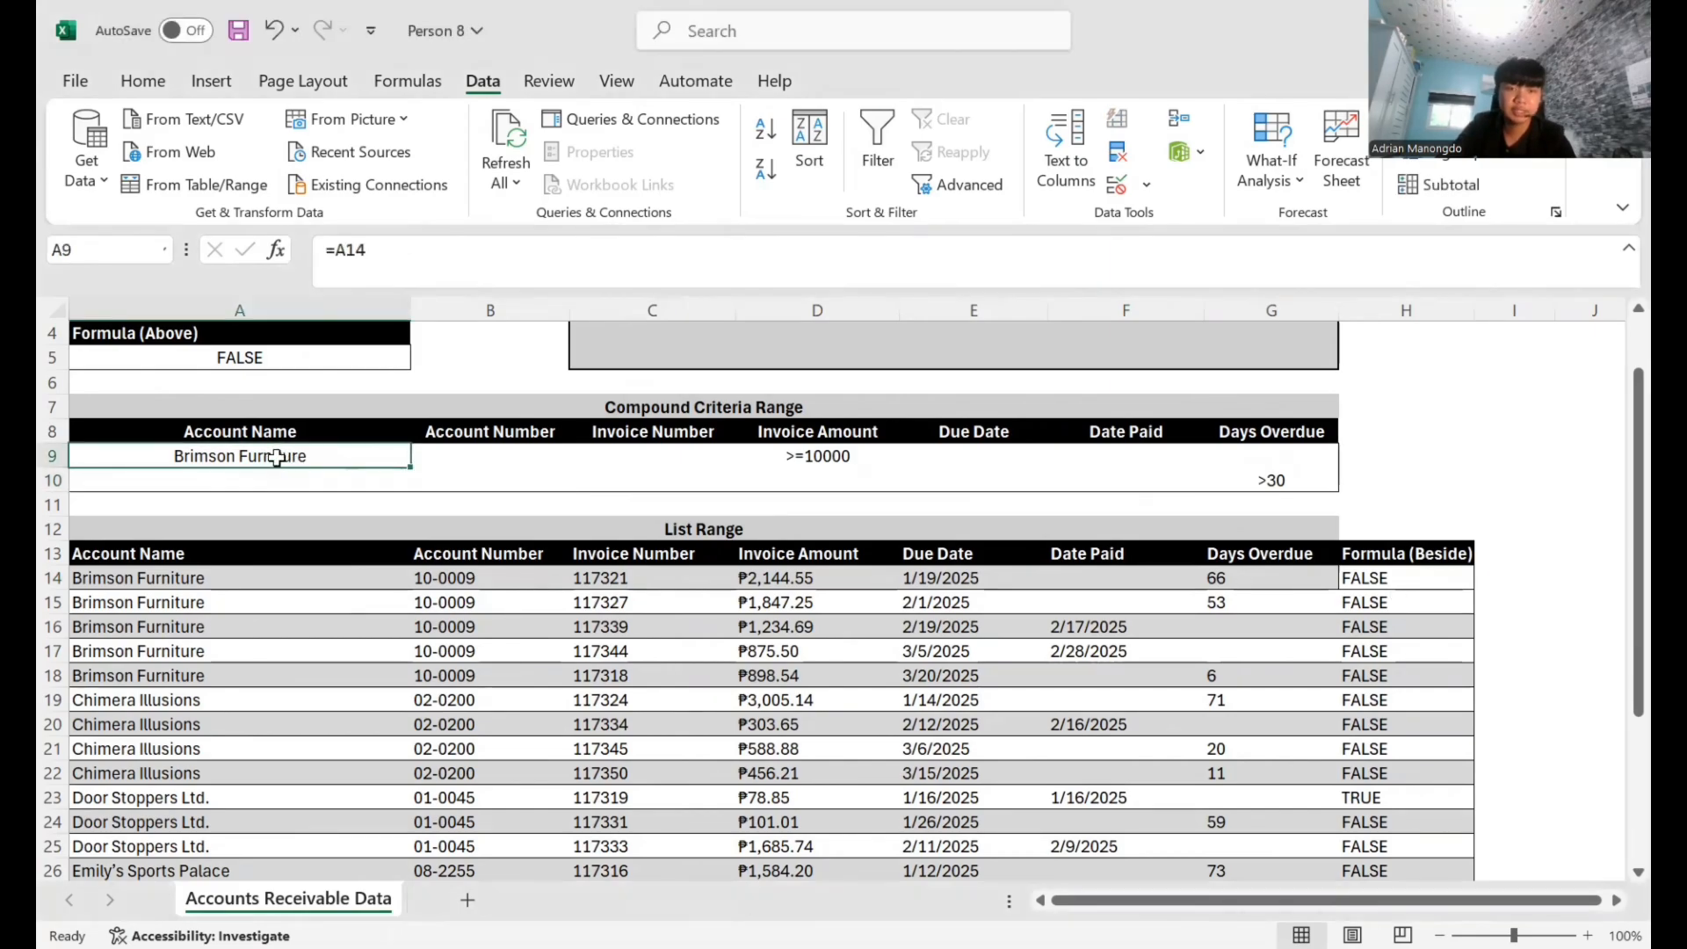
{"action": "left_click_drag", "start_coordinate": [351, 456], "coordinate": [1331, 486]}
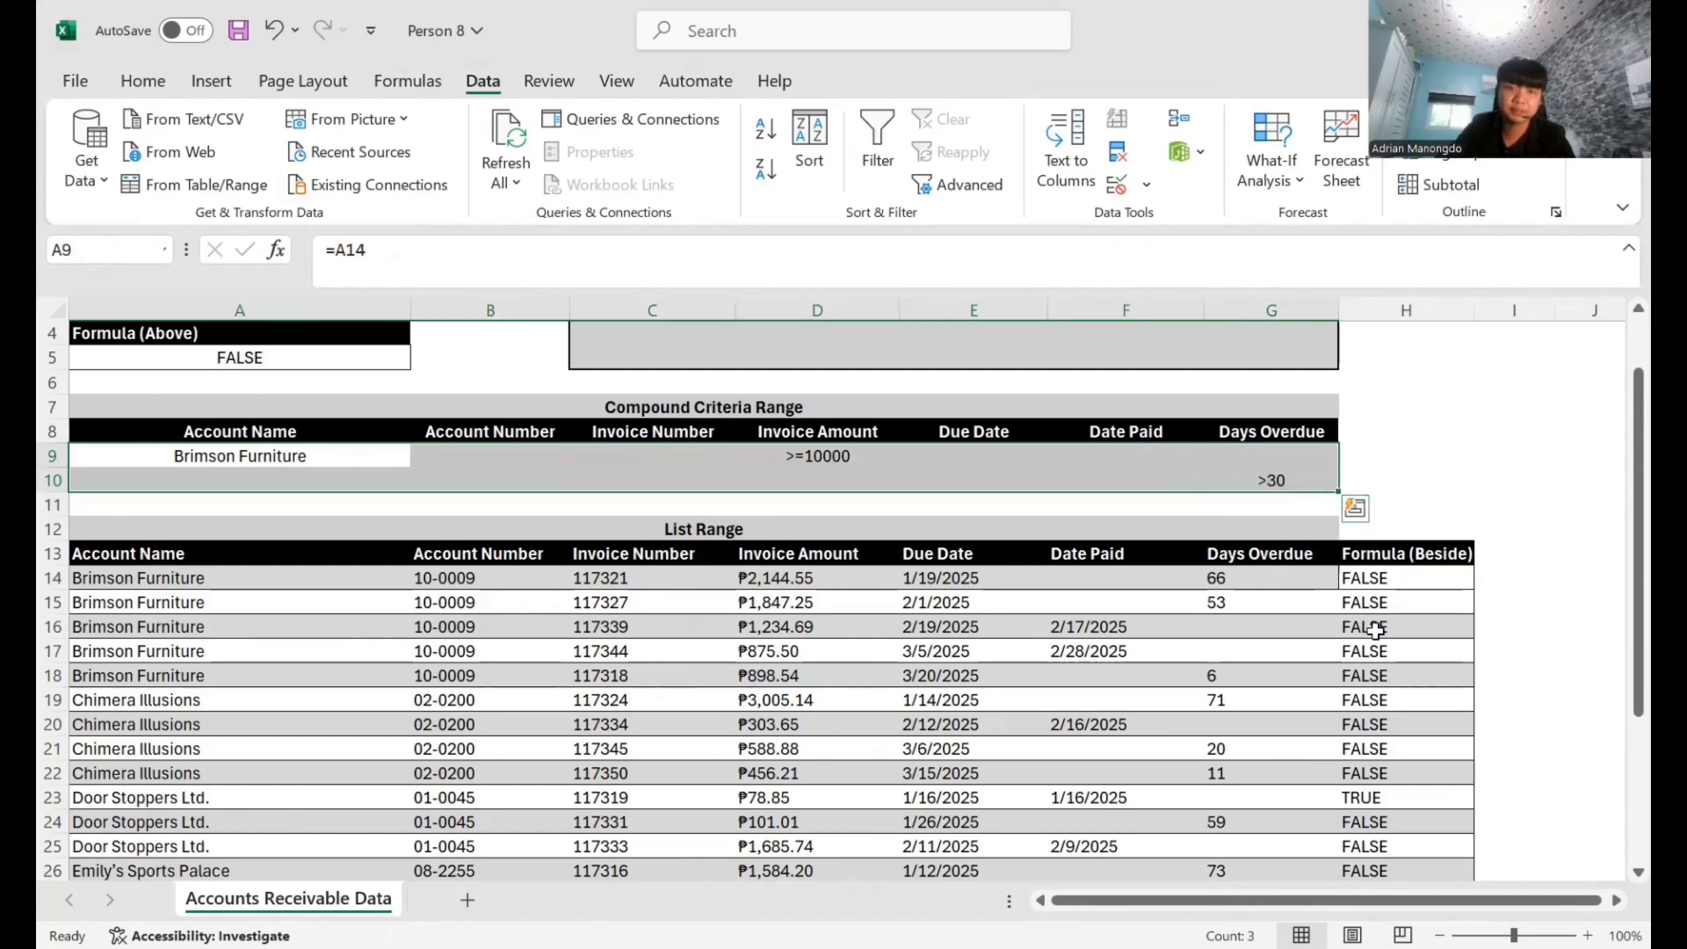
{"action": "scroll", "coordinate": [1375, 629], "scroll_direction": "up", "scroll_amount": 2}
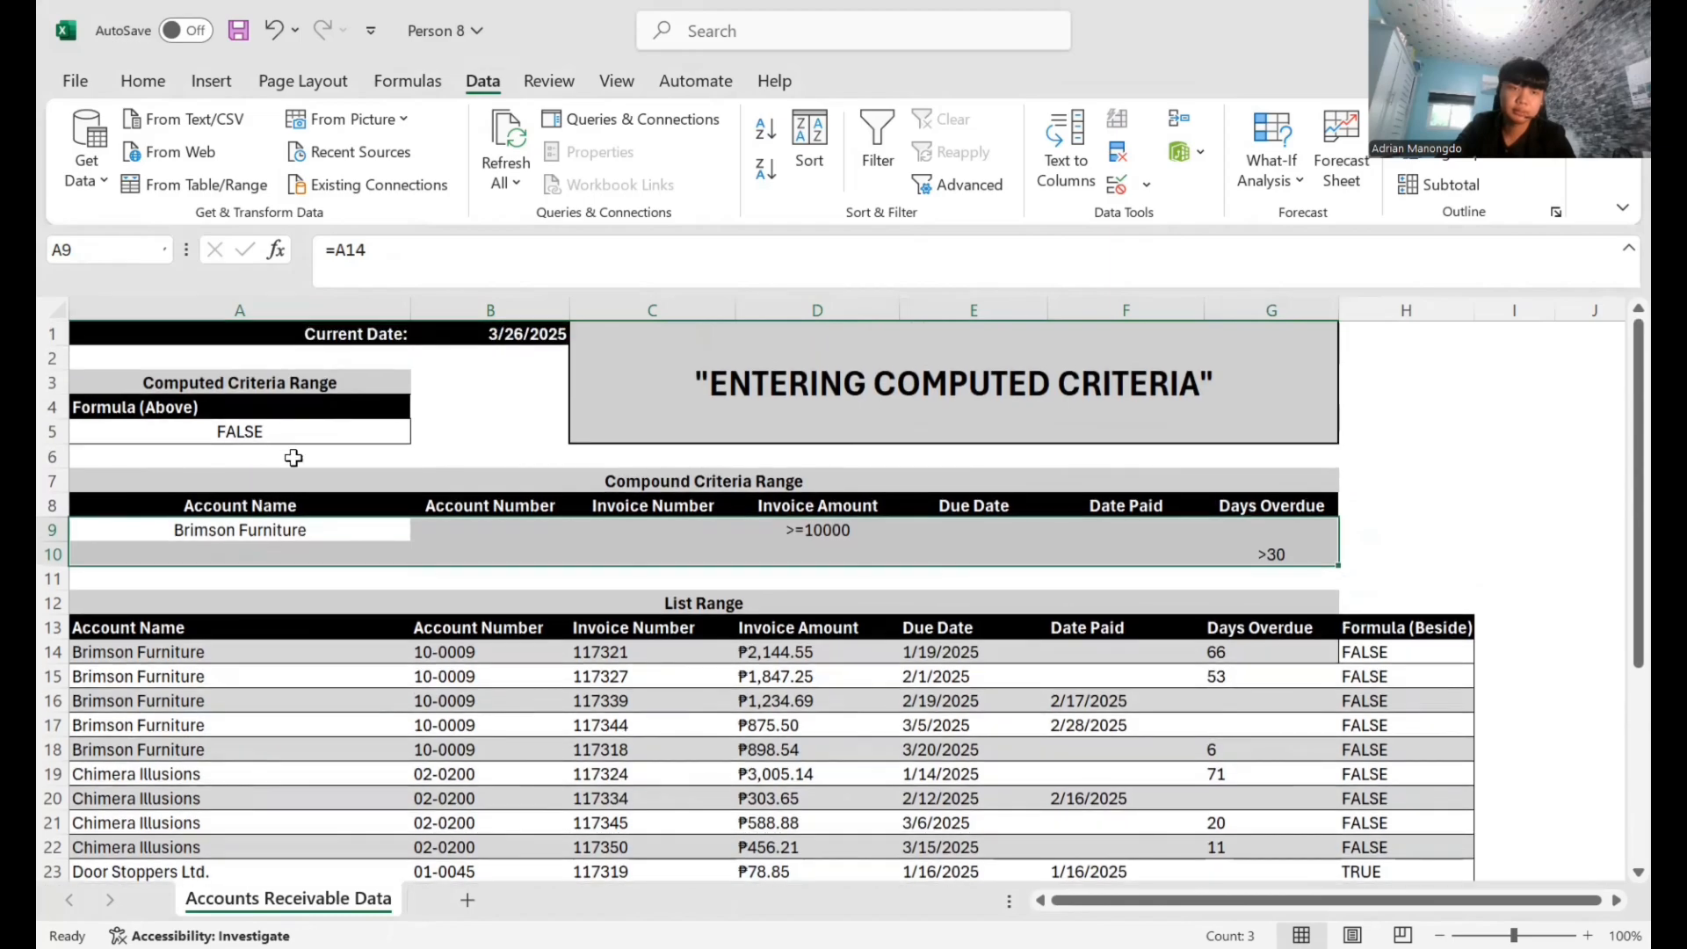
{"action": "left_click", "coordinate": [320, 430]}
{"action": "scroll", "coordinate": [1025, 647], "scroll_direction": "down", "scroll_amount": 1}
{"action": "scroll", "coordinate": [1243, 615], "scroll_direction": "up", "scroll_amount": 1}
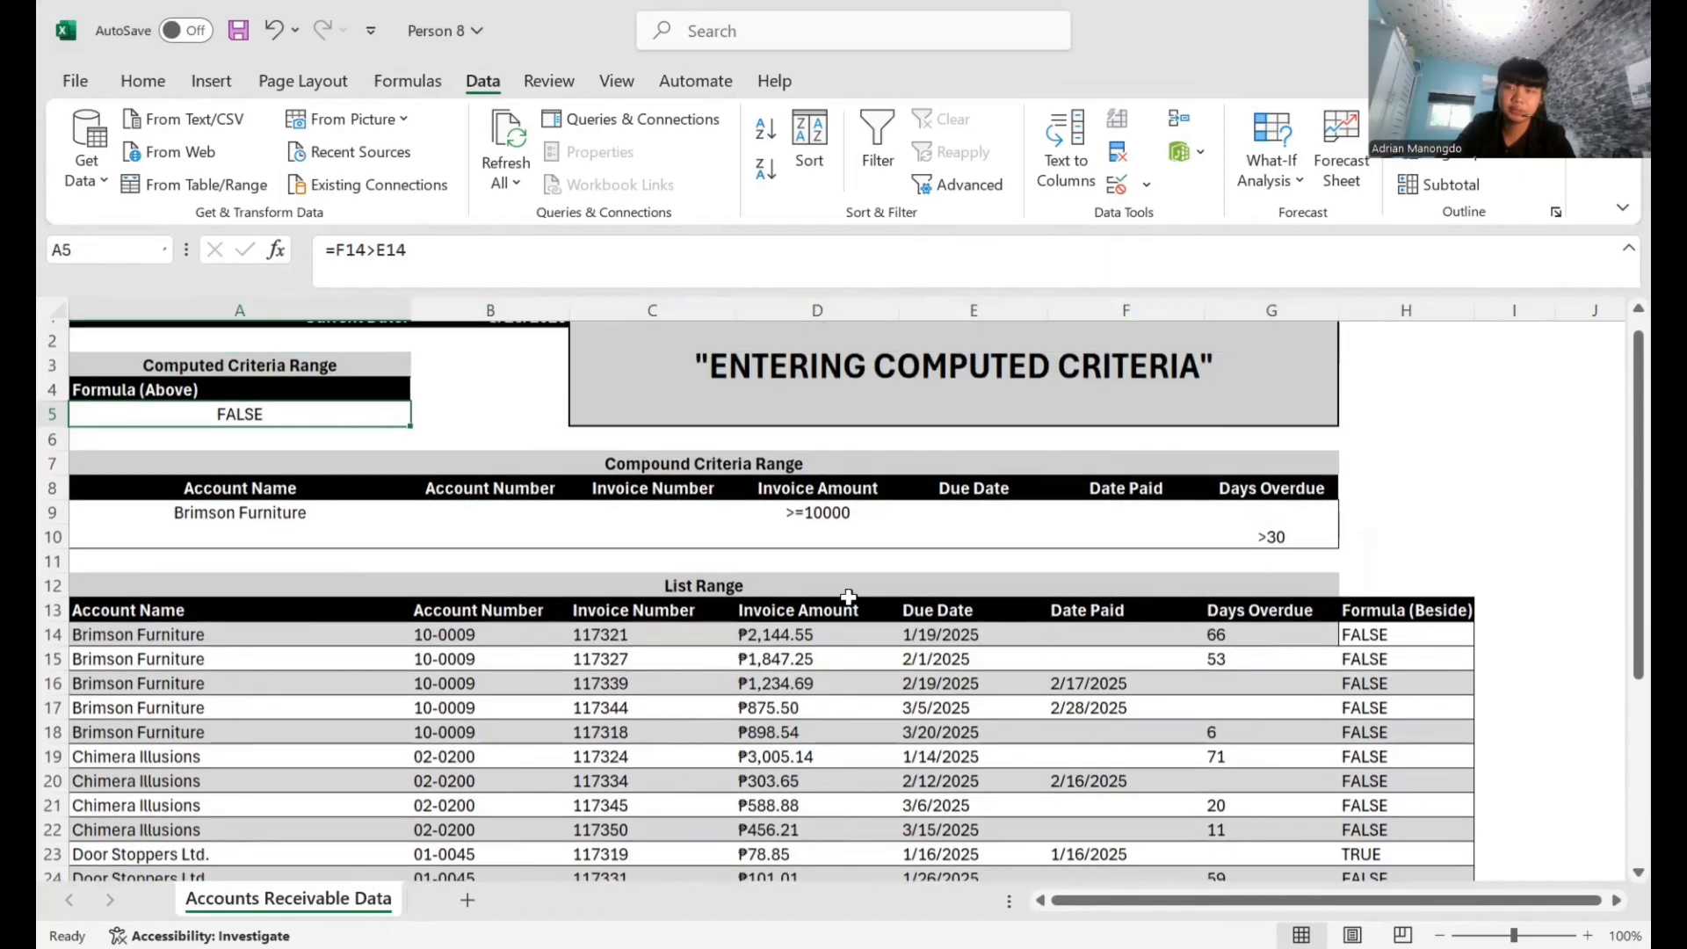
- Replace the computed criteria formula in A5 with an AND function whose first condition is A14 = "Brimson Furniture"
{"action": "left_click", "coordinate": [295, 477]}
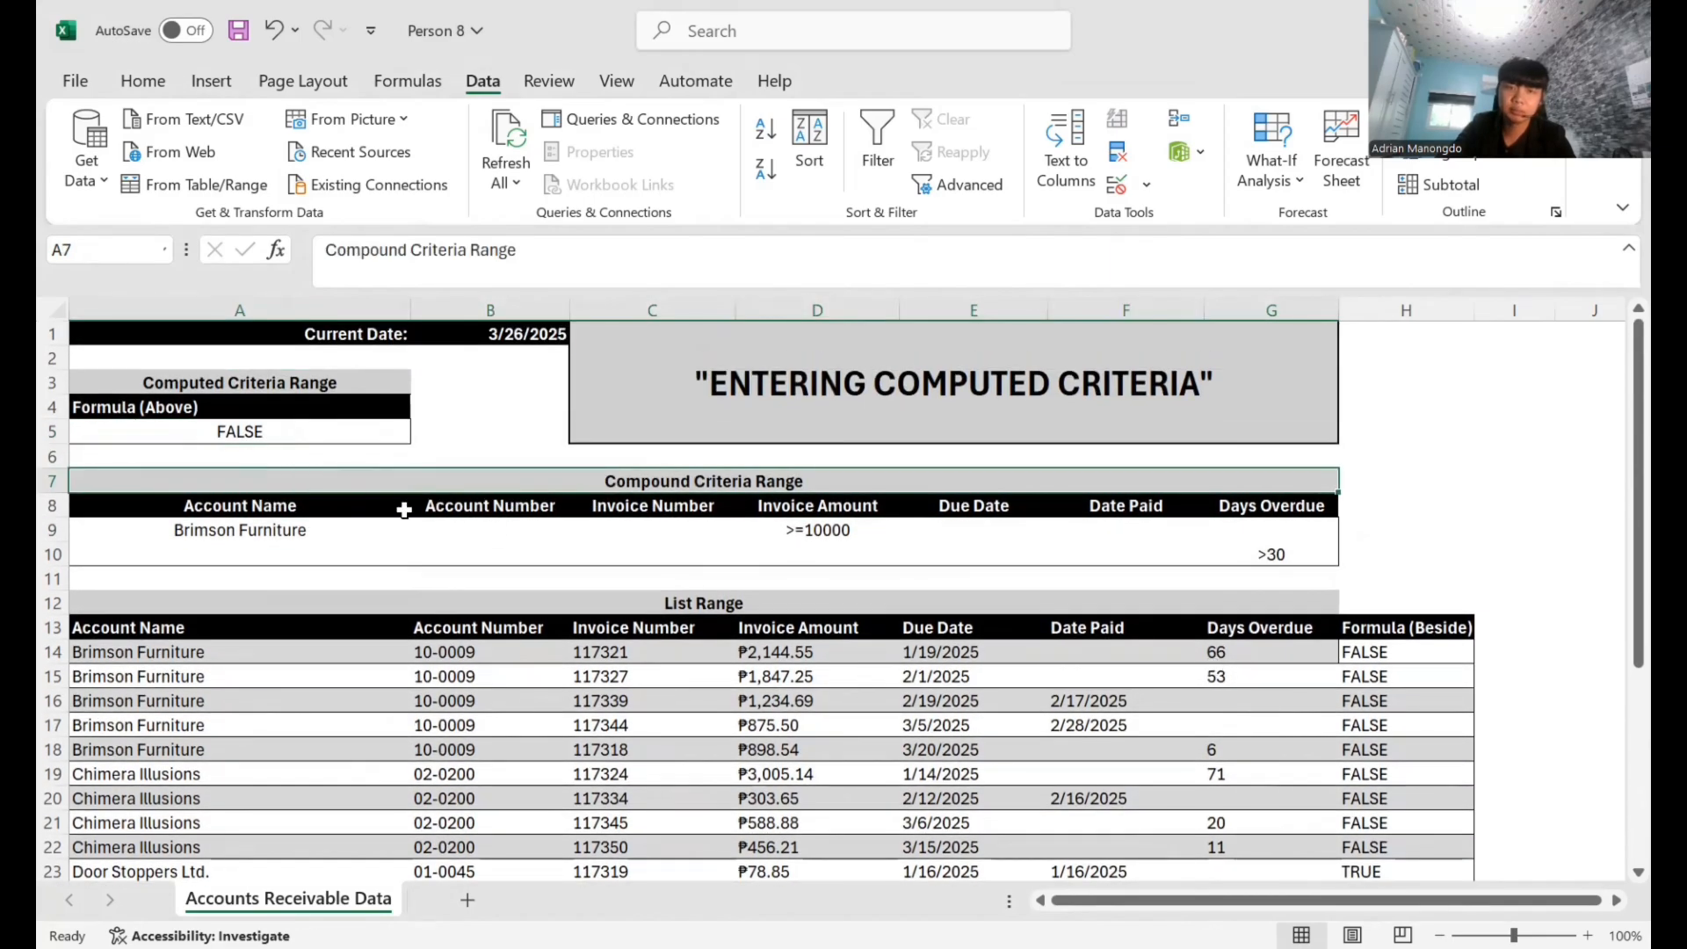
{"action": "left_click", "coordinate": [268, 429]}
{"action": "left_click_drag", "start_coordinate": [235, 382], "coordinate": [257, 436]}
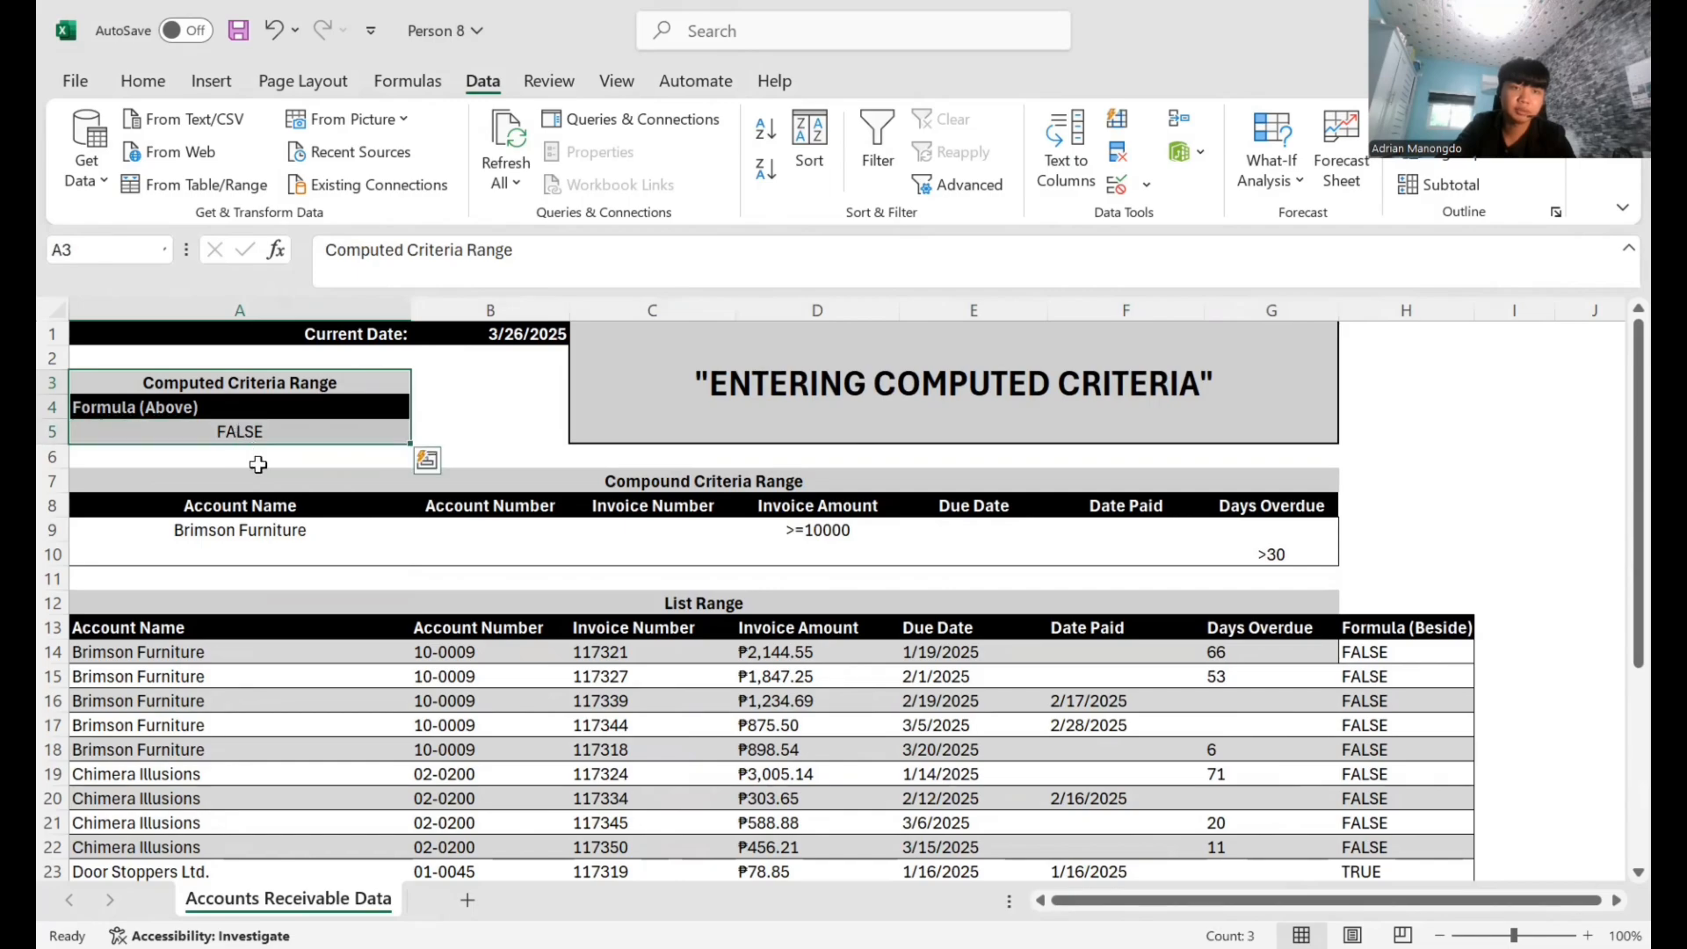
{"action": "left_click", "coordinate": [259, 450]}
{"action": "left_click", "coordinate": [235, 433]}
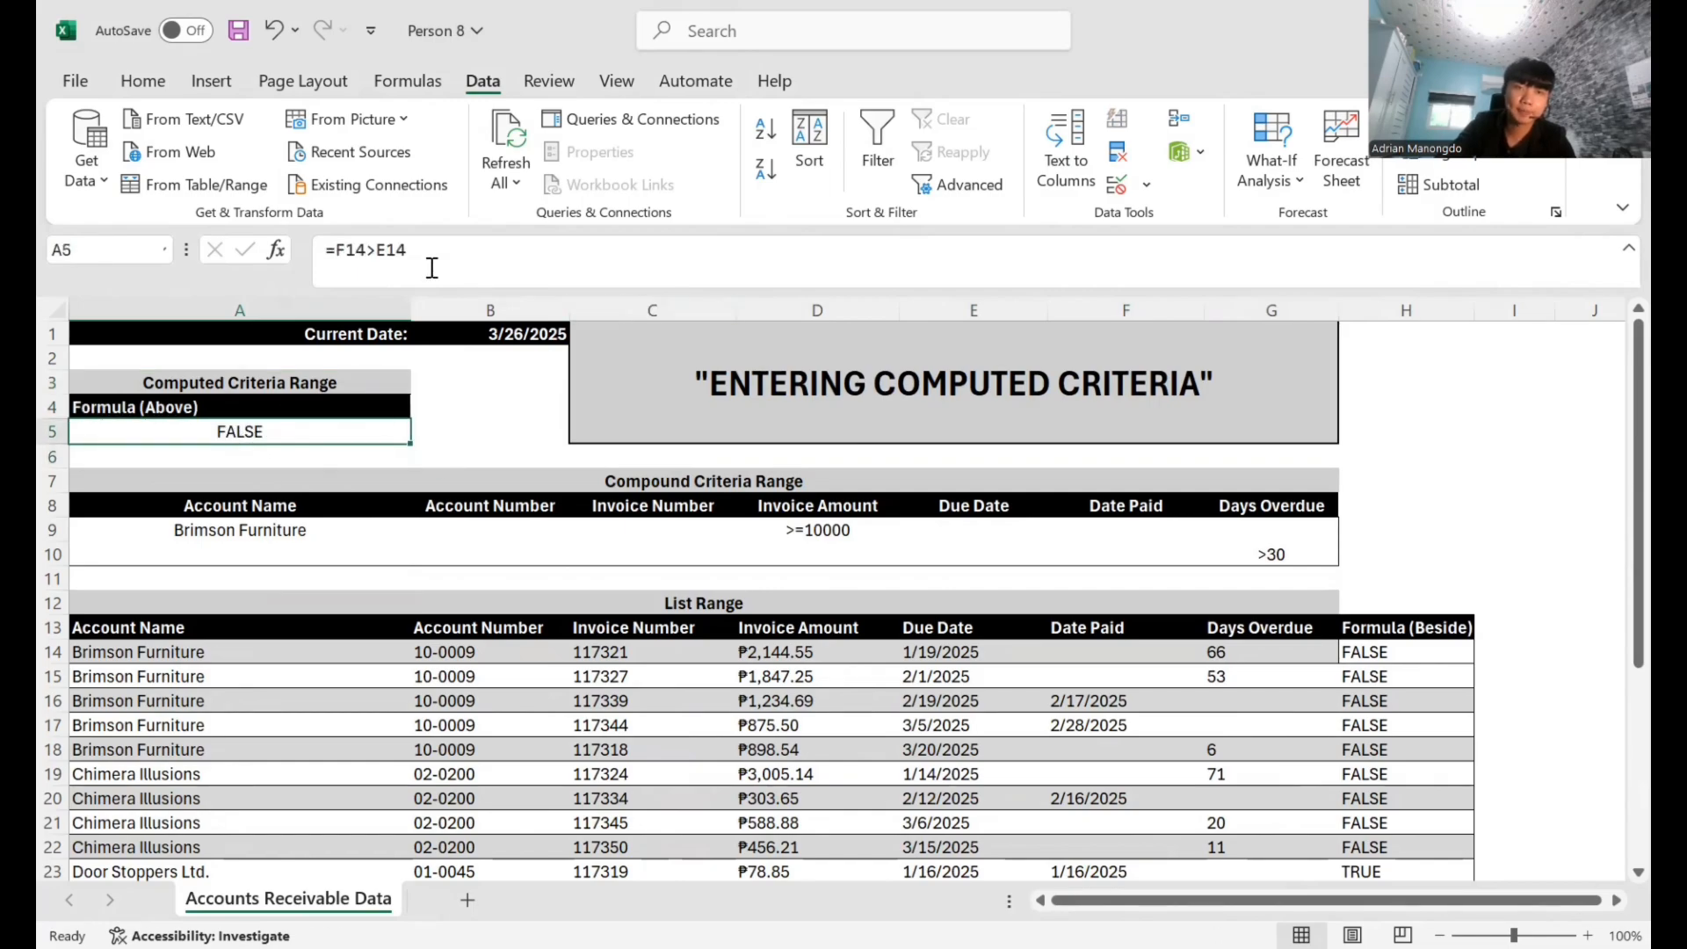
{"action": "left_click_drag", "start_coordinate": [450, 253], "coordinate": [315, 259]}
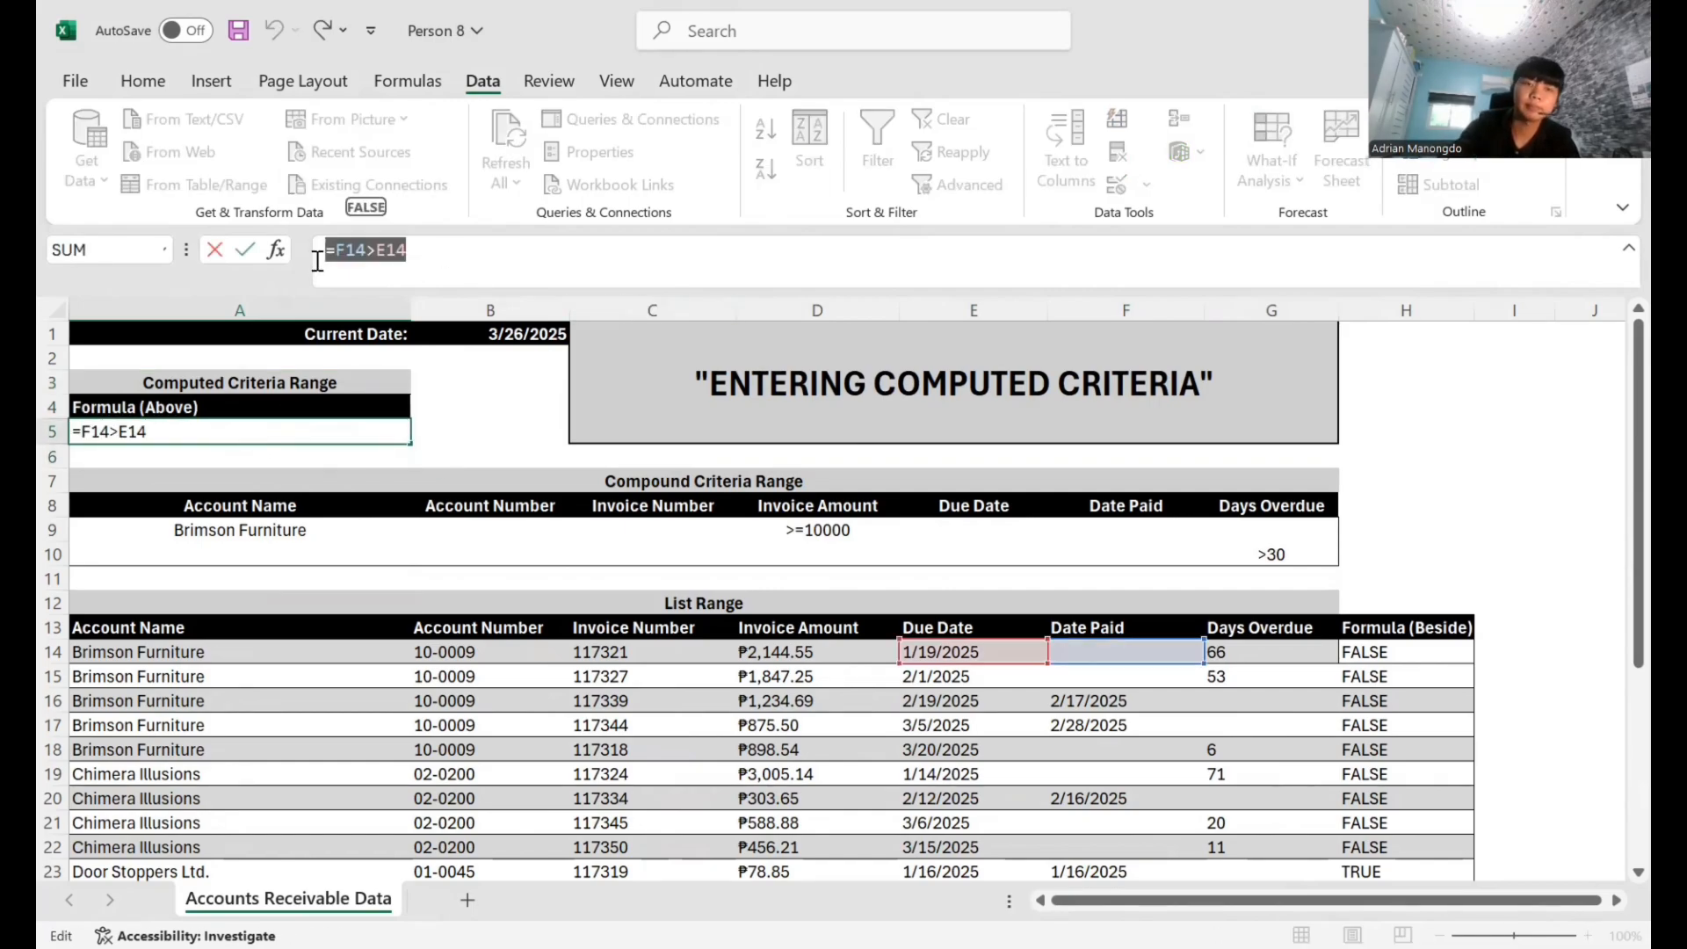
{"action": "key", "text": "BackSpace"}
{"action": "type", "text": "="}
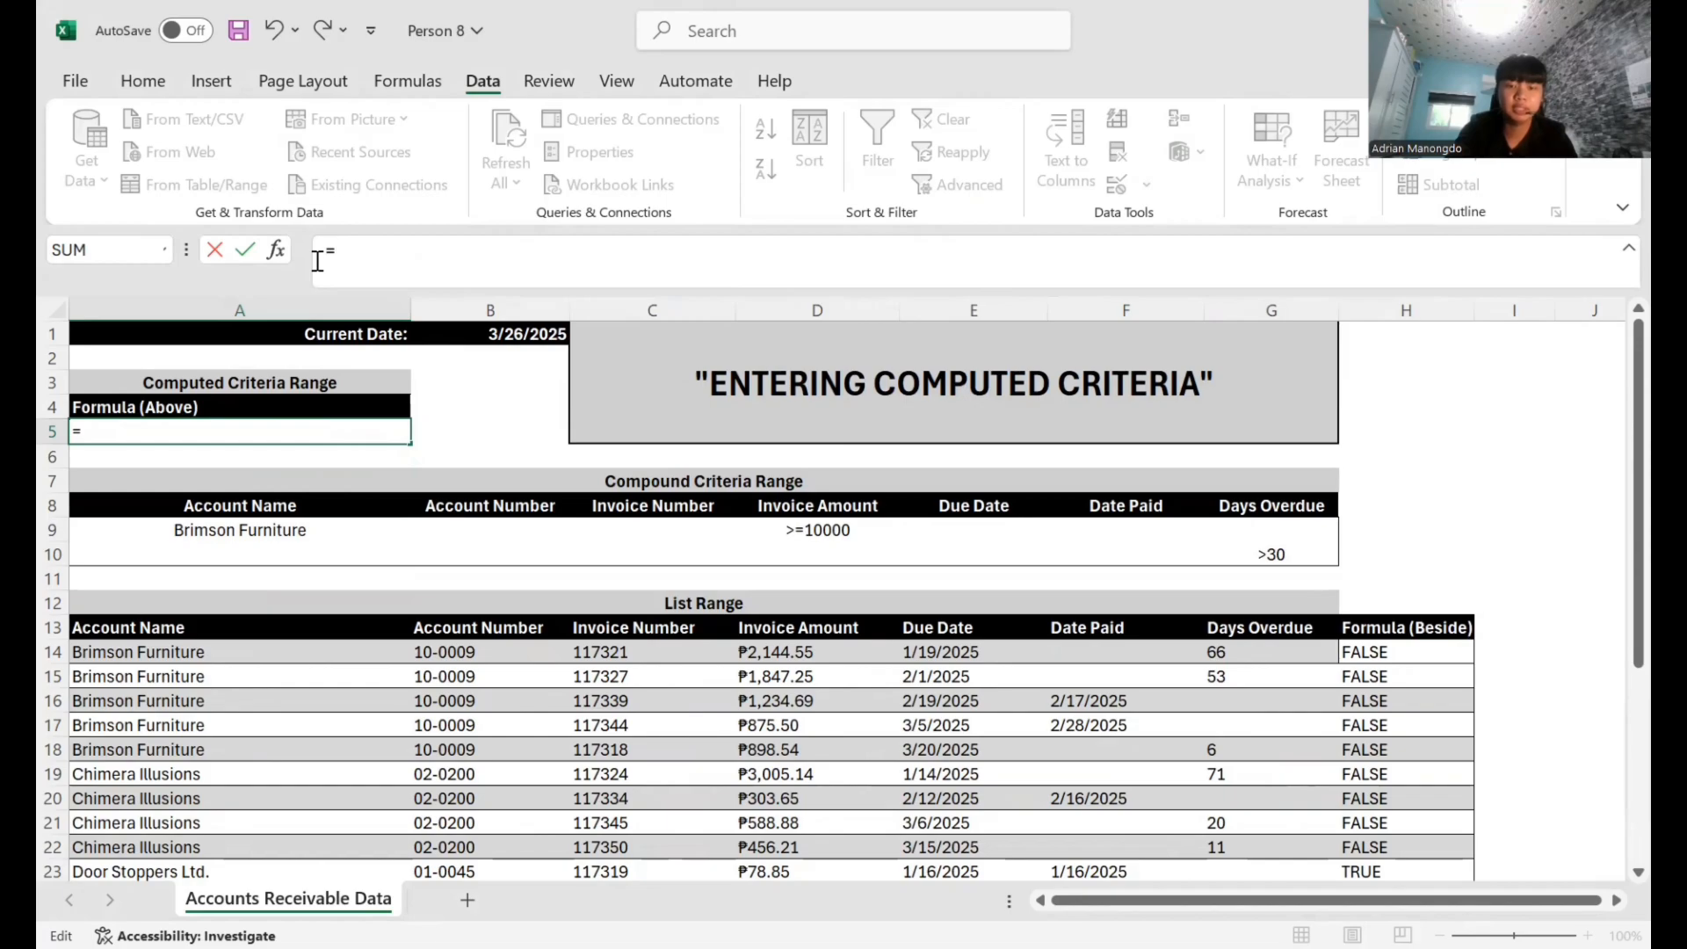
{"action": "type", "text": "AND"}
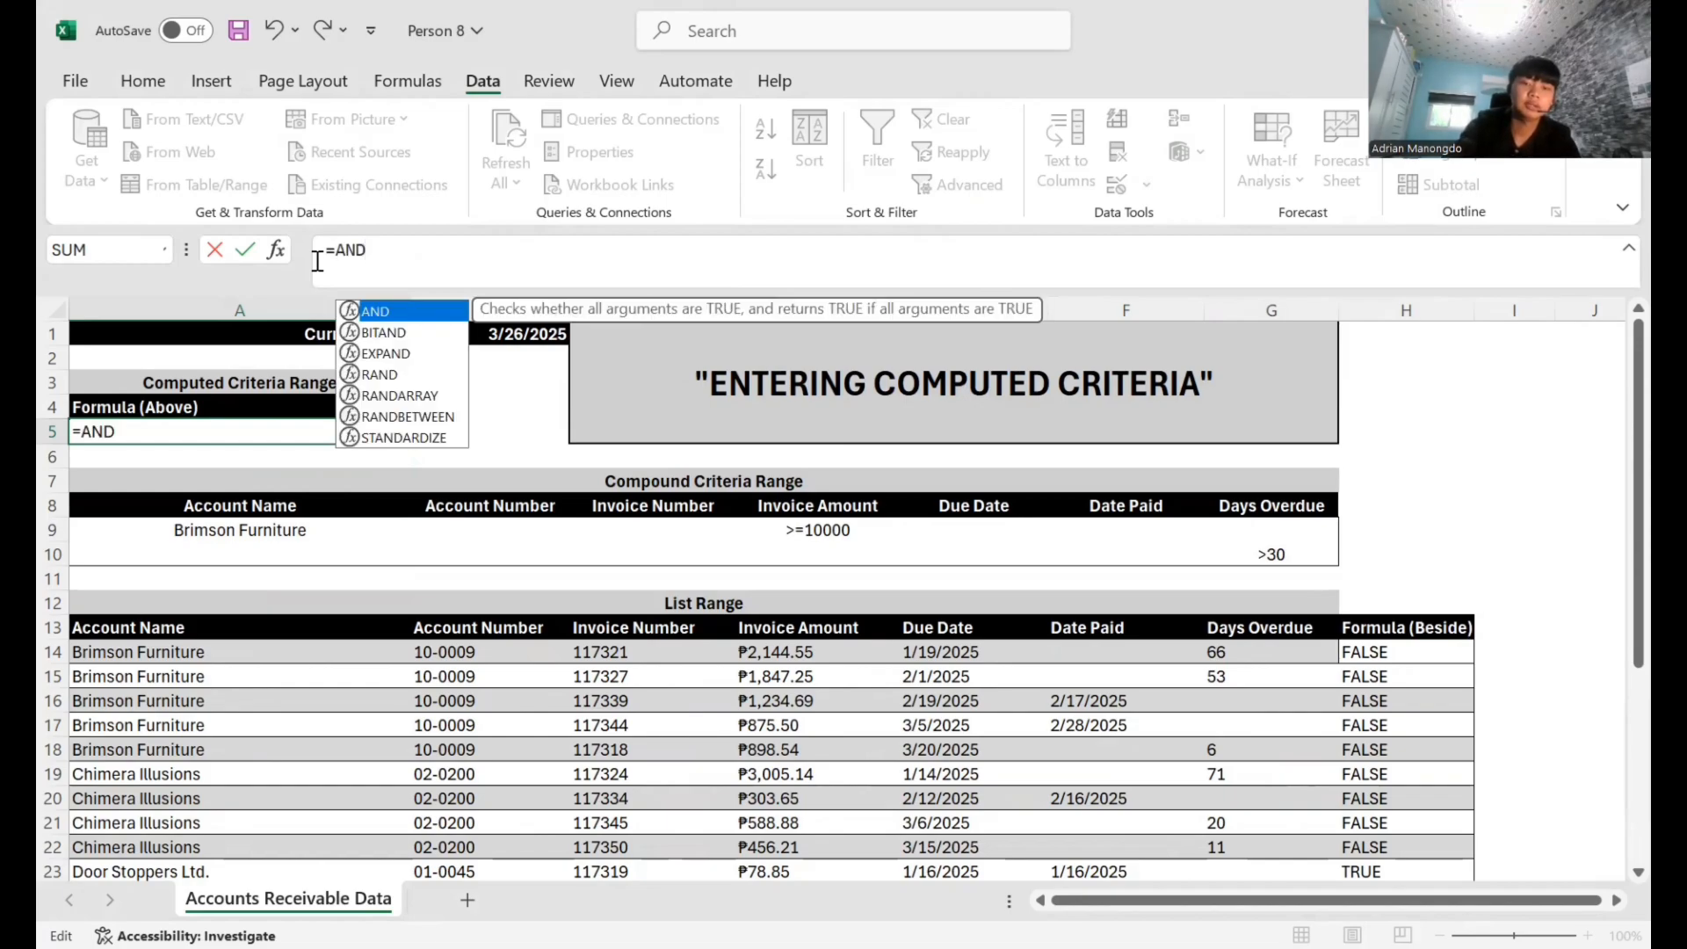
{"action": "type", "text": "("}
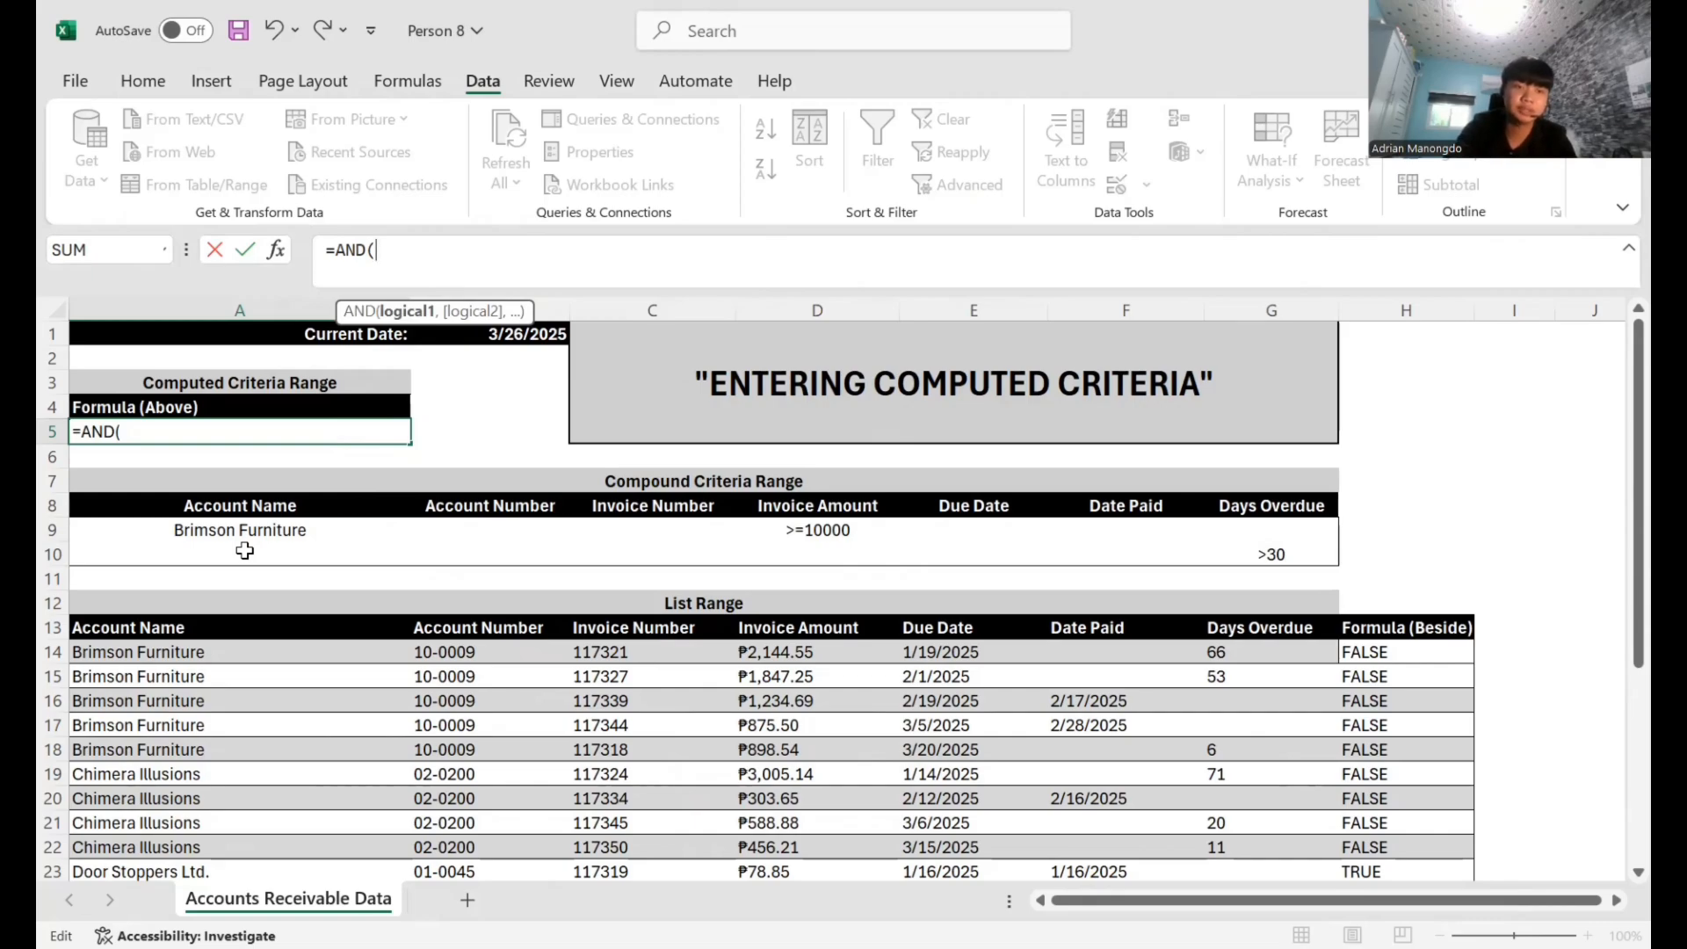
{"action": "type", "text": "A14"}
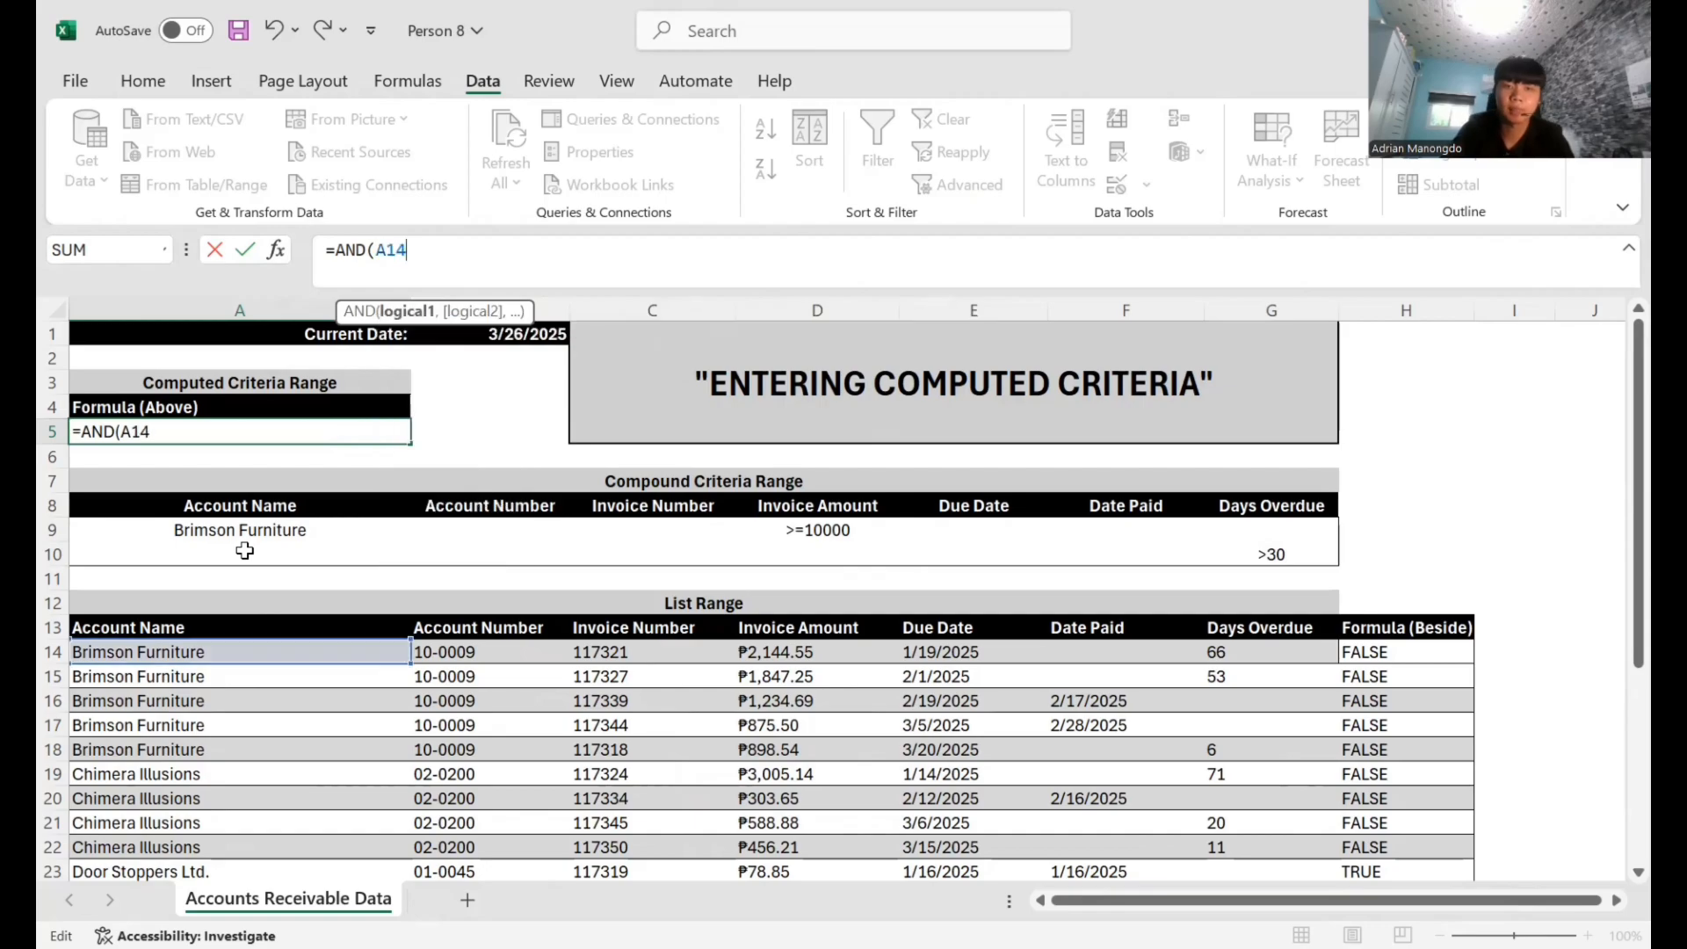
{"action": "type", "text": " ="}
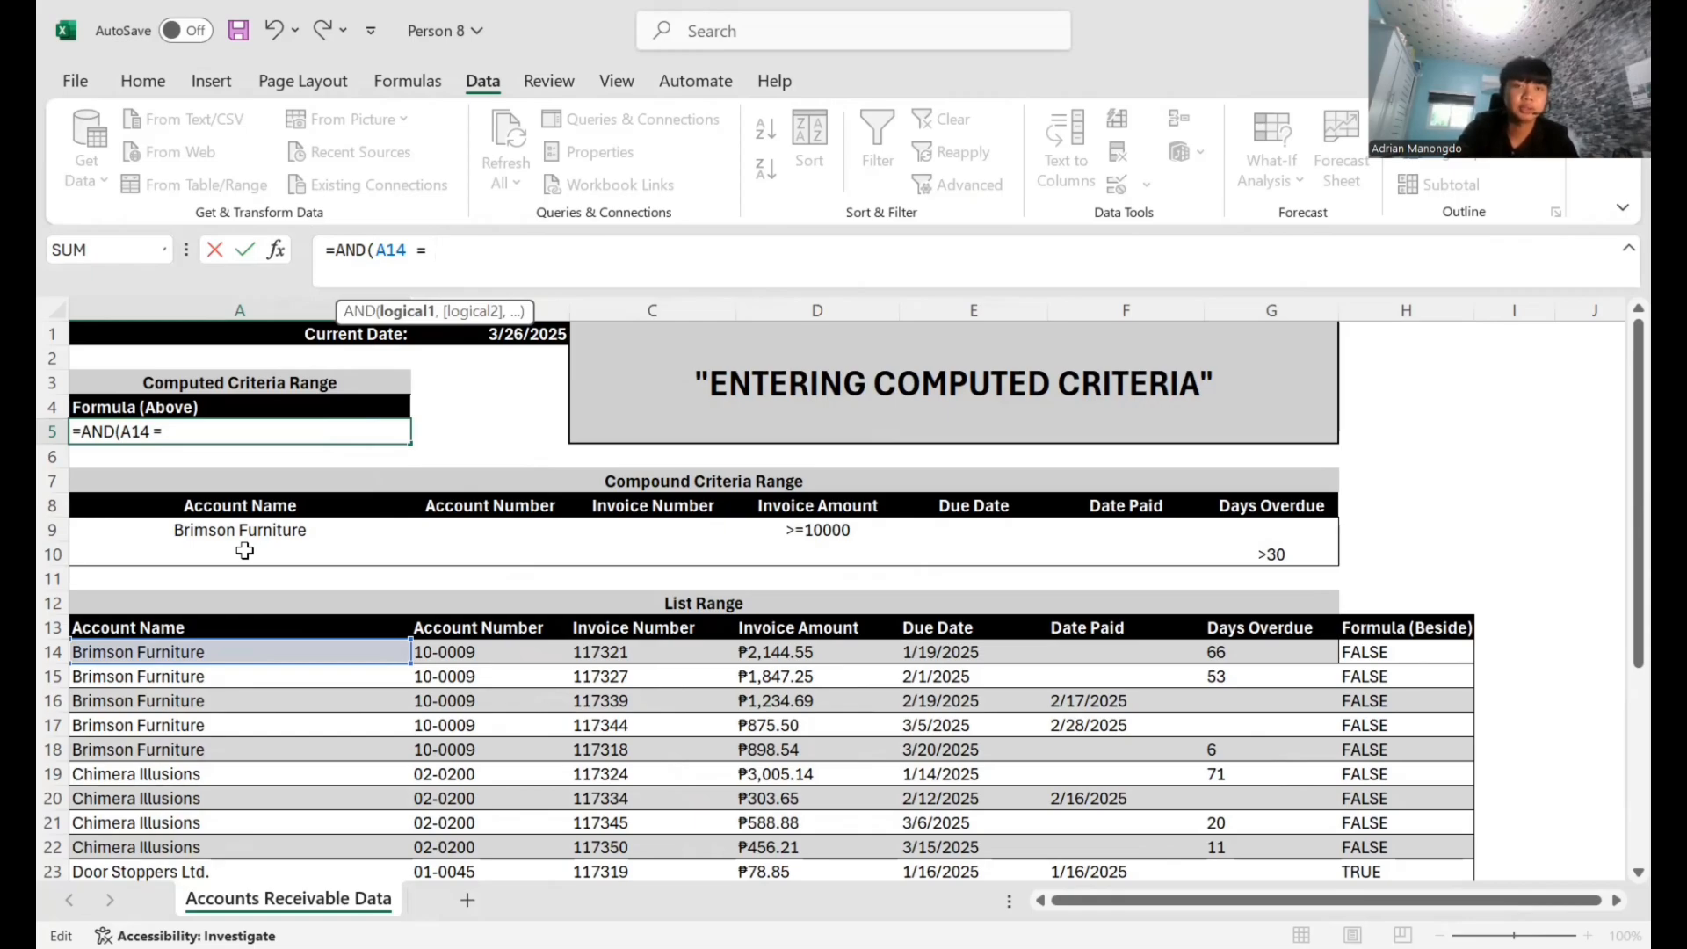
{"action": "type", "text": "\"\""}
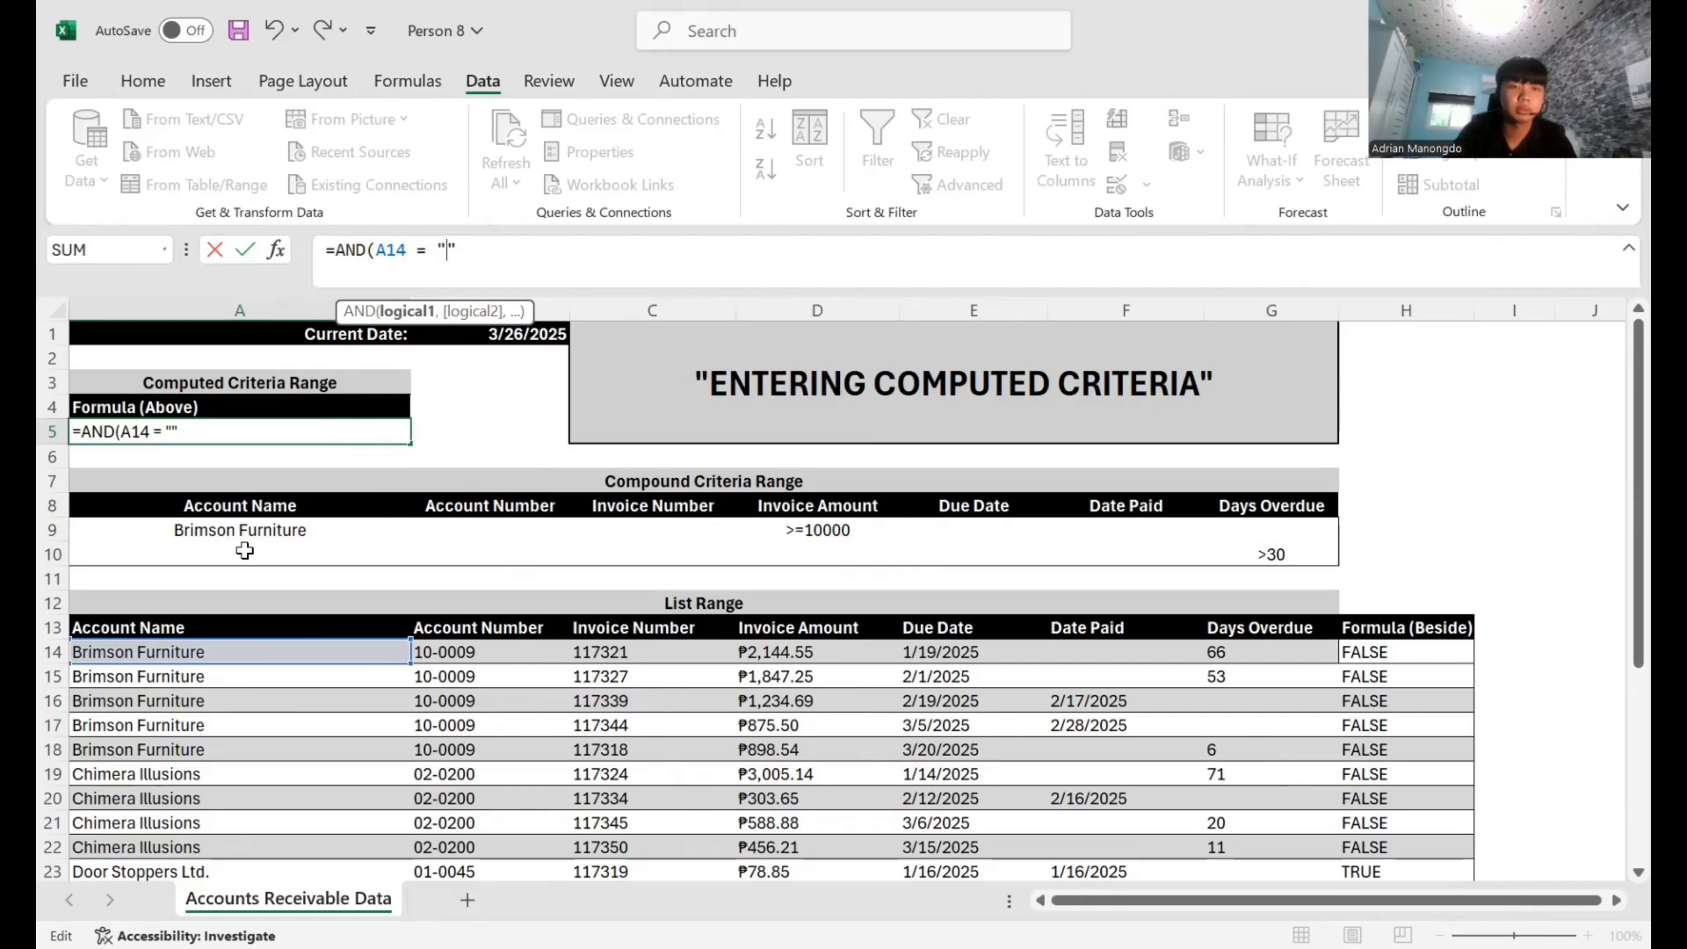
{"action": "type", "text": "Brimspo"}
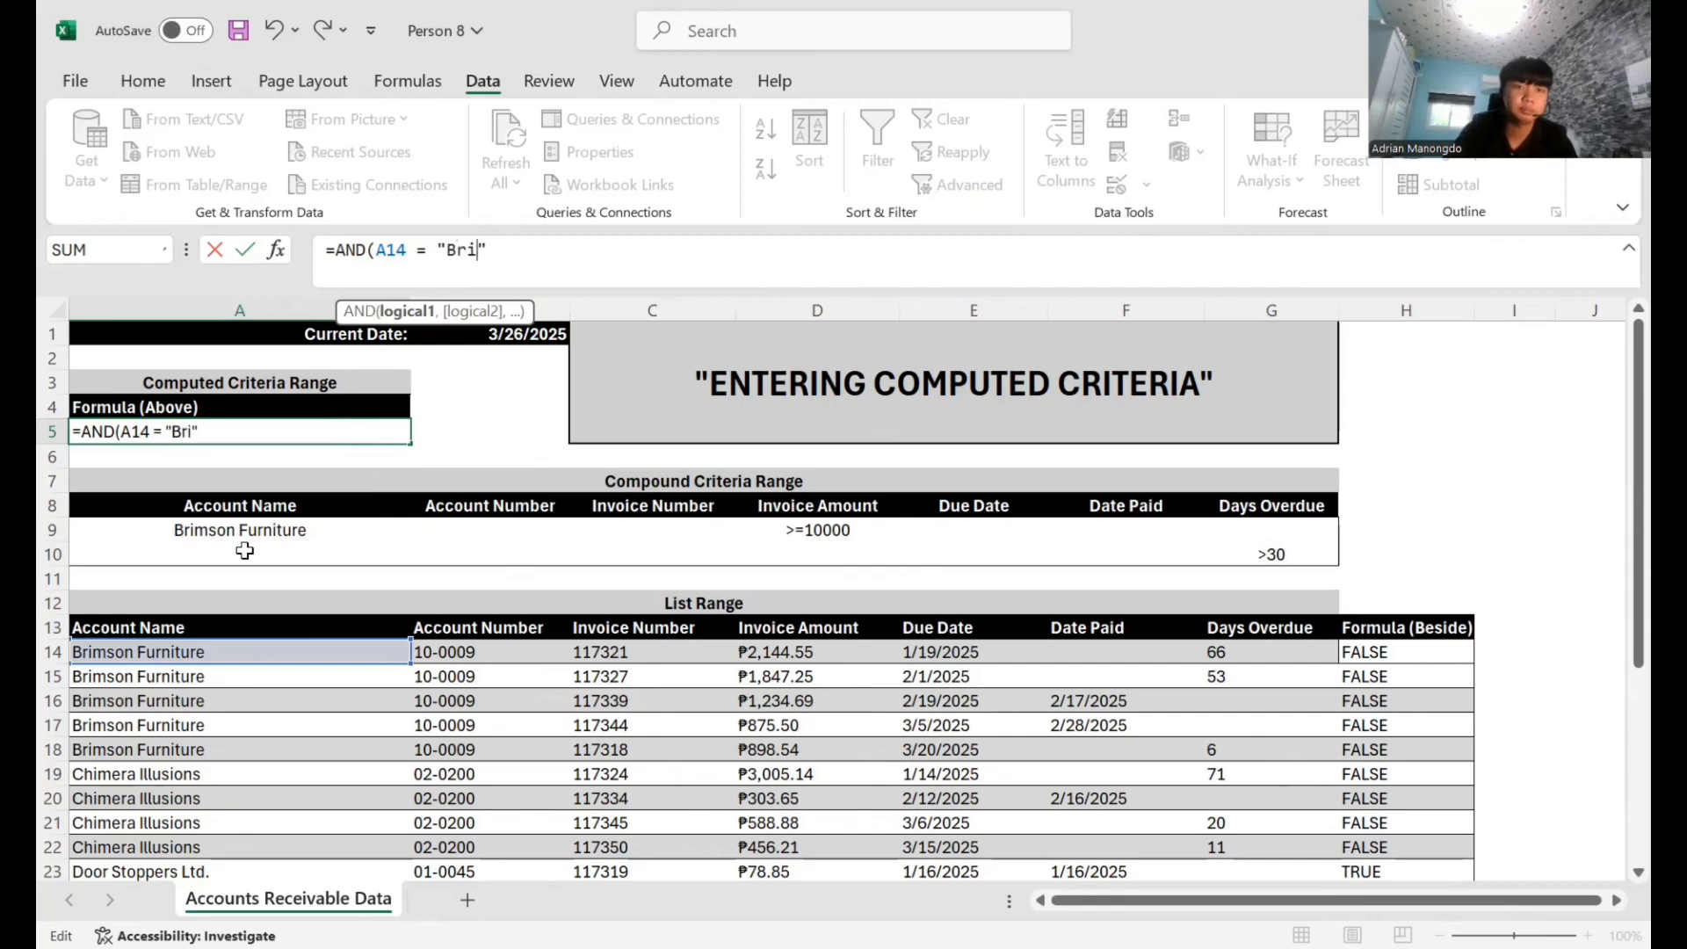
{"action": "key", "text": "BackSpace"}
{"action": "key", "text": "BackSpace"}
{"action": "type", "text": "on Furni"}
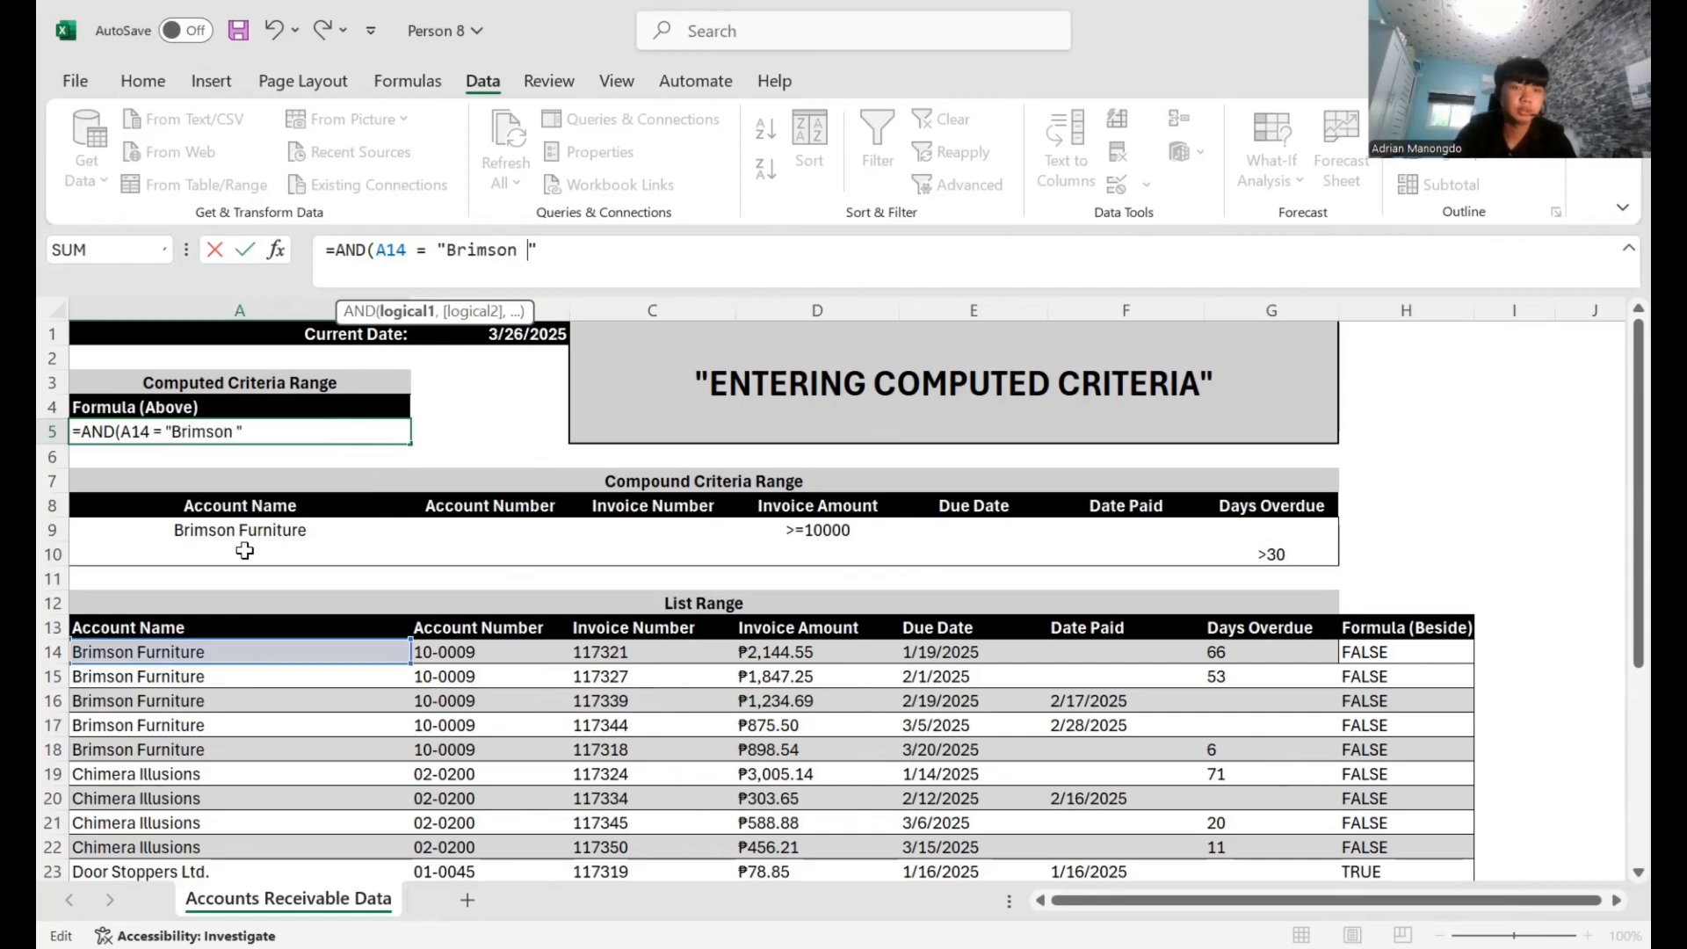
{"action": "type", "text": "ture"}
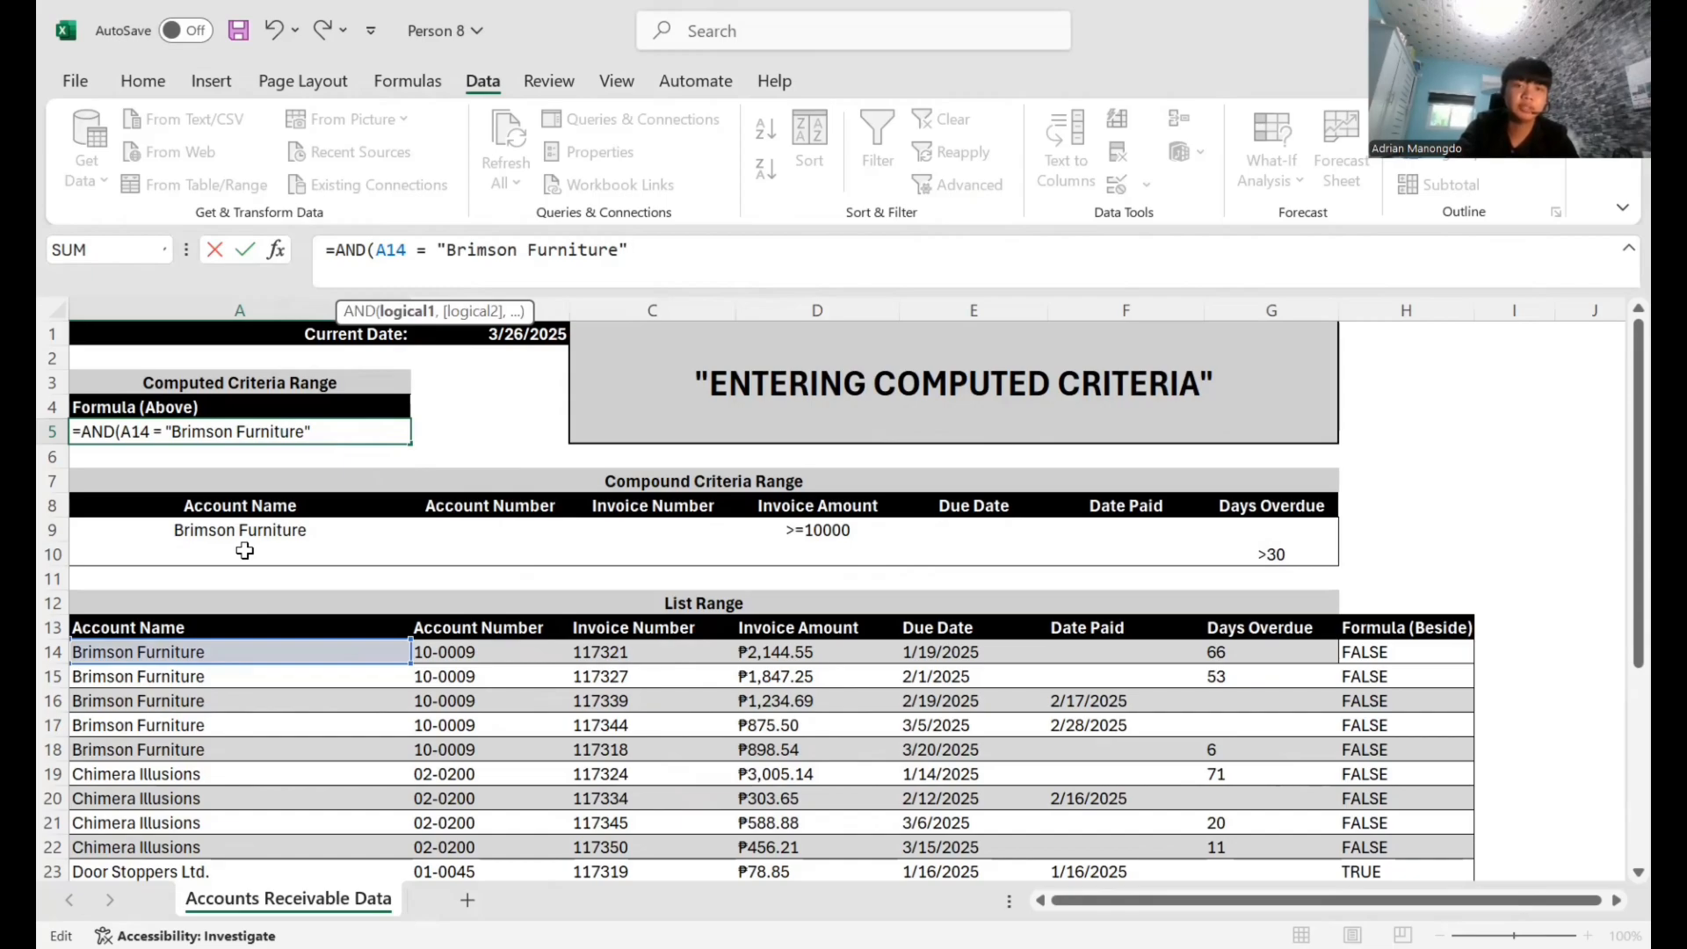
{"action": "type", "text": ","}
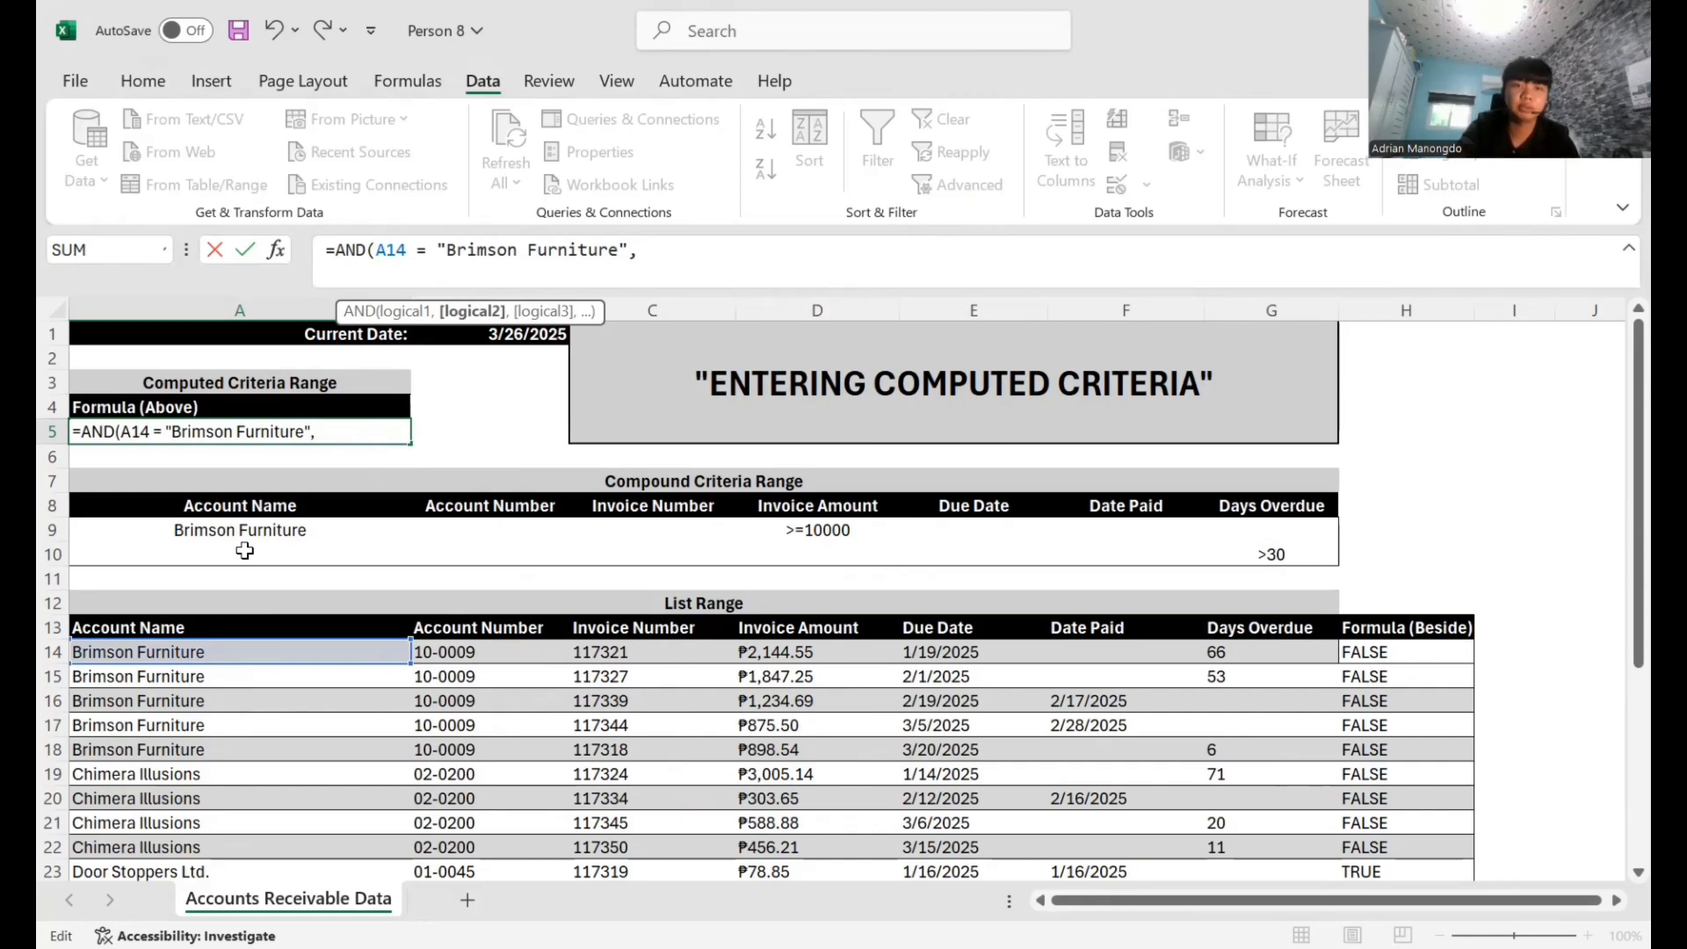
- Complete the AND formula in A5 with OR(D14>=10000,G14>30) as its second condition
{"action": "left_click", "coordinate": [836, 253]}
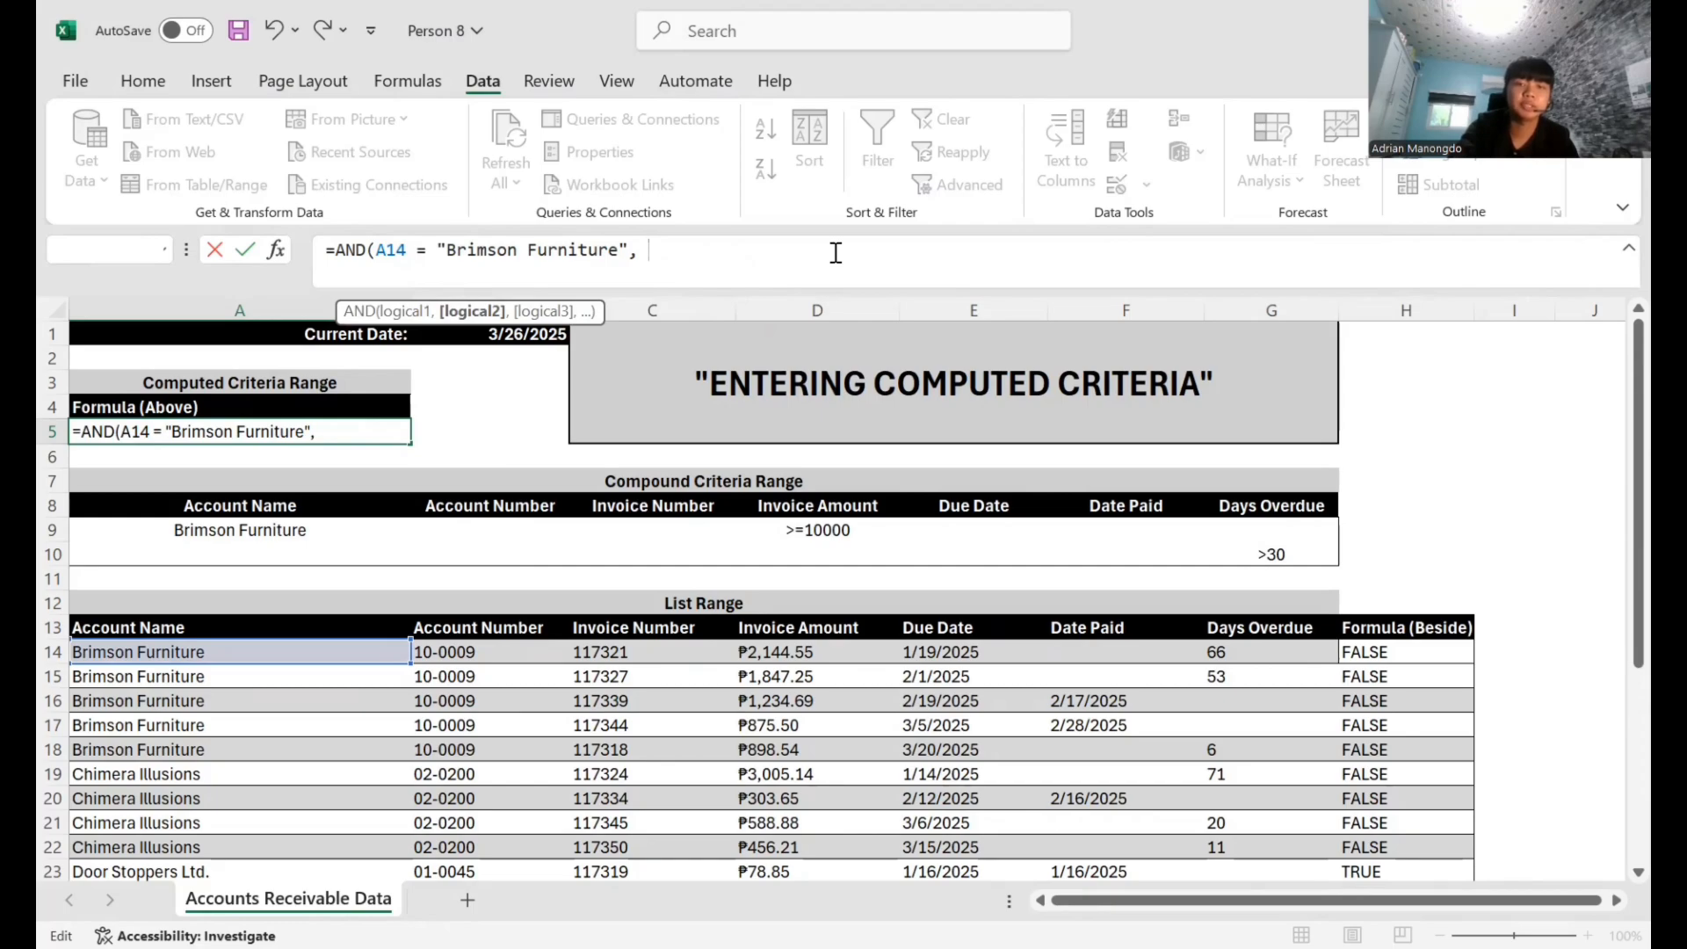
{"action": "type", "text": "OR("}
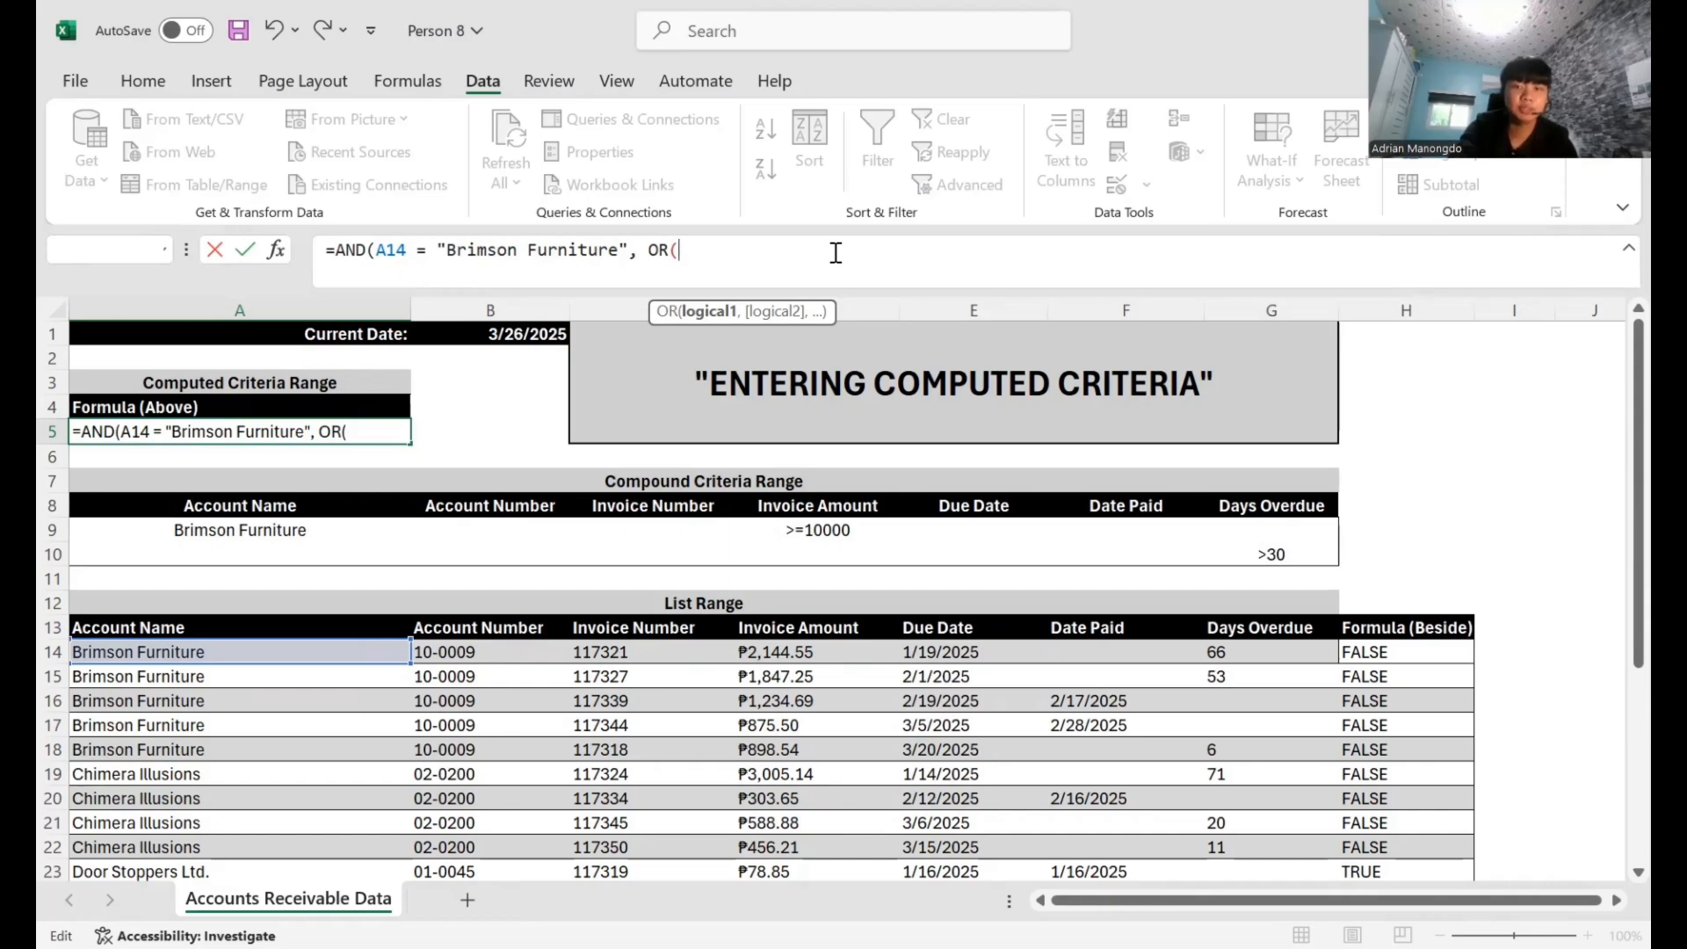
{"action": "type", "text": "D14"}
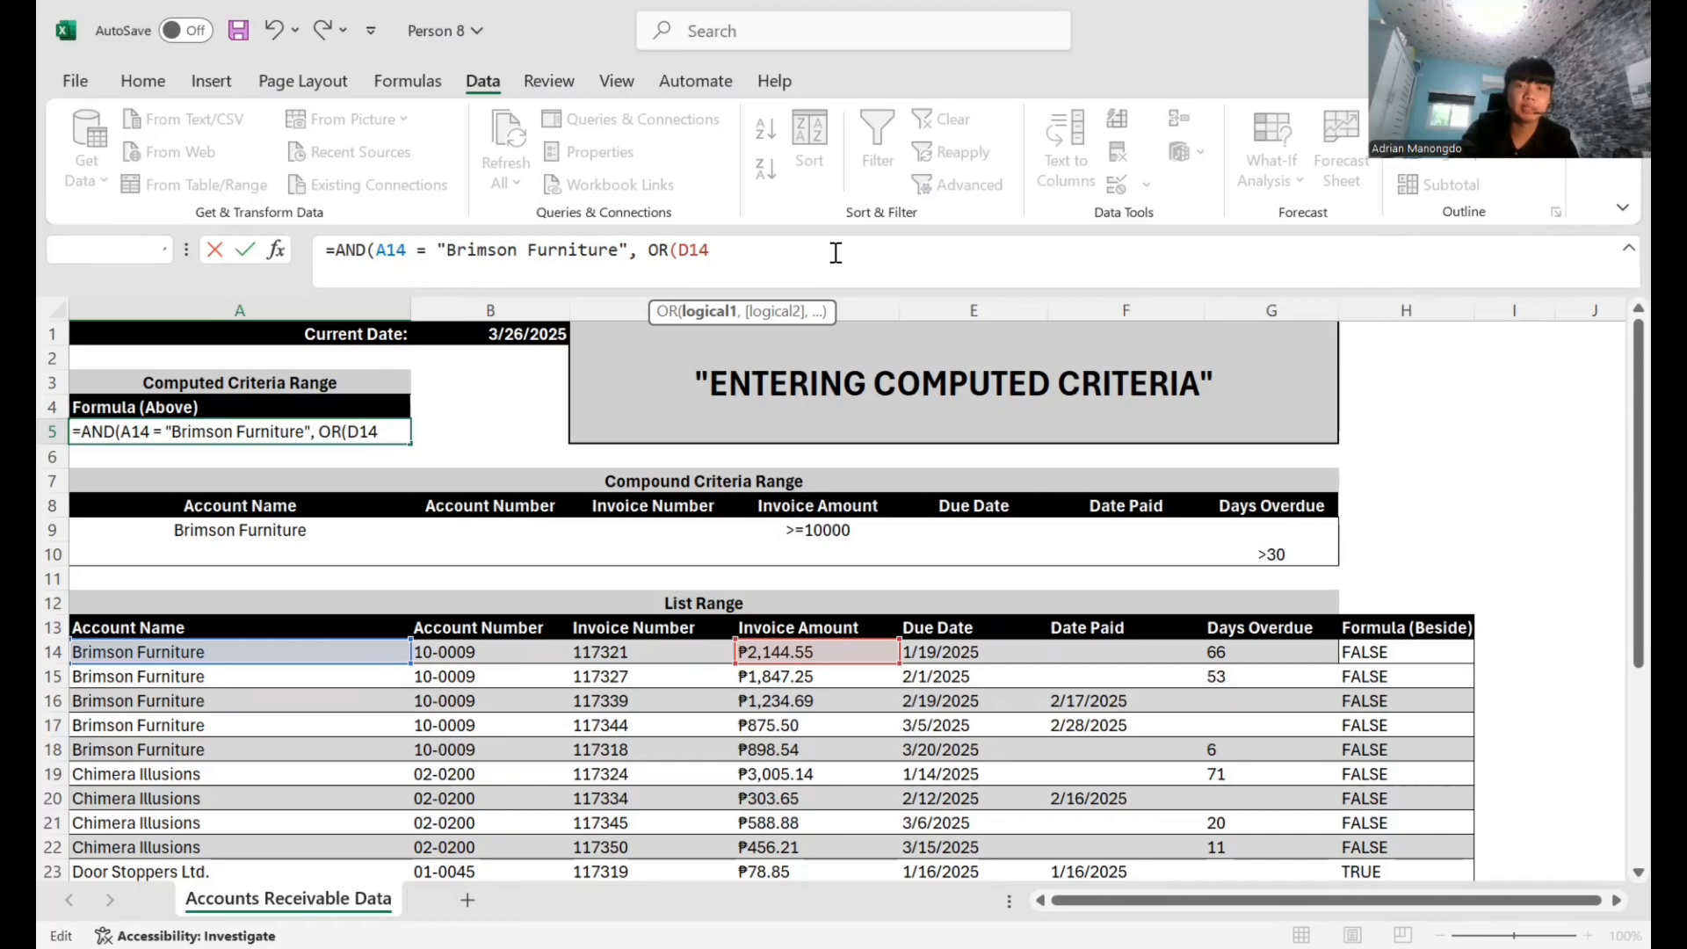
{"action": "type", "text": ">=1-"}
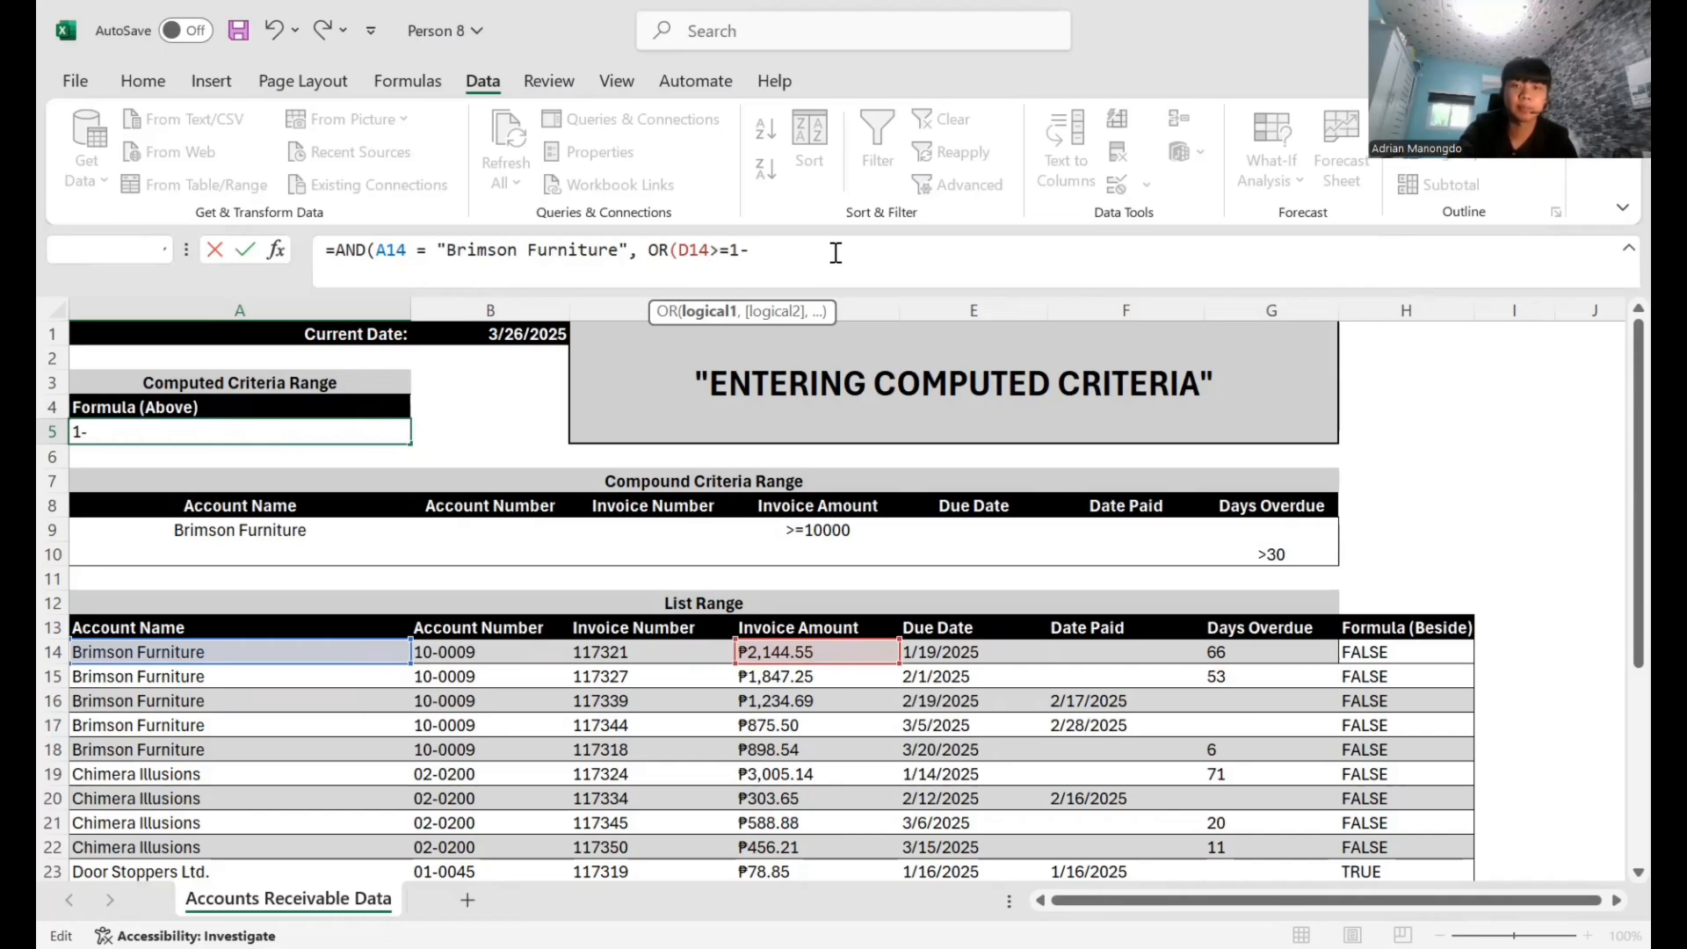
{"action": "key", "text": "BackSpace"}
{"action": "type", "text": "00"}
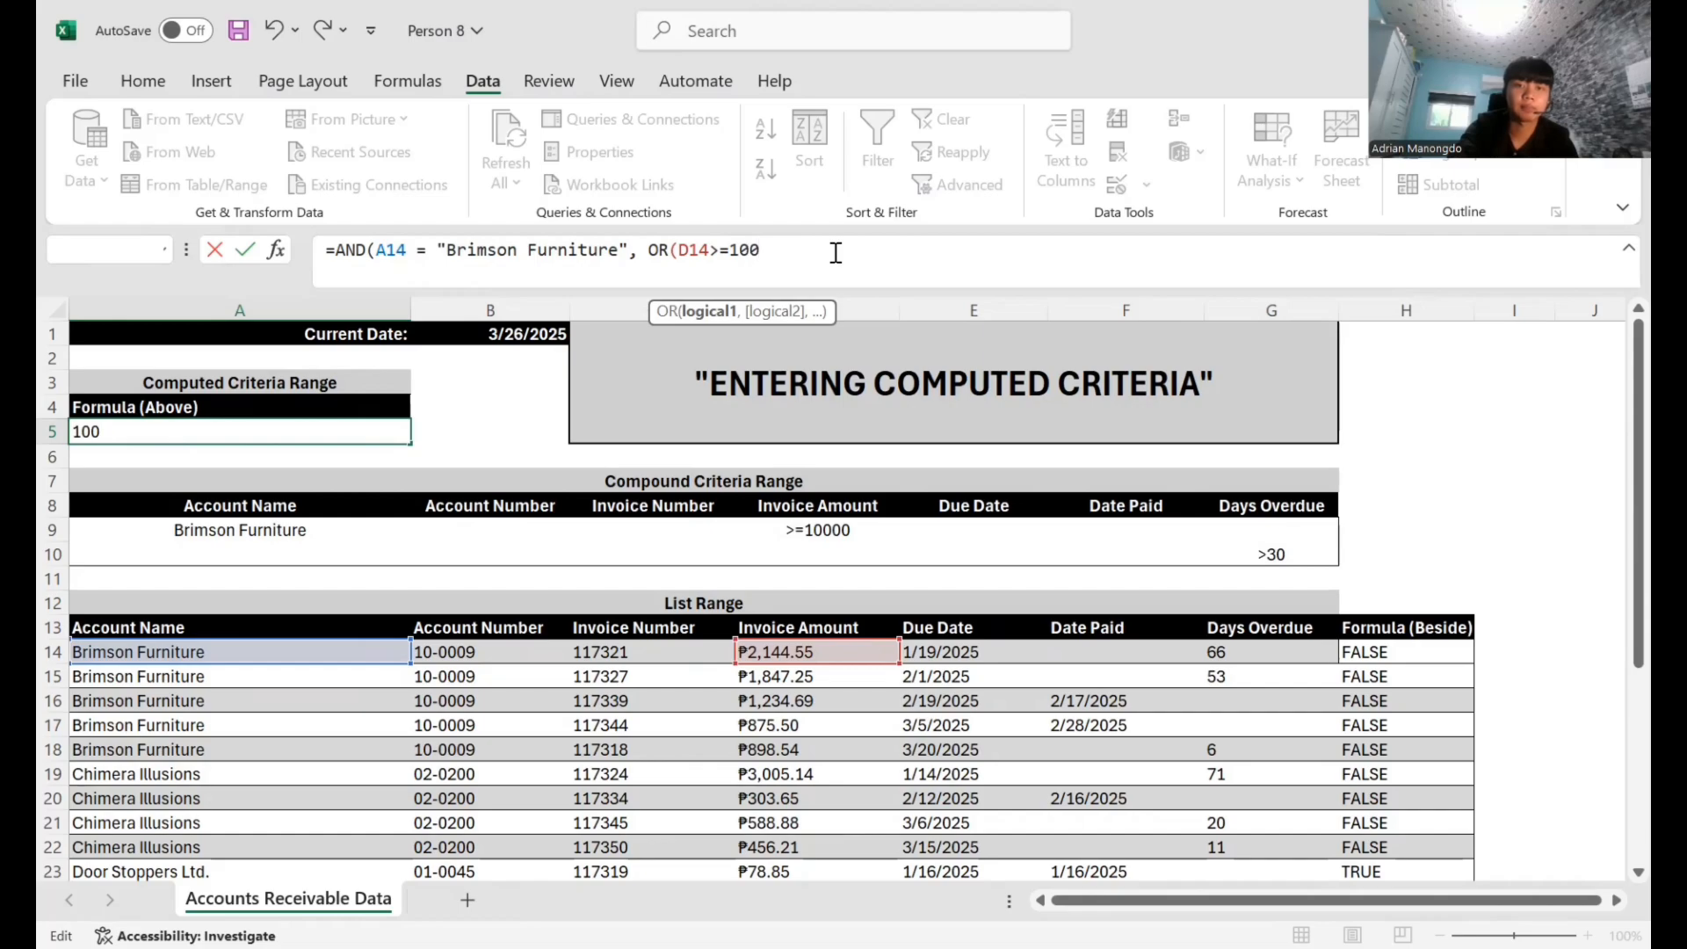
{"action": "type", "text": "00,"}
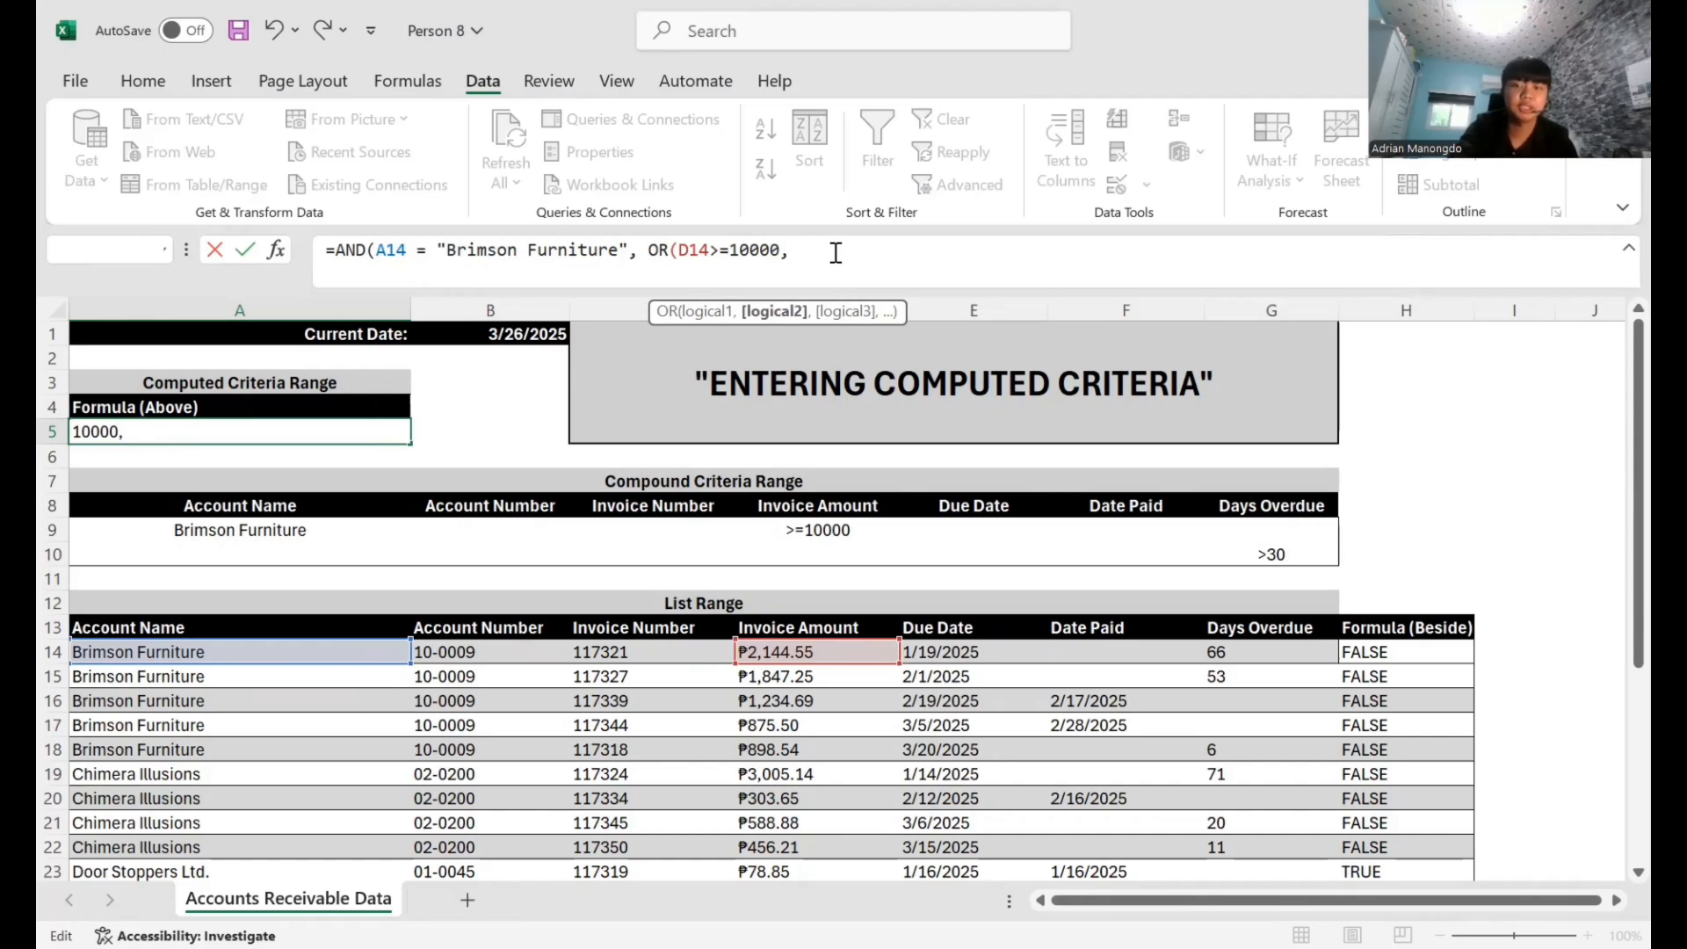
{"action": "type", "text": "G14"}
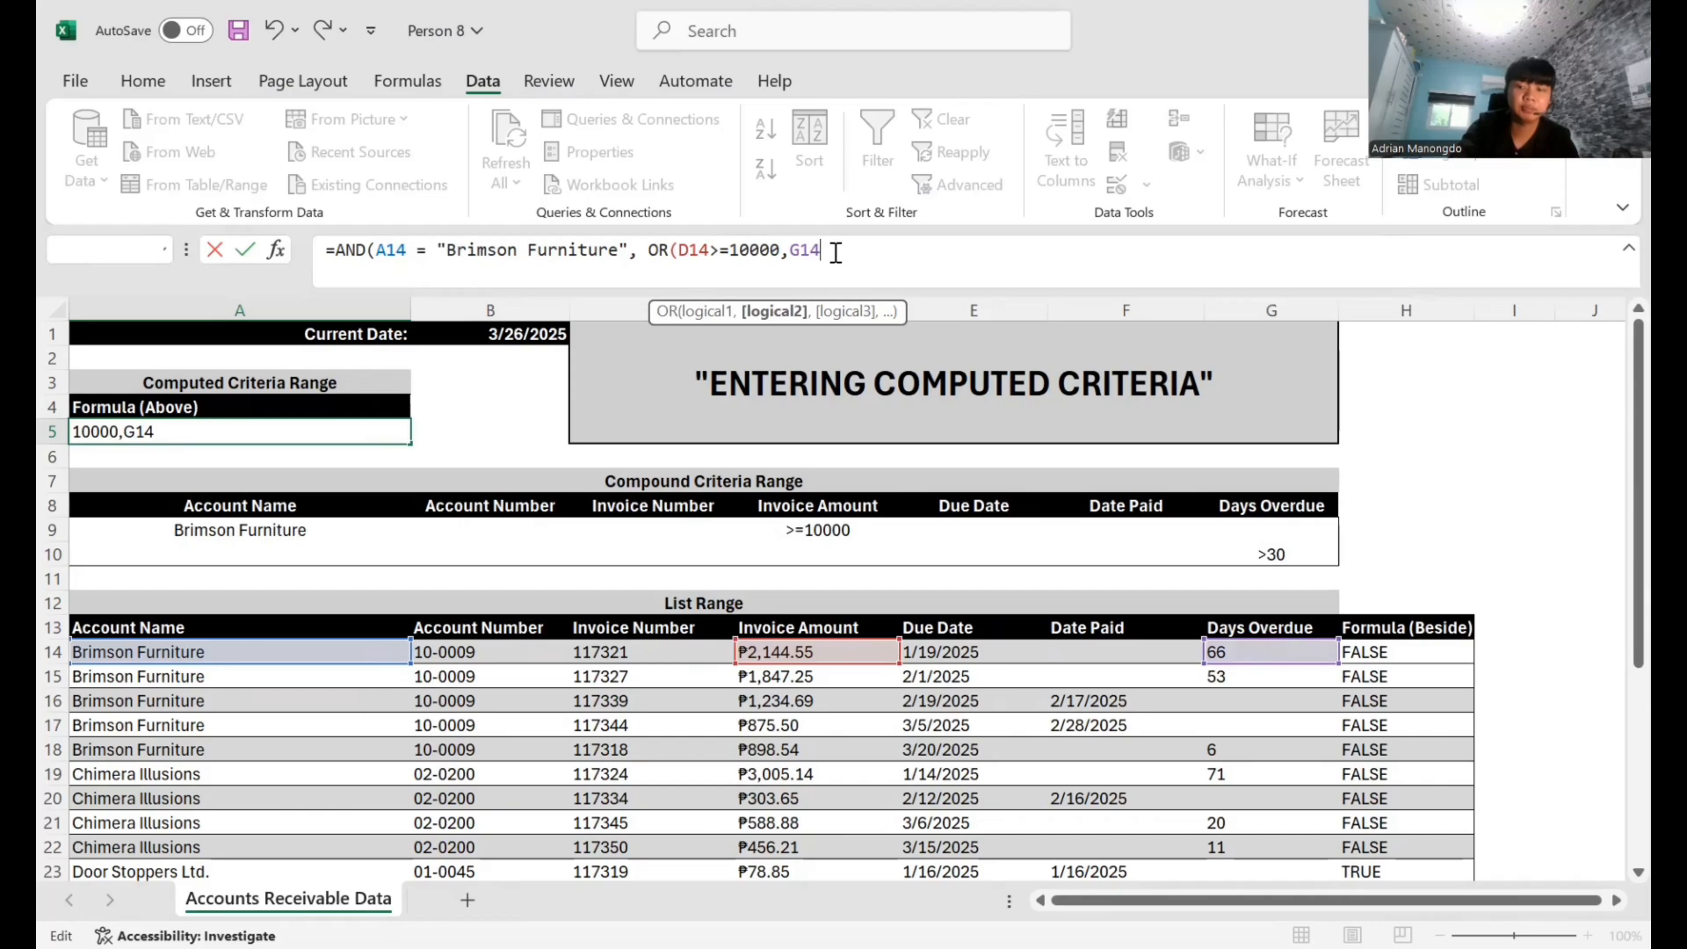
{"action": "type", "text": ">30"}
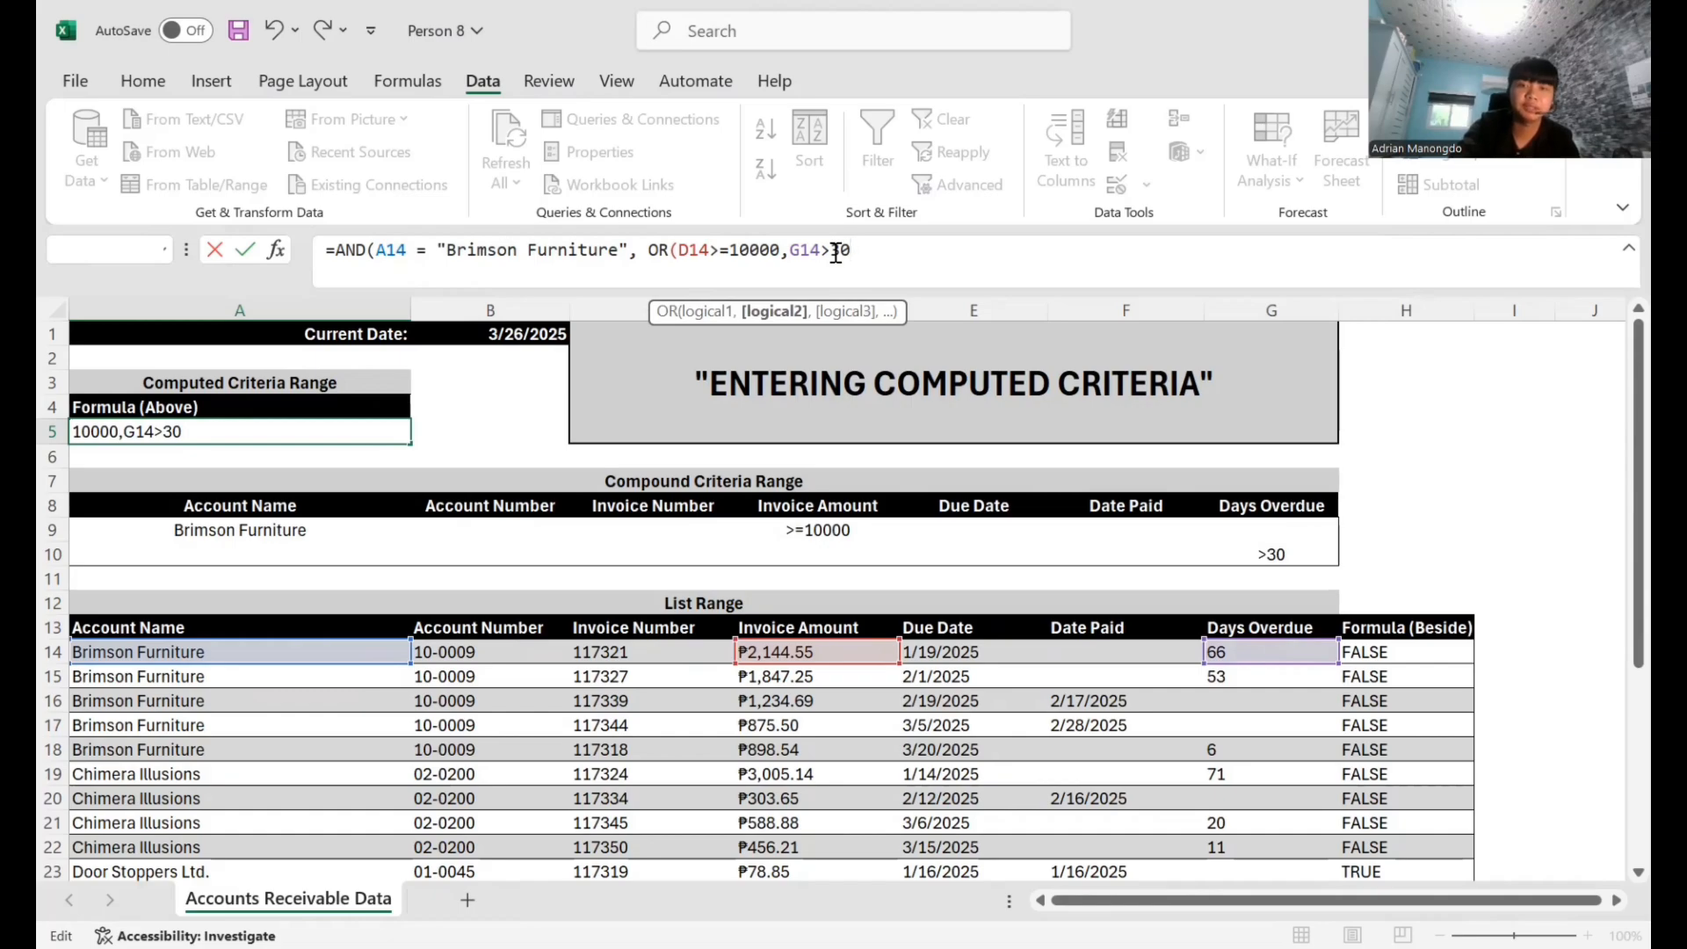
{"action": "type", "text": "))"}
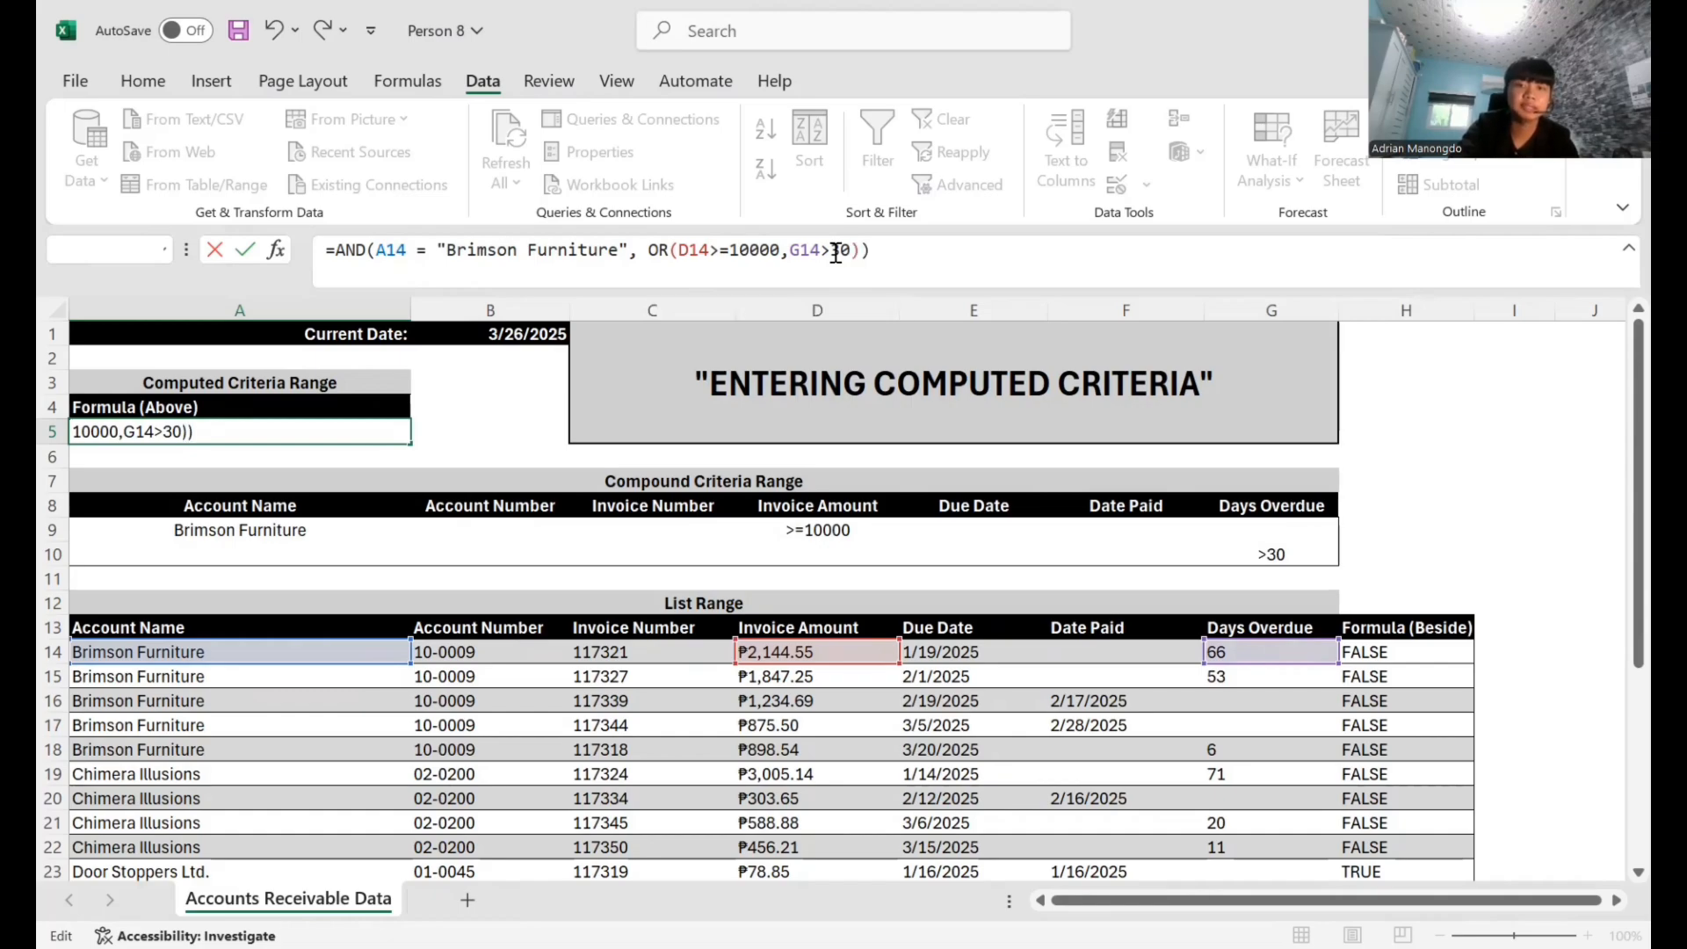
{"action": "left_click", "coordinate": [366, 427]}
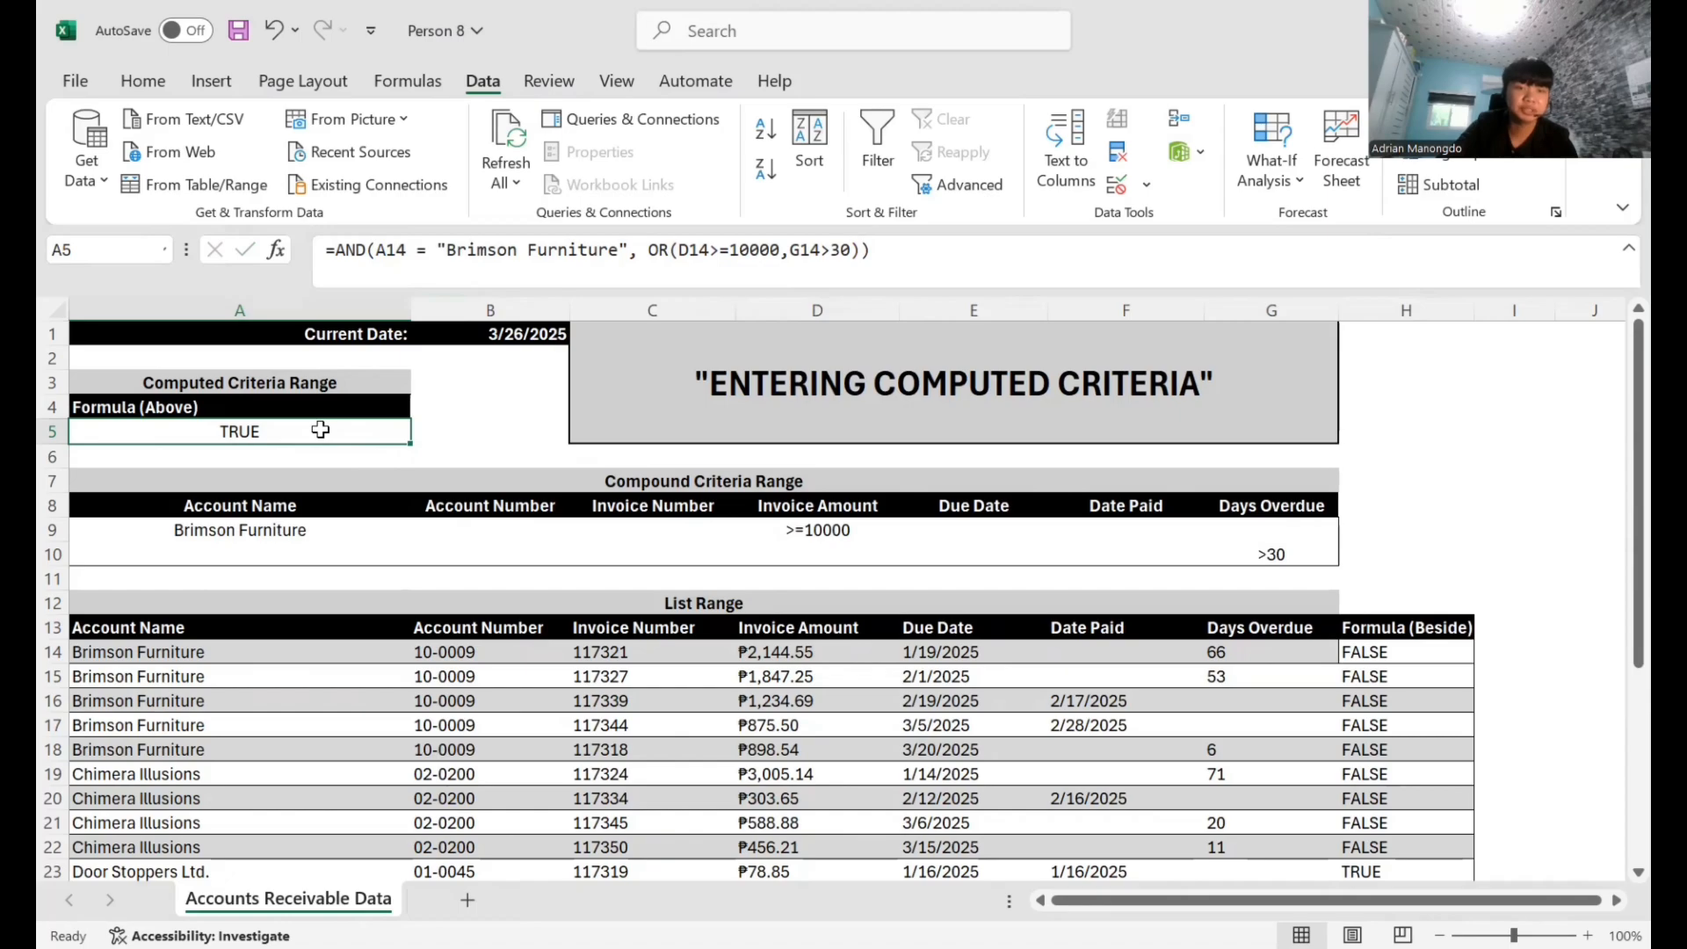
- Examine the list cells A14, D14 and G14 that the computed criteria formula in A5 refers to
{"action": "left_click", "coordinate": [192, 652]}
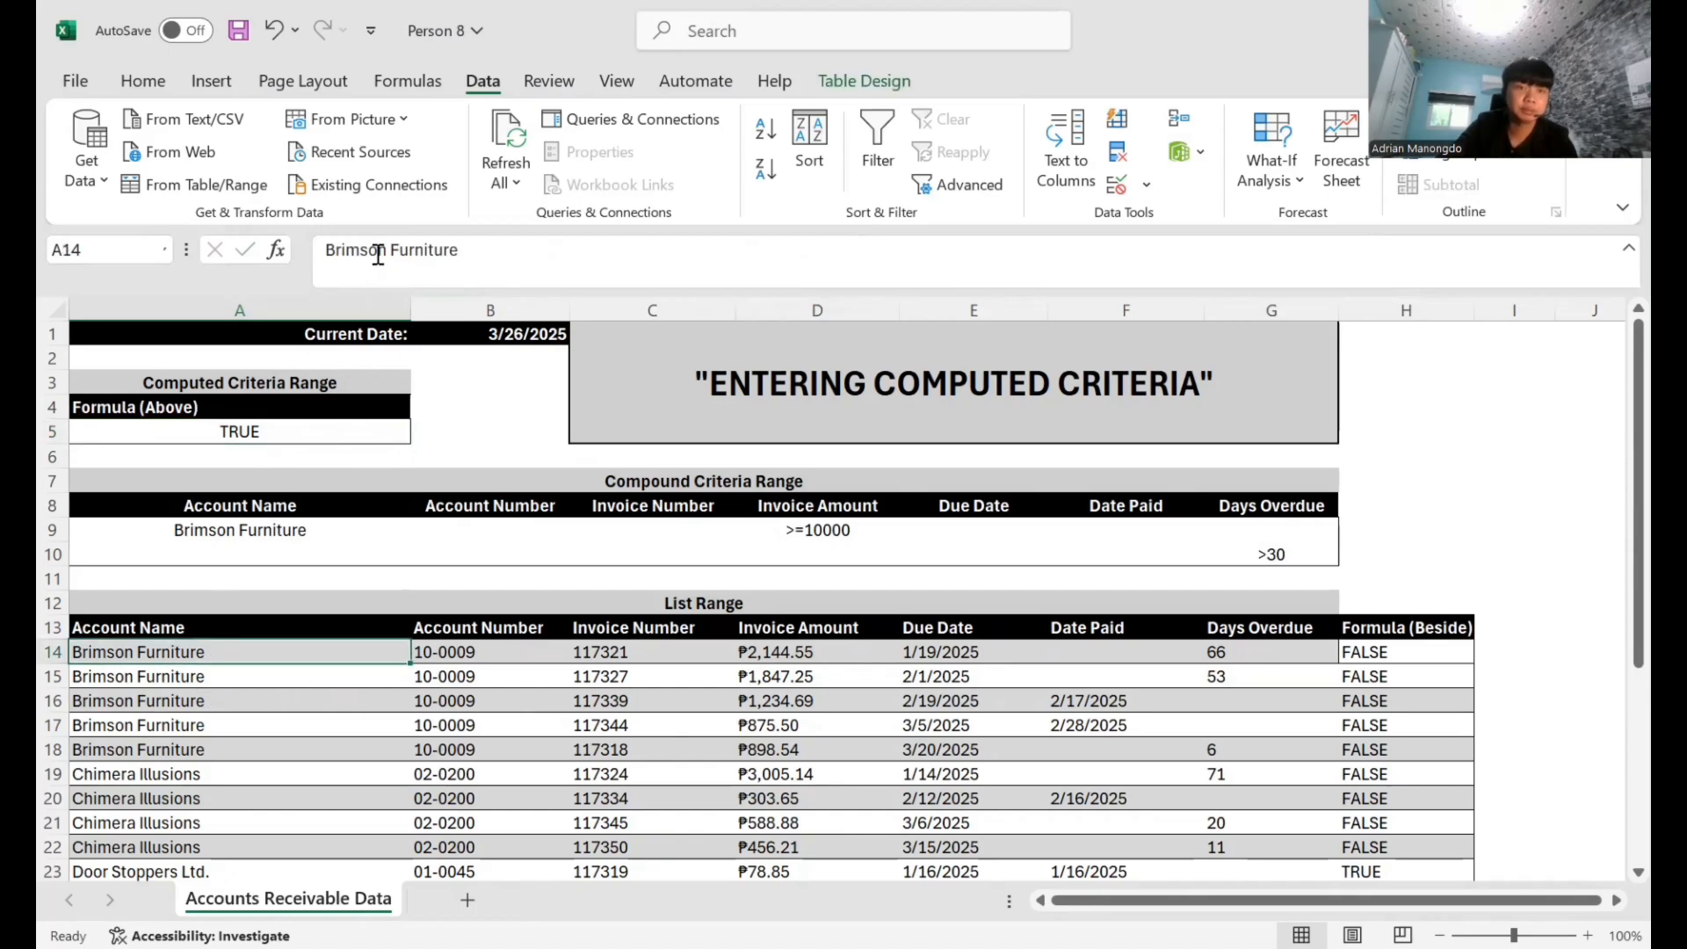
{"action": "left_click", "coordinate": [249, 448]}
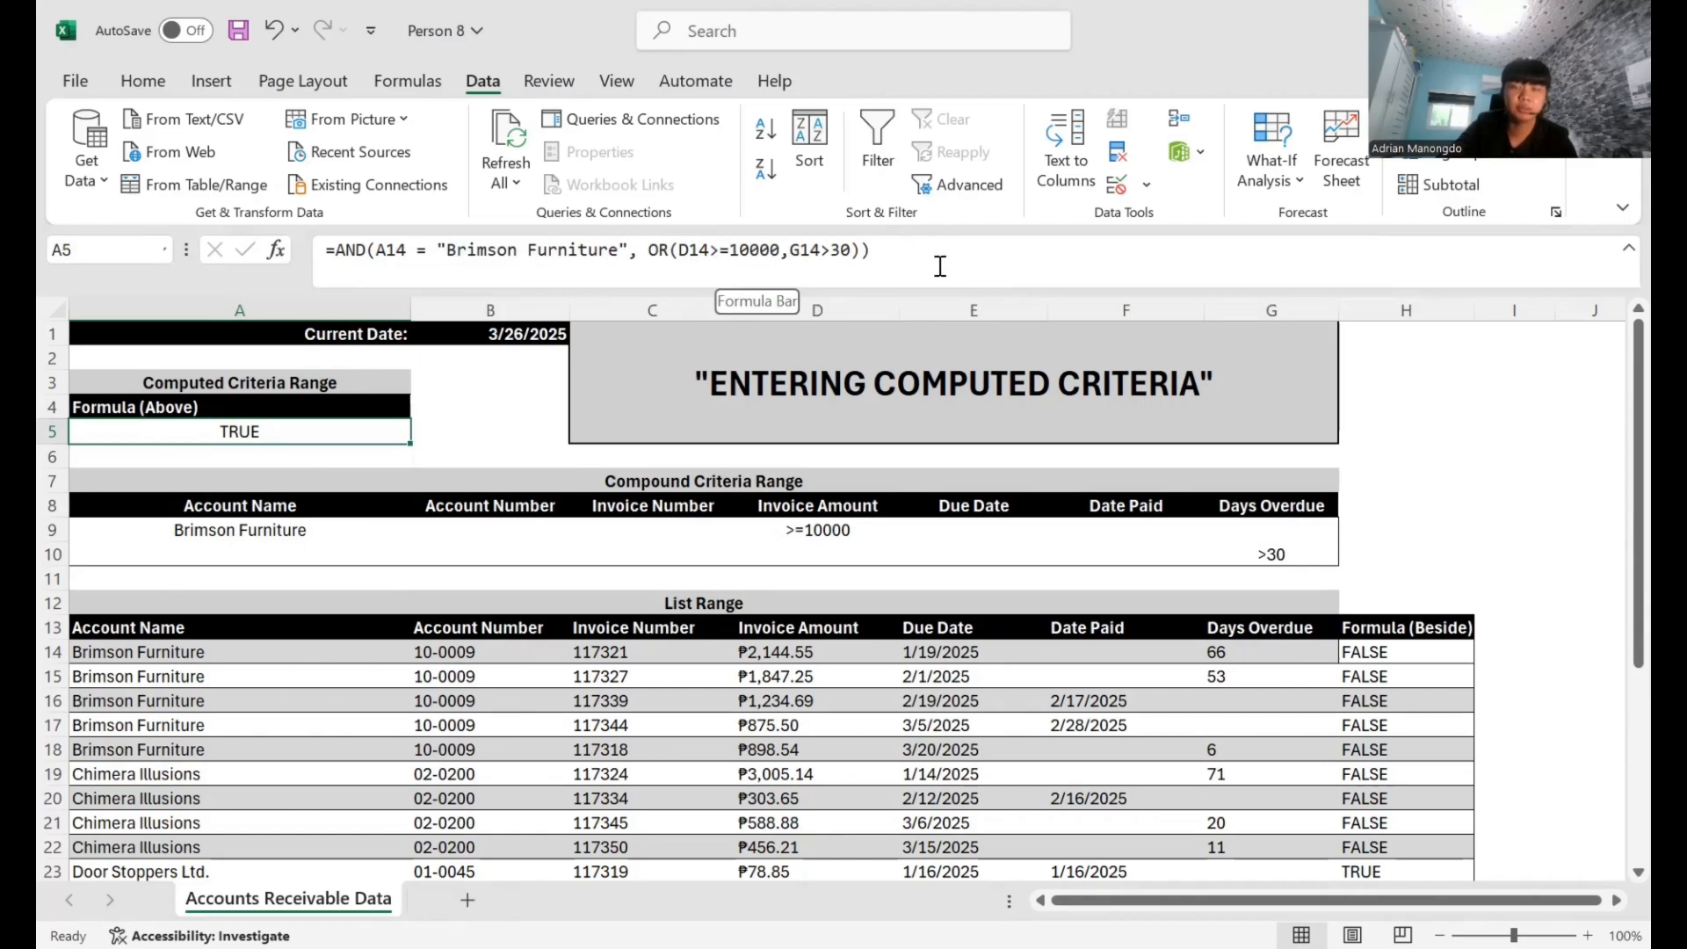
{"action": "left_click", "coordinate": [830, 652]}
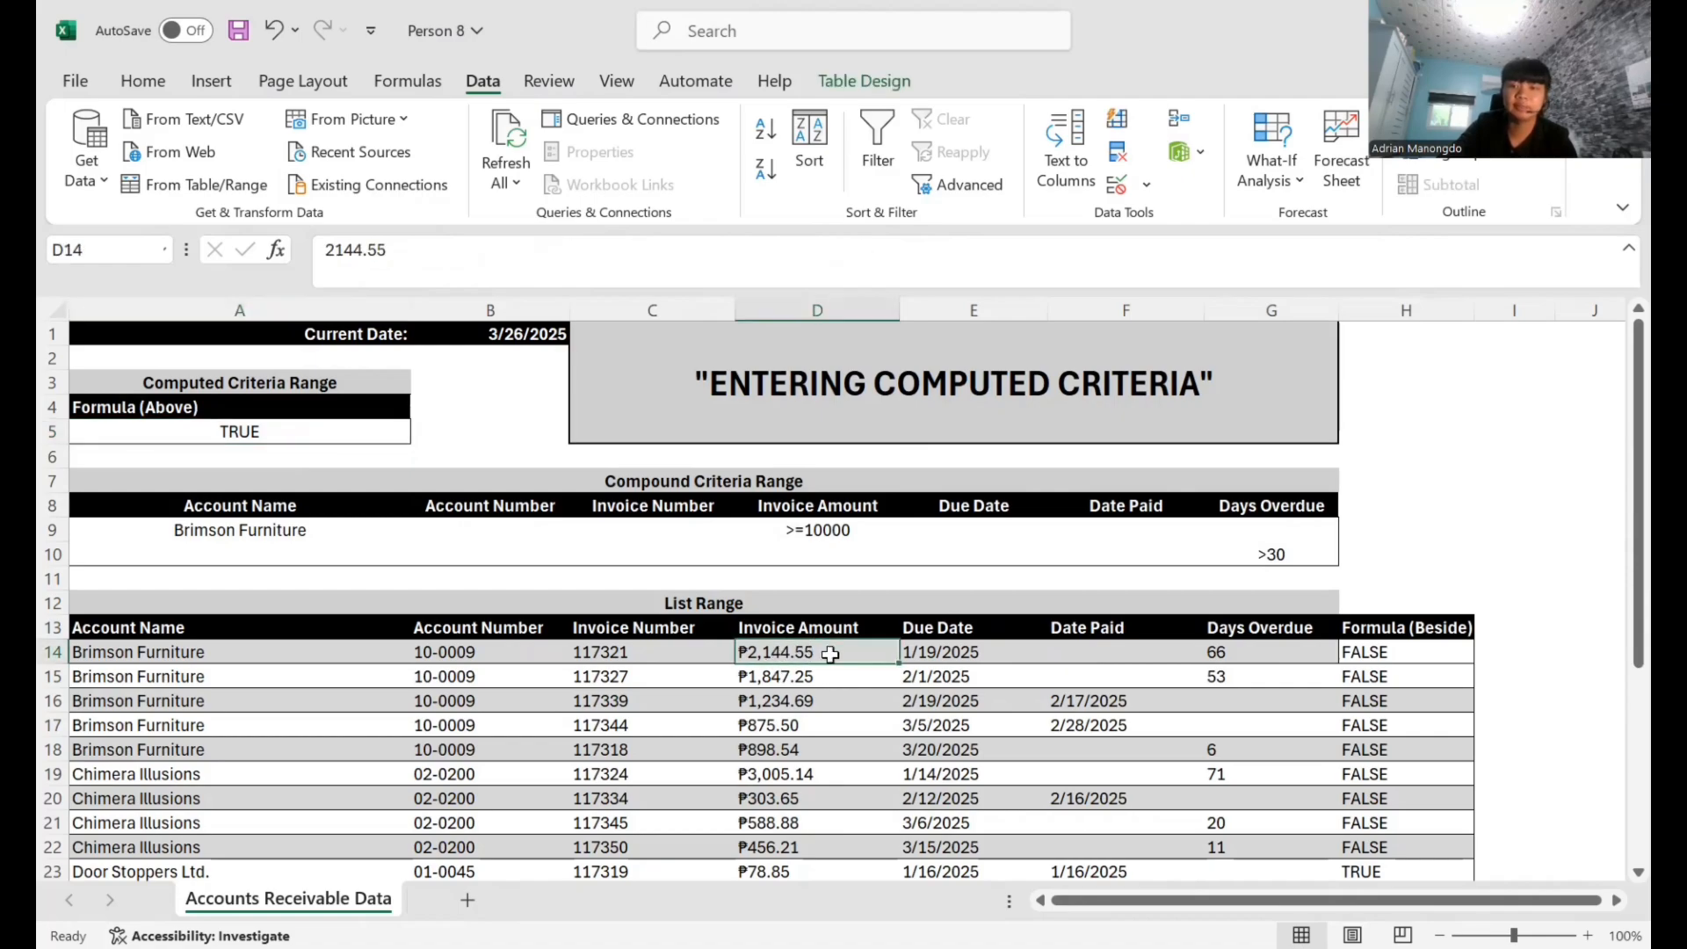
{"action": "left_click", "coordinate": [1246, 651]}
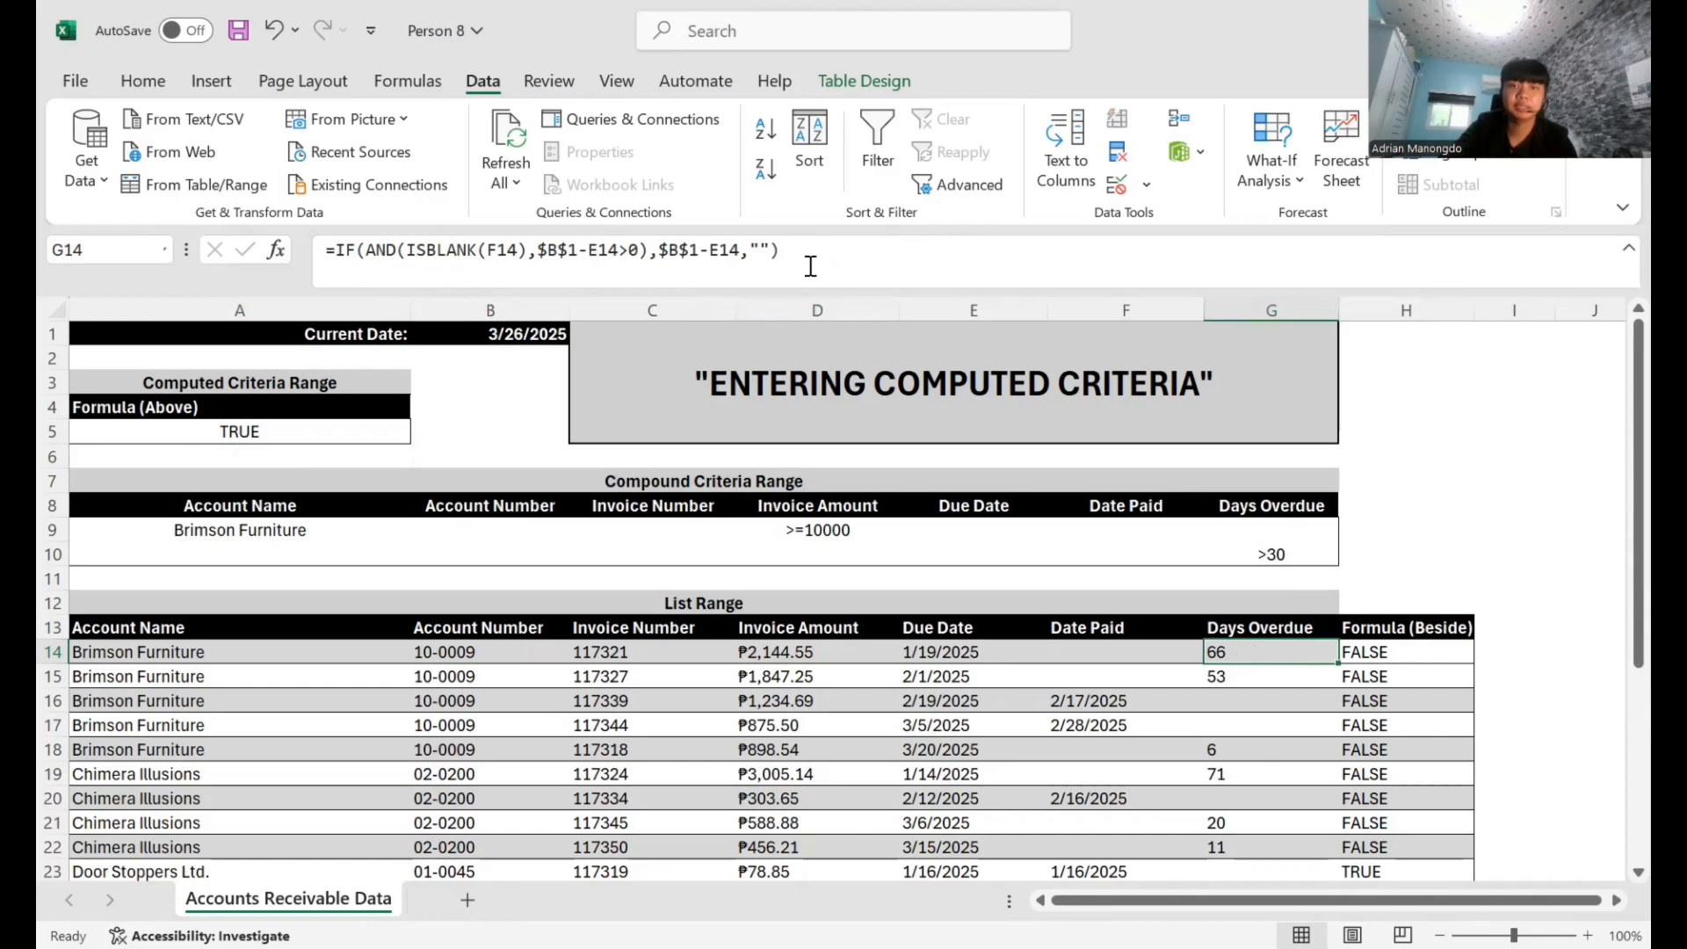
{"action": "left_click", "coordinate": [218, 431]}
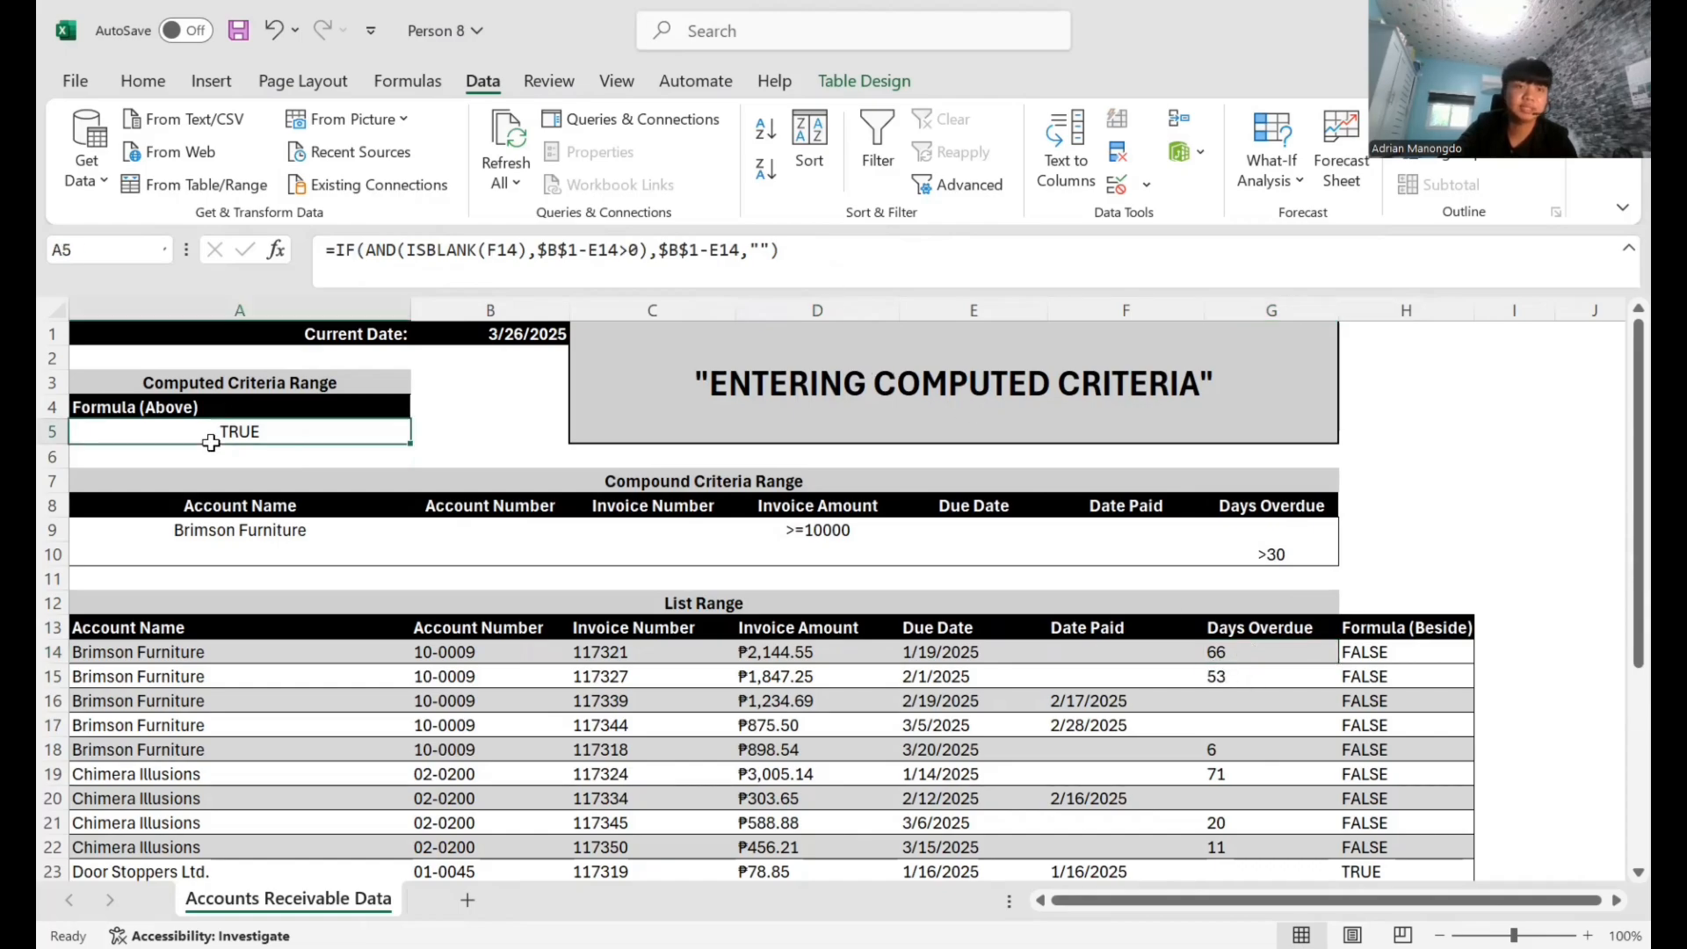
- Filter the list A13:H34 in place with an Advanced Filter using criteria range A4:A5, and check the matching records against the formula
{"action": "left_click", "coordinate": [1260, 722]}
{"action": "scroll", "coordinate": [1260, 697], "scroll_direction": "down", "scroll_amount": 1}
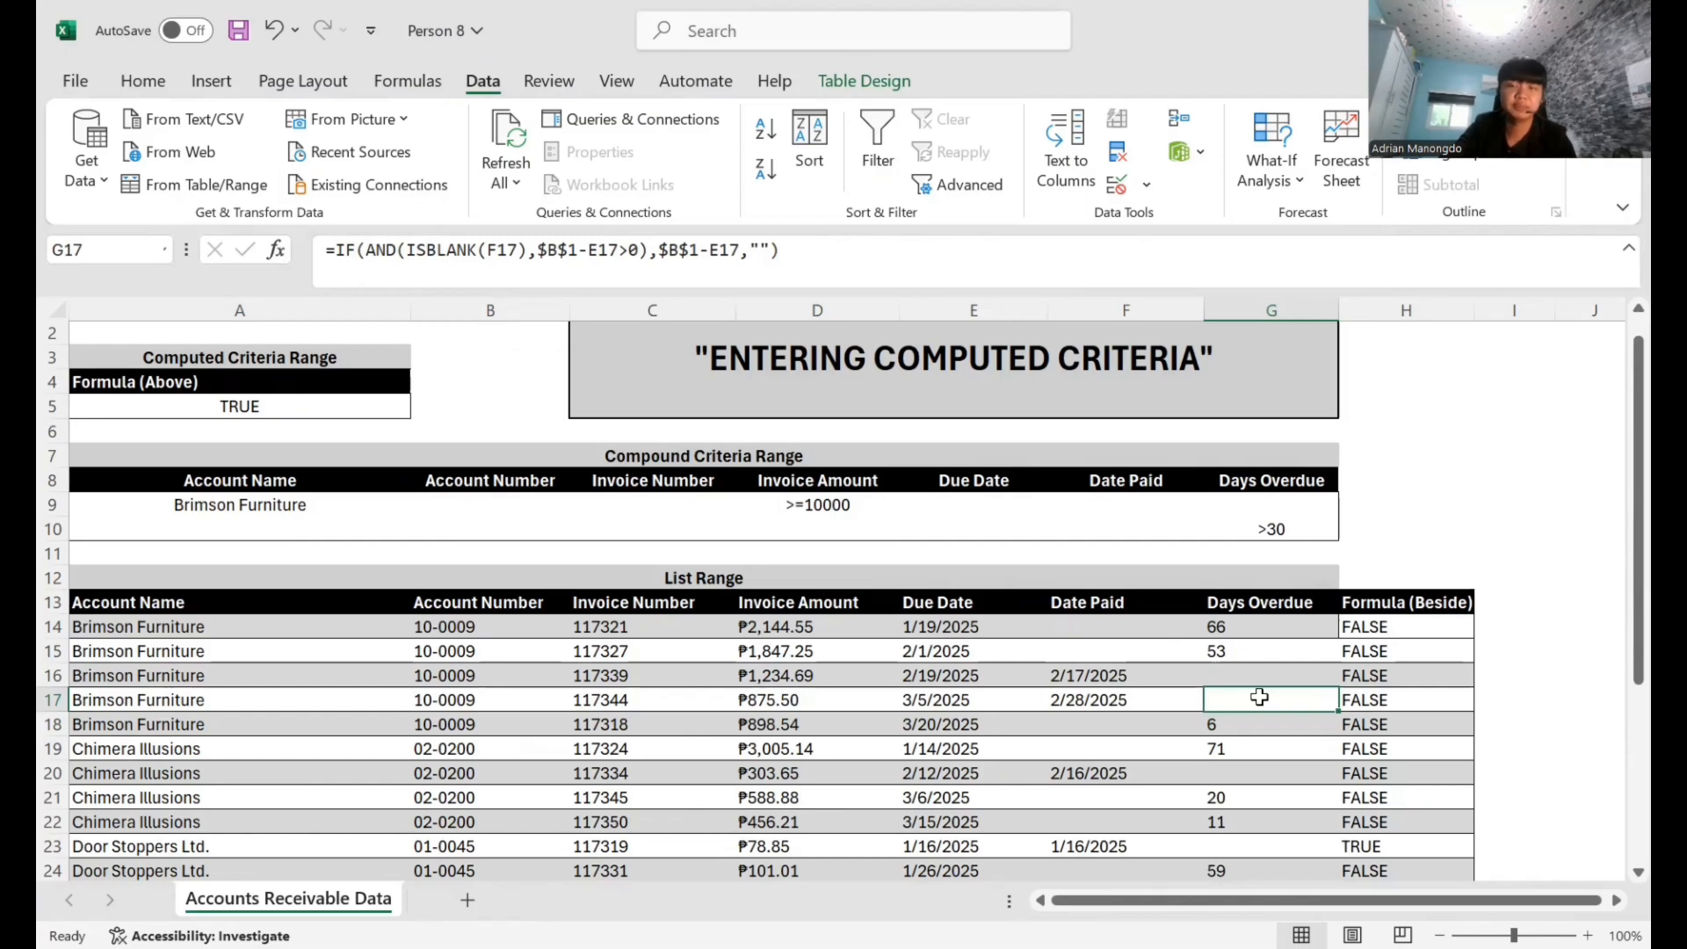
{"action": "key", "text": "alt"}
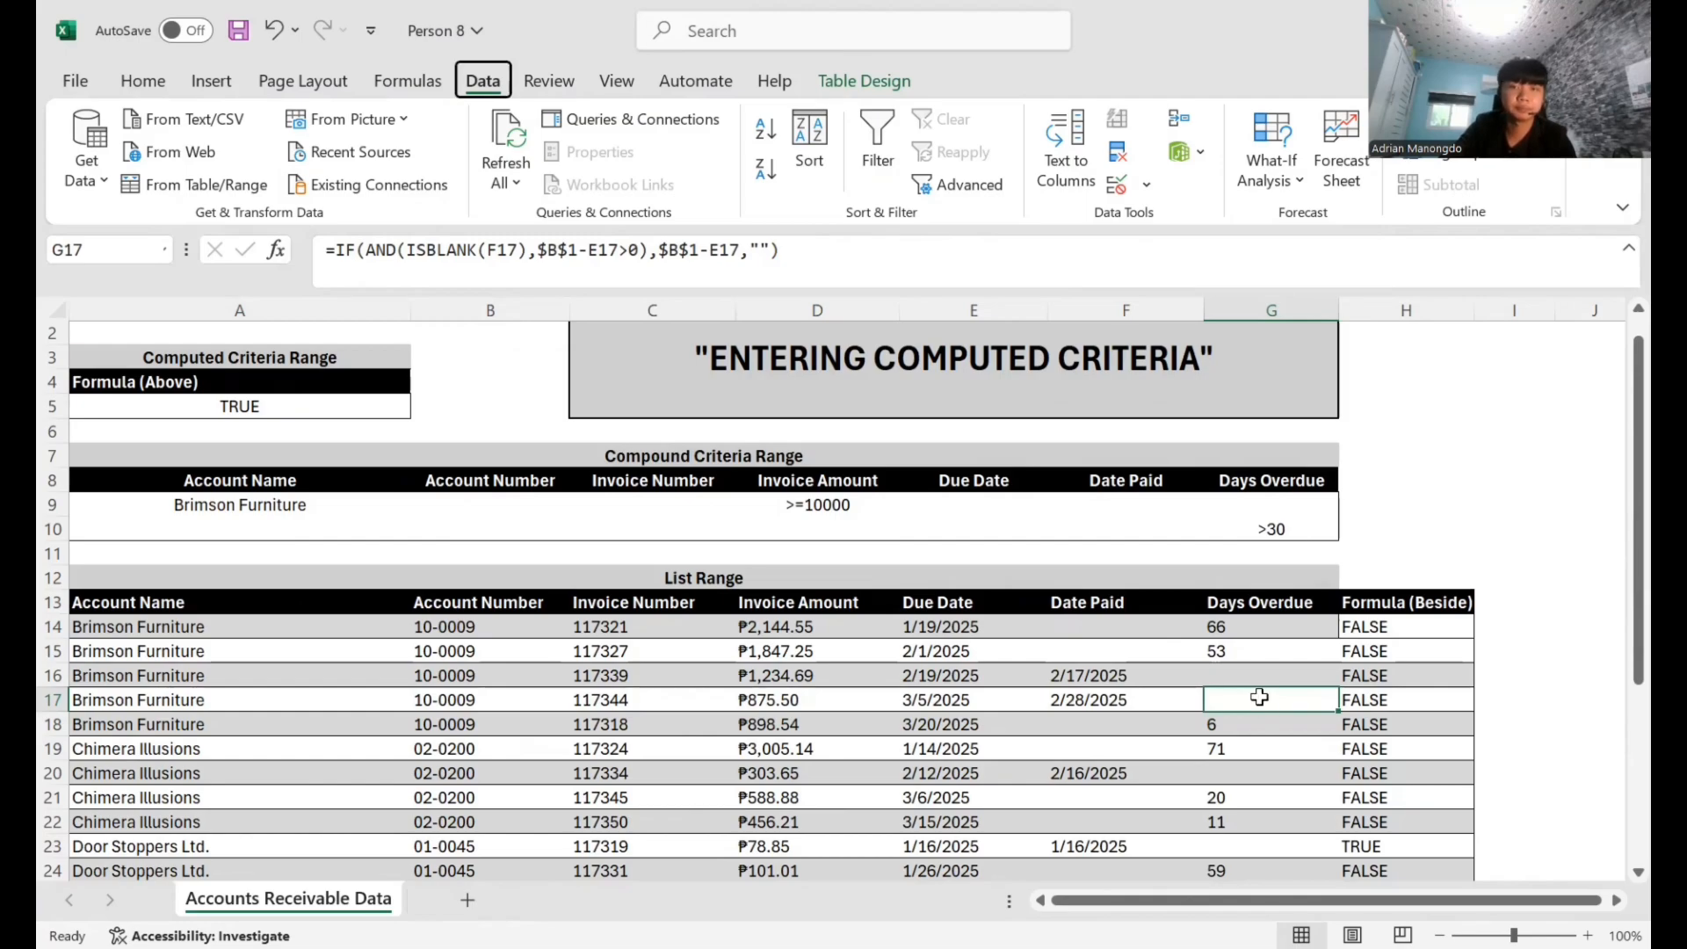
{"action": "key", "text": "a"}
{"action": "key", "text": "q"}
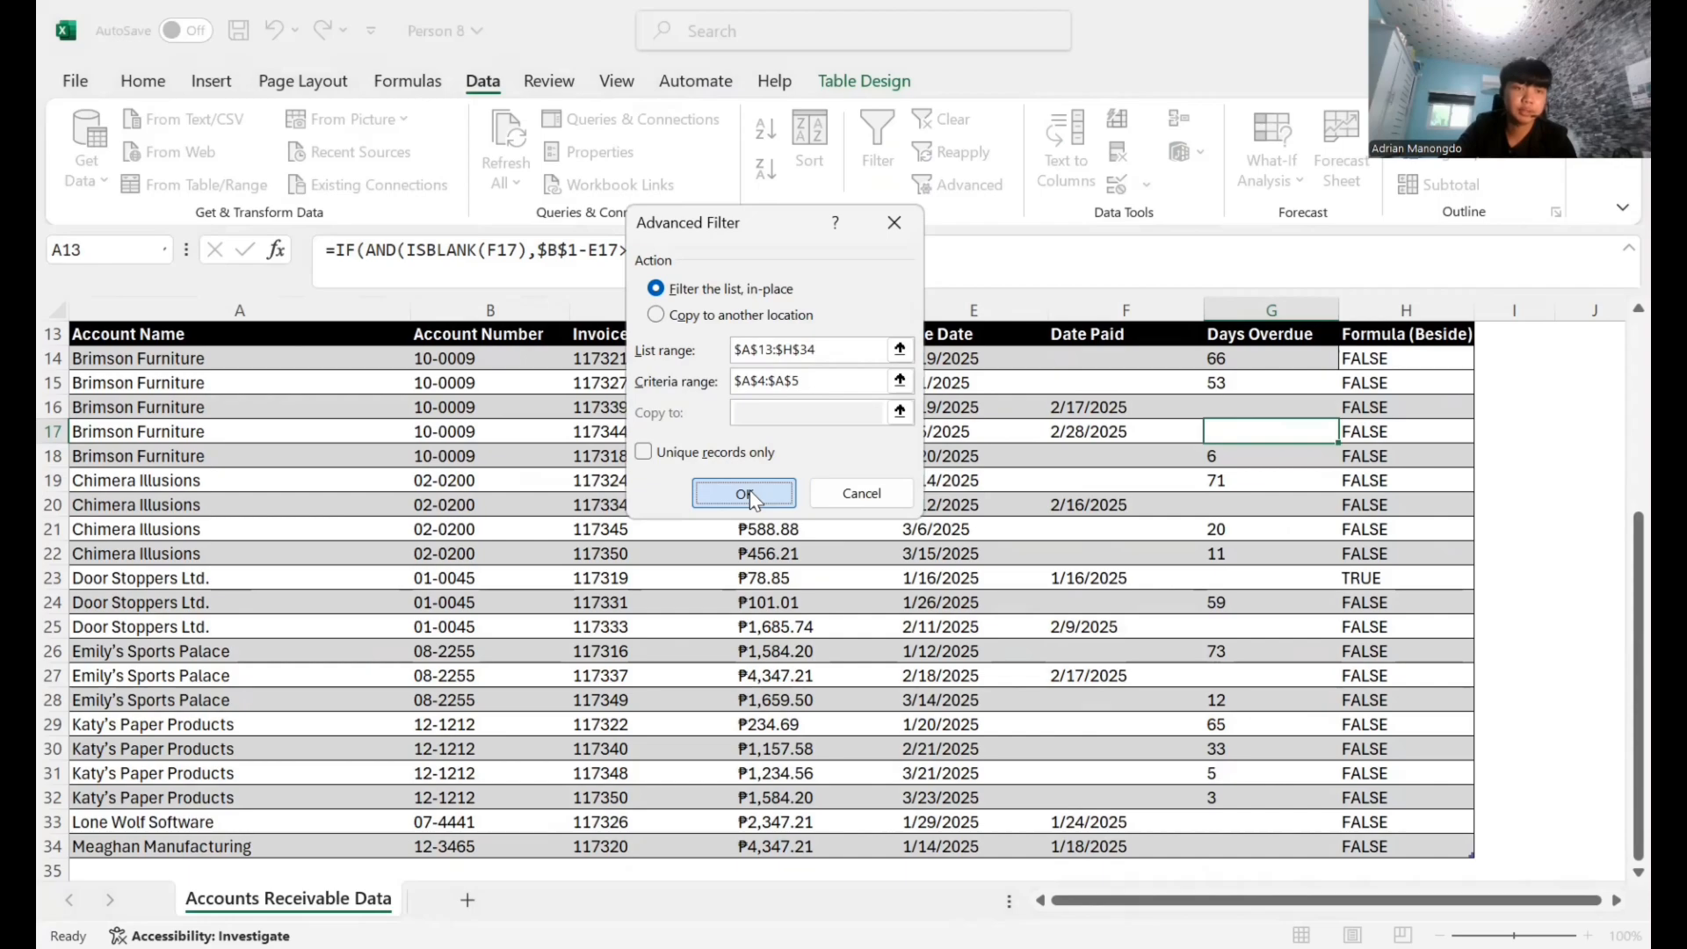
{"action": "left_click", "coordinate": [750, 491]}
{"action": "left_click", "coordinate": [182, 653]}
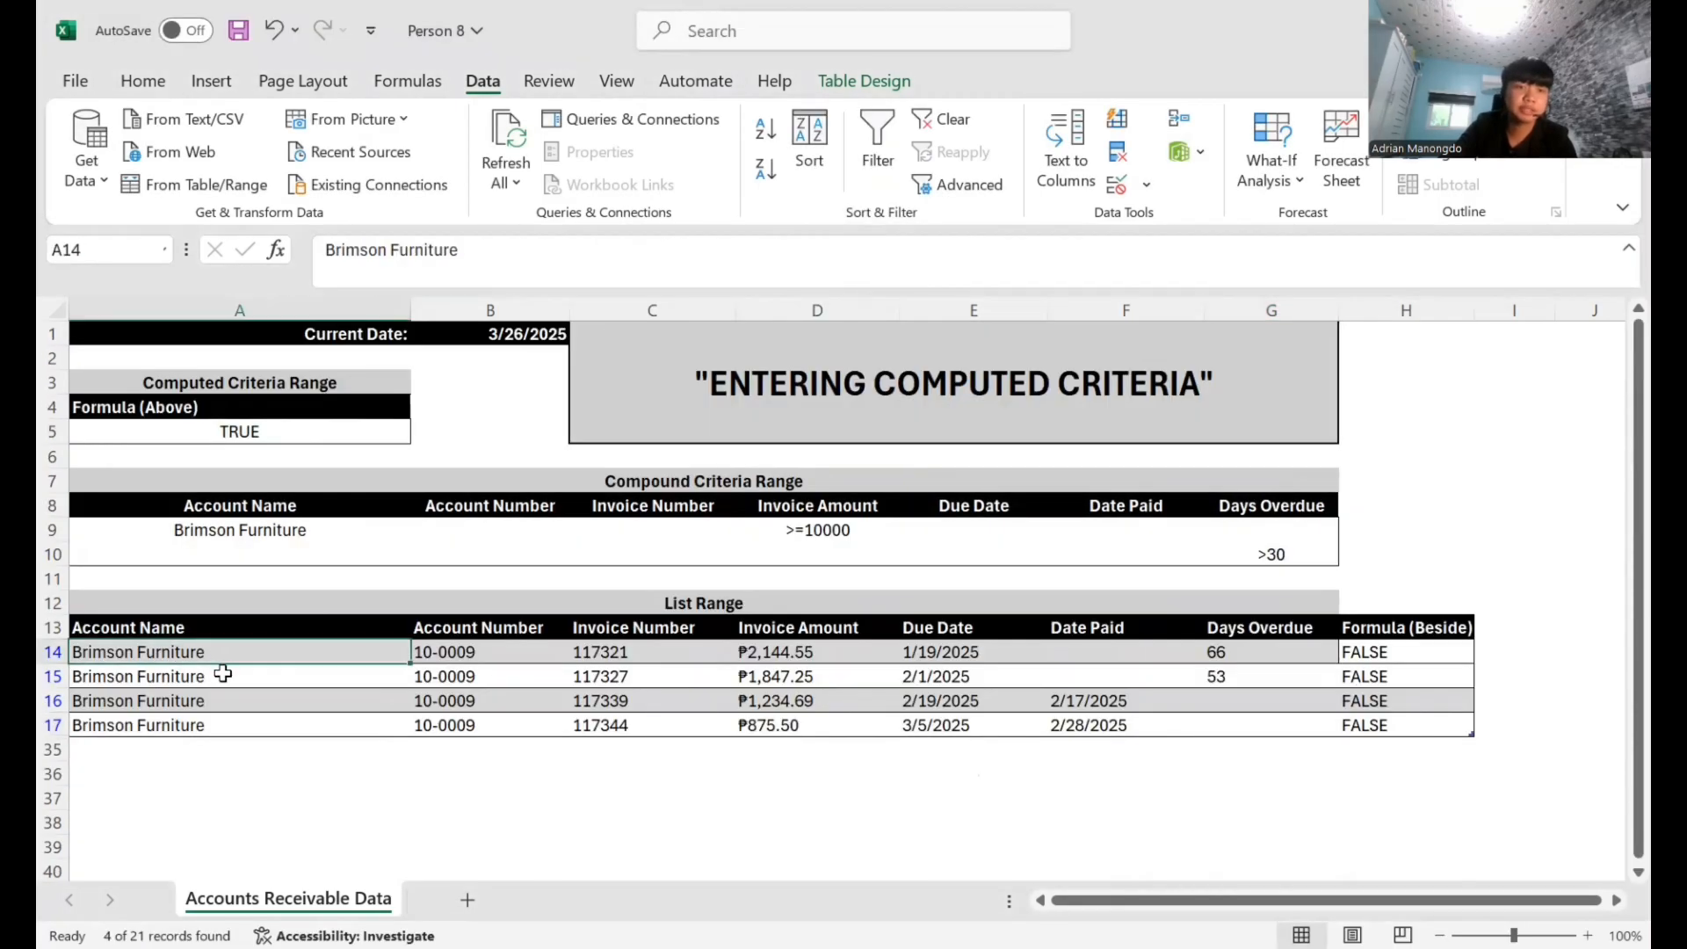
{"action": "left_click", "coordinate": [183, 698]}
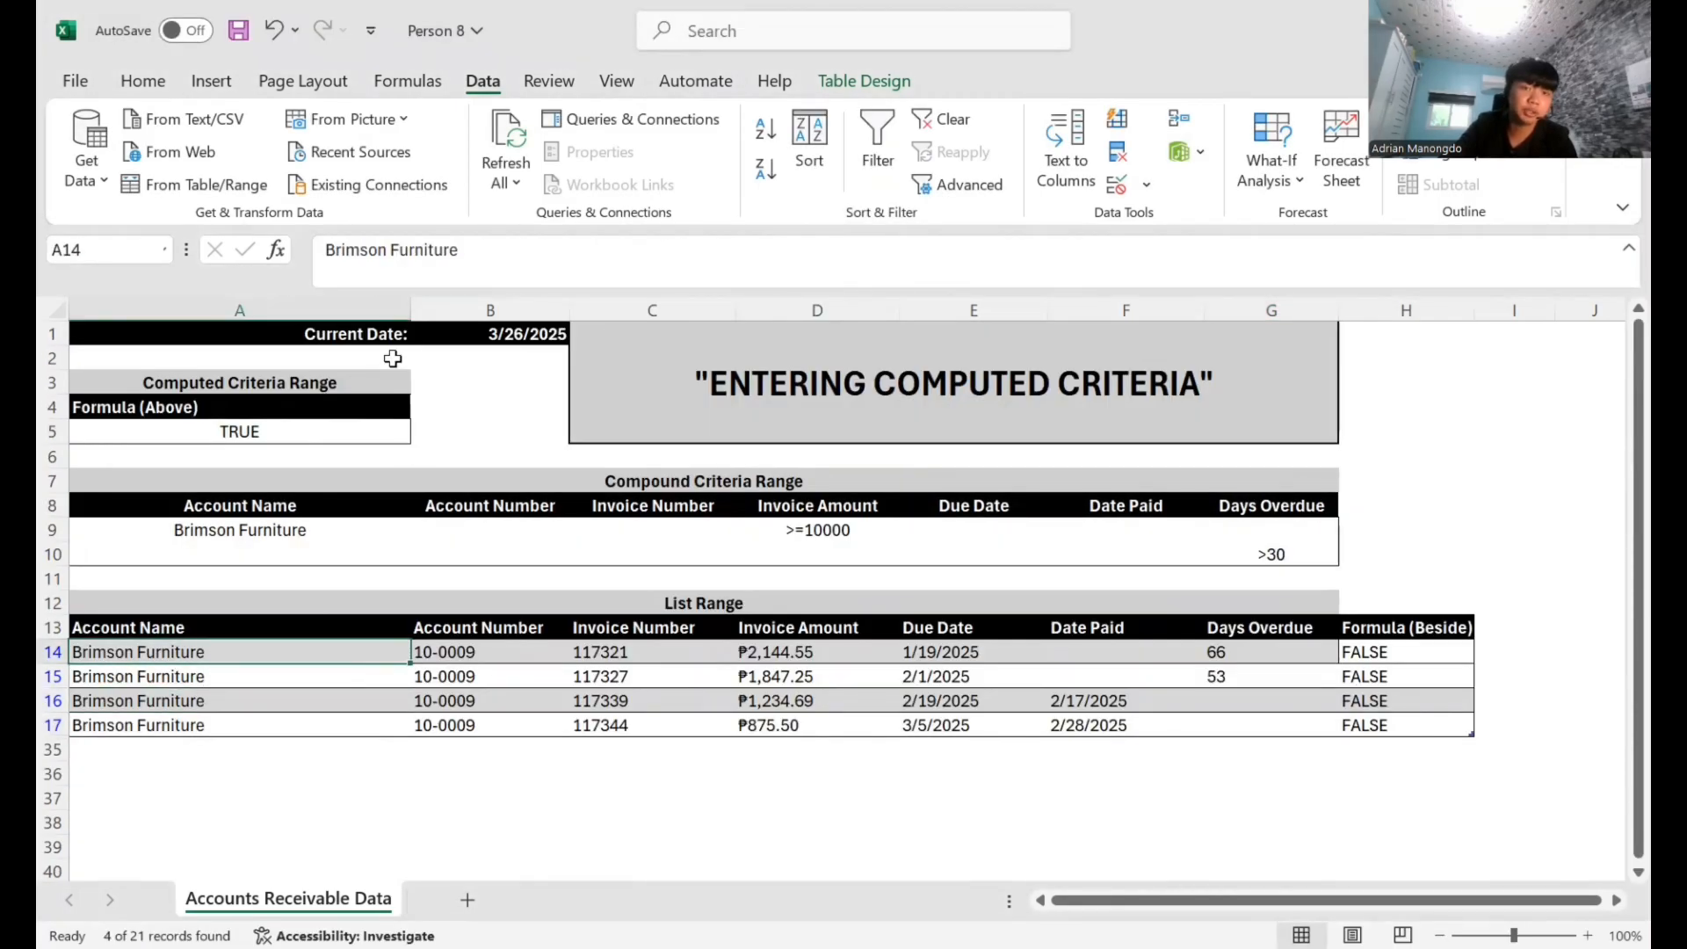
{"action": "left_click", "coordinate": [231, 431]}
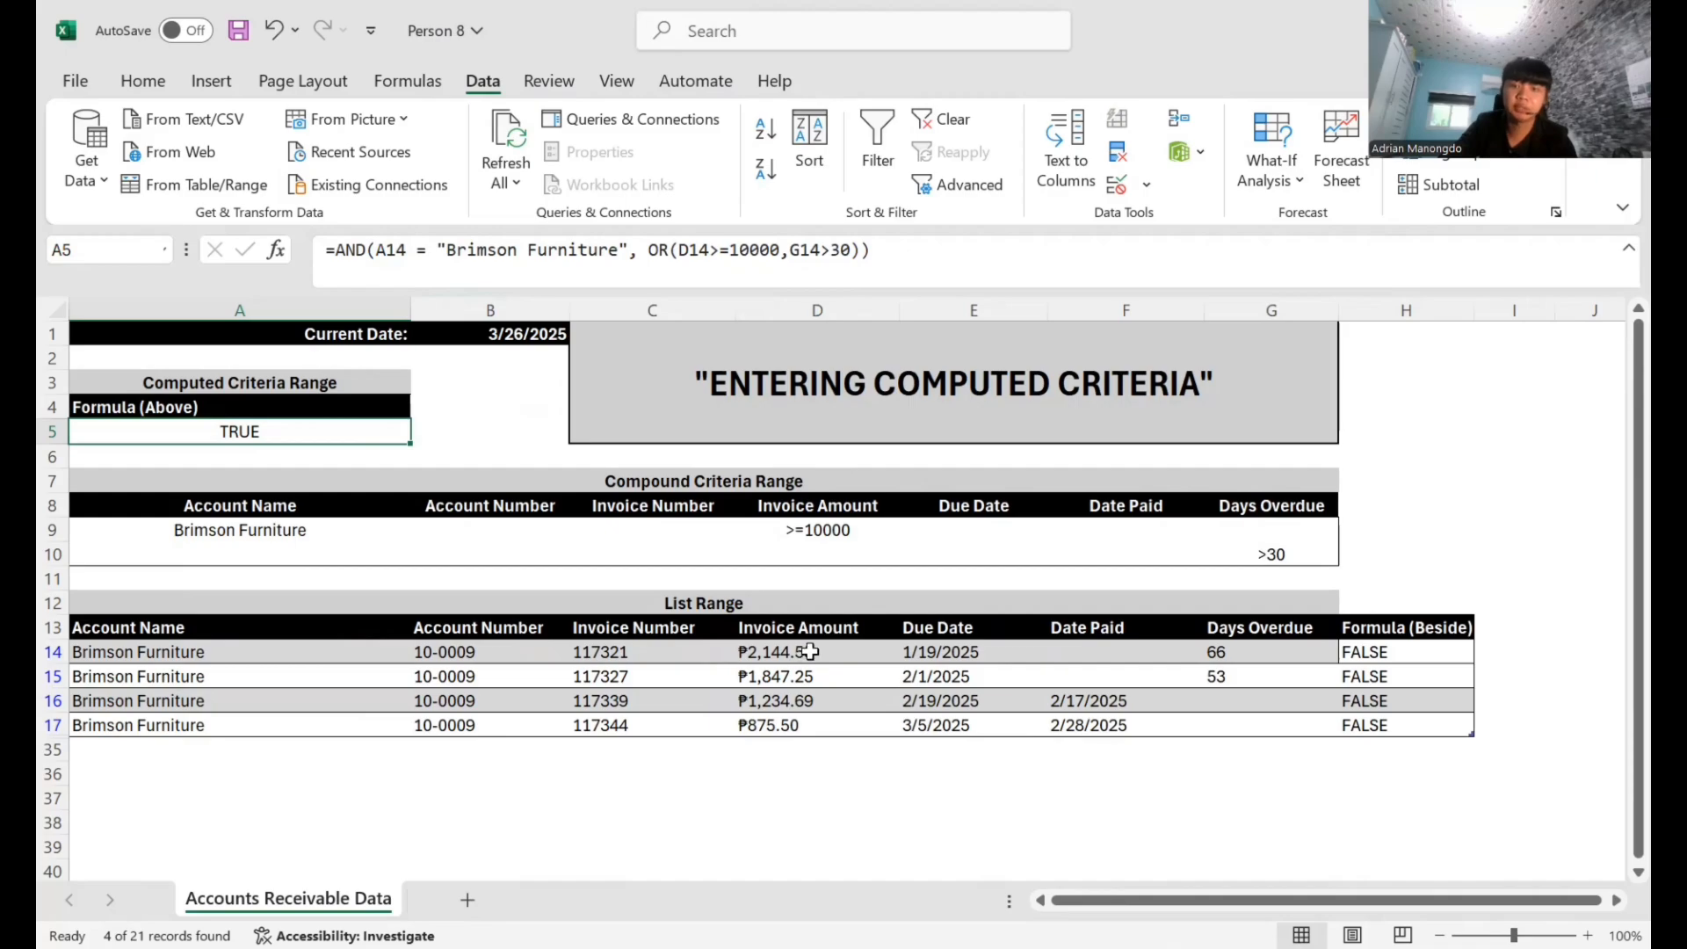
- Examine the AND/OR formula in A5 and the list cells it refers to, leaving it unchanged
{"action": "left_click", "coordinate": [829, 250]}
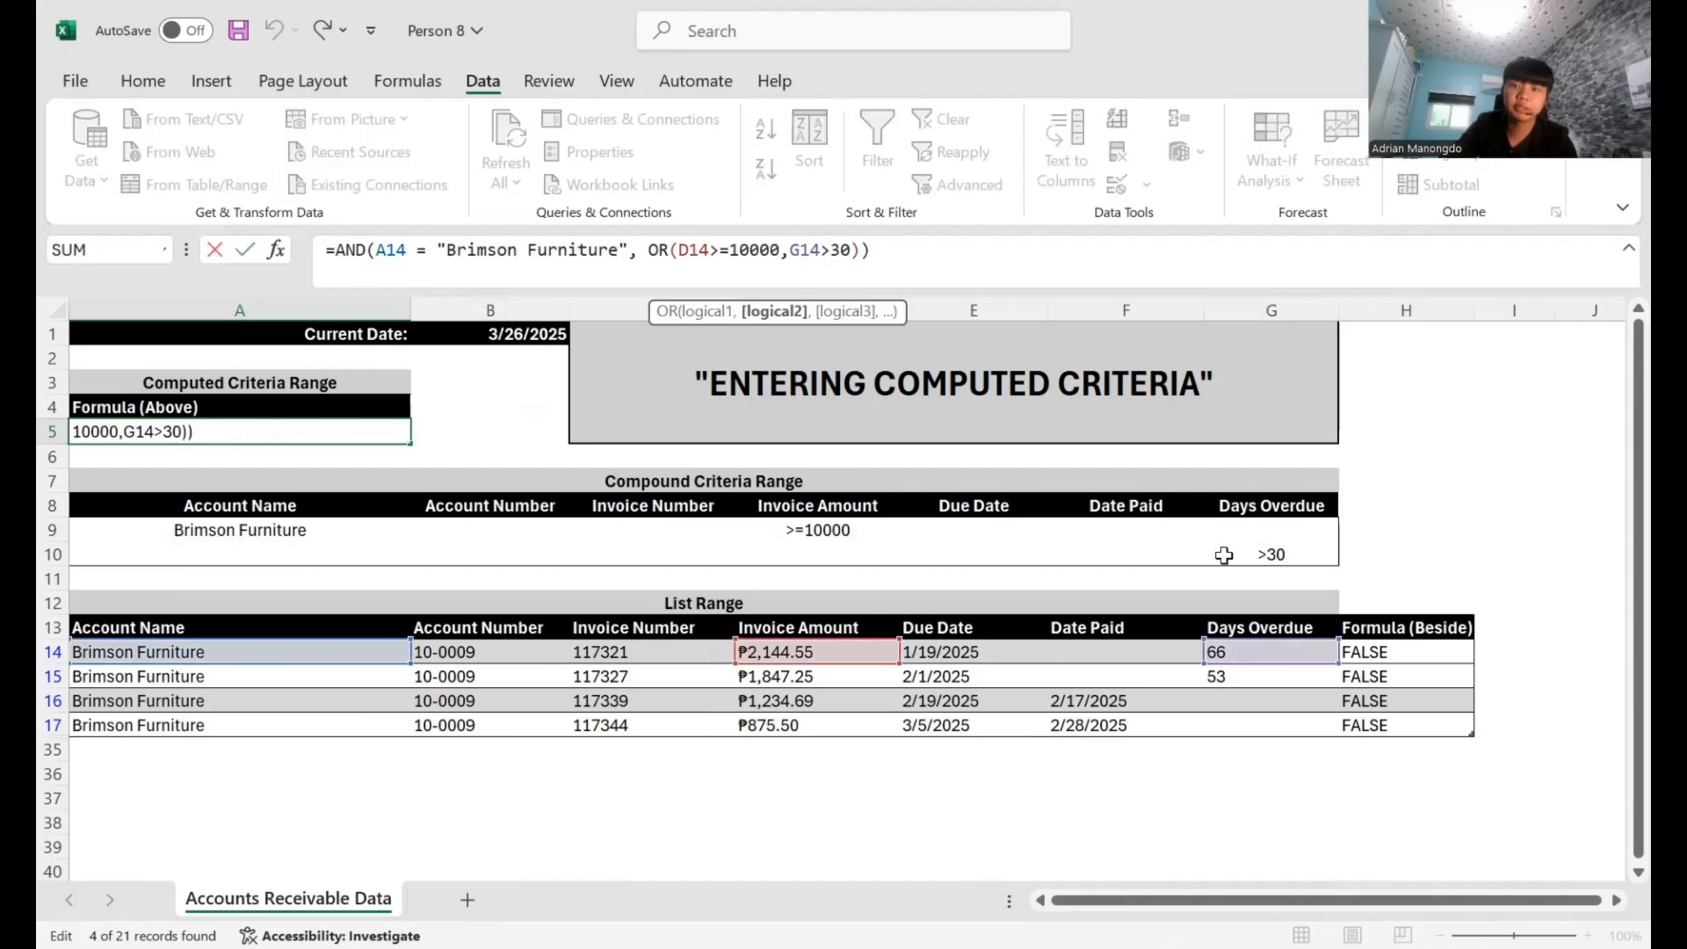
{"action": "left_click", "coordinate": [1009, 752]}
{"action": "left_click_drag", "start_coordinate": [882, 791], "coordinate": [848, 775]}
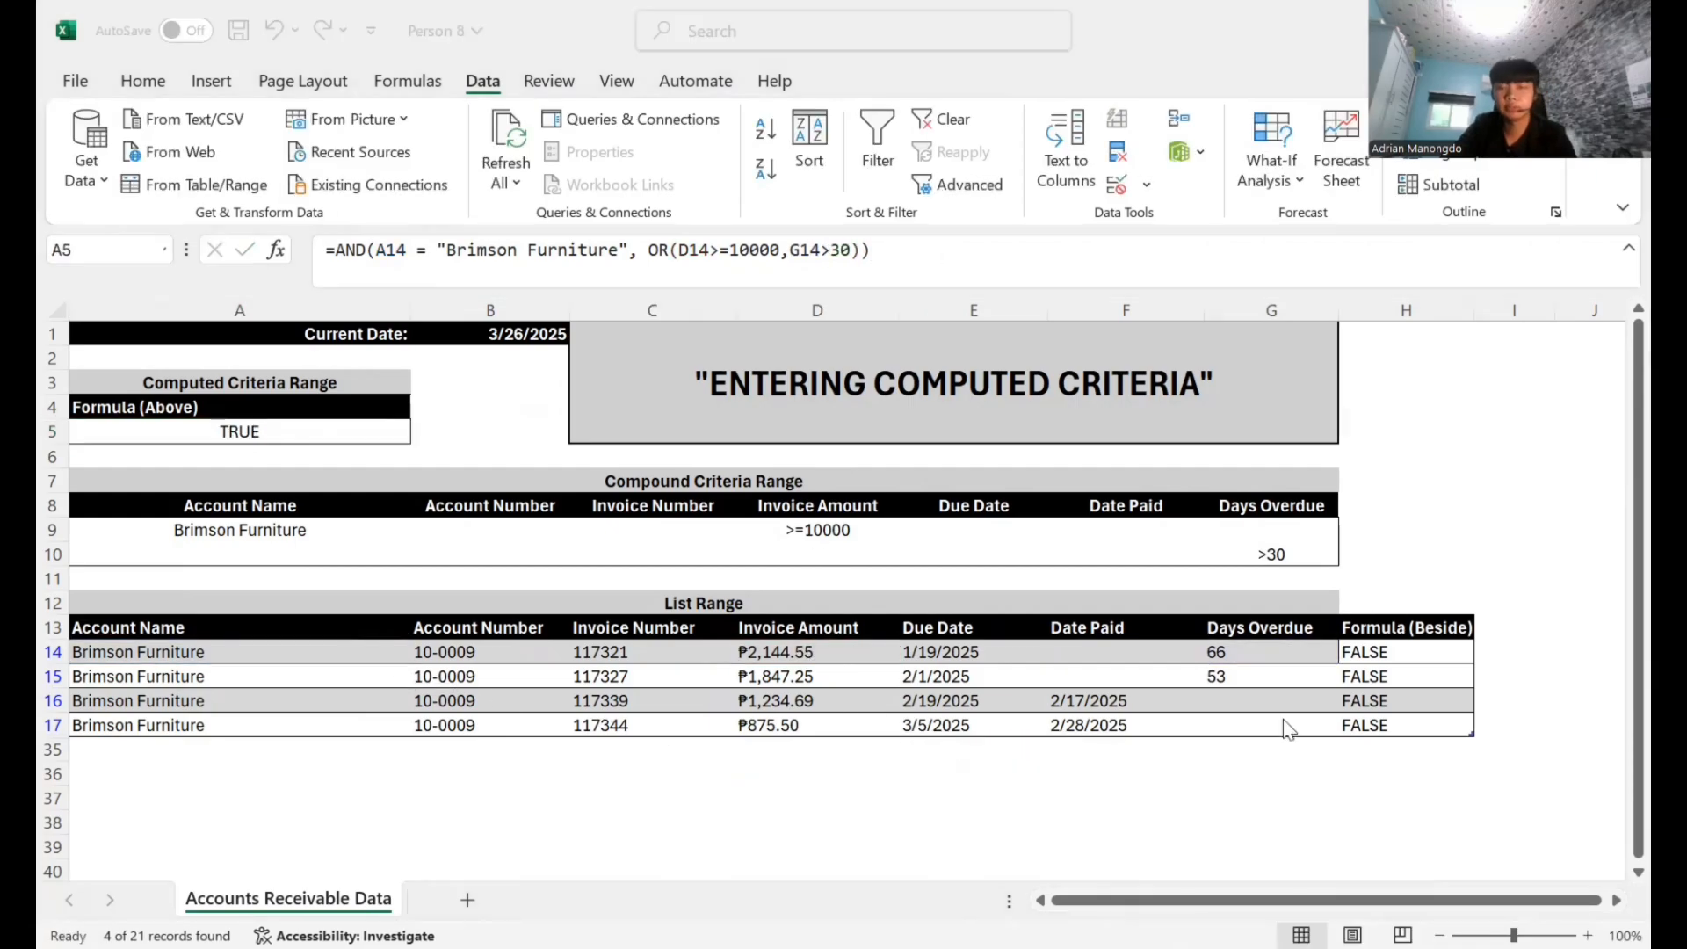
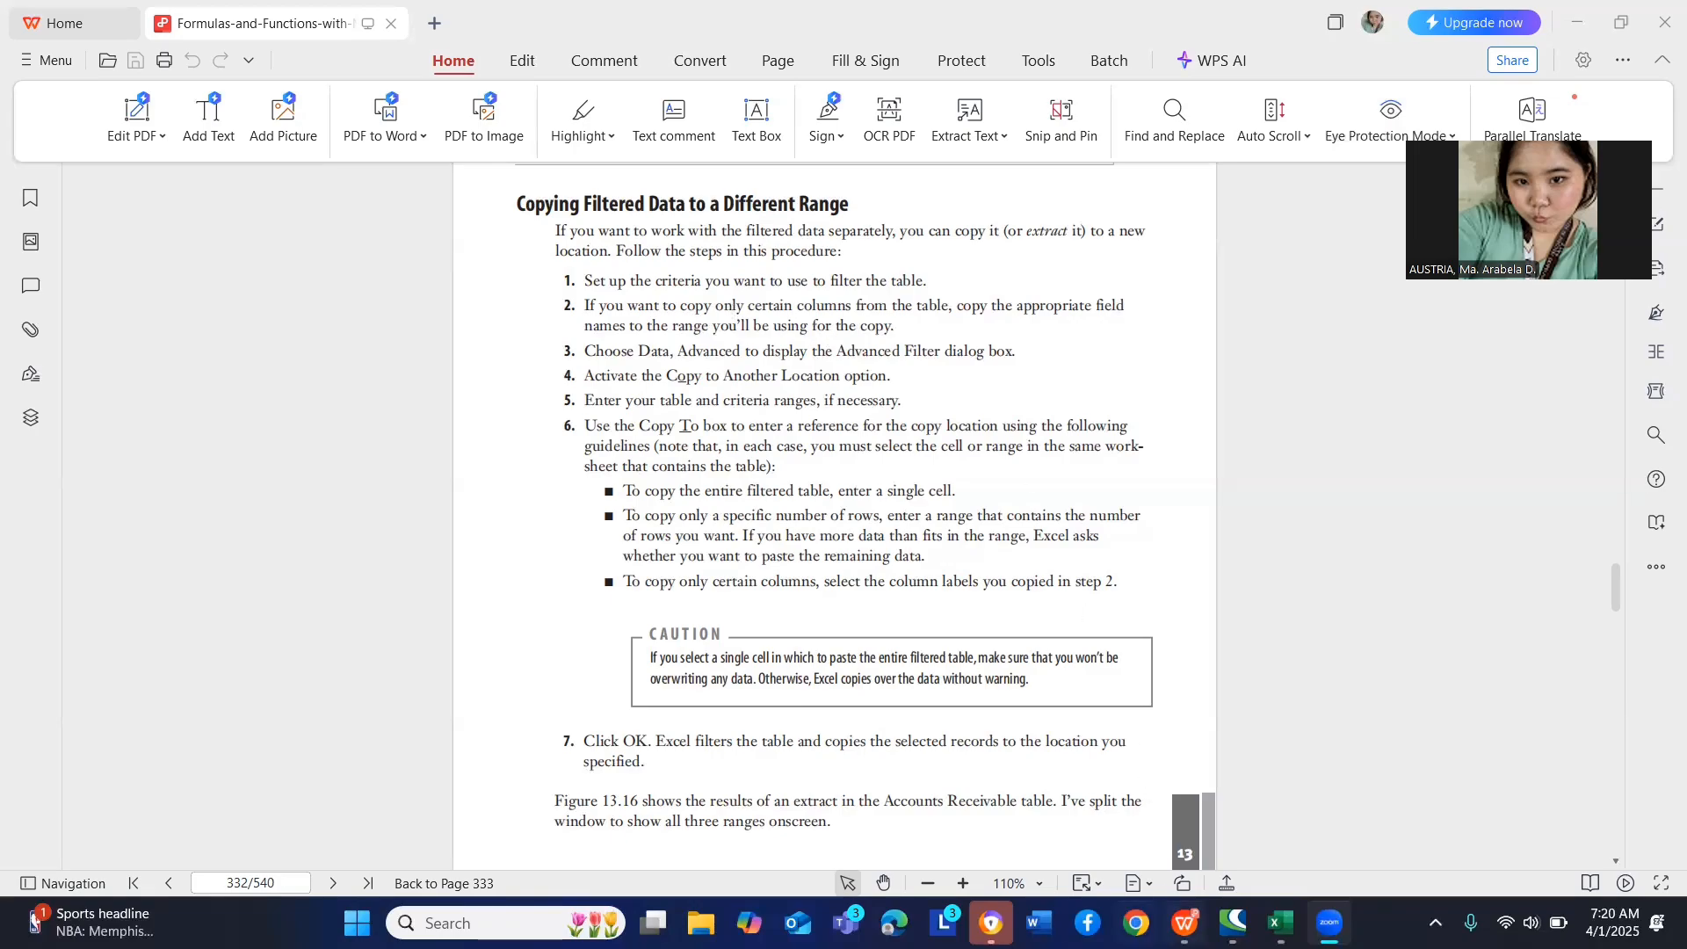
- Switch to the Excel workbook Book example Filtering.xlsx and highlight the Days Overdue criteria range A1:A2 on Sheet3
{"action": "mouse_move", "coordinate": [1280, 923]}
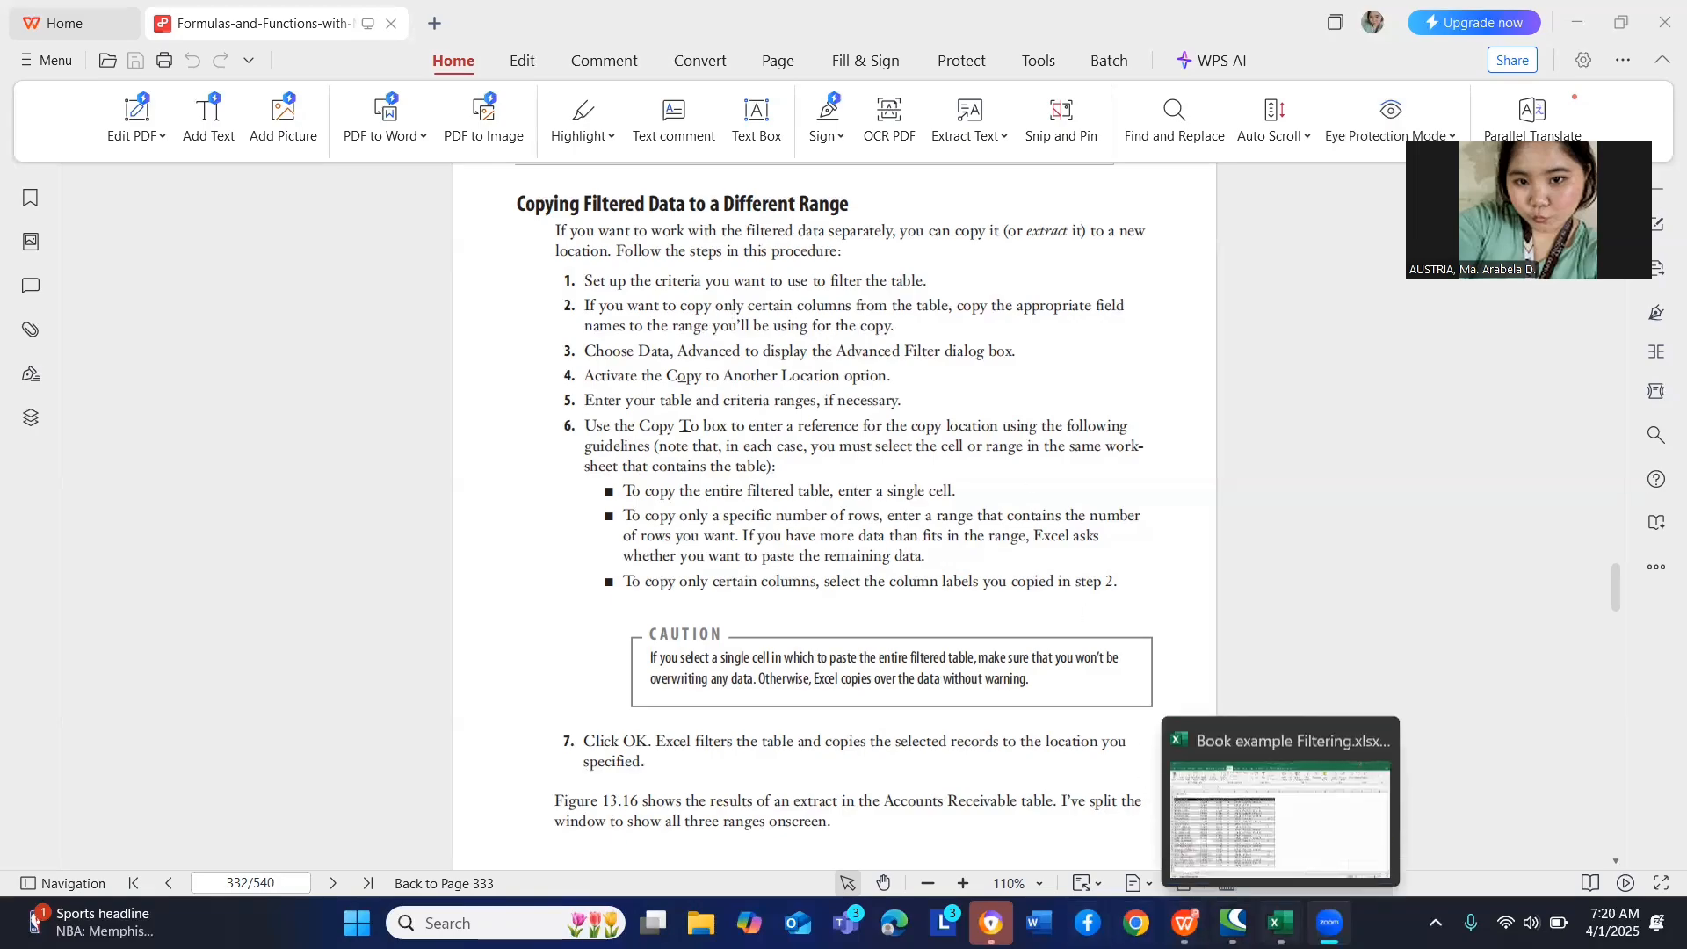
{"action": "left_click", "coordinate": [1263, 839]}
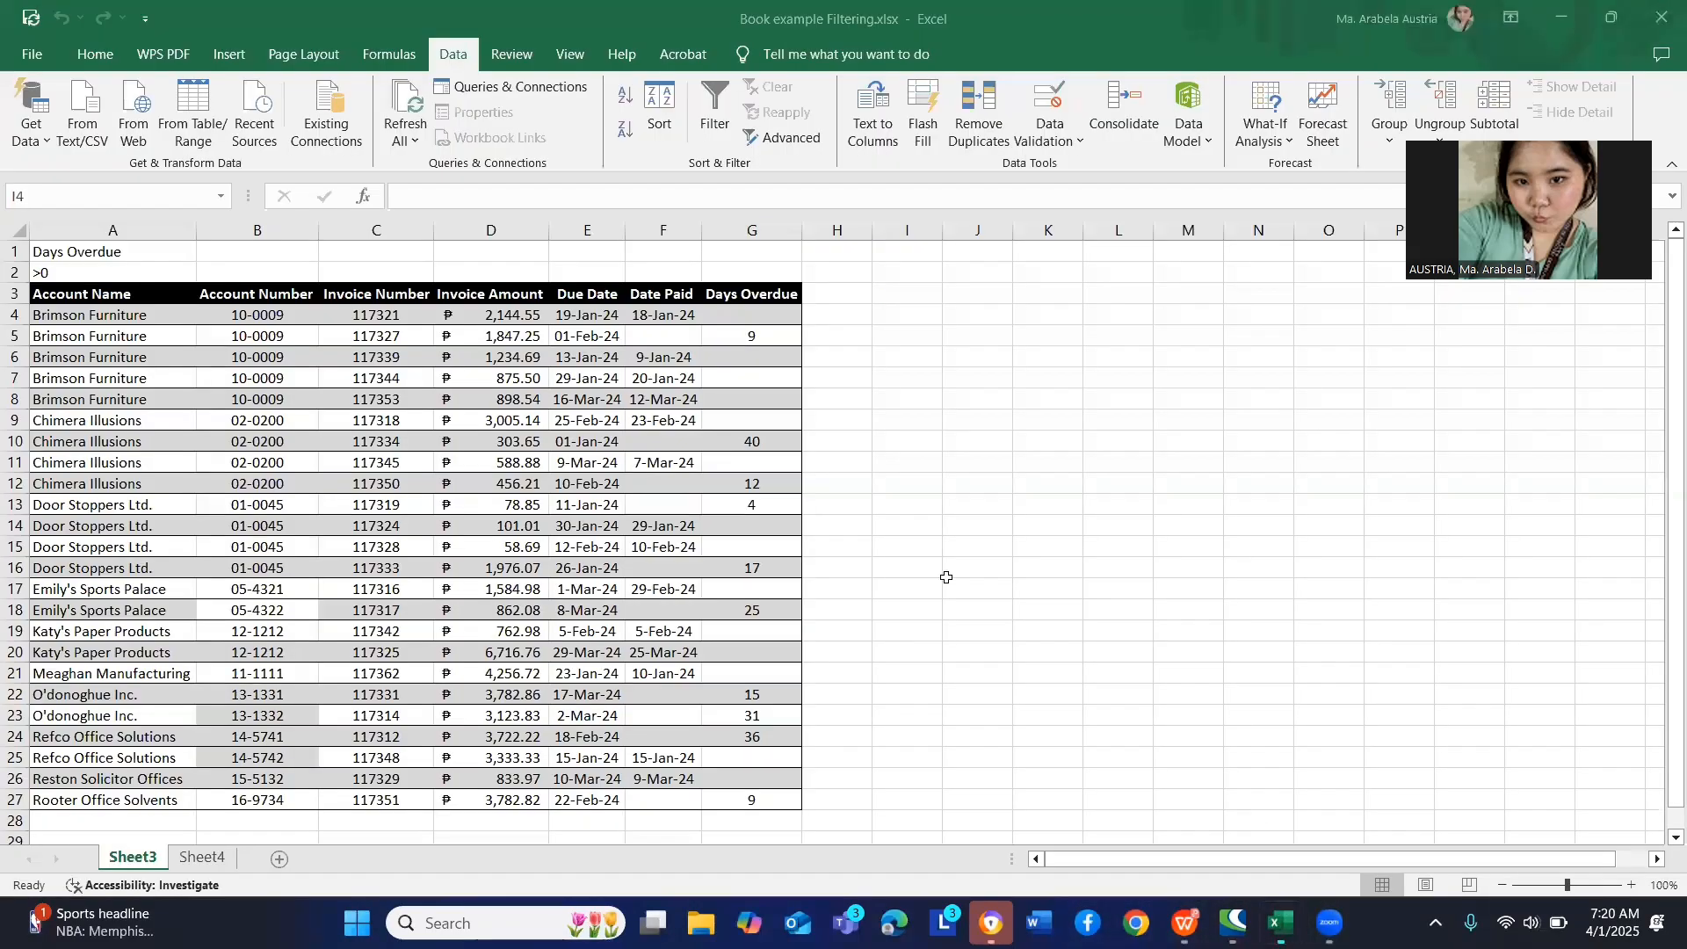
{"action": "left_click", "coordinate": [183, 251]}
{"action": "left_click_drag", "start_coordinate": [182, 252], "coordinate": [182, 272]}
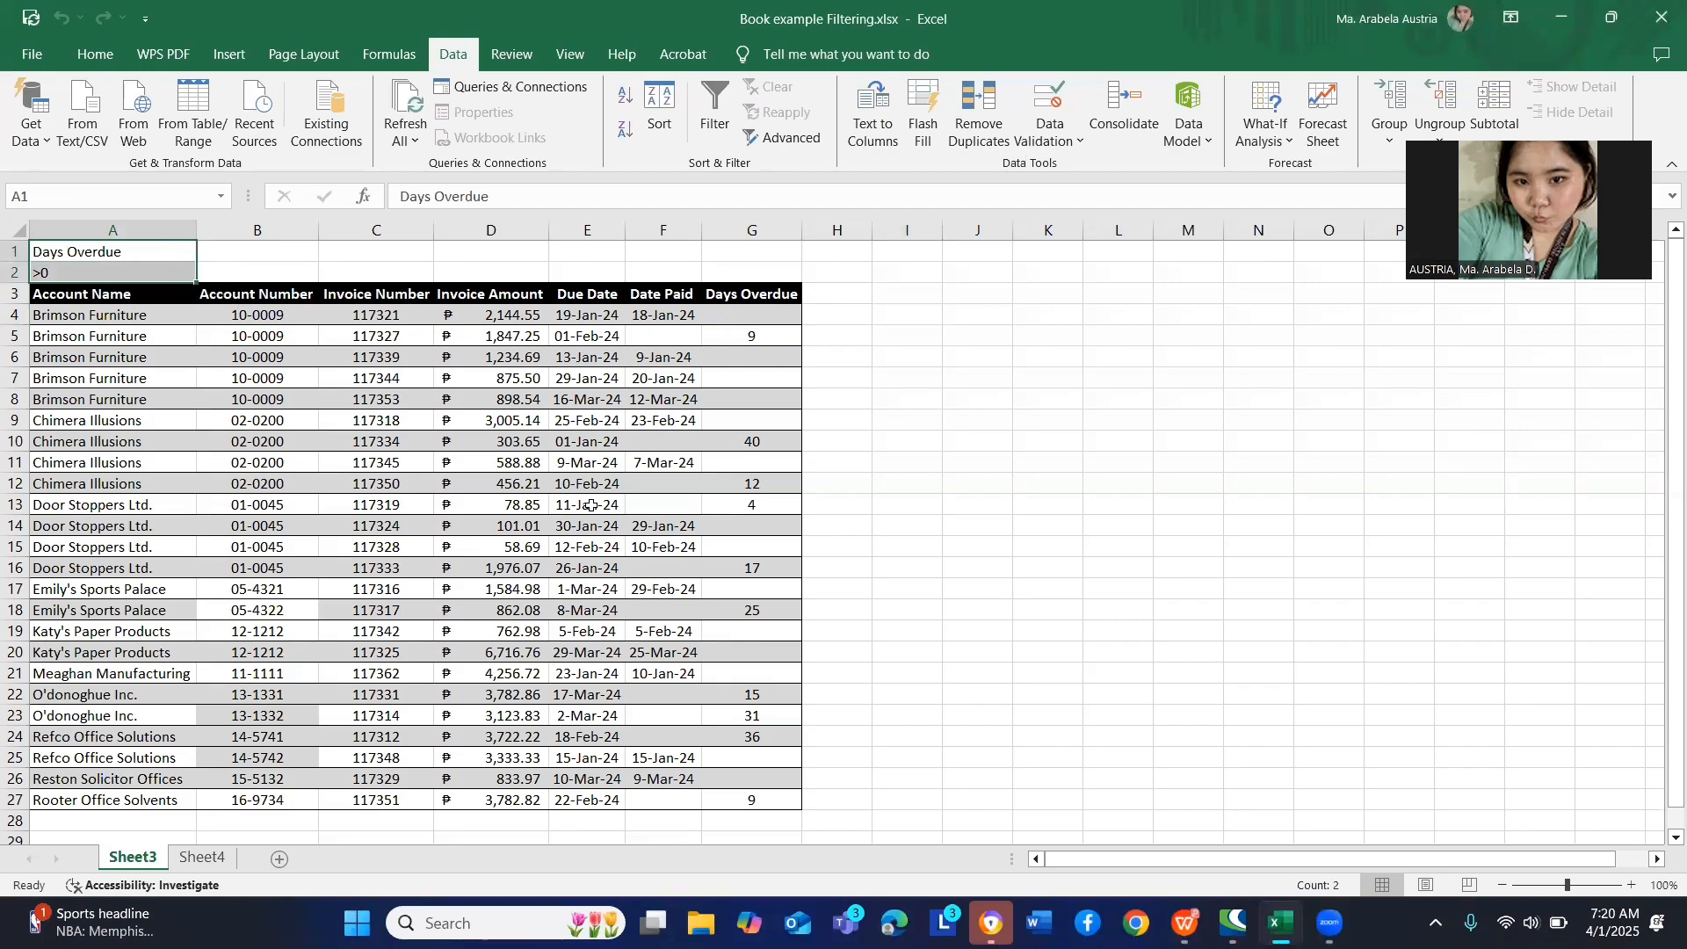
- Consult the PDF's procedure for copying filtered data to a different range in WPS Office, and return to the Excel workbook
{"action": "mouse_move", "coordinate": [1232, 922]}
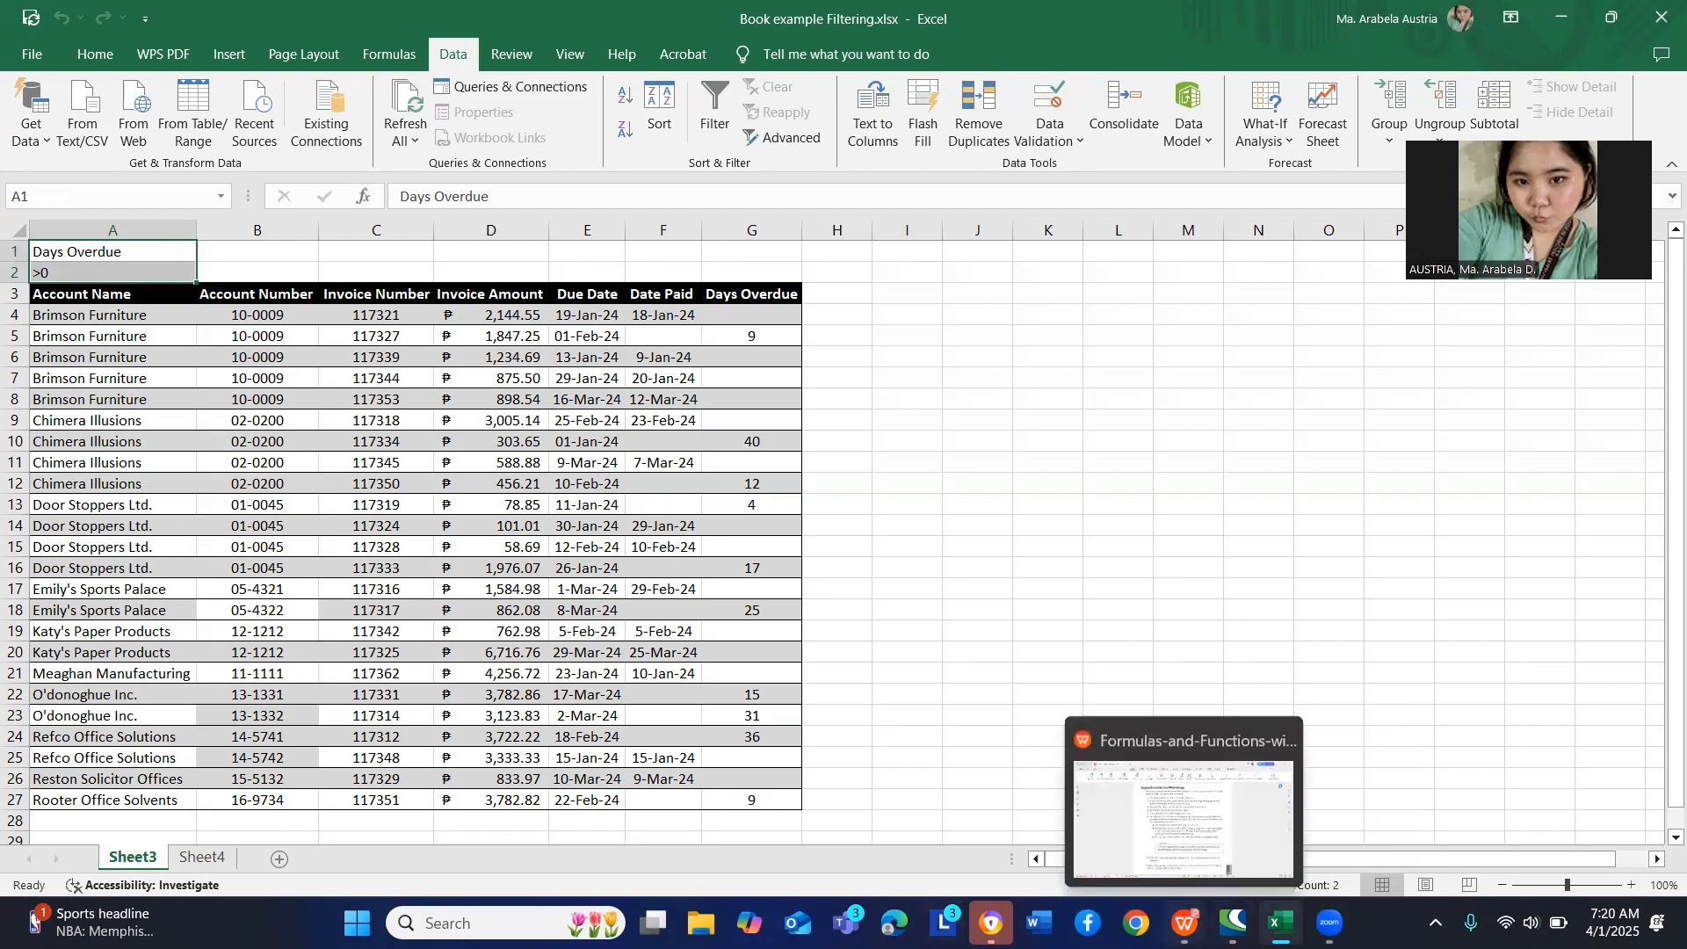
{"action": "left_click", "coordinate": [1163, 821]}
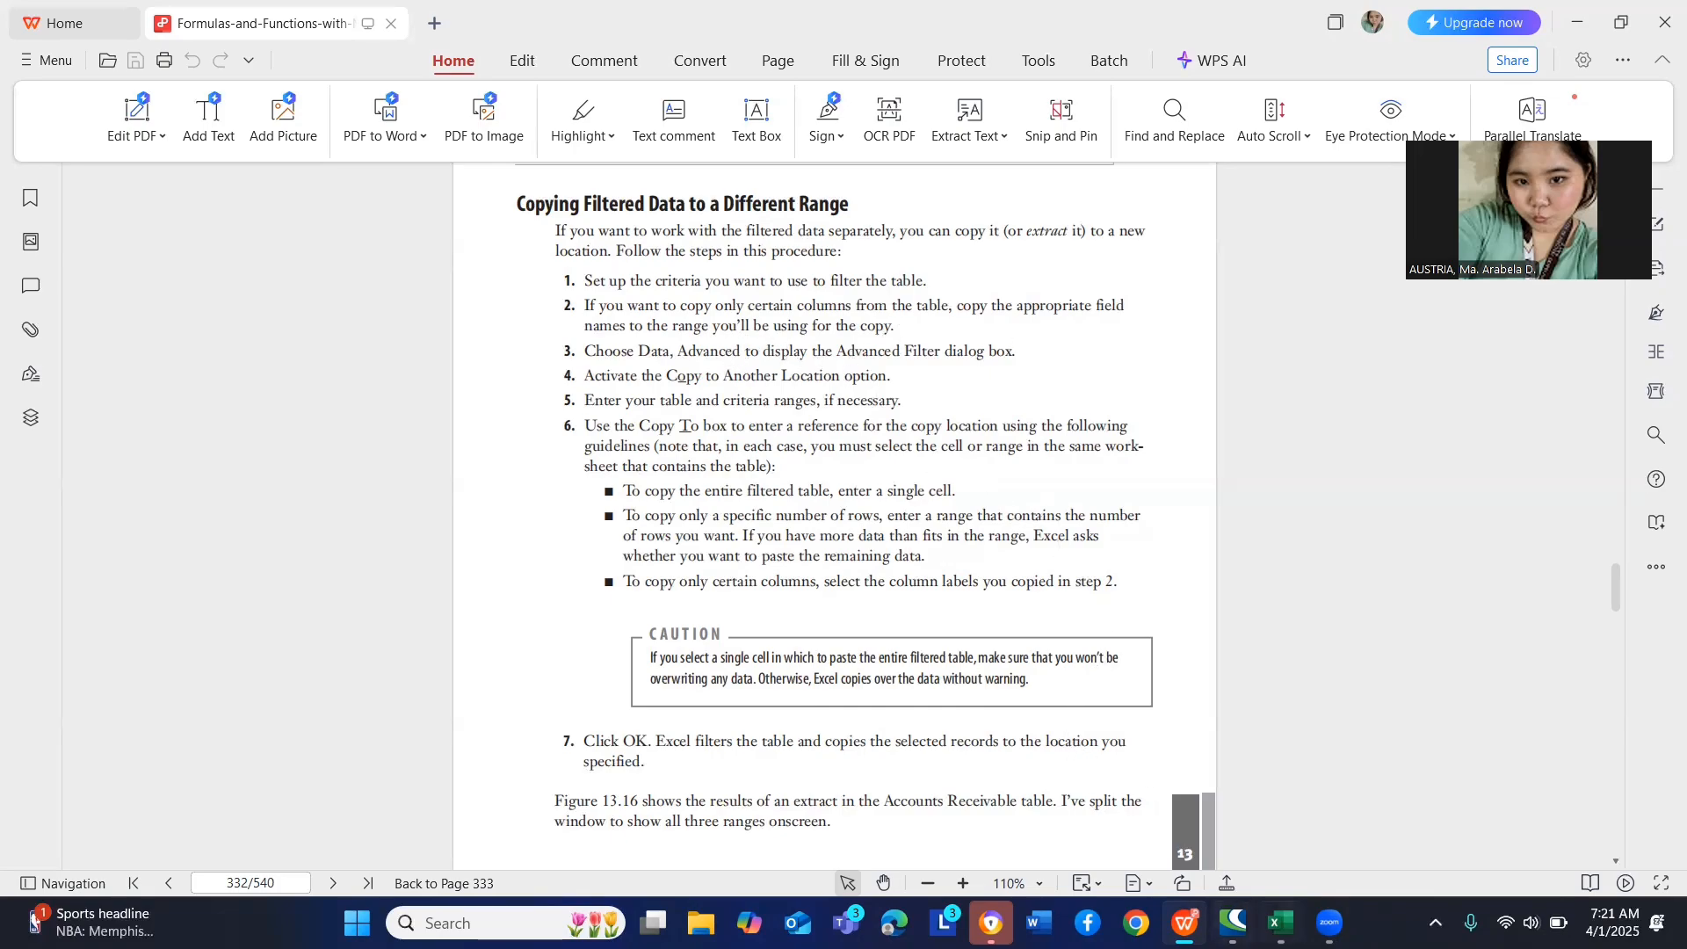
{"action": "left_click", "coordinate": [1280, 923]}
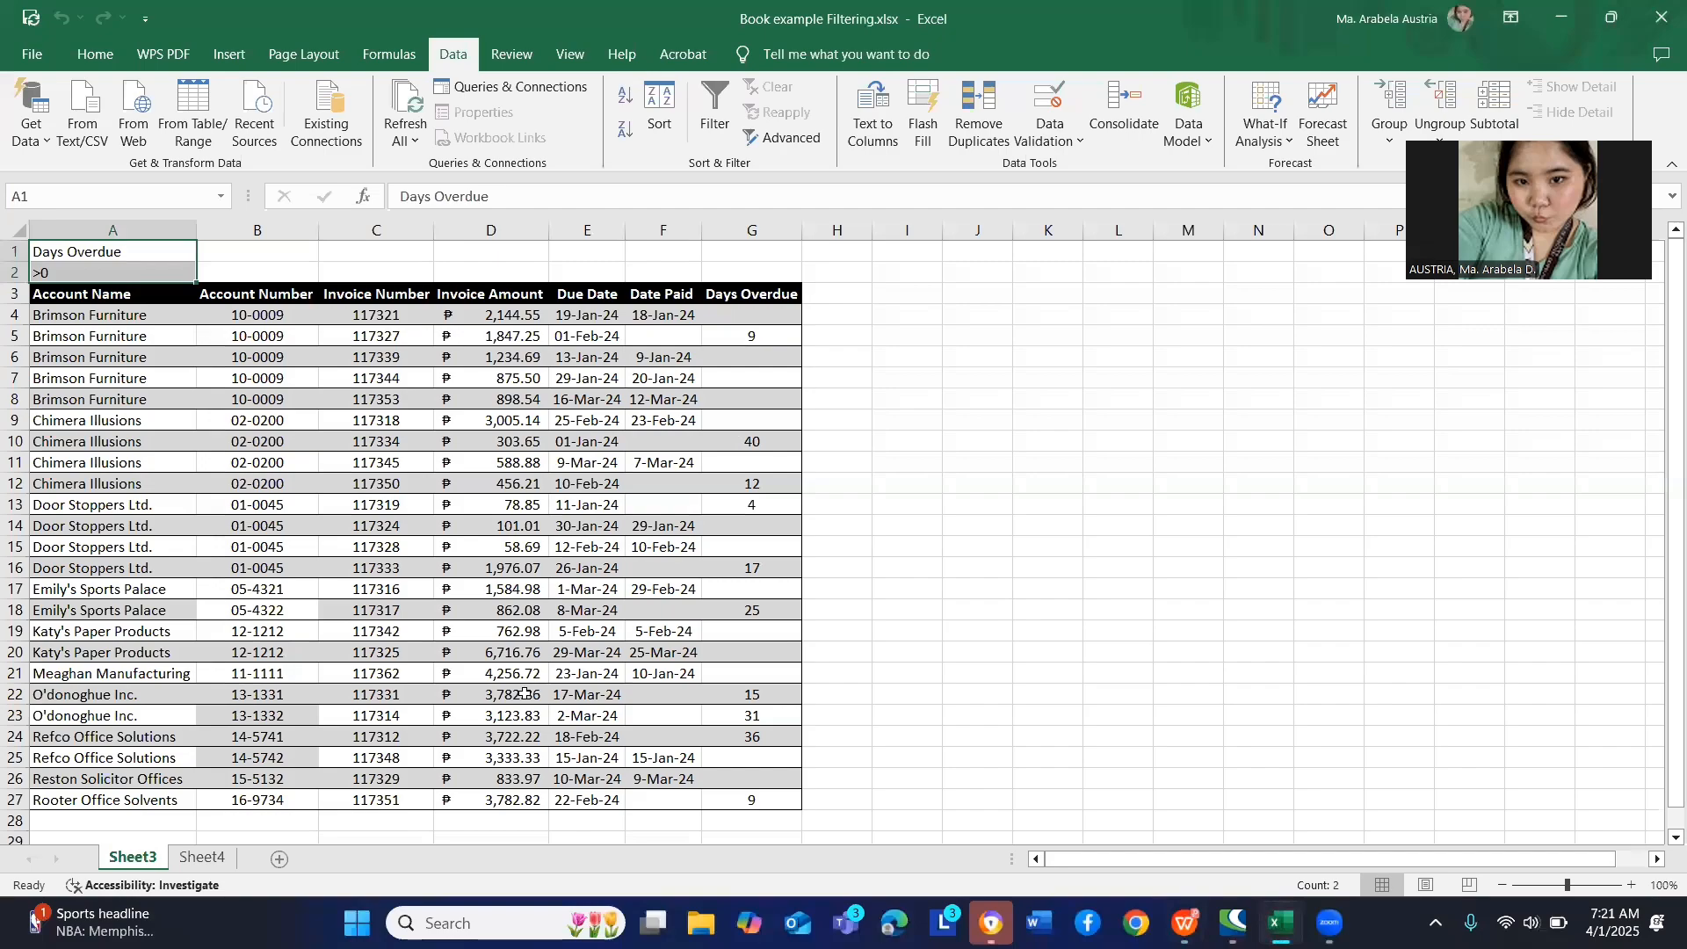
- Copy the Account Name heading from A3 on Sheet3 and go to Sheet4 to place it there
{"action": "left_click", "coordinate": [144, 301]}
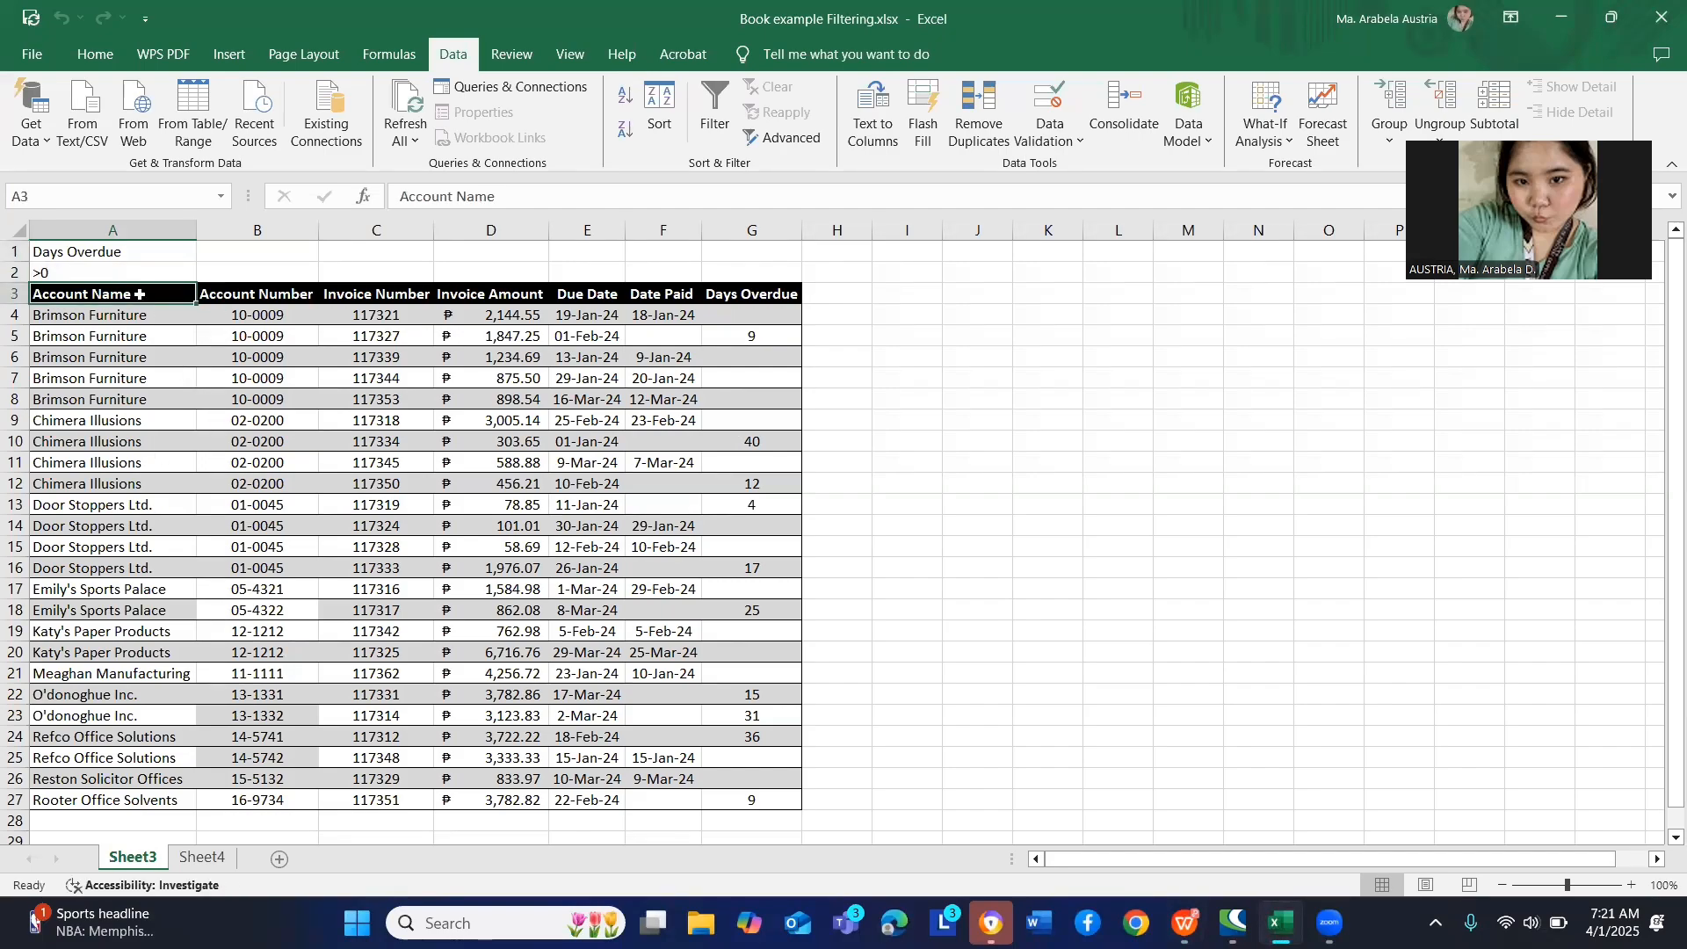
{"action": "right_click", "coordinate": [136, 294]}
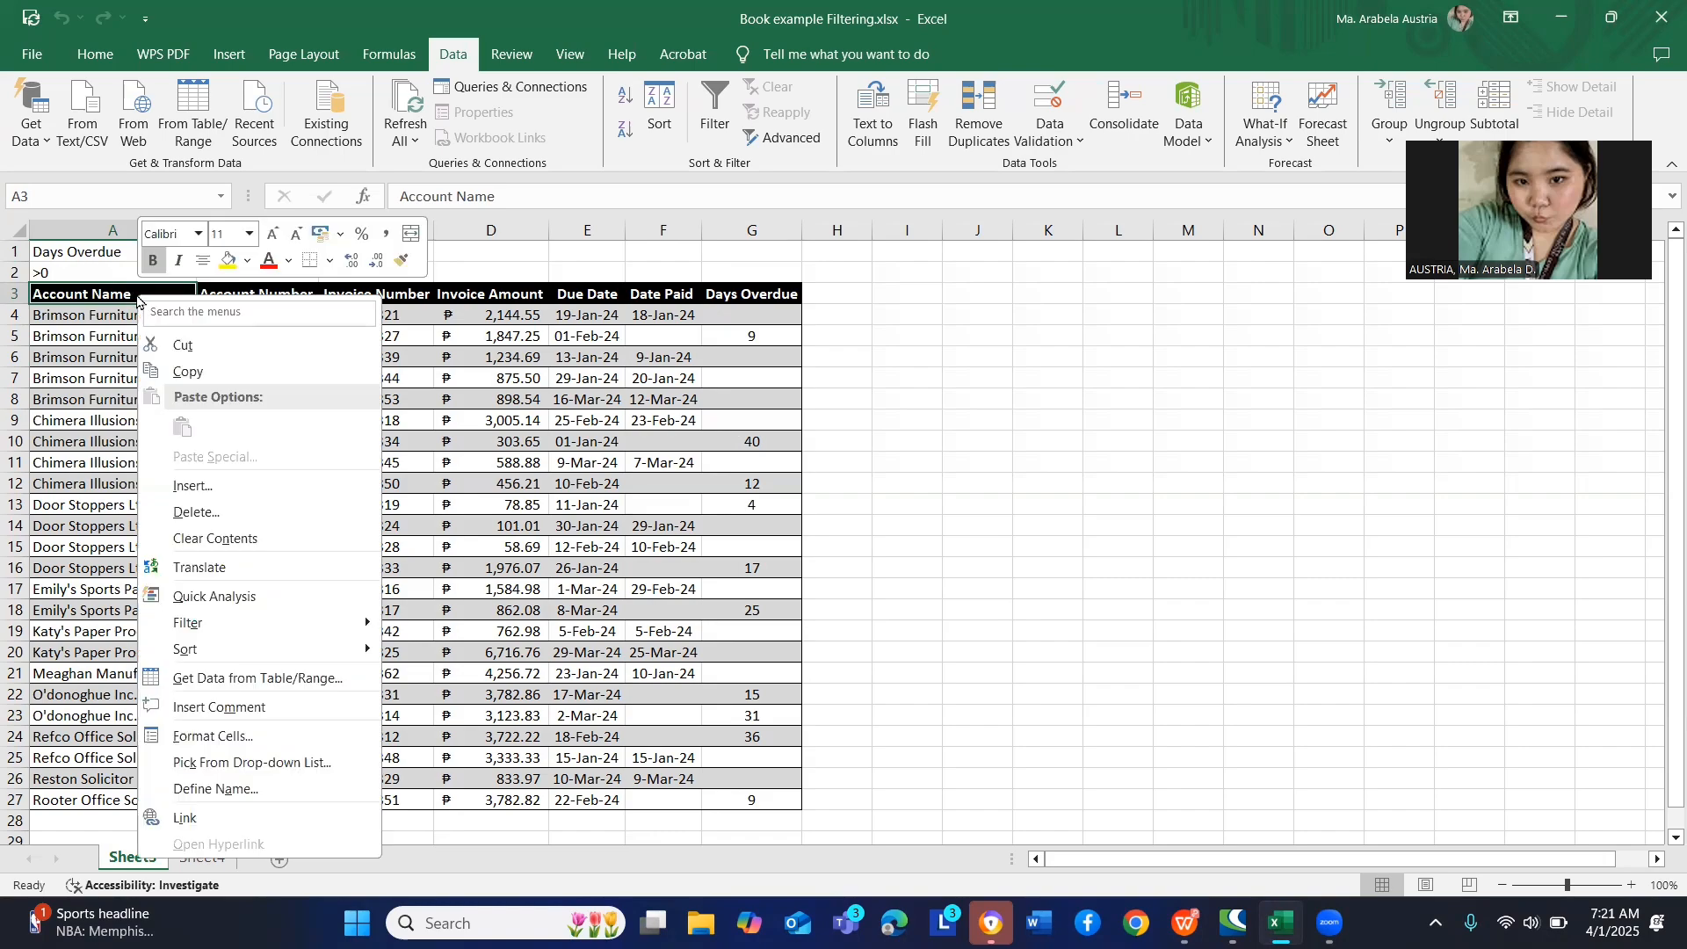
{"action": "left_click", "coordinate": [212, 376]}
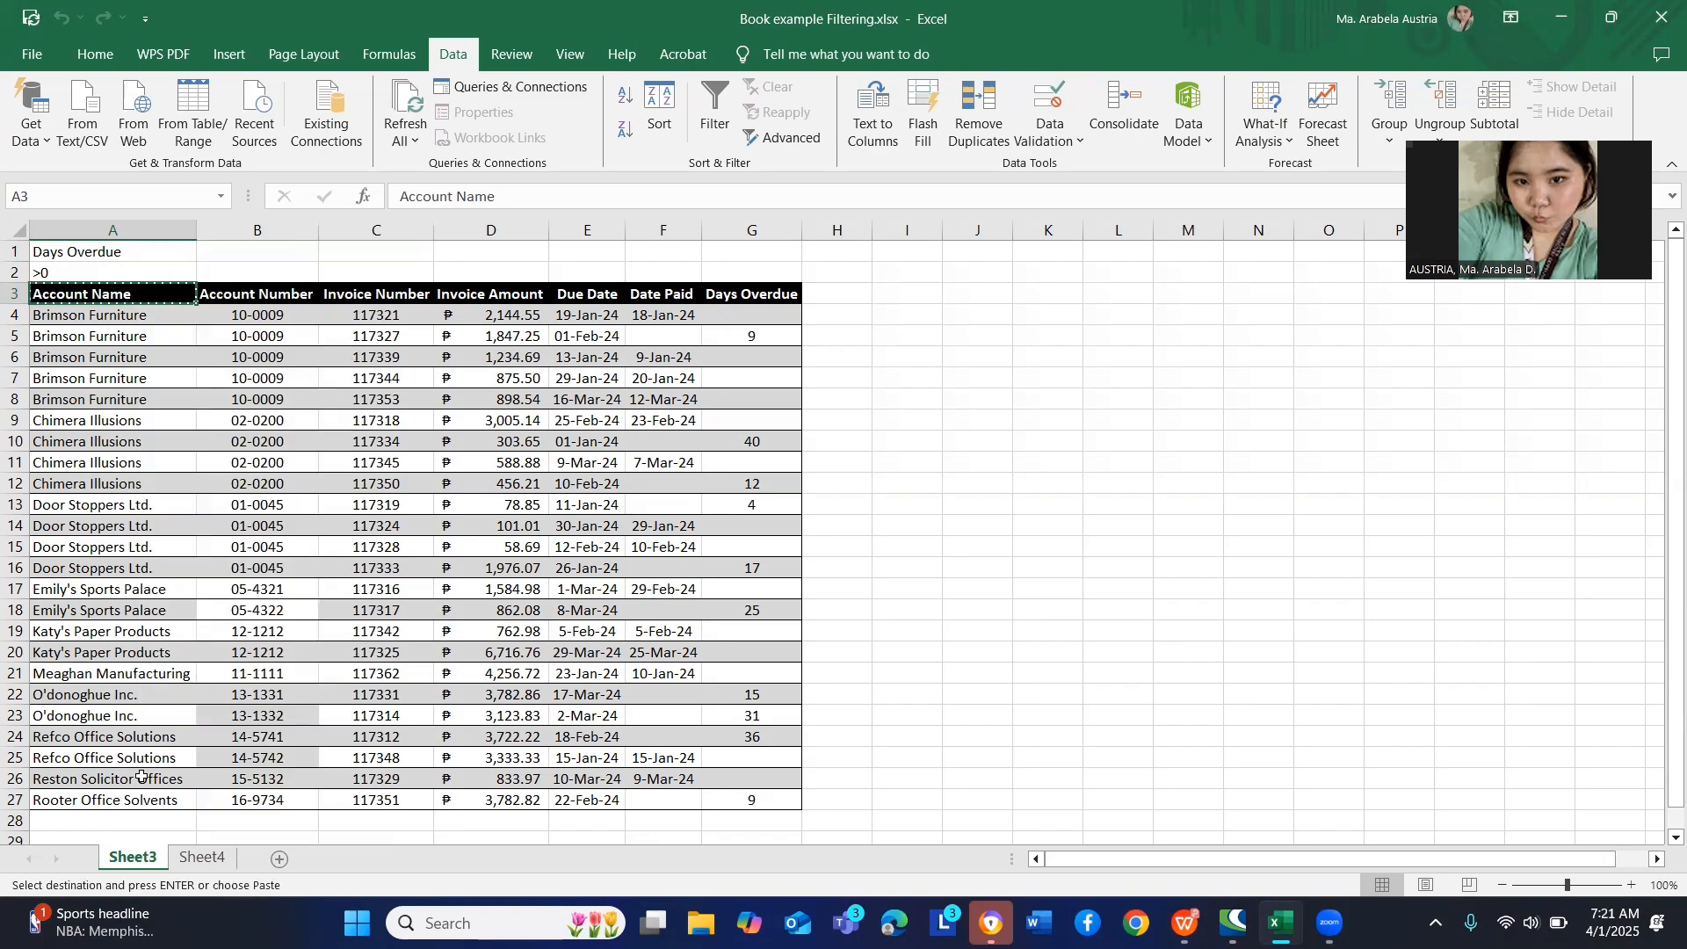
{"action": "left_click", "coordinate": [200, 859]}
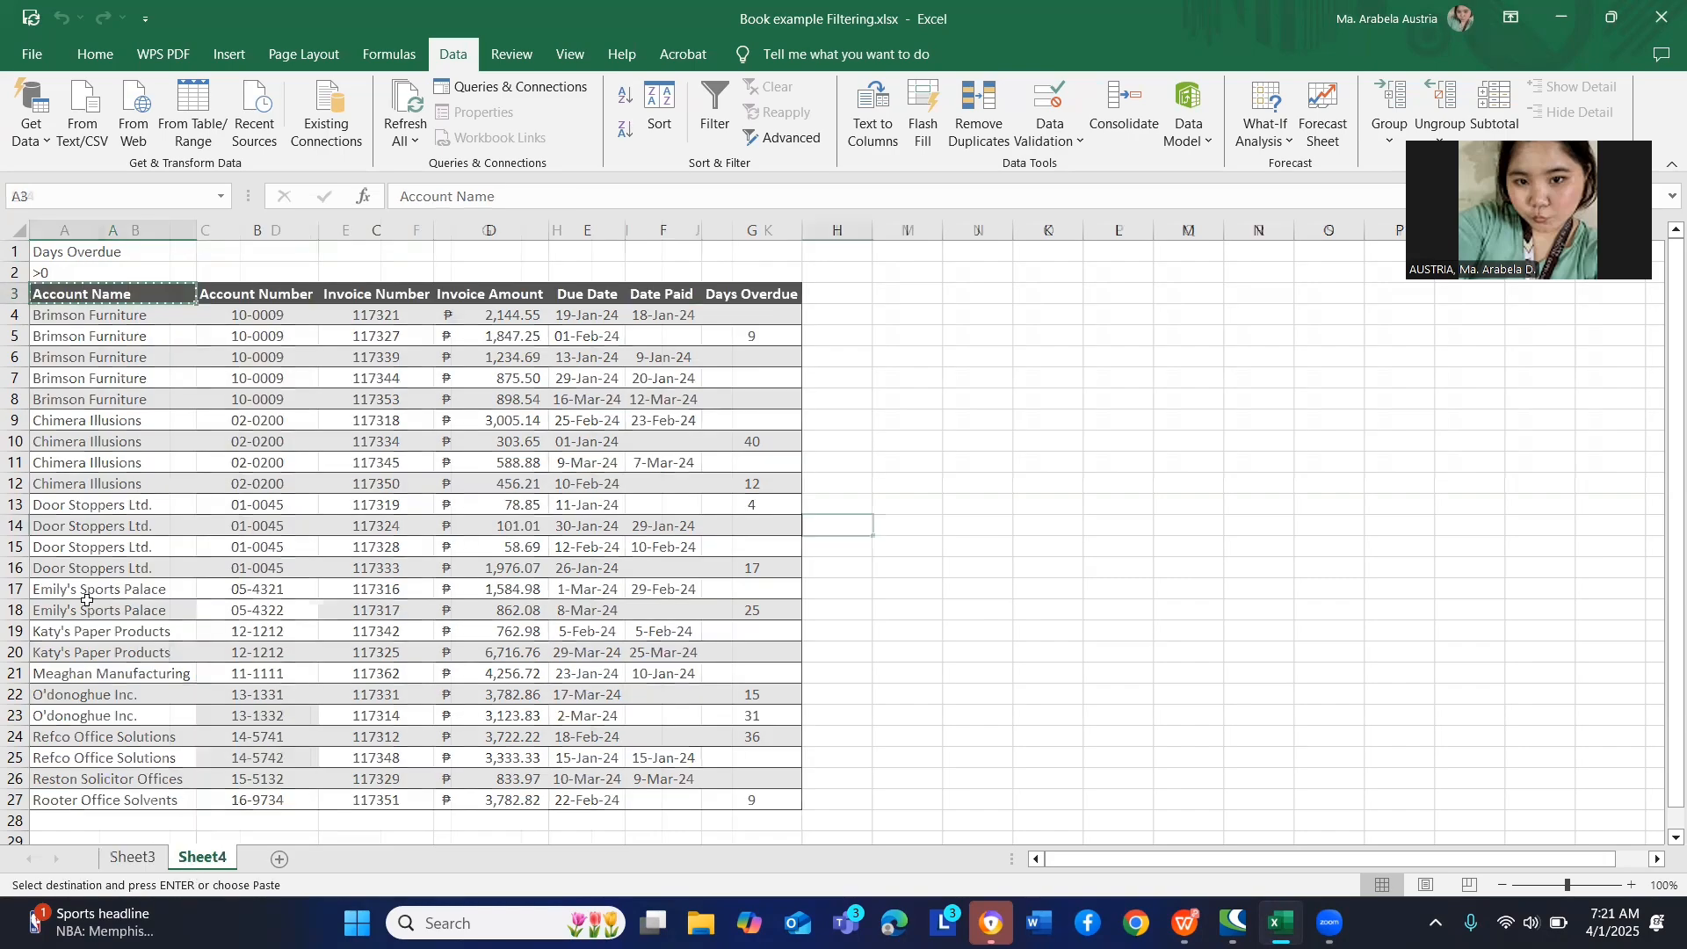
- Paste the copied Account Name header into A1 of Sheet4 and copy Sheet3's Invoice Number header into B1
{"action": "left_click", "coordinate": [73, 253]}
{"action": "key", "text": "Return"}
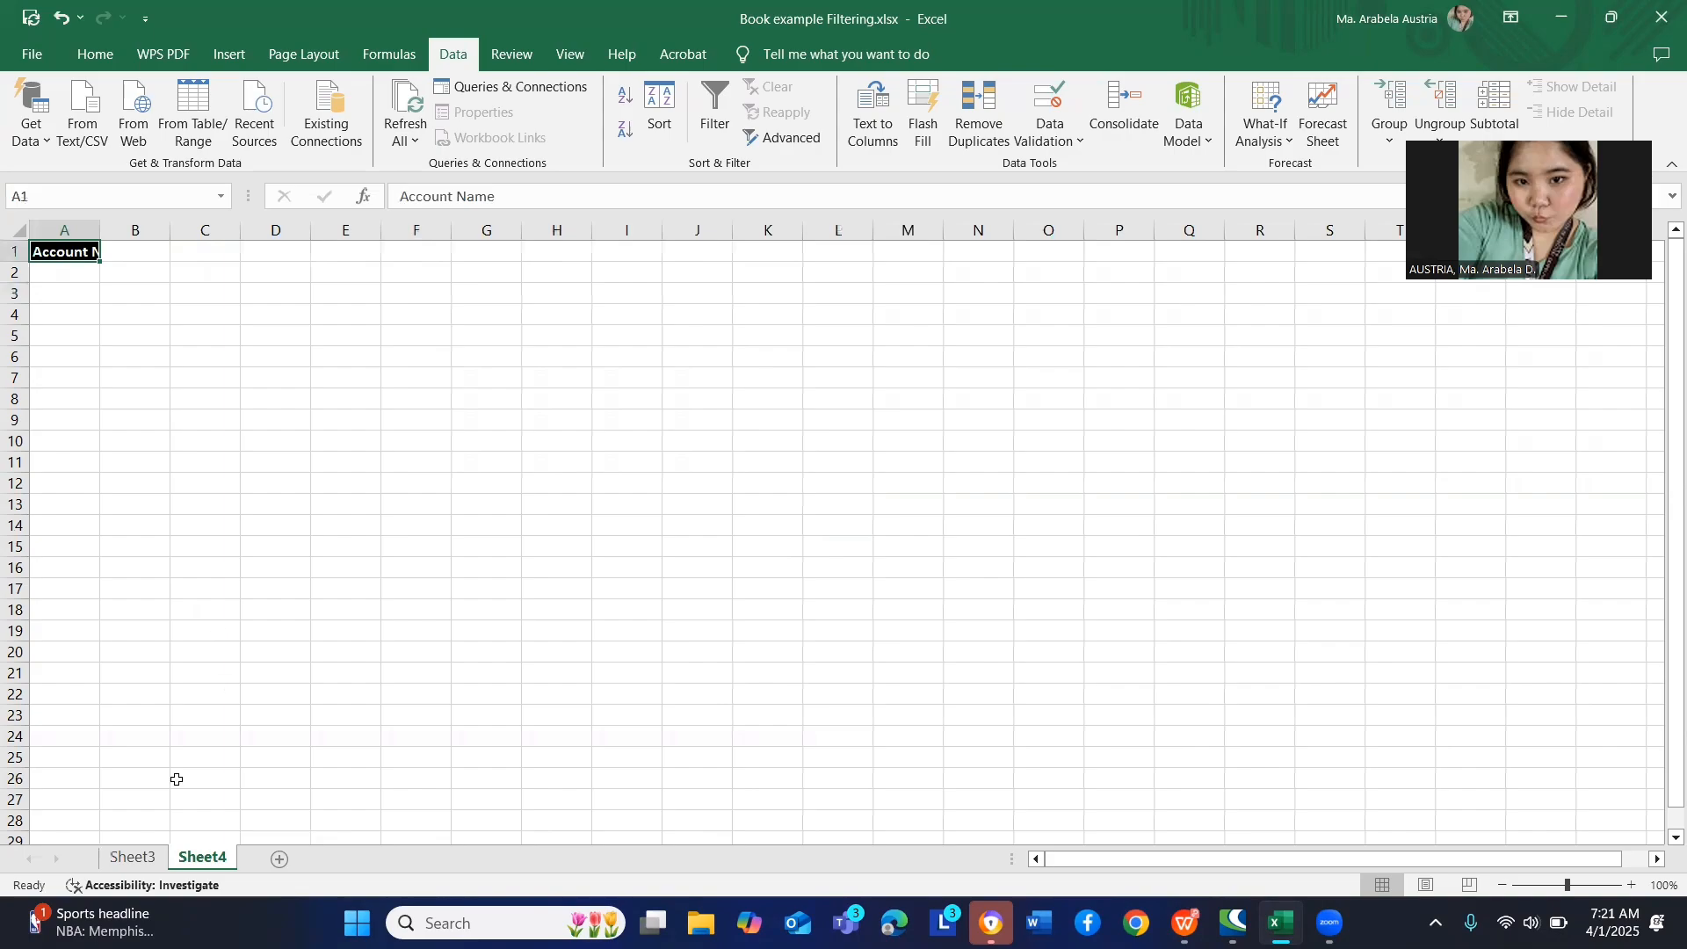
{"action": "left_click", "coordinate": [136, 859]}
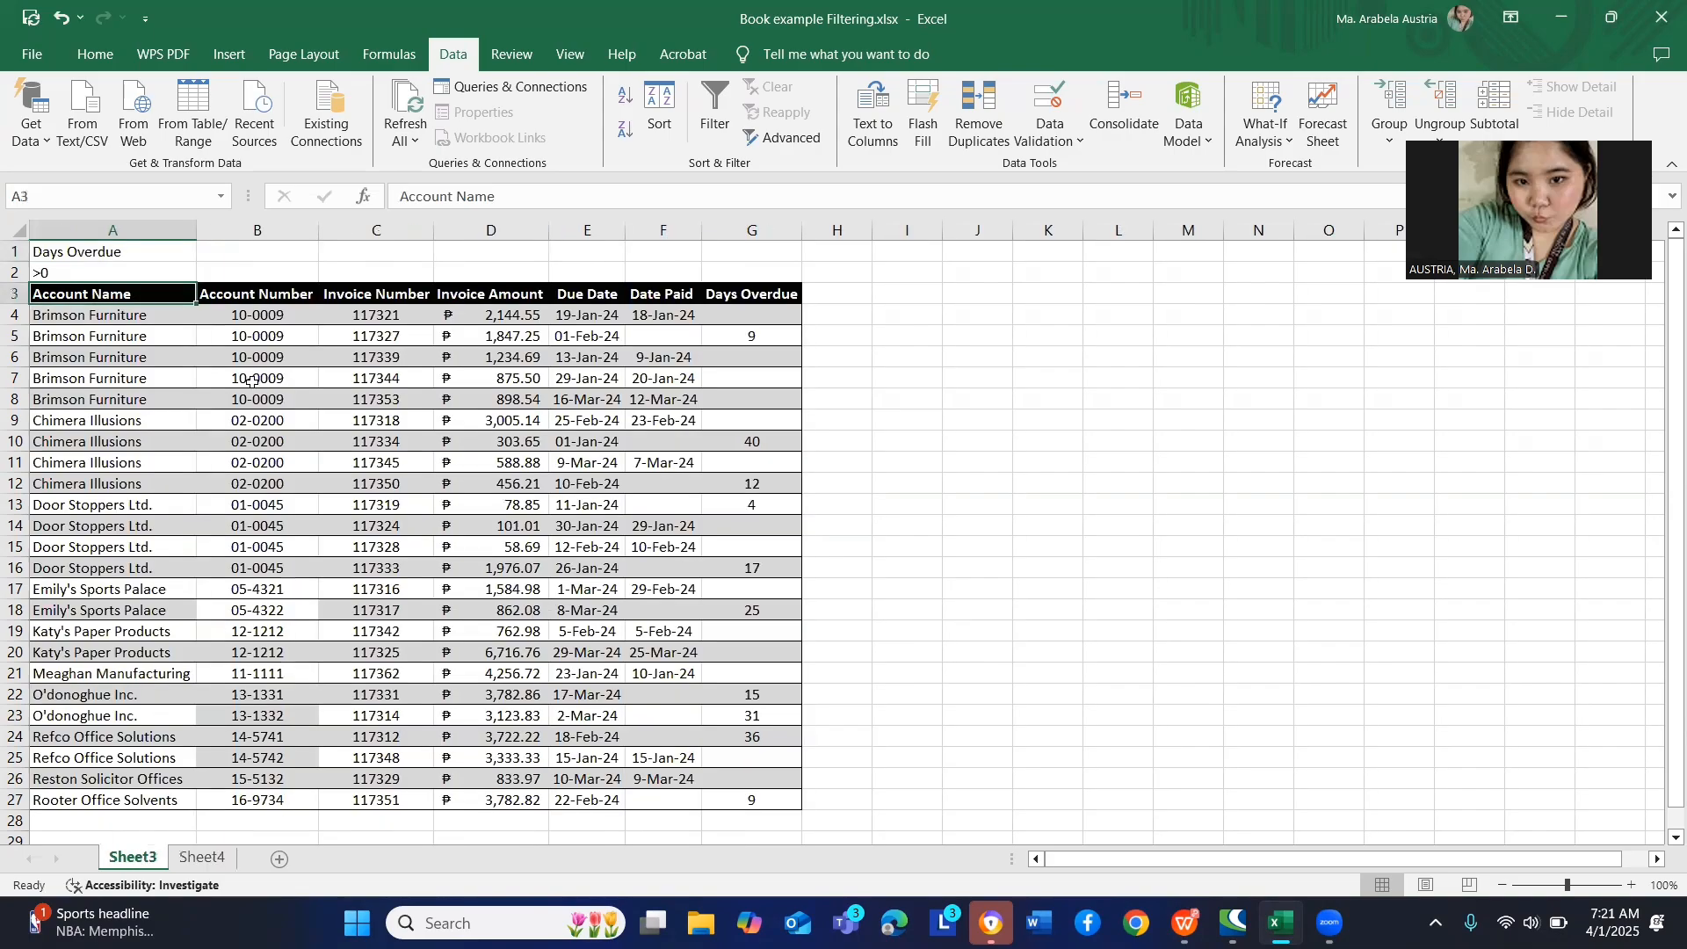
{"action": "left_click", "coordinate": [371, 292]}
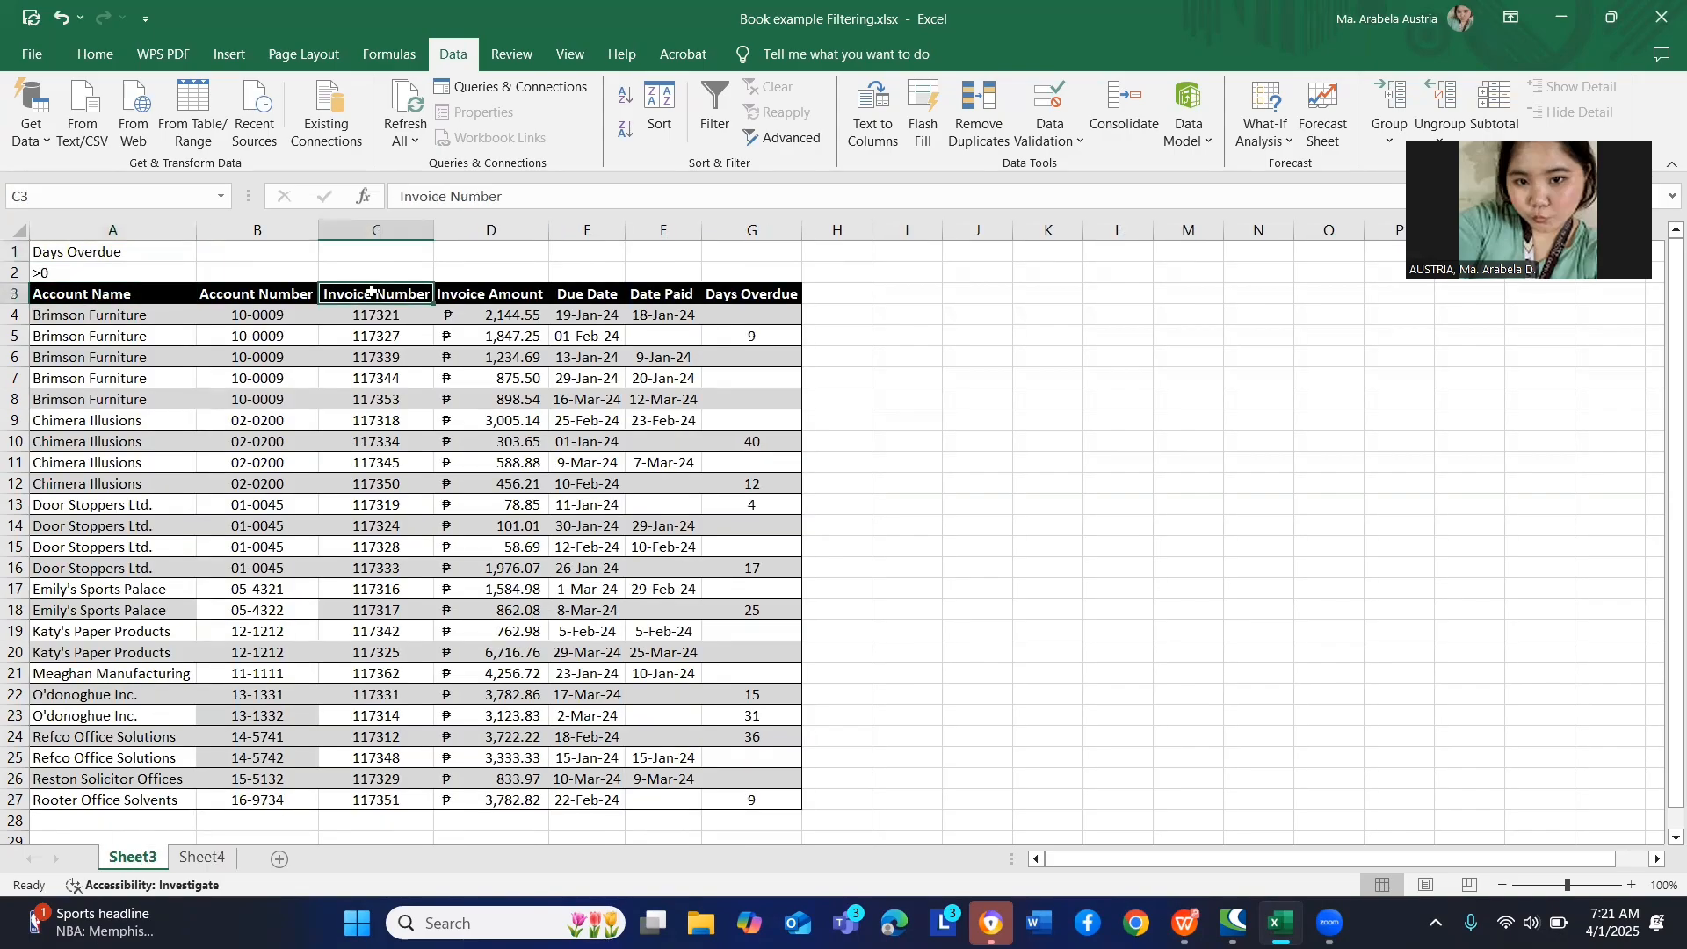
{"action": "right_click", "coordinate": [371, 293]}
{"action": "left_click", "coordinate": [428, 372]}
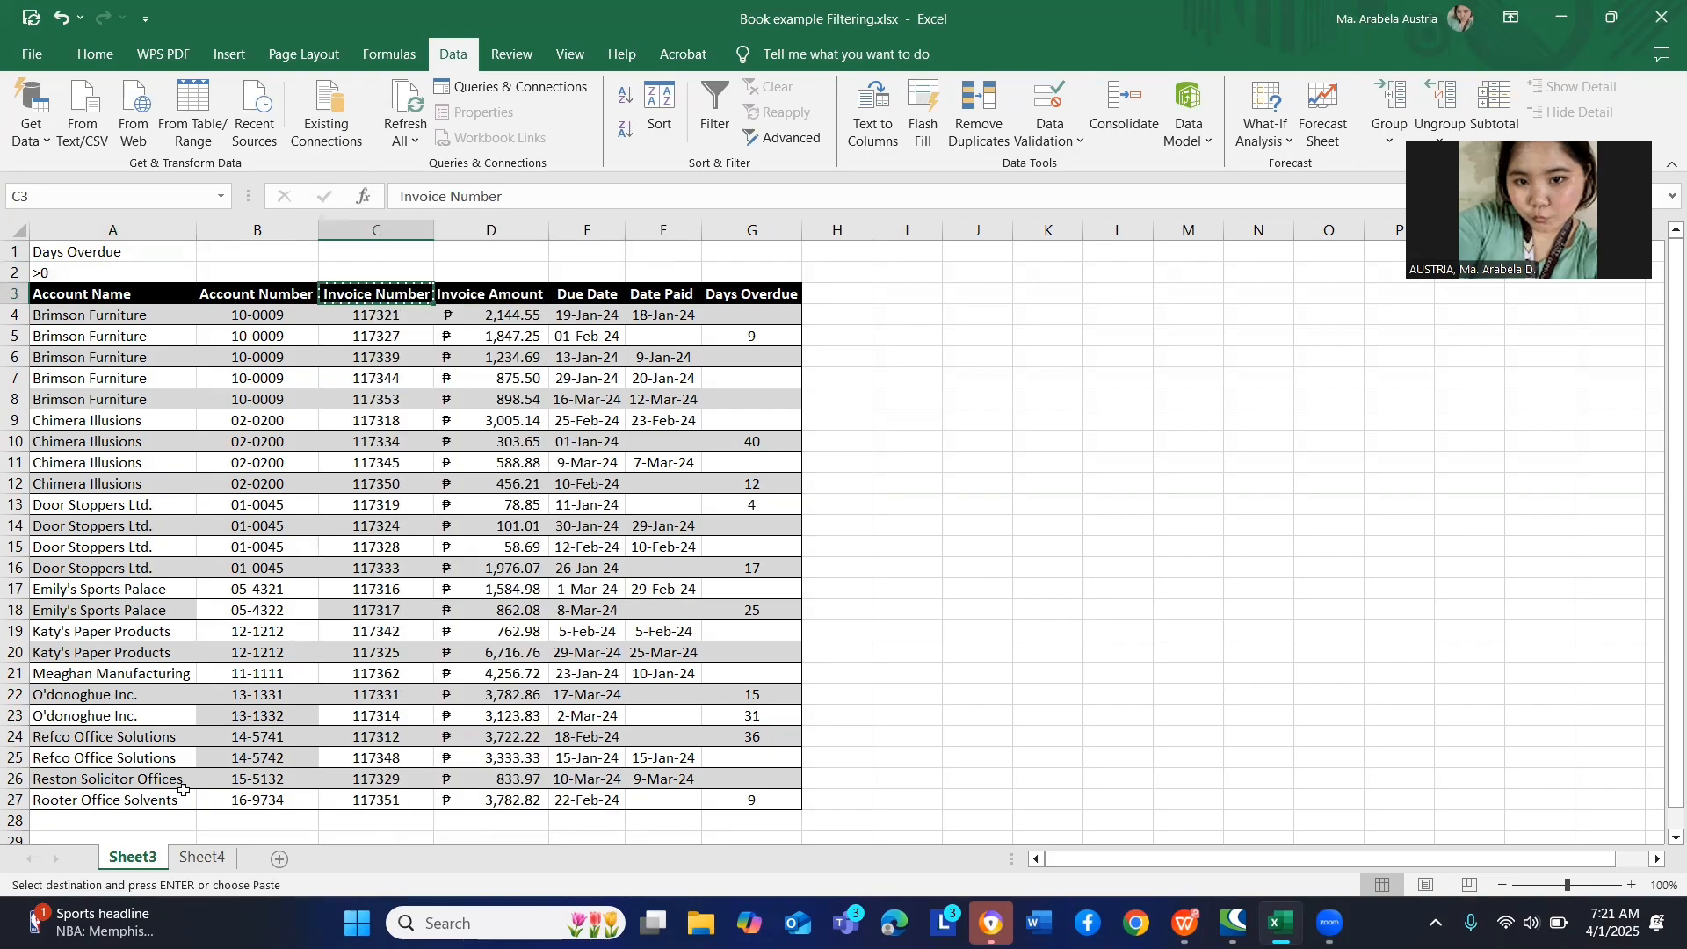
{"action": "left_click", "coordinate": [200, 857]}
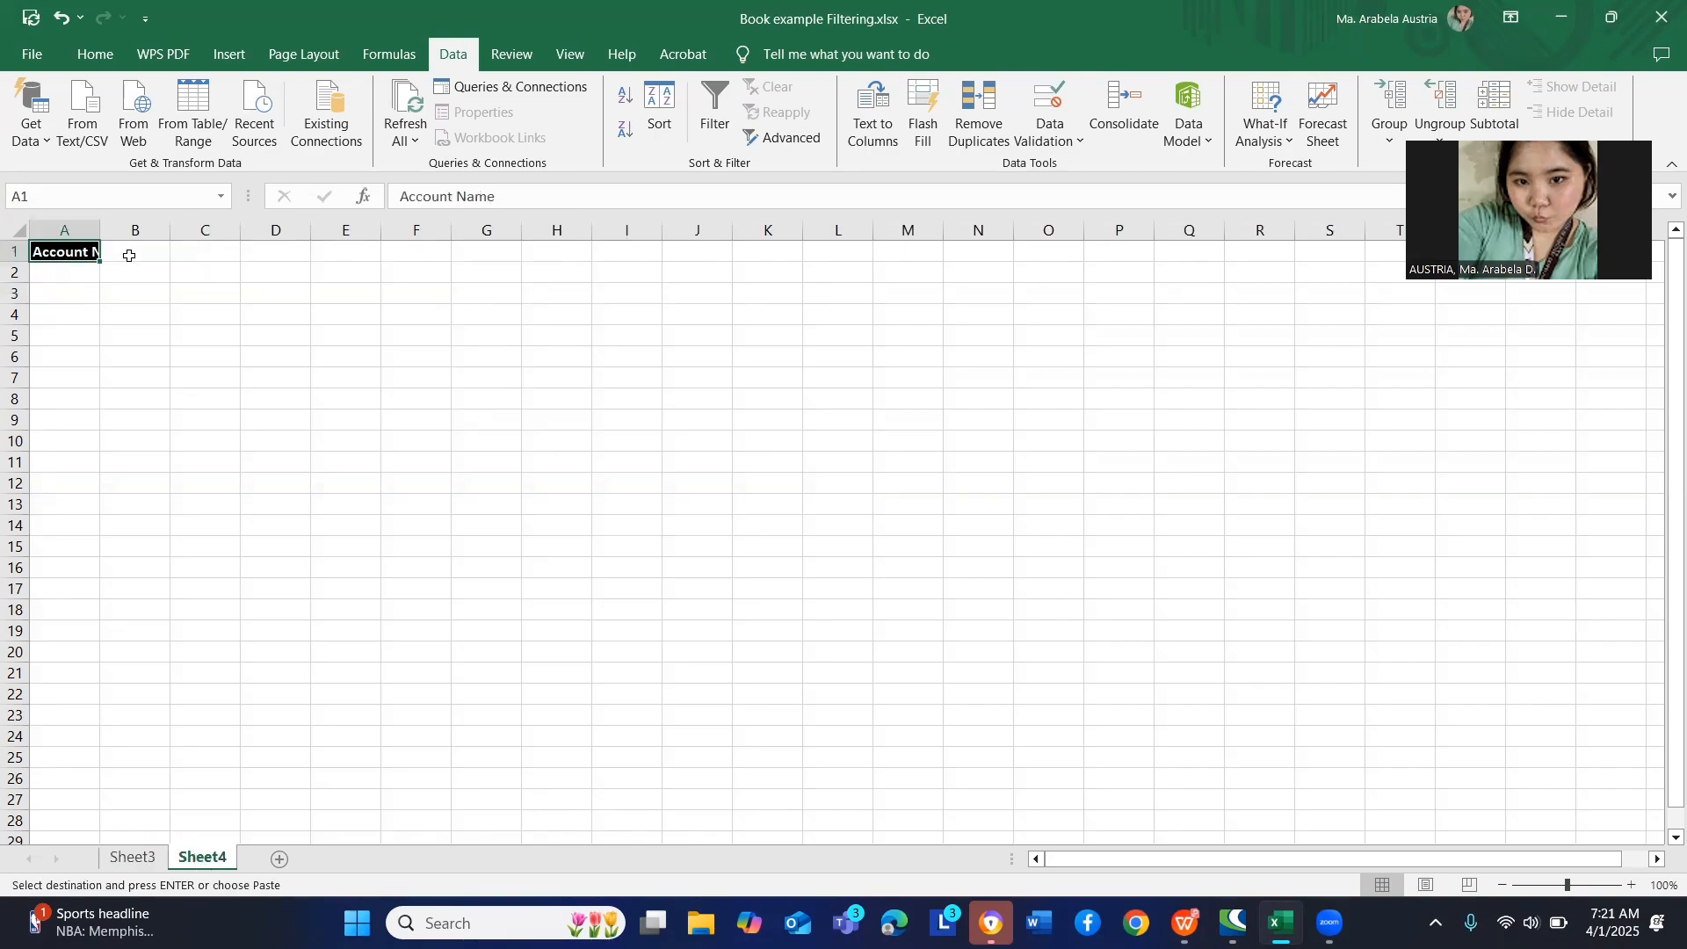
{"action": "left_click", "coordinate": [131, 252]}
{"action": "key", "text": "Return"}
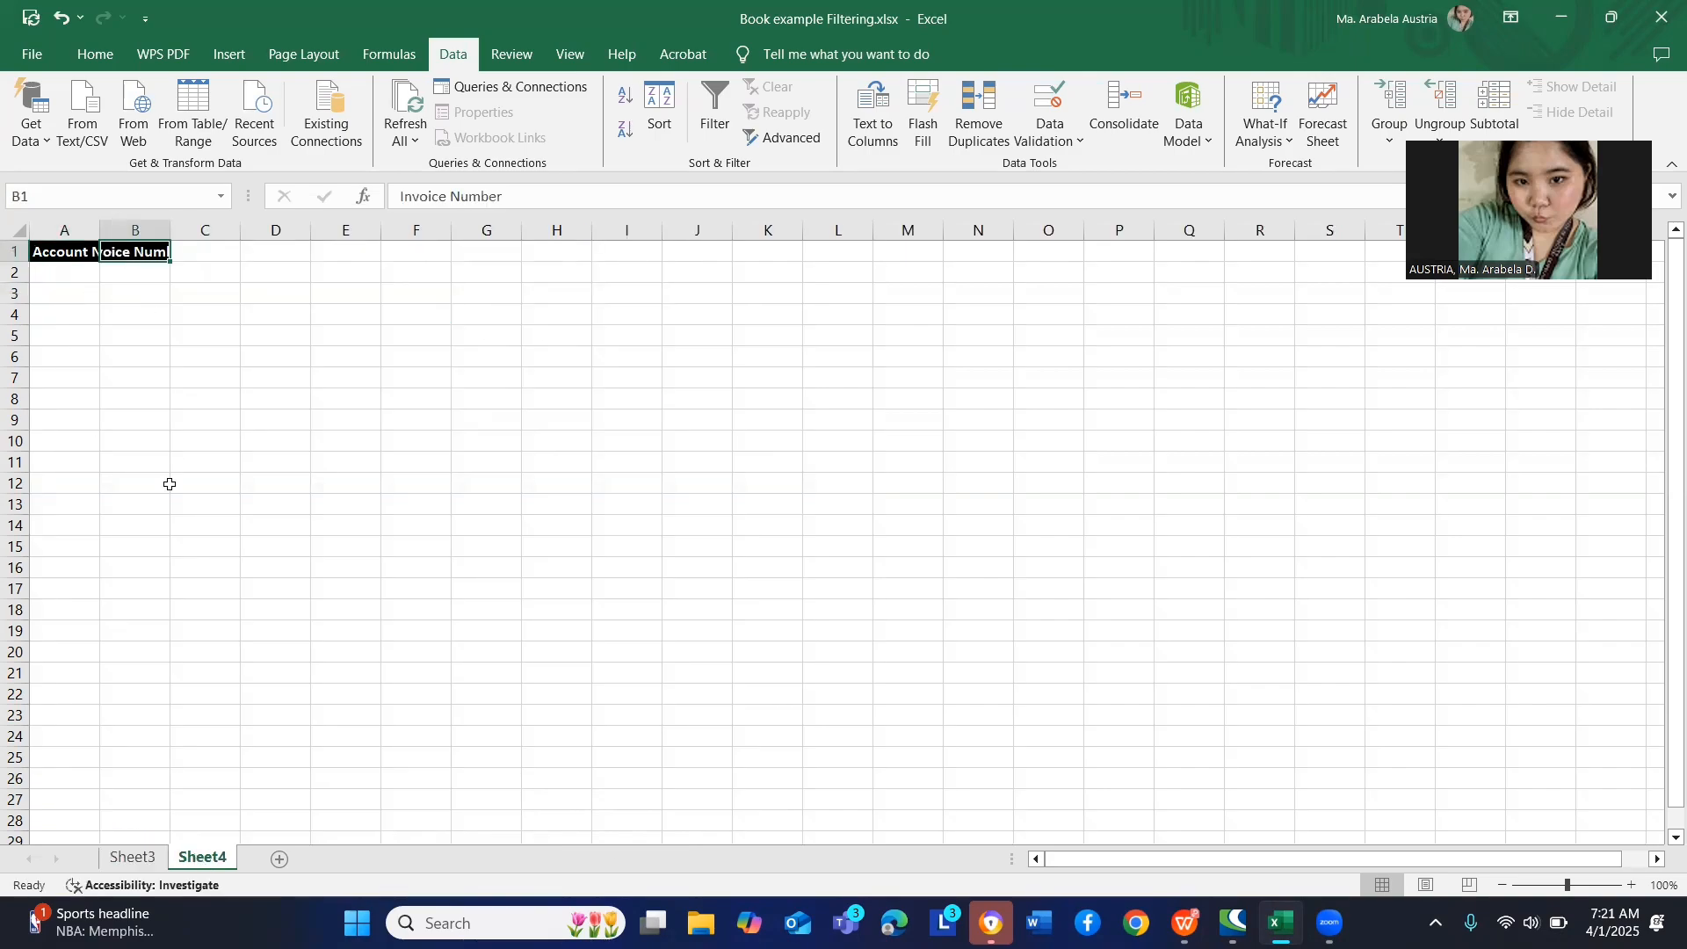
- Copy the Invoice Amount header from Sheet3 into cell C1 of Sheet4
{"action": "left_click", "coordinate": [134, 858]}
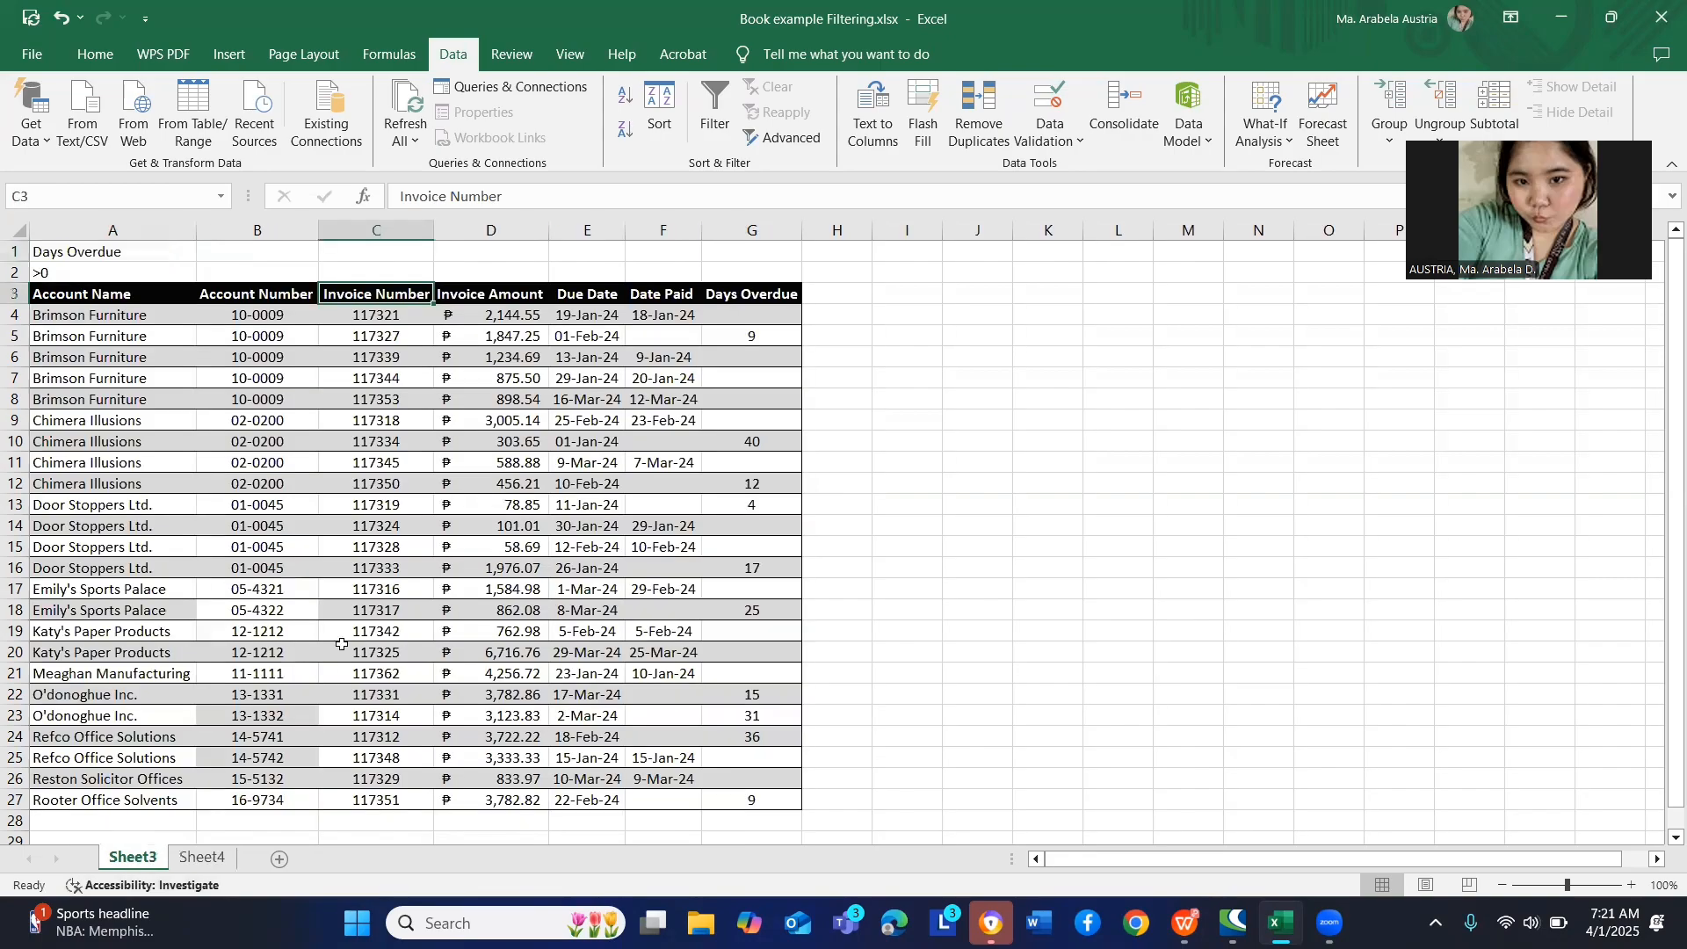
{"action": "left_click", "coordinate": [506, 288]}
{"action": "right_click", "coordinate": [506, 288]}
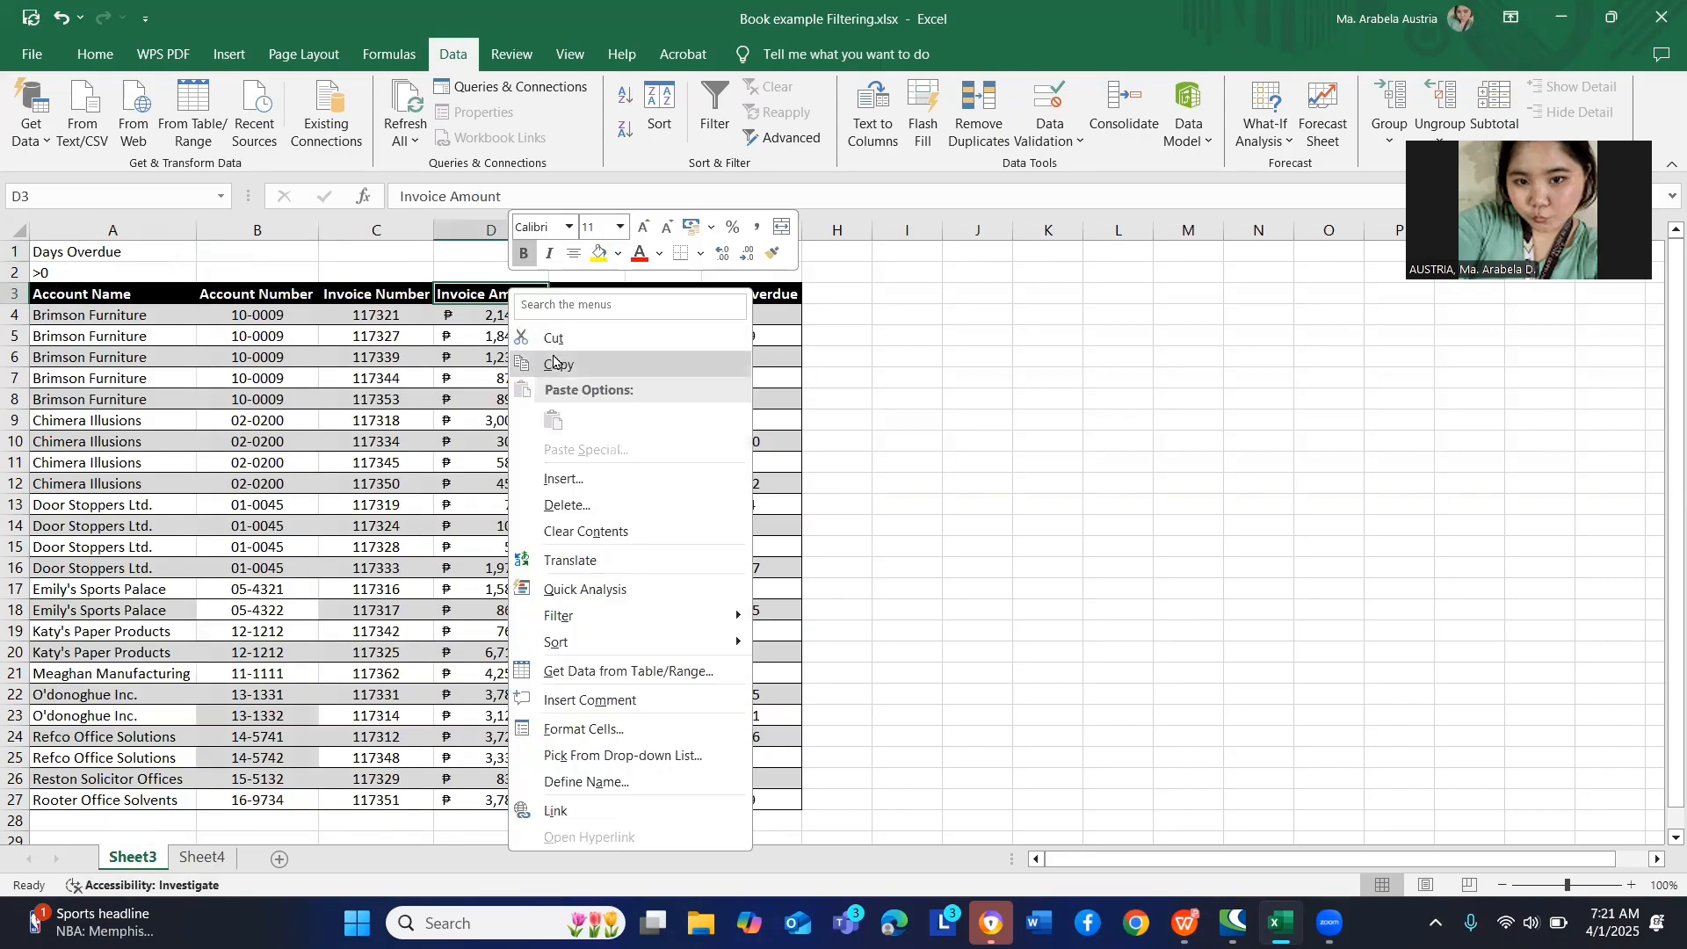
{"action": "left_click", "coordinate": [554, 362]}
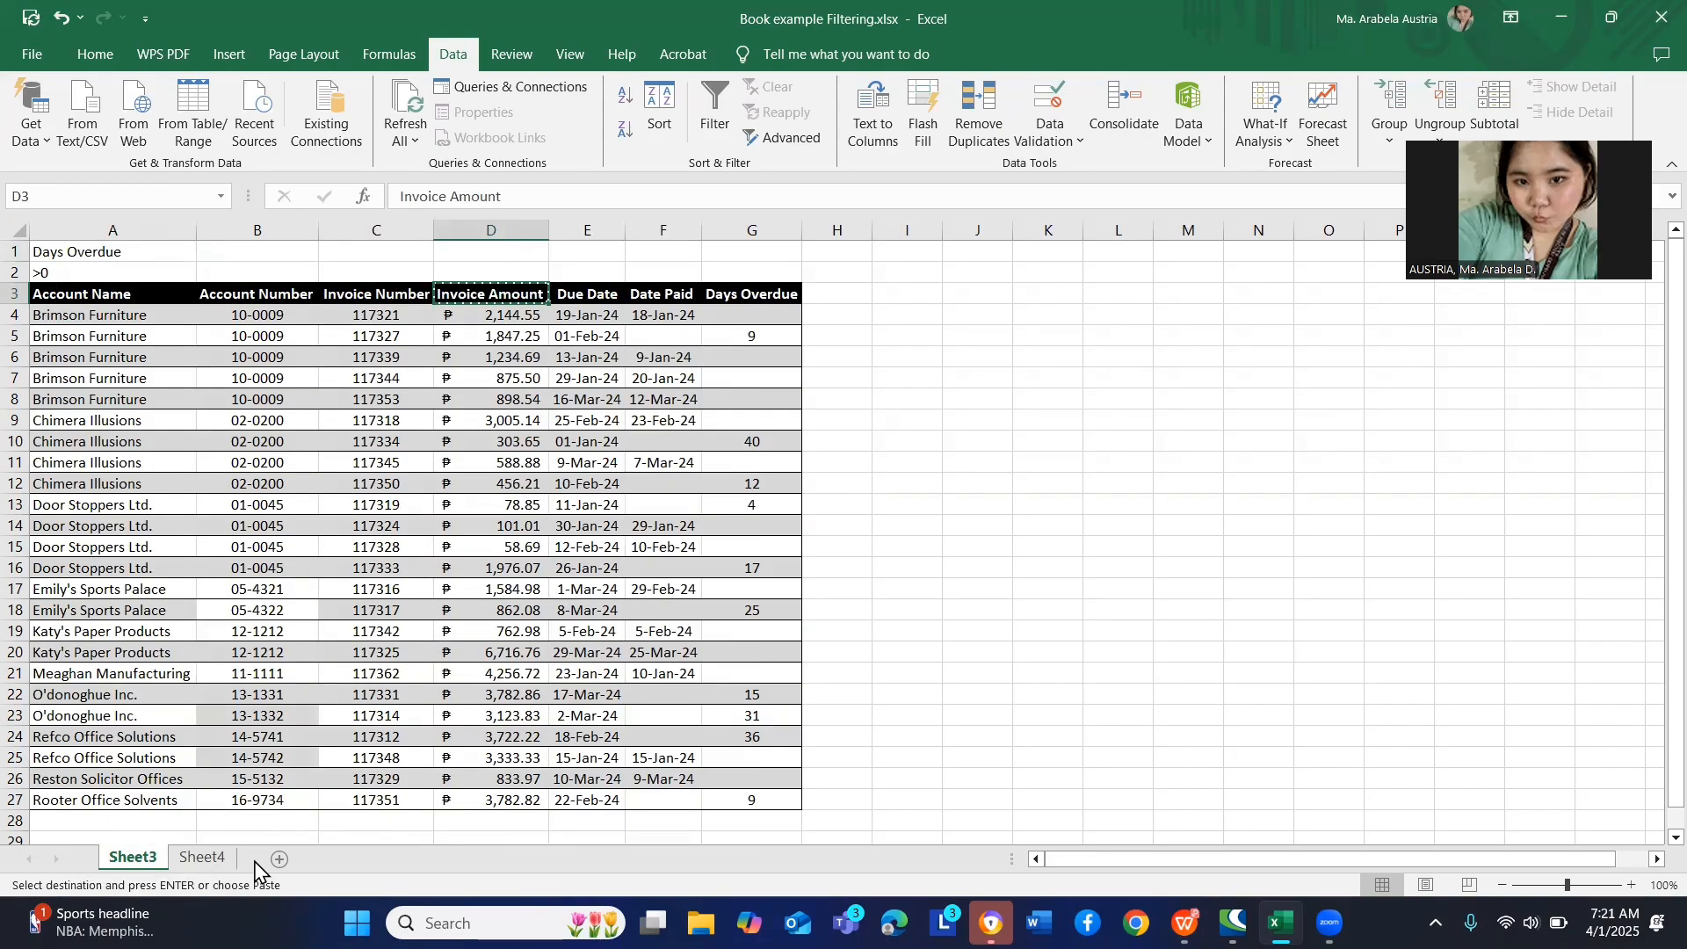
{"action": "left_click", "coordinate": [198, 858]}
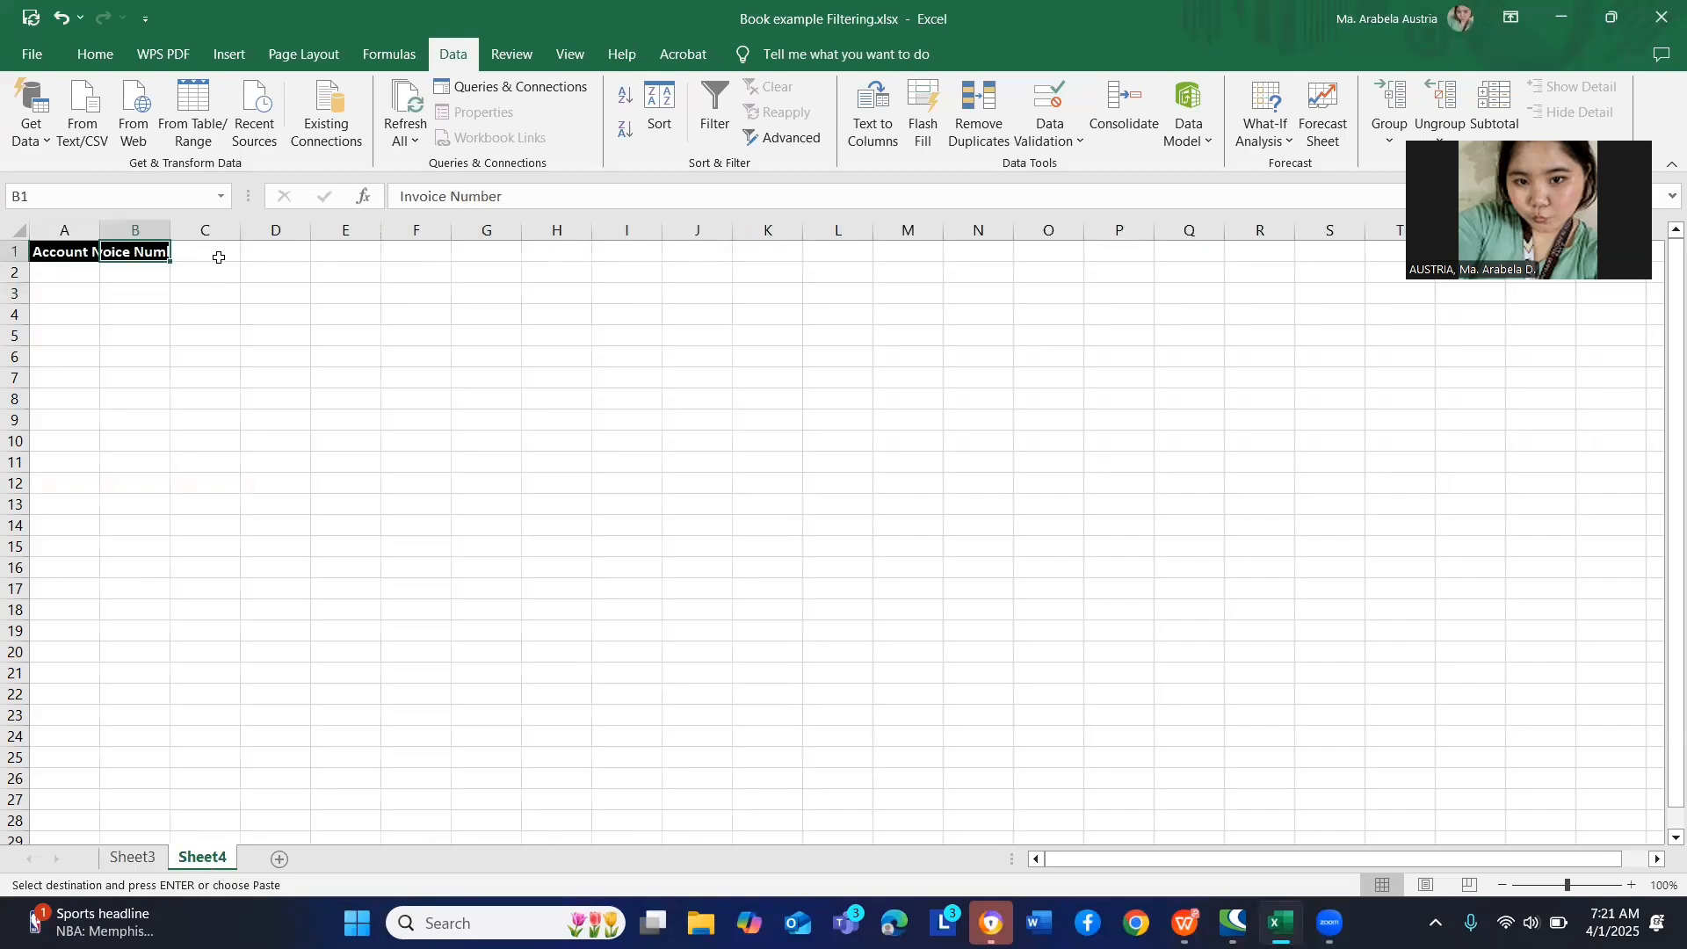
{"action": "left_click", "coordinate": [219, 258]}
{"action": "key", "text": "Return"}
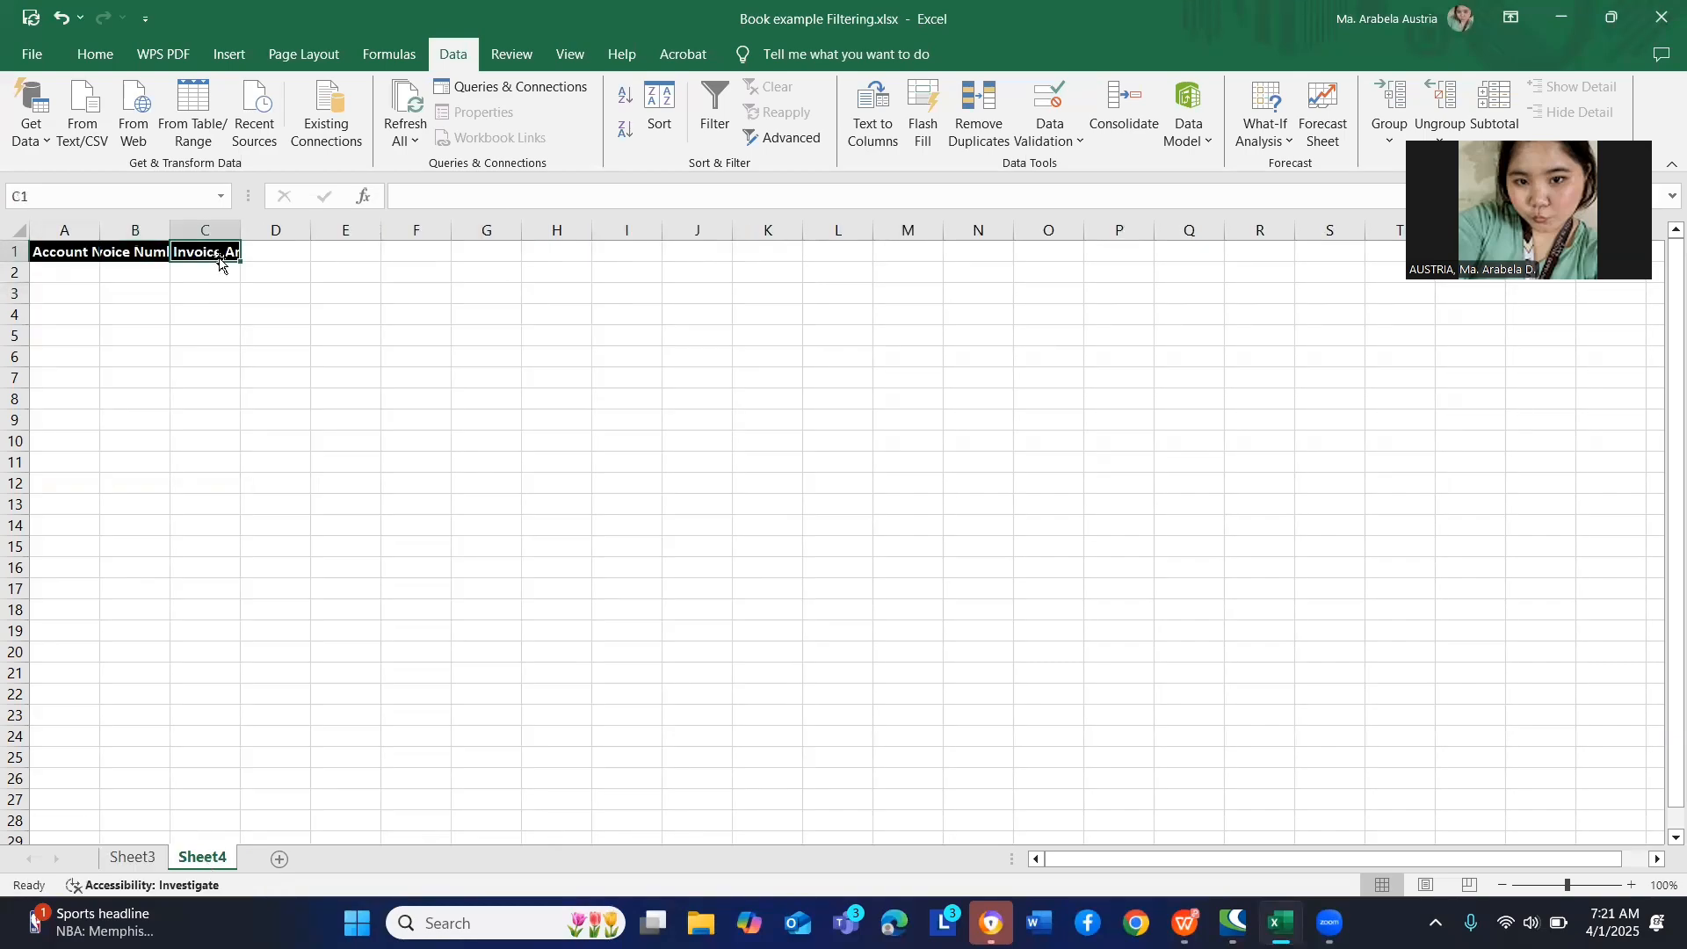
- Copy the Days Overdue header in row 3 of Sheet3 into cell D1 of Sheet4
{"action": "left_click", "coordinate": [134, 861]}
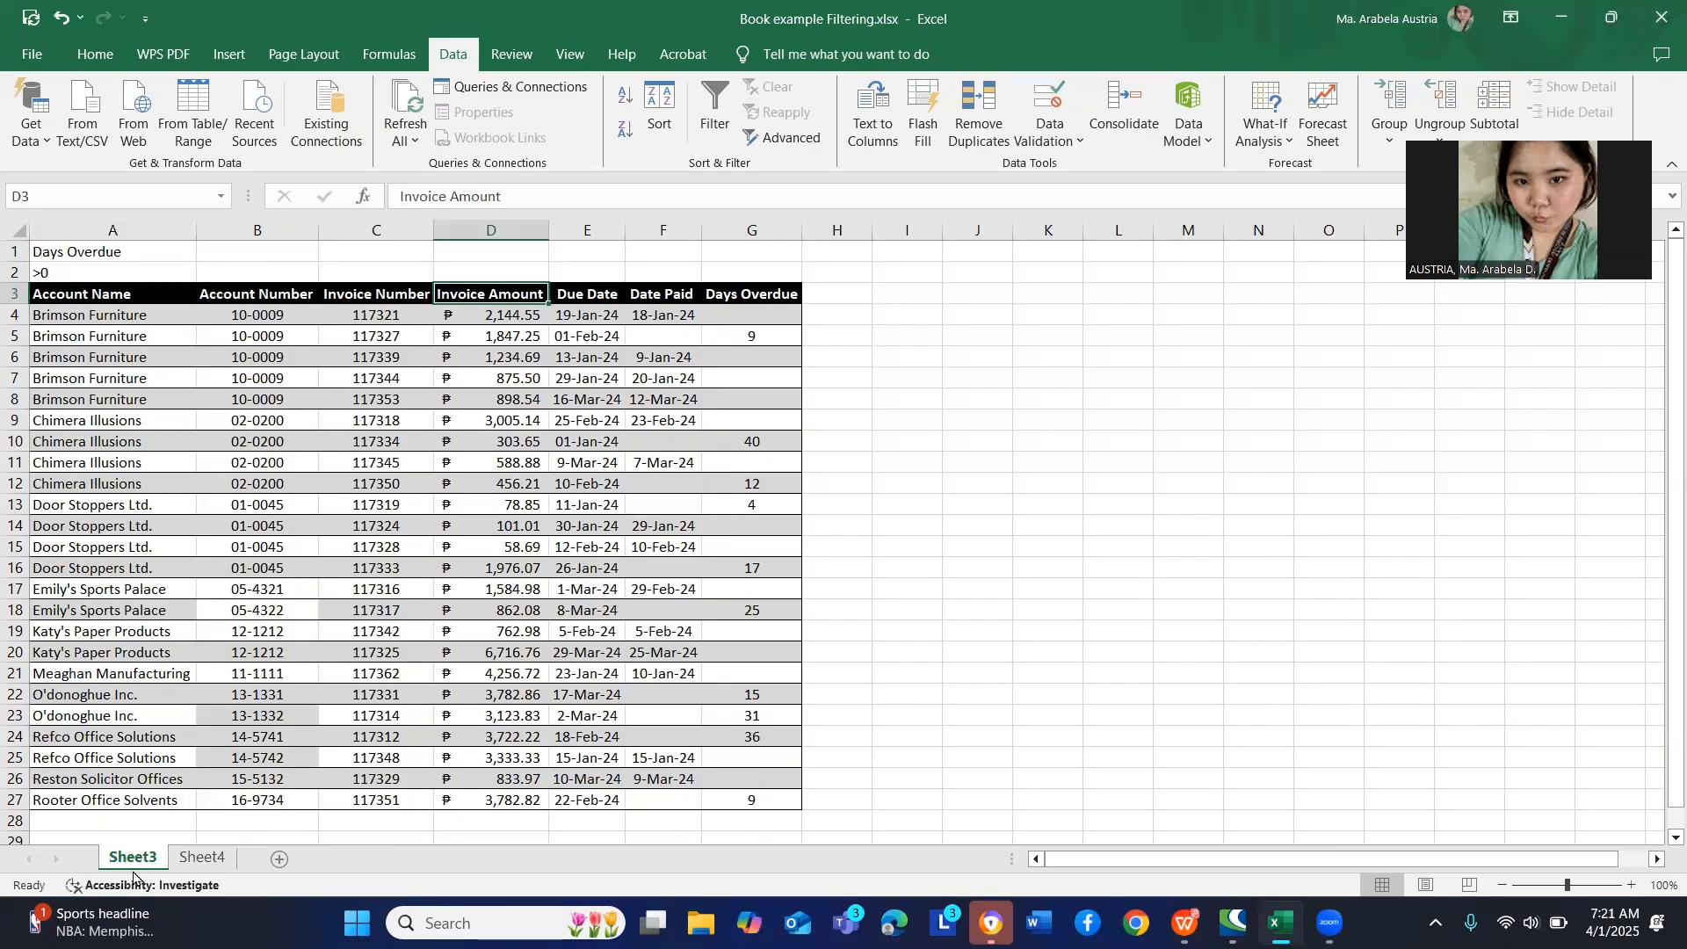
{"action": "left_click", "coordinate": [760, 296]}
{"action": "right_click", "coordinate": [760, 296]}
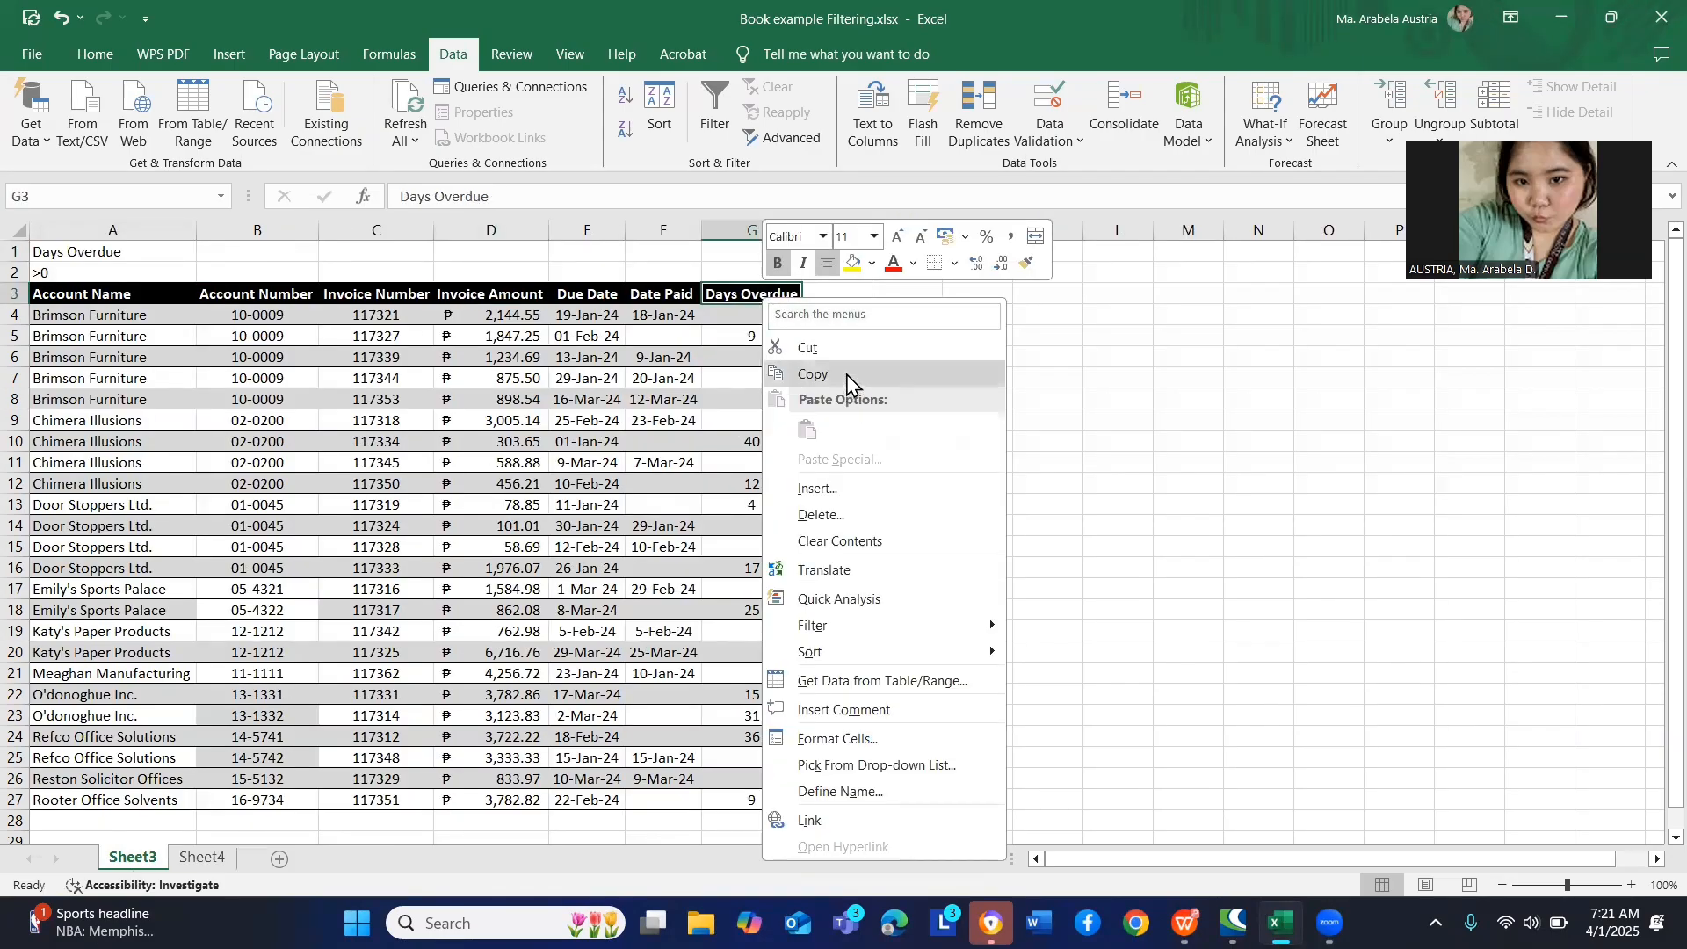
{"action": "left_click", "coordinate": [846, 375]}
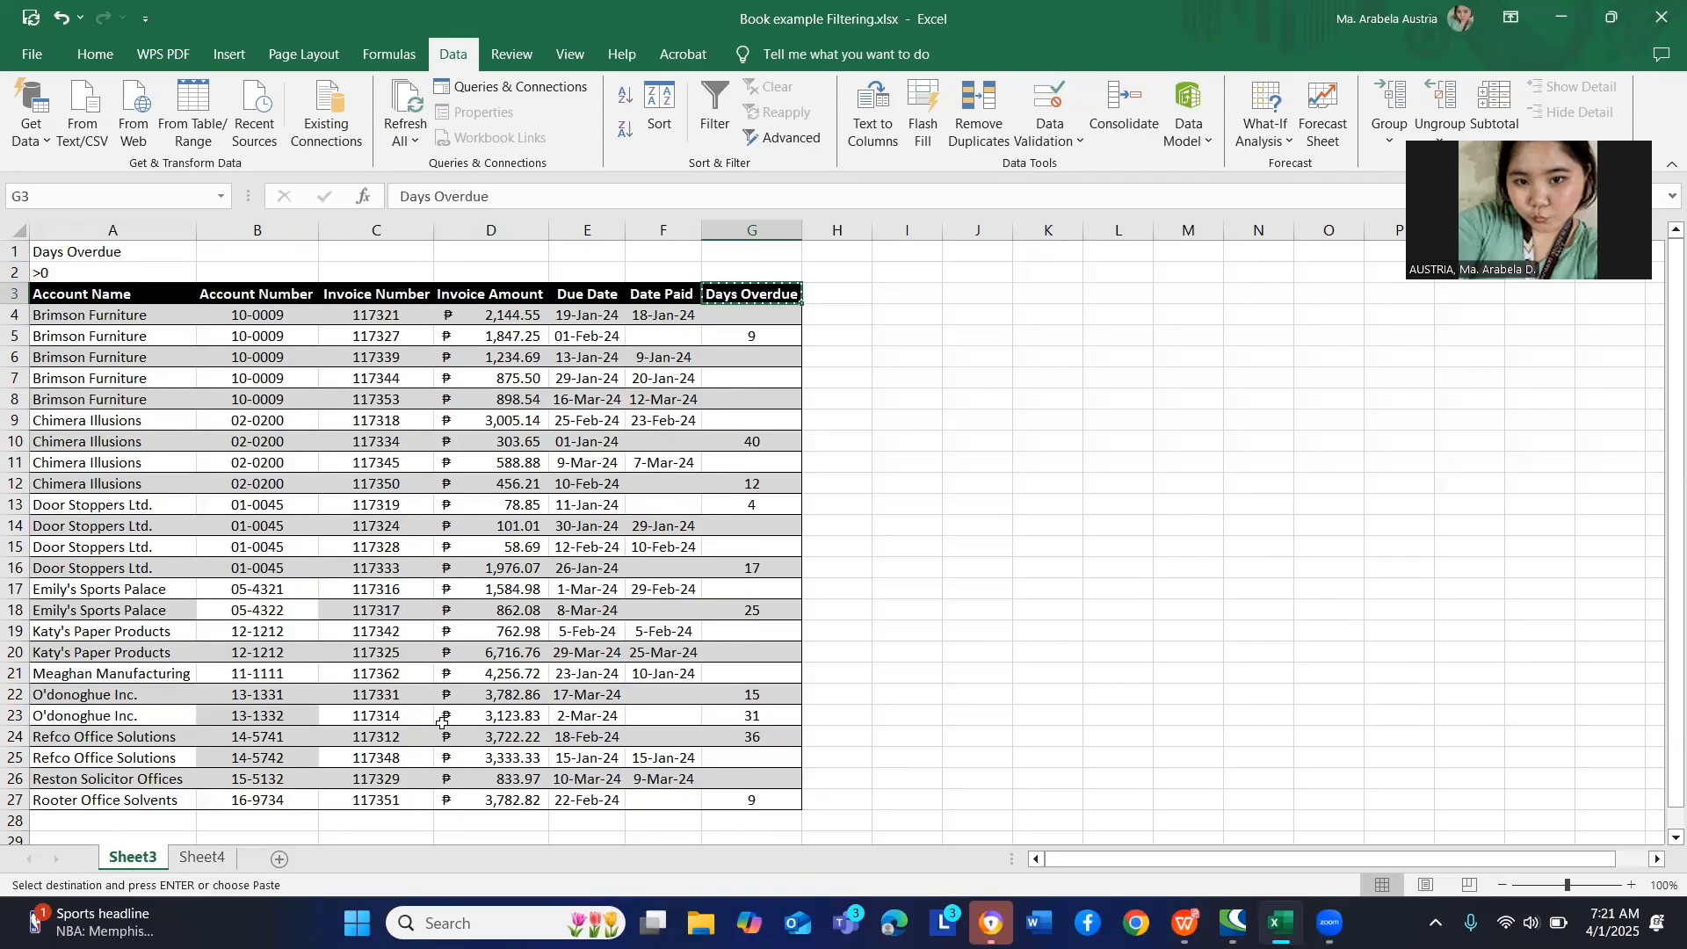
{"action": "left_click", "coordinate": [225, 861]}
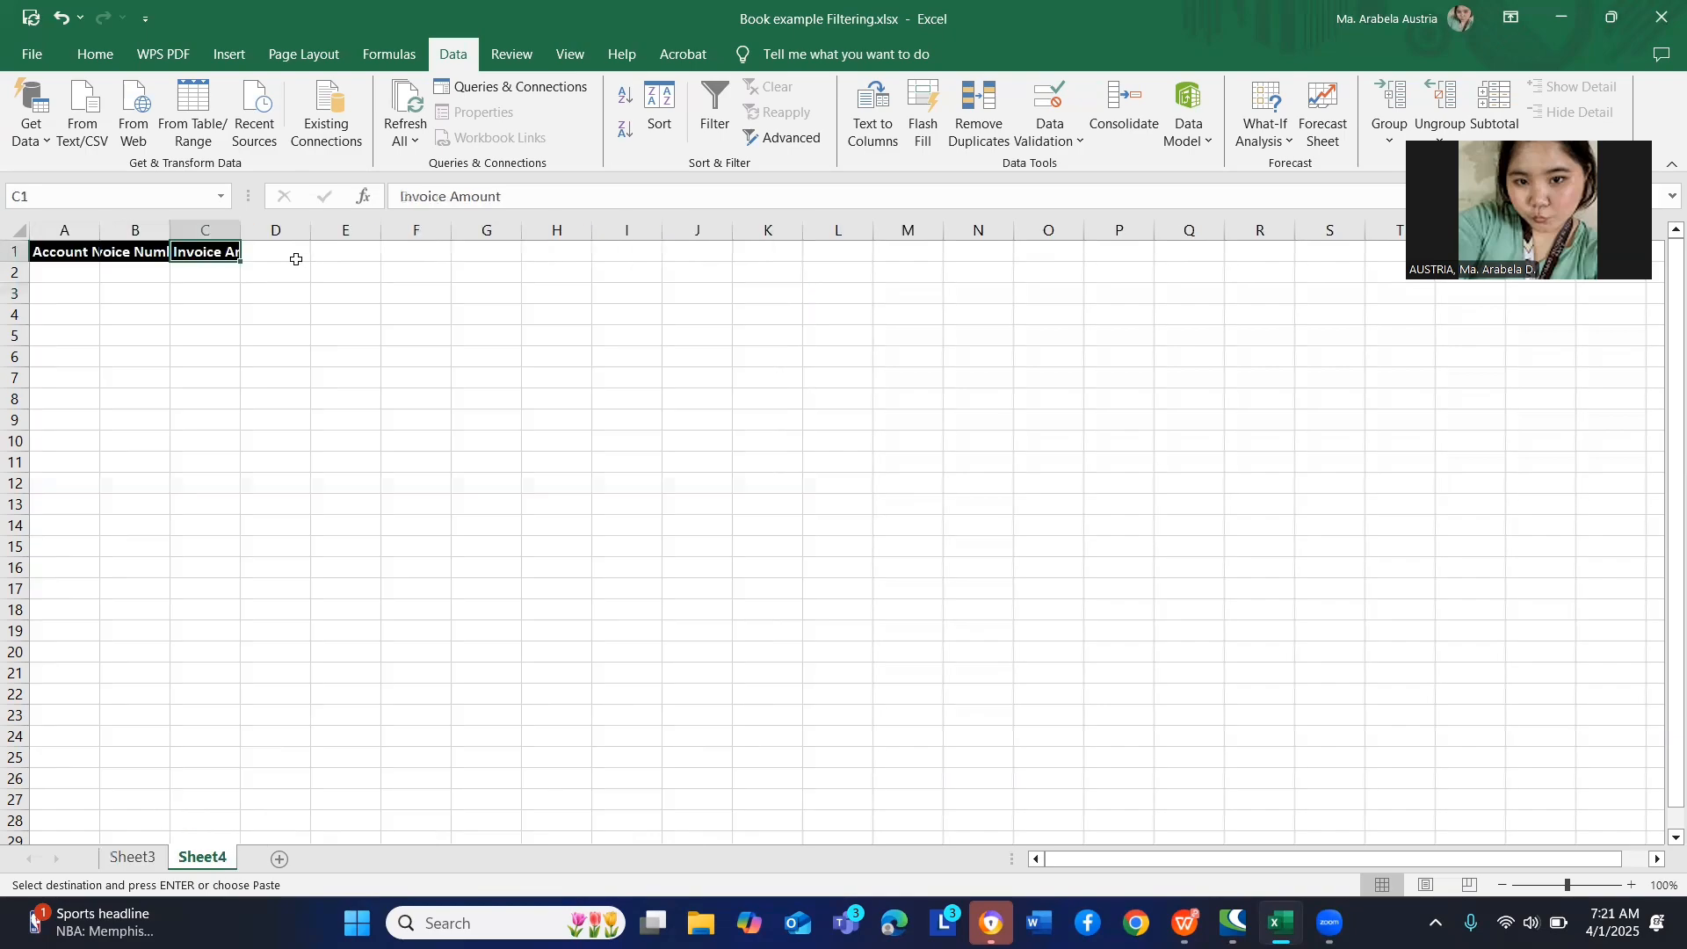
{"action": "left_click", "coordinate": [291, 254]}
{"action": "key", "text": "Return"}
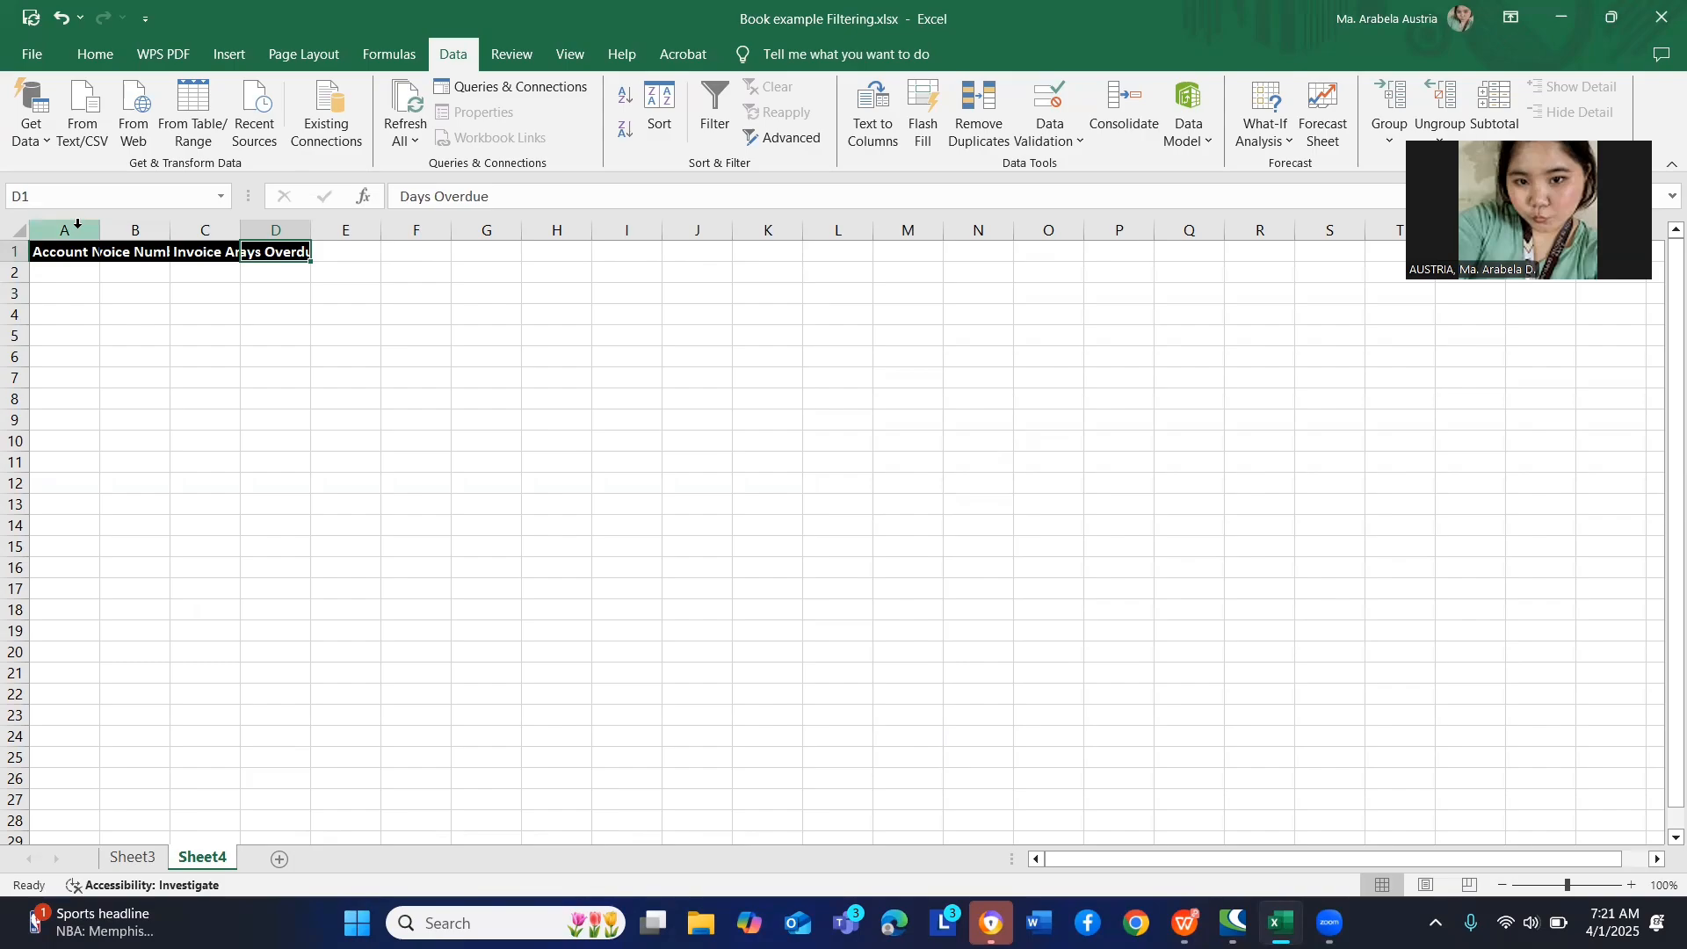
- AutoFit the widths of columns A to D on Sheet4 to their header text
{"action": "left_click_drag", "start_coordinate": [77, 225], "coordinate": [263, 230]}
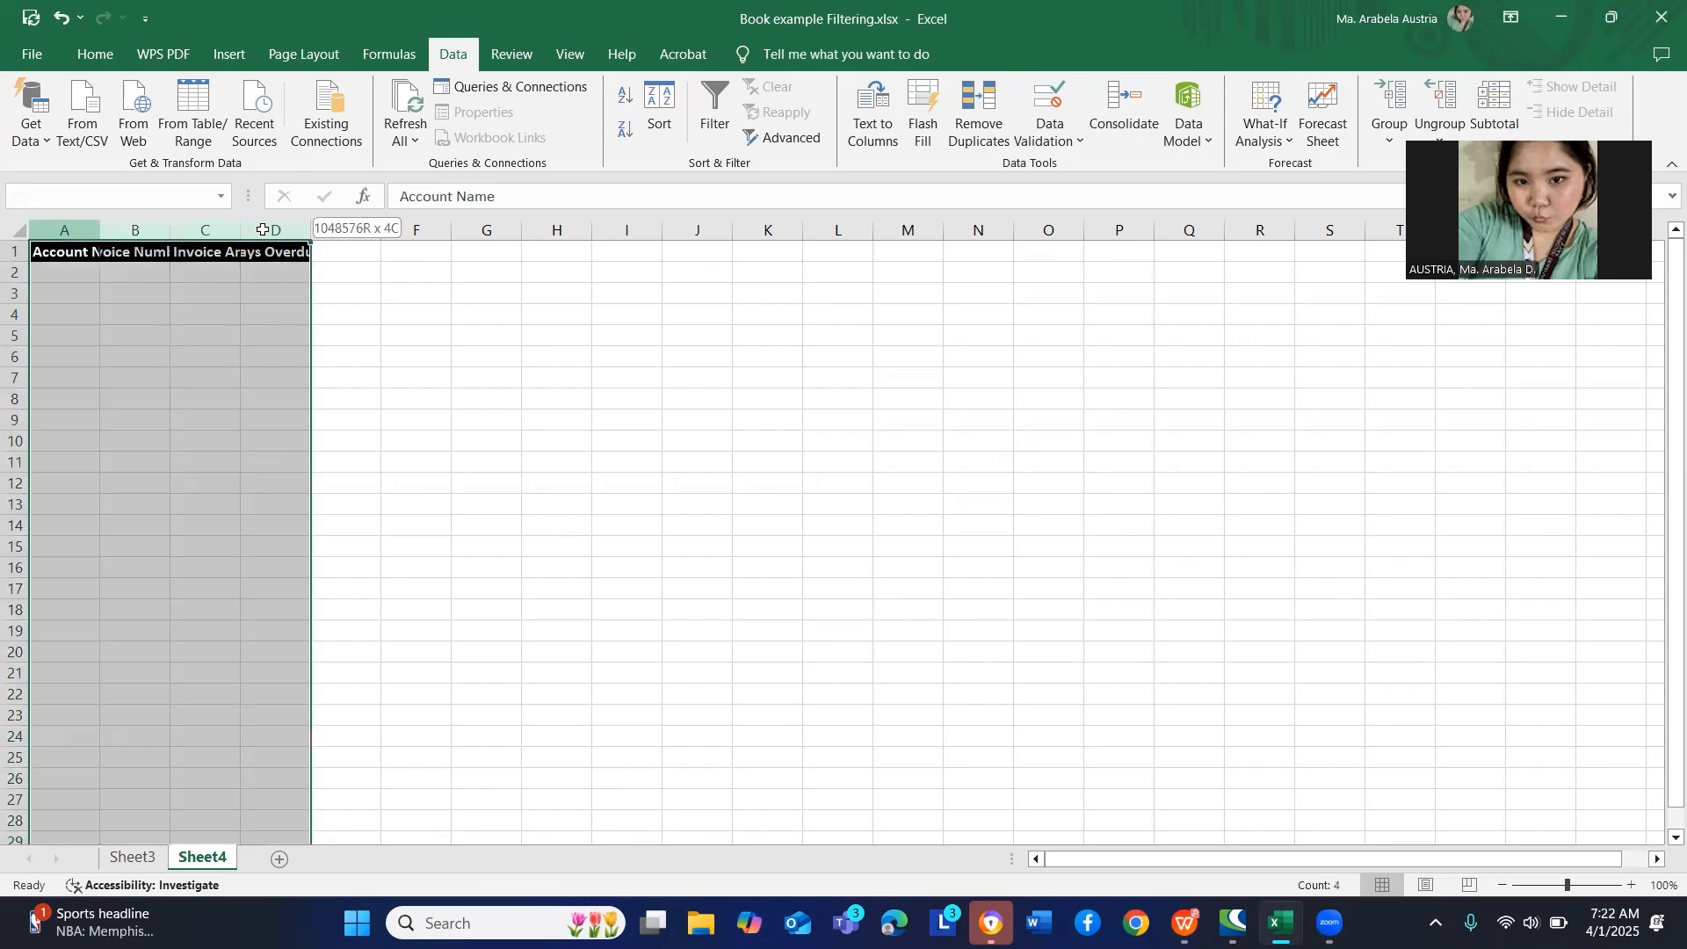
{"action": "double_click", "coordinate": [309, 230]}
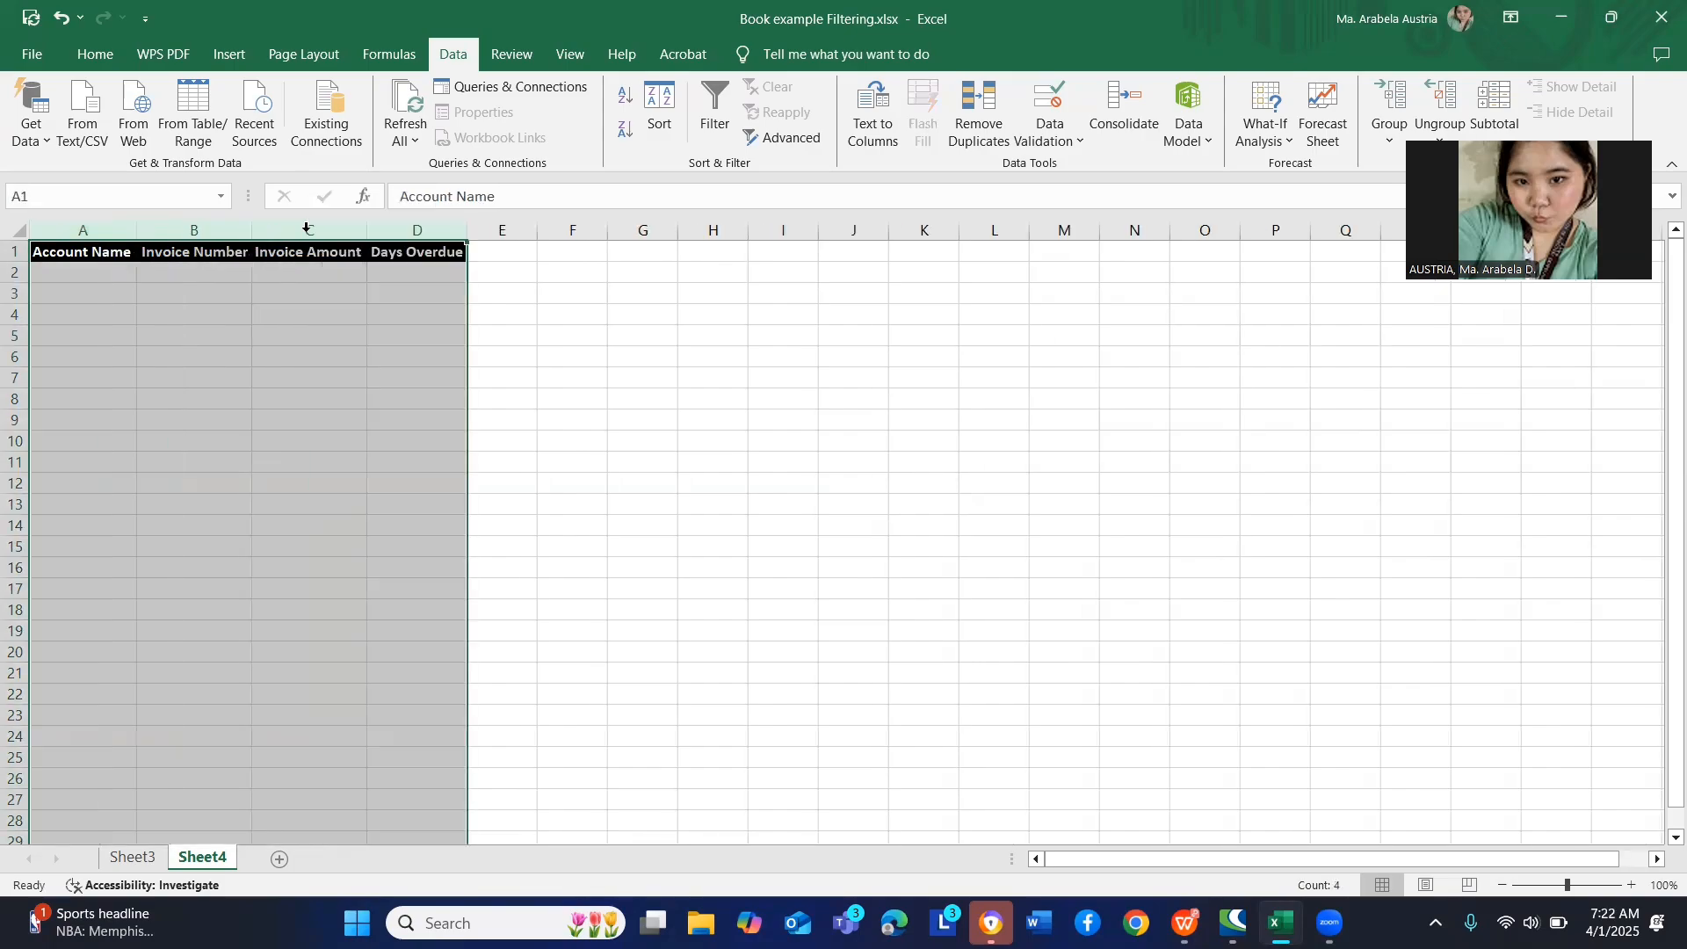
{"action": "left_click", "coordinate": [613, 654]}
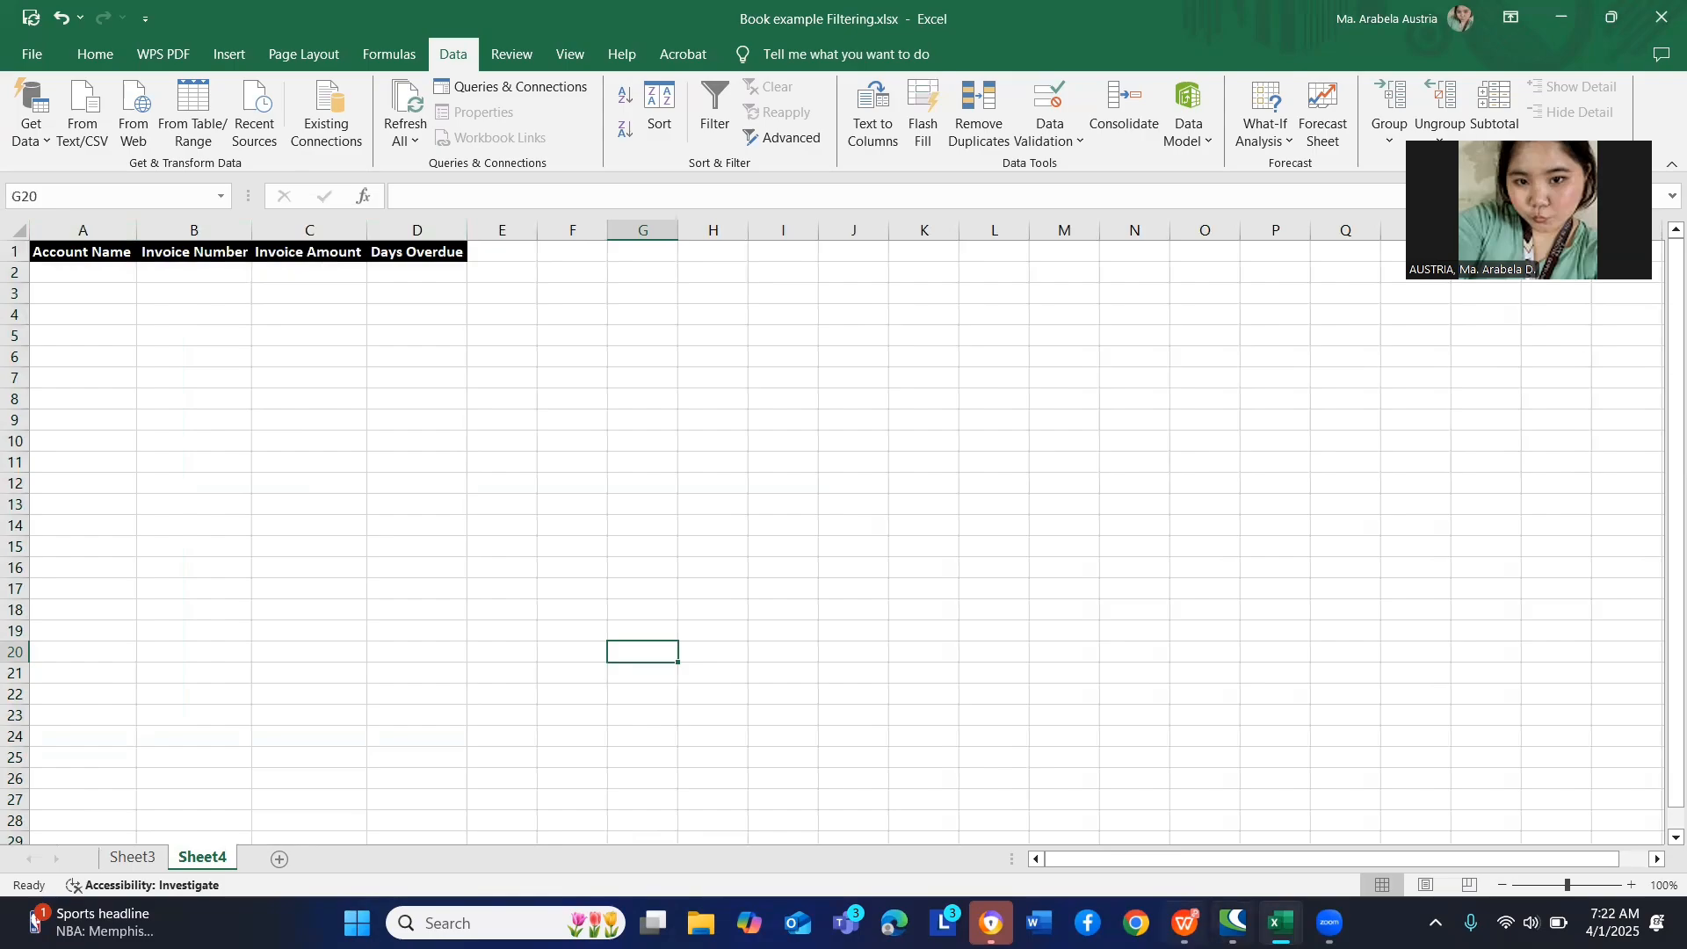
- Consult the procedure for copying filtered data in the WPS PDF and set Excel's Advanced Filter to copy to another location
{"action": "left_click", "coordinate": [1186, 922]}
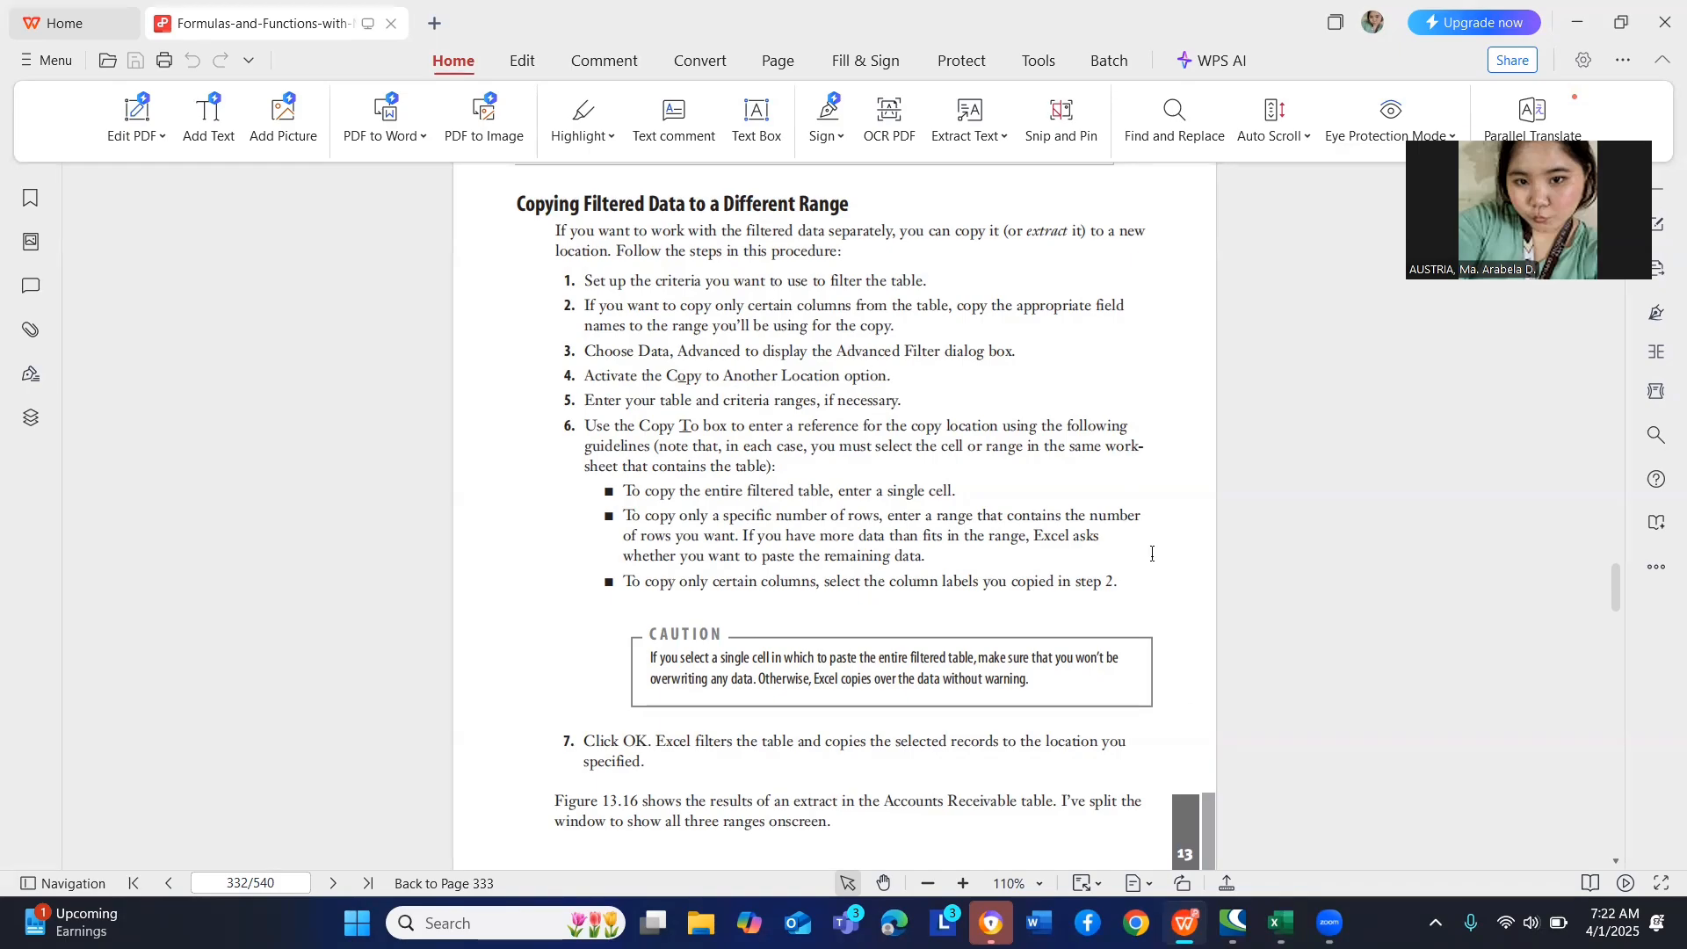
{"action": "mouse_move", "coordinate": [1279, 922]}
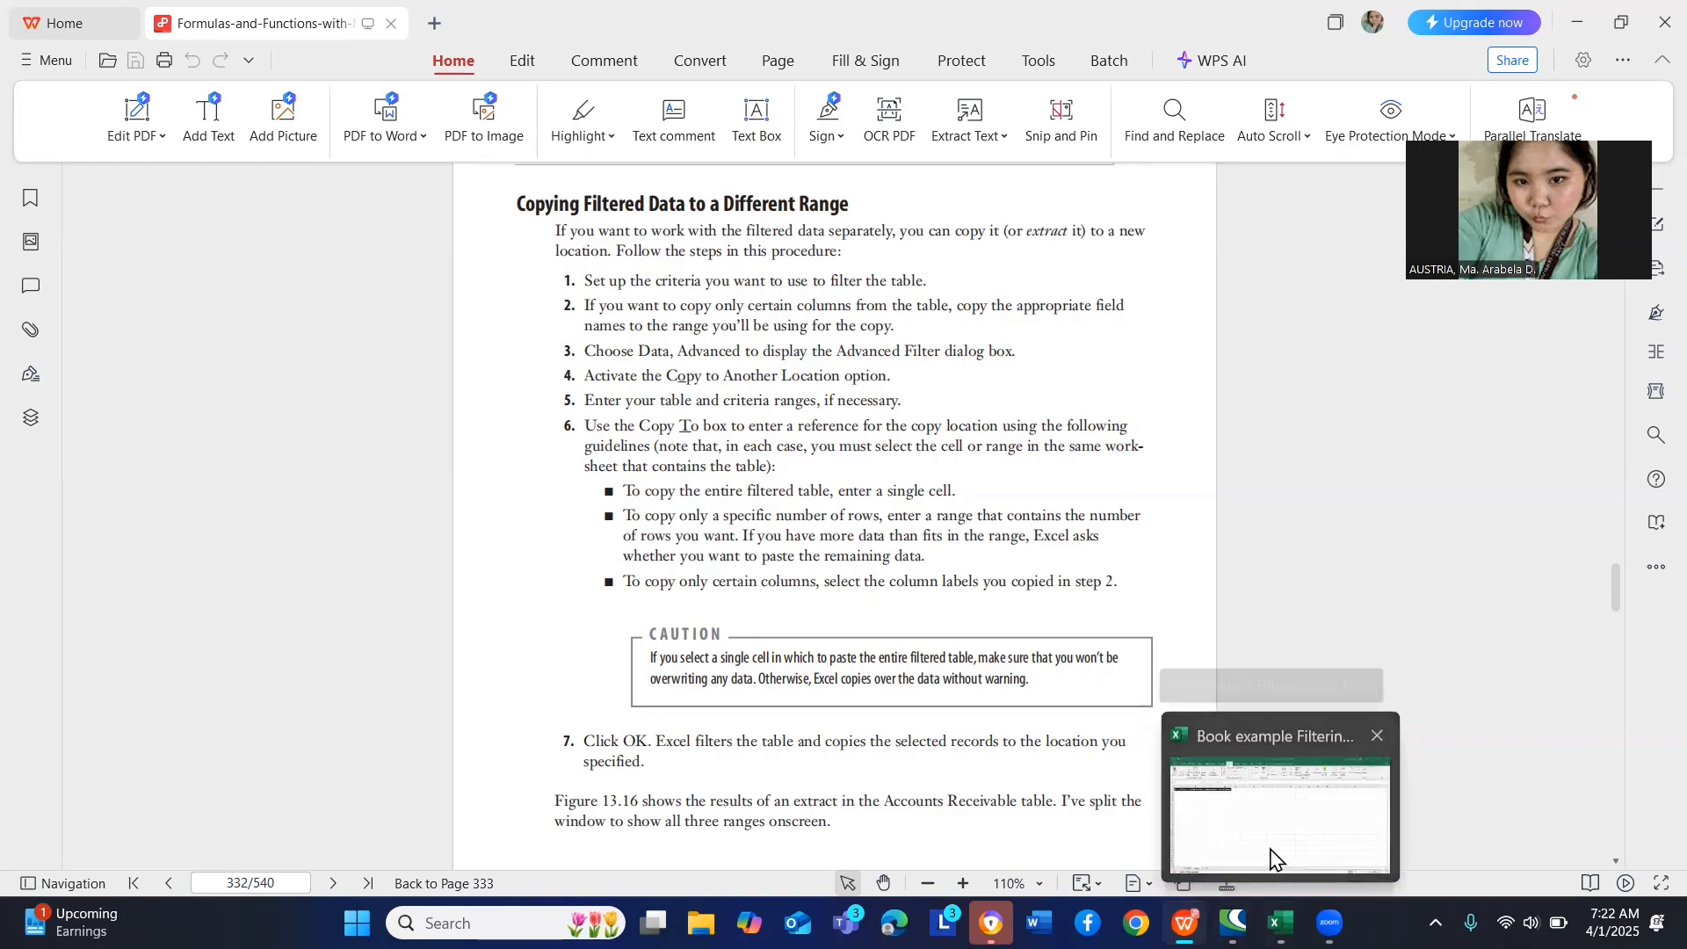
{"action": "left_click", "coordinate": [1276, 859]}
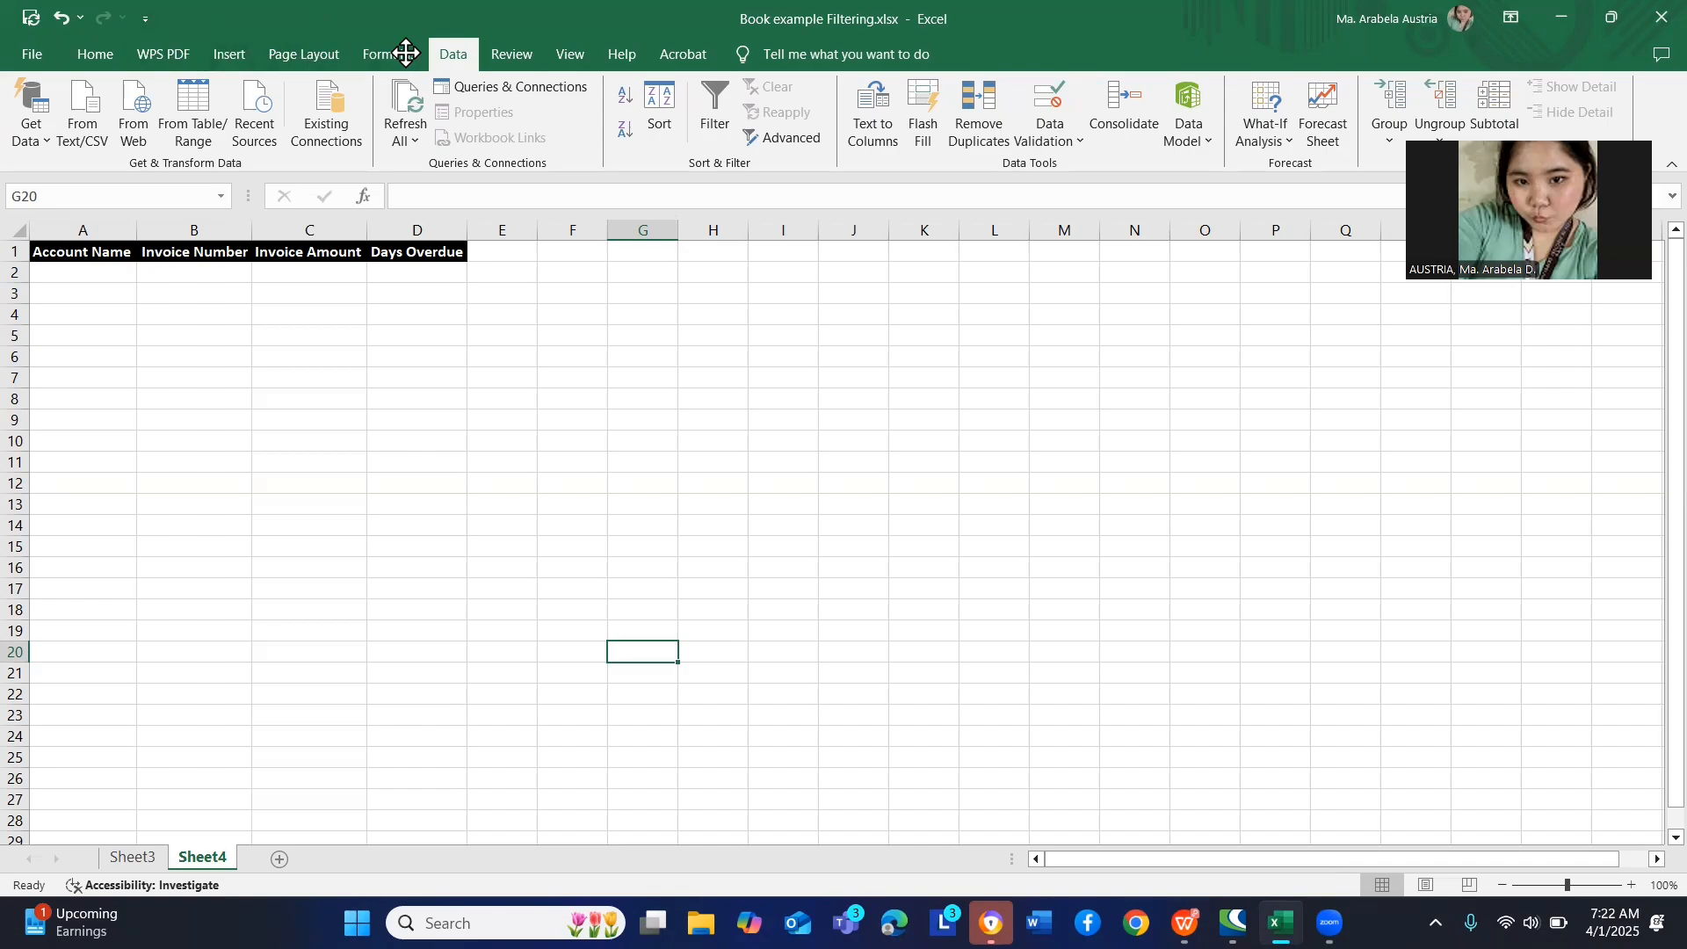
{"action": "left_click", "coordinate": [778, 138]}
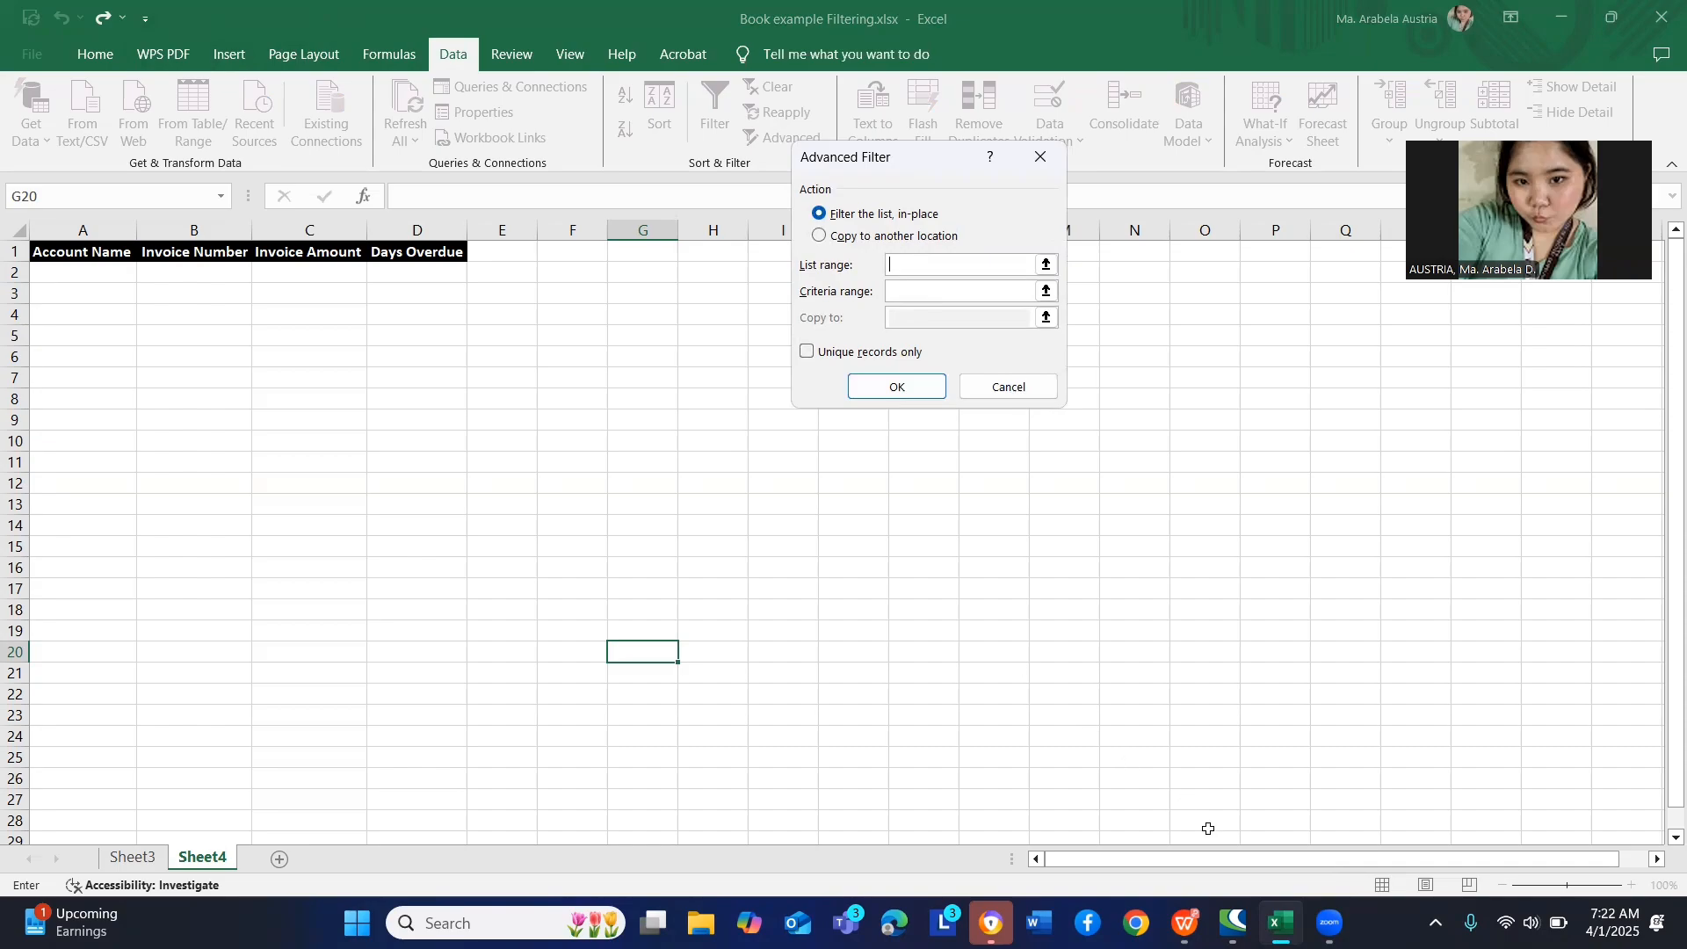
{"action": "mouse_move", "coordinate": [1185, 923]}
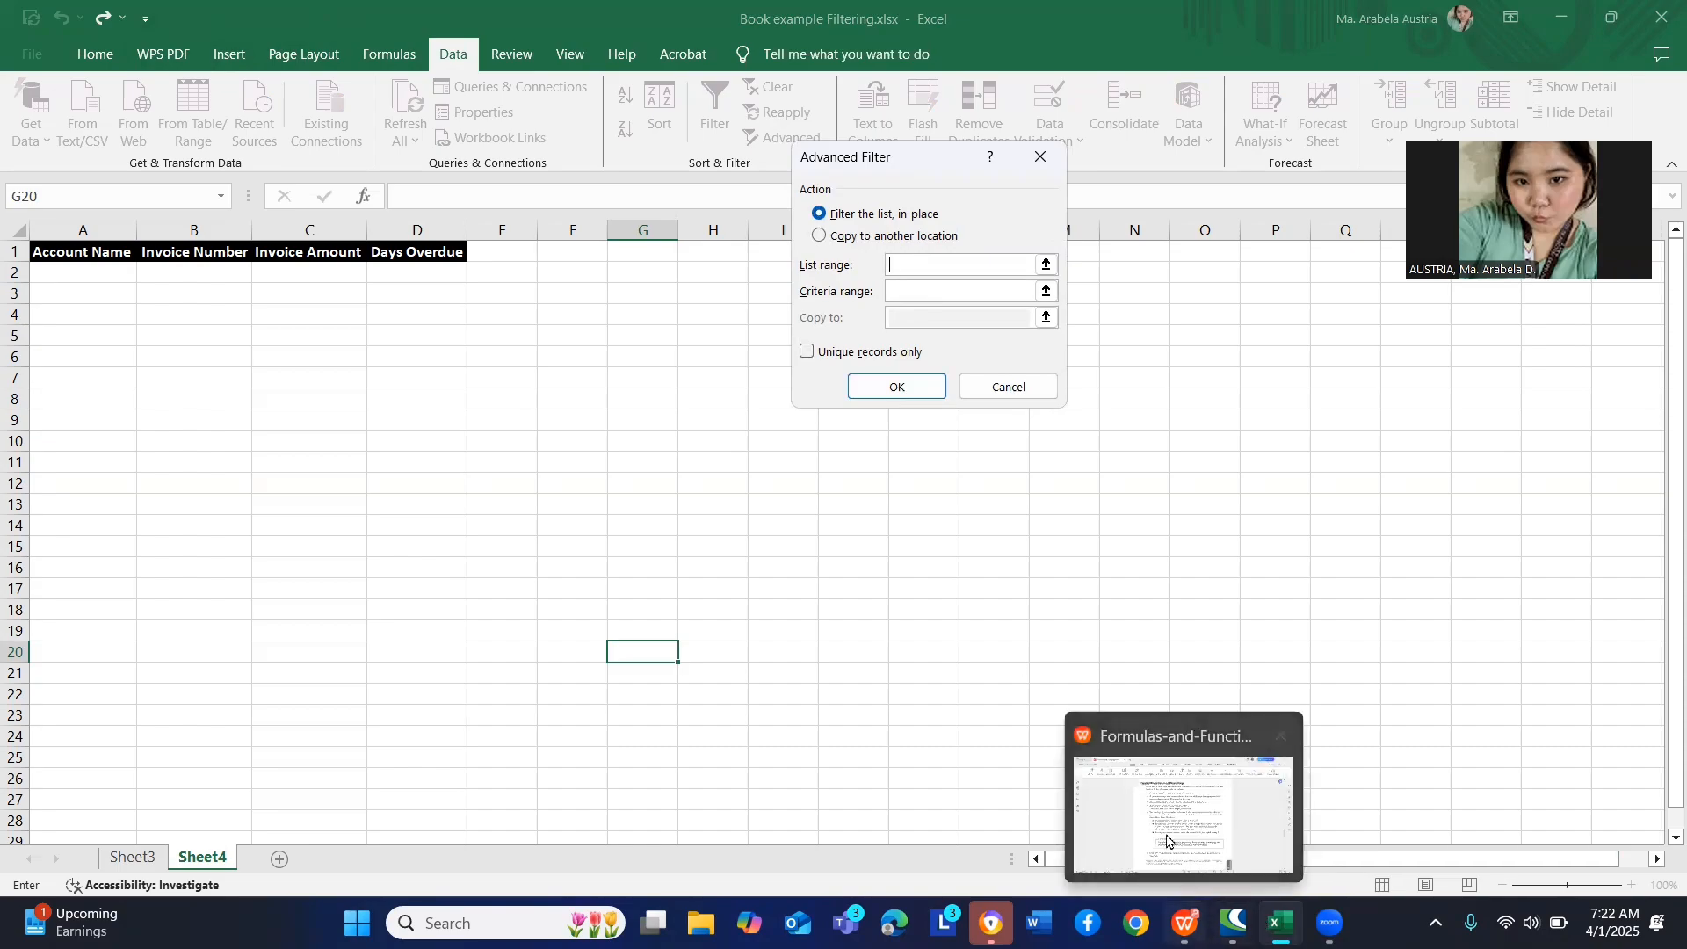
{"action": "left_click", "coordinate": [1166, 835]}
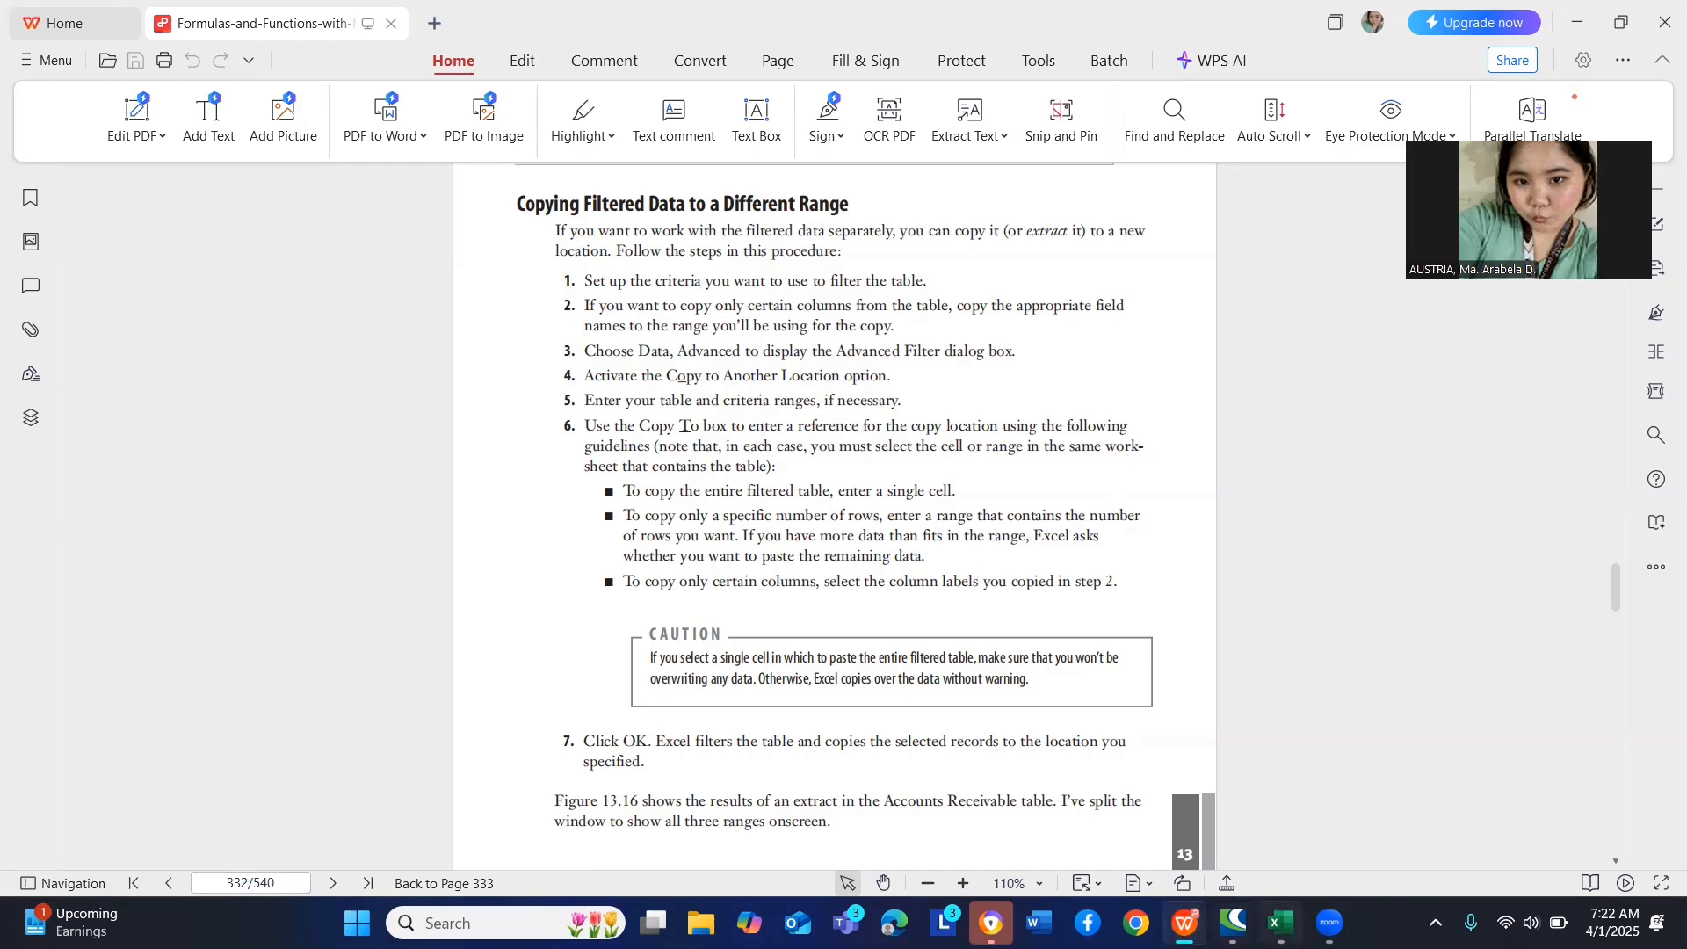
{"action": "mouse_move", "coordinate": [1281, 922]}
{"action": "left_click", "coordinate": [1278, 822]}
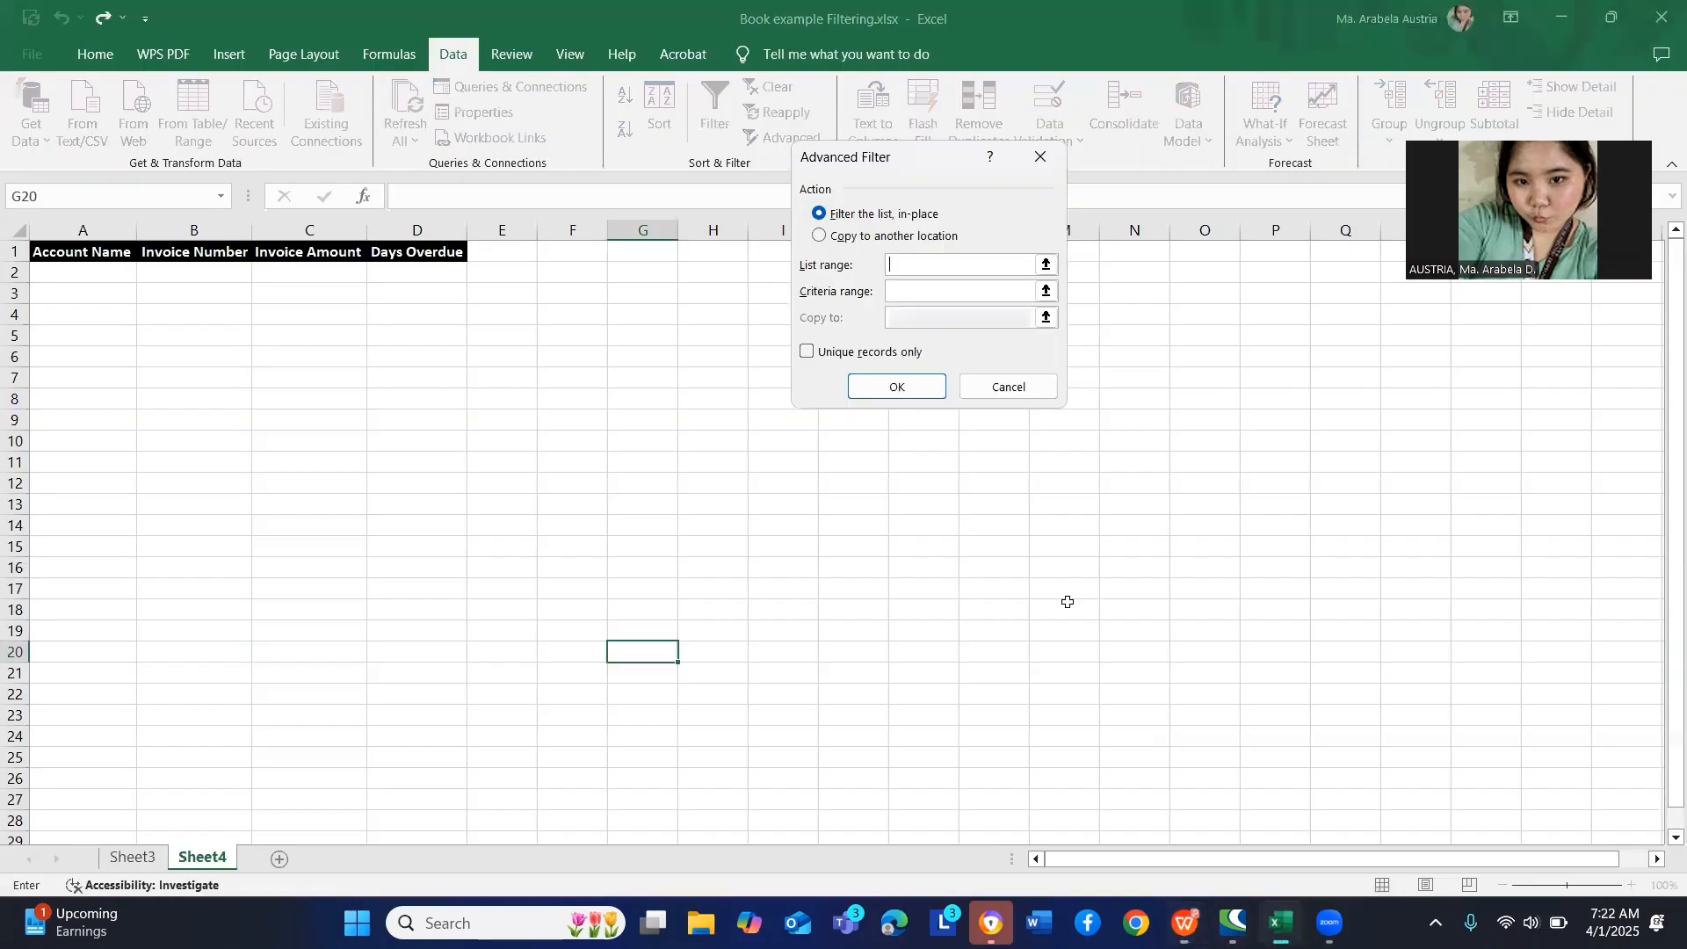
{"action": "left_click", "coordinate": [849, 235]}
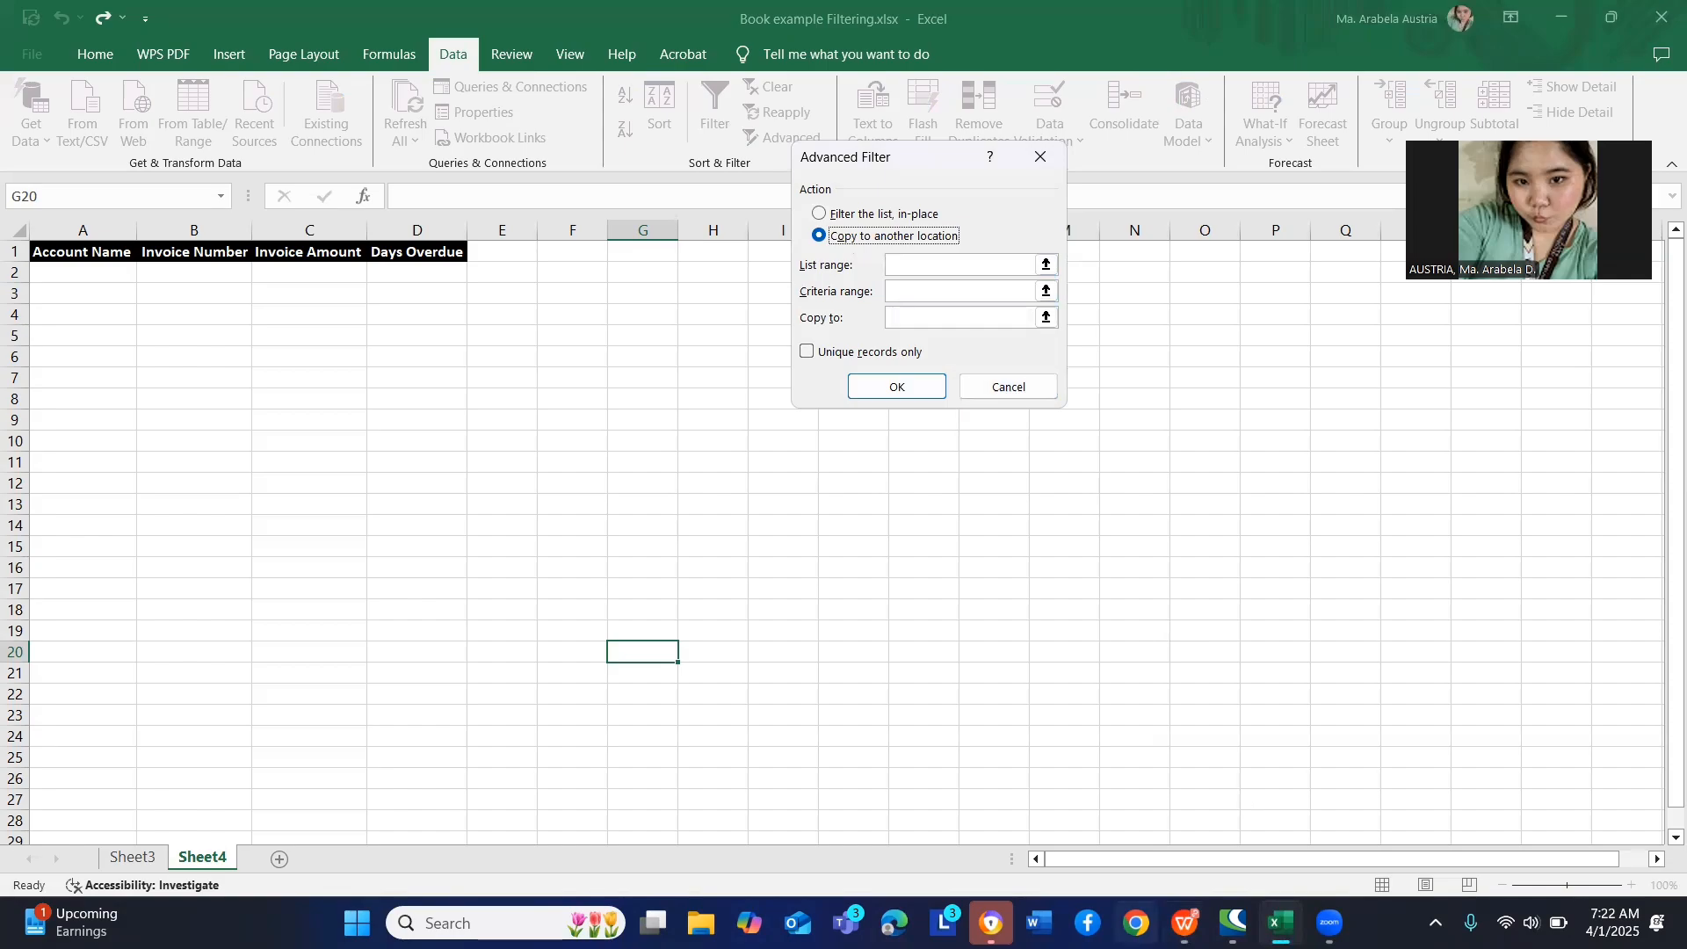
- Recheck the procedure in the WPS PDF and set Excel's Advanced Filter list range to Sheet3!$A$3:$G$27
{"action": "mouse_move", "coordinate": [1185, 922]}
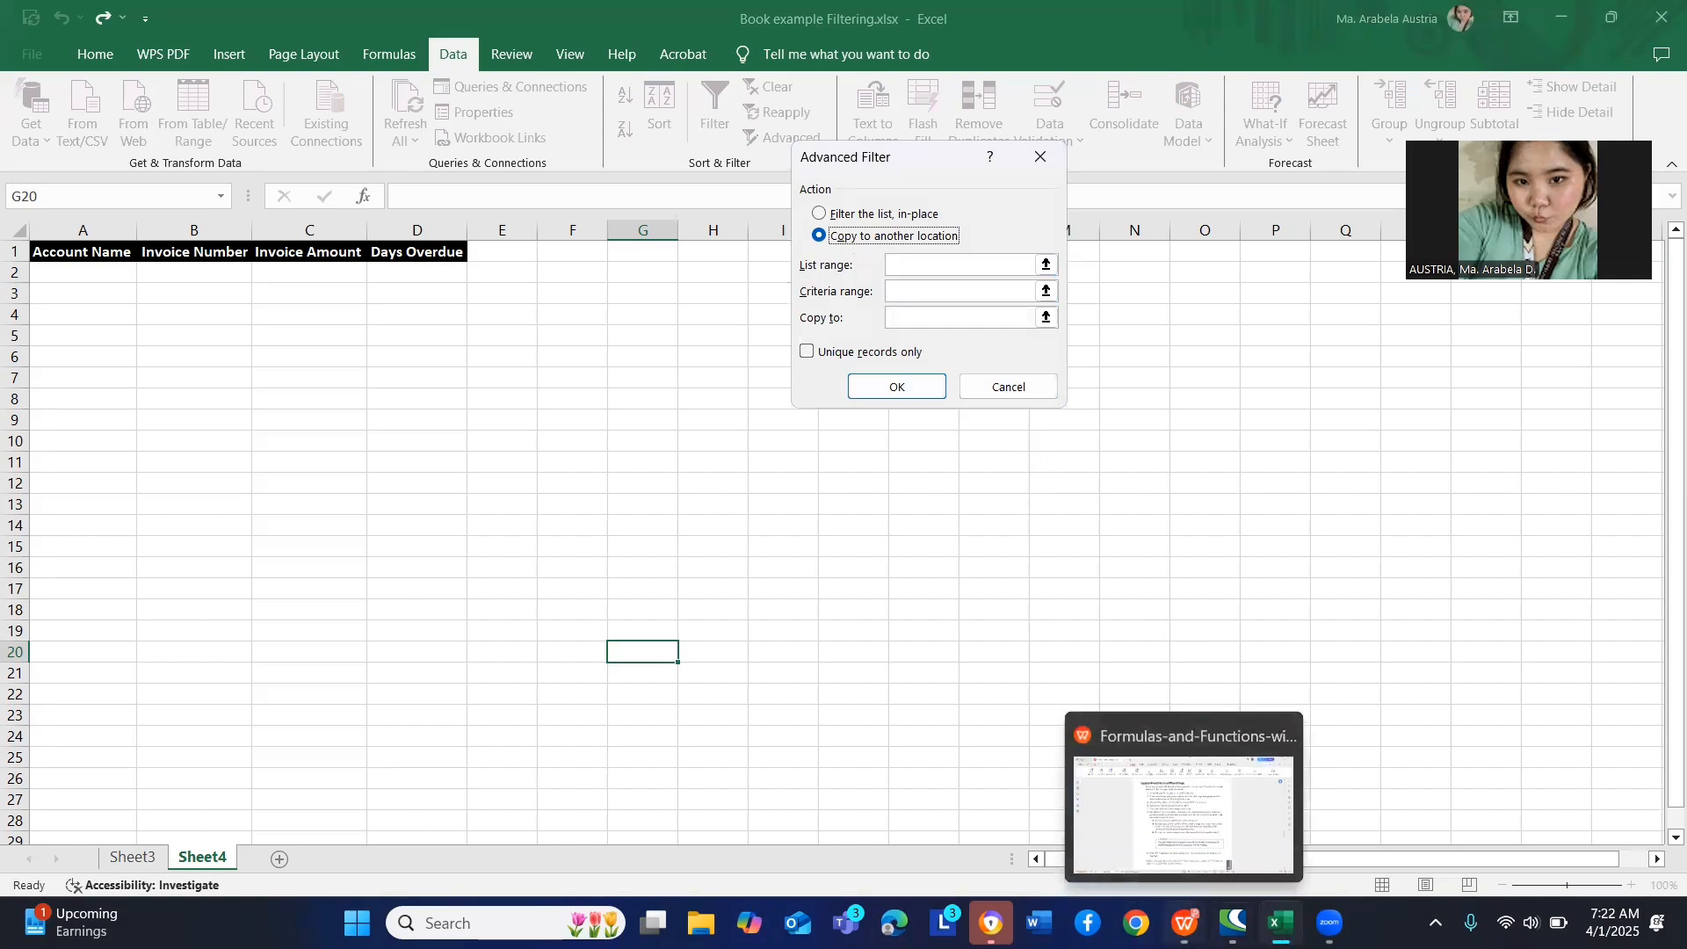
{"action": "left_click", "coordinate": [1163, 795]}
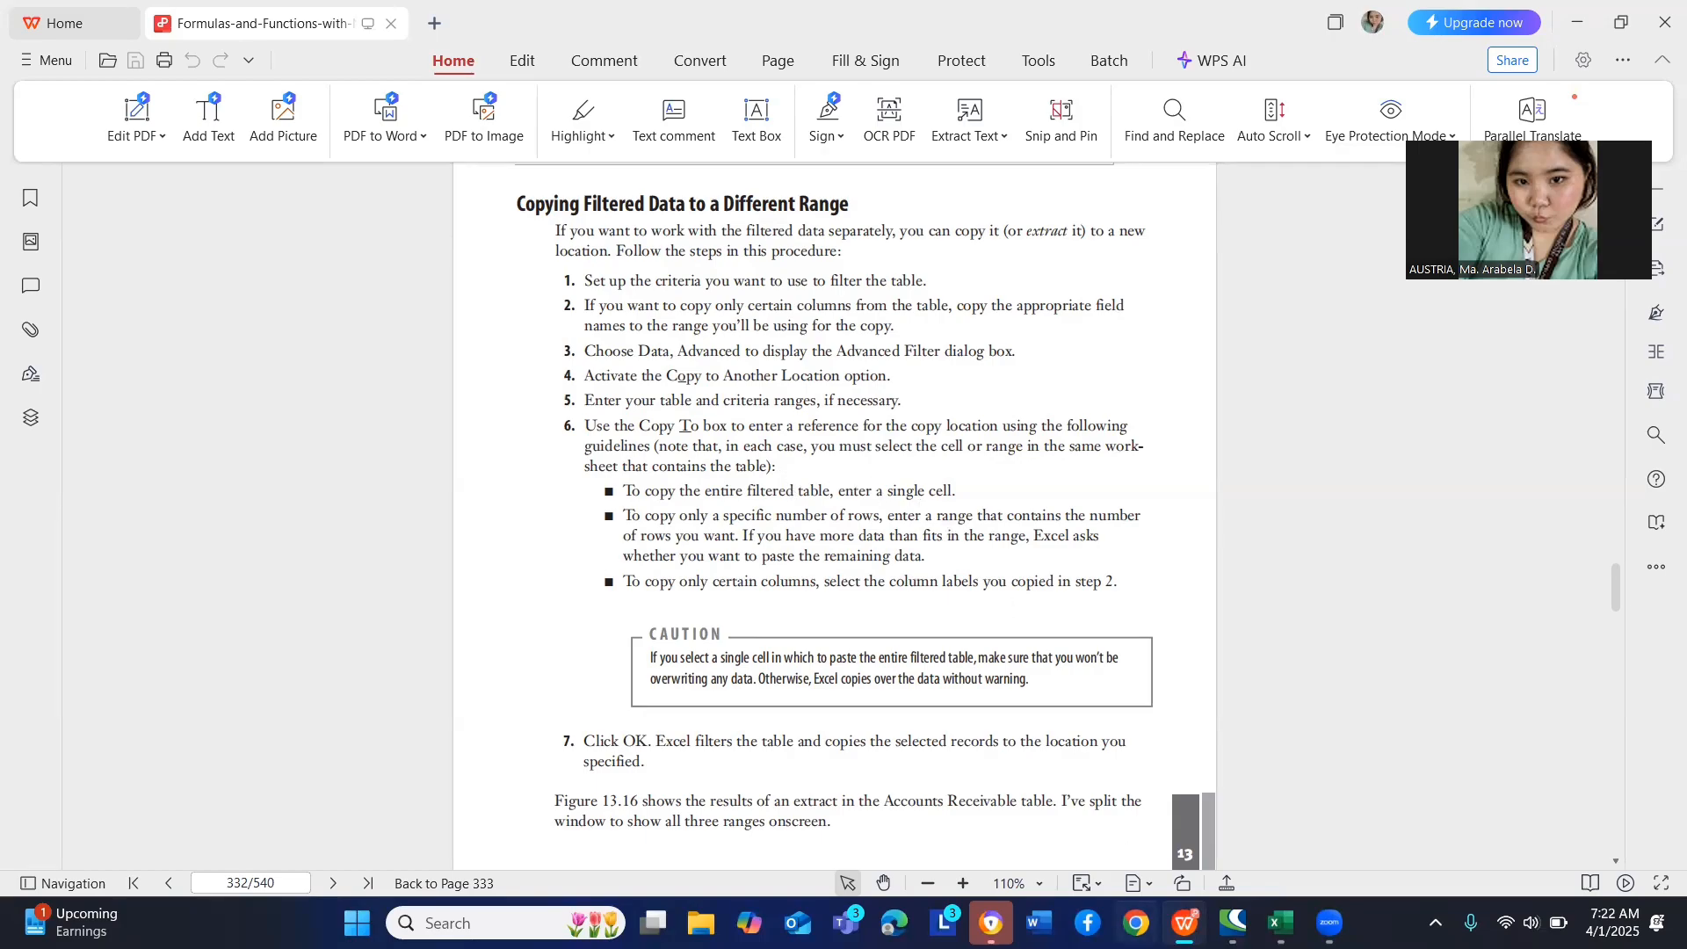
{"action": "left_click", "coordinate": [1280, 923]}
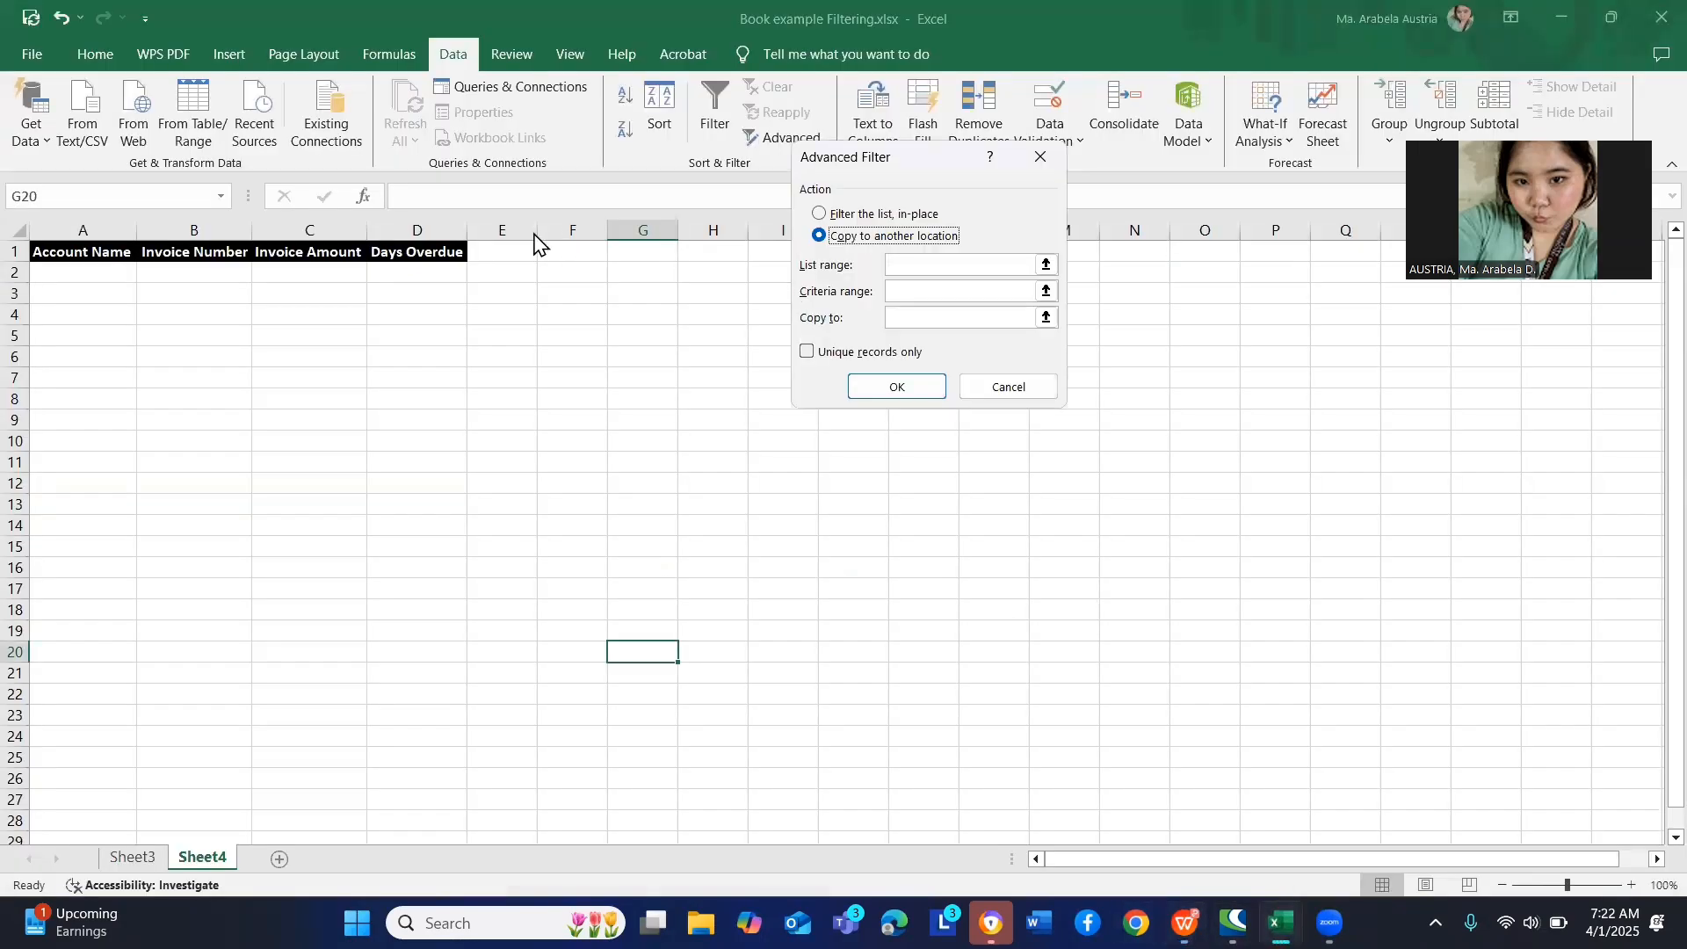
{"action": "left_click", "coordinate": [901, 265]}
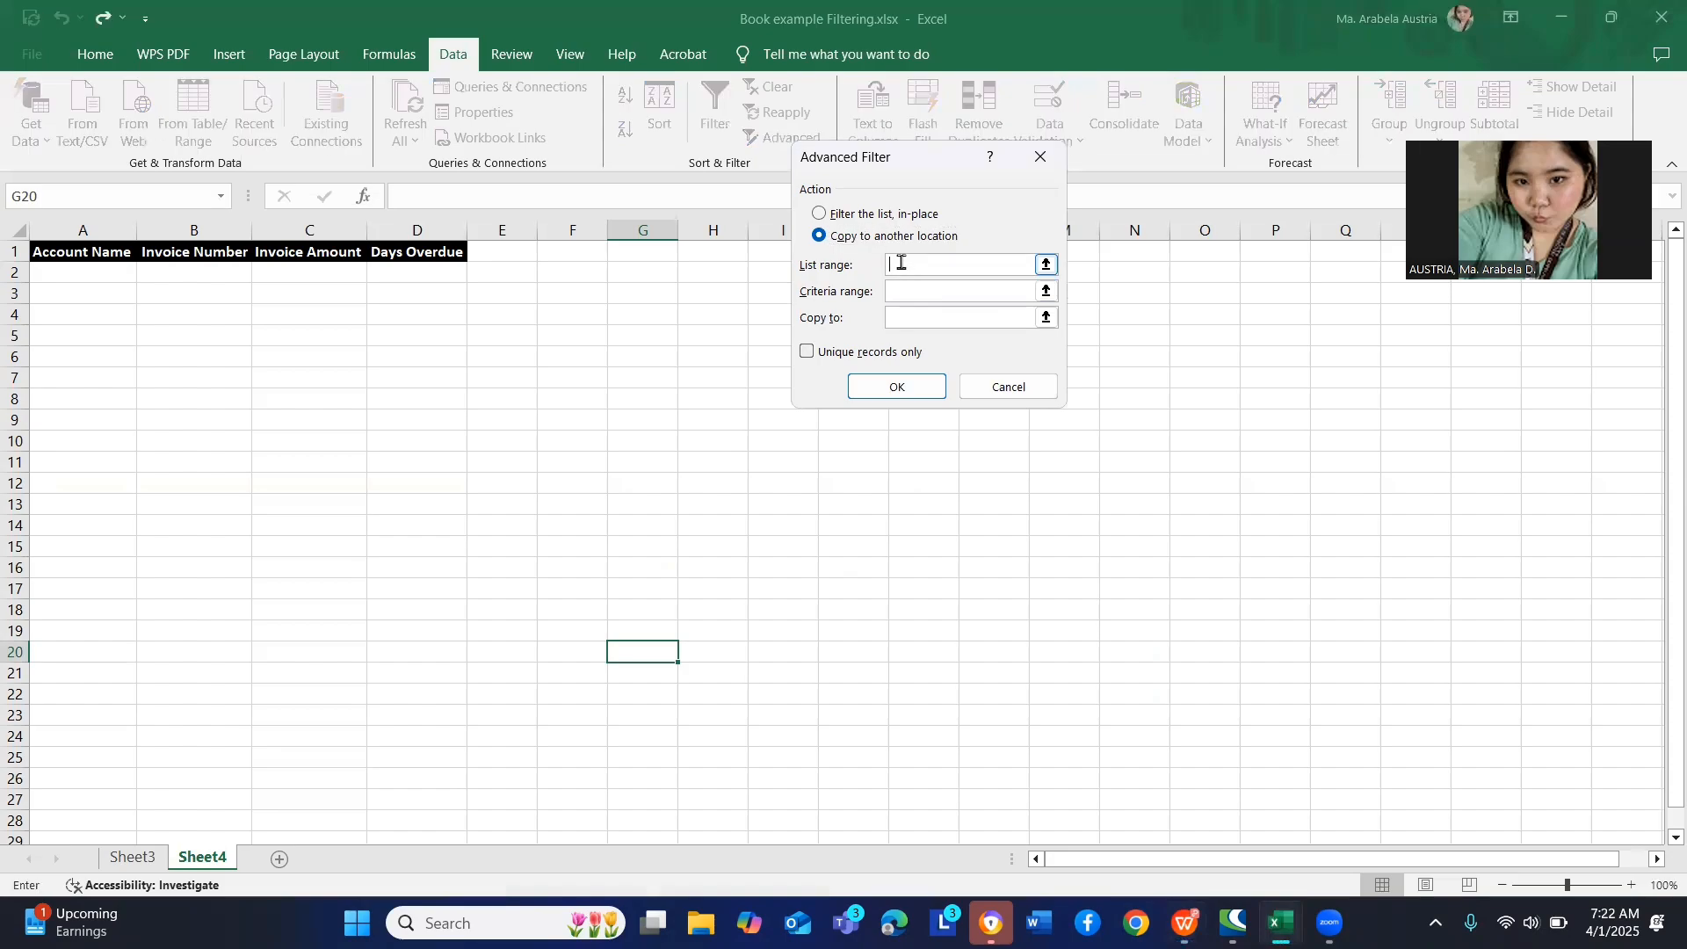
{"action": "left_click", "coordinate": [143, 859]}
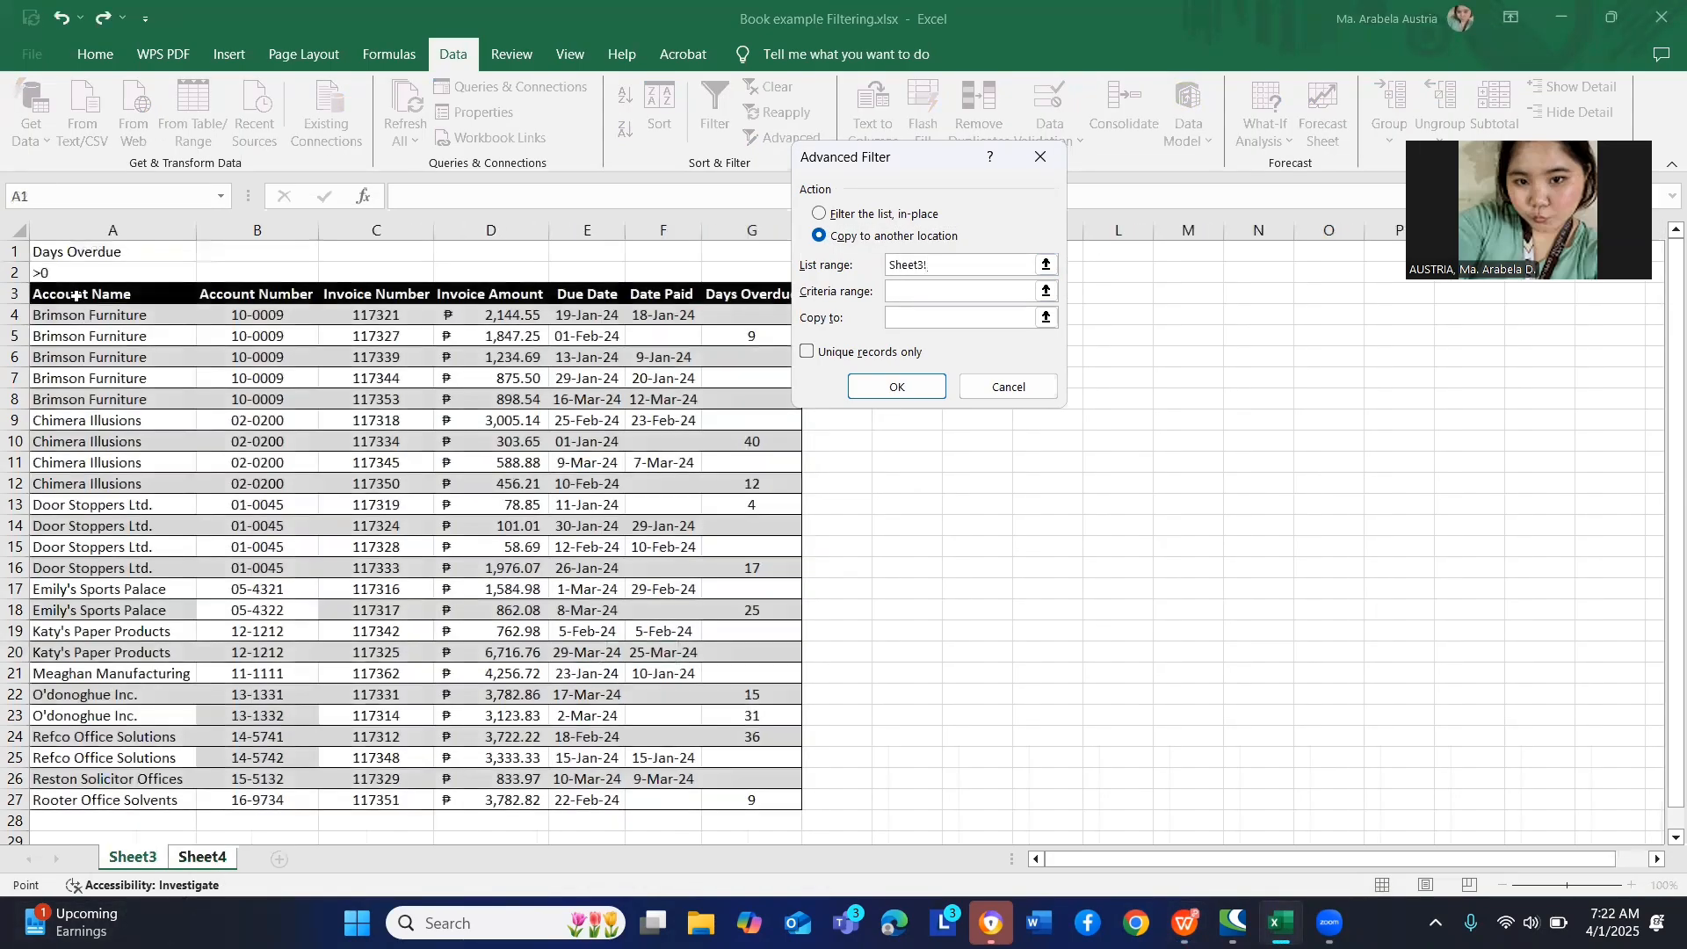
{"action": "left_click_drag", "start_coordinate": [74, 294], "coordinate": [772, 788]}
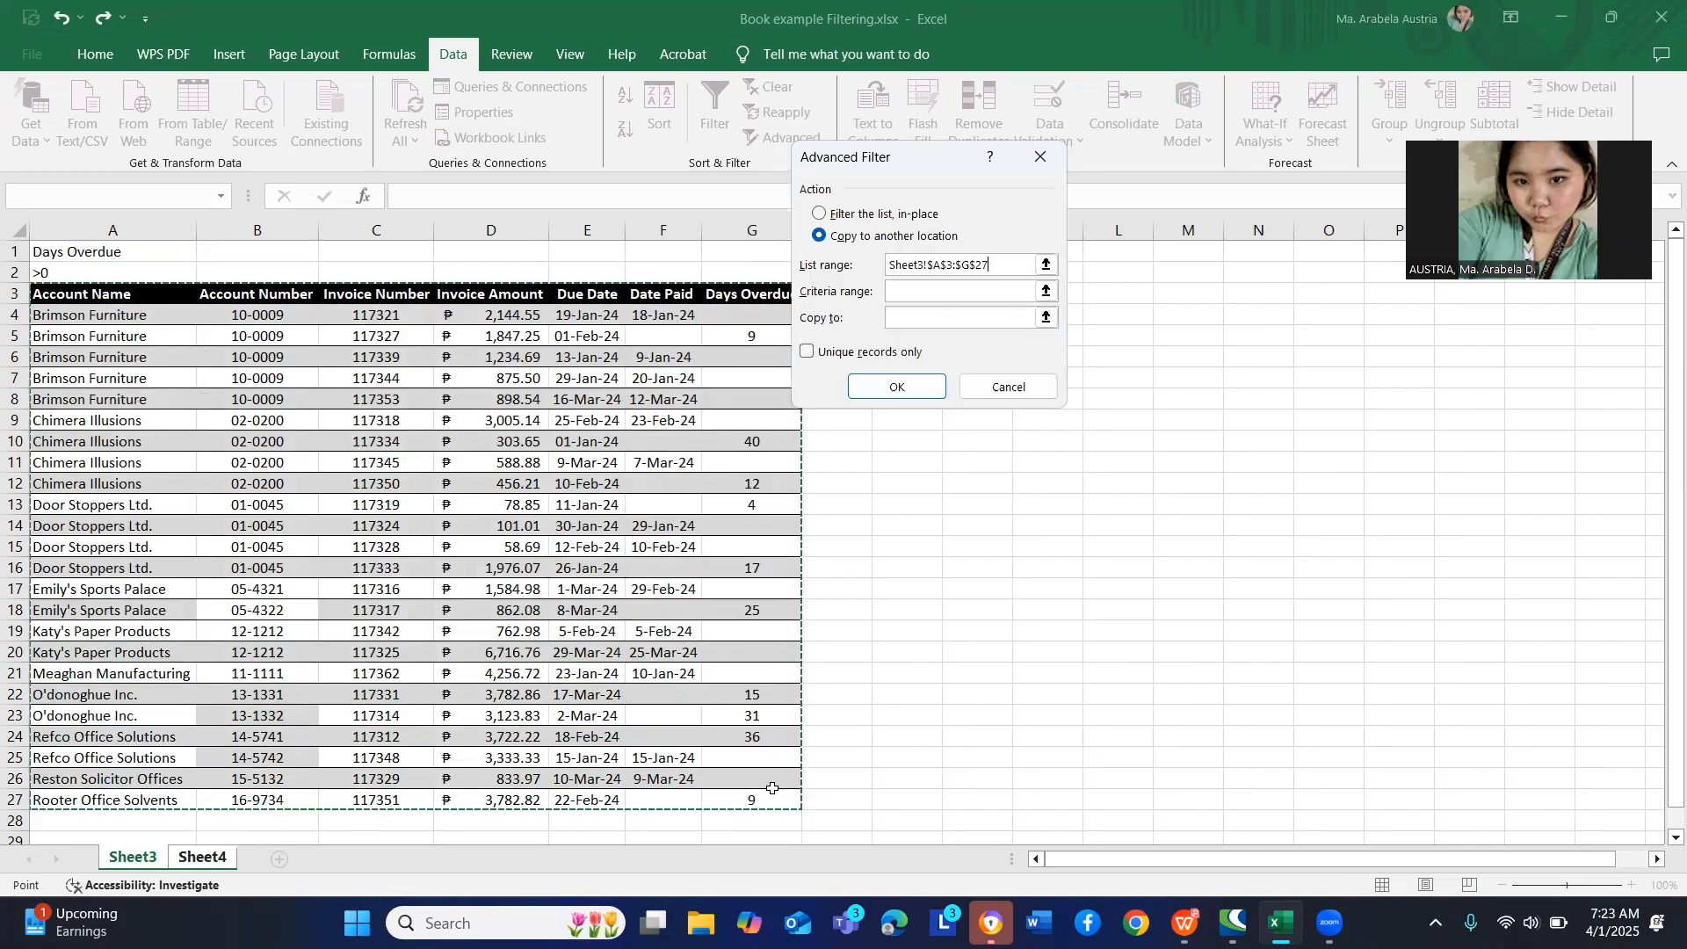
- Set the Advanced Filter criteria range to Sheet3!$A$1:$A$2, covering the Days Overdue >0 condition
{"action": "left_click", "coordinate": [944, 294]}
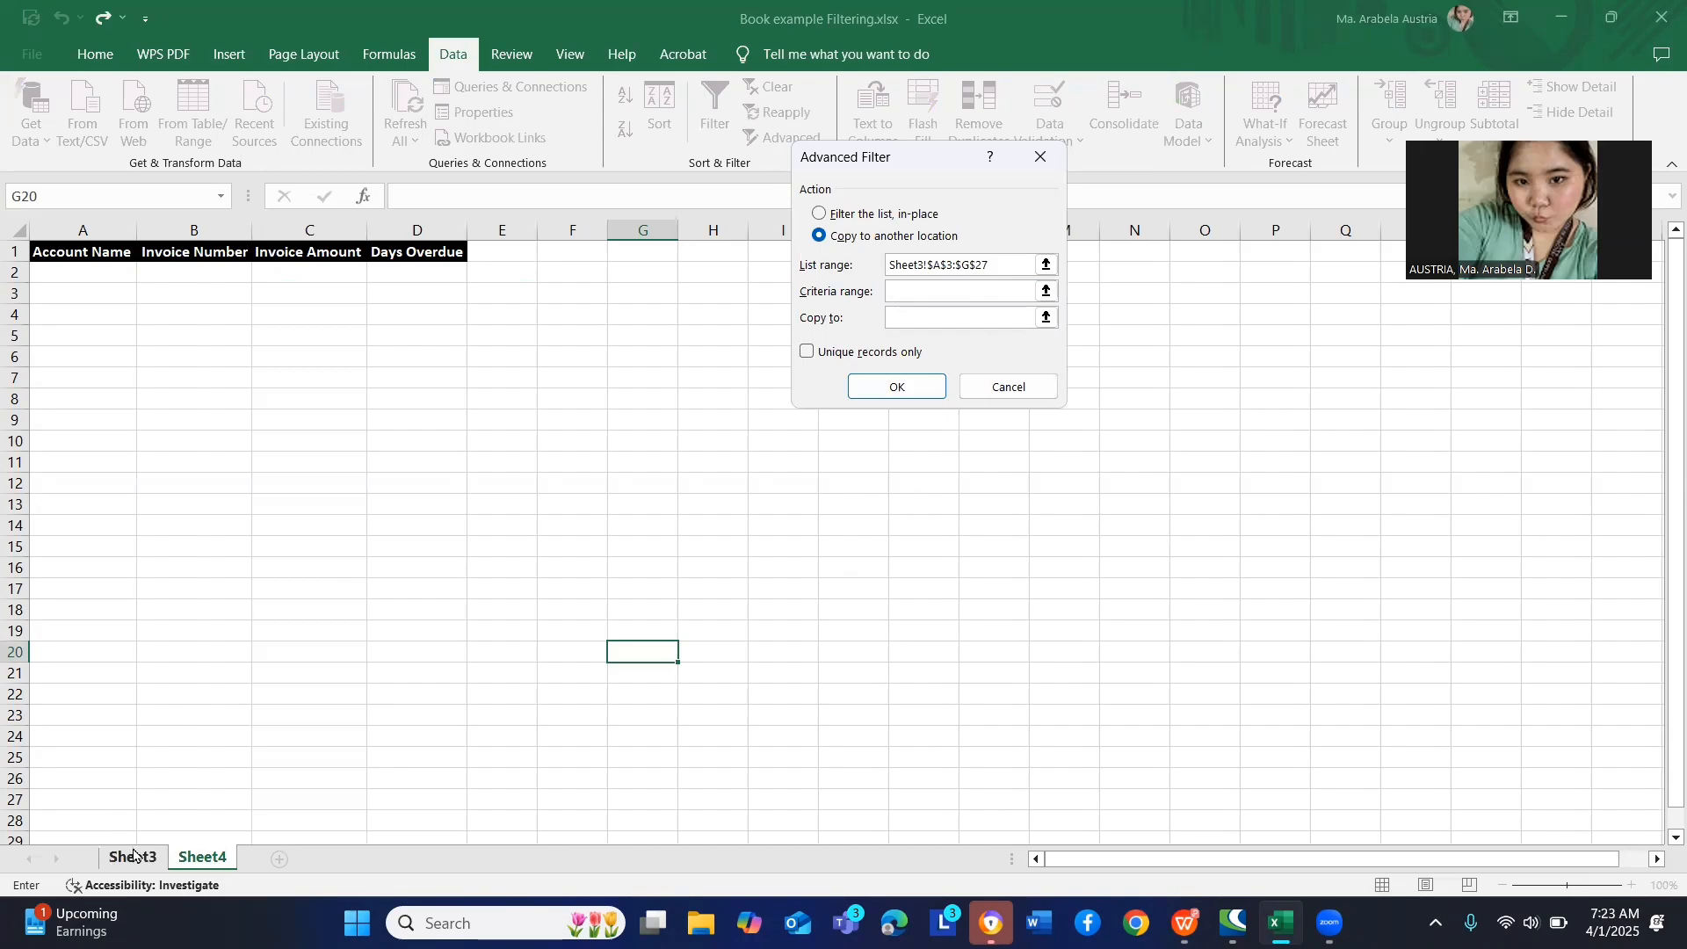
{"action": "left_click", "coordinate": [133, 856]}
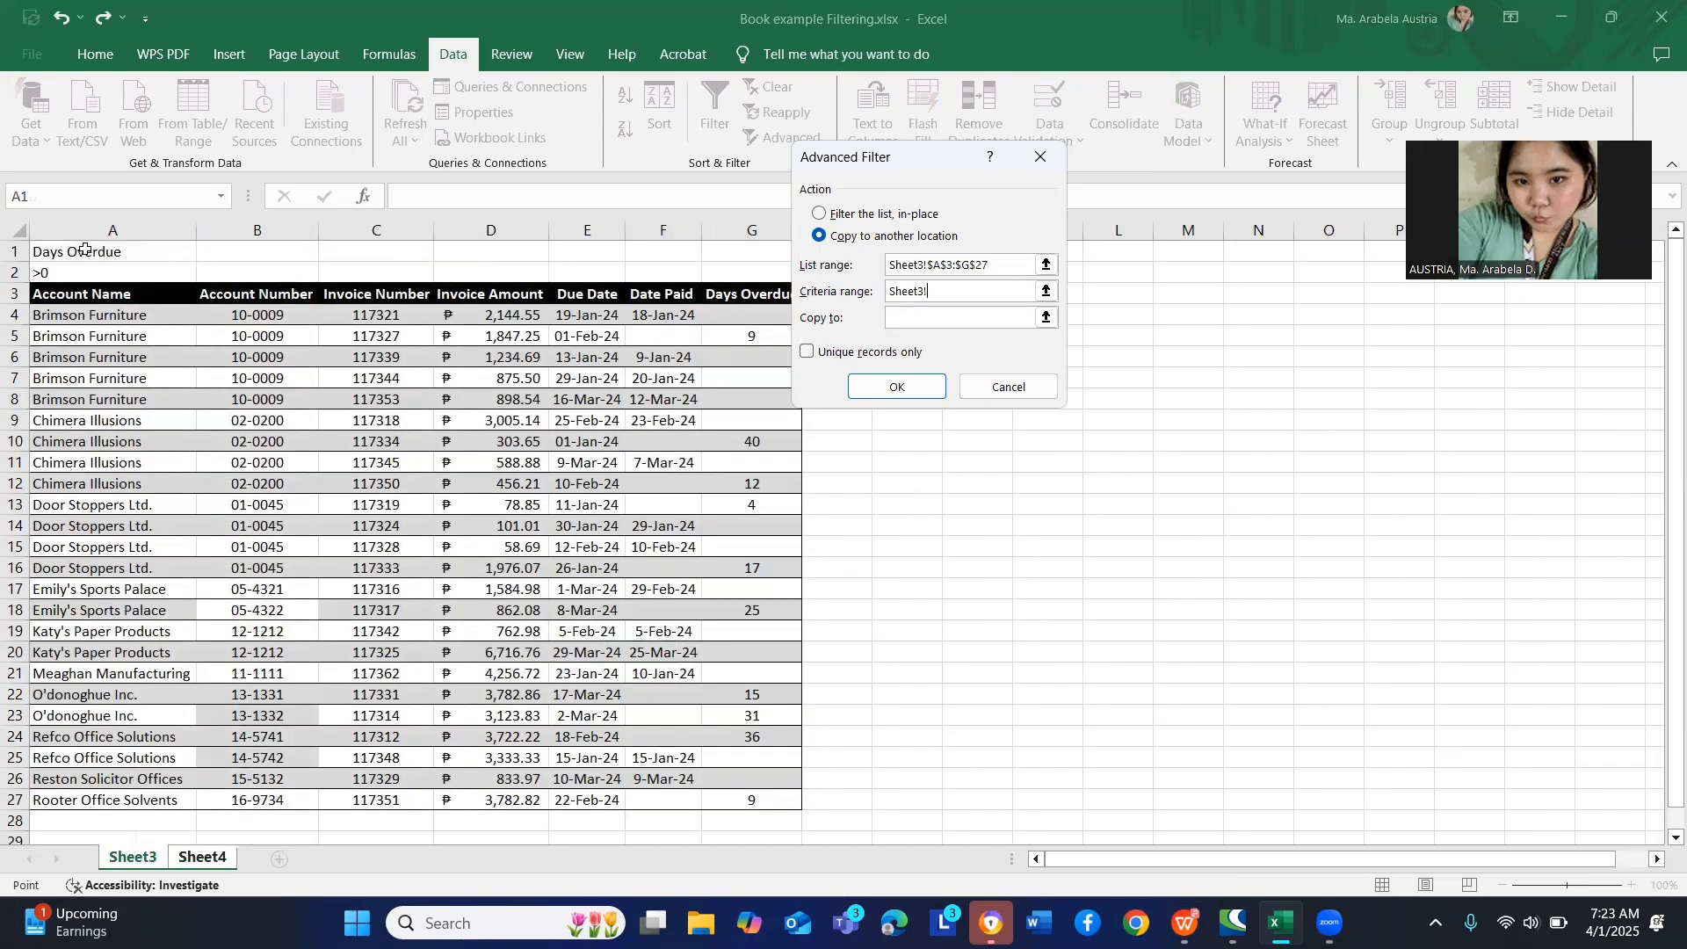
{"action": "left_click", "coordinate": [85, 251]}
{"action": "left_click_drag", "start_coordinate": [85, 251], "coordinate": [84, 272]}
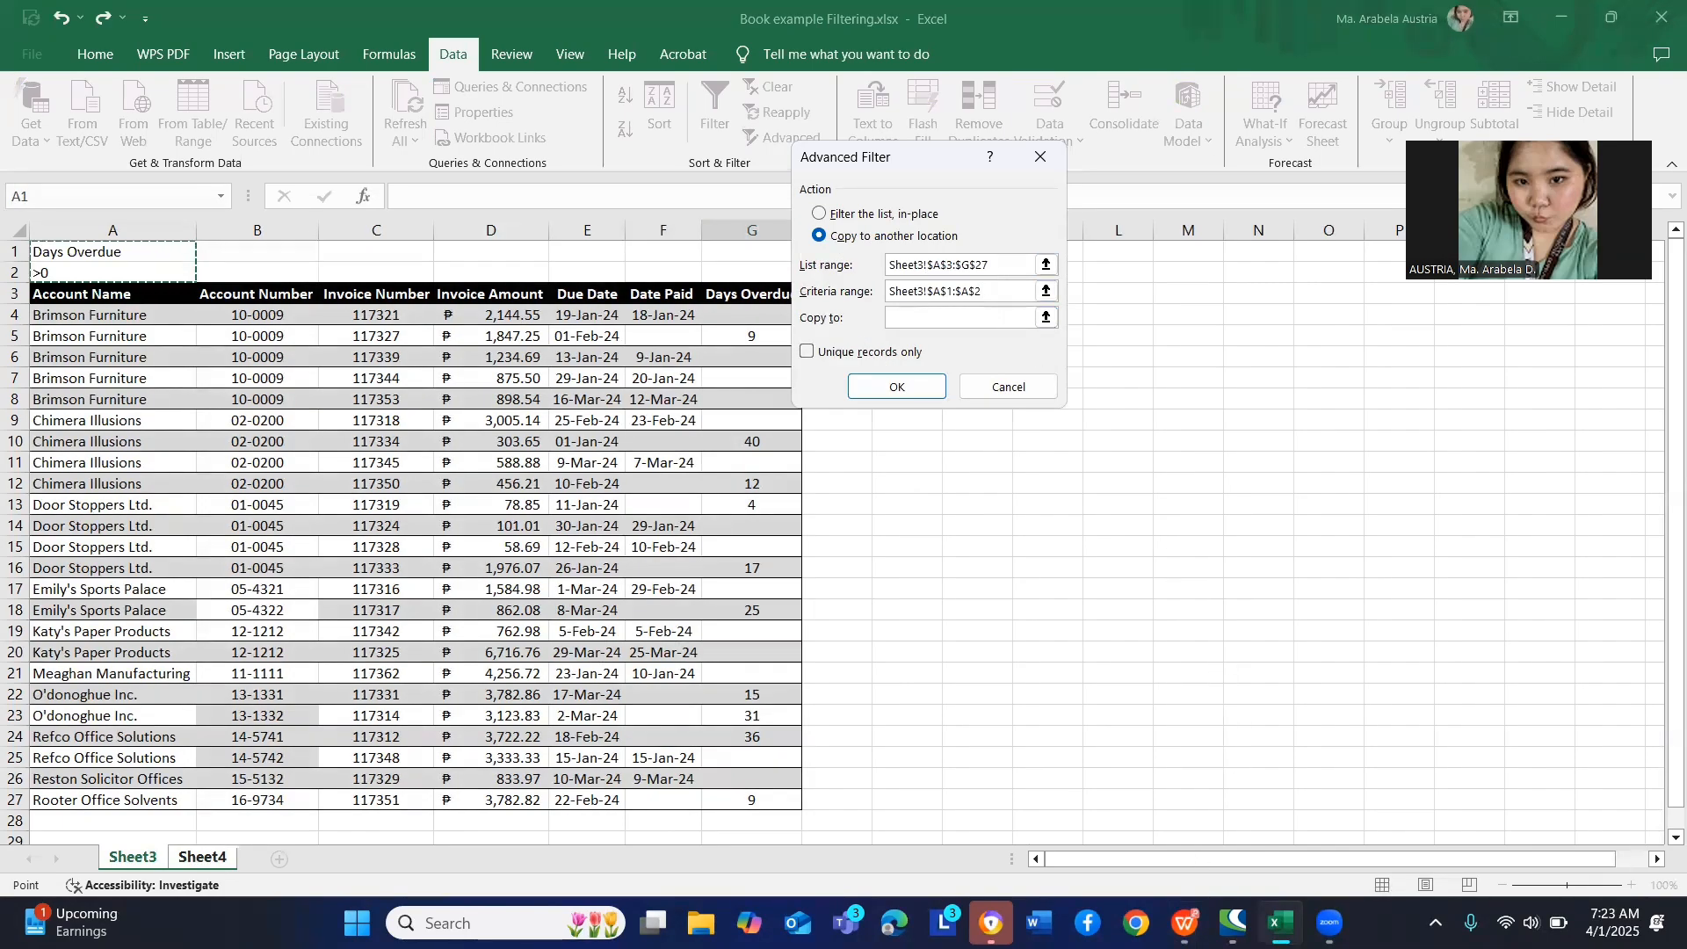
- Consult the Copy To guidelines in the WPS PDF and set Excel's Advanced Filter destination to Sheet4!$A$1:$D$13
{"action": "mouse_move", "coordinate": [1184, 922]}
{"action": "left_click", "coordinate": [1174, 835]}
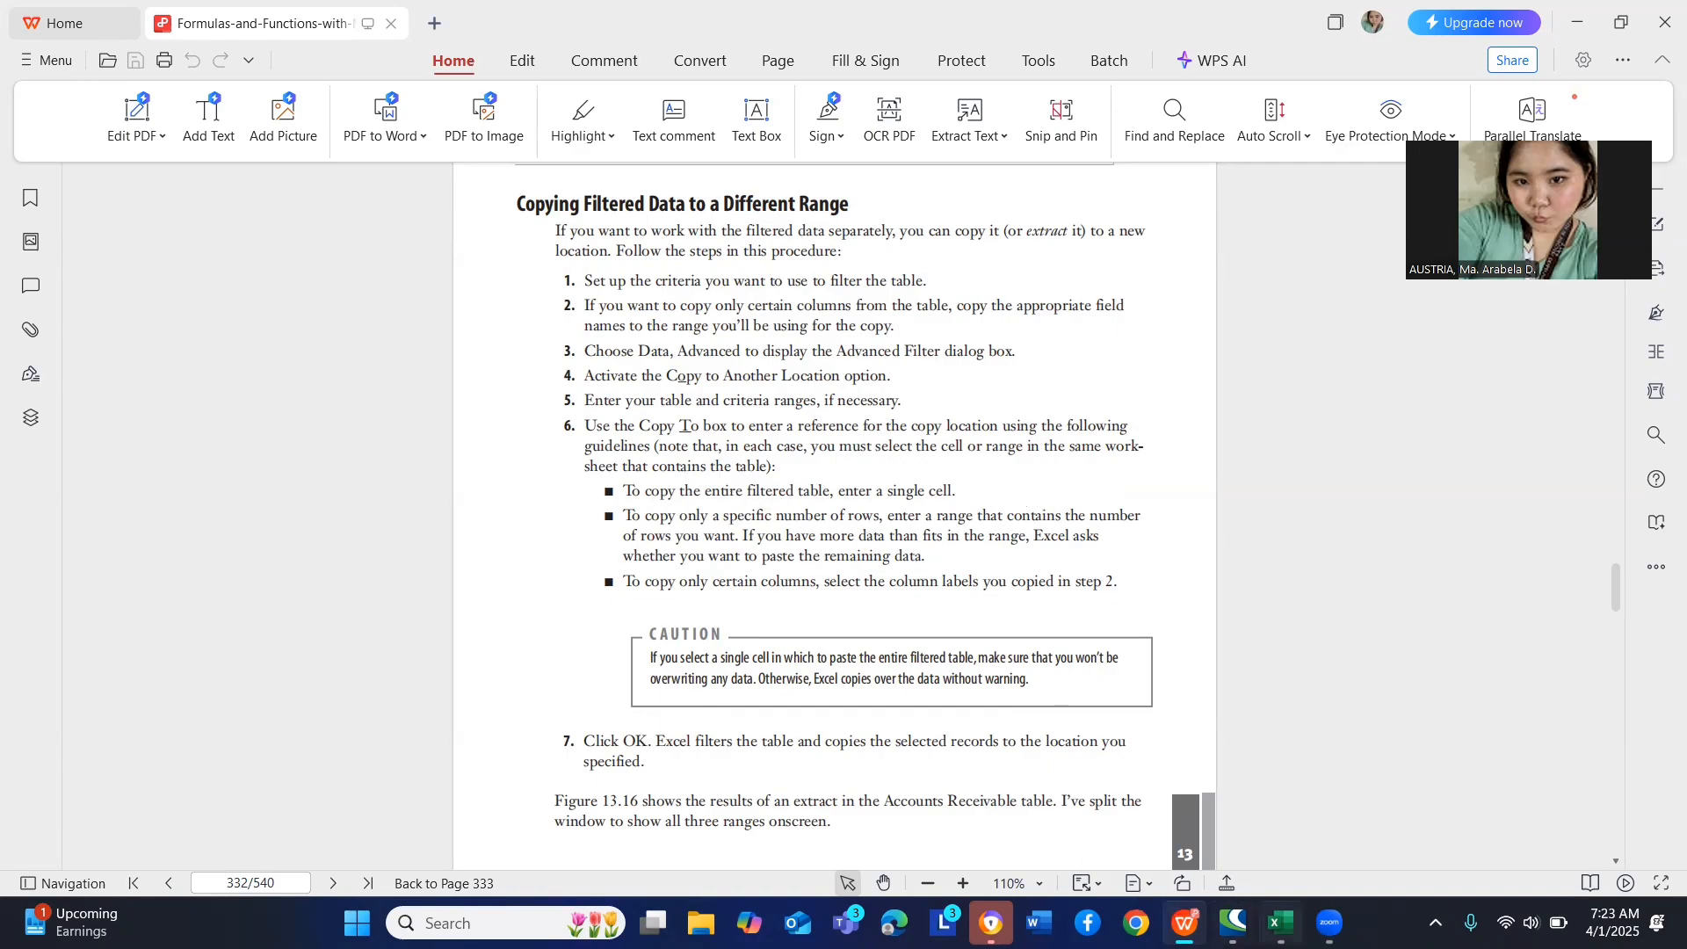
{"action": "mouse_move", "coordinate": [1280, 923]}
{"action": "left_click", "coordinate": [1254, 852]}
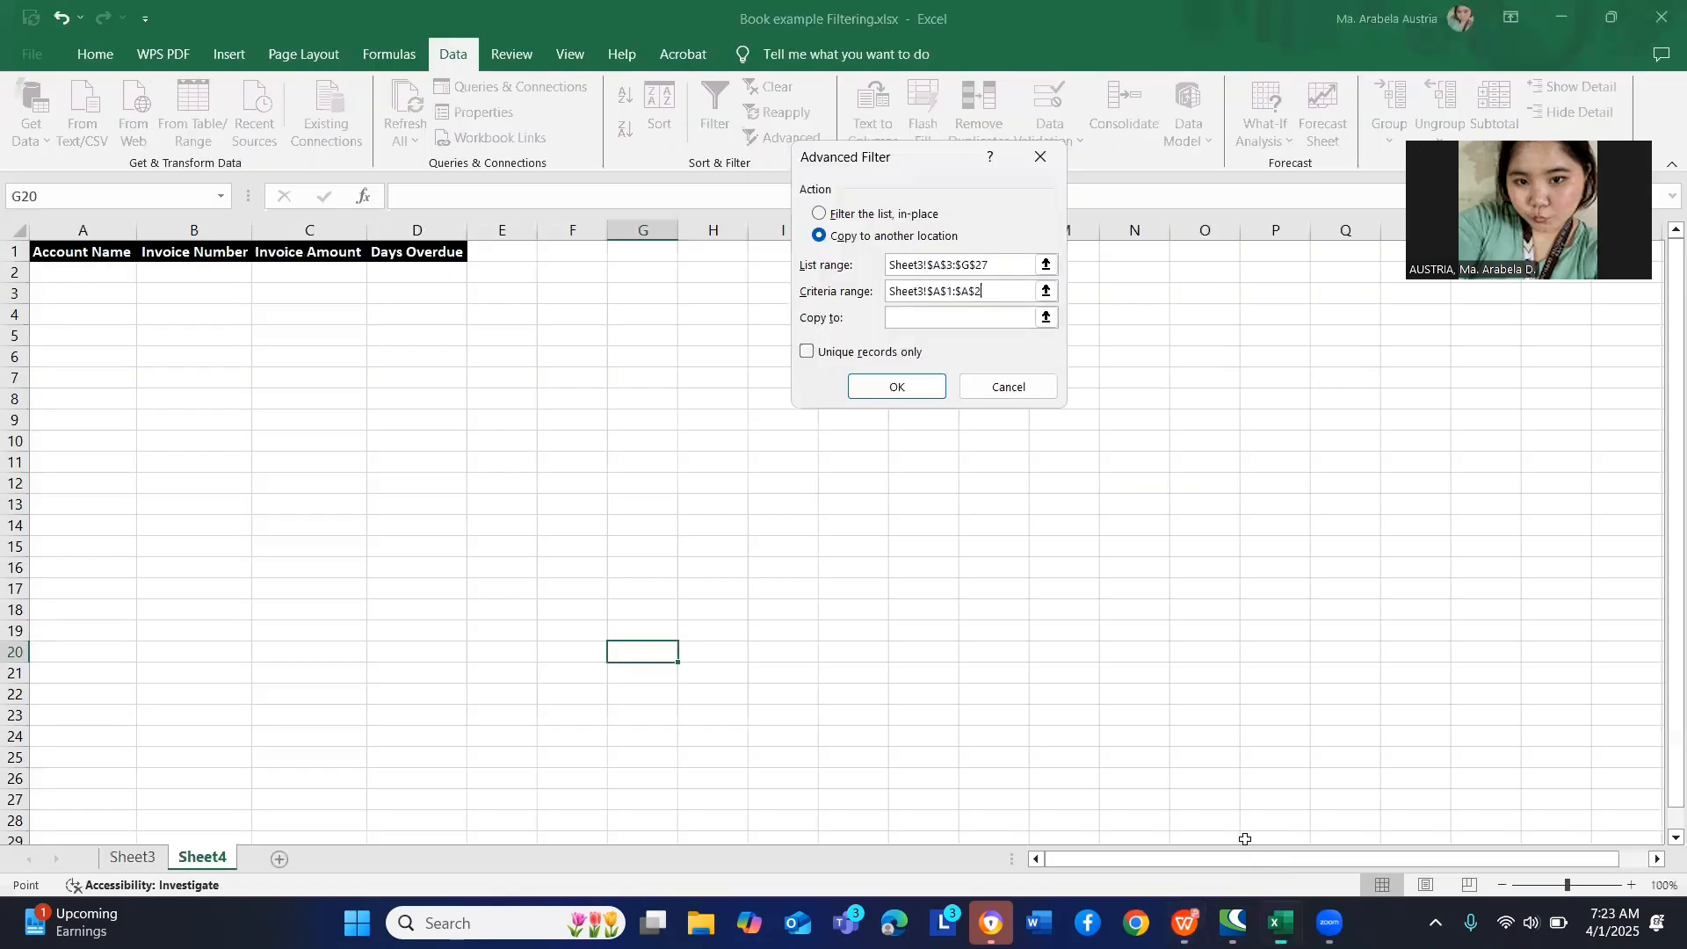
{"action": "left_click", "coordinate": [937, 316]}
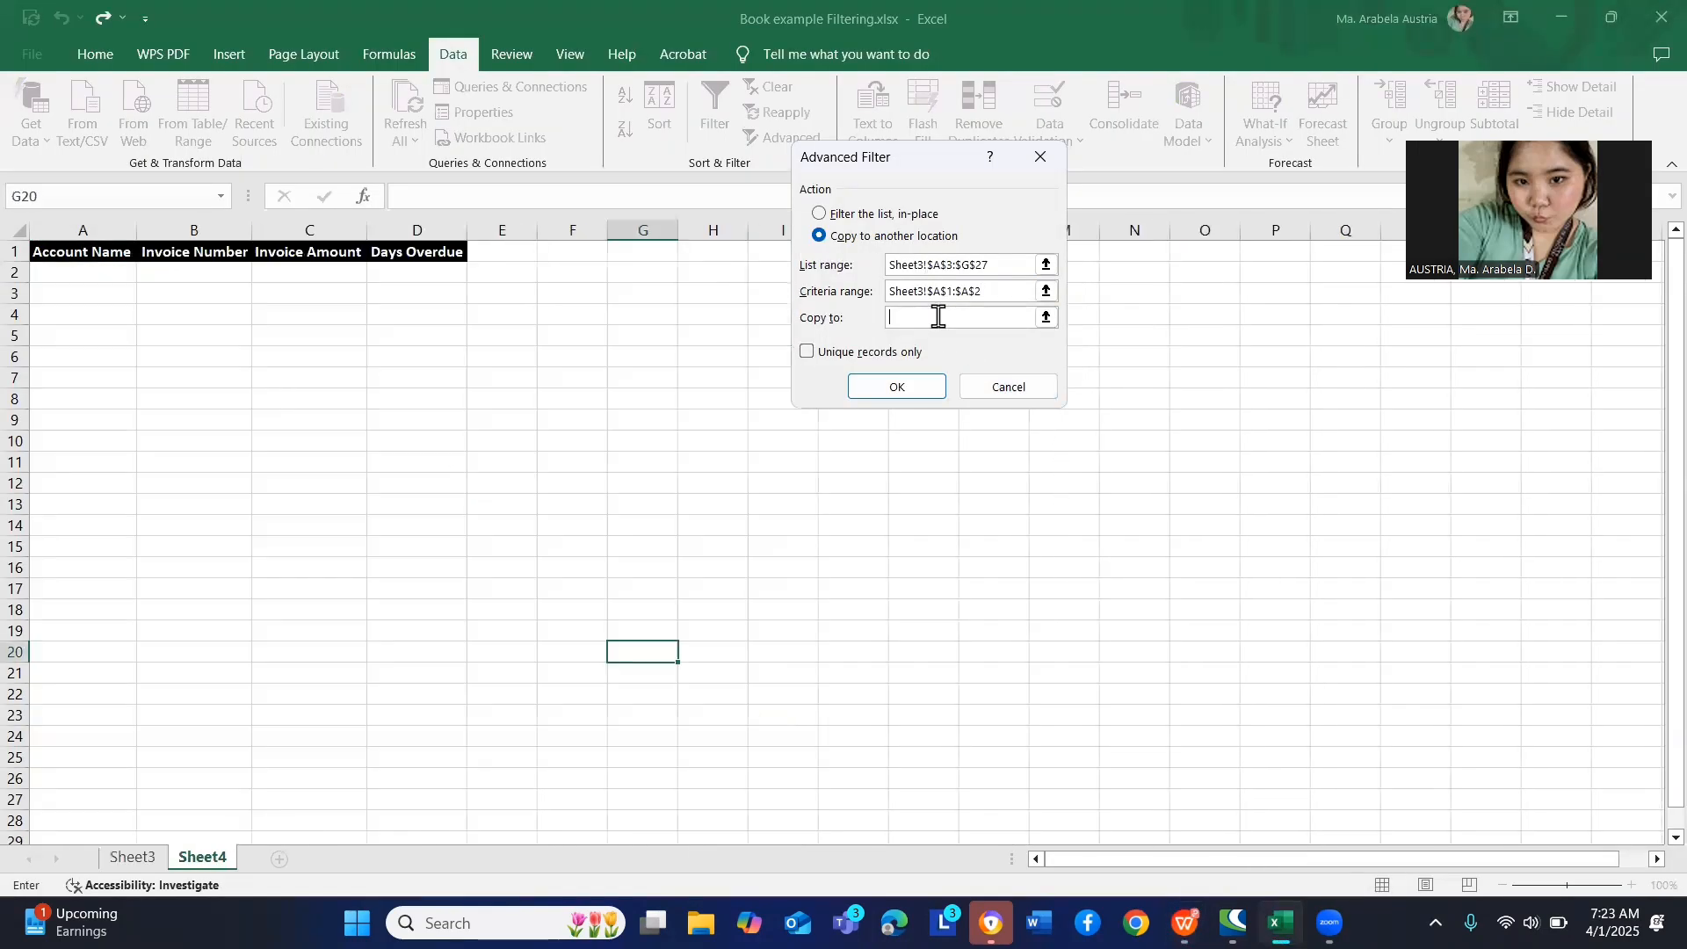
{"action": "left_click_drag", "start_coordinate": [102, 250], "coordinate": [444, 439]}
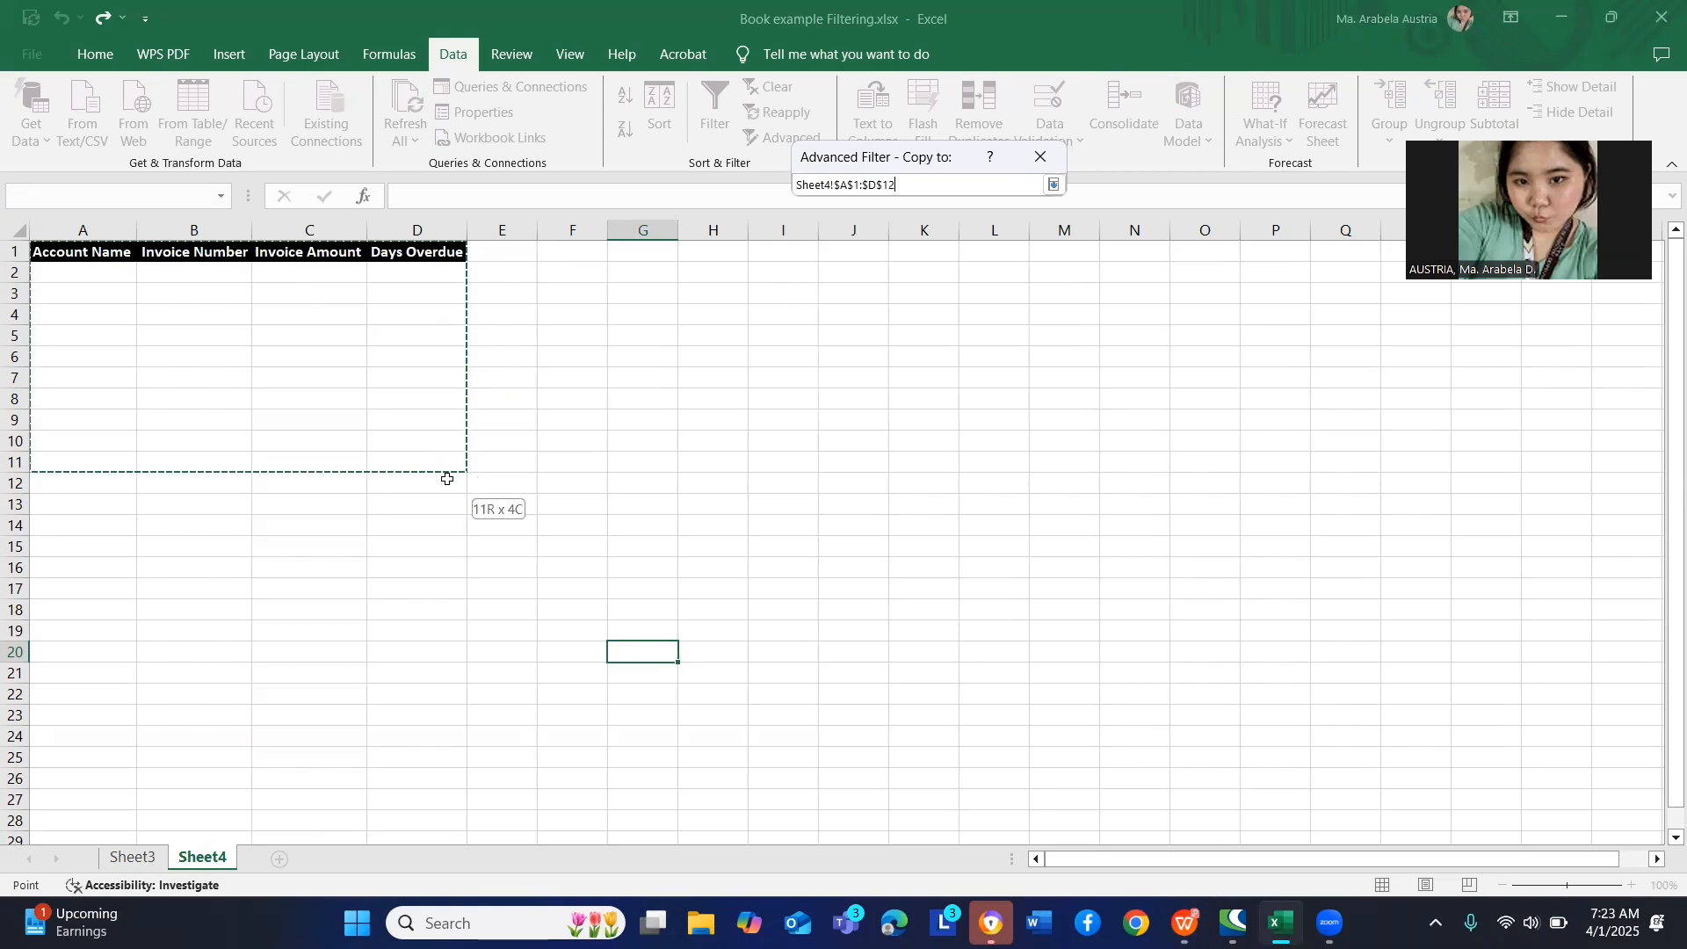
{"action": "left_click_drag", "start_coordinate": [447, 508], "coordinate": [444, 505]}
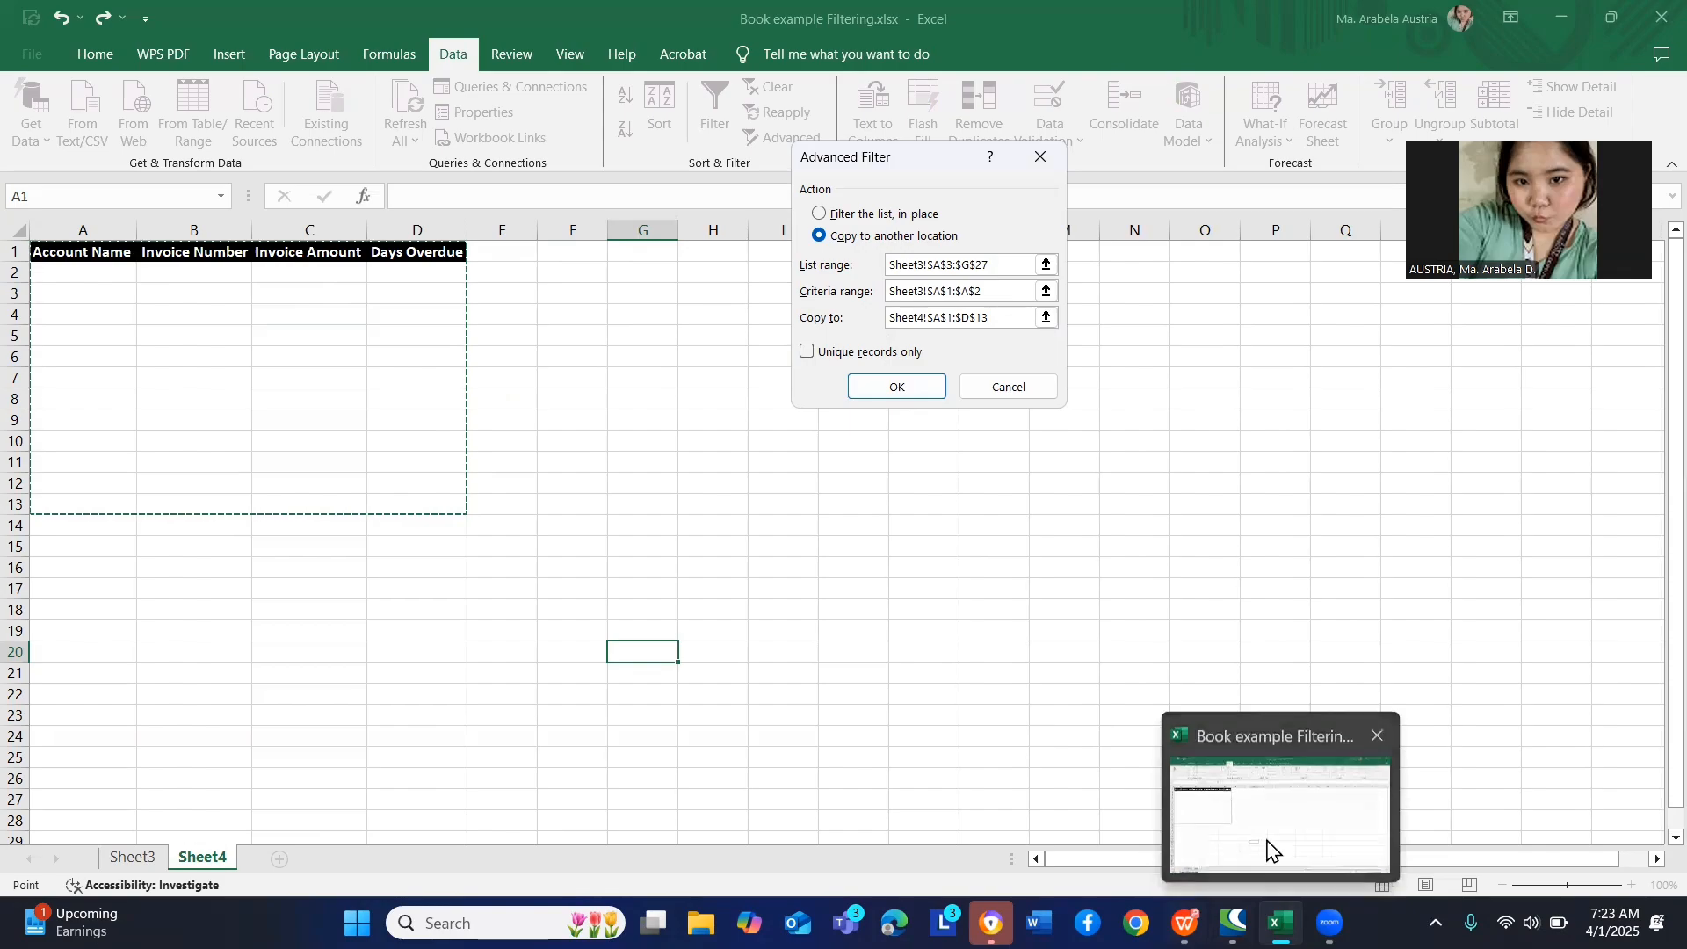
- Recheck the extraction procedure in the WPS PDF and run Excel's Advanced Filter to copy the overdue invoices to Sheet4
{"action": "mouse_move", "coordinate": [1185, 922]}
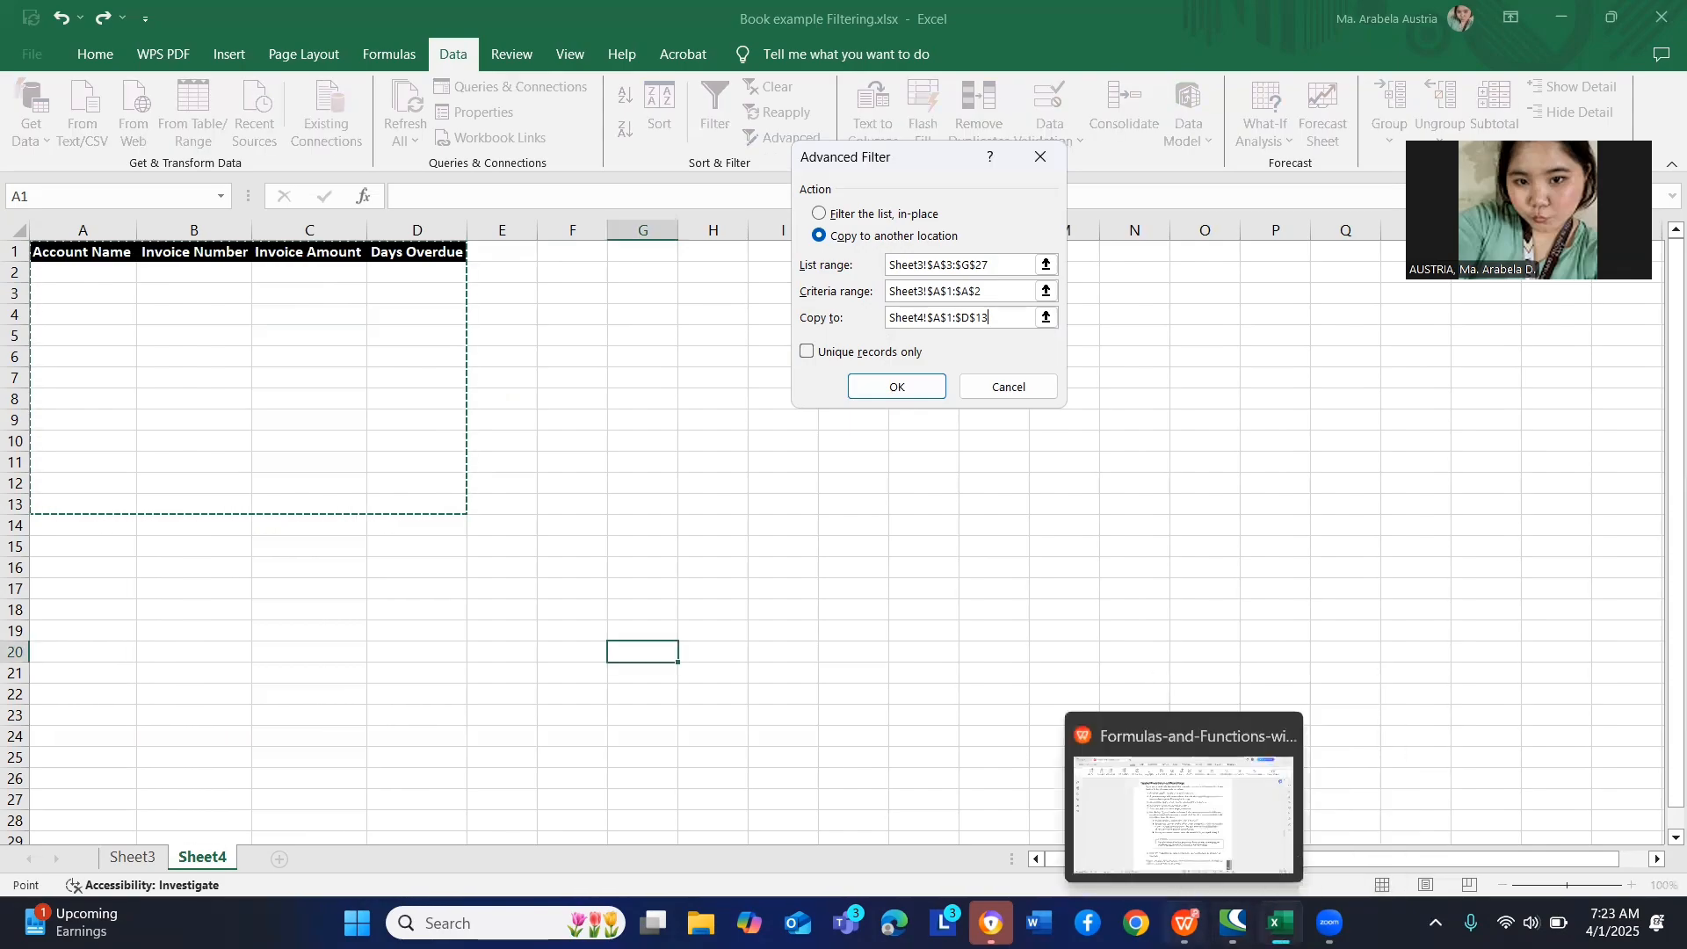
{"action": "left_click", "coordinate": [1180, 838]}
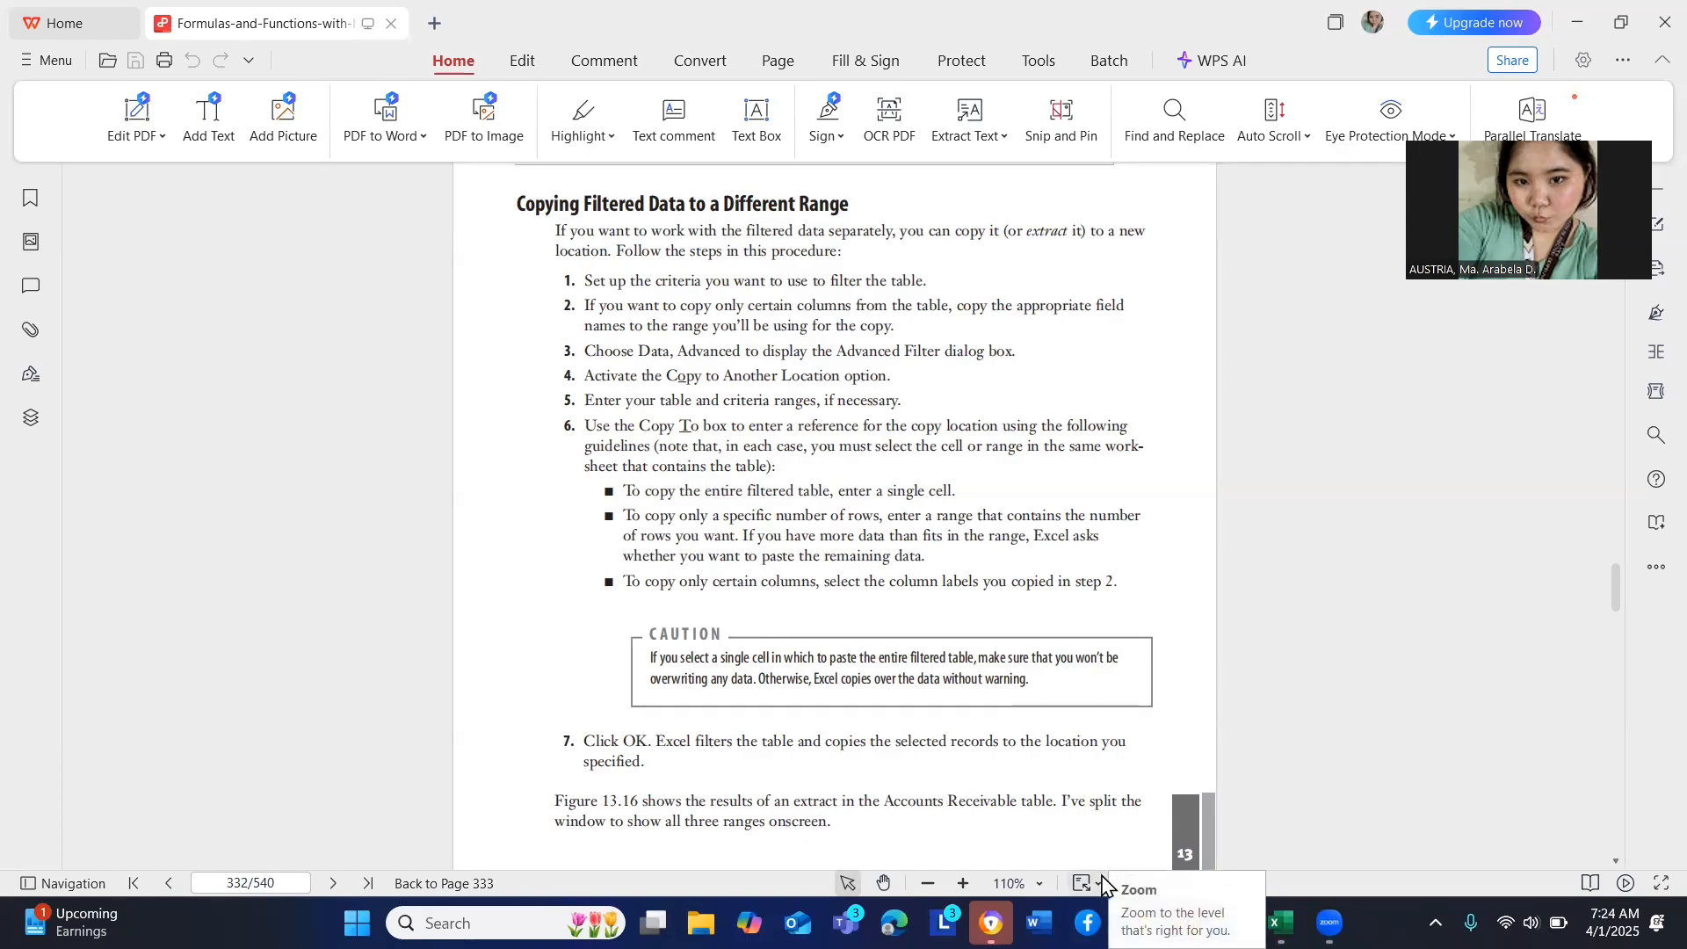
{"action": "mouse_move", "coordinate": [1279, 922]}
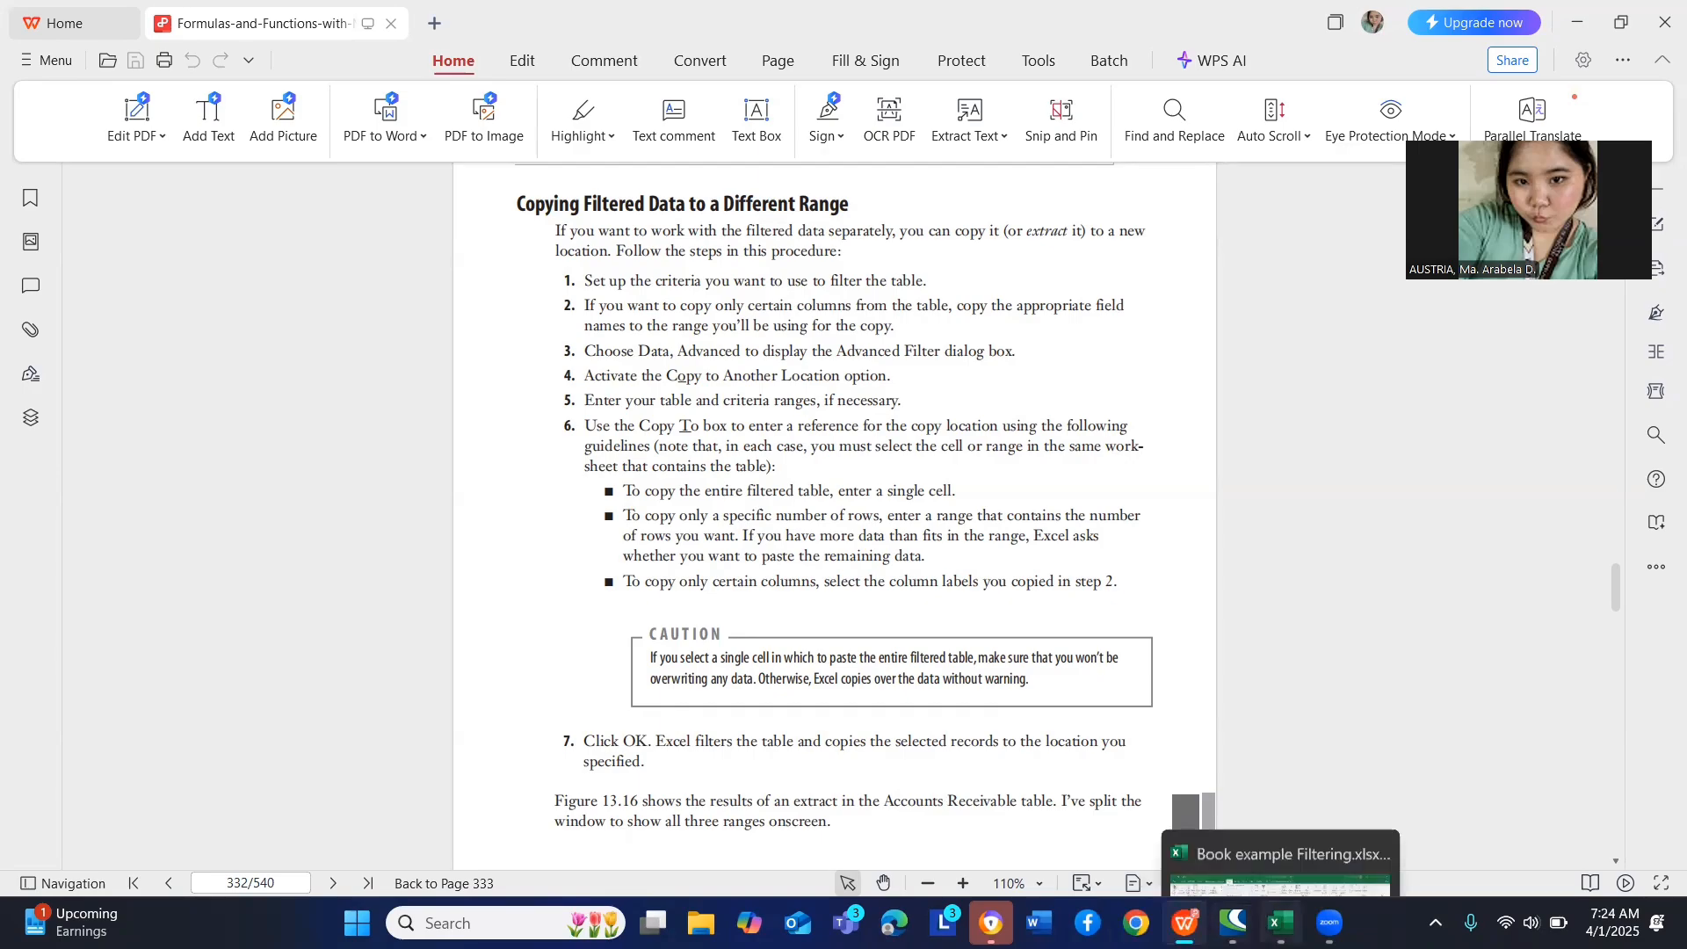
{"action": "left_click", "coordinate": [1269, 849]}
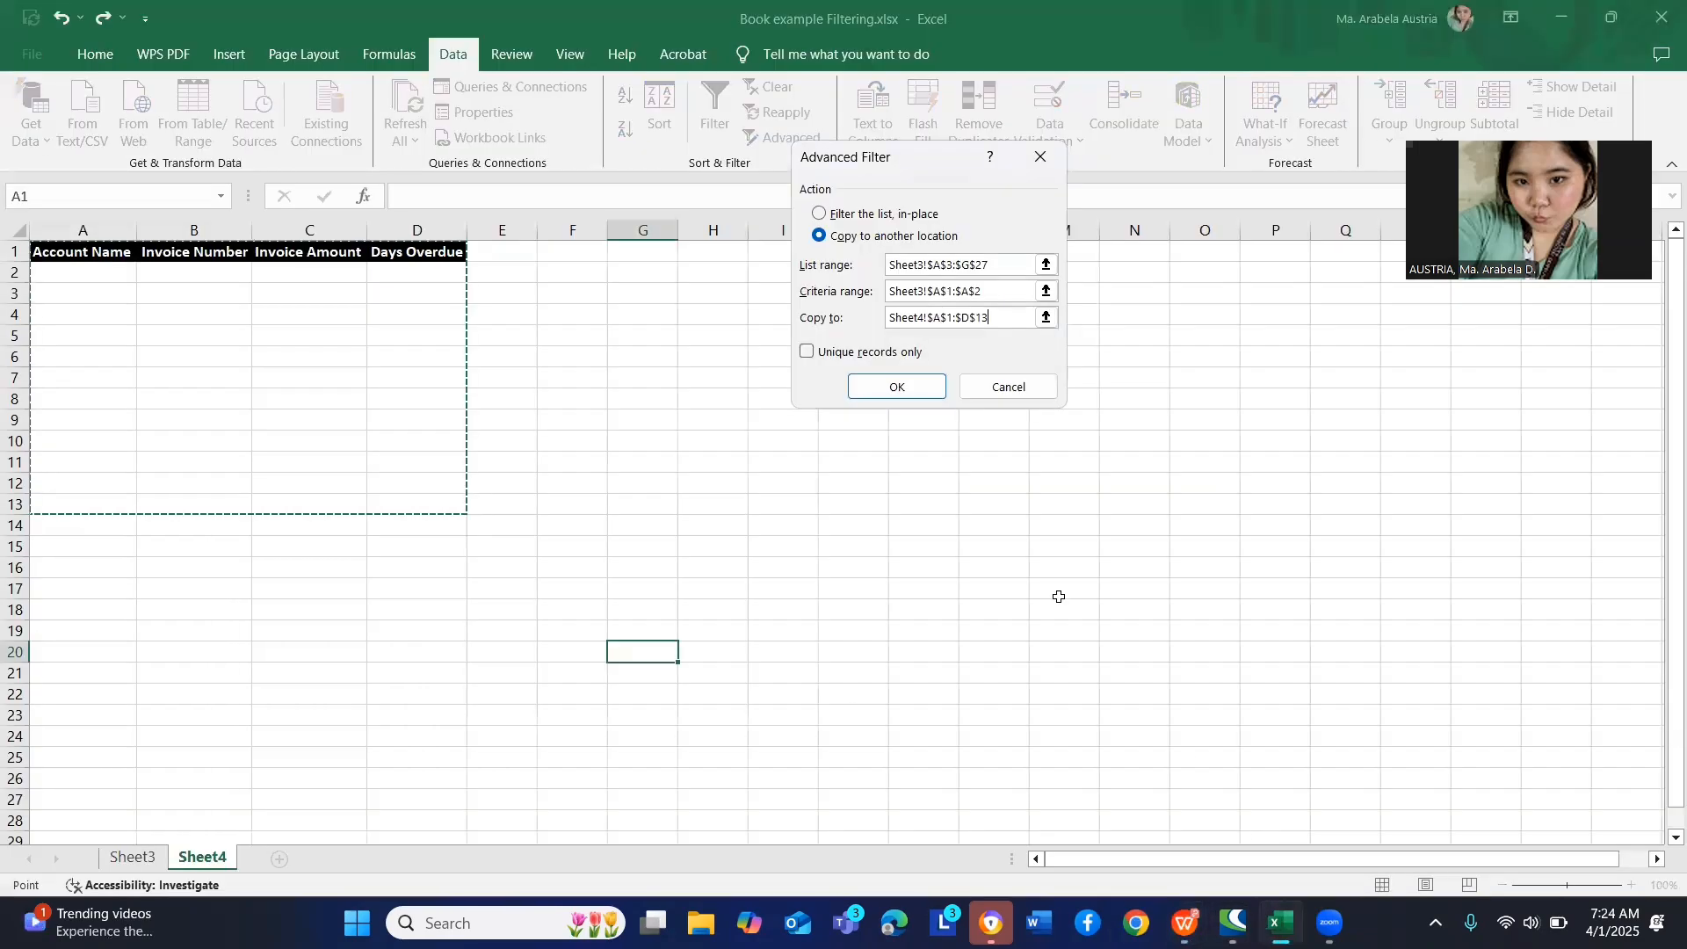
{"action": "left_click", "coordinate": [930, 401]}
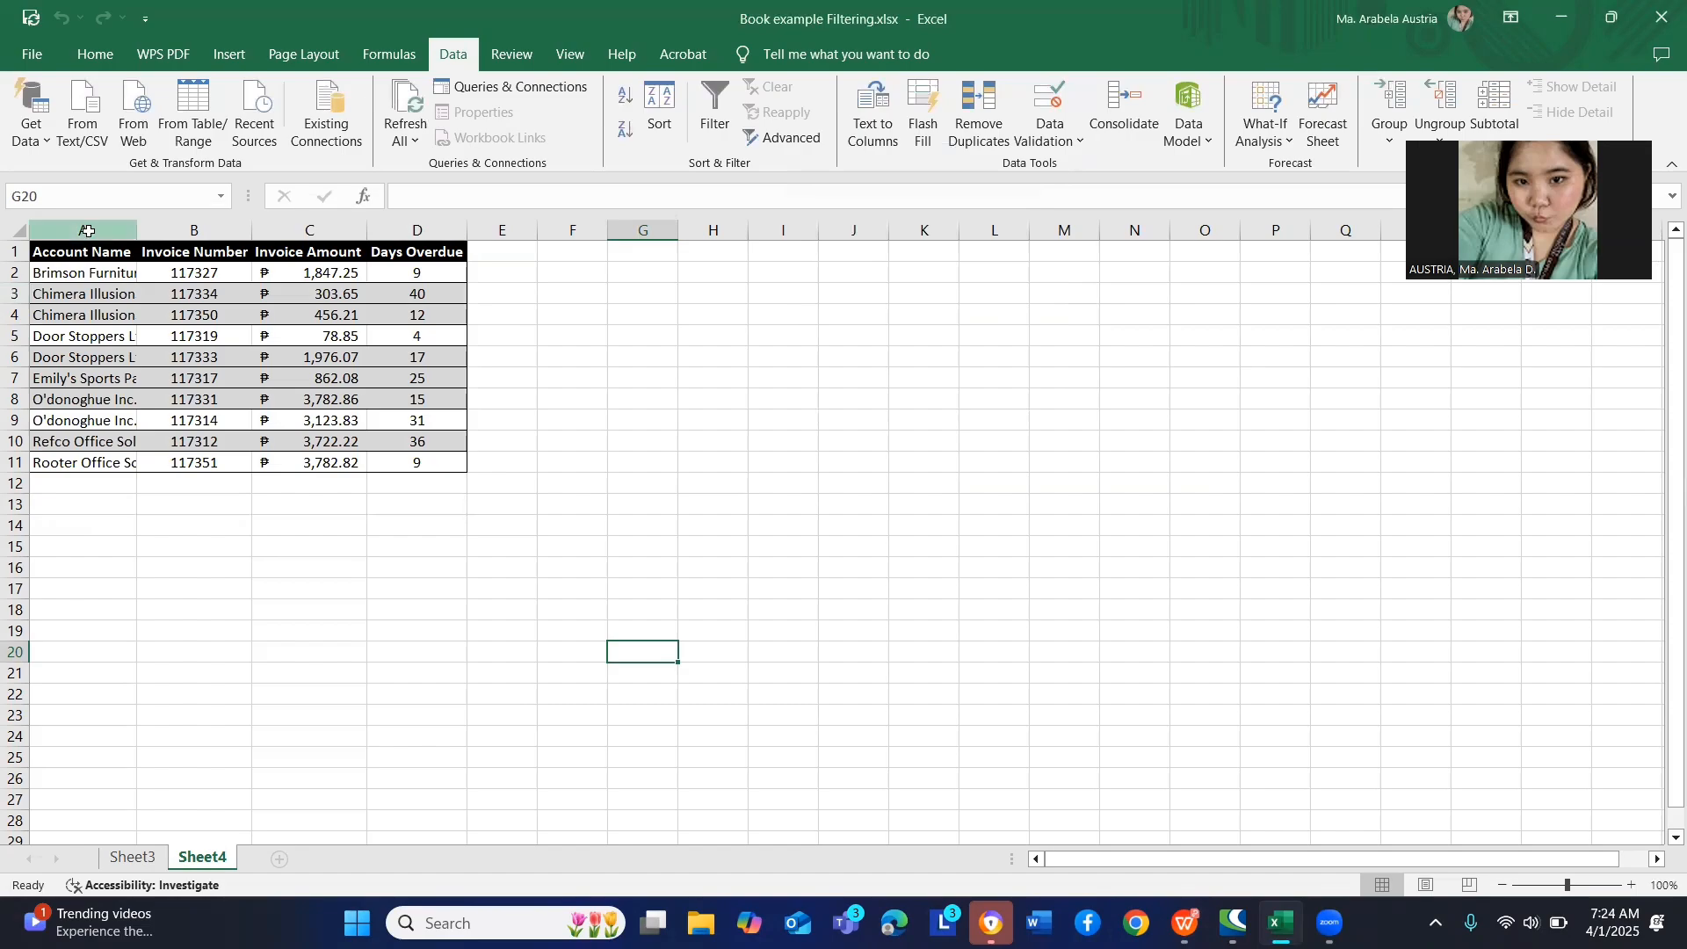
- AutoFit the widths of columns A to D on Sheet4 to the extracted invoice data
{"action": "left_click_drag", "start_coordinate": [87, 230], "coordinate": [393, 230]}
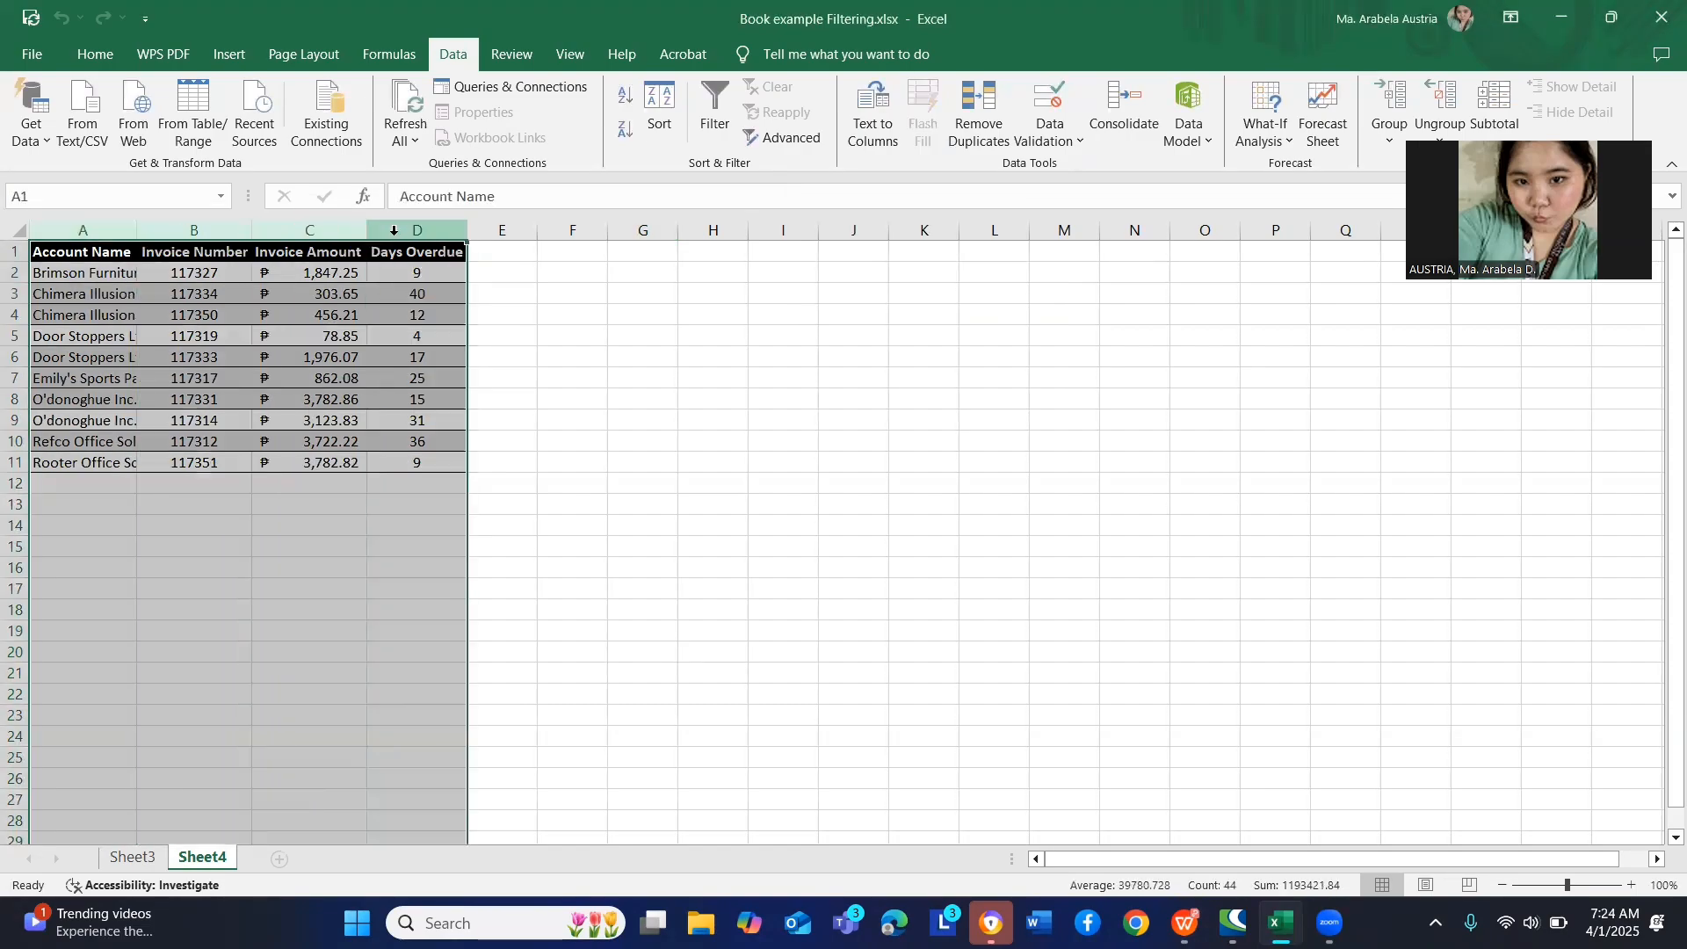
{"action": "double_click", "coordinate": [463, 237]}
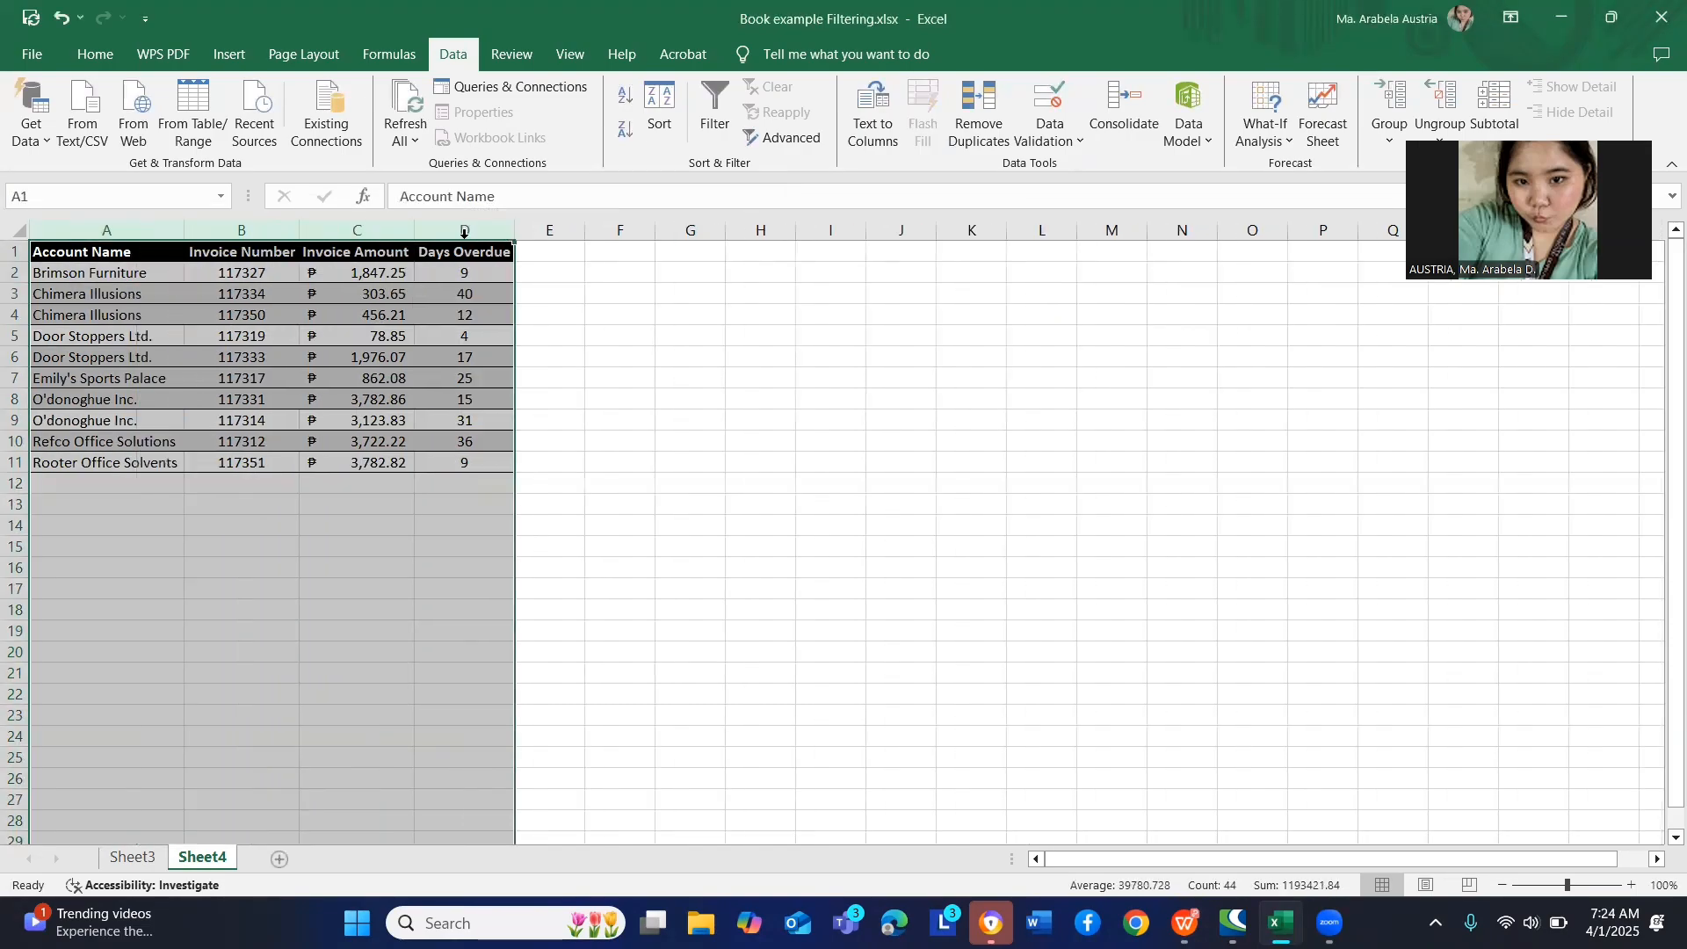
{"action": "left_click", "coordinate": [683, 448]}
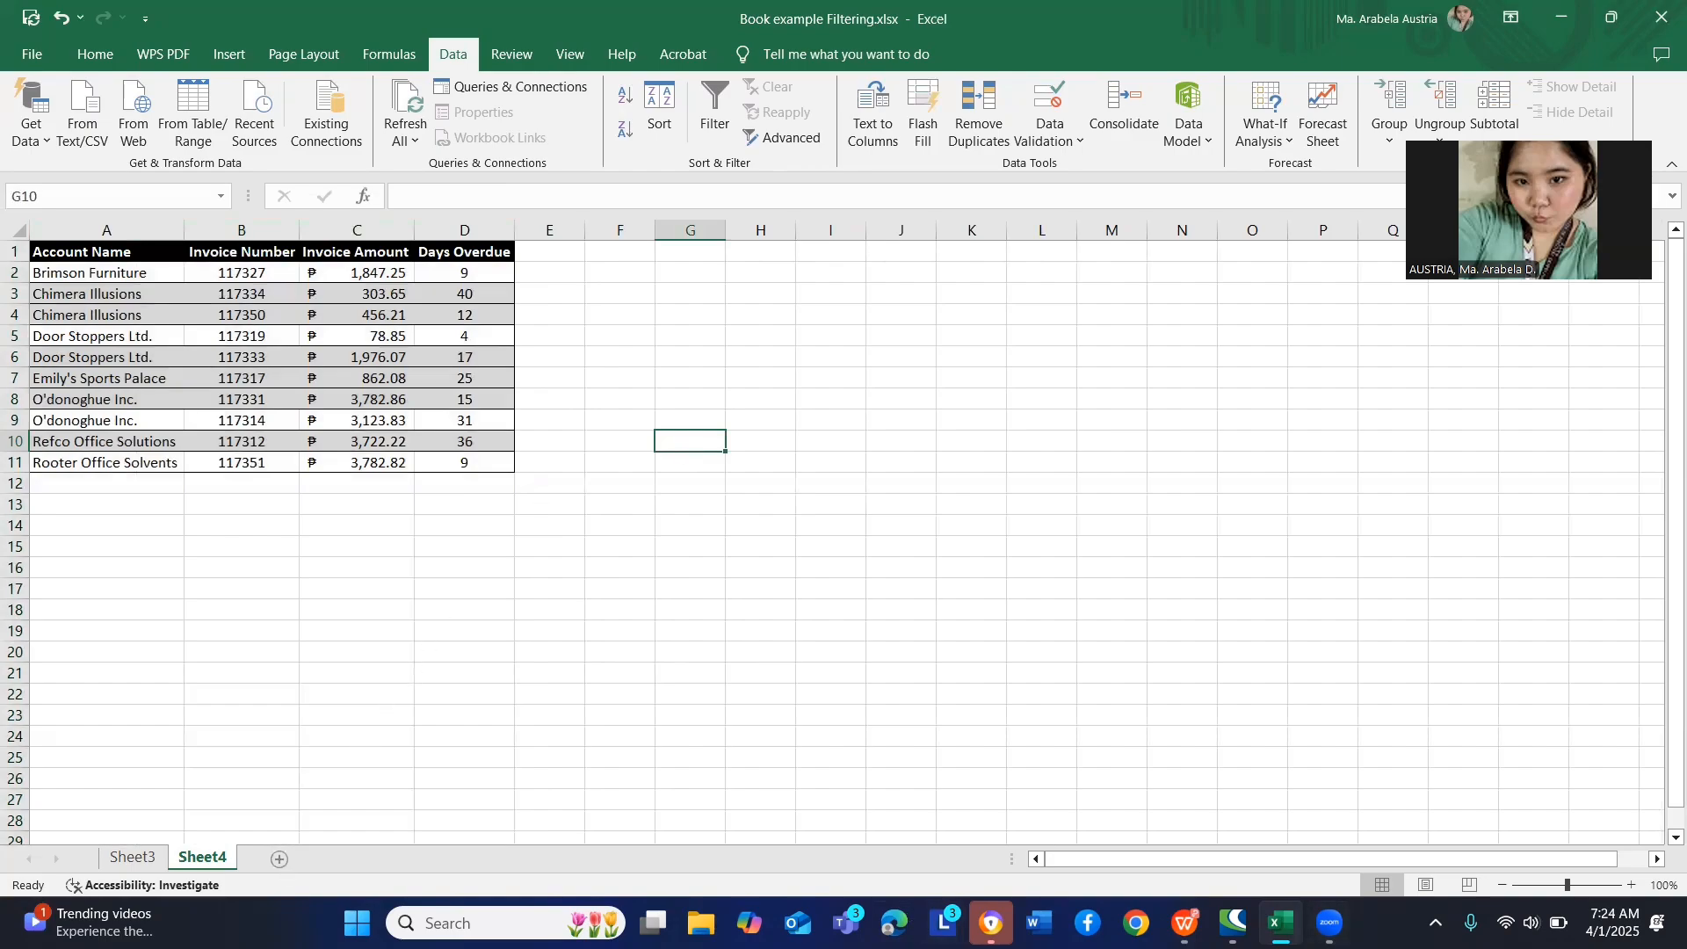
- Review the guideline for copying the entire filtered table in the WPS PDF and add a new worksheet after Sheet4 in Excel
{"action": "mouse_move", "coordinate": [1184, 923]}
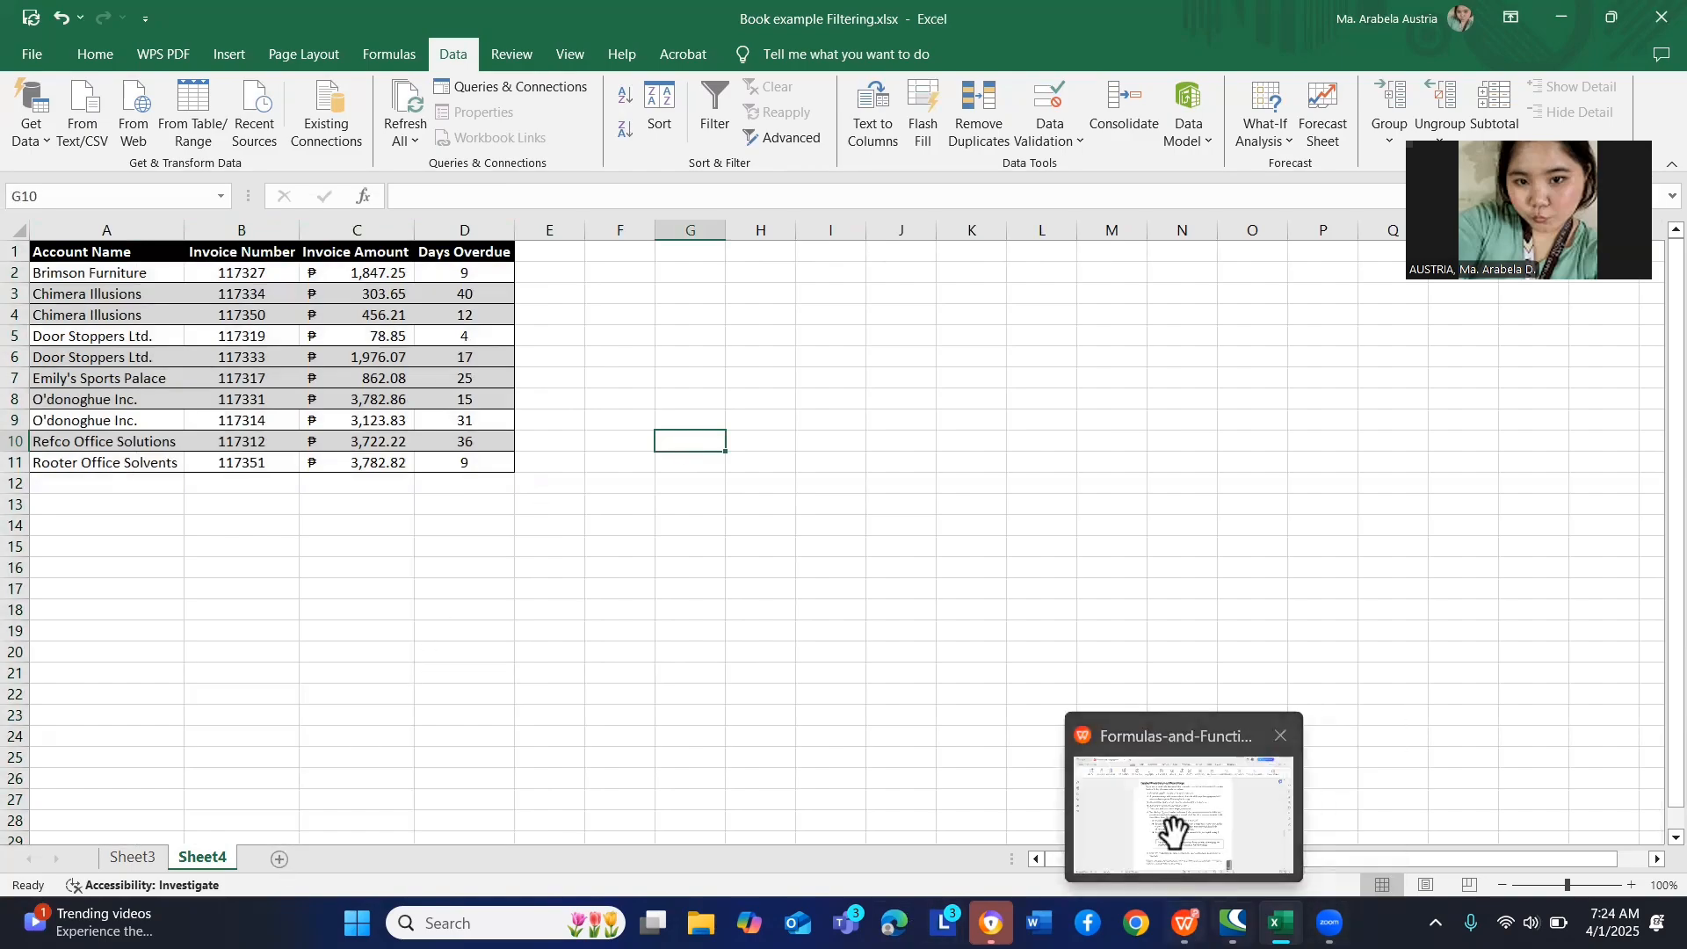
{"action": "left_click", "coordinate": [1166, 827]}
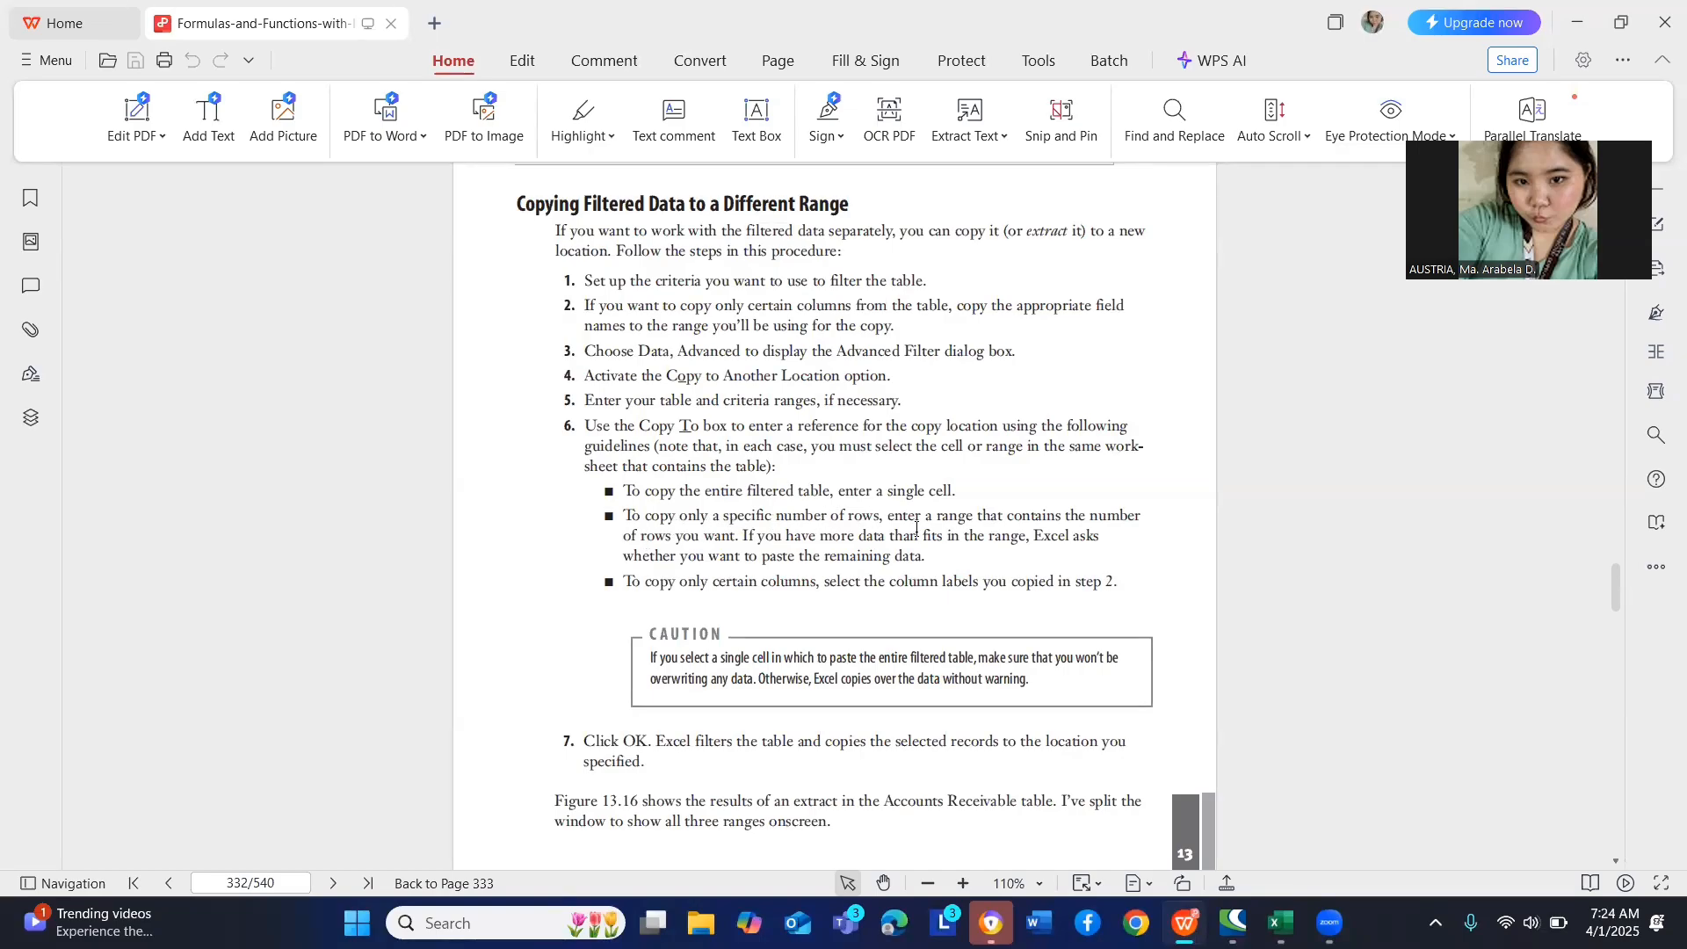
{"action": "mouse_move", "coordinate": [1280, 925]}
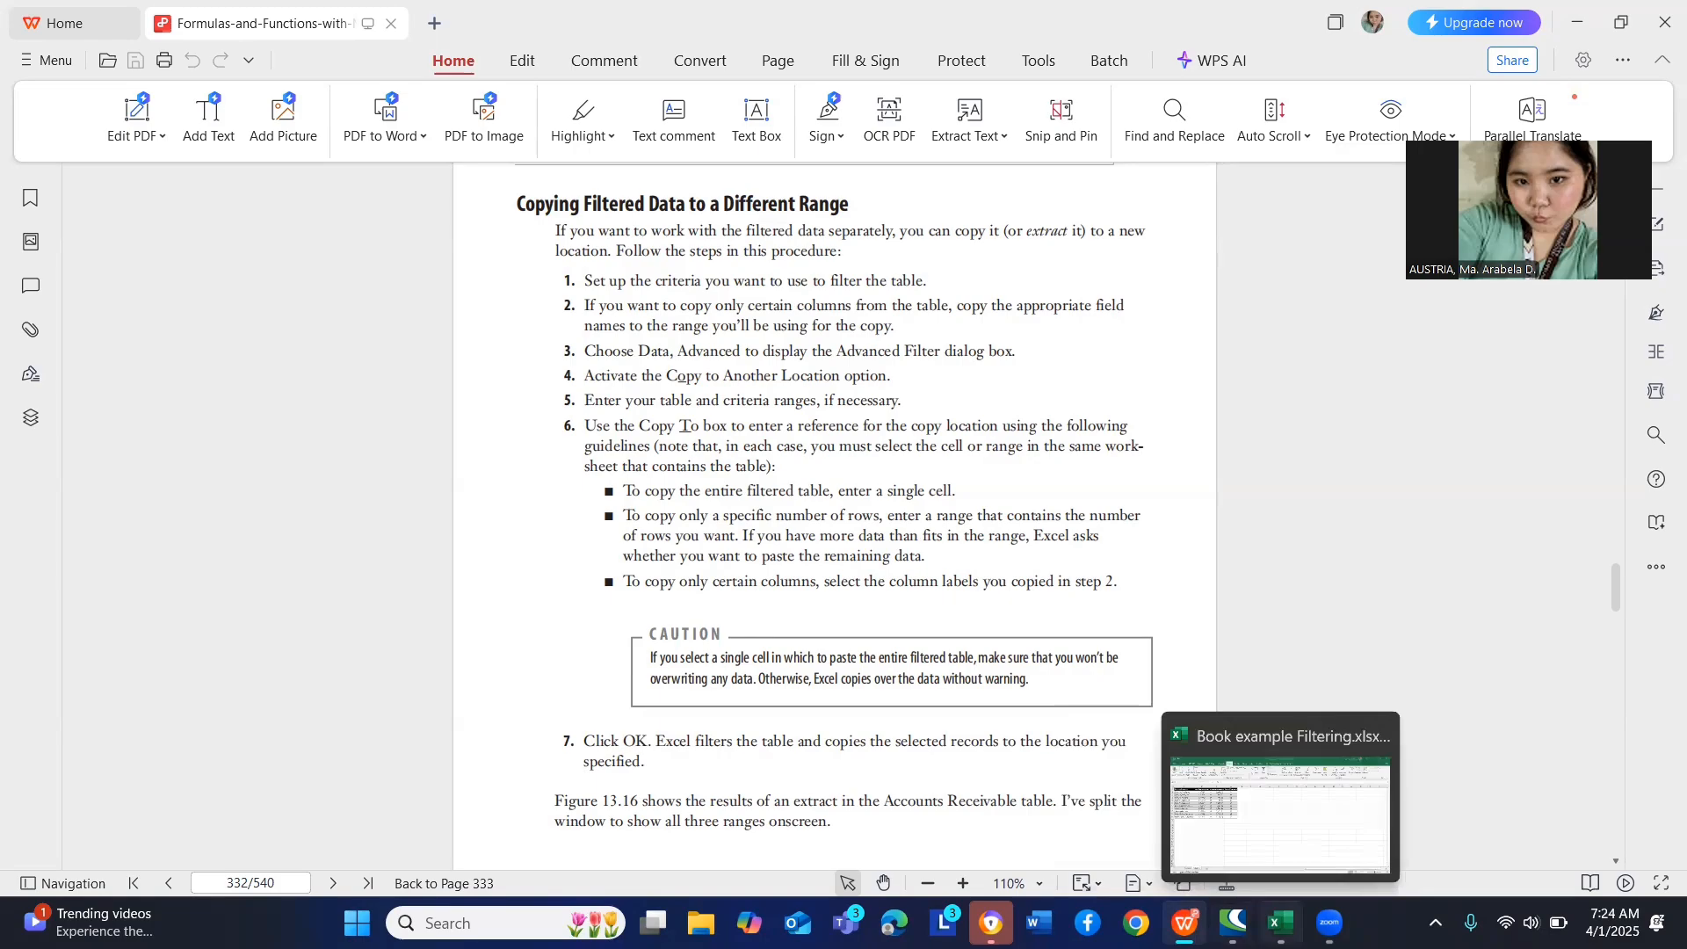
{"action": "left_click", "coordinate": [1280, 923]}
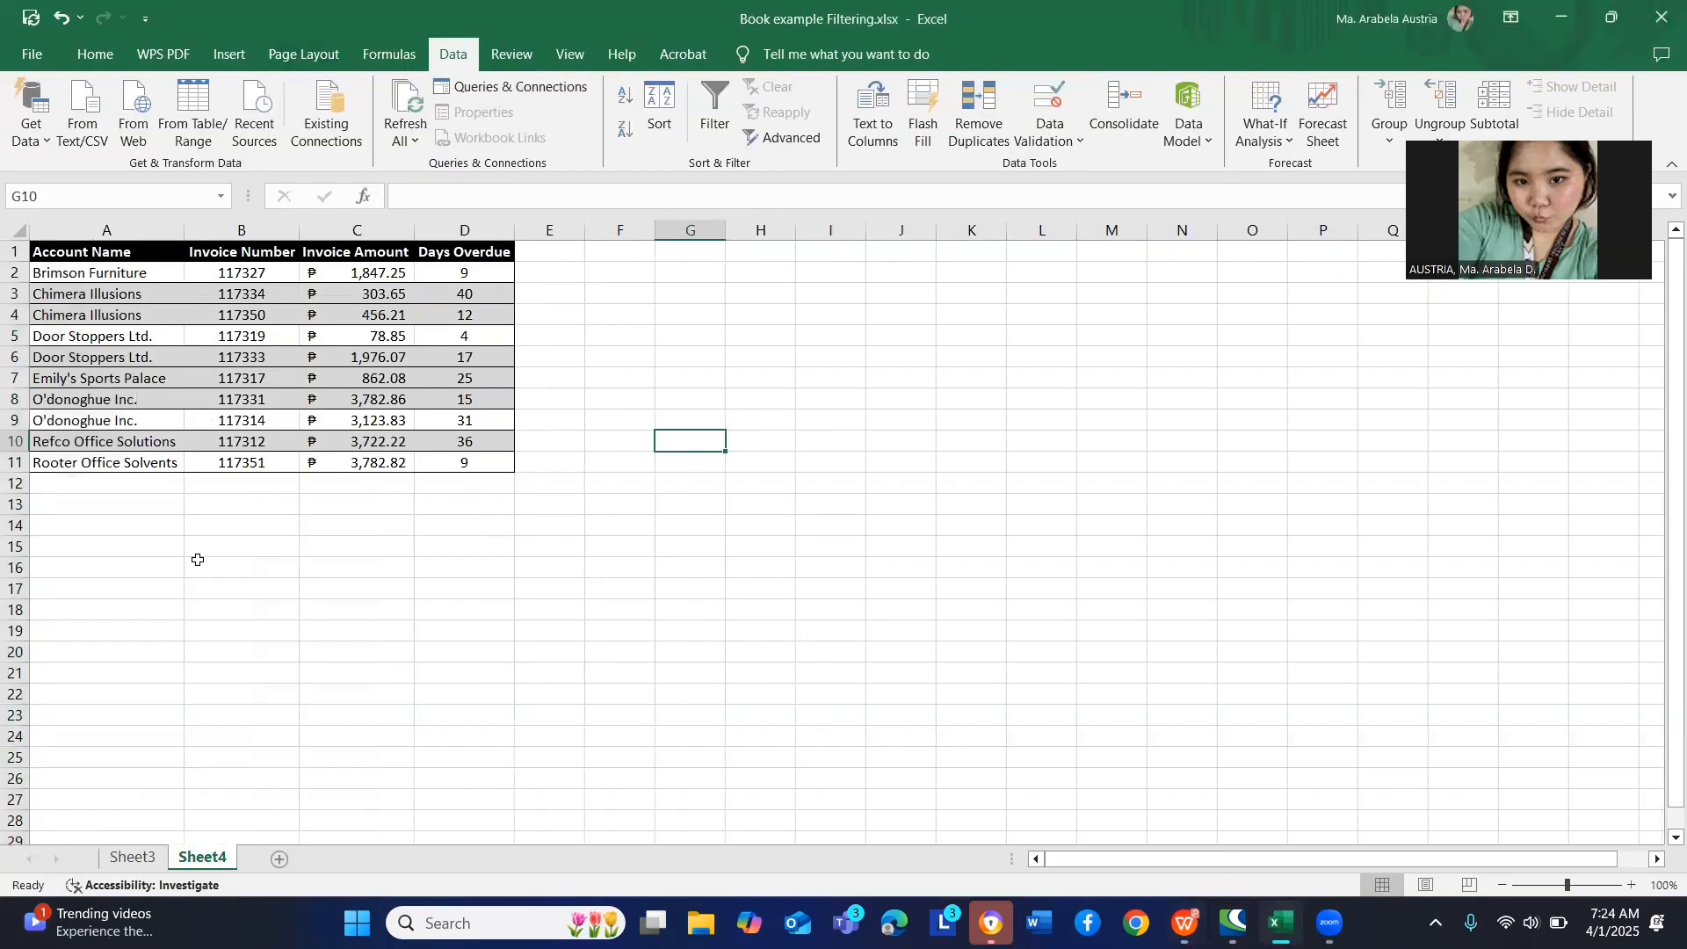
{"action": "left_click", "coordinate": [267, 861]}
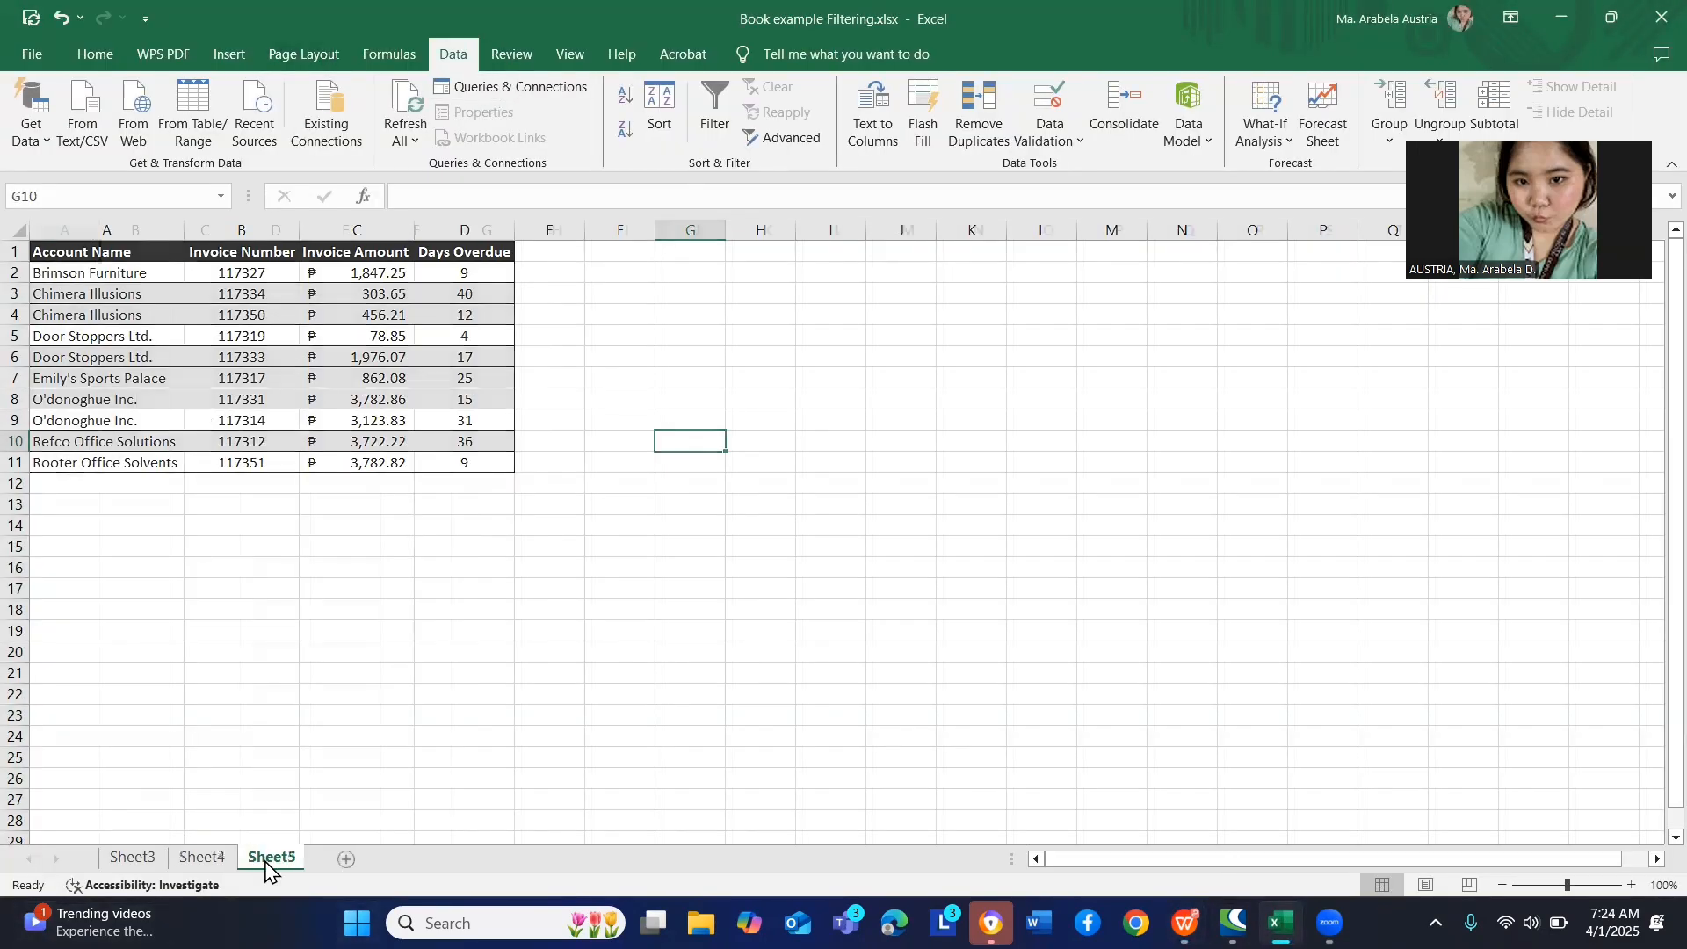
- Start an Advanced Filter from the new worksheet that copies to another location, with list range Sheet3!$A$3:$G$27
{"action": "left_click", "coordinate": [799, 136]}
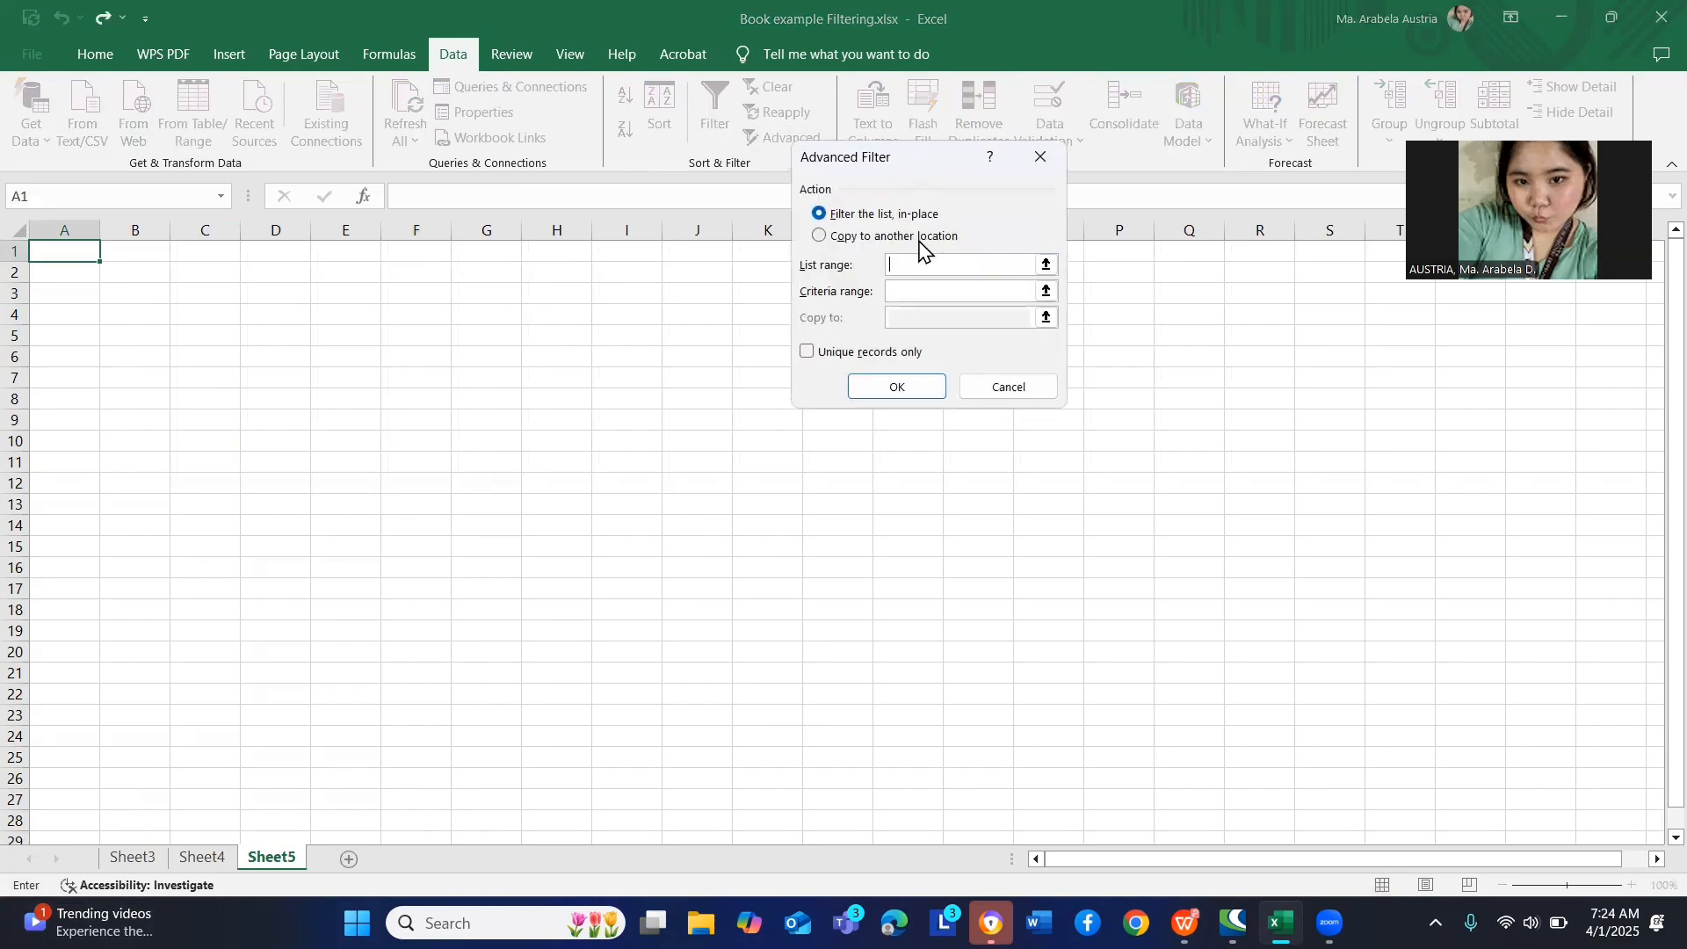
{"action": "left_click", "coordinate": [919, 239]}
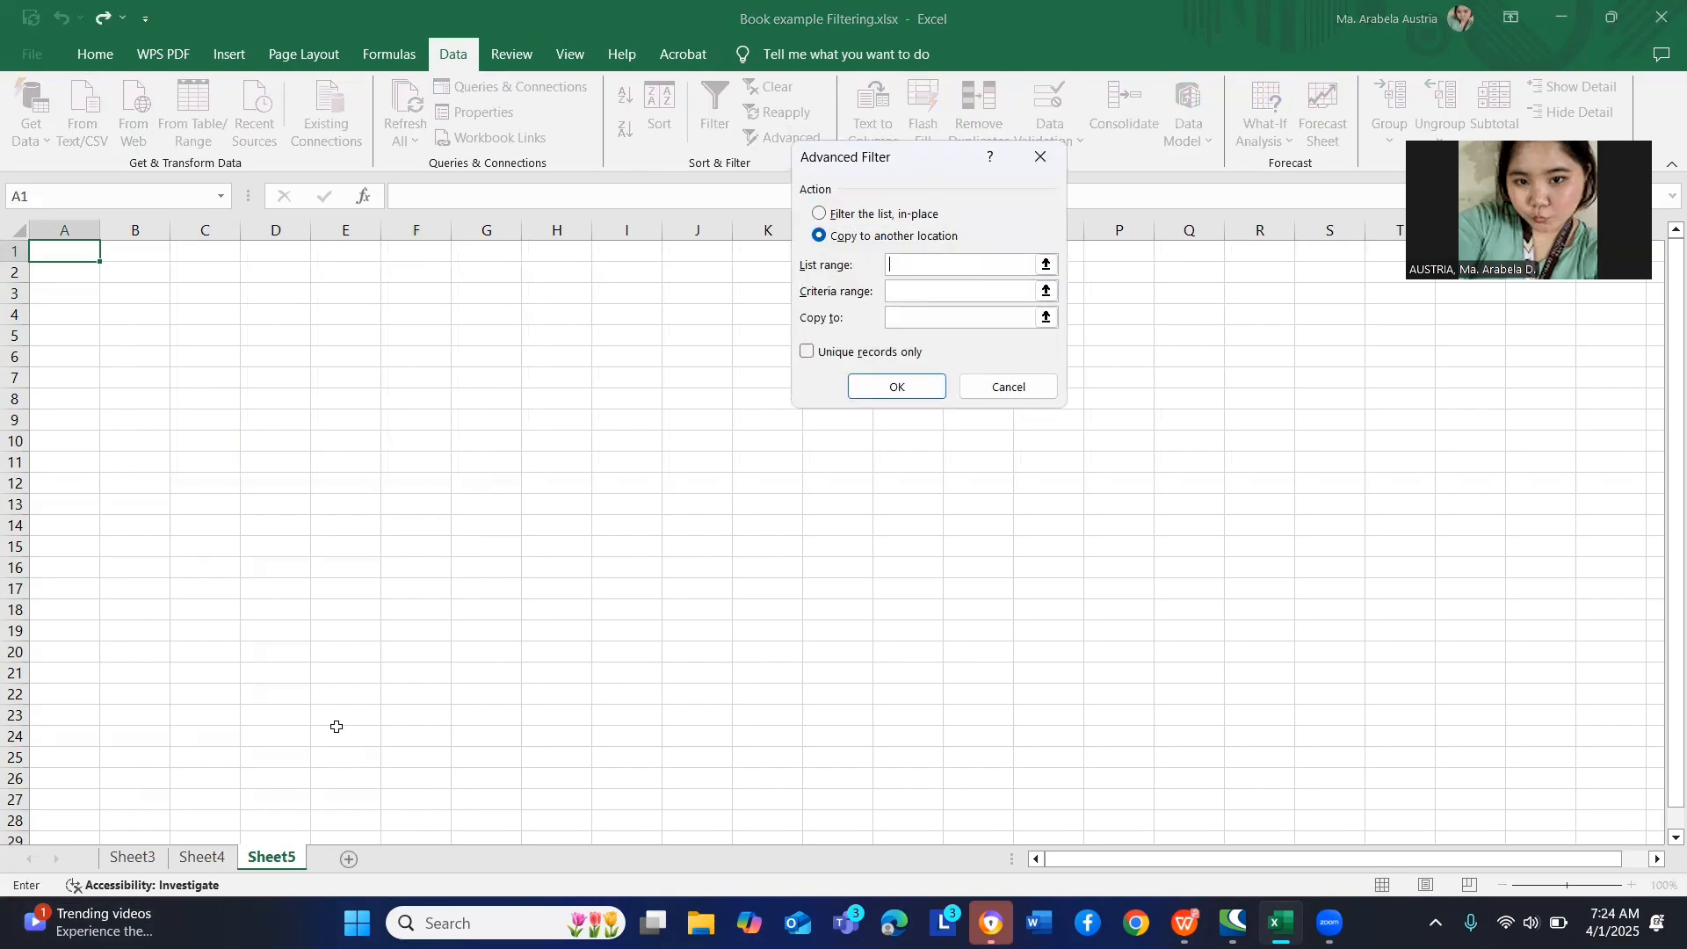
{"action": "left_click", "coordinate": [165, 854]}
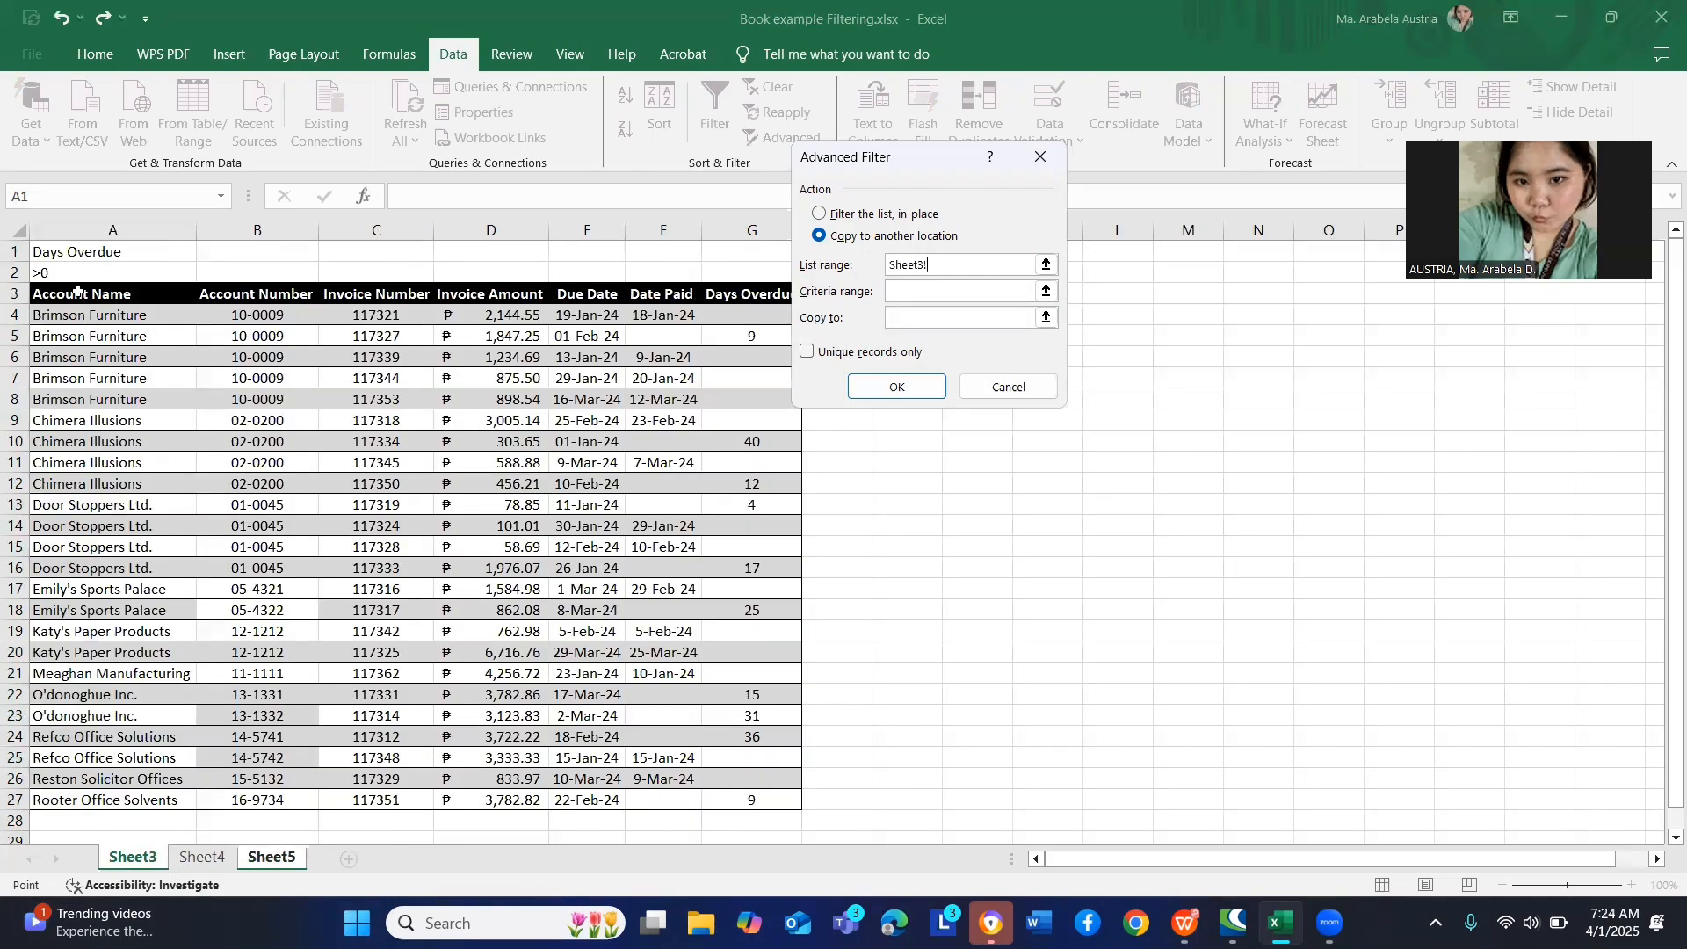
{"action": "left_click_drag", "start_coordinate": [78, 290], "coordinate": [777, 802]}
- Set the criteria range to Sheet3!$A$1:$A$2 and extract the entire filtered table to Sheet5!$A$1
{"action": "left_click", "coordinate": [149, 861]}
{"action": "left_click_drag", "start_coordinate": [86, 246], "coordinate": [101, 268]}
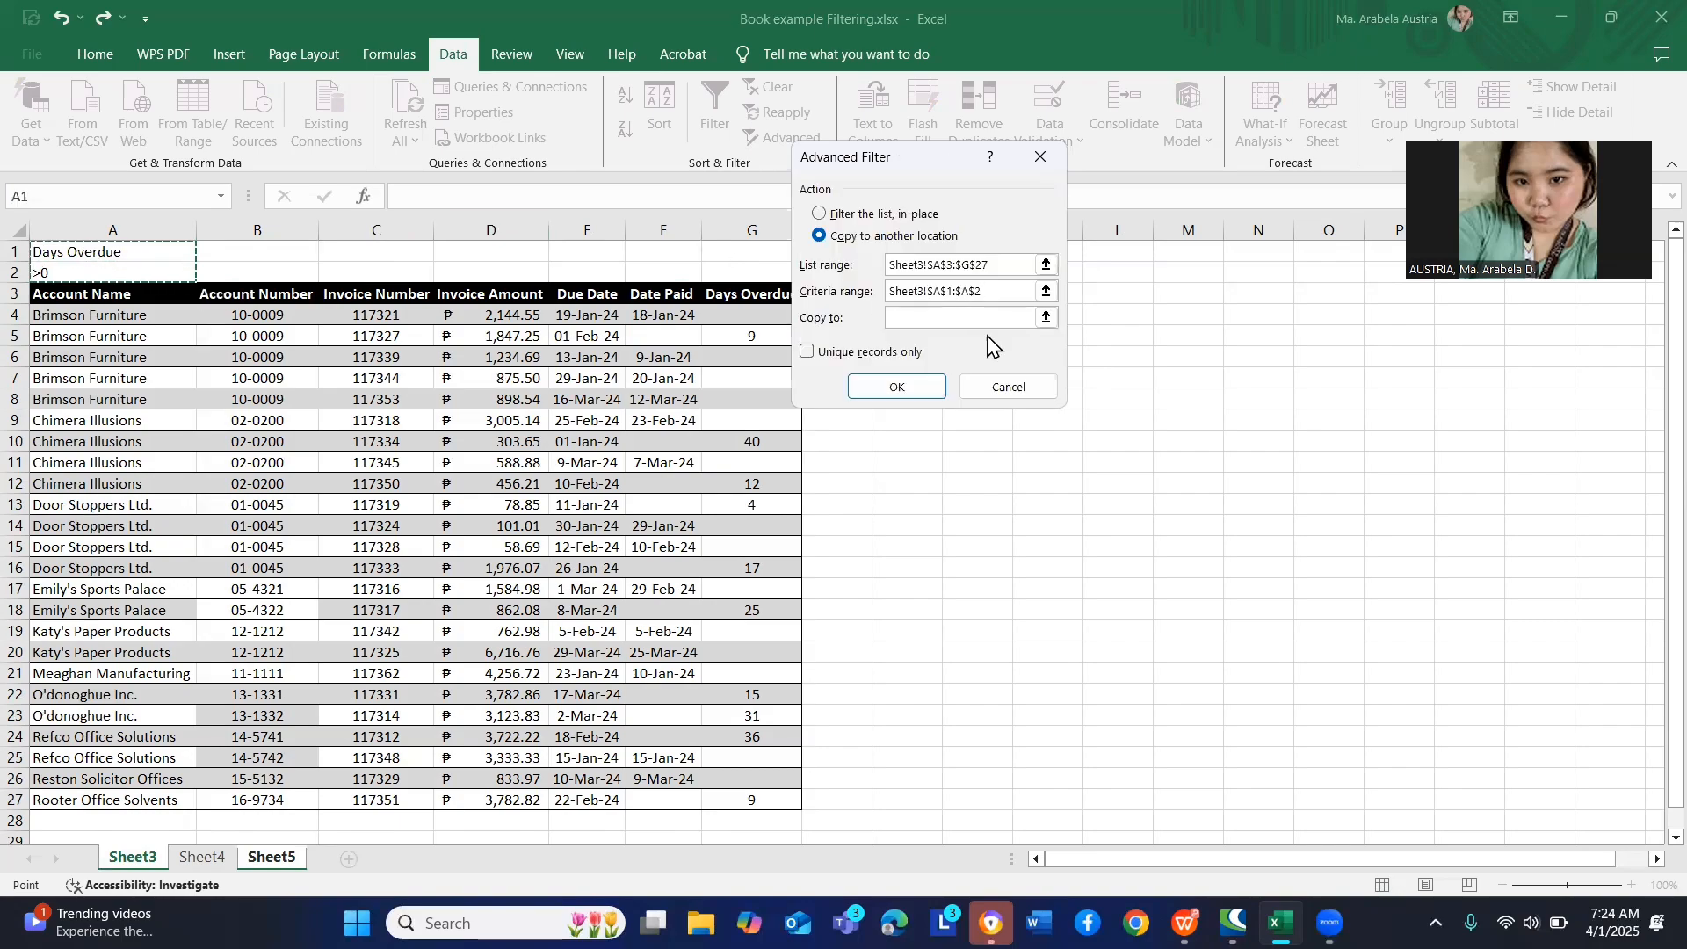
{"action": "left_click", "coordinate": [951, 318]}
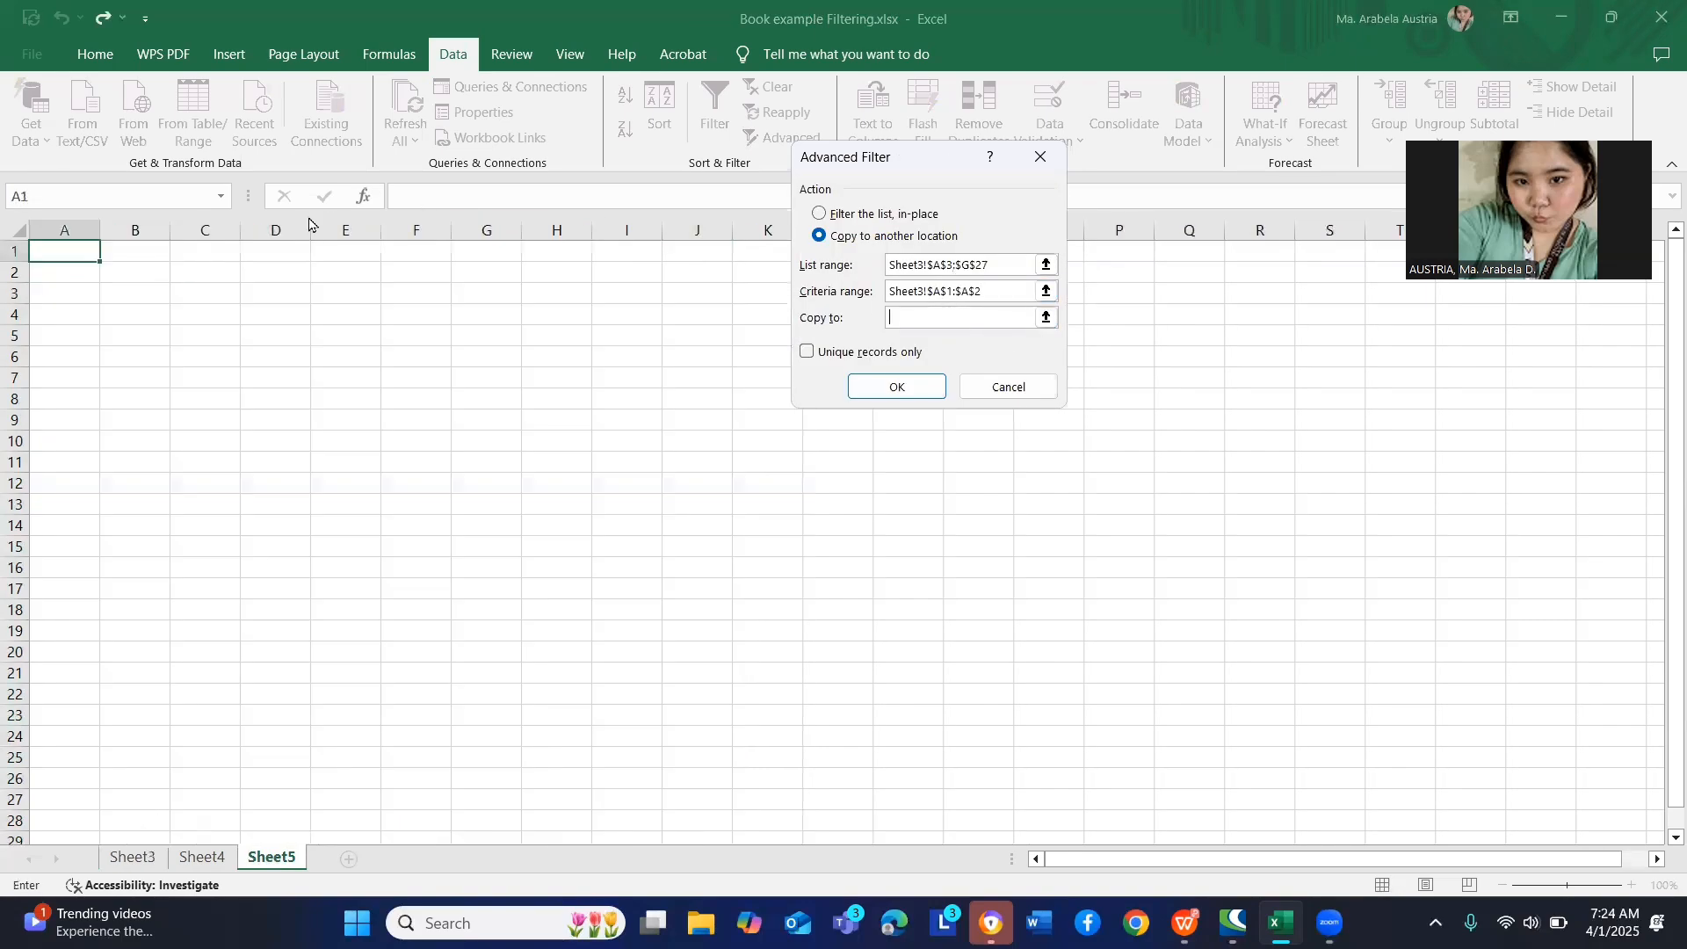
{"action": "left_click", "coordinate": [88, 252]}
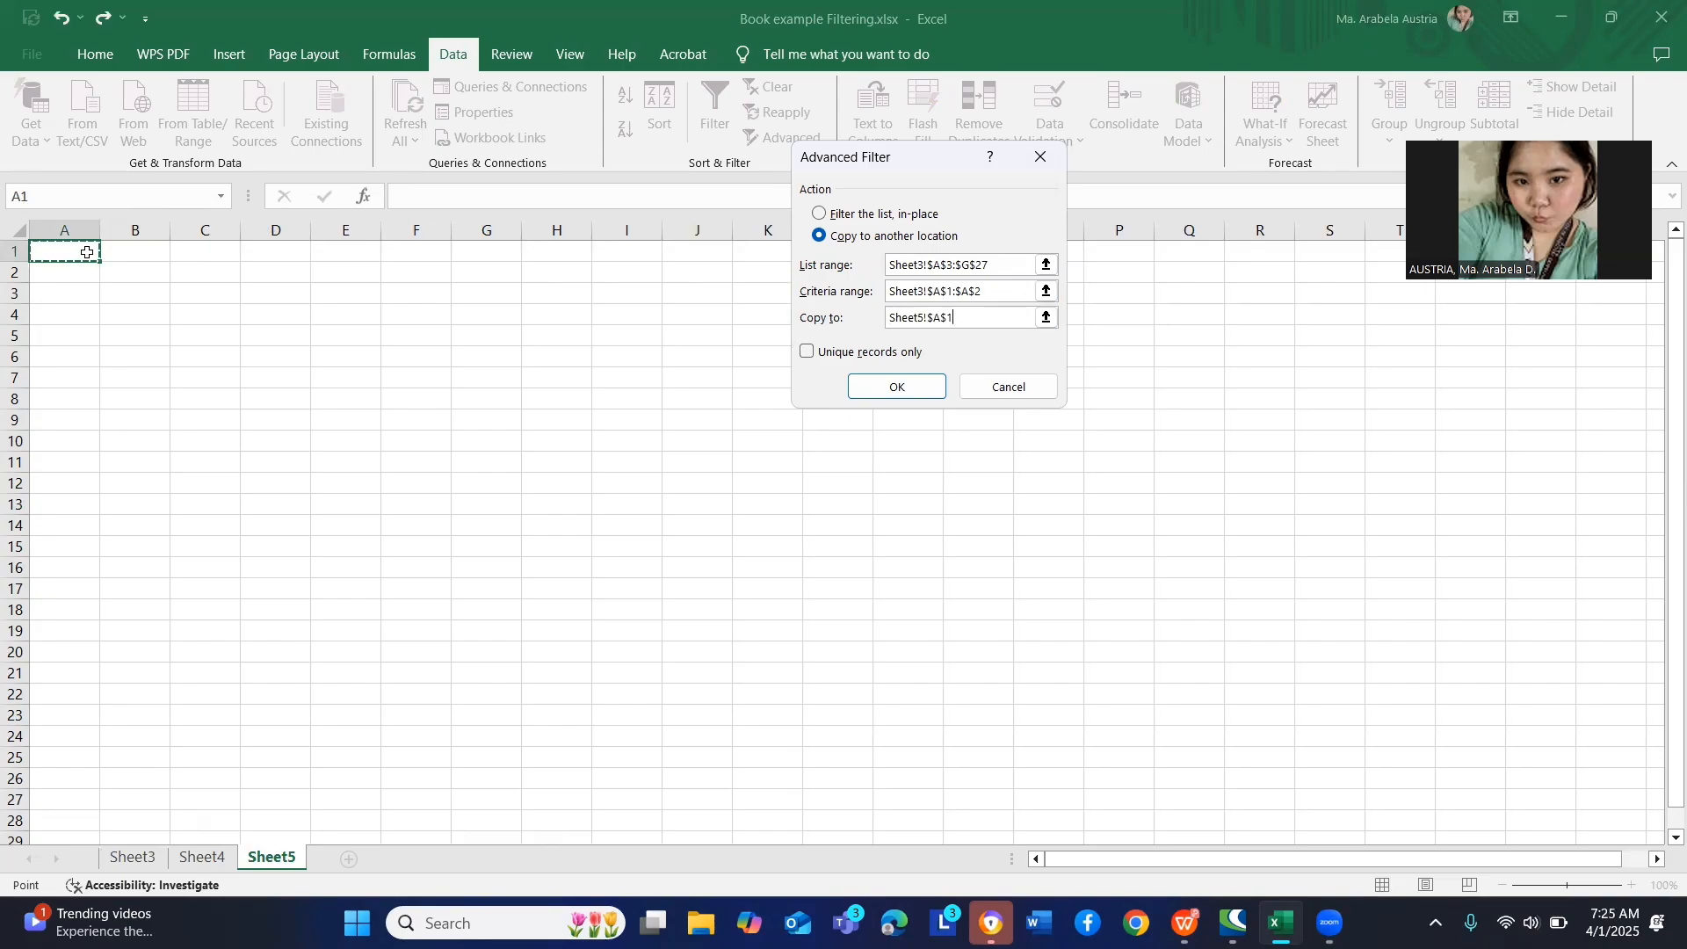
{"action": "key", "text": "Return"}
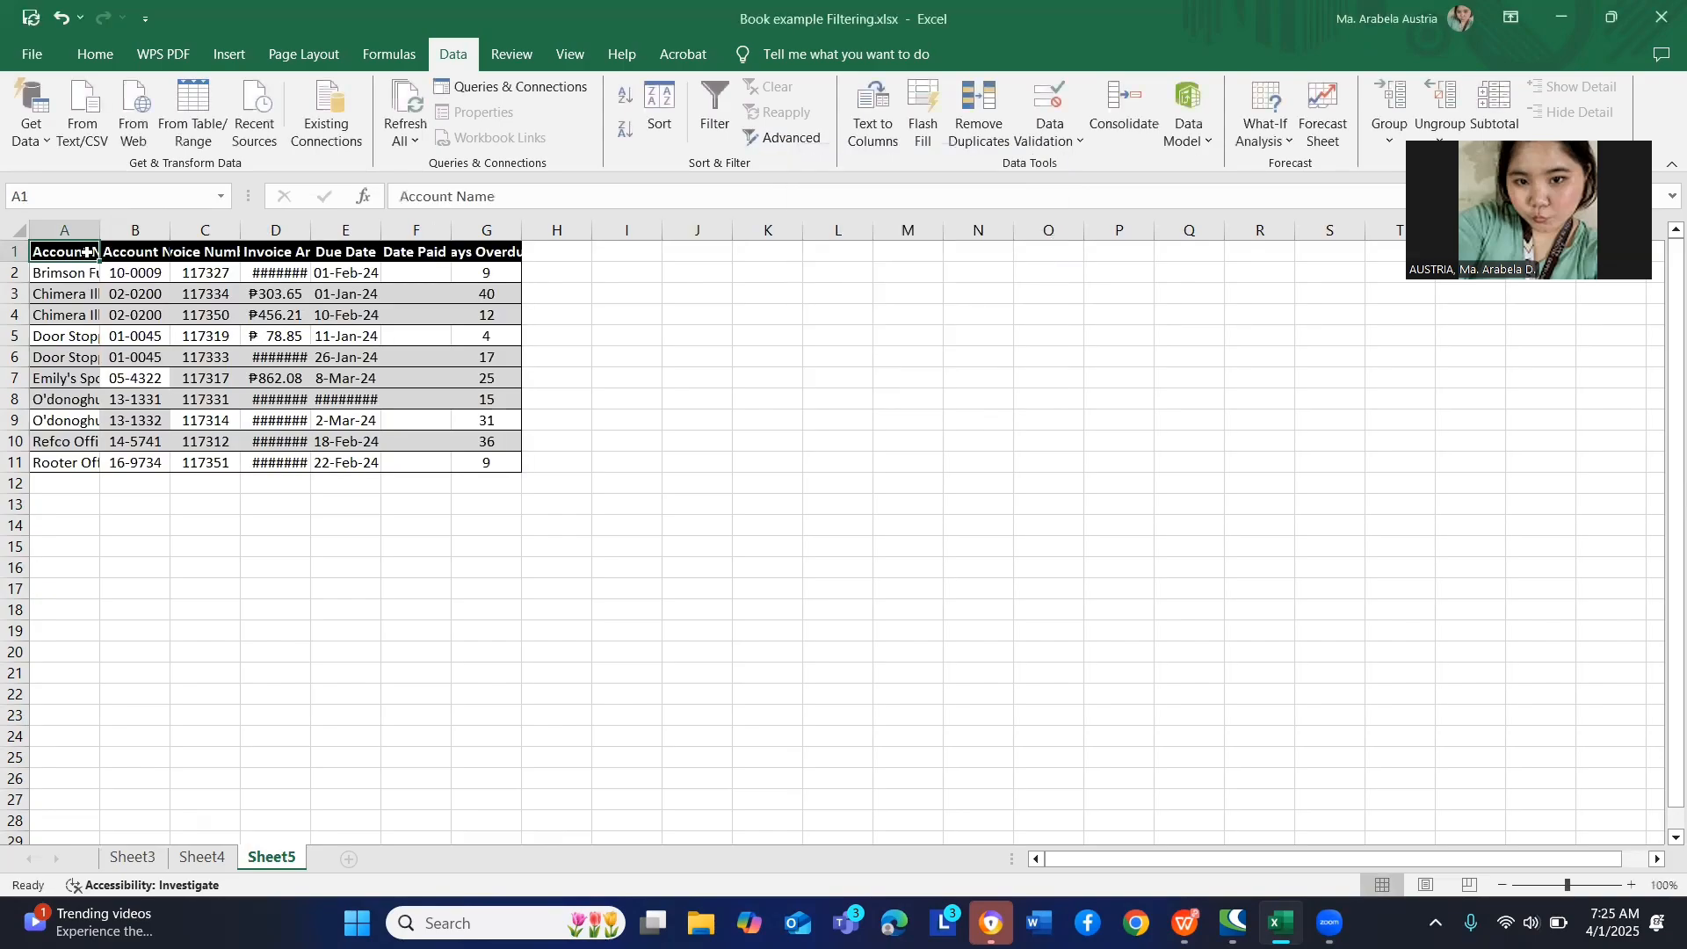
- AutoFit the widths of columns A to G on Sheet5 to the extracted table
{"action": "left_click_drag", "start_coordinate": [87, 252], "coordinate": [417, 252]}
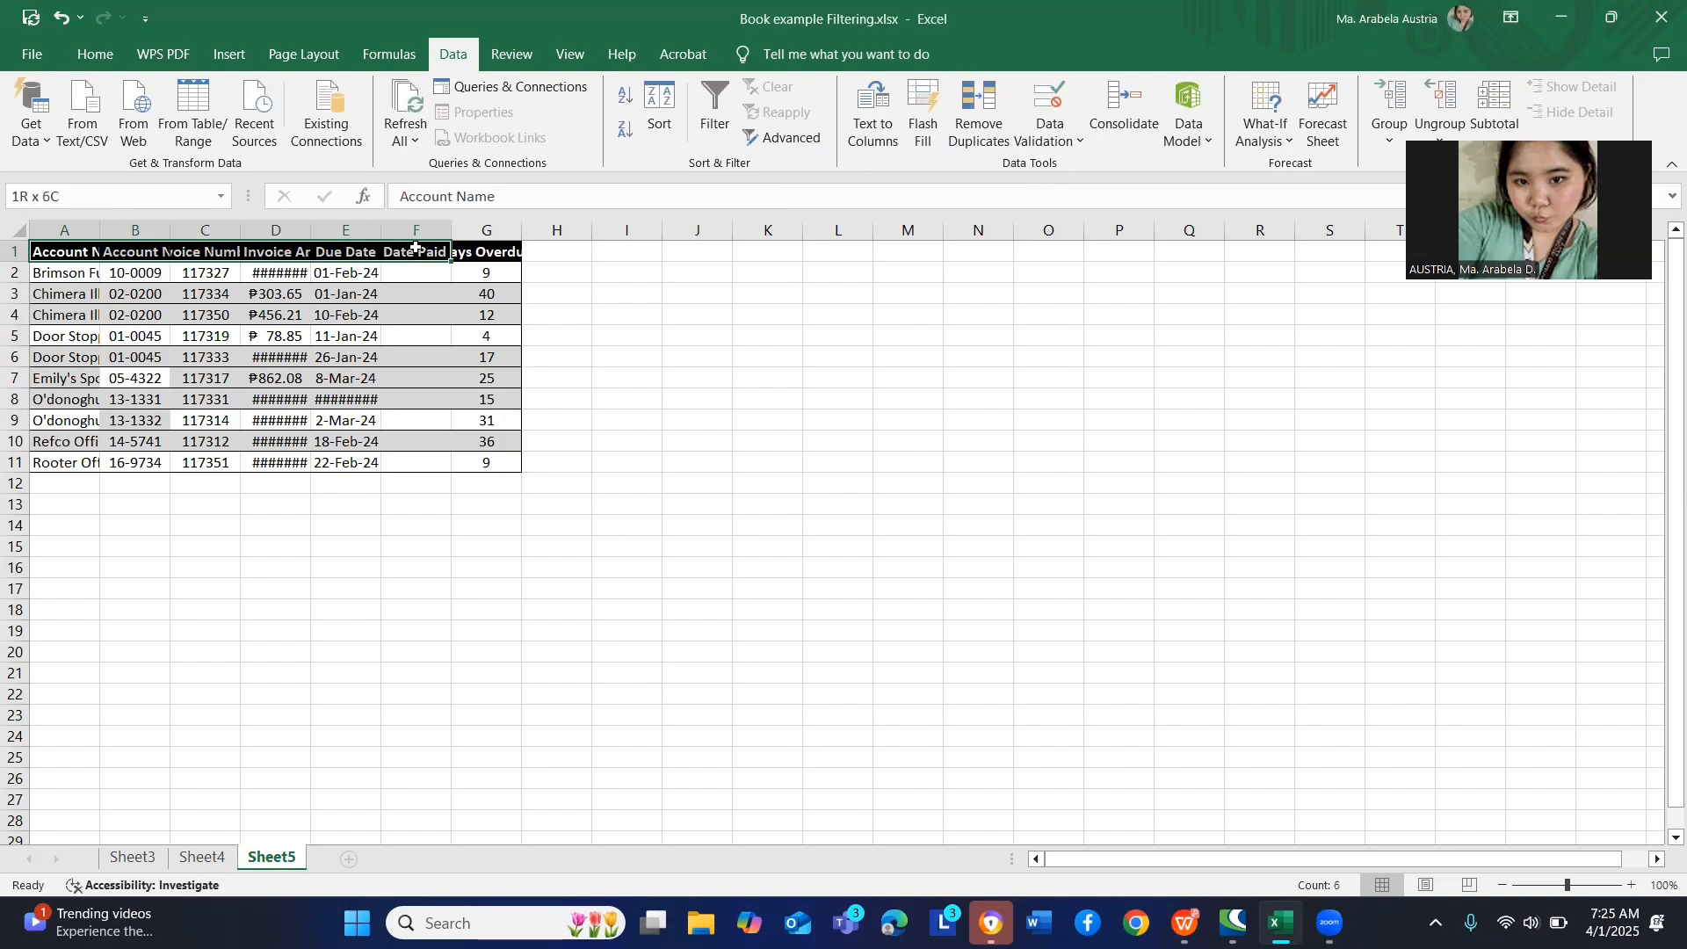
{"action": "left_click_drag", "start_coordinate": [48, 228], "coordinate": [519, 230]}
{"action": "double_click", "coordinate": [519, 230]}
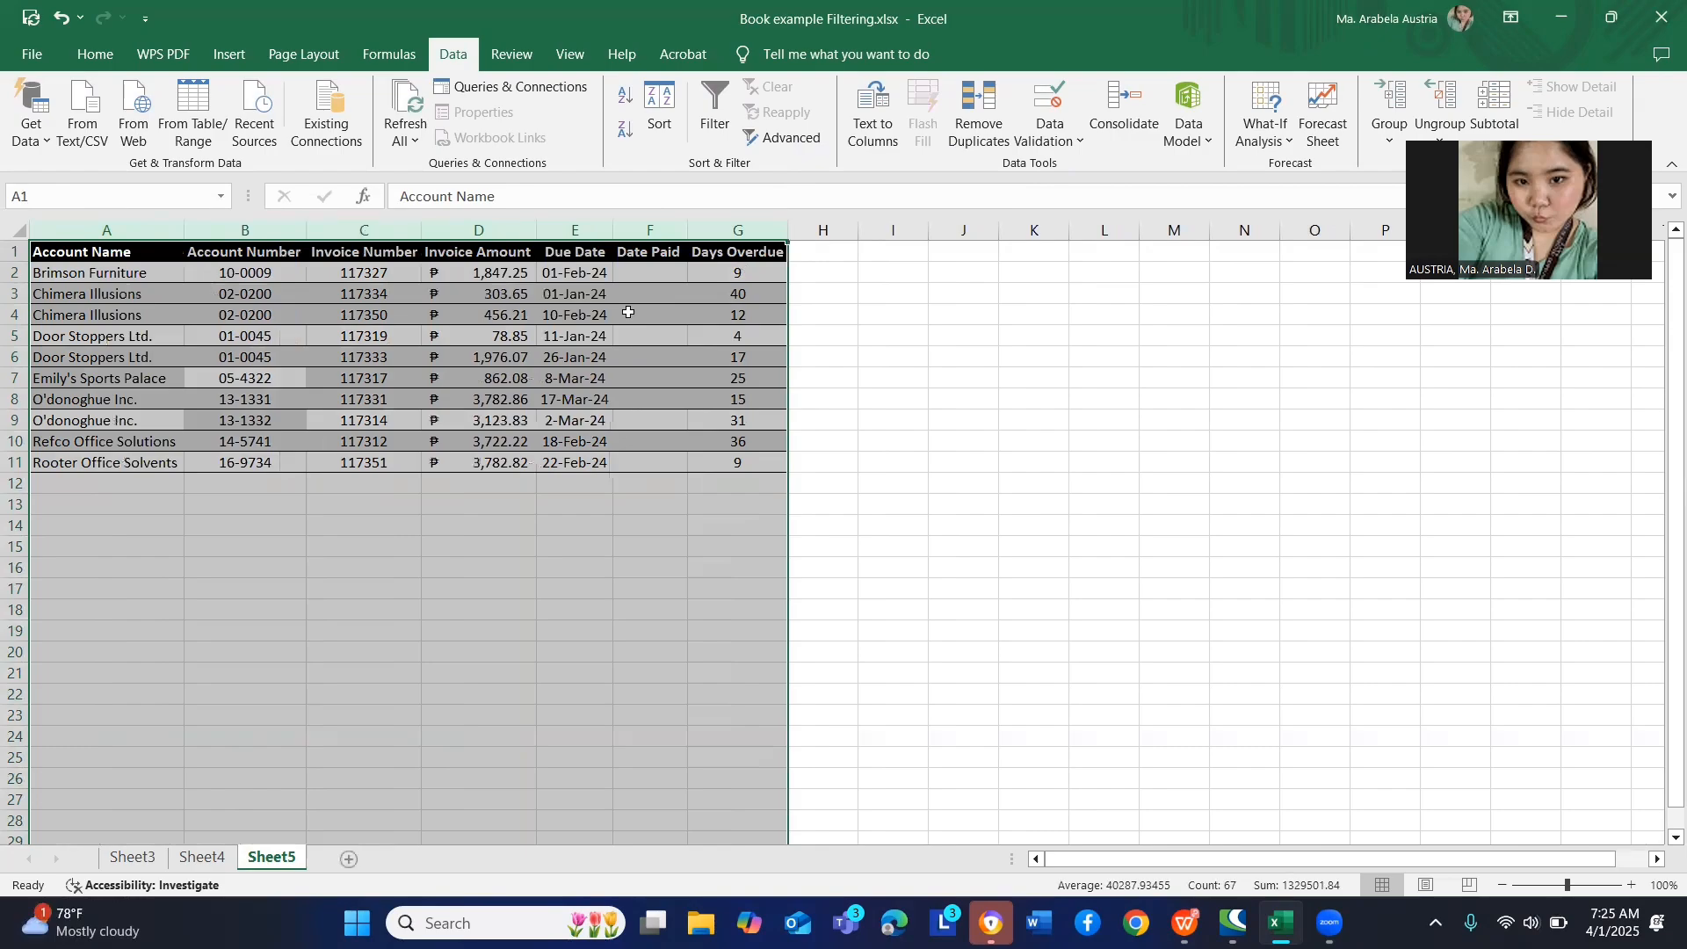
{"action": "left_click", "coordinate": [928, 507]}
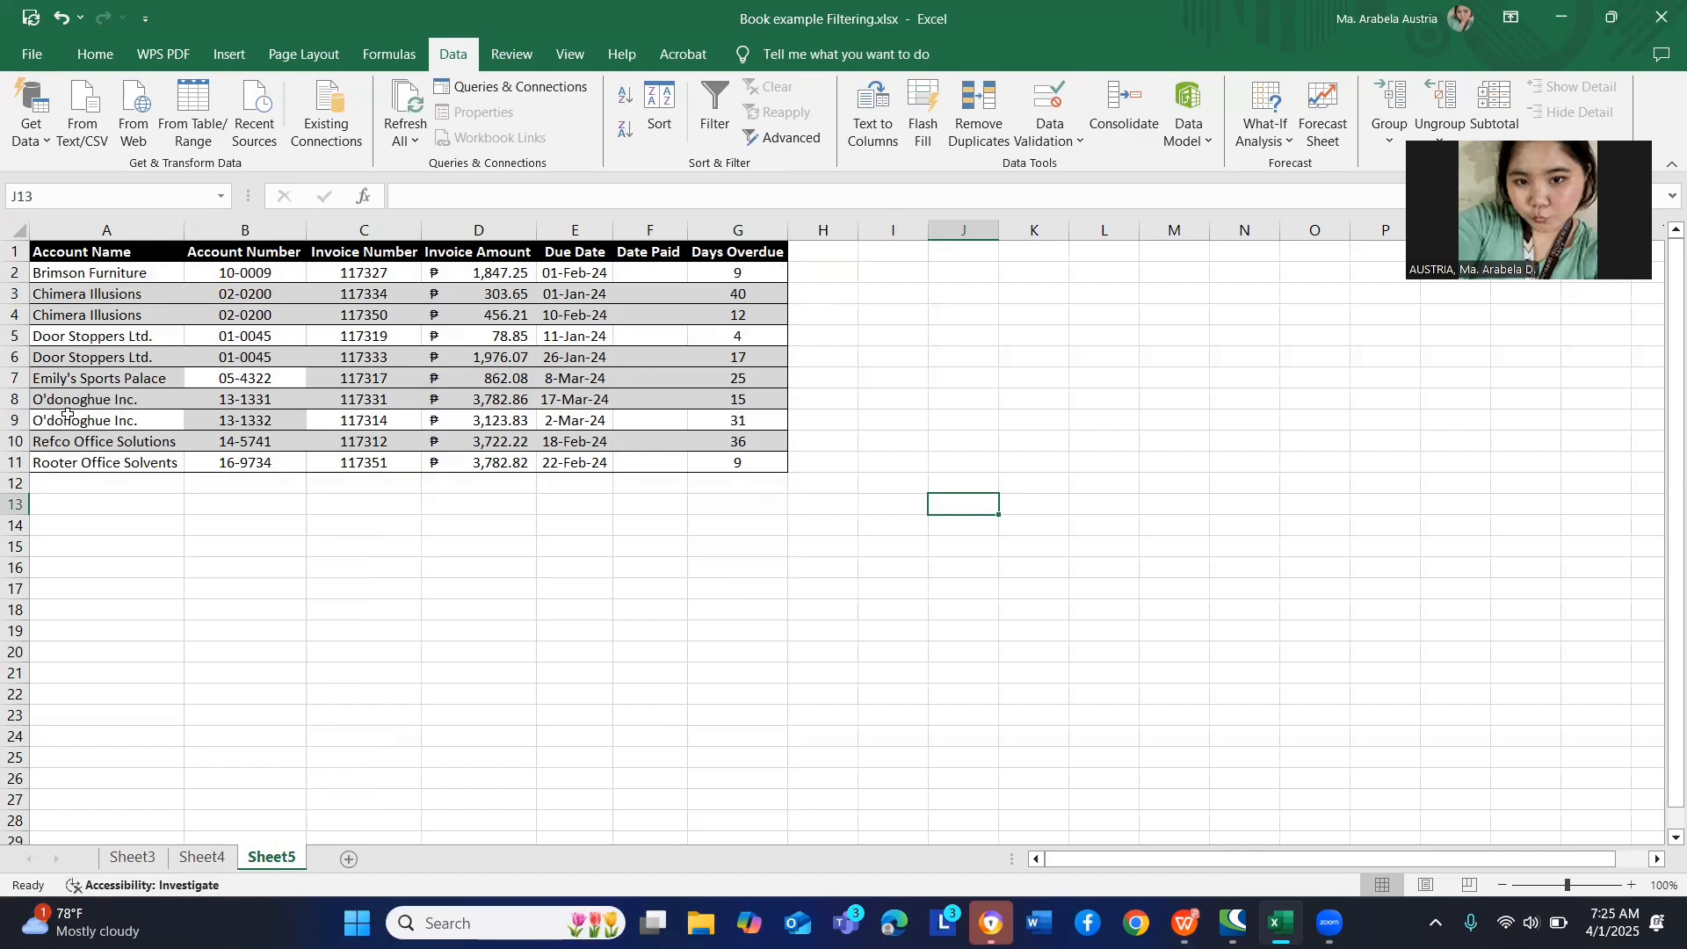
- Compare the selected-columns extract on Sheet4 with the full-table extract on Sheet5
{"action": "left_click", "coordinate": [217, 859]}
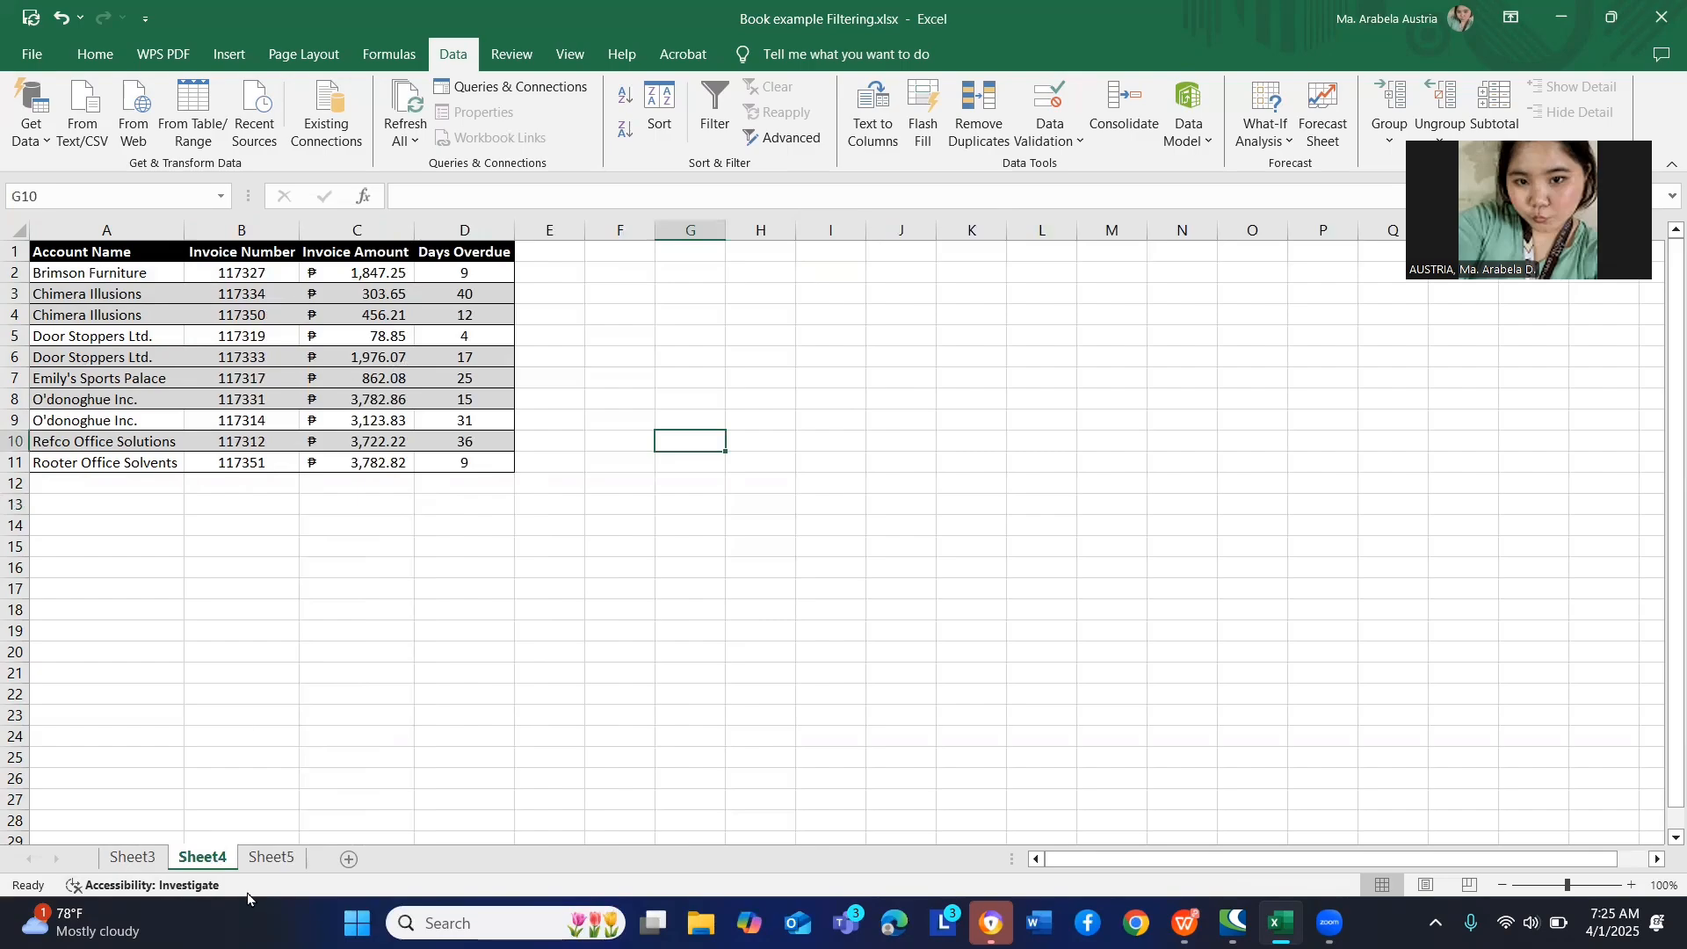
{"action": "left_click", "coordinate": [271, 858]}
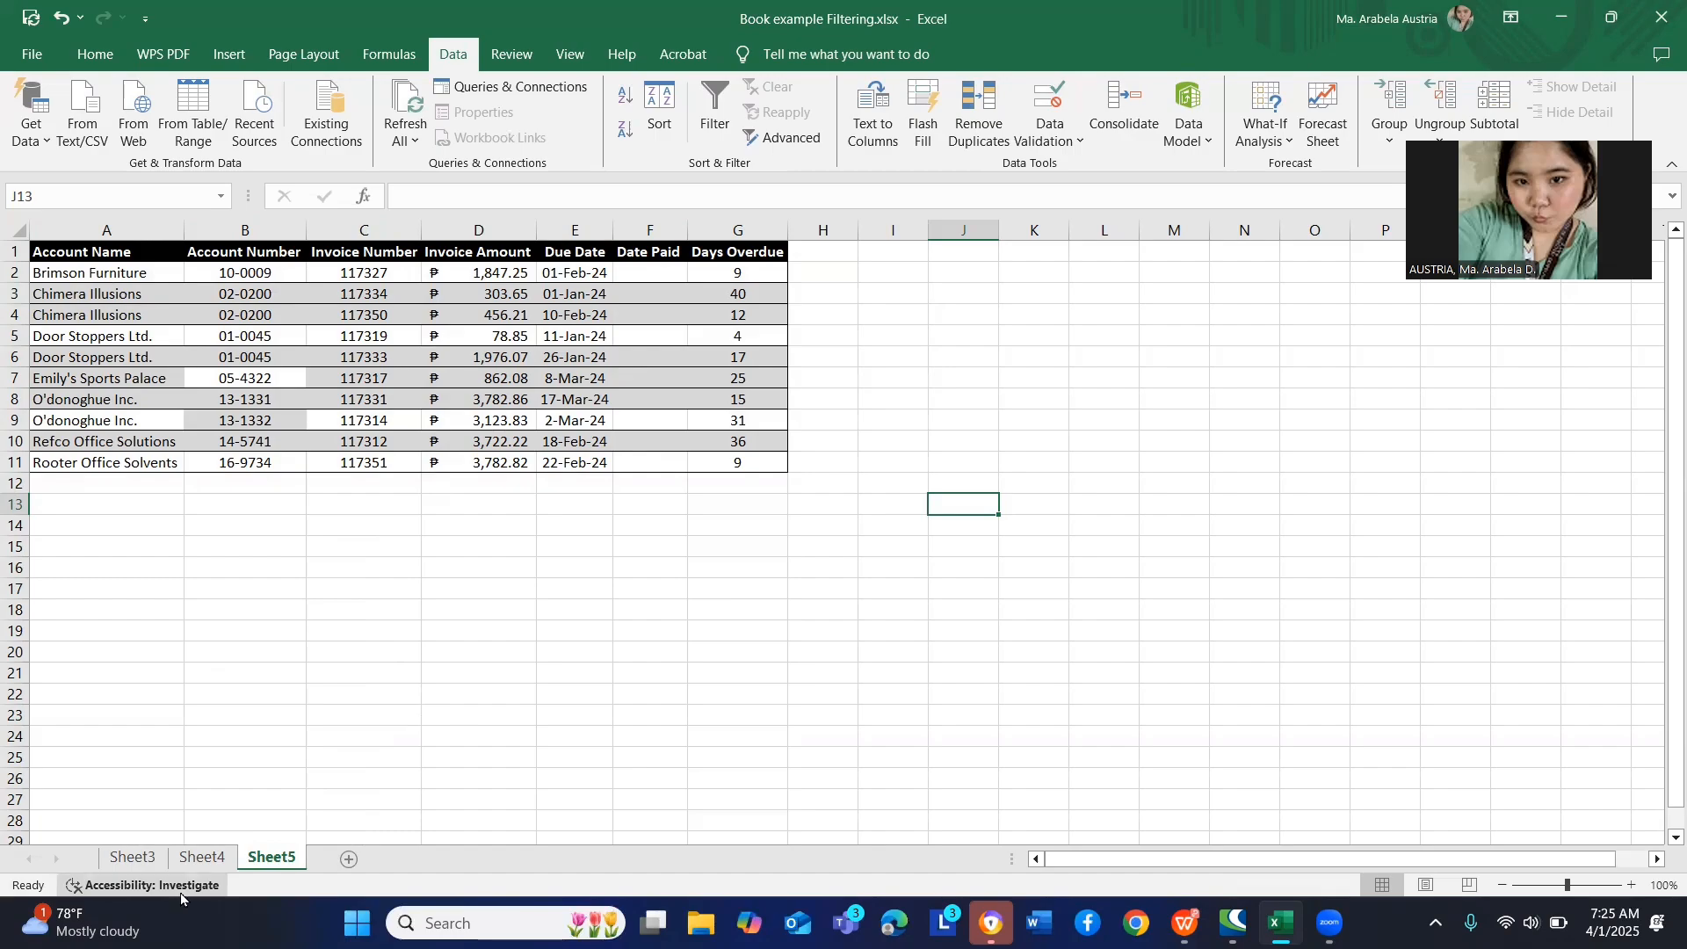
{"action": "left_click", "coordinate": [203, 857]}
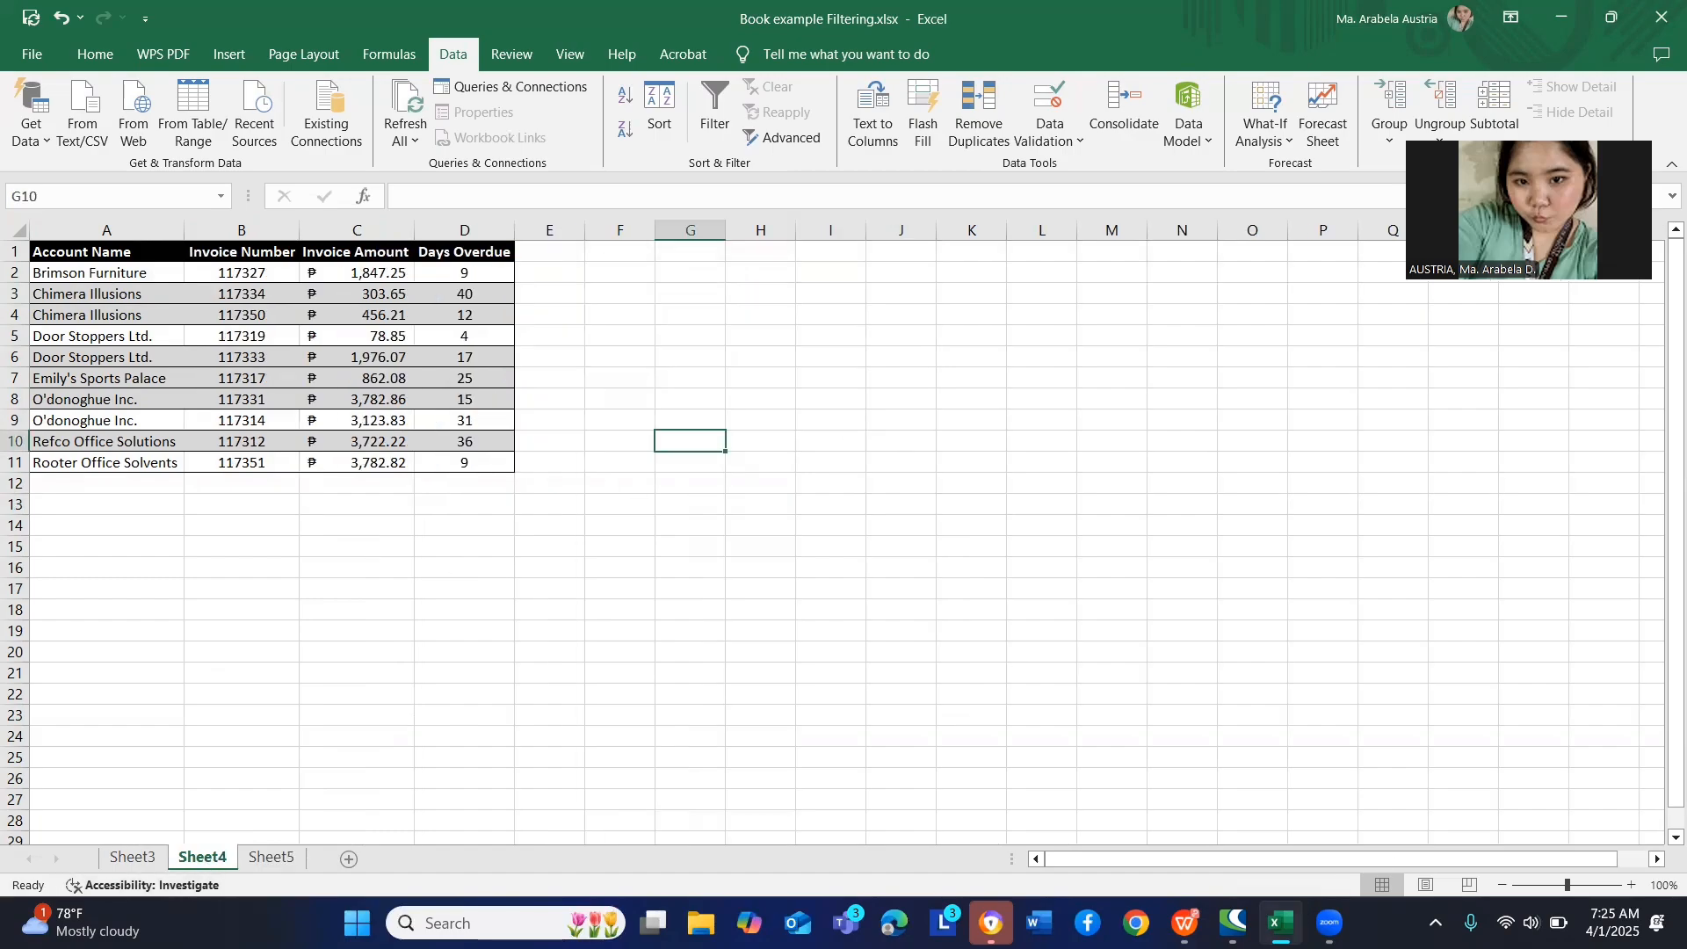
{"action": "mouse_move", "coordinate": [1185, 922]}
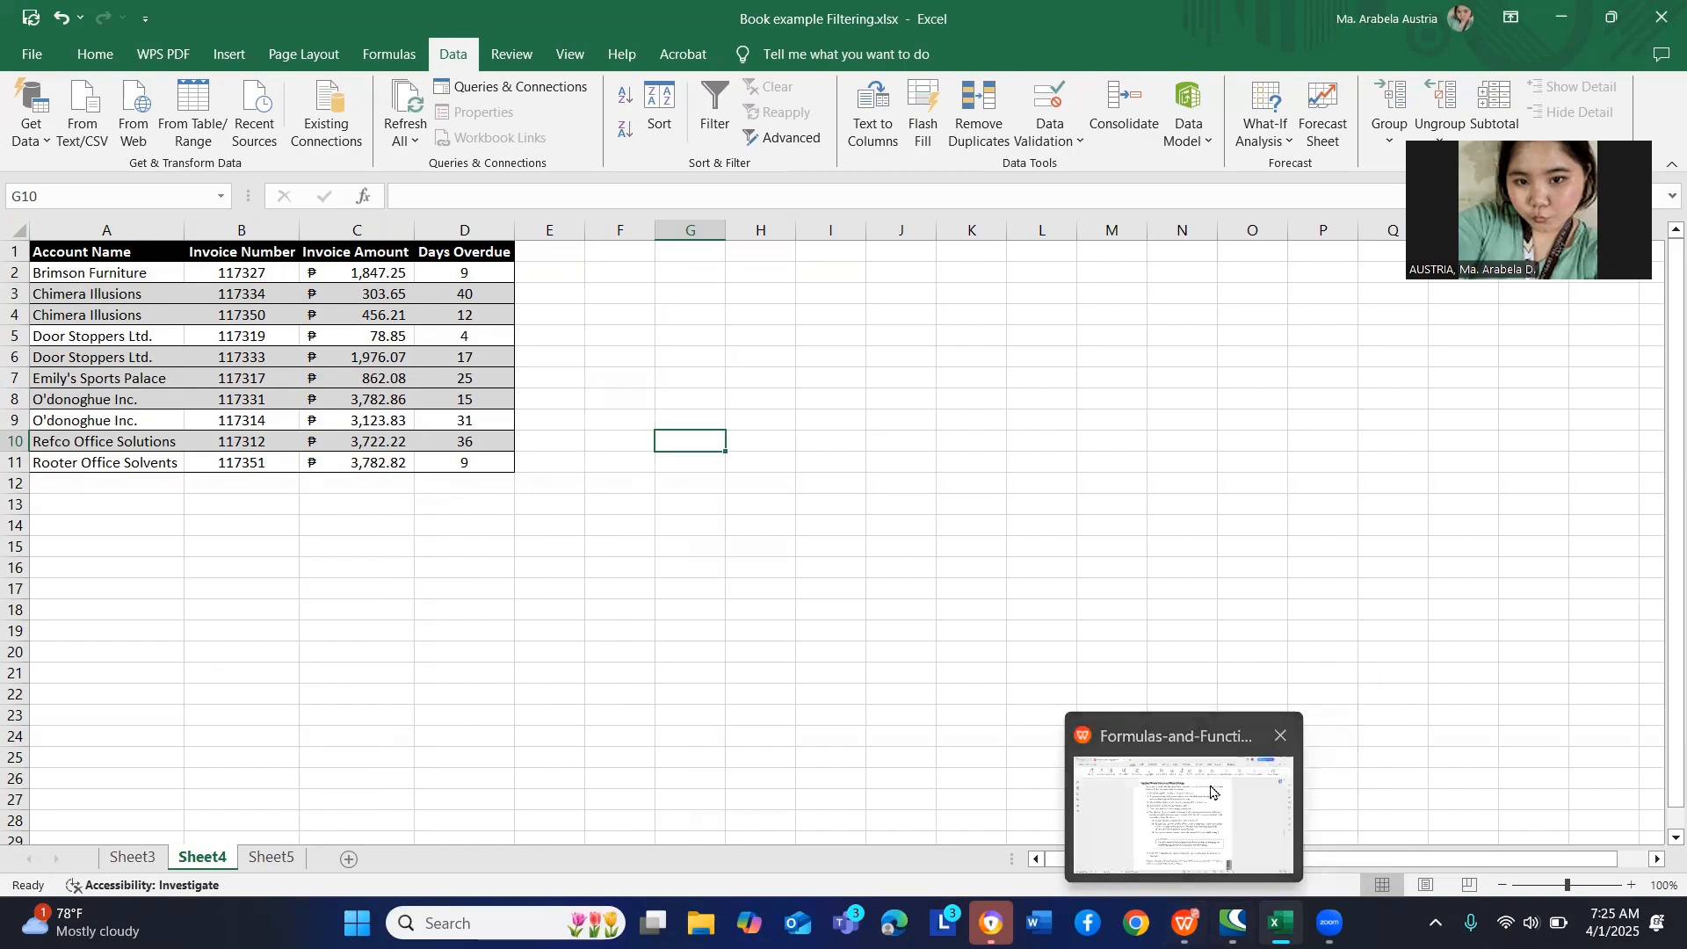
{"action": "left_click", "coordinate": [1211, 793]}
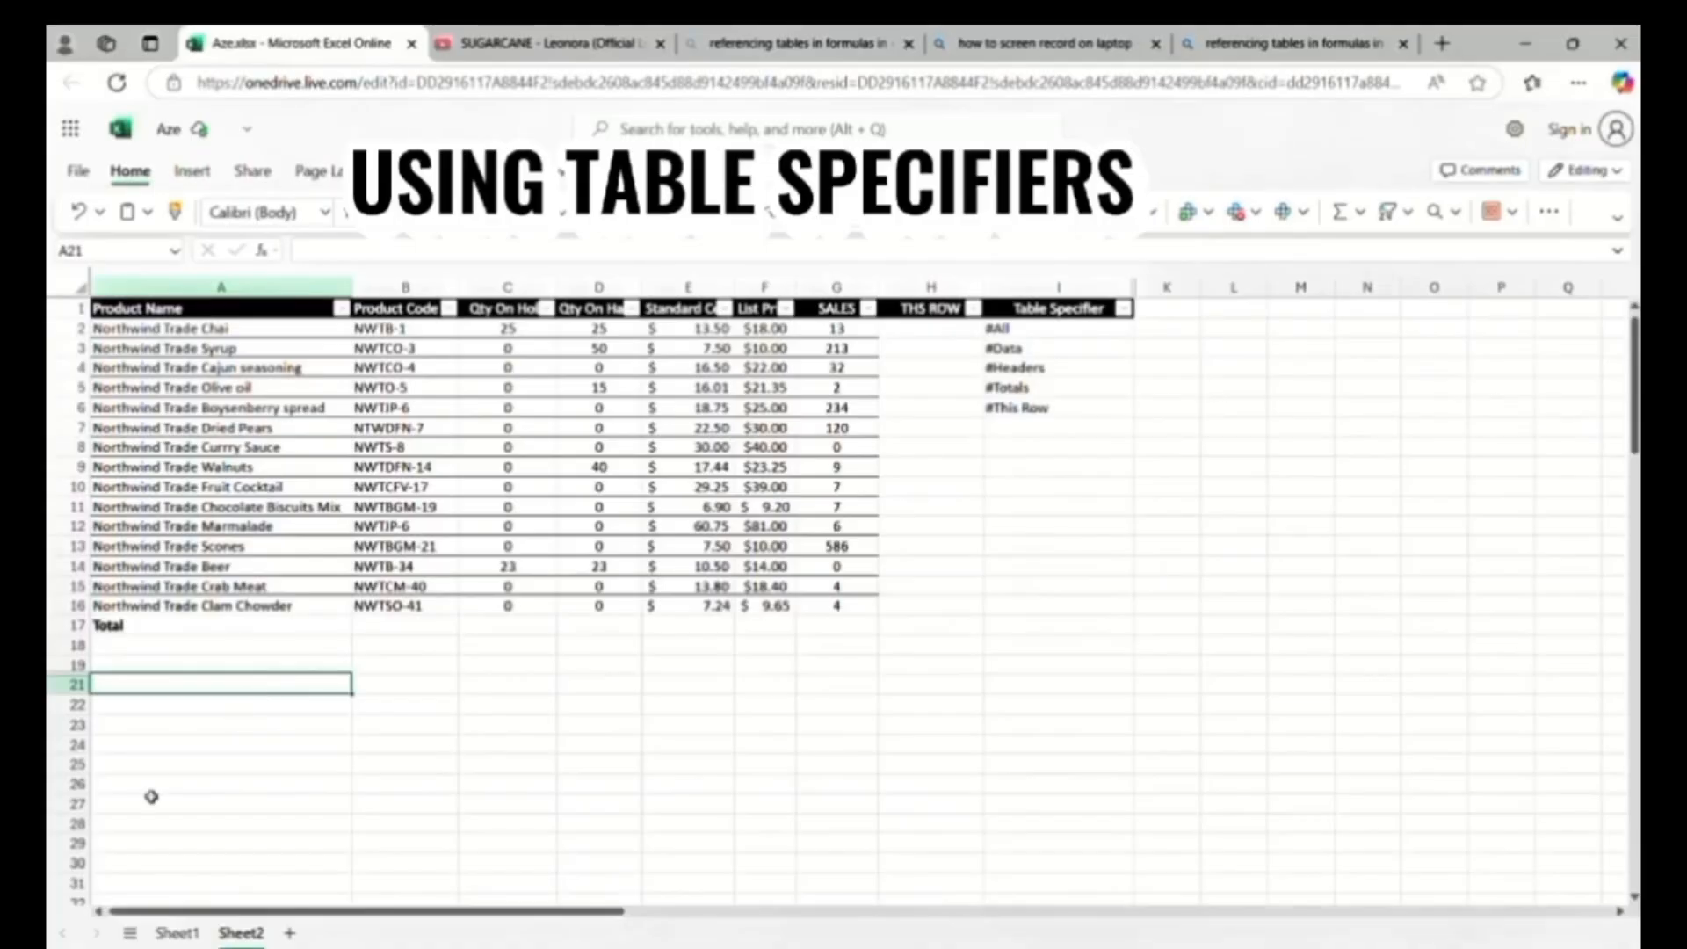
{"action": "scroll", "coordinate": [422, 747], "scroll_direction": "down", "scroll_amount": 1}
{"action": "scroll", "coordinate": [421, 747], "scroll_direction": "up", "scroll_amount": 1}
{"action": "scroll", "coordinate": [423, 746], "scroll_direction": "down", "scroll_amount": 1}
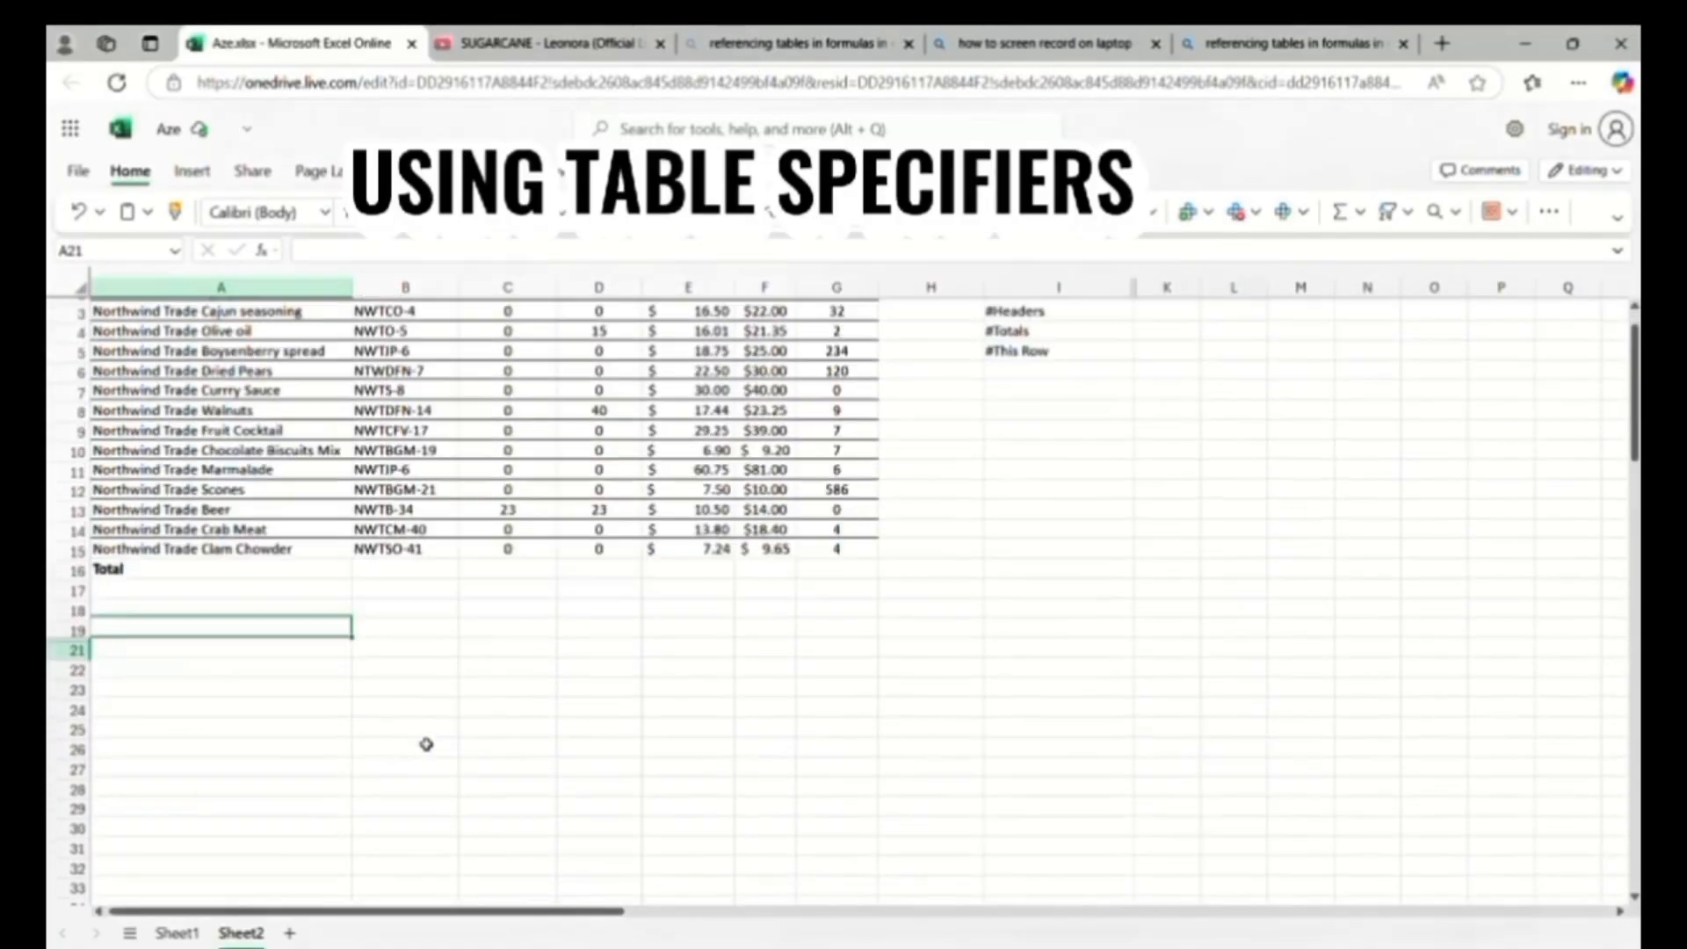
{"action": "scroll", "coordinate": [426, 744], "scroll_direction": "up", "scroll_amount": 1}
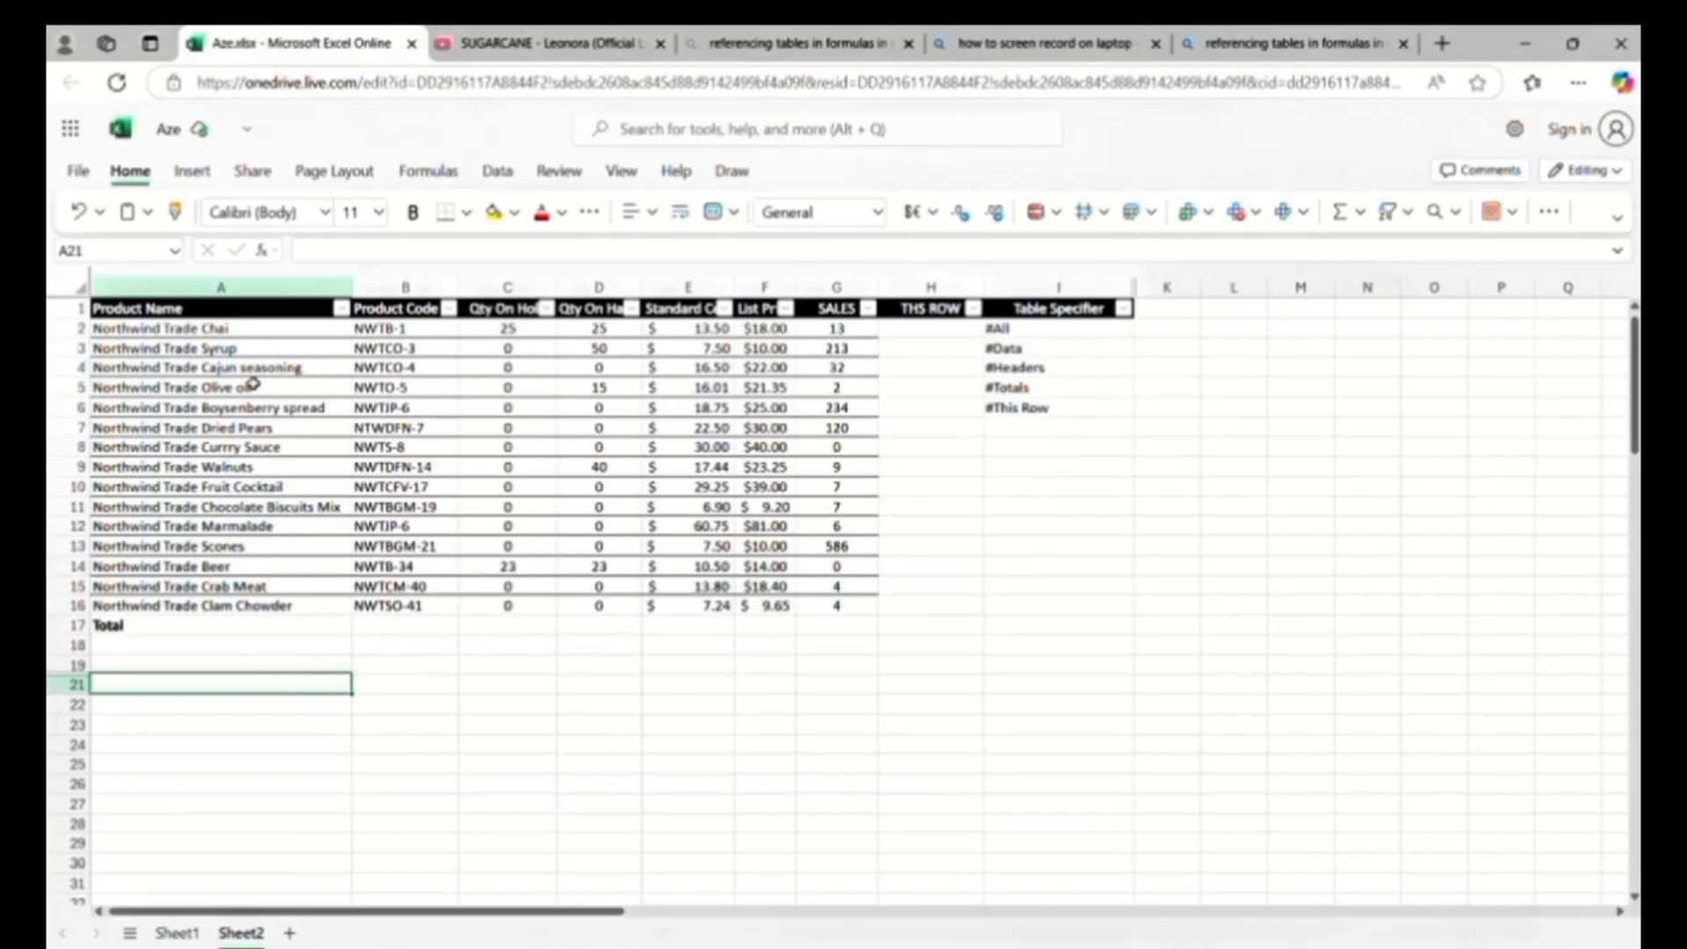
- Enter =TABLE1[#ALL] in cell A21 of Sheet2 to return the entire table, and undo the entry
{"action": "type", "text": "=TABLE1"}
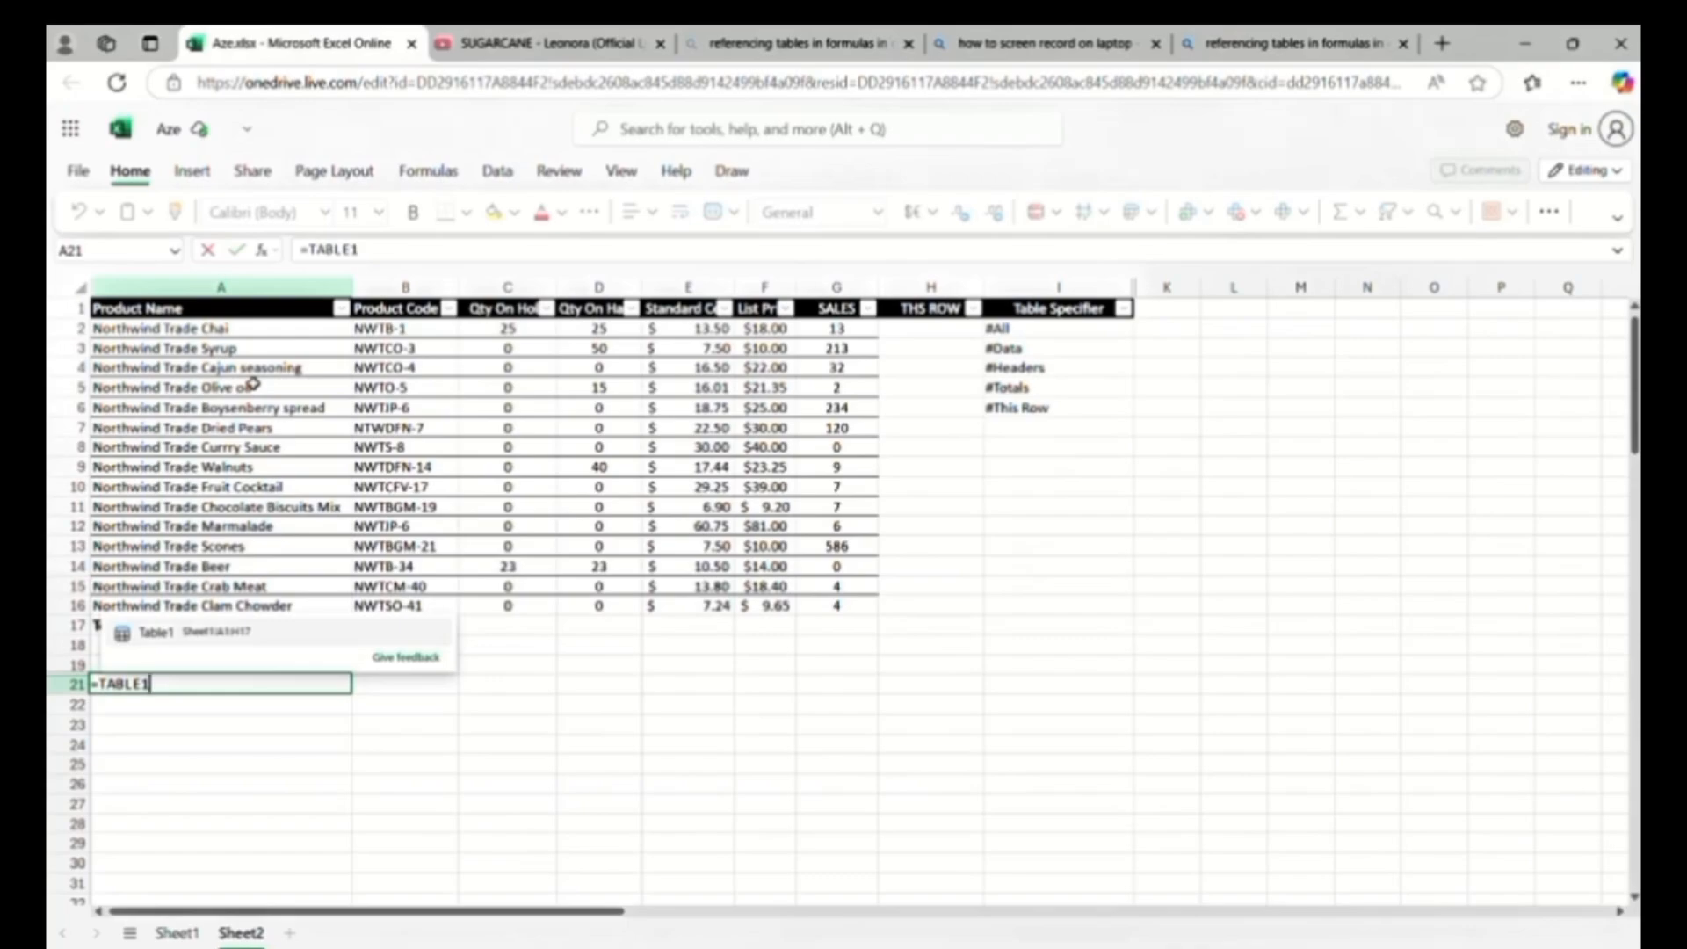
{"action": "type", "text": "["}
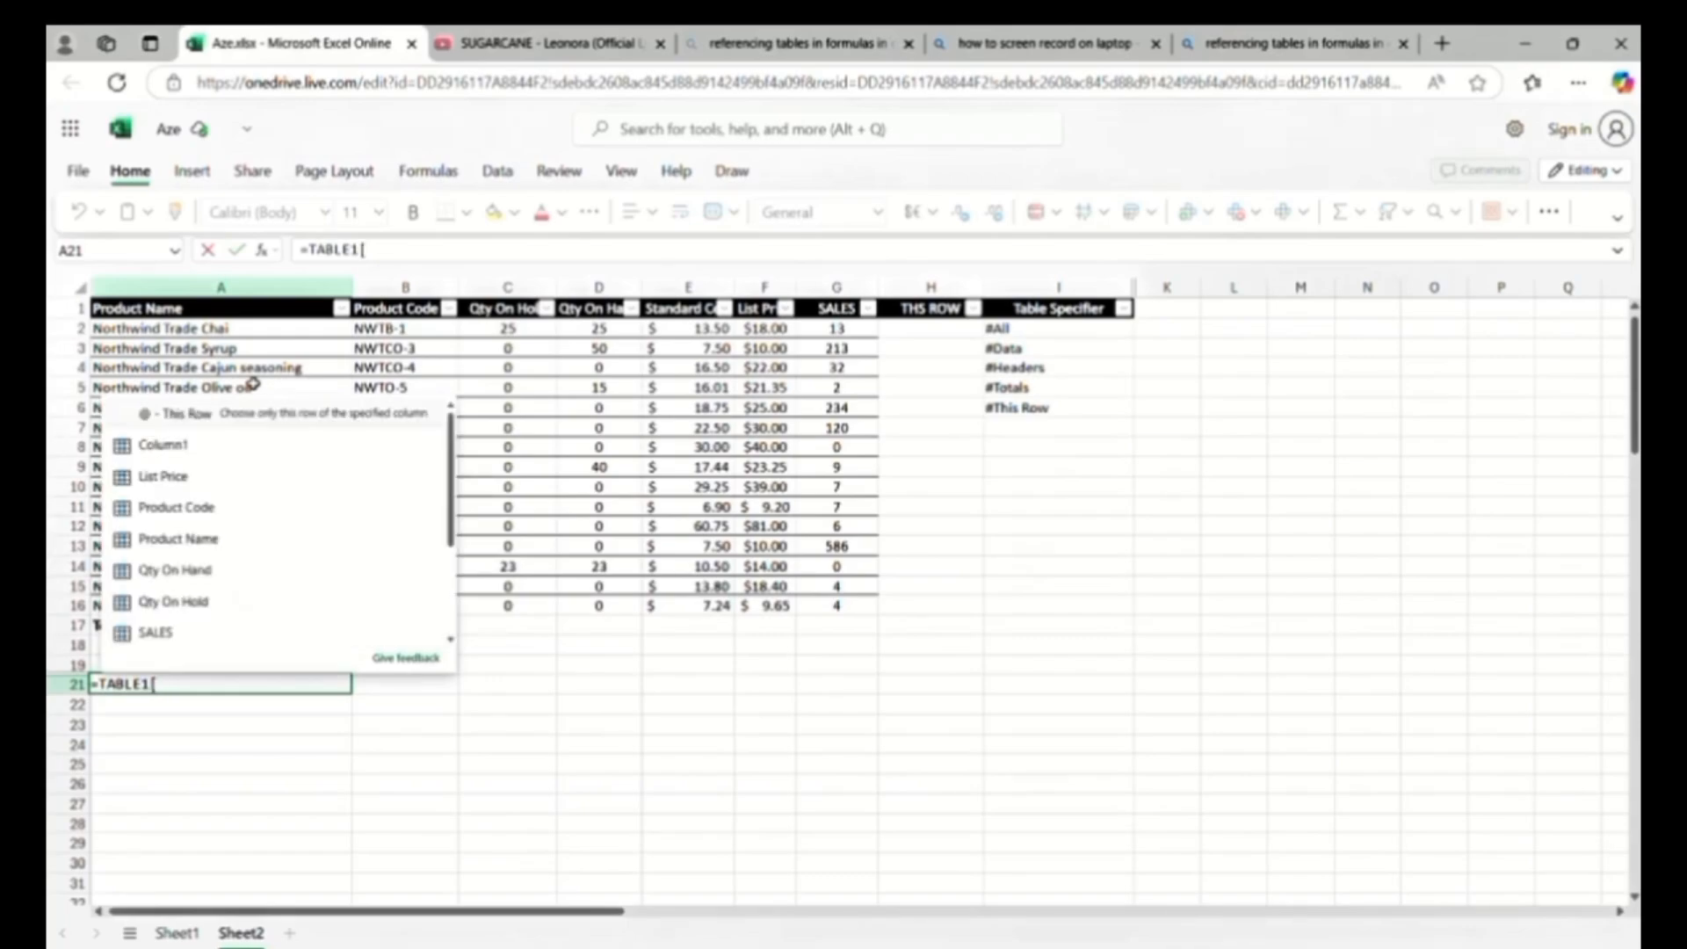
{"action": "type", "text": "#ALL"}
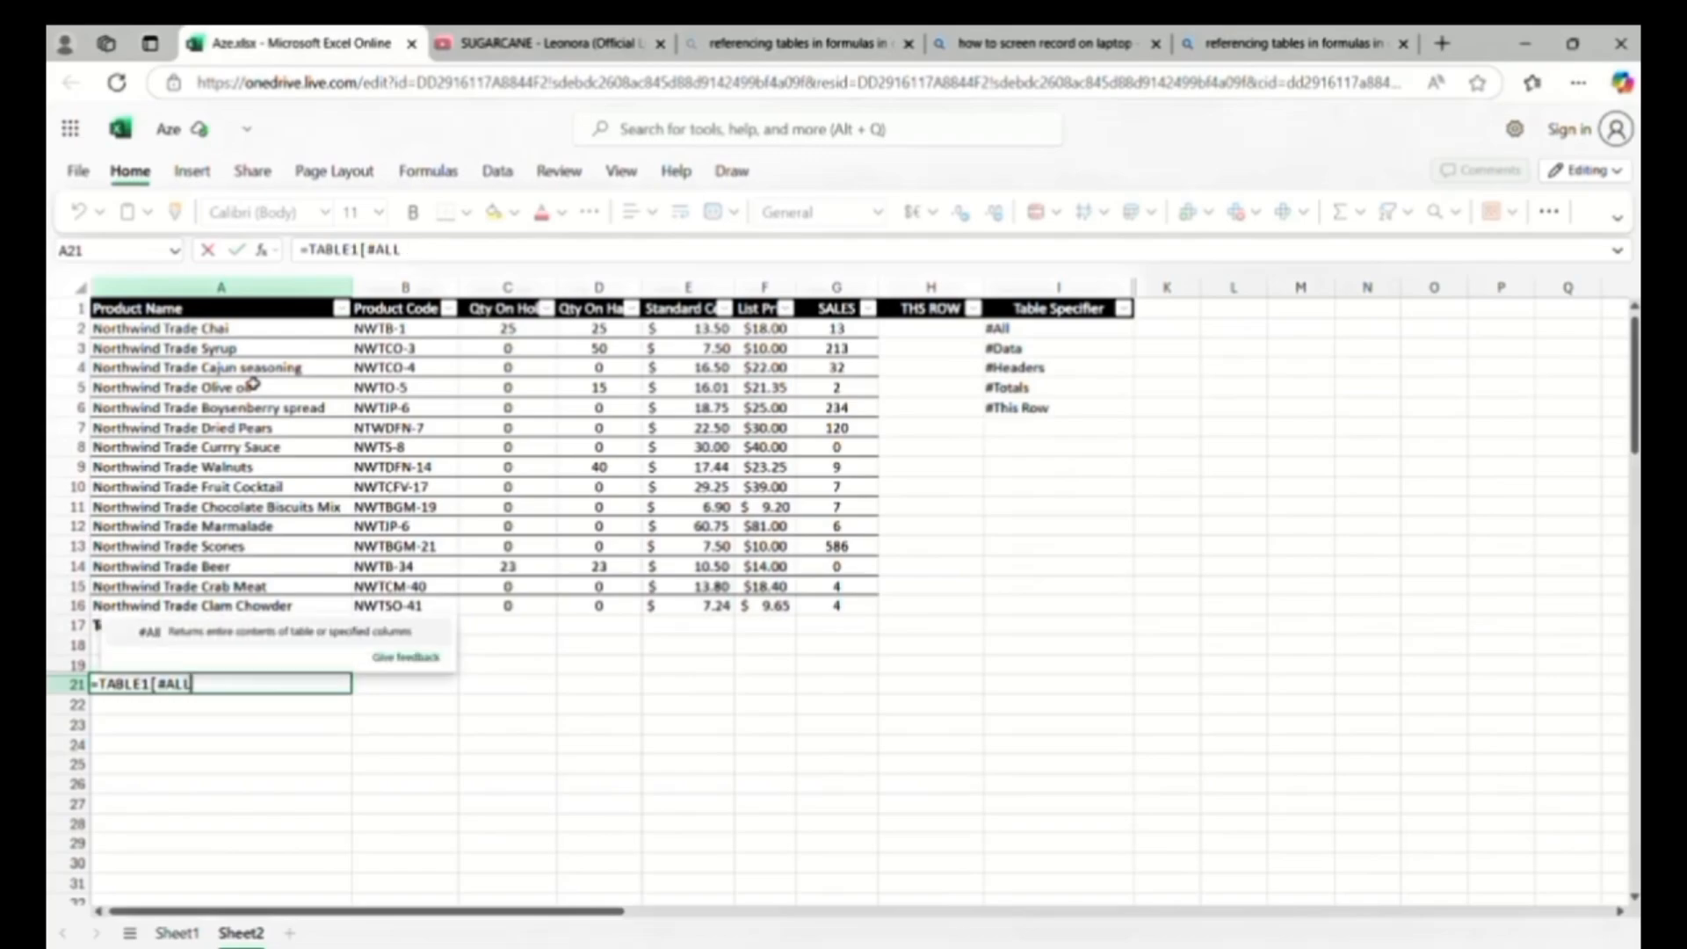
{"action": "key", "text": "Return"}
{"action": "scroll", "coordinate": [516, 450], "scroll_direction": "down", "scroll_amount": 3}
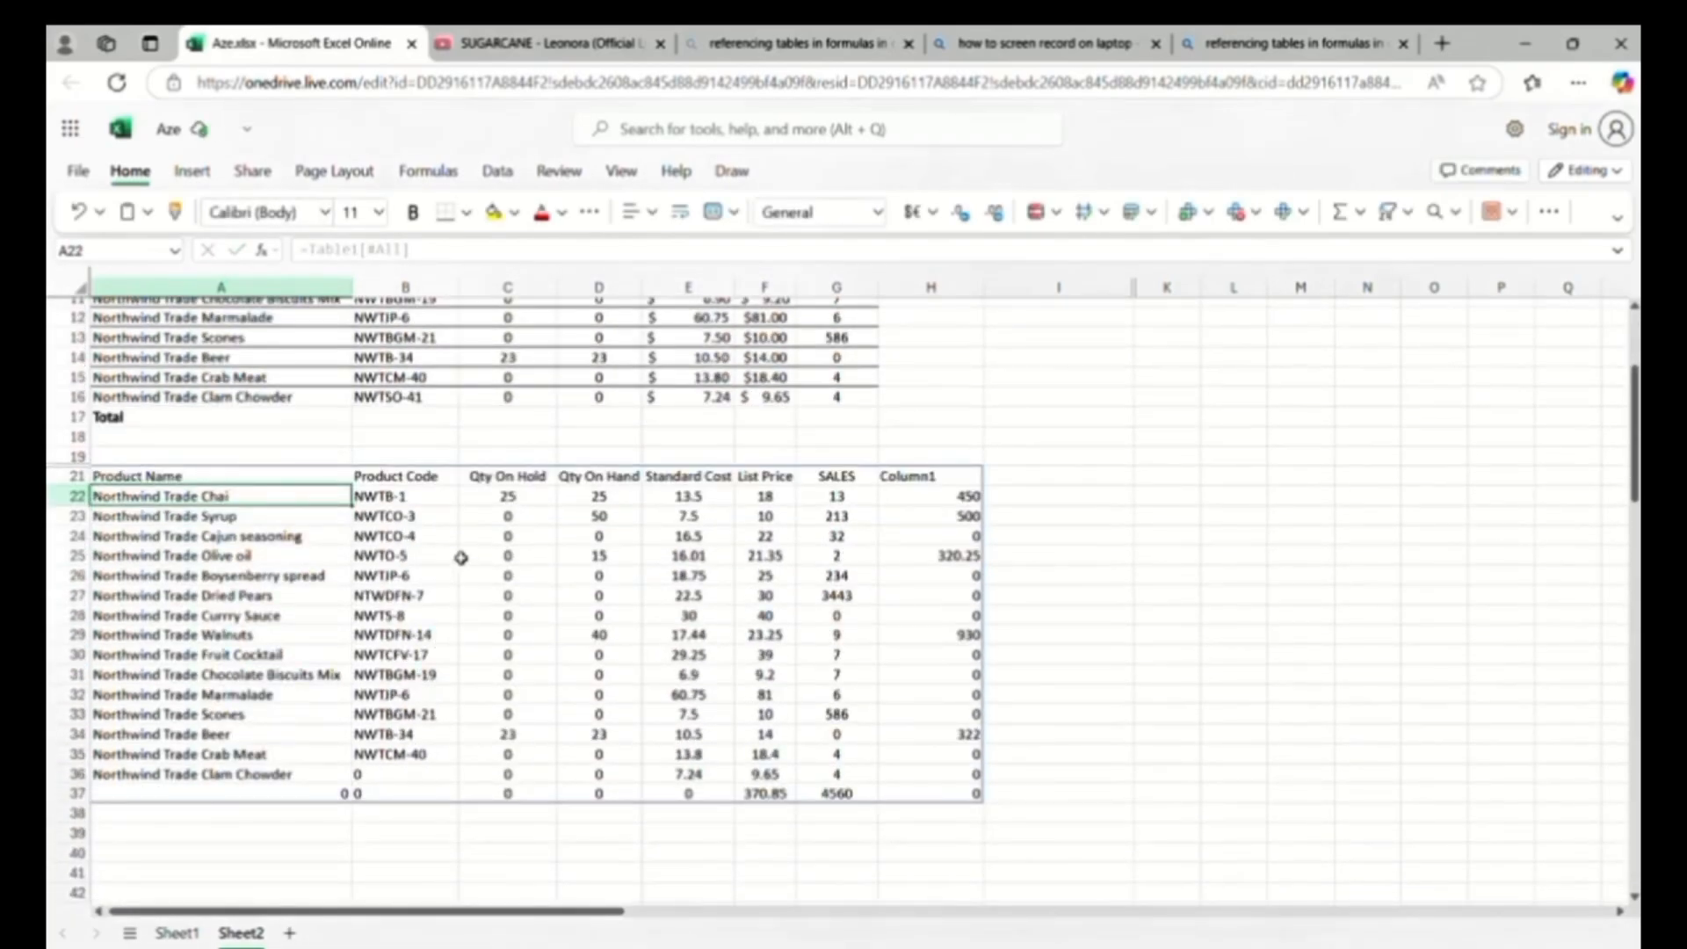
{"action": "scroll", "coordinate": [662, 598], "scroll_direction": "up", "scroll_amount": 3}
{"action": "scroll", "coordinate": [663, 599], "scroll_direction": "down", "scroll_amount": 3}
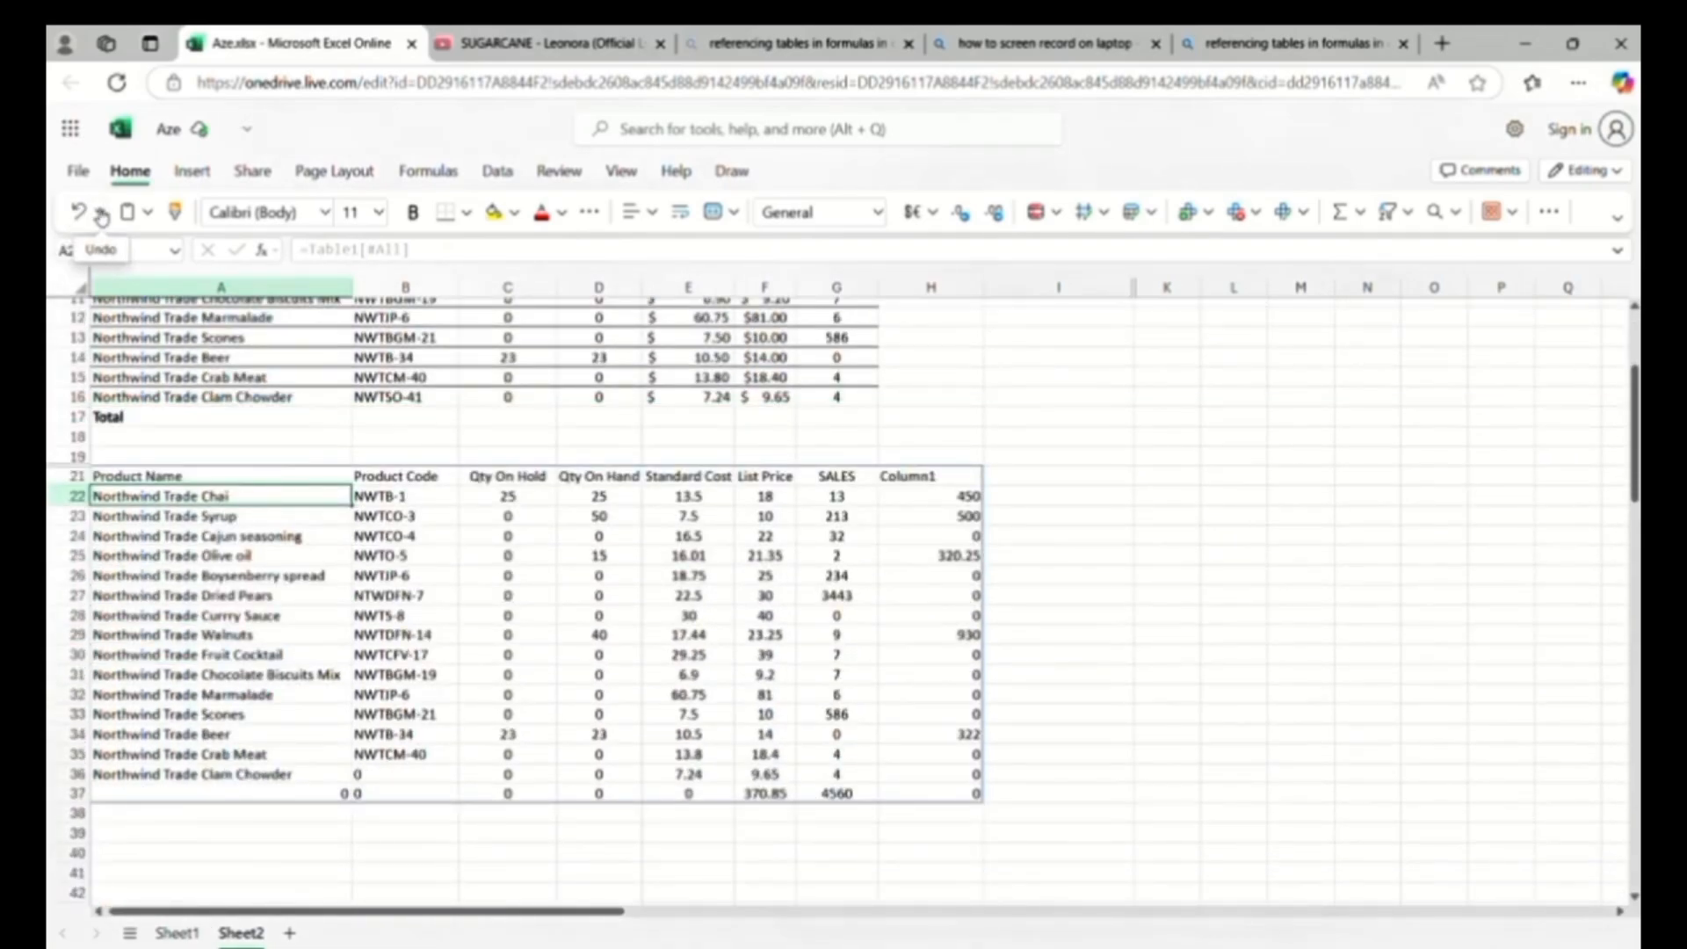
{"action": "left_click", "coordinate": [81, 218]}
{"action": "scroll", "coordinate": [170, 421], "scroll_direction": "up", "scroll_amount": 3}
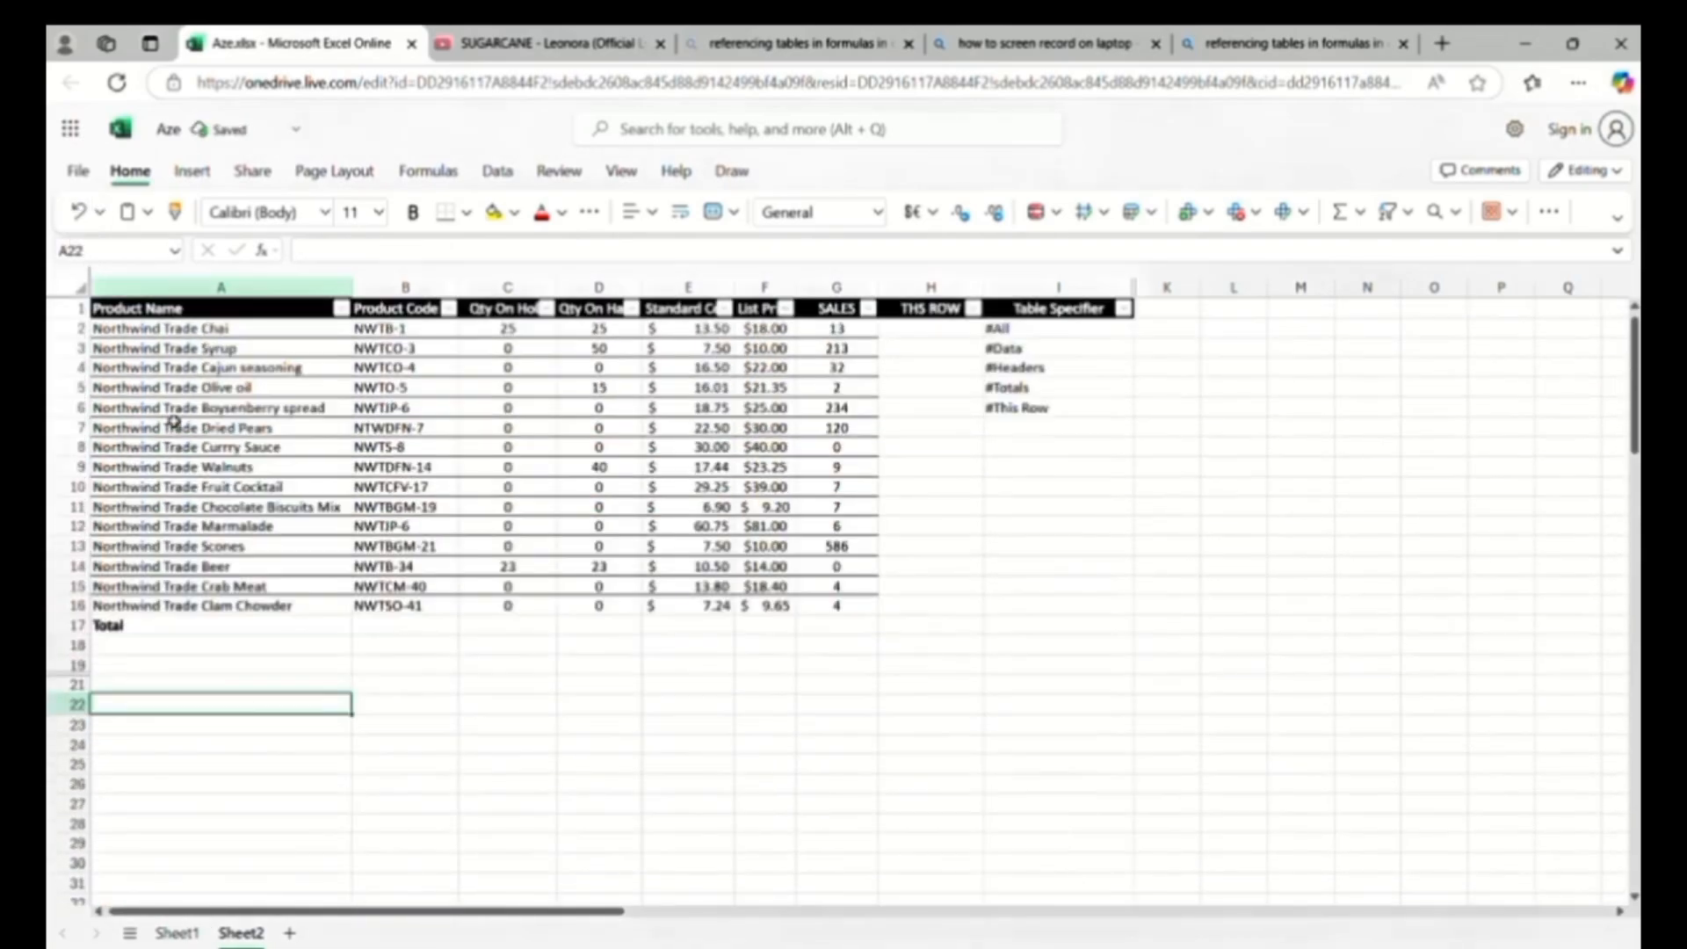
- Enter =TABLE1[#DATA] in cell A21 and compare the returned data rows with the table above
{"action": "left_click", "coordinate": [148, 685]}
{"action": "type", "text": "="}
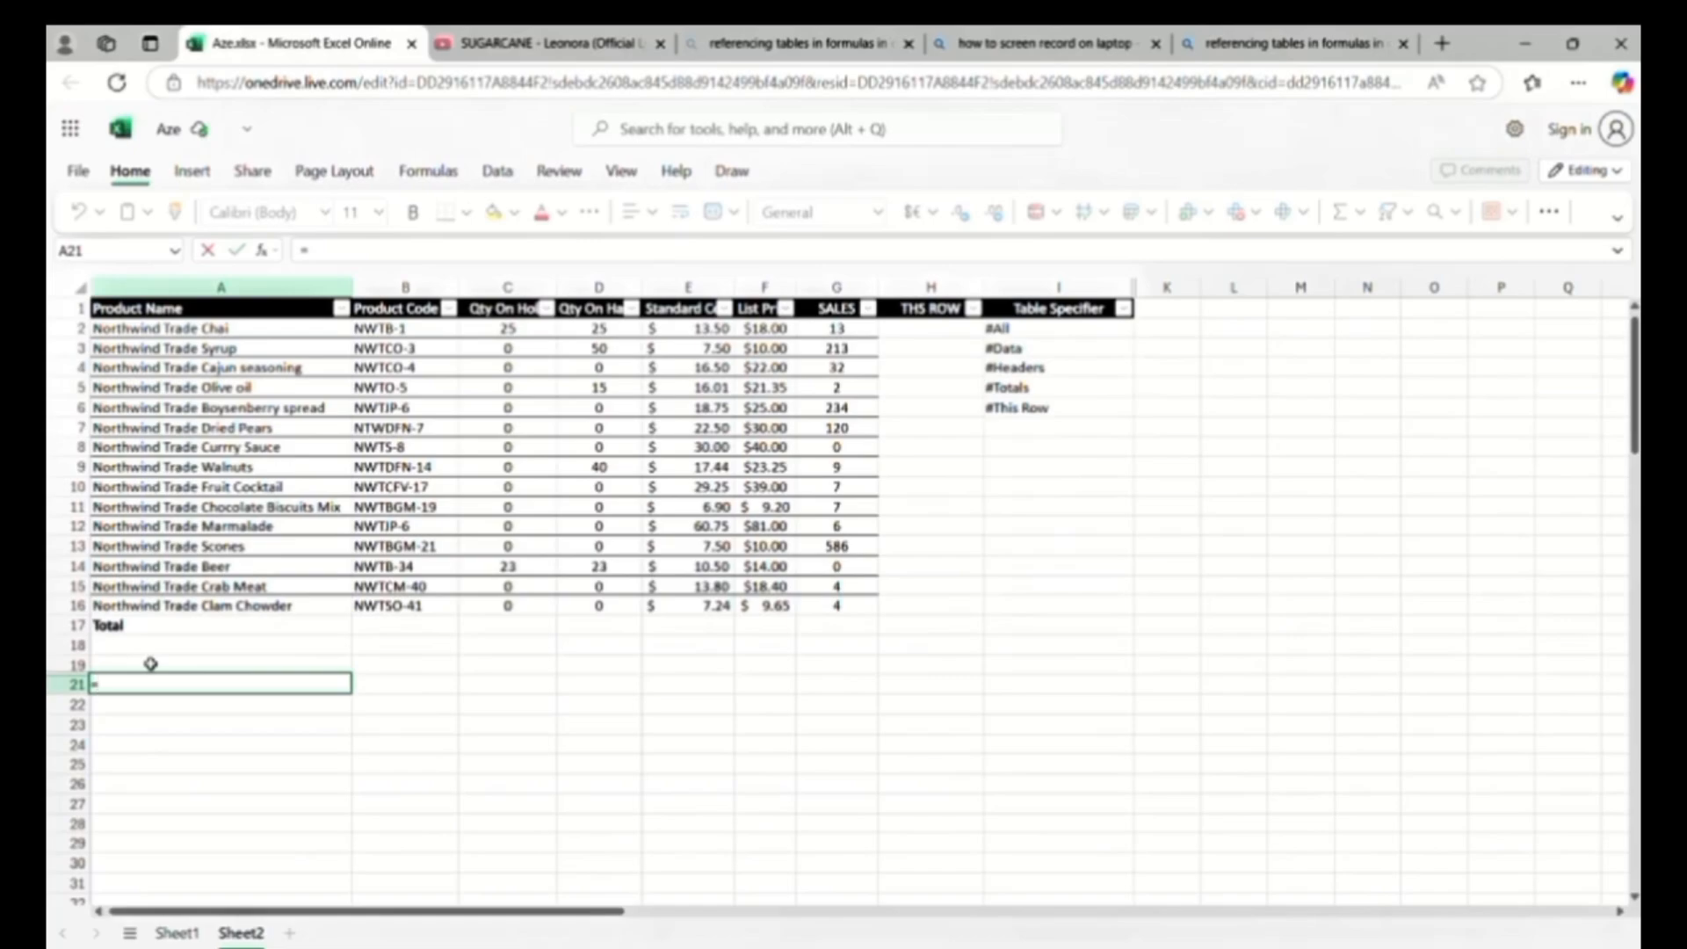
{"action": "type", "text": "TABLE1["}
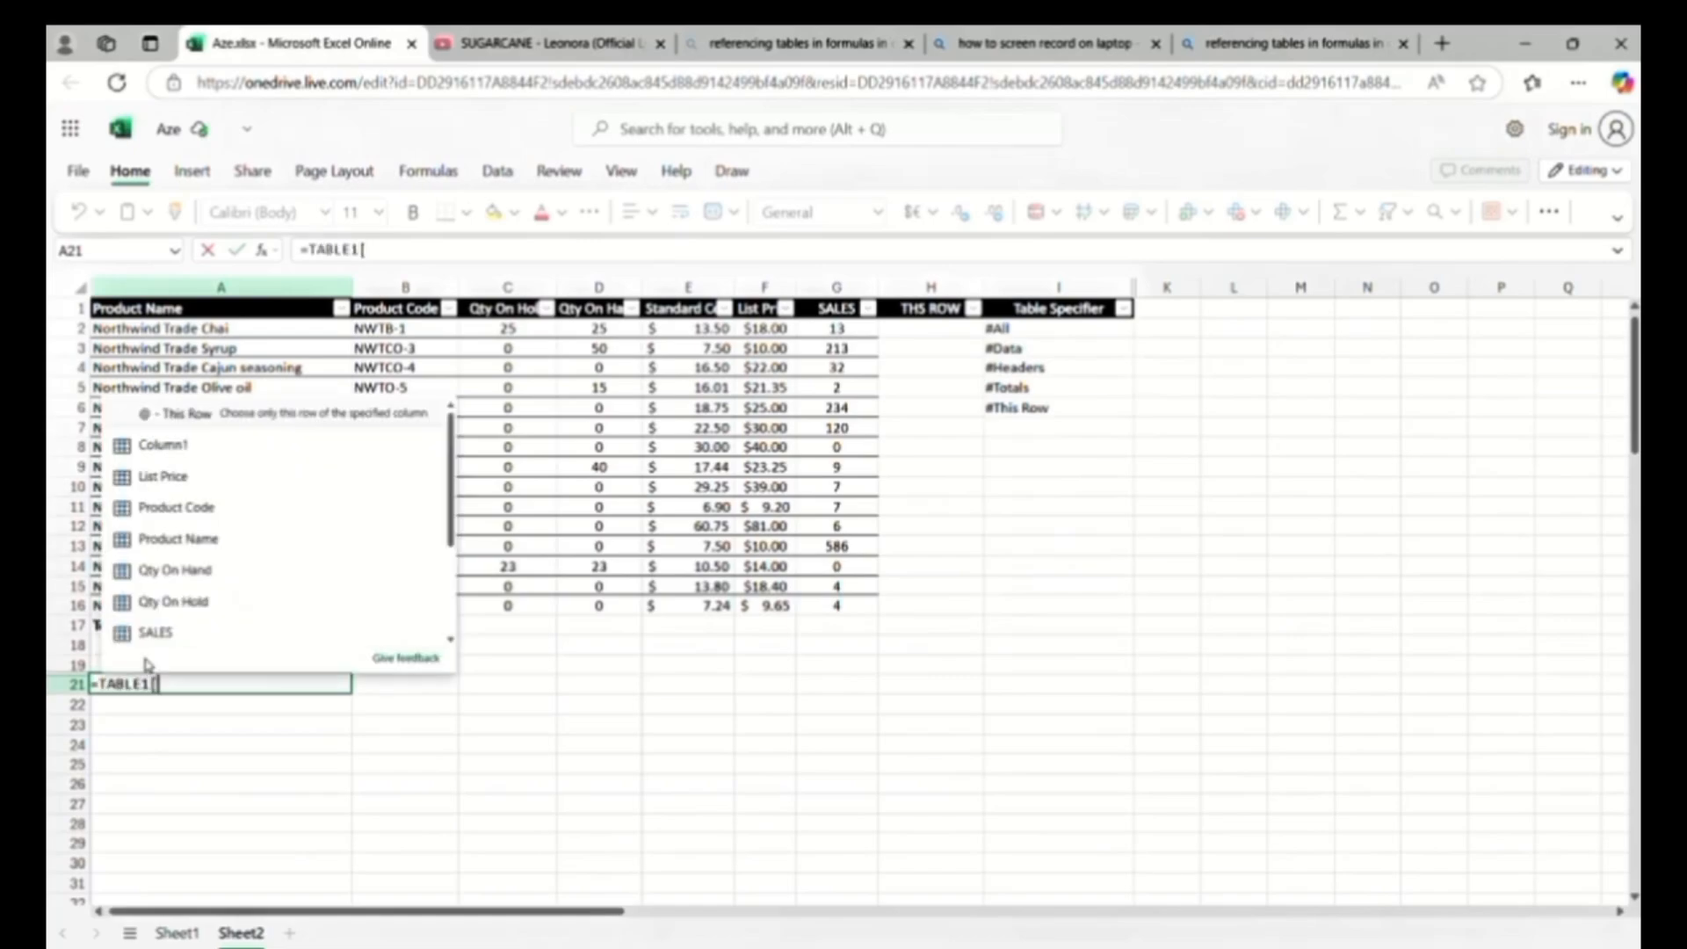
{"action": "type", "text": "#DATA]"}
{"action": "key", "text": "Return"}
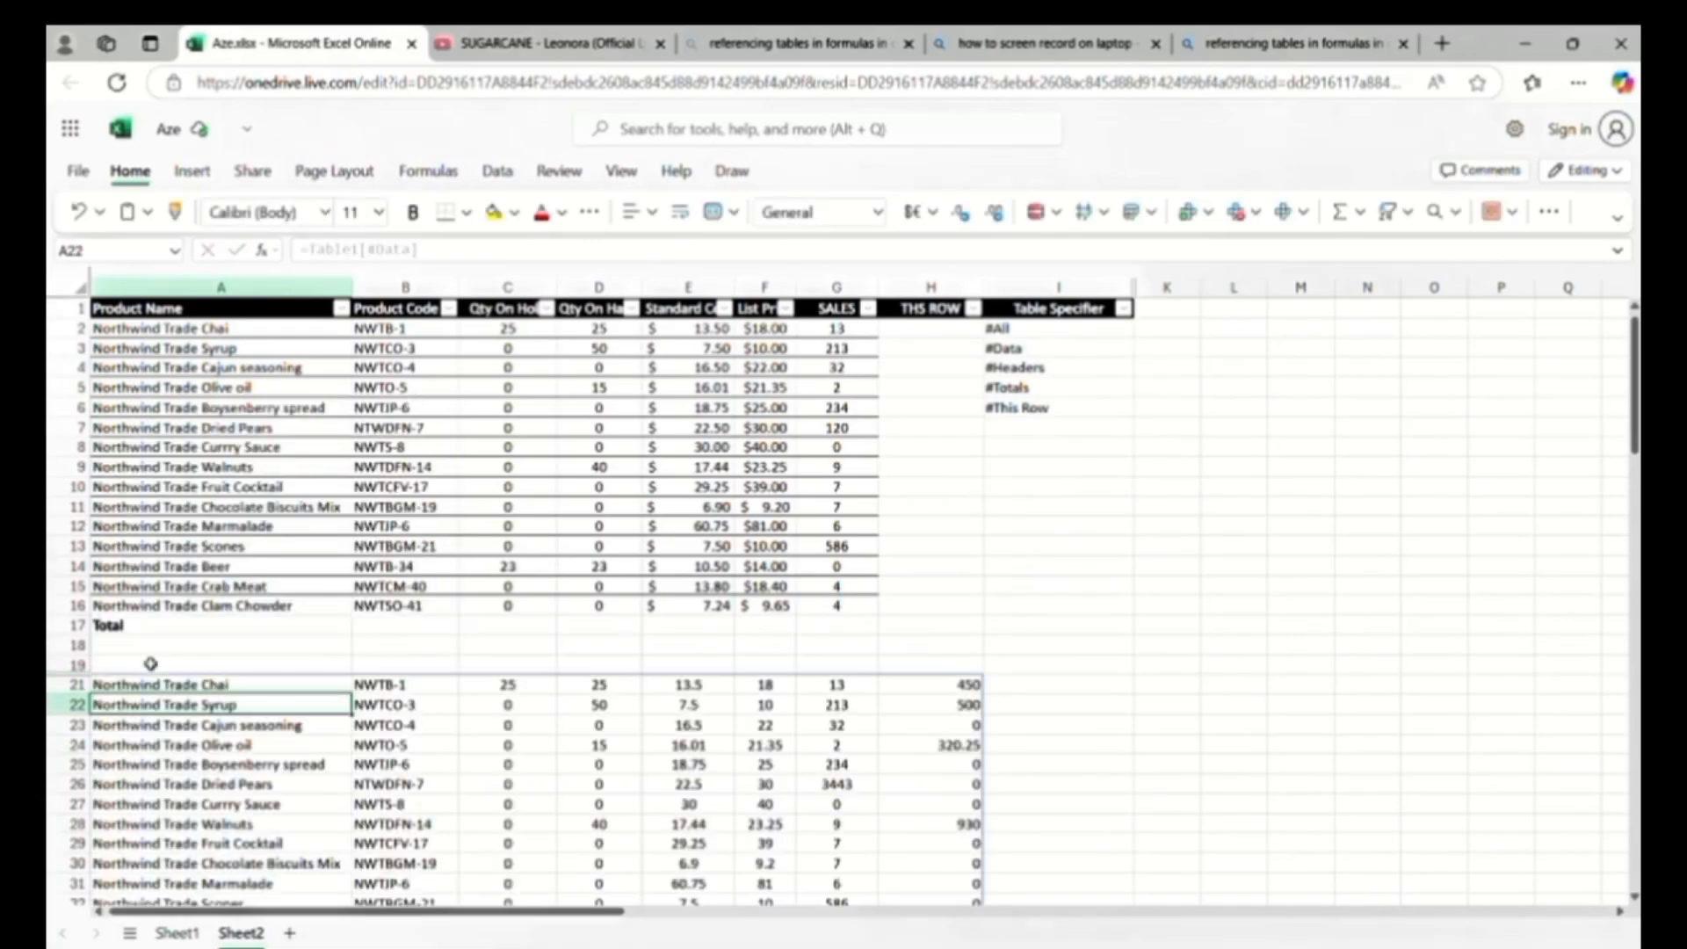
{"action": "scroll", "coordinate": [438, 697], "scroll_direction": "down", "scroll_amount": 4}
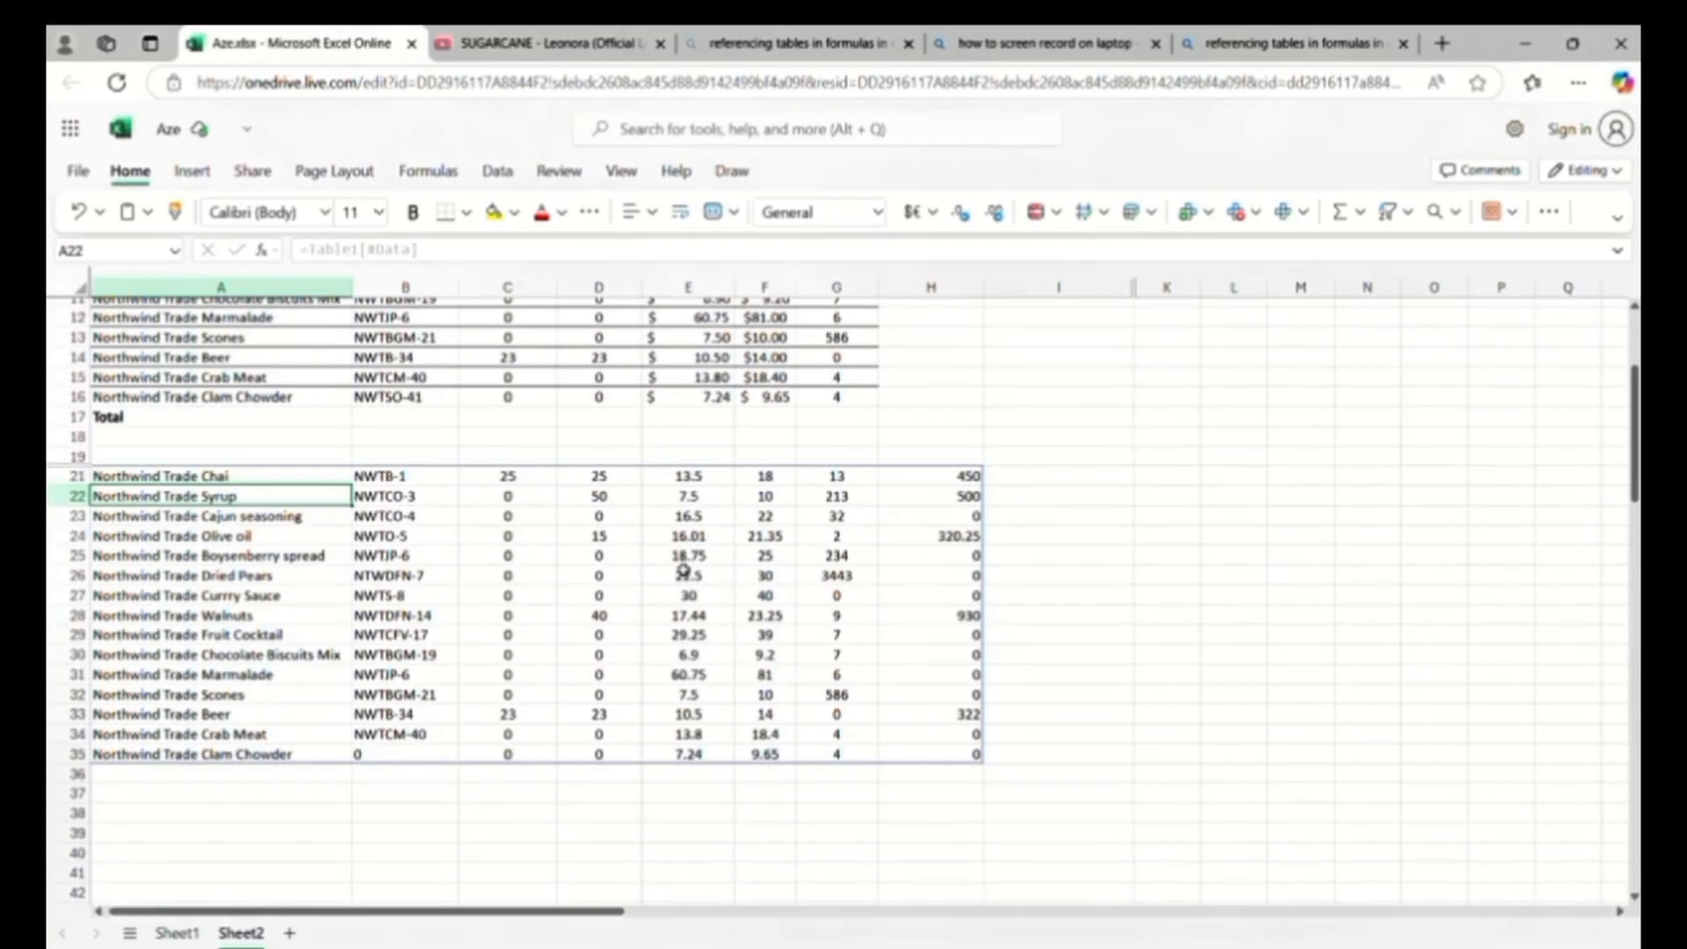
{"action": "scroll", "coordinate": [684, 570], "scroll_direction": "up", "scroll_amount": 4}
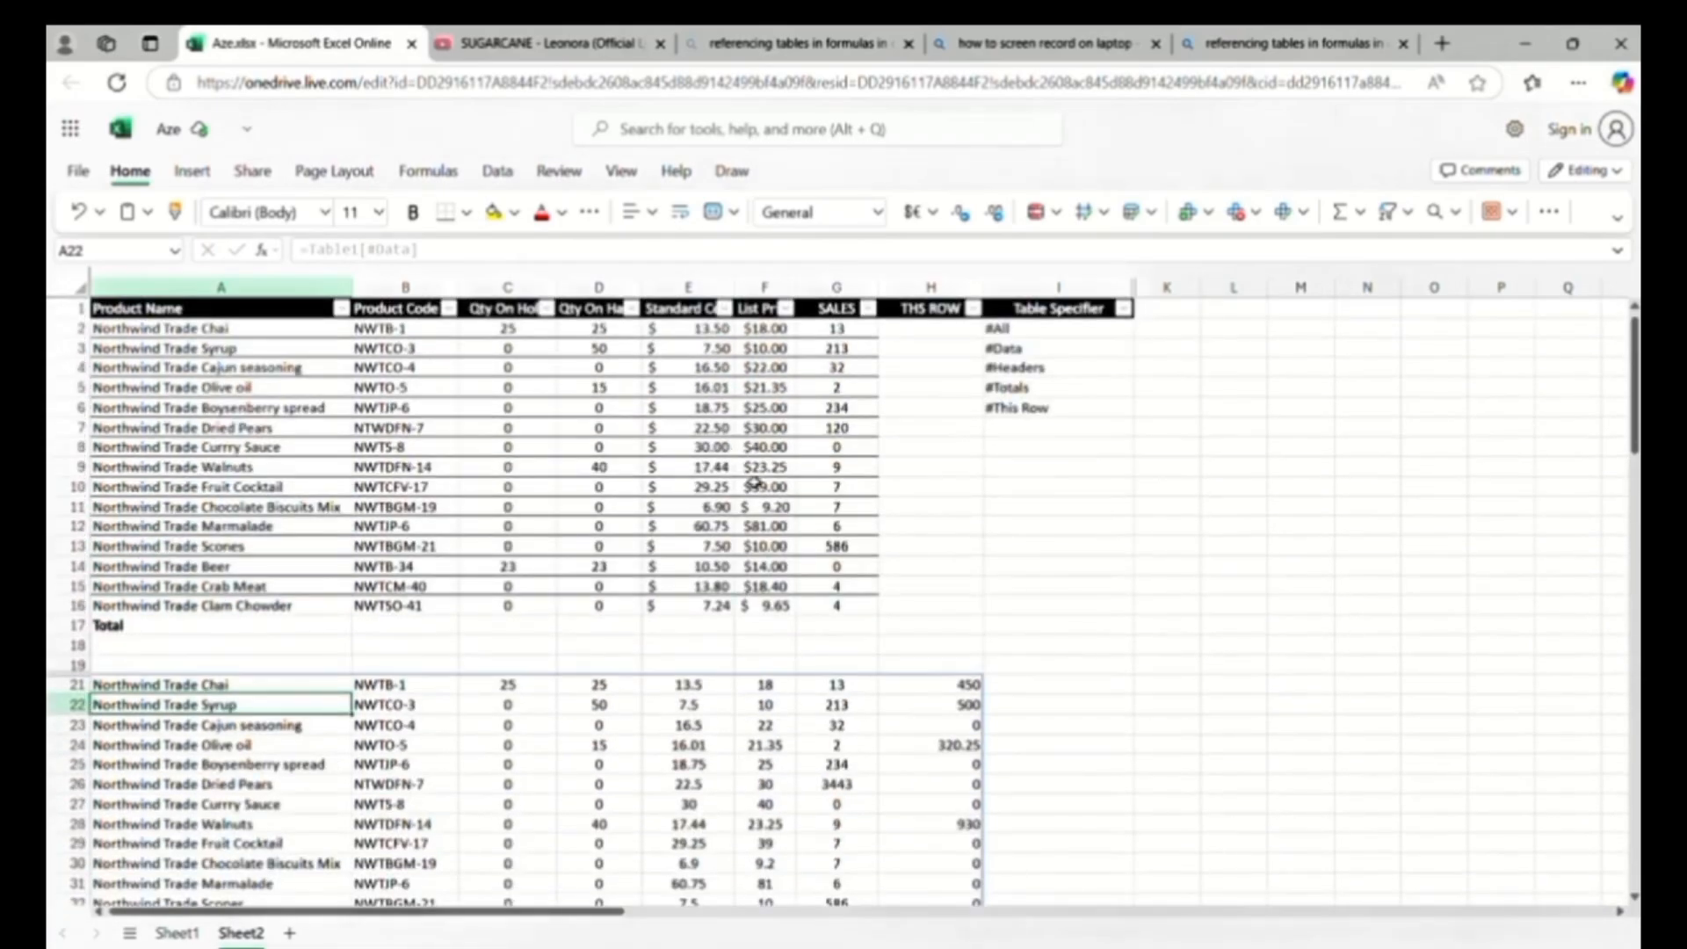
{"action": "scroll", "coordinate": [751, 483], "scroll_direction": "down", "scroll_amount": 3}
{"action": "scroll", "coordinate": [694, 492], "scroll_direction": "up", "scroll_amount": 3}
{"action": "scroll", "coordinate": [875, 318], "scroll_direction": "down", "scroll_amount": 3}
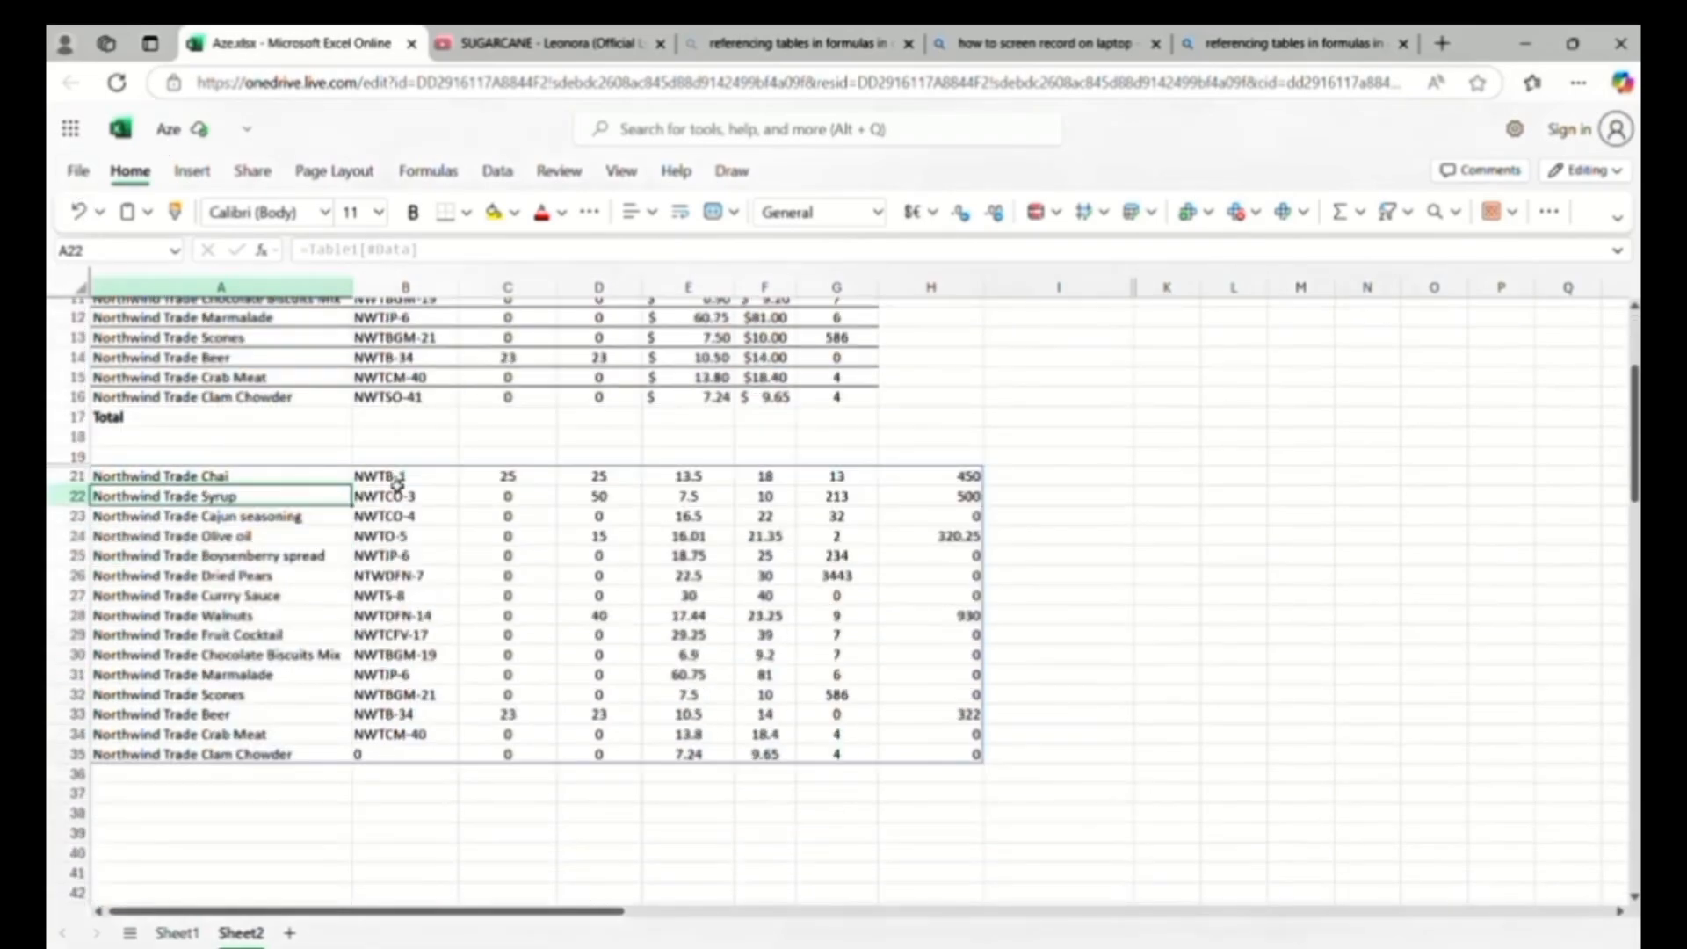
- Replace the returned data rows with only the table's header row, using =TABLE1[#Headers] in cell A22
{"action": "type", "text": "="}
{"action": "scroll", "coordinate": [560, 482], "scroll_direction": "up", "scroll_amount": 3}
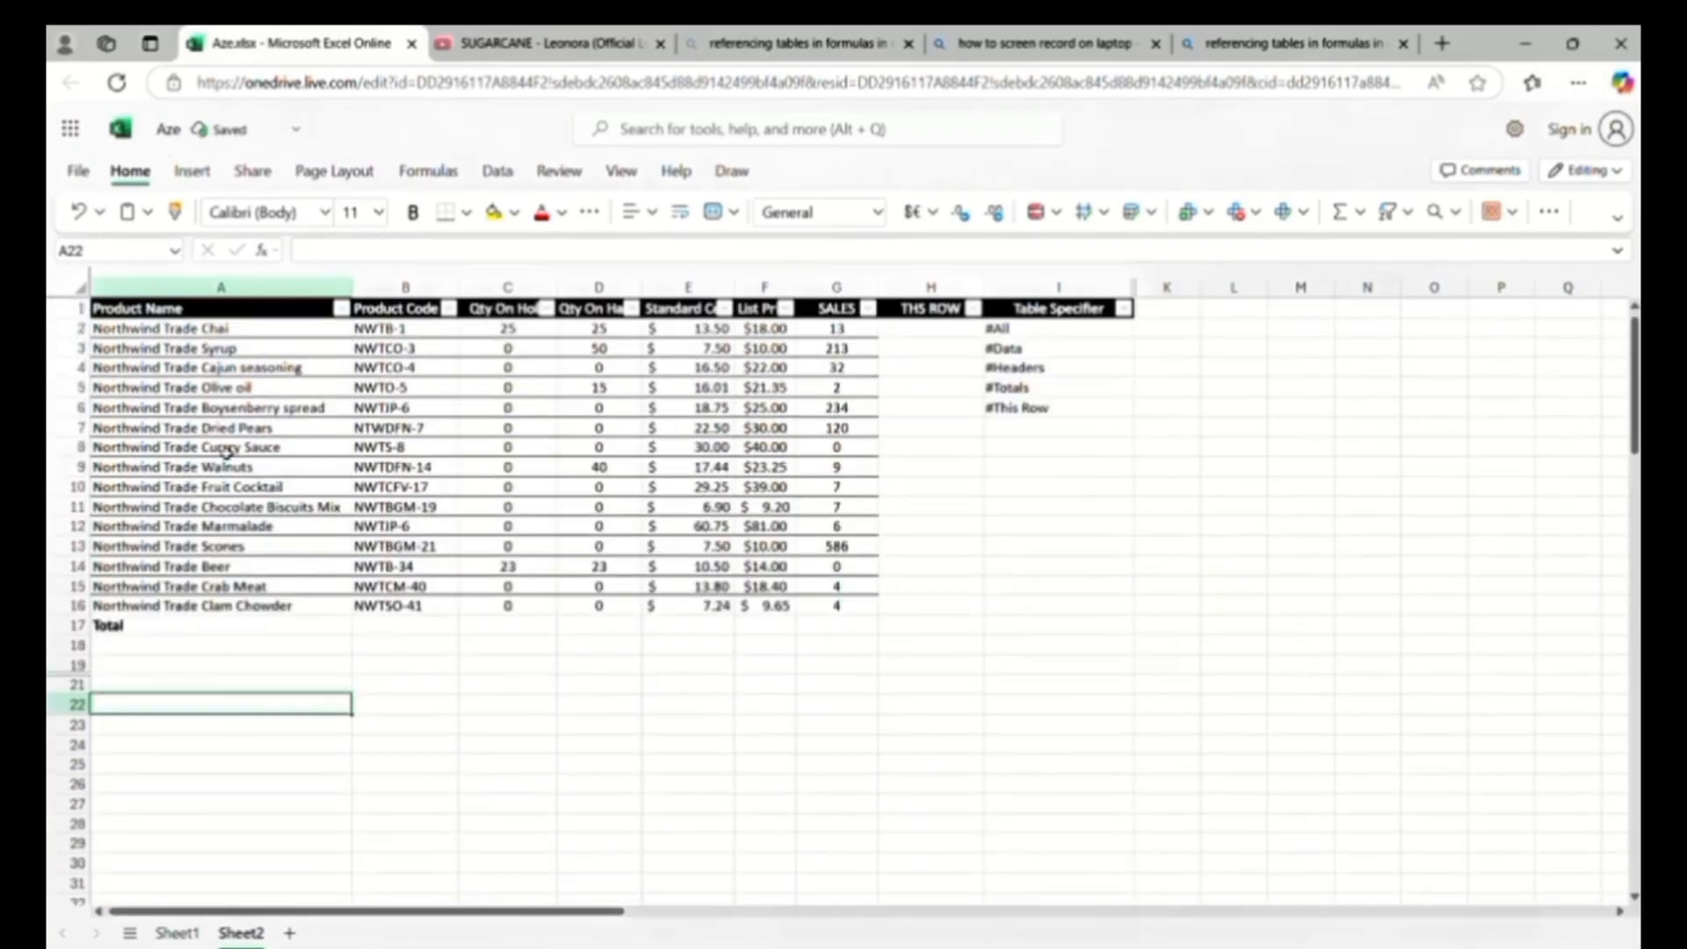
{"action": "type", "text": "TABLE1["}
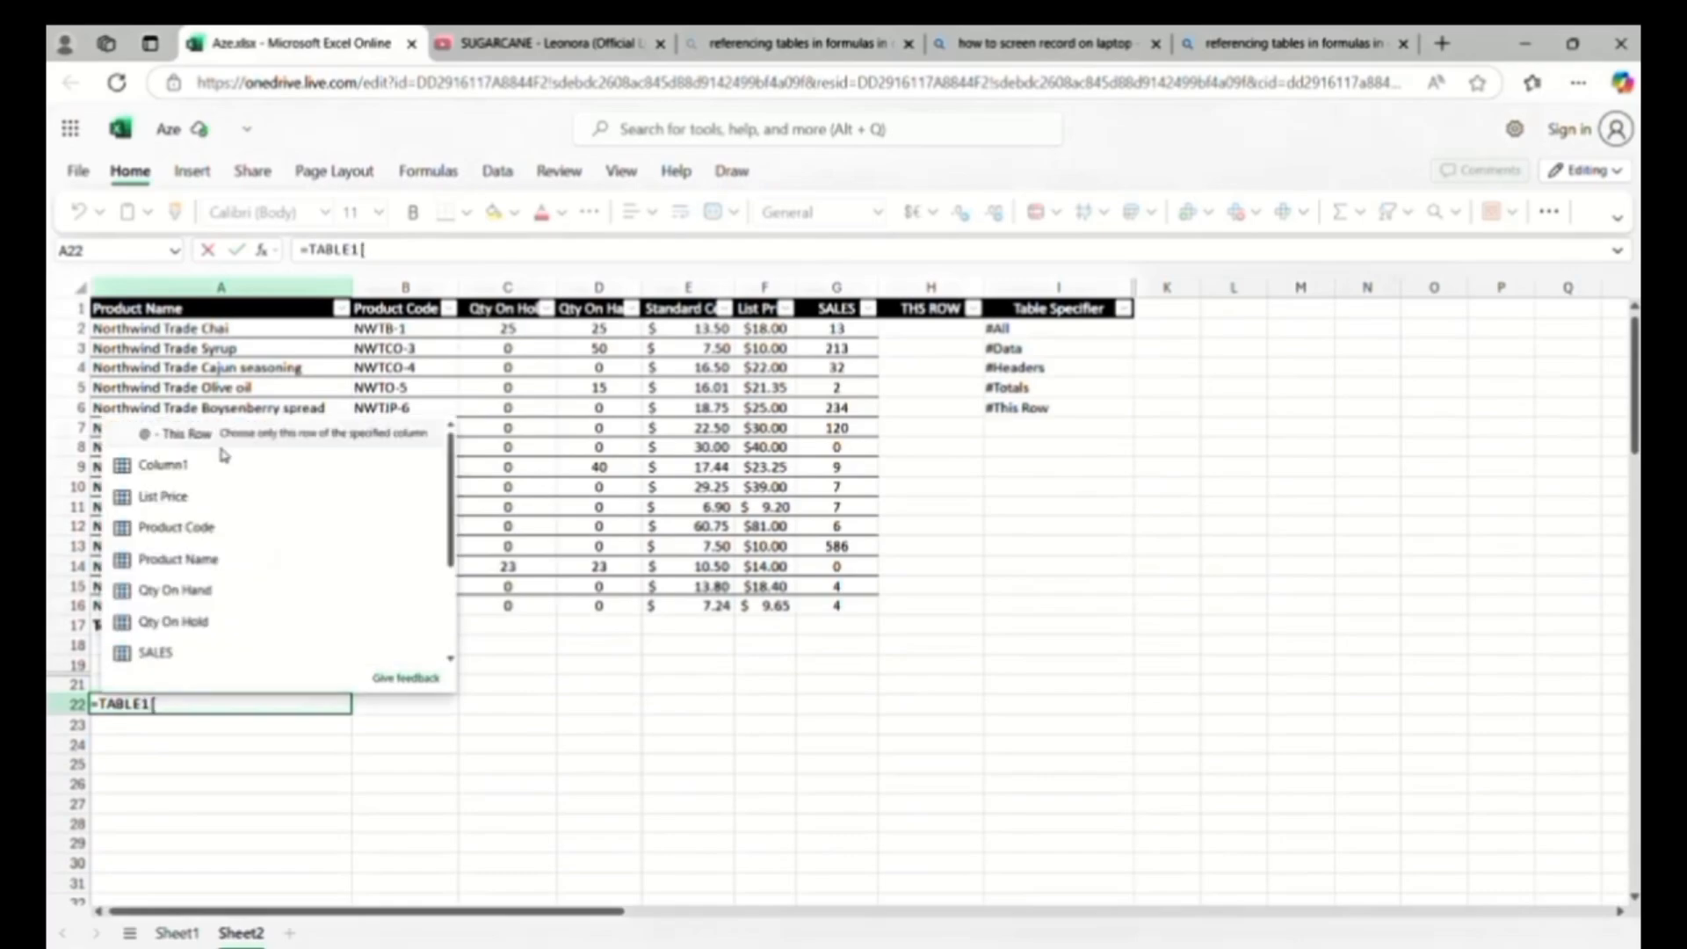
{"action": "type", "text": "#H"}
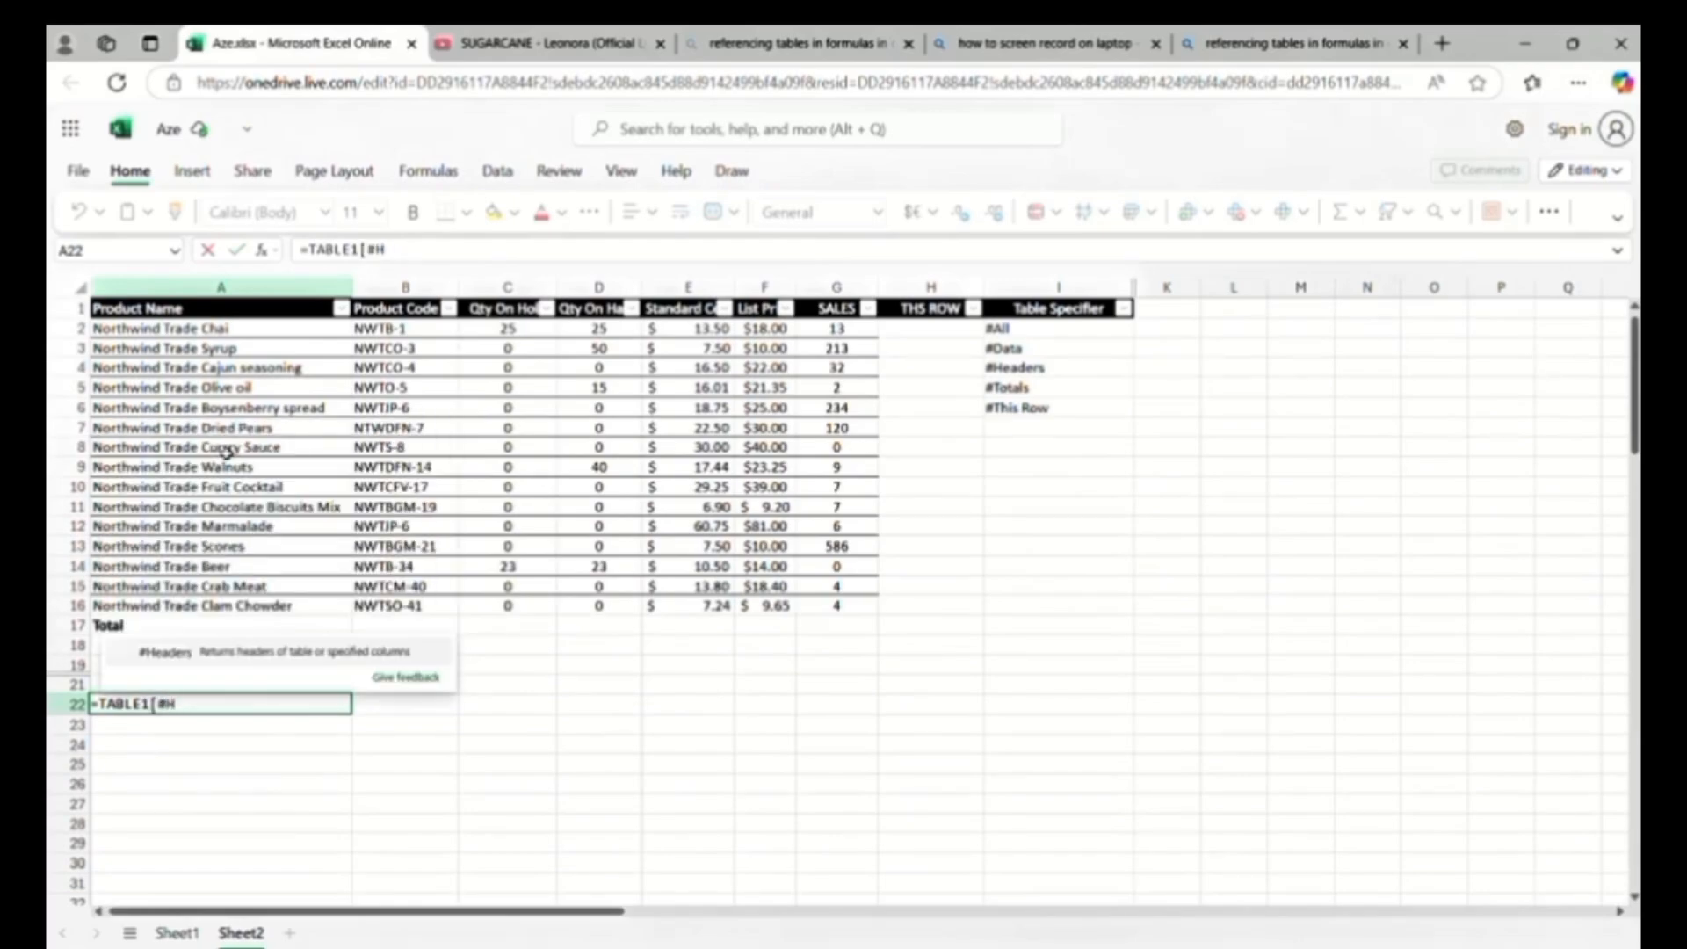
{"action": "left_click", "coordinate": [264, 651]}
{"action": "type", "text": "]"}
{"action": "key", "text": "Return"}
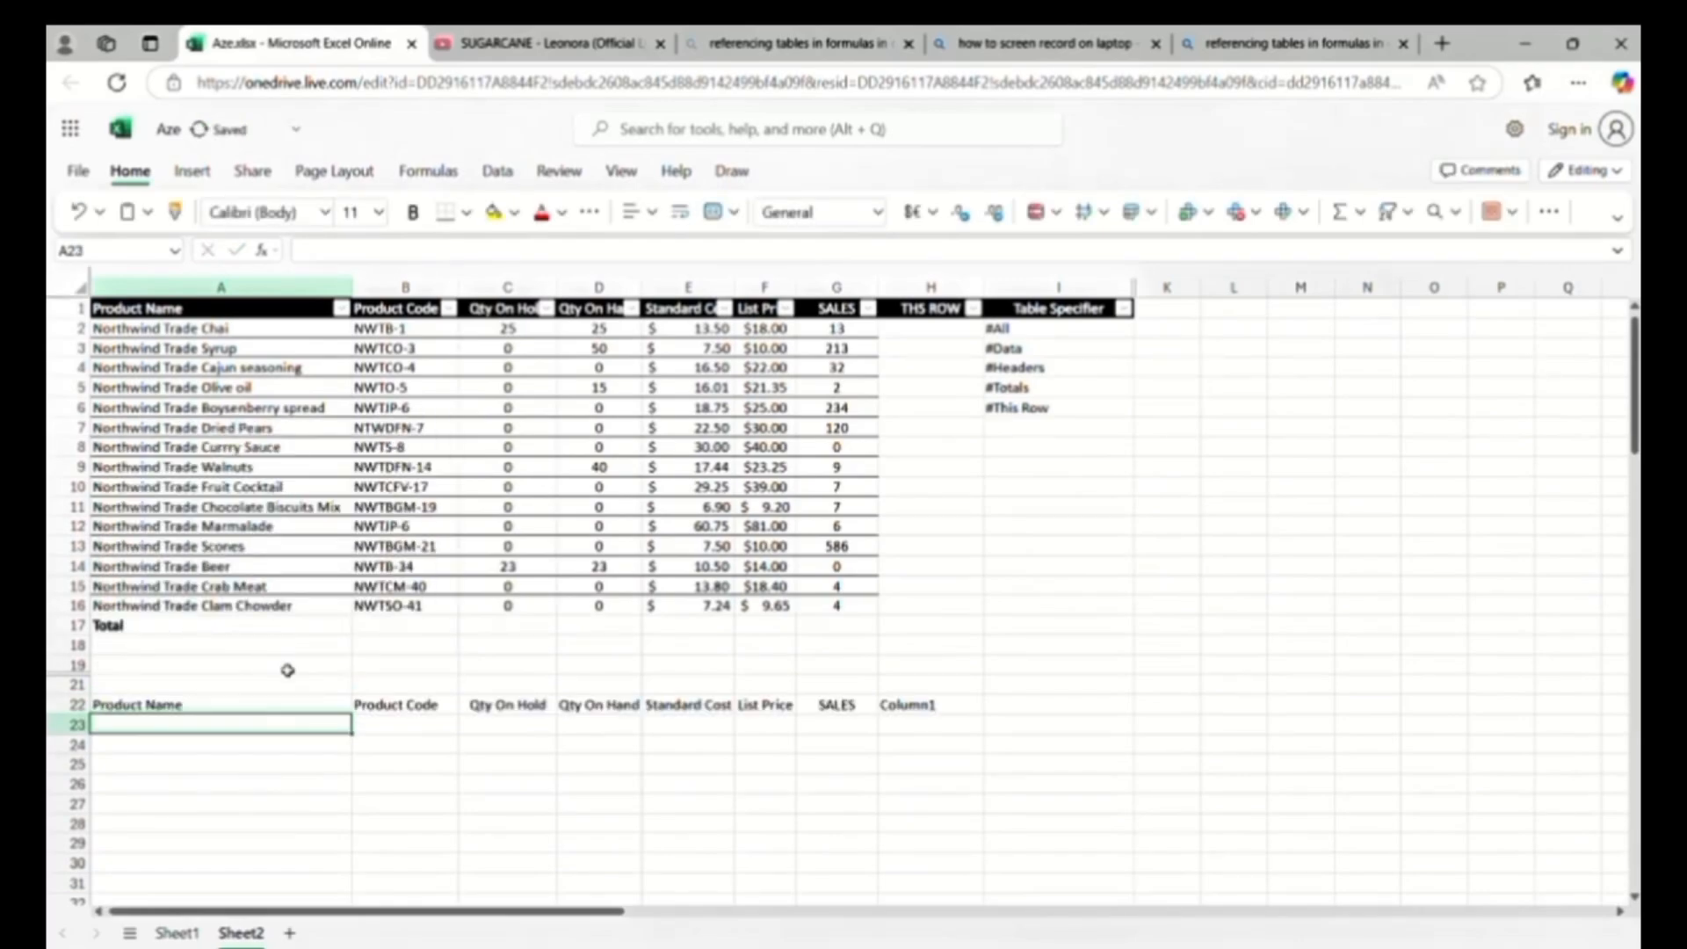
- Highlight the returned header row A22:H22 in yellow, and undo both the fill and the headers formula
{"action": "left_click", "coordinate": [221, 704]}
{"action": "left_click", "coordinate": [494, 212]}
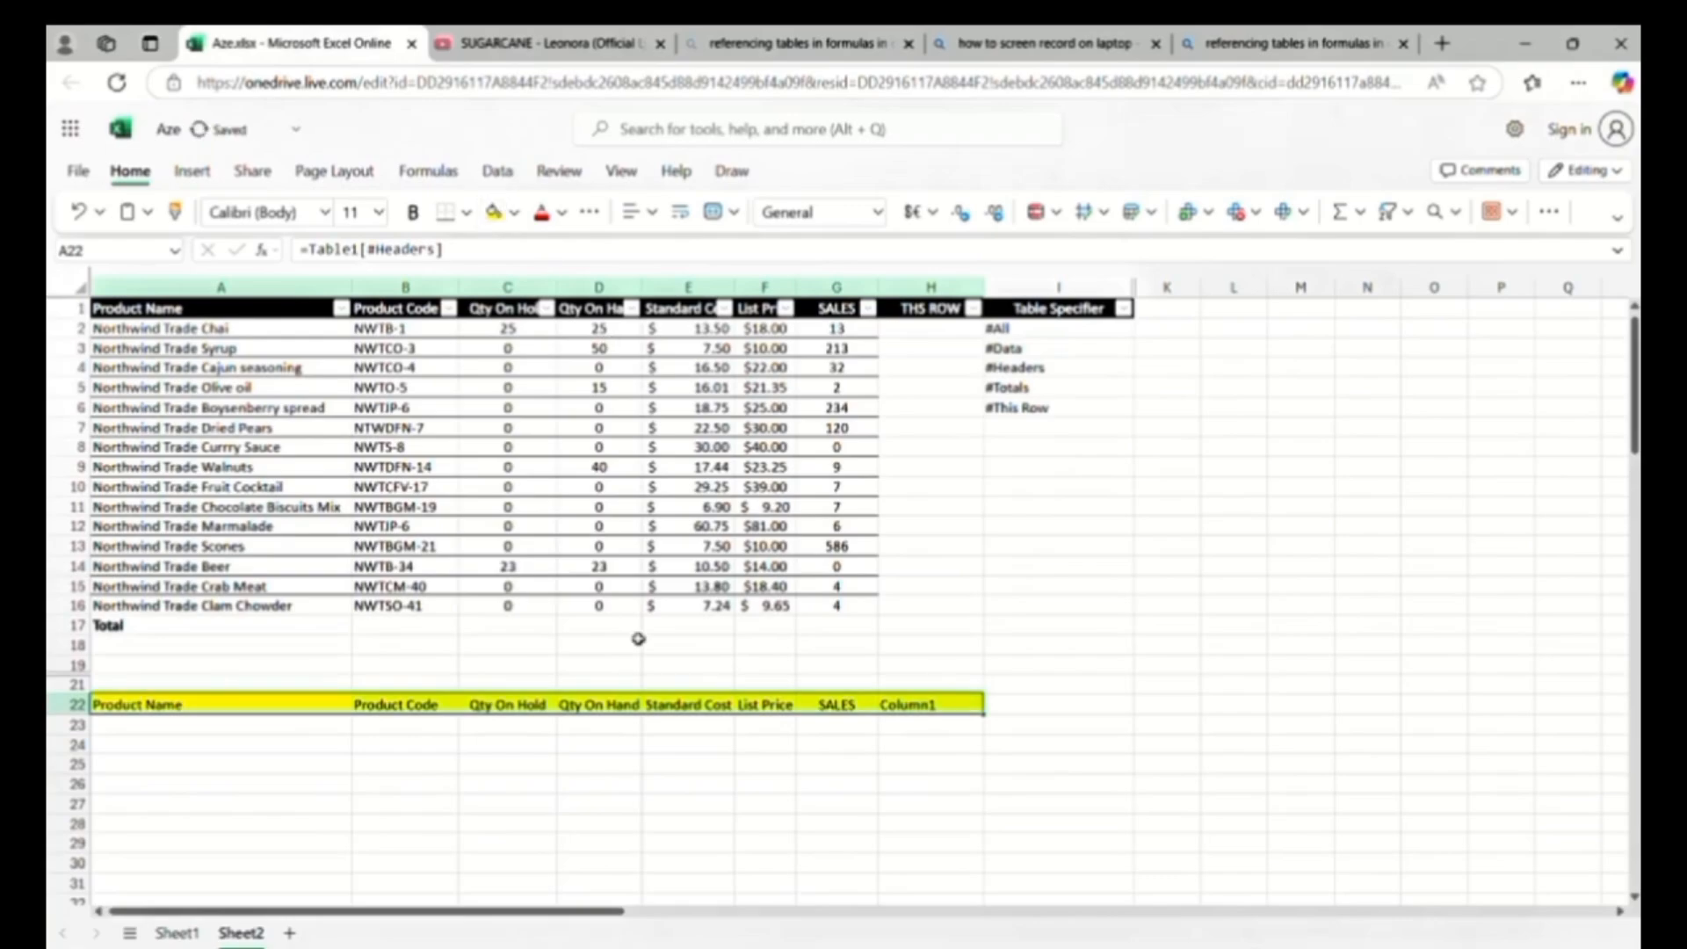
{"action": "left_click", "coordinate": [615, 763]}
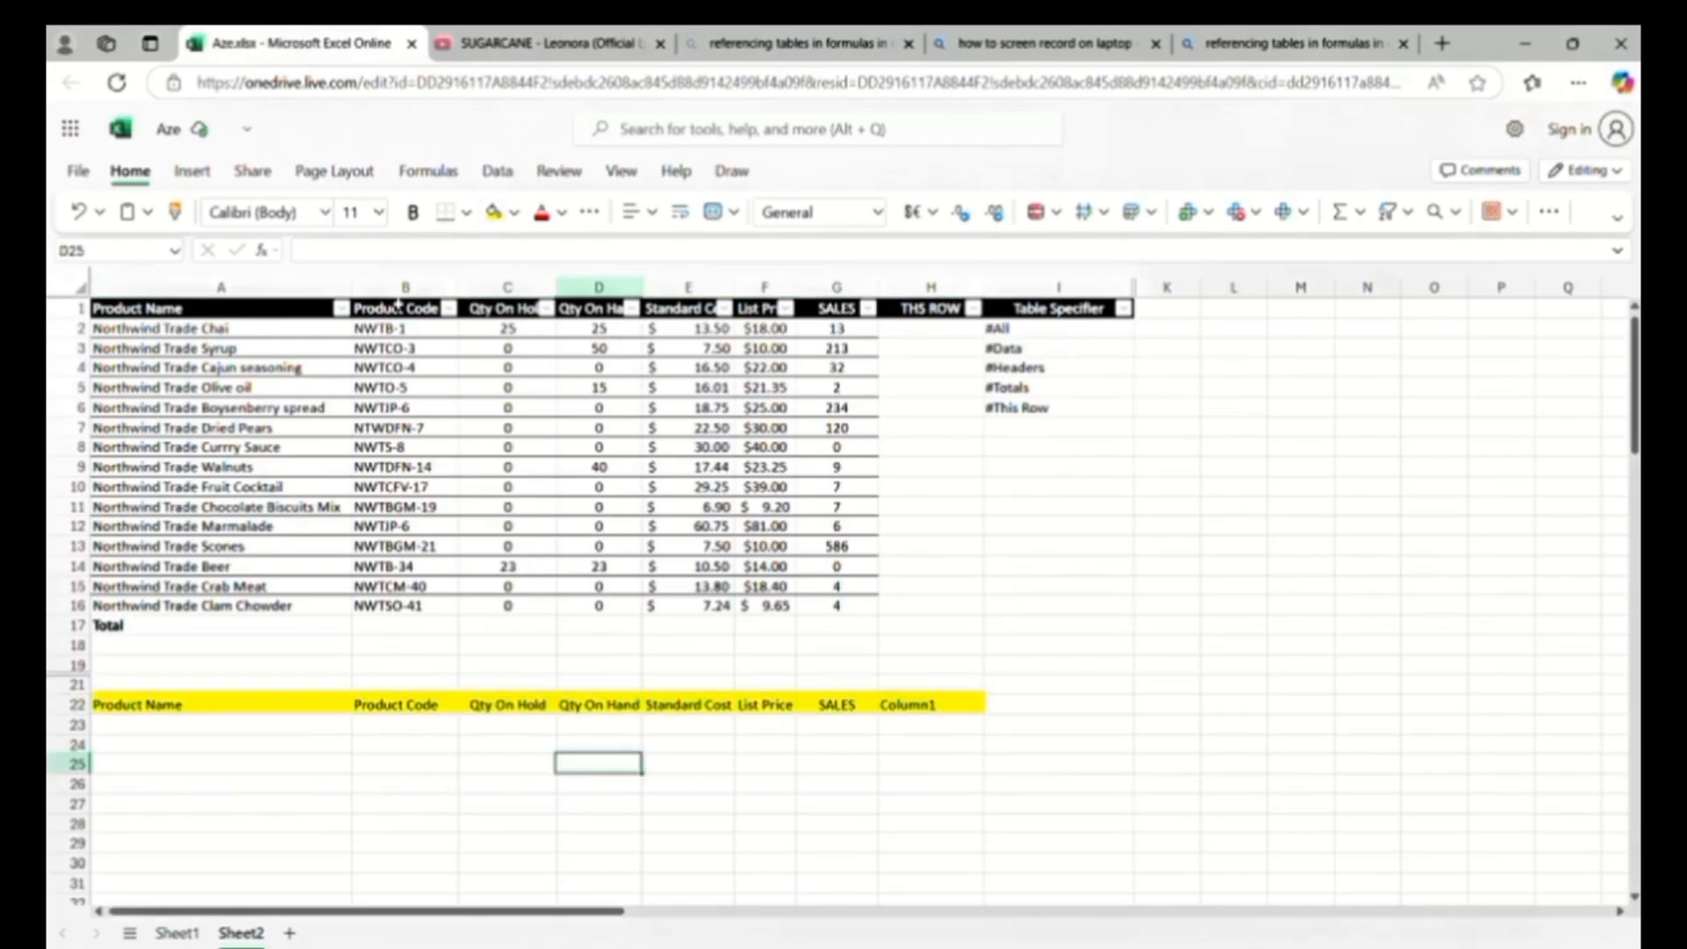
{"action": "left_click", "coordinate": [79, 212]}
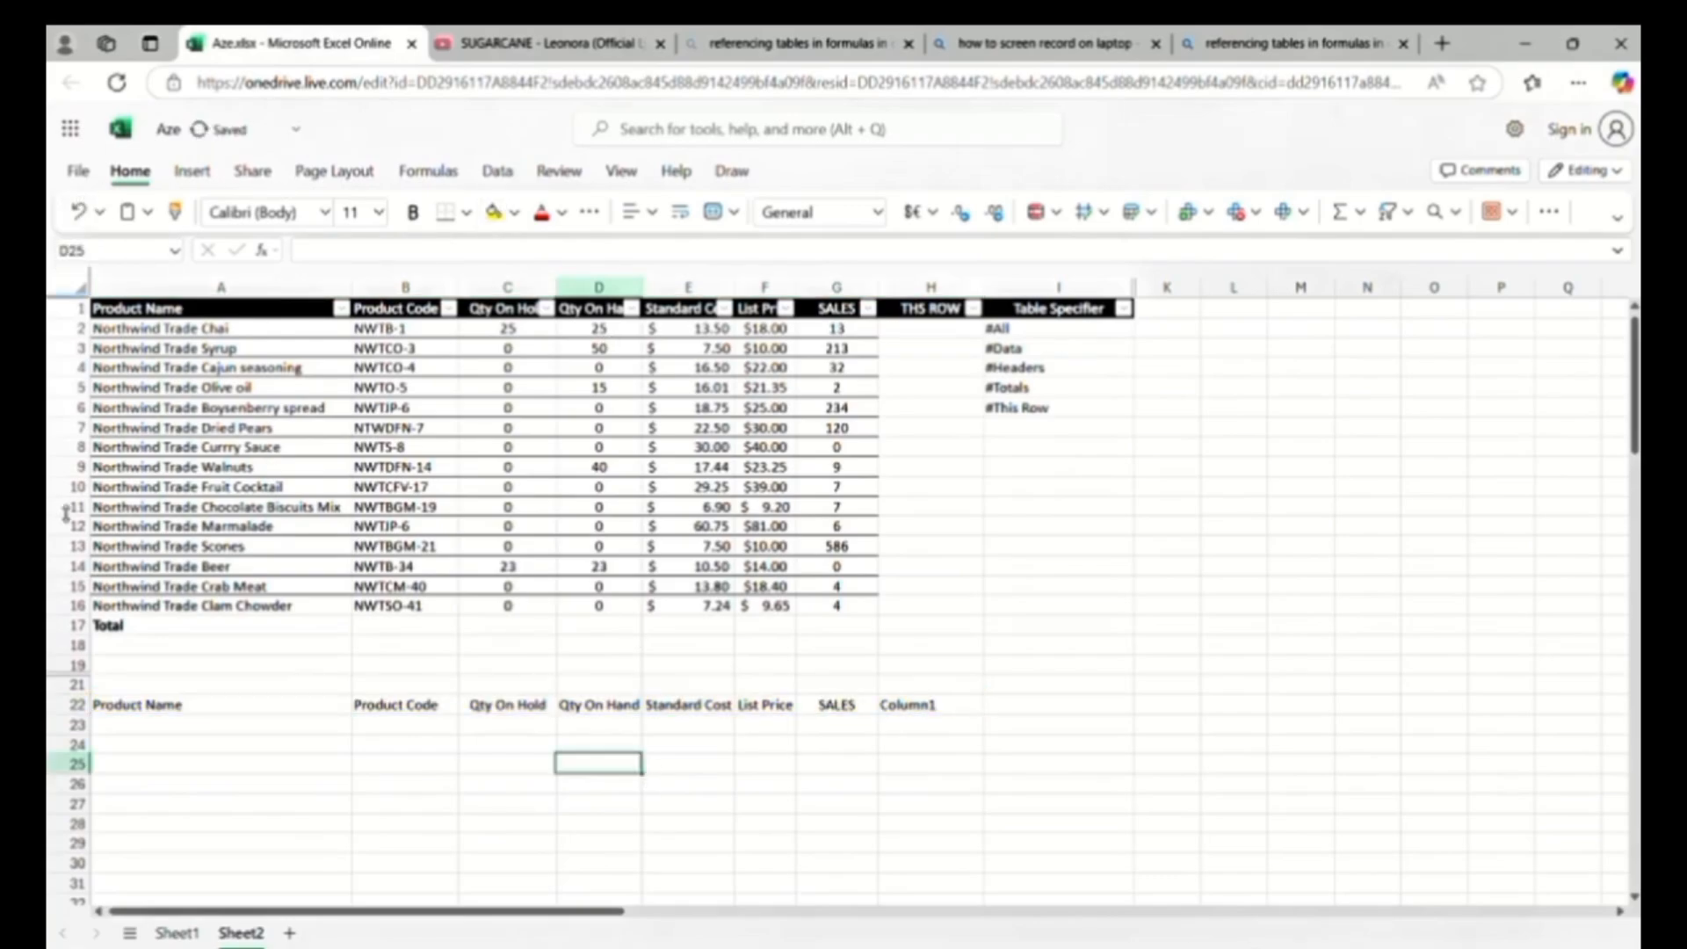
{"action": "key", "text": "ctrl+z"}
- Return only the table's totals row by entering =TABLE1[#Totals] in cell A21
{"action": "left_click", "coordinate": [126, 681]}
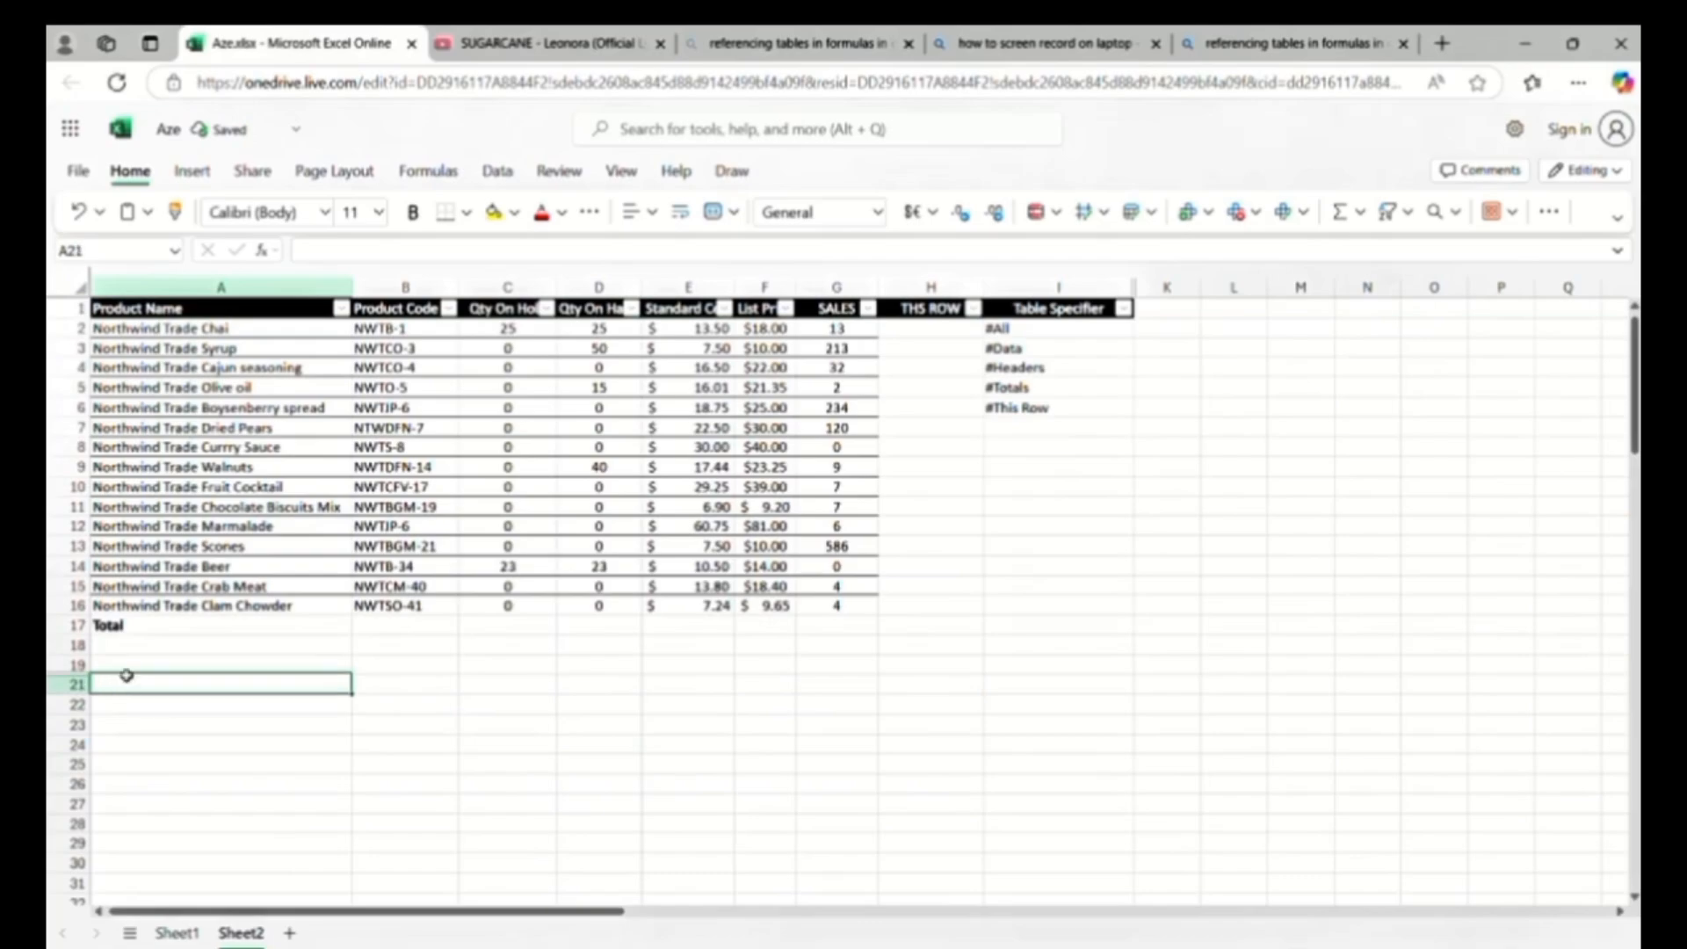
{"action": "type", "text": "="}
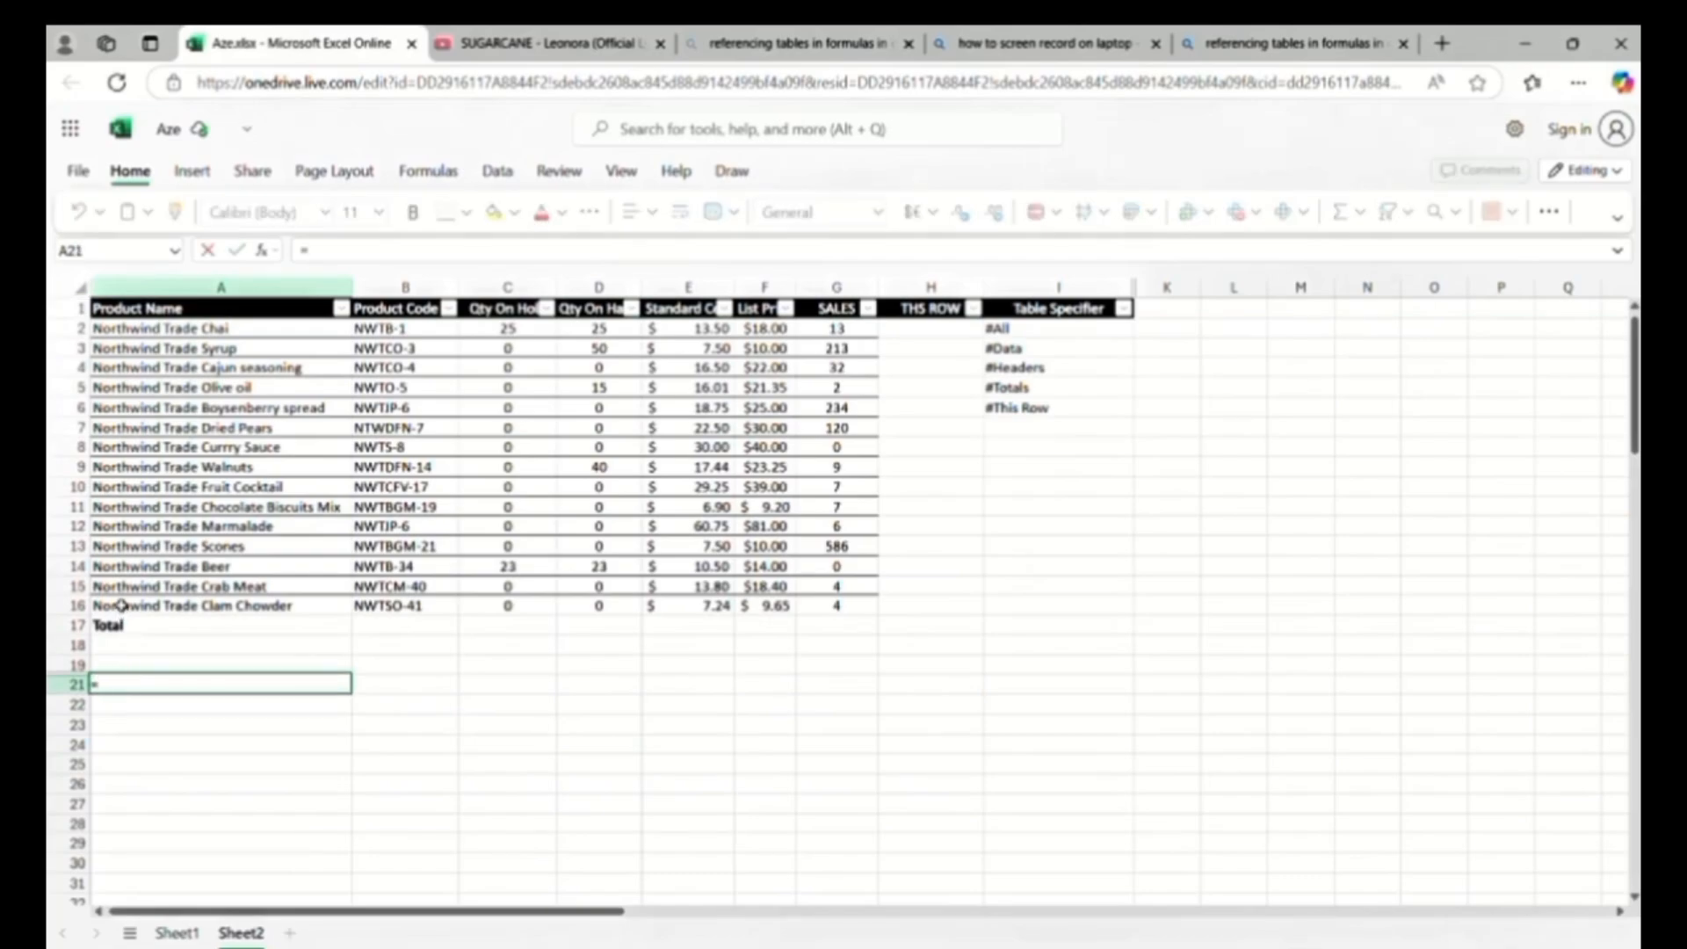
{"action": "type", "text": "TABLE1["}
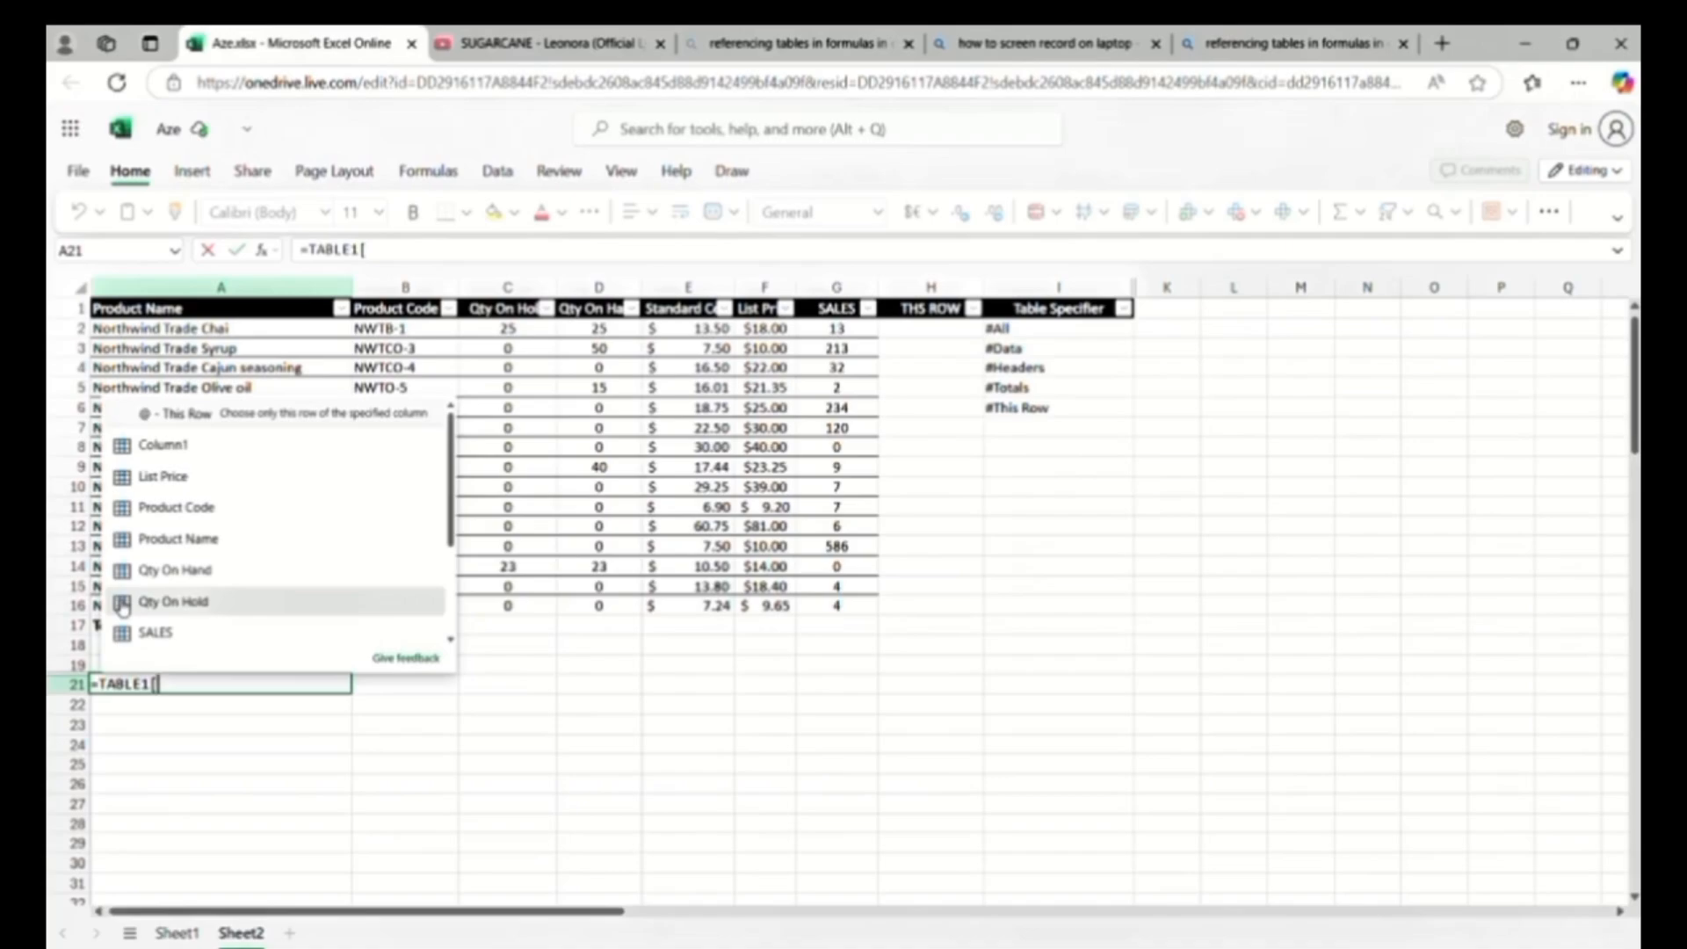
{"action": "type", "text": "TOTA"}
{"action": "left_click", "coordinate": [191, 632]}
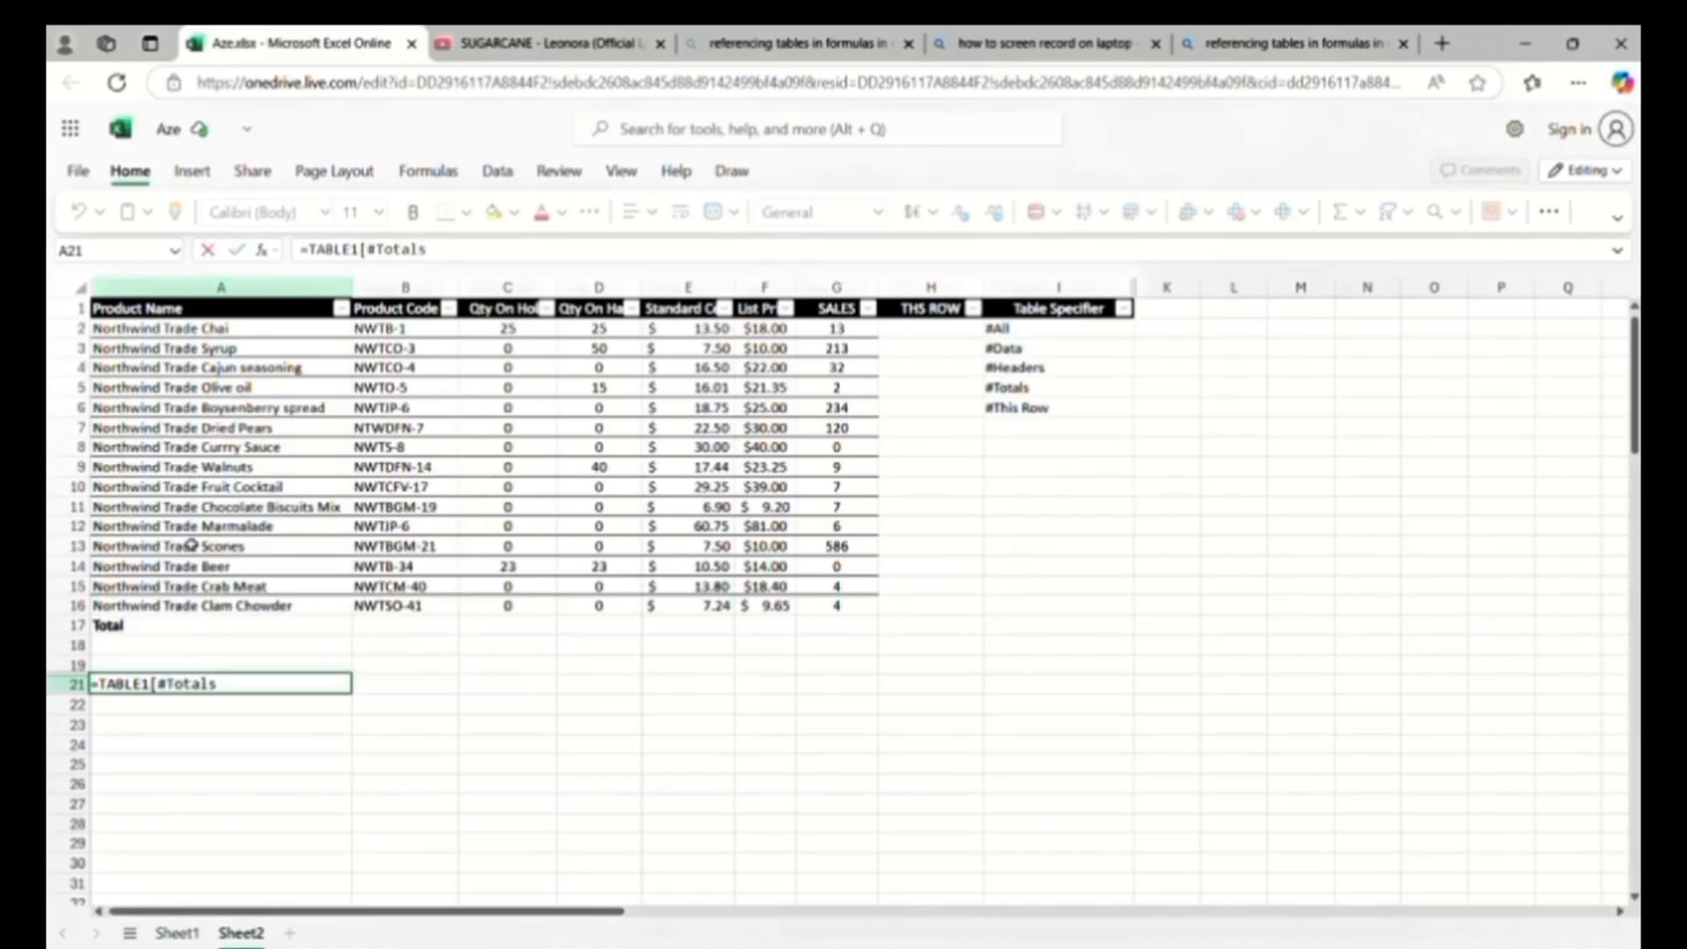
{"action": "type", "text": "]"}
{"action": "key", "text": "Return"}
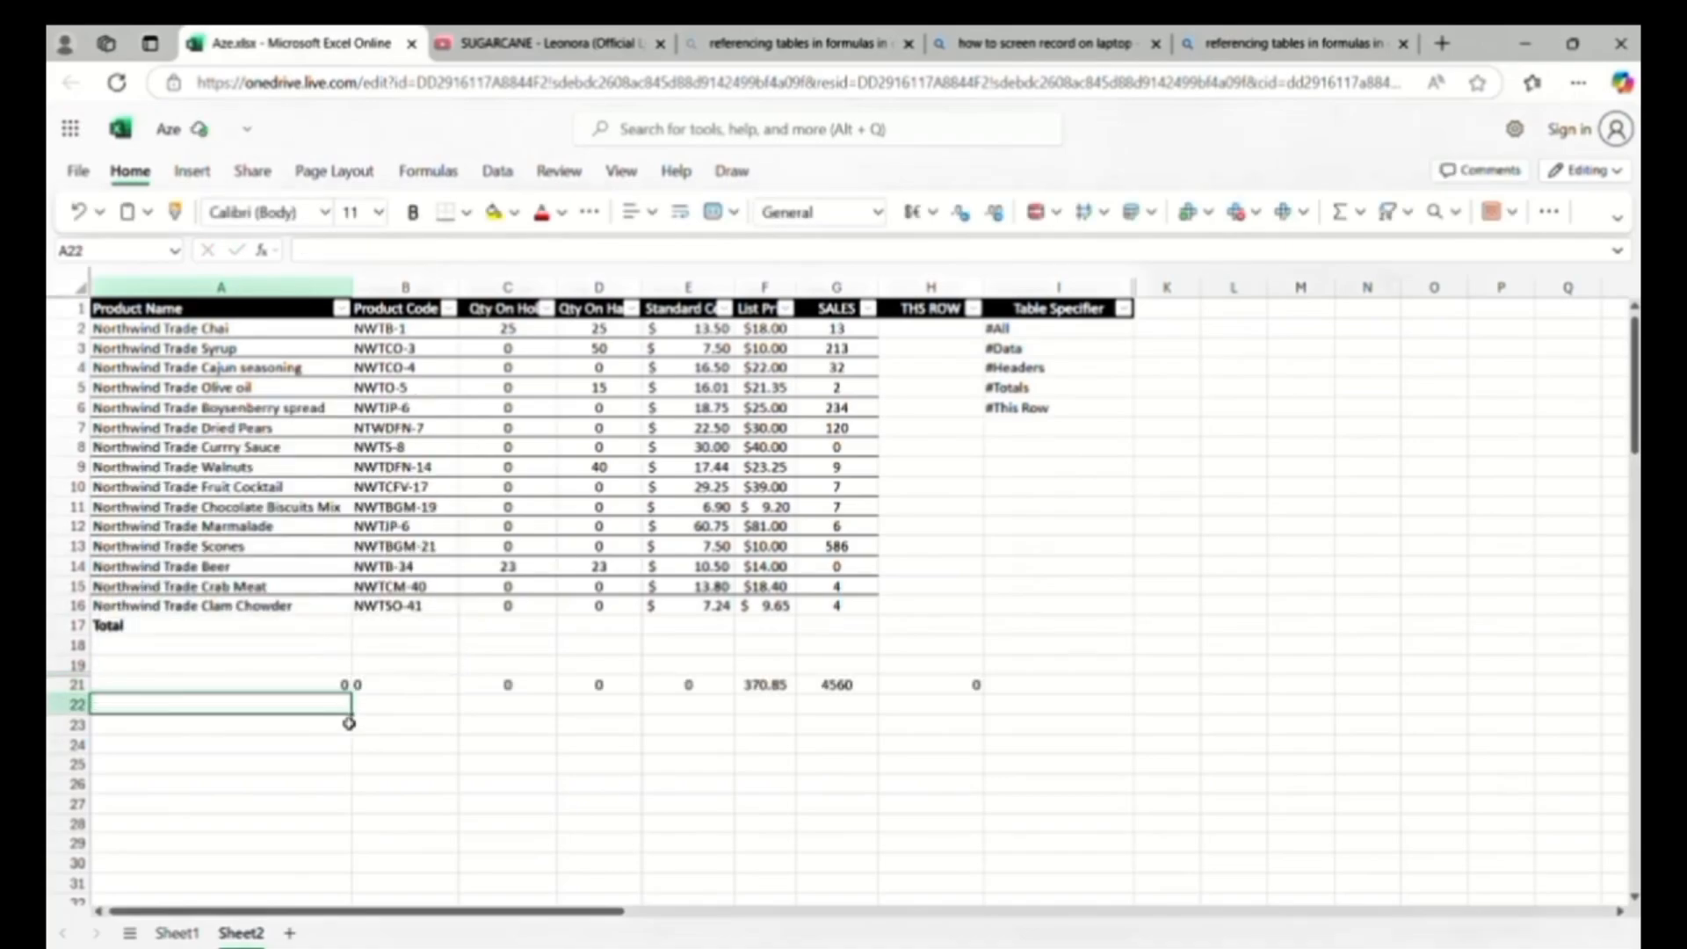
- Highlight the returned totals row A21:H21 in yellow, and undo both the fill and the totals formula
{"action": "left_click_drag", "start_coordinate": [346, 685], "coordinate": [971, 688]}
{"action": "left_click", "coordinate": [494, 214]}
{"action": "left_click", "coordinate": [520, 763]}
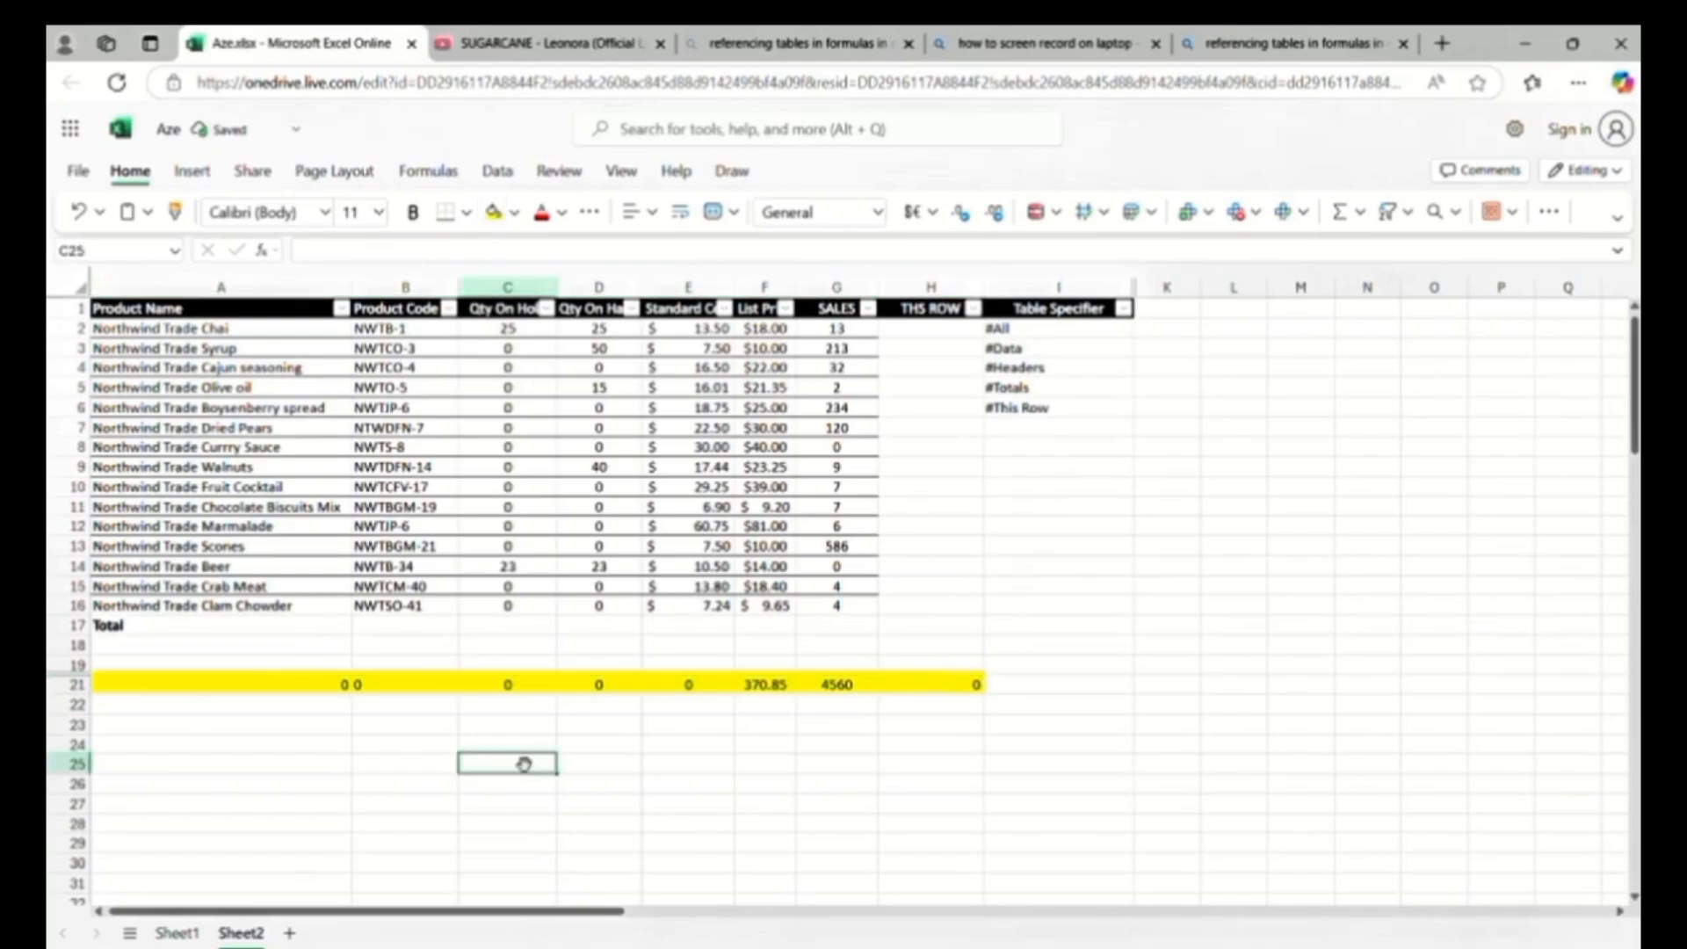
{"action": "left_click_drag", "start_coordinate": [335, 694], "coordinate": [138, 609]}
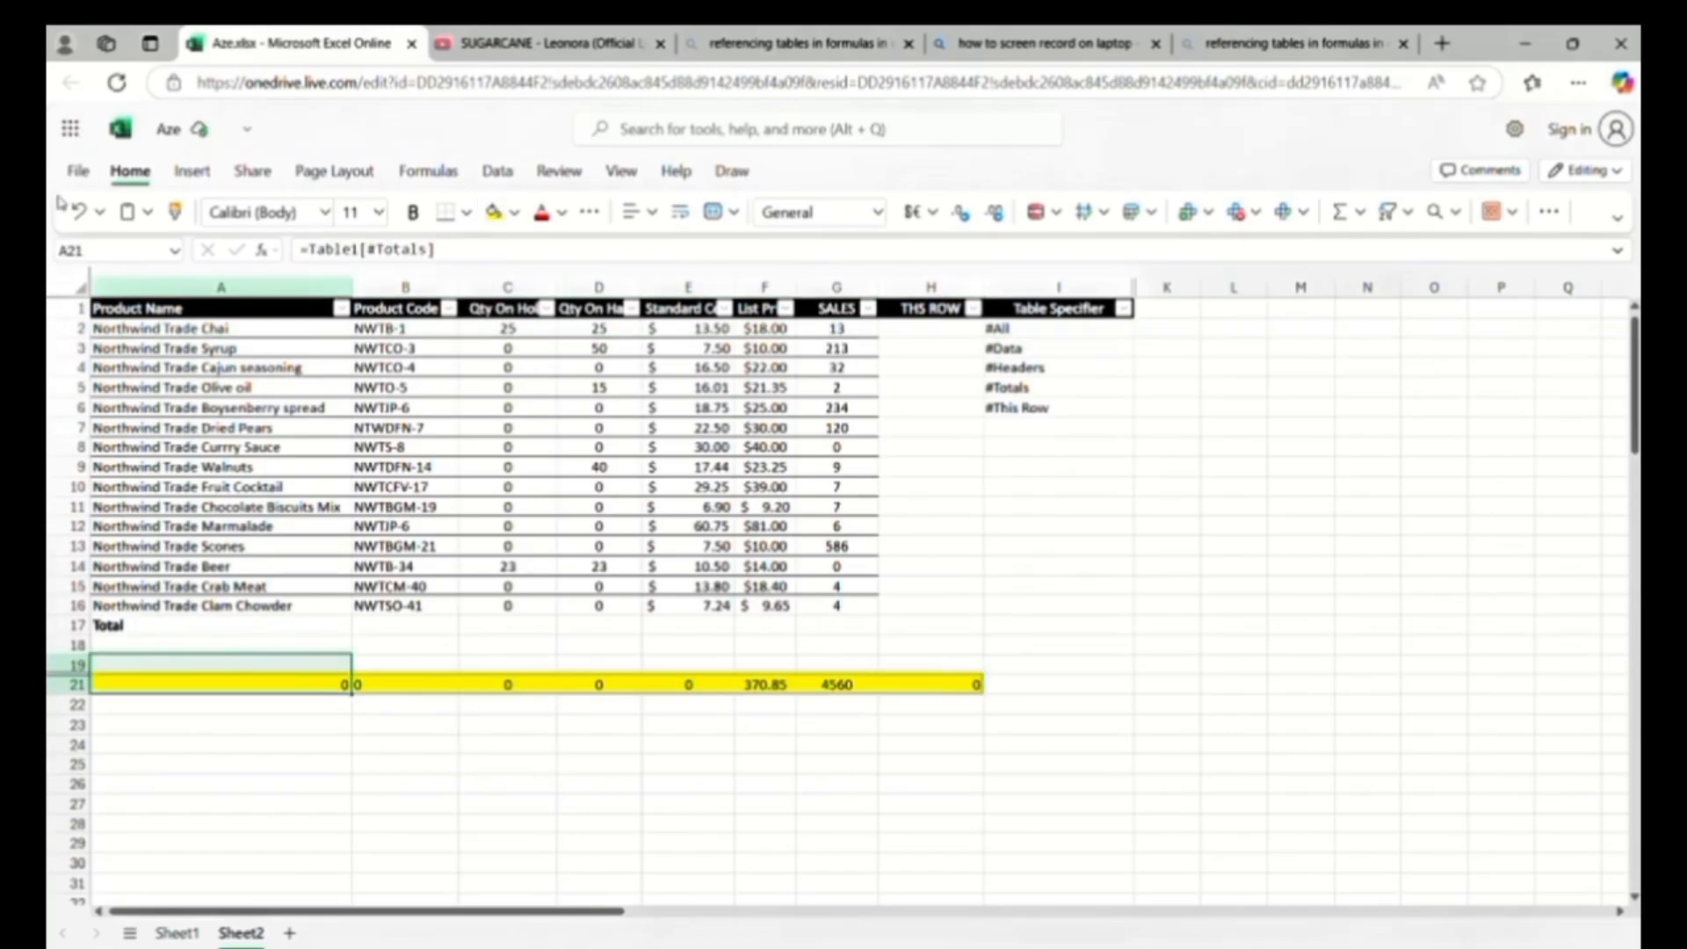
{"action": "left_click", "coordinate": [81, 211]}
{"action": "left_click", "coordinate": [82, 211]}
- Try to return the current table row by entering =TAABLE1[#THIS ROW] in cell A21
{"action": "left_click", "coordinate": [125, 686]}
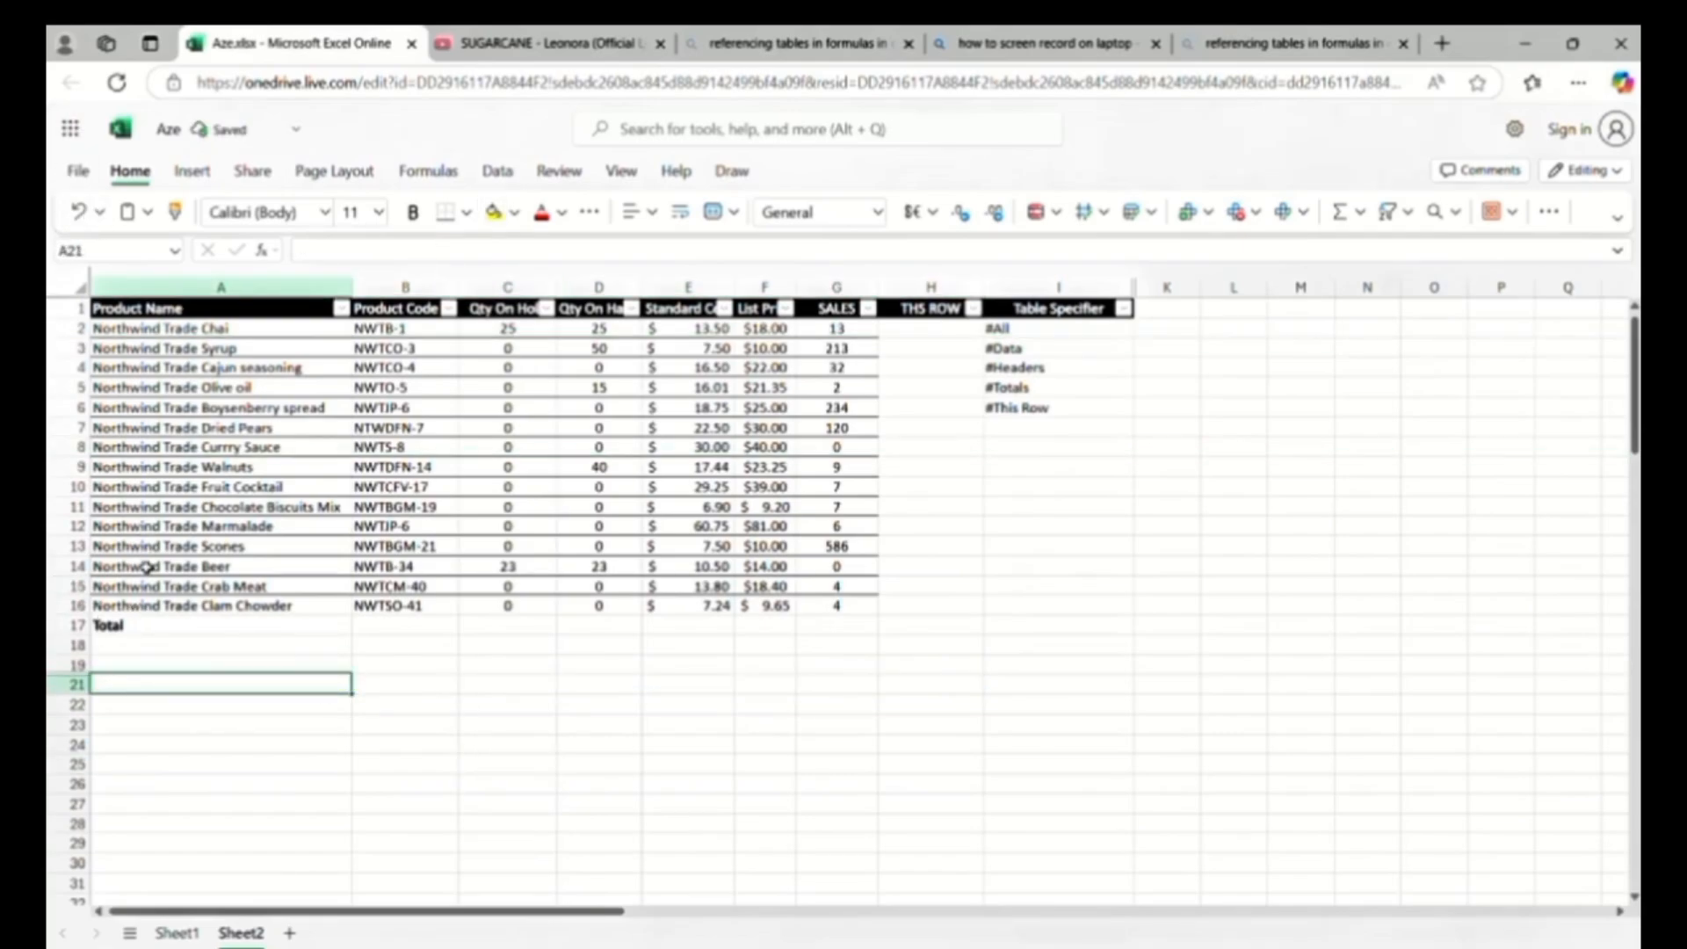
{"action": "type", "text": "=TAABLE1"}
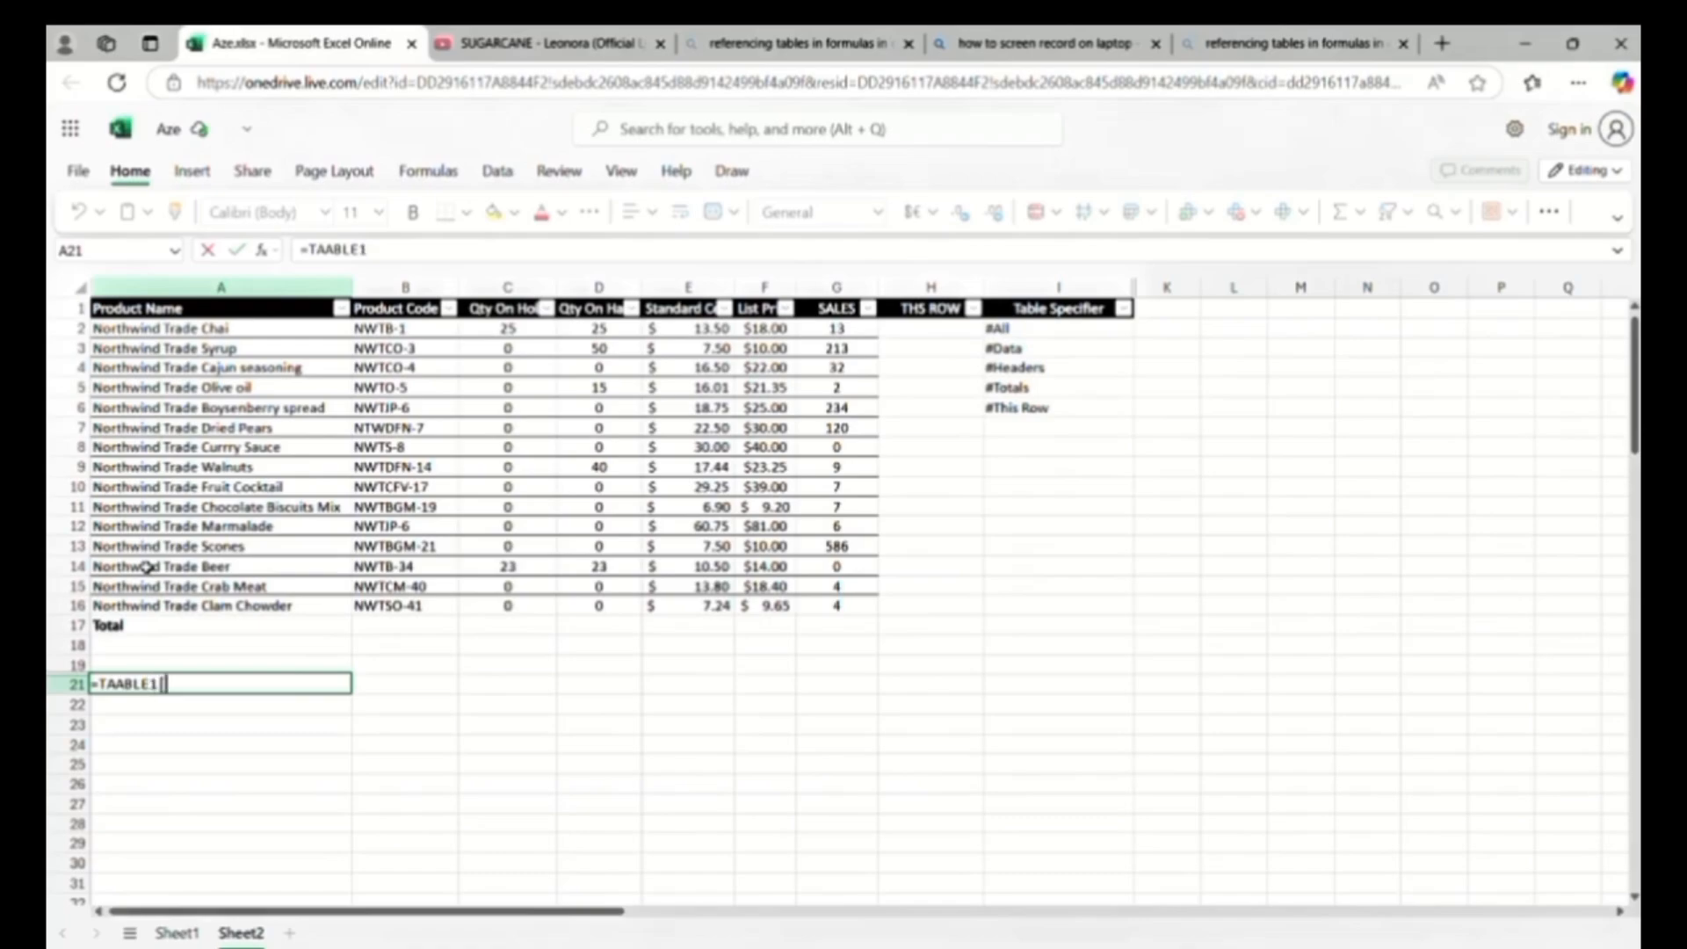
{"action": "type", "text": "[THIS ROW"}
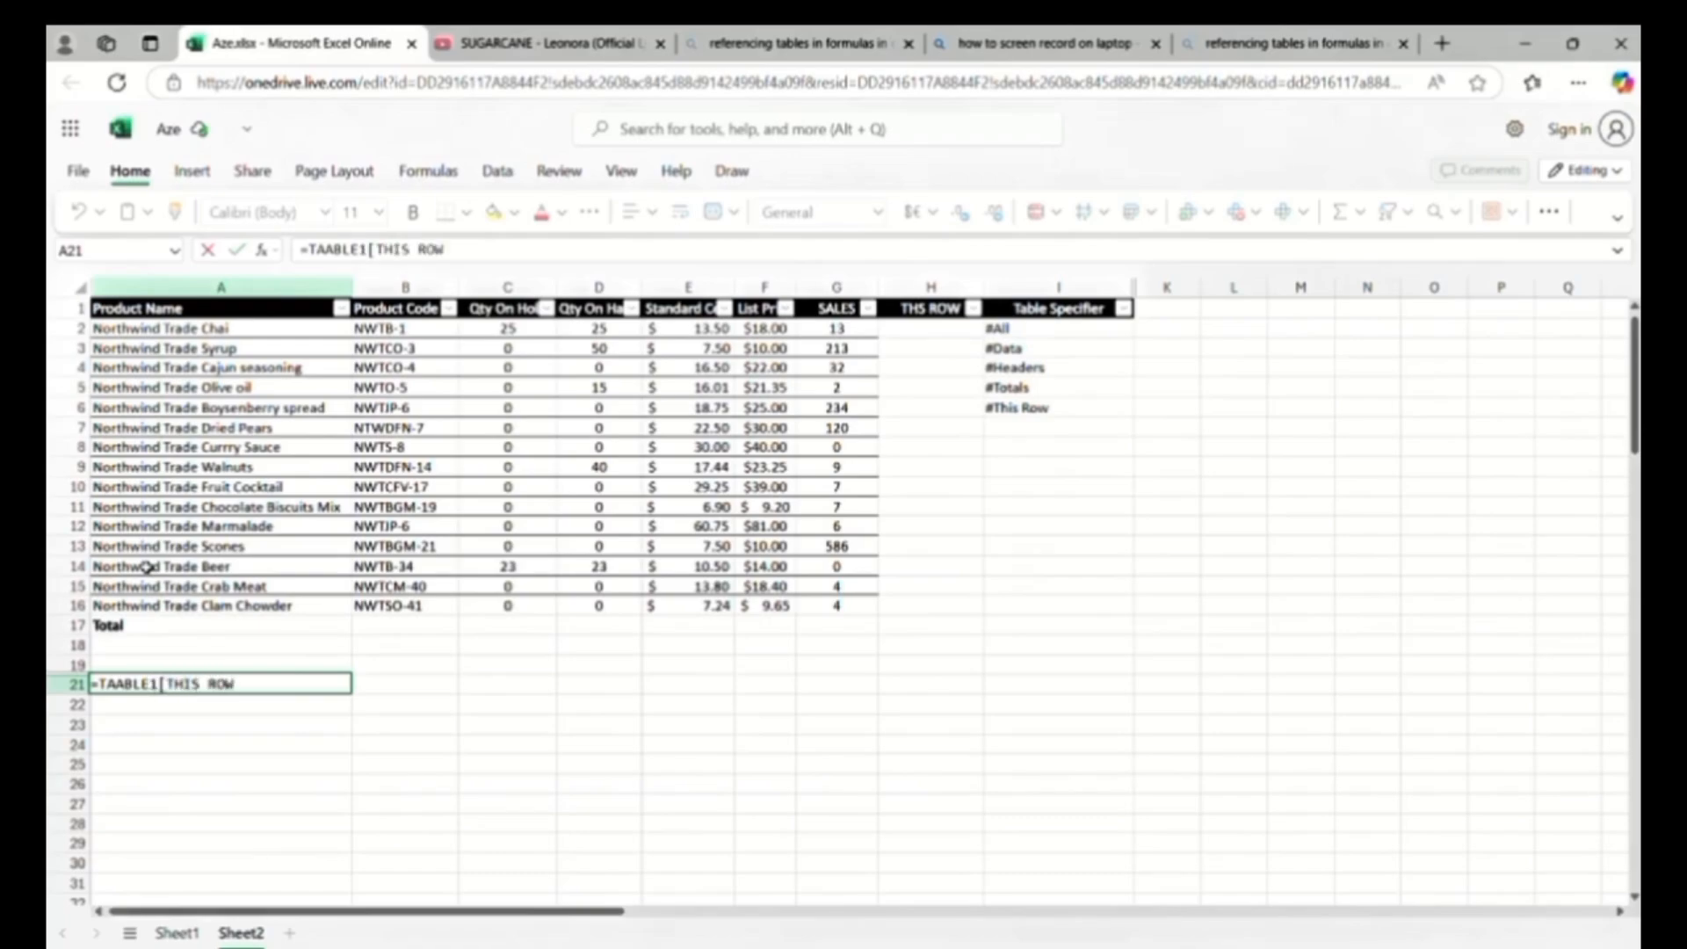
{"action": "type", "text": "#"}
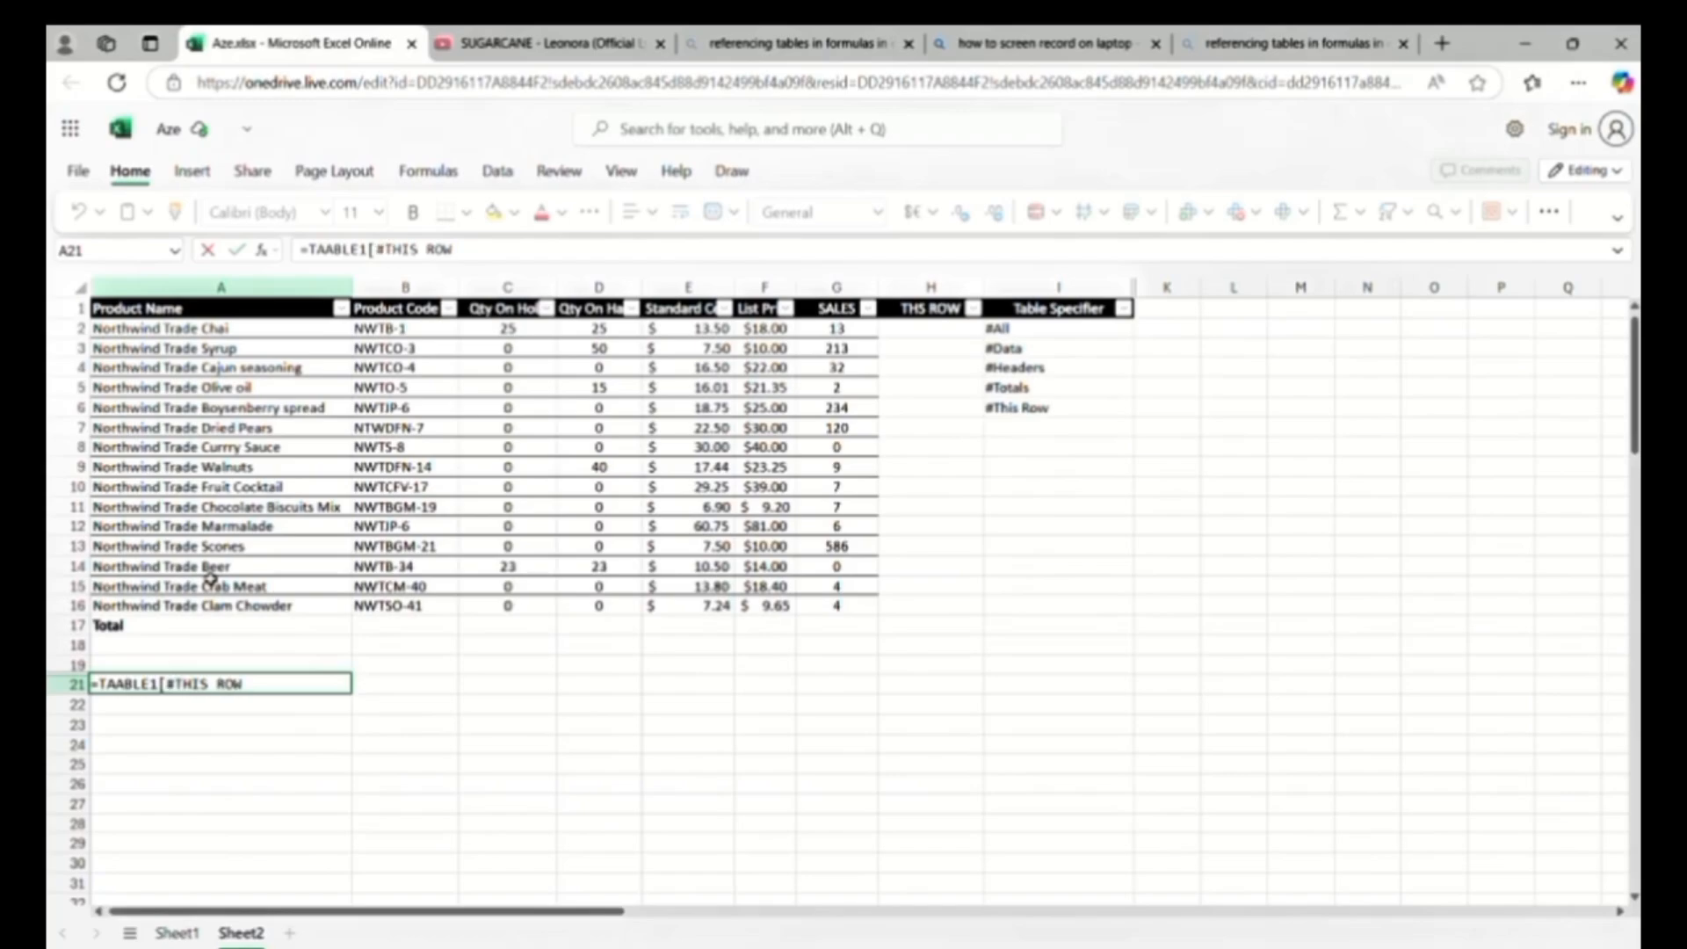
{"action": "type", "text": "]"}
{"action": "key", "text": "Return"}
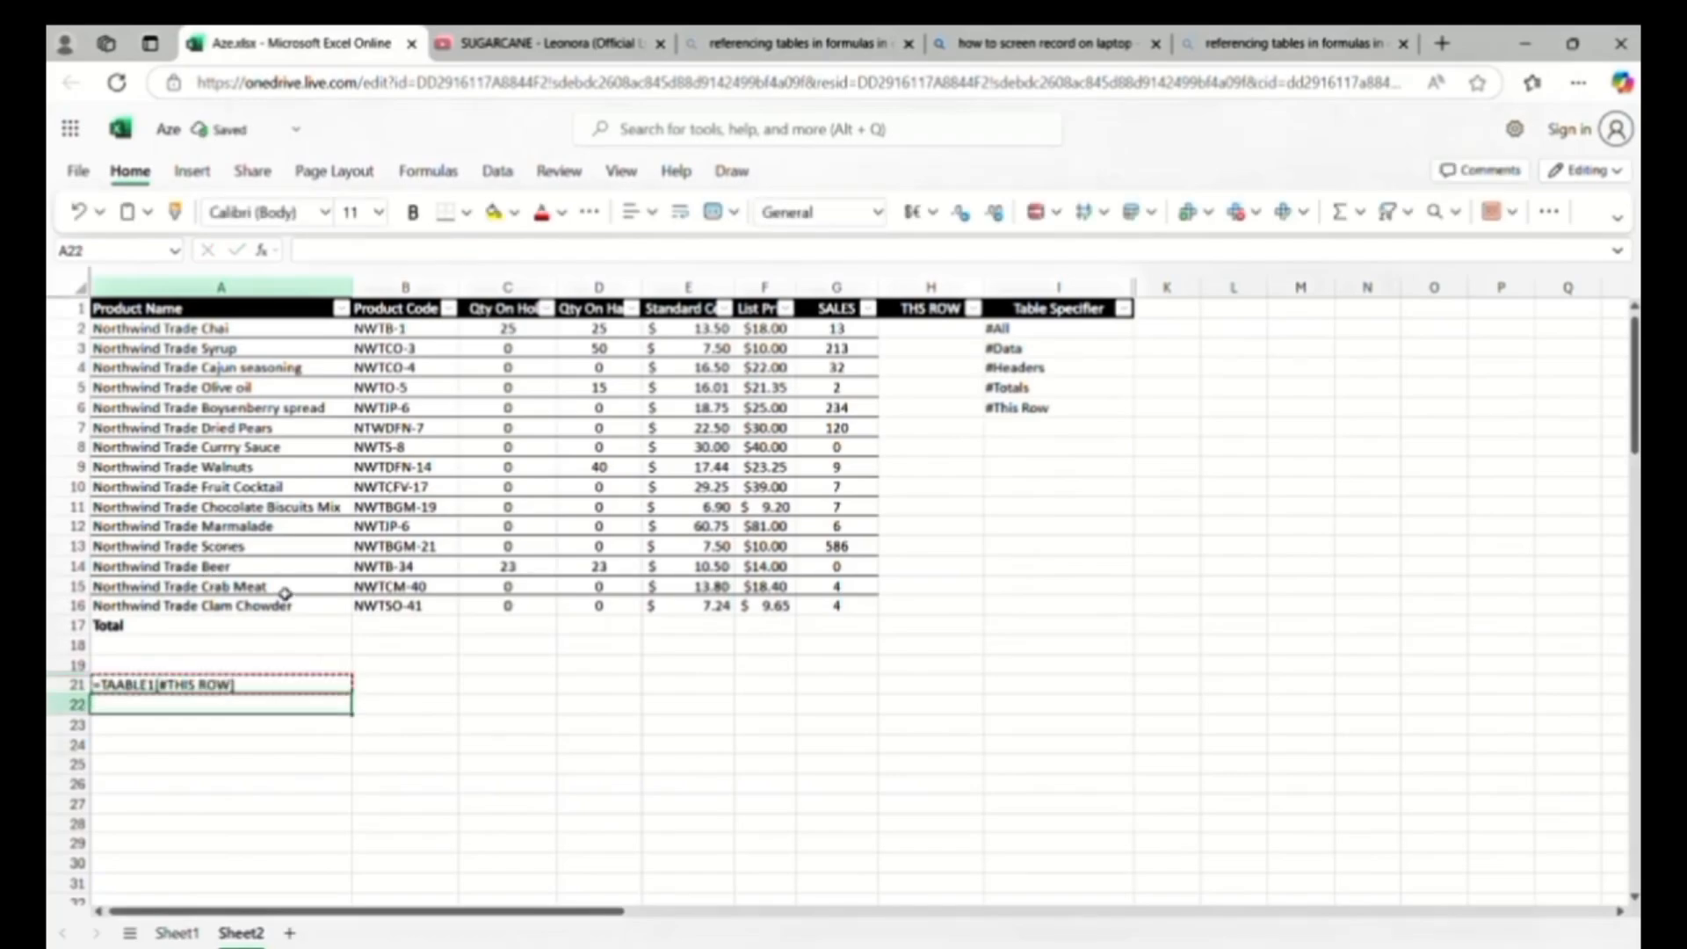
- Correct the misspelled table name in the this-row formula in cell A21
{"action": "left_click", "coordinate": [138, 692]}
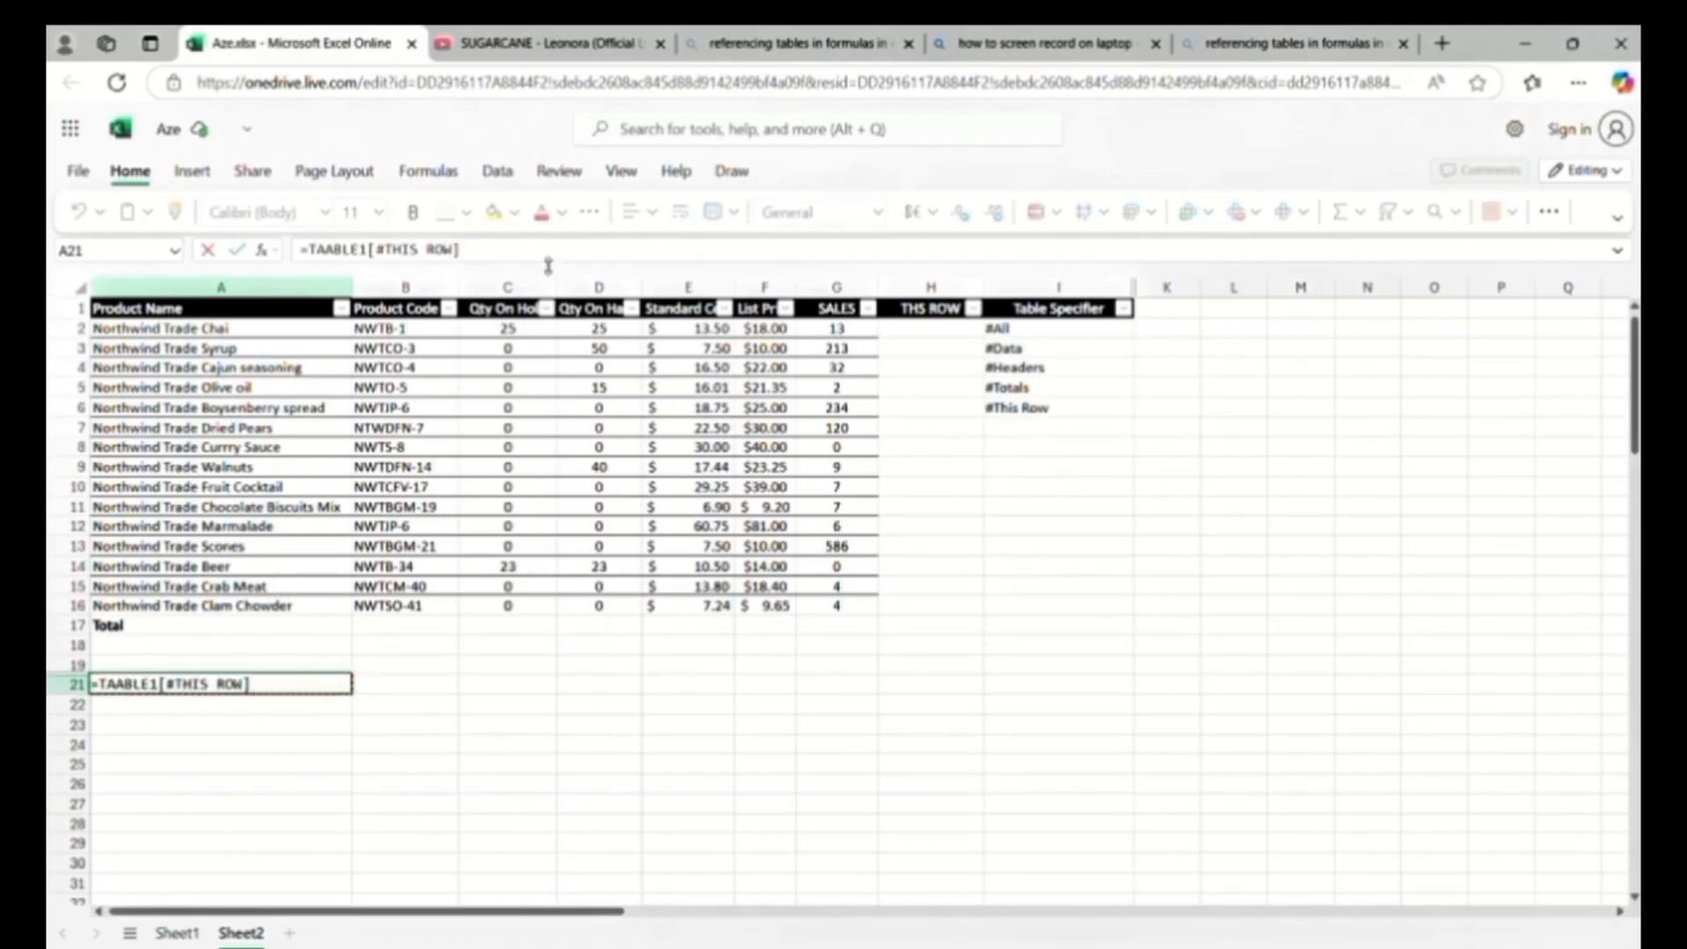
{"action": "left_click", "coordinate": [330, 249]}
{"action": "key", "text": "BackSpace"}
{"action": "left_click", "coordinate": [505, 290]}
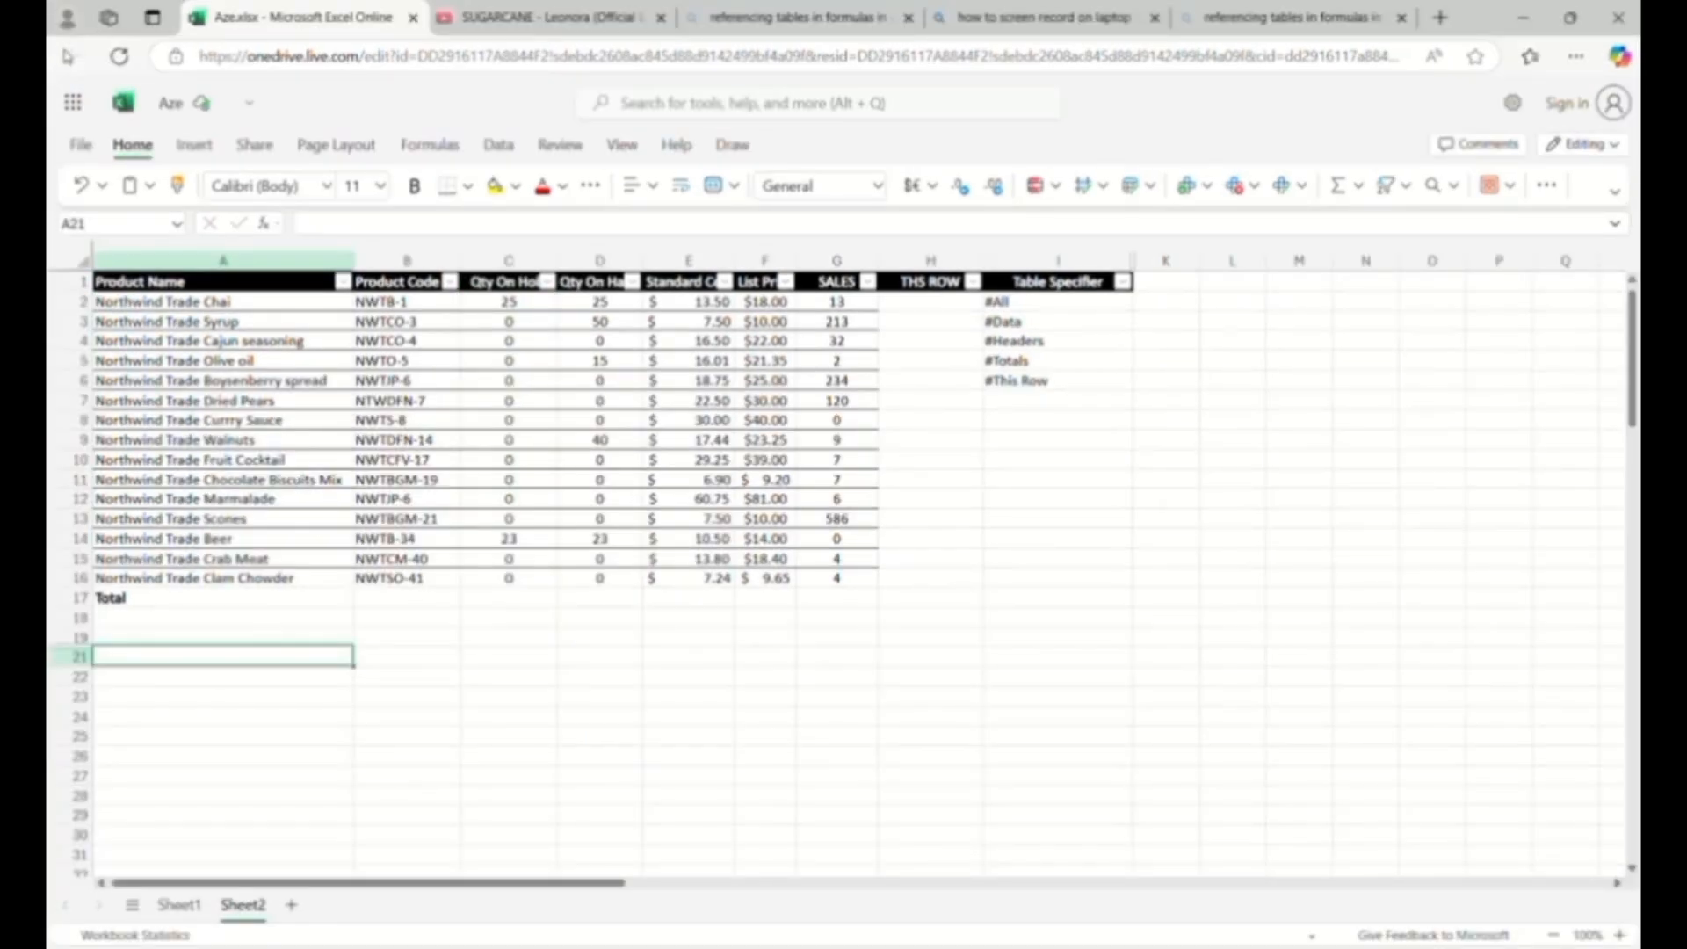
- Count the numeric values in the whole table by entering =COUNT(Table1) in cell A21
{"action": "type", "text": "=coun"}
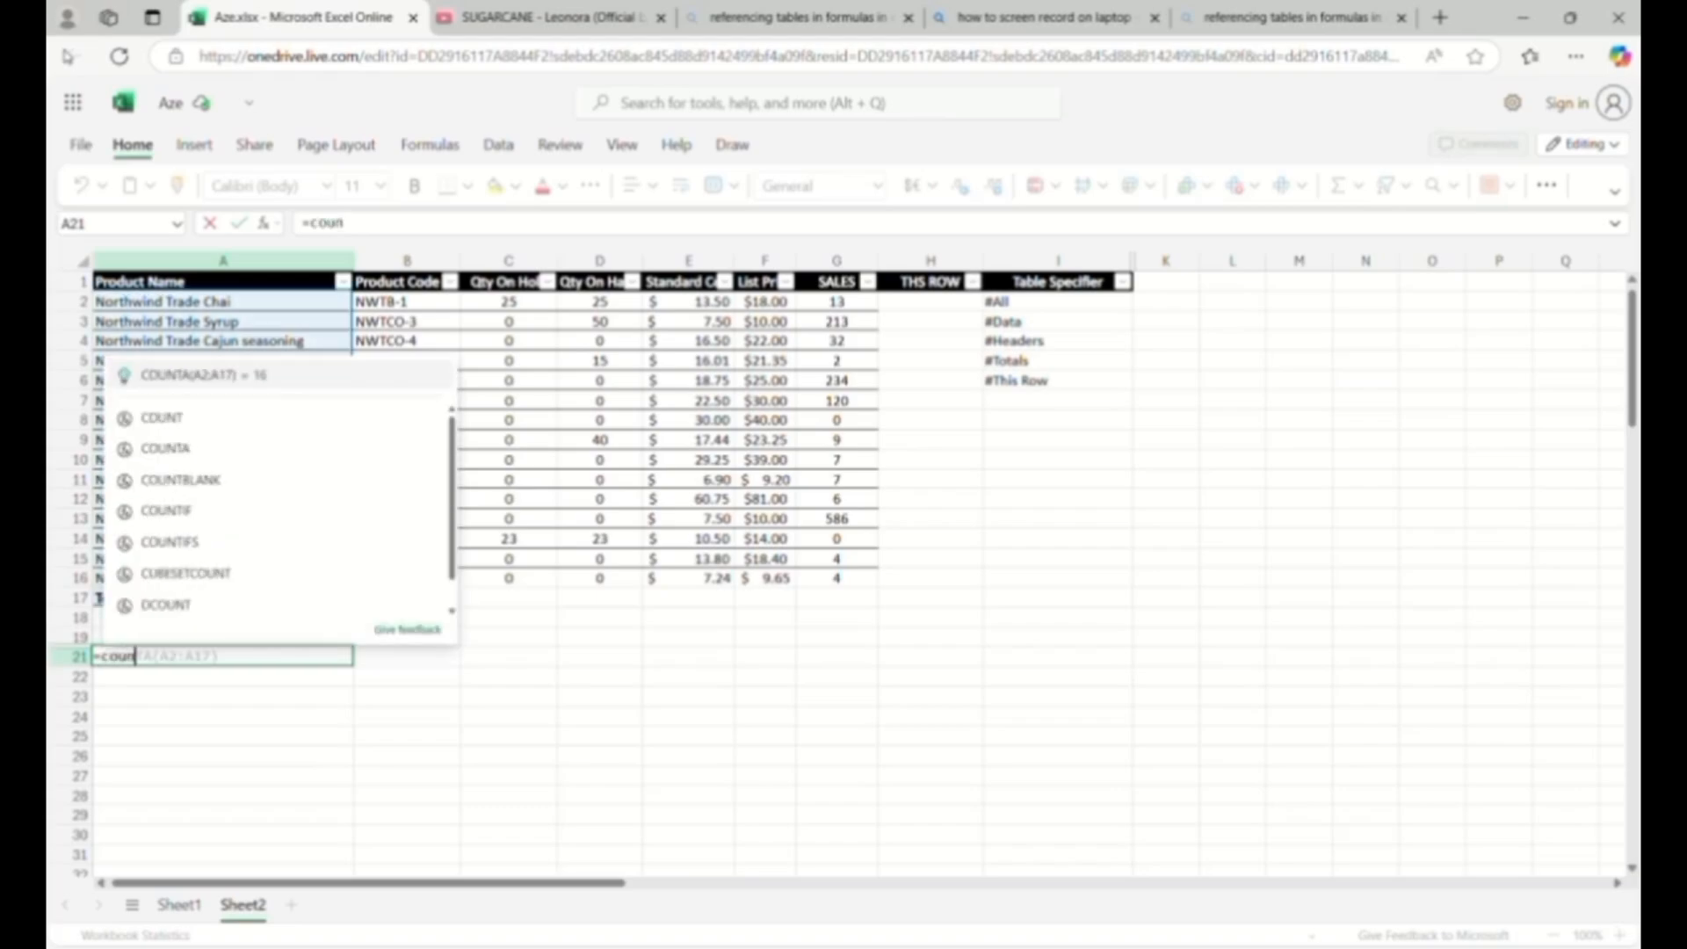
{"action": "left_click", "coordinate": [214, 418]}
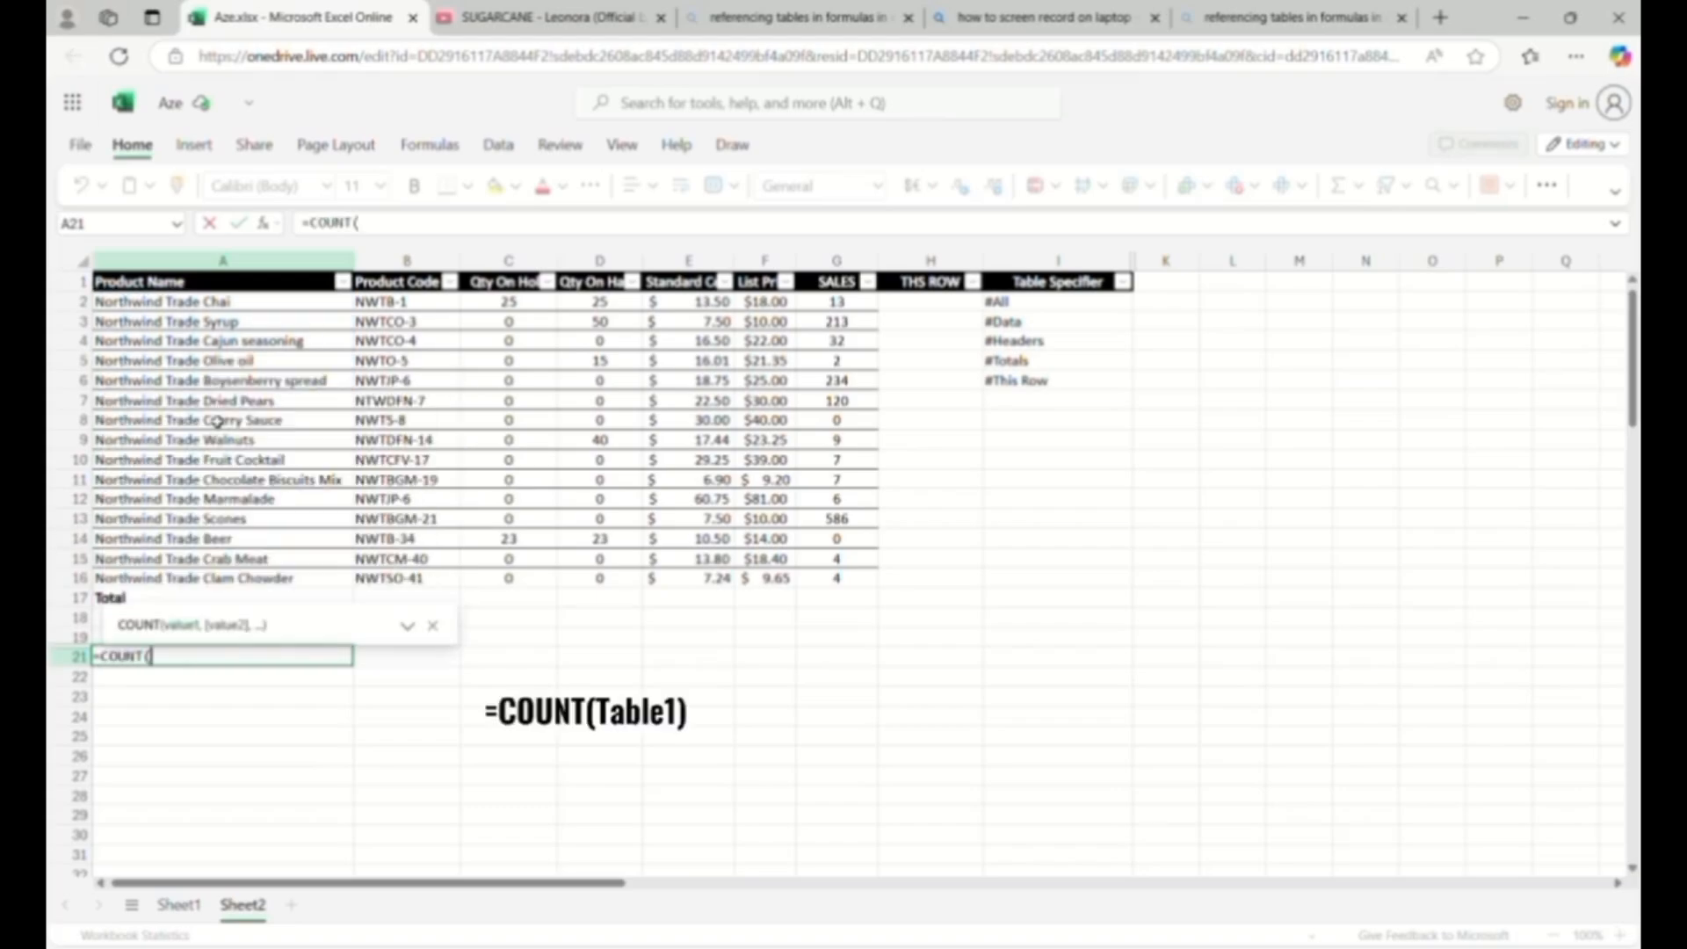
{"action": "type", "text": "ta"}
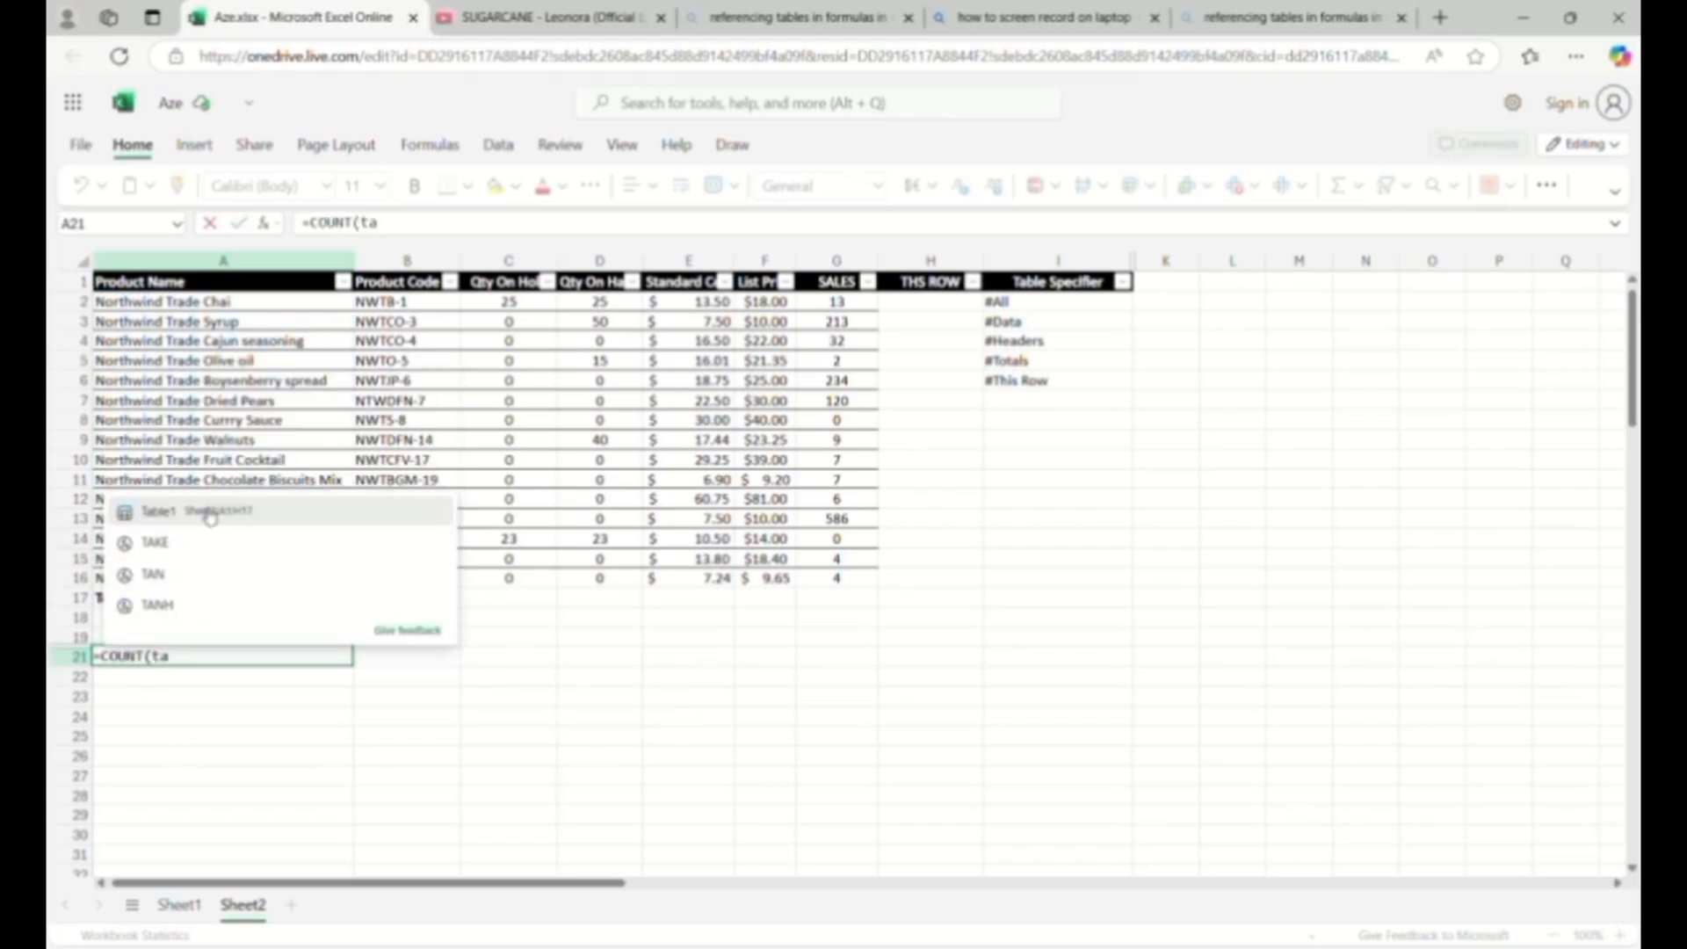
{"action": "key", "text": "Tab"}
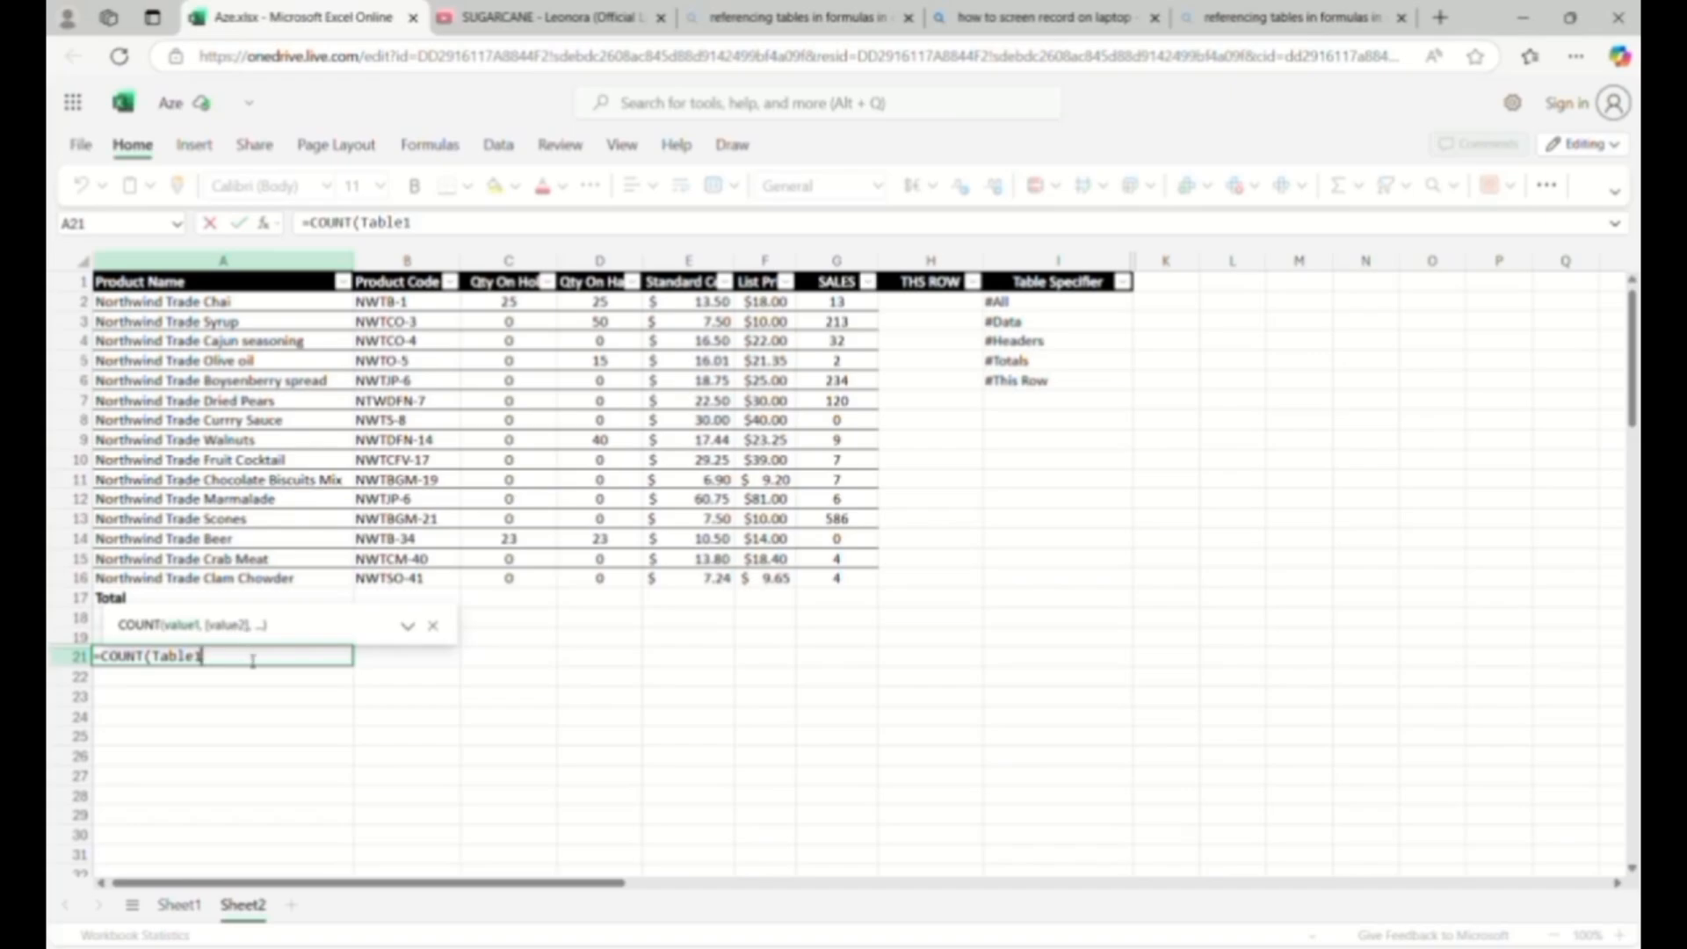
{"action": "type", "text": ")"}
{"action": "key", "text": "Return"}
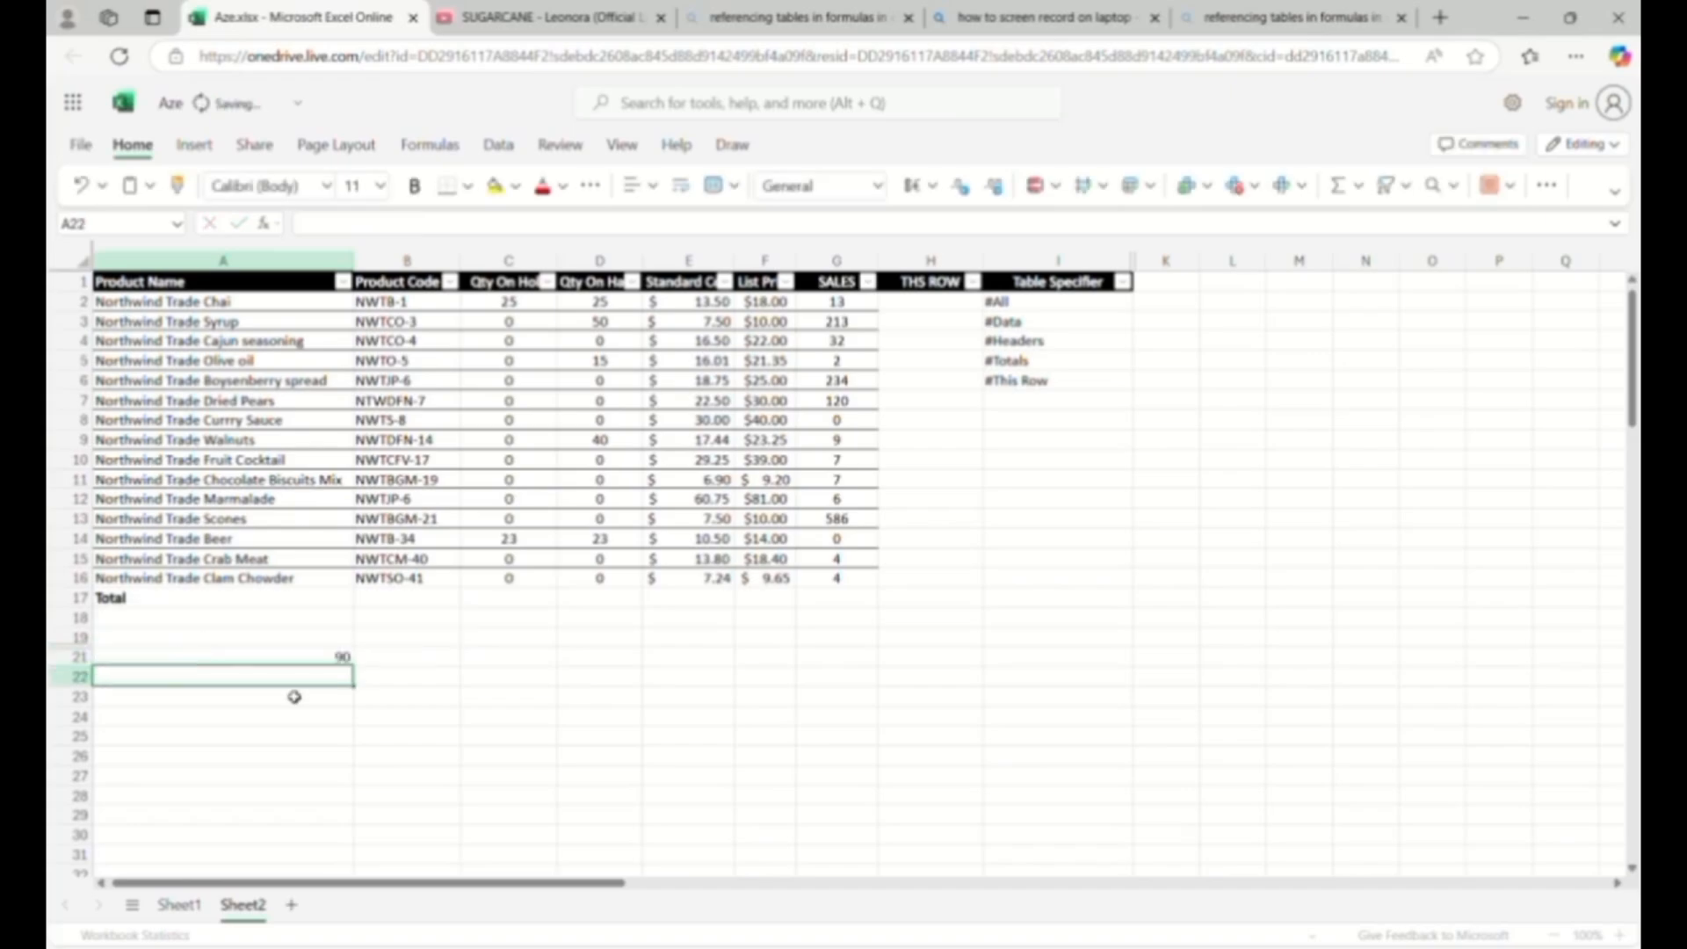
- Highlight the COUNT result in cell A21 with a yellow fill
{"action": "left_click", "coordinate": [312, 659]}
{"action": "left_click", "coordinate": [494, 185]}
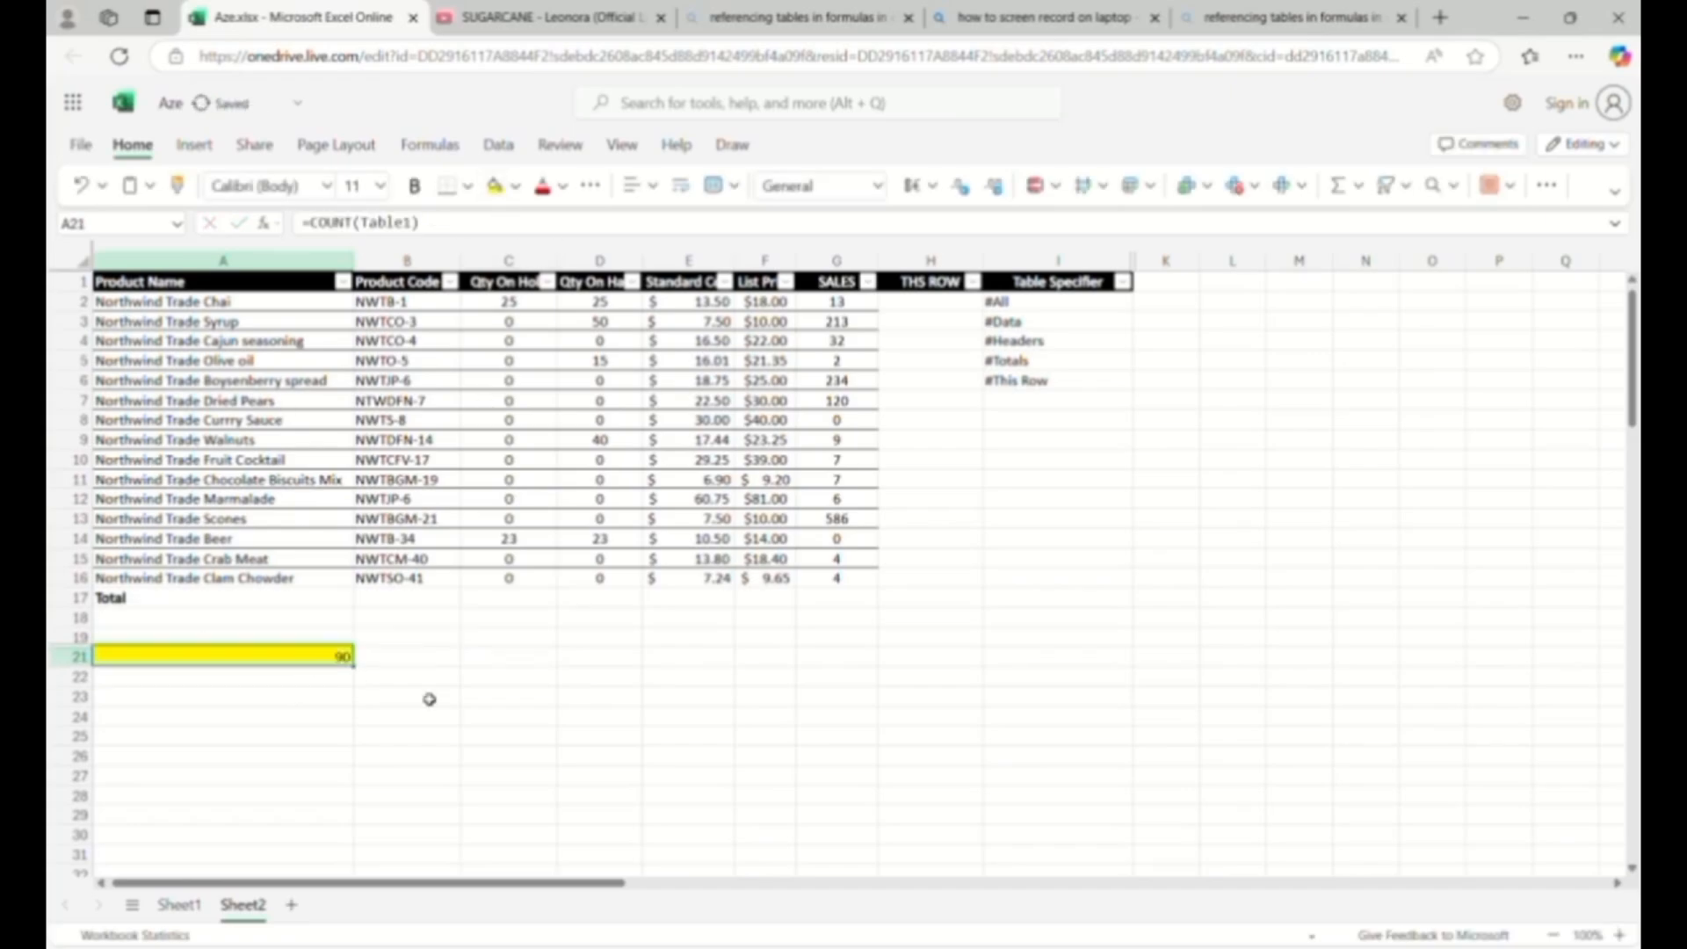
{"action": "left_click", "coordinate": [216, 639]}
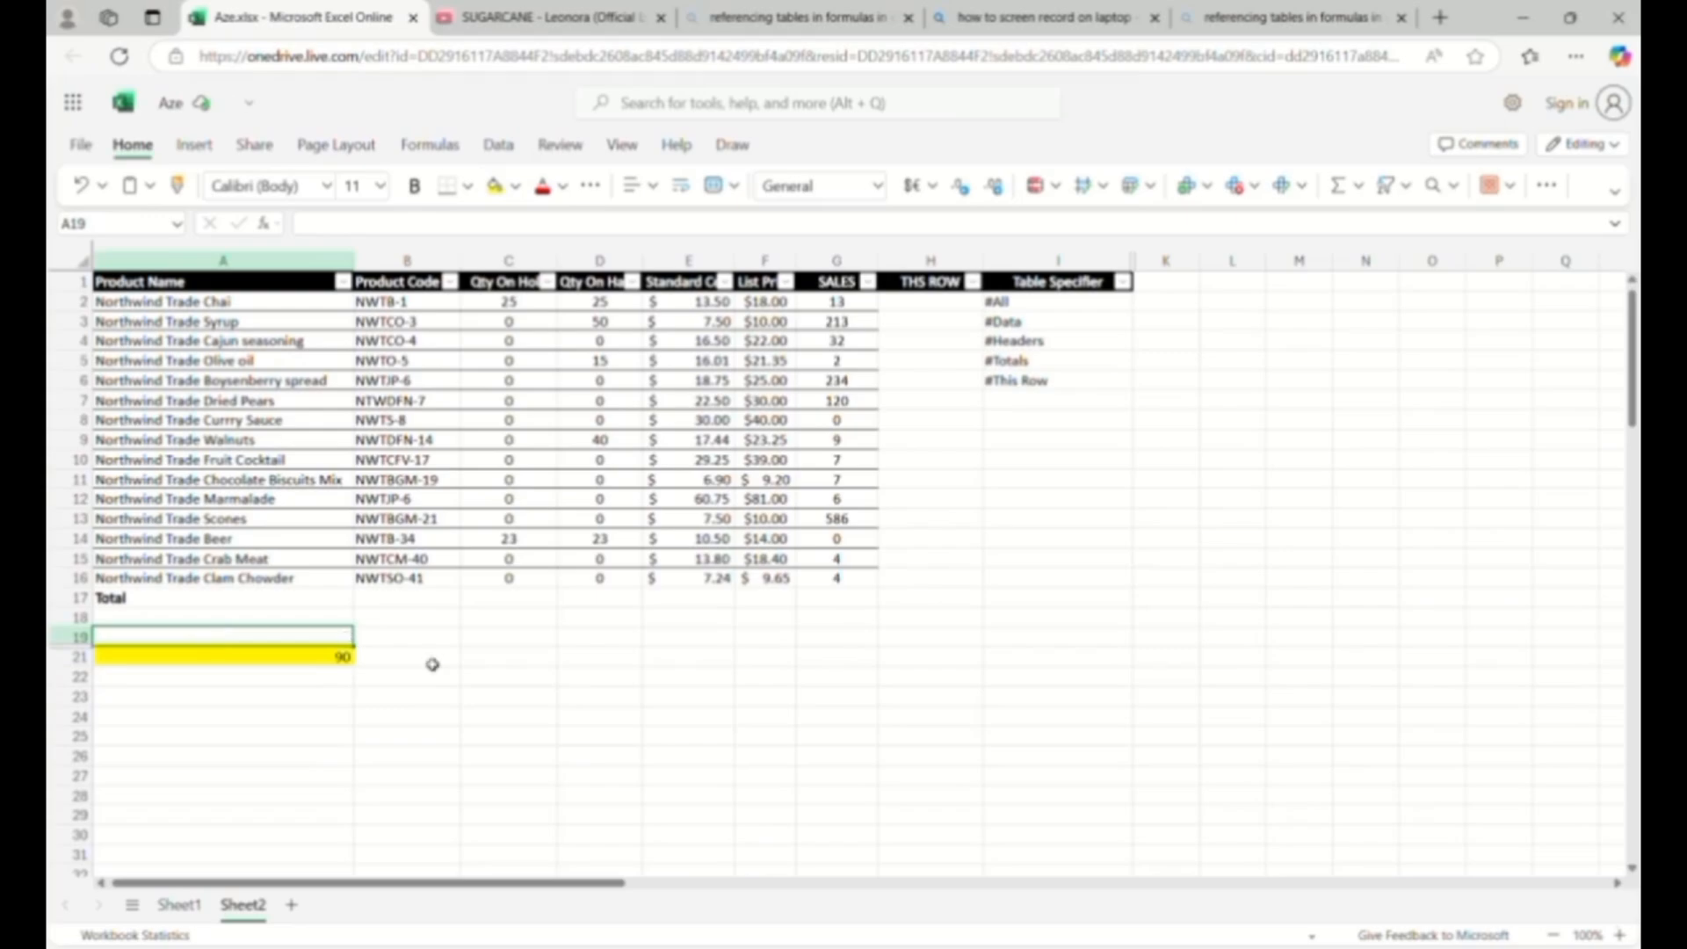
{"action": "left_click", "coordinate": [513, 606]}
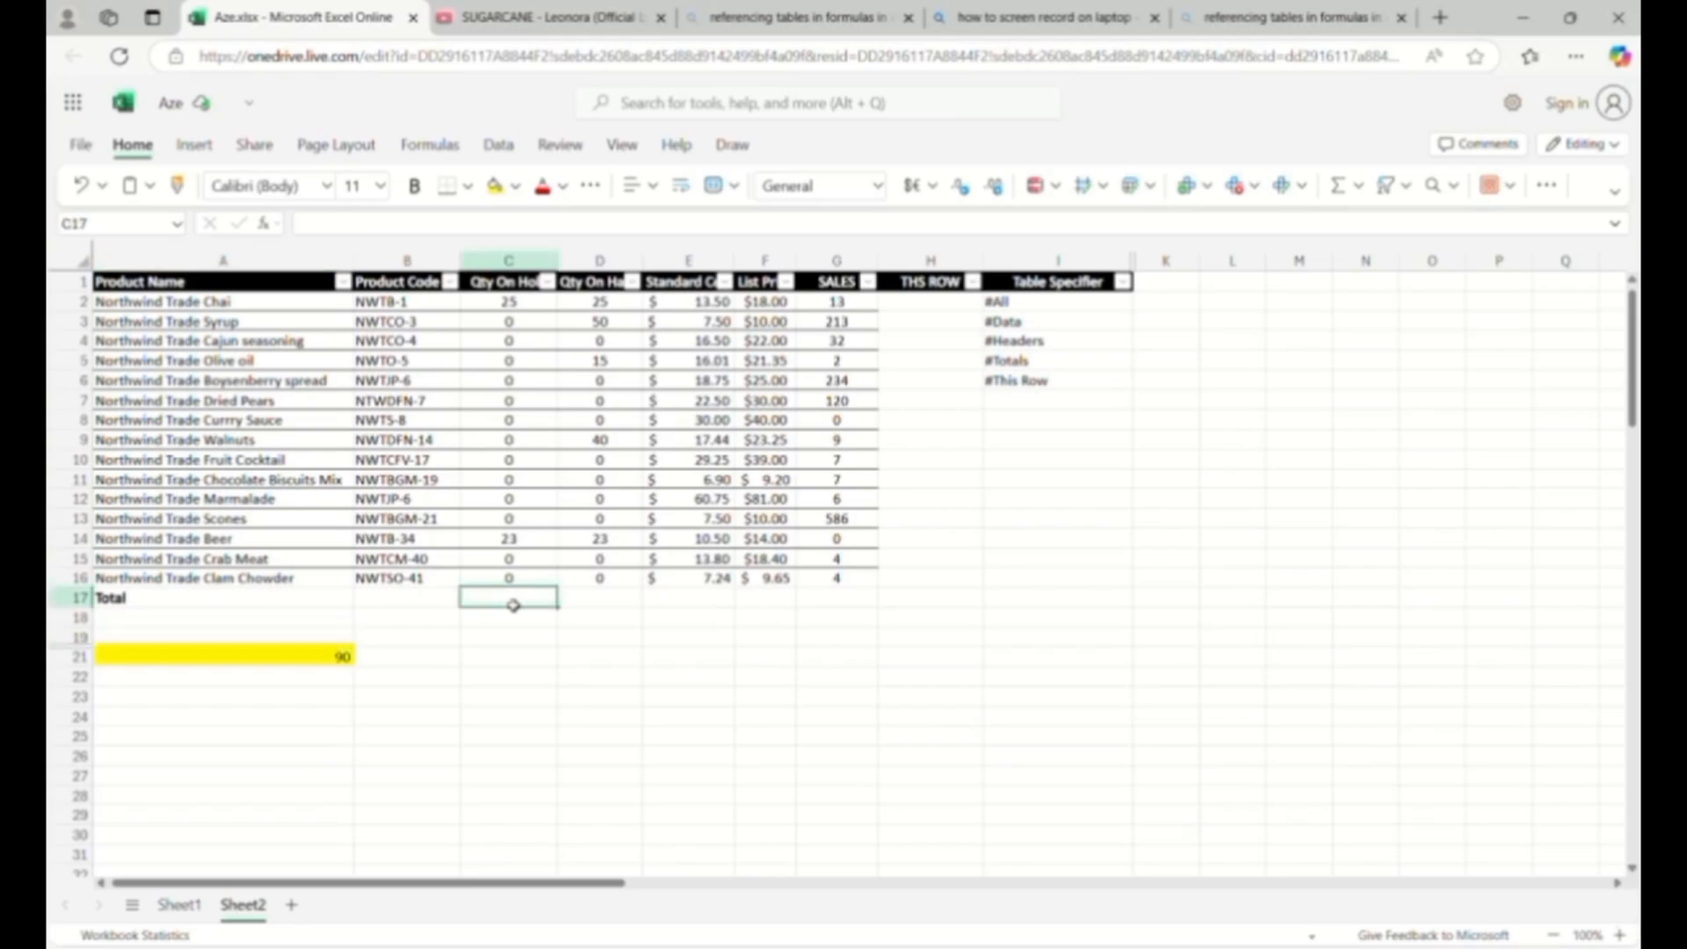
- Find the largest SALES value by entering =MAX(G2:G16) in the total row's cell G17
{"action": "left_click", "coordinate": [834, 599]}
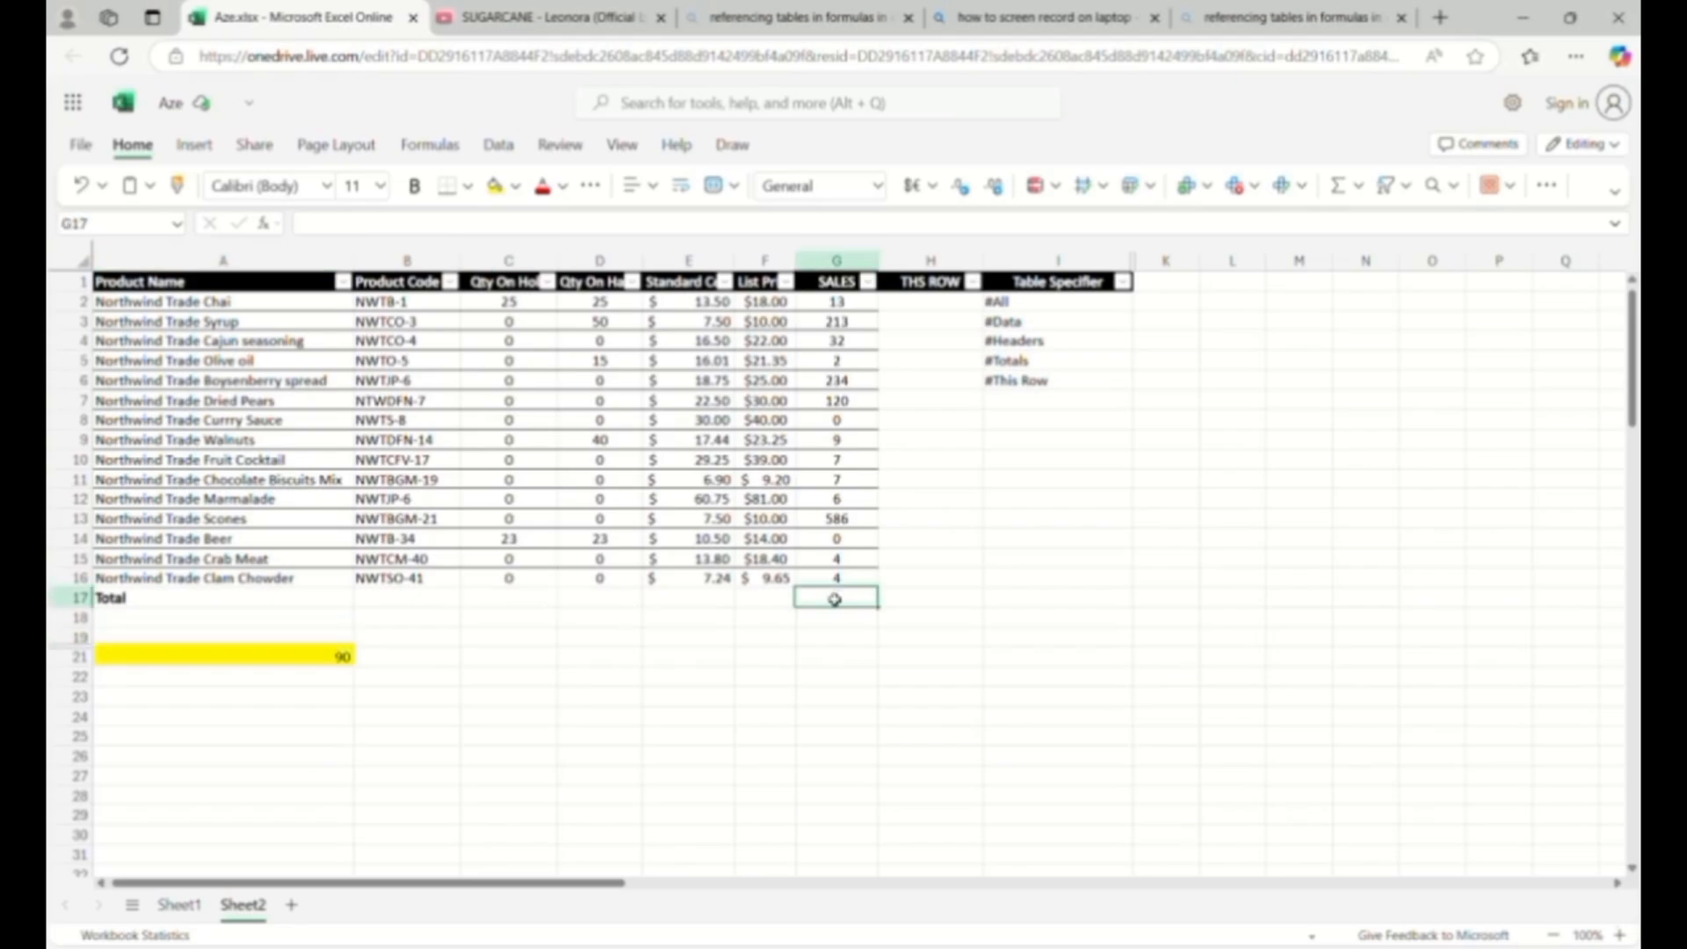
{"action": "type", "text": "="}
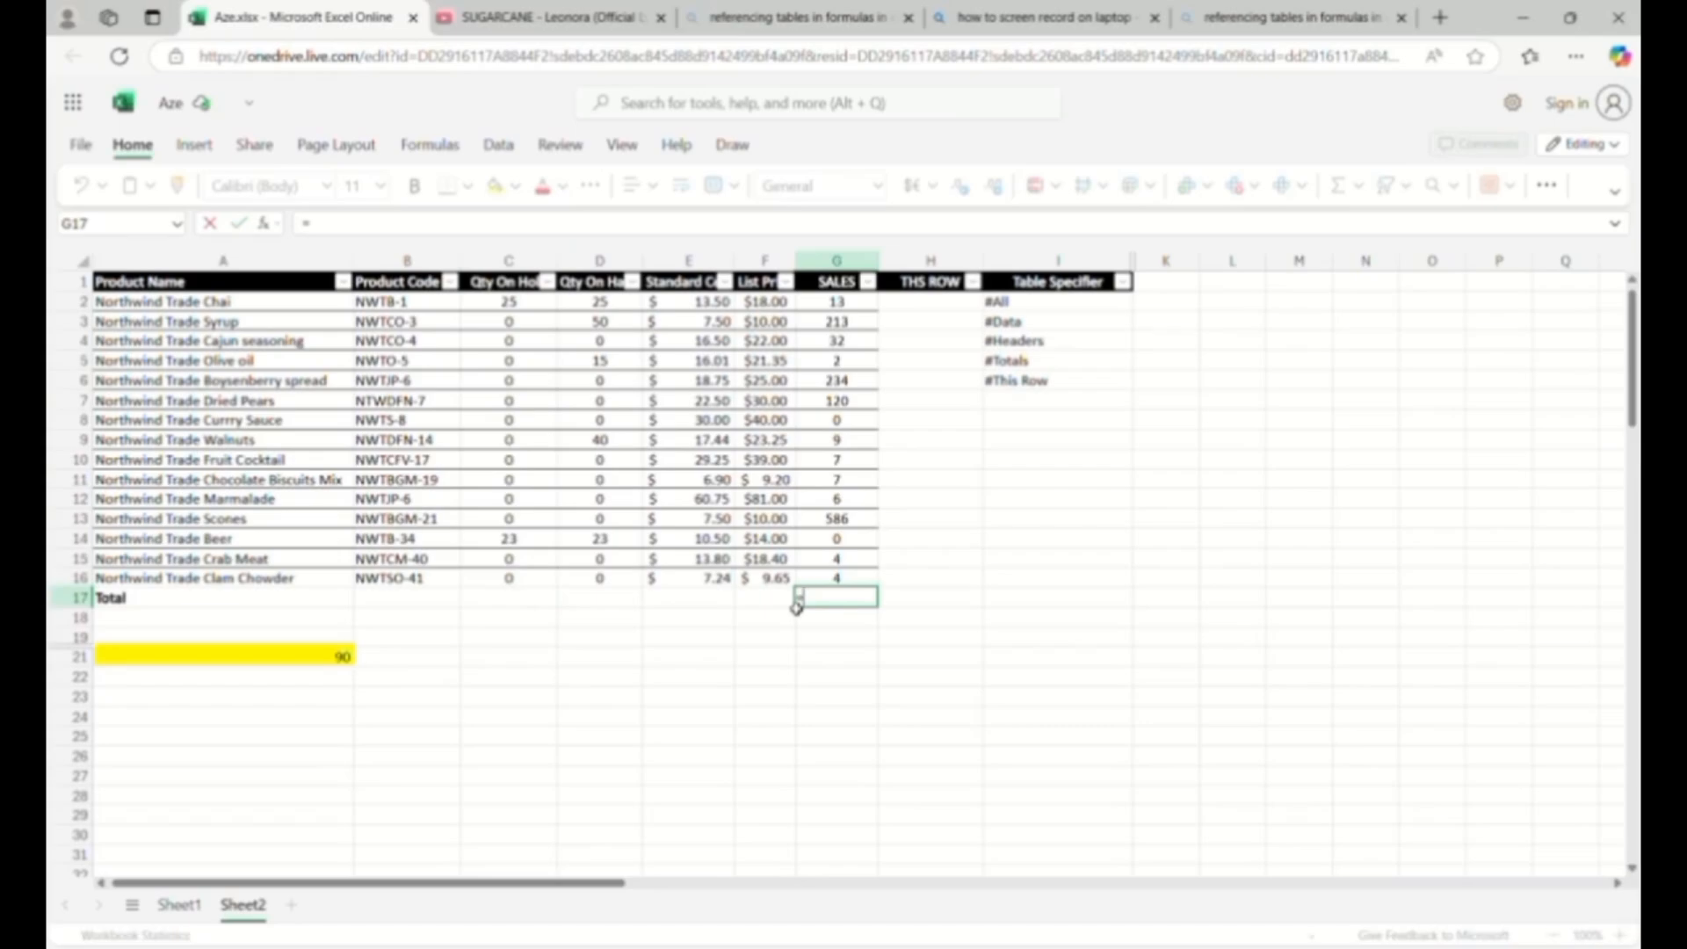
{"action": "type", "text": "MAX("}
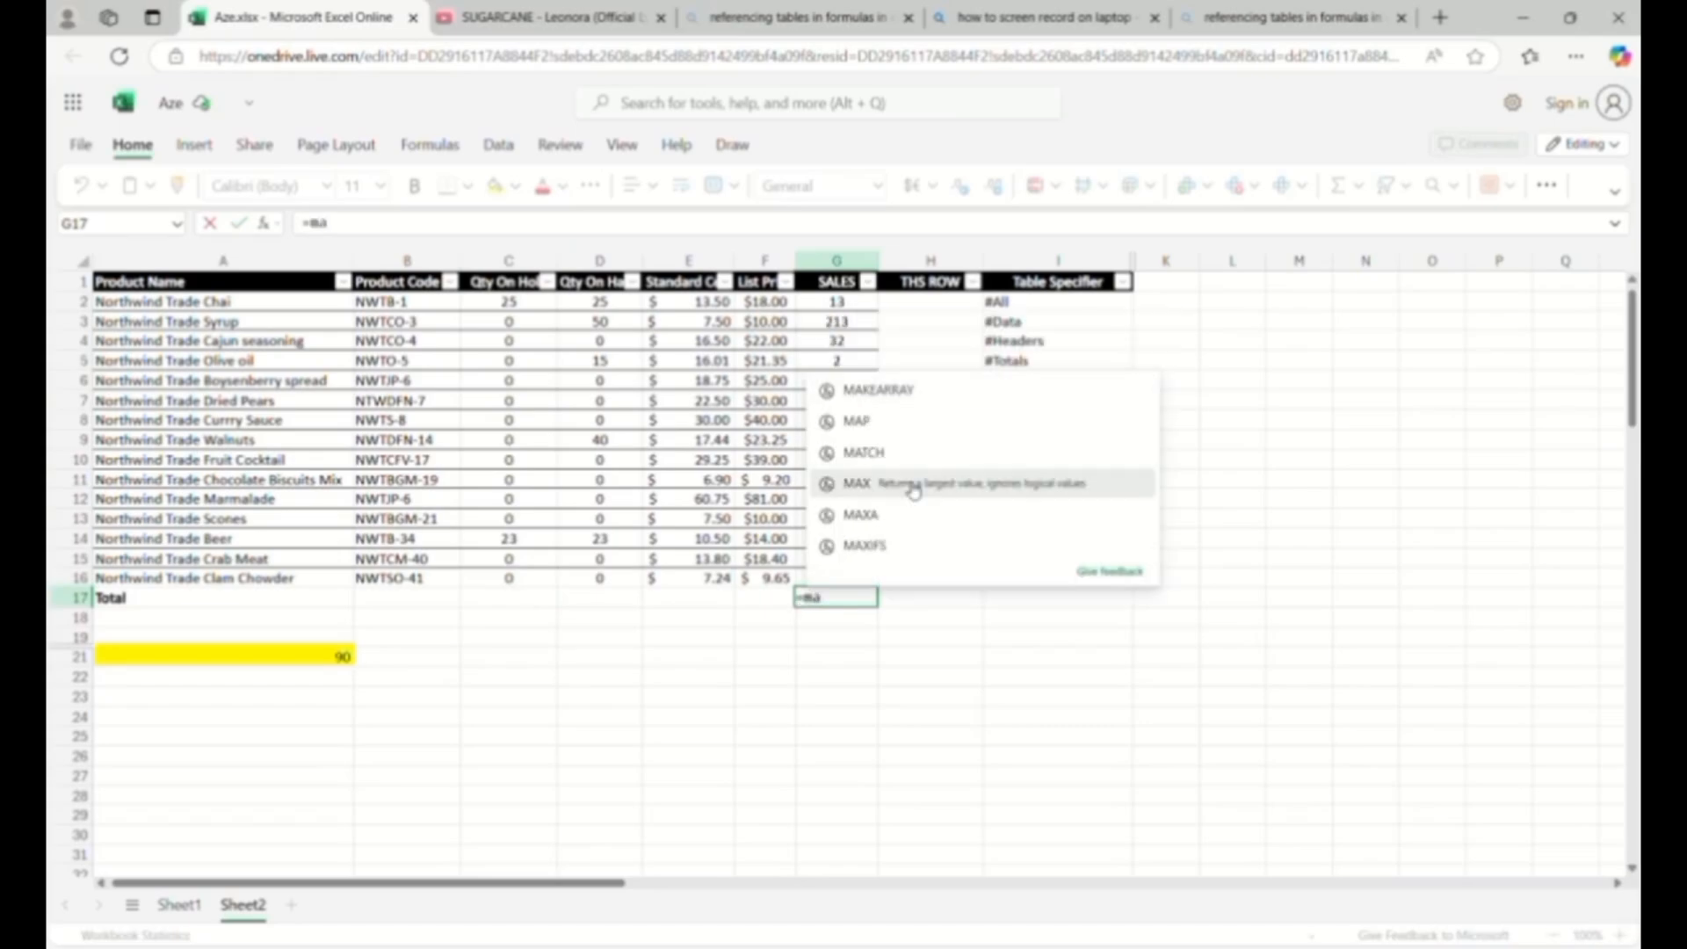
{"action": "left_click", "coordinate": [850, 322]}
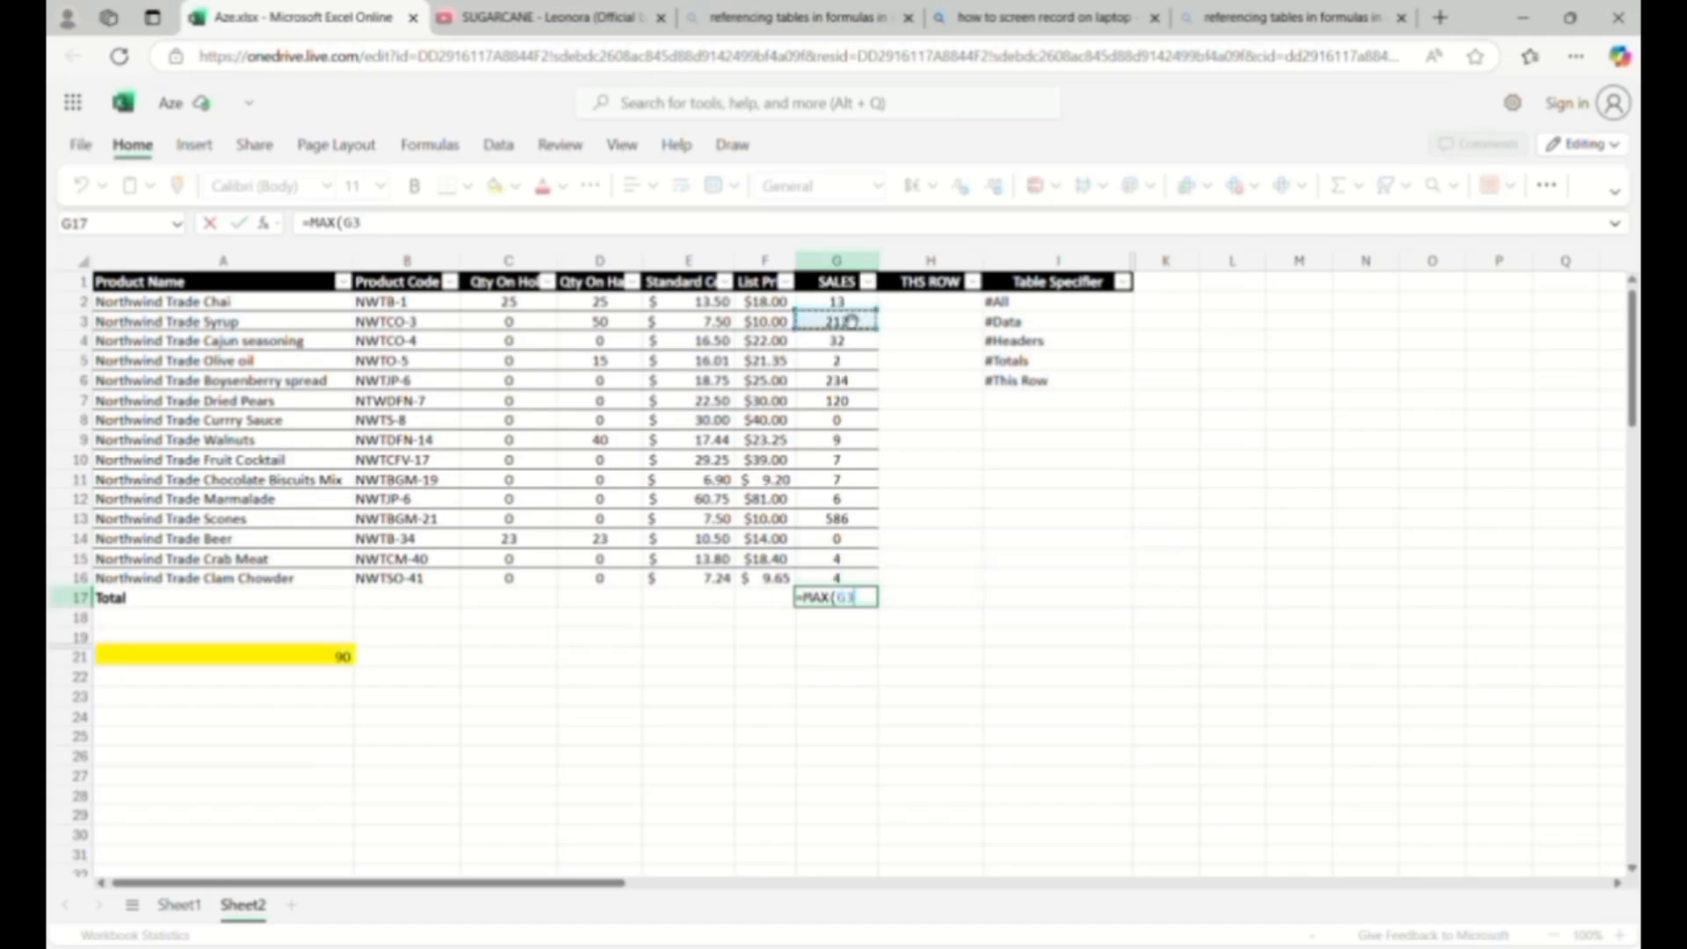
{"action": "left_click_drag", "start_coordinate": [851, 305], "coordinate": [886, 581]}
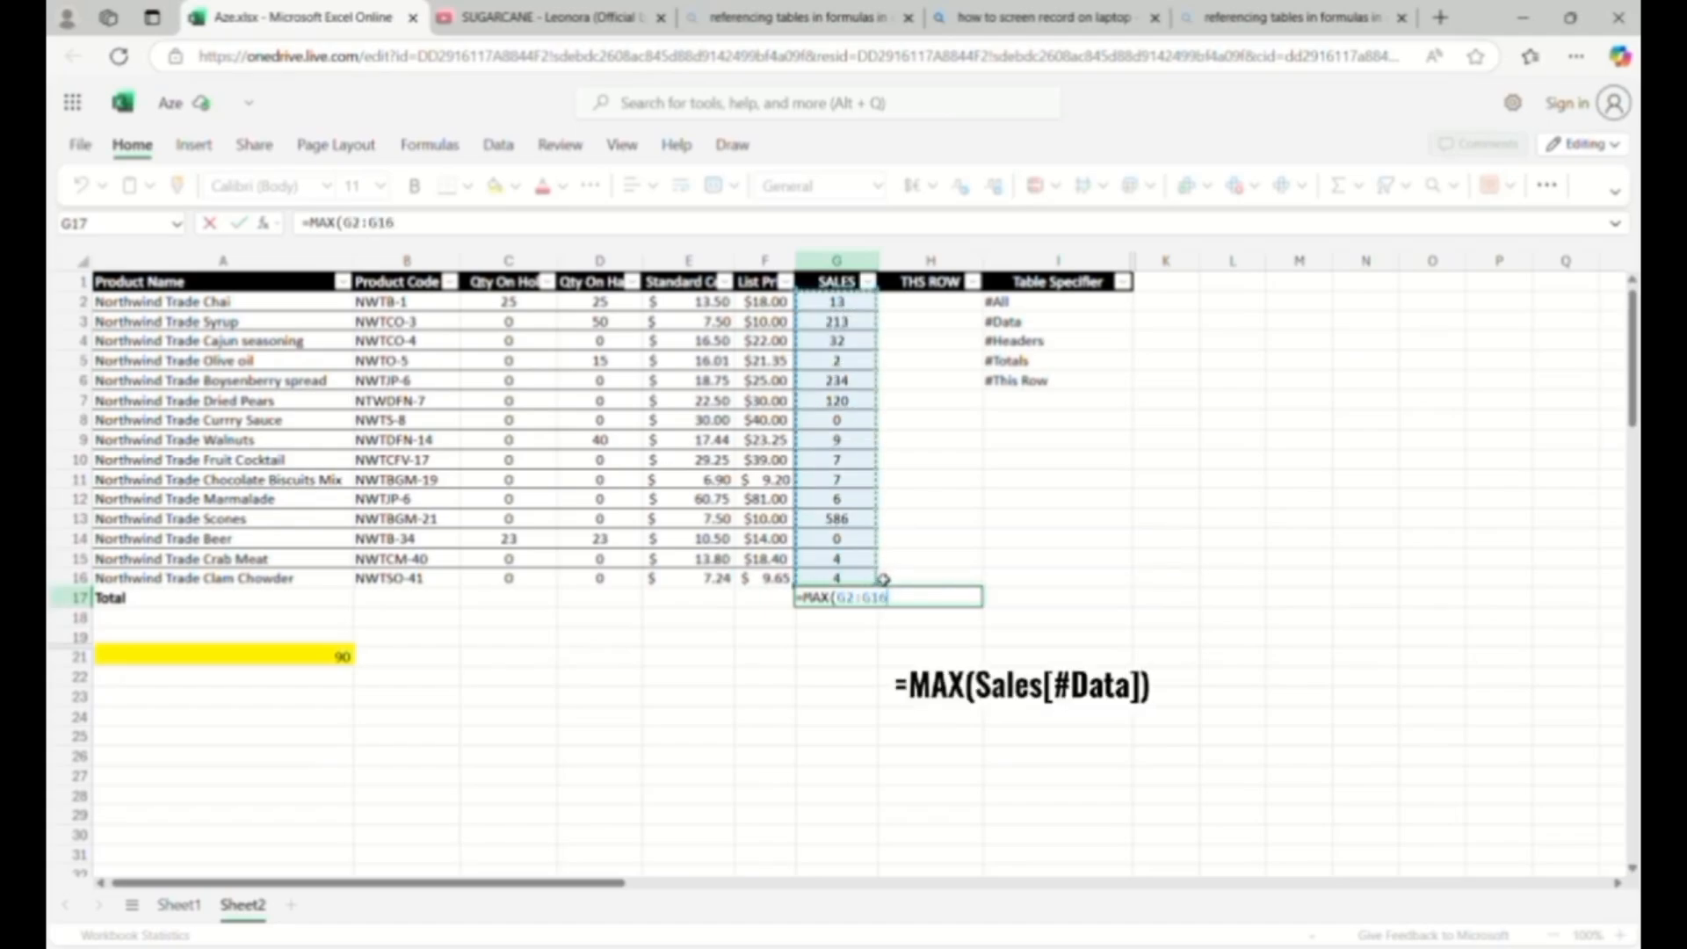
{"action": "type", "text": ")"}
{"action": "key", "text": "Return"}
- Fill the MAX result in cell G17 with light blue
{"action": "left_click", "coordinate": [866, 598]}
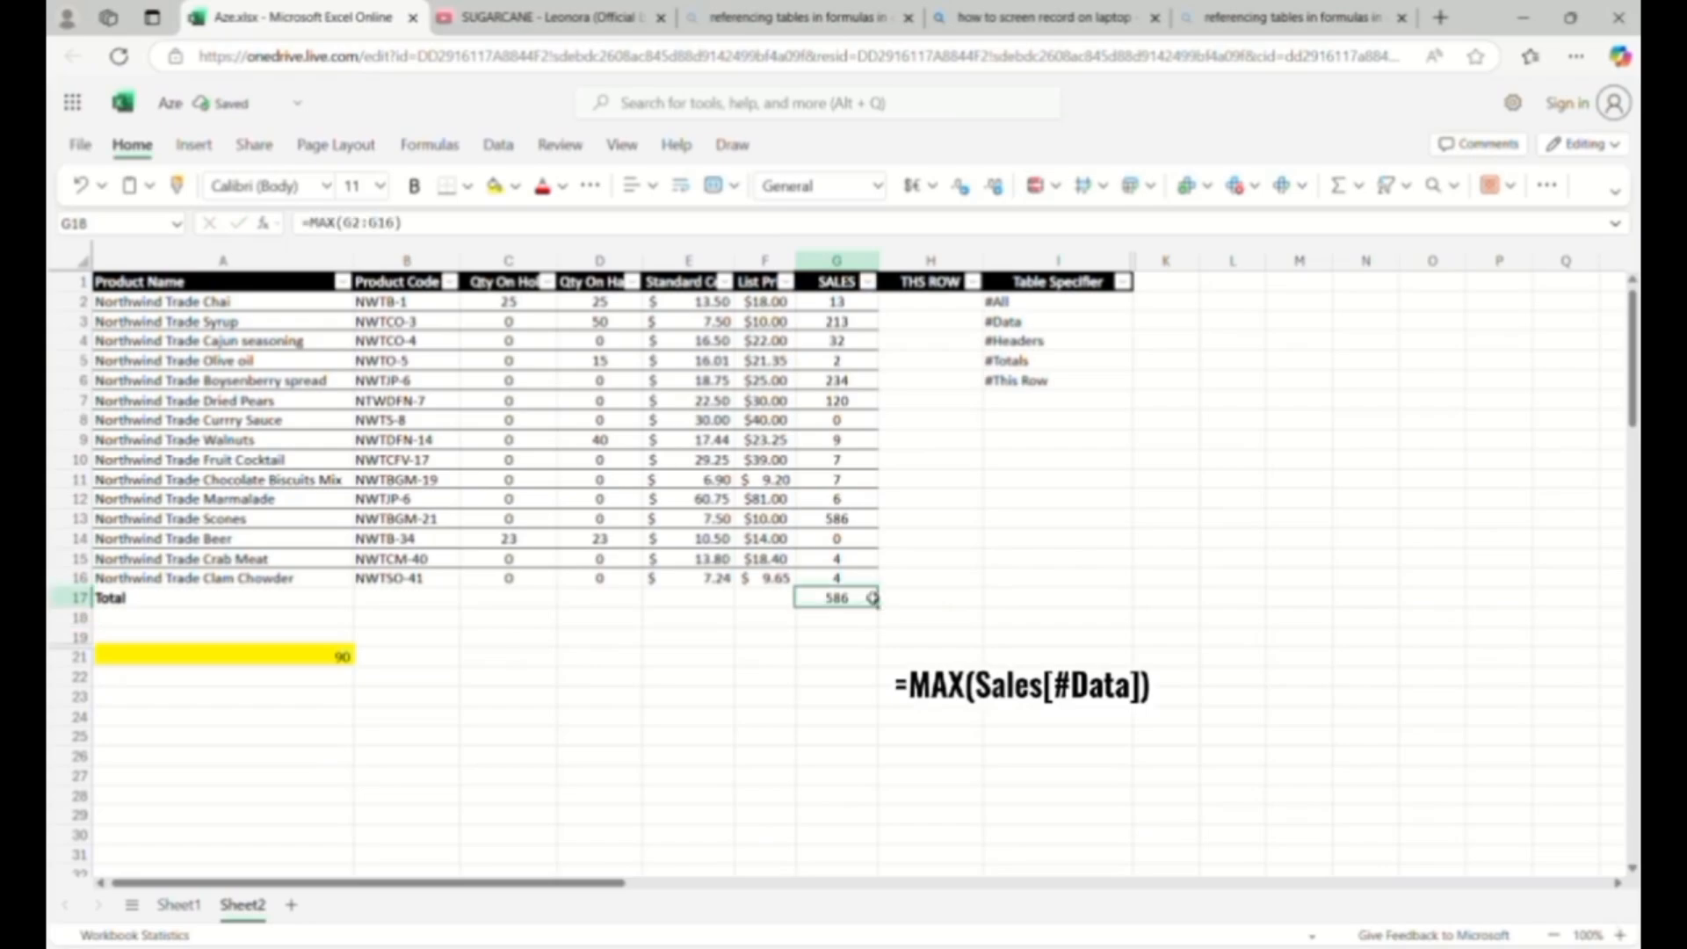
{"action": "left_click", "coordinate": [494, 186]}
{"action": "left_click", "coordinate": [518, 186]}
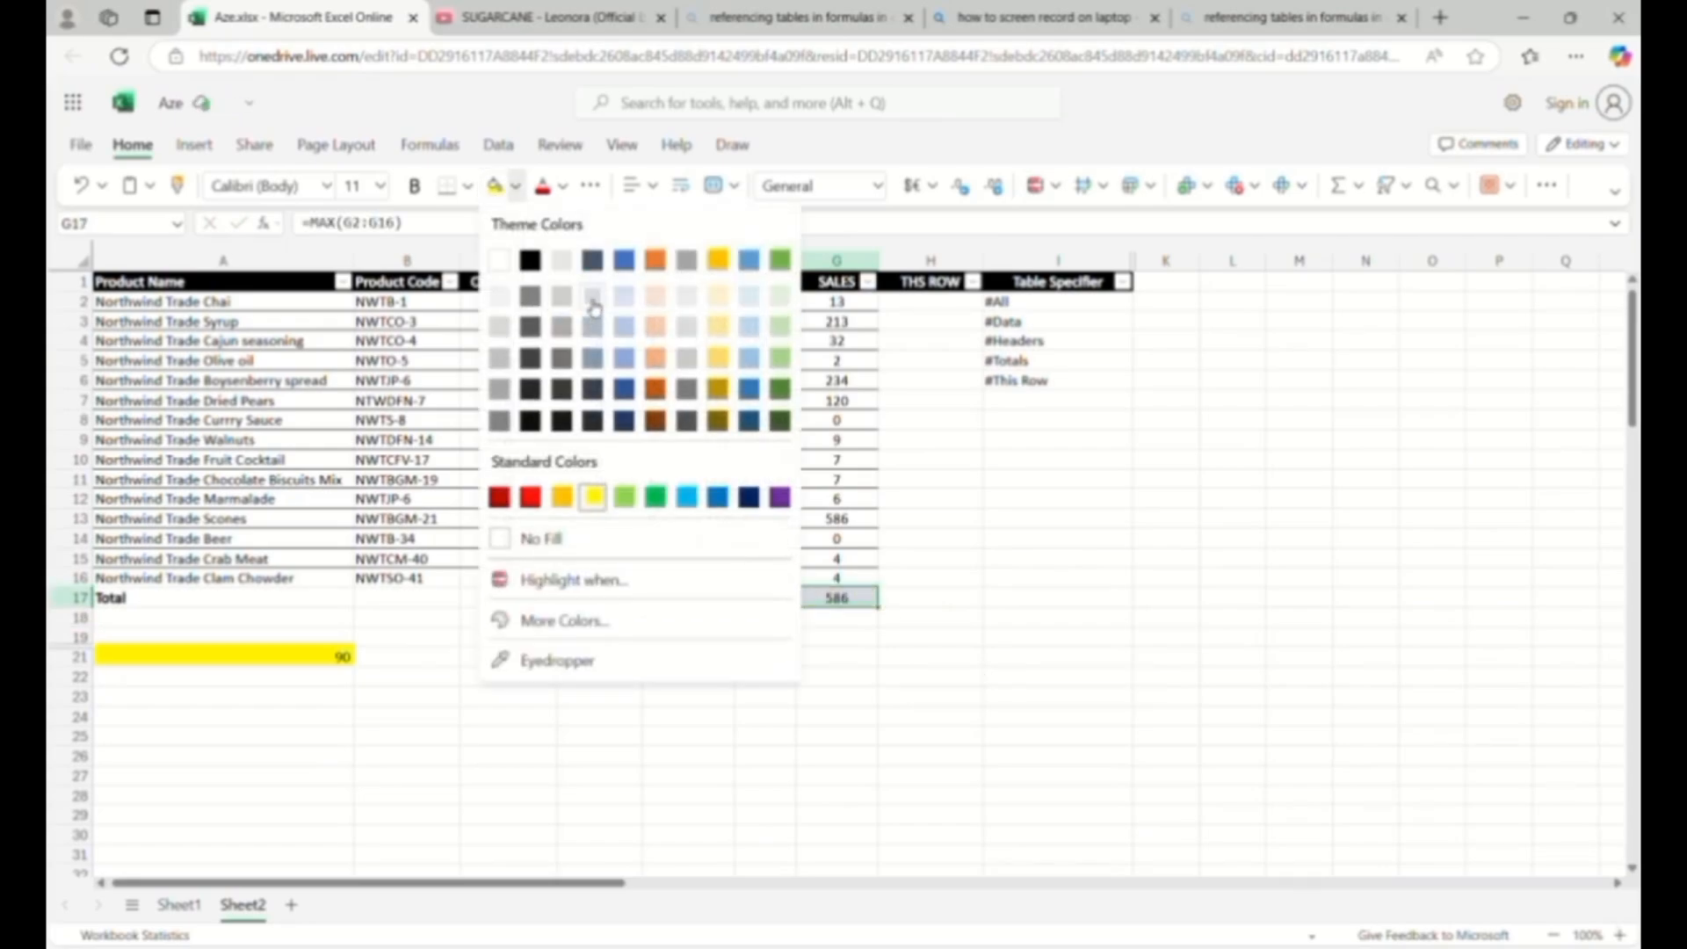
{"action": "left_click", "coordinate": [620, 300]}
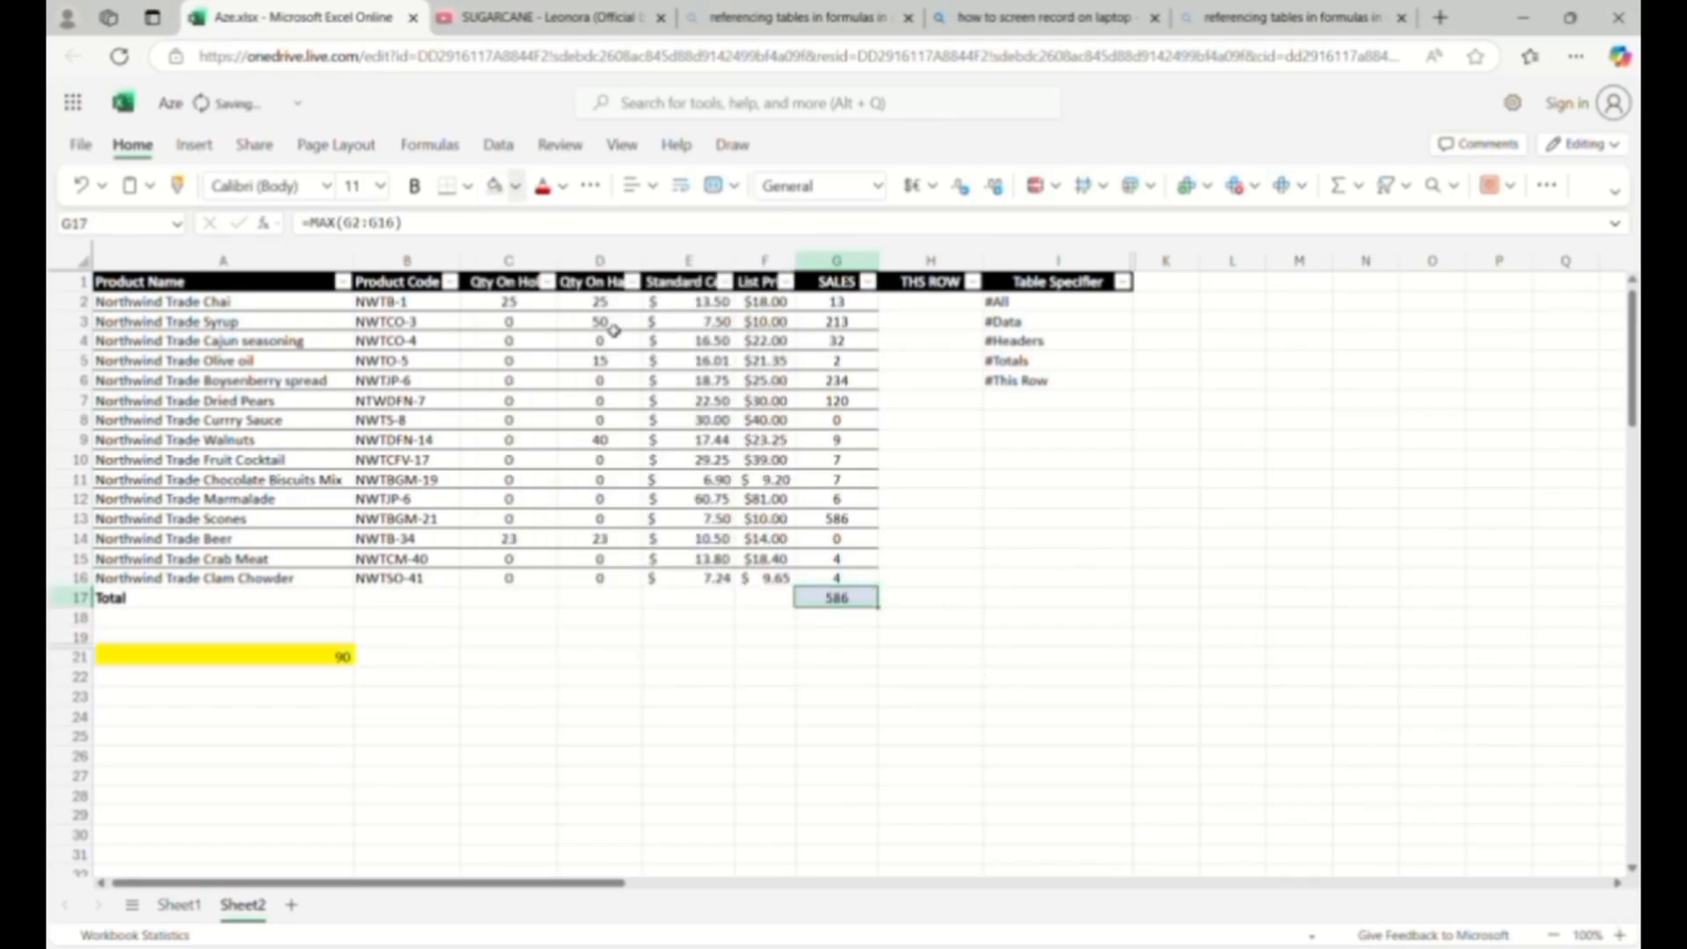
- Move the highlighted COUNT result from cell A21 to A18, directly below the Total row
{"action": "right_click", "coordinate": [267, 672]}
{"action": "left_click", "coordinate": [320, 139]}
{"action": "left_click", "coordinate": [290, 619]}
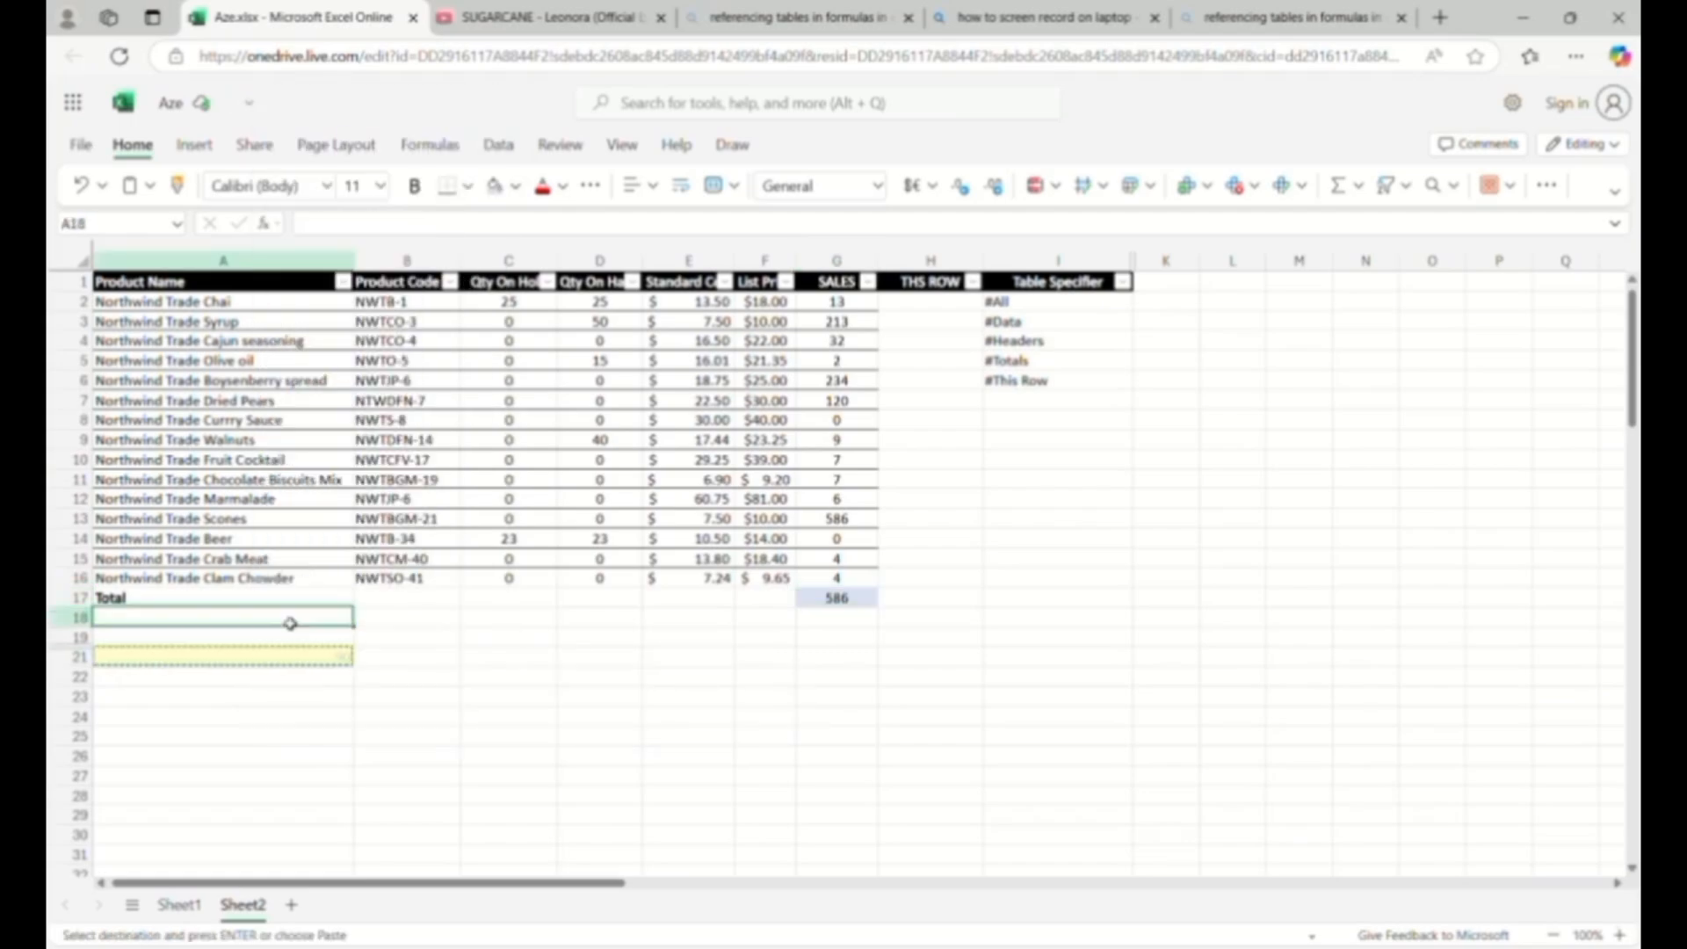
{"action": "right_click", "coordinate": [290, 622]}
{"action": "left_click", "coordinate": [214, 608]}
{"action": "right_click", "coordinate": [214, 615]}
{"action": "left_click", "coordinate": [246, 165]}
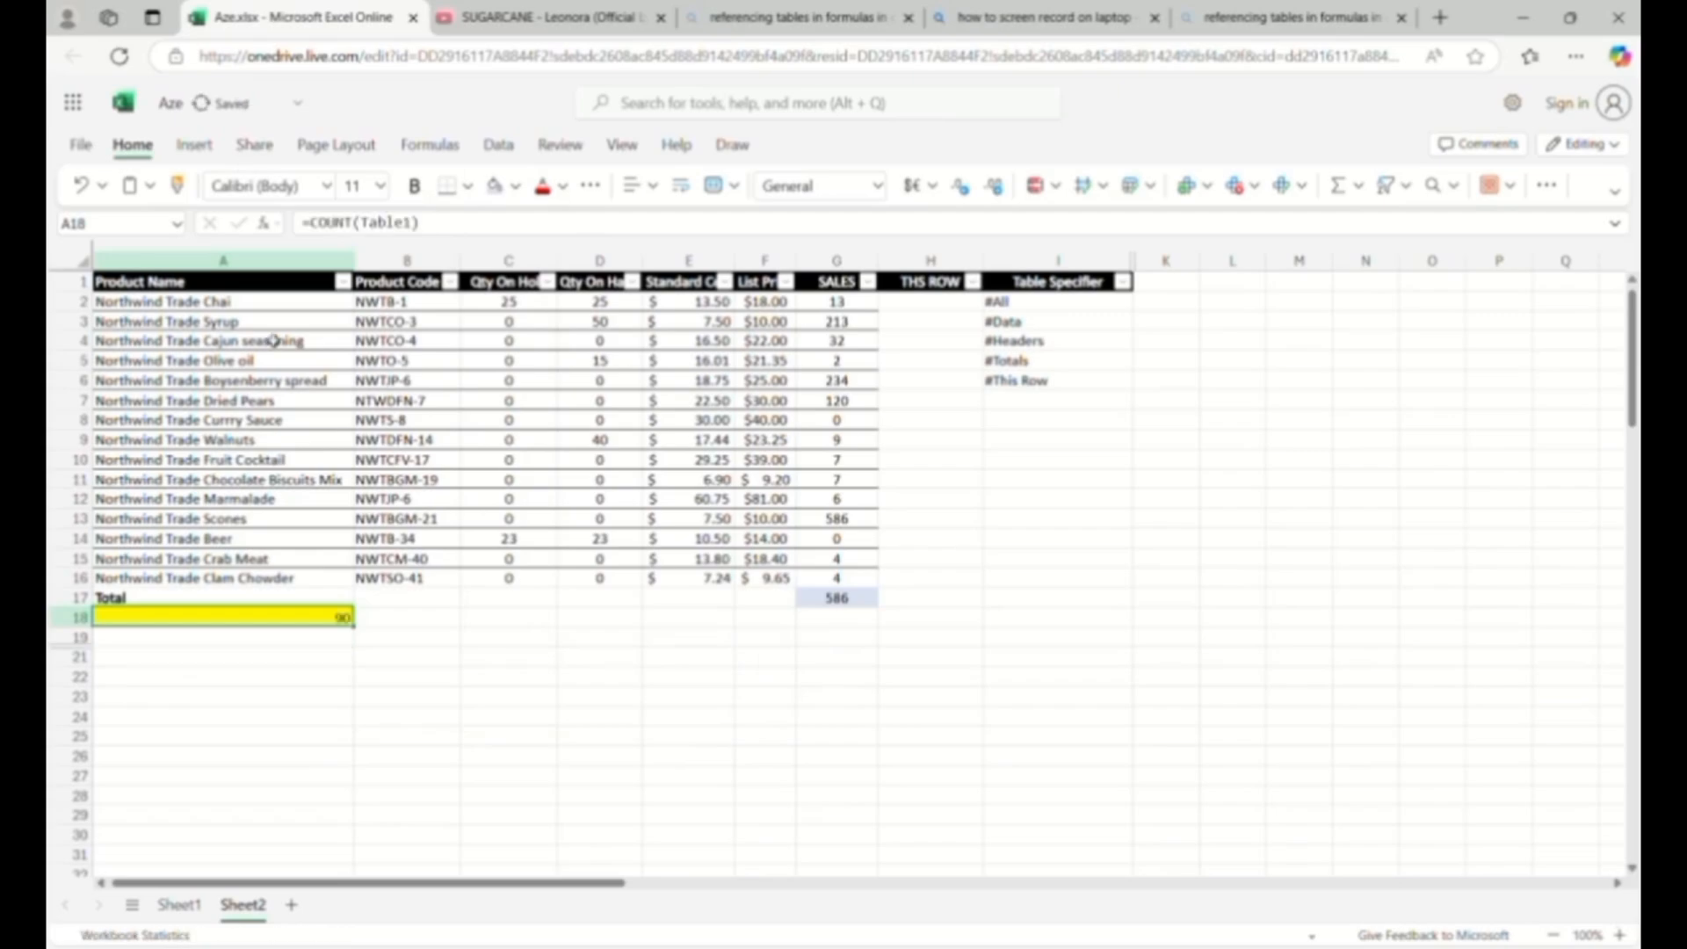
{"action": "left_click", "coordinate": [387, 718]}
{"action": "left_click", "coordinate": [600, 600]}
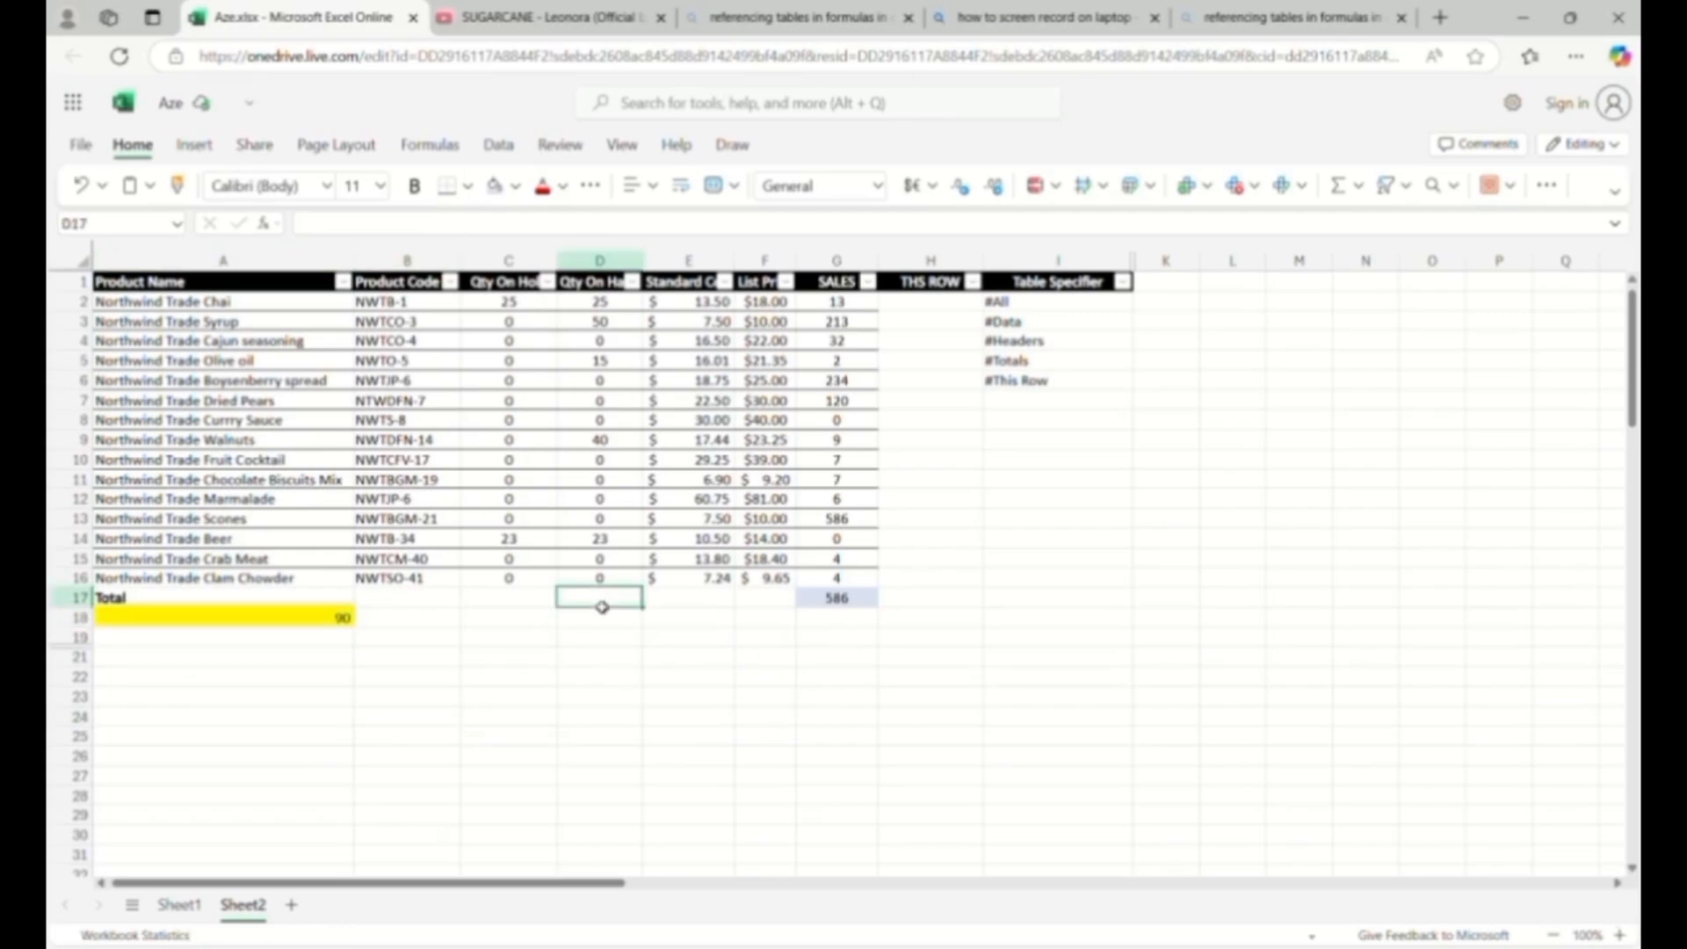
- Try widening columns A through I together, and undo the width change
{"action": "left_click", "coordinate": [1127, 260]}
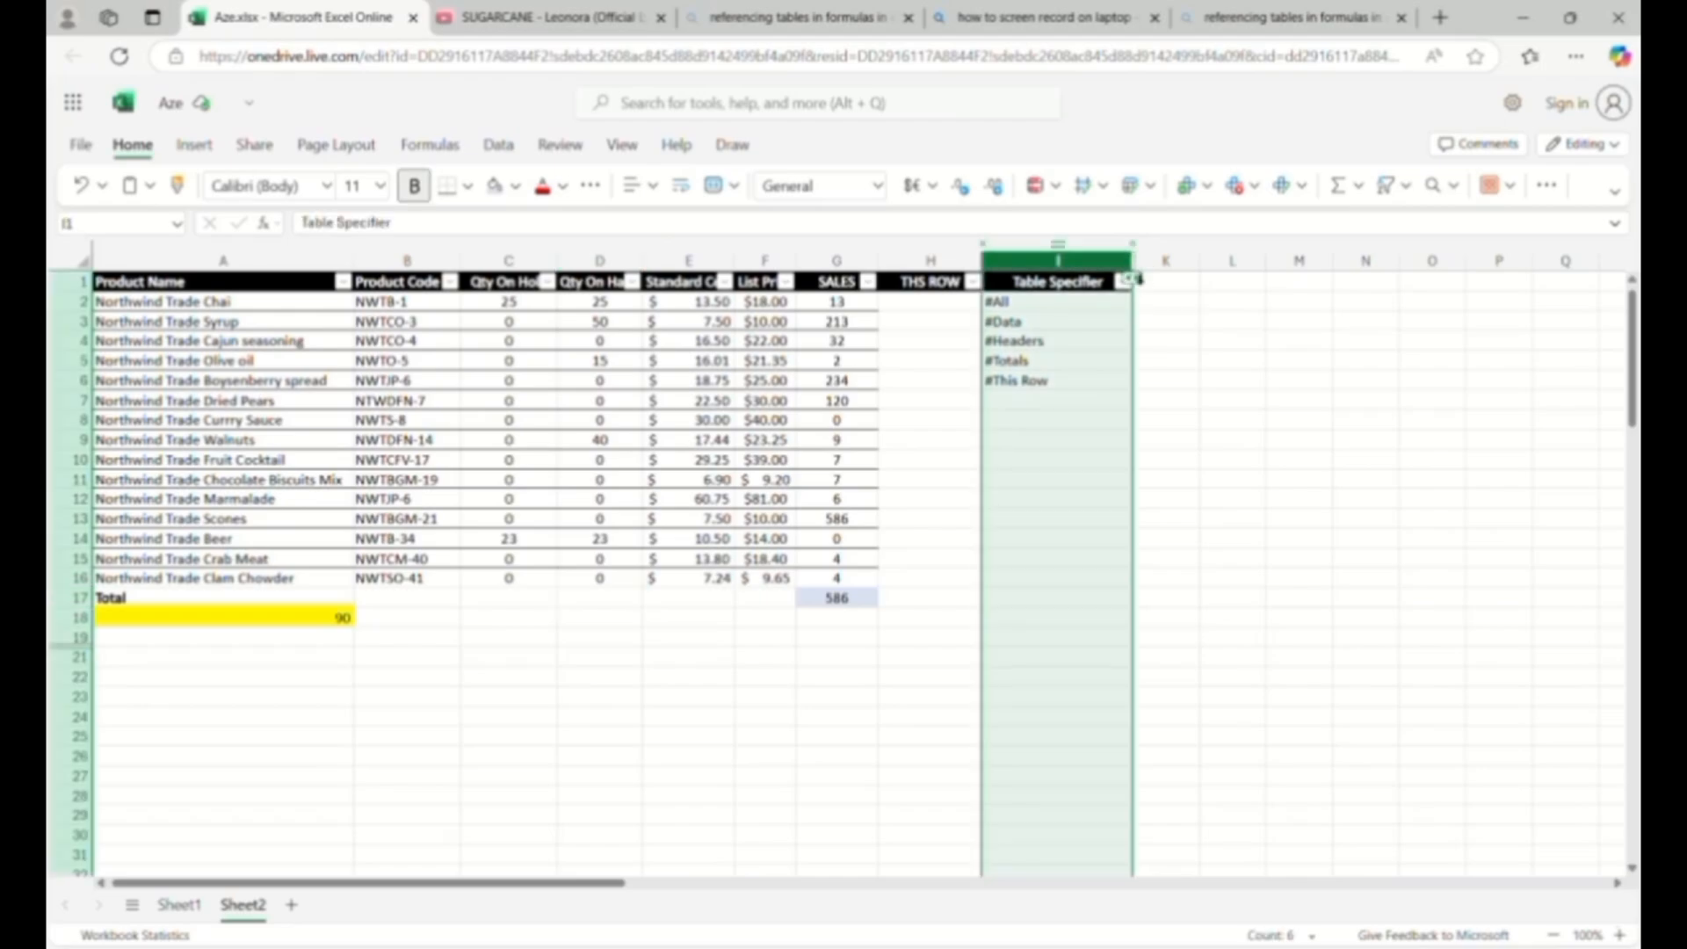
{"action": "left_click_drag", "start_coordinate": [175, 260], "coordinate": [1059, 413]}
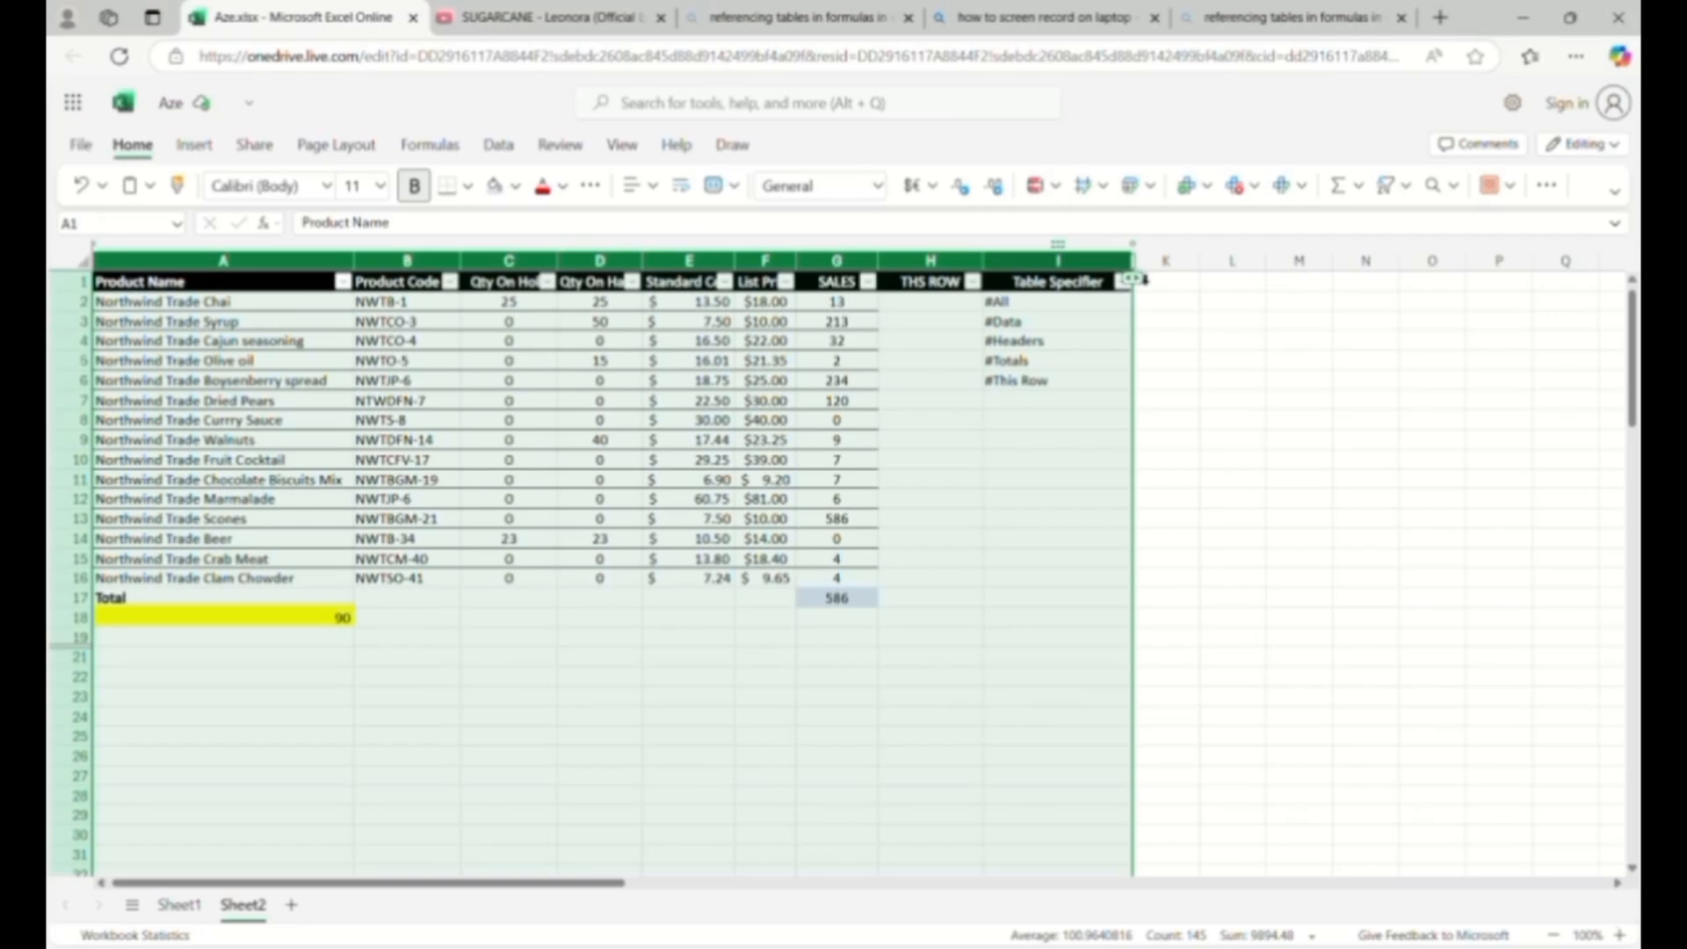
{"action": "left_click_drag", "start_coordinate": [1135, 278], "coordinate": [1269, 277]}
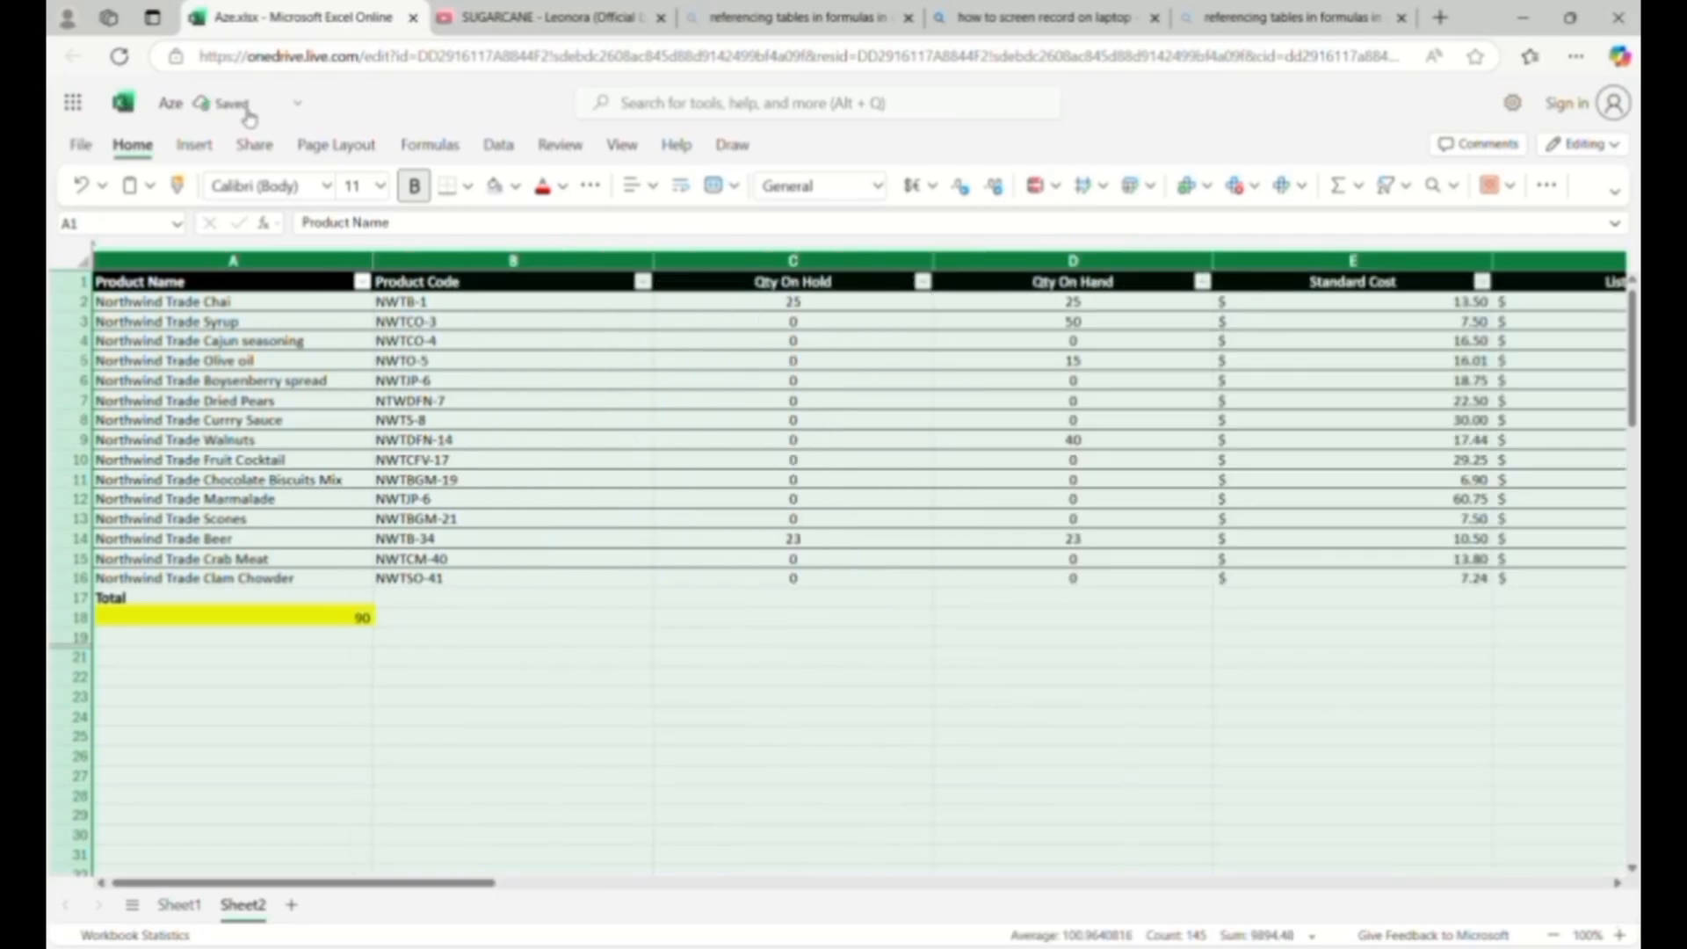
{"action": "left_click", "coordinate": [80, 185]}
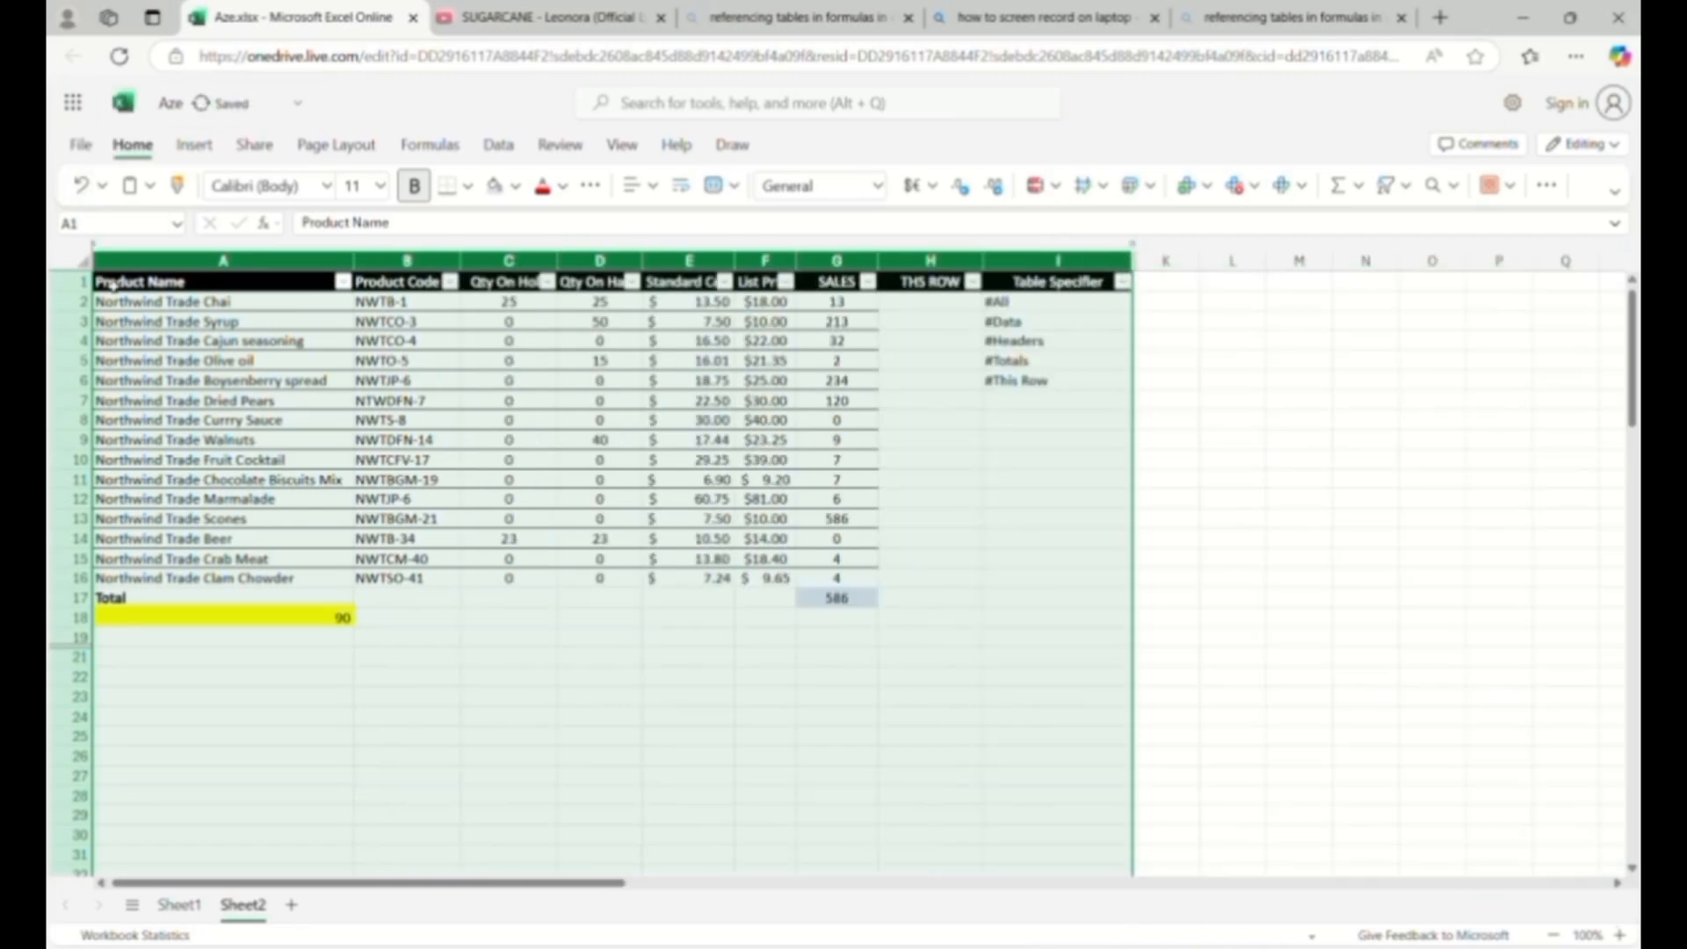
- Widen the Qty On Hold and Qty On Hand columns so their full headers fit
{"action": "left_click", "coordinate": [872, 460]}
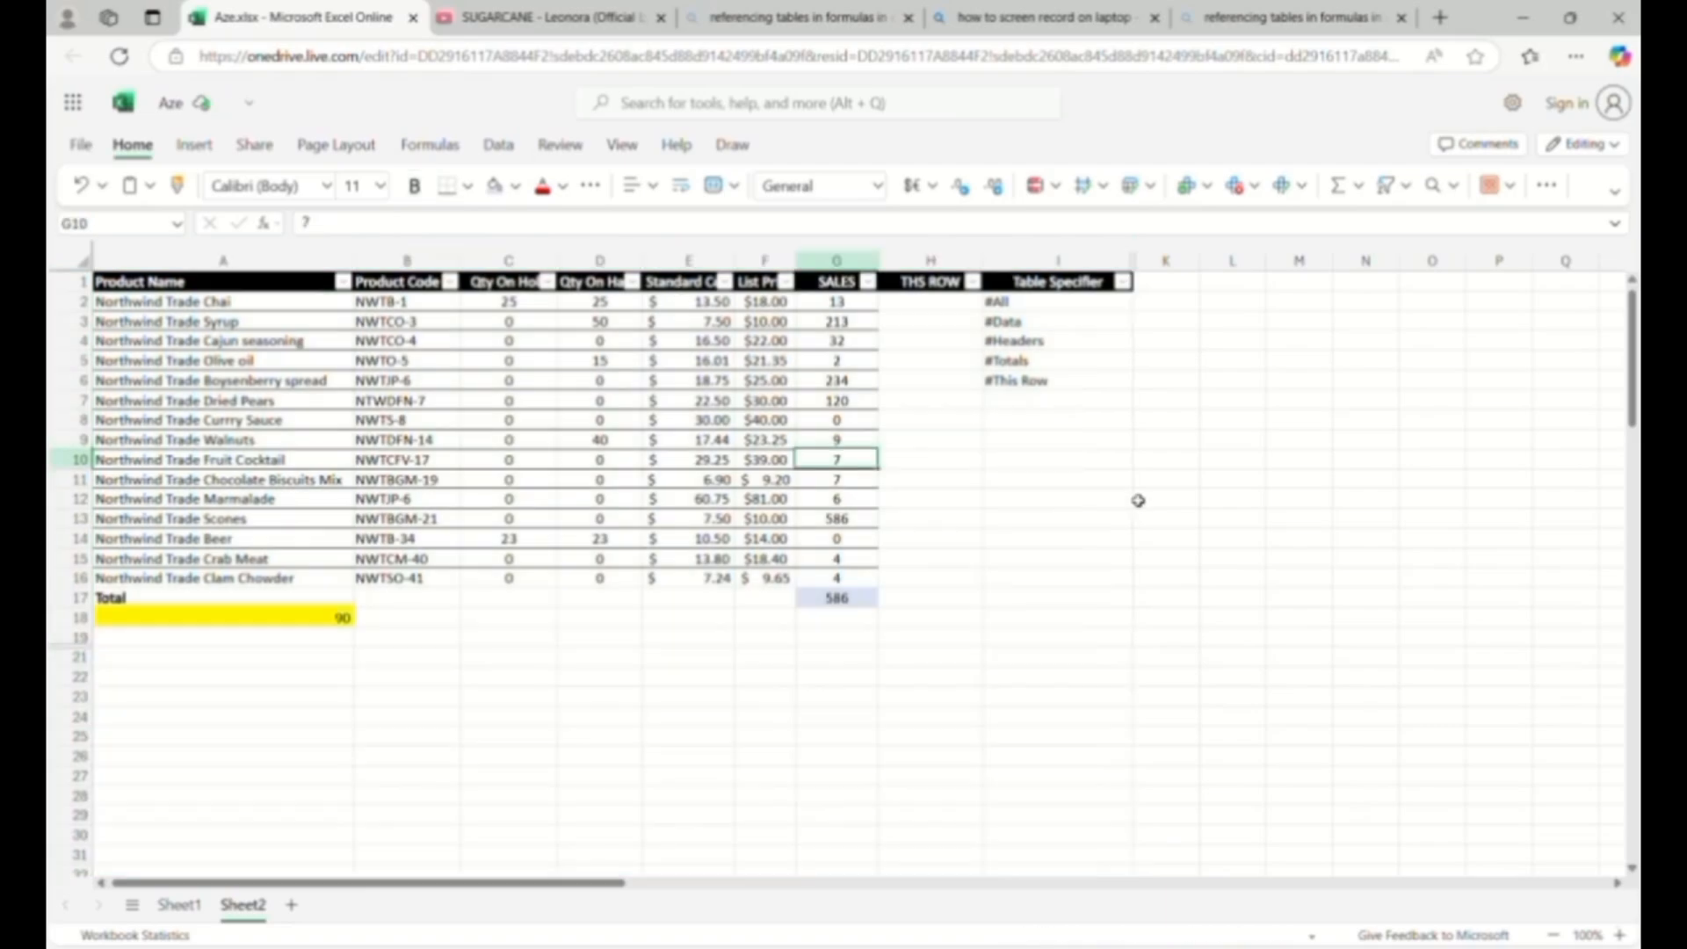
{"action": "left_click_drag", "start_coordinate": [570, 260], "coordinate": [721, 261]}
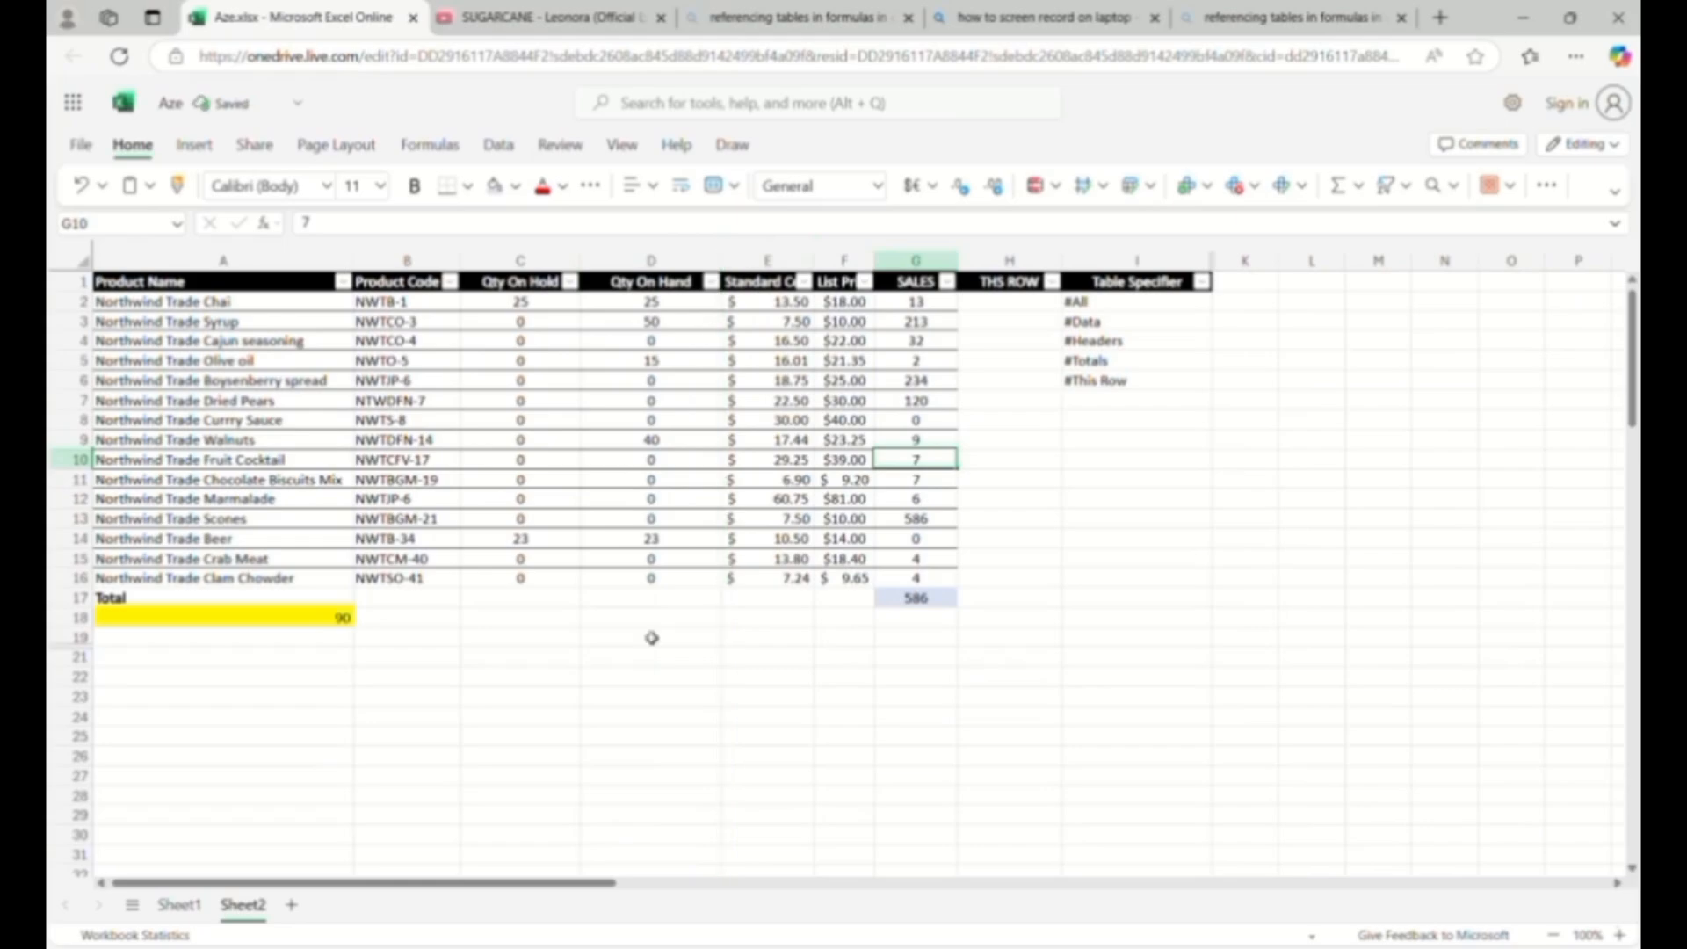
- Enter the formula =SUM(D2:D15) in cell D17, the Total row of the Qty On Hand column
{"action": "left_click", "coordinate": [648, 599]}
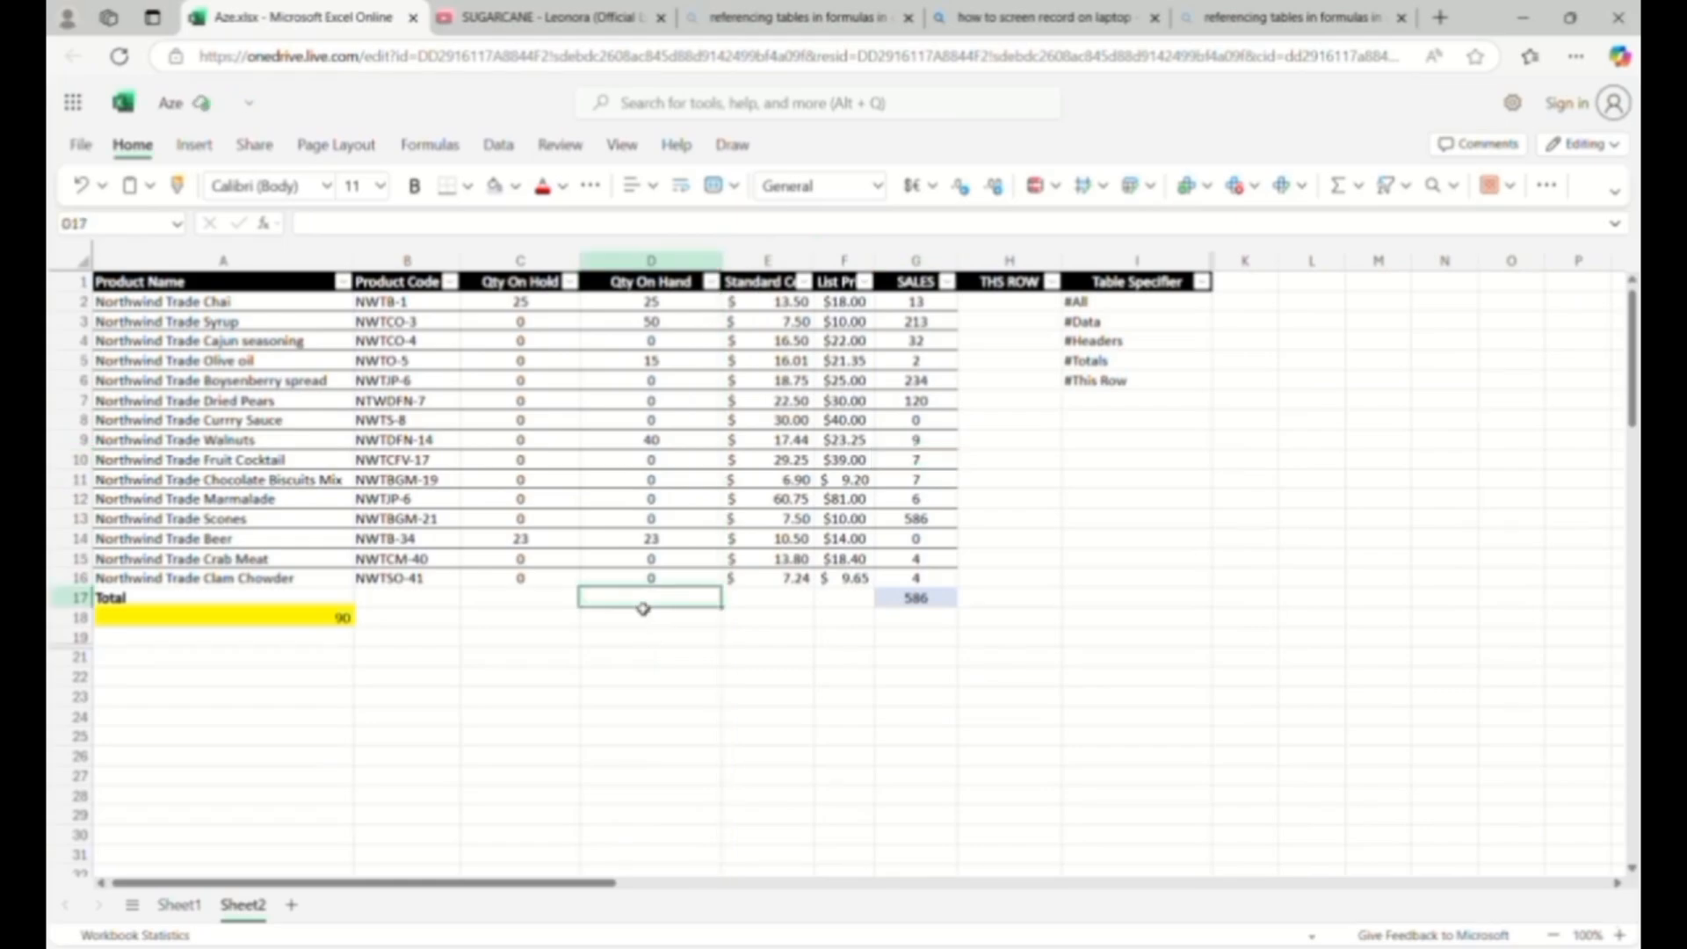
{"action": "type", "text": "="}
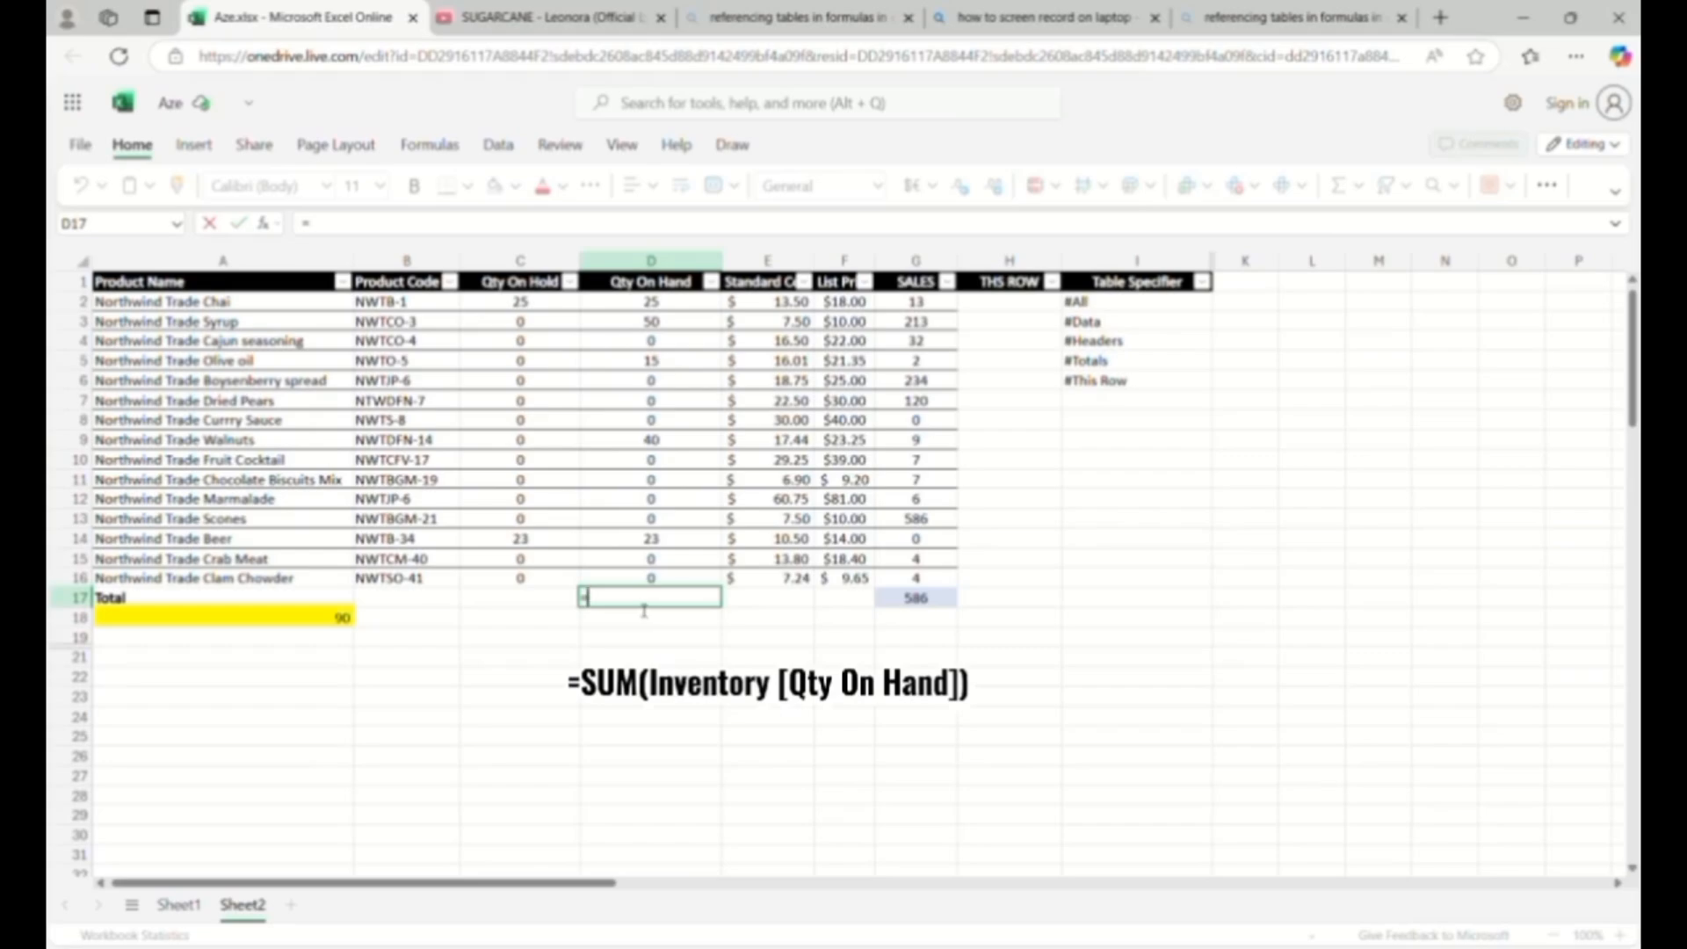
{"action": "type", "text": "sum"}
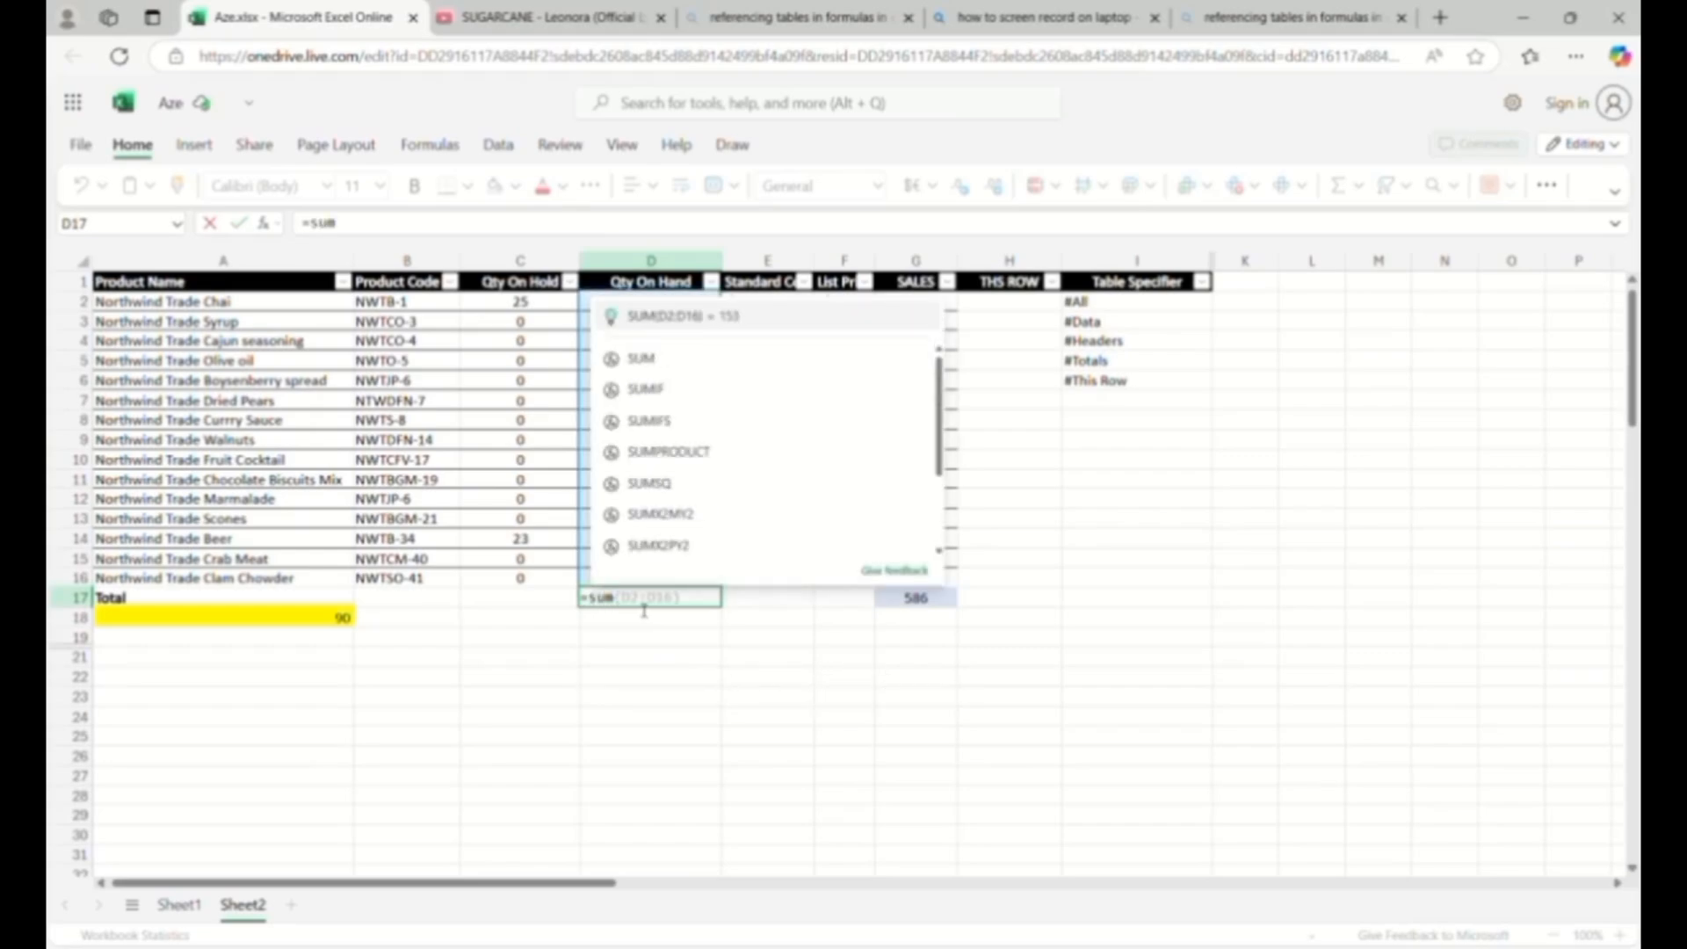
{"action": "left_click", "coordinate": [743, 362]}
{"action": "left_click_drag", "start_coordinate": [680, 306], "coordinate": [674, 564]}
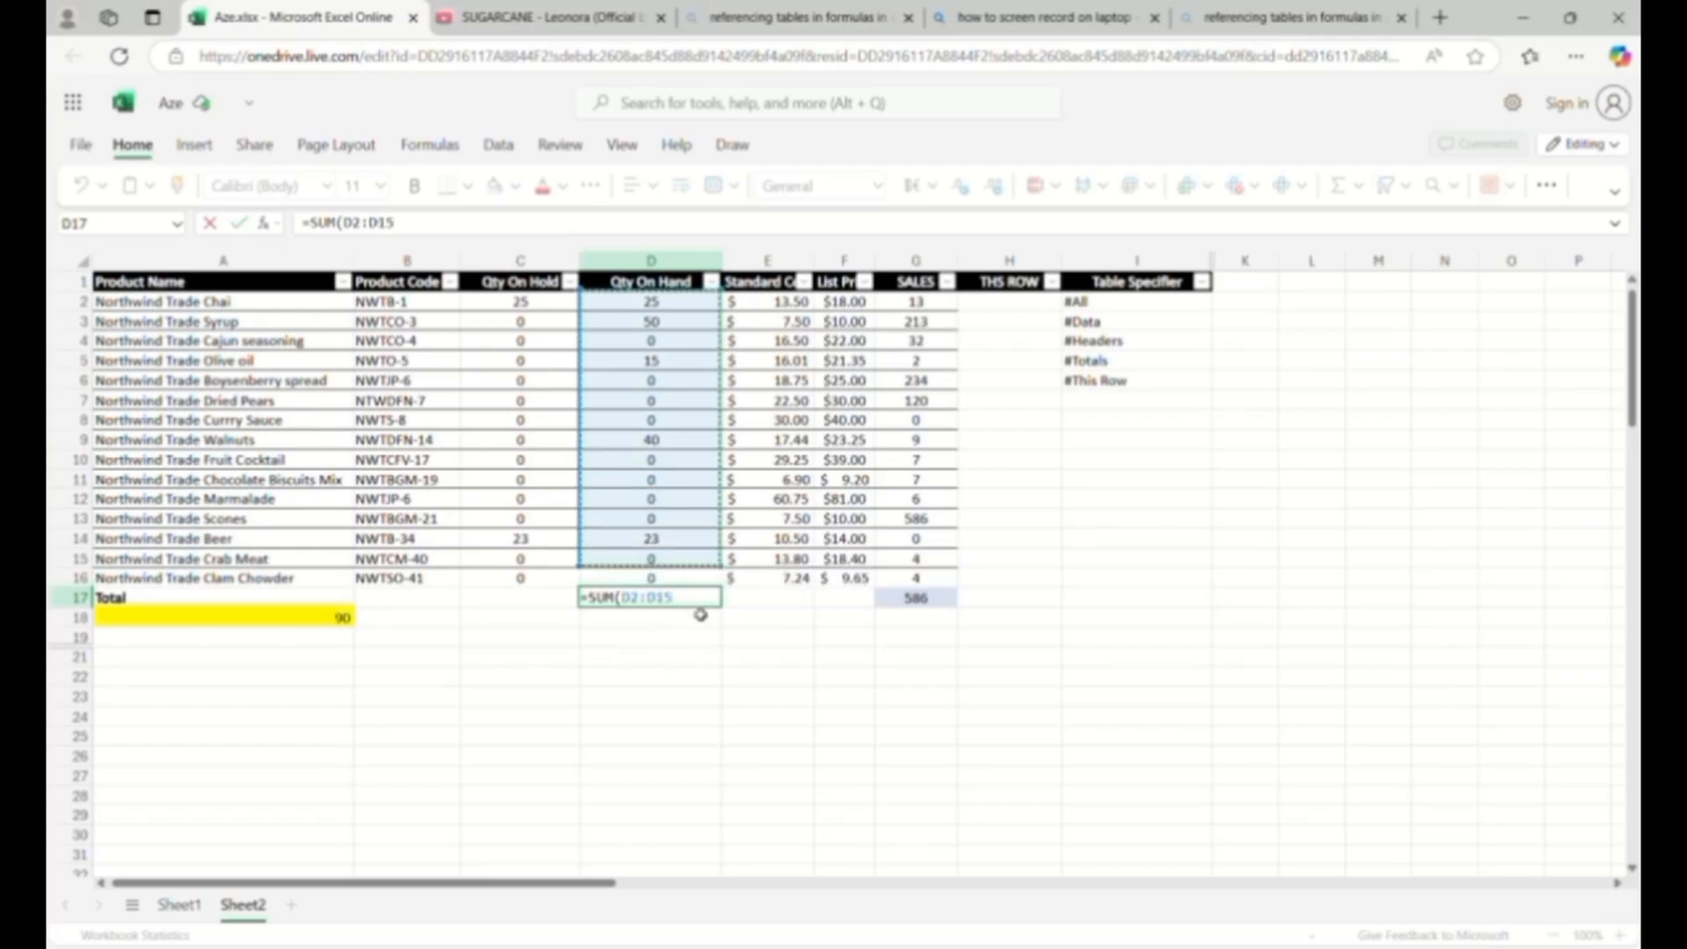
{"action": "key", "text": "Return"}
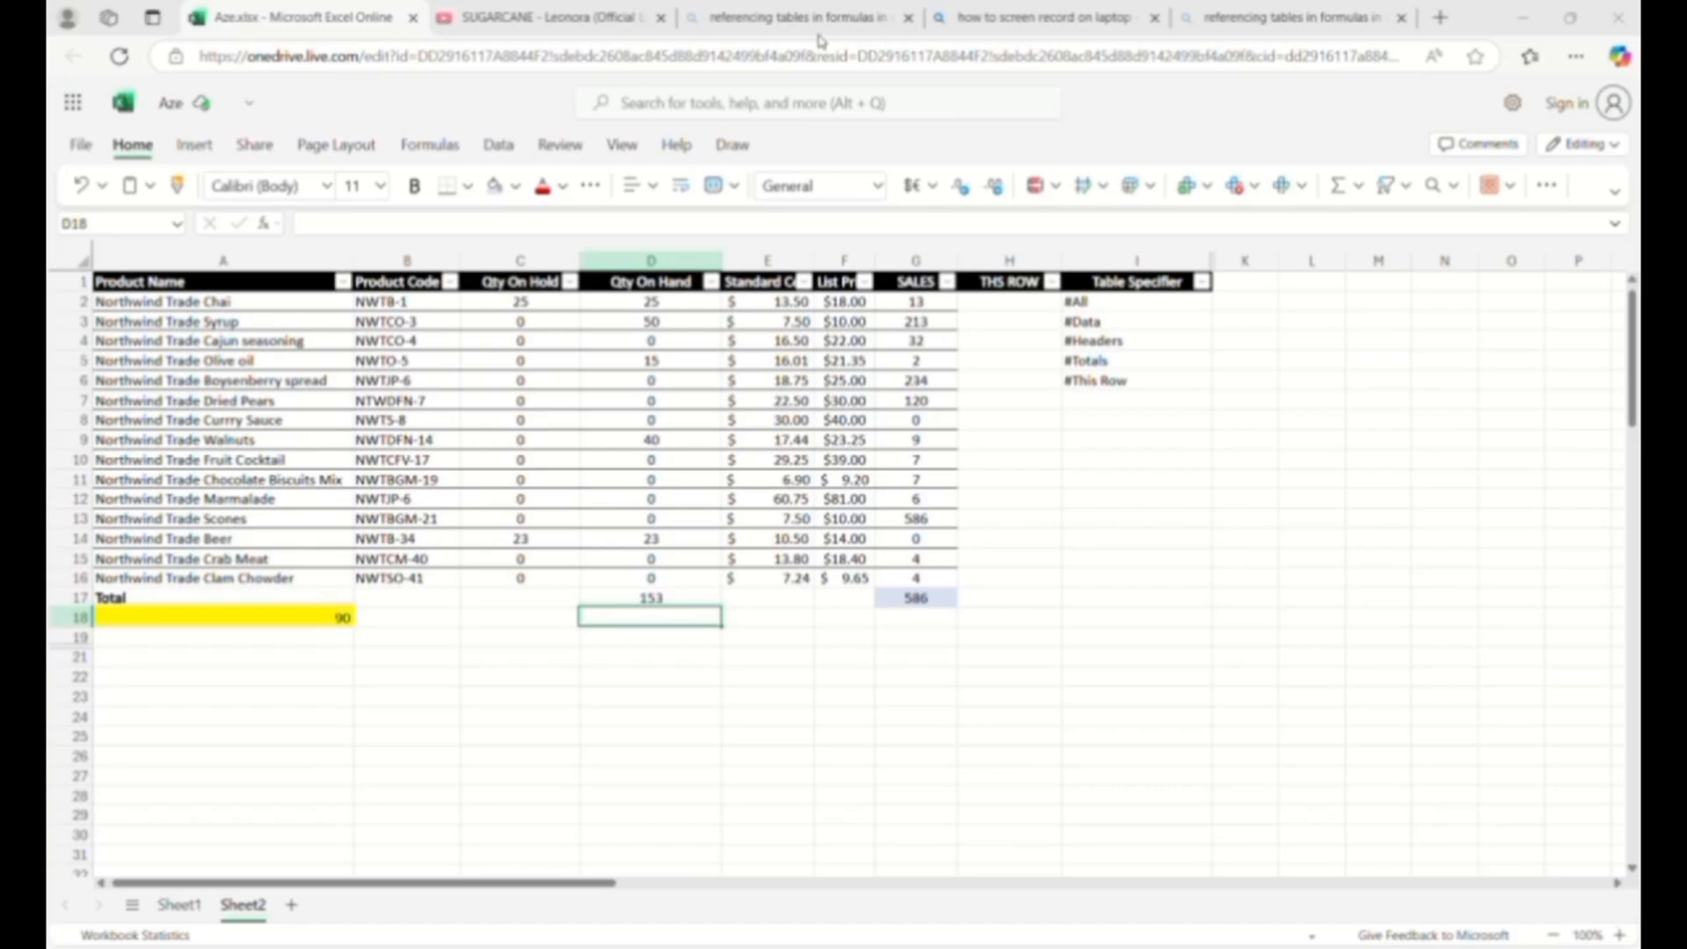
- Make the SUM result in cell D17 bold
{"action": "left_click", "coordinate": [681, 603]}
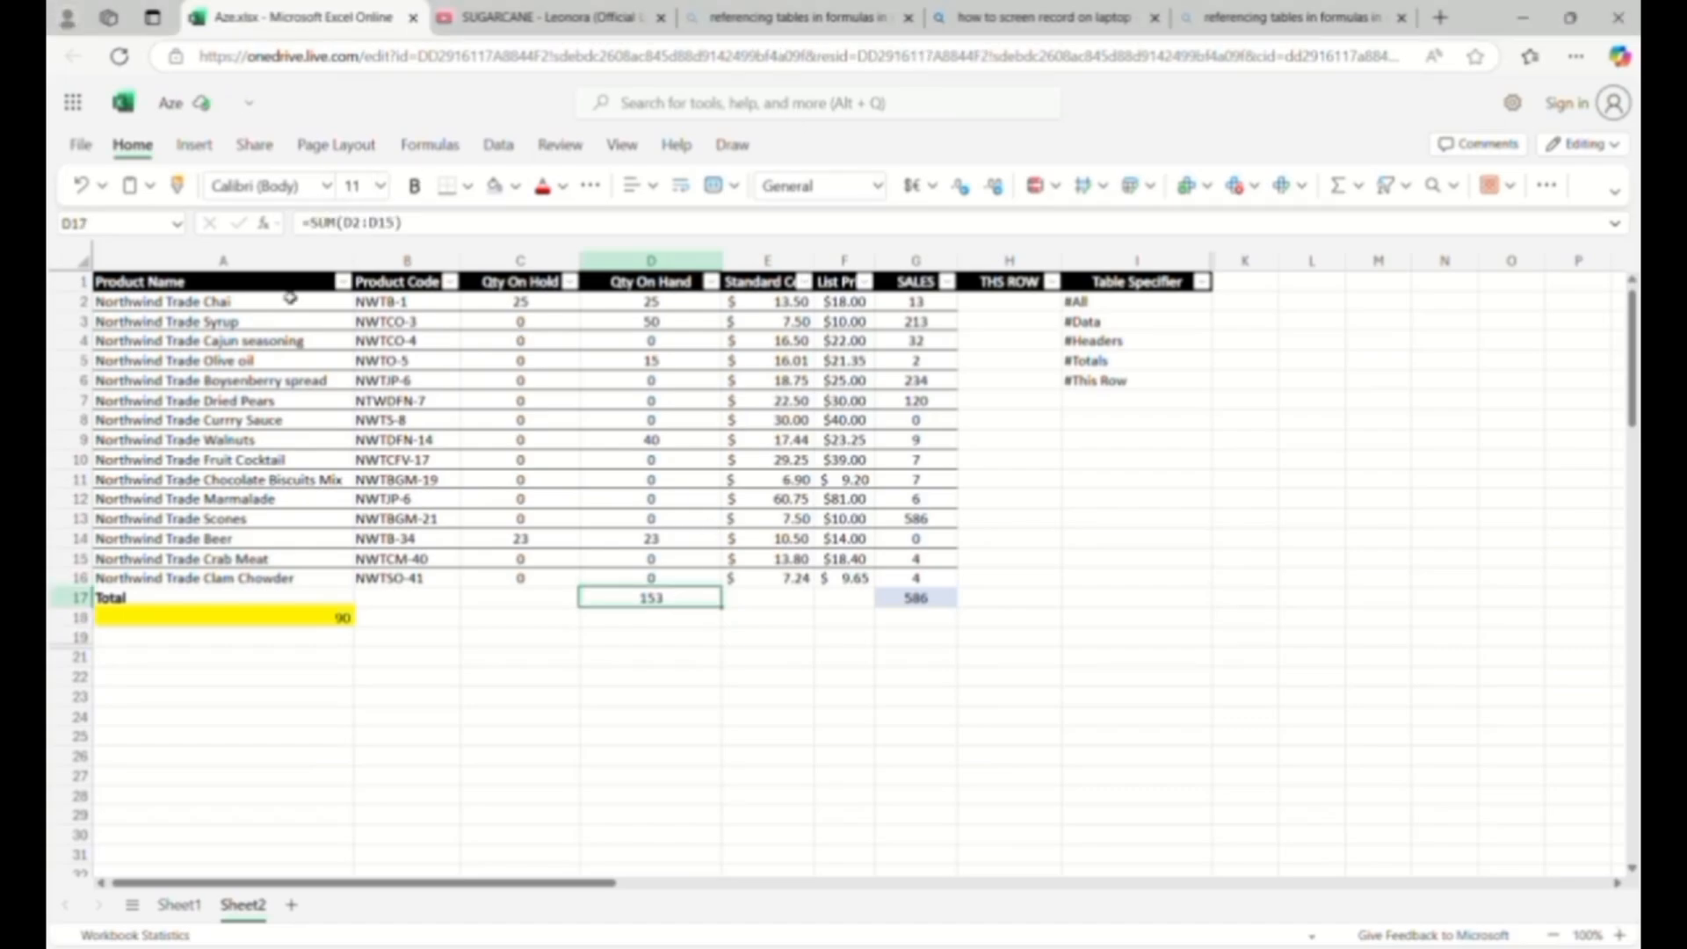
{"action": "left_click", "coordinate": [468, 187]}
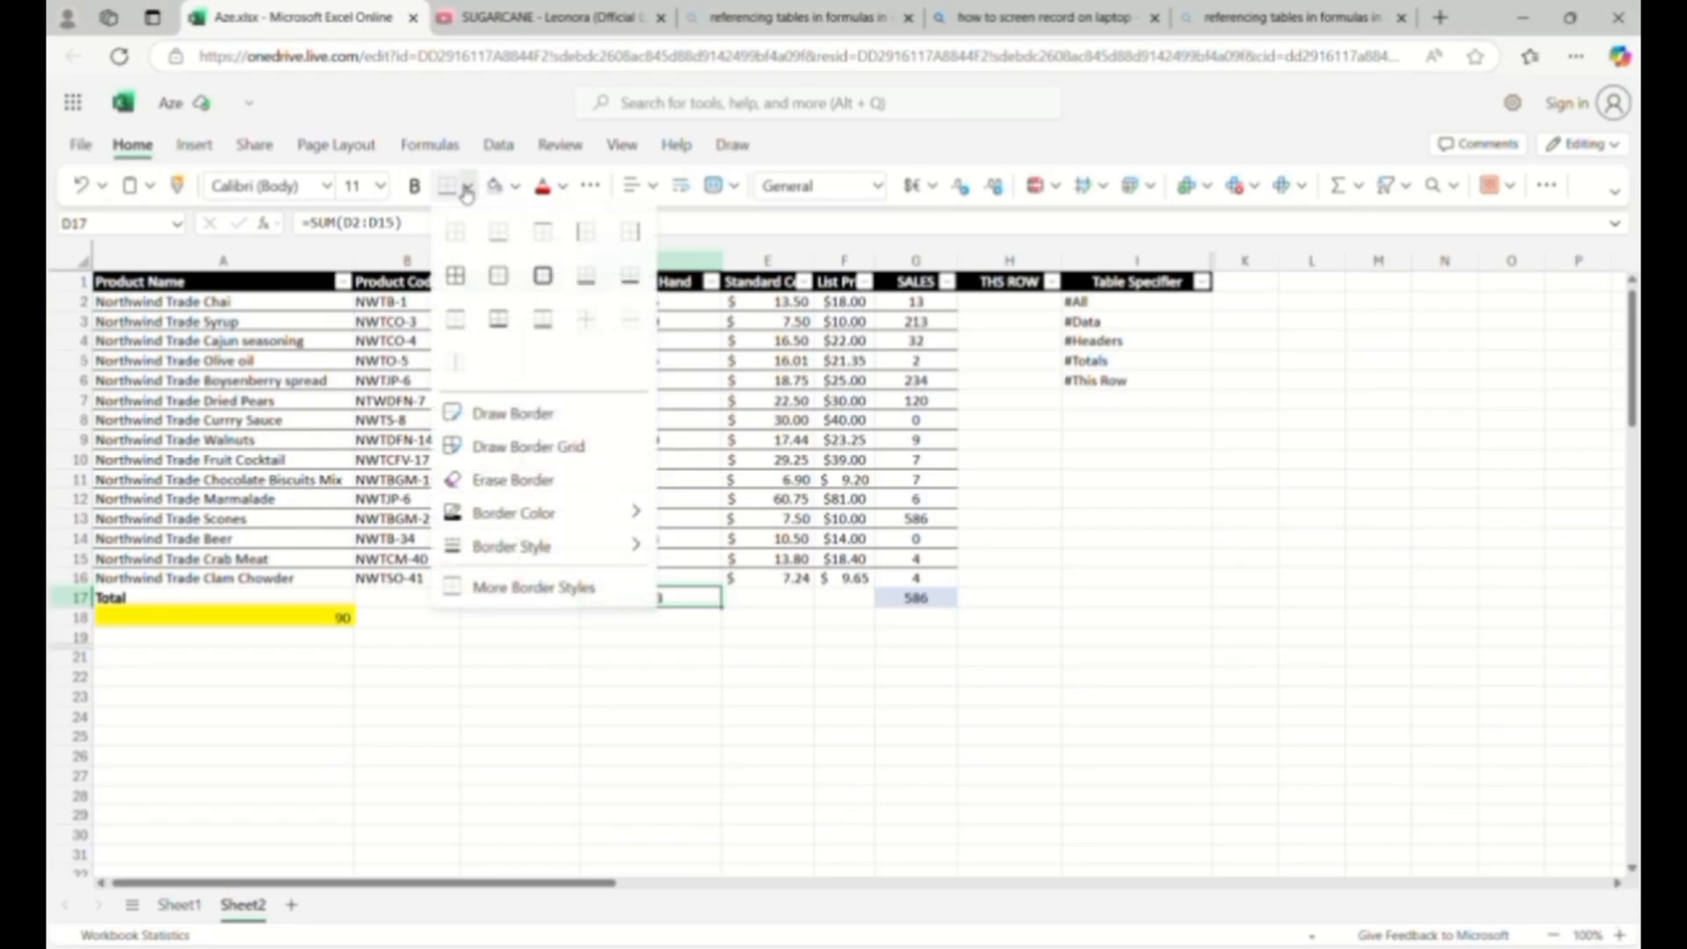
{"action": "left_click", "coordinate": [444, 188]}
{"action": "left_click", "coordinate": [418, 186]}
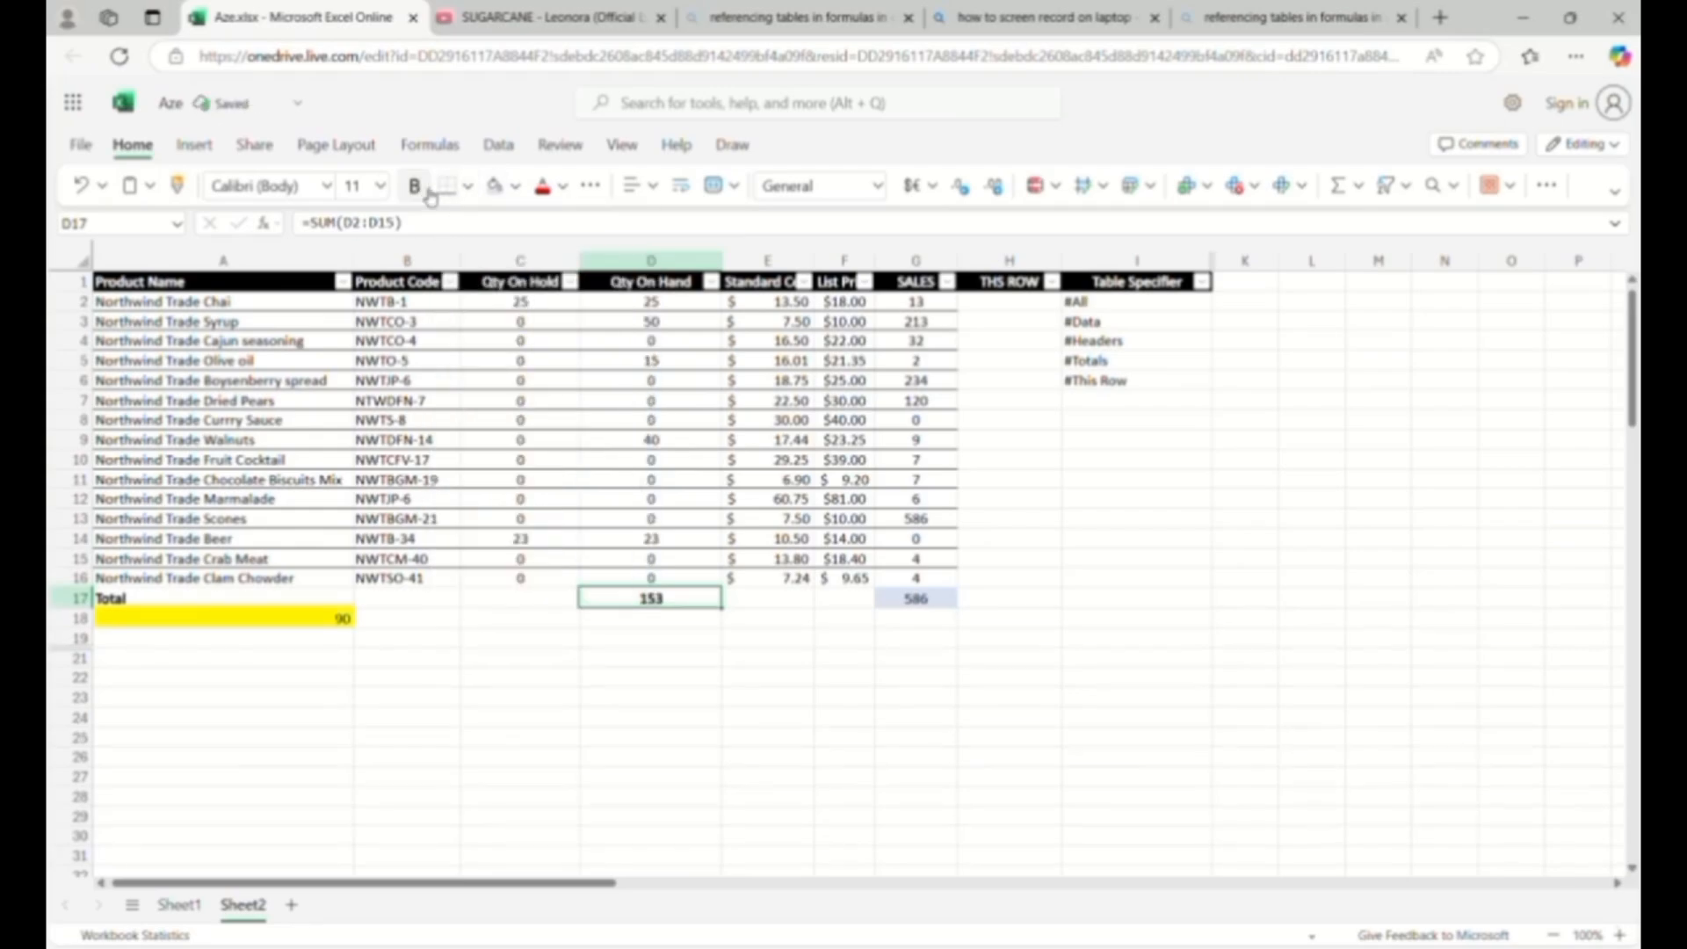
{"action": "left_click", "coordinate": [915, 597]}
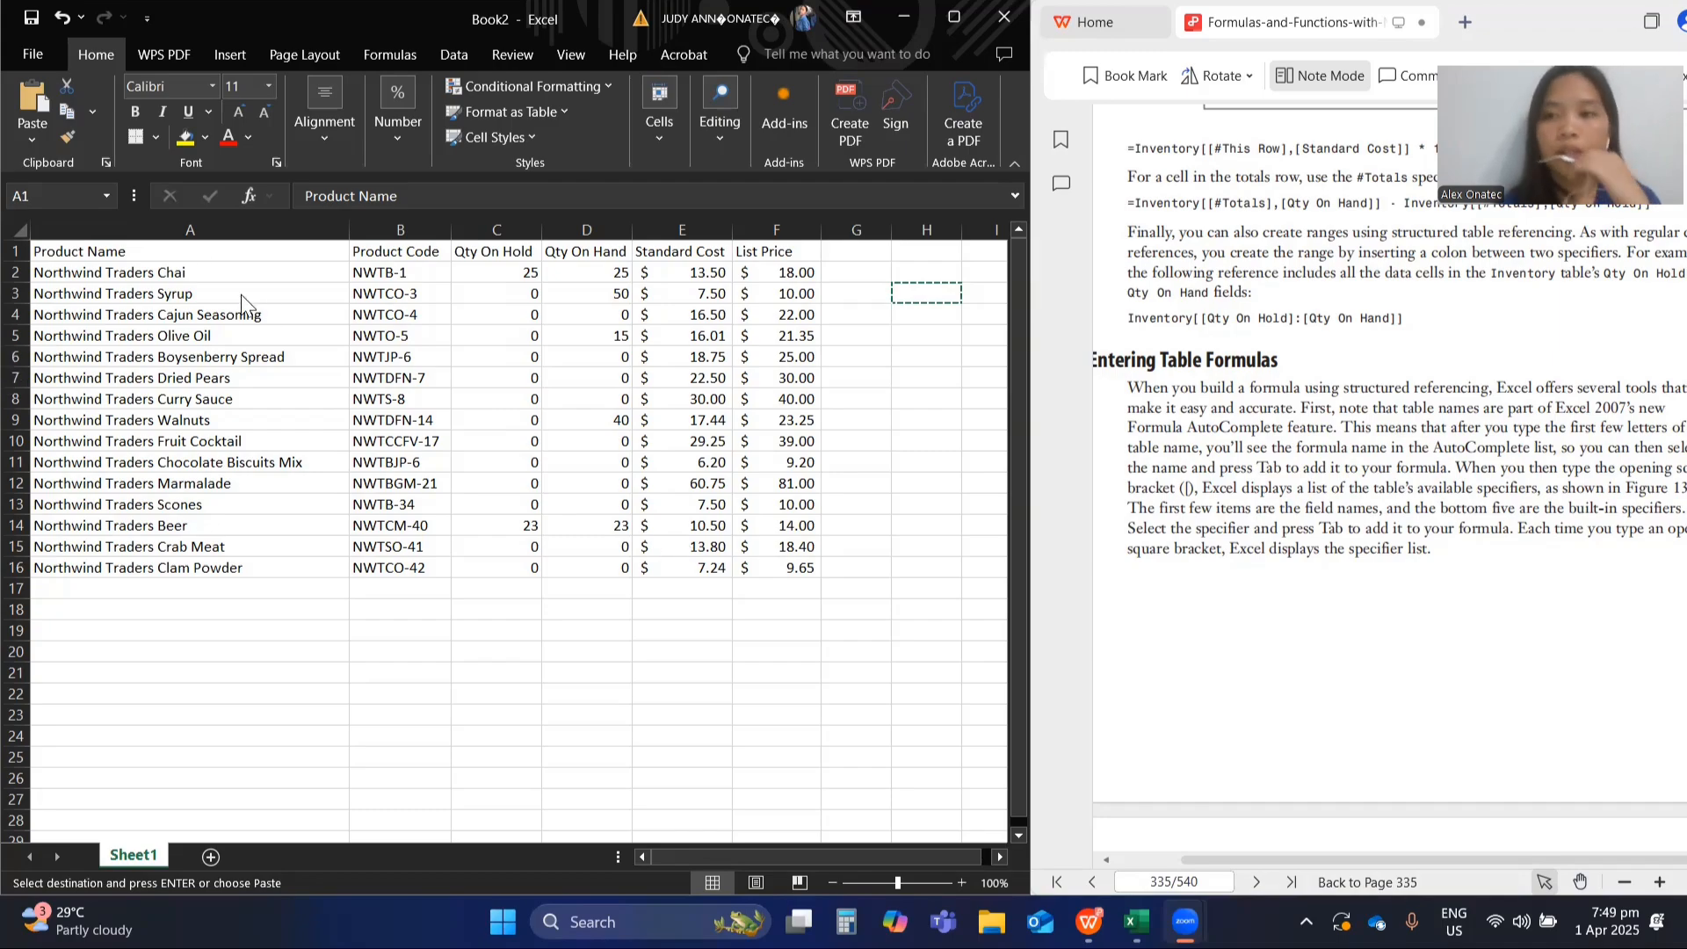
- Convert the Northwind product data in A1:F16 of Book2 into a table with headers
{"action": "left_click", "coordinate": [195, 246]}
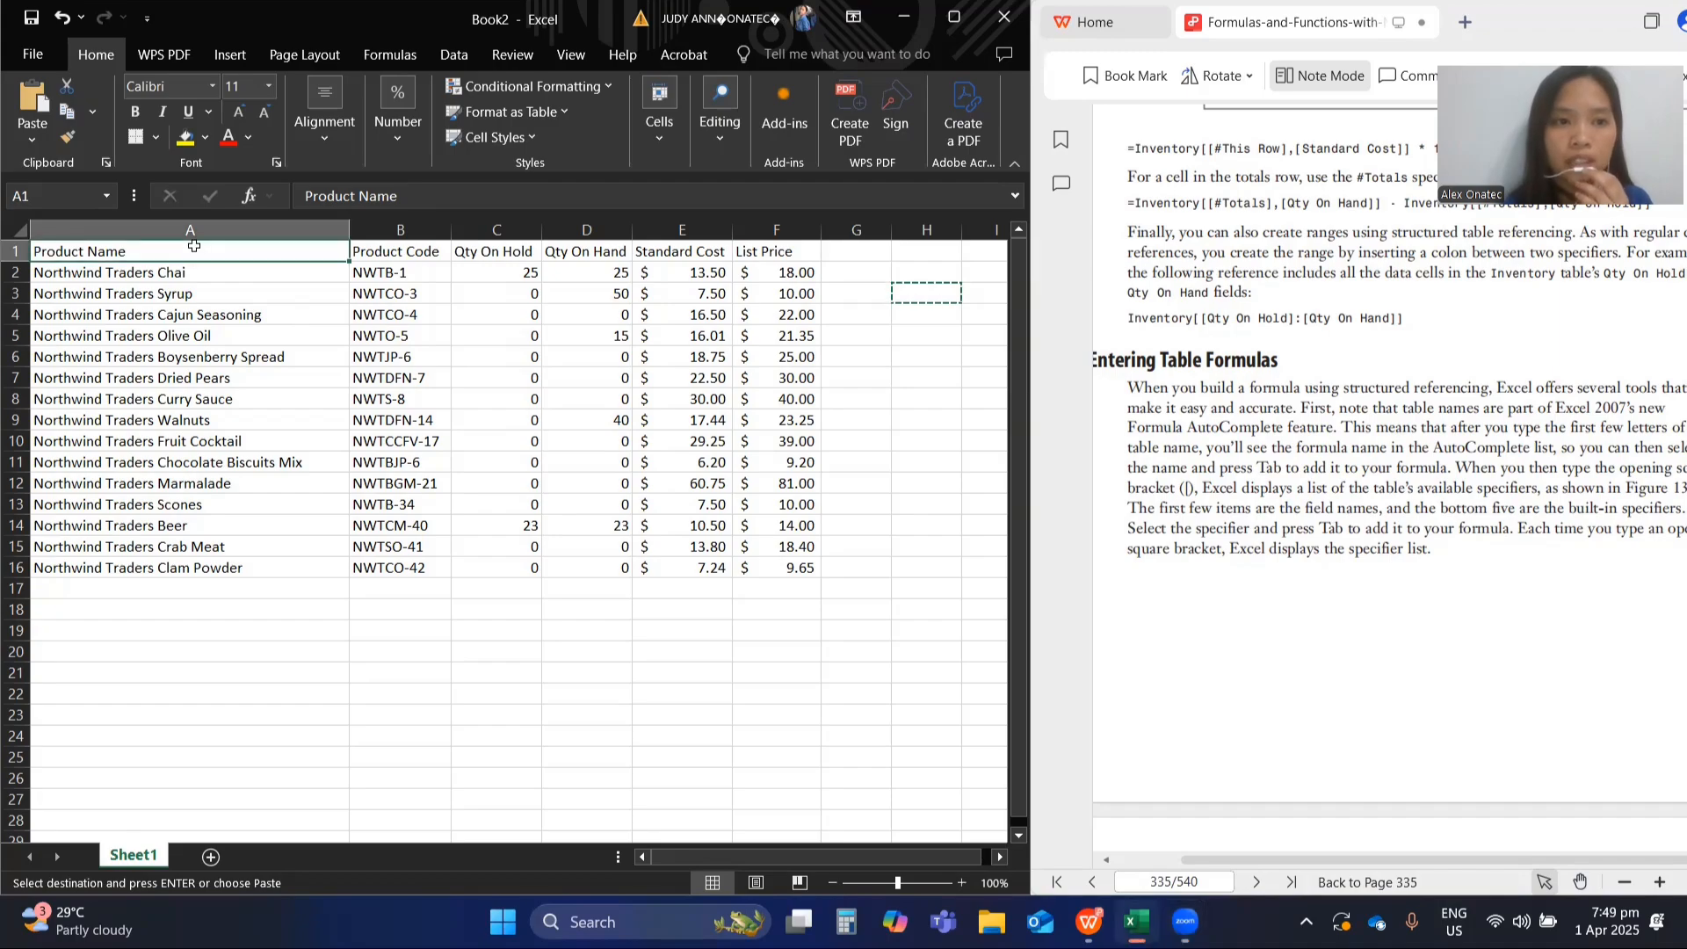
{"action": "left_click", "coordinate": [241, 60]}
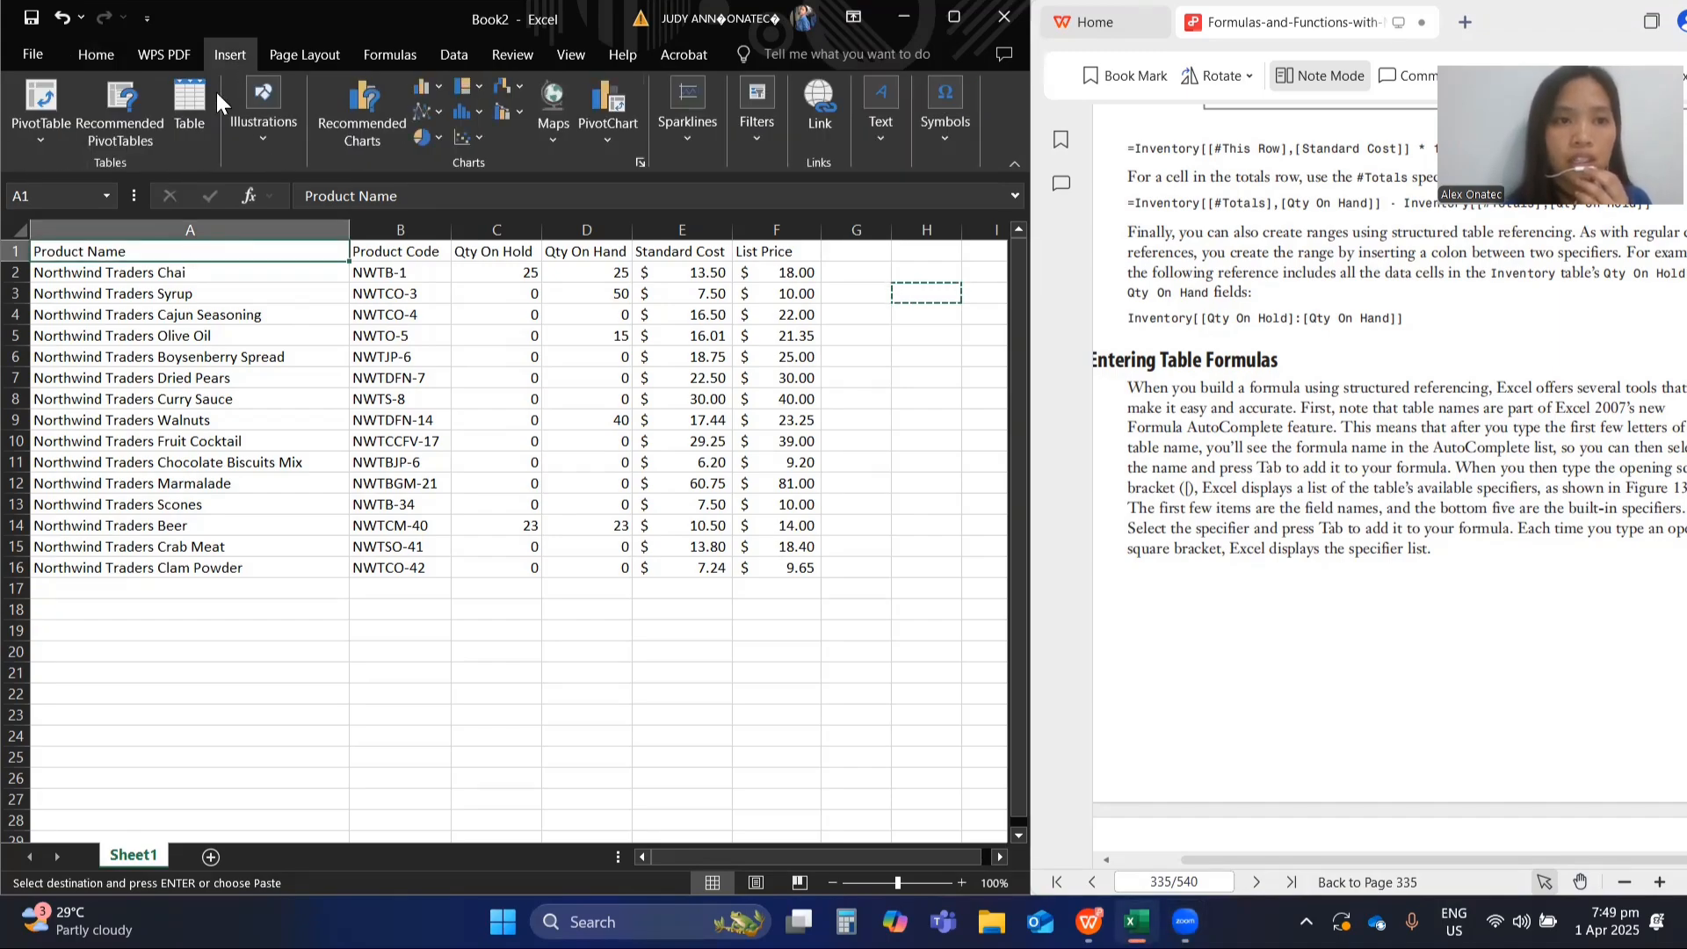
{"action": "left_click", "coordinate": [192, 102]}
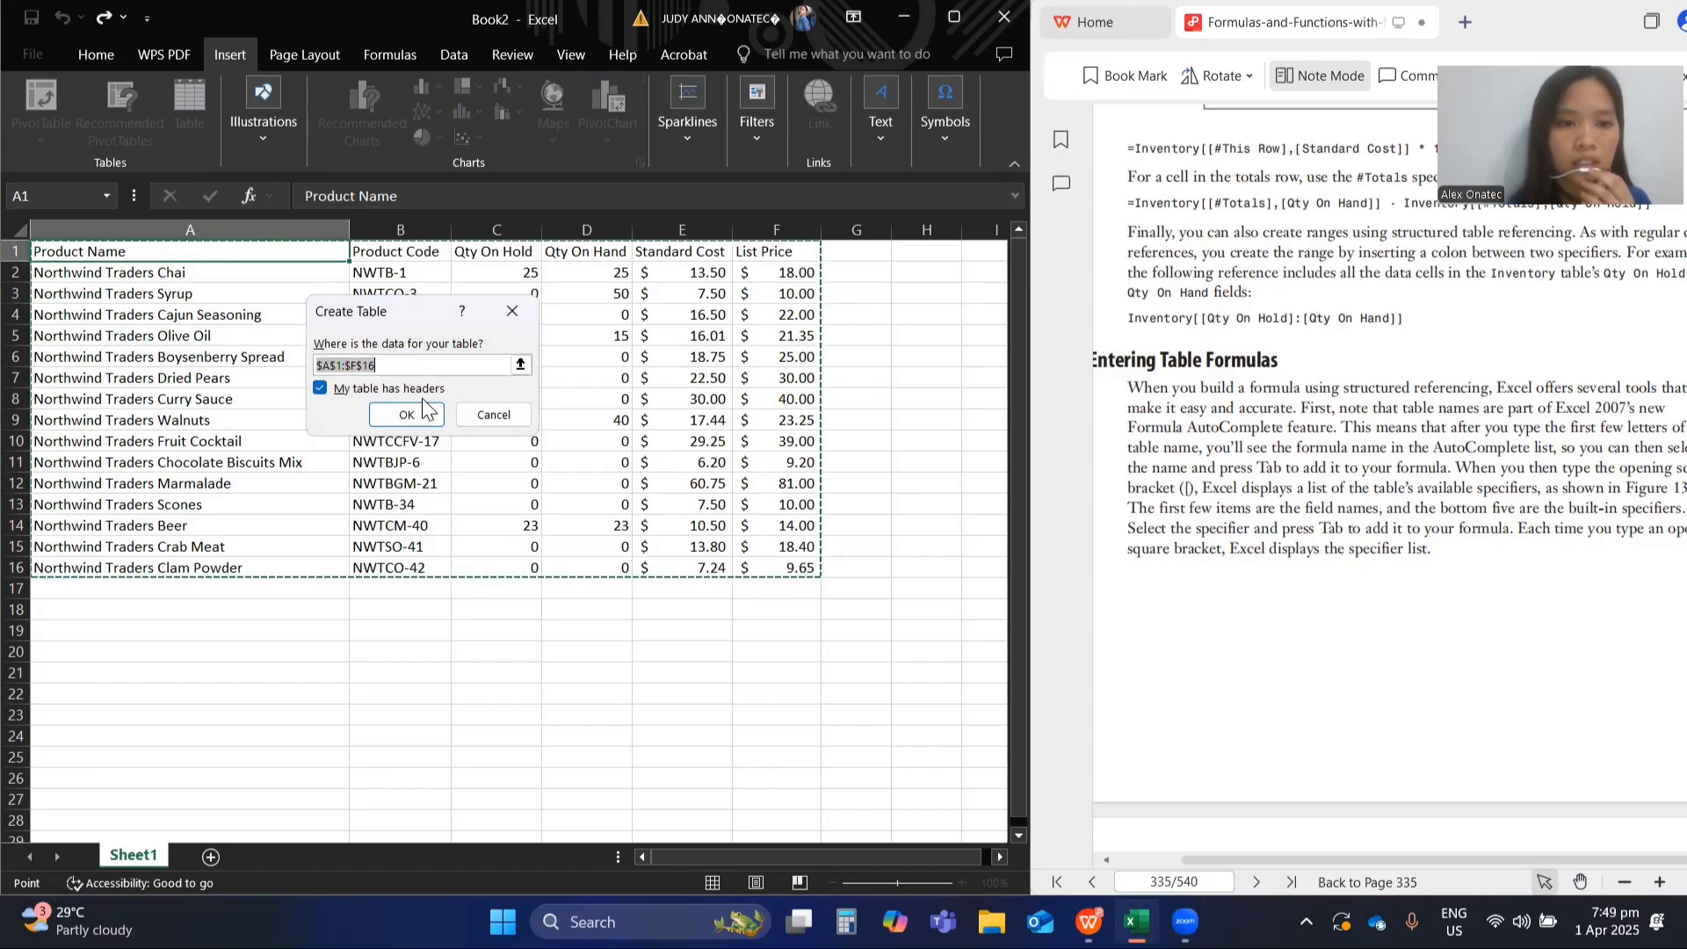
{"action": "left_click", "coordinate": [413, 419]}
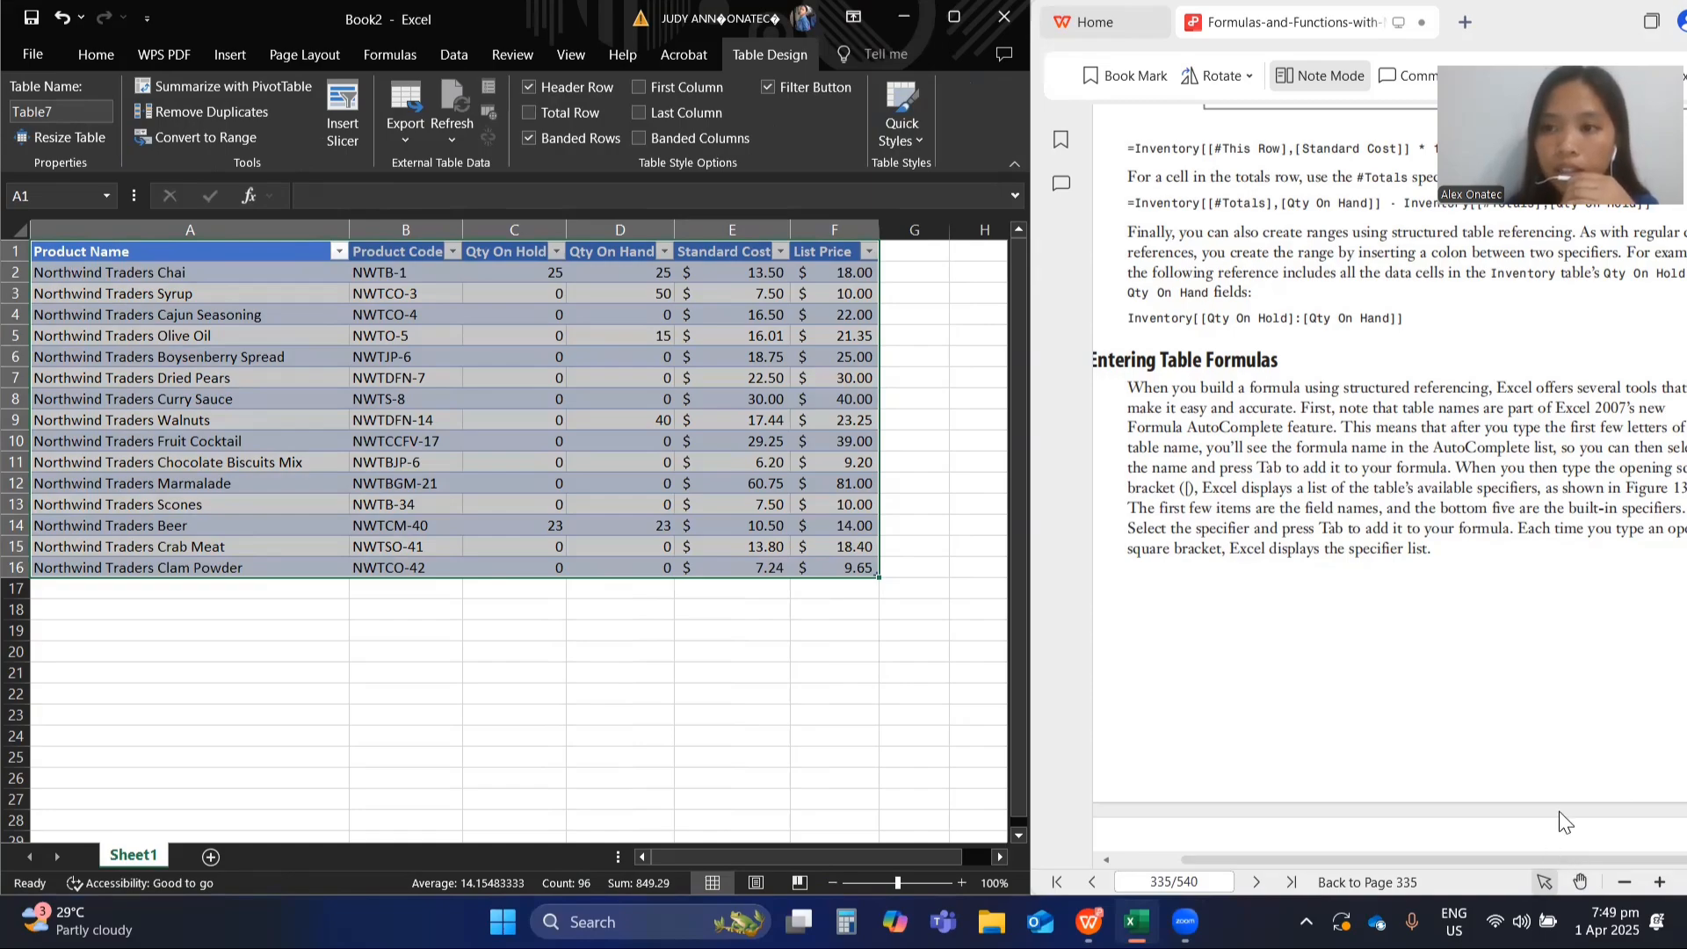
- Rename the new product table as Inventory
{"action": "scroll", "coordinate": [1485, 646], "scroll_direction": "down", "scroll_amount": 10}
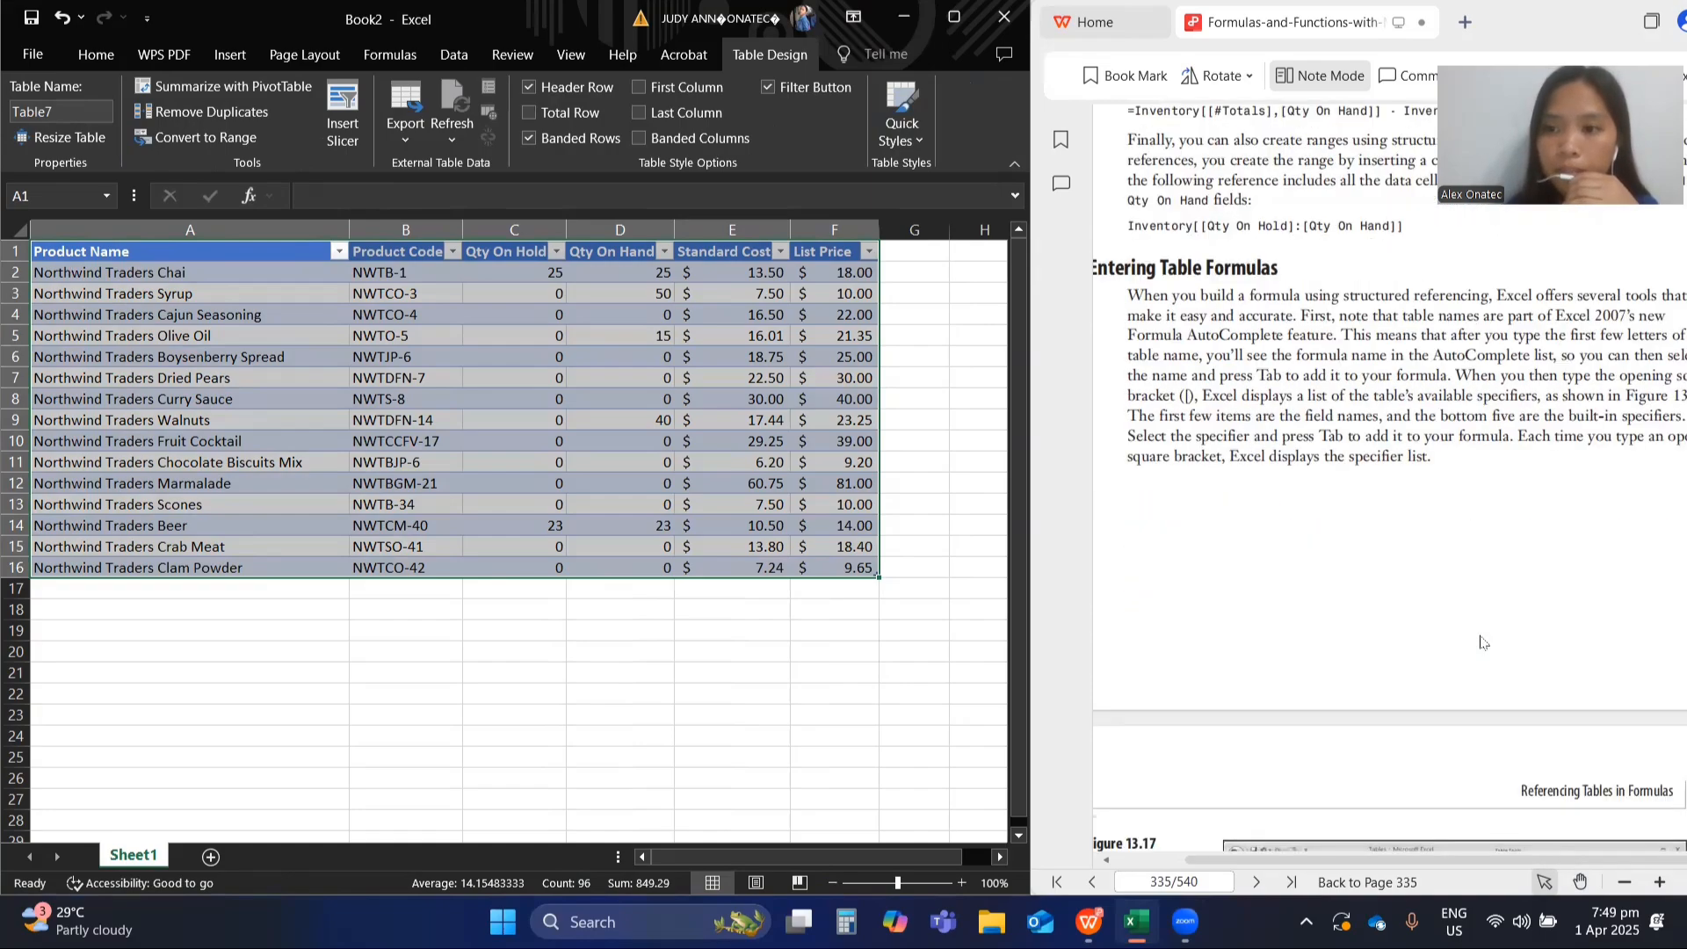
{"action": "scroll", "coordinate": [1479, 632], "scroll_direction": "down", "scroll_amount": 2}
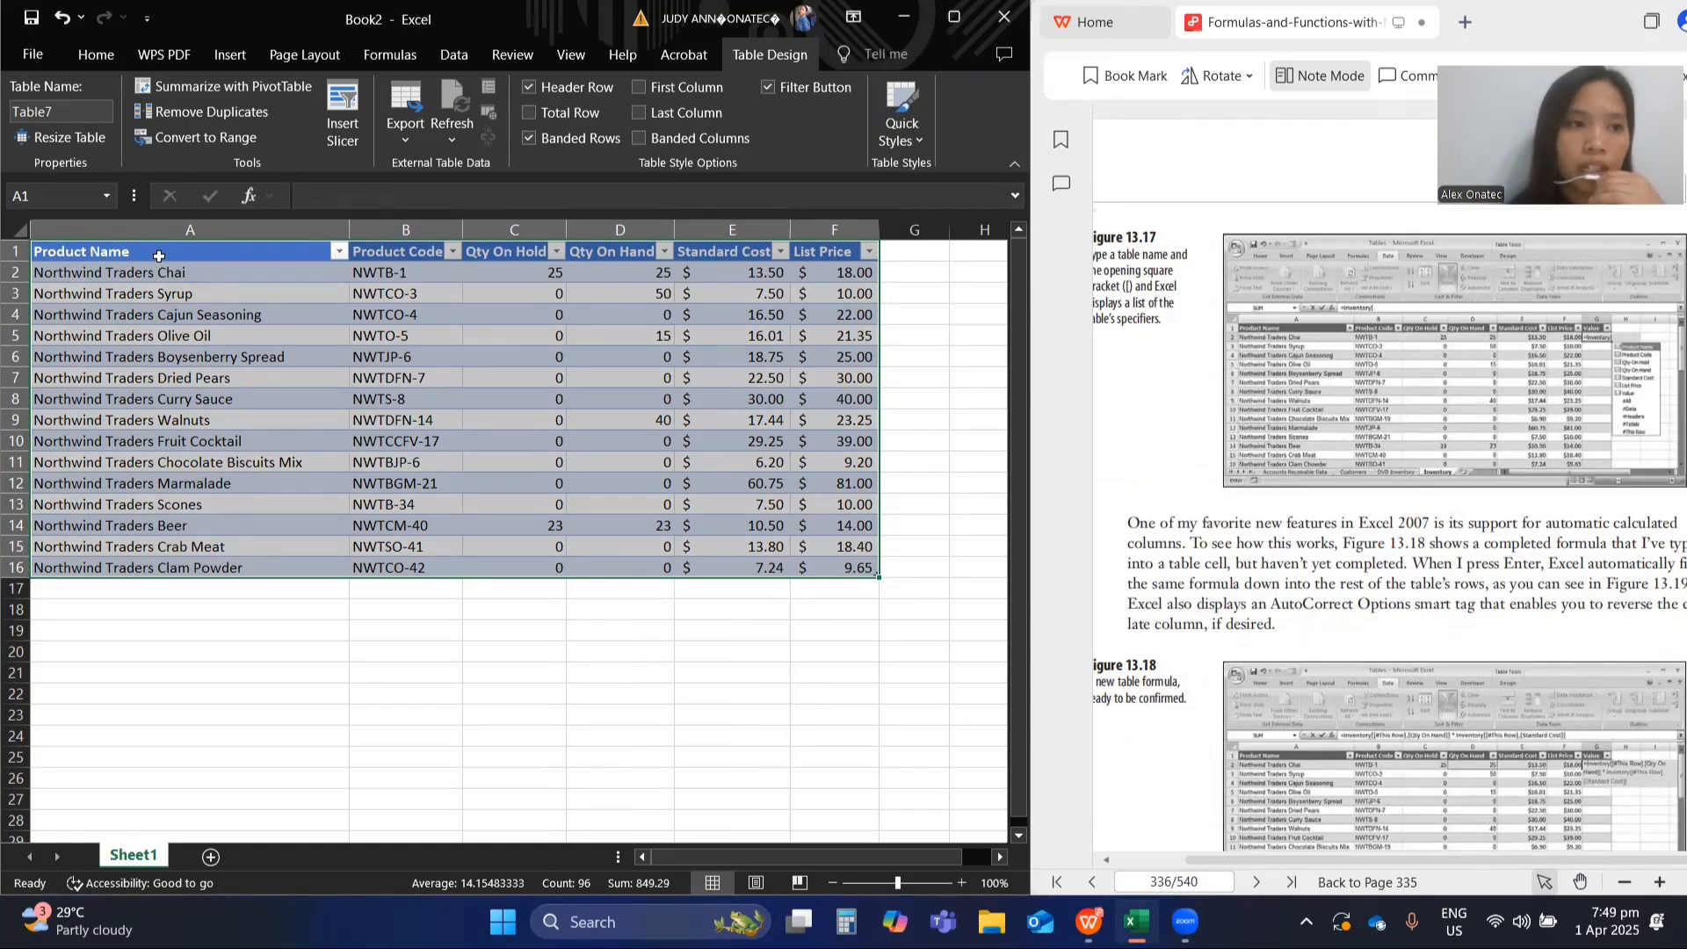
{"action": "left_click", "coordinate": [86, 104]}
{"action": "key", "text": "BackSpace"}
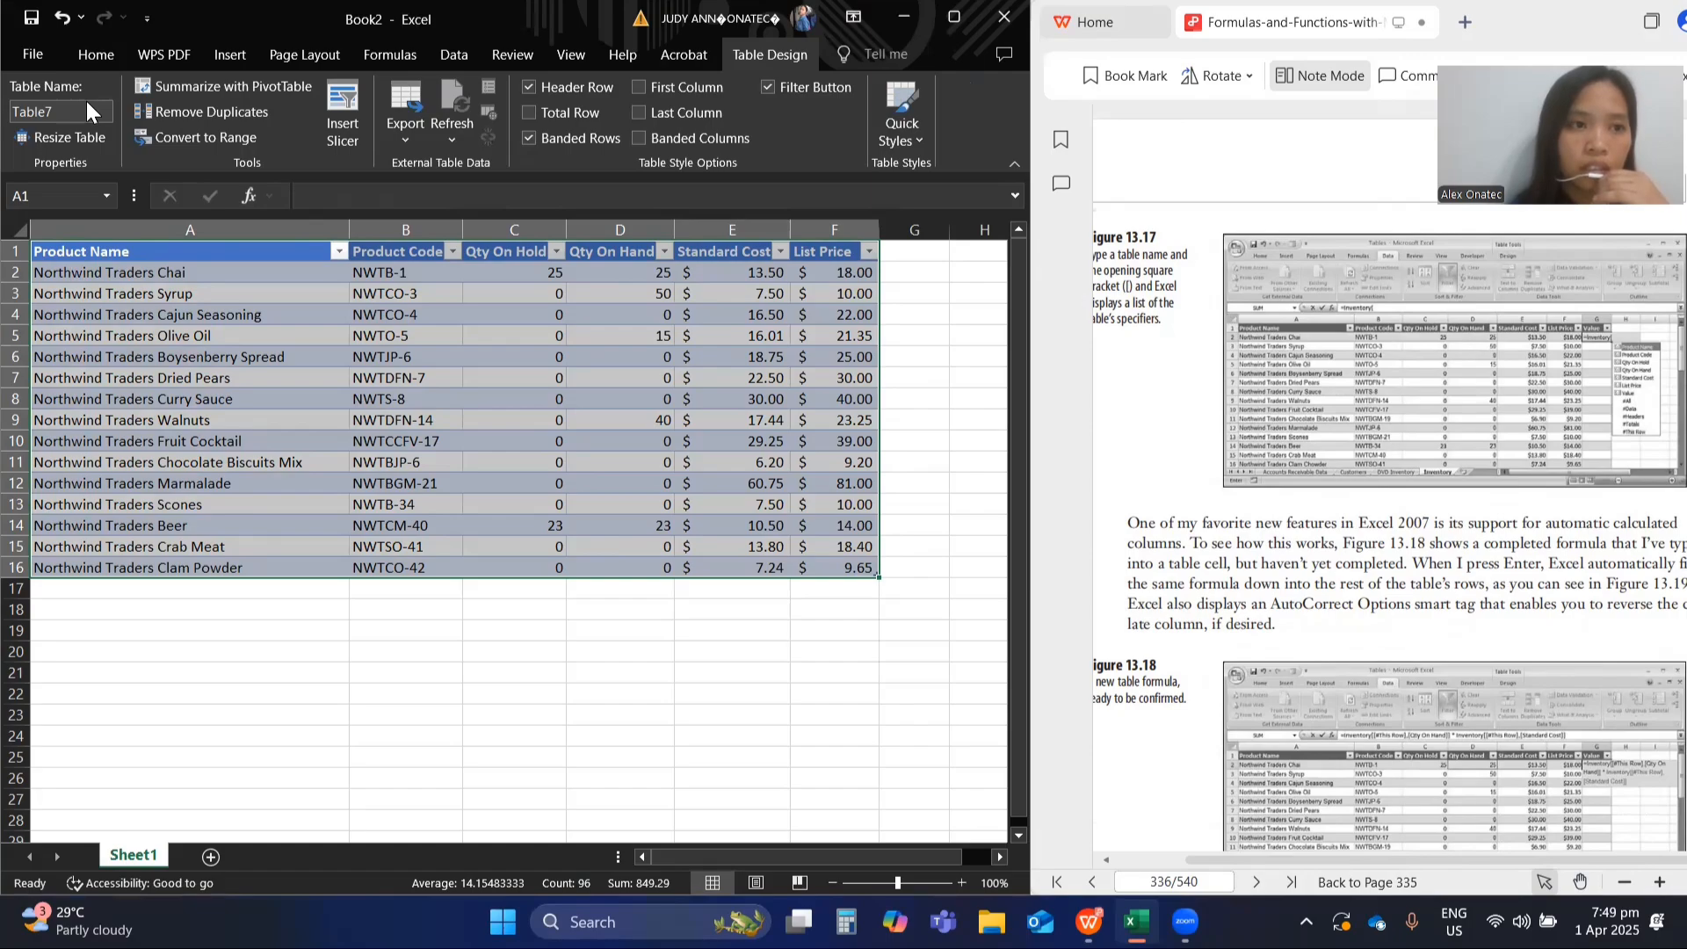
{"action": "left_click", "coordinate": [84, 105]}
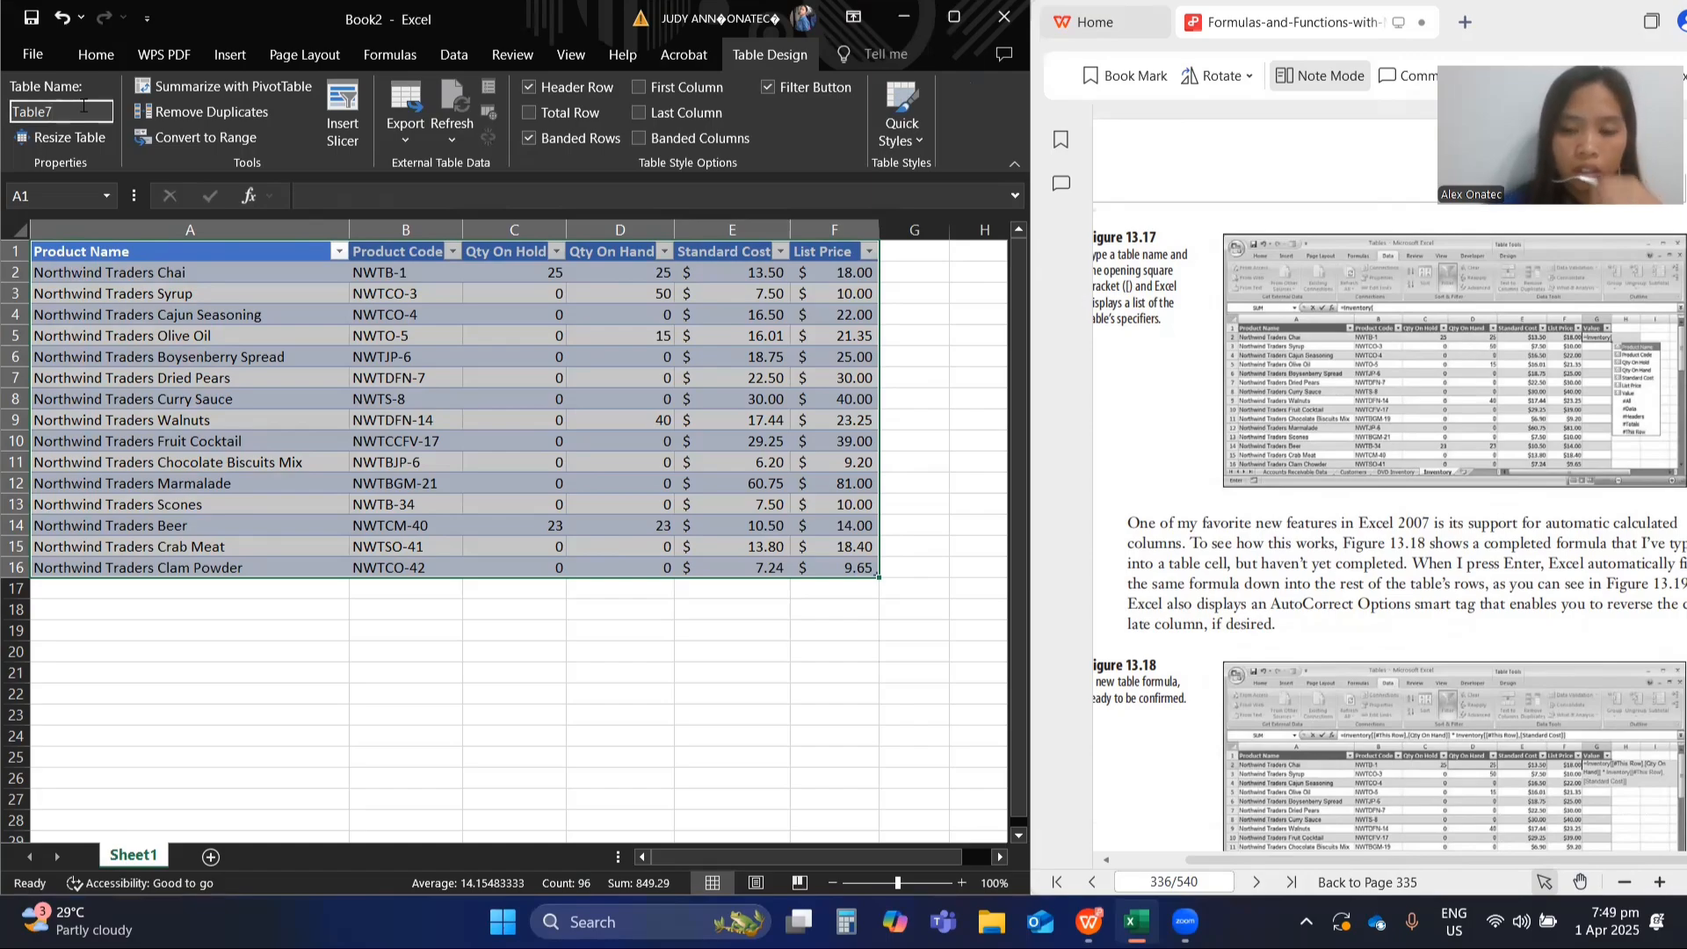
{"action": "key", "text": "BackSpace"}
{"action": "key", "text": "BackSpace"}
{"action": "key", "text": "BackSpace"}
{"action": "key", "text": "BackSpace"}
{"action": "key", "text": "BackSpace"}
{"action": "key", "text": "BackSpace"}
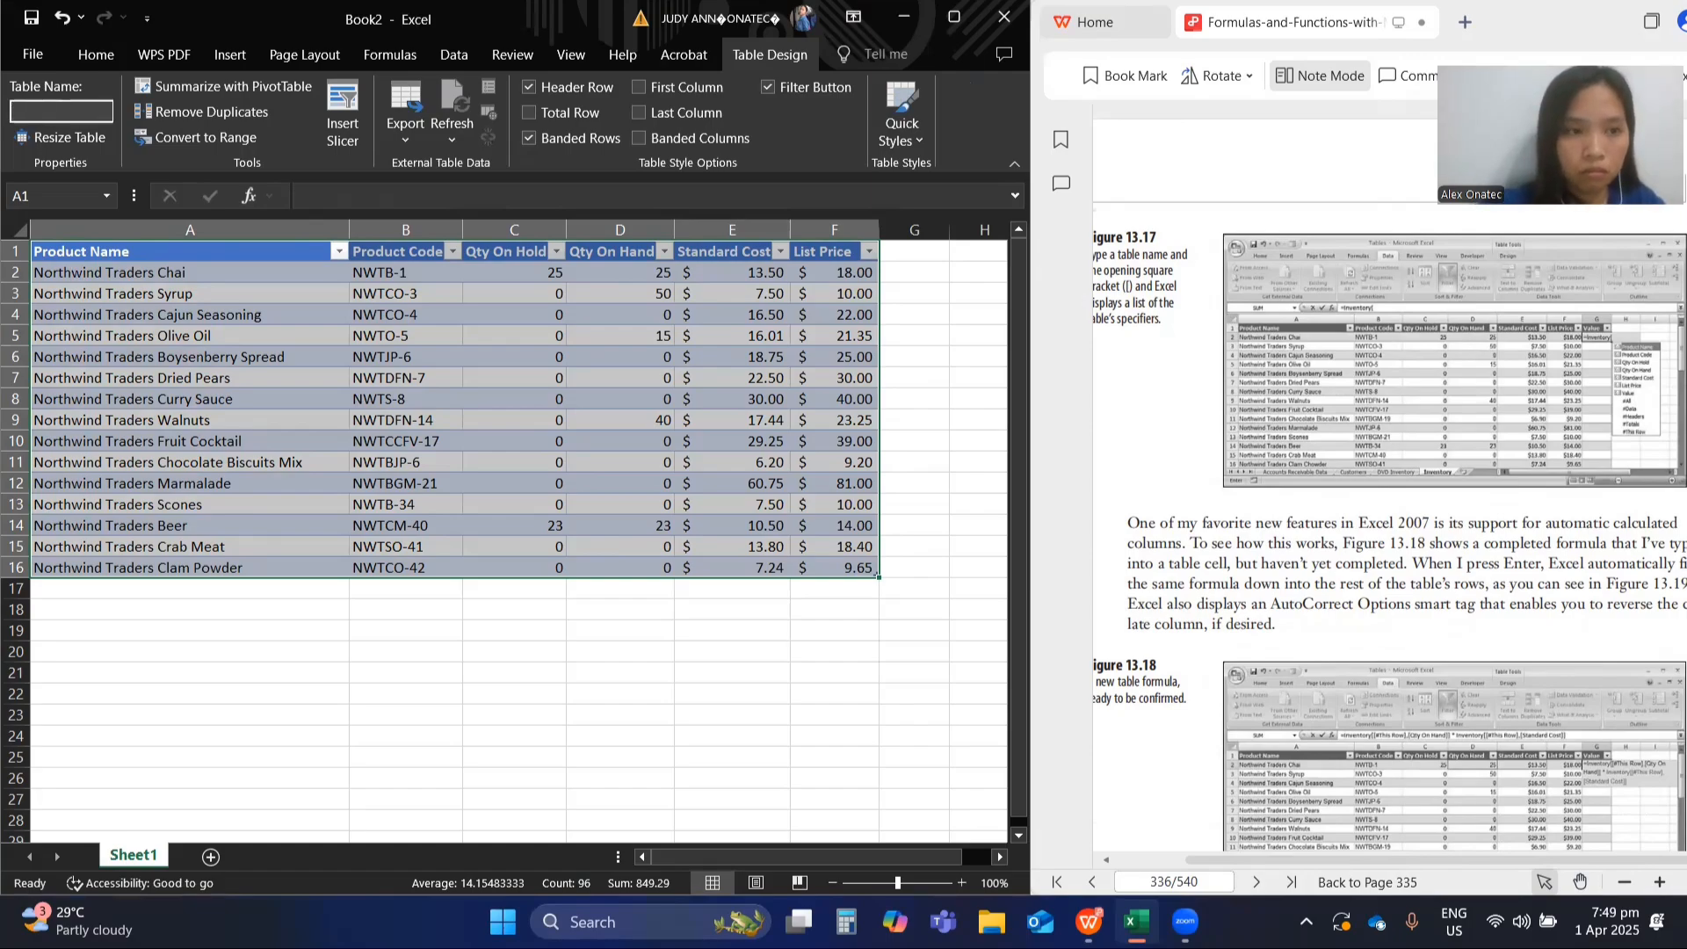
{"action": "type", "text": "Inven"}
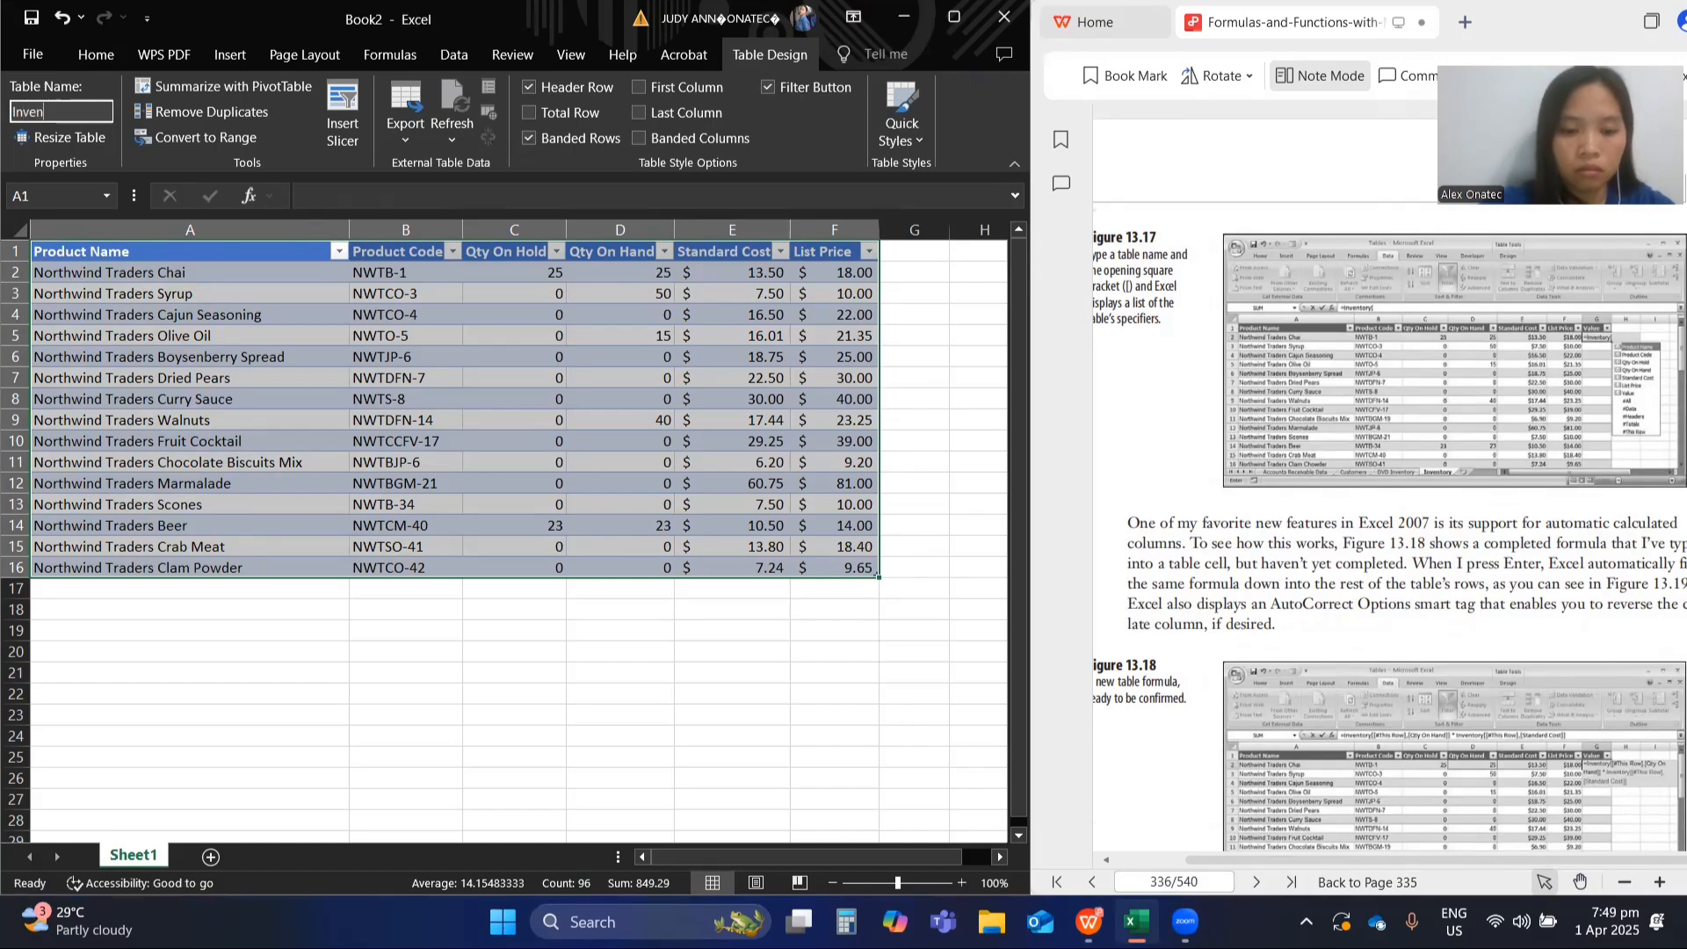
{"action": "type", "text": "tory"}
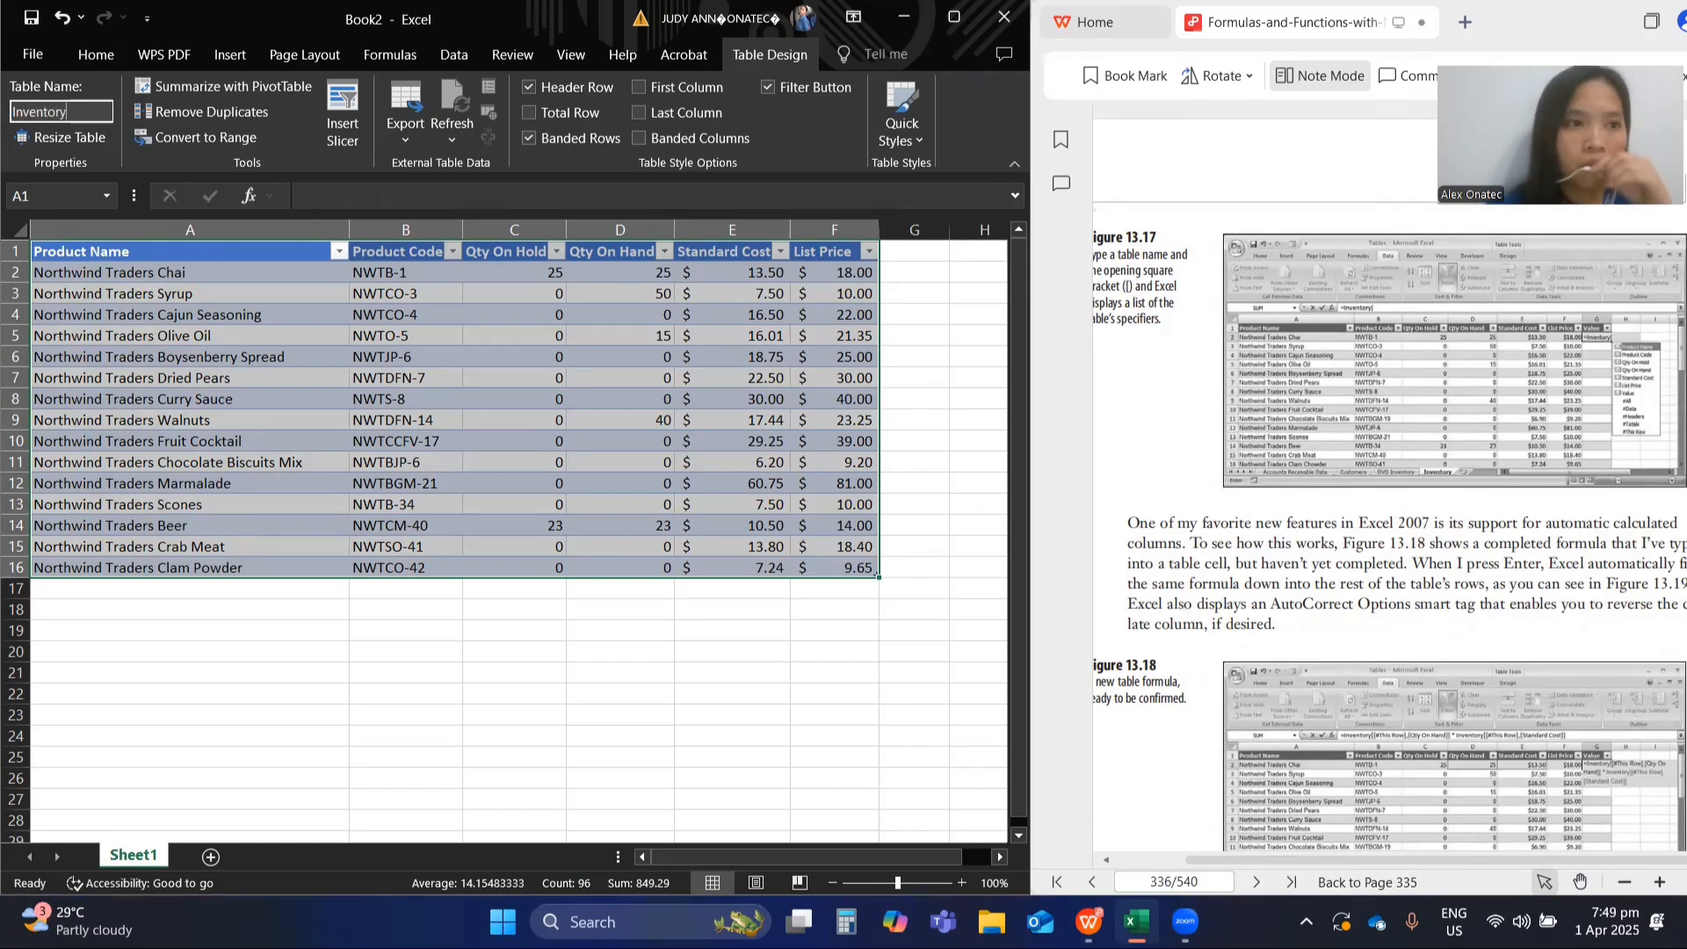
{"action": "key", "text": "Return"}
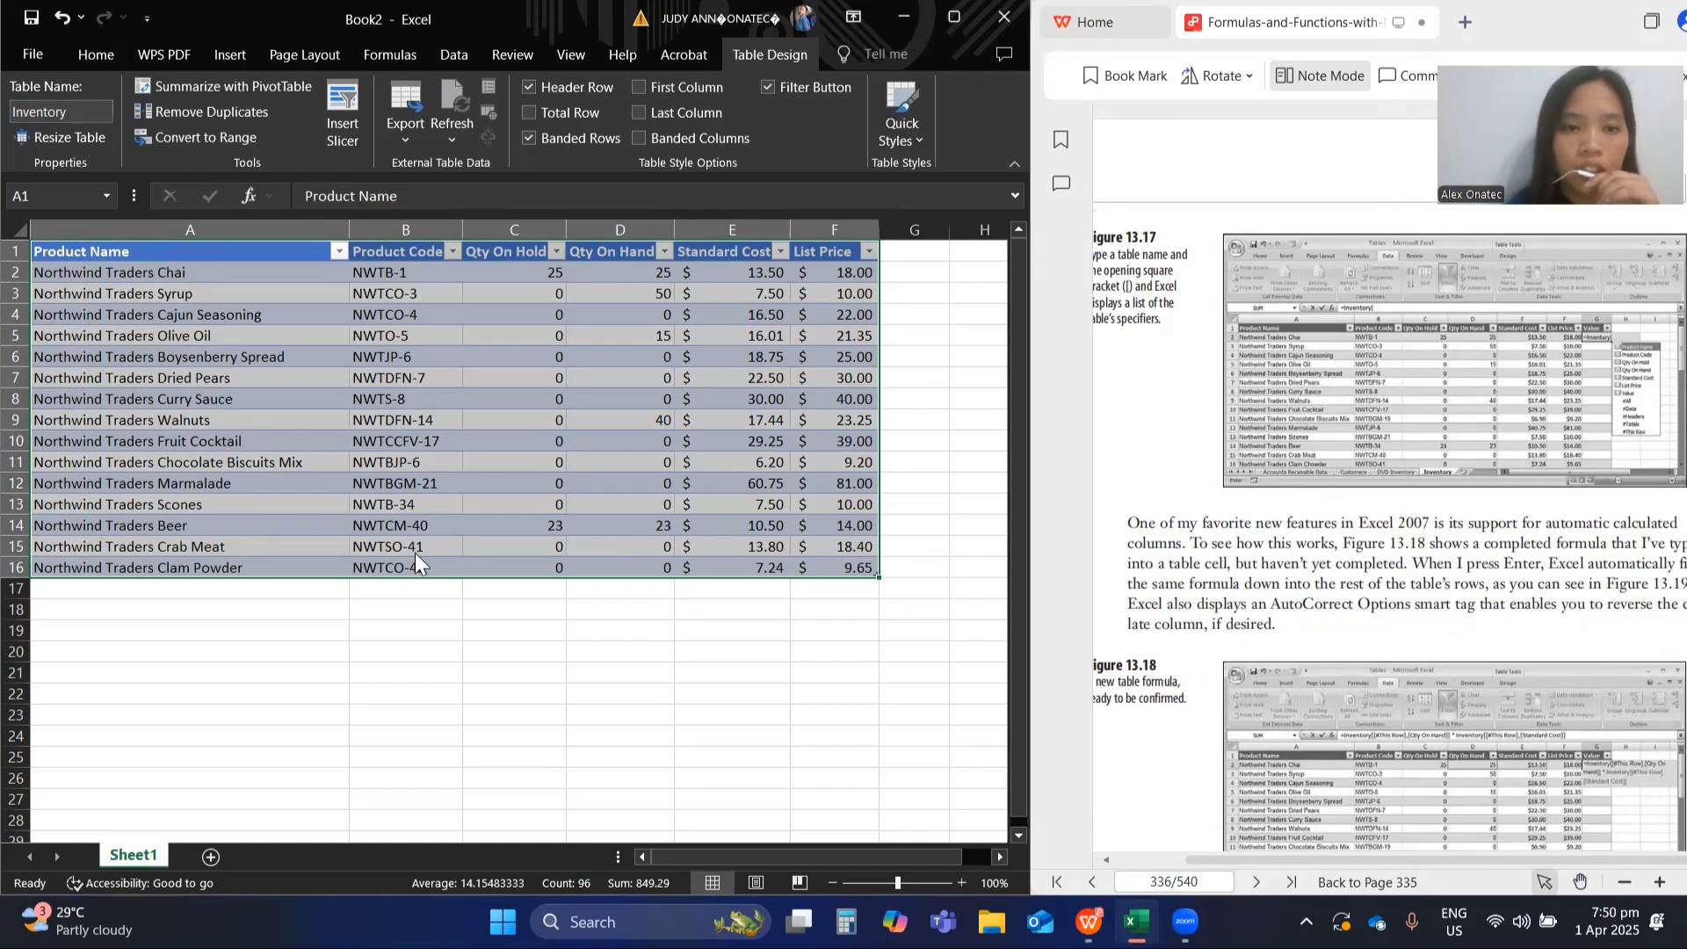
{"action": "left_click", "coordinate": [567, 627]}
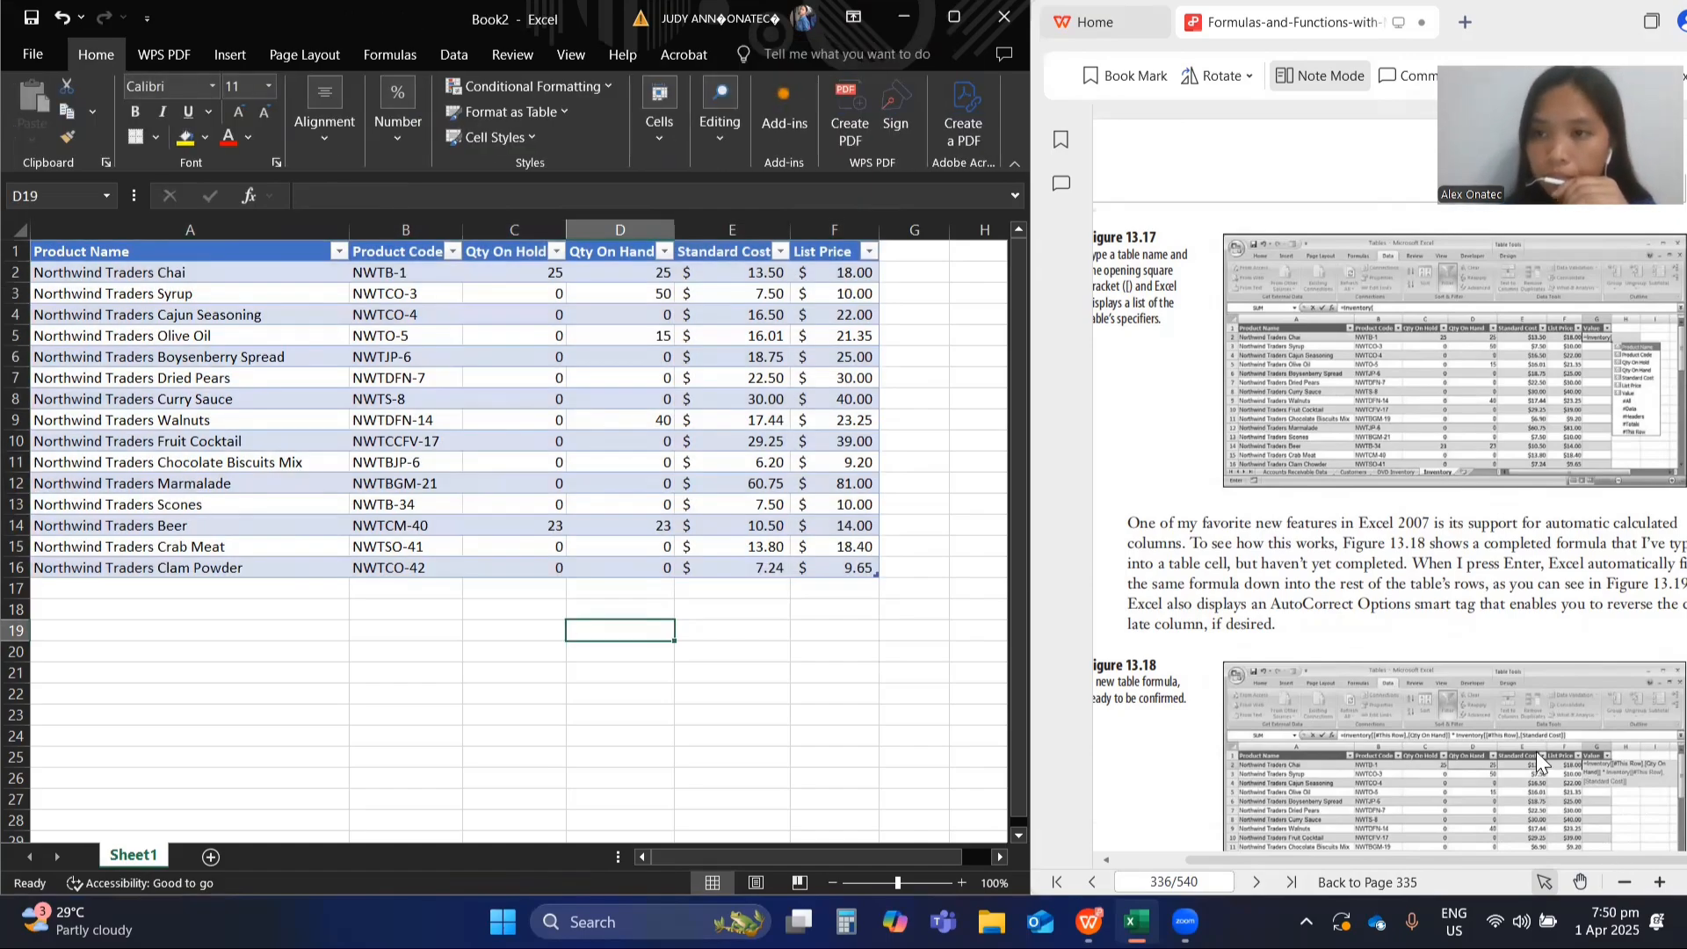
- Review the Entering Table Formulas section of the reference PDF, on how table names and specifiers are added to formulas
{"action": "scroll", "coordinate": [1536, 752], "scroll_direction": "down", "scroll_amount": 2}
{"action": "scroll", "coordinate": [1536, 752], "scroll_direction": "up", "scroll_amount": 5}
{"action": "scroll", "coordinate": [1536, 752], "scroll_direction": "up", "scroll_amount": 3}
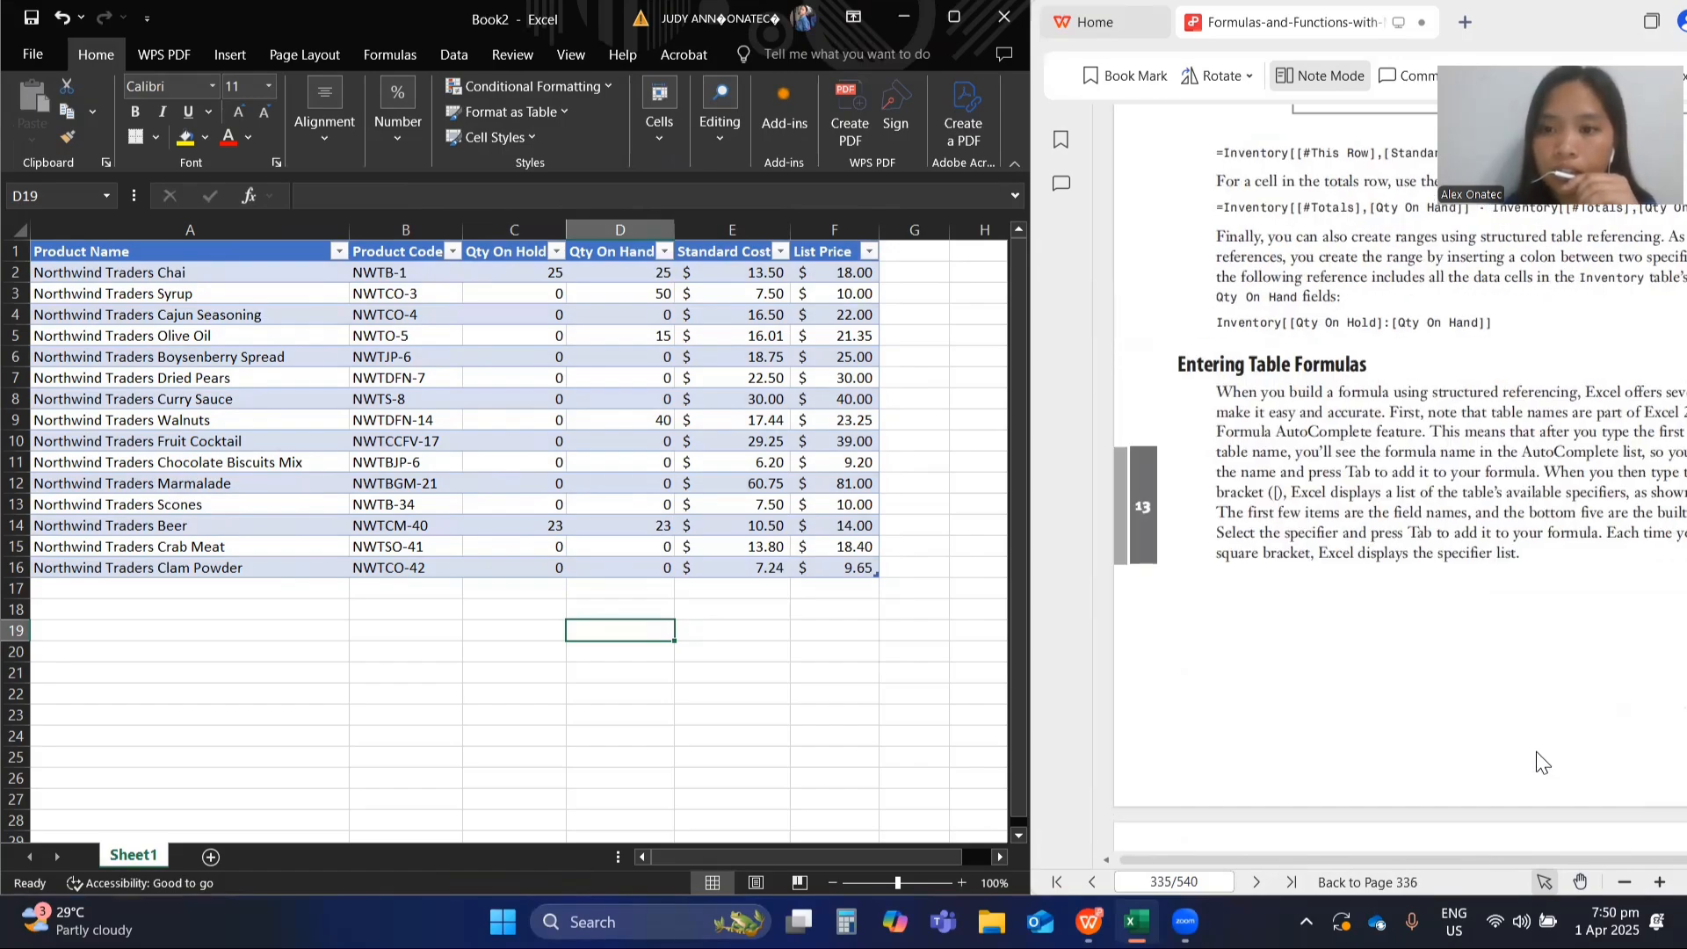
{"action": "scroll", "coordinate": [1536, 751], "scroll_direction": "right", "scroll_amount": 5}
{"action": "scroll", "coordinate": [1535, 751], "scroll_direction": "left", "scroll_amount": 3}
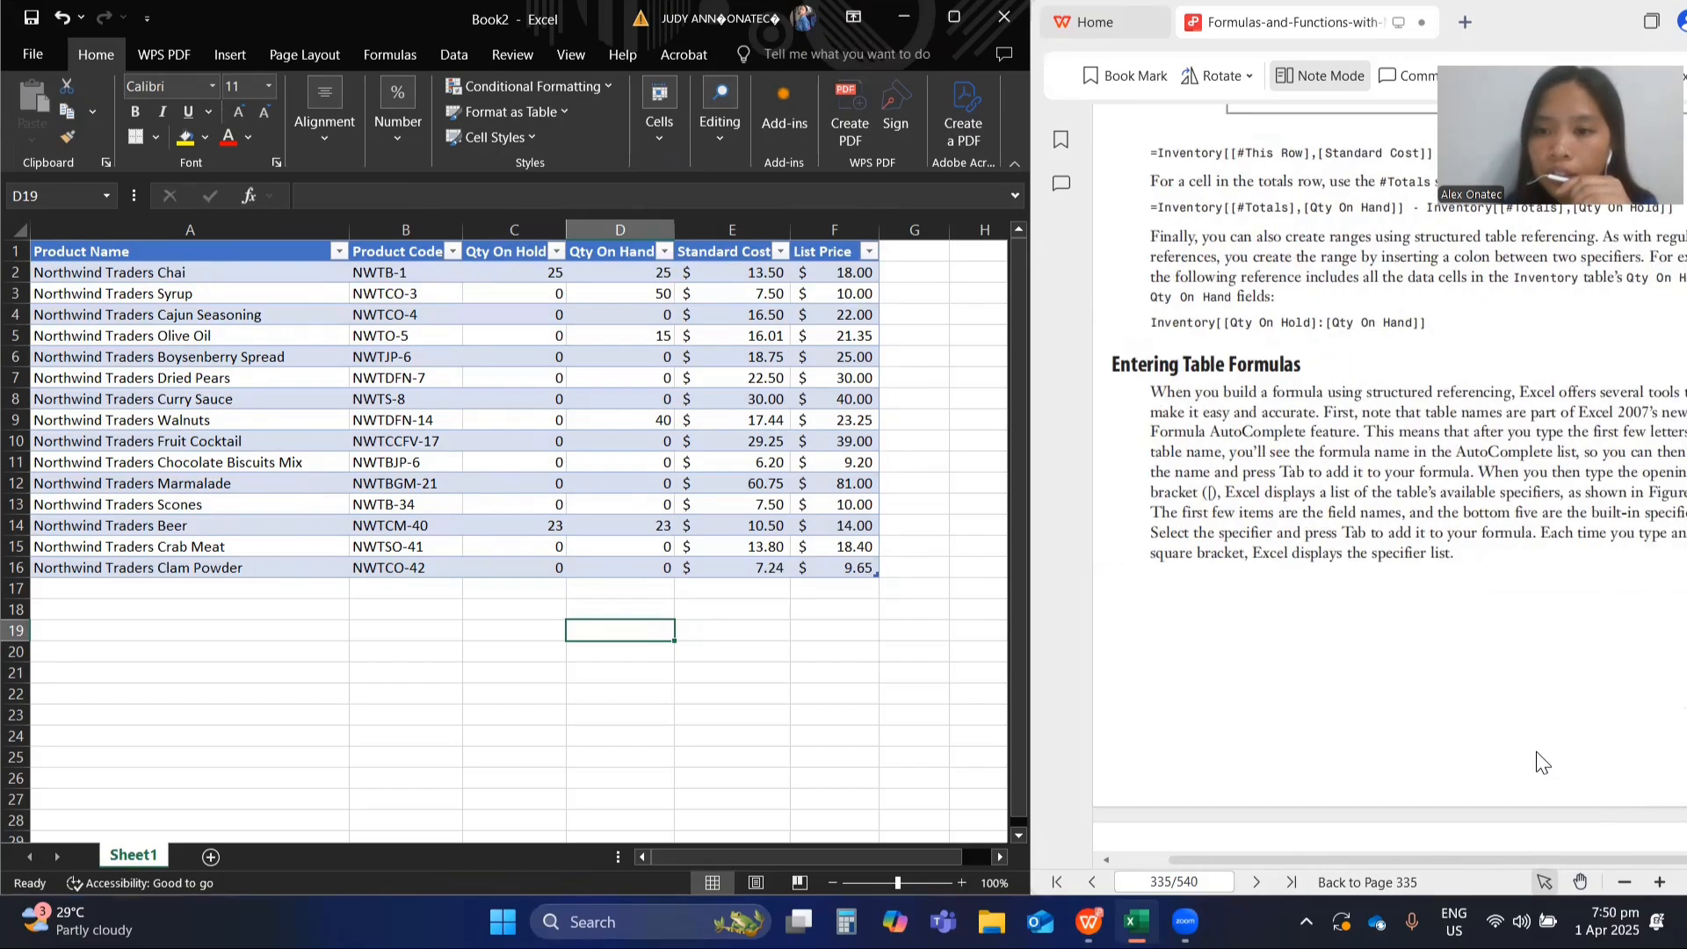
{"action": "scroll", "coordinate": [1544, 762], "scroll_direction": "right", "scroll_amount": 2}
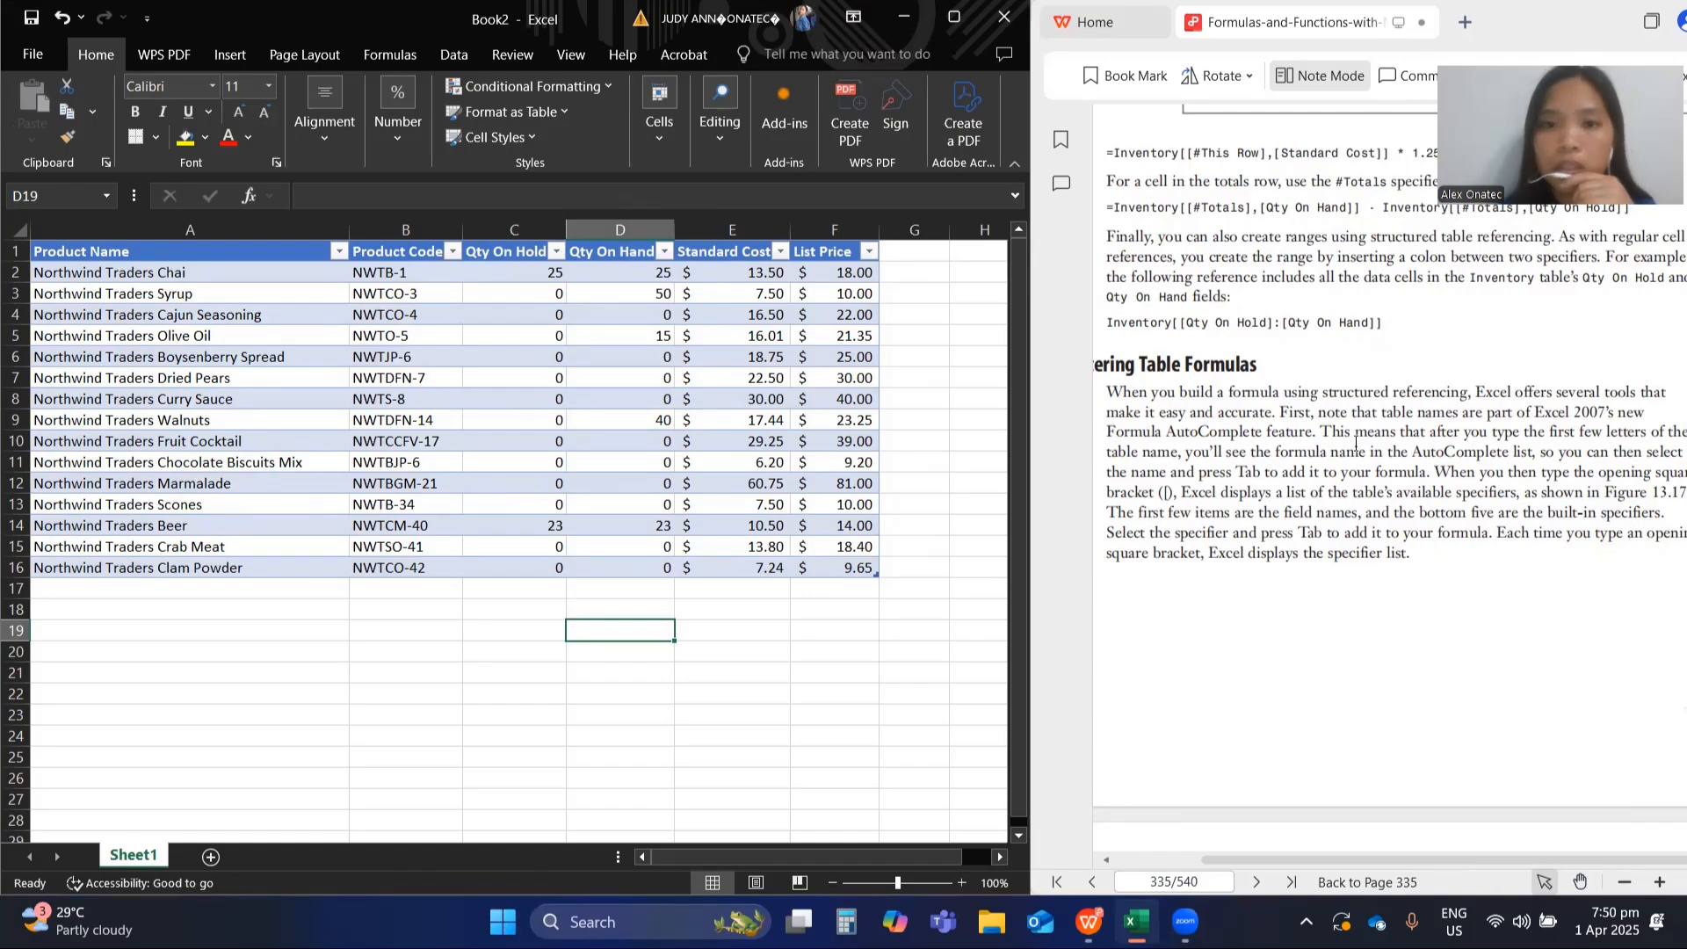
- Add a column headed Value to the Inventory table by entering the header in cell G1
{"action": "left_click", "coordinate": [908, 250]}
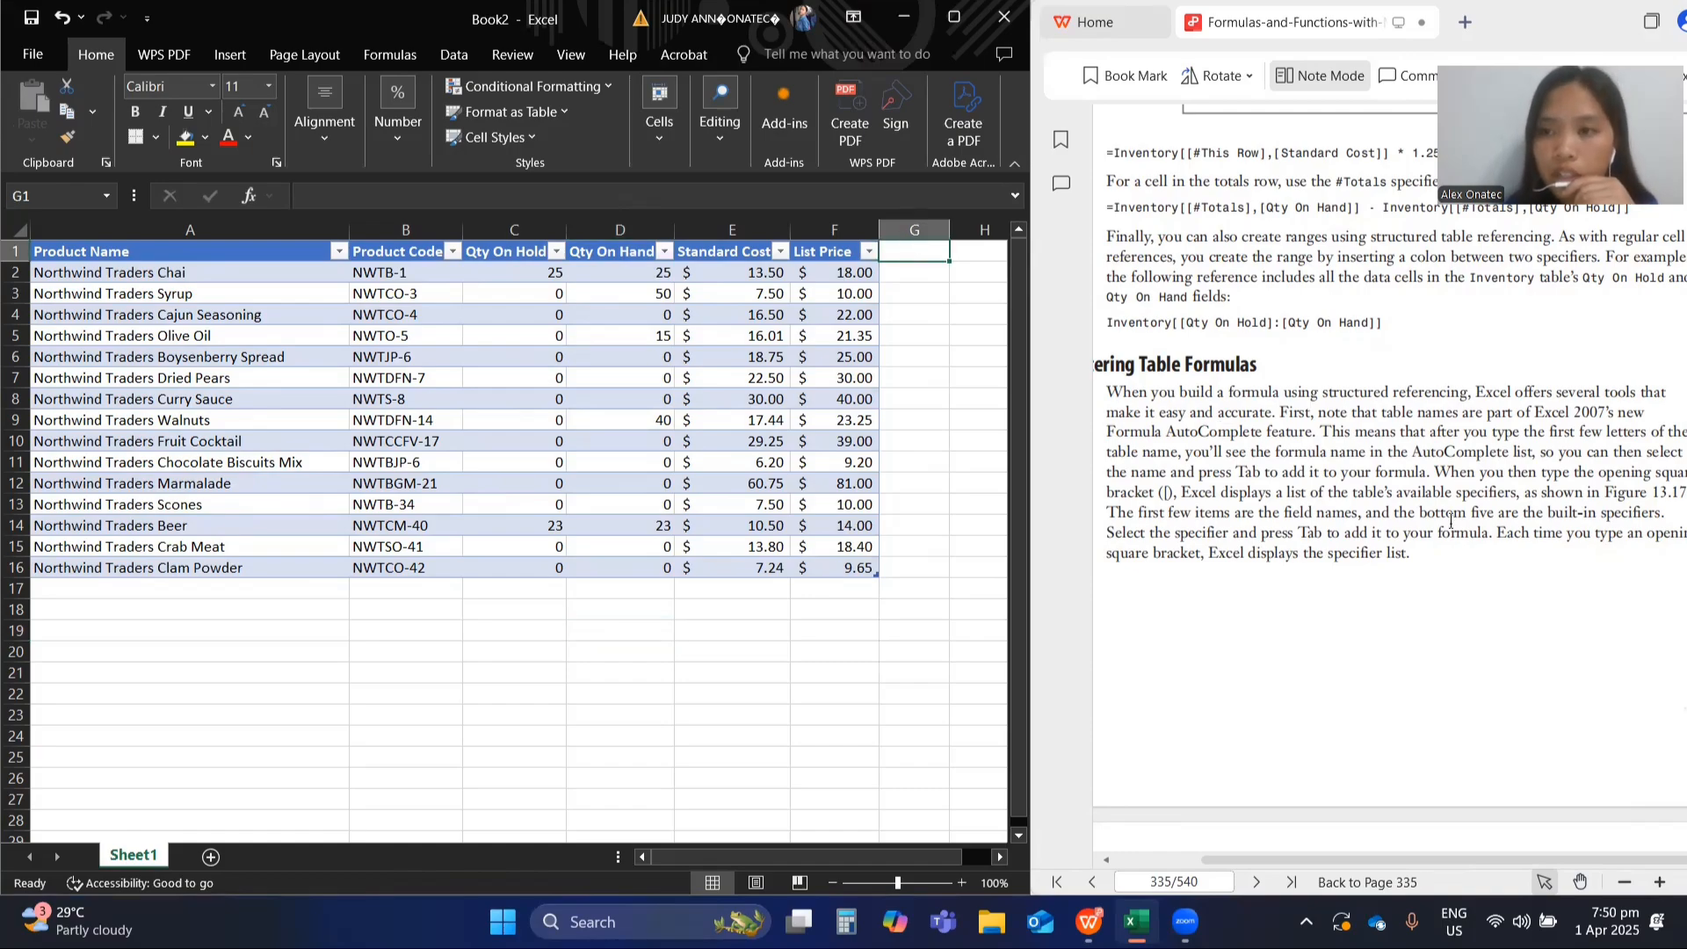
{"action": "scroll", "coordinate": [1490, 583], "scroll_direction": "down", "scroll_amount": 5}
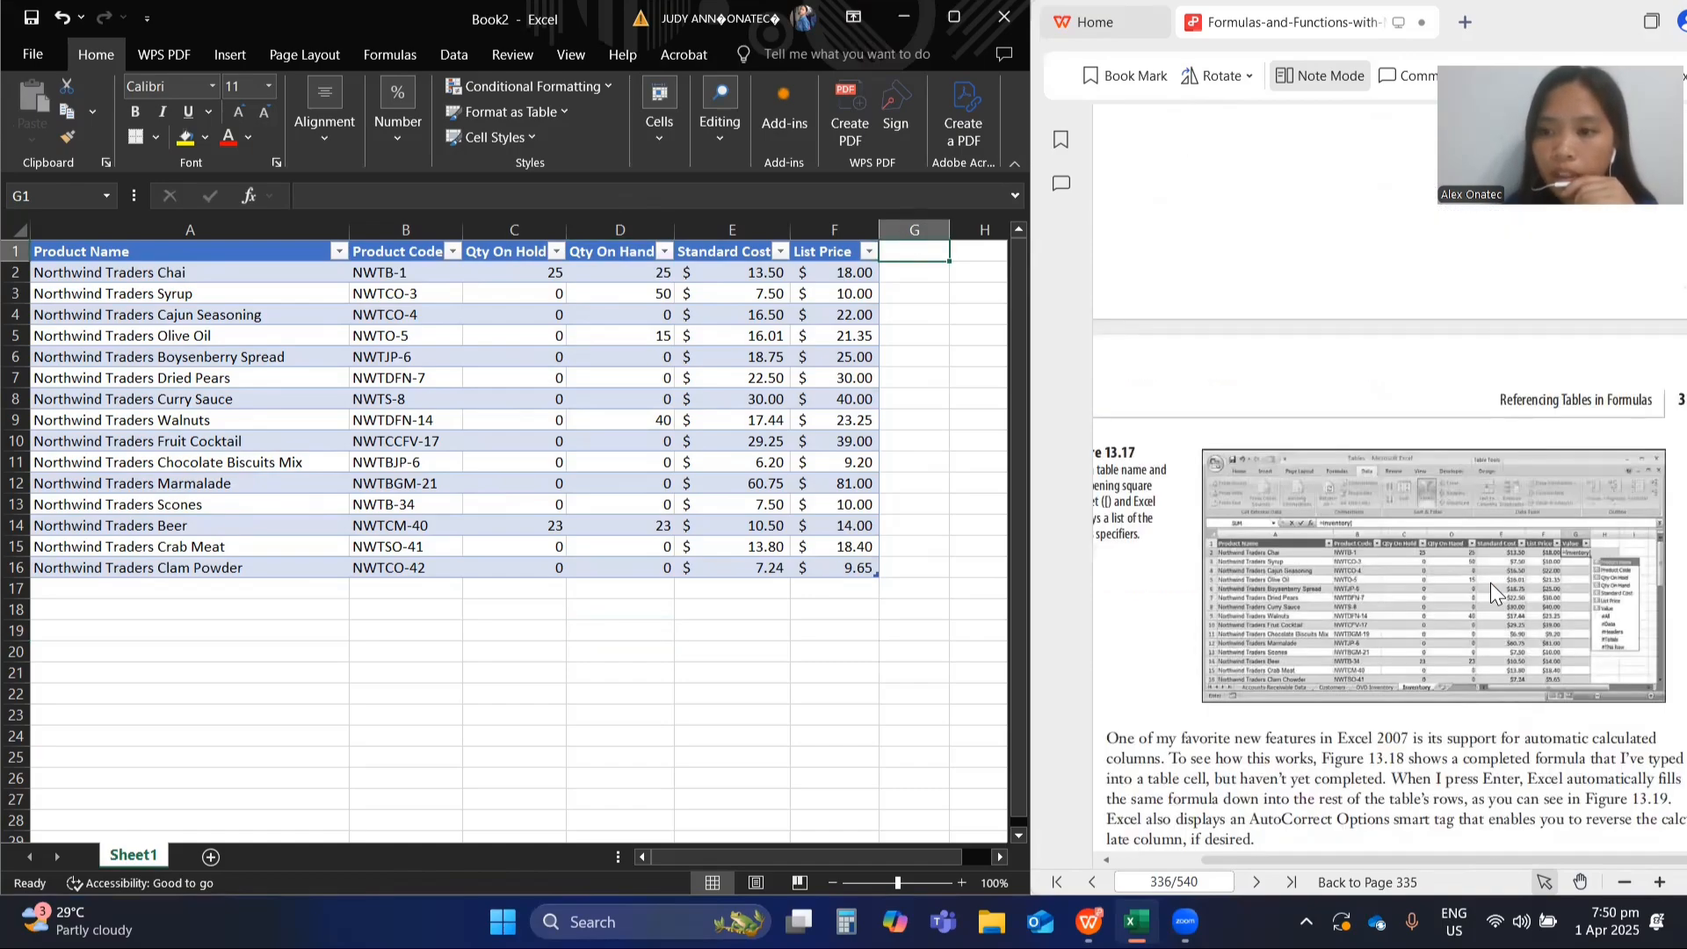
{"action": "scroll", "coordinate": [1490, 582], "scroll_direction": "down", "scroll_amount": 1}
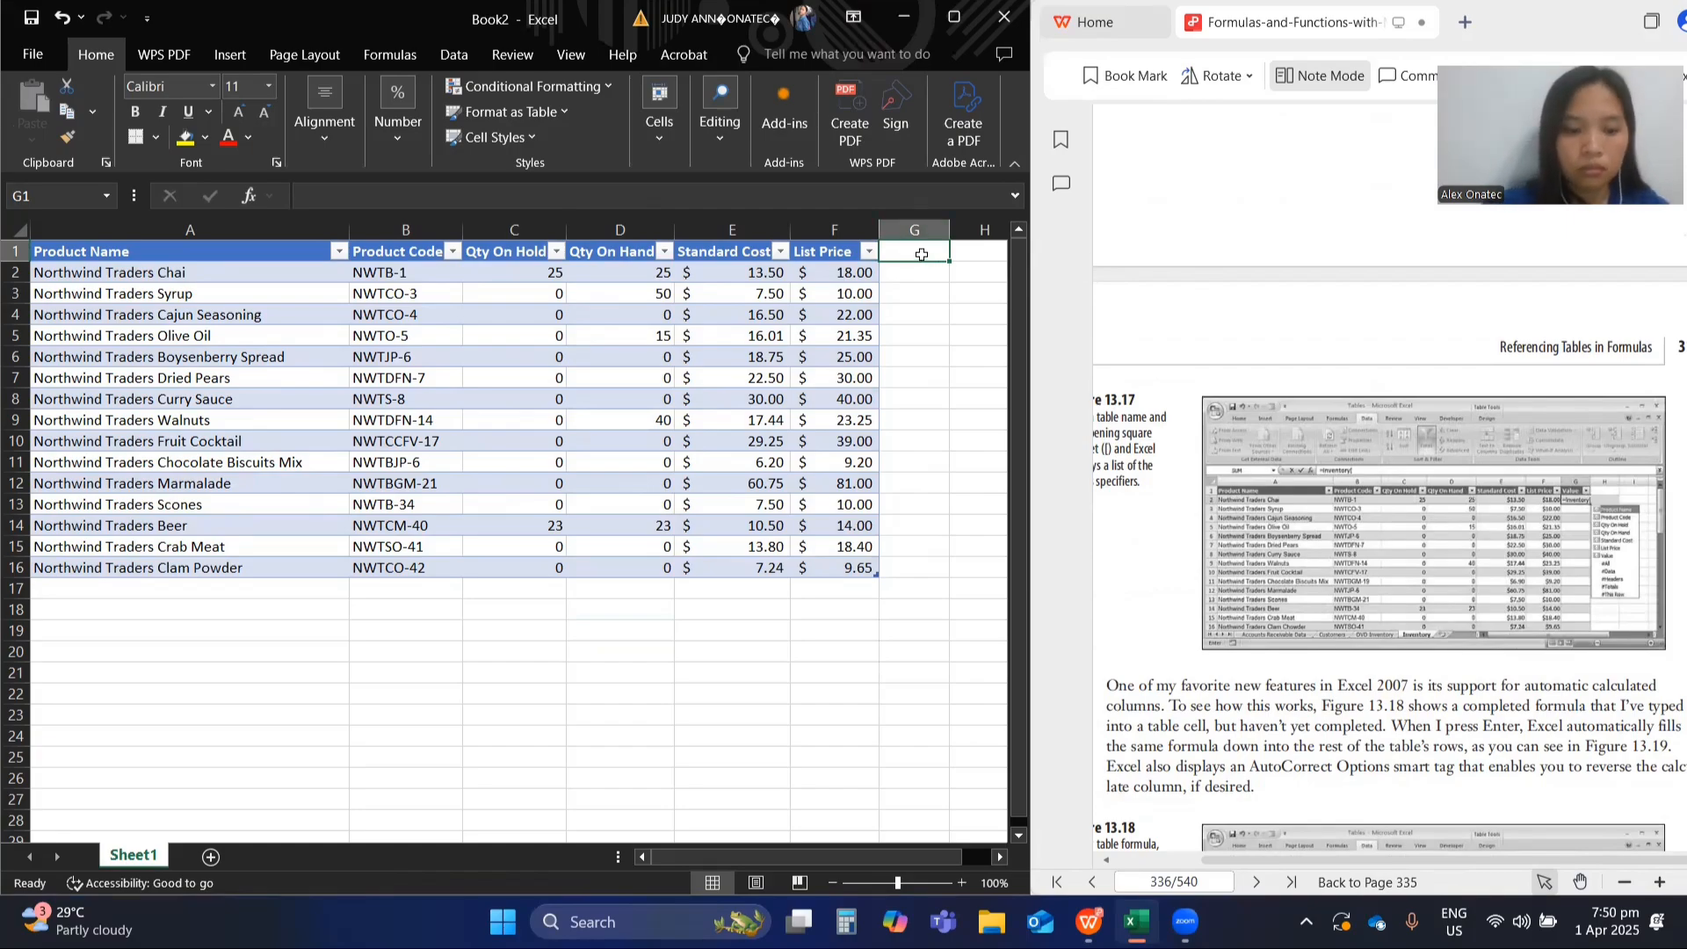
{"action": "type", "text": "a"}
{"action": "key", "text": "BackSpace"}
{"action": "type", "text": "B"}
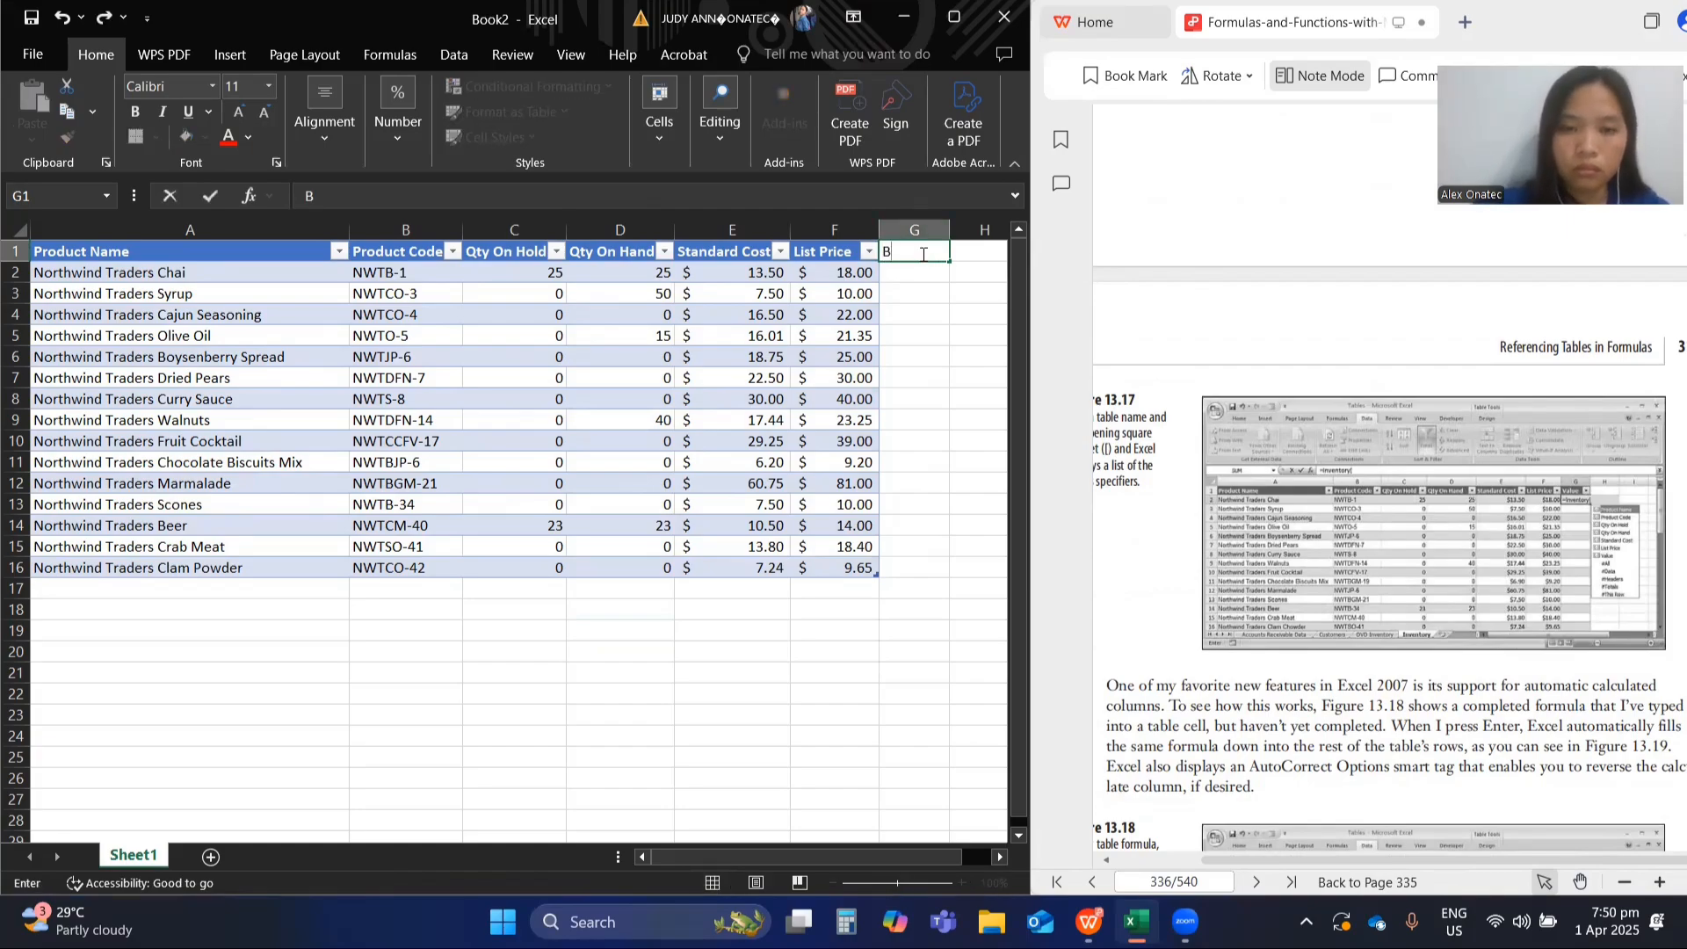
{"action": "key", "text": "BackSpace"}
{"action": "type", "text": "Va"}
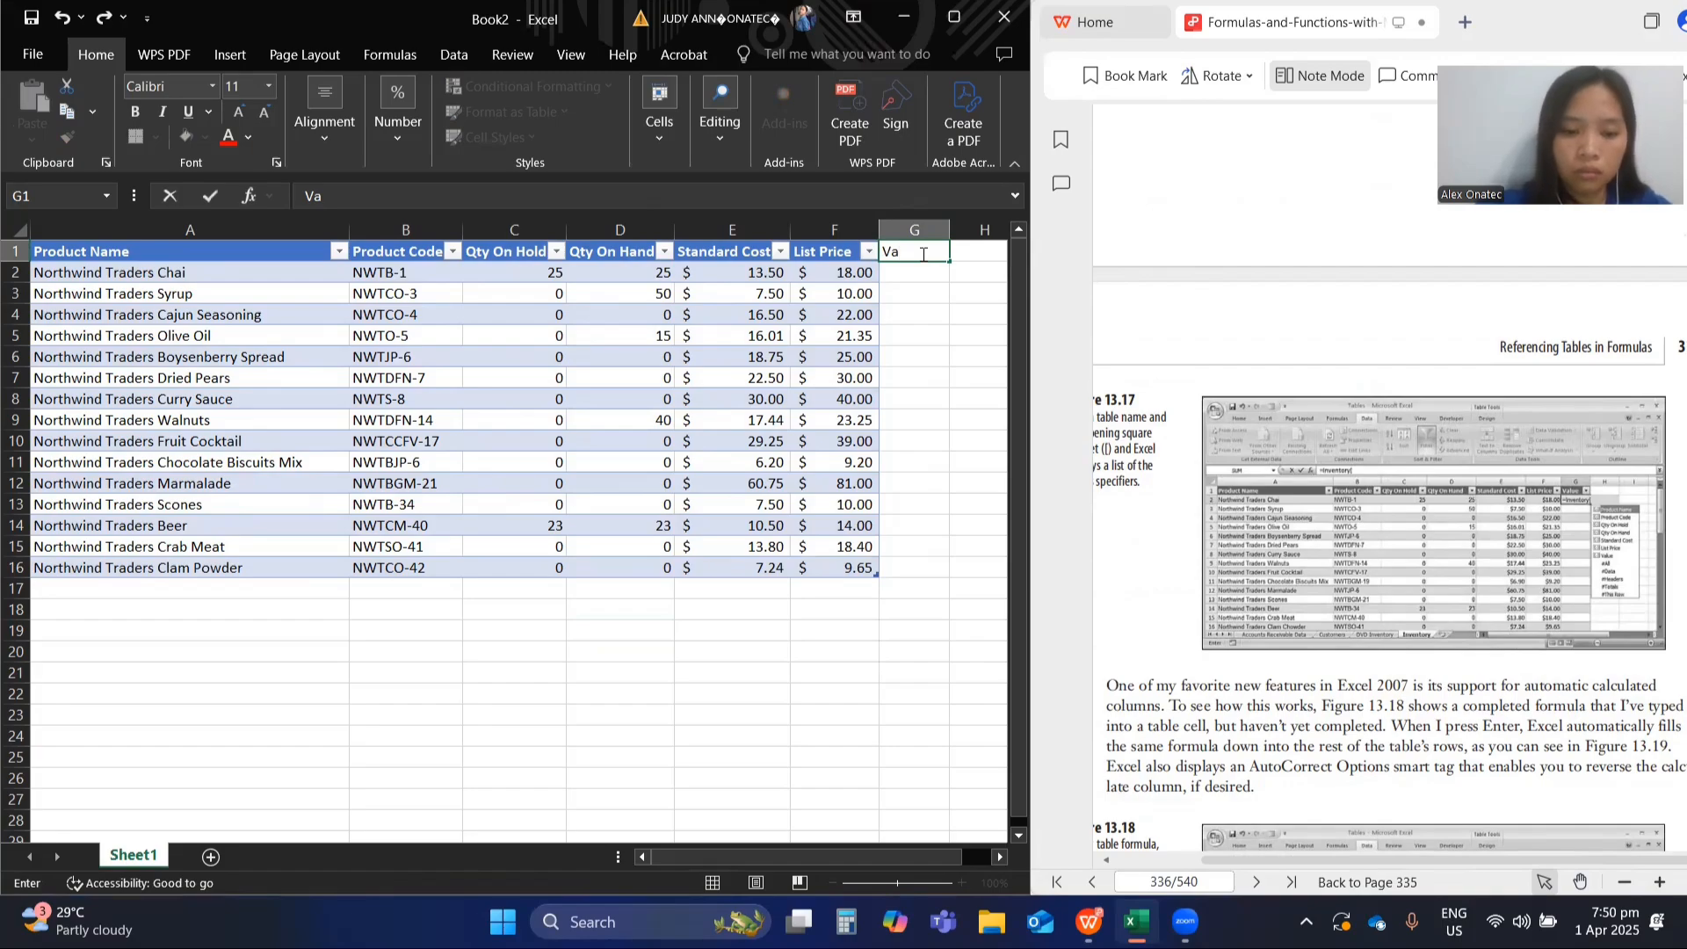
{"action": "type", "text": "lue"}
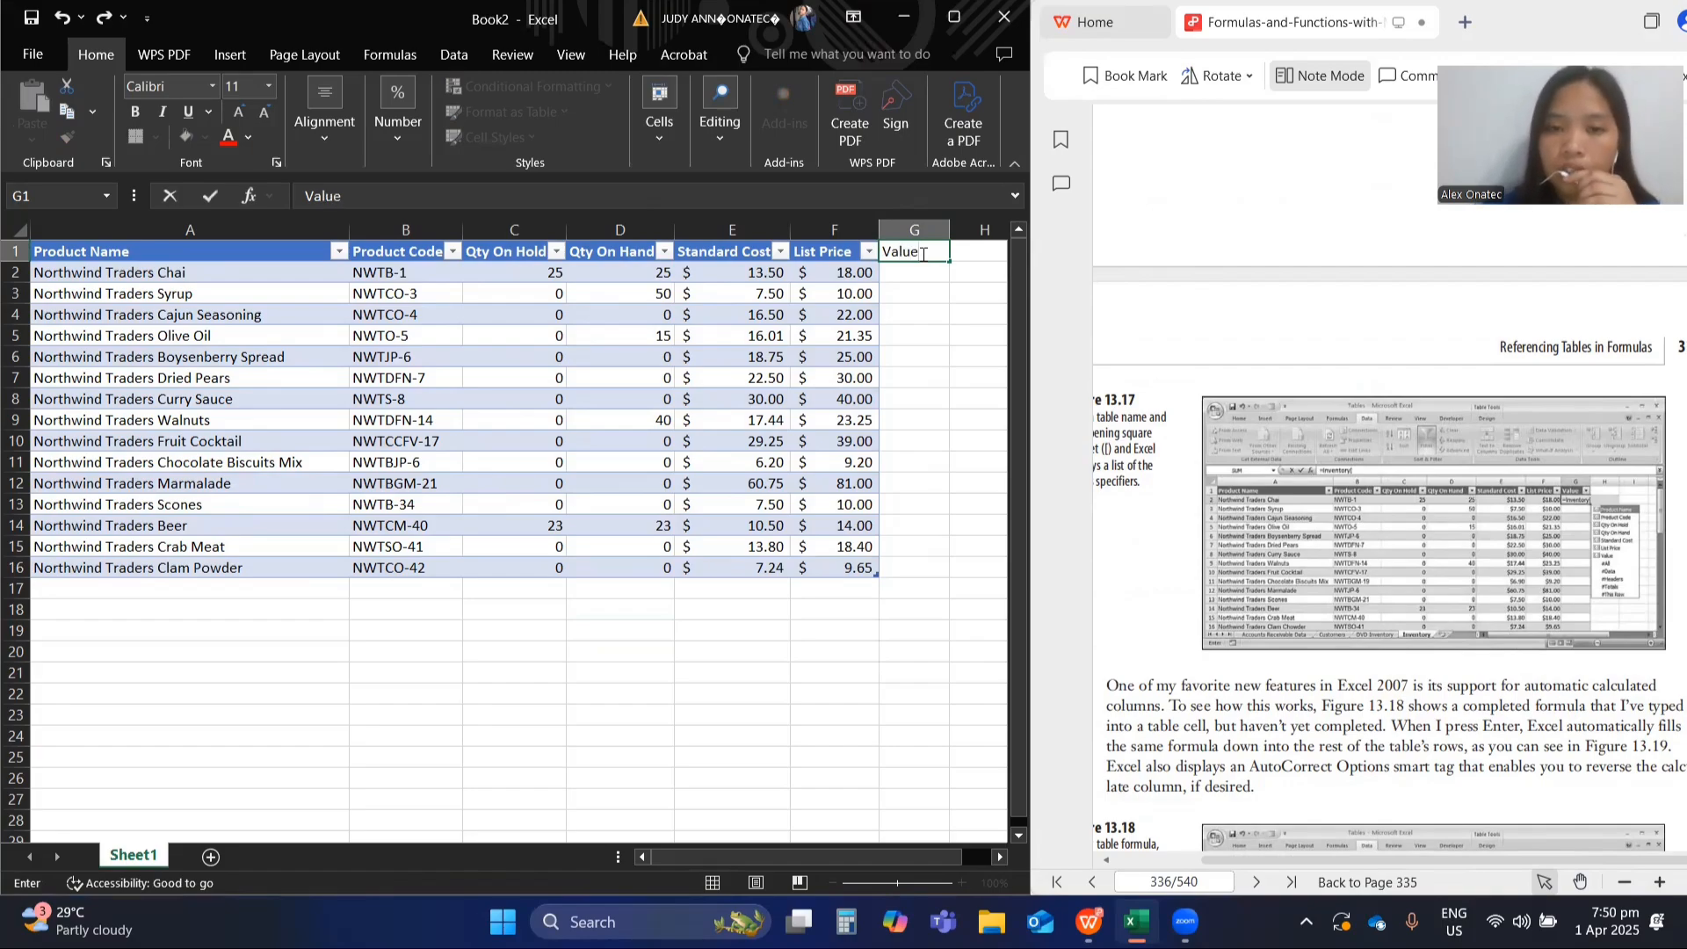
{"action": "key", "text": "Return"}
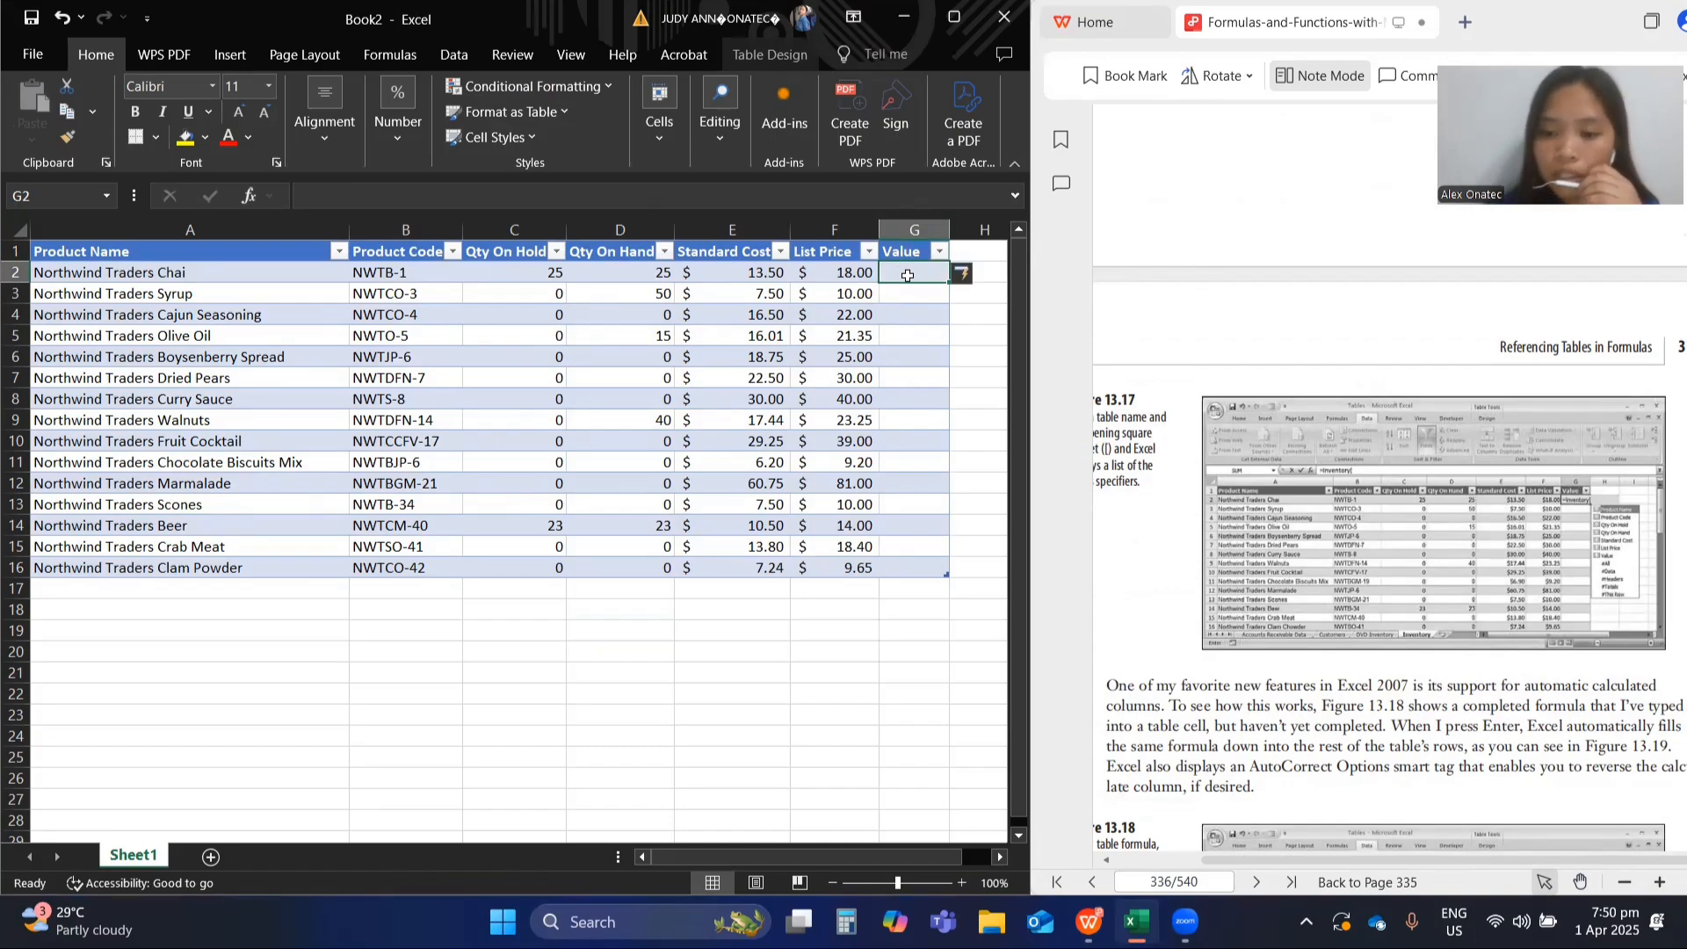
- Begin a formula in cell G2 of the Value column with =inventory[ to list the table's specifiers
{"action": "type", "text": "="}
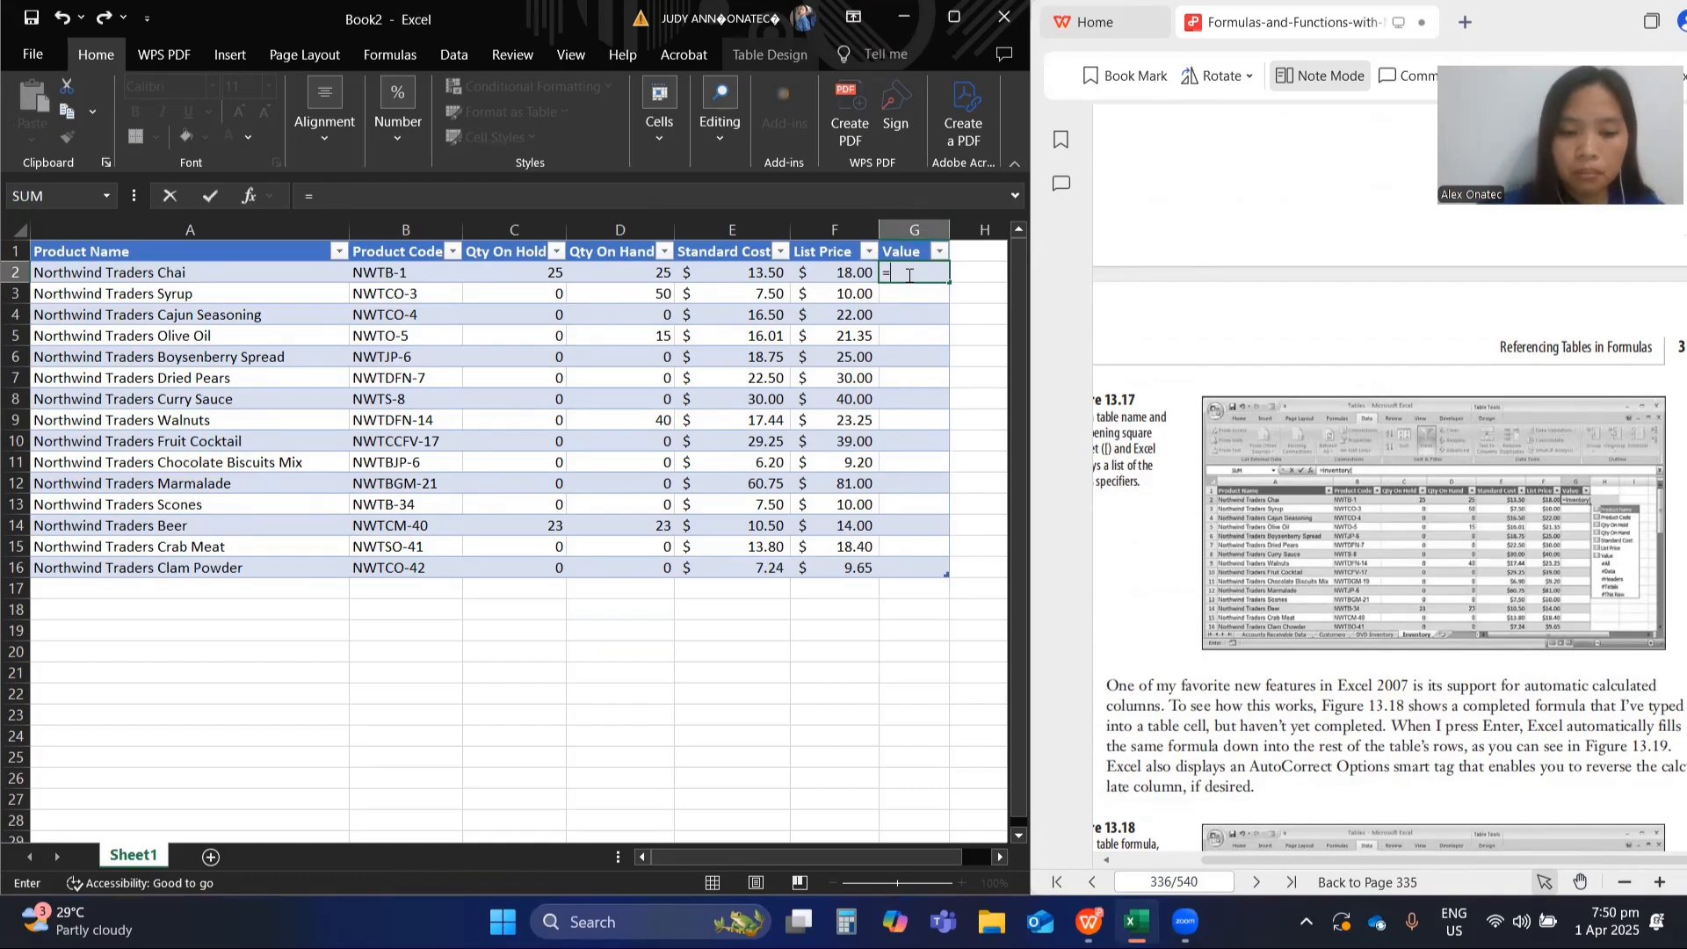
{"action": "type", "text": "invent"}
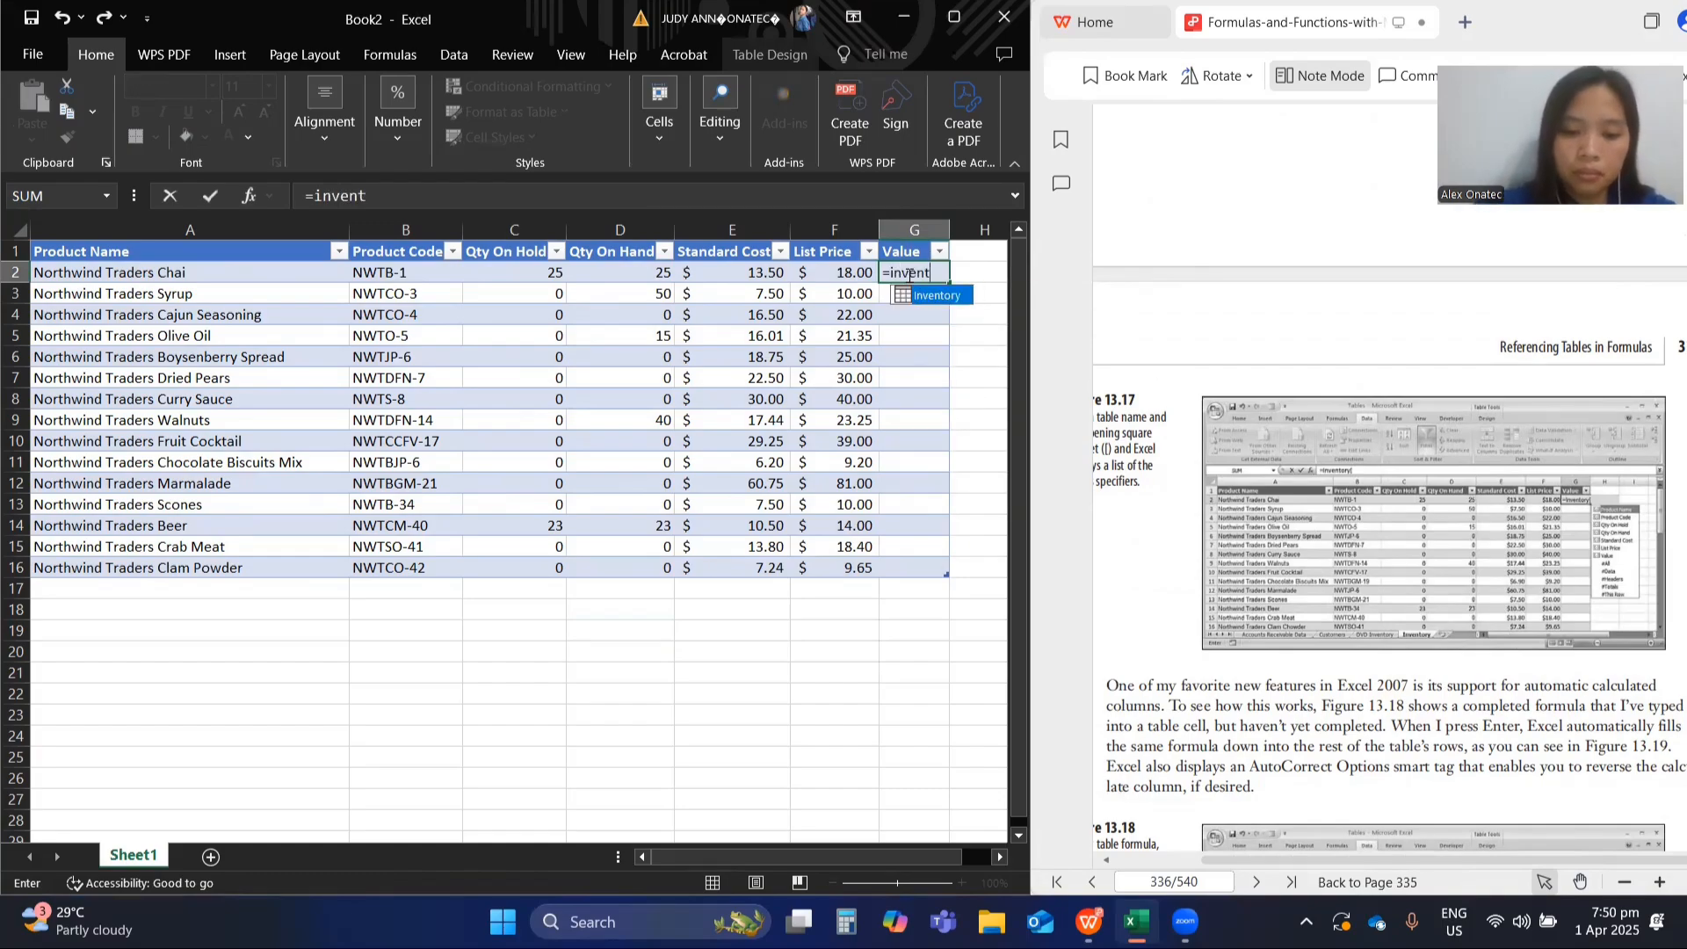
{"action": "type", "text": "ory"}
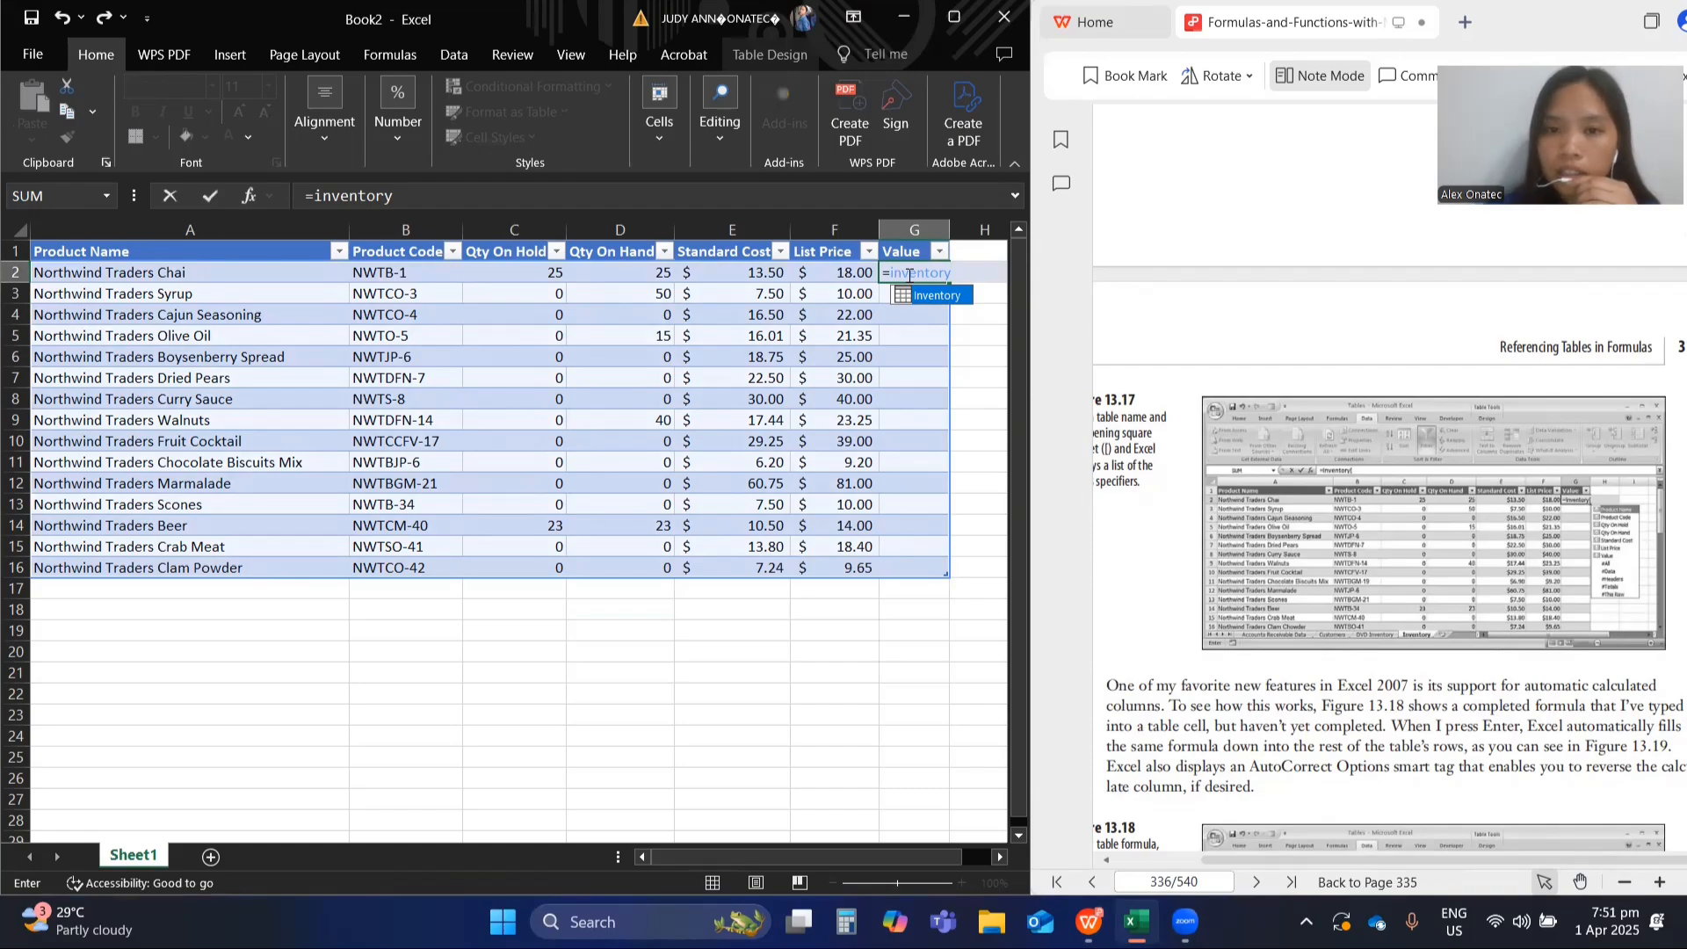
{"action": "type", "text": "["}
- Review how field names and built-in specifiers are added to a reference in the PDF's Entering Table Formulas section
{"action": "scroll", "coordinate": [1579, 587], "scroll_direction": "up", "scroll_amount": 5}
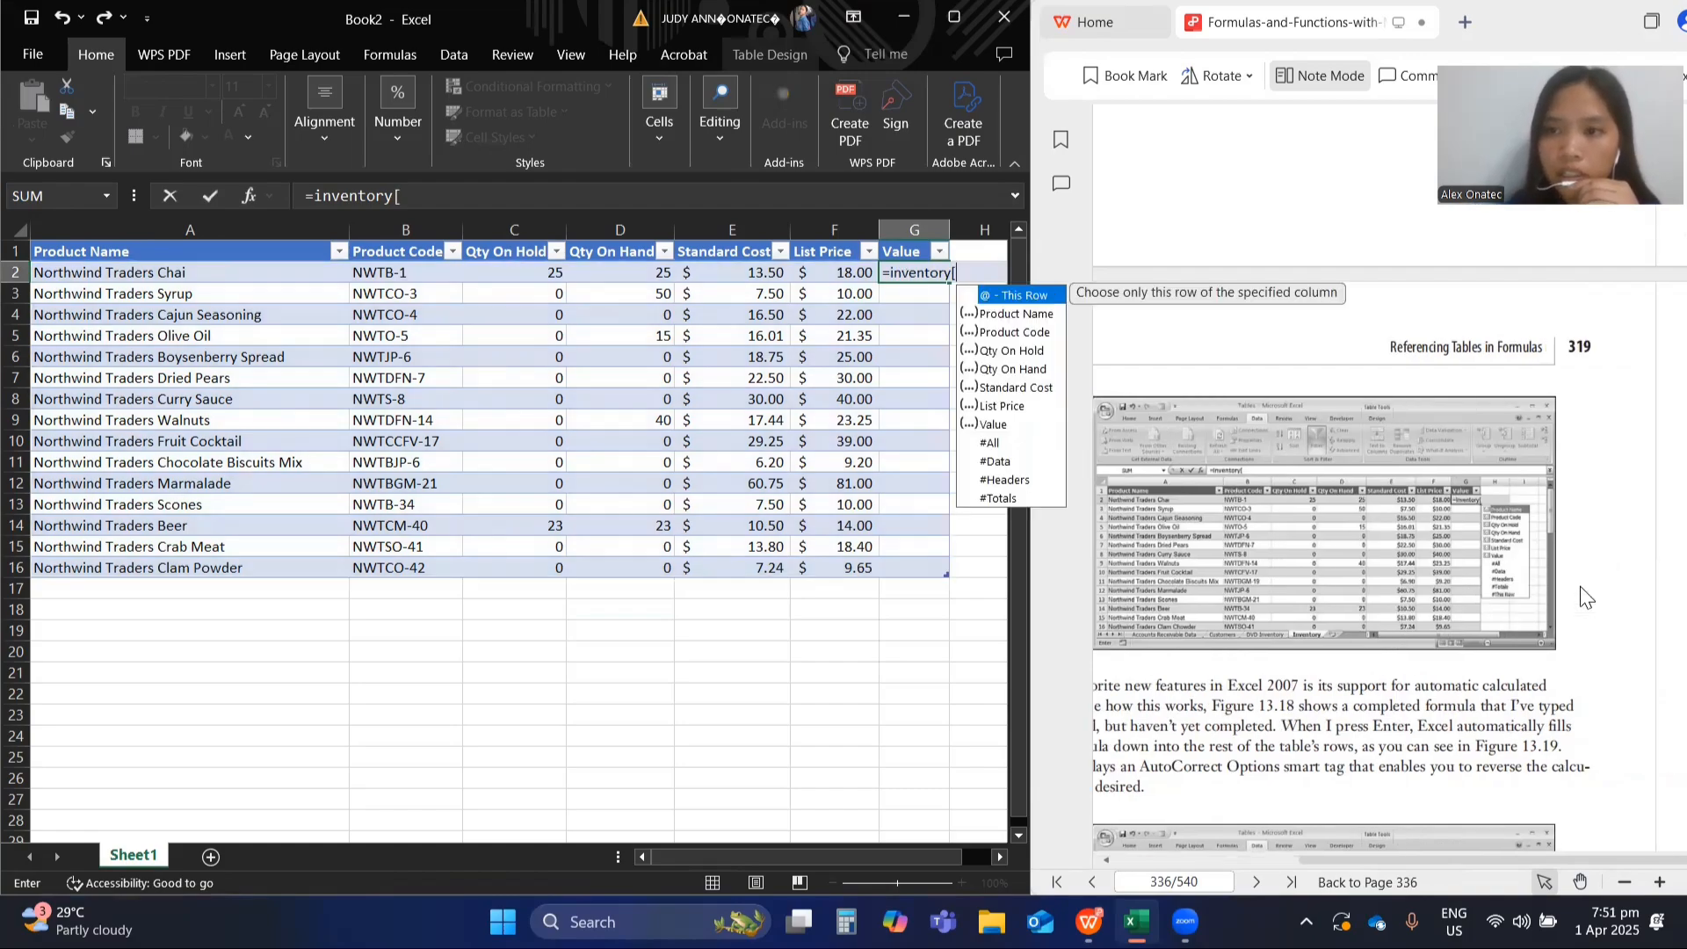
{"action": "scroll", "coordinate": [1579, 587], "scroll_direction": "up", "scroll_amount": 3}
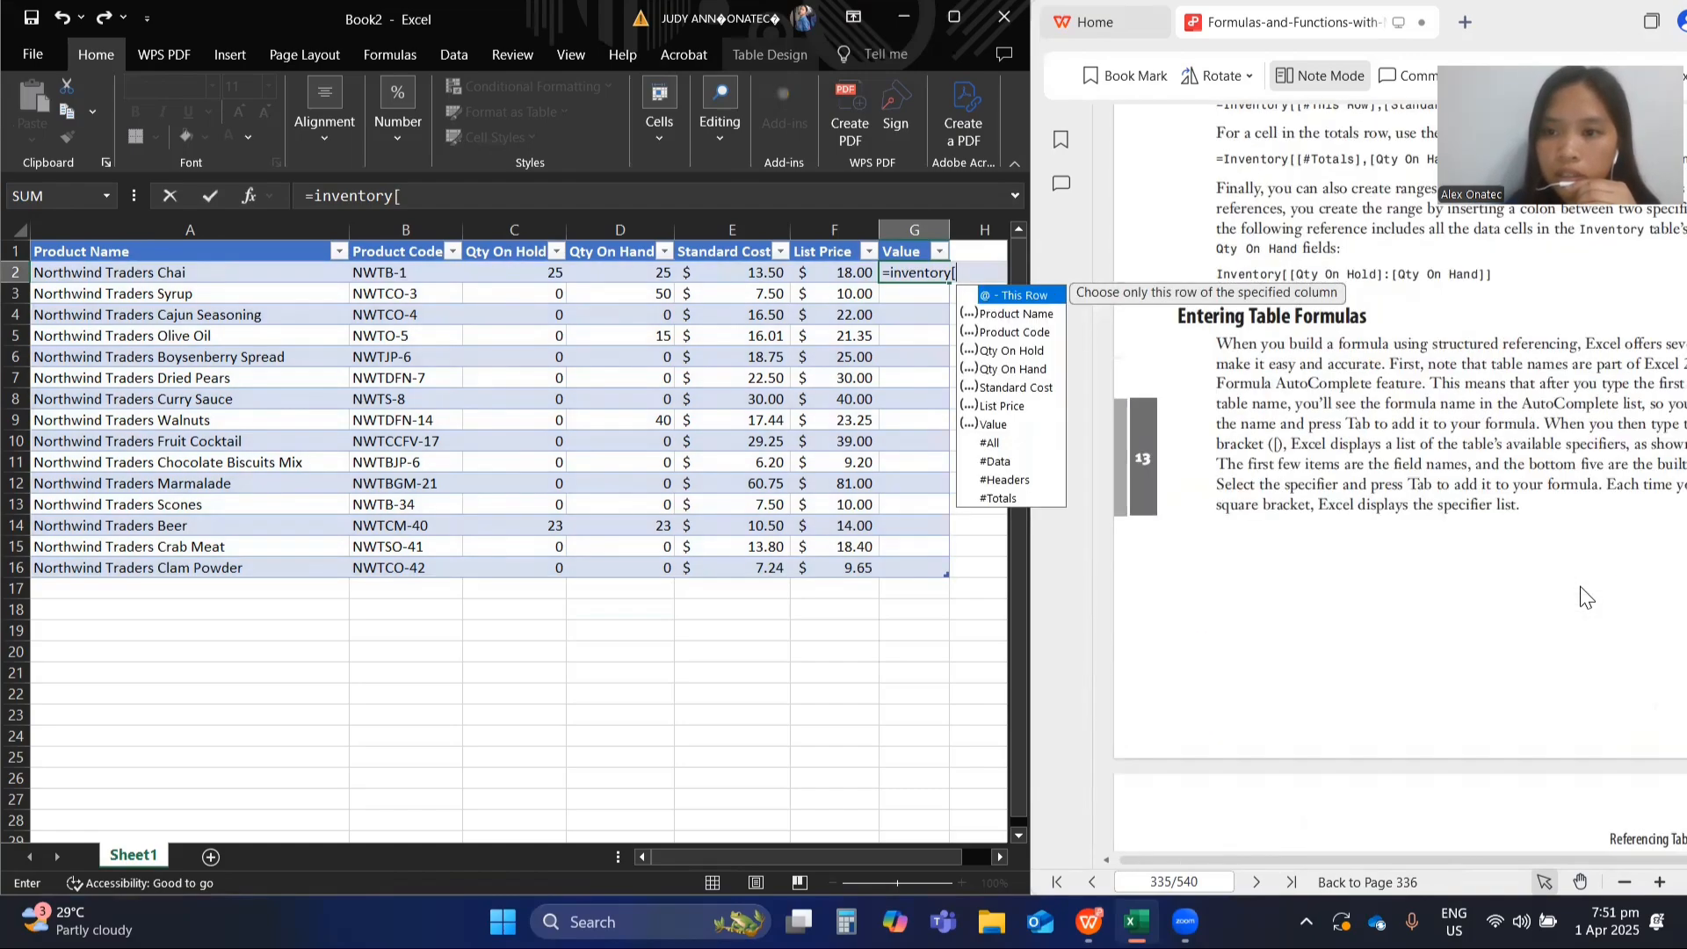
{"action": "scroll", "coordinate": [1580, 587], "scroll_direction": "left", "scroll_amount": 1}
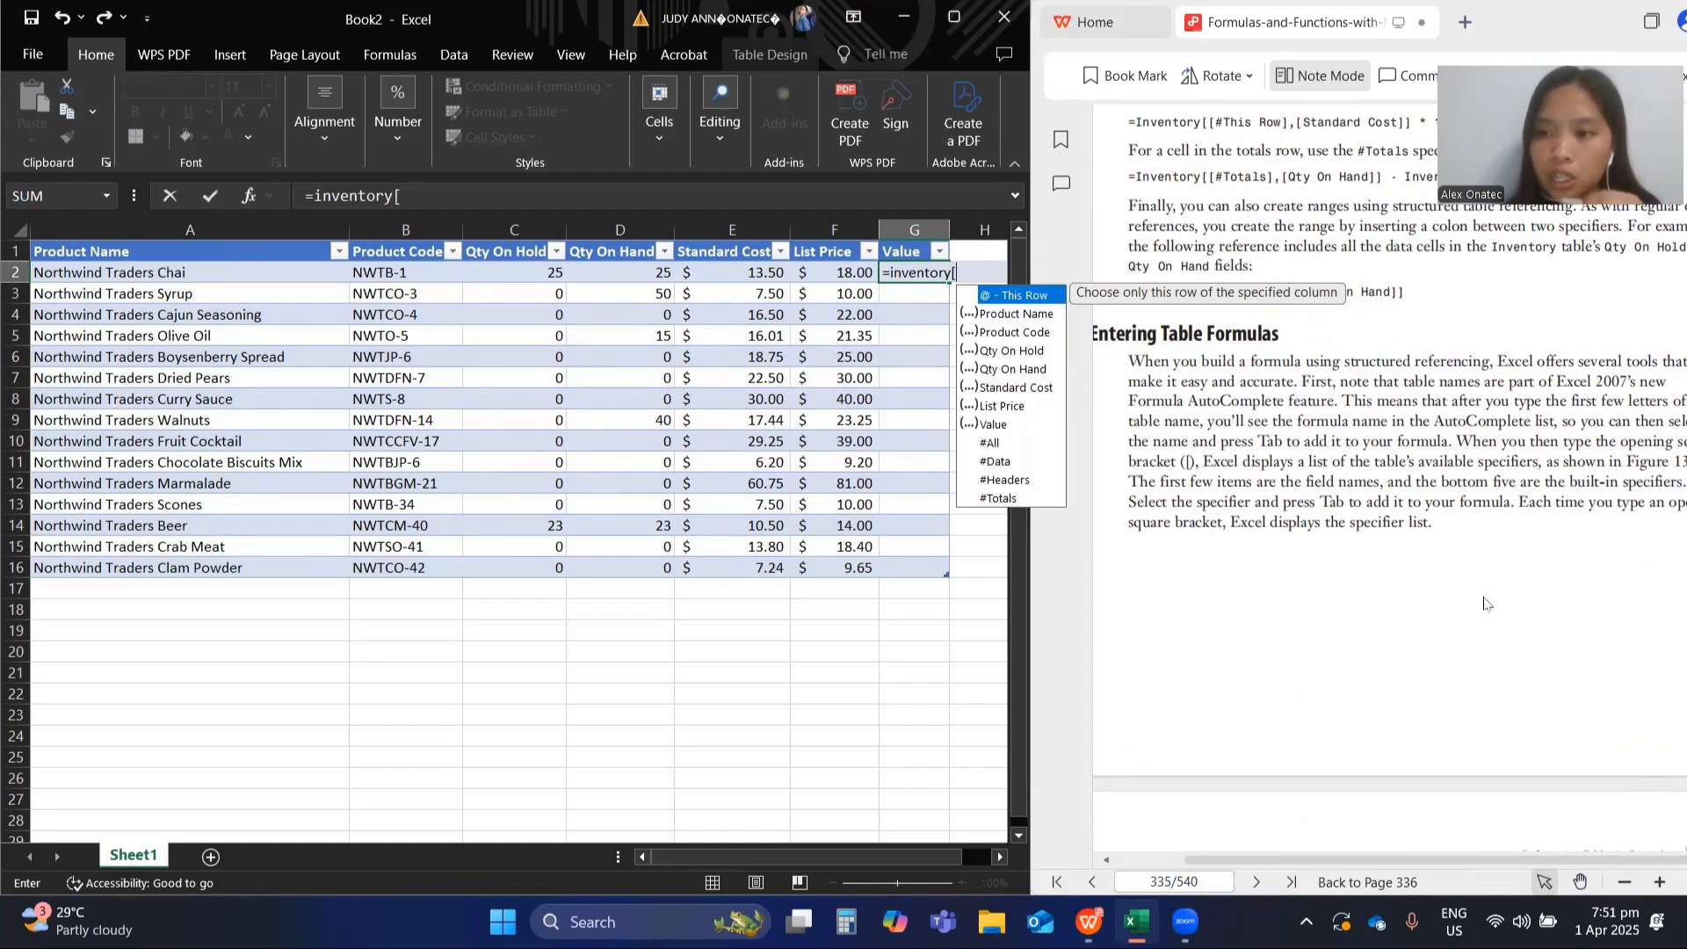
{"action": "scroll", "coordinate": [1484, 597], "scroll_direction": "right", "scroll_amount": 3}
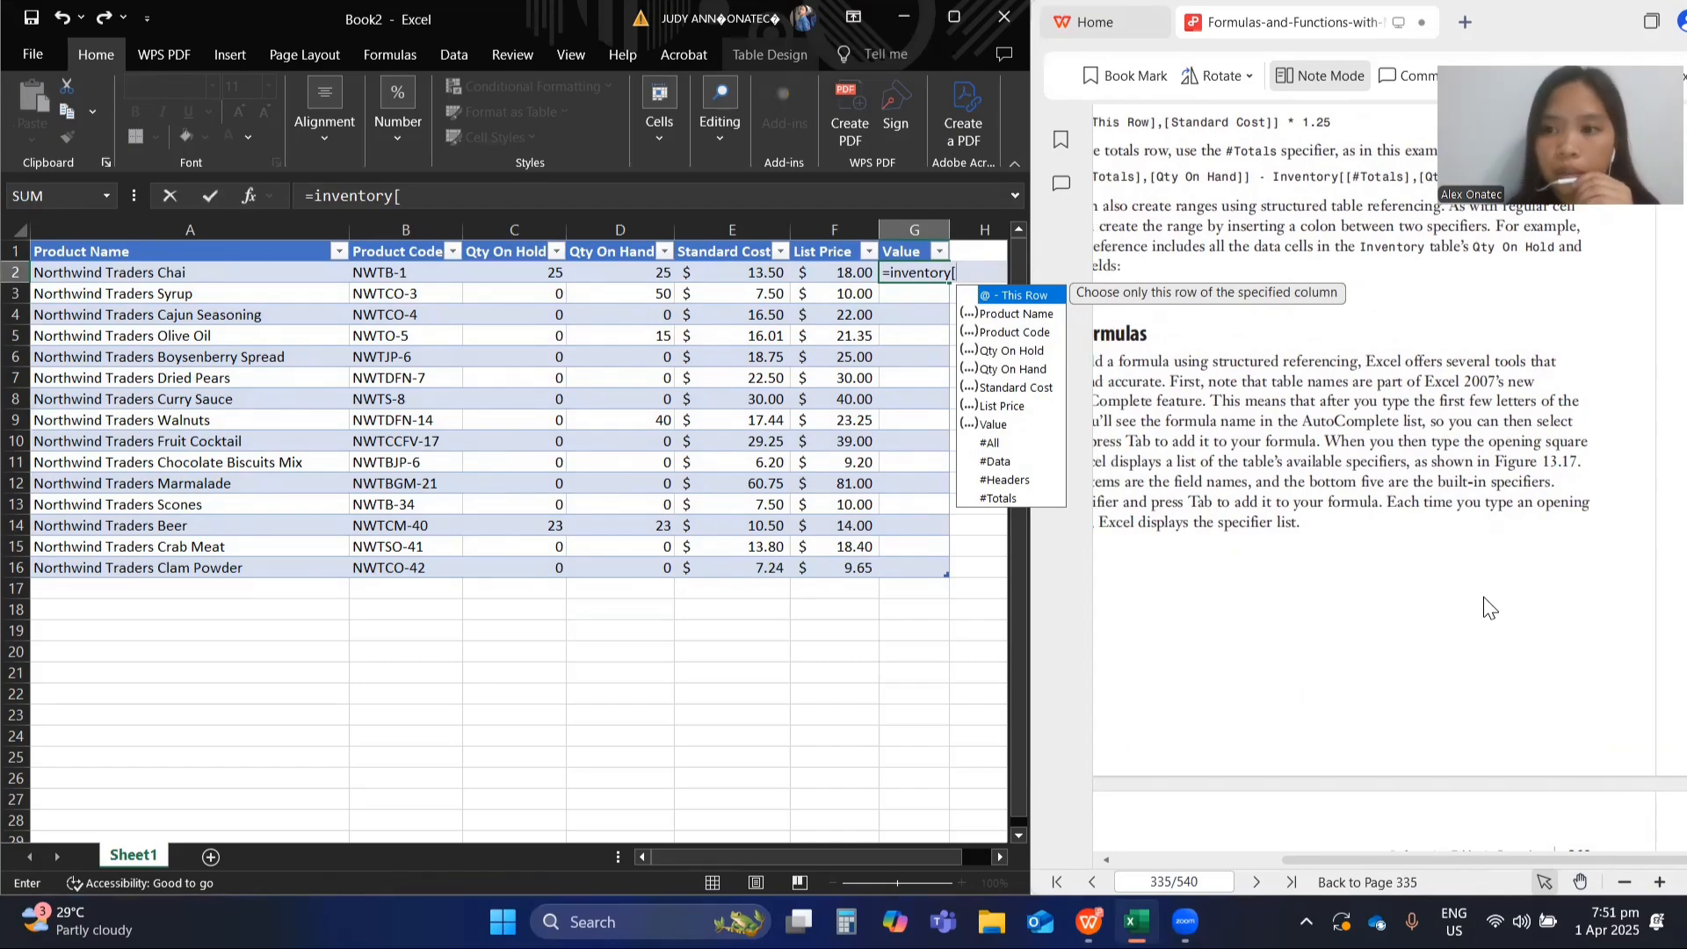
{"action": "scroll", "coordinate": [1483, 597], "scroll_direction": "left", "scroll_amount": 5}
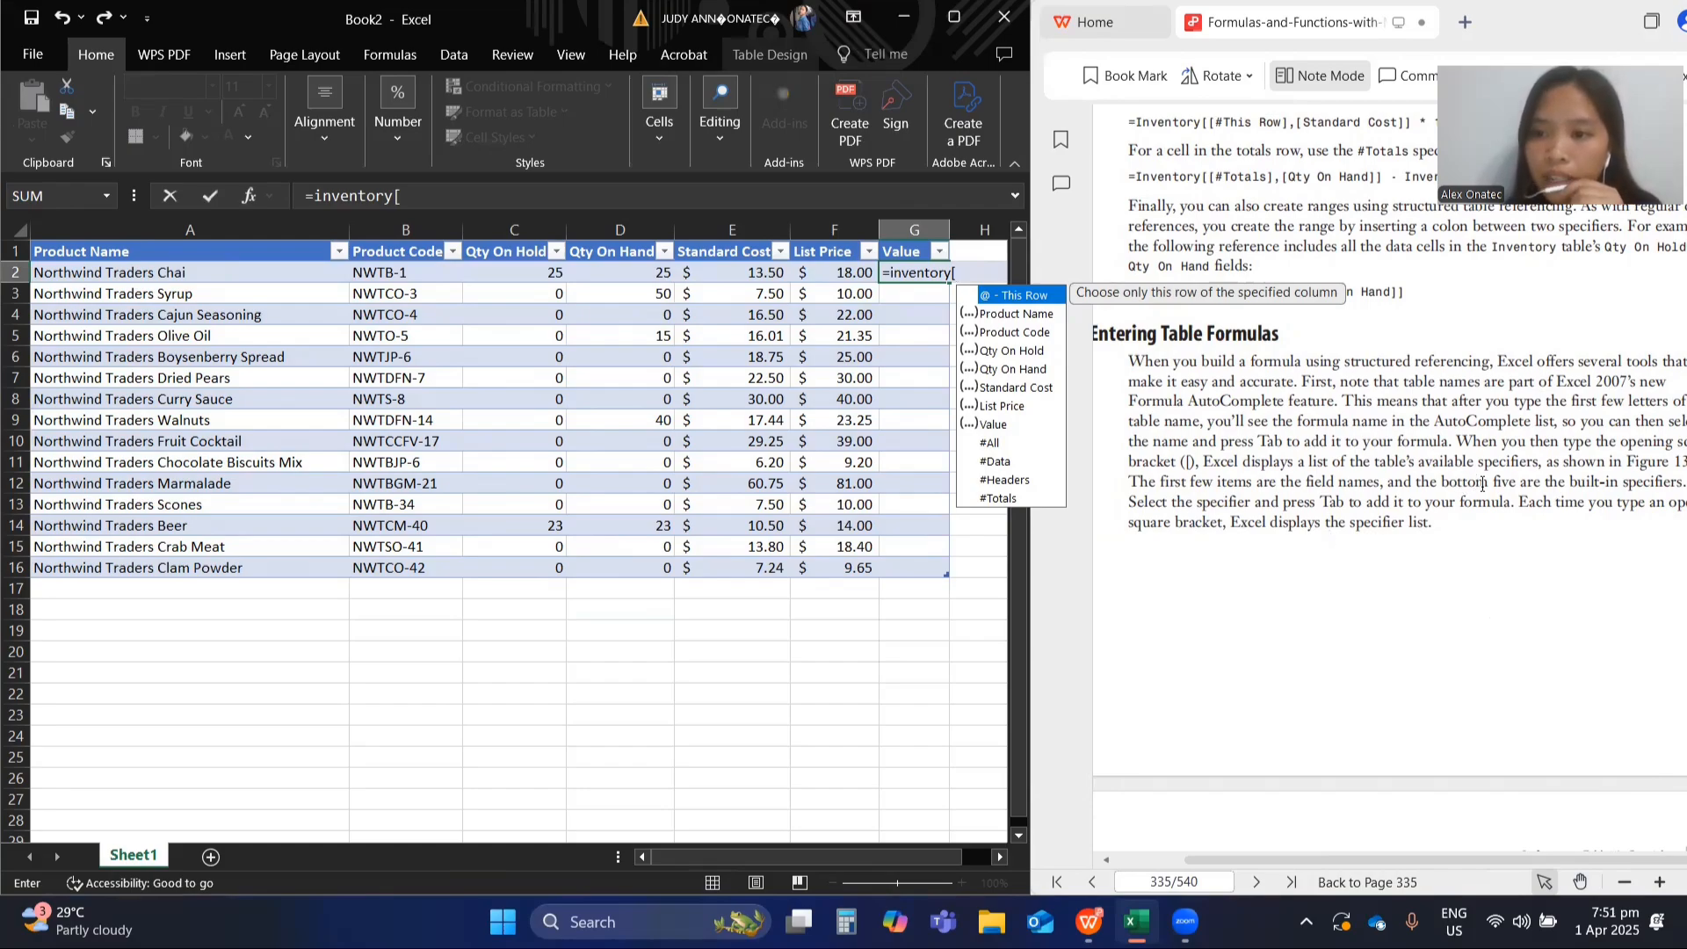
{"action": "scroll", "coordinate": [1542, 490], "scroll_direction": "left", "scroll_amount": 2}
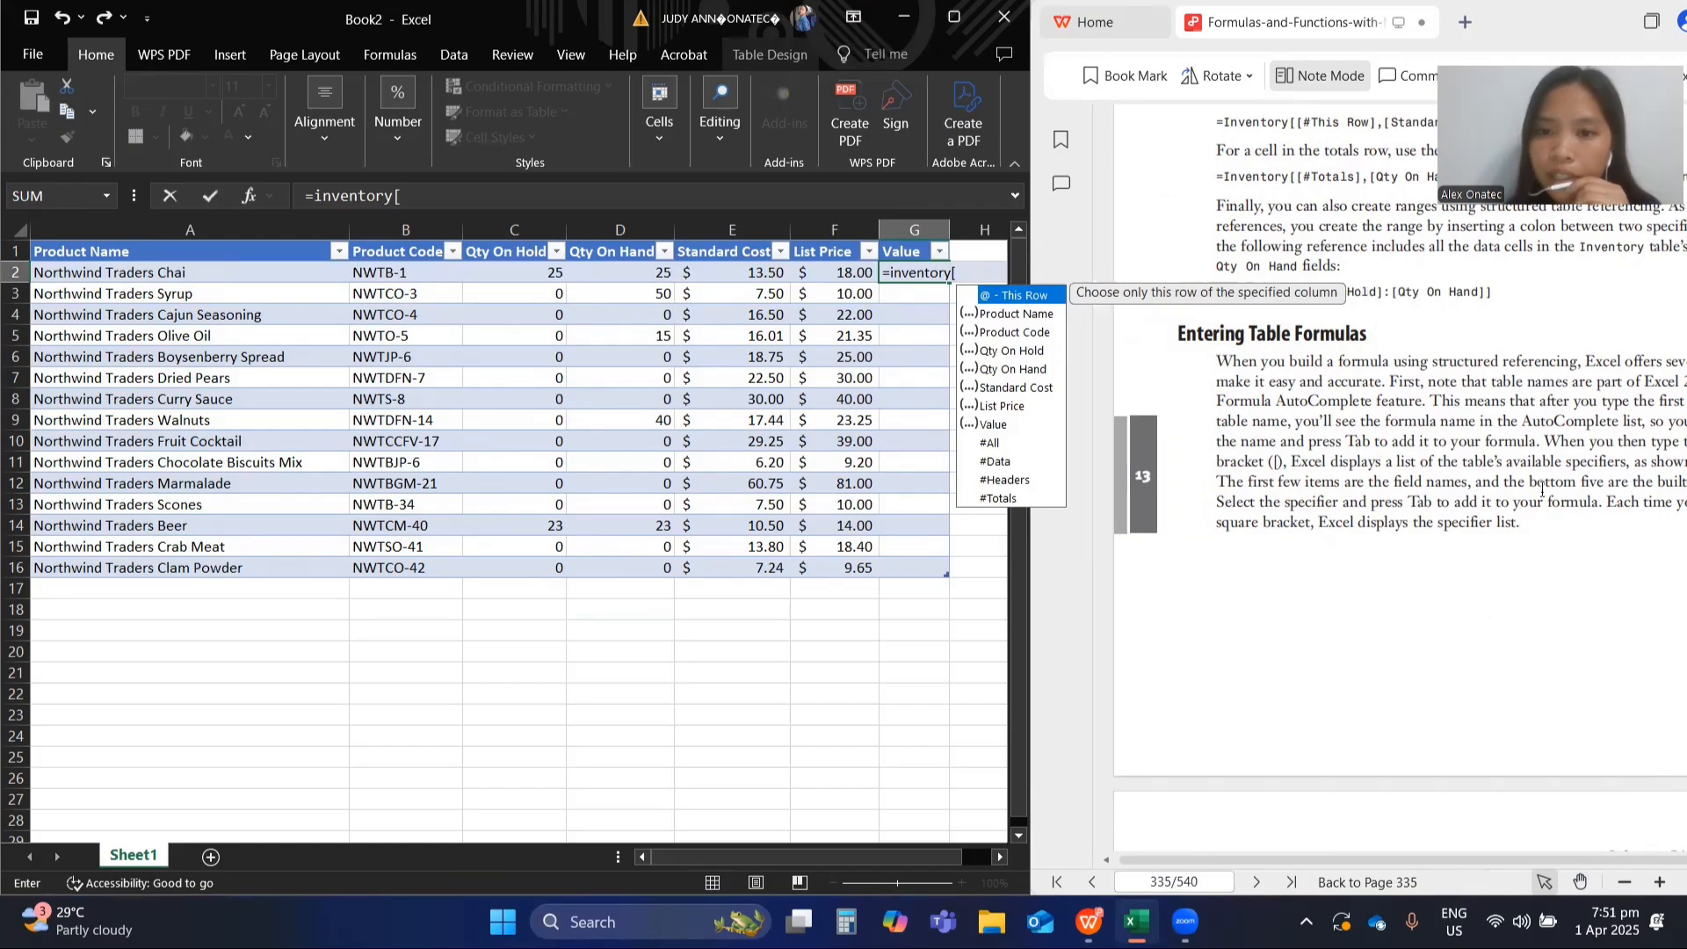
{"action": "scroll", "coordinate": [1542, 489], "scroll_direction": "right", "scroll_amount": 4}
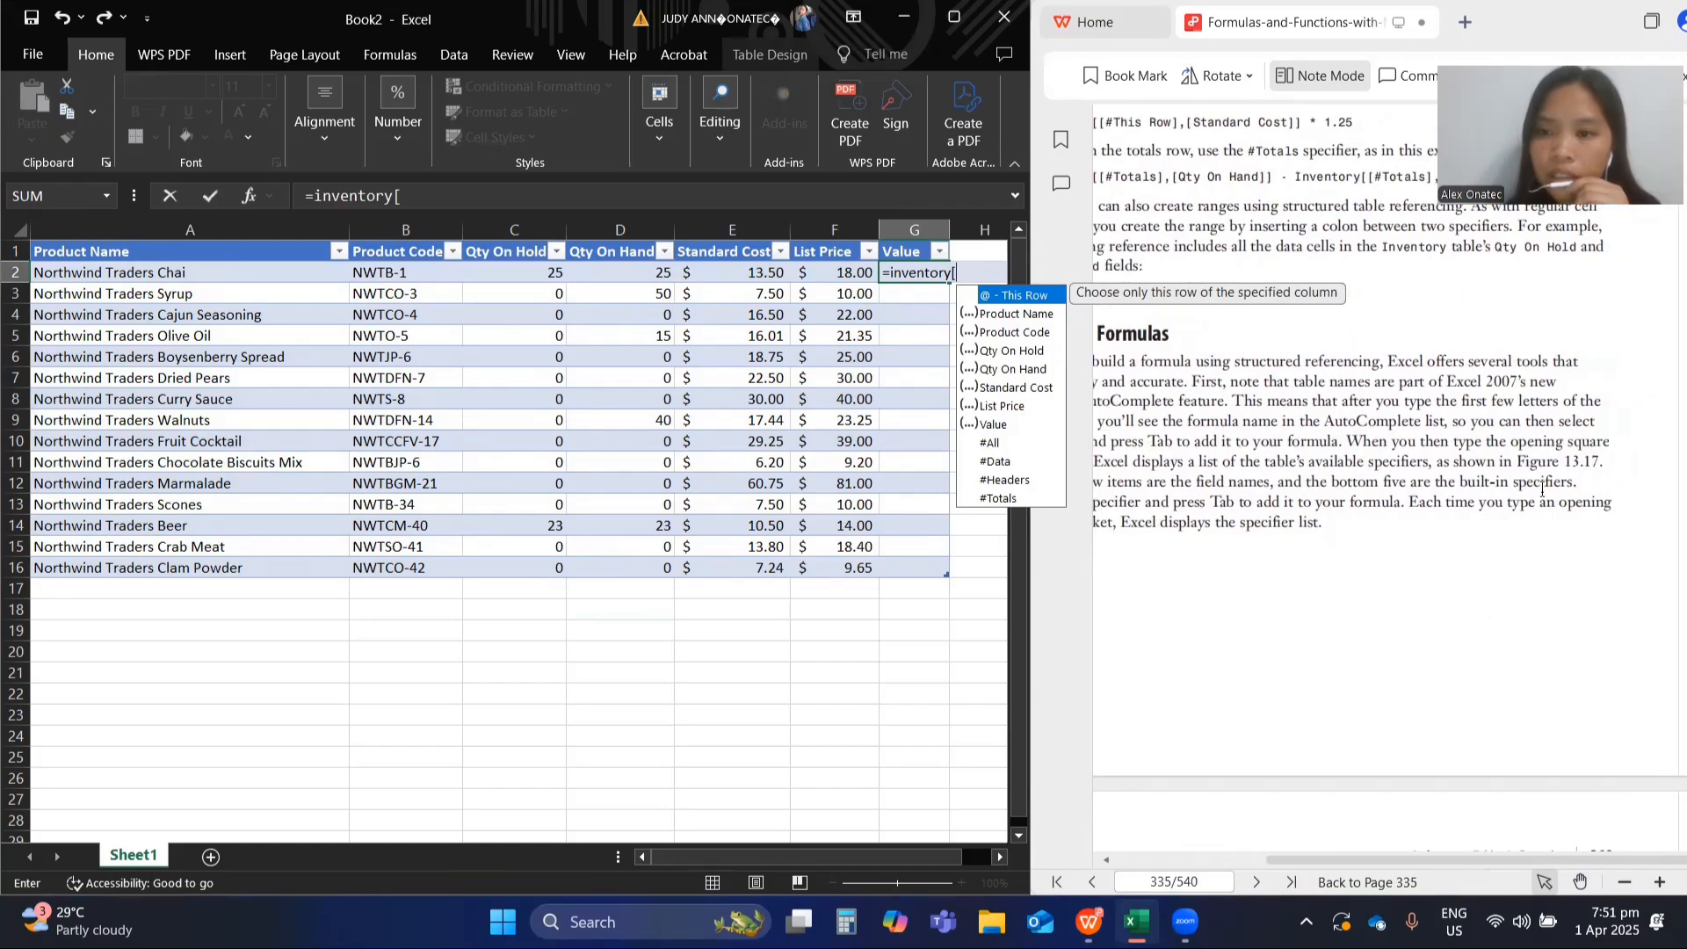
{"action": "scroll", "coordinate": [1542, 489], "scroll_direction": "left", "scroll_amount": 4}
{"action": "scroll", "coordinate": [1542, 489], "scroll_direction": "right", "scroll_amount": 3}
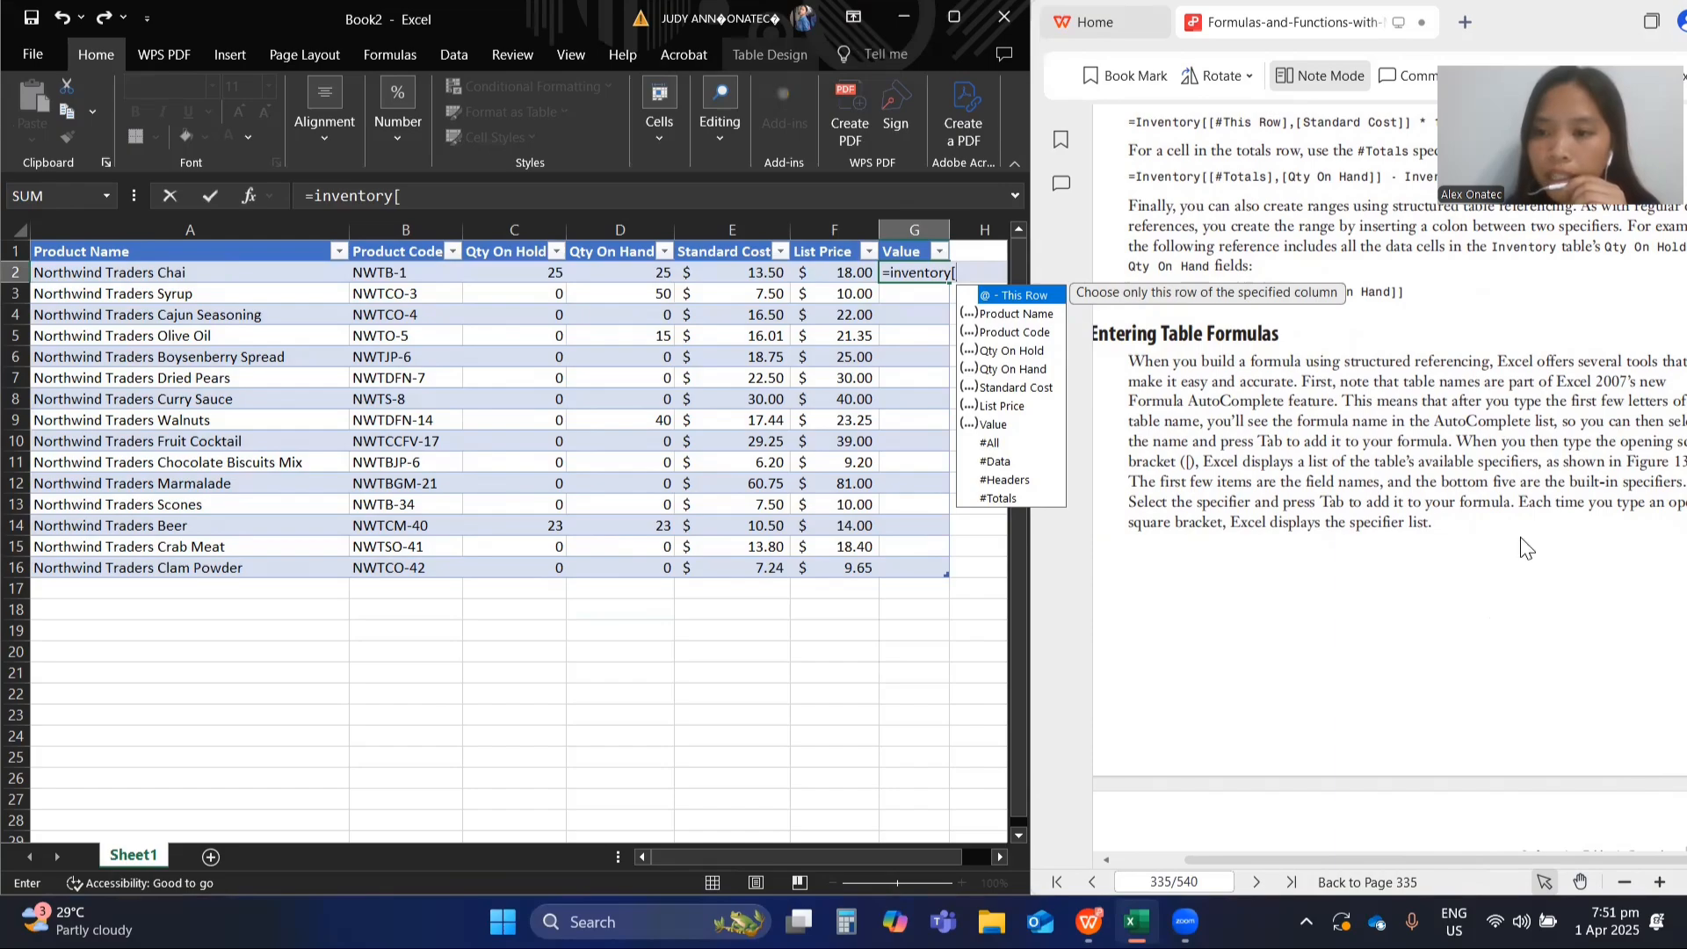
{"action": "scroll", "coordinate": [1449, 509], "scroll_direction": "down", "scroll_amount": 1}
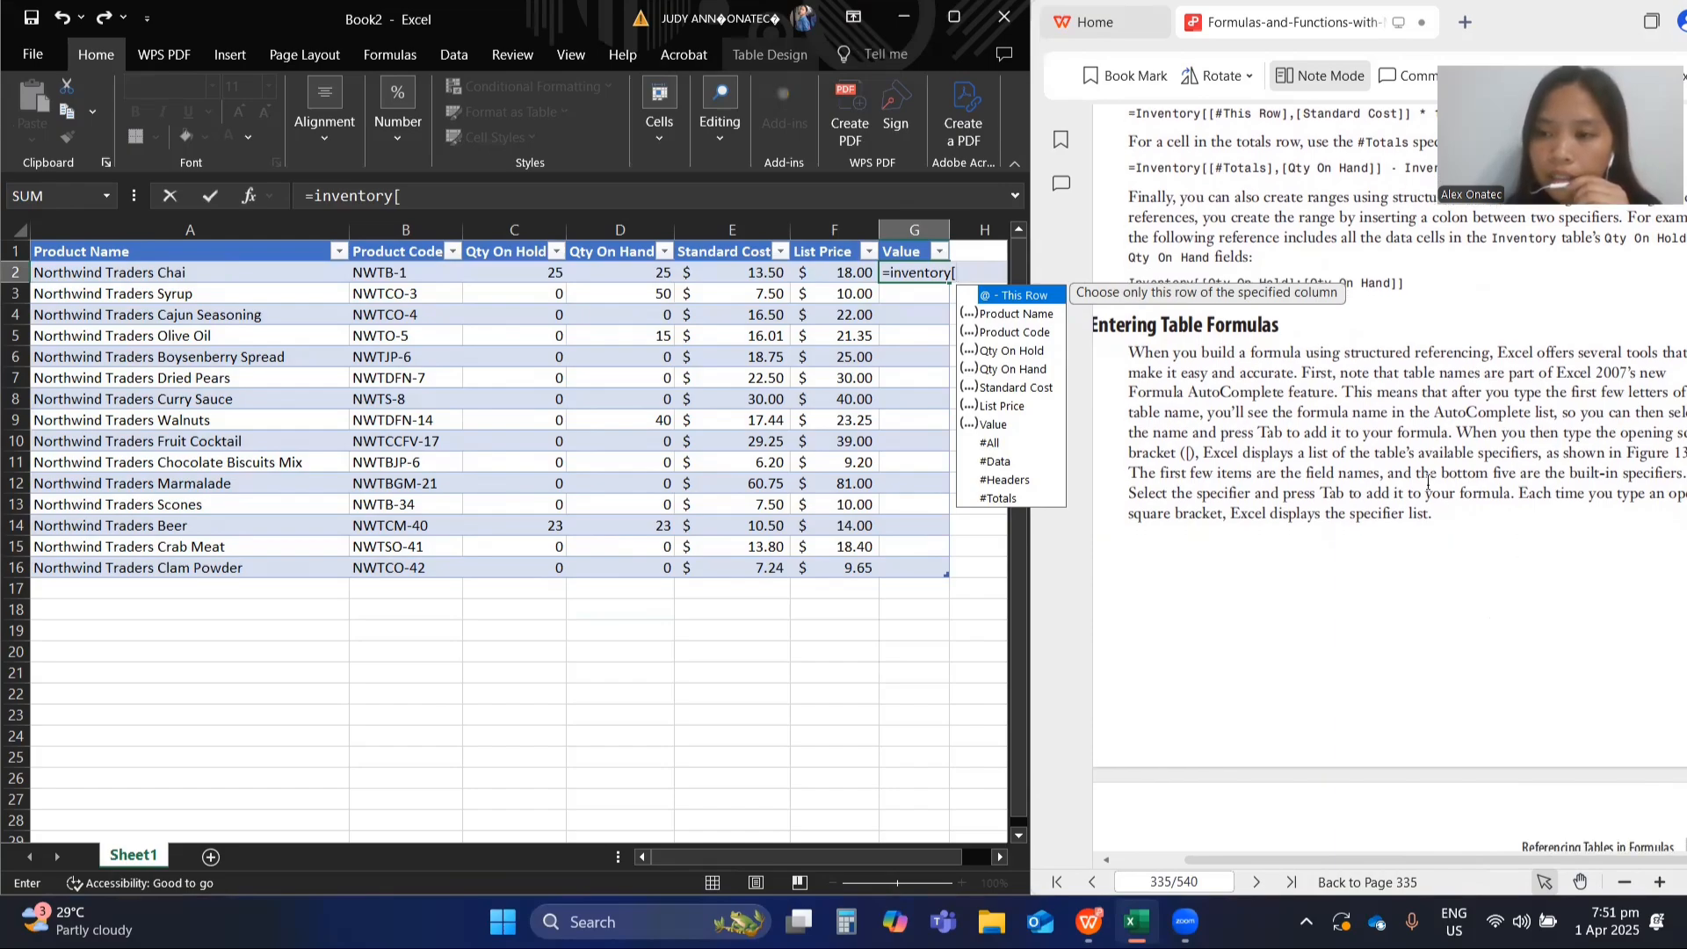
{"action": "scroll", "coordinate": [1427, 483], "scroll_direction": "right", "scroll_amount": 4}
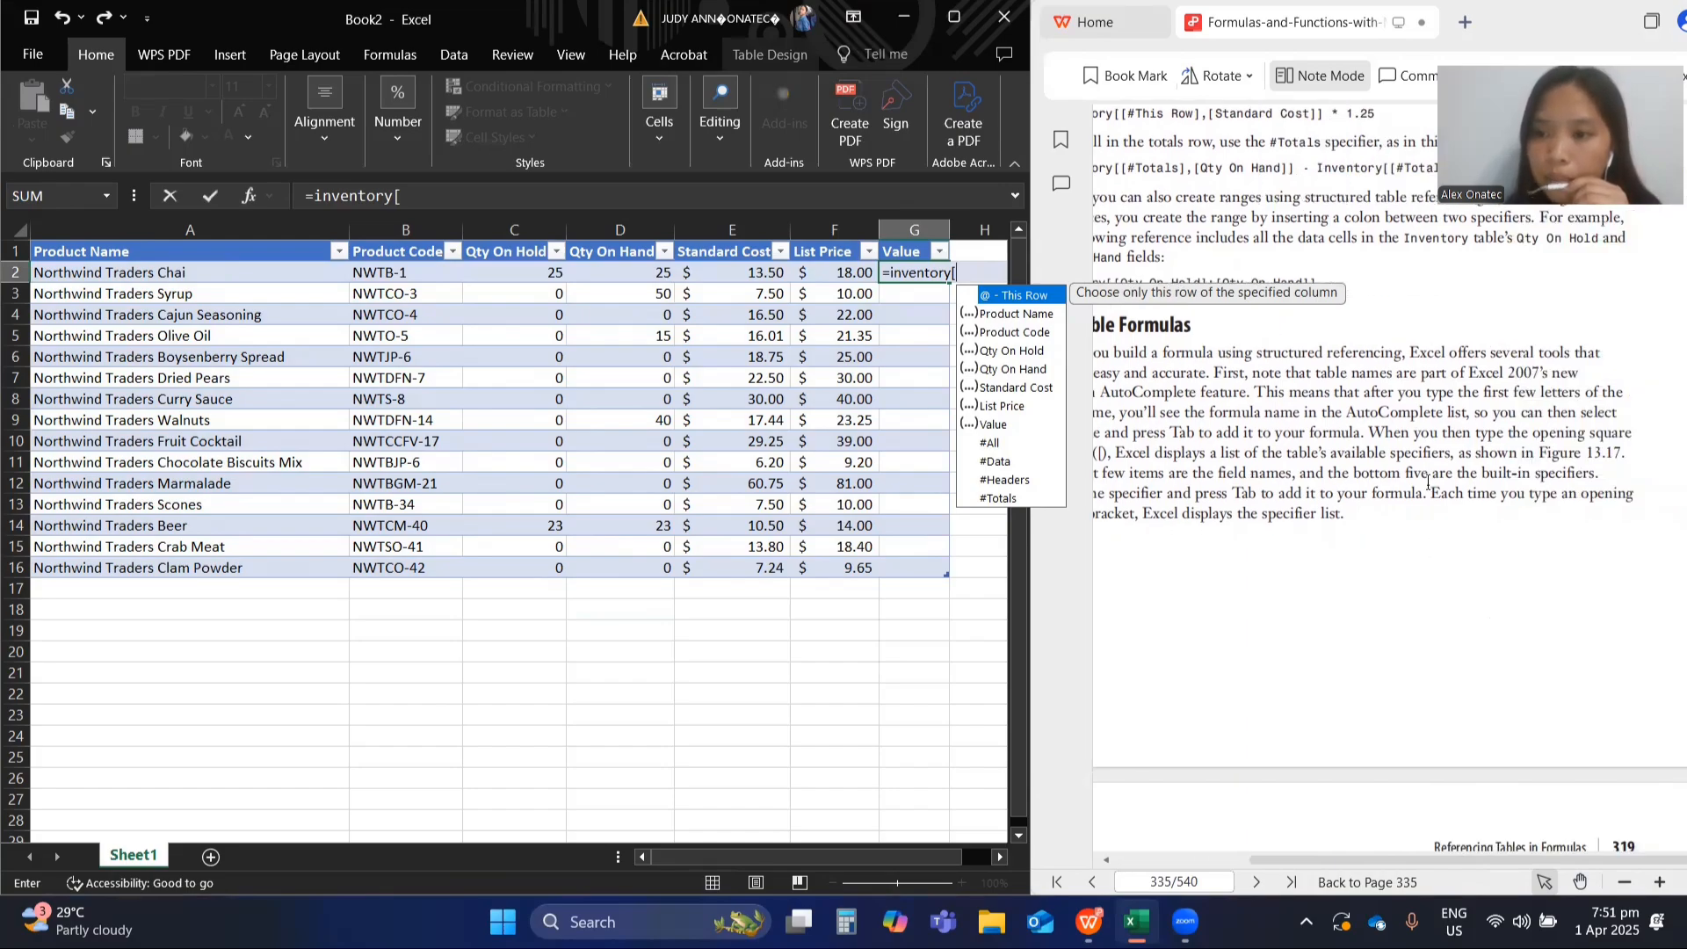
{"action": "scroll", "coordinate": [1427, 483], "scroll_direction": "left", "scroll_amount": 3}
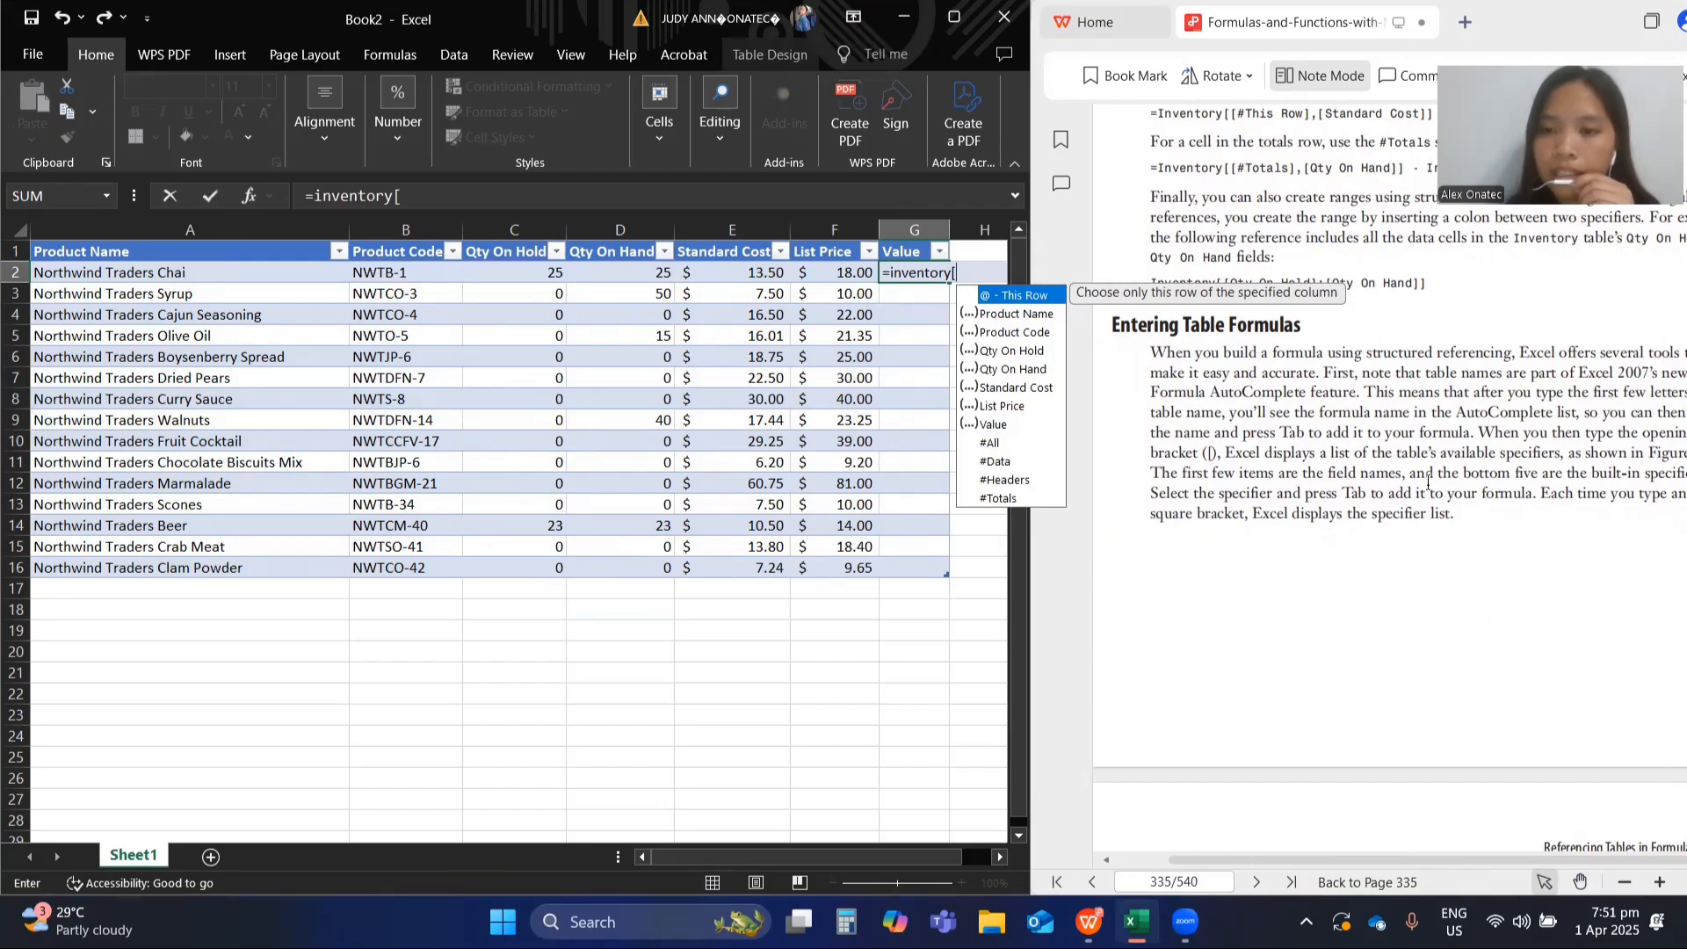
{"action": "left_click", "coordinate": [1400, 556]}
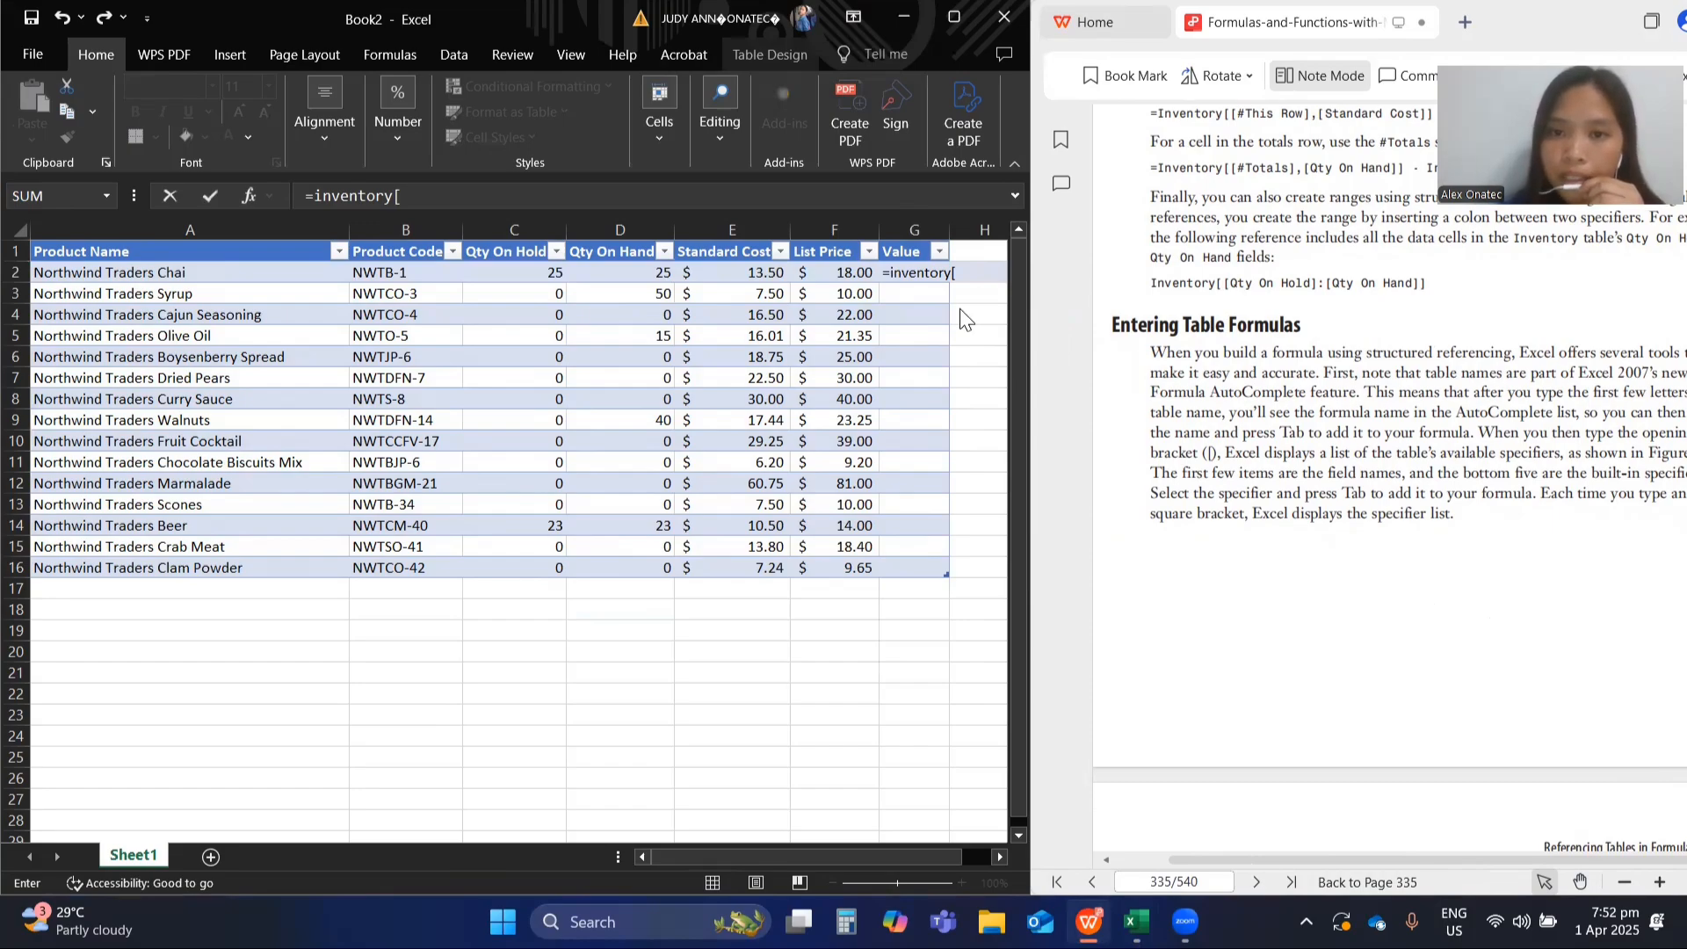
- Re-enter the opening square bracket after inventory in the G2 formula to redisplay the specifier list
{"action": "left_click", "coordinate": [961, 270]}
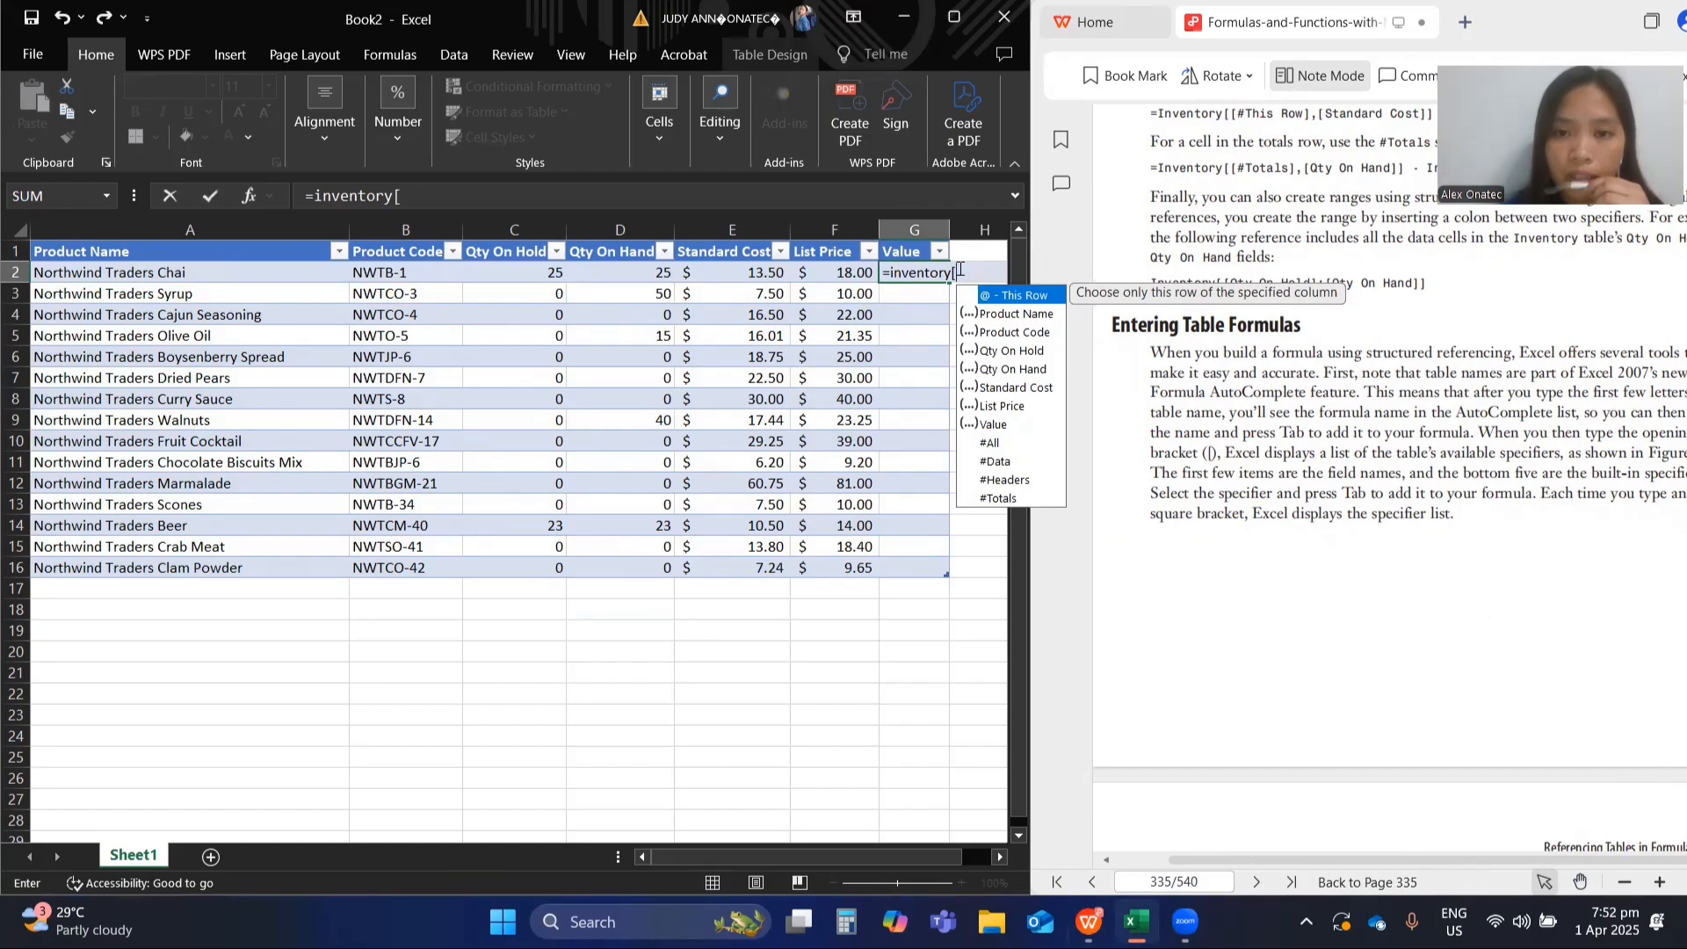
{"action": "key", "text": "BackSpace"}
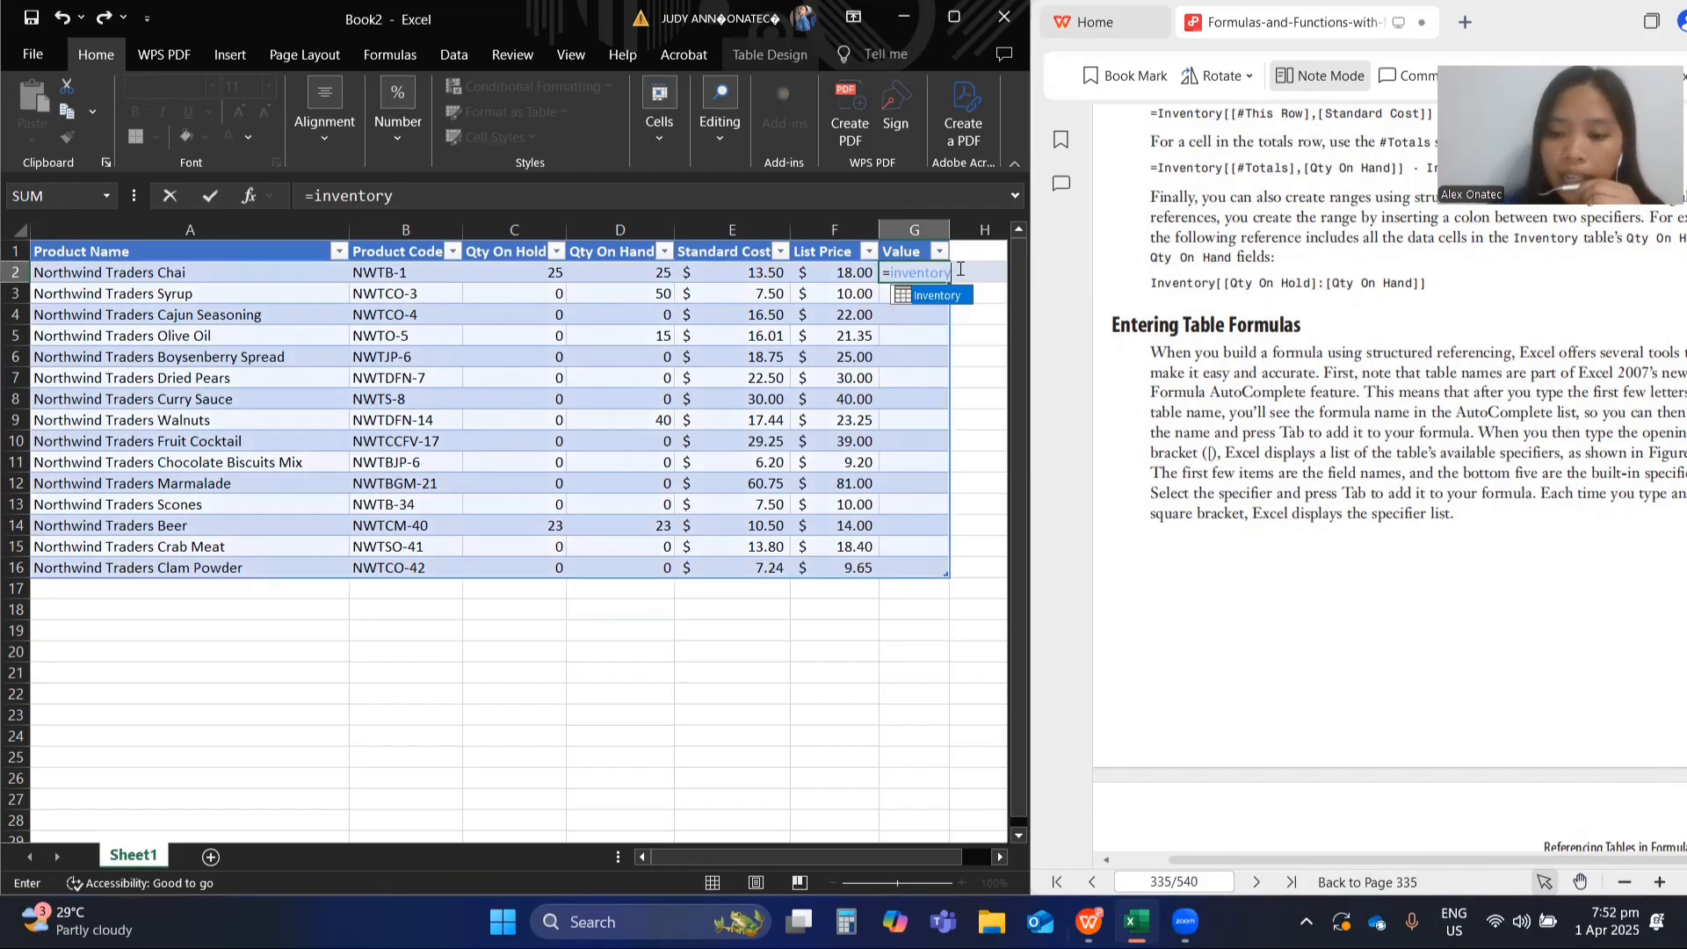
{"action": "type", "text": "["}
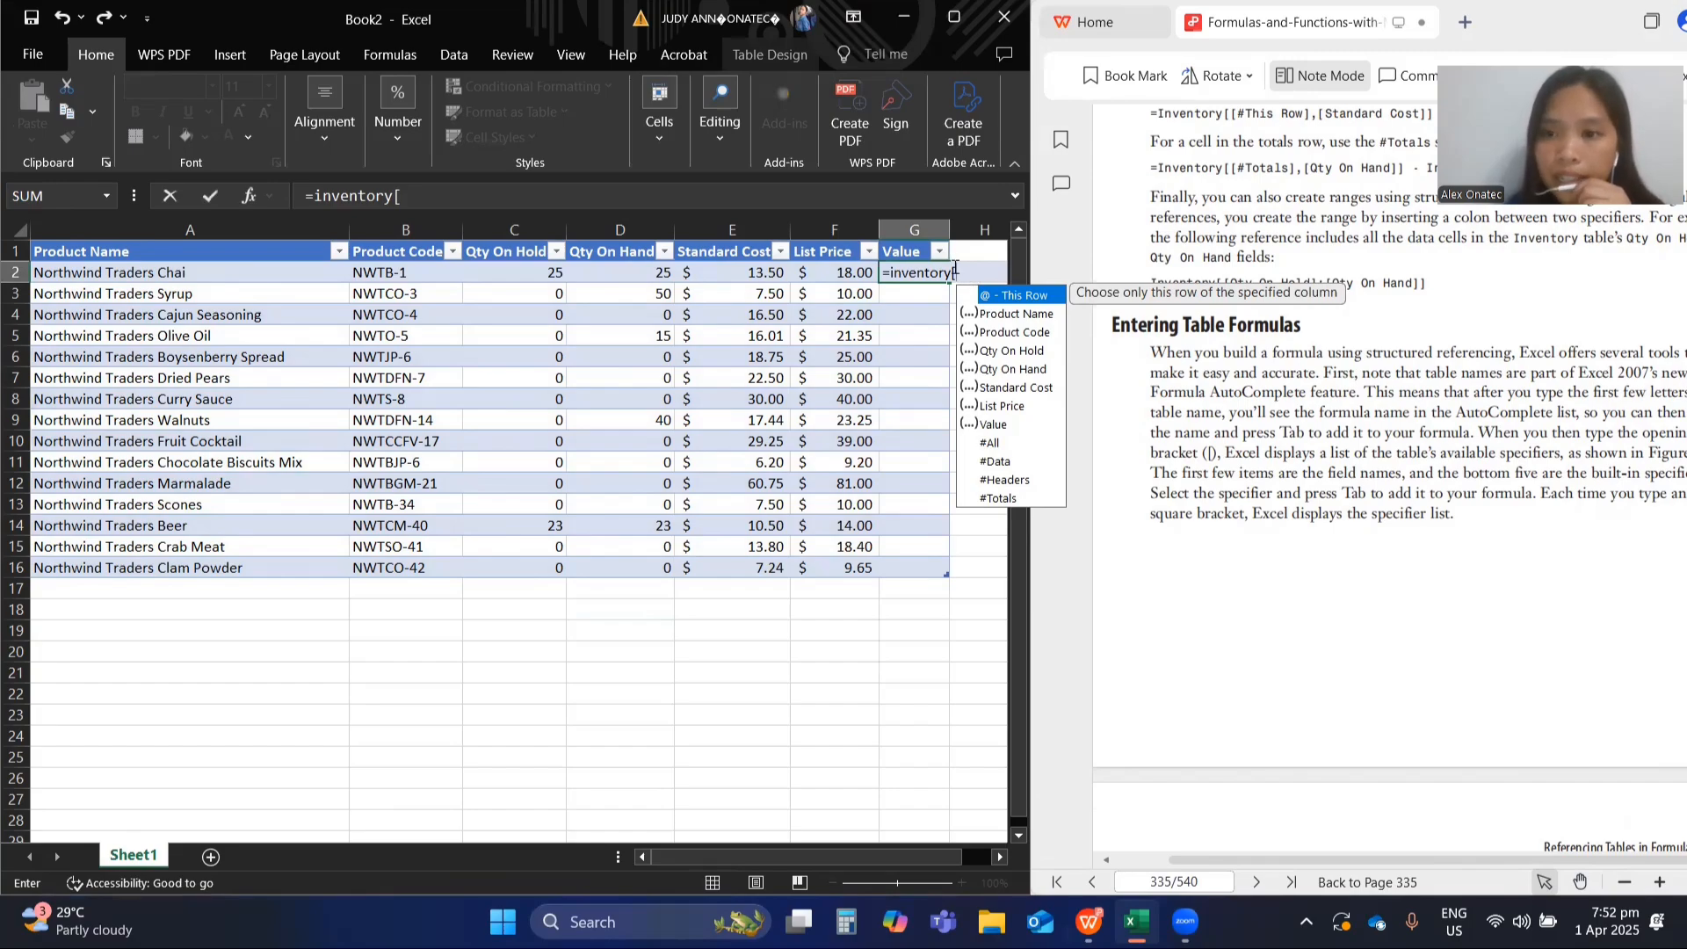
- Examine the completed table formula in Figure 13.18 of the reference PDF at a larger magnification
{"action": "scroll", "coordinate": [1292, 487], "scroll_direction": "down", "scroll_amount": 2}
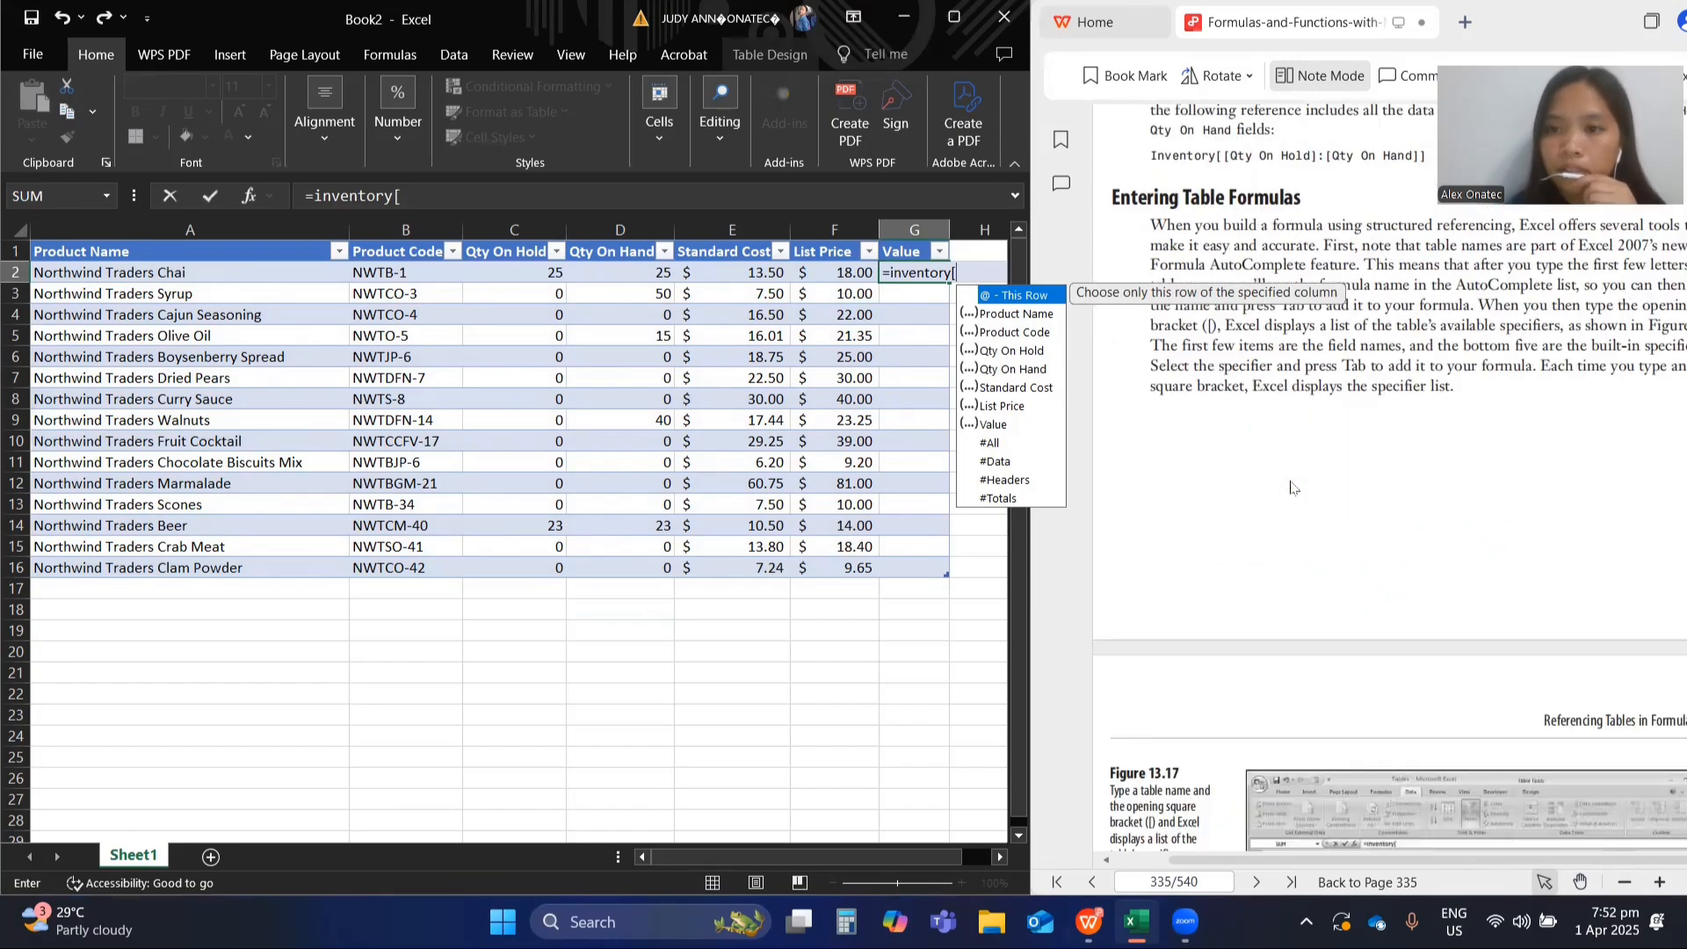
{"action": "scroll", "coordinate": [1289, 485], "scroll_direction": "down", "scroll_amount": 12}
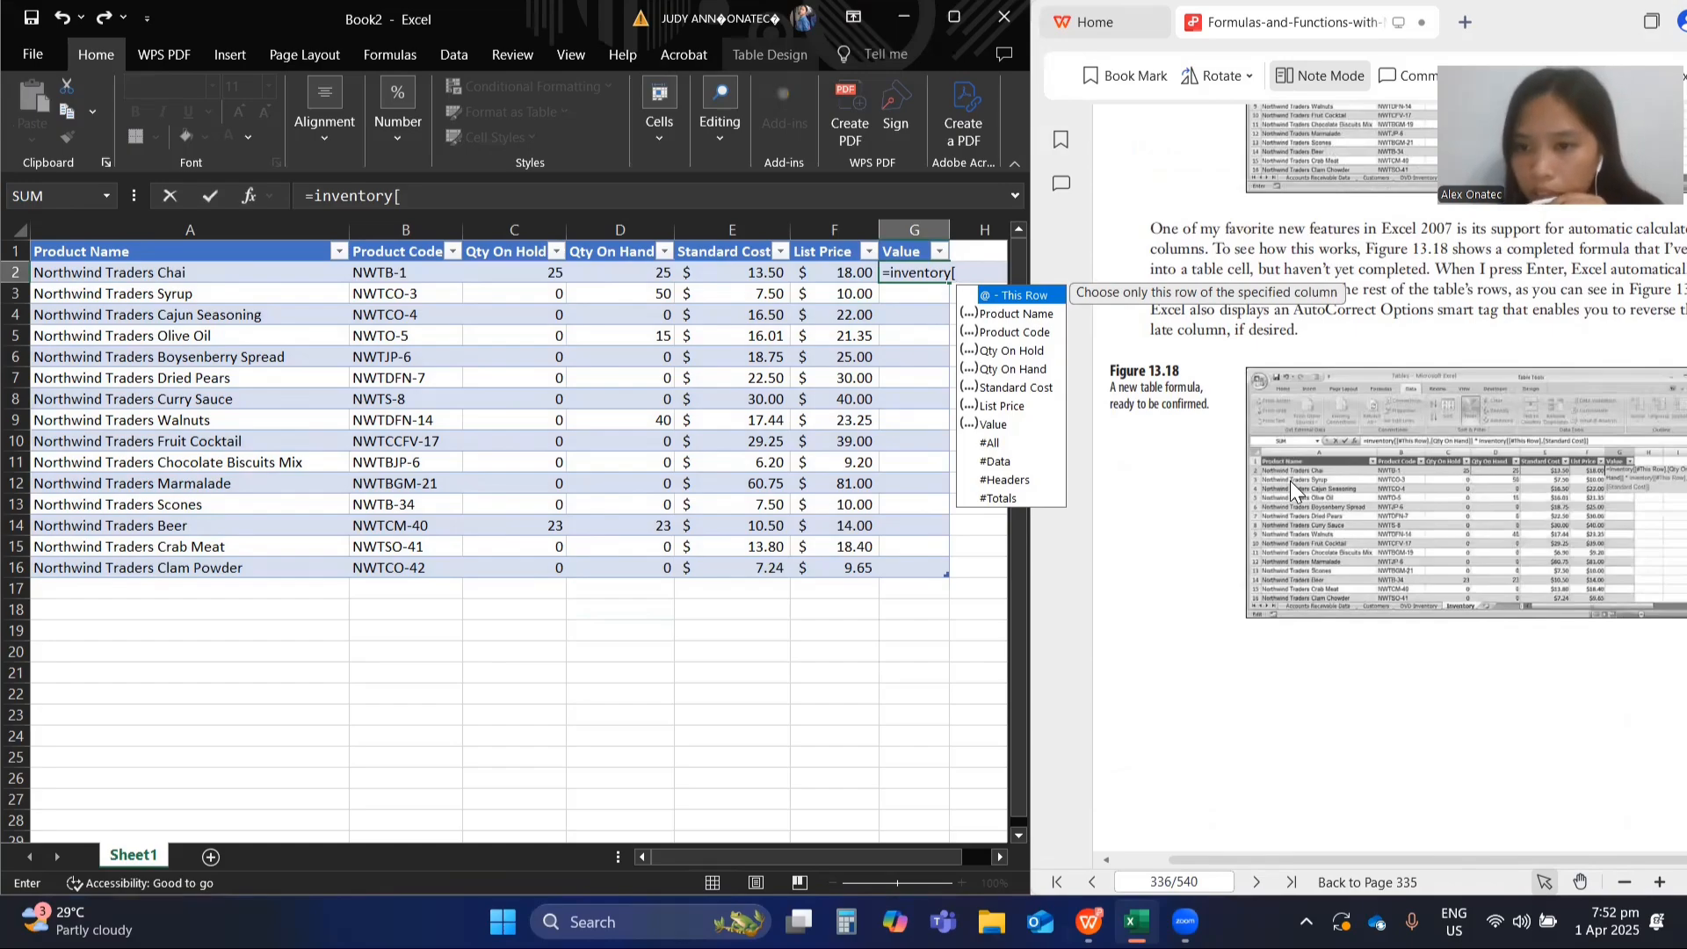
{"action": "scroll", "coordinate": [1290, 481], "scroll_direction": "right", "scroll_amount": 3}
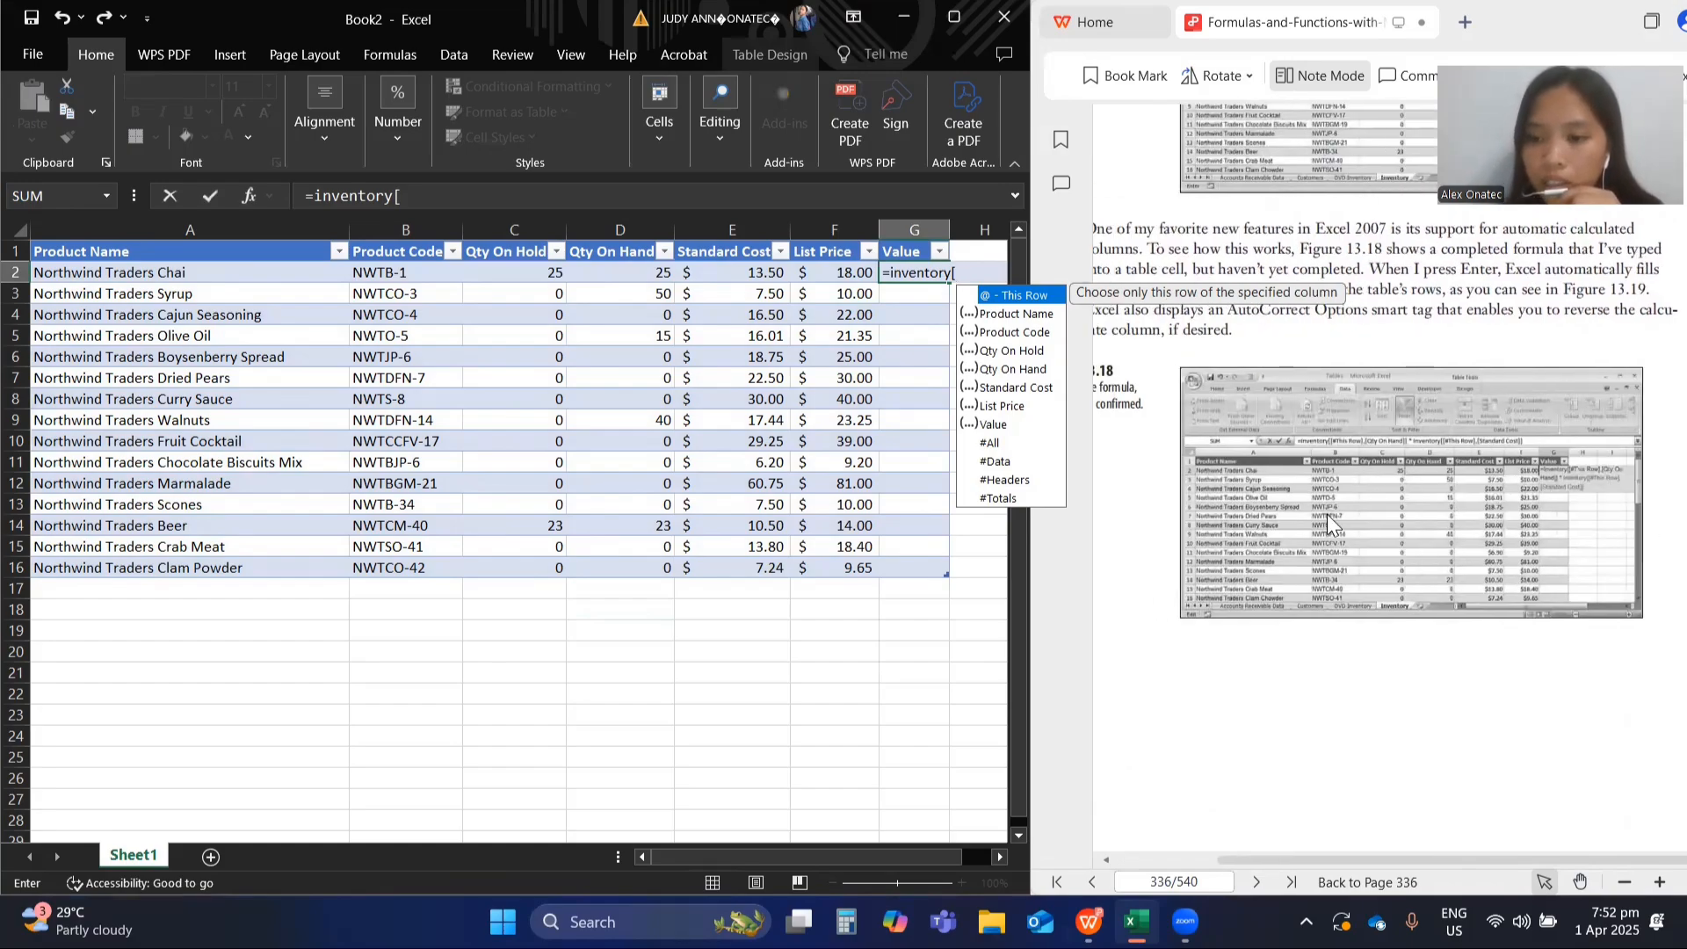
{"action": "left_click", "coordinate": [1658, 882]}
{"action": "left_click", "coordinate": [1659, 882]}
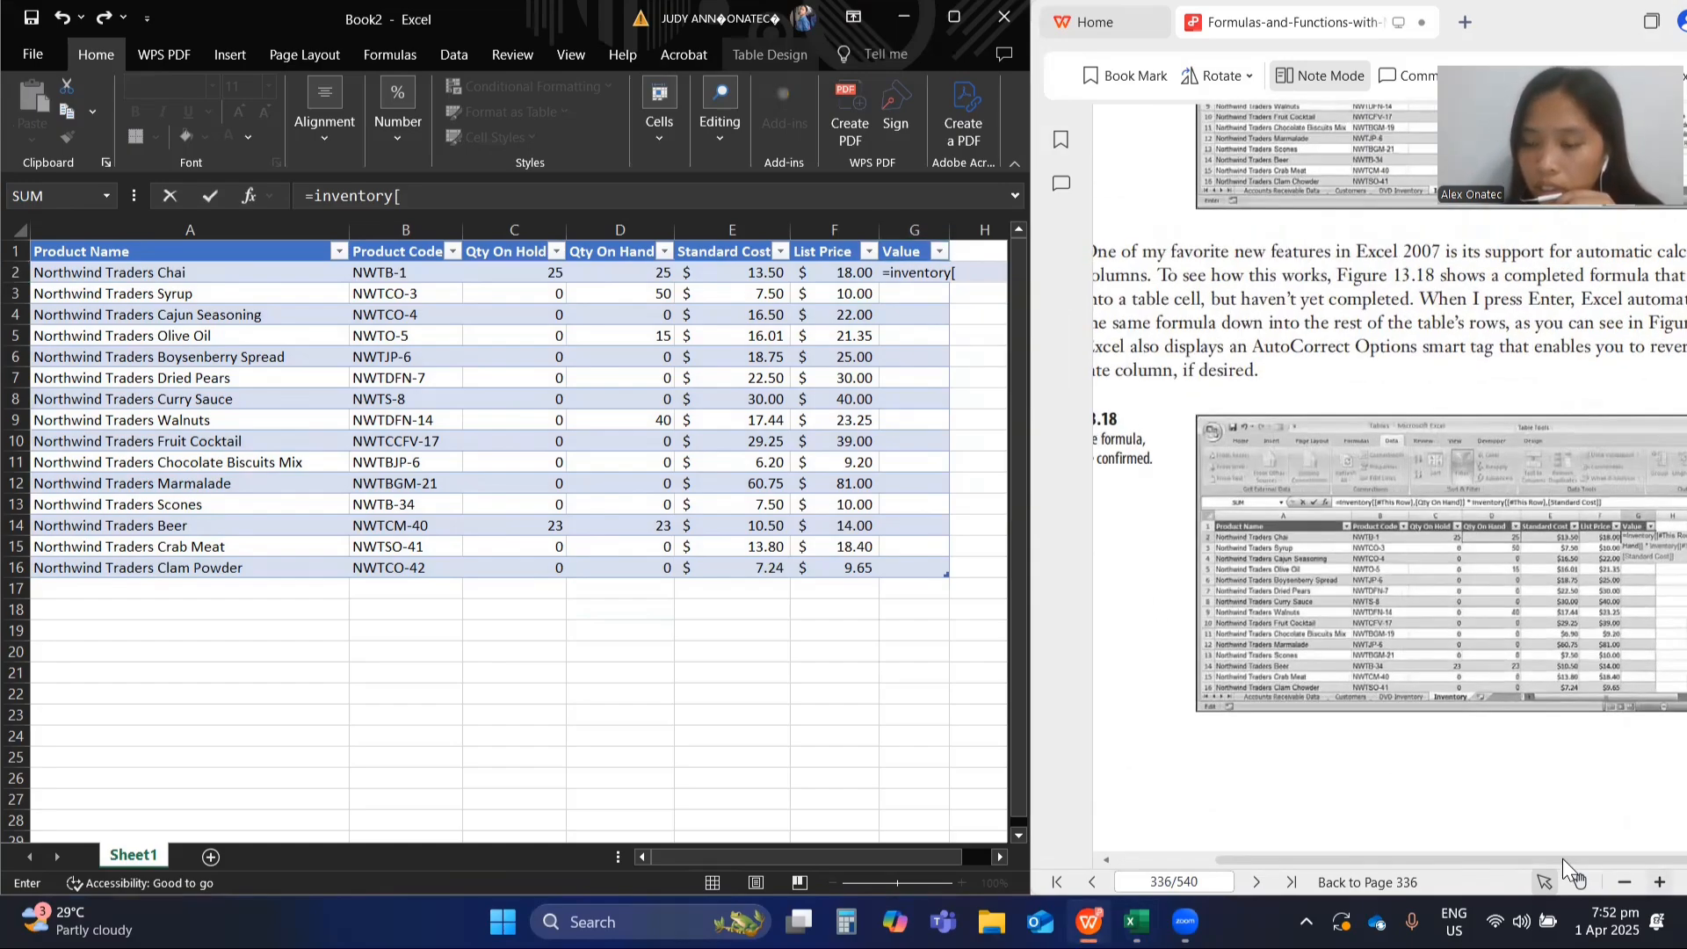
{"action": "scroll", "coordinate": [1345, 730], "scroll_direction": "left", "scroll_amount": 2}
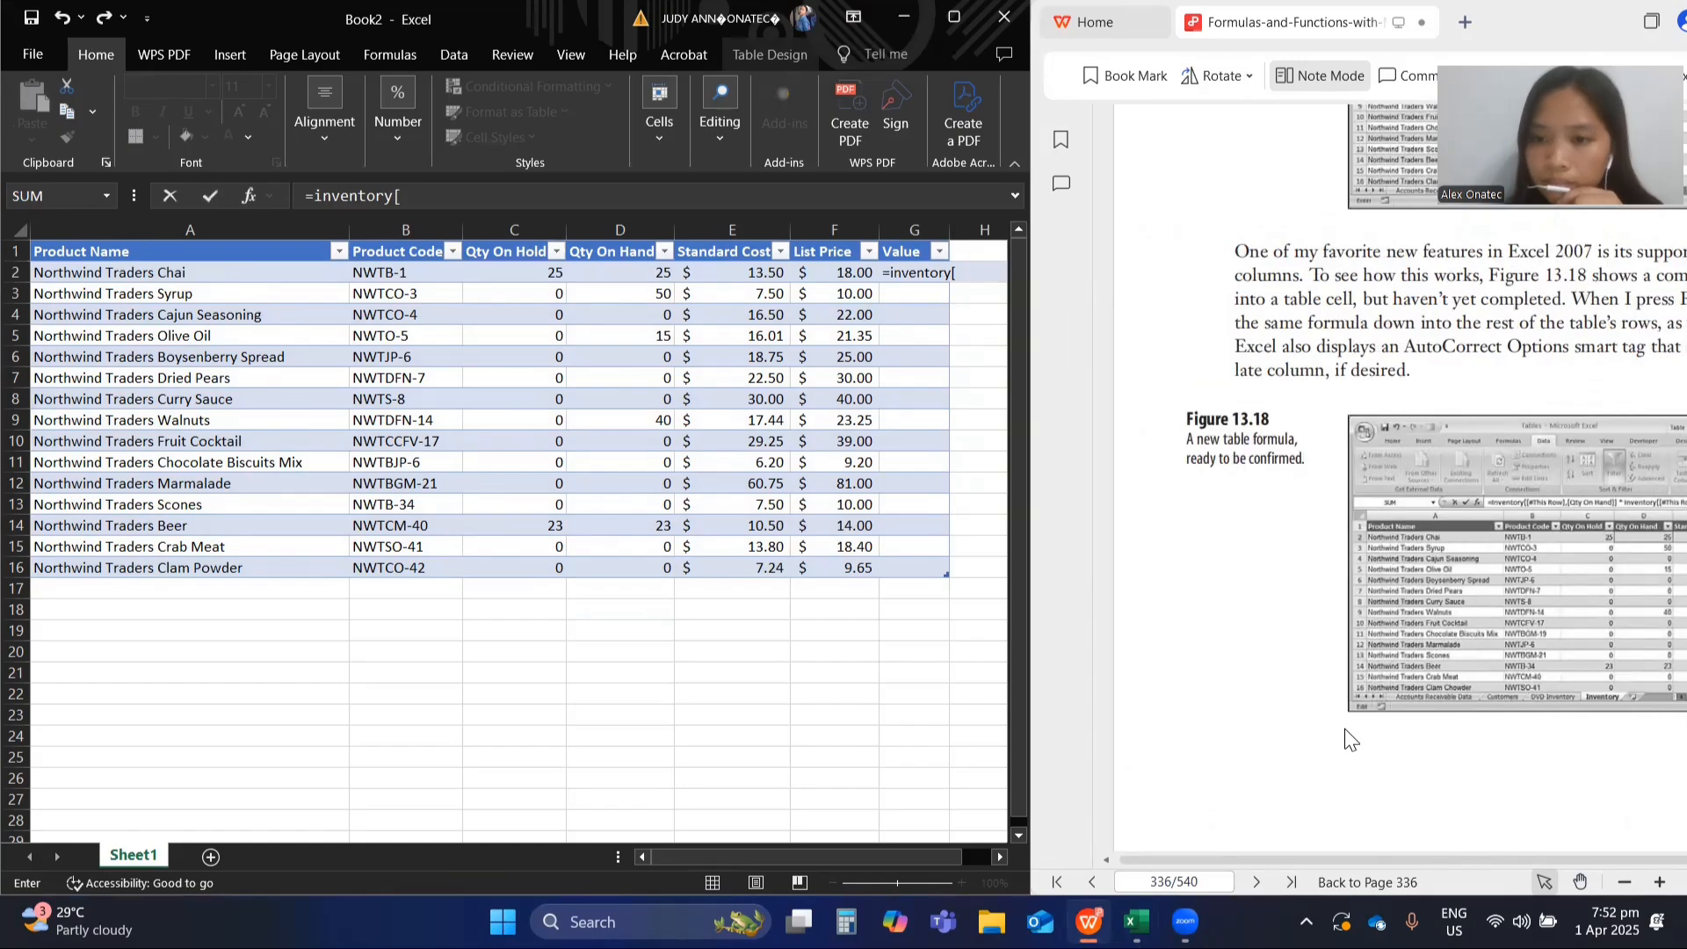
{"action": "scroll", "coordinate": [1344, 729], "scroll_direction": "right", "scroll_amount": 4}
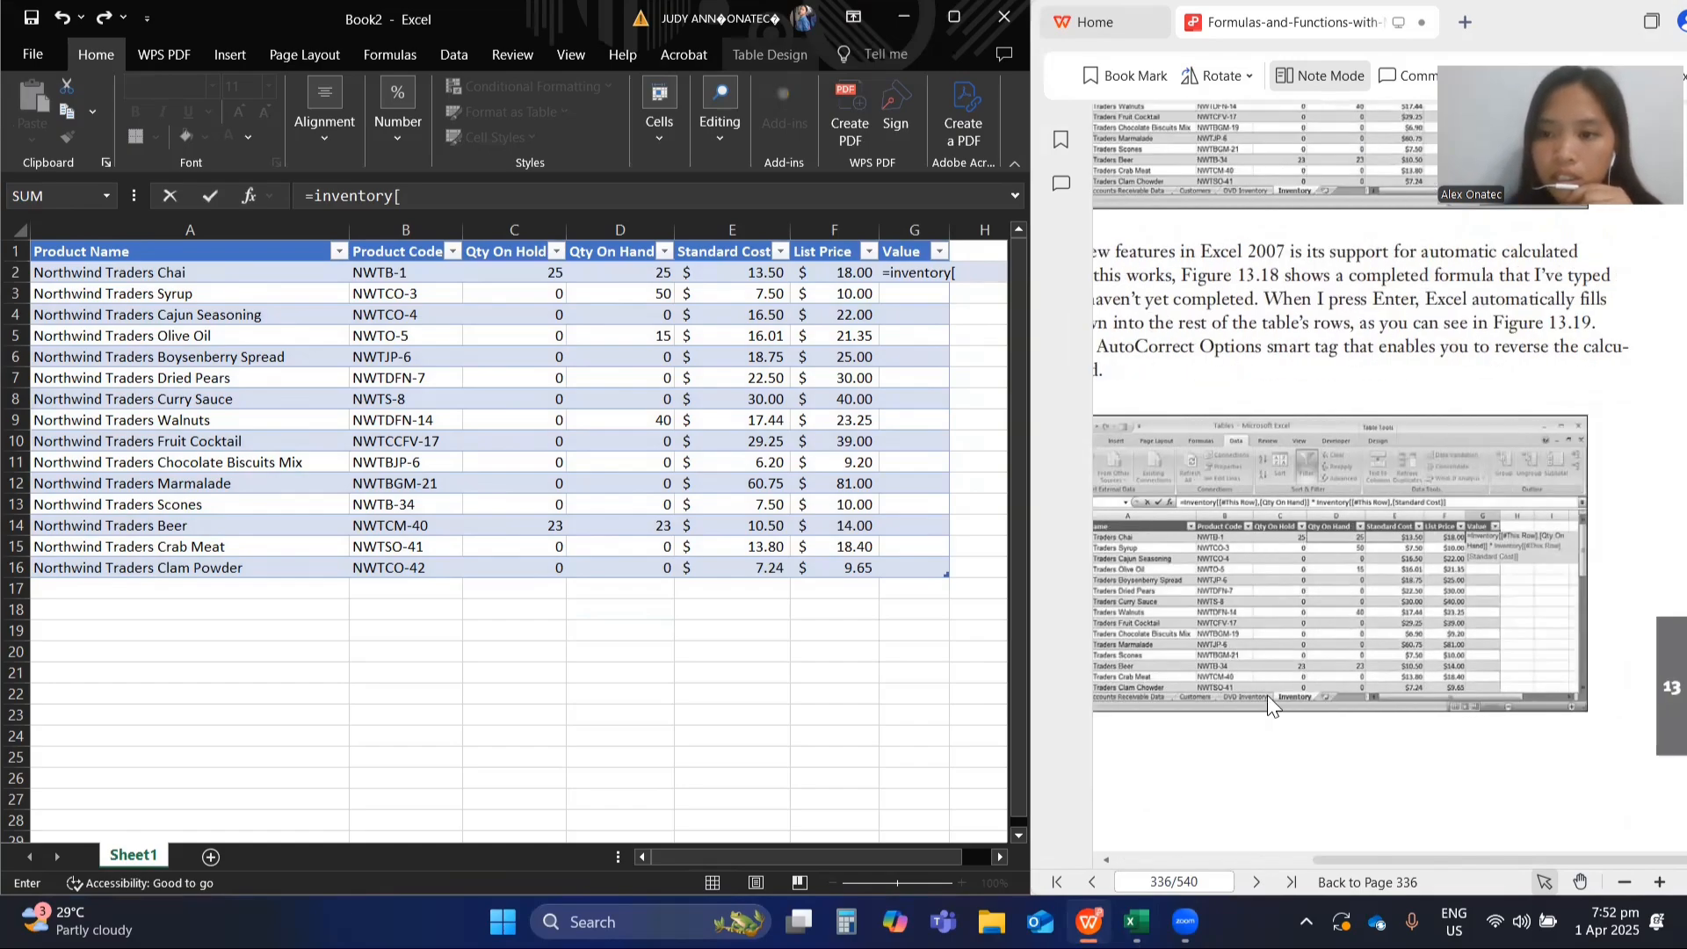
- Add the [#This Row] specifier inside the inventory reference of the G2 formula
{"action": "left_click", "coordinate": [960, 275]}
{"action": "type", "text": "["}
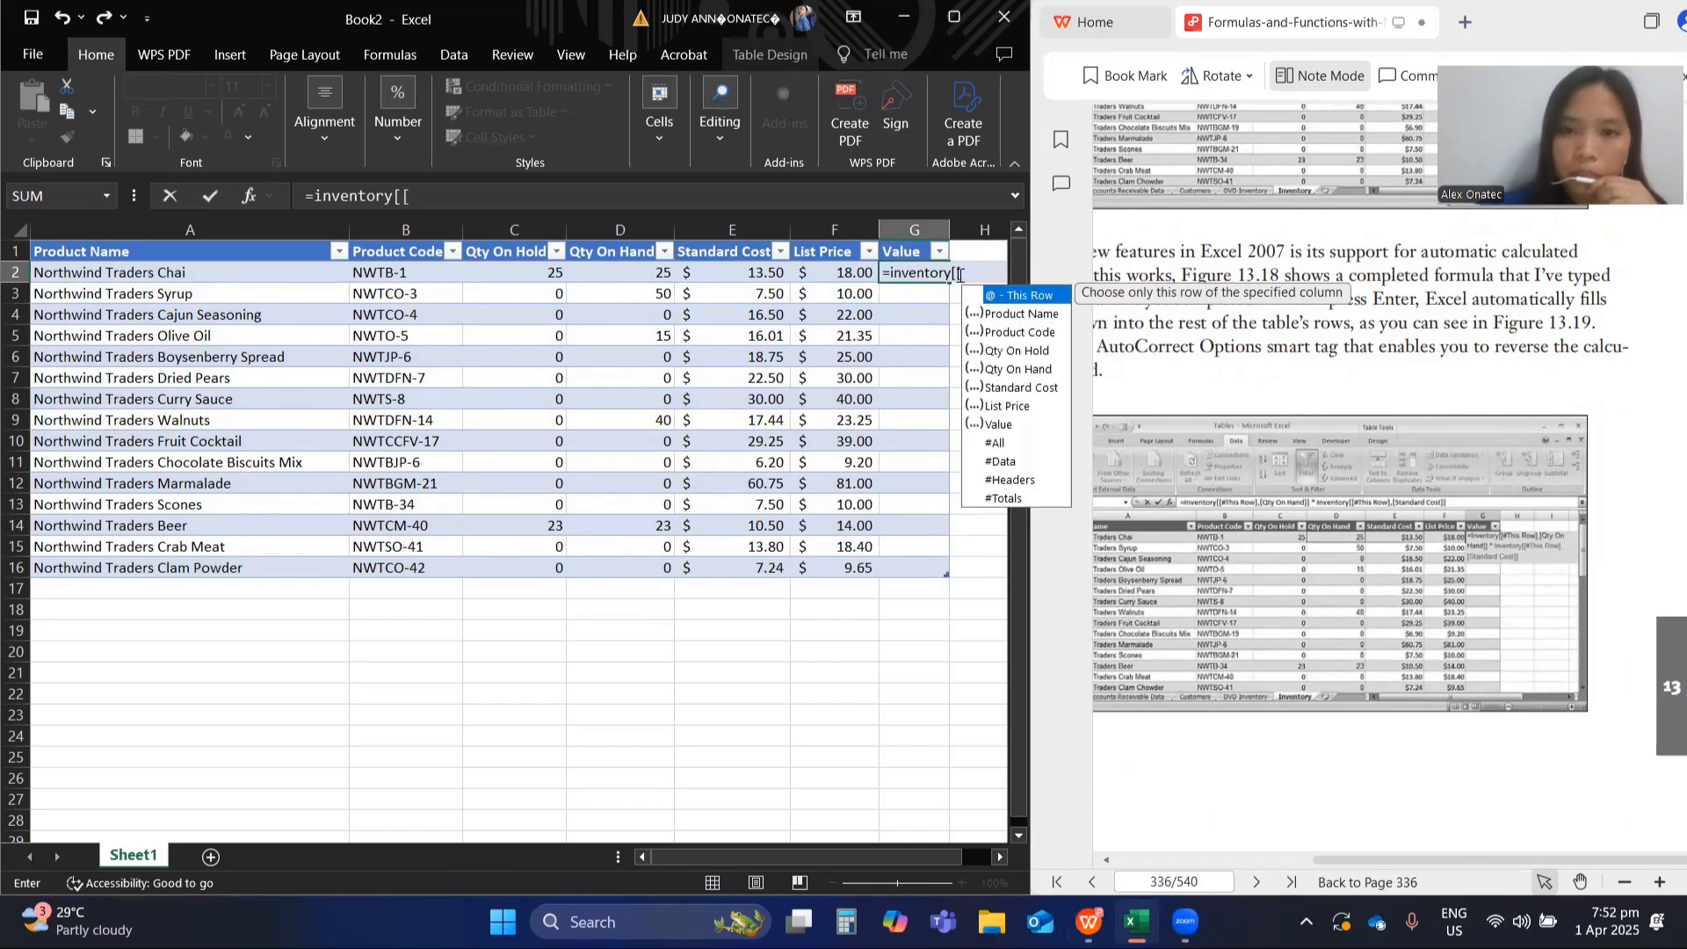
{"action": "type", "text": "T"}
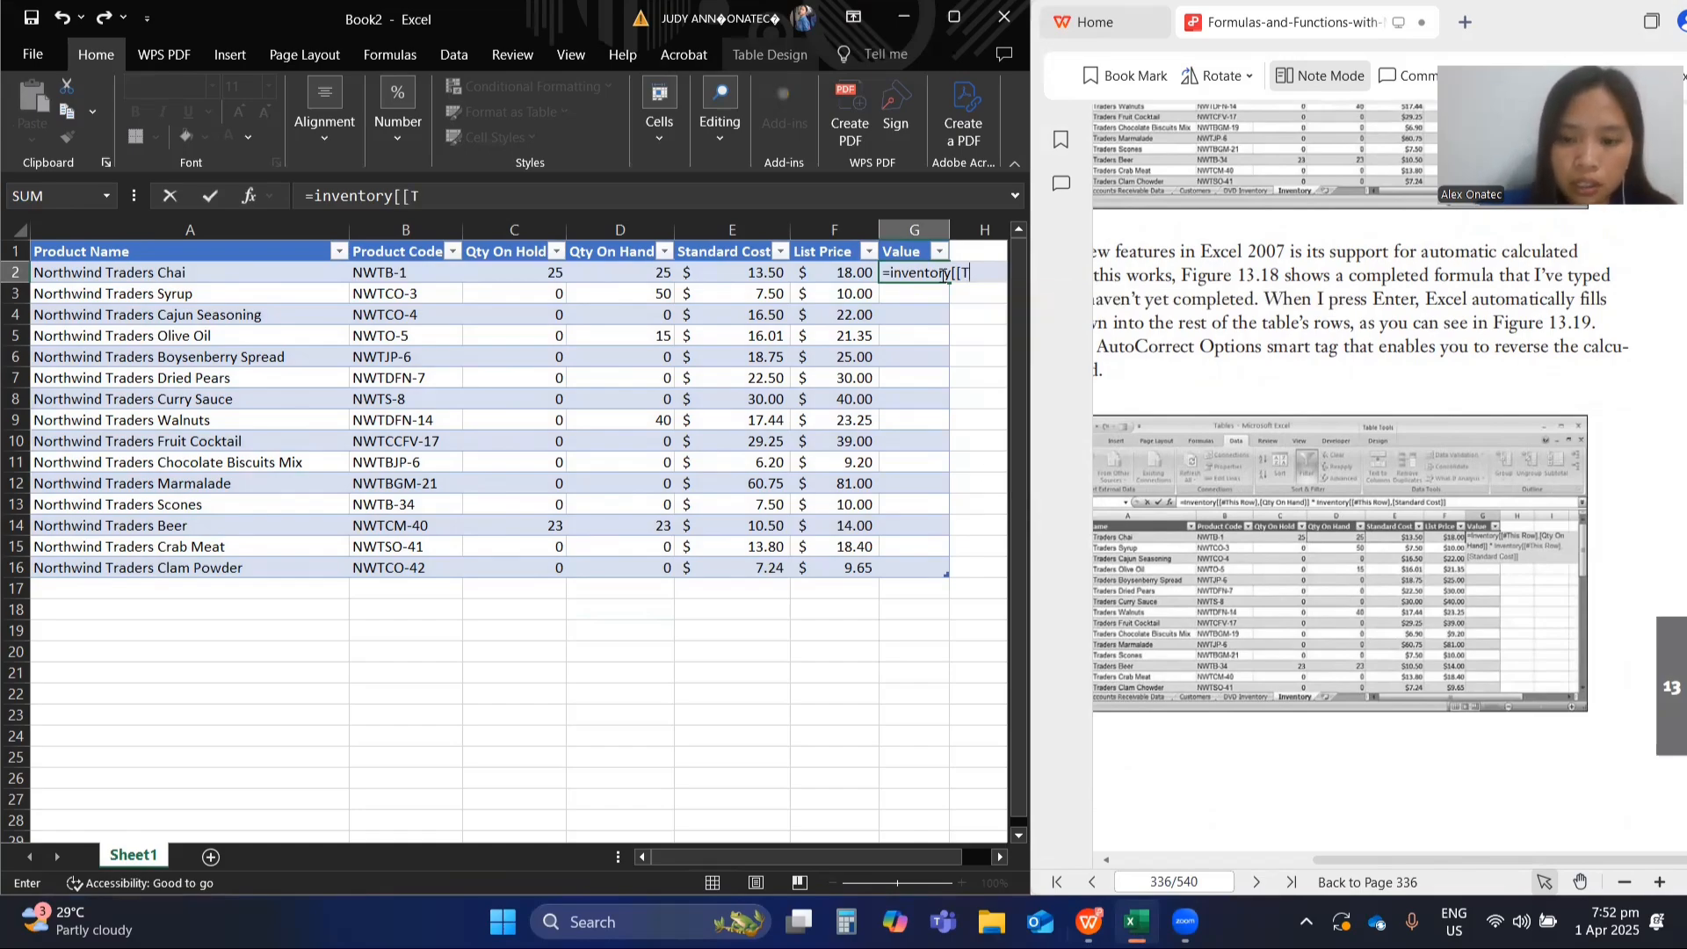
{"action": "key", "text": "BackSpace"}
{"action": "type", "text": "#"}
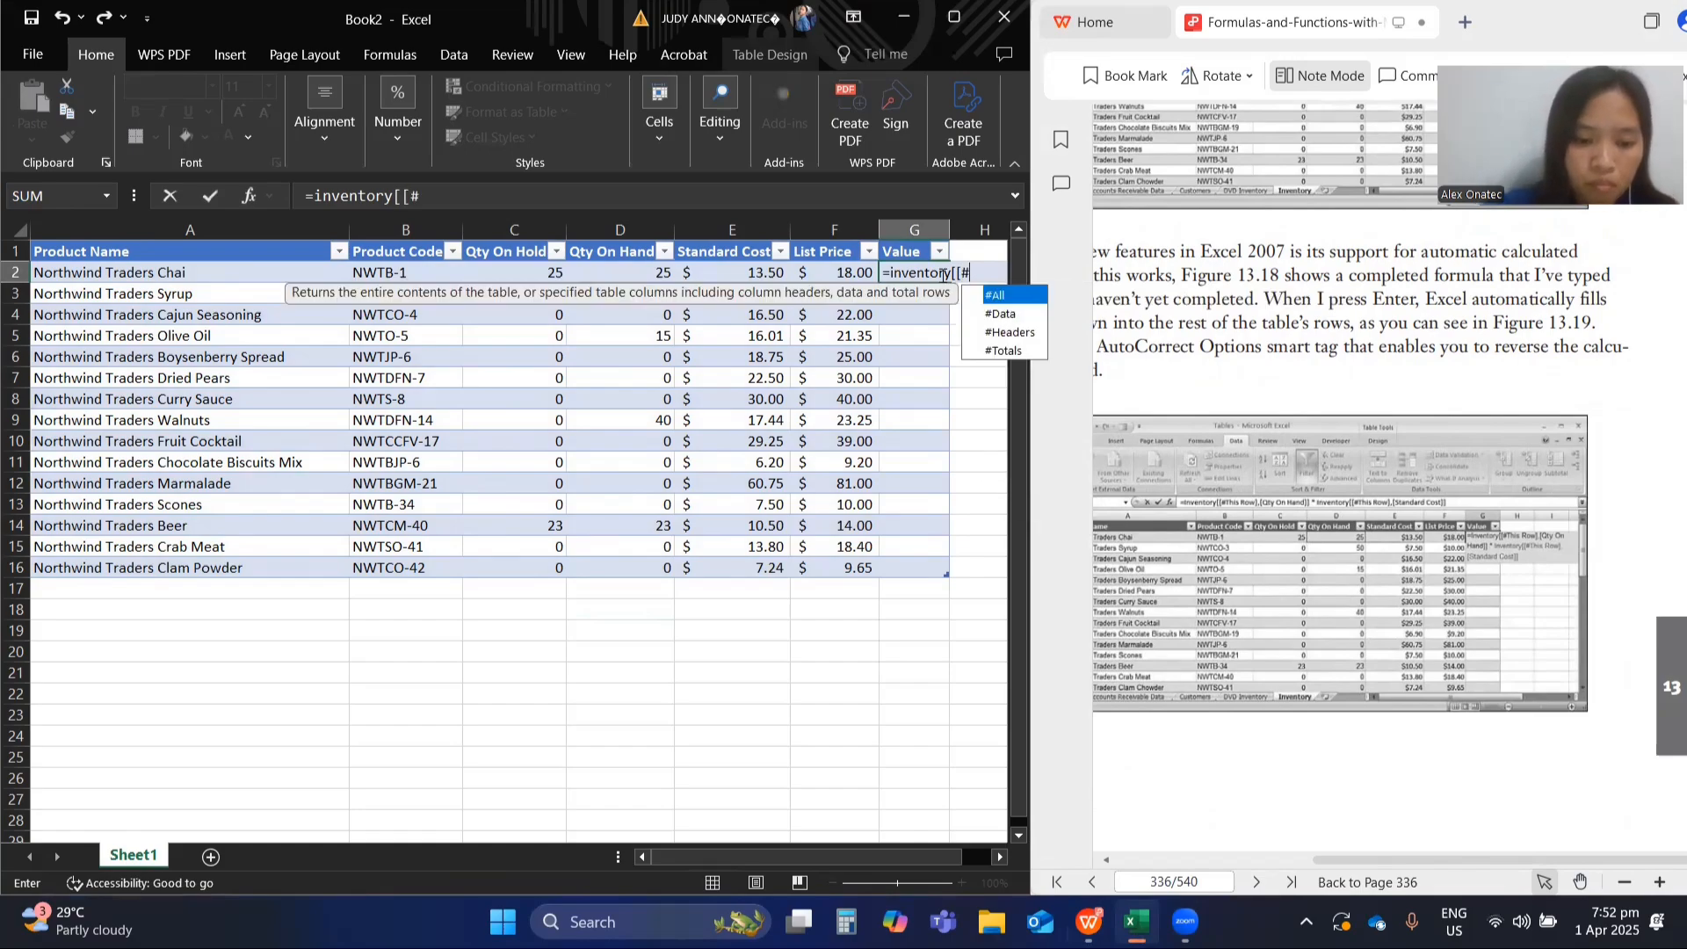
{"action": "type", "text": "This"}
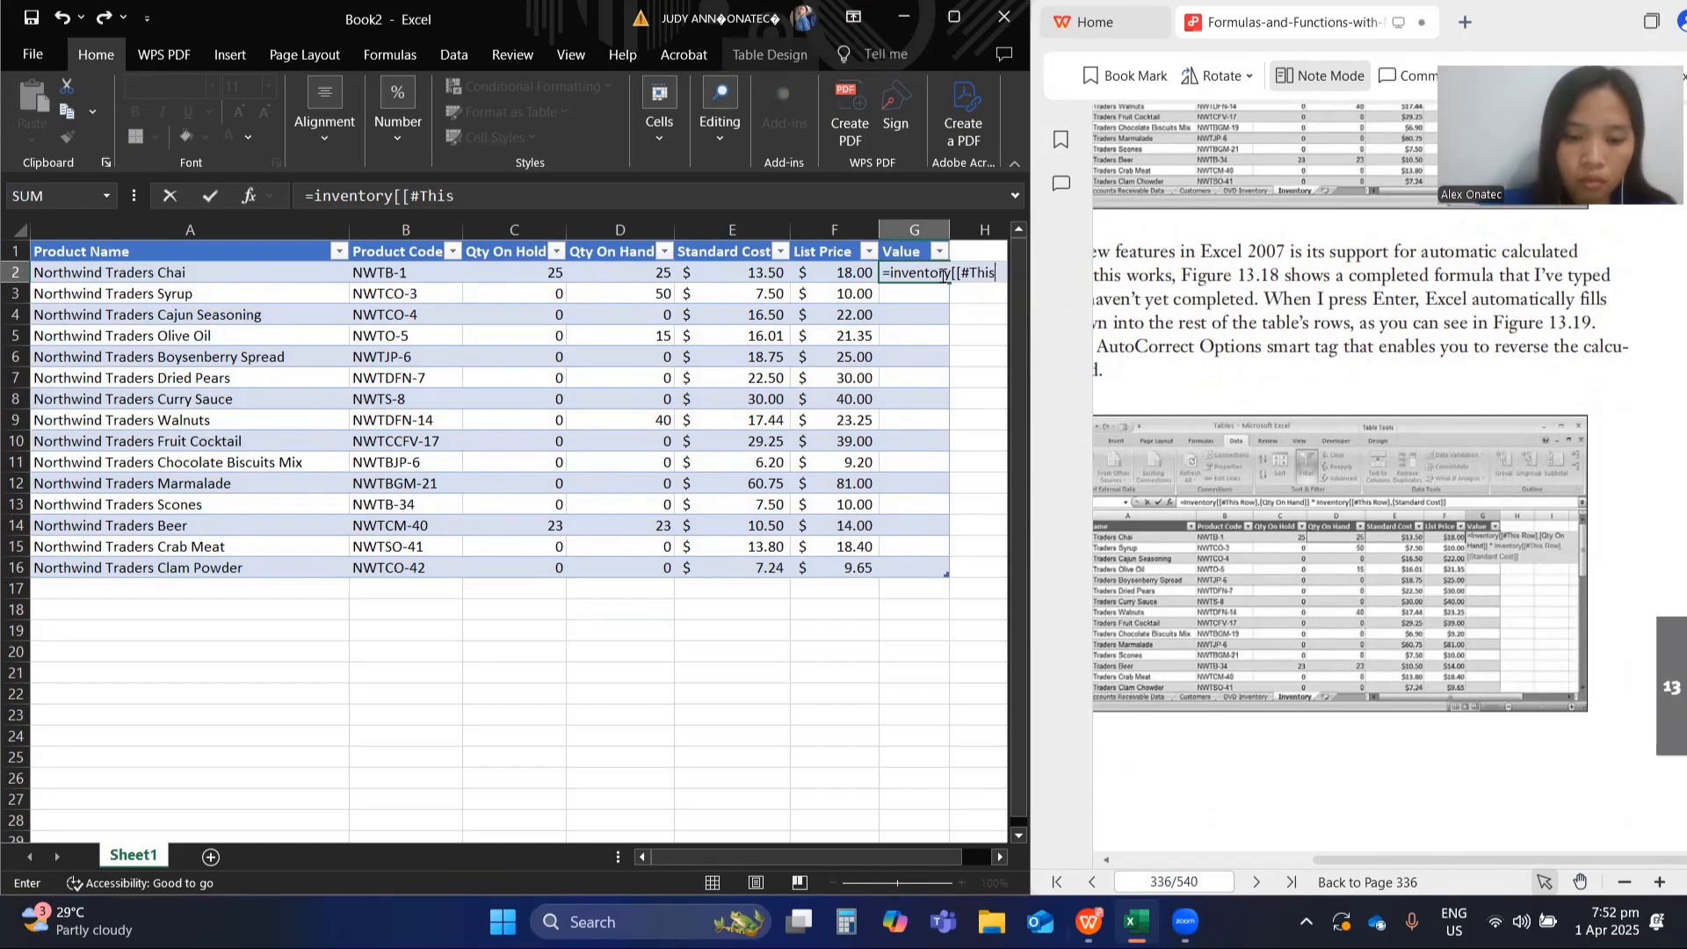
{"action": "type", "text": " Row"}
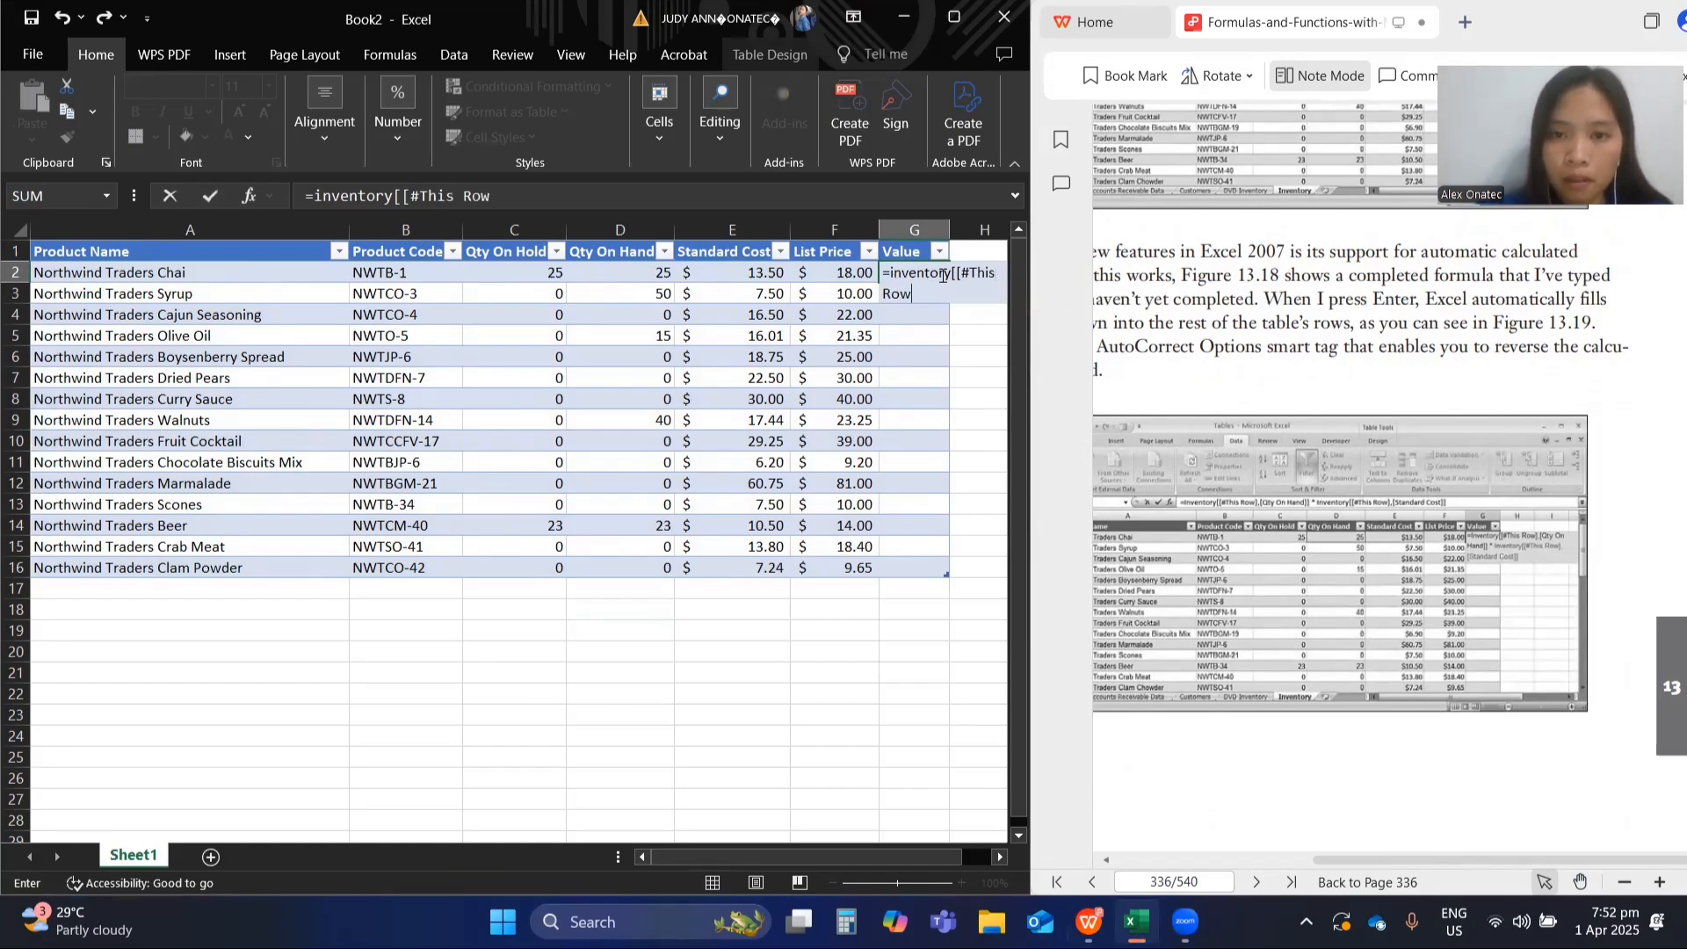
{"action": "type", "text": "]"}
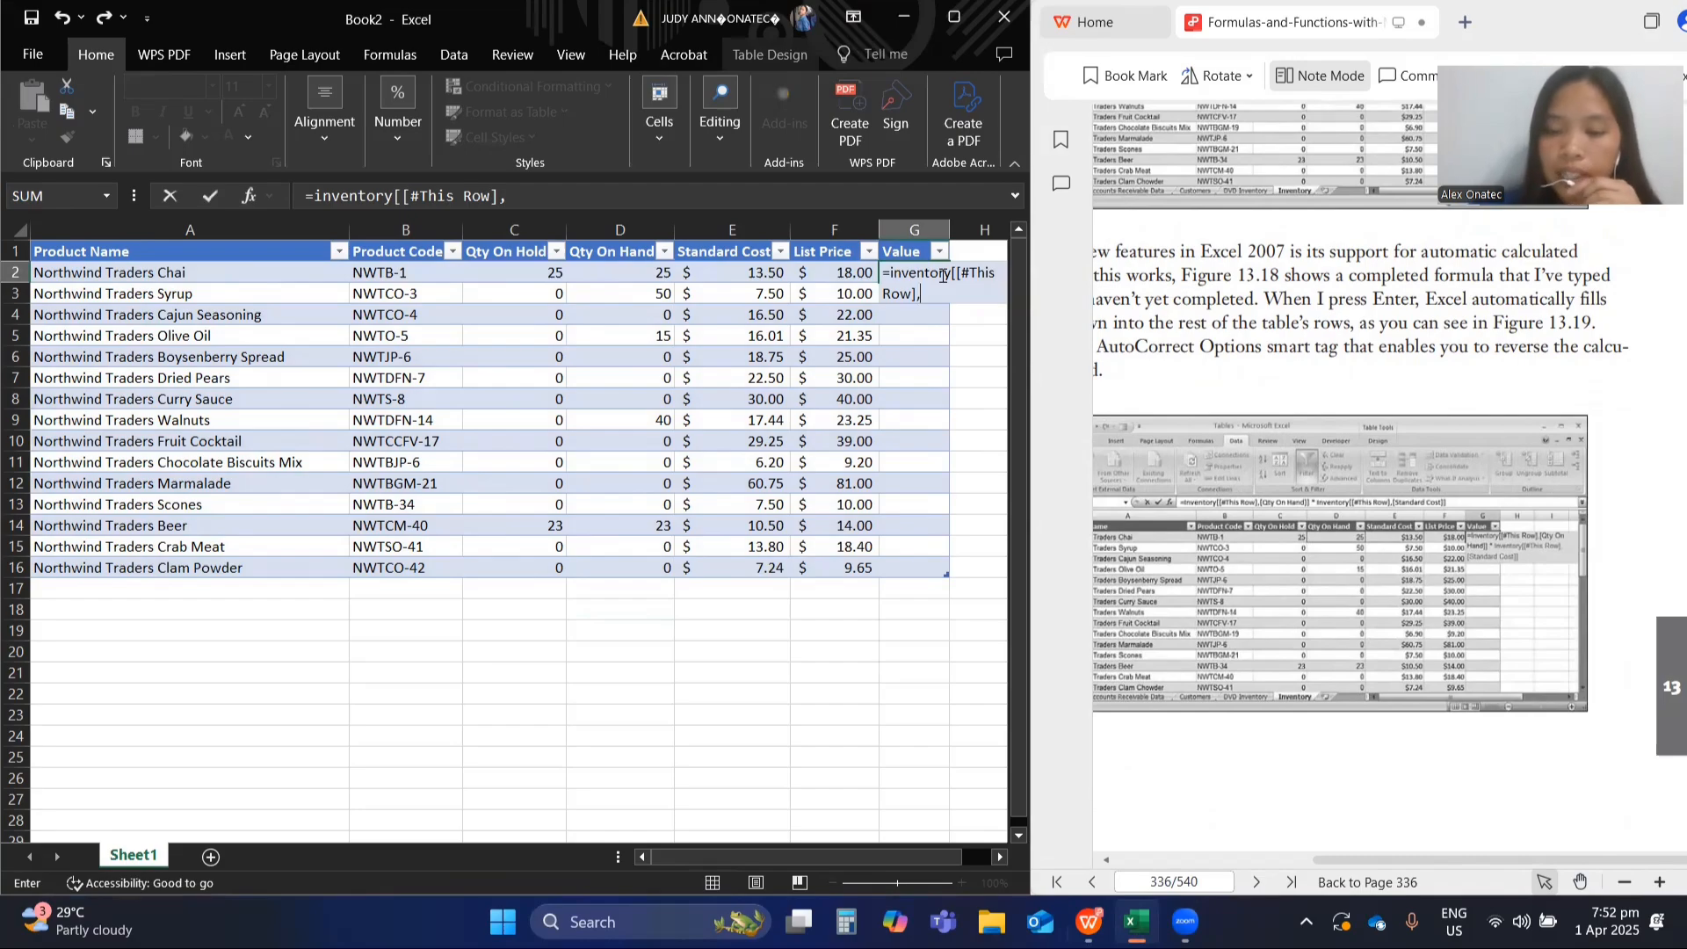
- Add the [Qty On Hand] column to the G2 formula and close the first inventory reference
{"action": "type", "text": ",["}
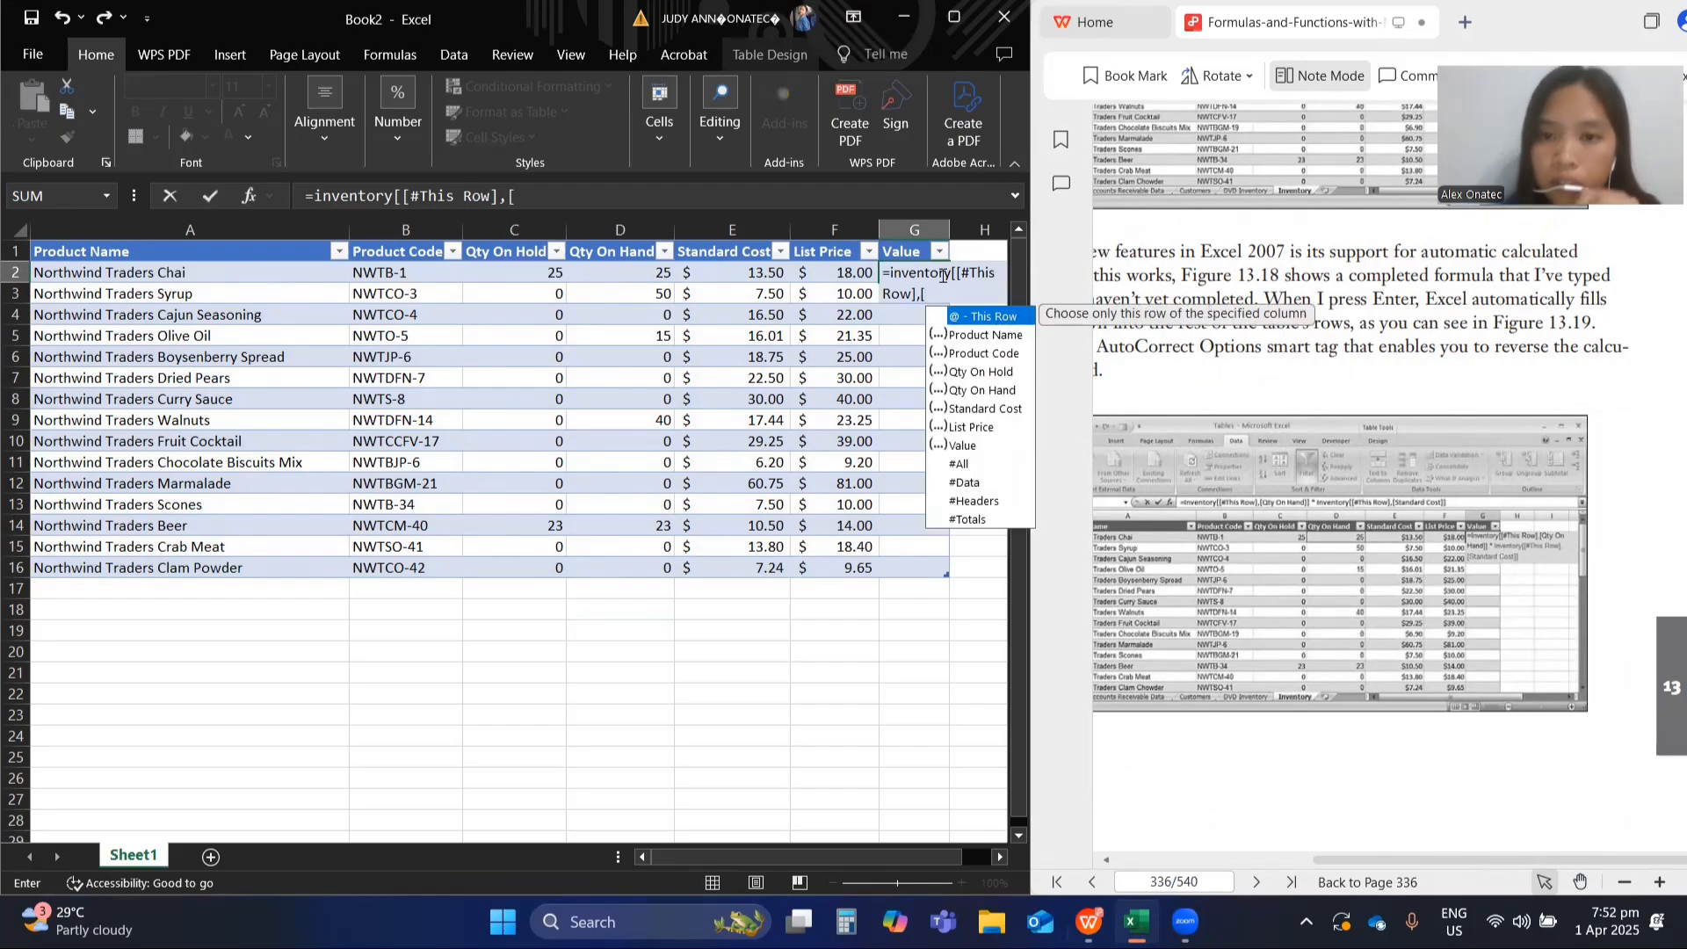
{"action": "double_click", "coordinate": [991, 390]}
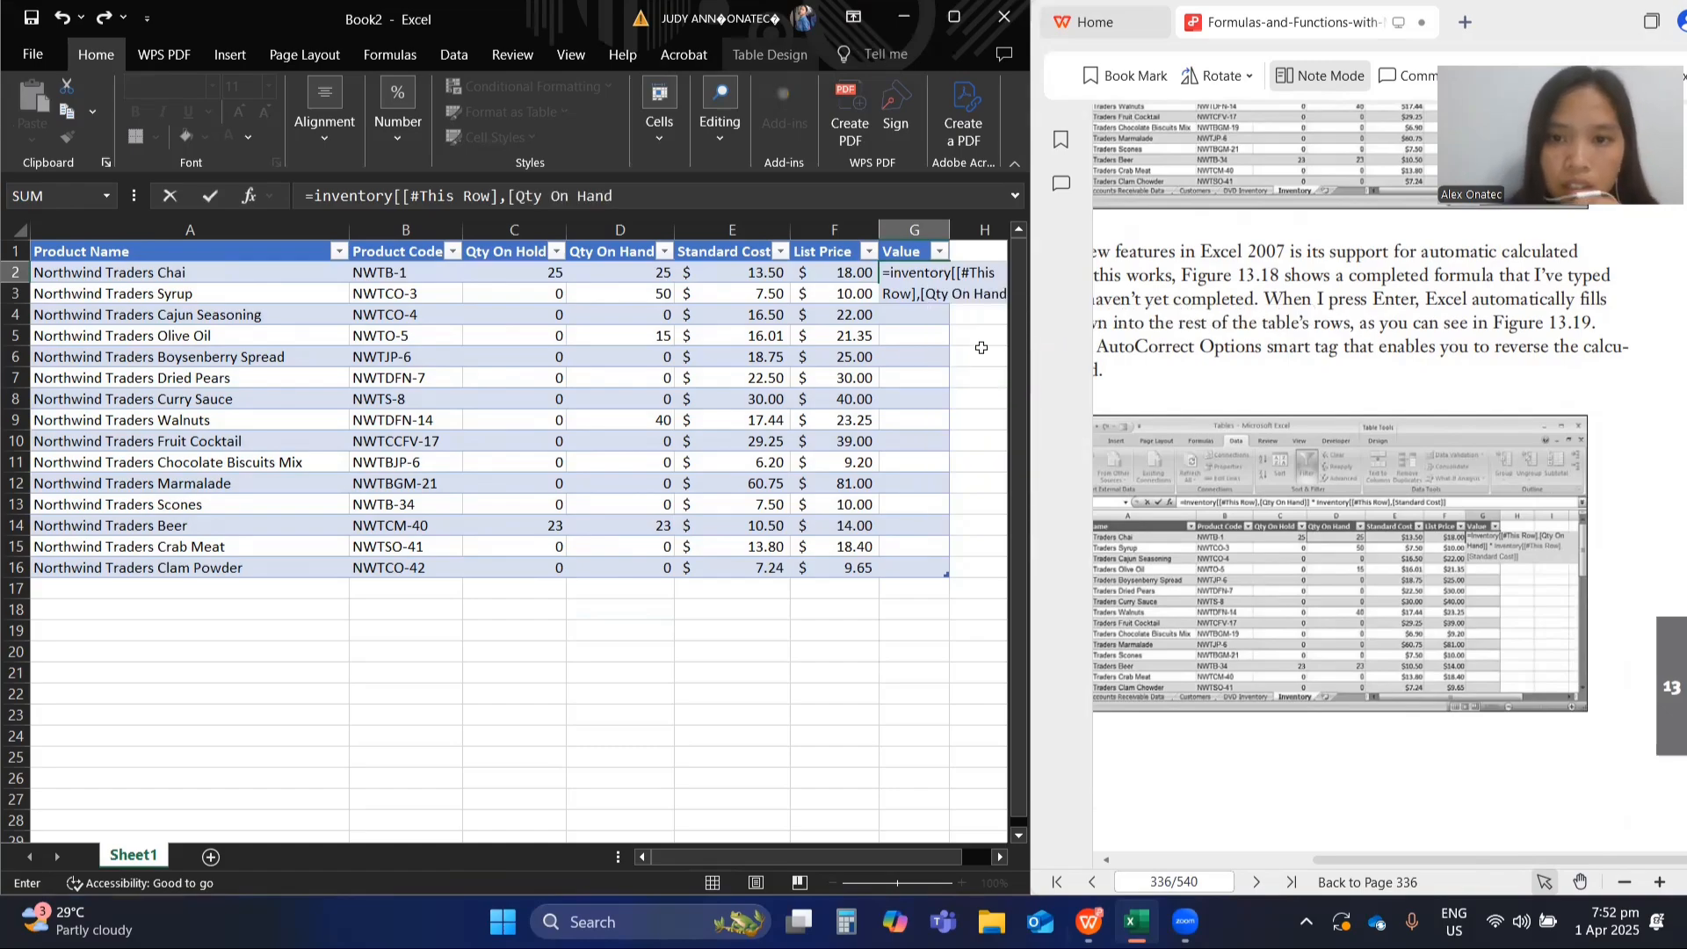
{"action": "left_click", "coordinate": [639, 195]}
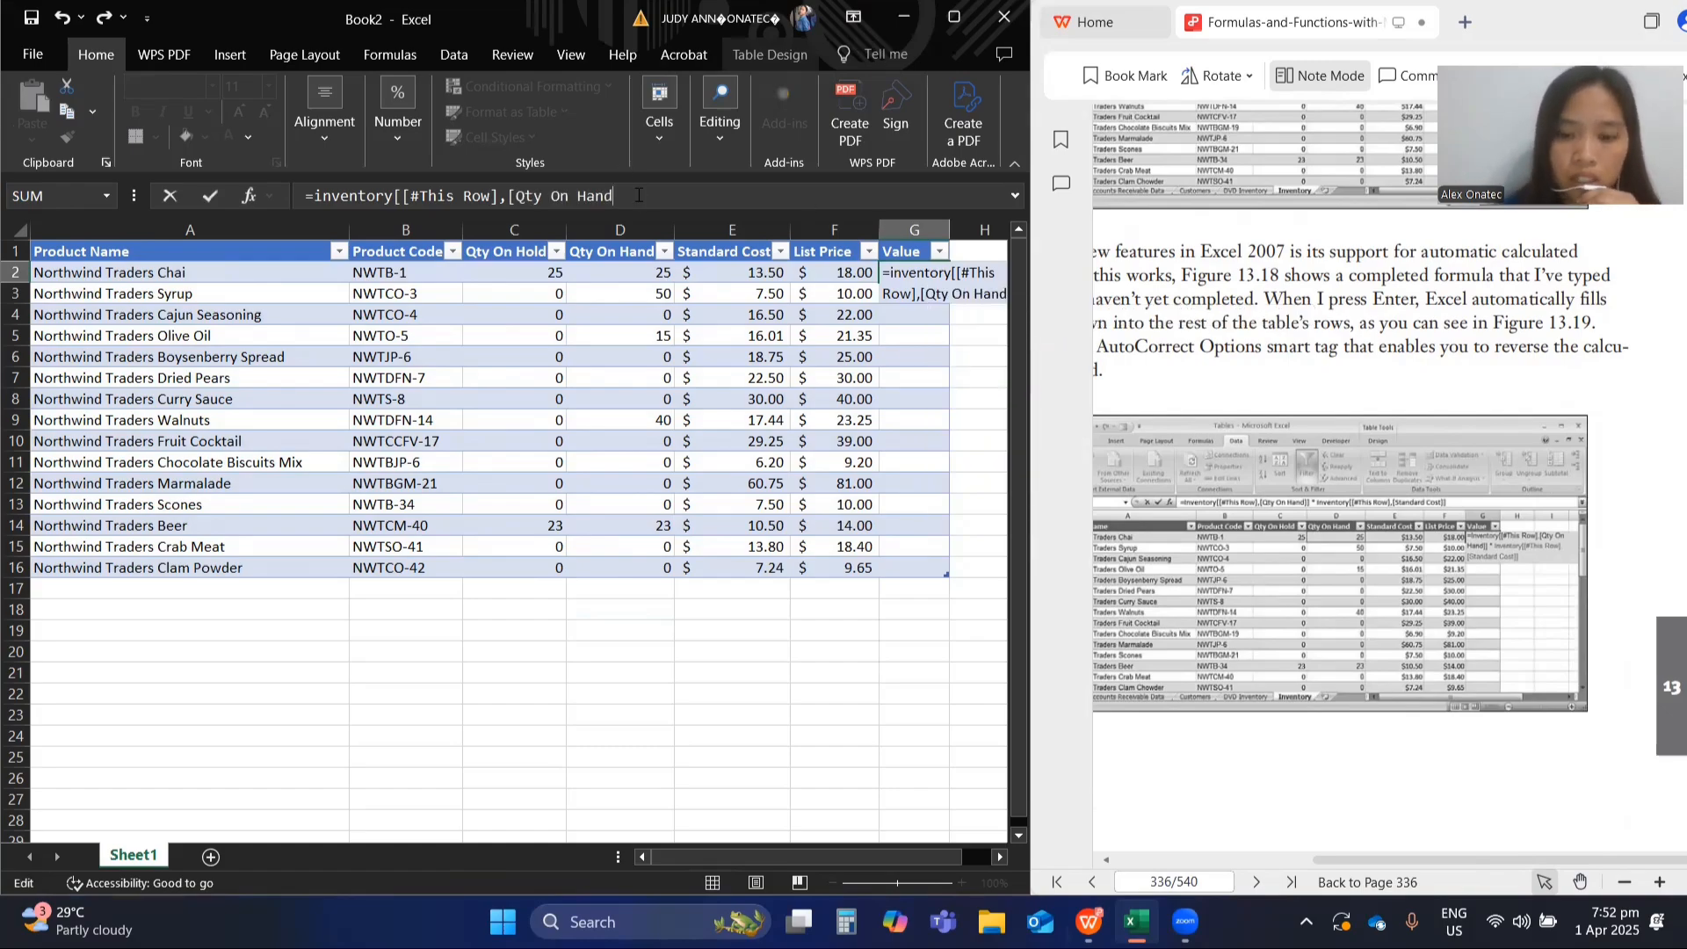
{"action": "type", "text": "]]"}
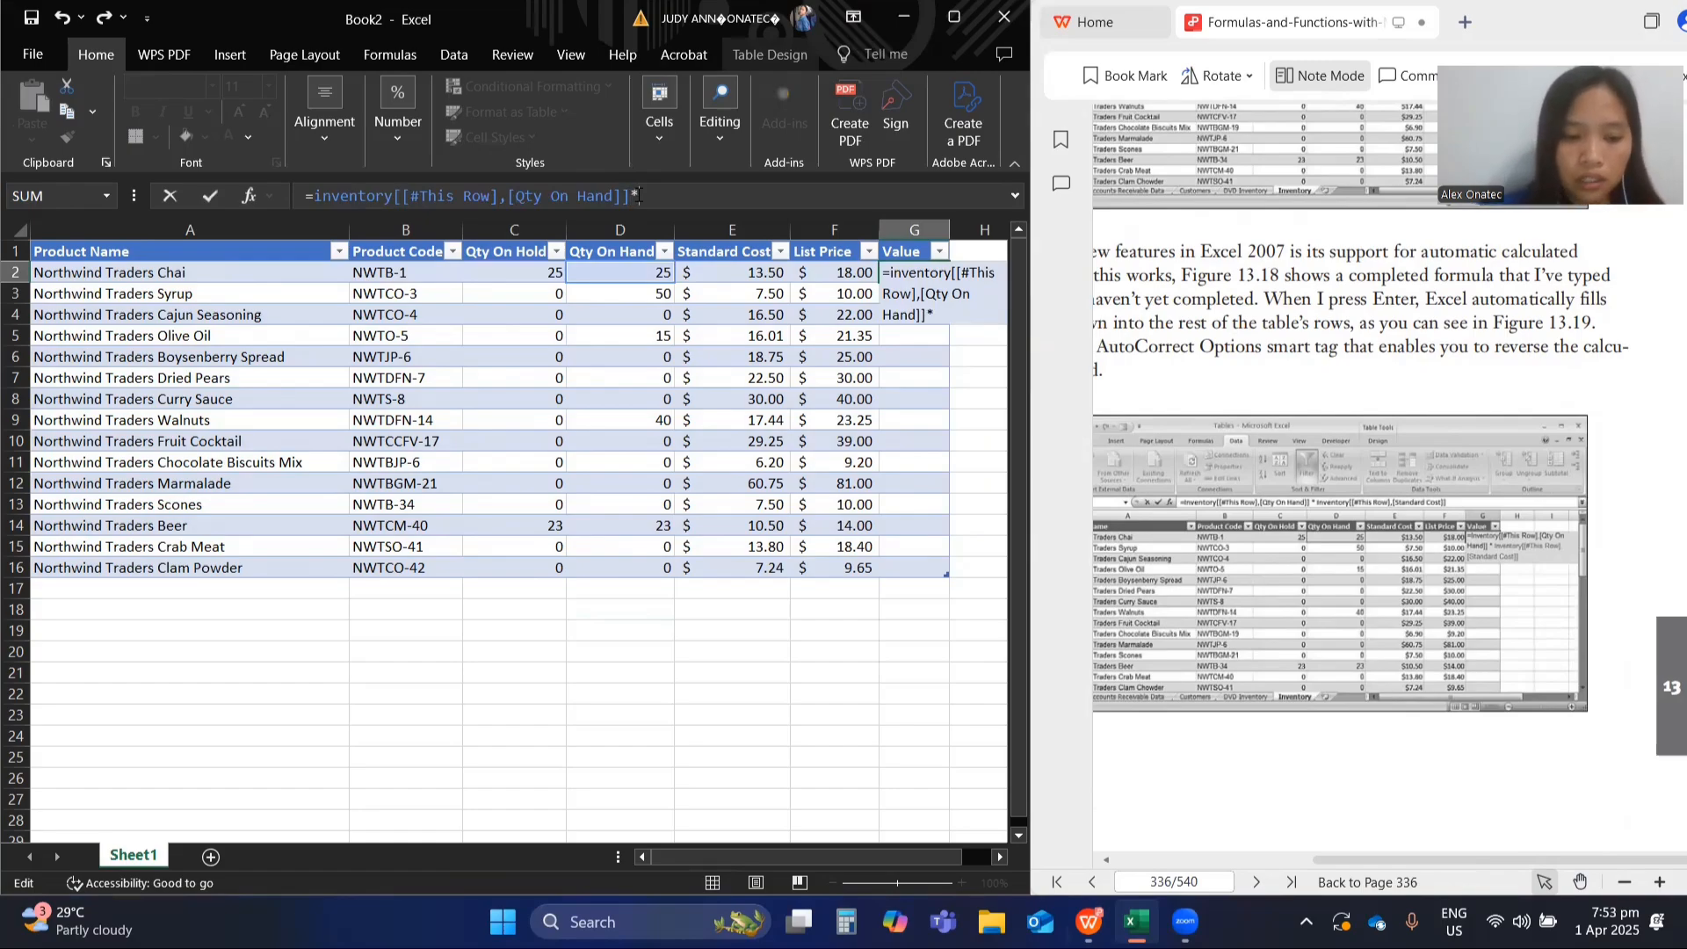
- Extend the G2 formula with a multiplication by a second inventory reference using the #This Row specifier
{"action": "type", "text": "*i"}
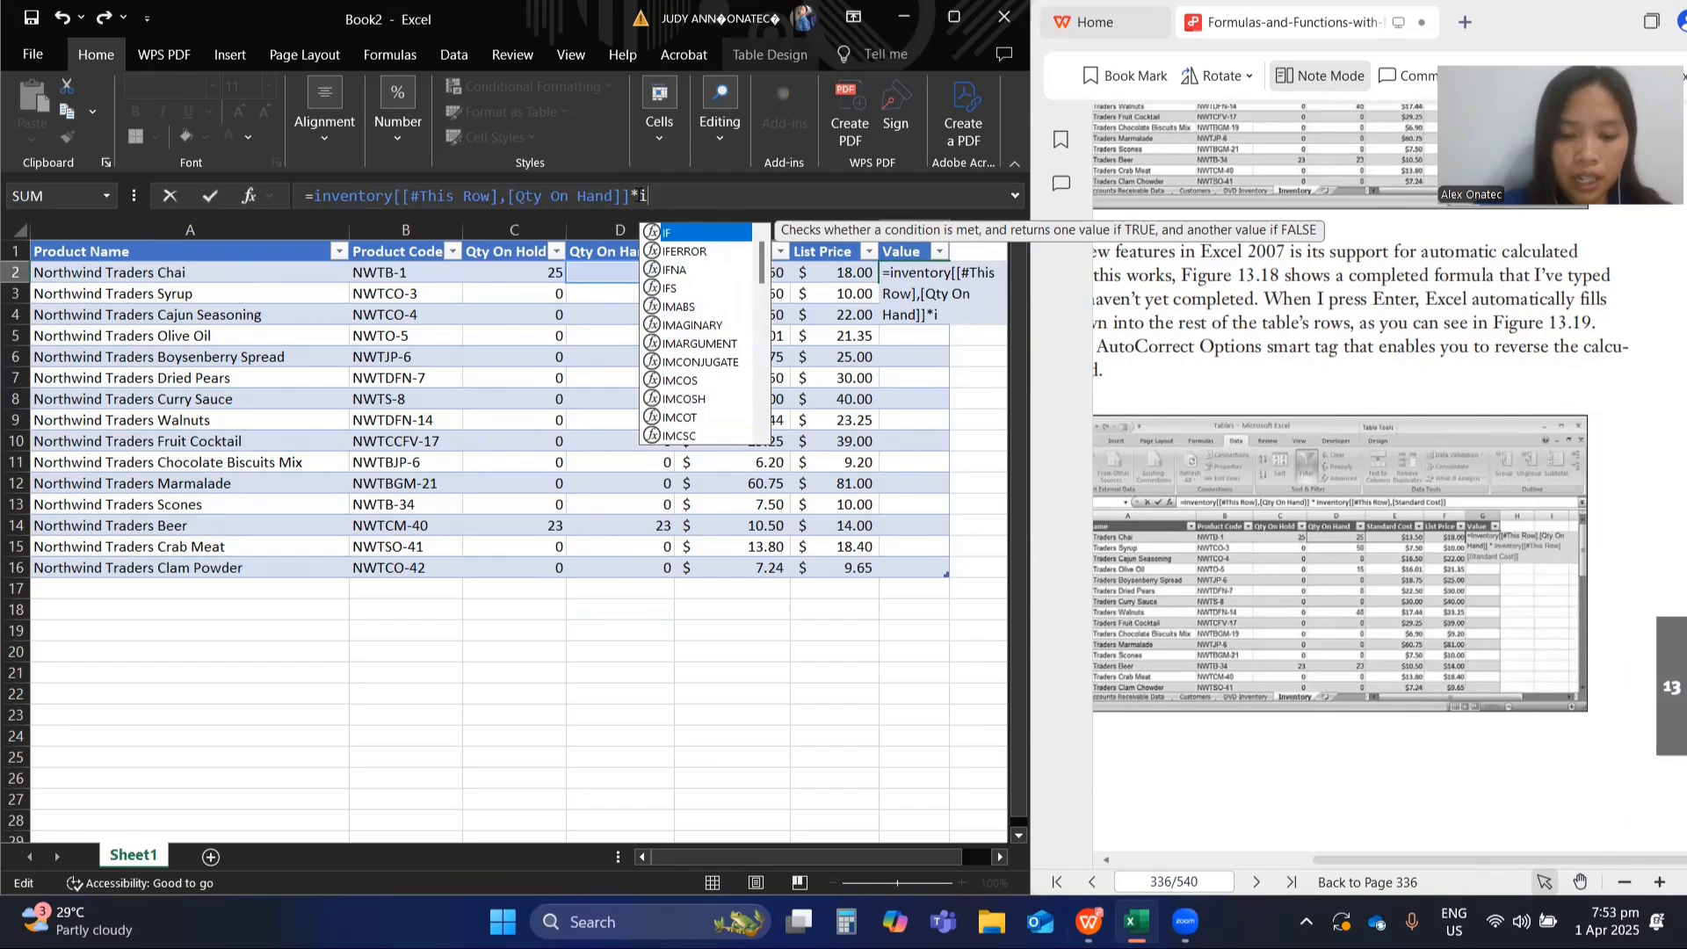
{"action": "type", "text": "nventory"}
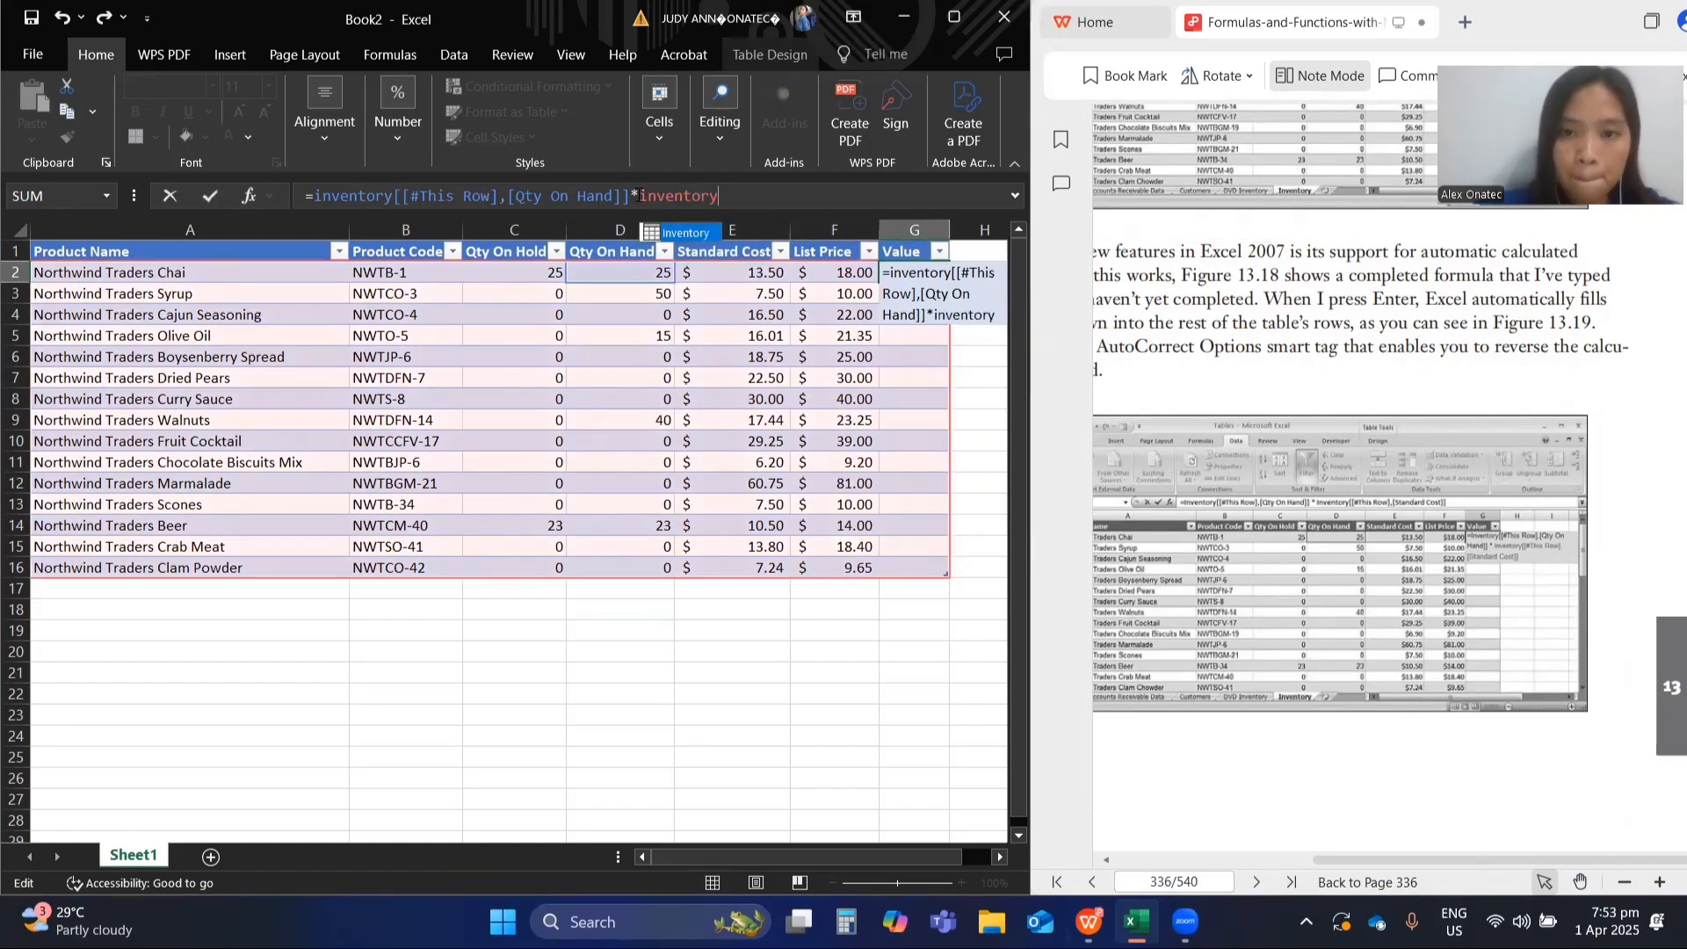
{"action": "type", "text": "["}
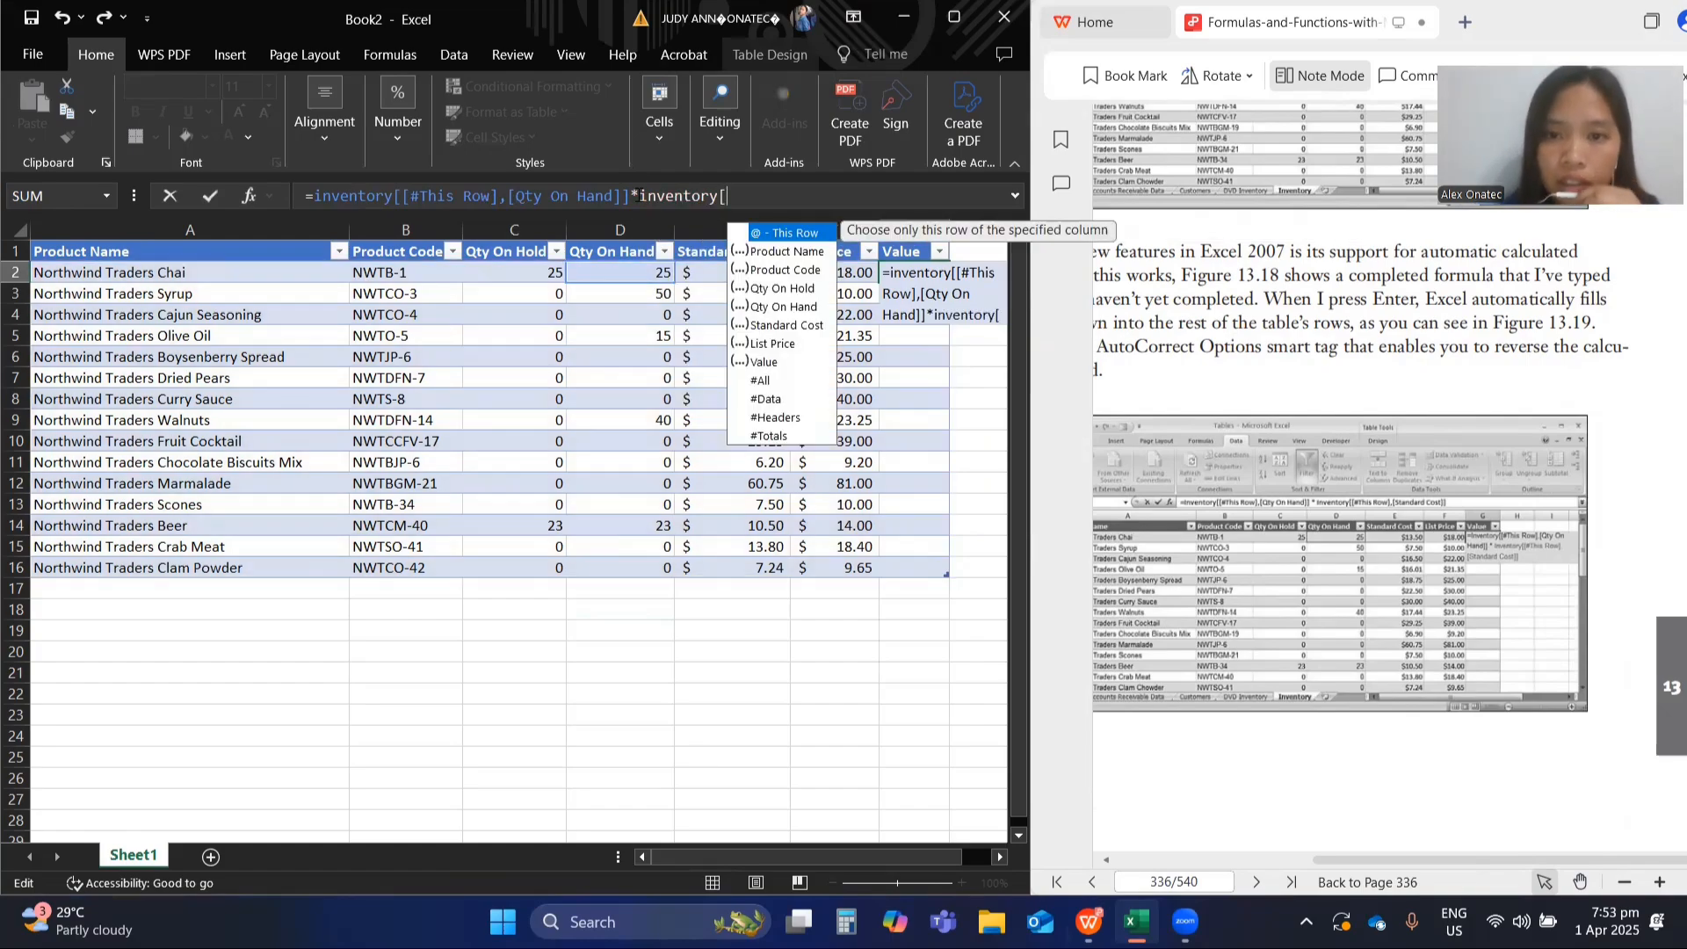
{"action": "type", "text": "["}
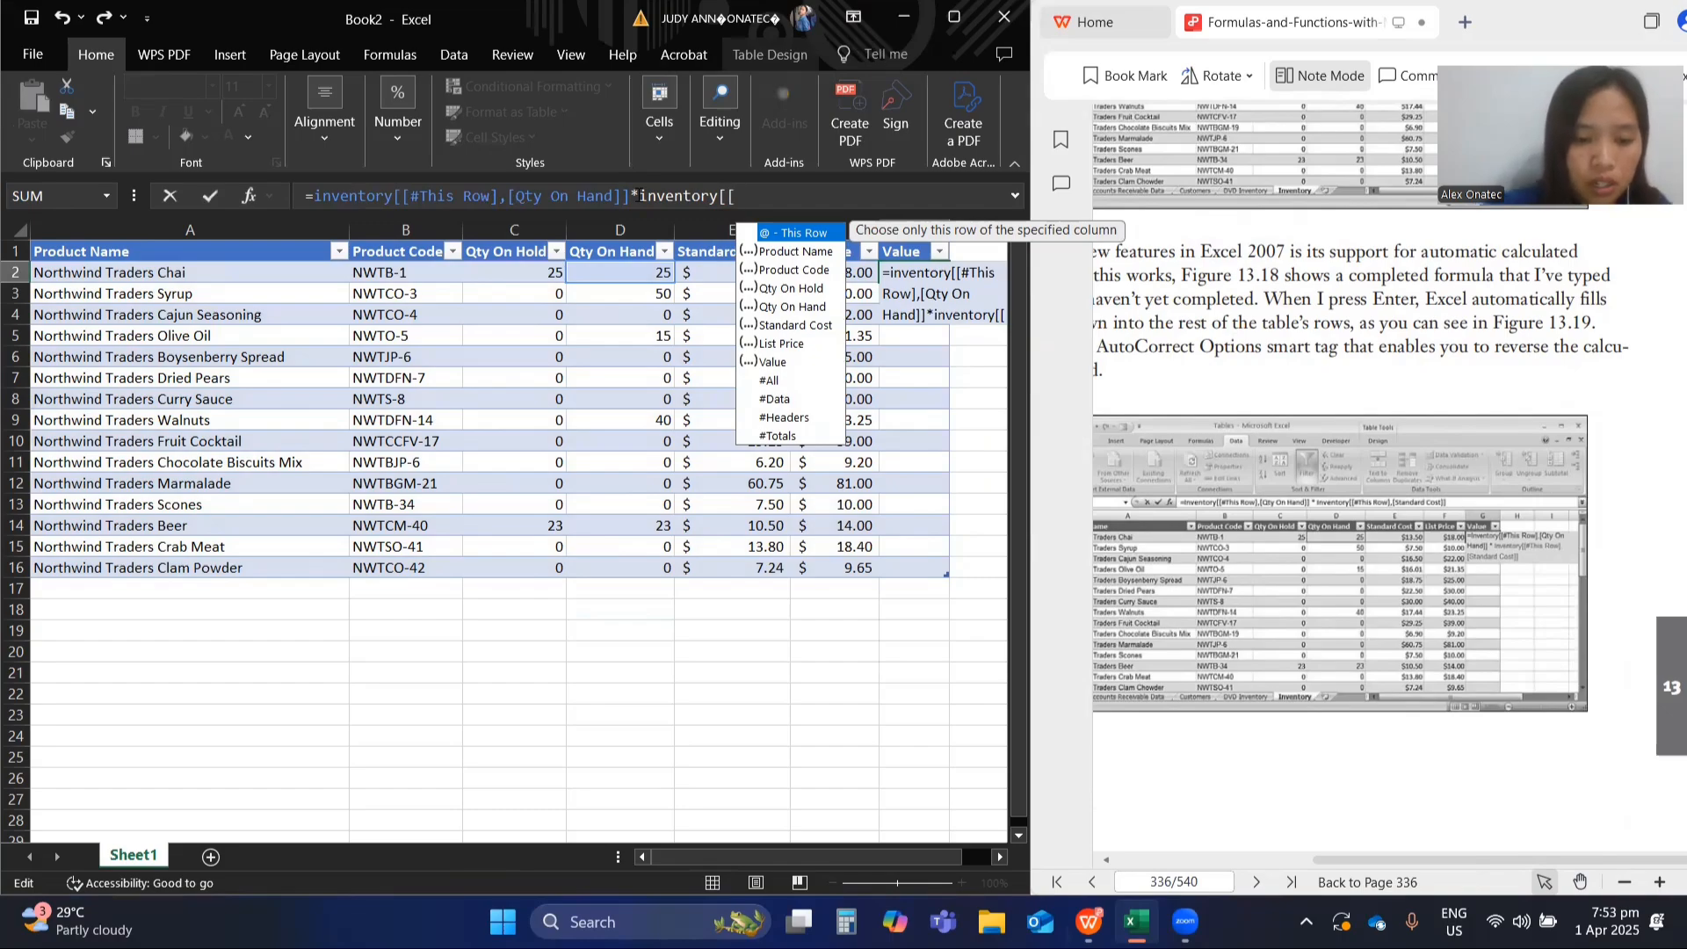
{"action": "type", "text": "This"}
{"action": "key", "text": "BackSpace"}
{"action": "key", "text": "BackSpace"}
{"action": "key", "text": "BackSpace"}
{"action": "key", "text": "BackSpace"}
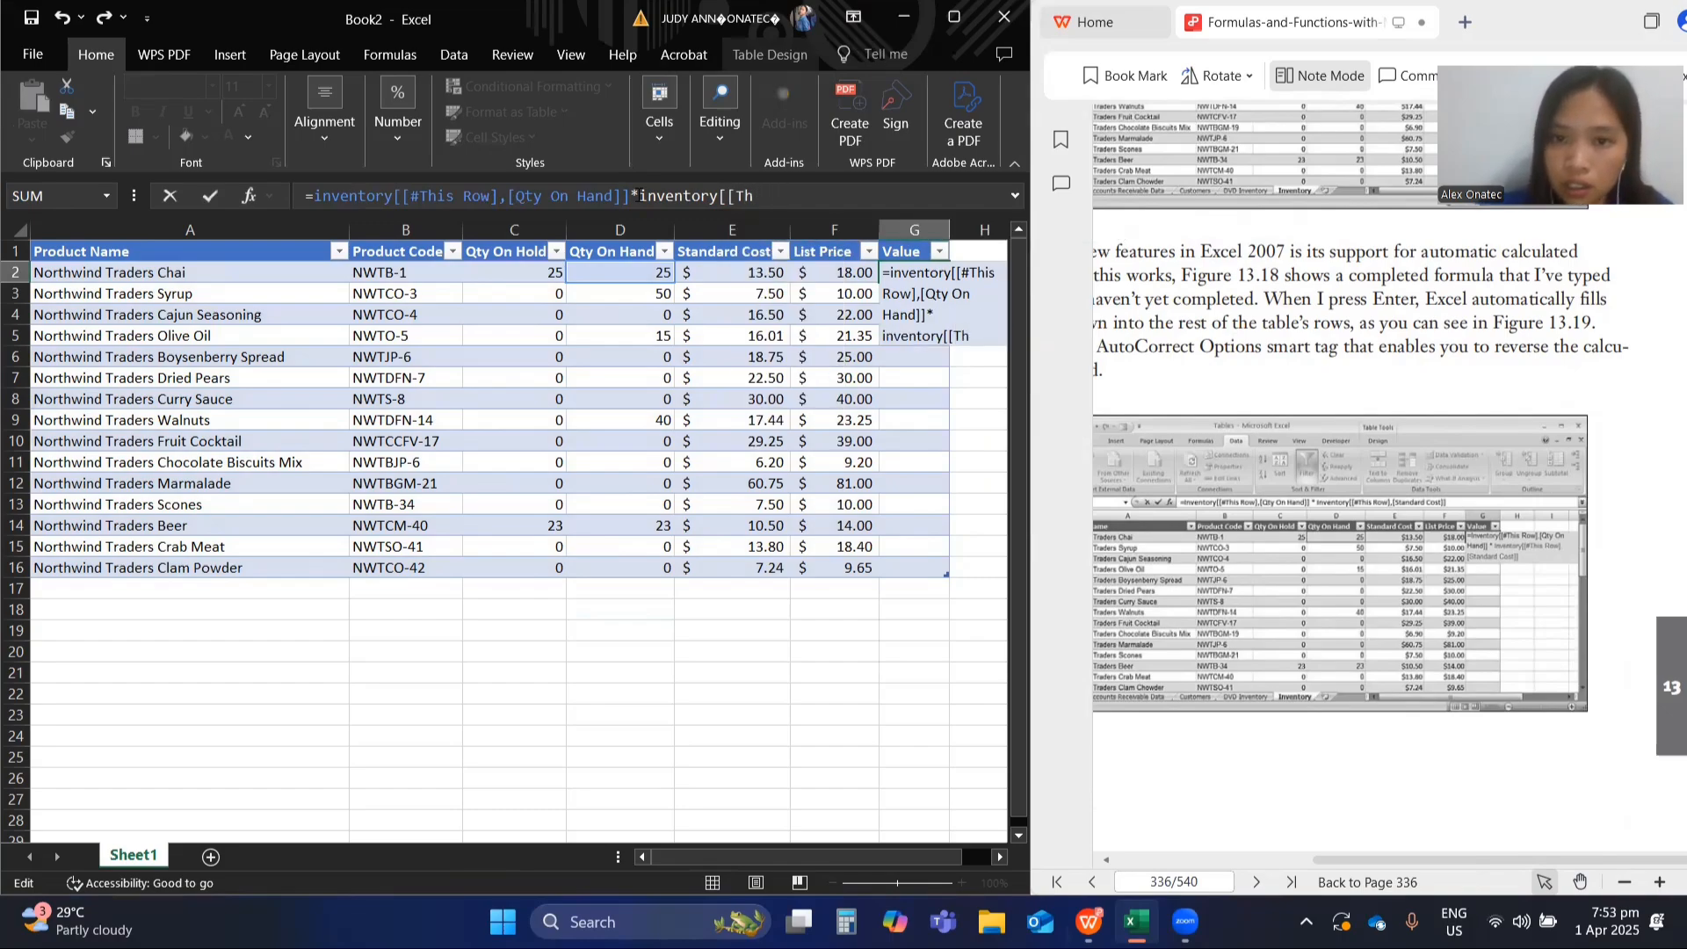
{"action": "type", "text": "#"}
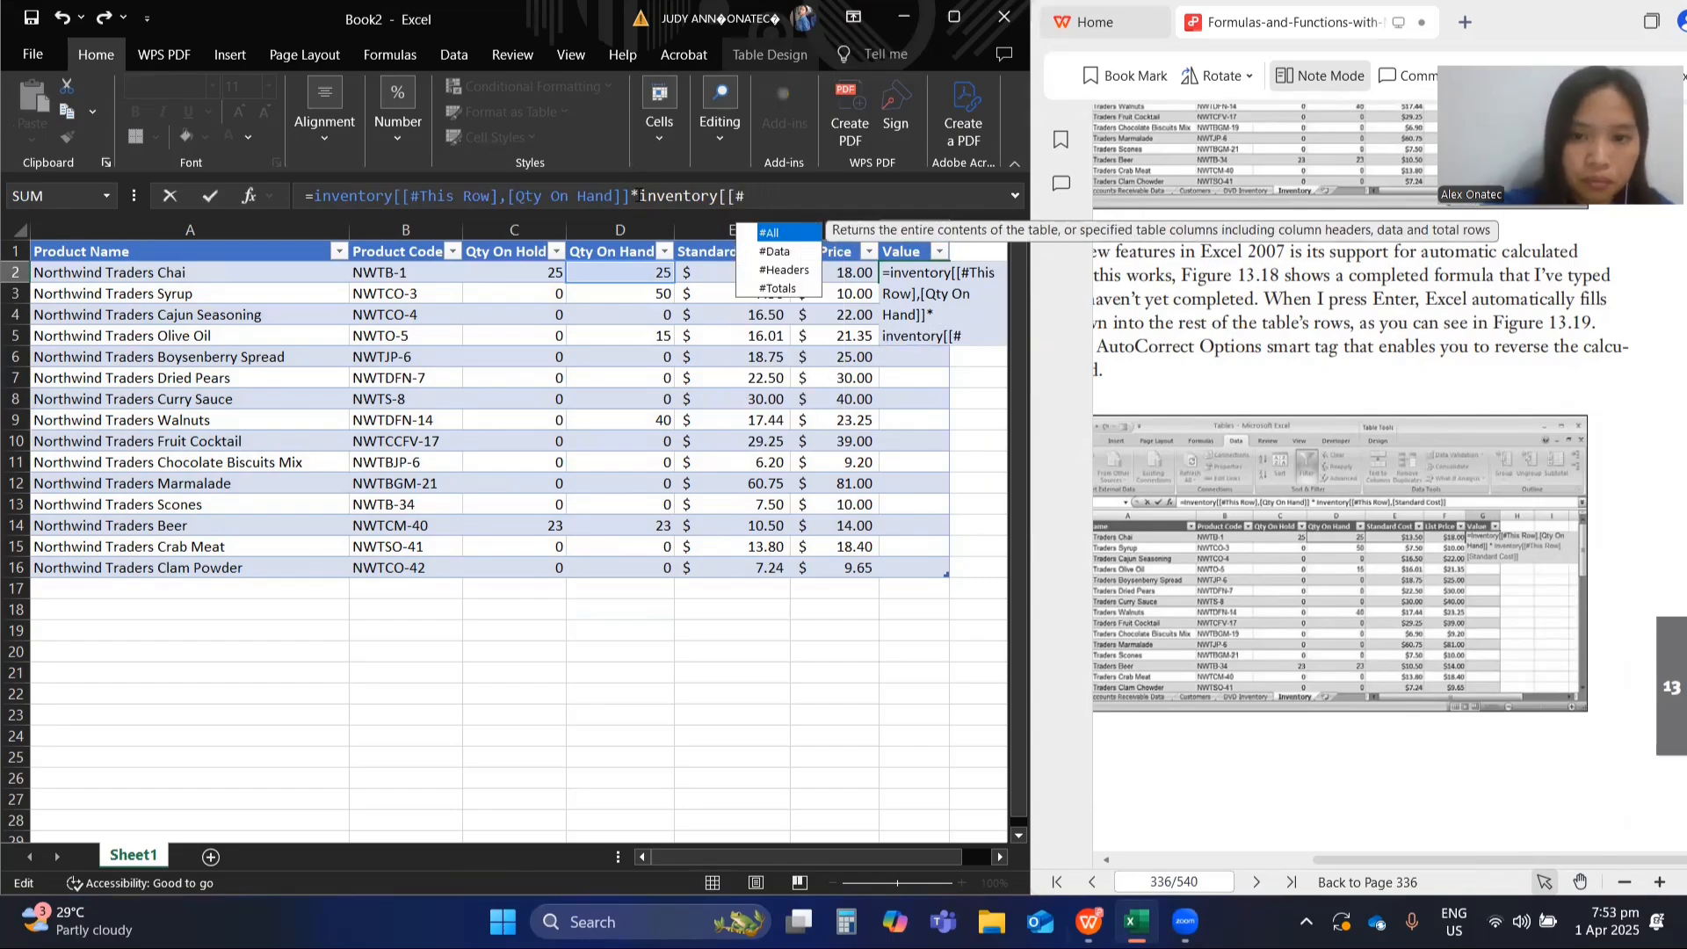
{"action": "type", "text": "This Ro"}
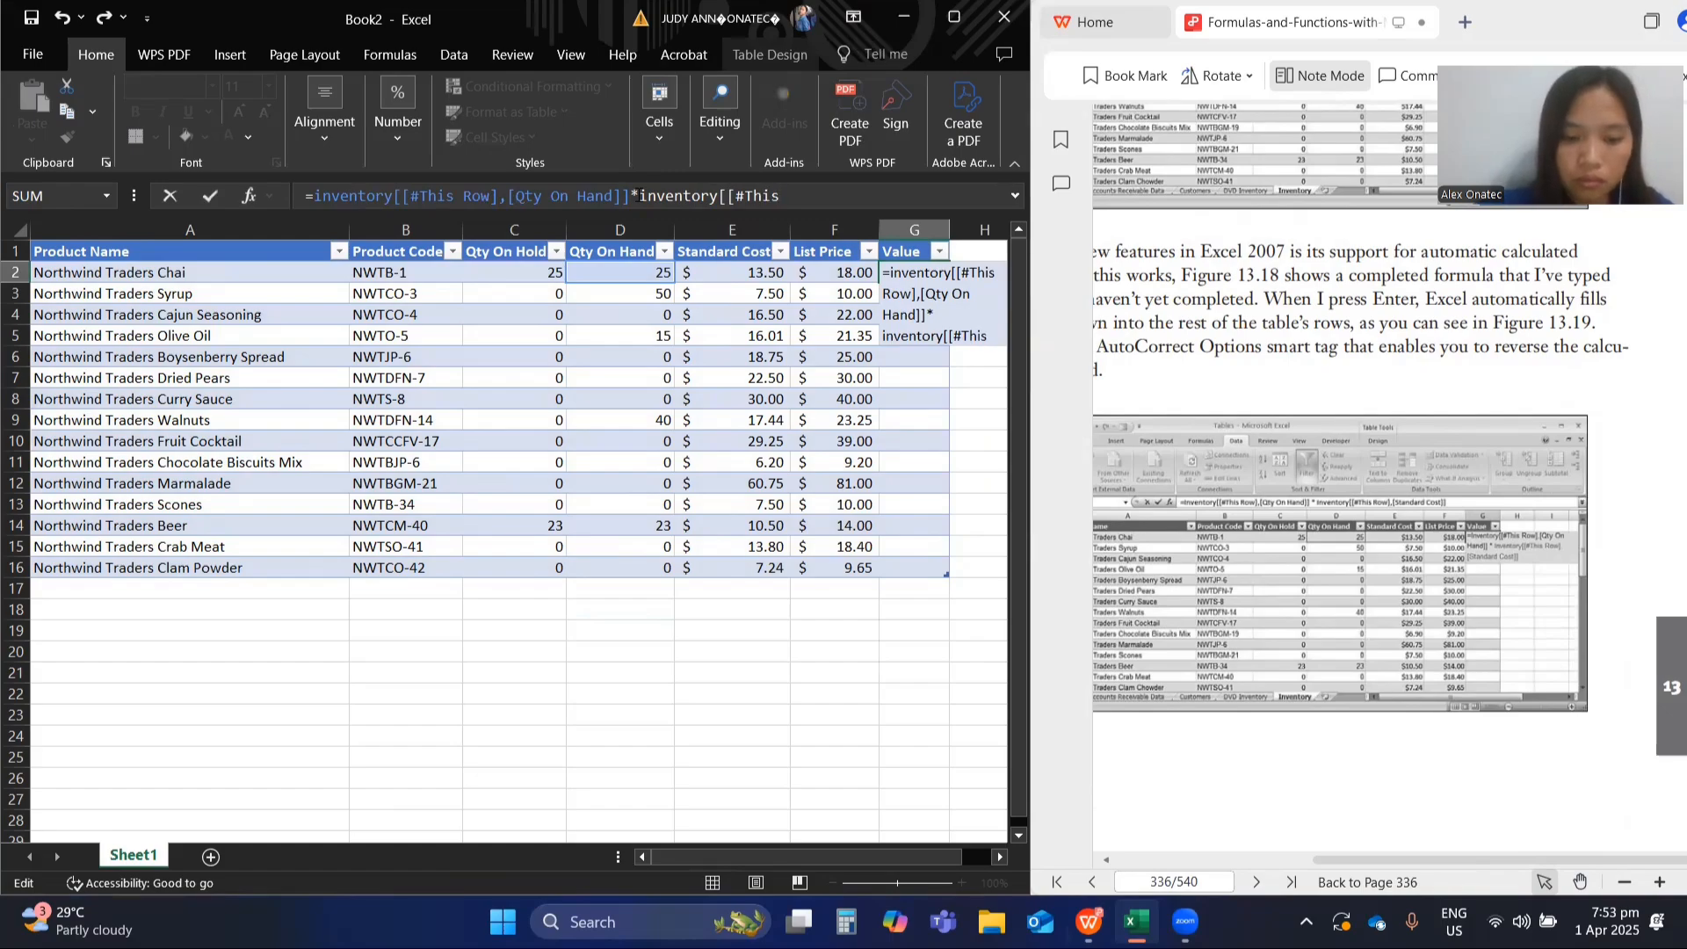
{"action": "type", "text": "w"}
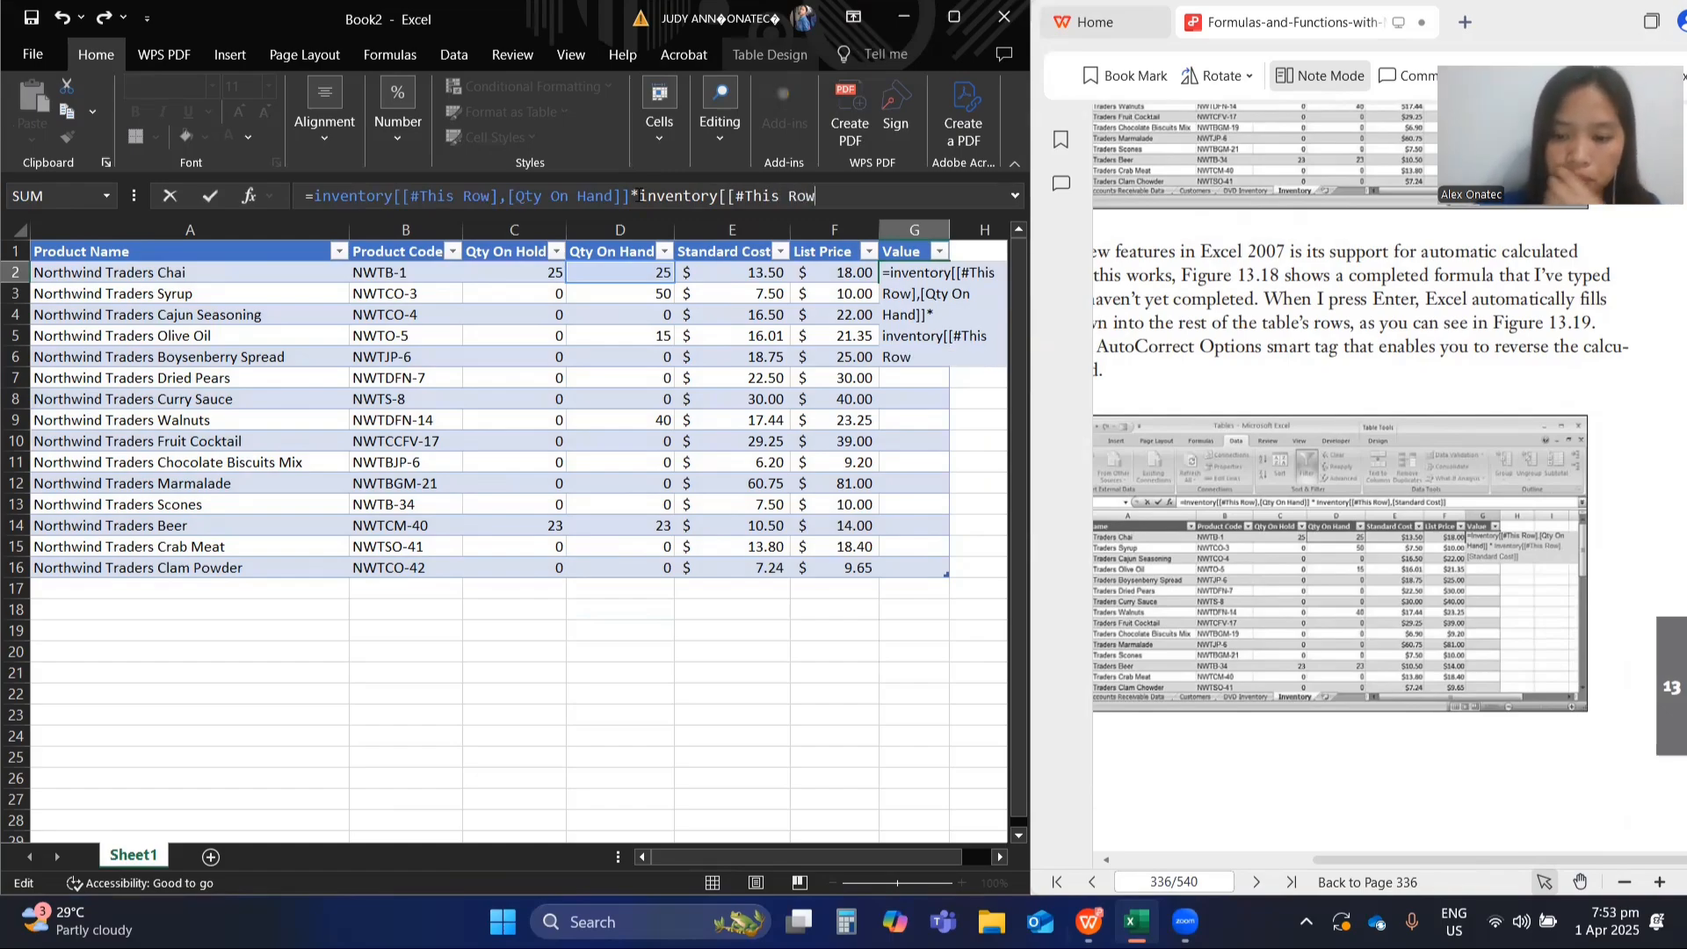
- Complete the second reference with the [Standard Cost] column and confirm the G2 formula
{"action": "type", "text": "],"}
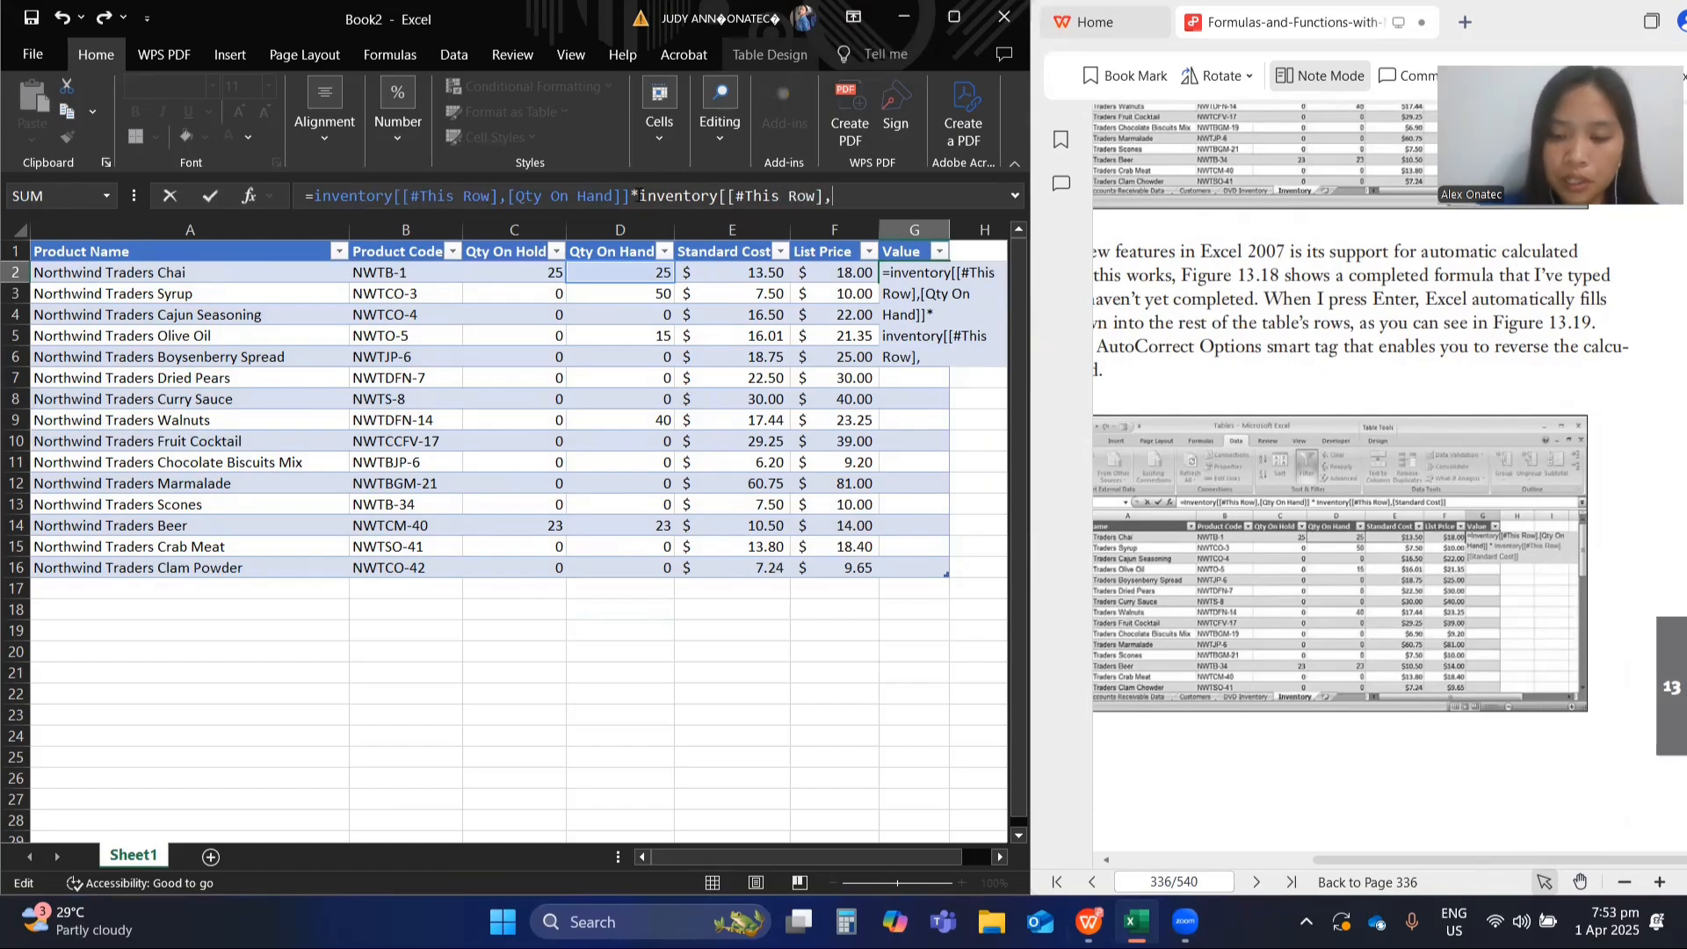
{"action": "type", "text": "["}
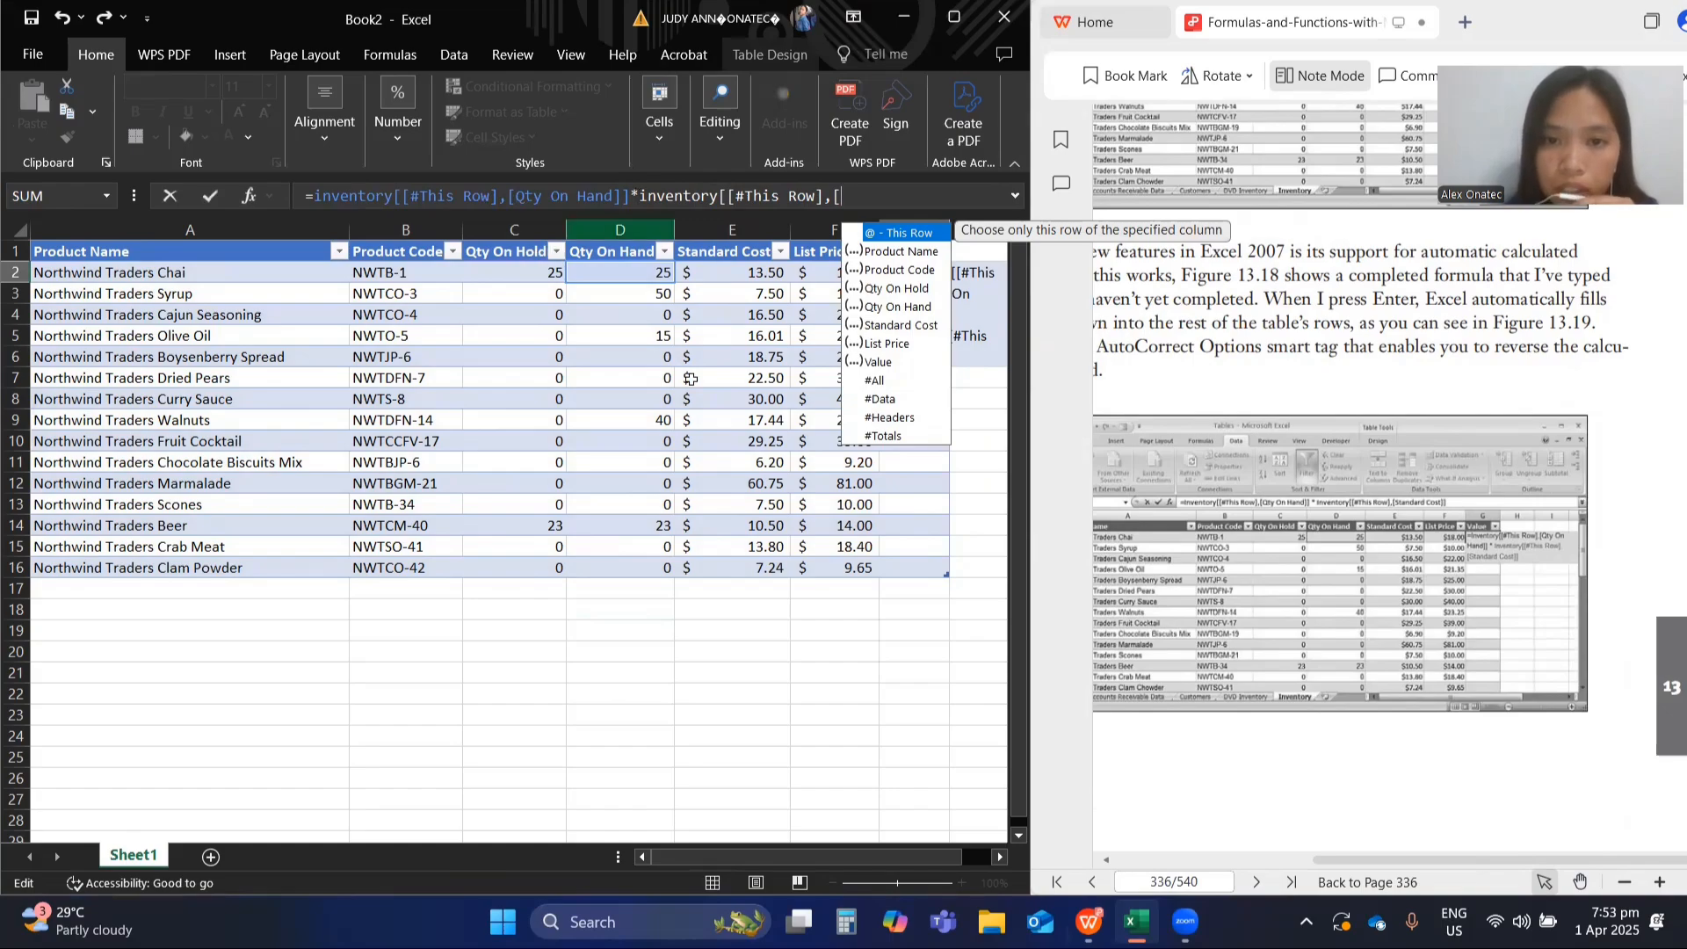
{"action": "double_click", "coordinate": [901, 325]}
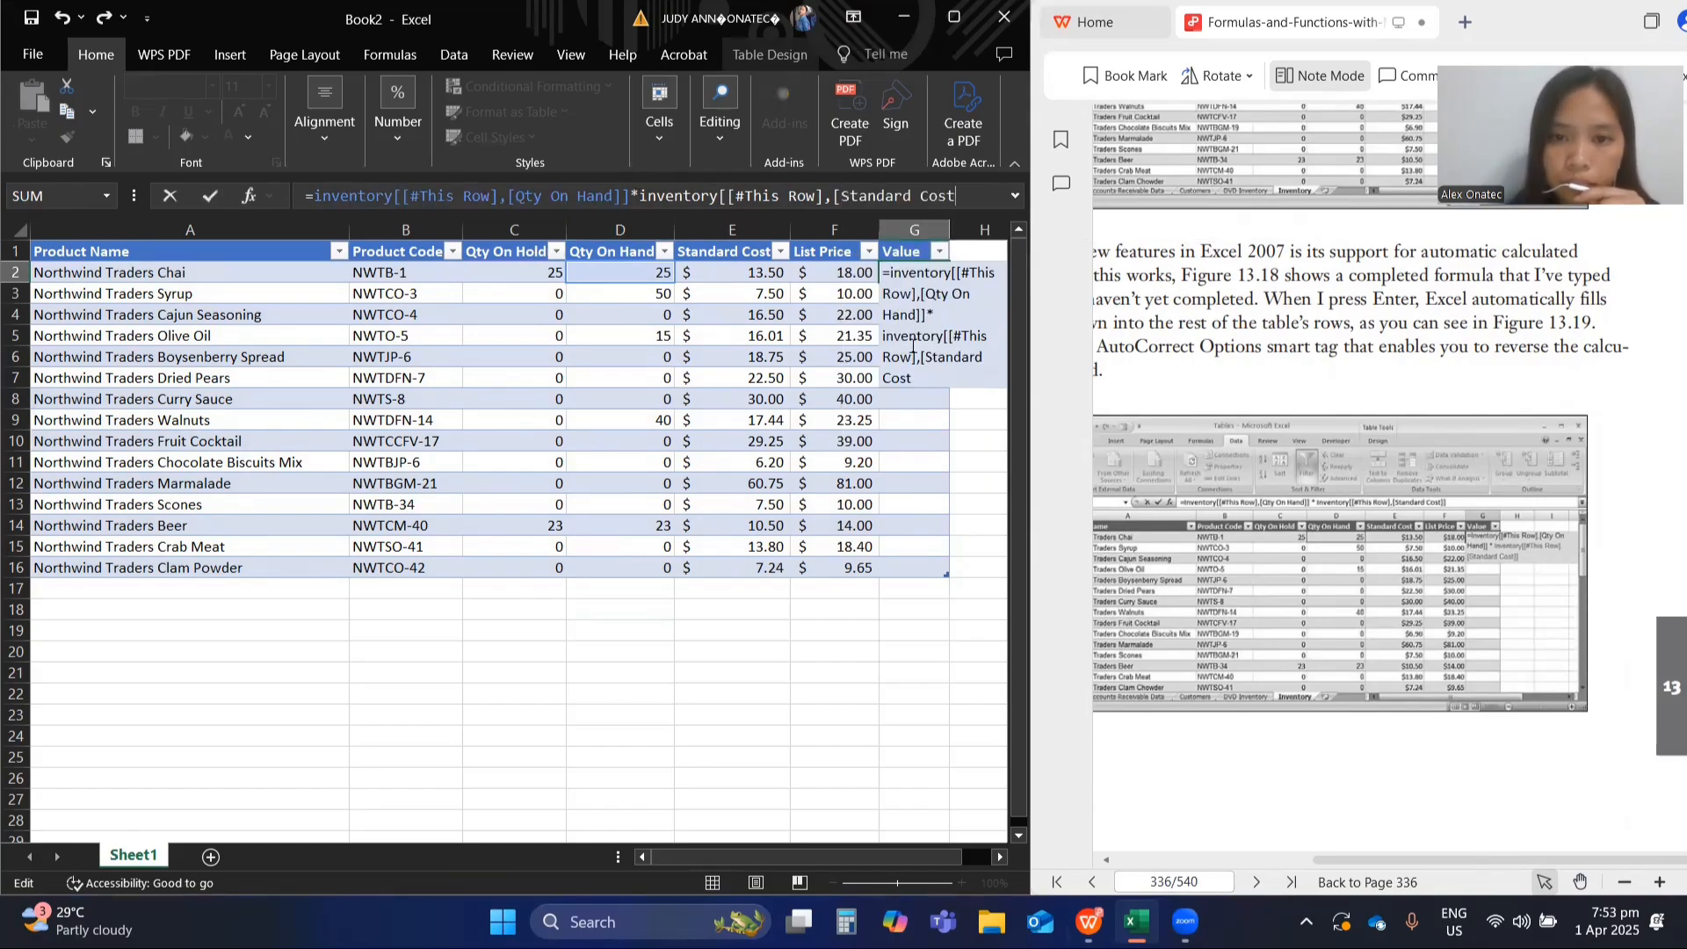
{"action": "type", "text": "]"}
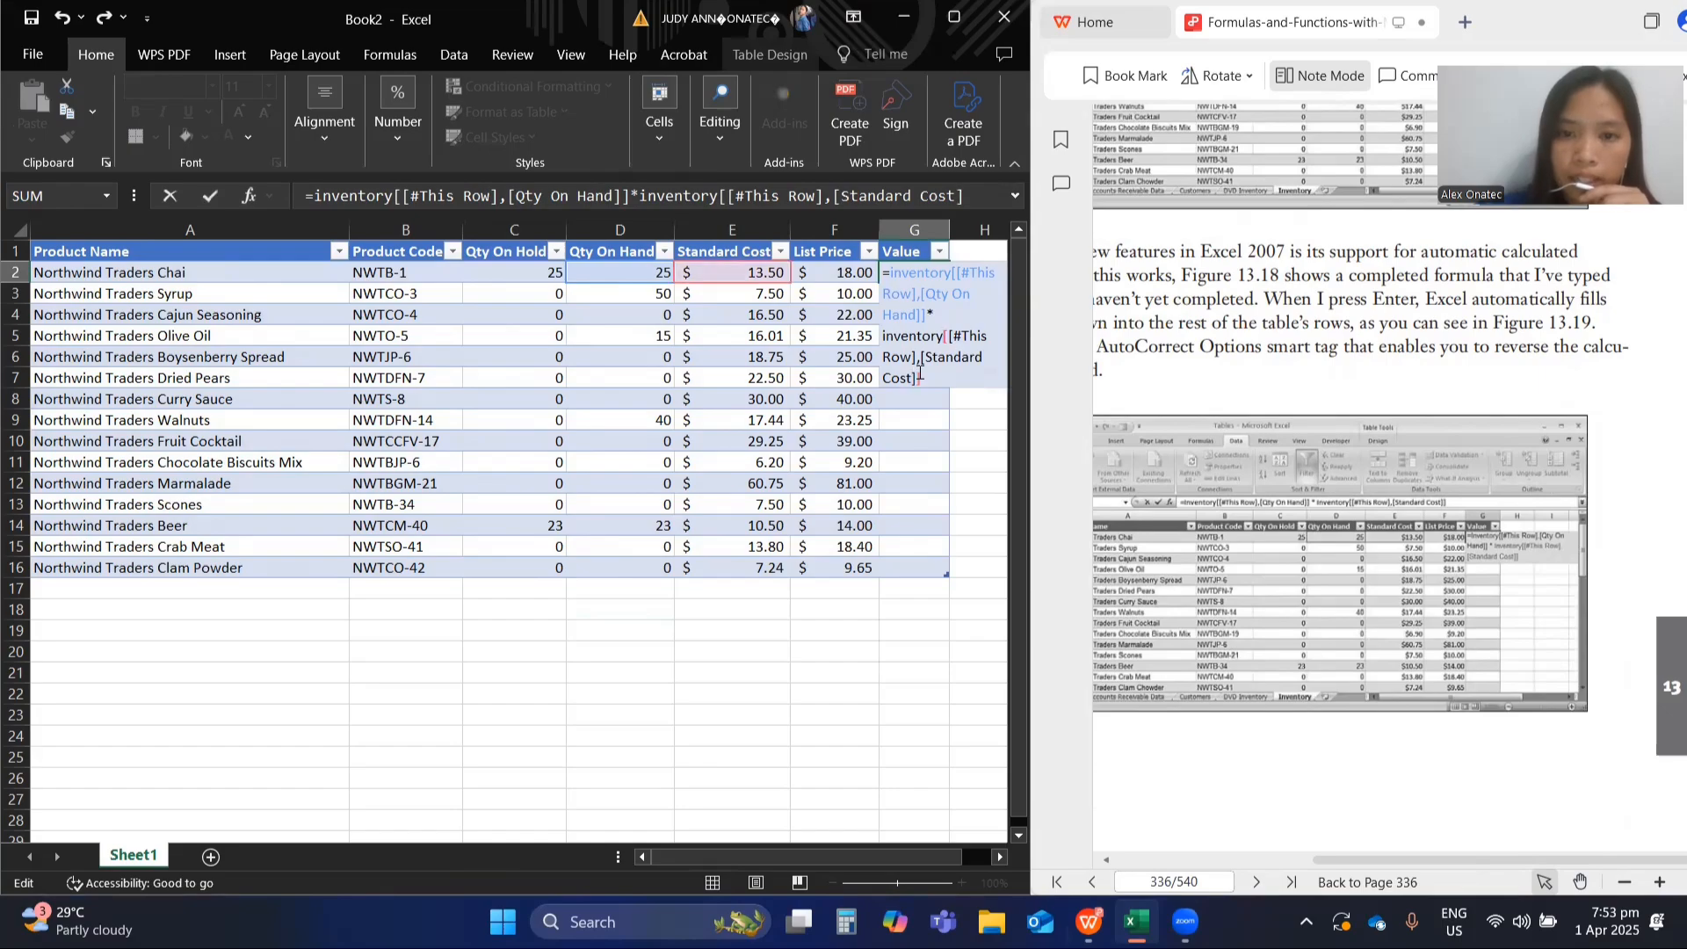
{"action": "type", "text": "]"}
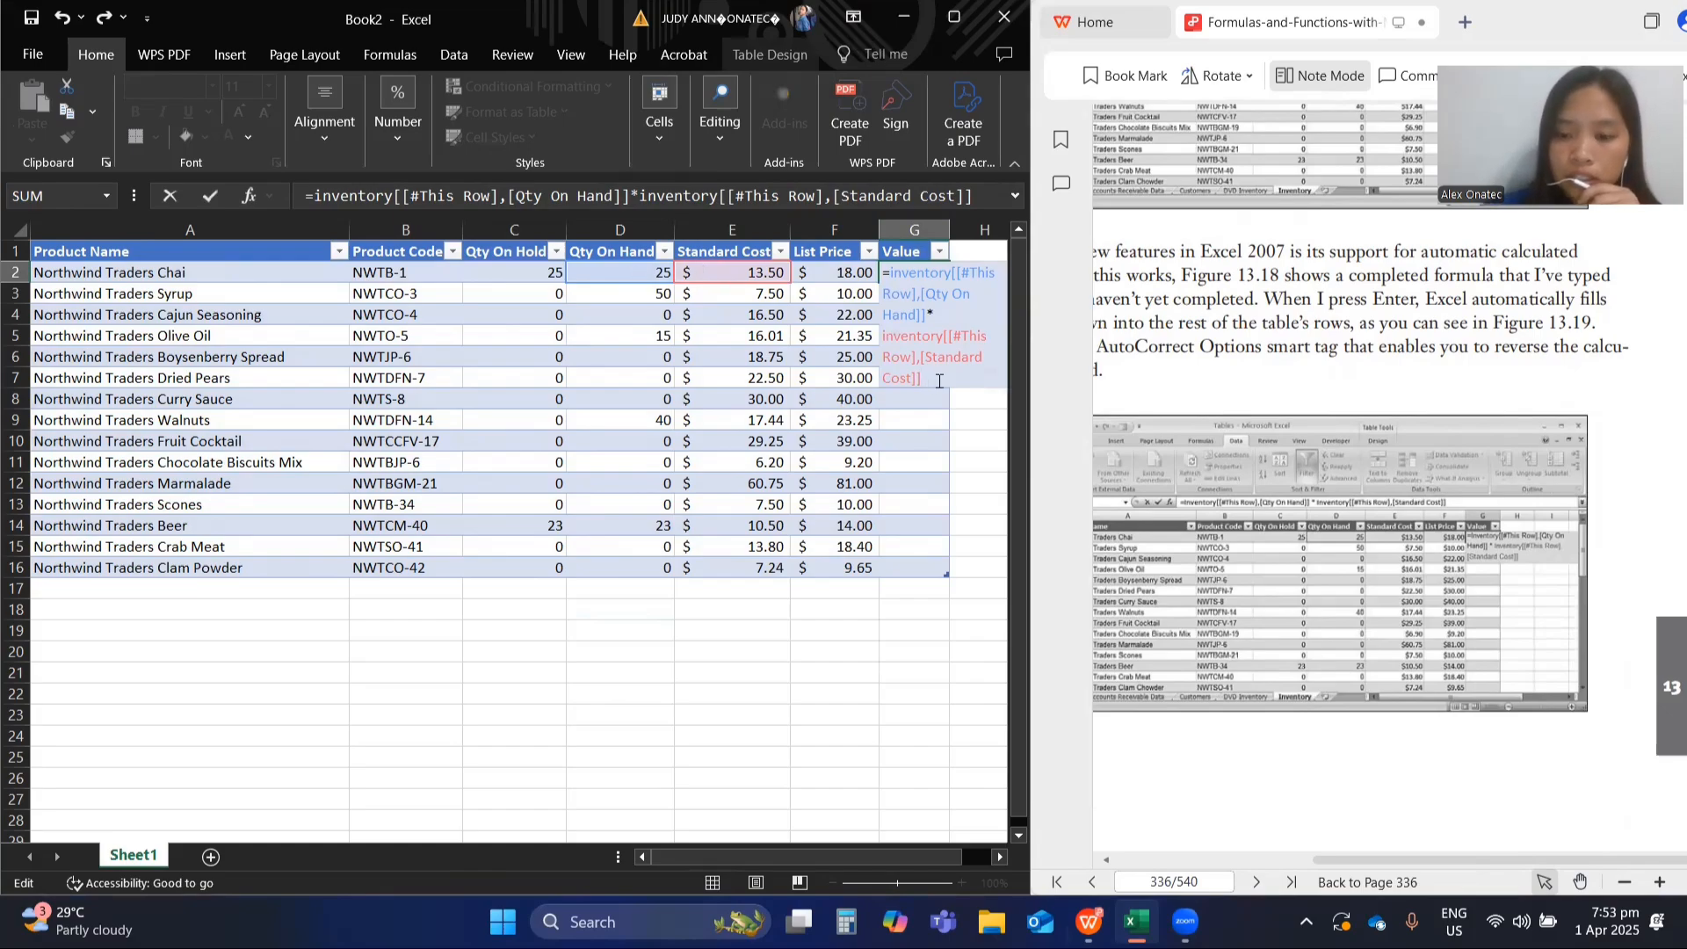
{"action": "key", "text": "Return"}
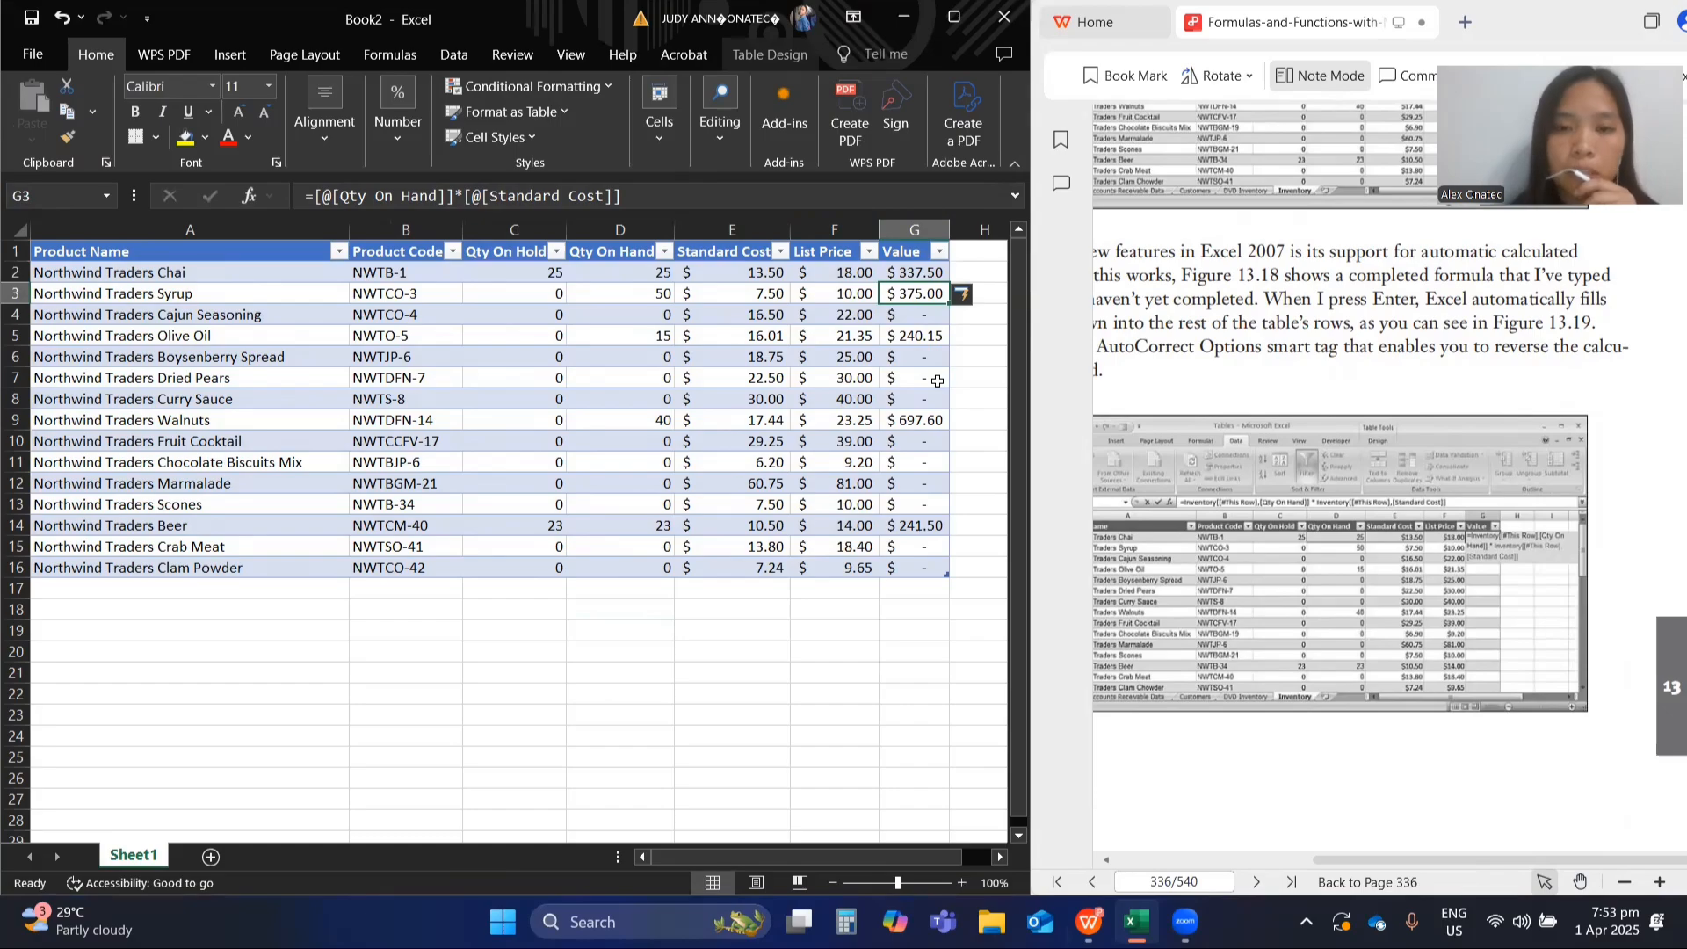
- Compare the filled Value column with the table formula examples in Figures 13.18 and 13.19 of the reference PDF
{"action": "scroll", "coordinate": [829, 393], "scroll_direction": "left", "scroll_amount": 1}
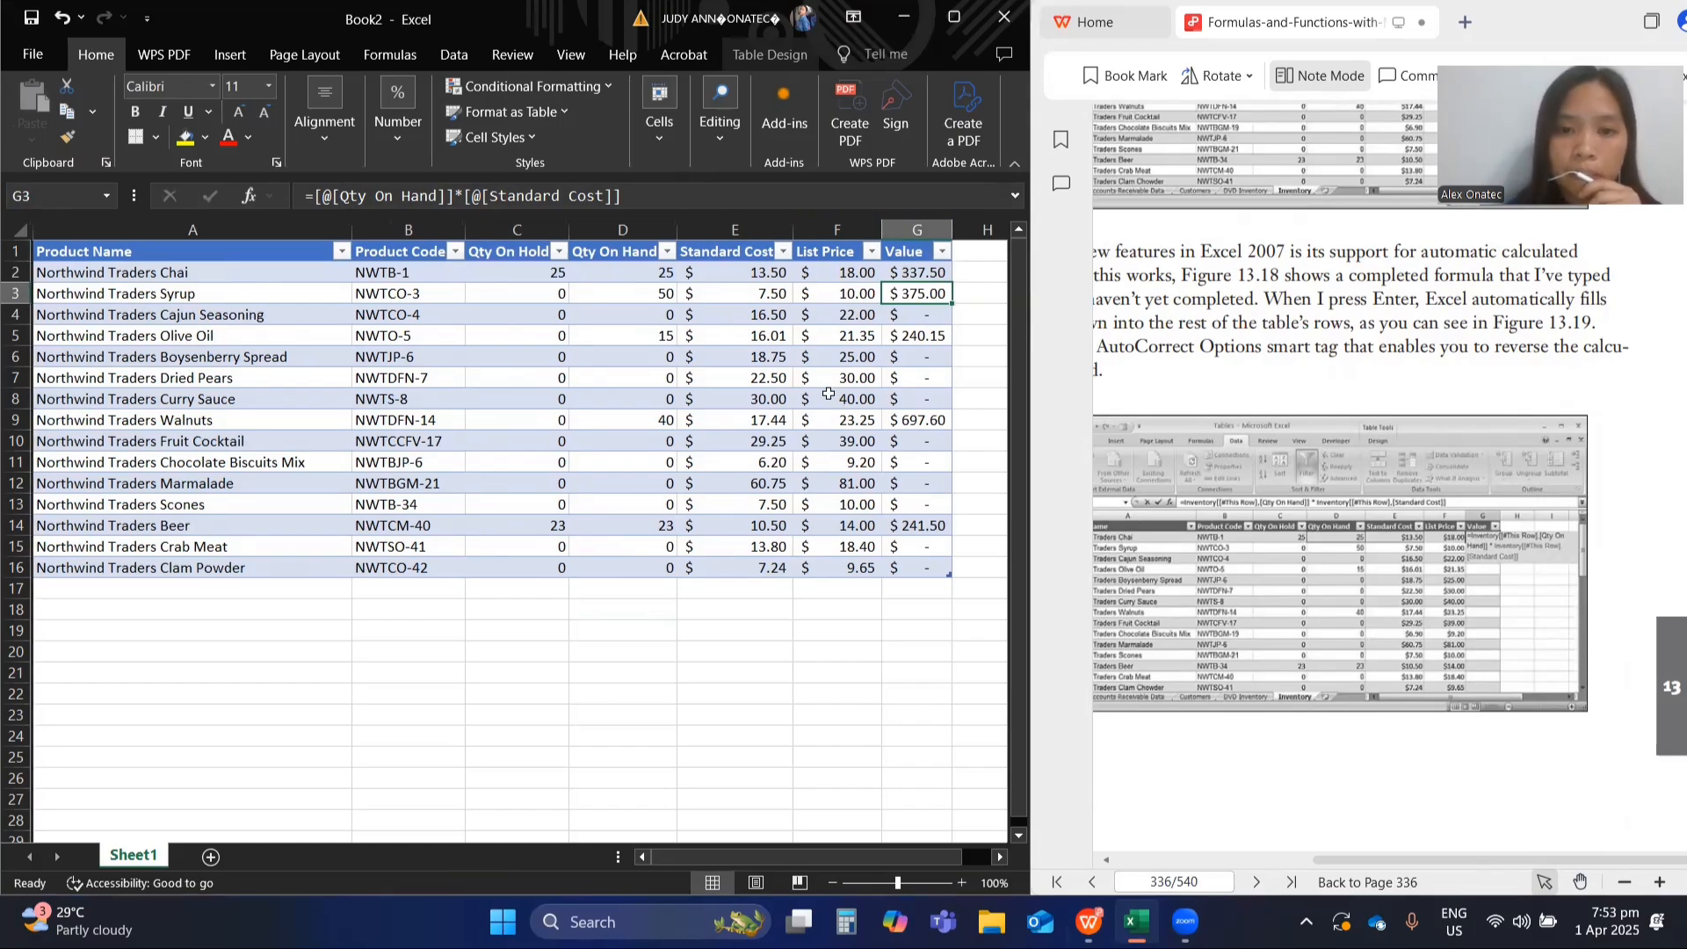
{"action": "scroll", "coordinate": [829, 393], "scroll_direction": "right", "scroll_amount": 3}
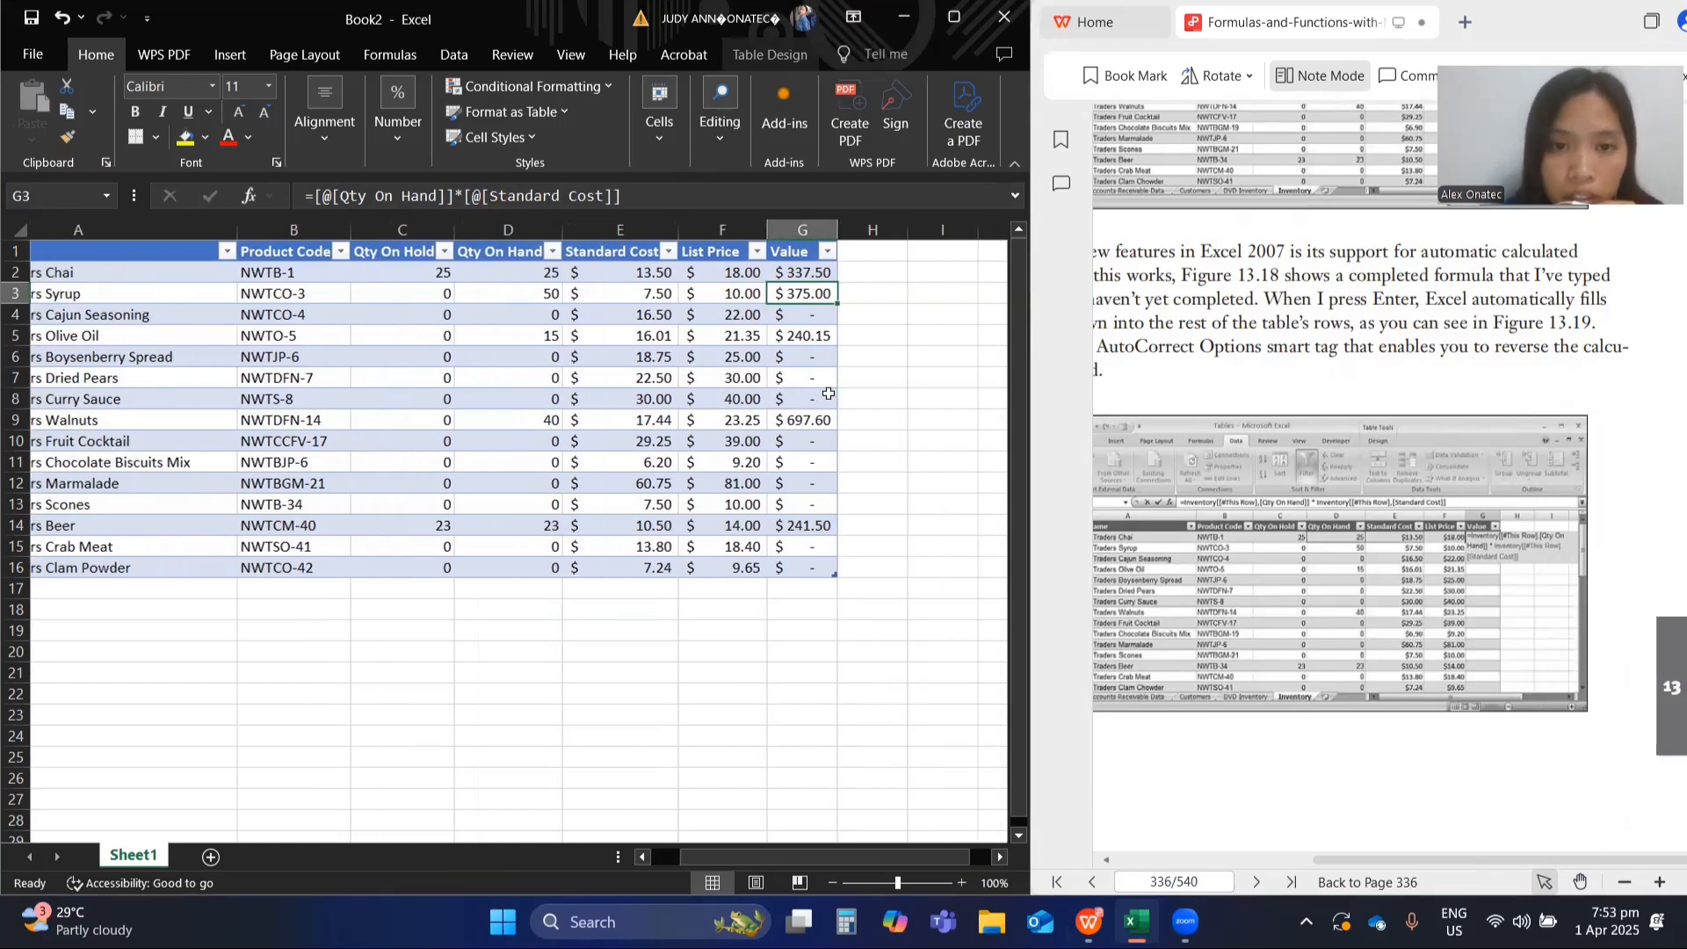
{"action": "scroll", "coordinate": [828, 394], "scroll_direction": "right", "scroll_amount": 1}
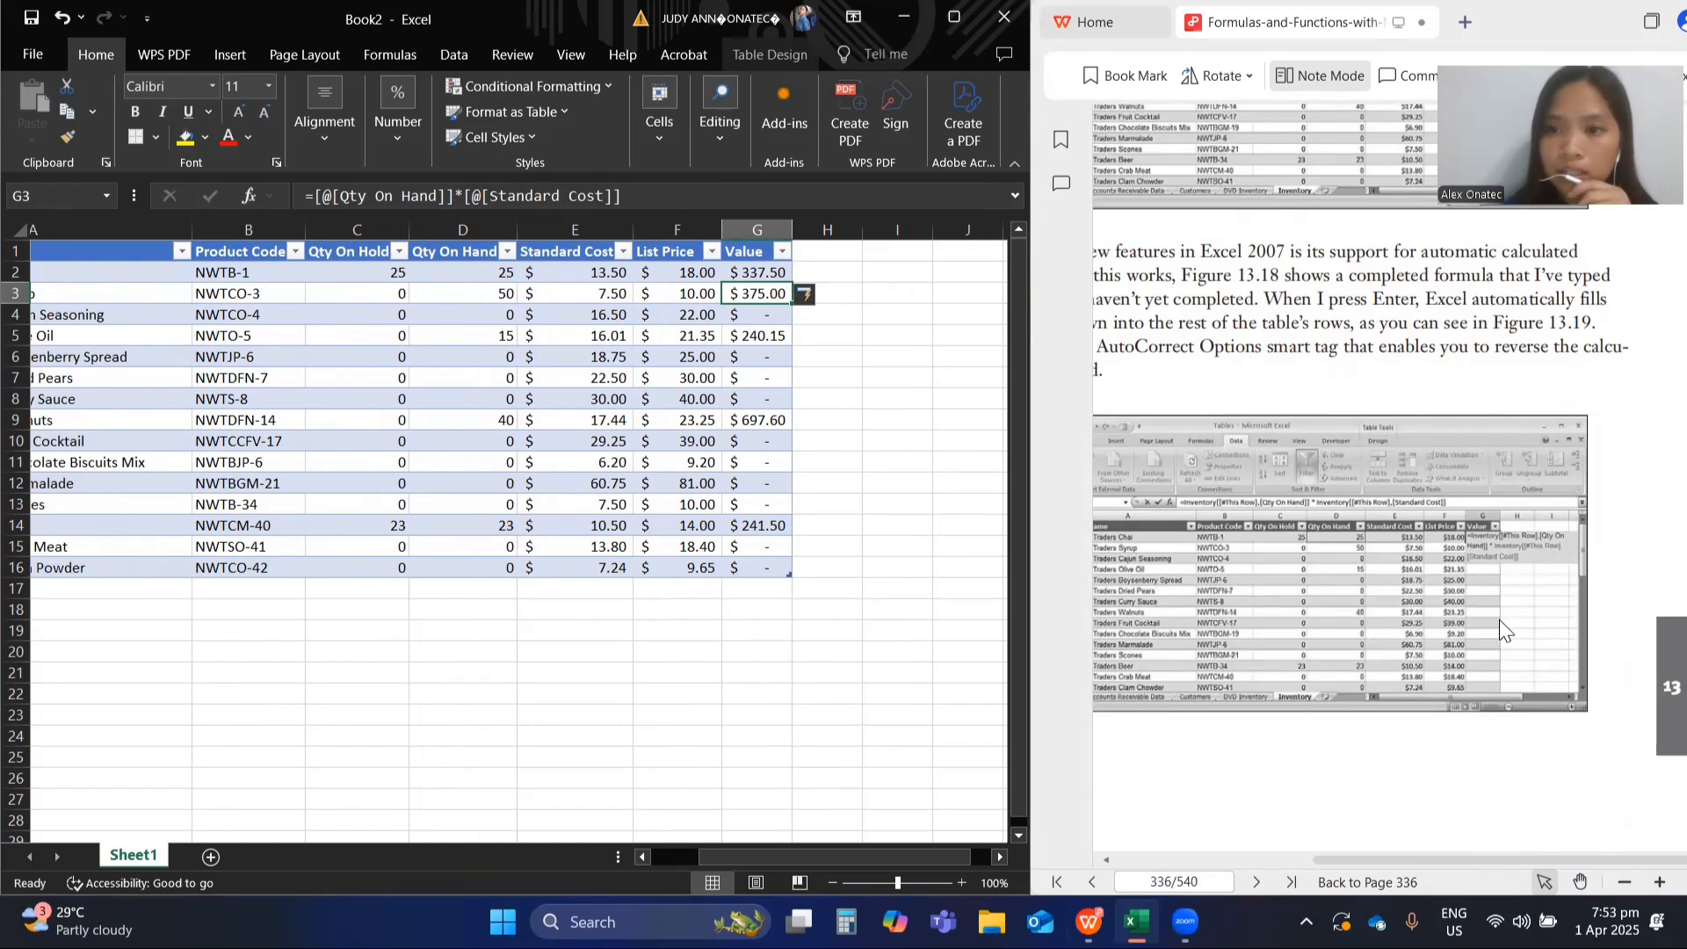
{"action": "scroll", "coordinate": [1498, 619], "scroll_direction": "left", "scroll_amount": 5}
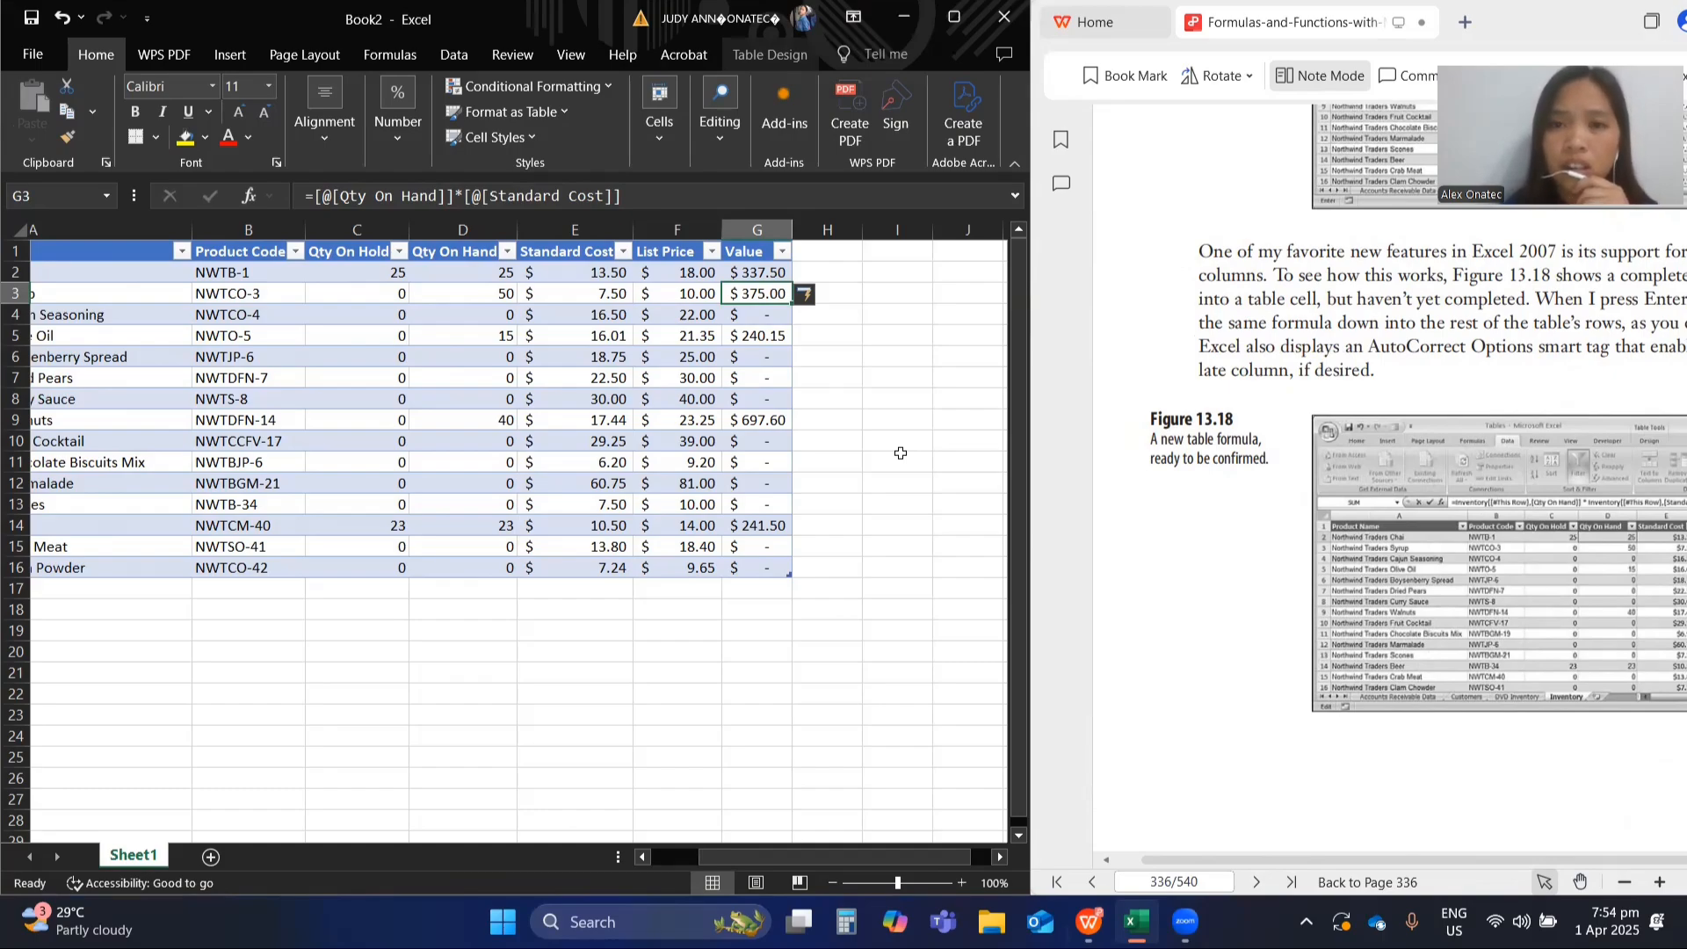
{"action": "left_click", "coordinate": [870, 296]}
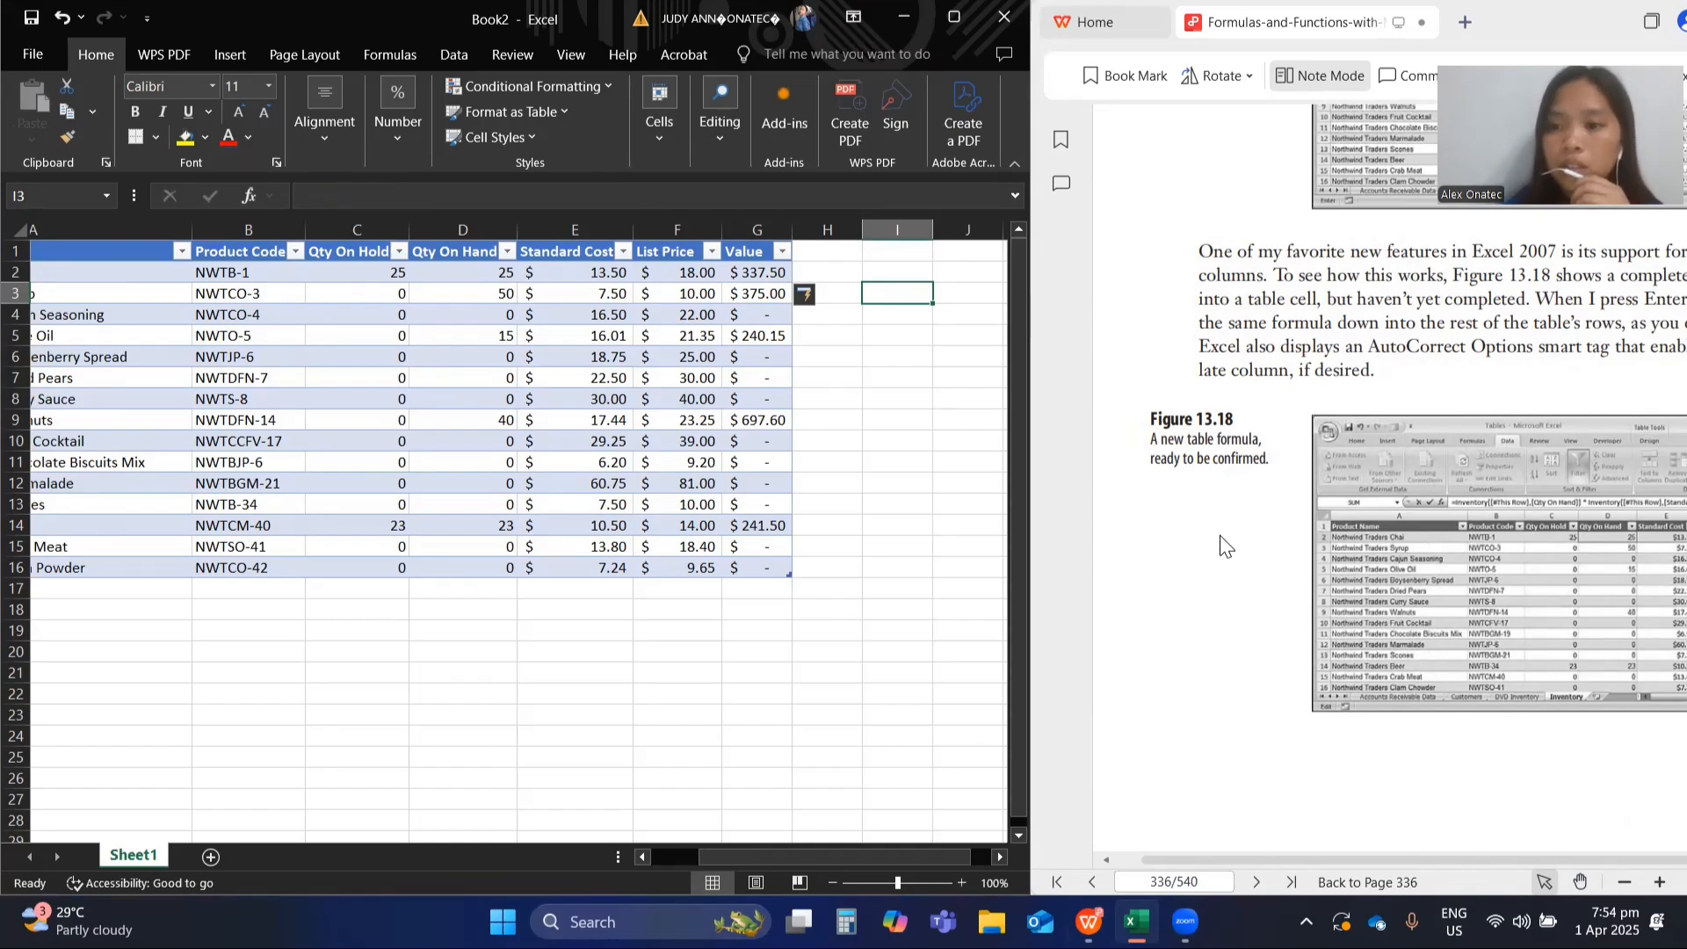
{"action": "scroll", "coordinate": [1372, 530], "scroll_direction": "down", "scroll_amount": 1}
{"action": "scroll", "coordinate": [1373, 529], "scroll_direction": "down", "scroll_amount": 8}
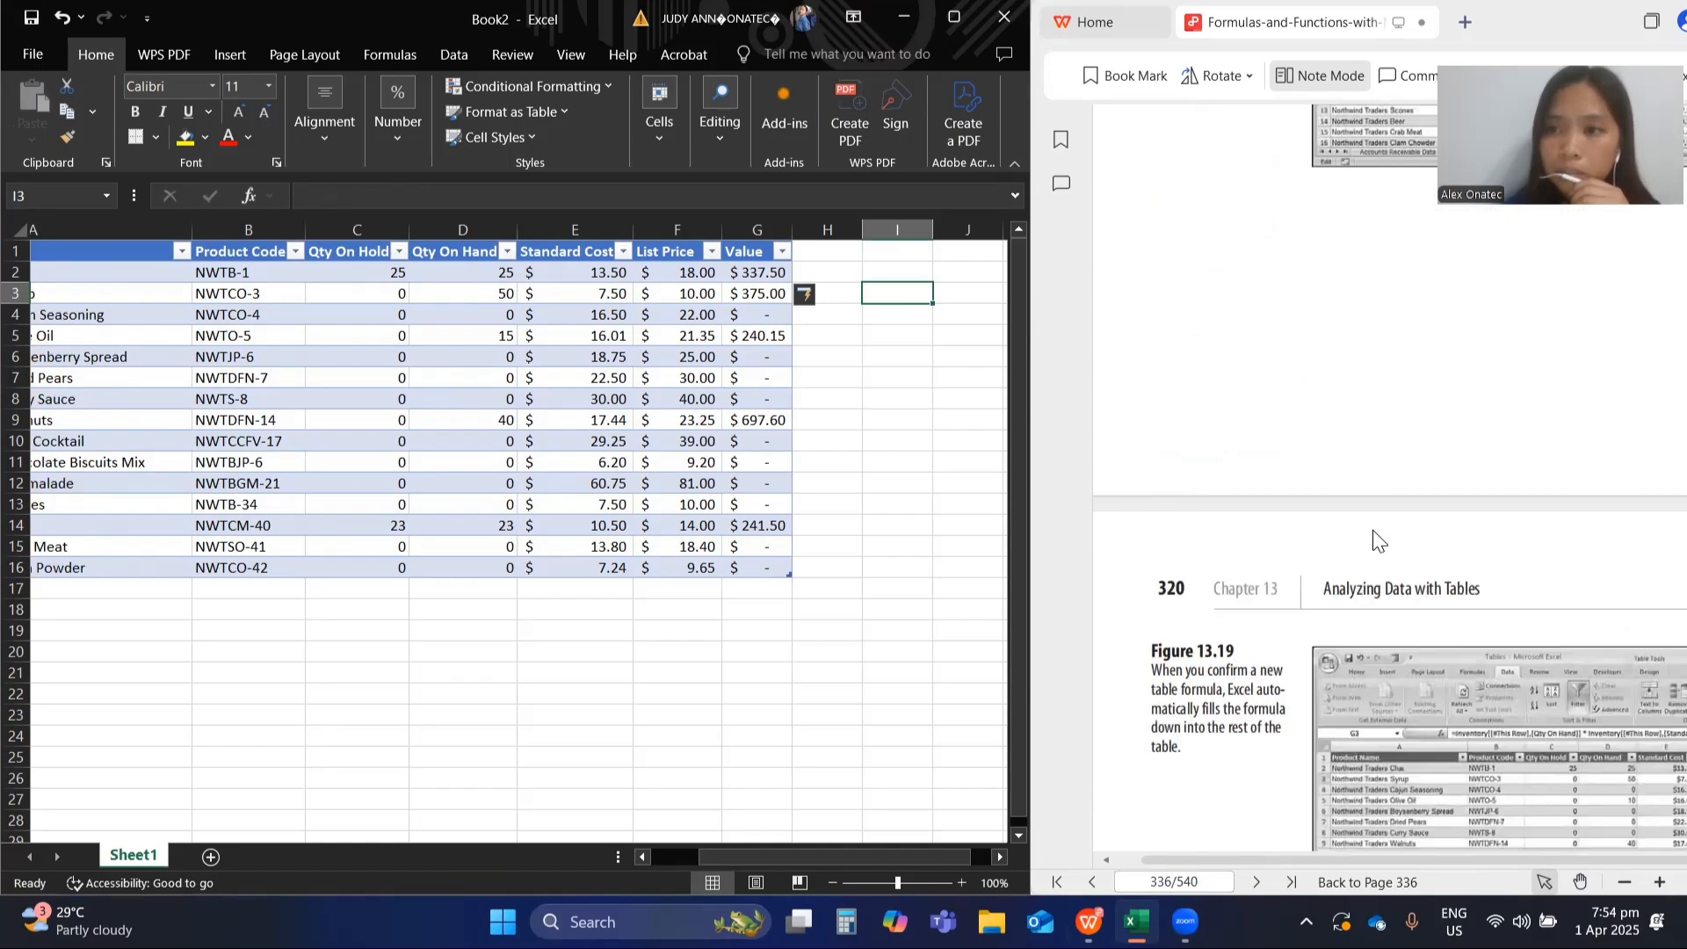
{"action": "scroll", "coordinate": [1372, 530], "scroll_direction": "down", "scroll_amount": 8}
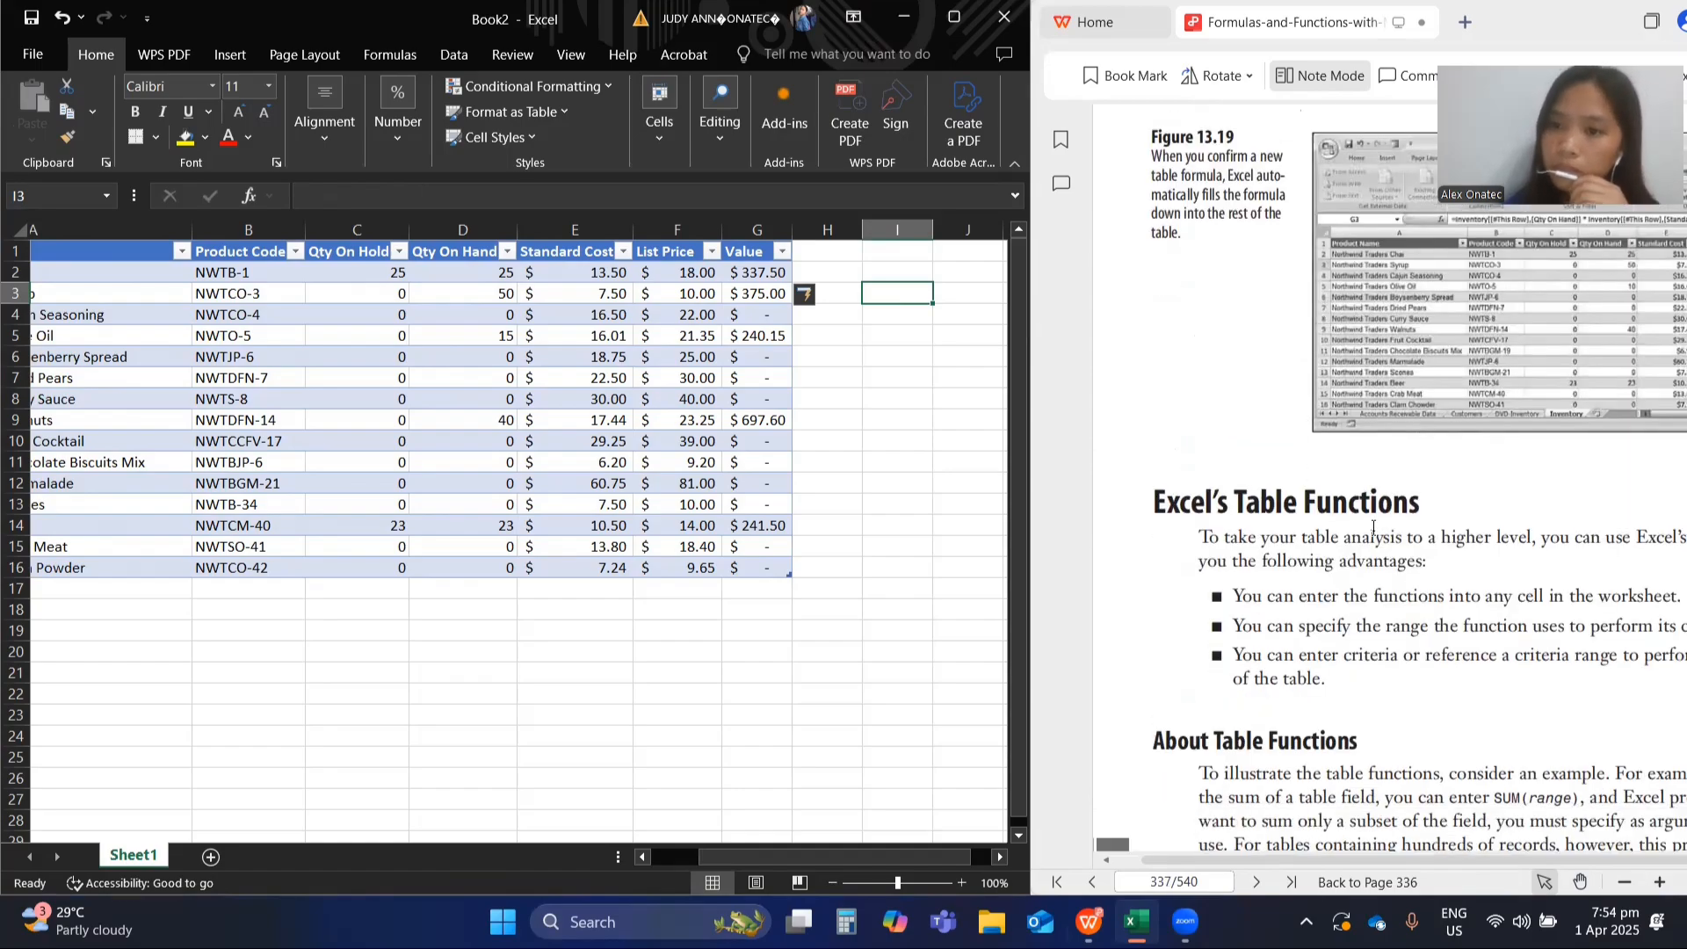
- Read the introduction and listed advantages in the Excel's Table Functions section of the reference PDF
{"action": "scroll", "coordinate": [1372, 528], "scroll_direction": "right", "scroll_amount": 5}
{"action": "scroll", "coordinate": [1373, 527], "scroll_direction": "left", "scroll_amount": 3}
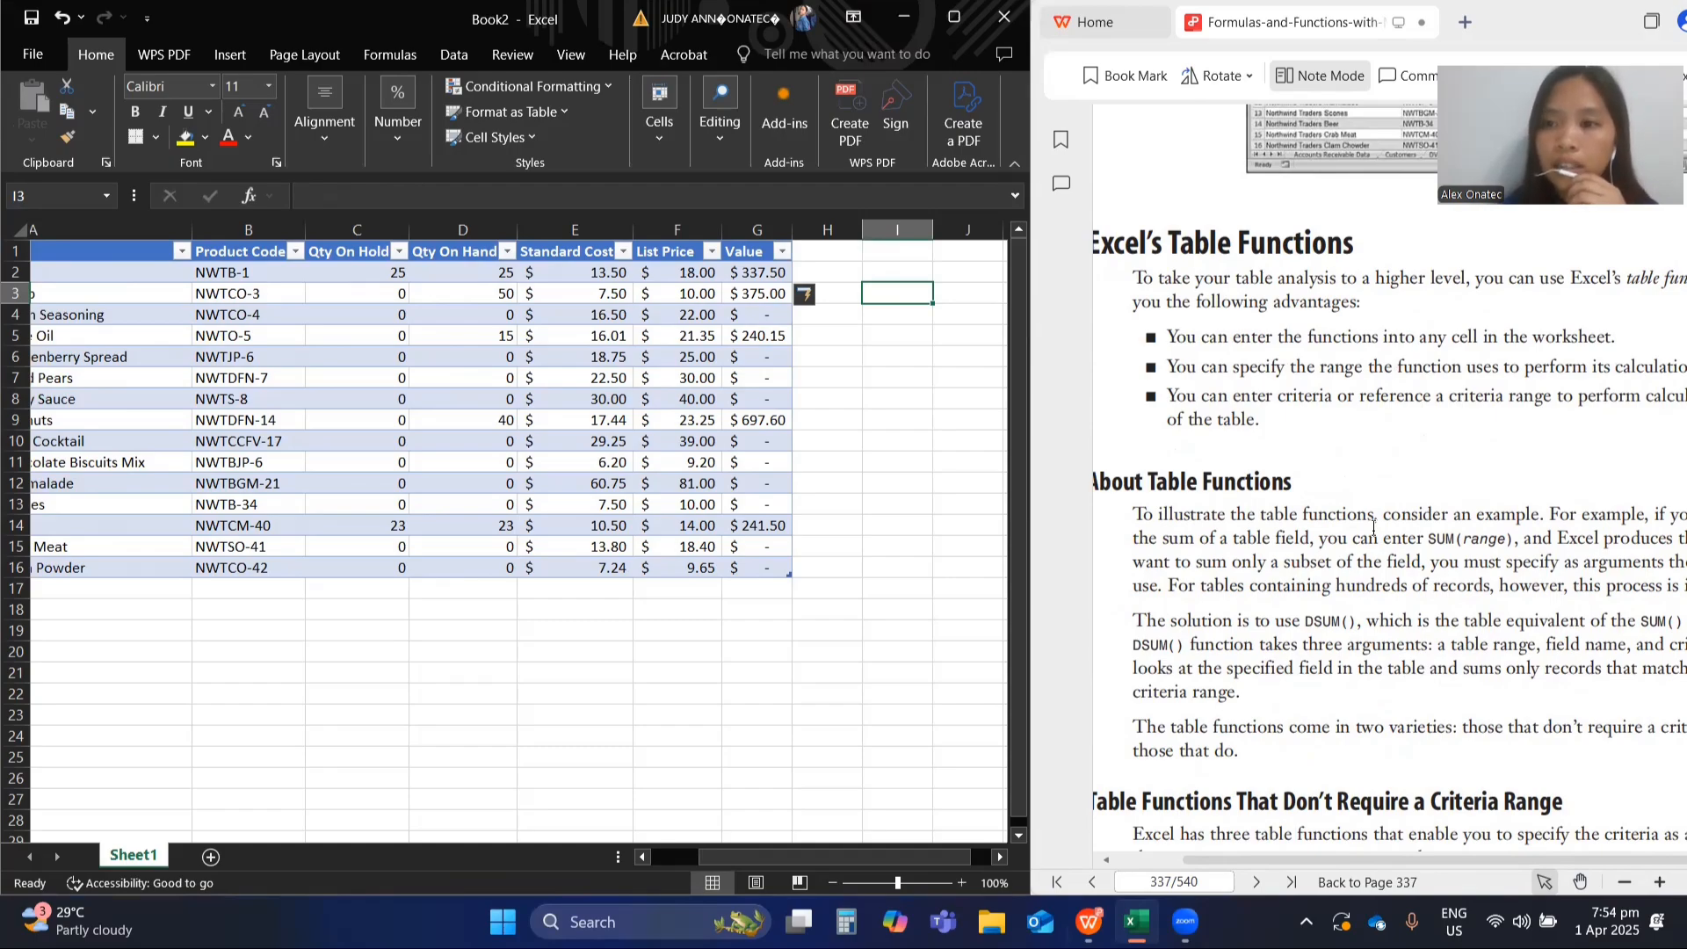
{"action": "scroll", "coordinate": [1372, 527], "scroll_direction": "right", "scroll_amount": 3}
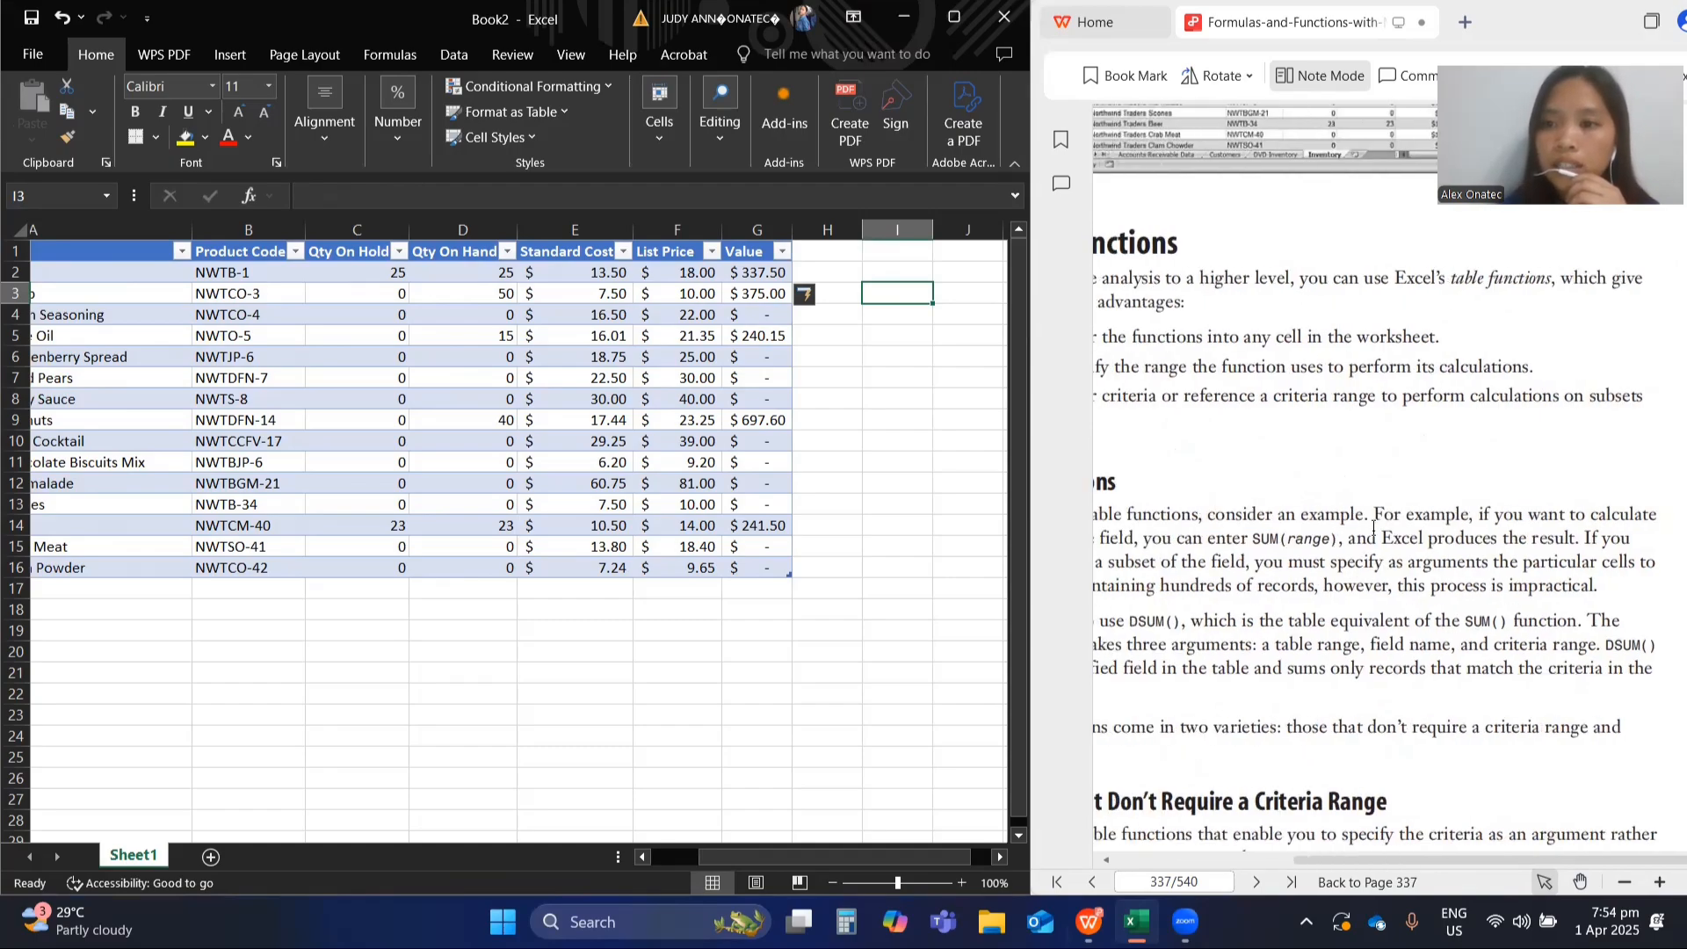
{"action": "scroll", "coordinate": [1373, 527], "scroll_direction": "left", "scroll_amount": 3}
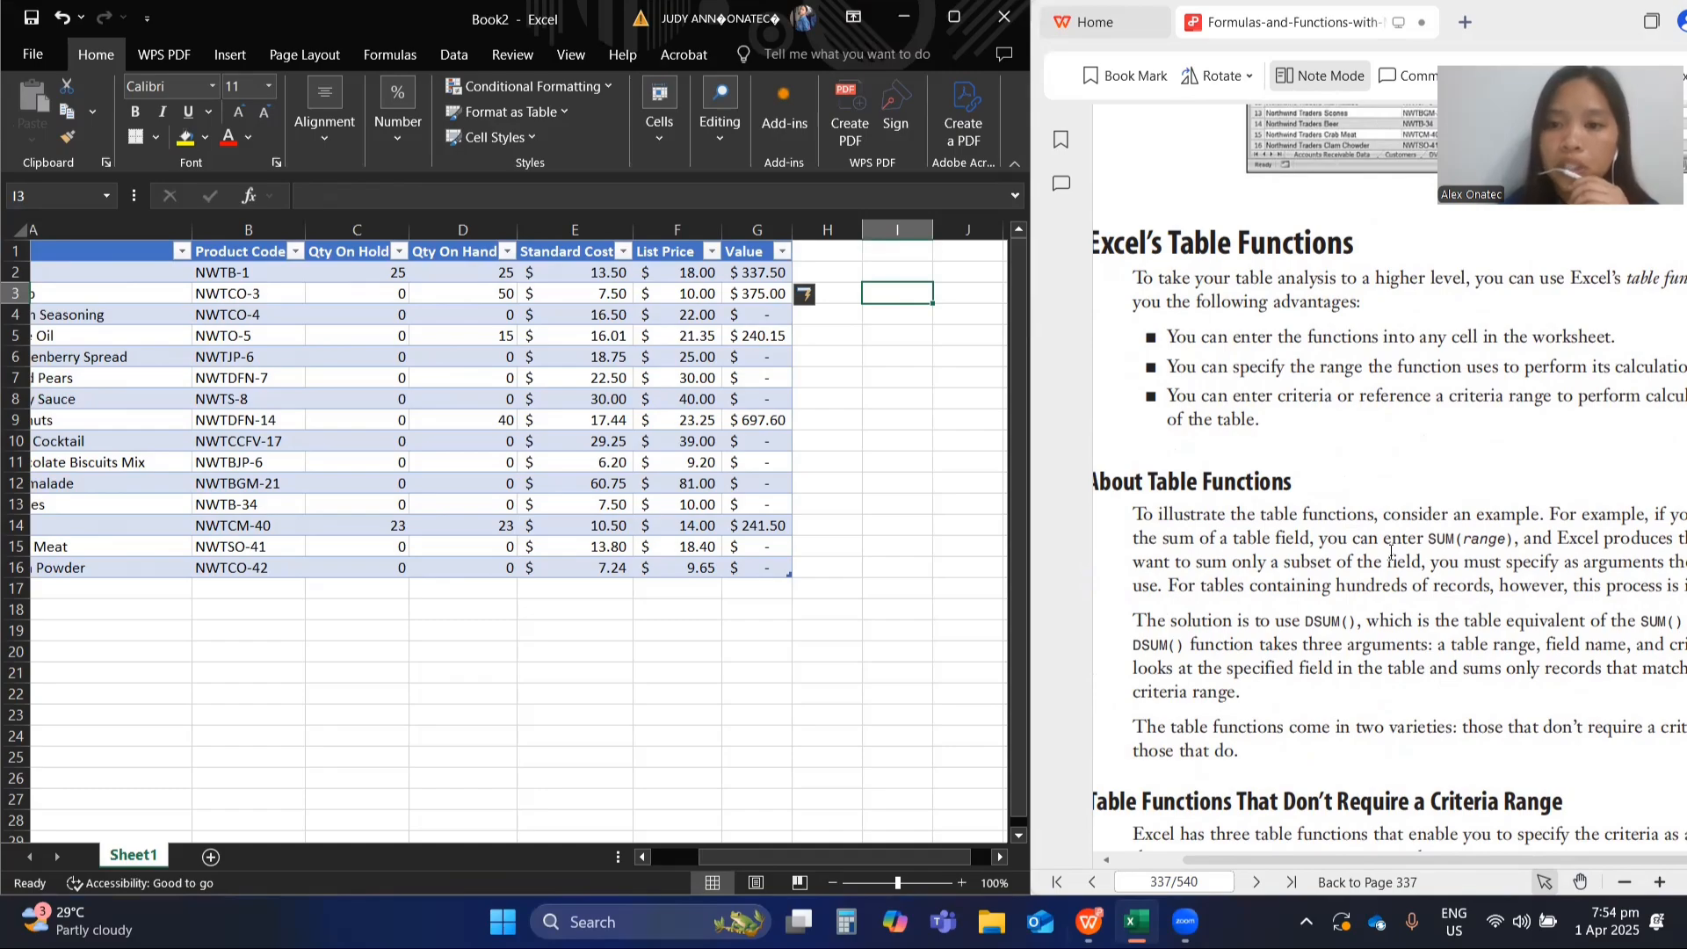
{"action": "scroll", "coordinate": [1383, 423], "scroll_direction": "left", "scroll_amount": 1}
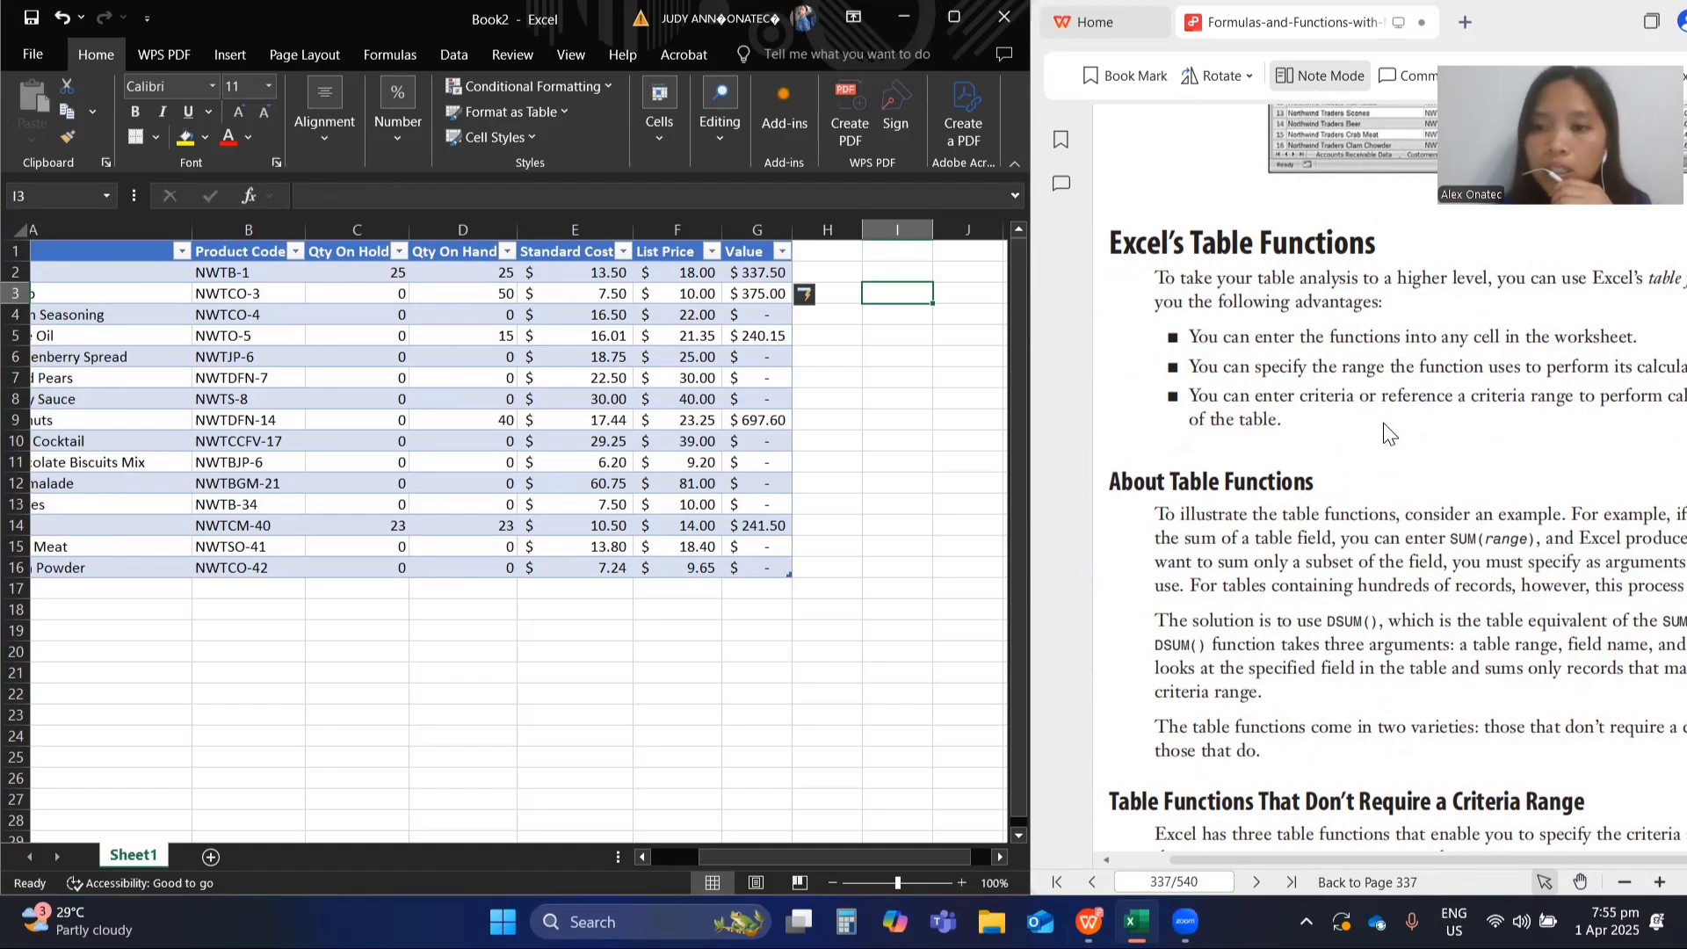
{"action": "scroll", "coordinate": [1385, 430], "scroll_direction": "left", "scroll_amount": 3}
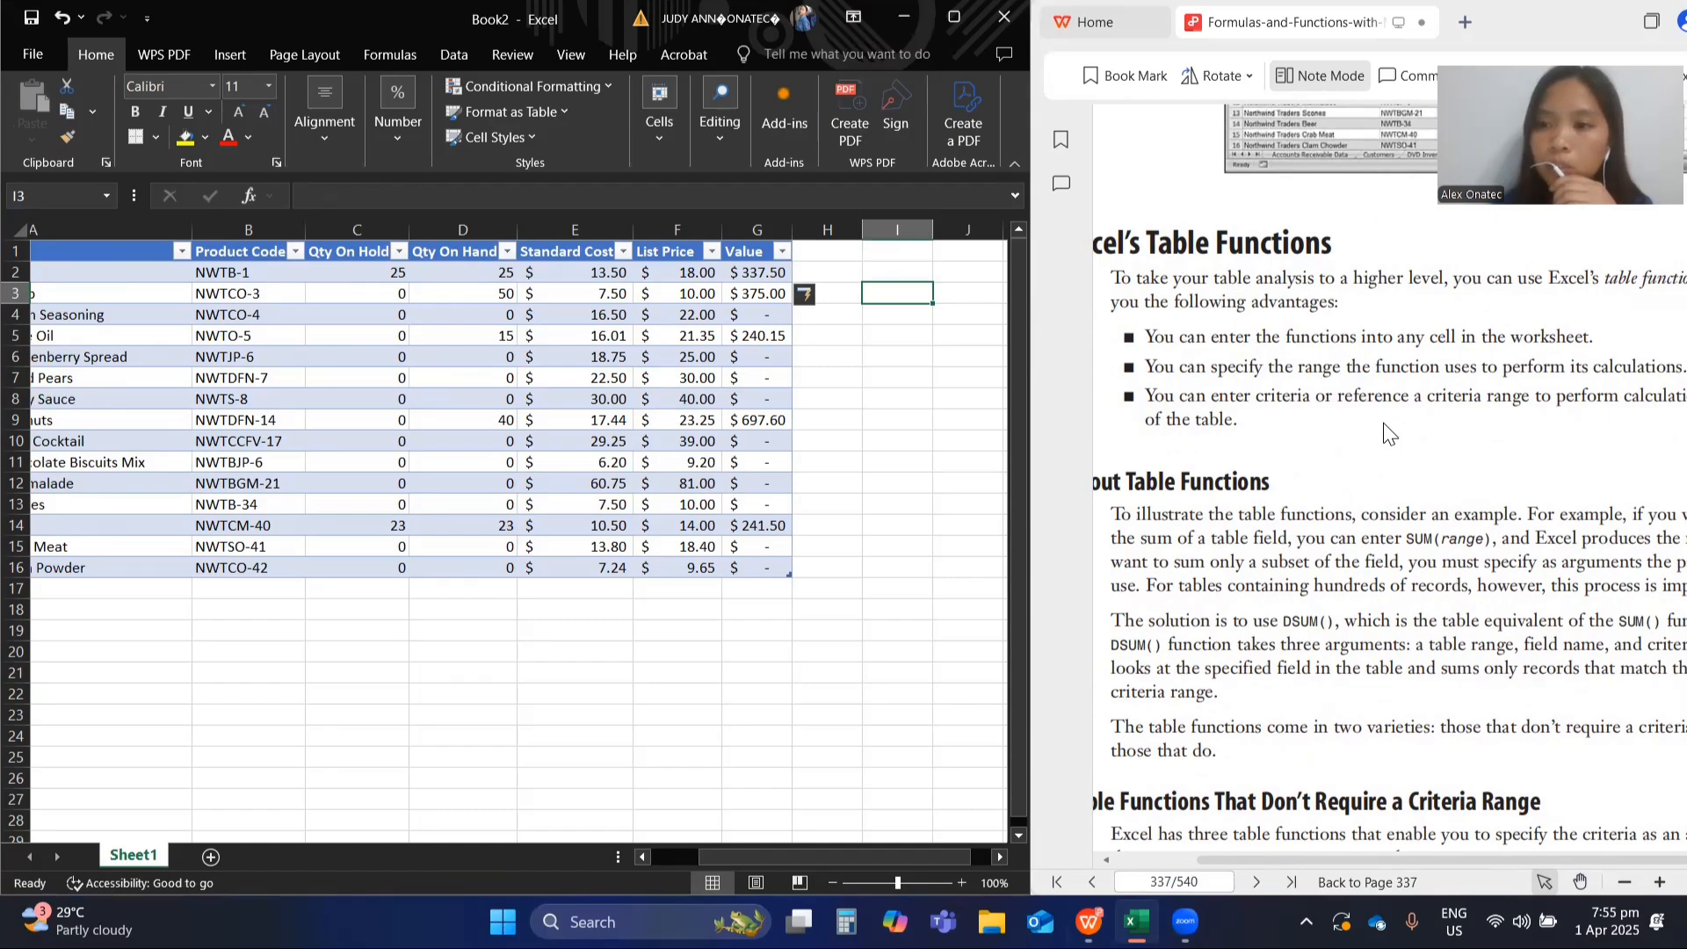
{"action": "scroll", "coordinate": [1383, 425], "scroll_direction": "right", "scroll_amount": 5}
{"action": "scroll", "coordinate": [1384, 422], "scroll_direction": "left", "scroll_amount": 5}
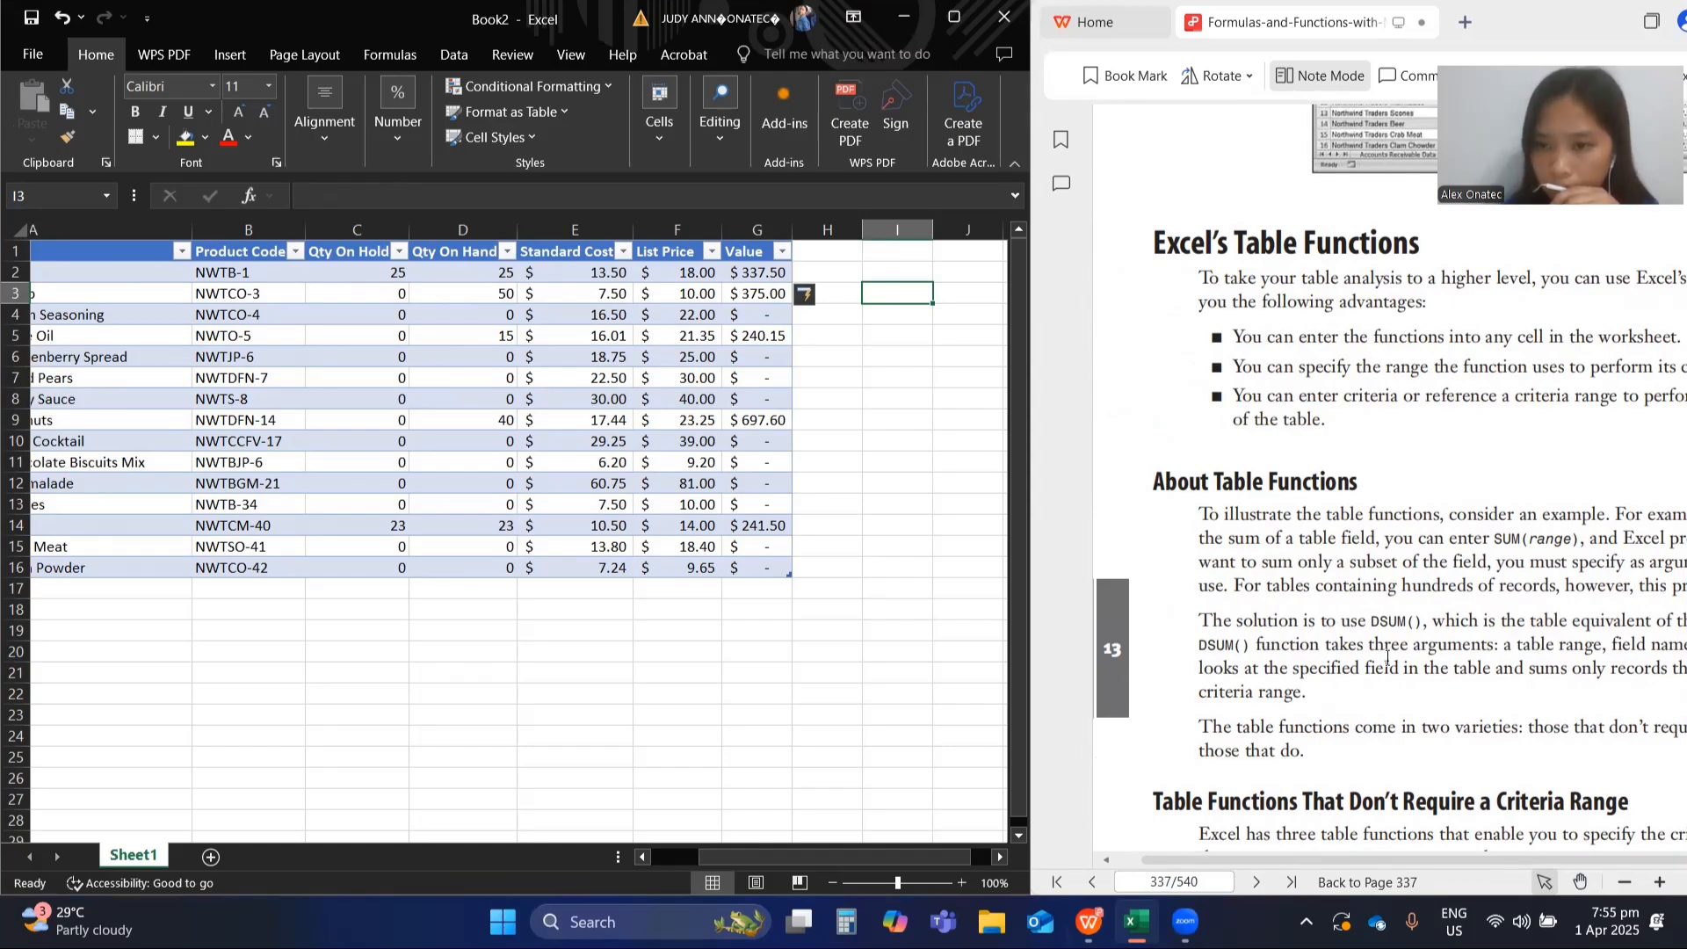
- Read the About Table Functions section of the PDF, covering SUM(), DSUM() and the two varieties of table functions
{"action": "left_click_drag", "start_coordinate": [1300, 498], "coordinate": [1308, 498]}
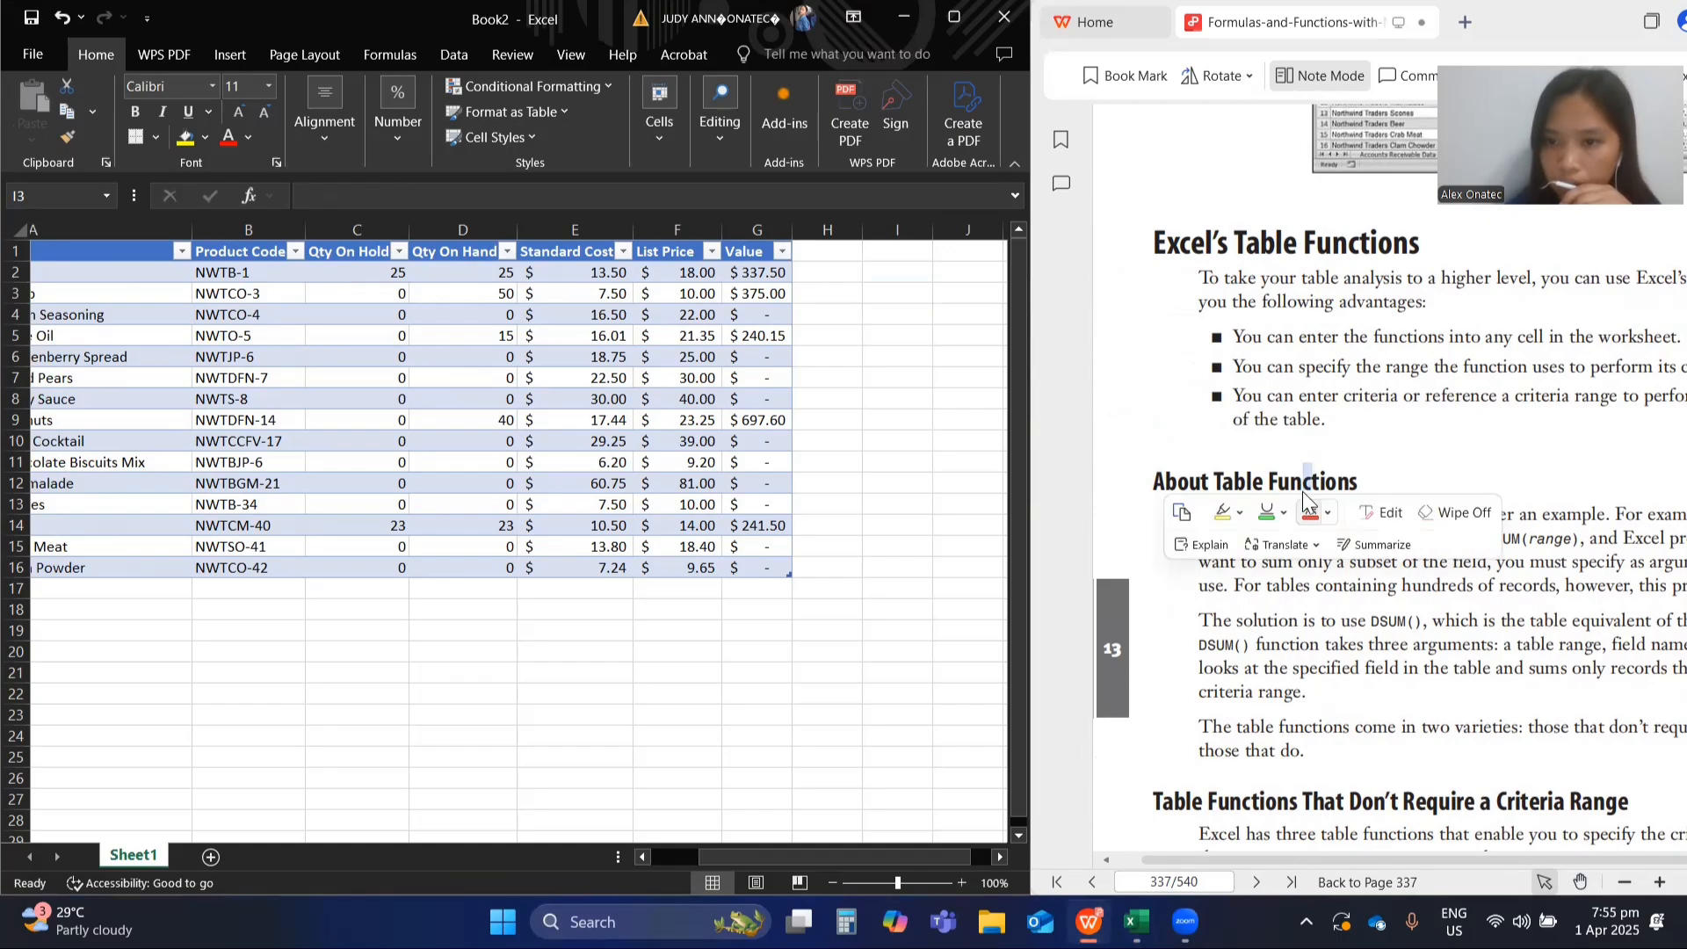
{"action": "left_click", "coordinate": [1321, 433]}
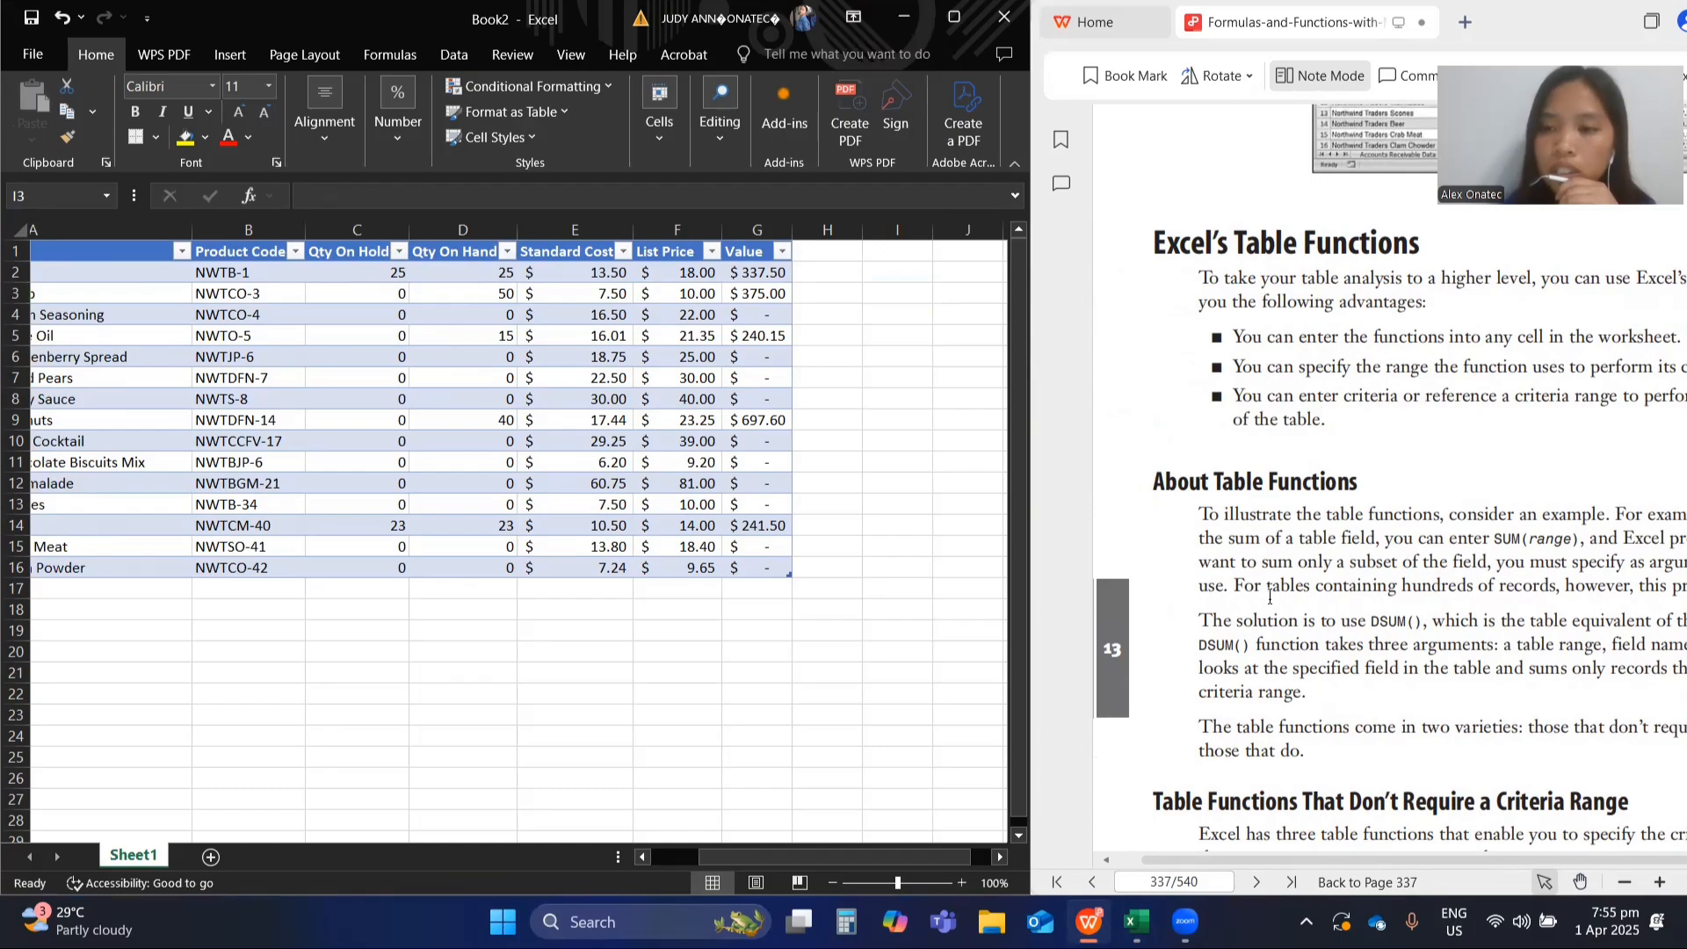
{"action": "scroll", "coordinate": [1269, 597], "scroll_direction": "right", "scroll_amount": 5}
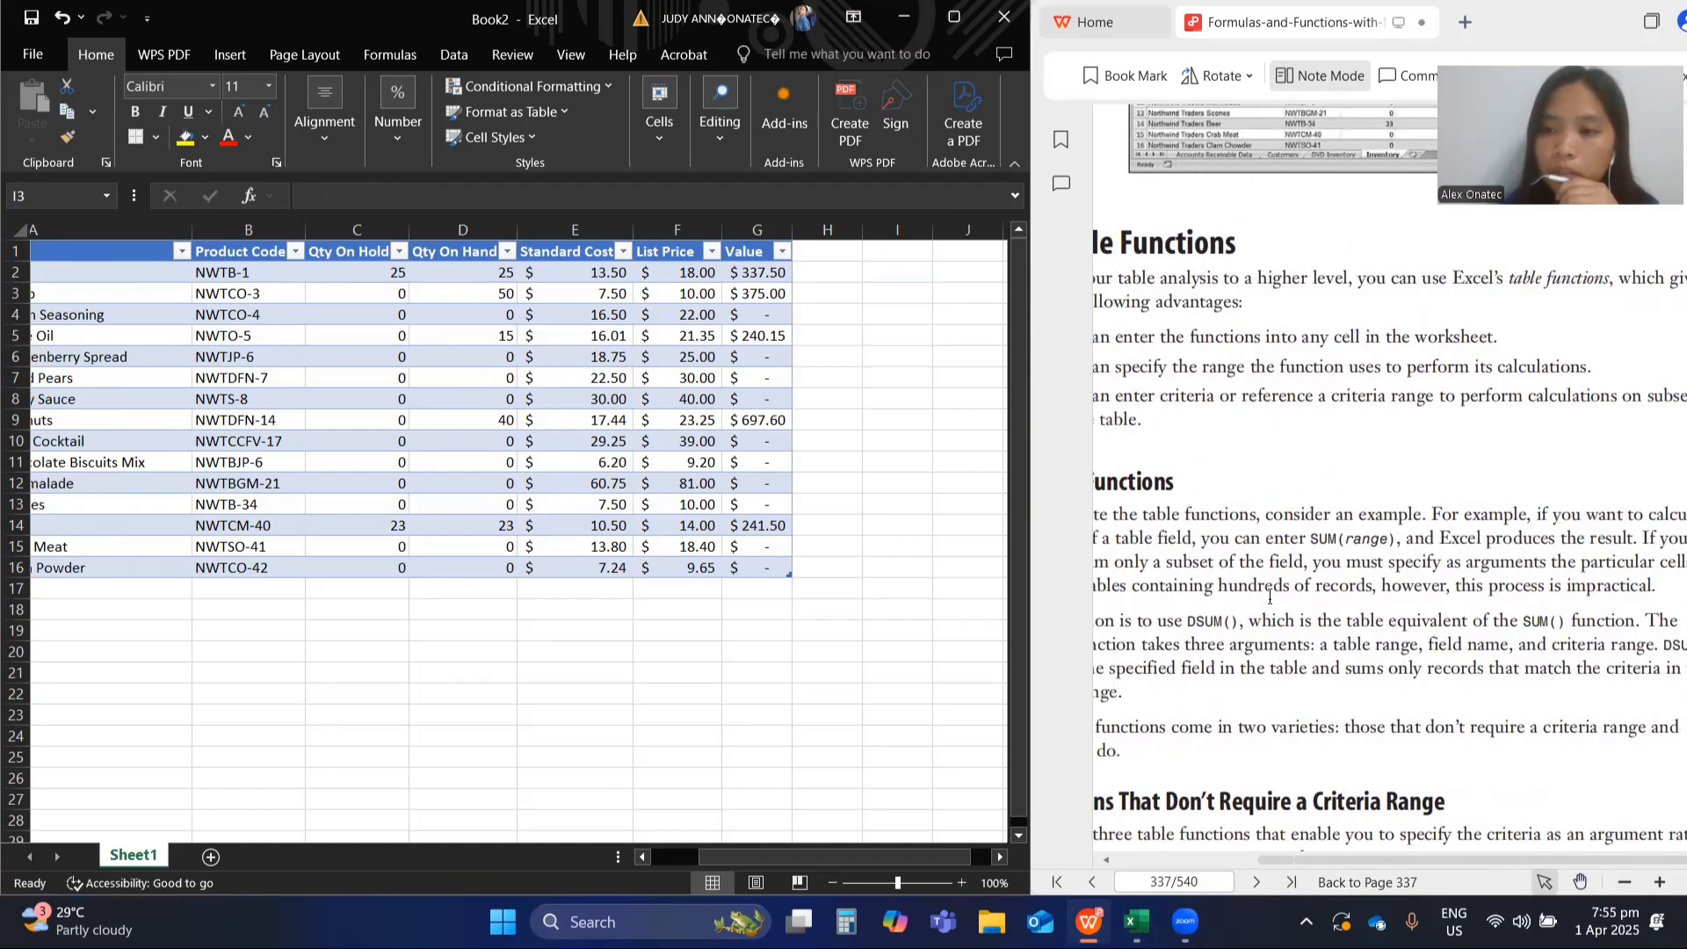
{"action": "scroll", "coordinate": [1269, 597], "scroll_direction": "left", "scroll_amount": 3}
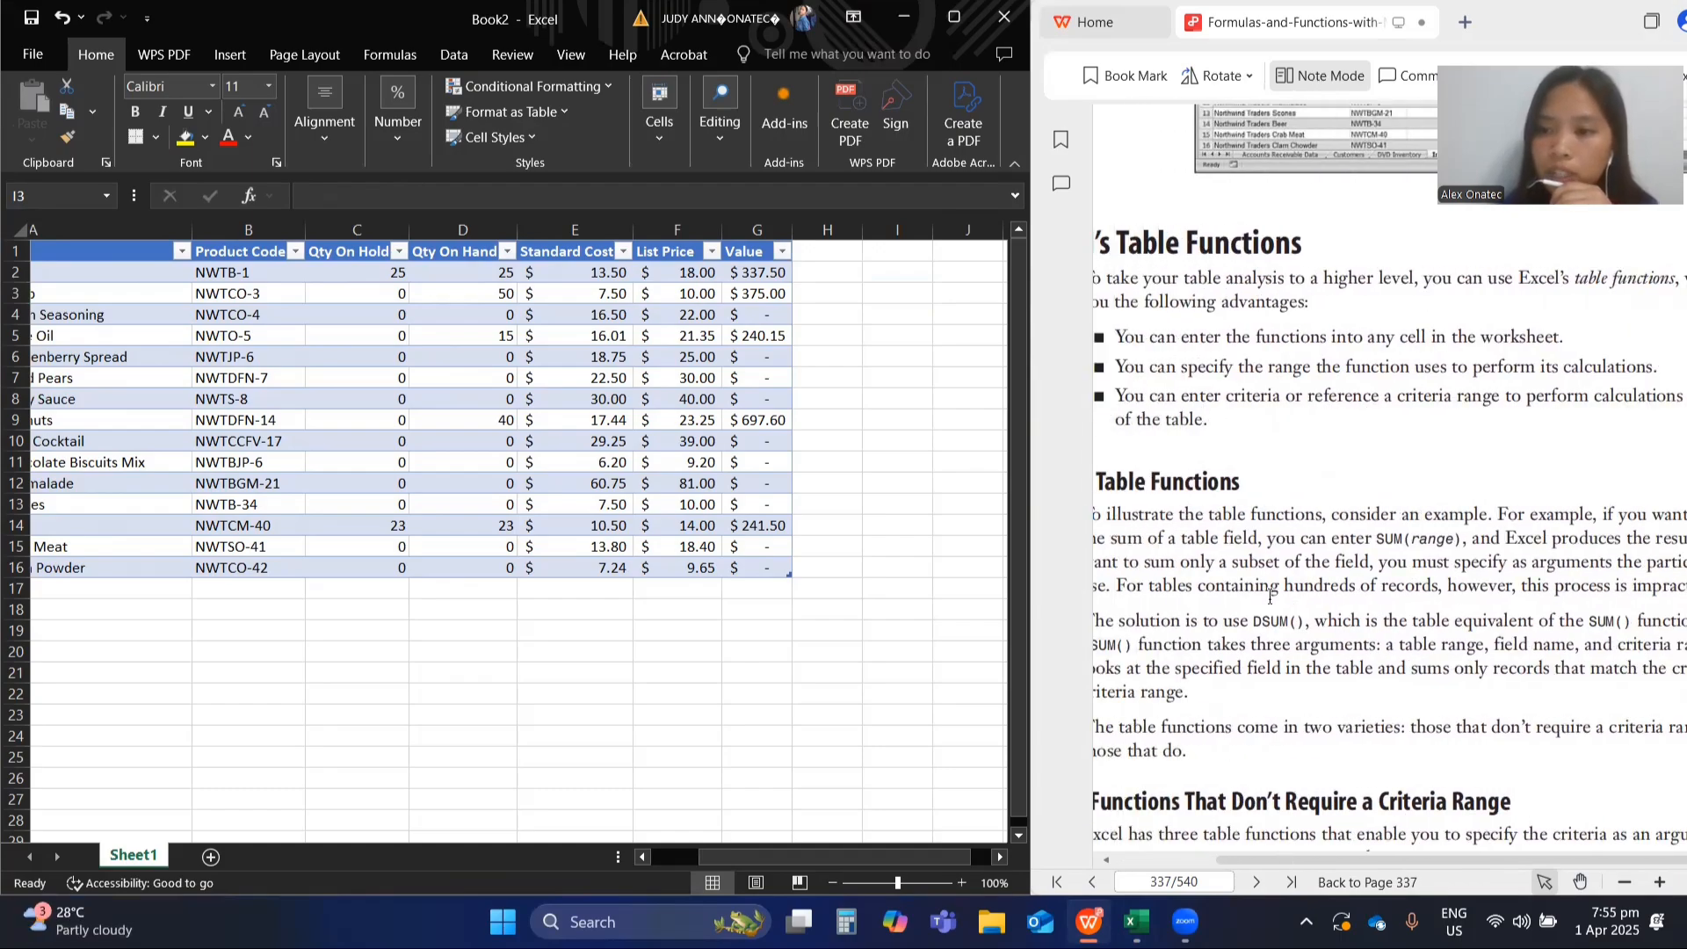
{"action": "scroll", "coordinate": [1269, 598], "scroll_direction": "right", "scroll_amount": 4}
{"action": "scroll", "coordinate": [1269, 597], "scroll_direction": "left", "scroll_amount": 6}
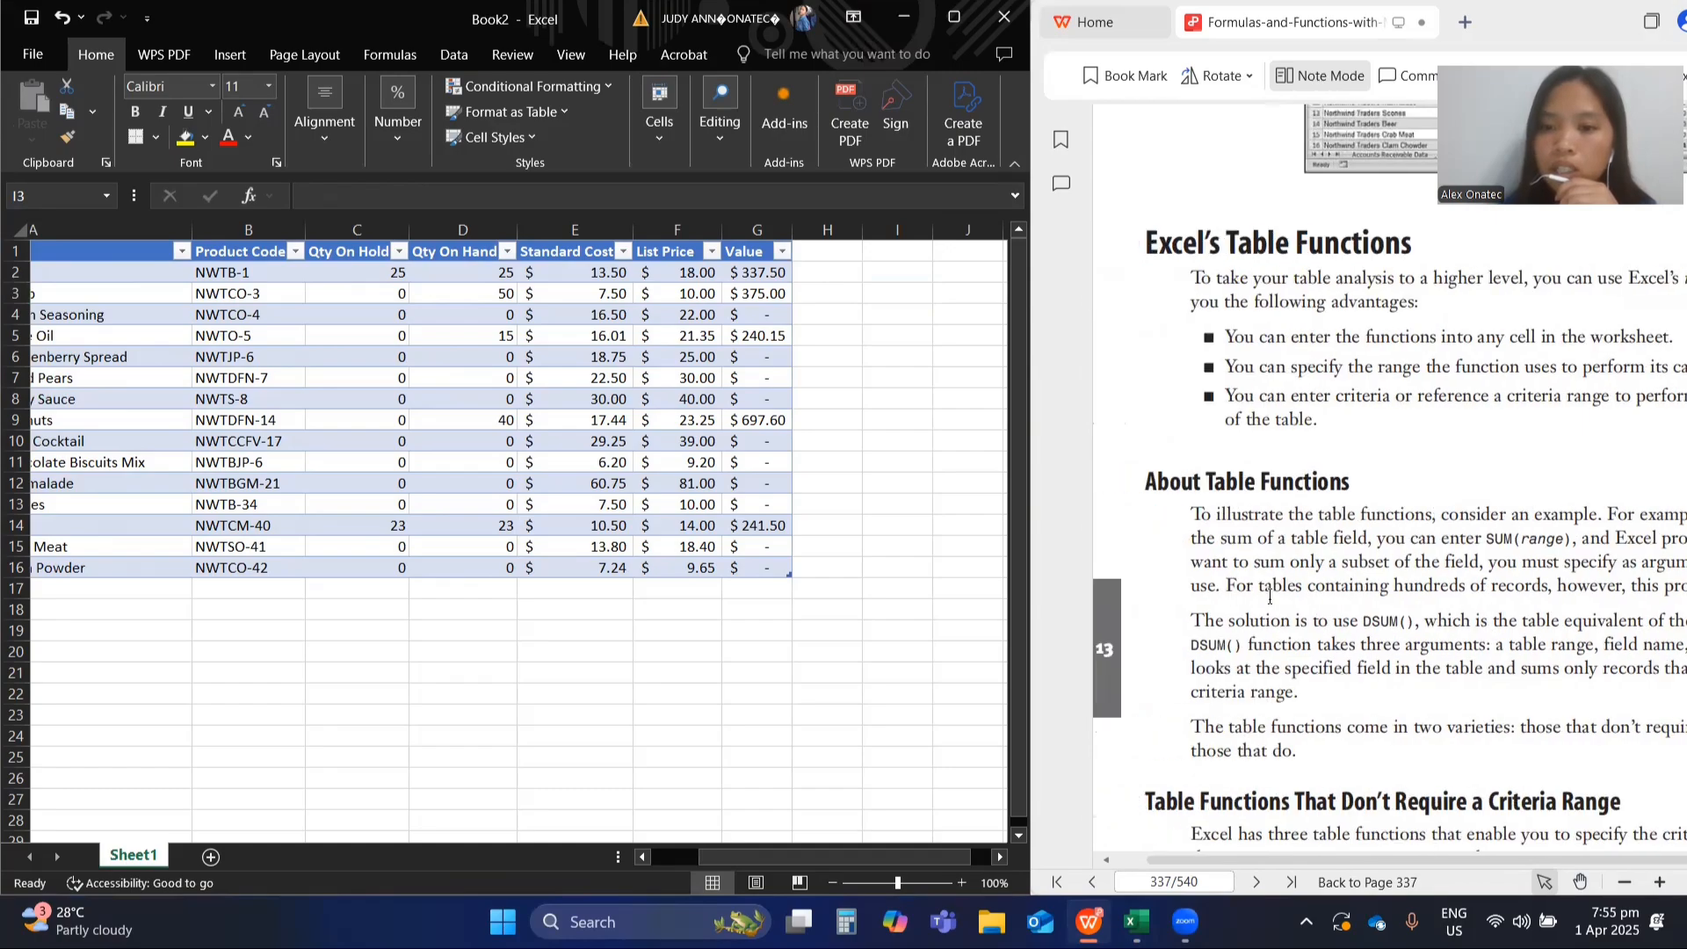
{"action": "scroll", "coordinate": [1269, 598], "scroll_direction": "left", "scroll_amount": 1}
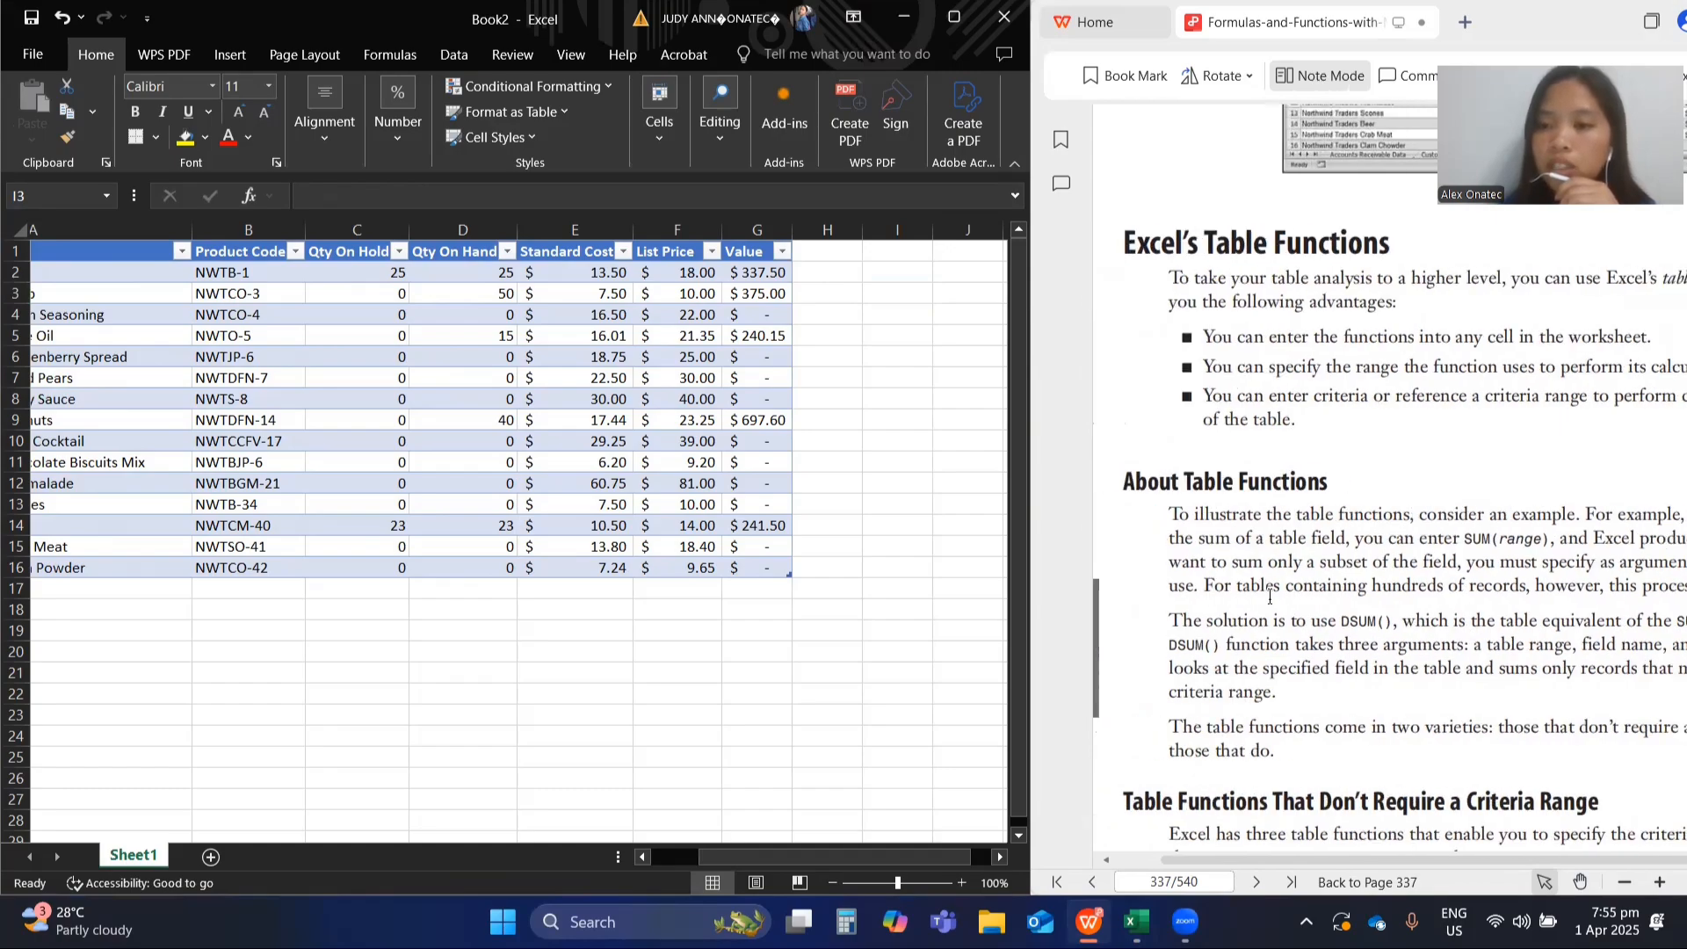
{"action": "scroll", "coordinate": [1269, 598], "scroll_direction": "right", "scroll_amount": 3}
{"action": "scroll", "coordinate": [1269, 597], "scroll_direction": "left", "scroll_amount": 2}
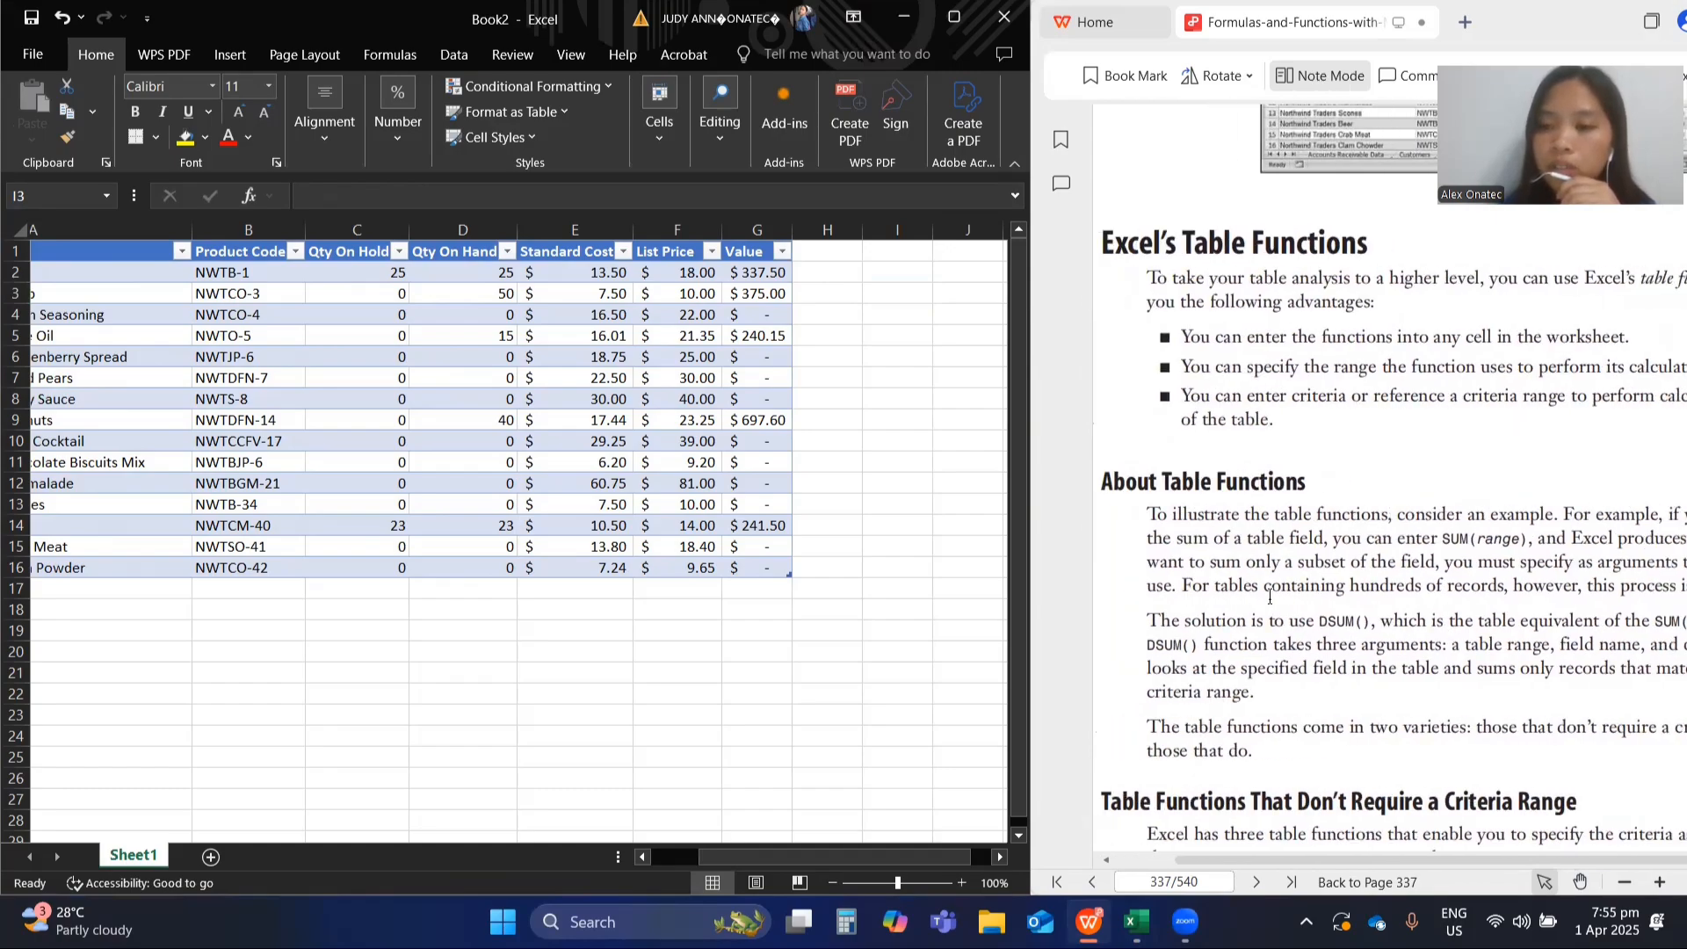
{"action": "scroll", "coordinate": [1268, 597], "scroll_direction": "right", "scroll_amount": 3}
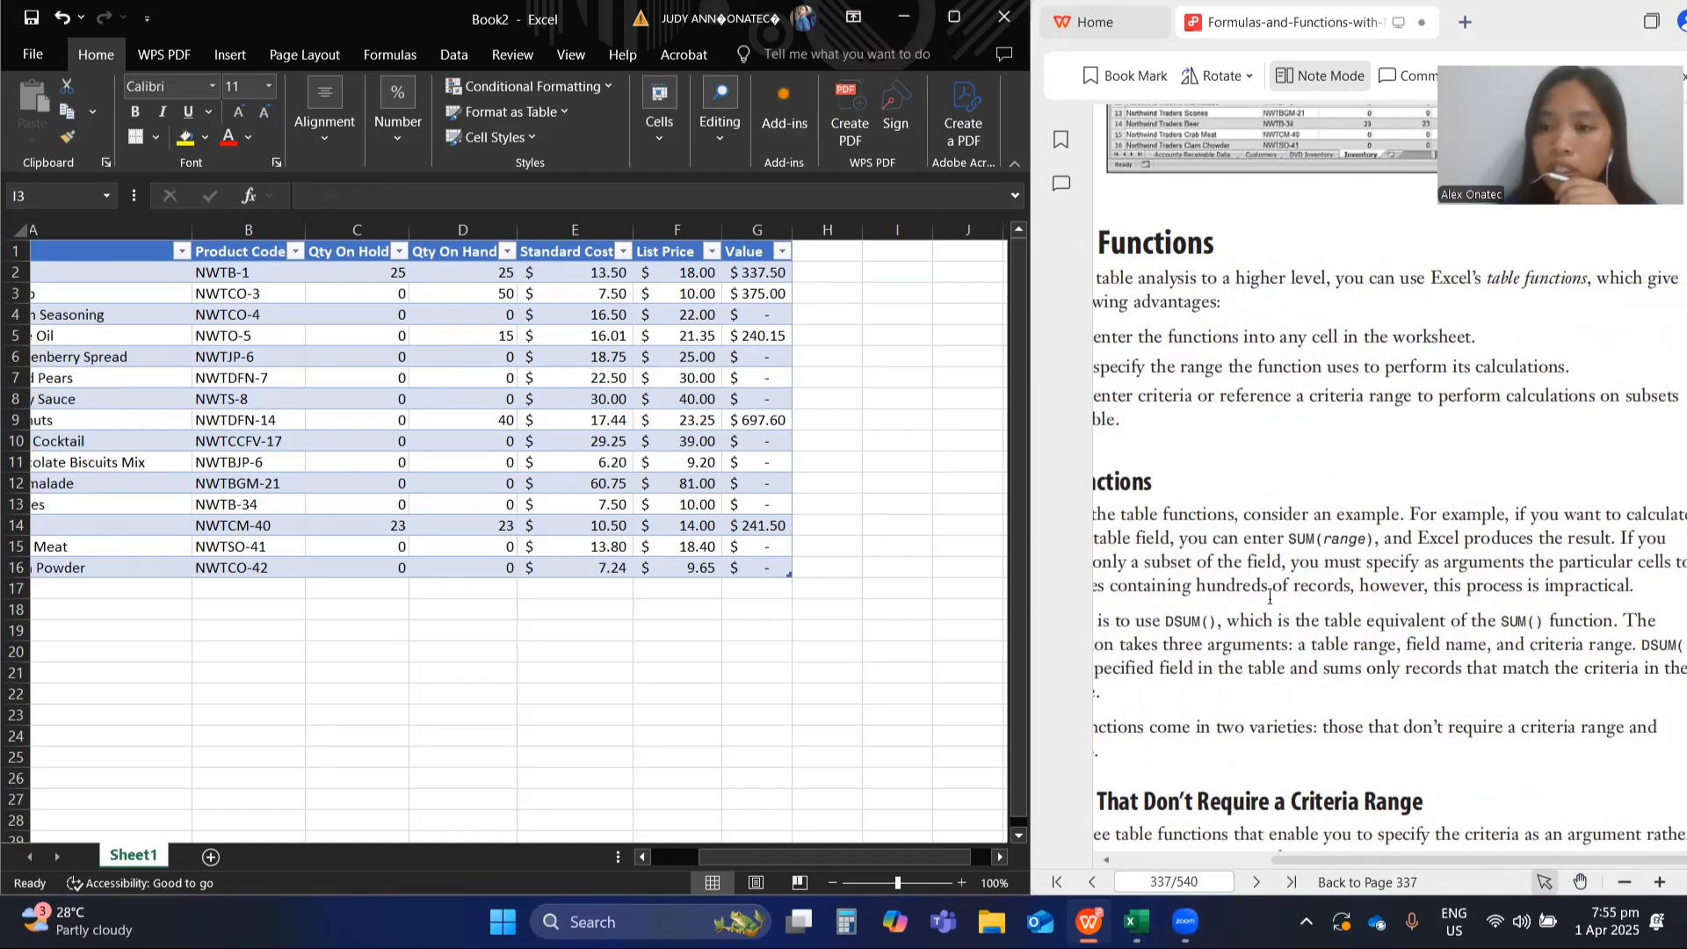
{"action": "scroll", "coordinate": [1268, 597], "scroll_direction": "left", "scroll_amount": 4}
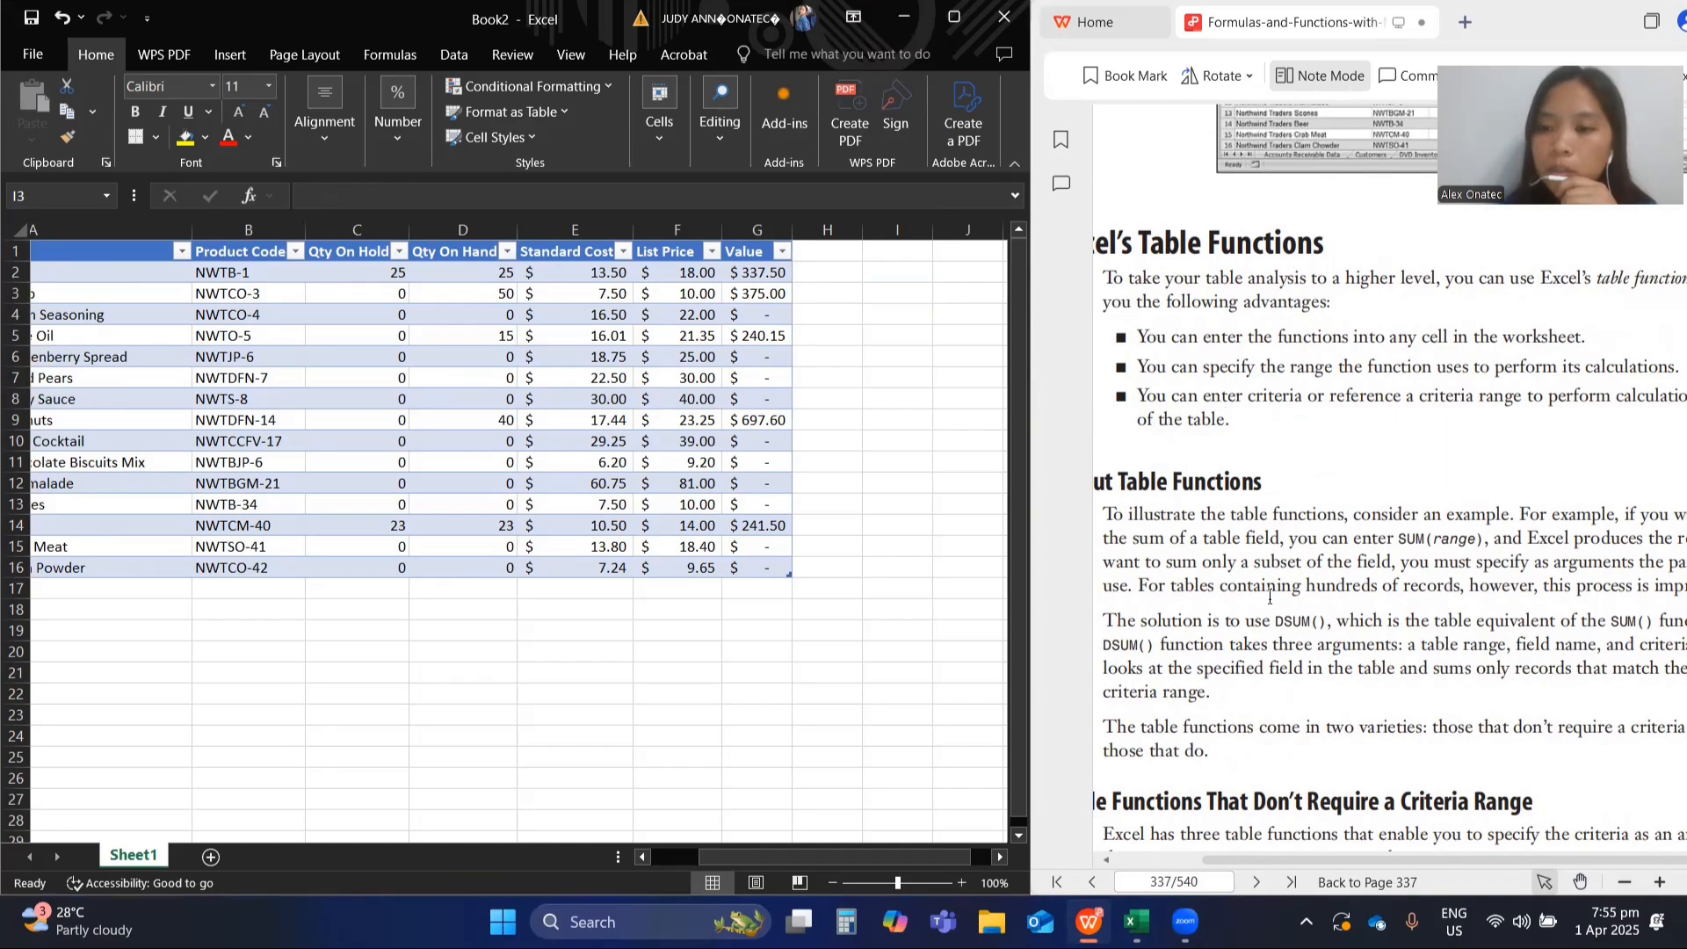
{"action": "scroll", "coordinate": [1269, 598], "scroll_direction": "left", "scroll_amount": 4}
{"action": "scroll", "coordinate": [1269, 597], "scroll_direction": "right", "scroll_amount": 13}
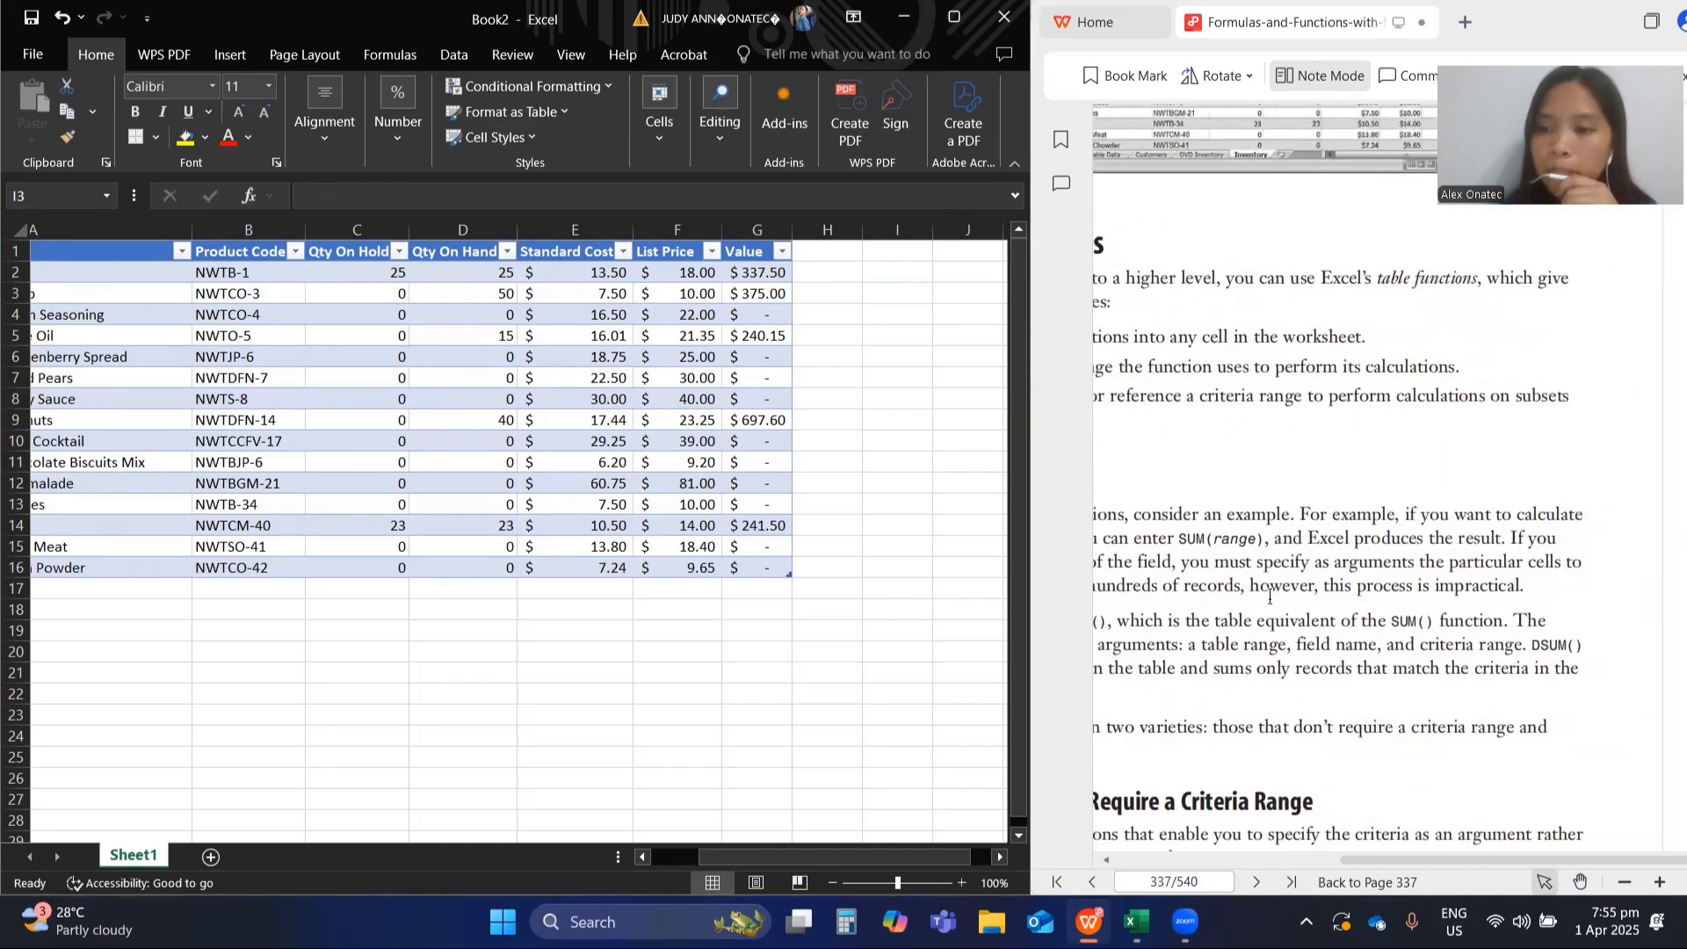
{"action": "scroll", "coordinate": [1269, 598], "scroll_direction": "left", "scroll_amount": 10}
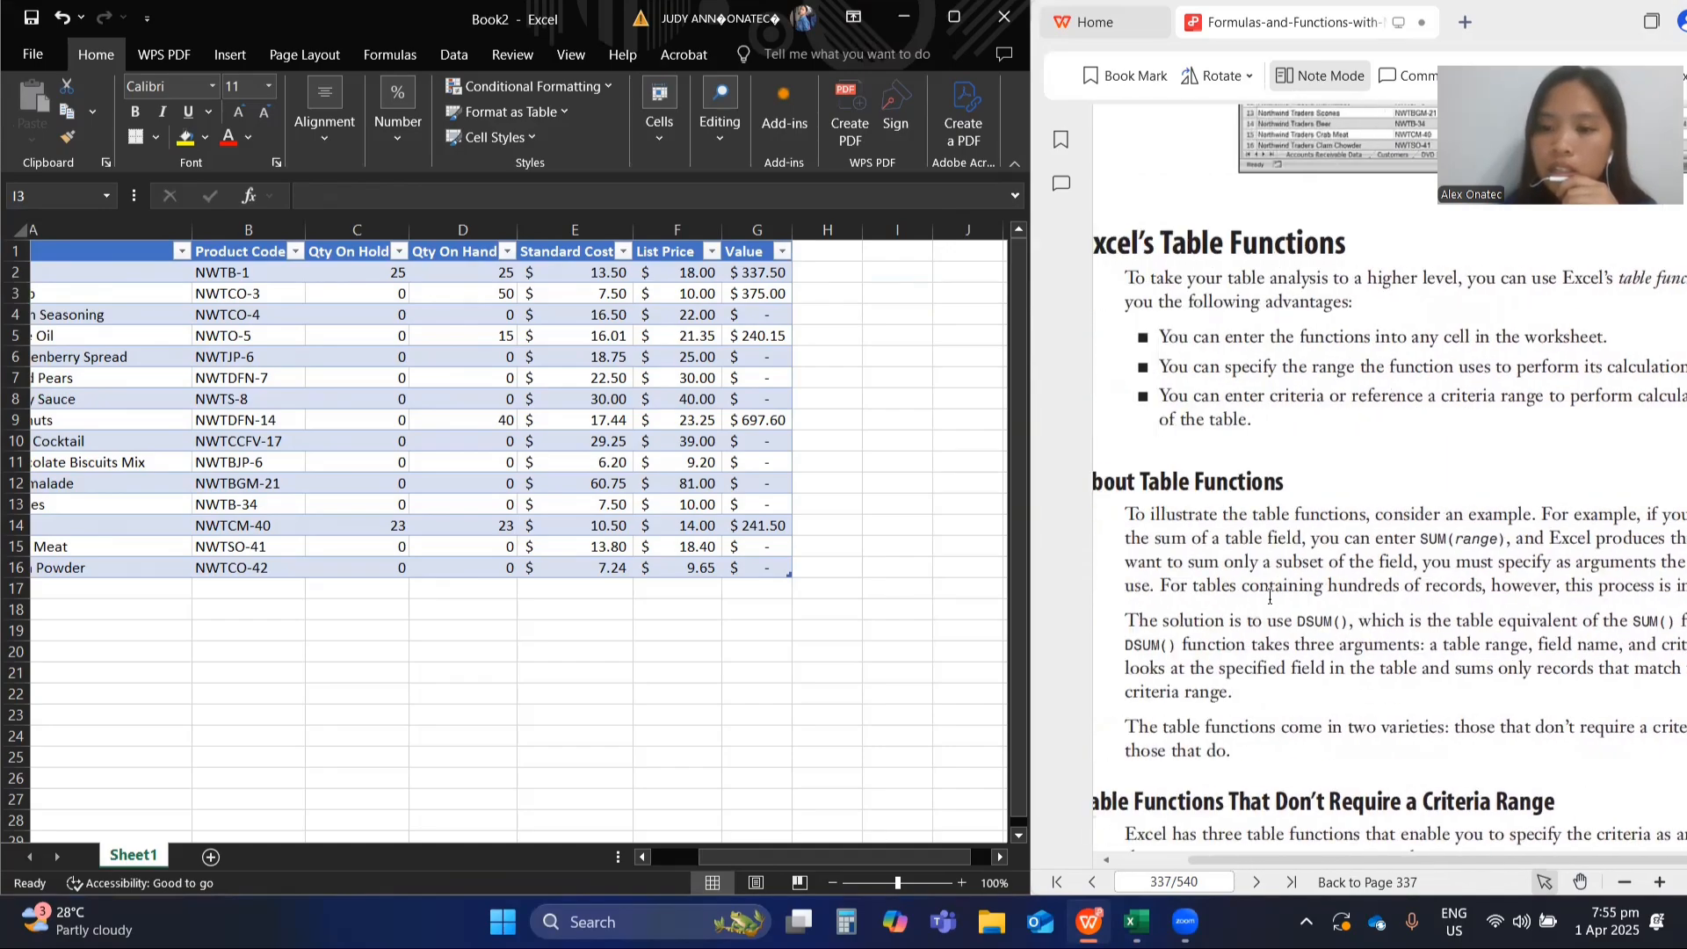
{"action": "scroll", "coordinate": [1268, 598], "scroll_direction": "right", "scroll_amount": 4}
{"action": "scroll", "coordinate": [1269, 597], "scroll_direction": "left", "scroll_amount": 1}
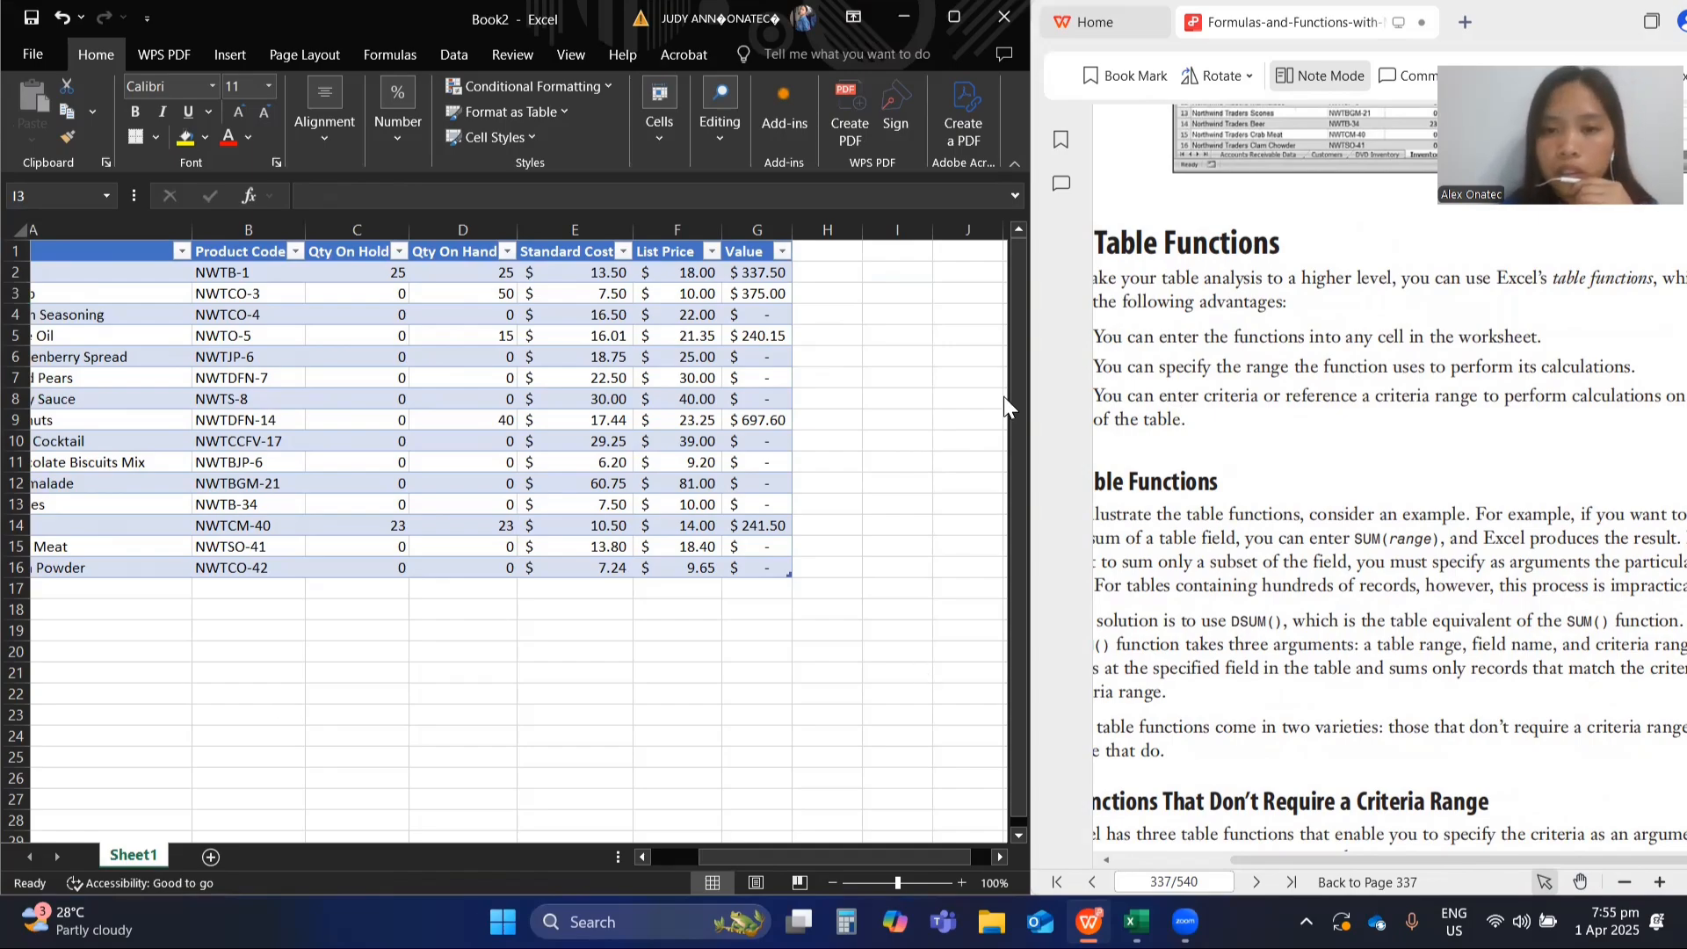
- Enter =SUM(F2:F16) in cell I3 to total the List Price column
{"action": "left_click", "coordinate": [888, 292]}
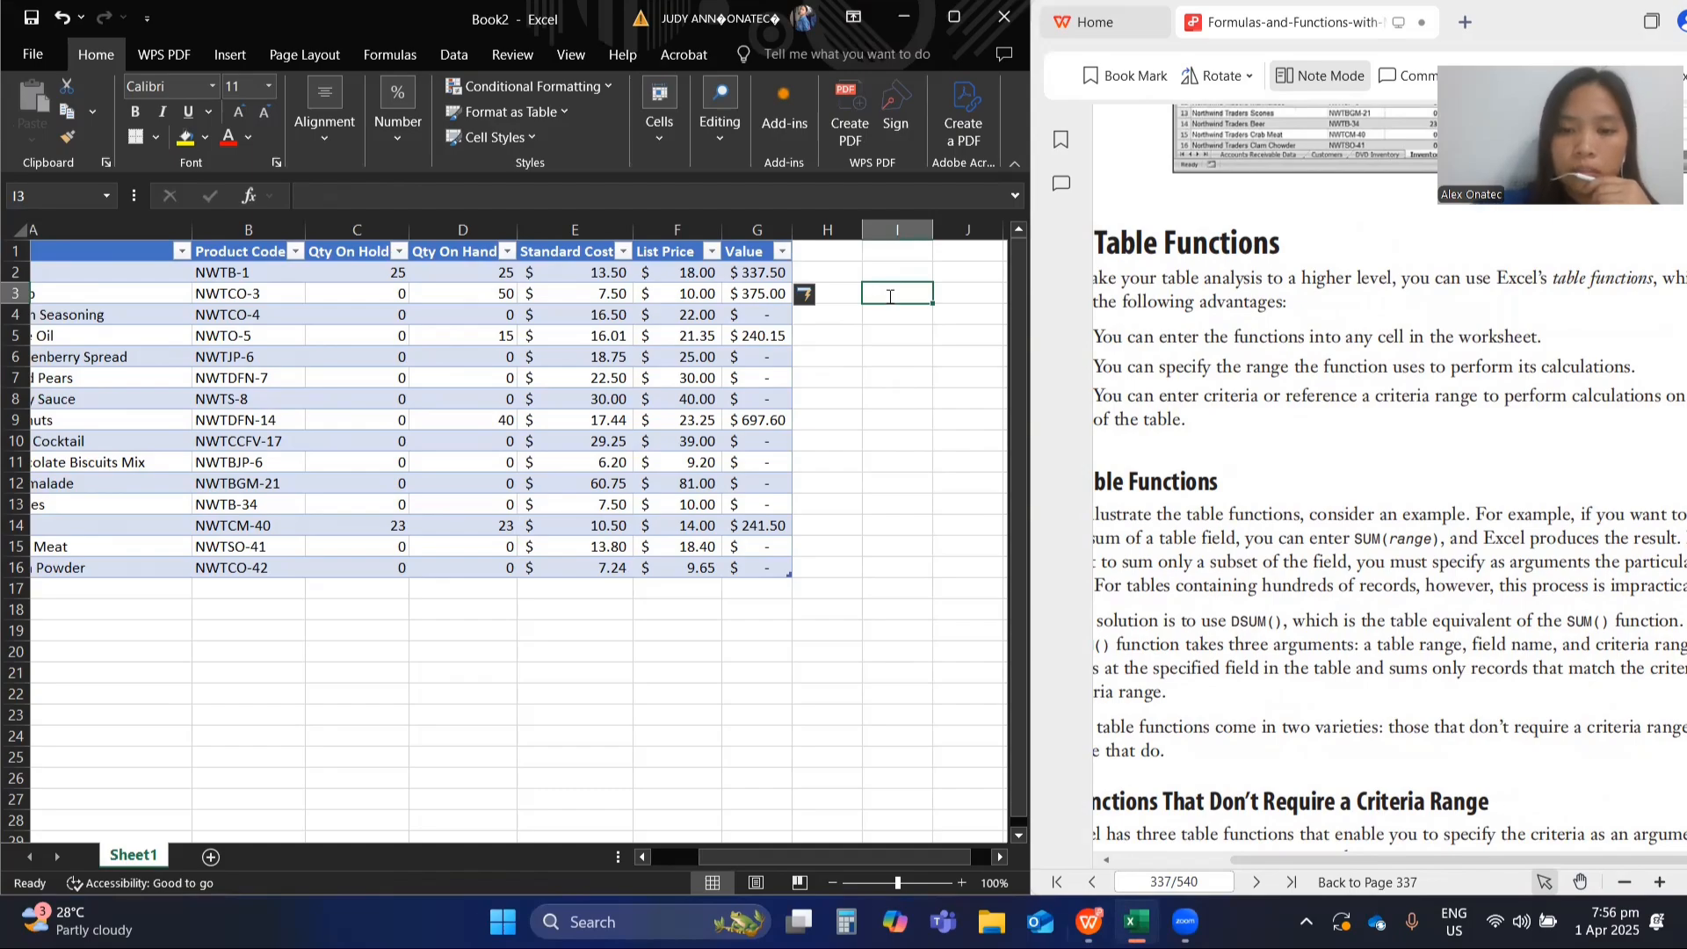
{"action": "type", "text": "=Su"}
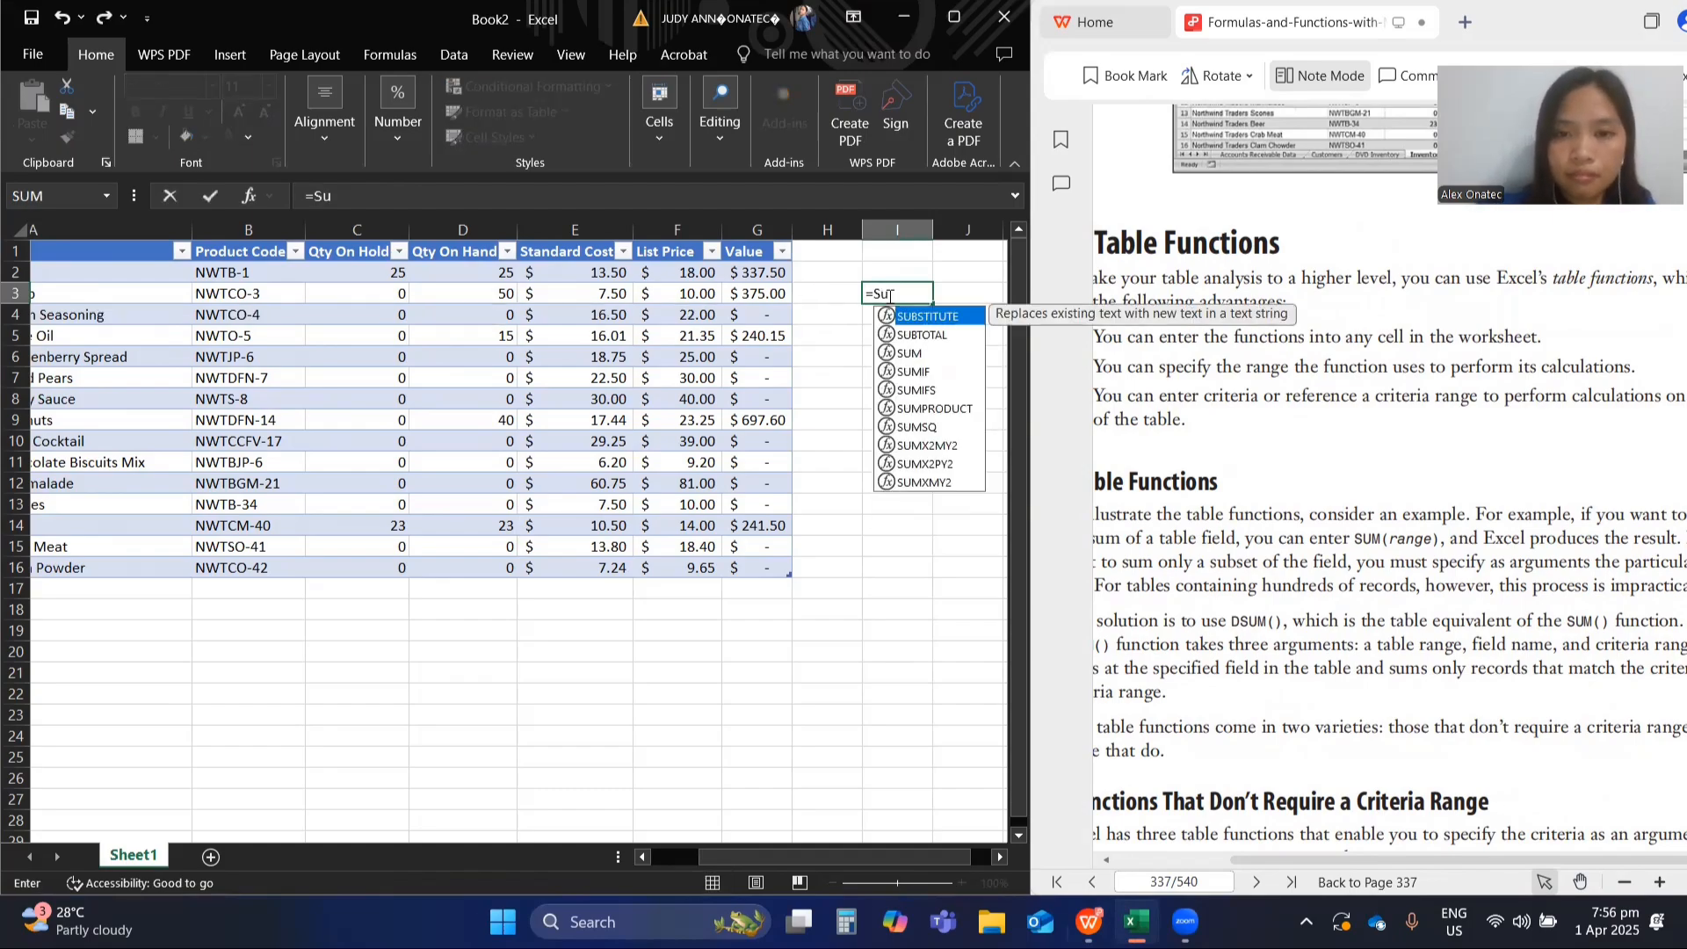
{"action": "key", "text": "BackSpace"}
{"action": "type", "text": "UM"}
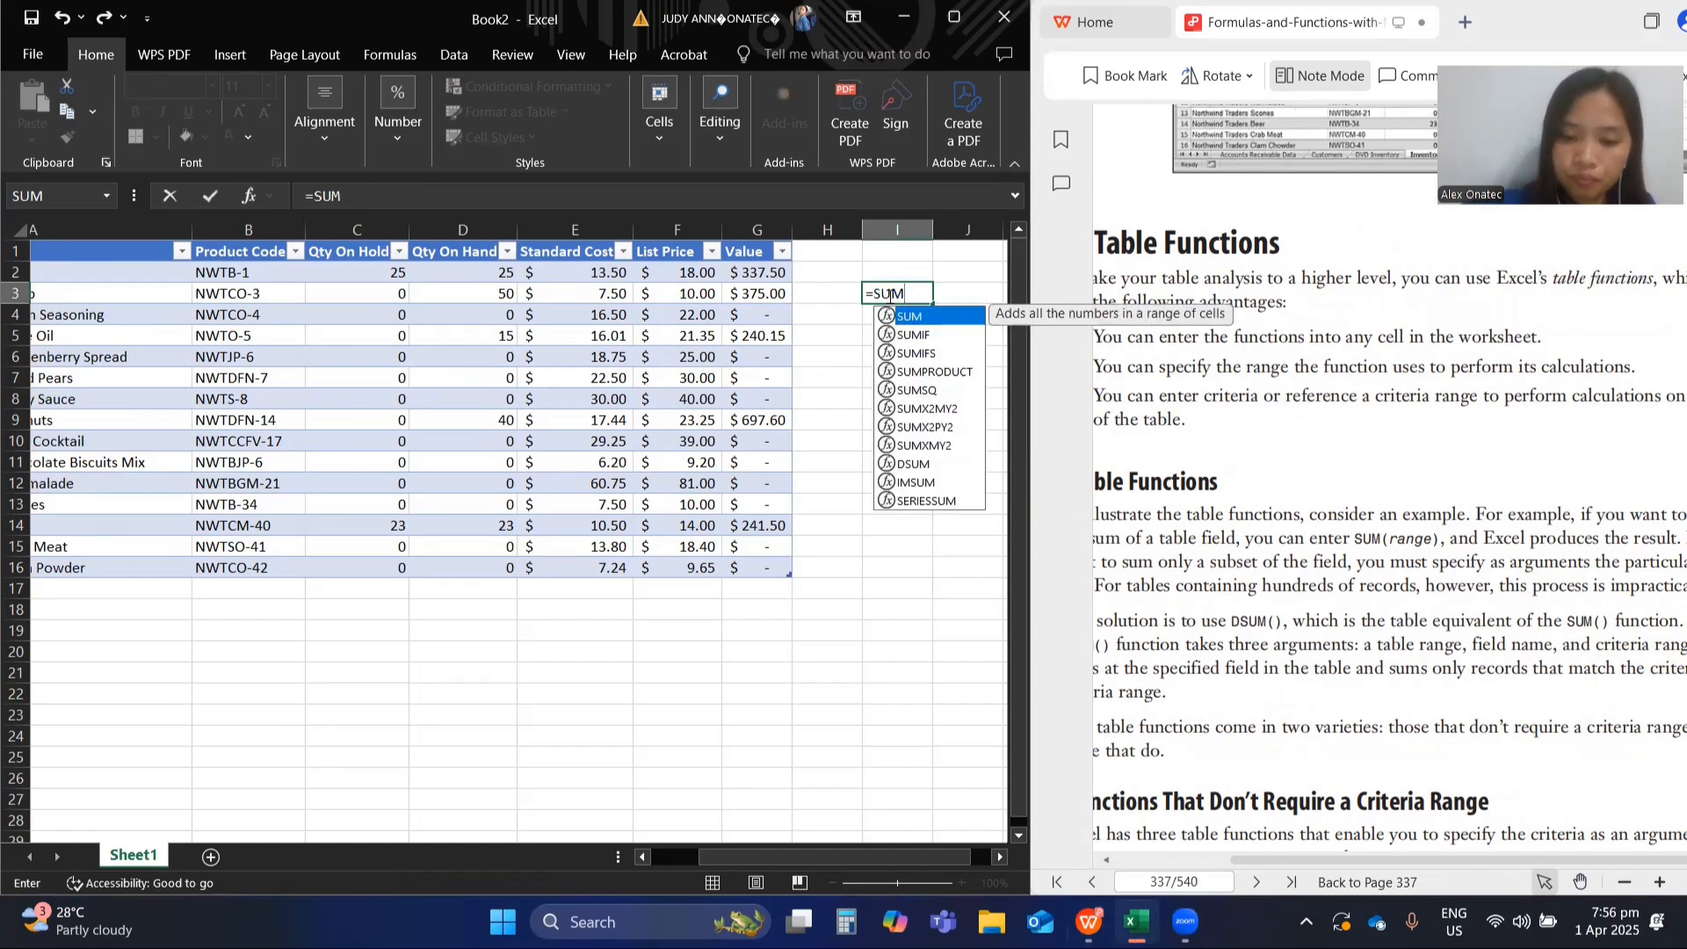
{"action": "type", "text": "("}
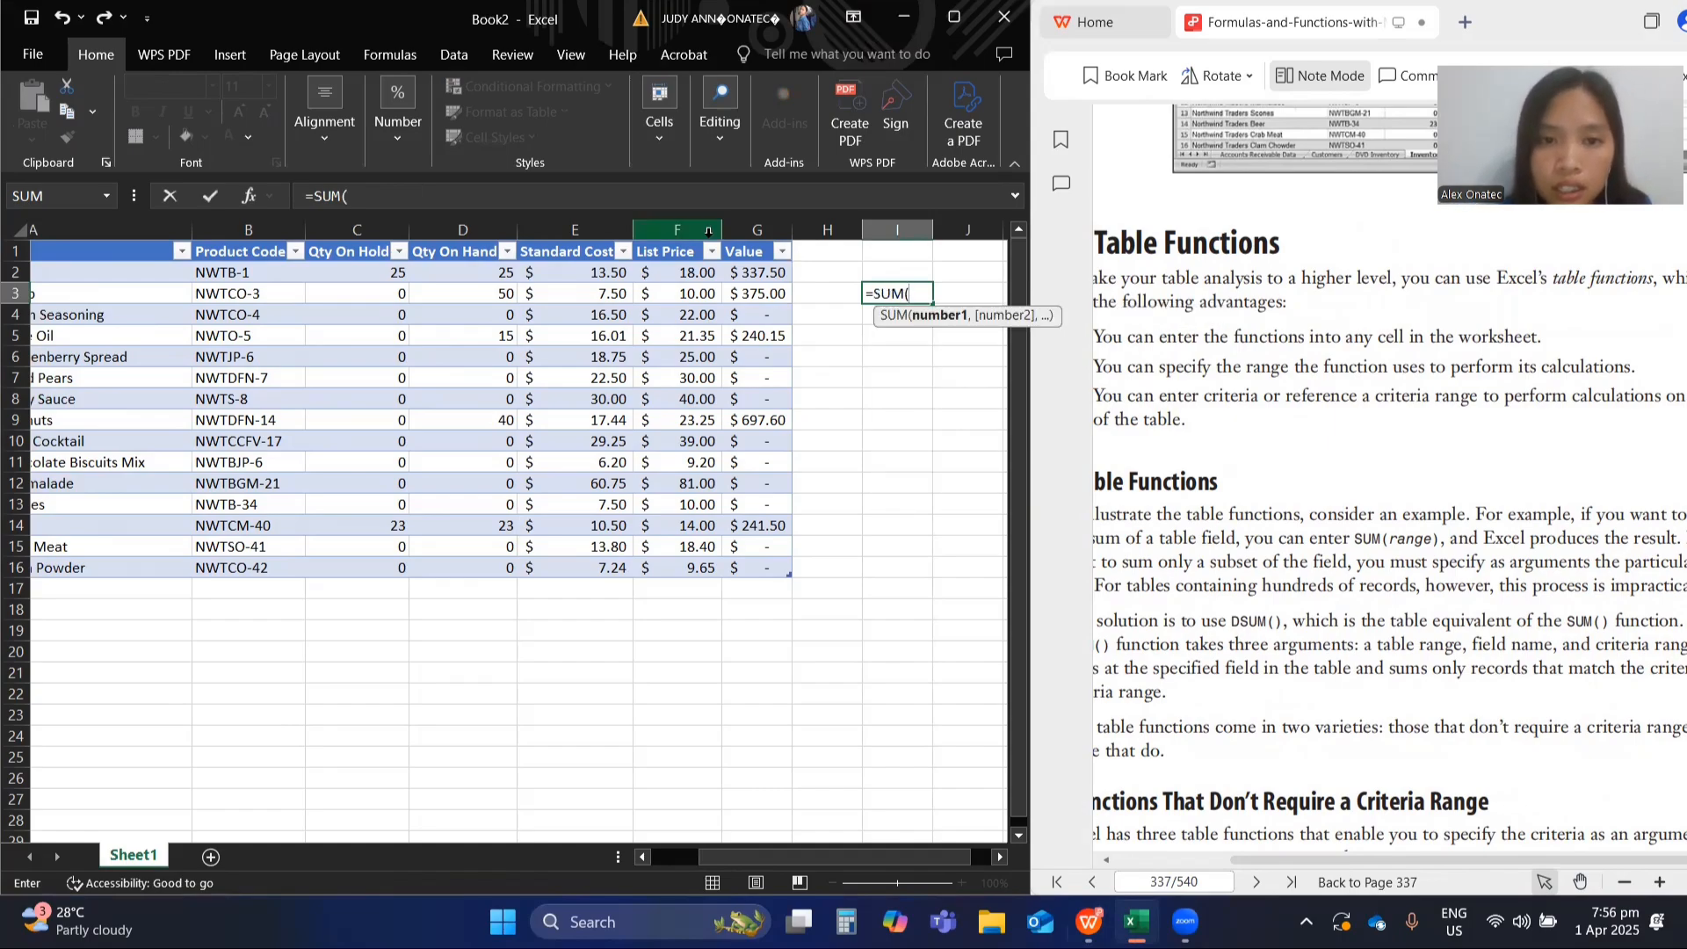
{"action": "left_click", "coordinate": [674, 278]}
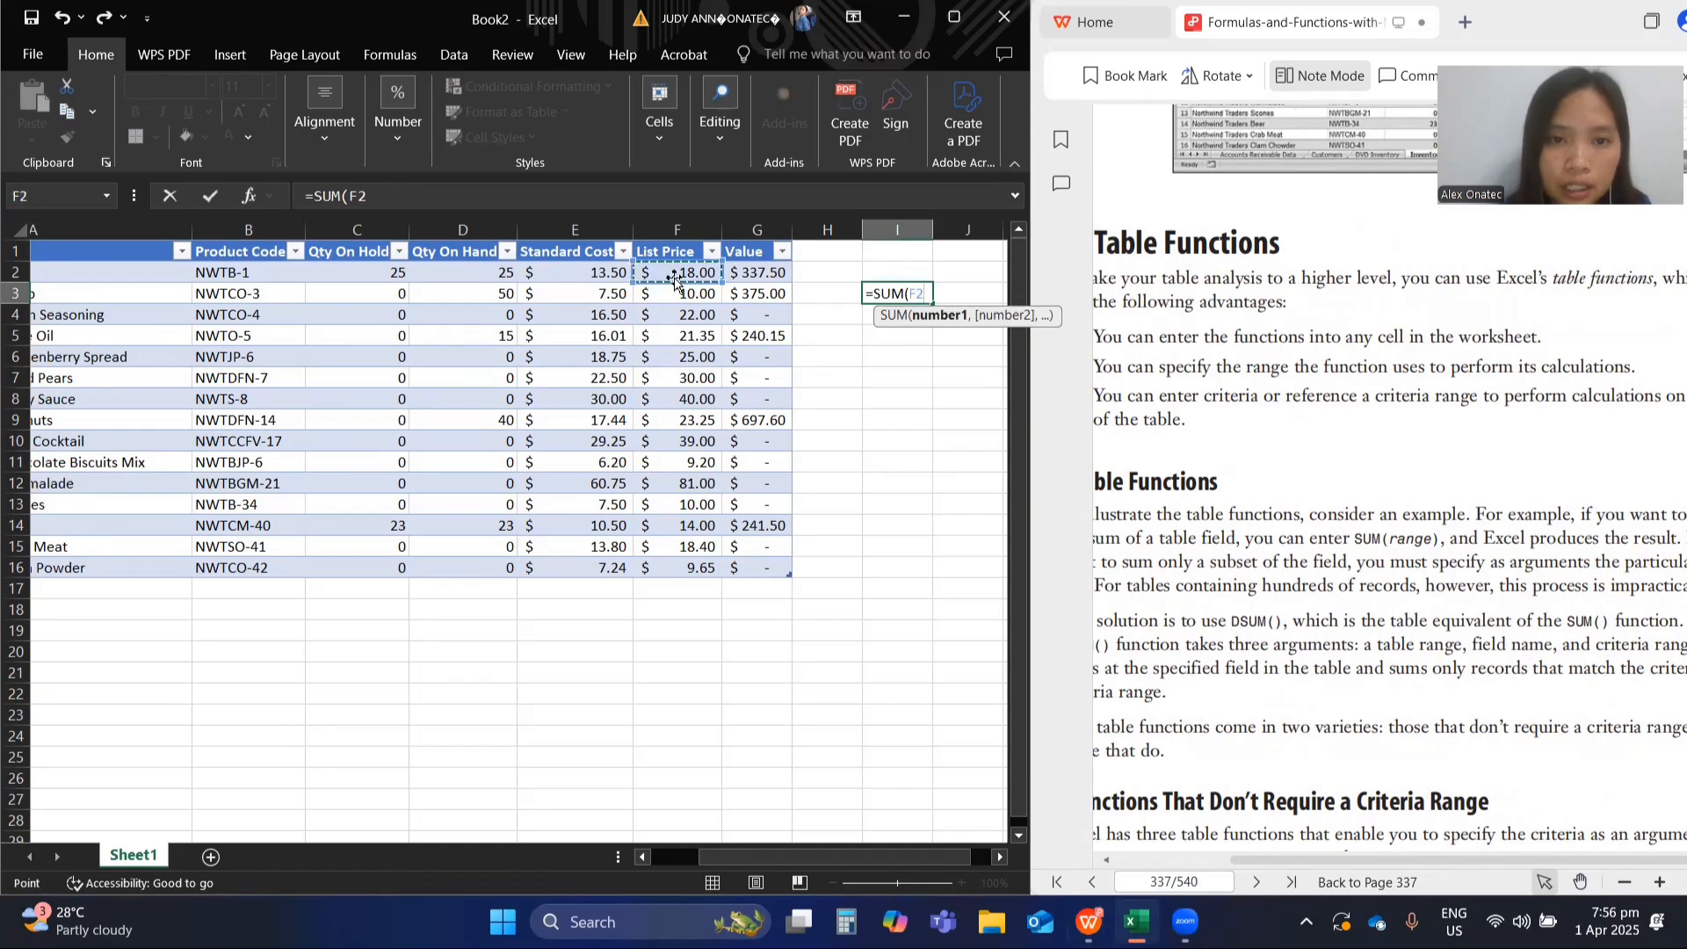
{"action": "left_click_drag", "start_coordinate": [675, 278], "coordinate": [722, 580]}
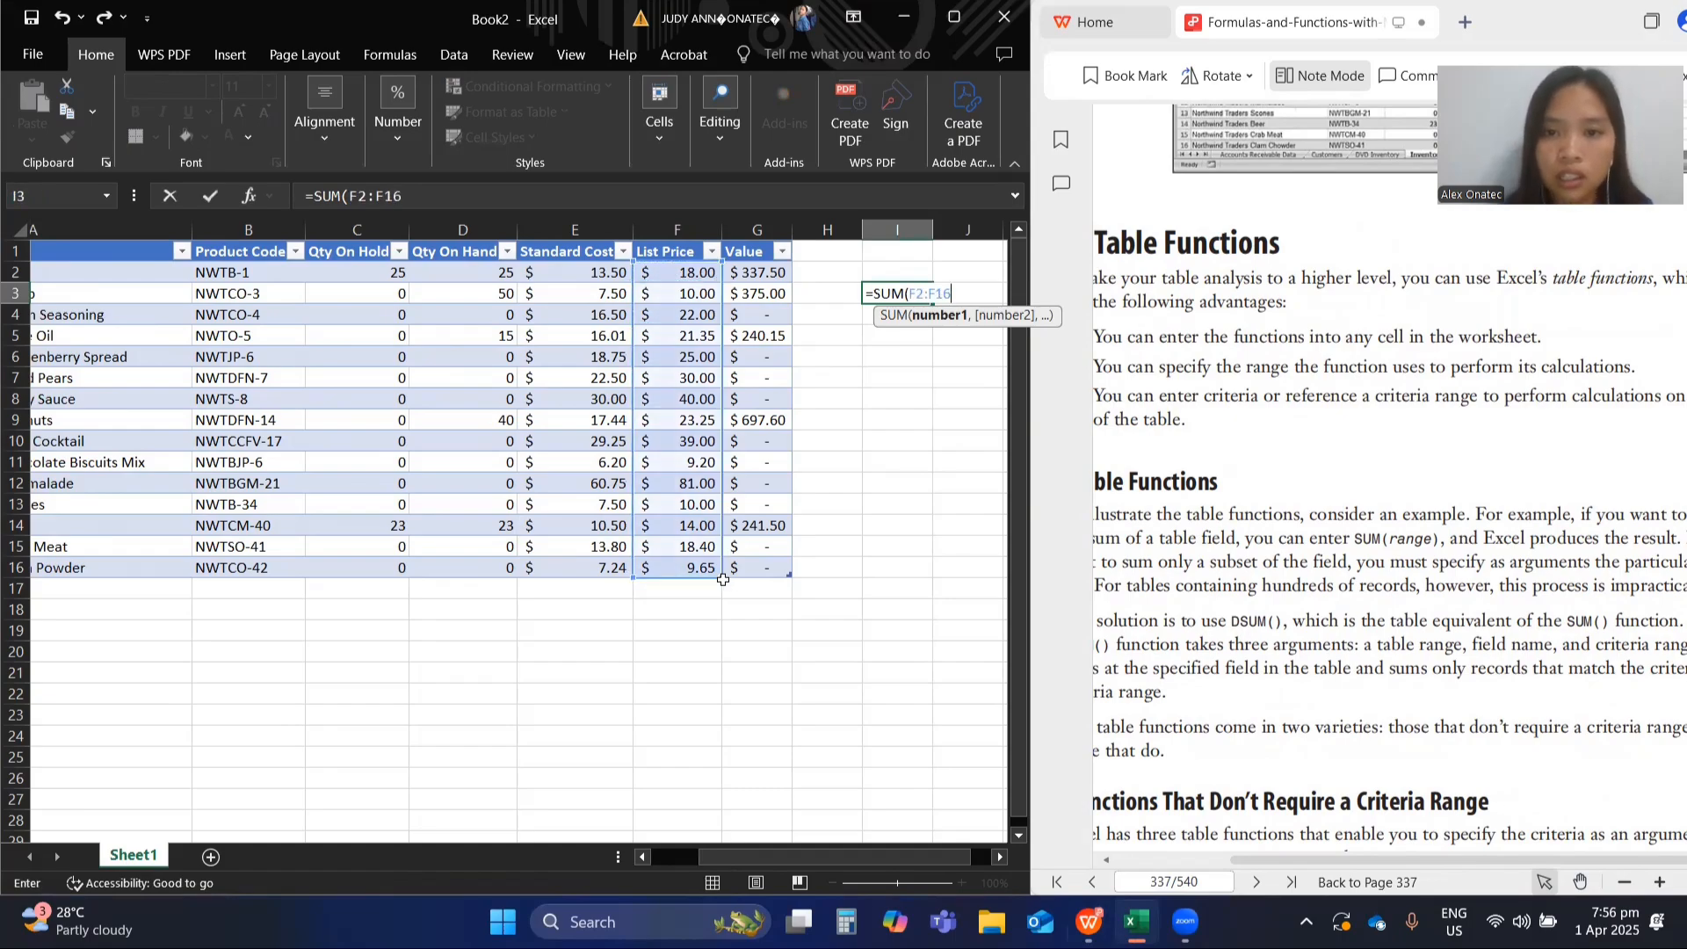
{"action": "type", "text": "0"}
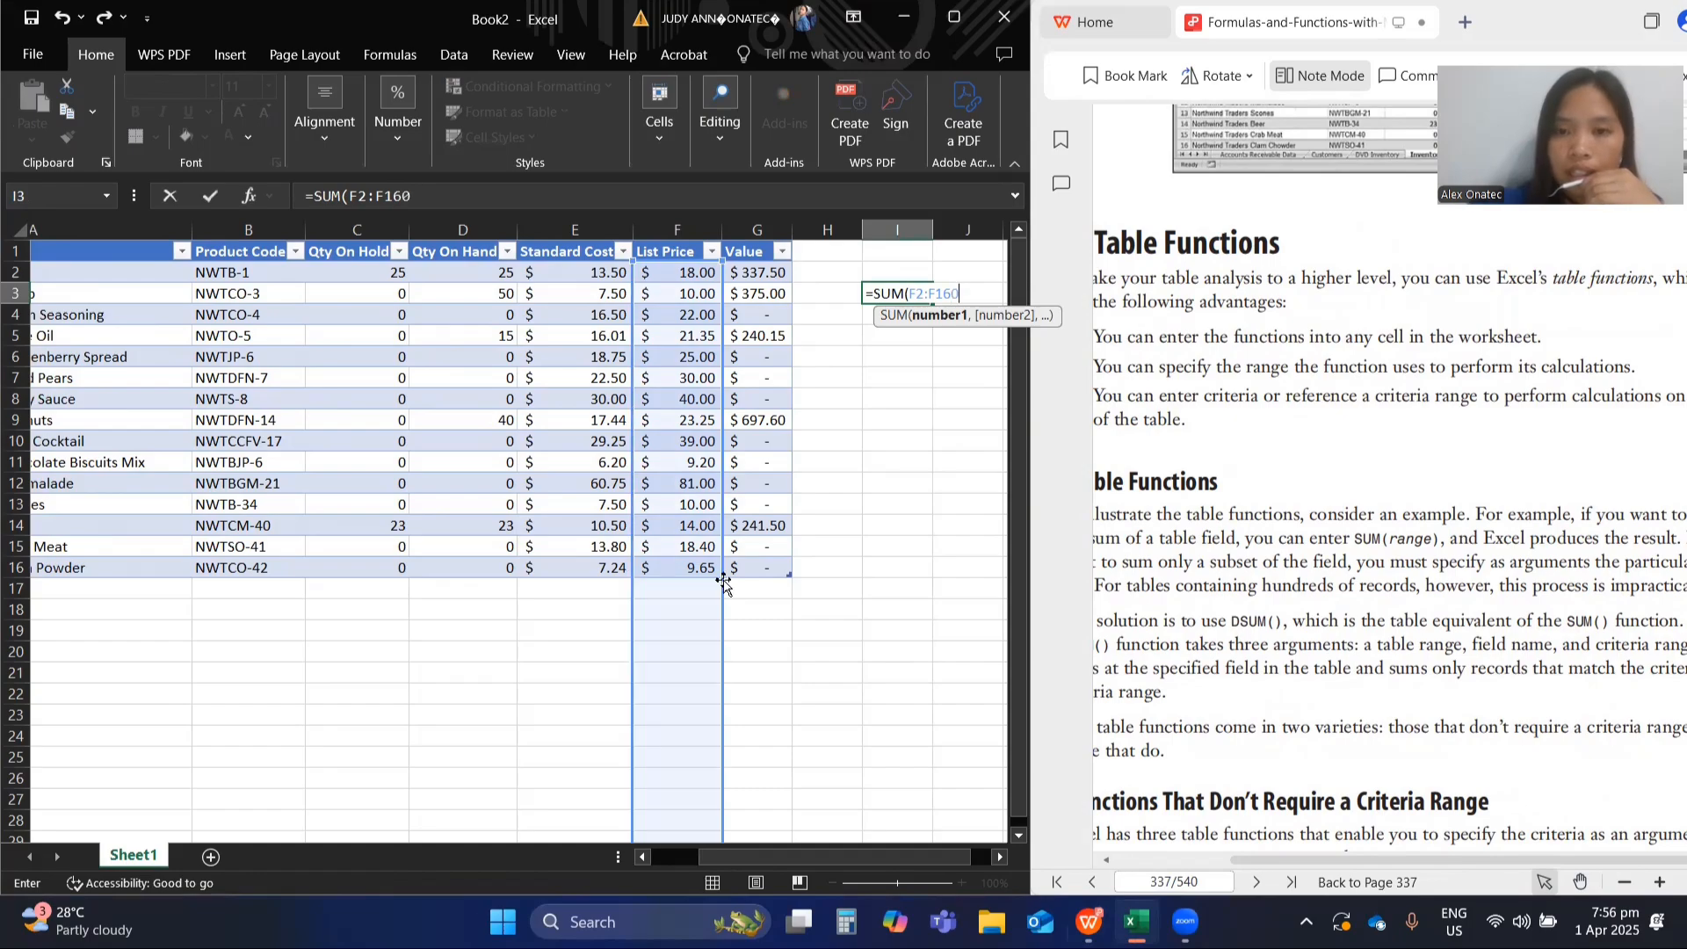
{"action": "key", "text": "BackSpace"}
{"action": "type", "text": ")"}
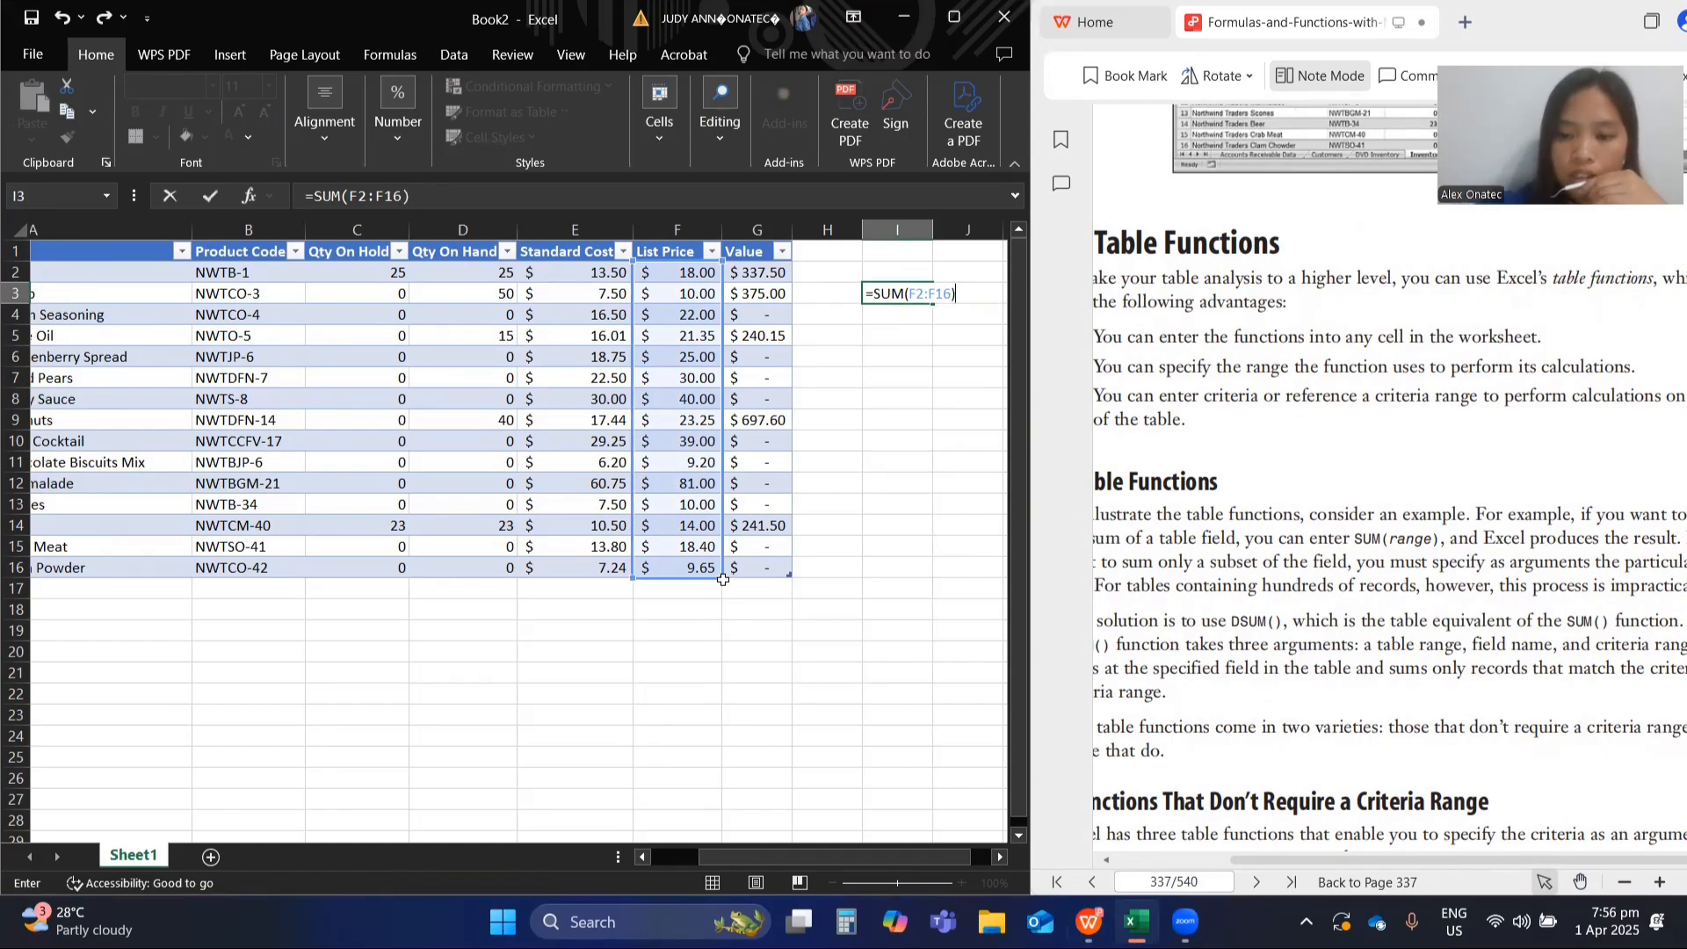
{"action": "key", "text": "Return"}
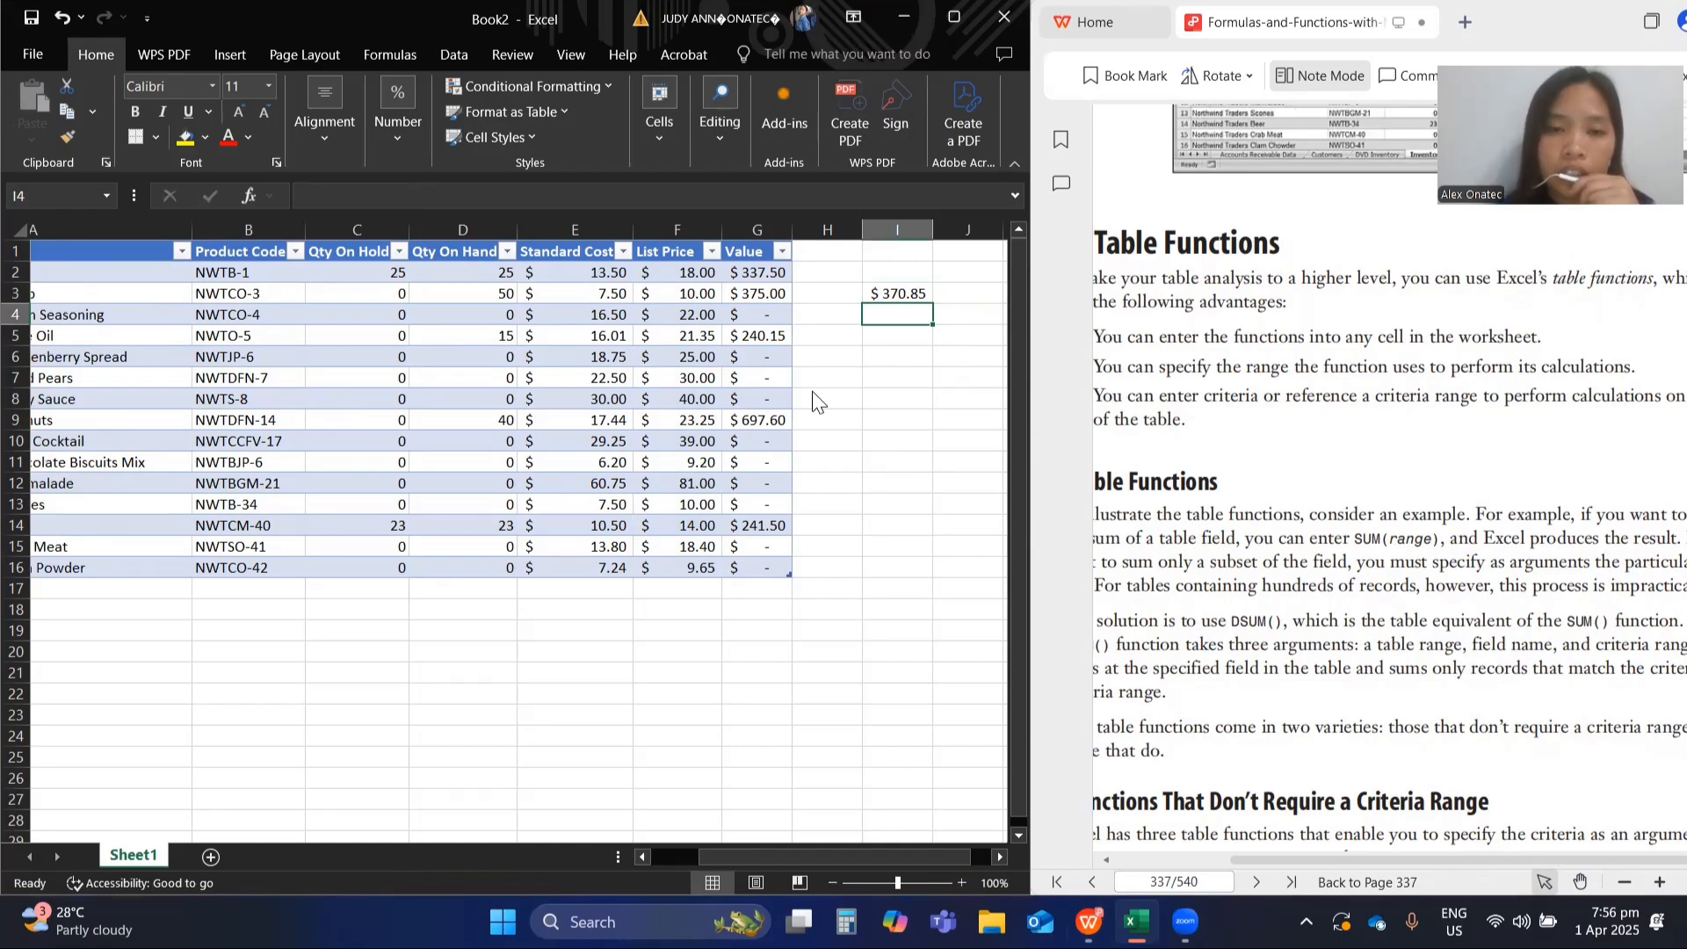
- Widen column G slightly to give the Value figures more room
{"action": "left_click", "coordinate": [759, 230]}
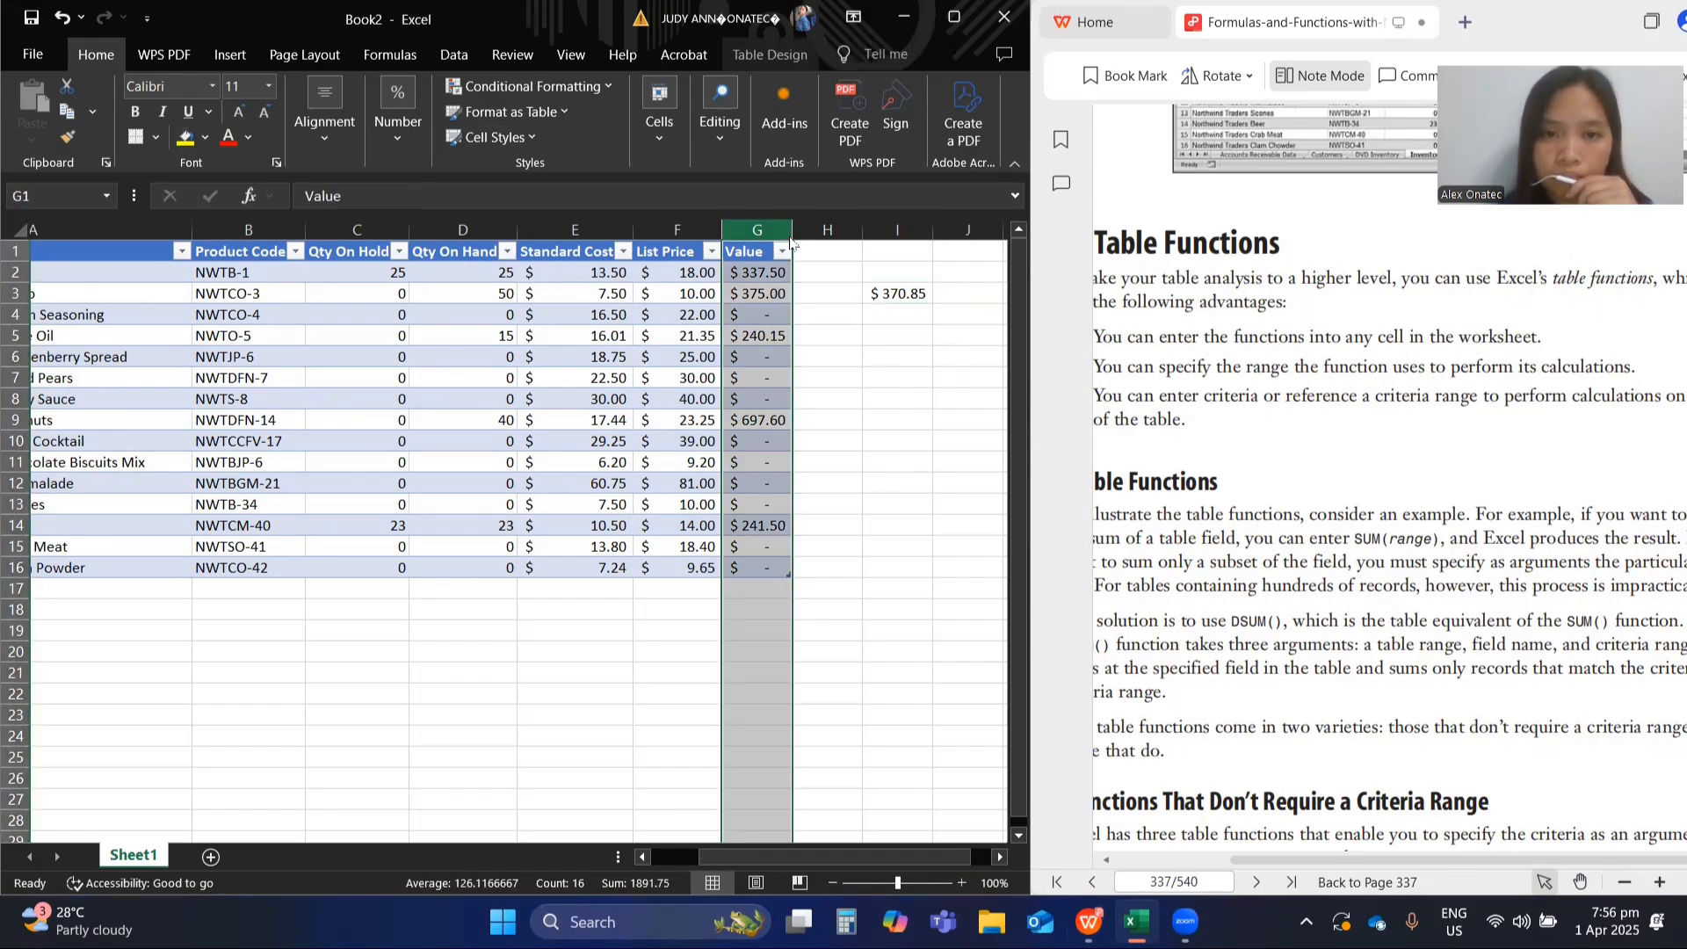
{"action": "right_click", "coordinate": [788, 236]}
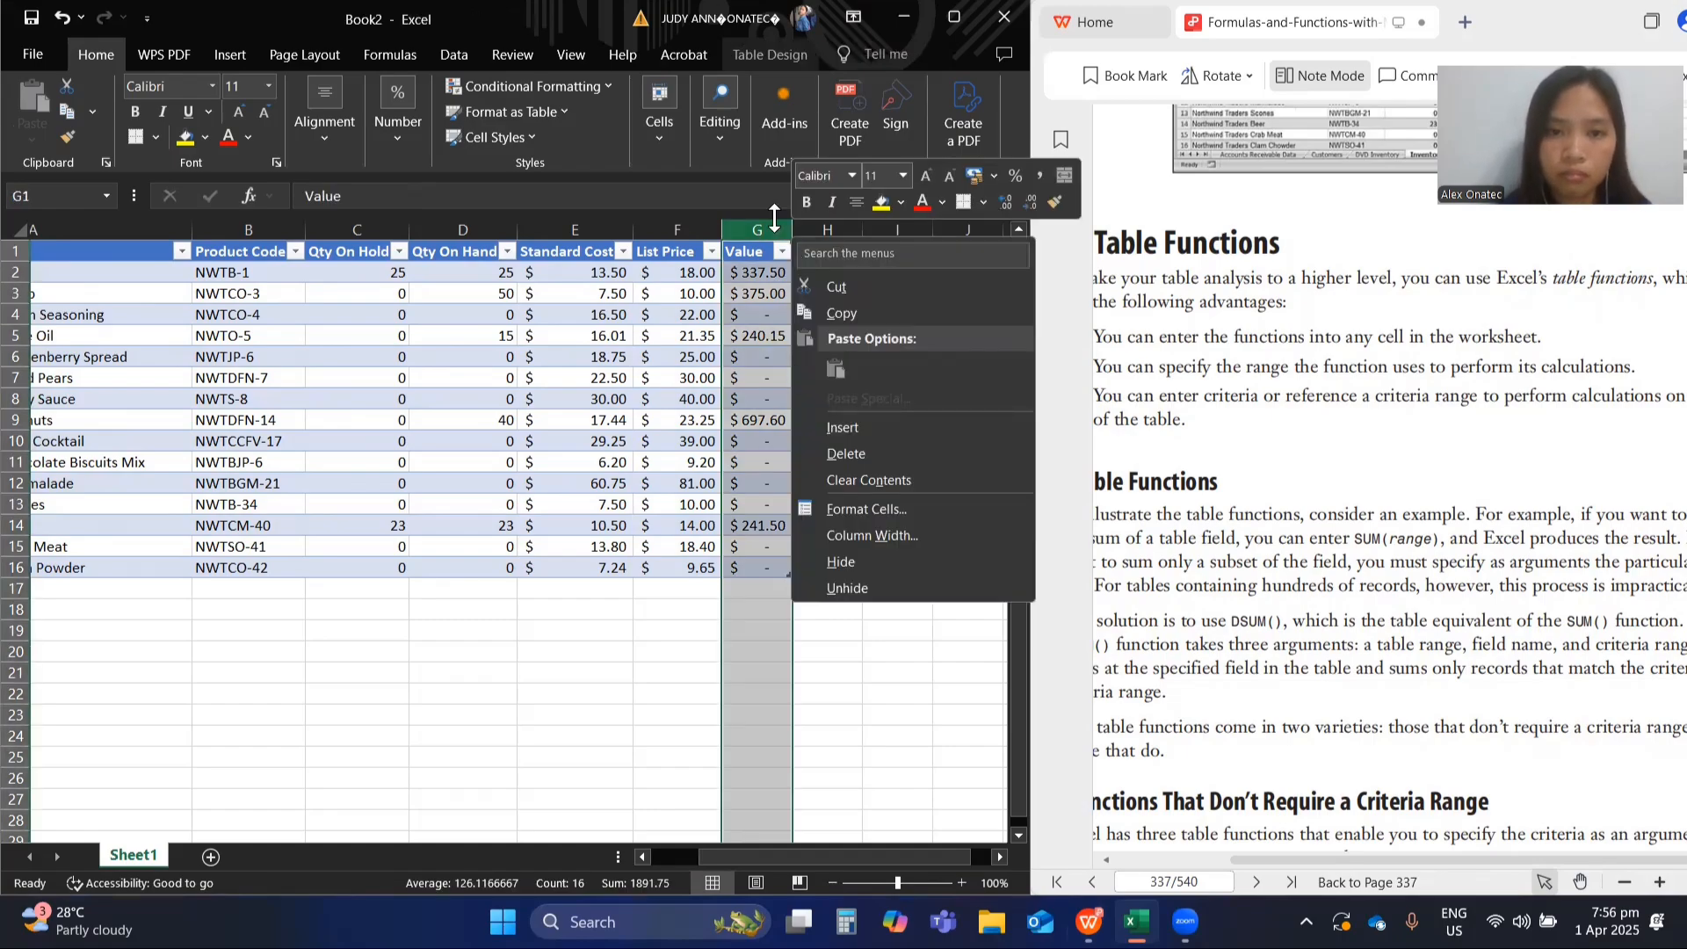
{"action": "left_click", "coordinate": [760, 228]}
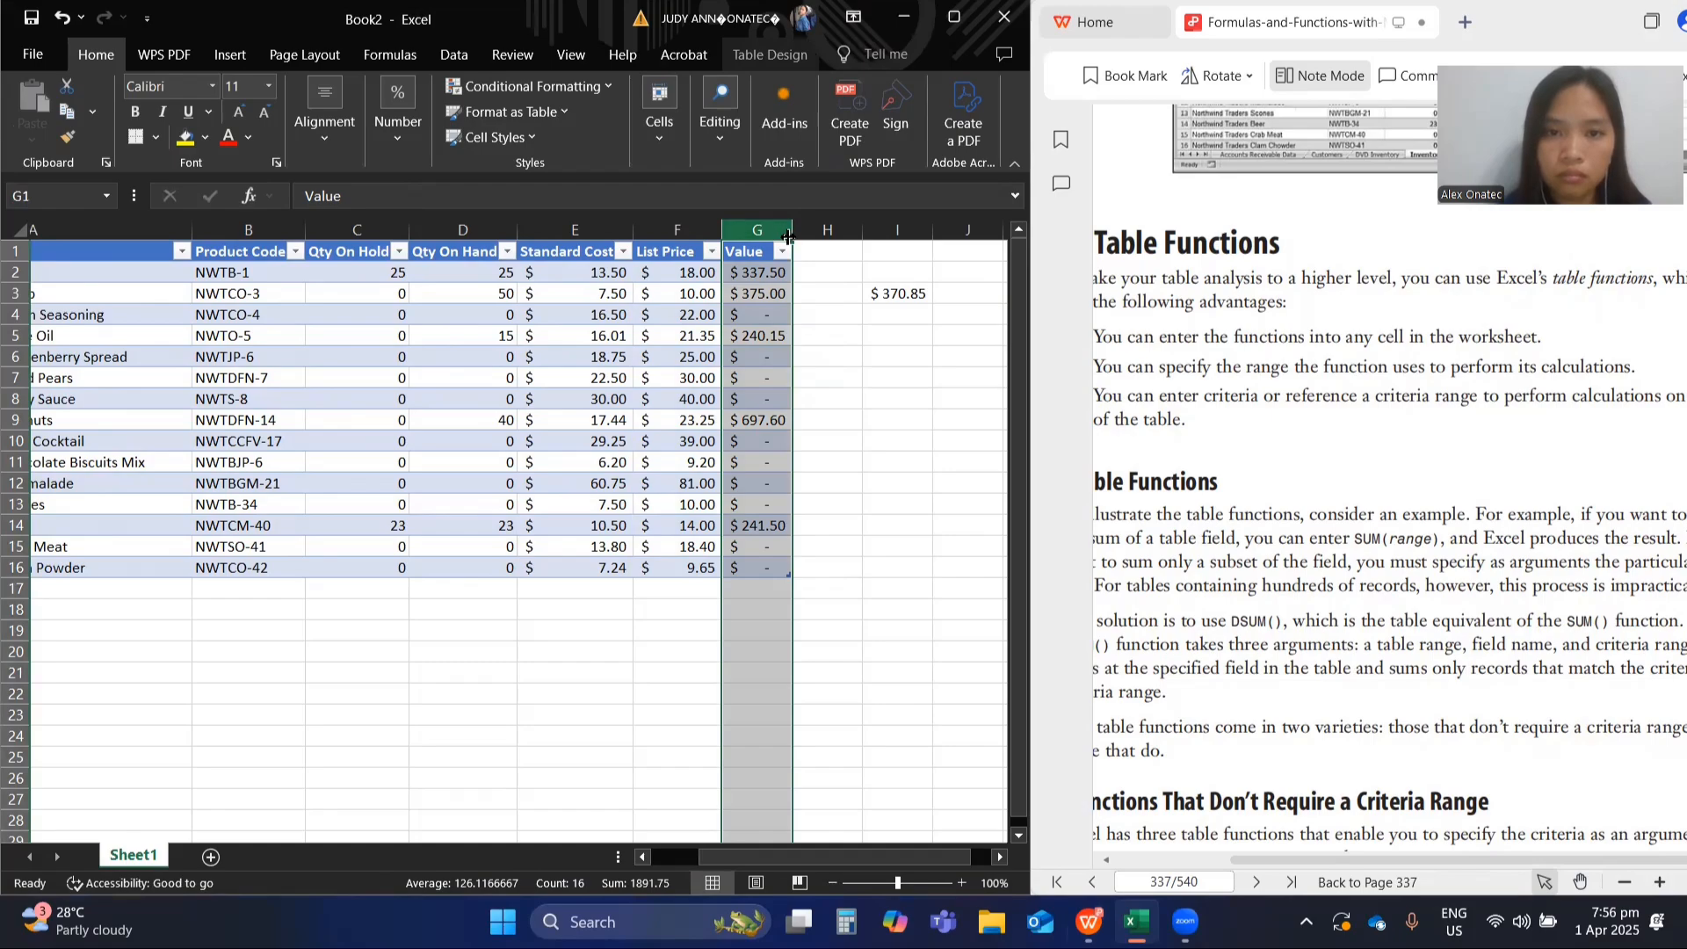
{"action": "left_click_drag", "start_coordinate": [792, 235], "coordinate": [821, 237]}
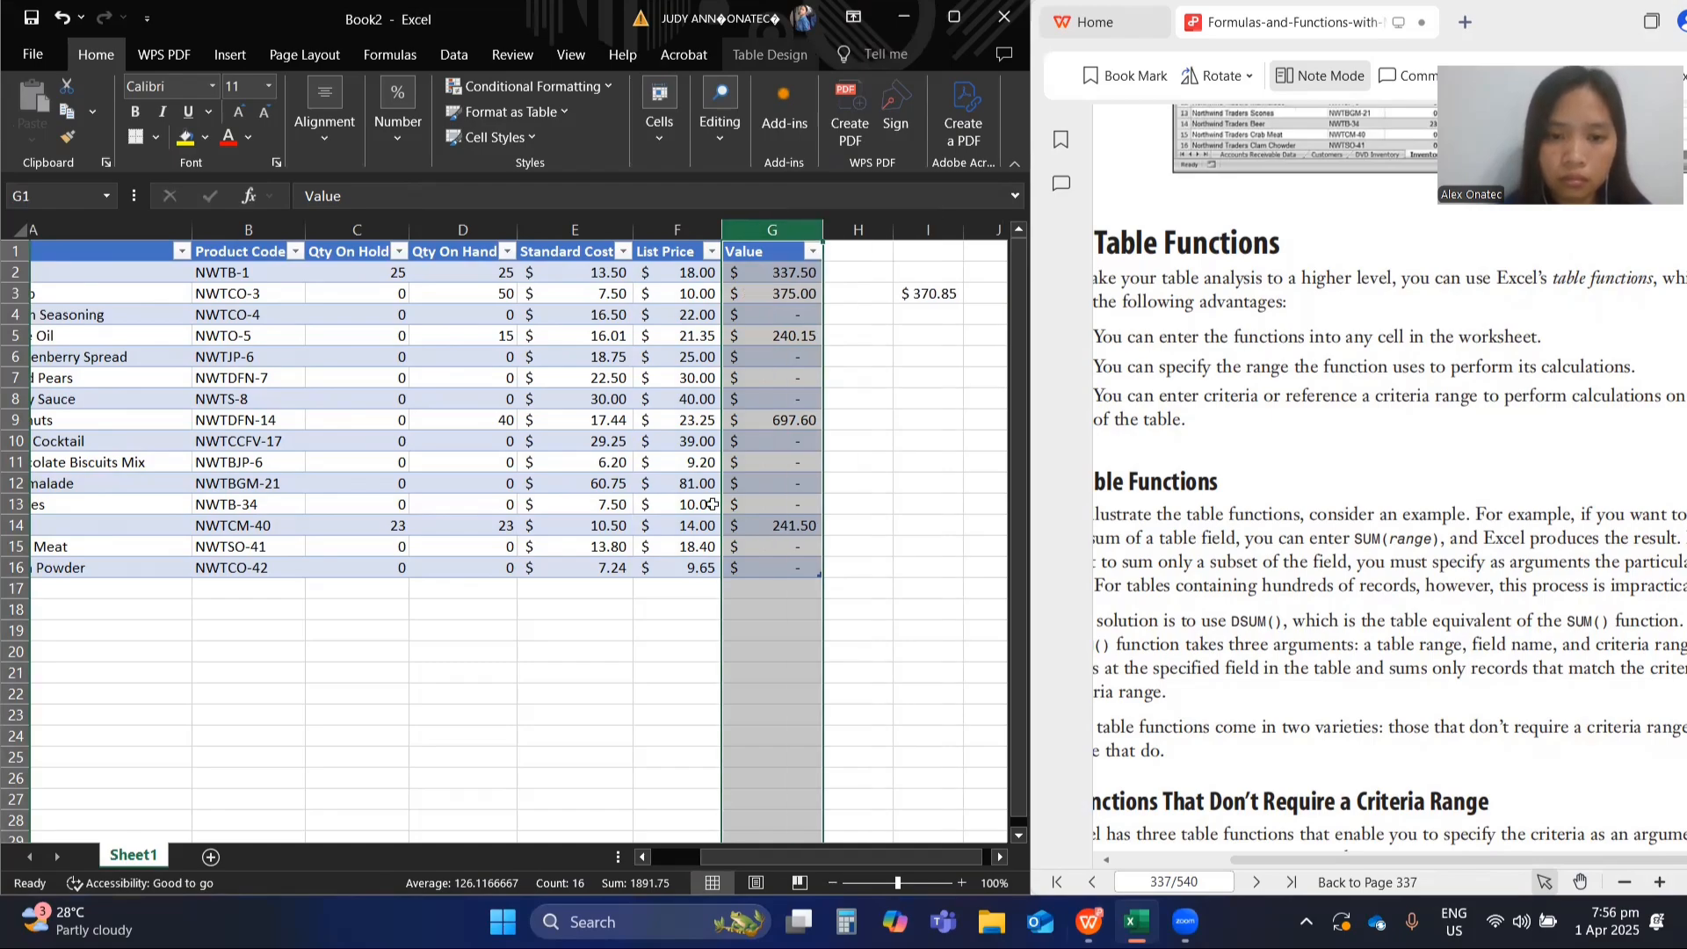
- Enter =SUM(F2:G2) in cell G17, directly below the Value column, to add the first record's List Price and Value
{"action": "left_click", "coordinate": [788, 596]}
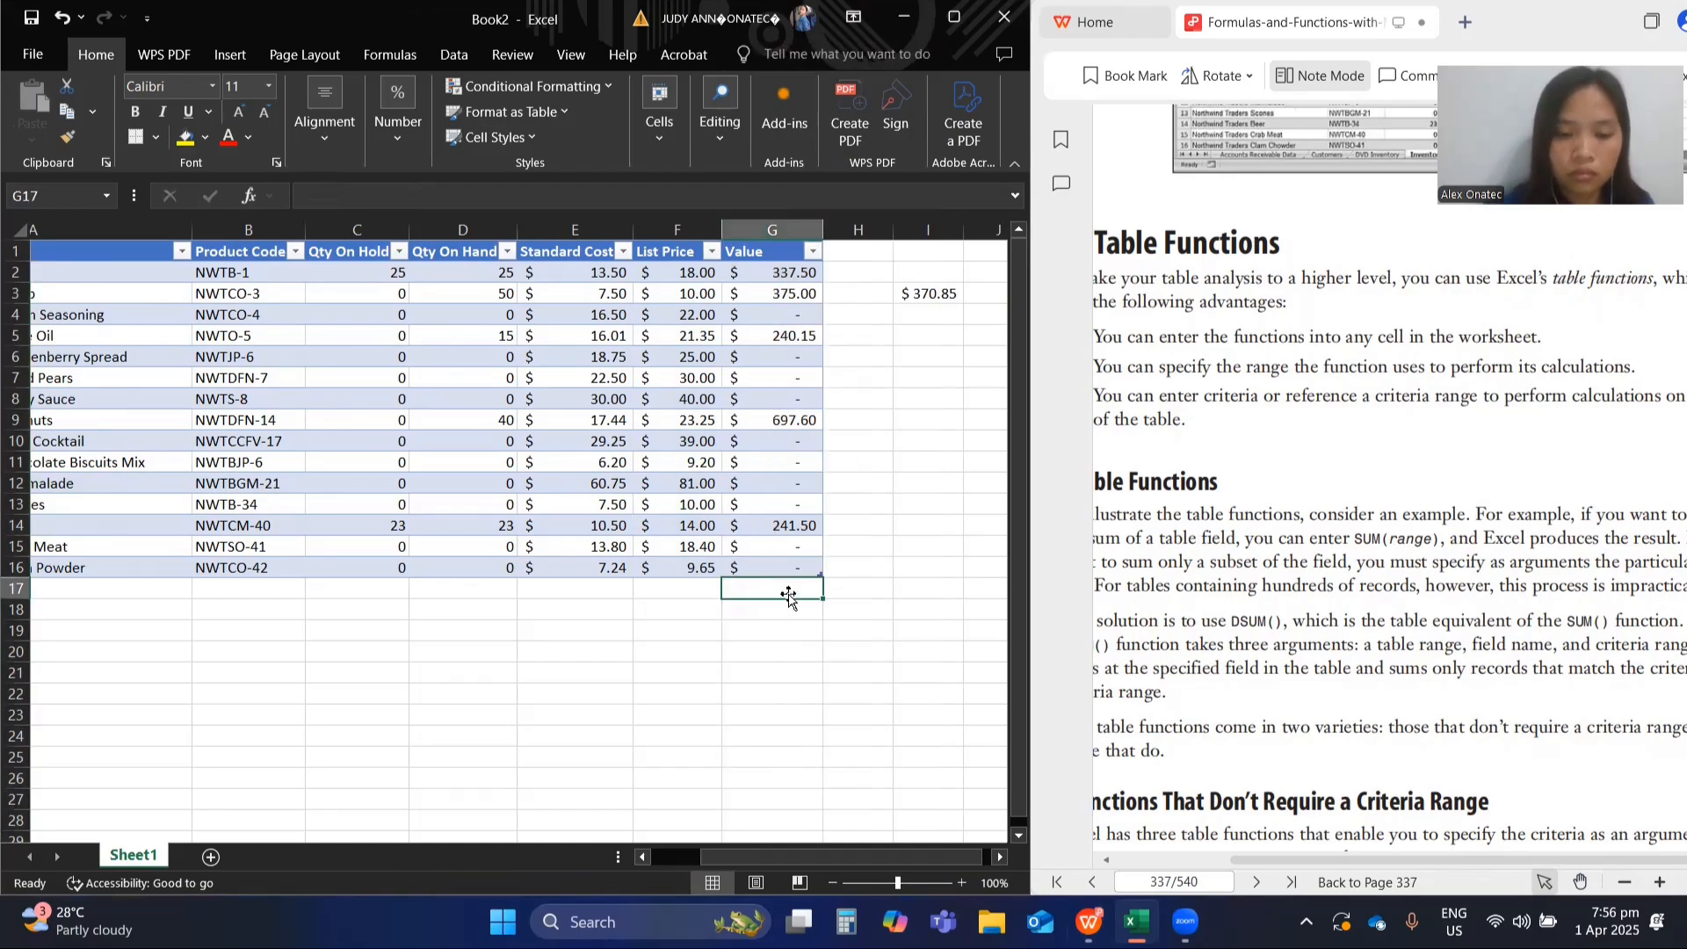
{"action": "type", "text": "+"}
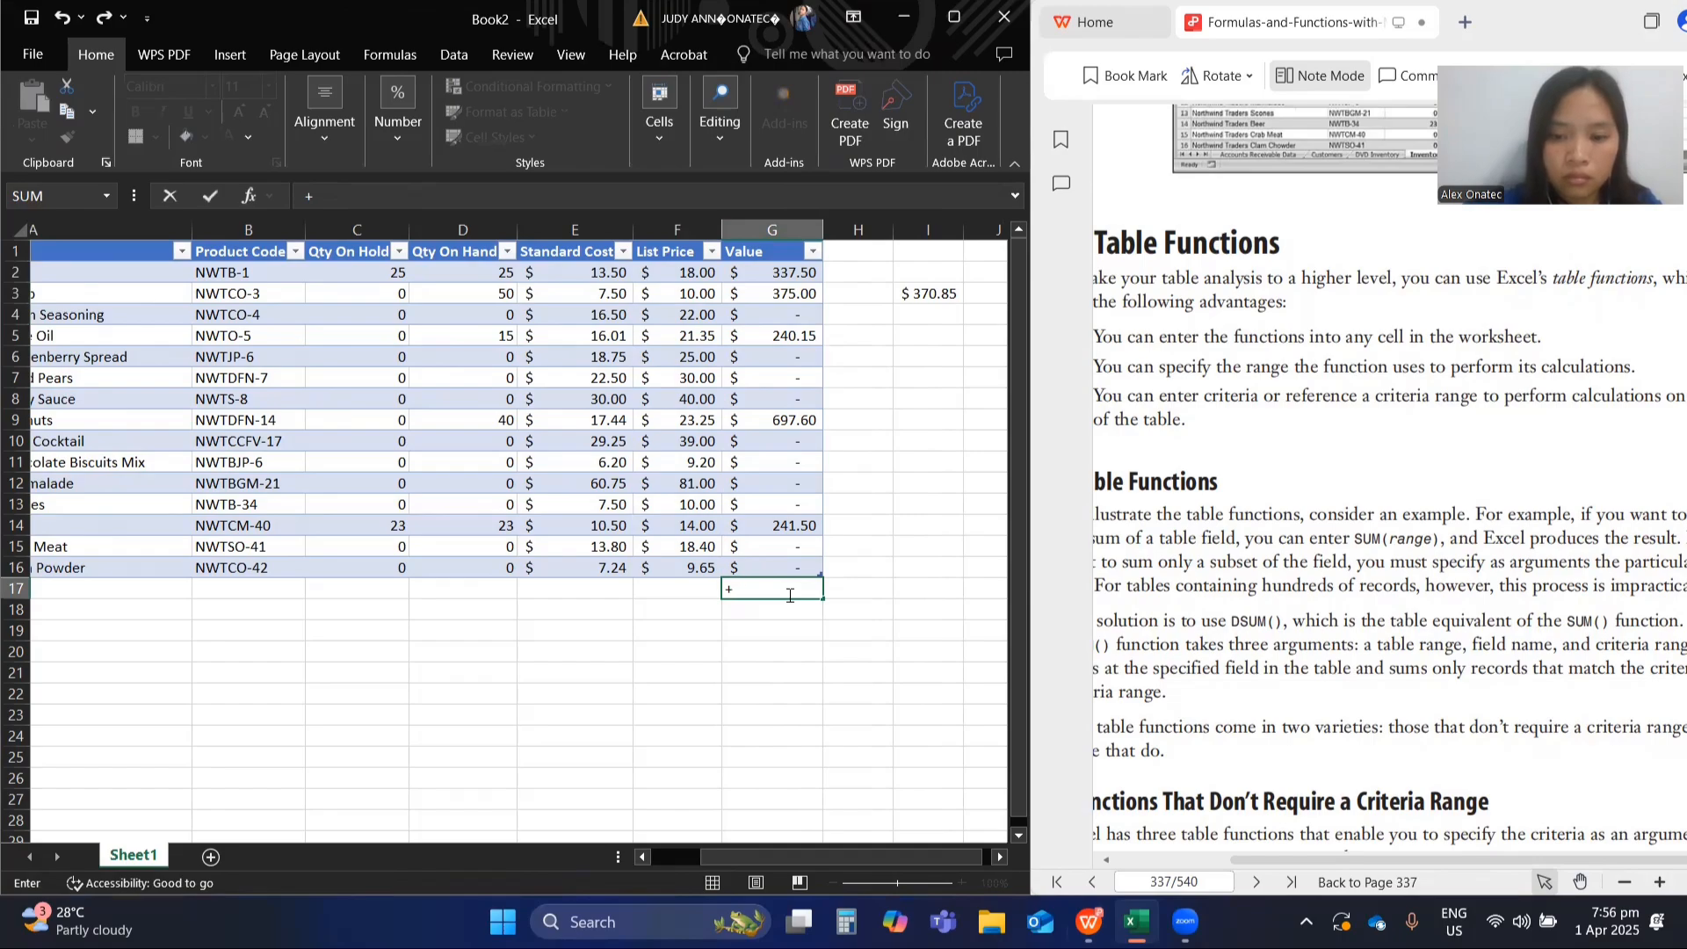
{"action": "key", "text": "BackSpace"}
{"action": "type", "text": "=SUM"}
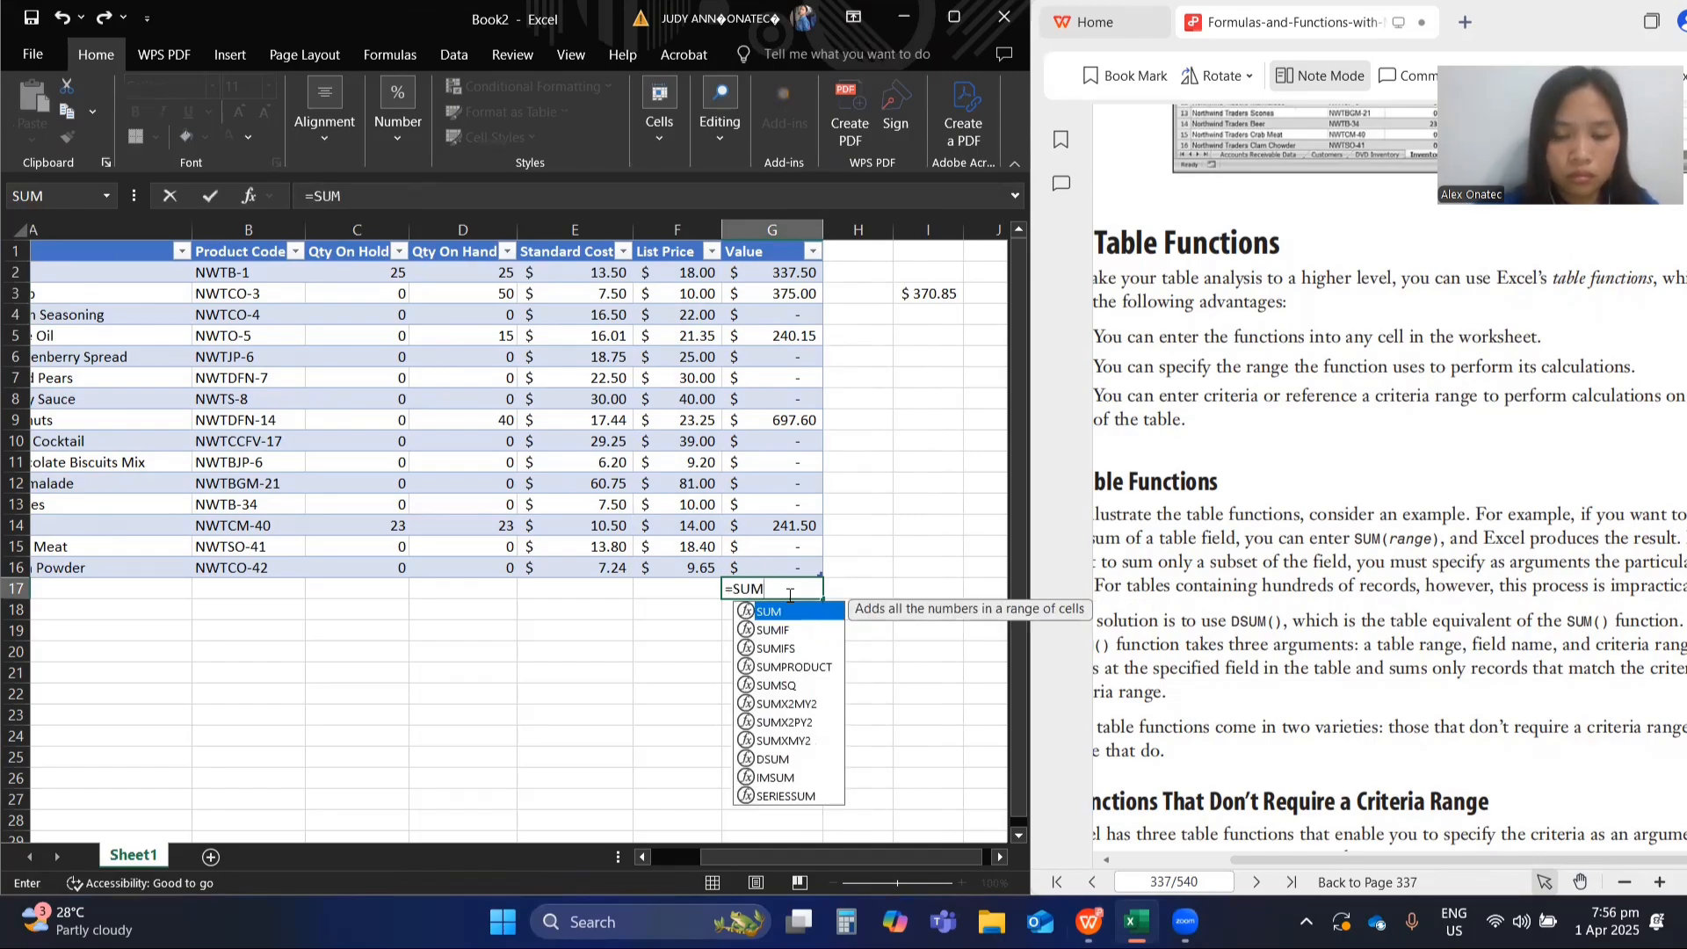
{"action": "type", "text": "("}
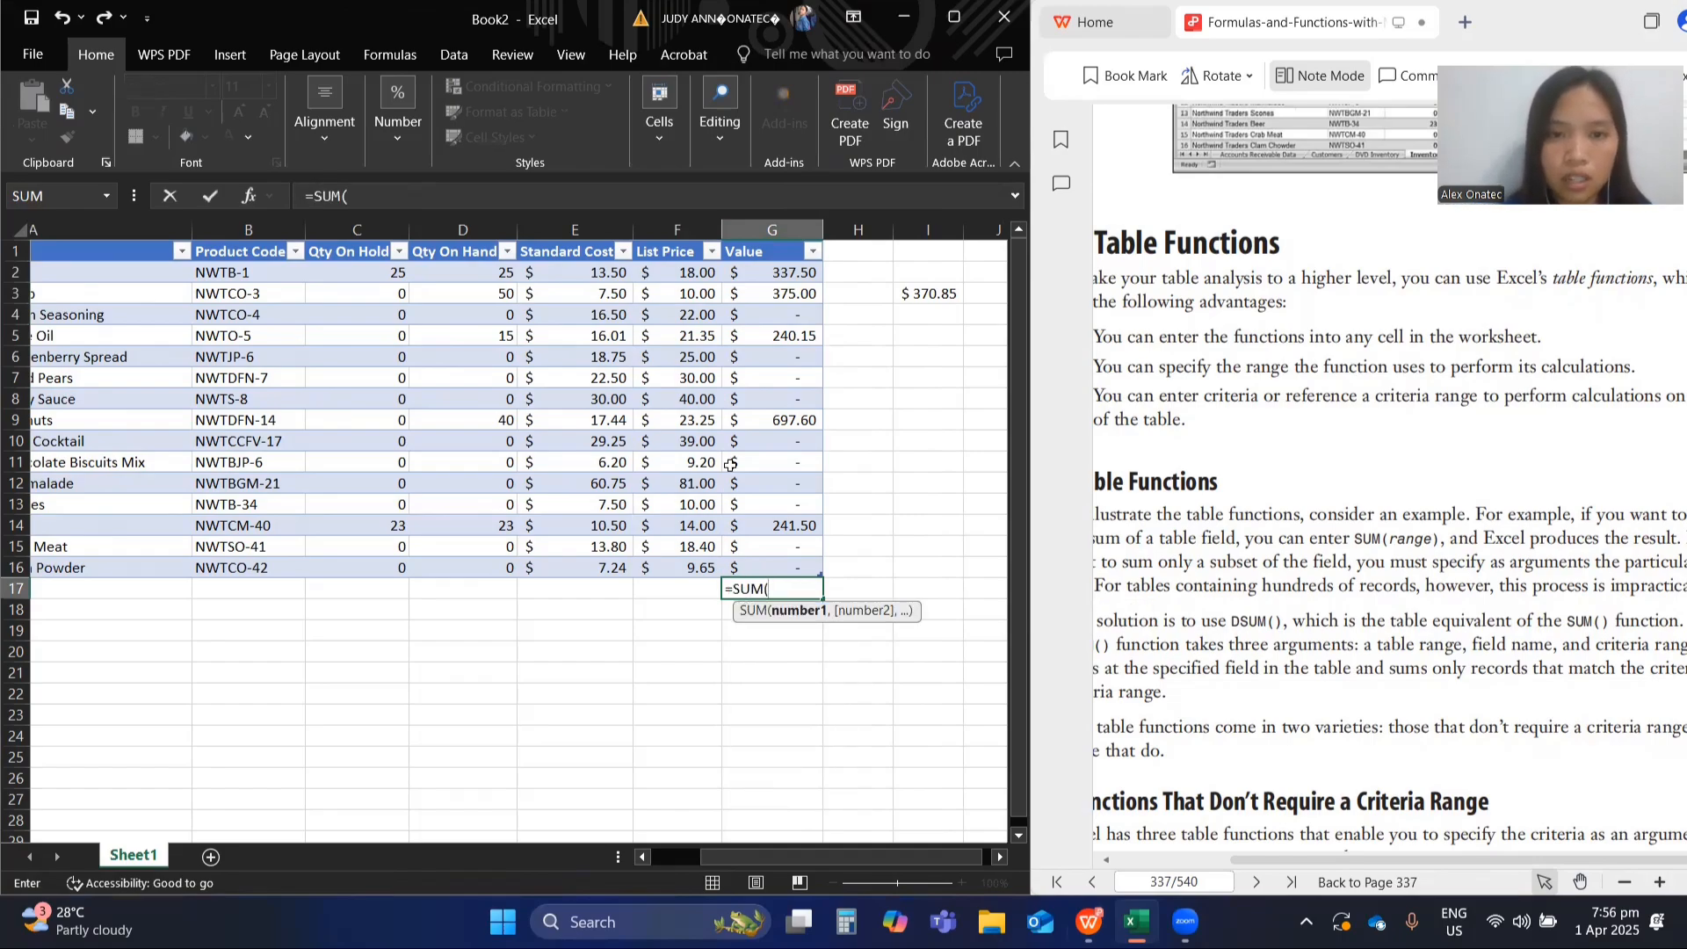
{"action": "left_click", "coordinate": [792, 271]}
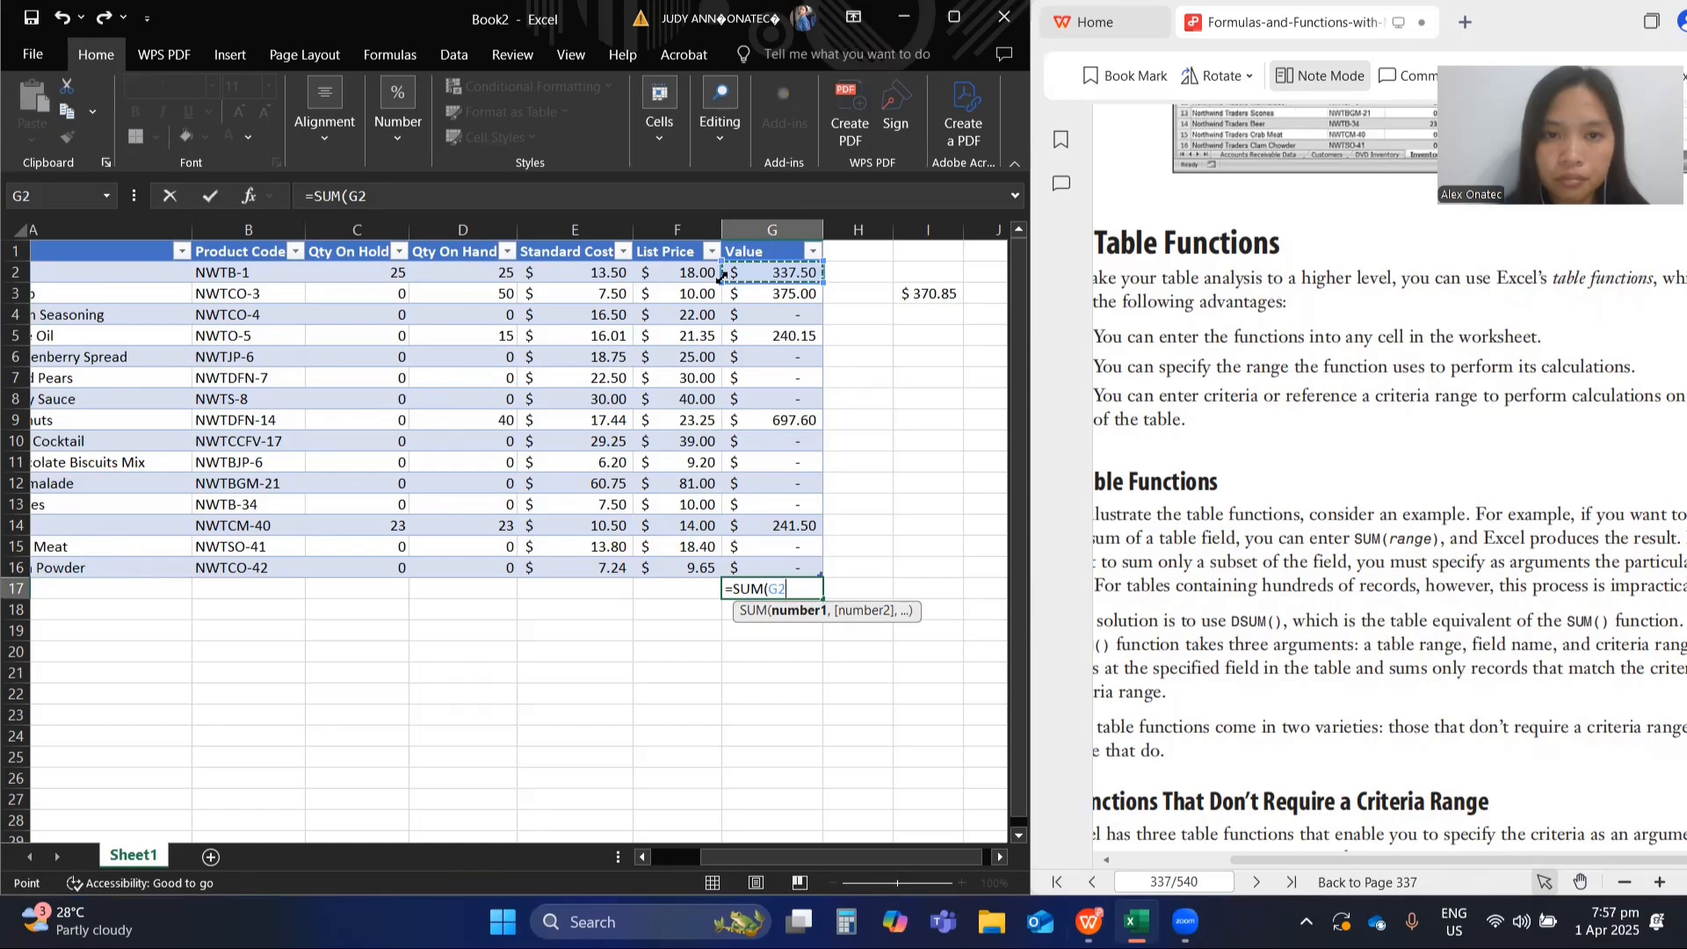
{"action": "left_click_drag", "start_coordinate": [721, 277], "coordinate": [647, 278]}
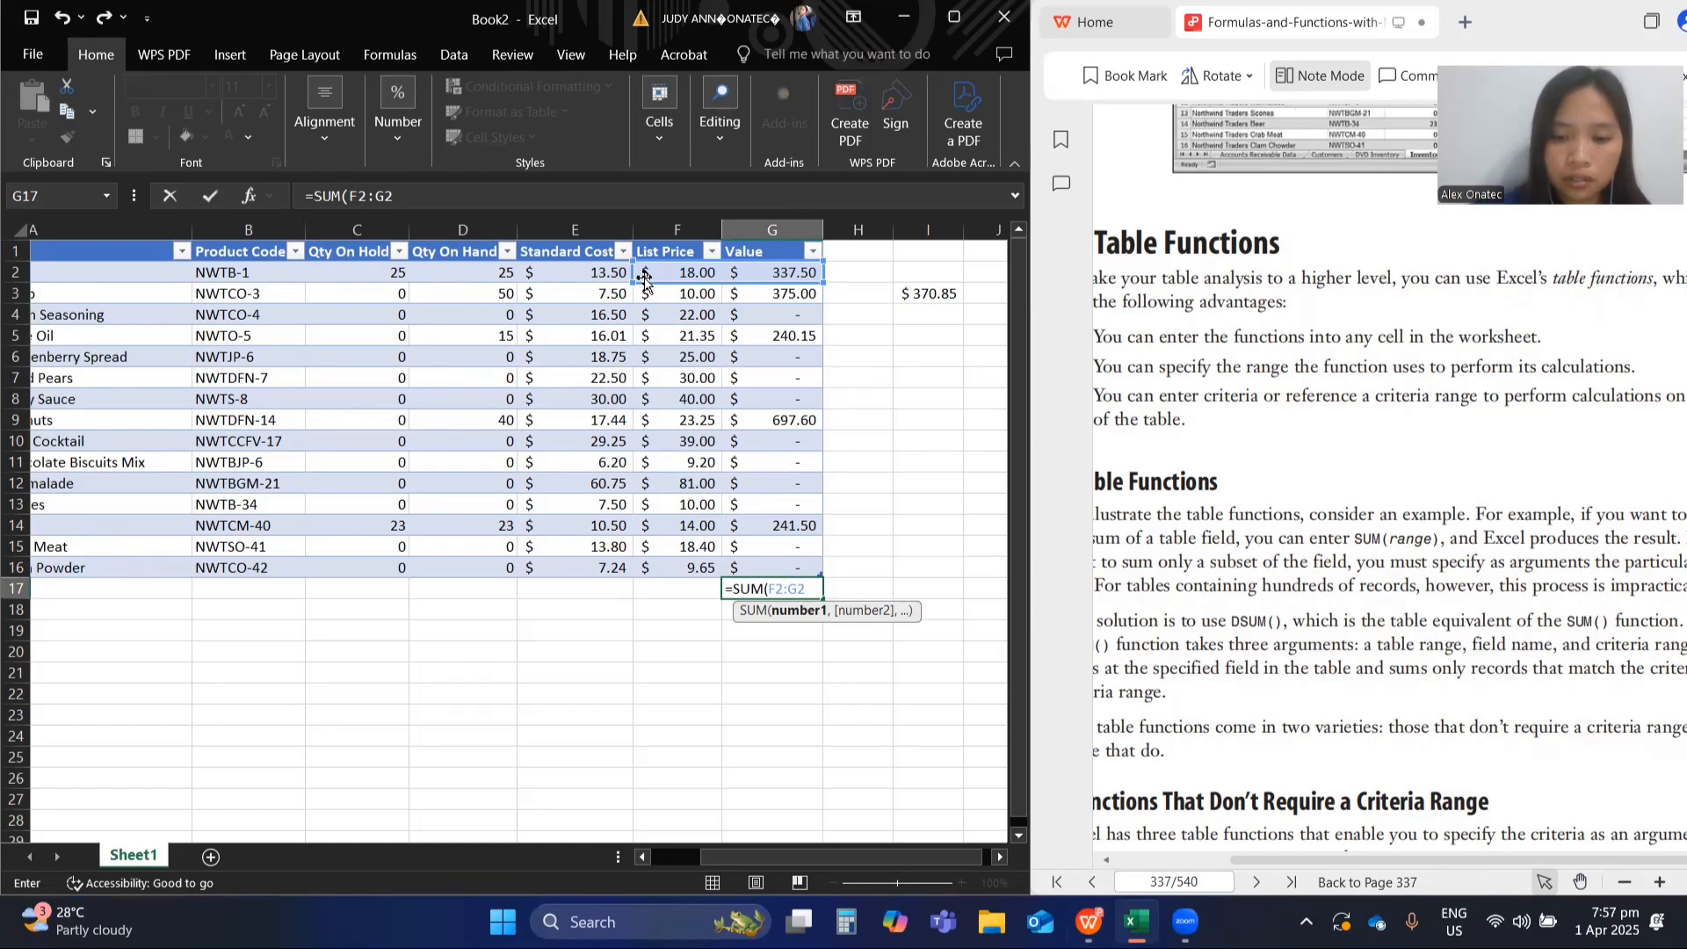
{"action": "type", "text": "0"}
{"action": "key", "text": "BackSpace"}
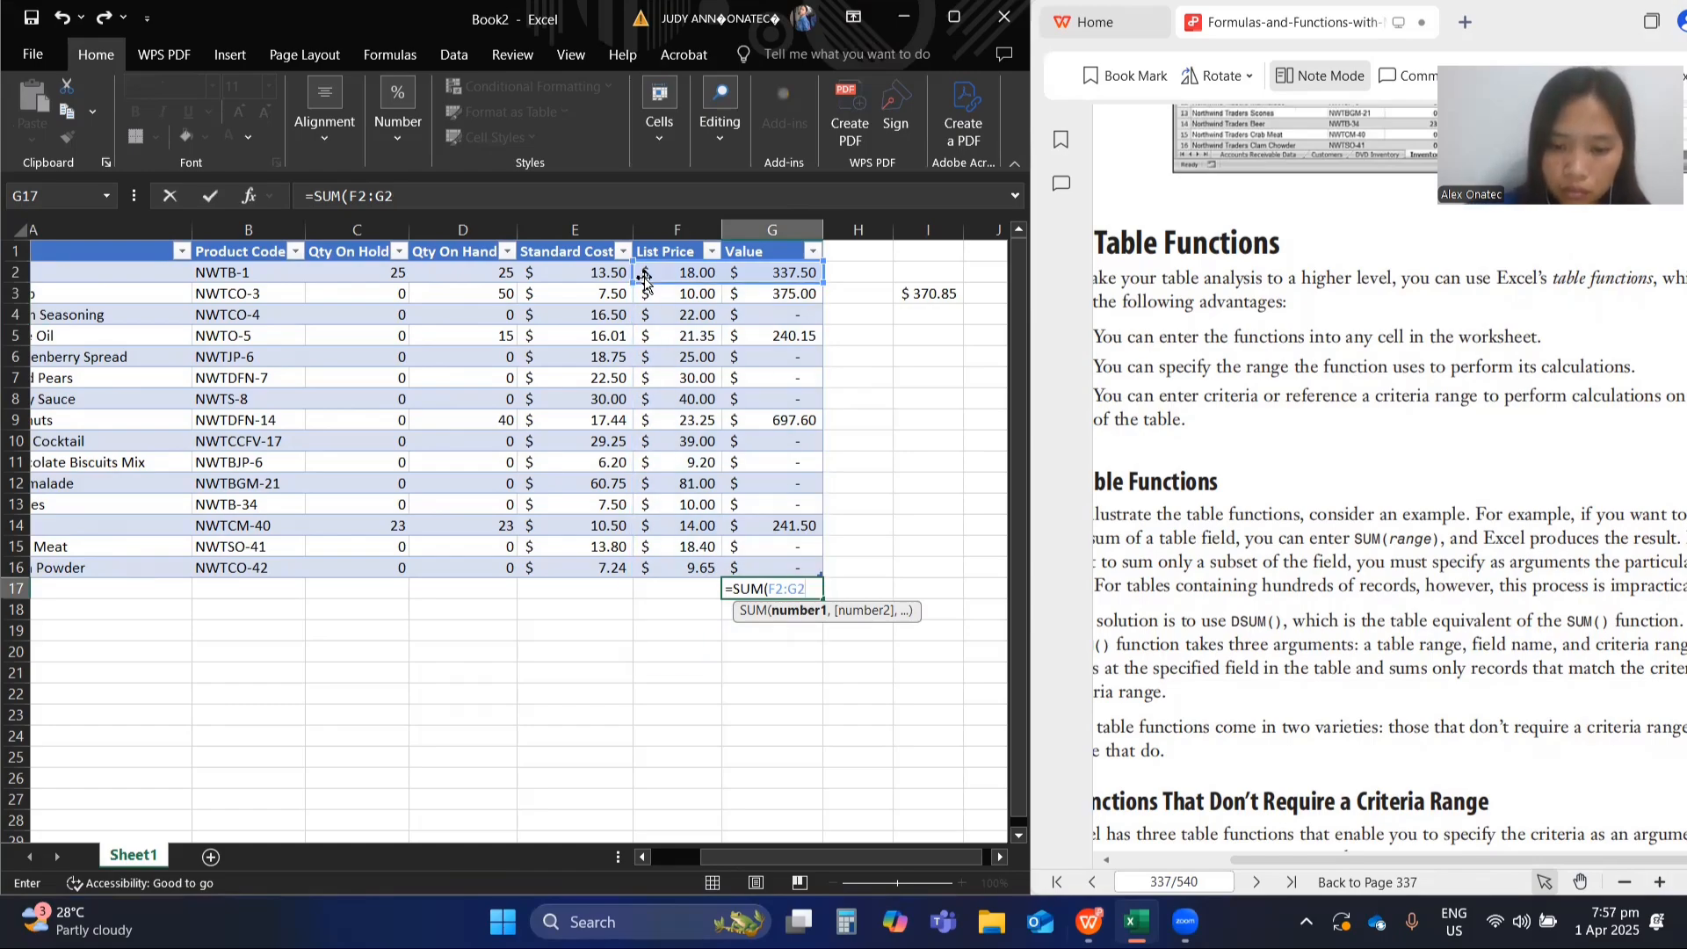
{"action": "type", "text": ")"}
{"action": "key", "text": "Return"}
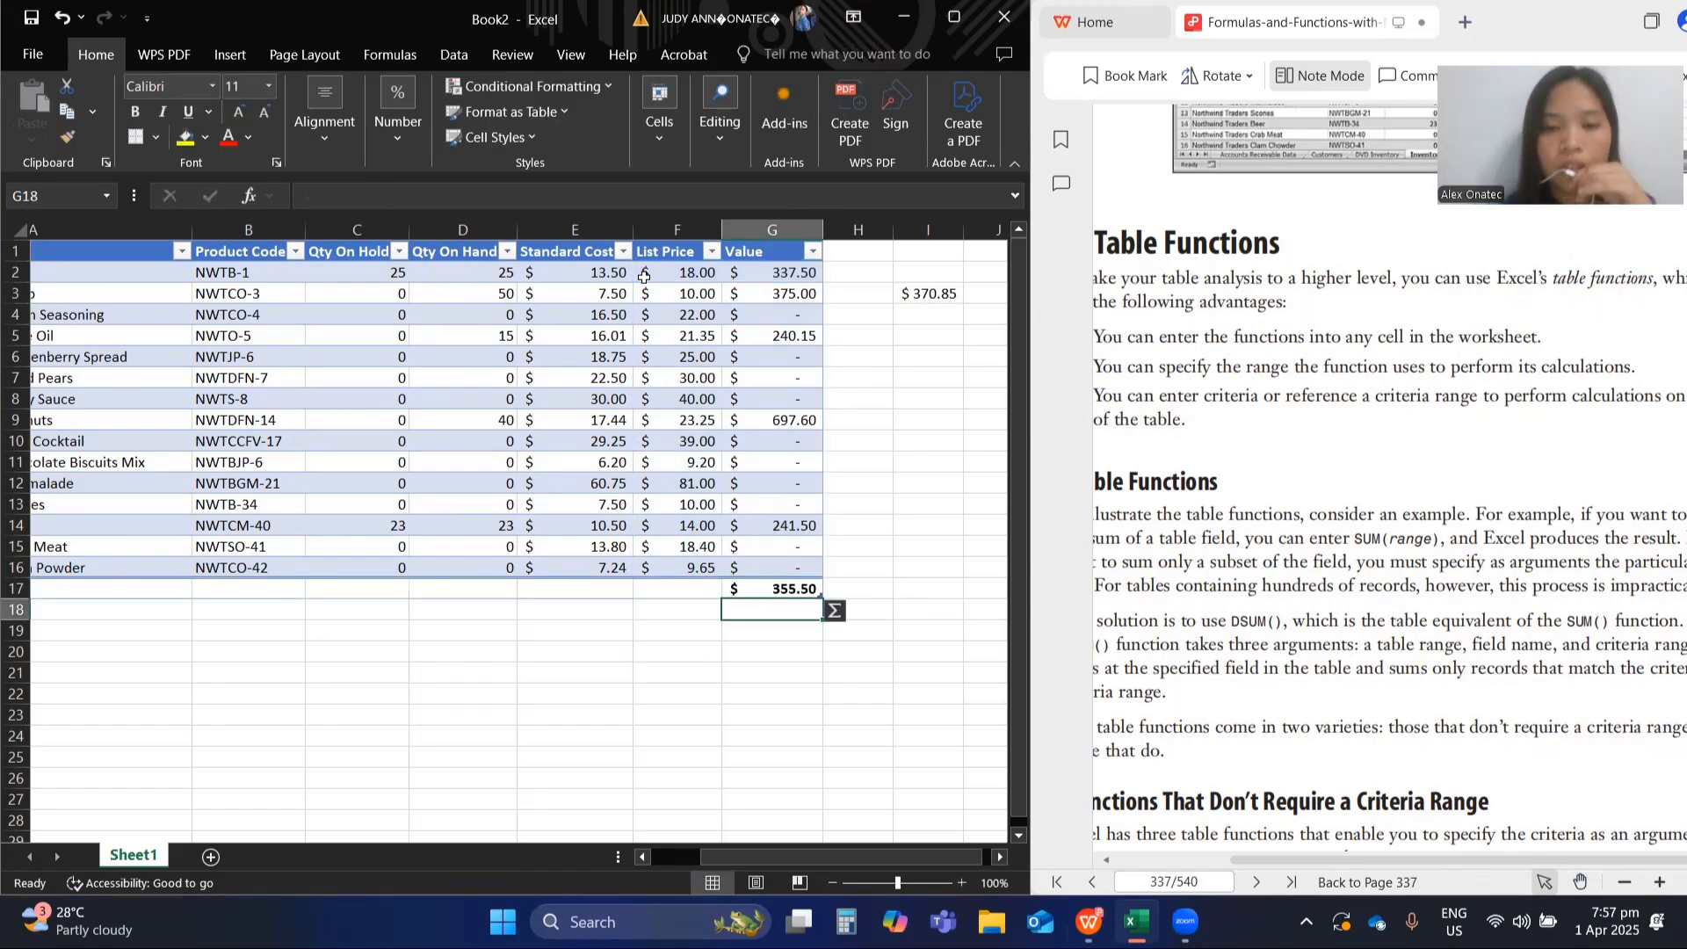